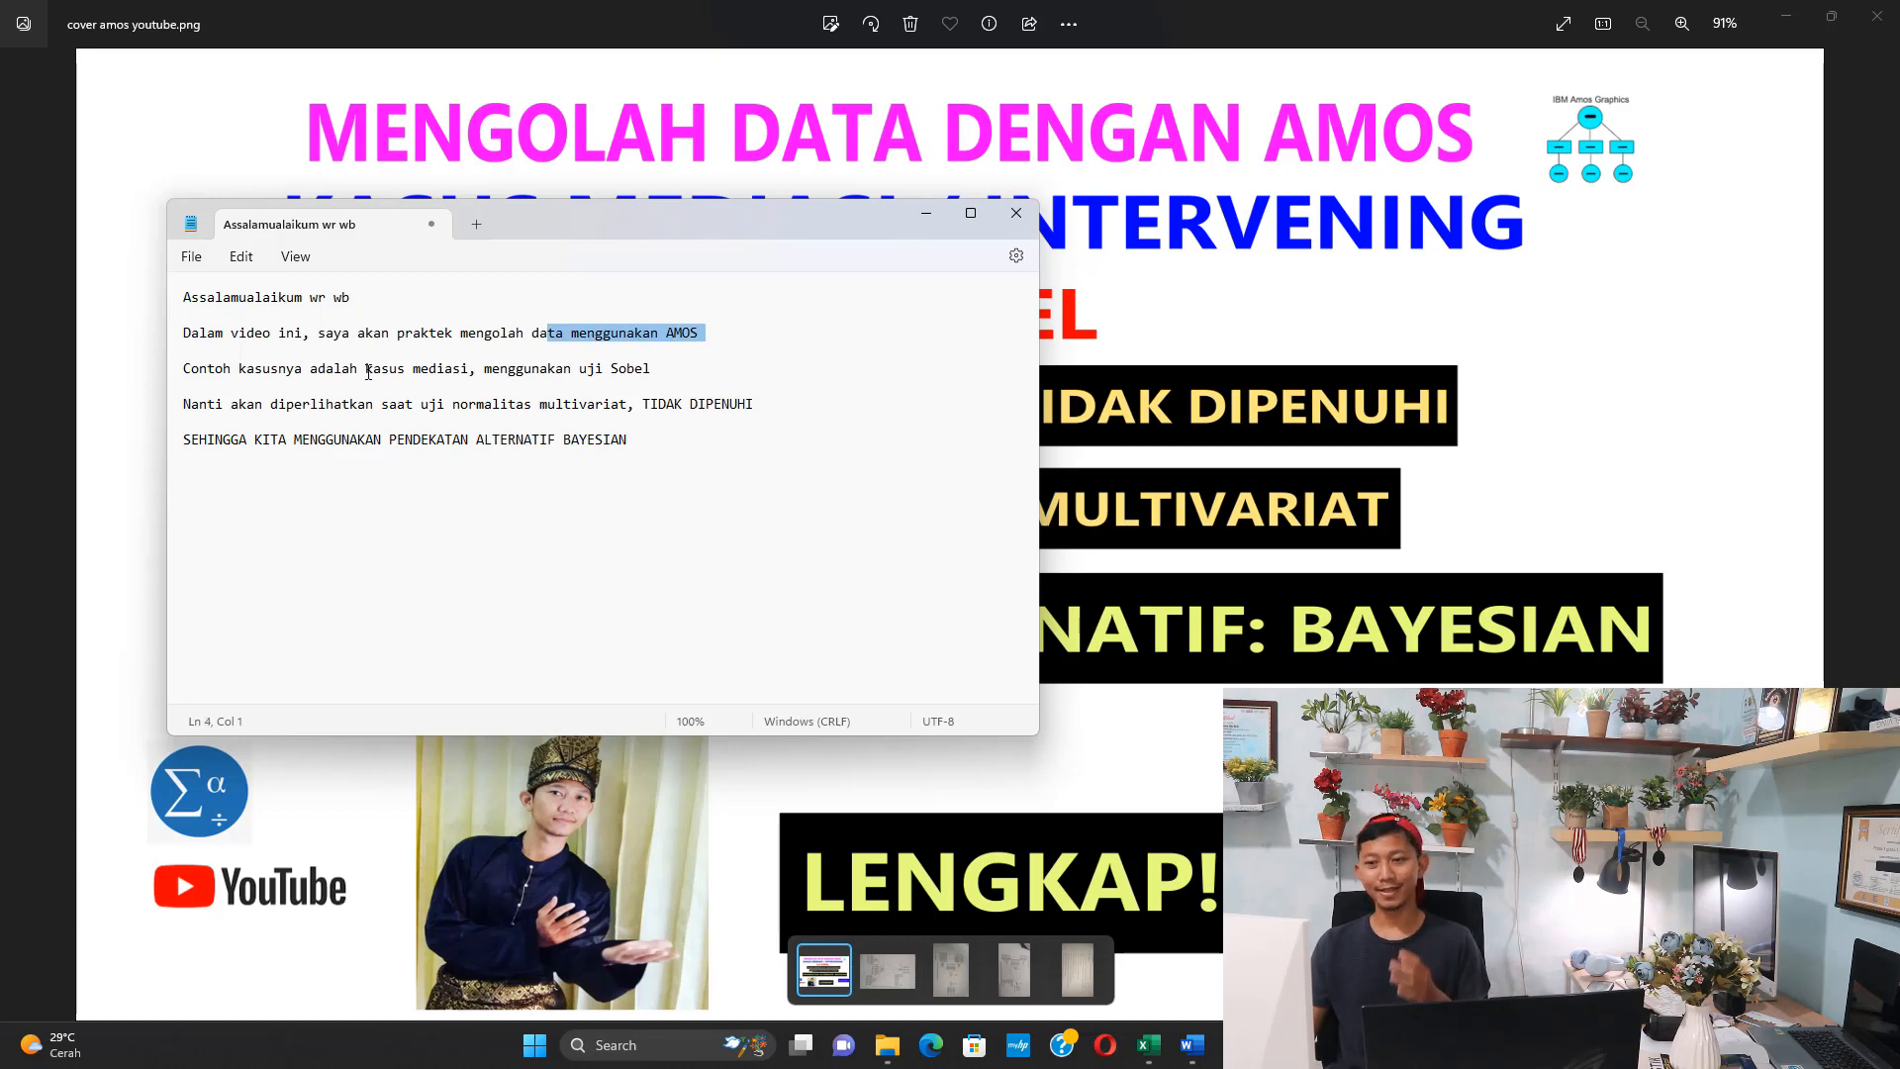
Read through the Notepad outline on the AMOS mediation case, the Sobel test, multivariate normality and the Bayesian alternative
drag(191, 370, 629, 380)
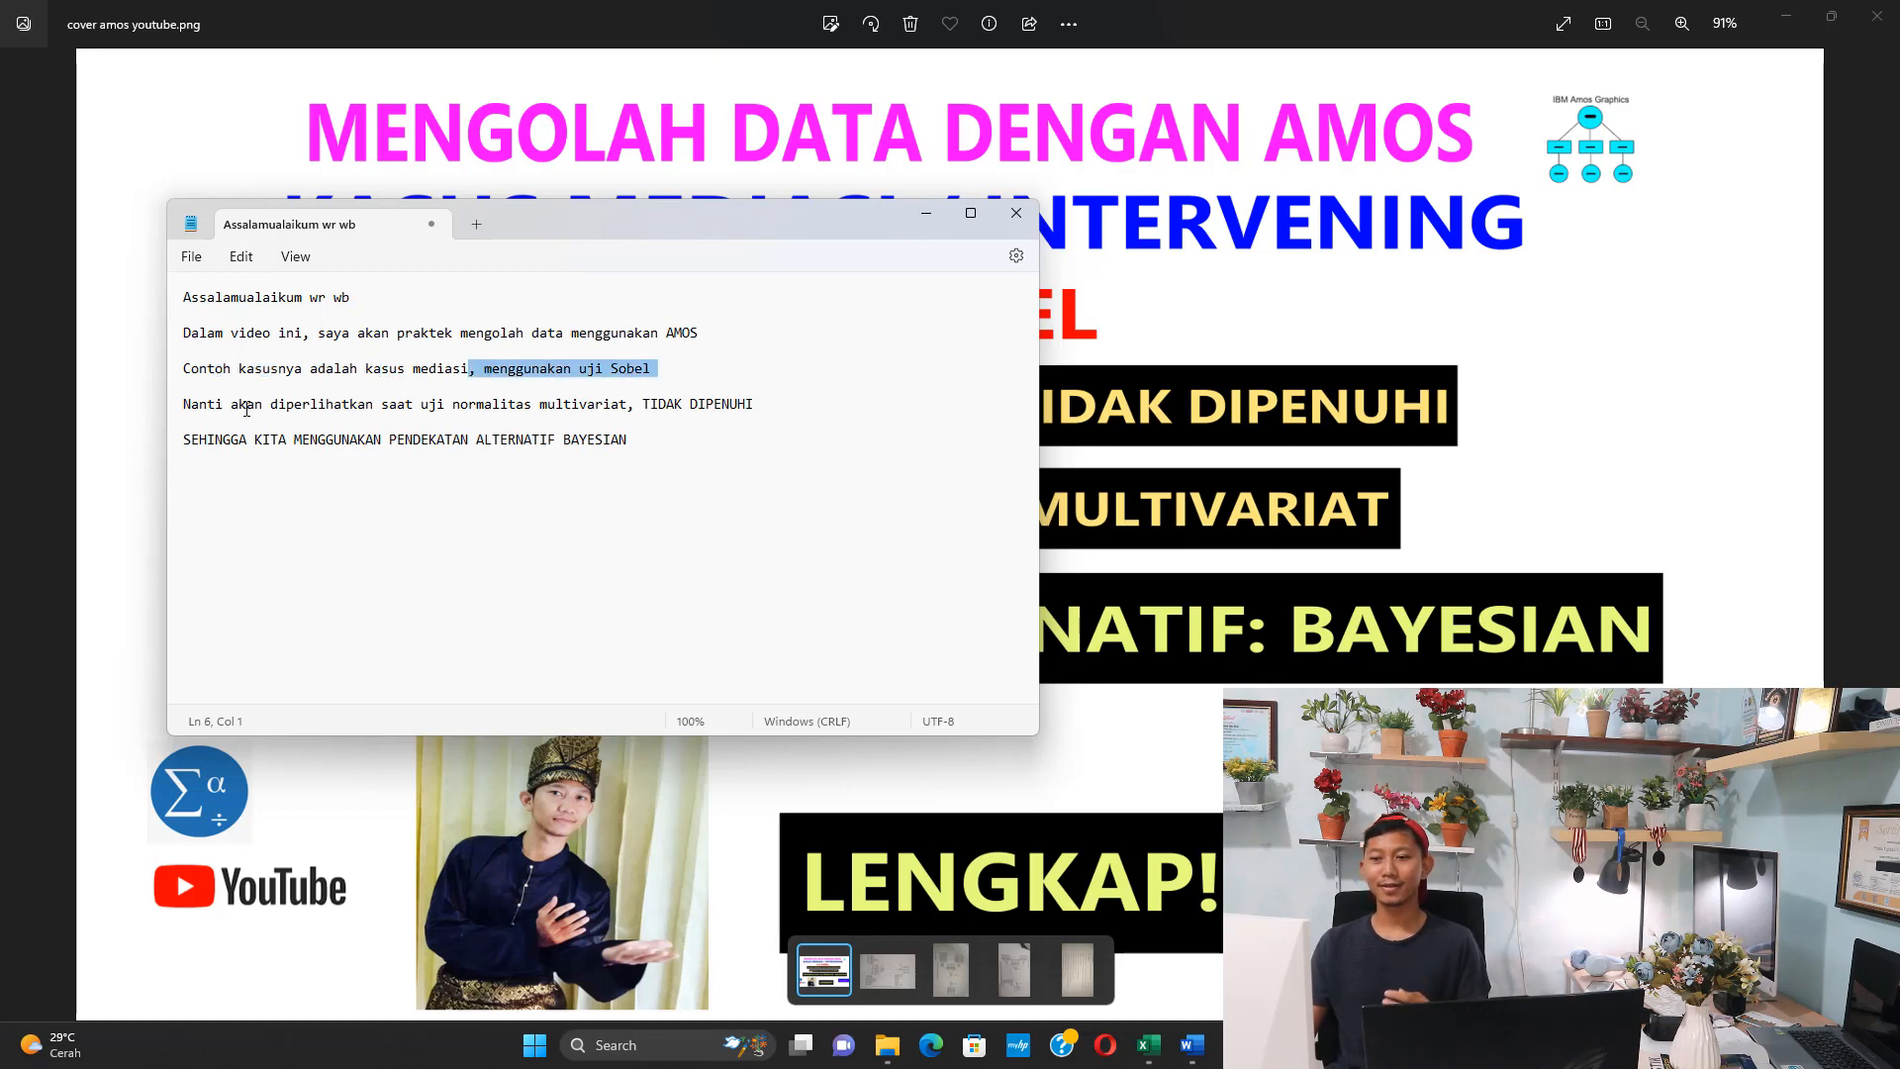
drag(237, 408, 387, 415)
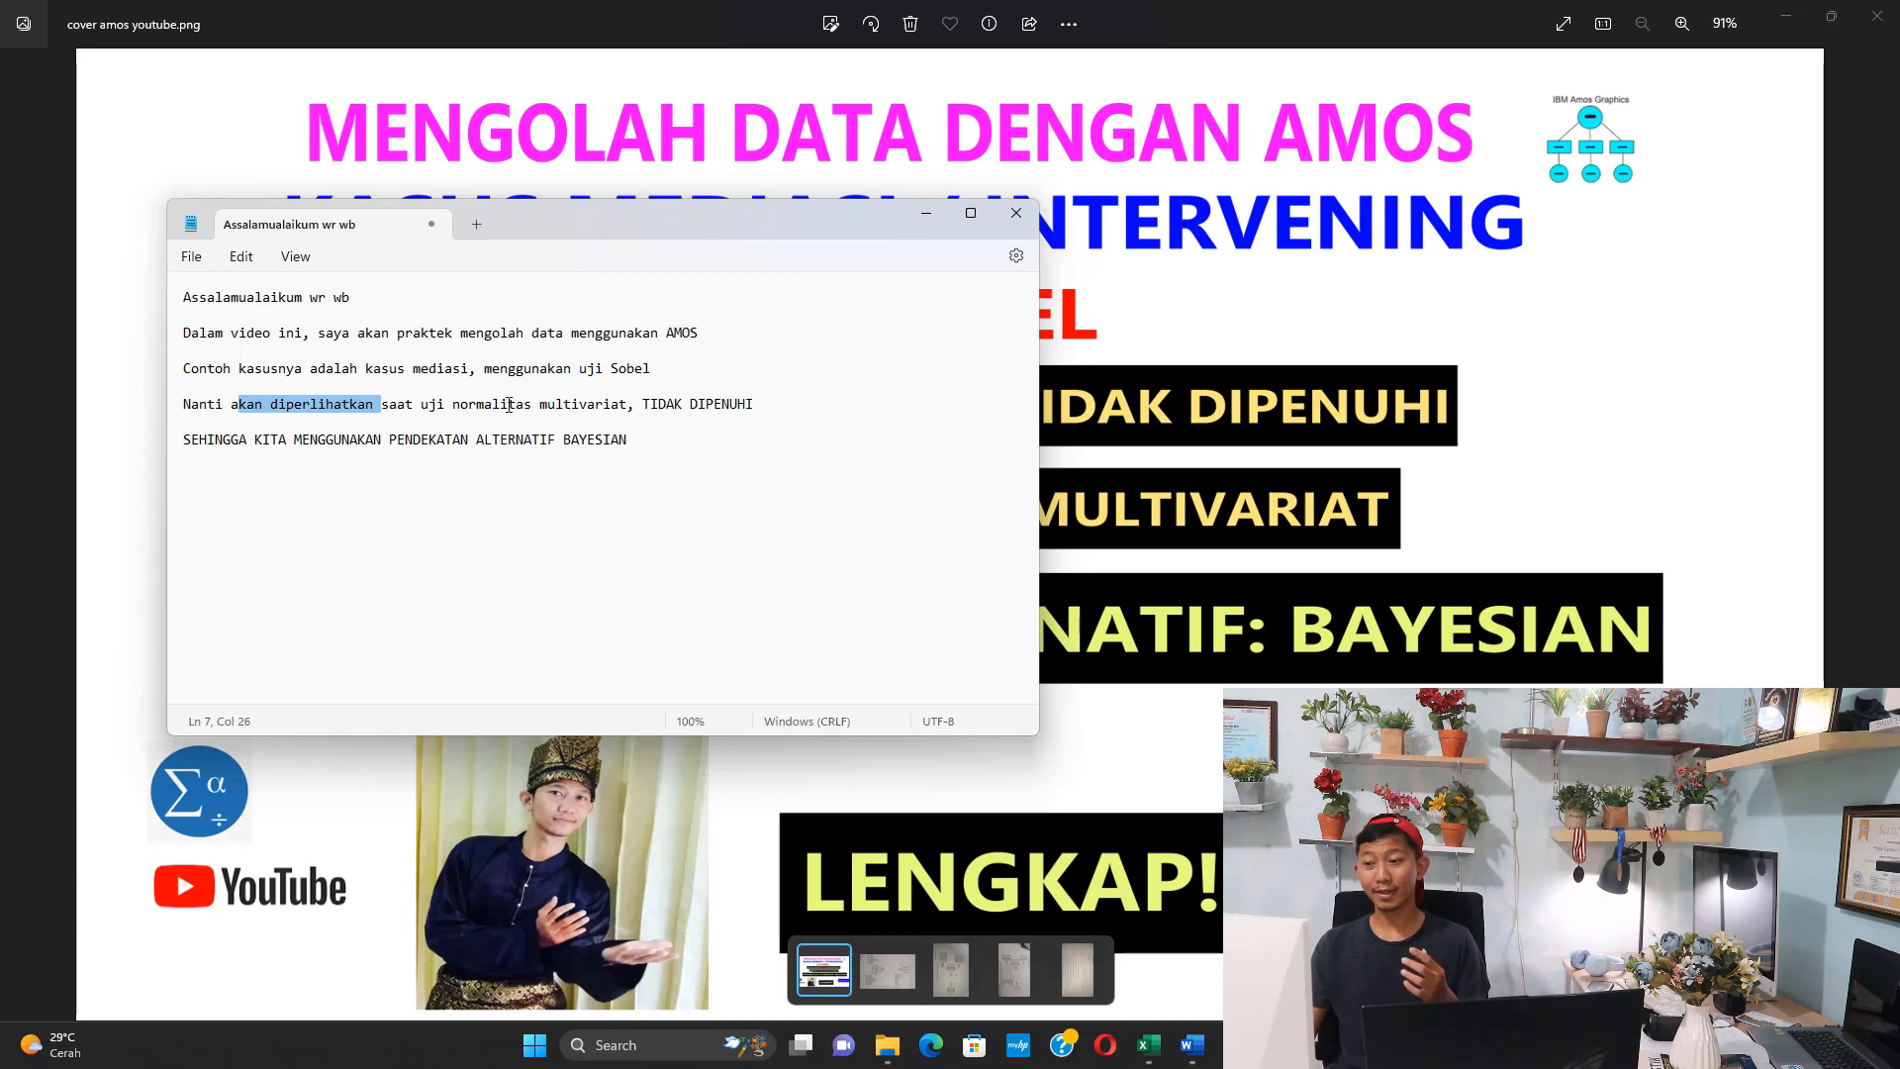
drag(508, 406, 616, 416)
click(615, 418)
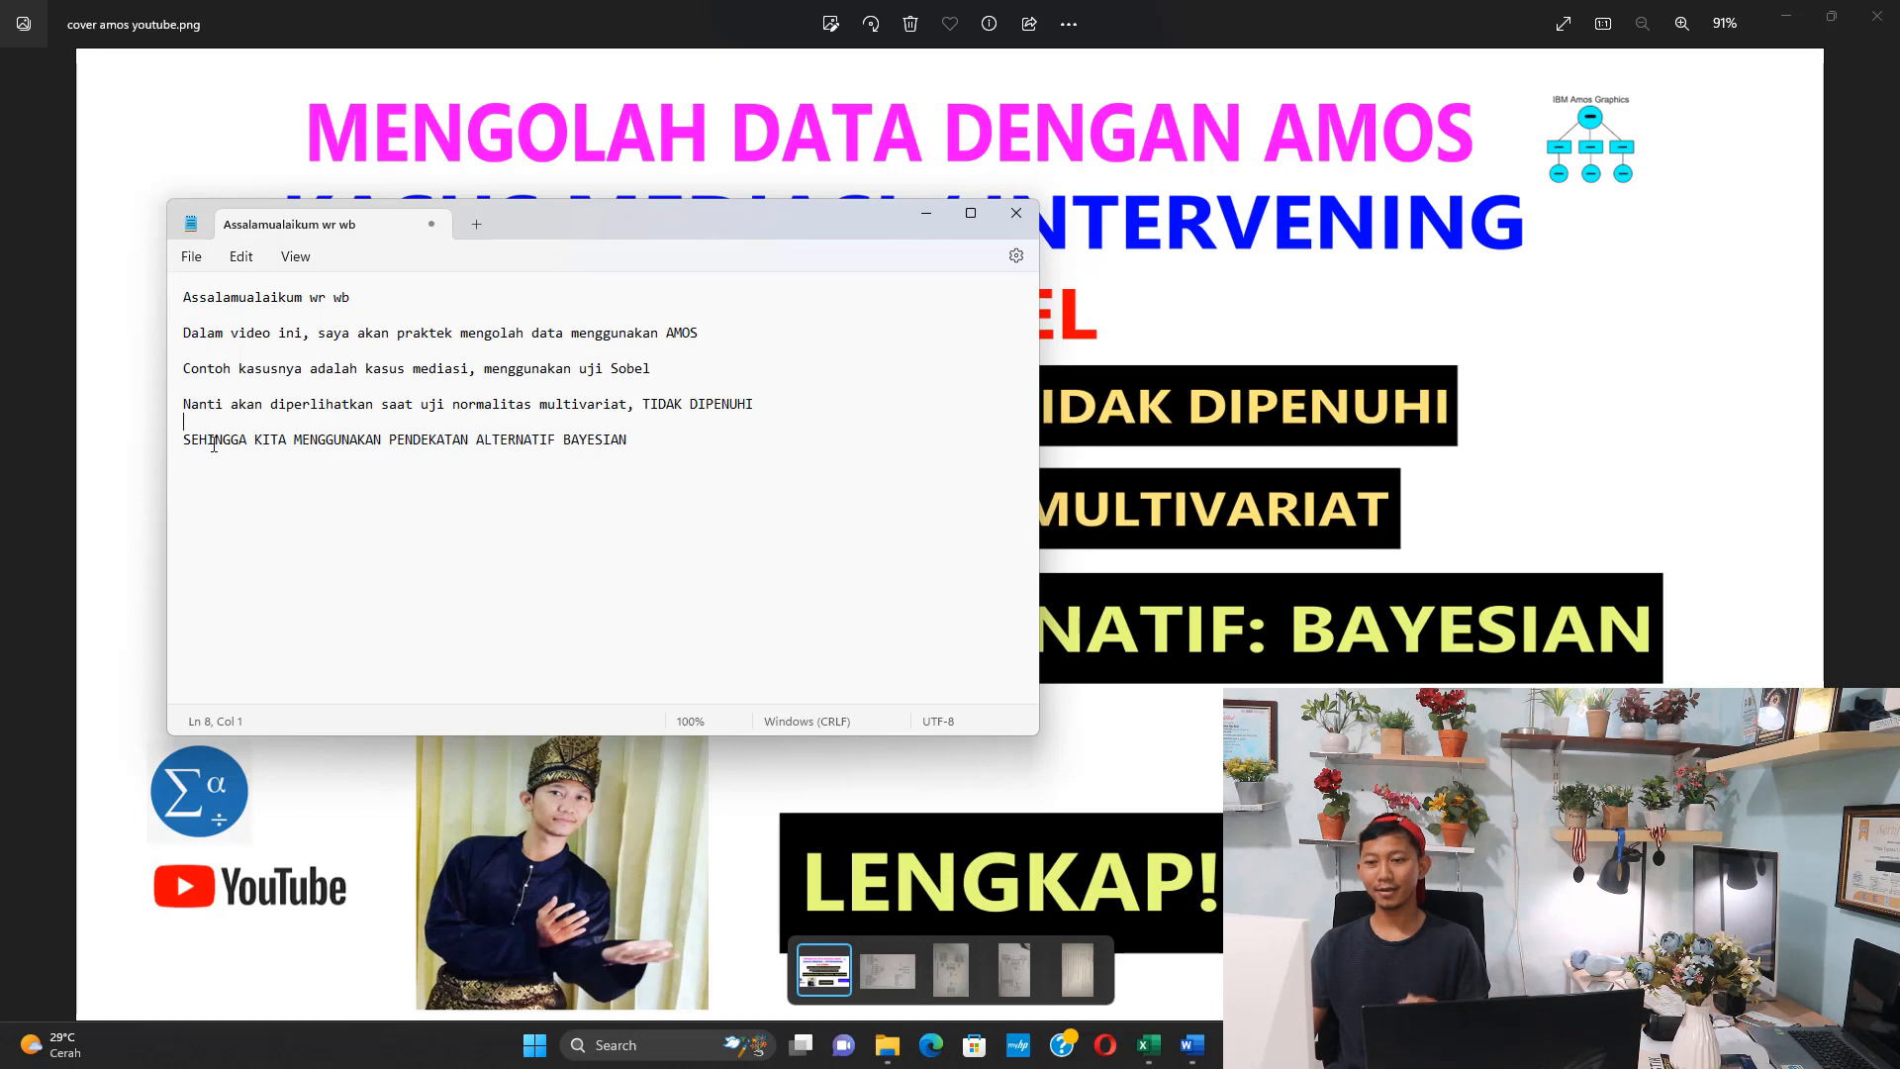
drag(223, 441, 422, 441)
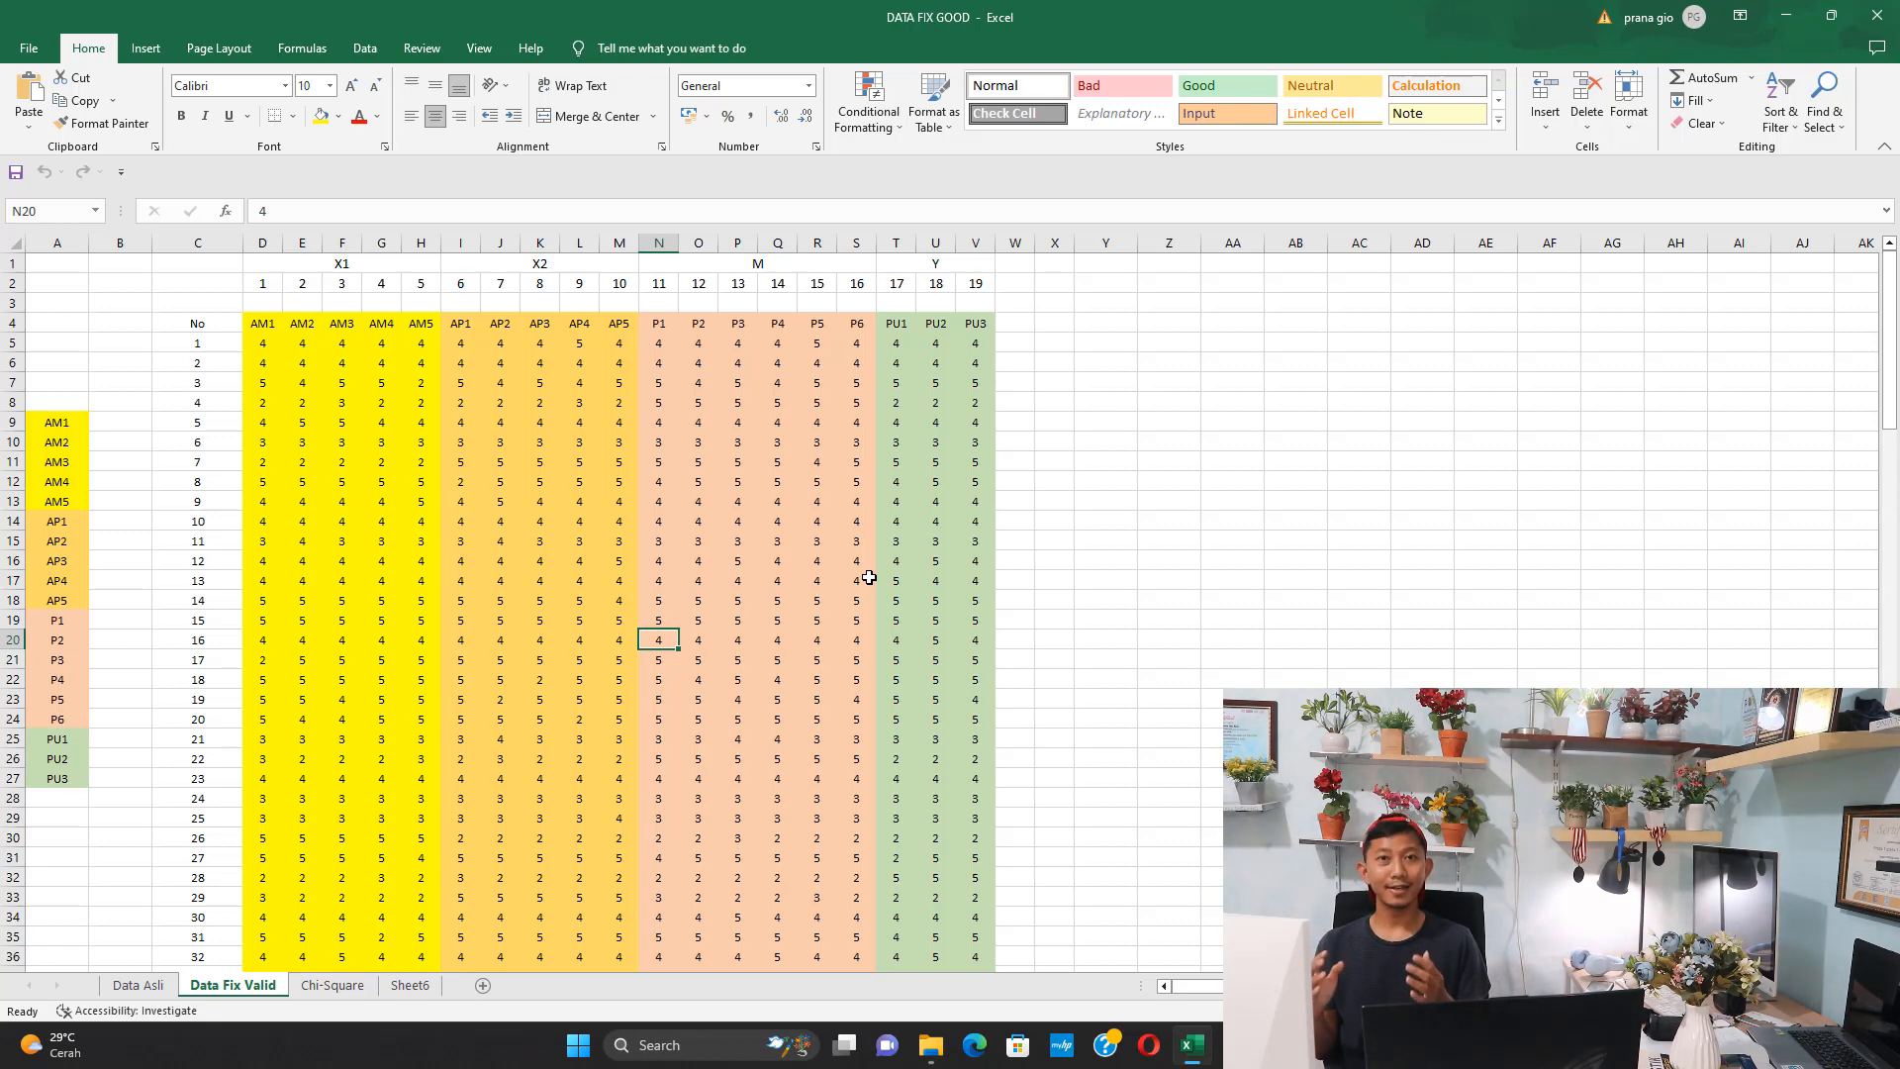
Switch to the DATA FIX GOOD workbook in Excel and examine how the indicator columns are grouped under X1, X2, M and Y
click(780, 560)
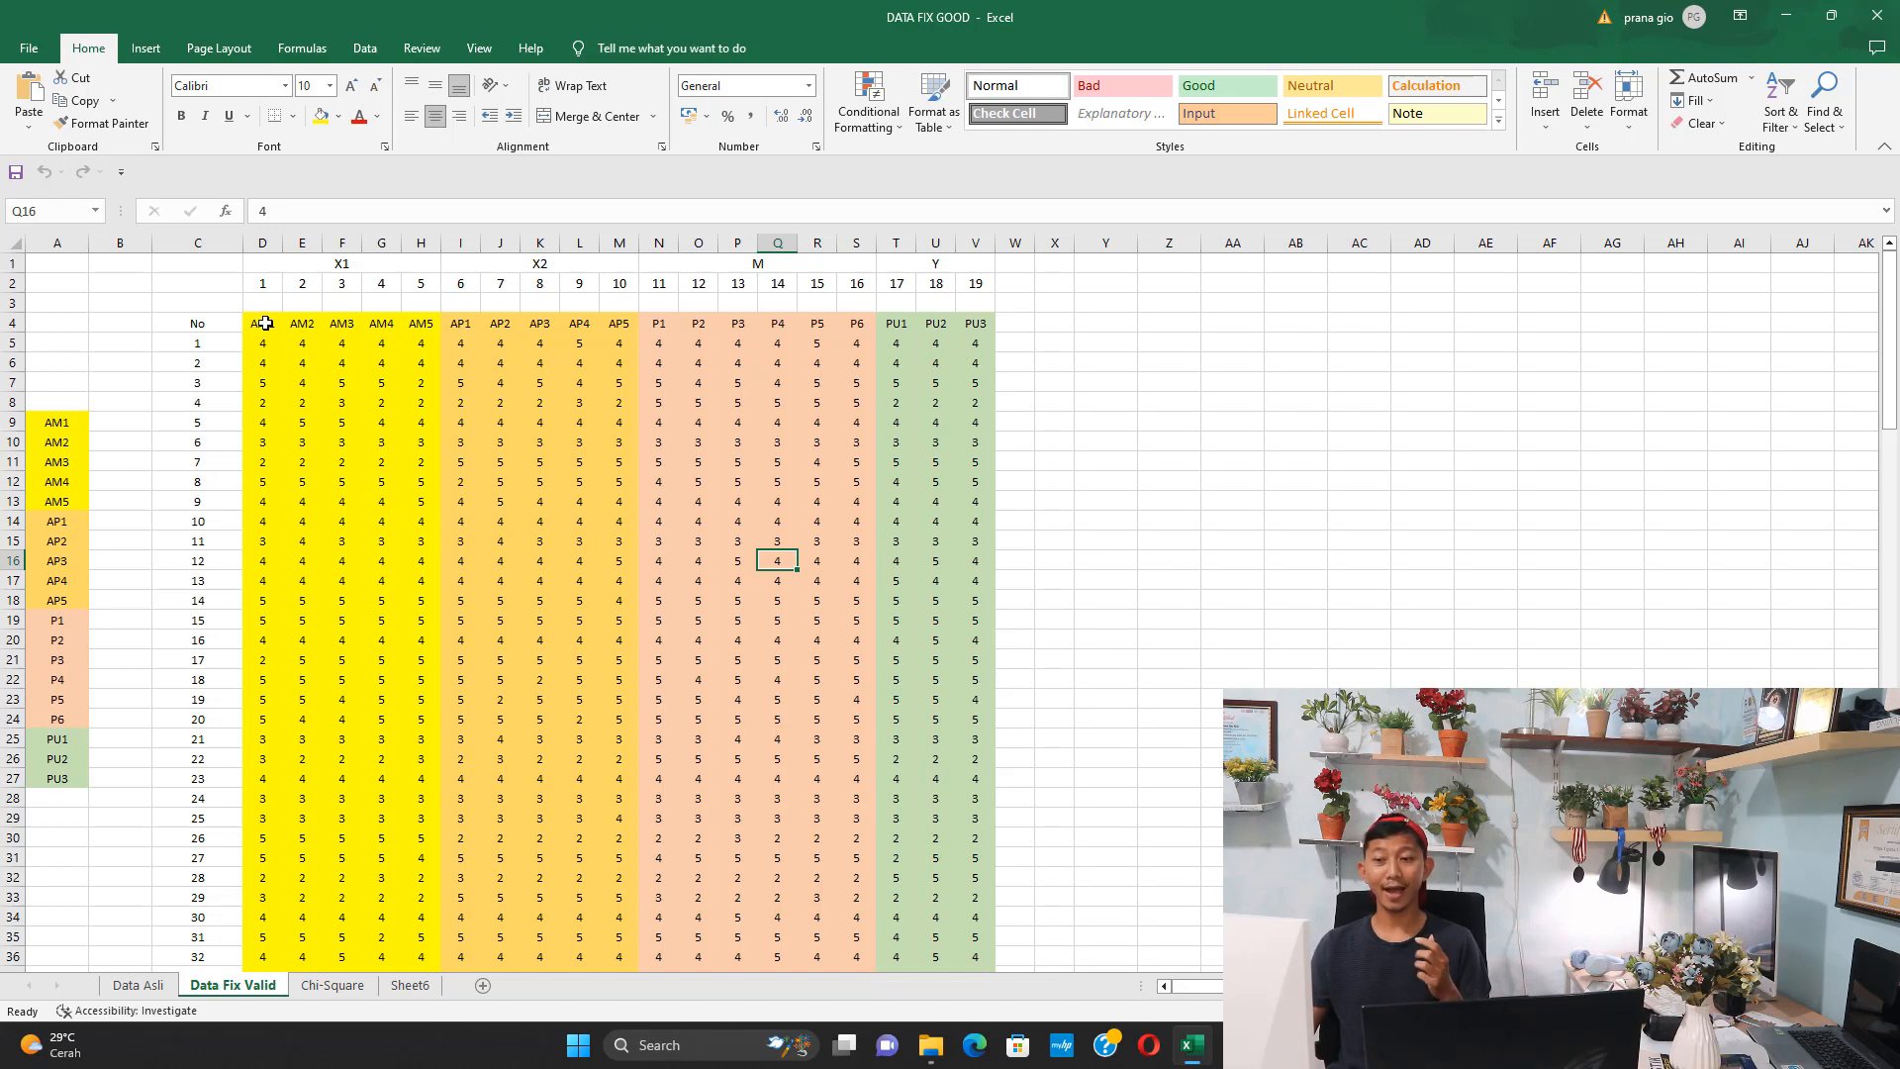
drag(265, 323, 587, 329)
click(395, 265)
click(581, 261)
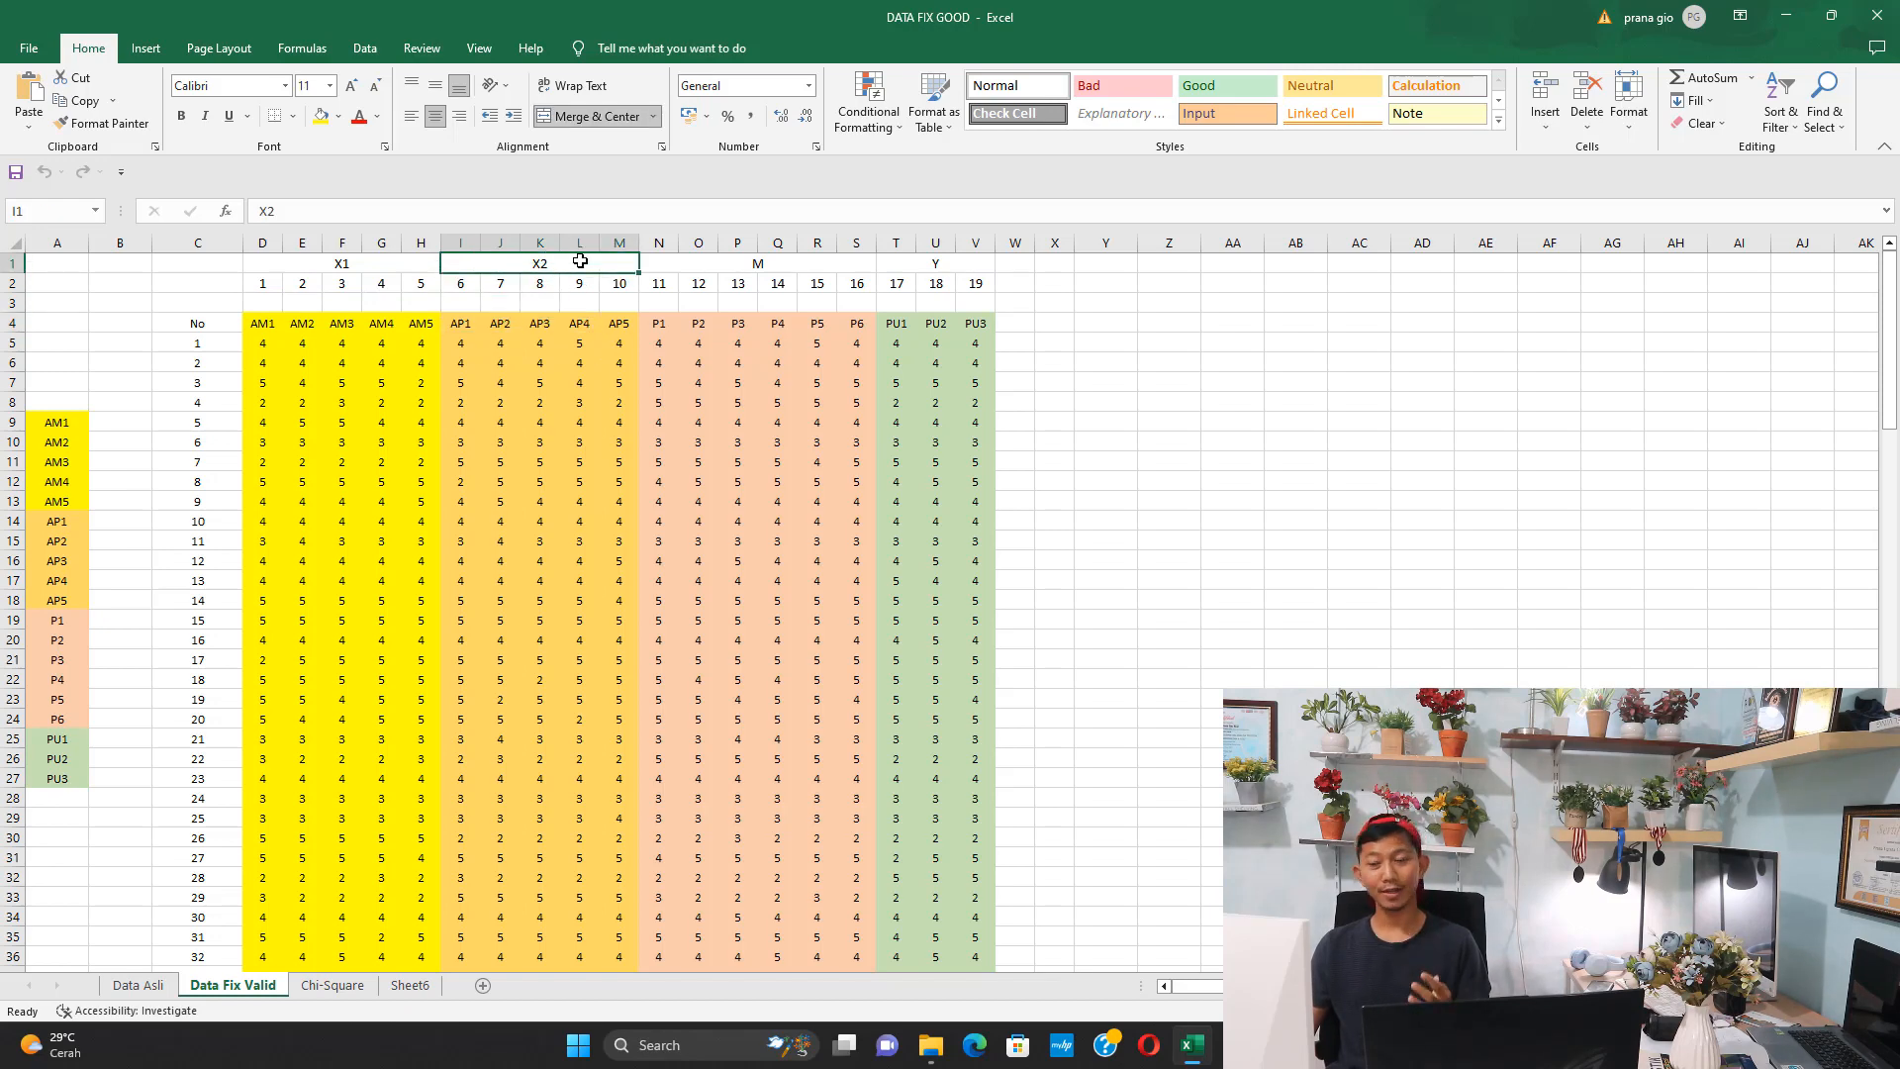
drag(663, 324, 779, 325)
click(779, 263)
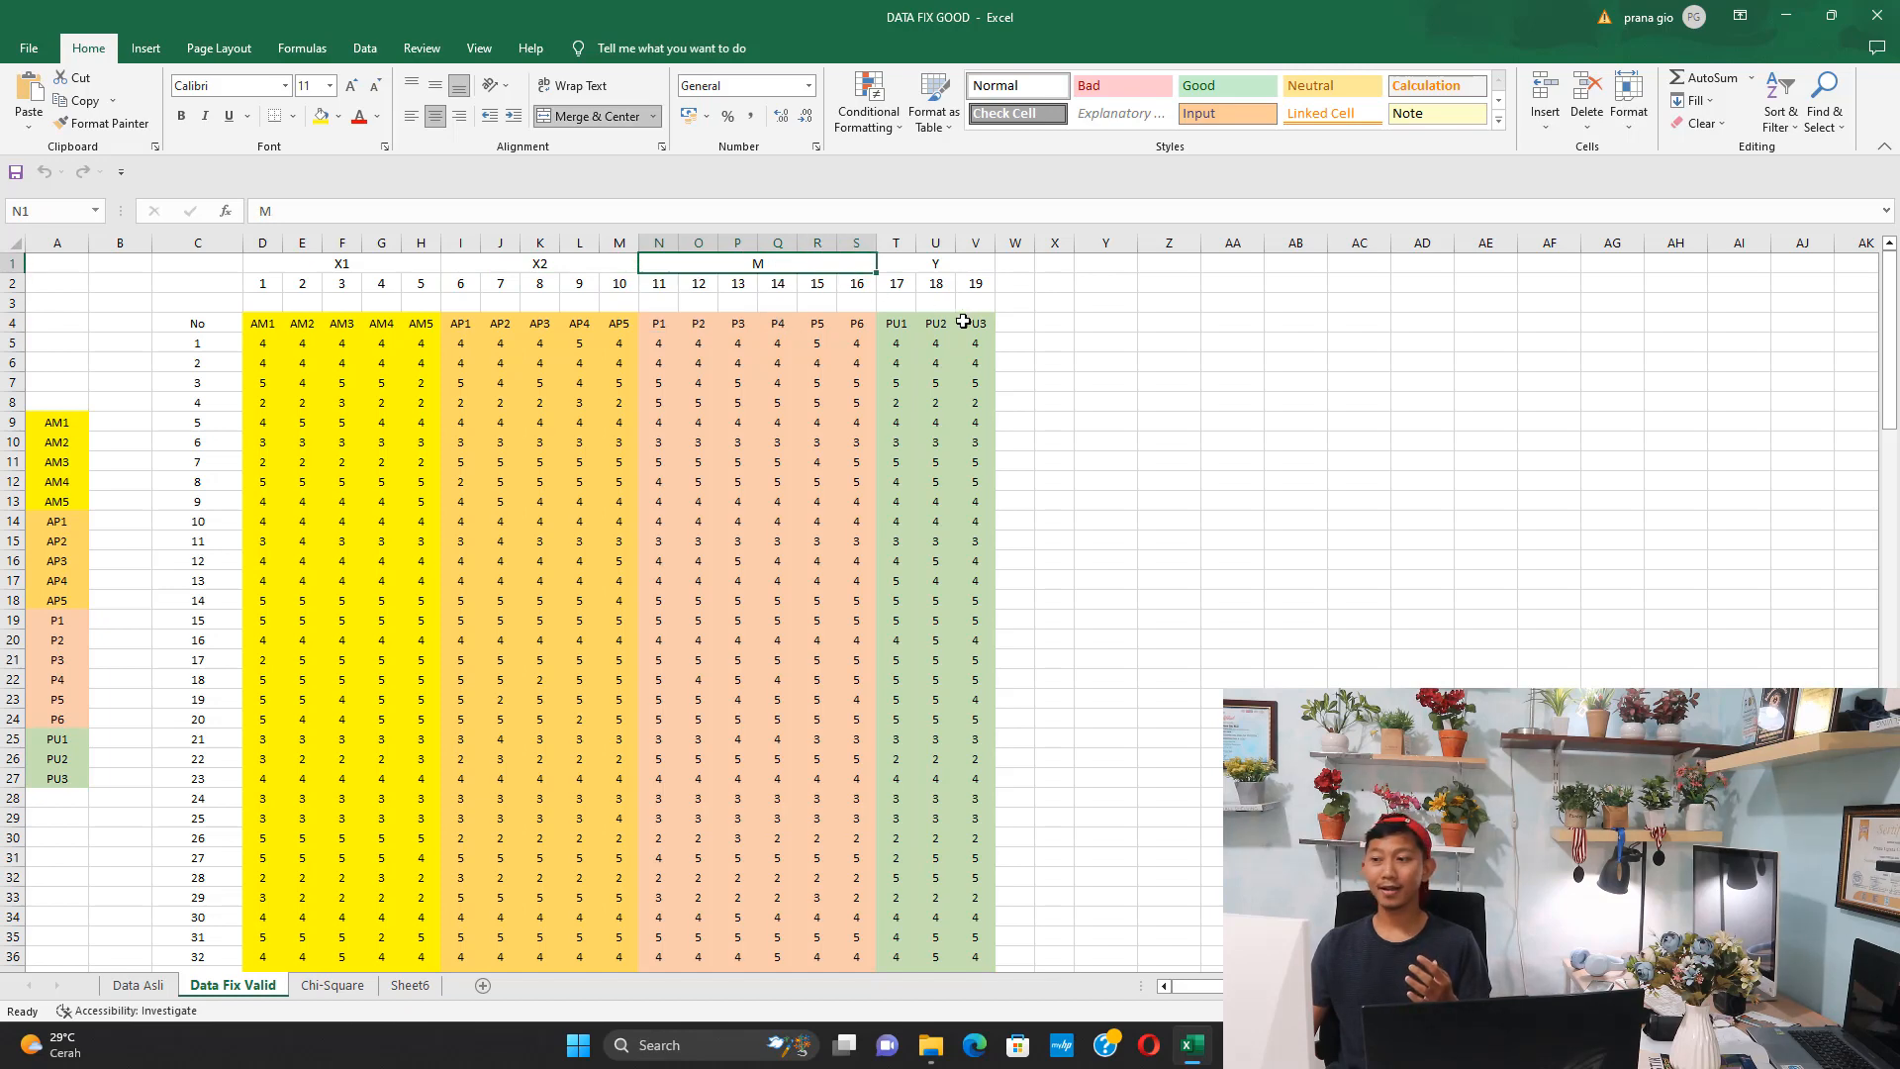
drag(907, 324, 934, 327)
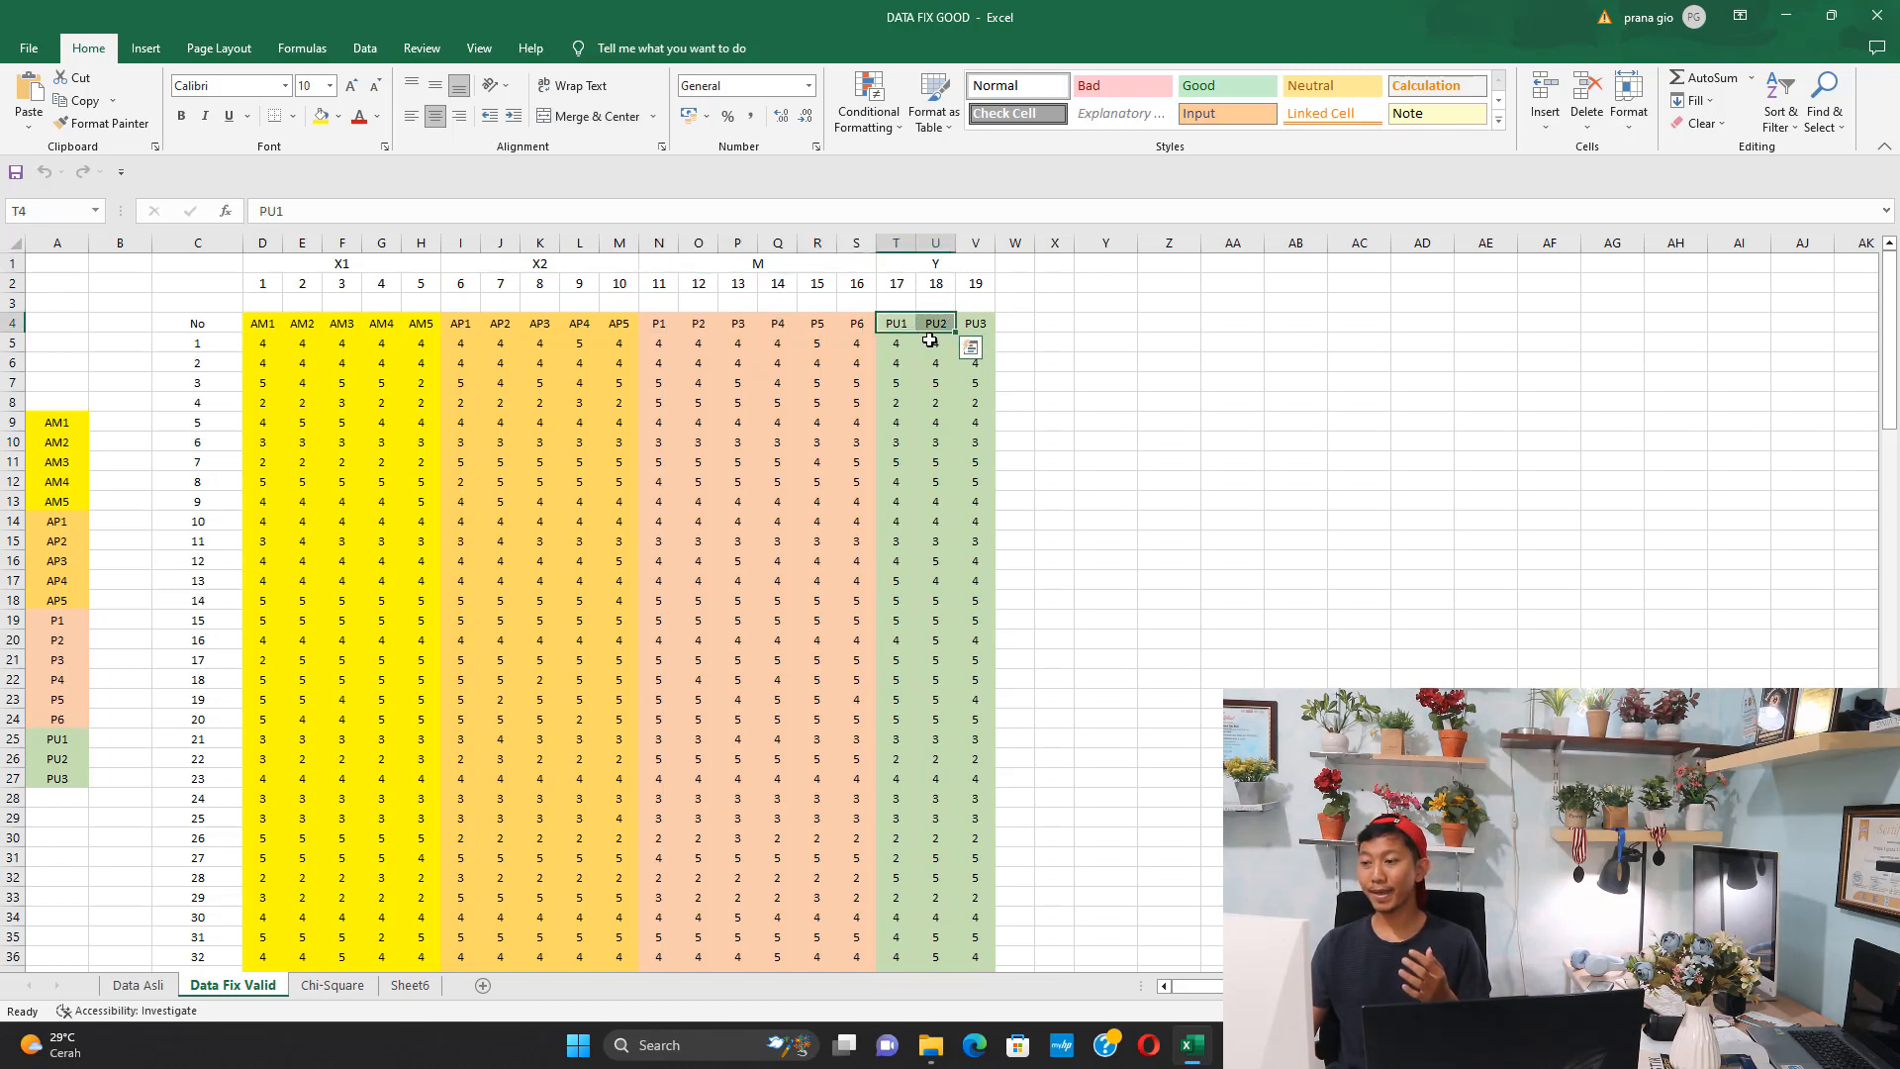
click(940, 263)
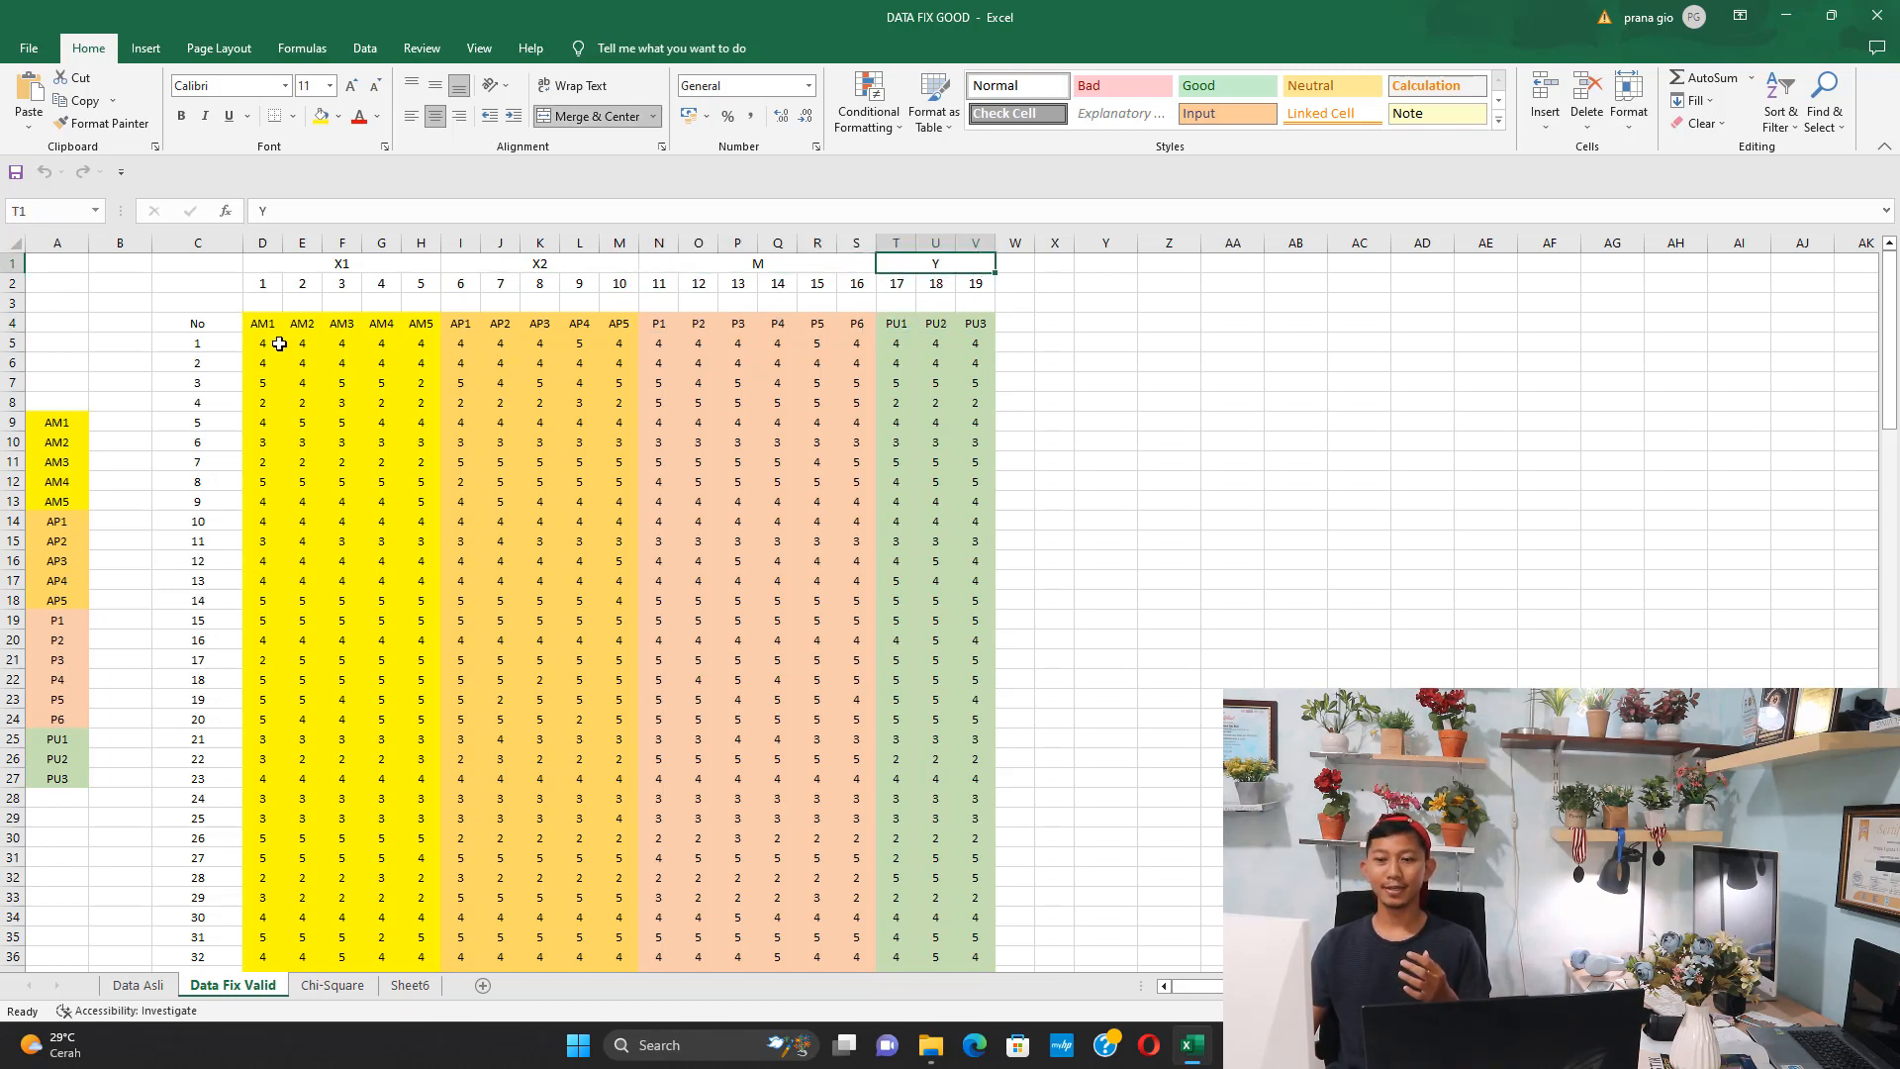
Go over the AM, AP, P and PU indicators of each variable again and look through the respondent rows further down the sheet
drag(265, 324, 592, 325)
click(370, 266)
click(416, 399)
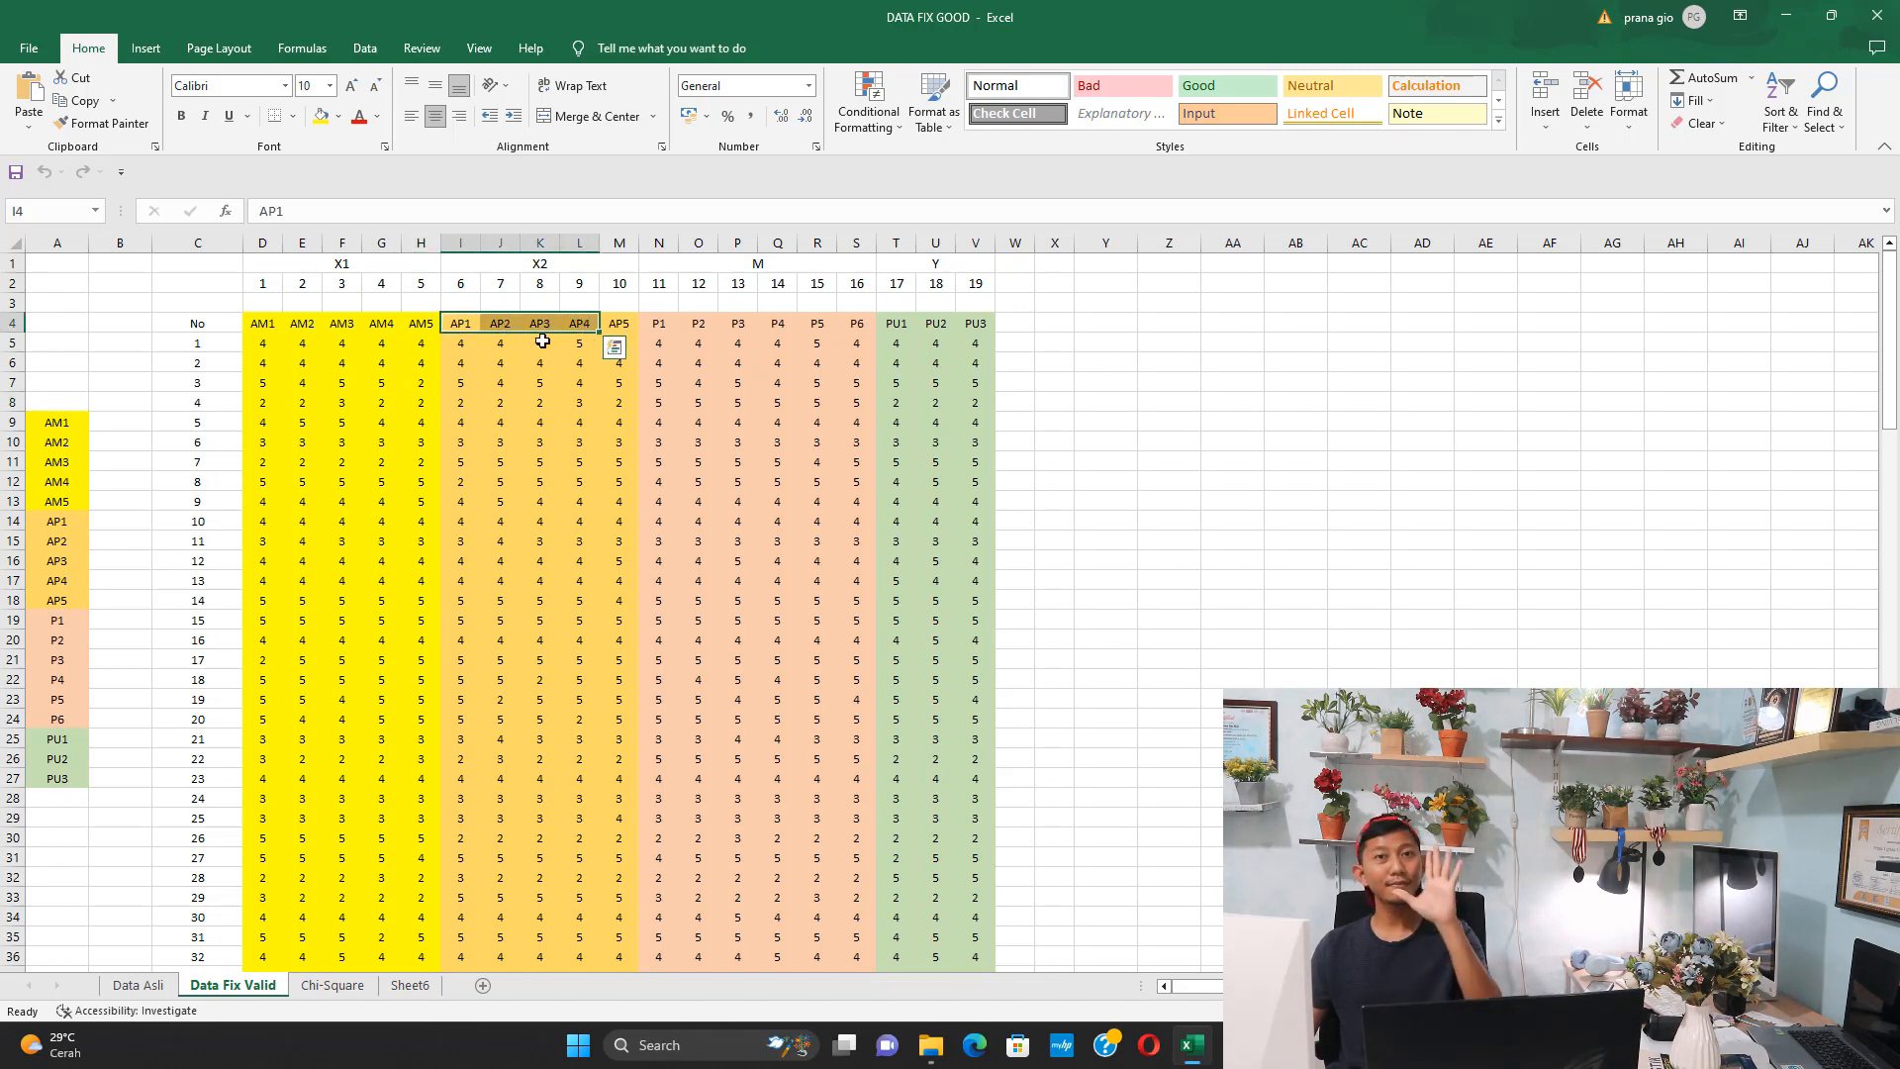
click(542, 388)
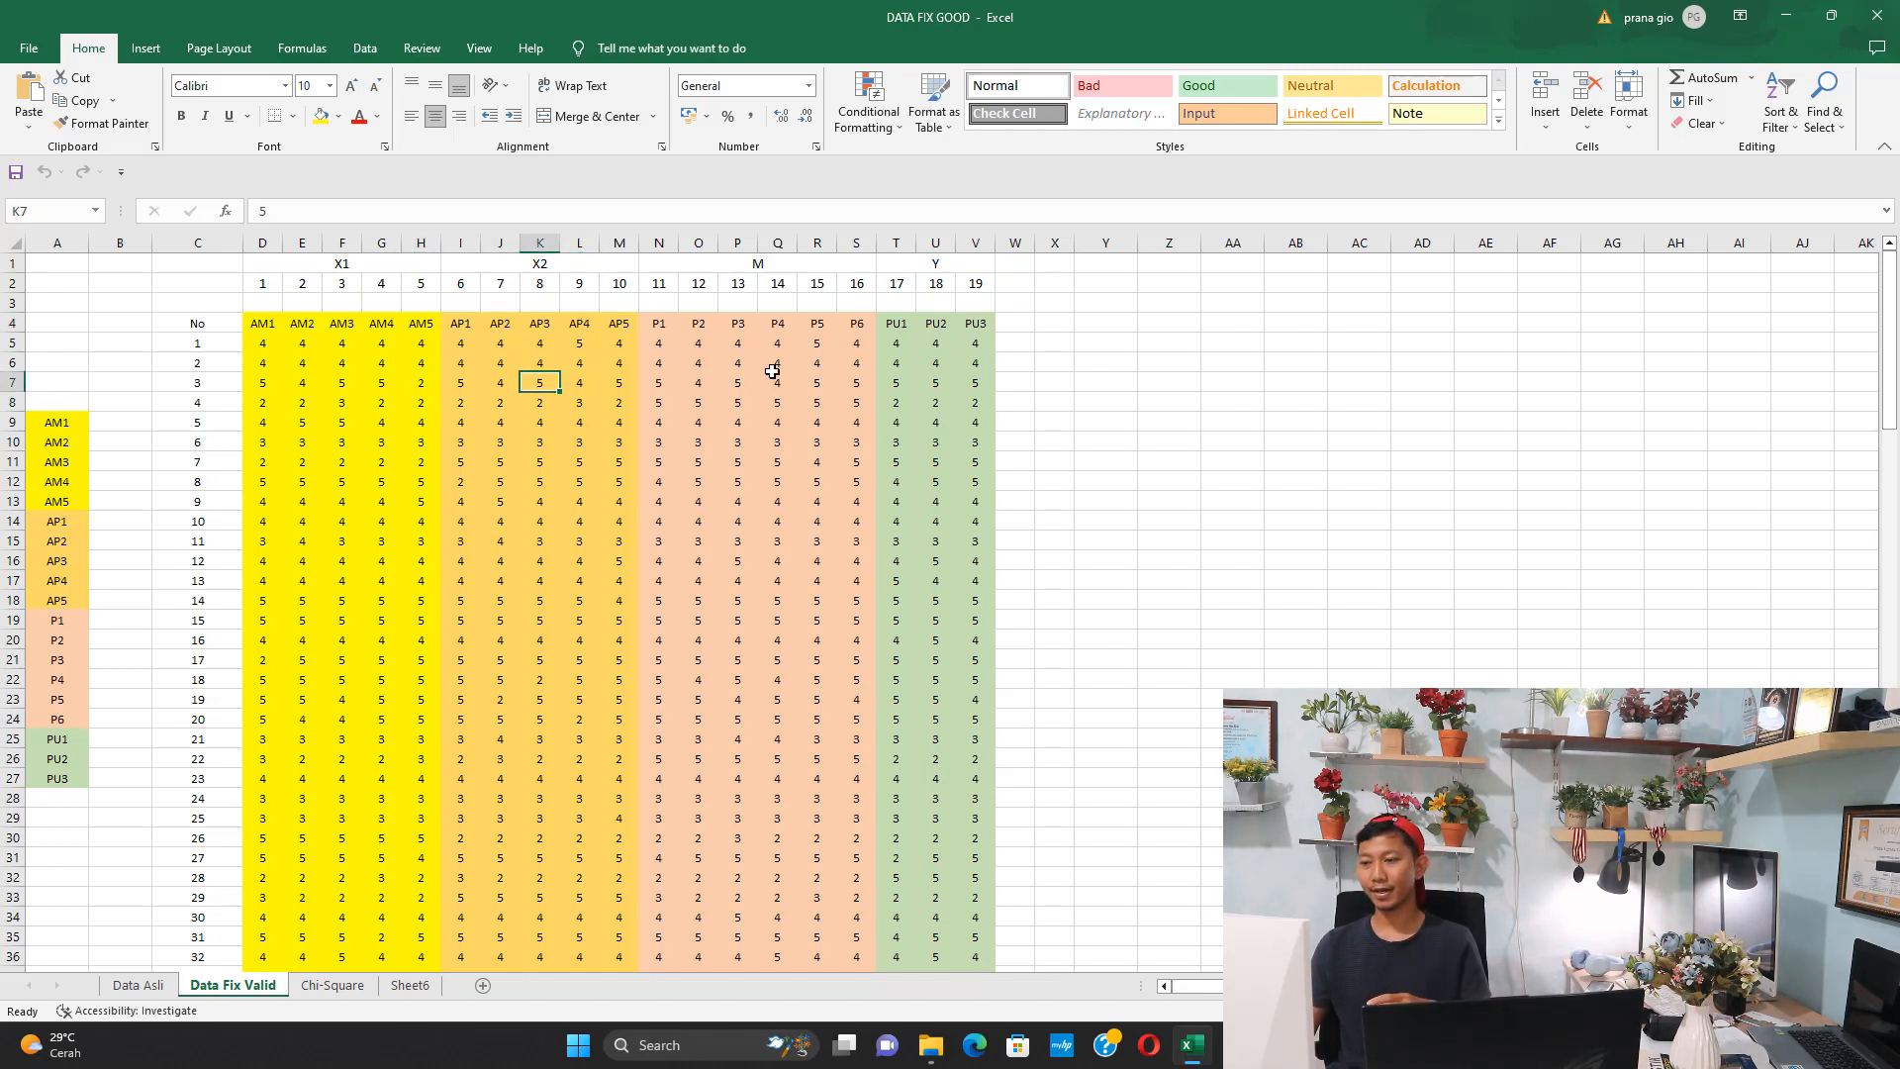
drag(661, 324, 853, 324)
click(783, 264)
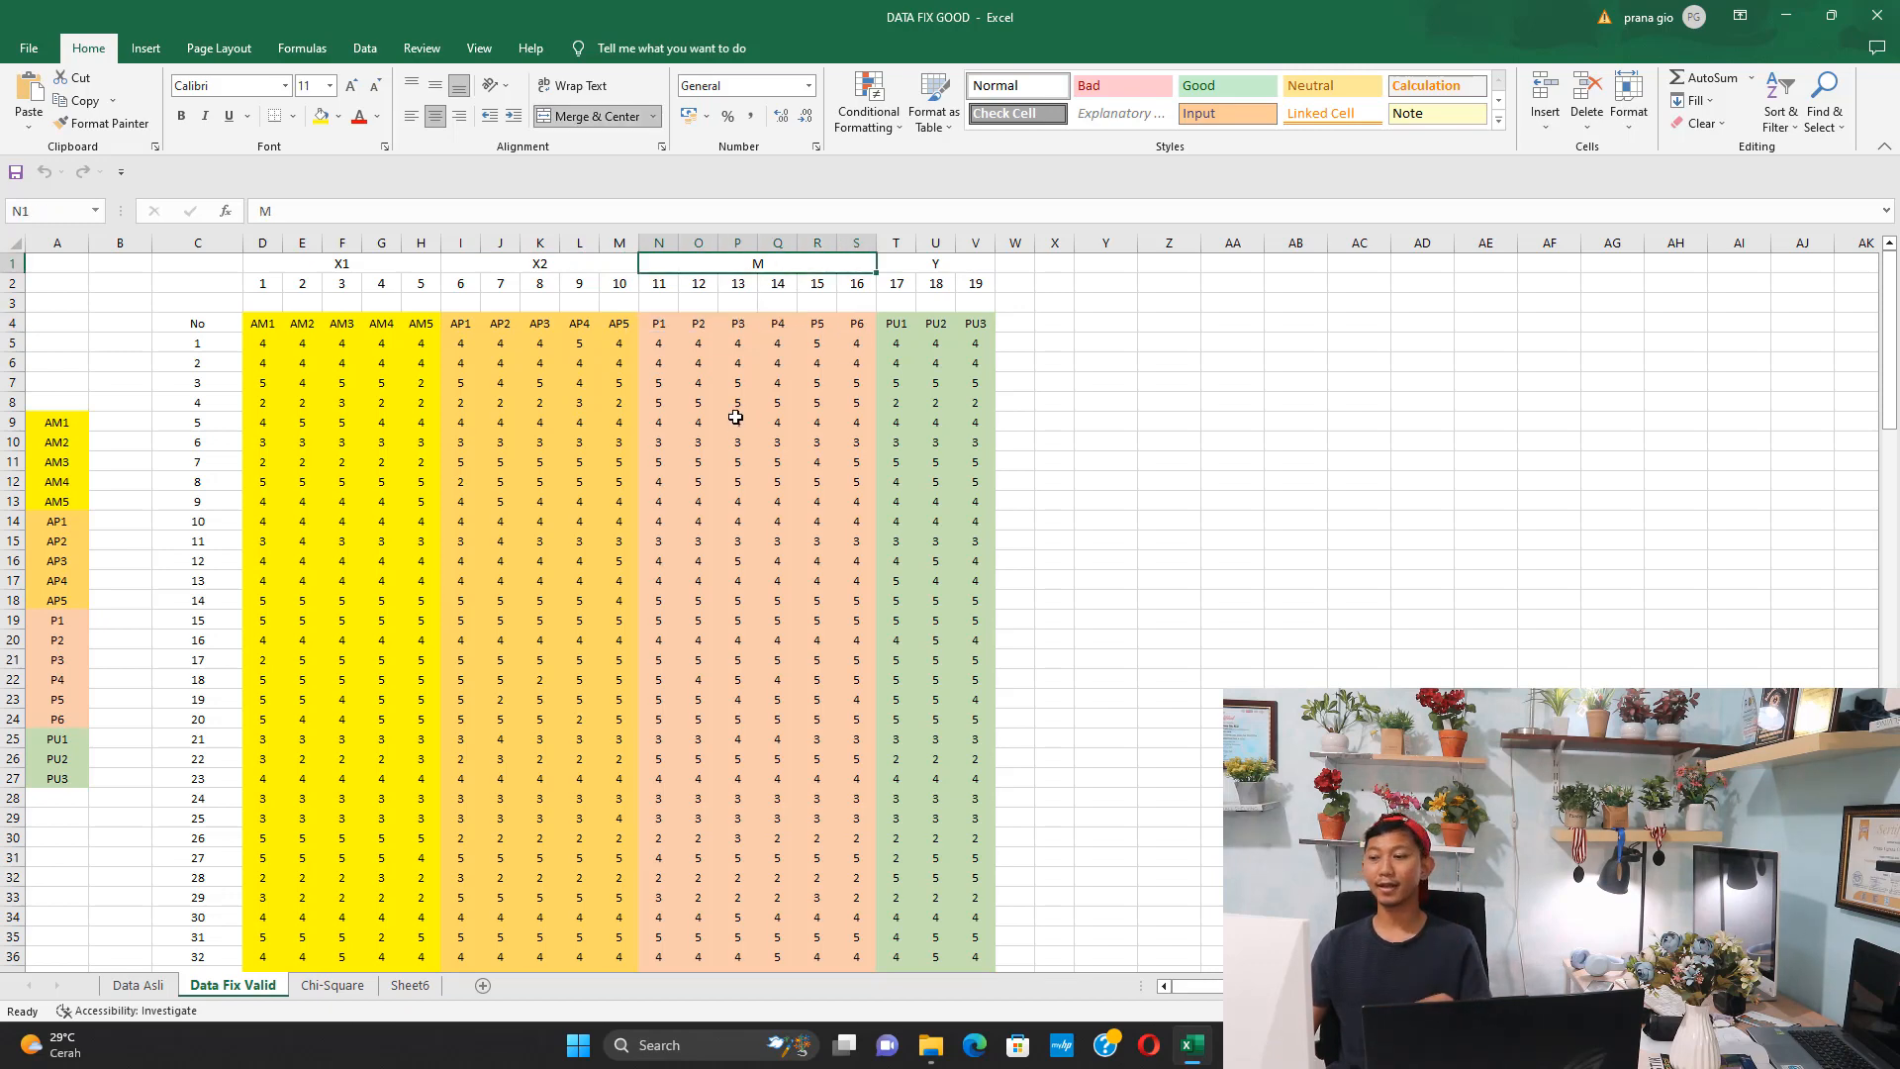
drag(906, 327, 948, 325)
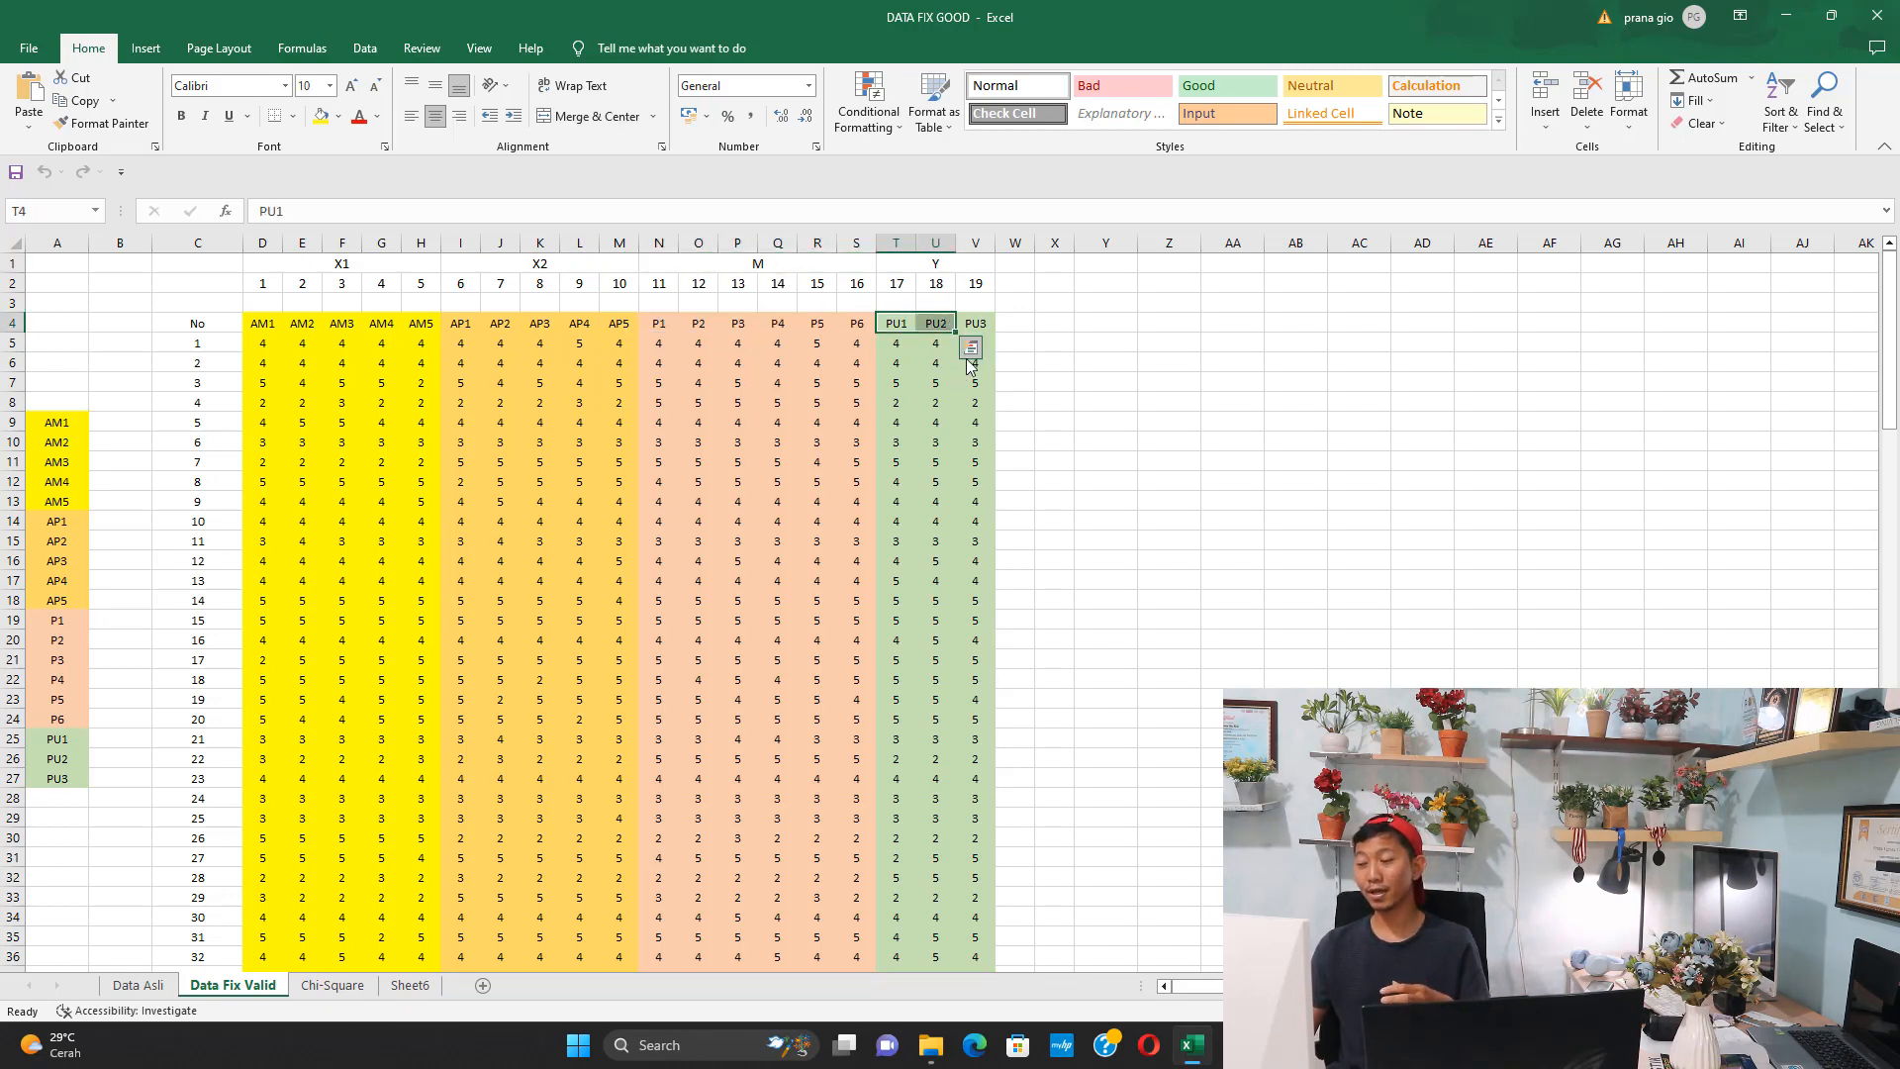
click(945, 398)
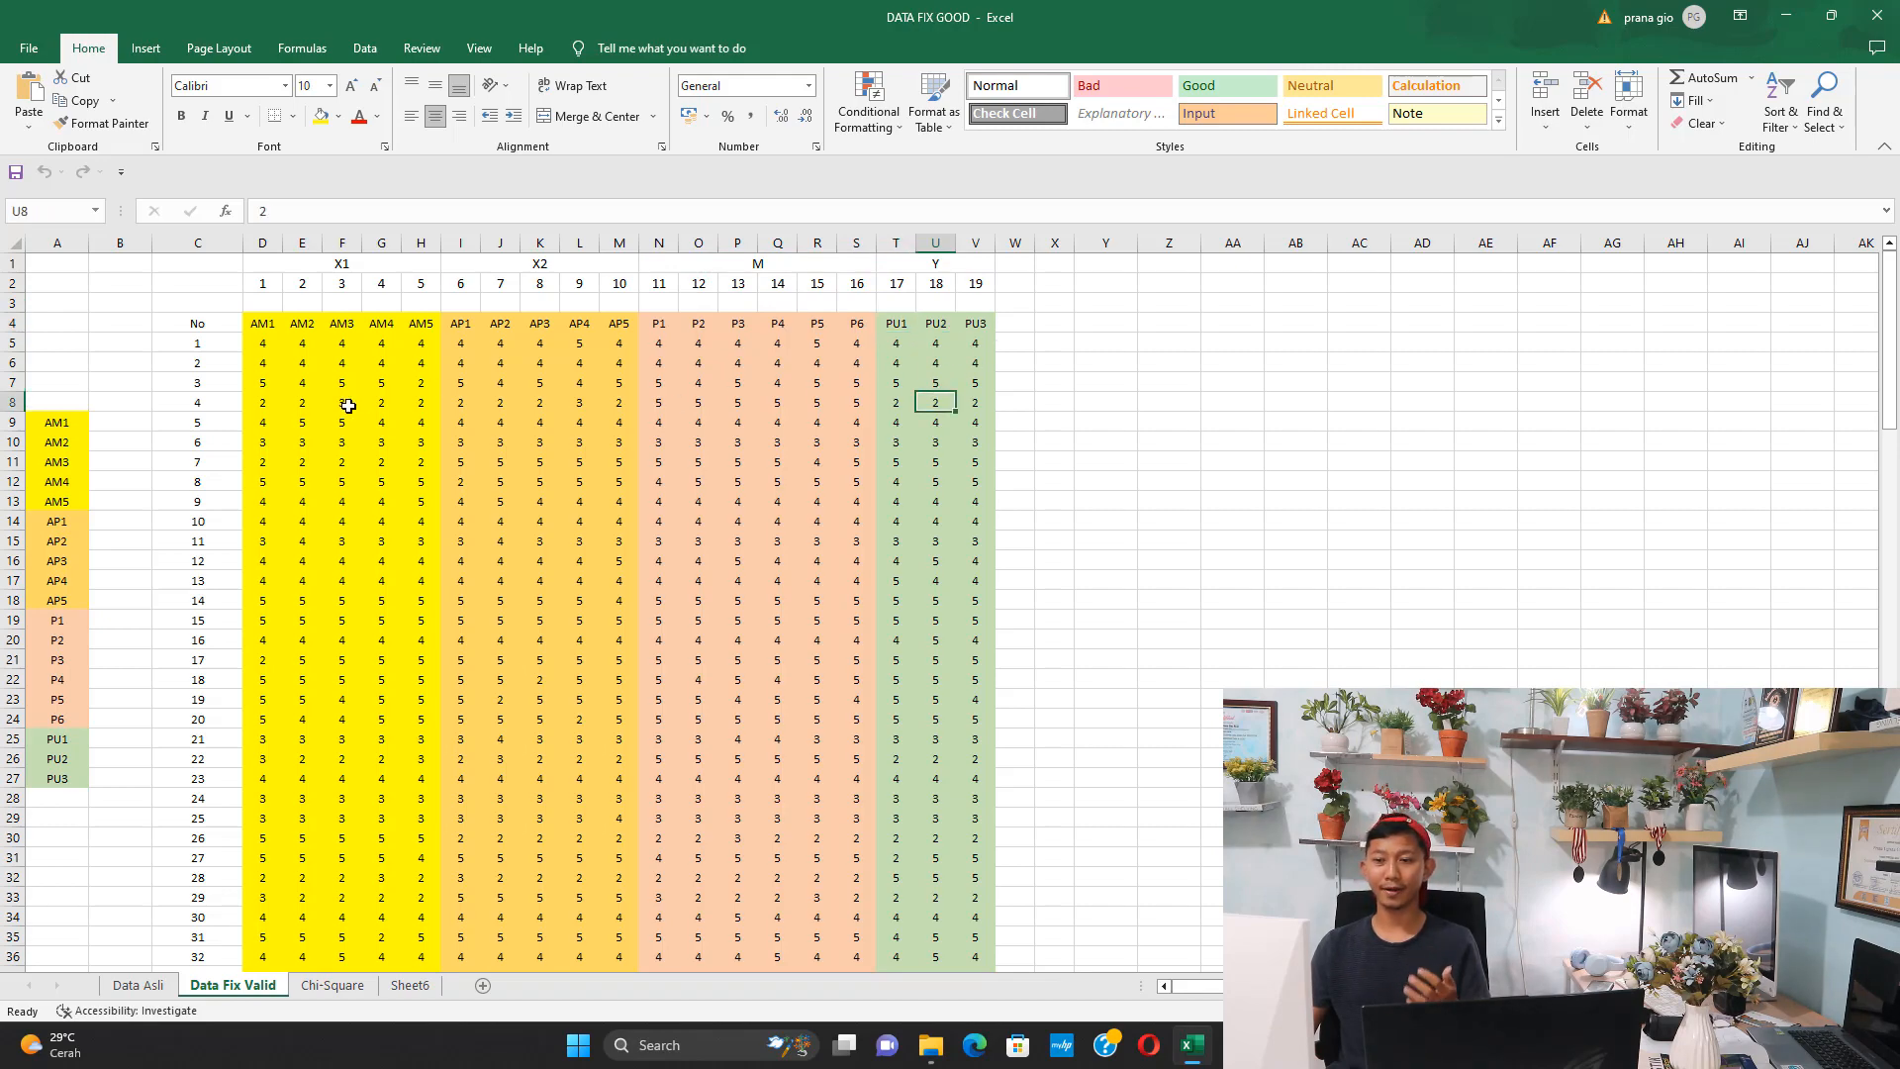
scroll(283, 431, down, 13)
scroll(283, 430, down, 19)
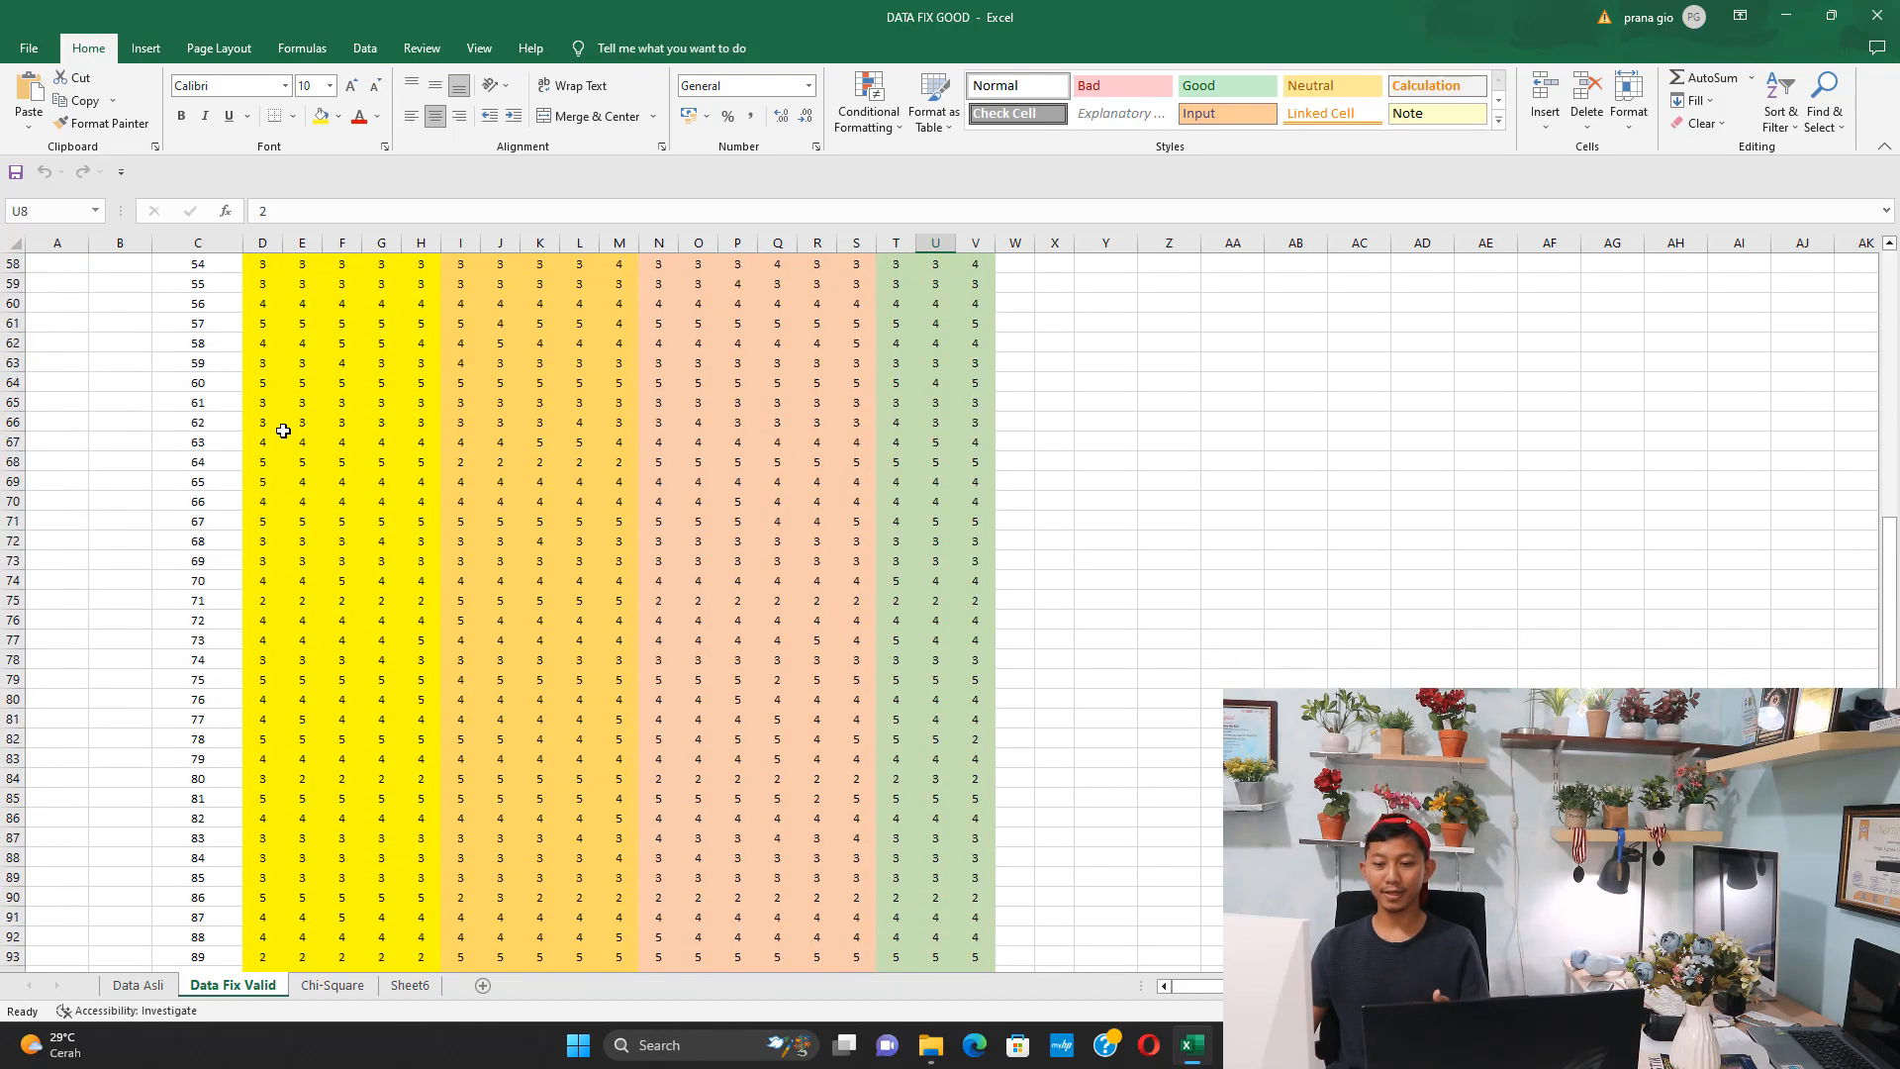
drag(222, 700, 293, 414)
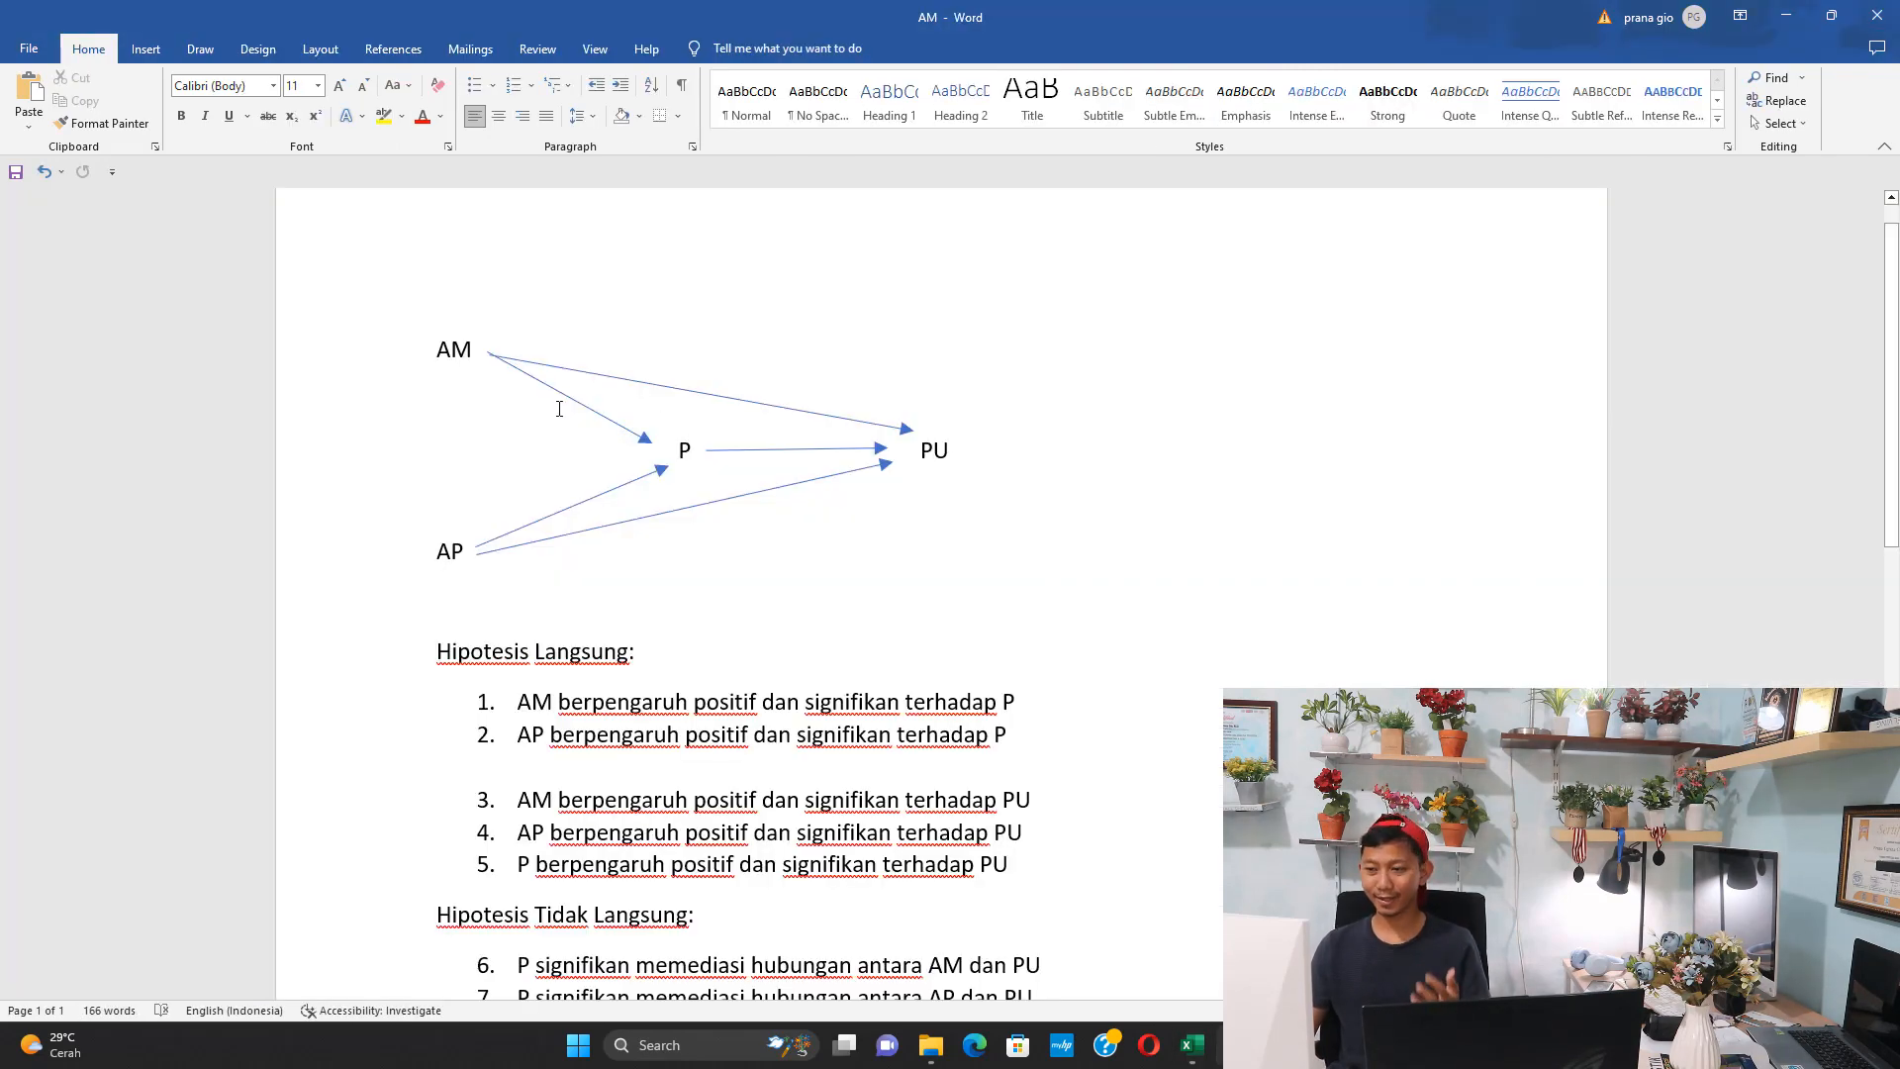
Switch to the AM document in Word and examine the path diagram and direct hypotheses 1 to 5 under Hipotesis Langsung
scroll(513, 391, down, 1)
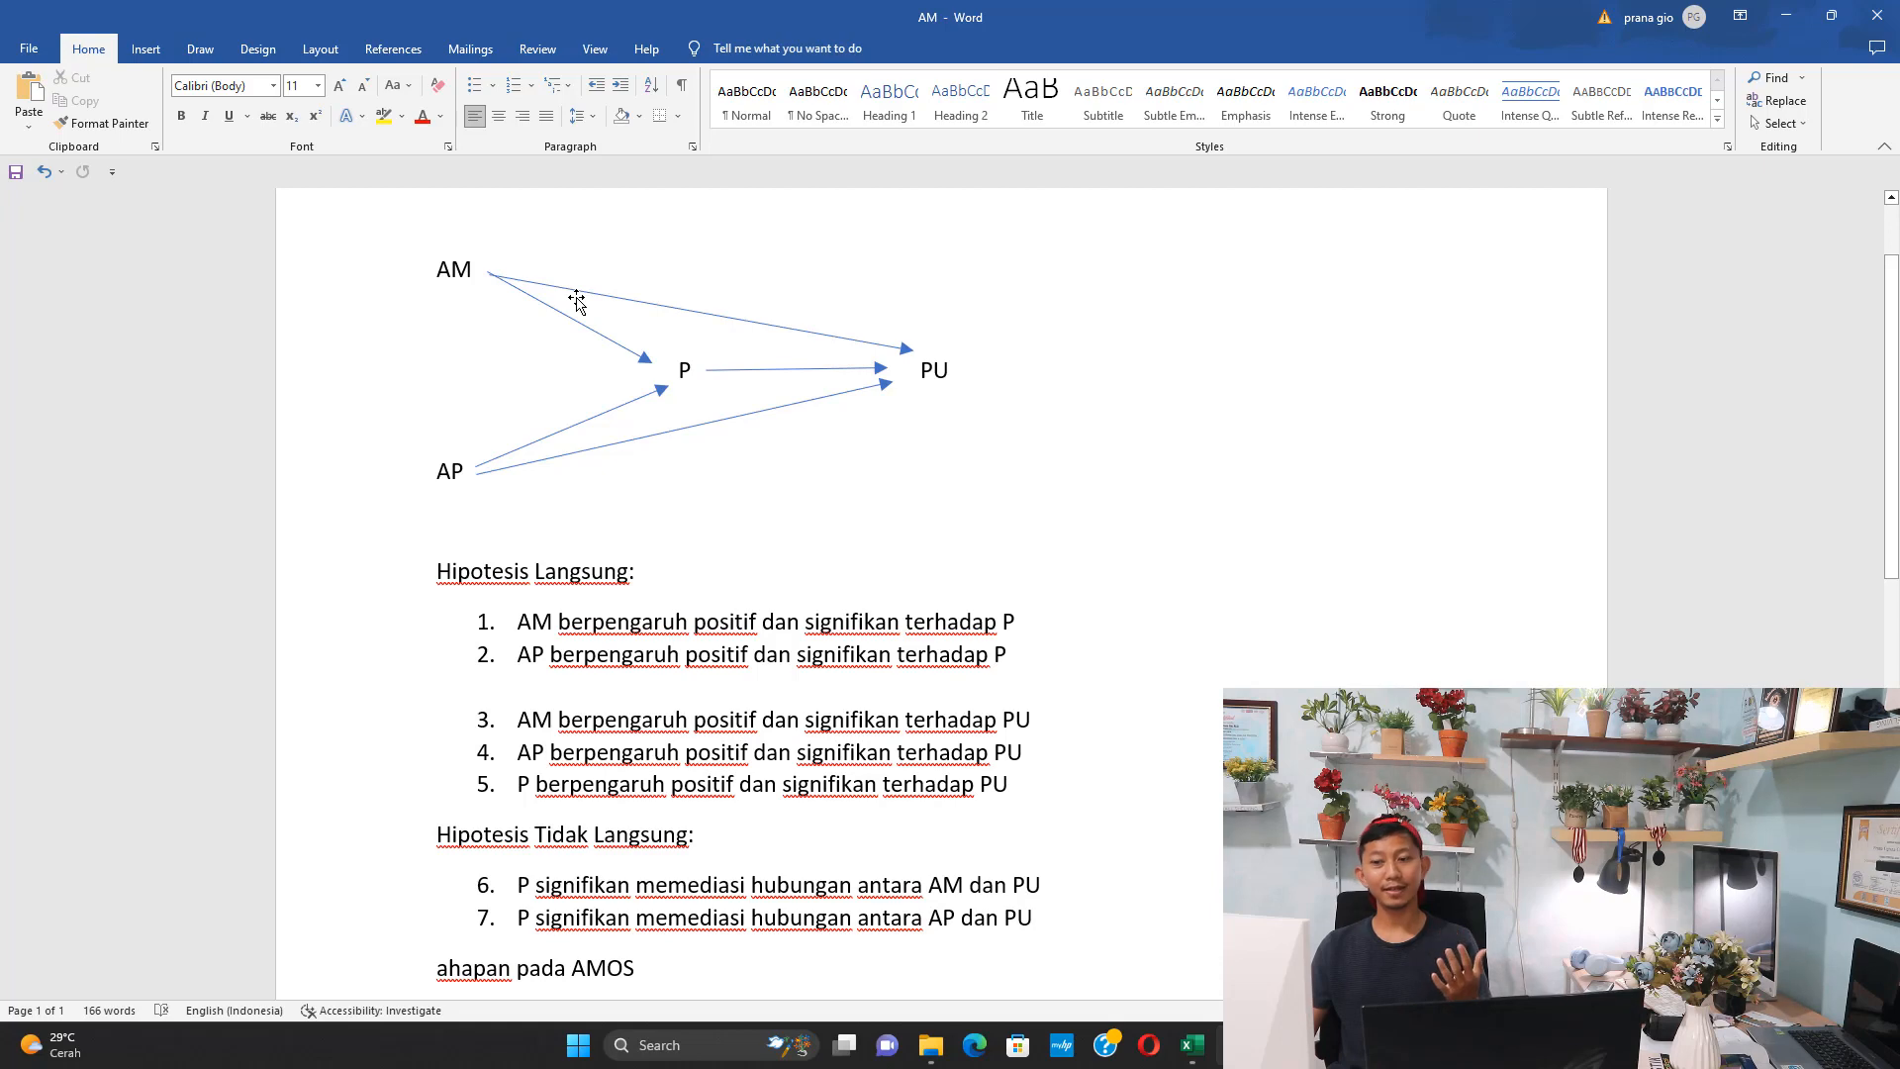
scroll(574, 332, down, 1)
scroll(592, 585, up, 2)
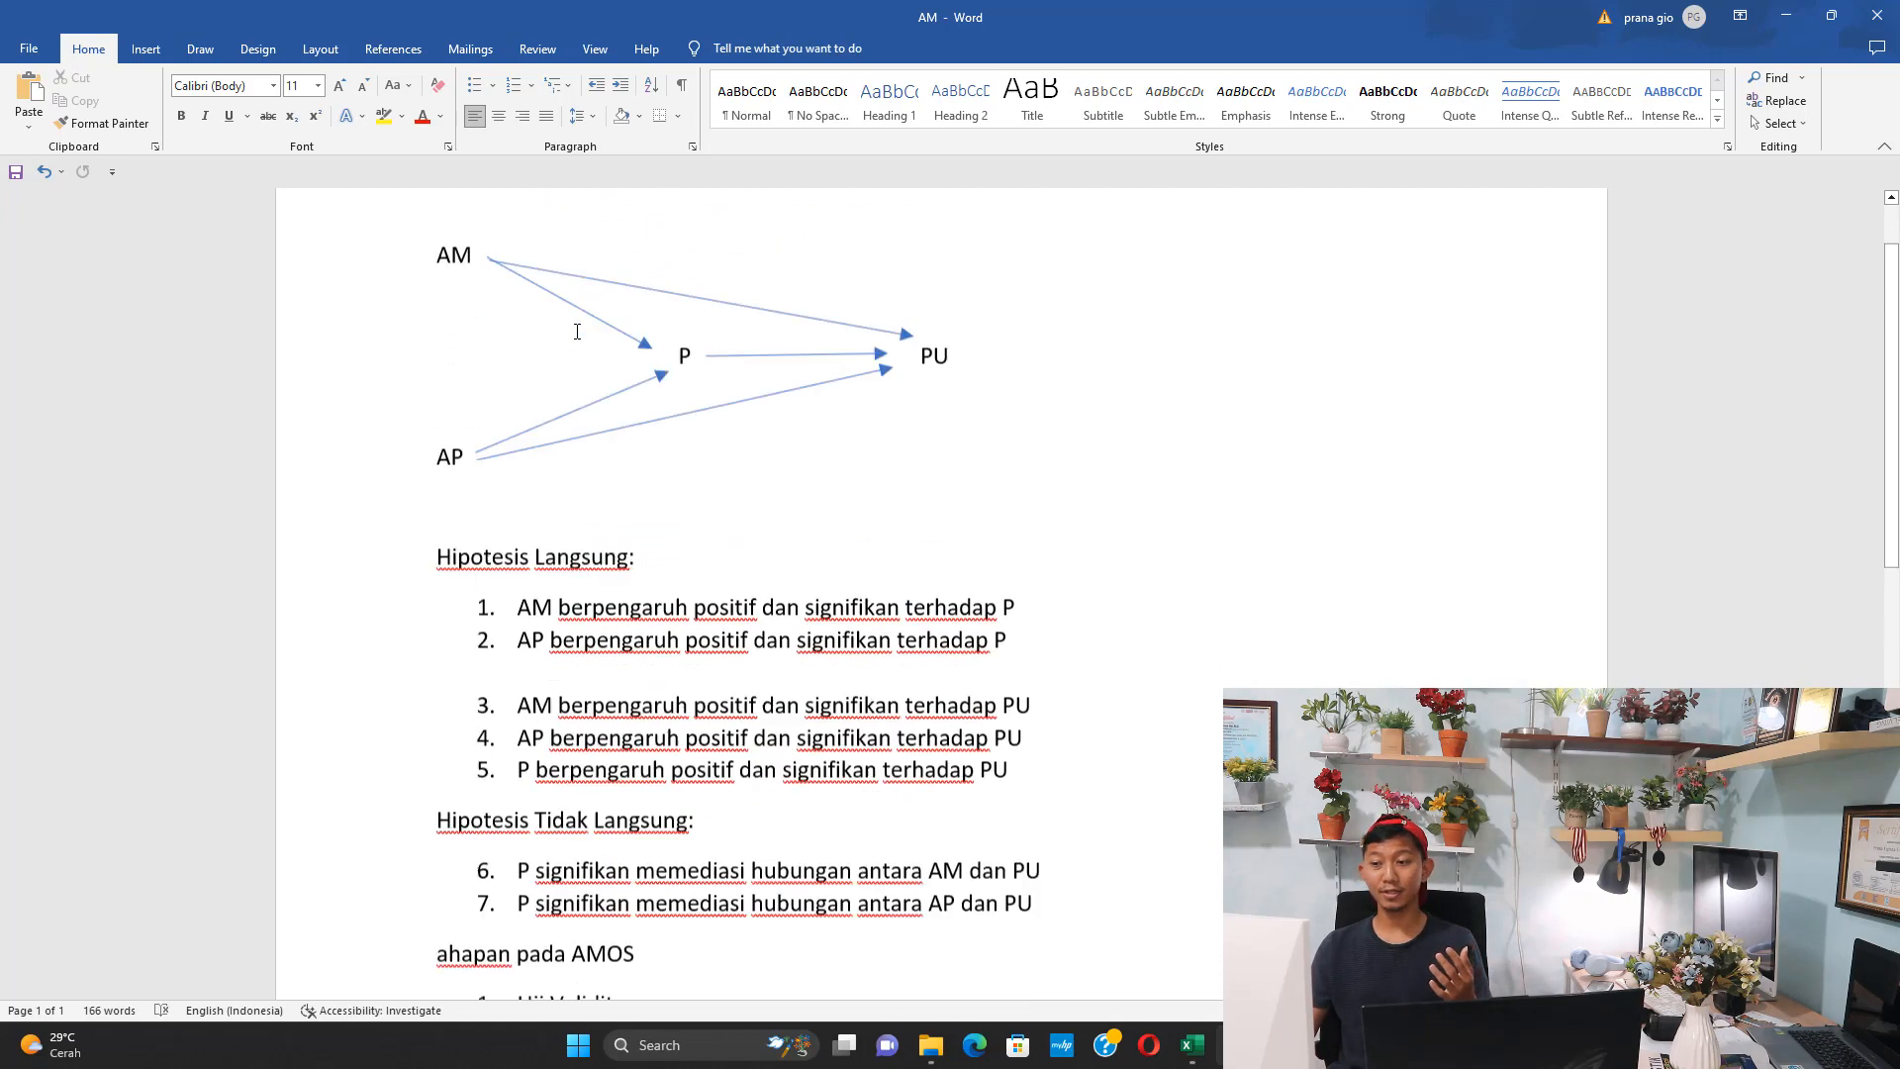
drag(547, 705, 1002, 704)
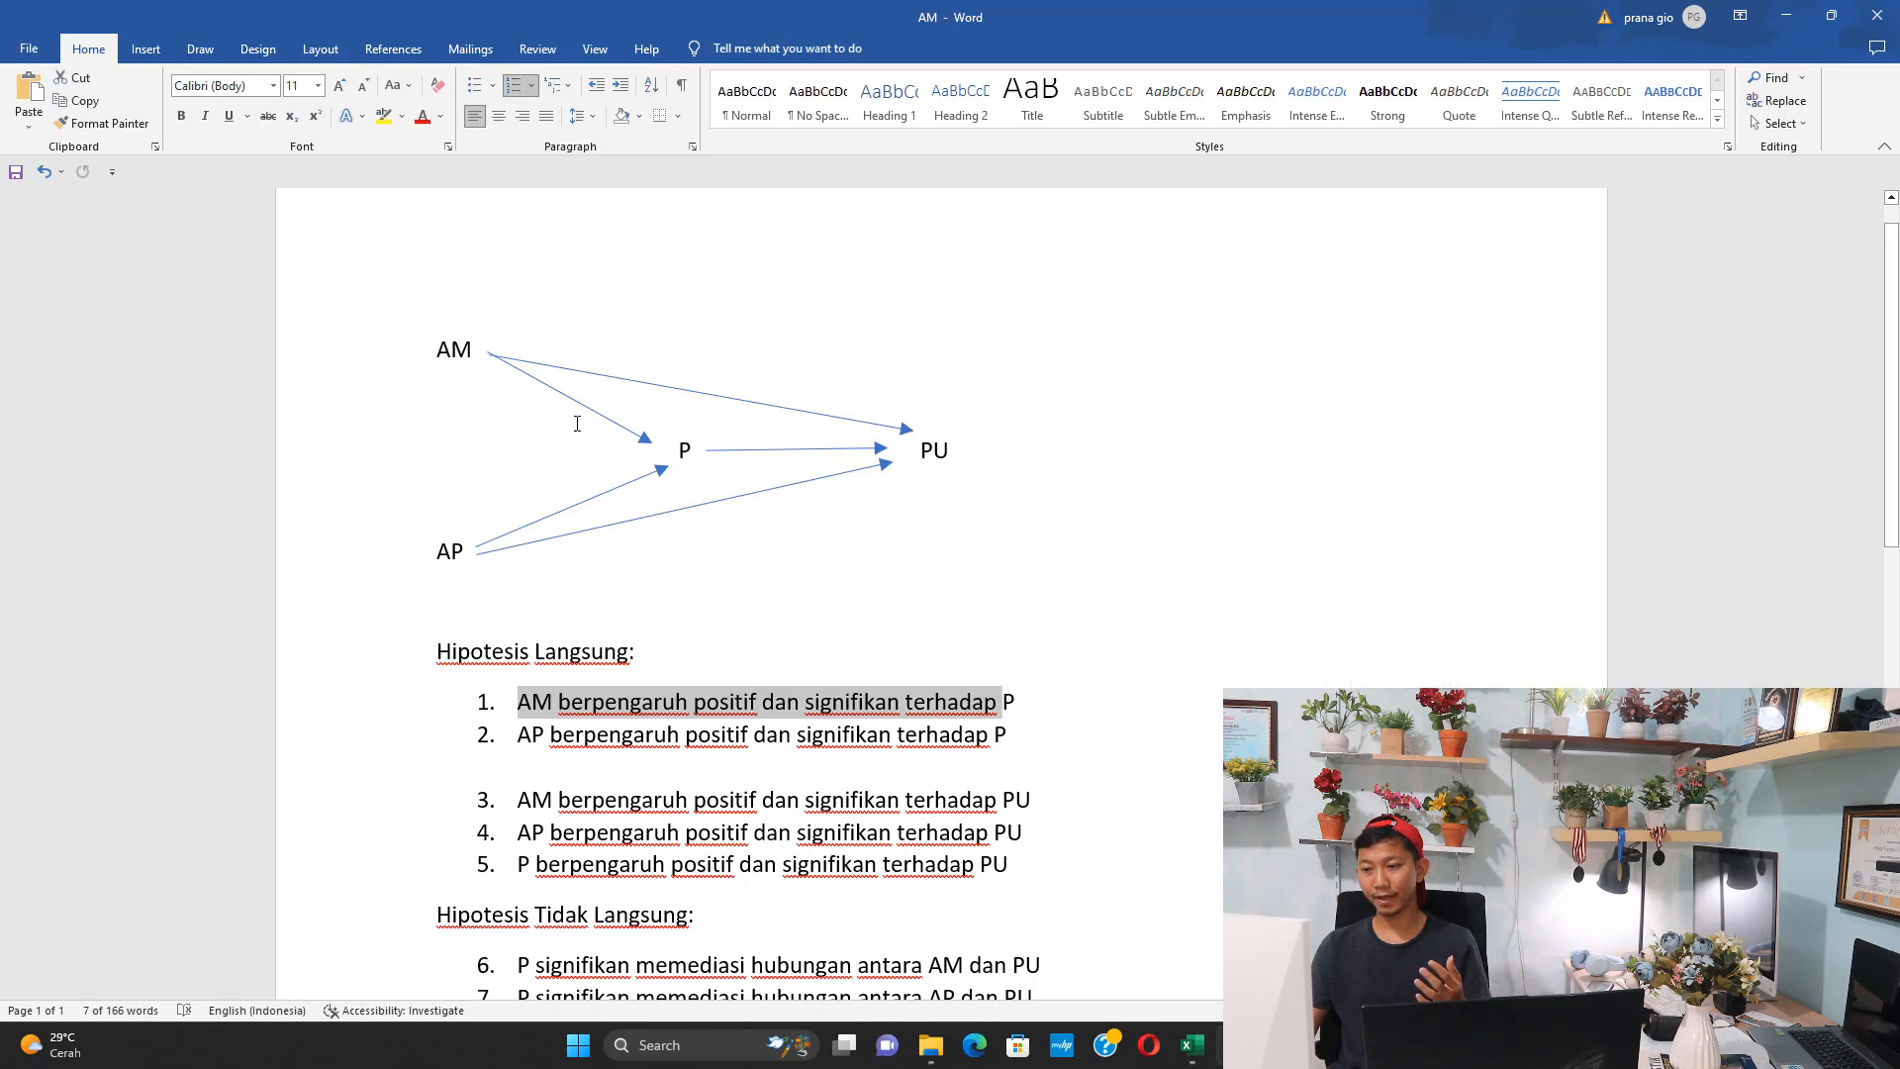
drag(531, 733, 1012, 740)
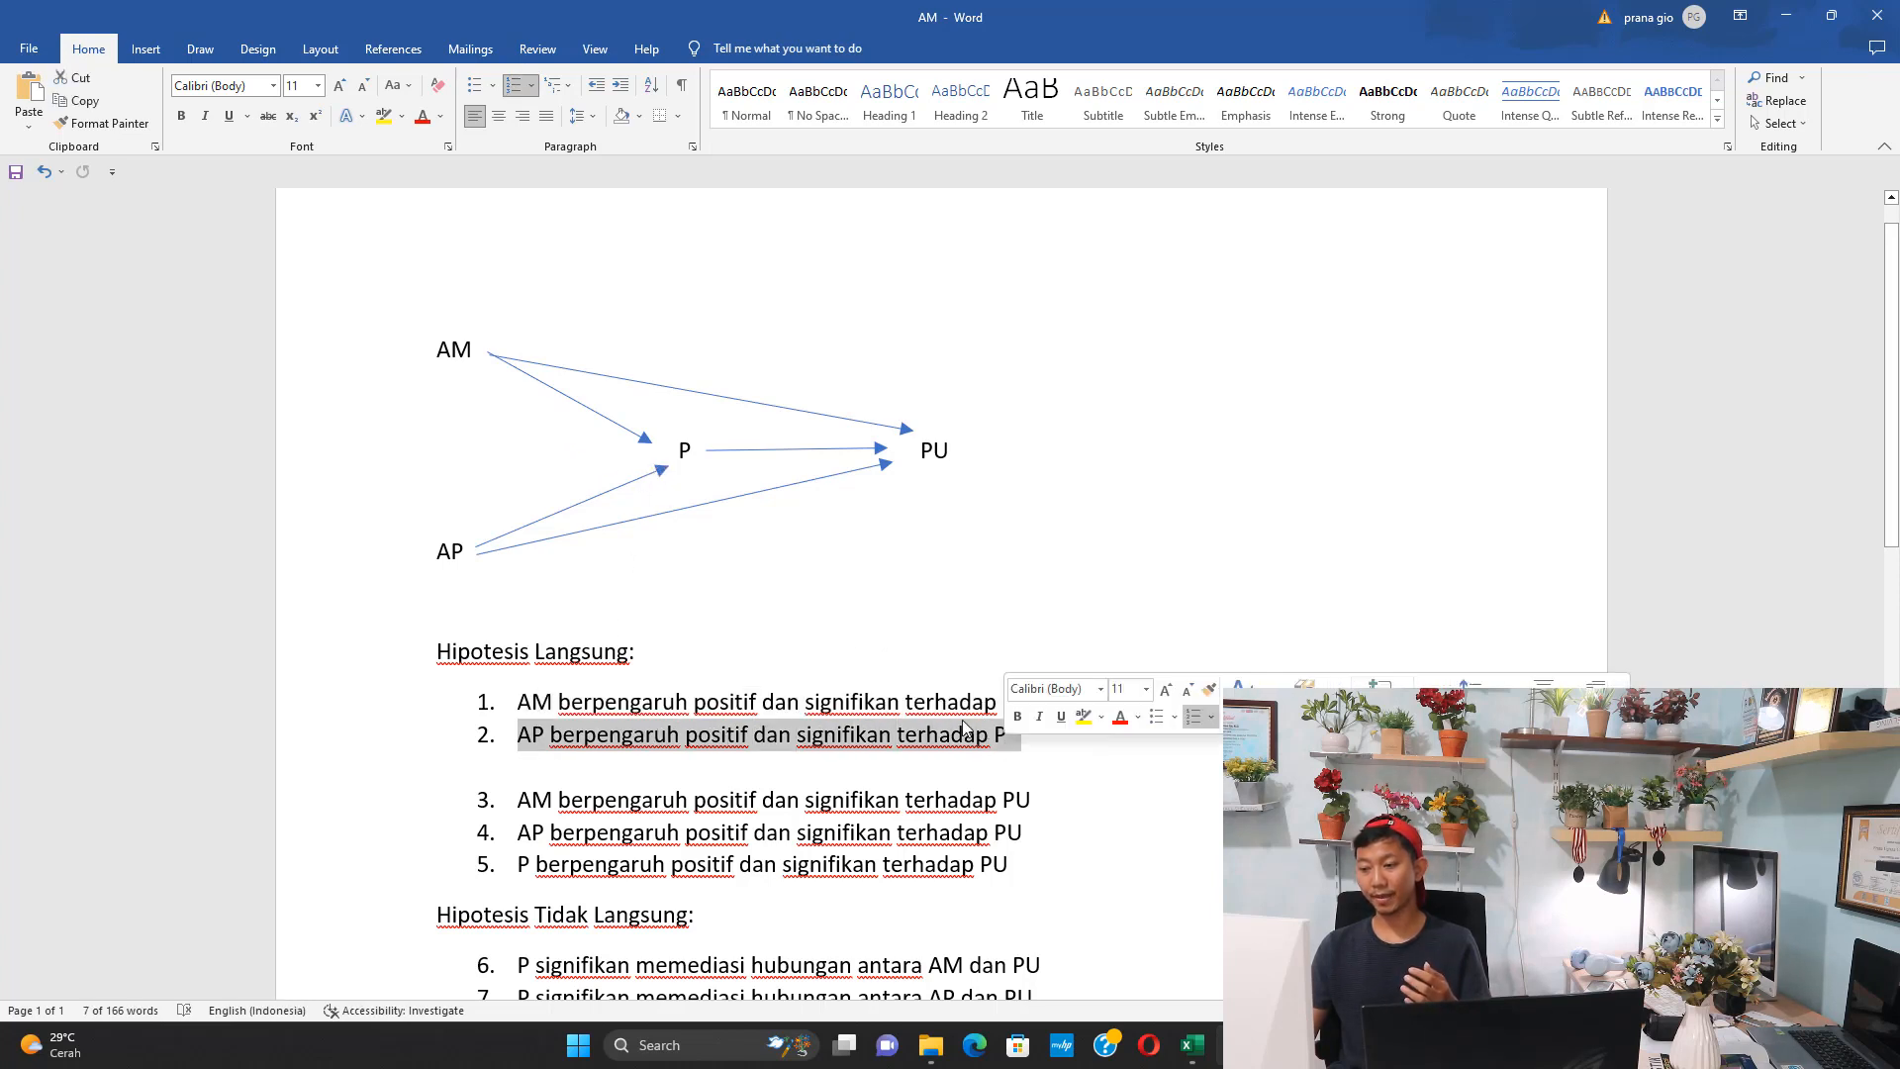
drag(556, 803, 998, 804)
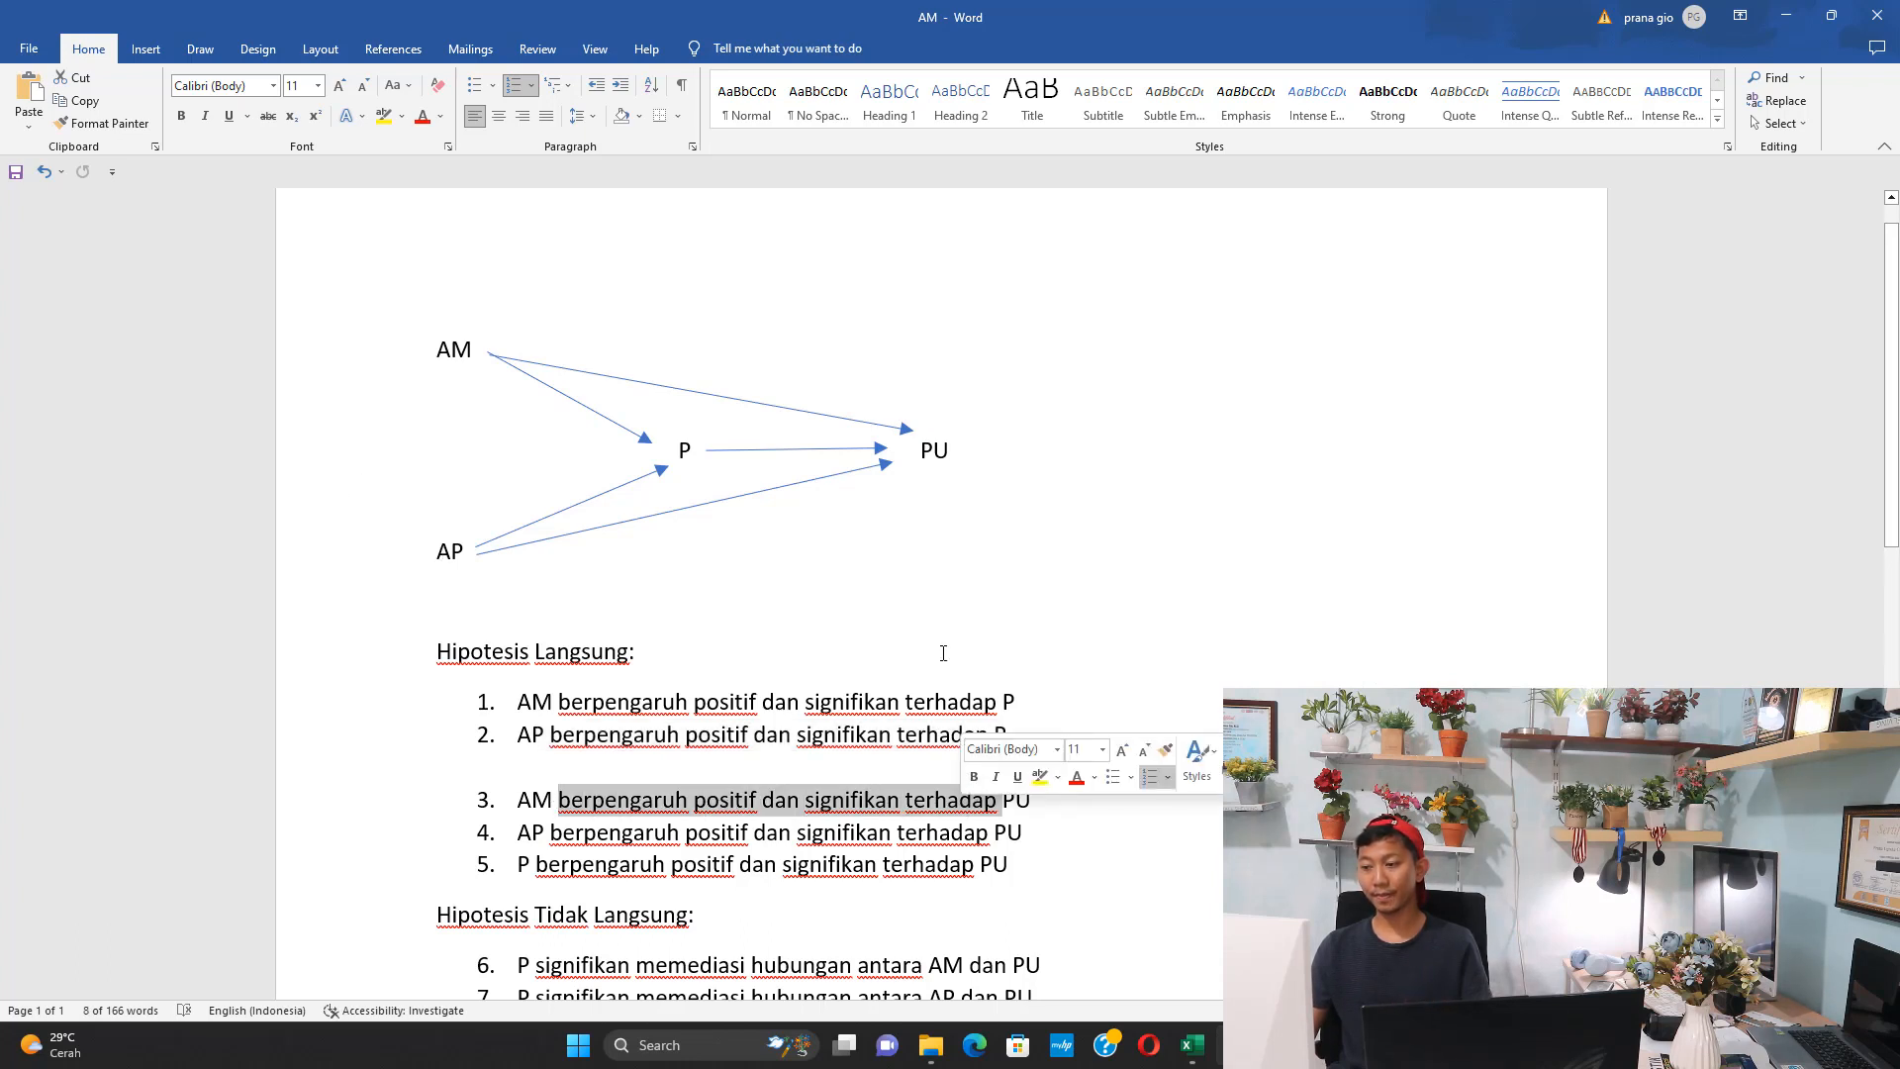
scroll(544, 768, down, 1)
drag(541, 757, 712, 770)
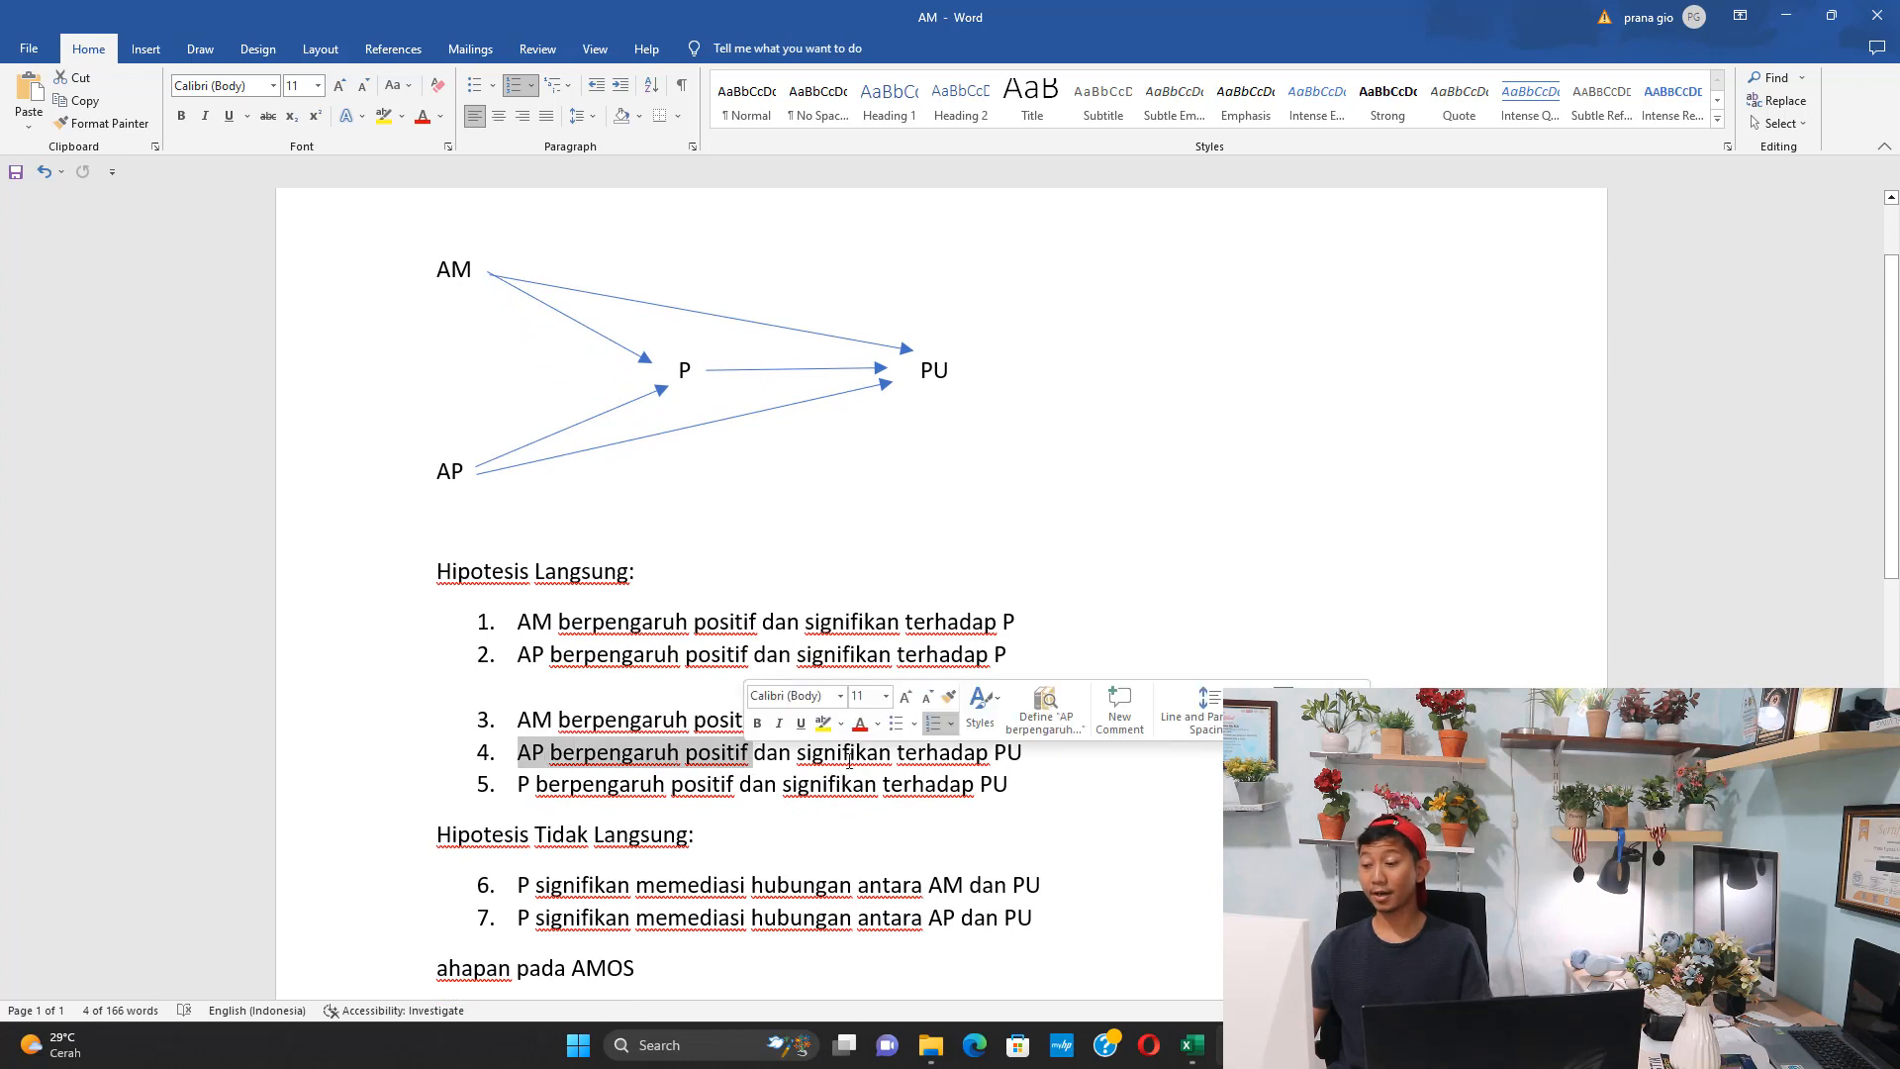
drag(849, 760, 1002, 754)
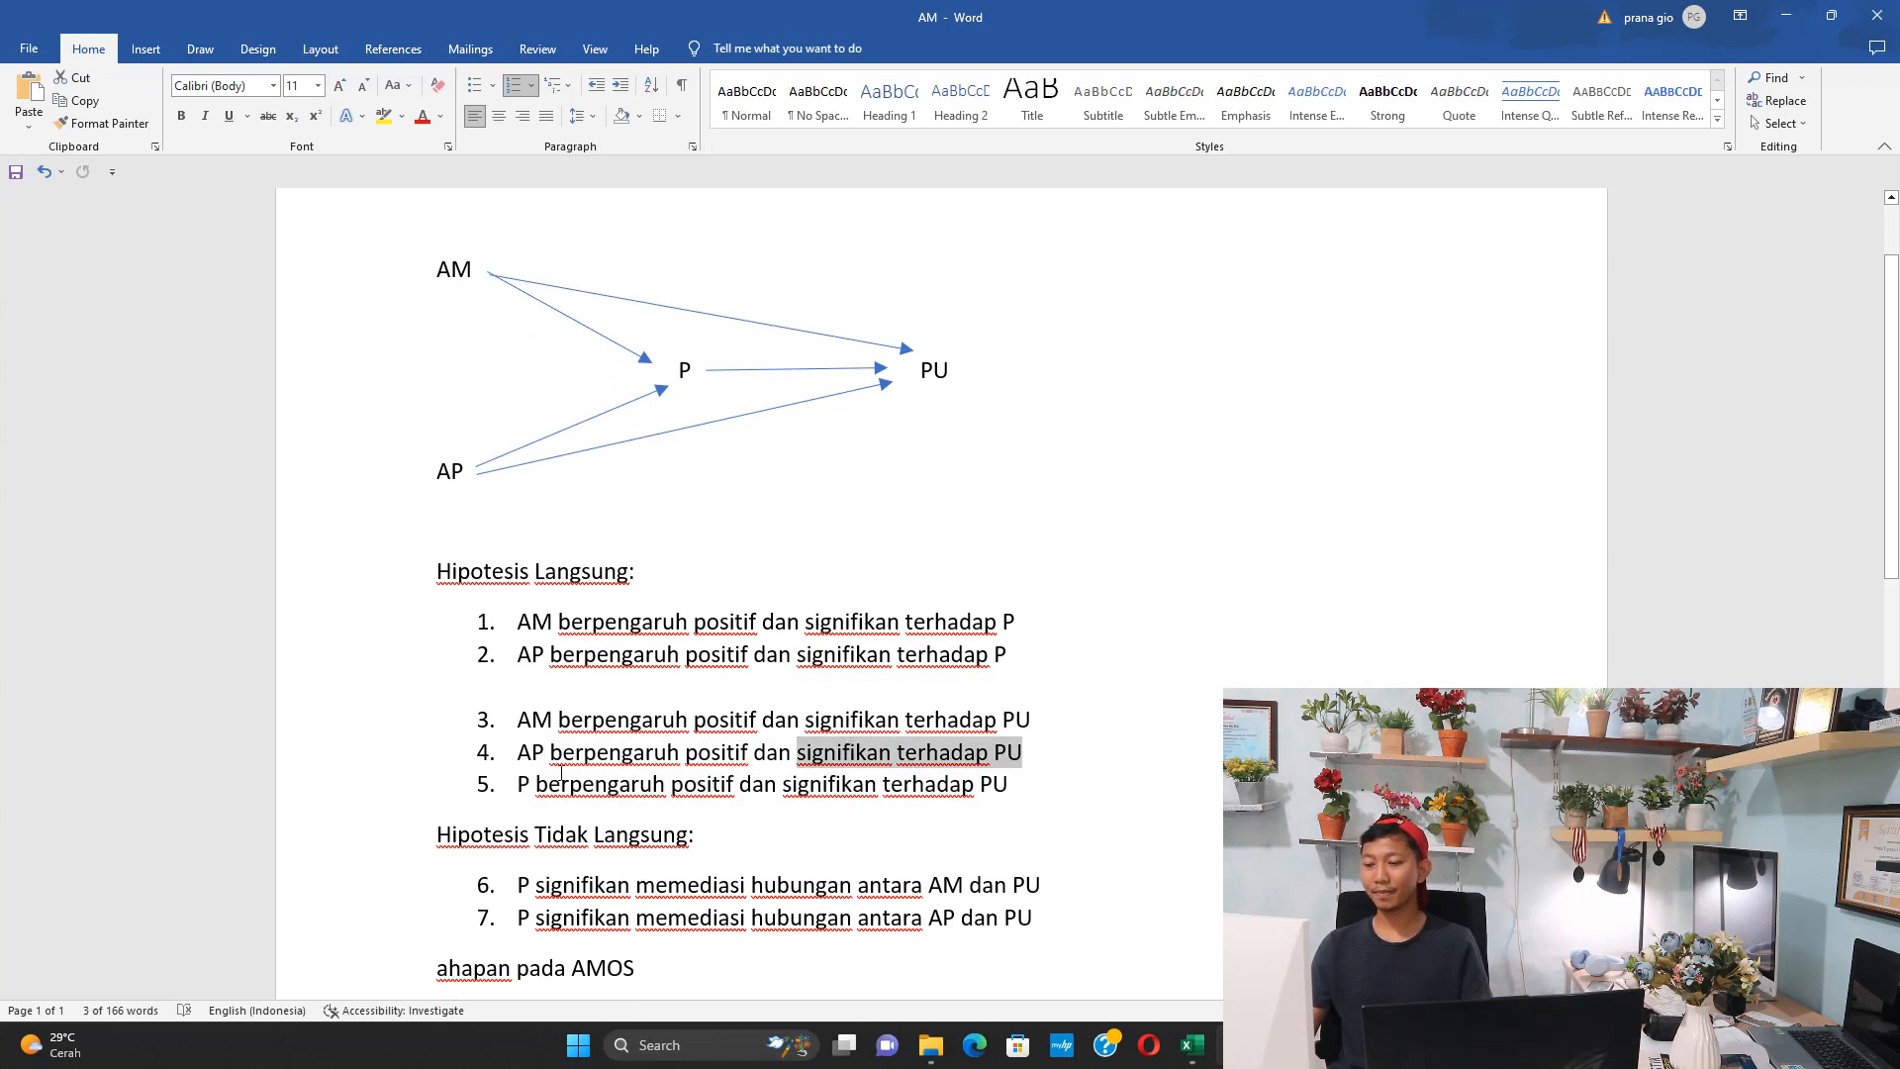
drag(550, 781, 1006, 787)
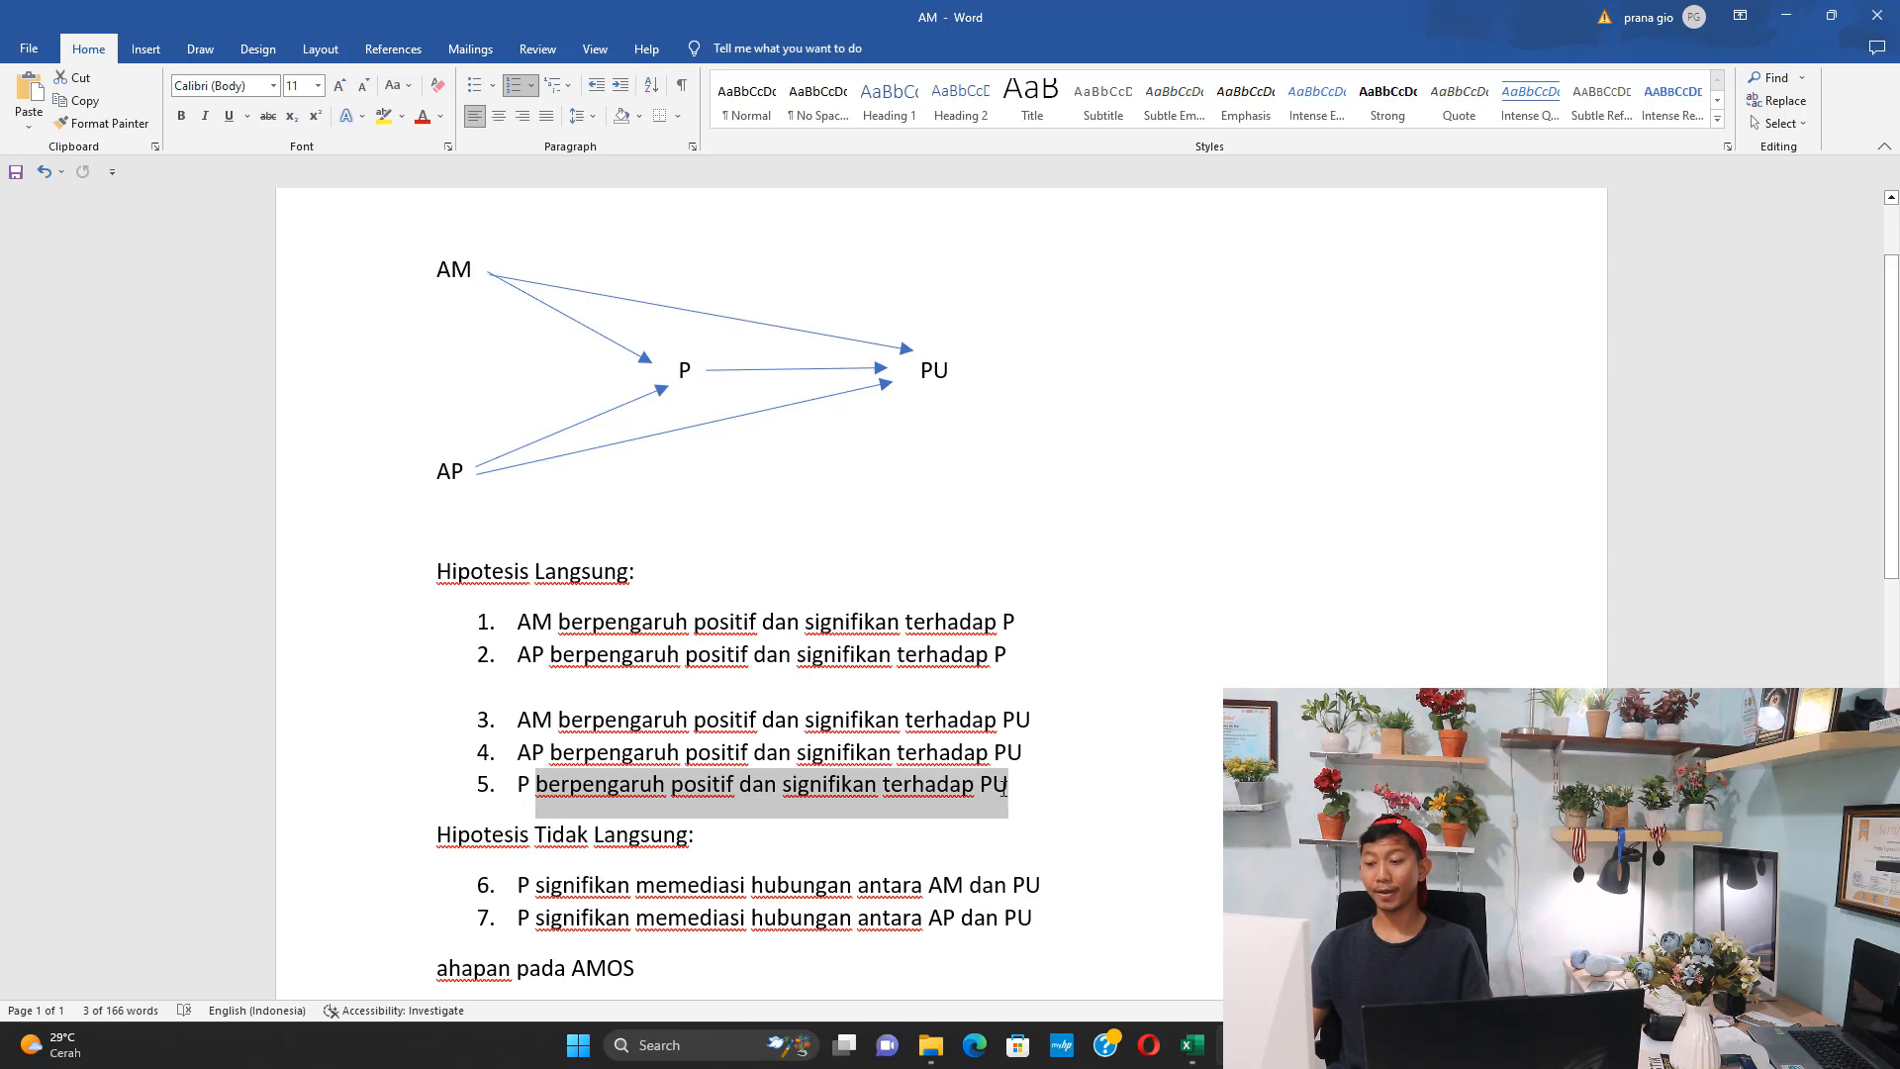
click(584, 624)
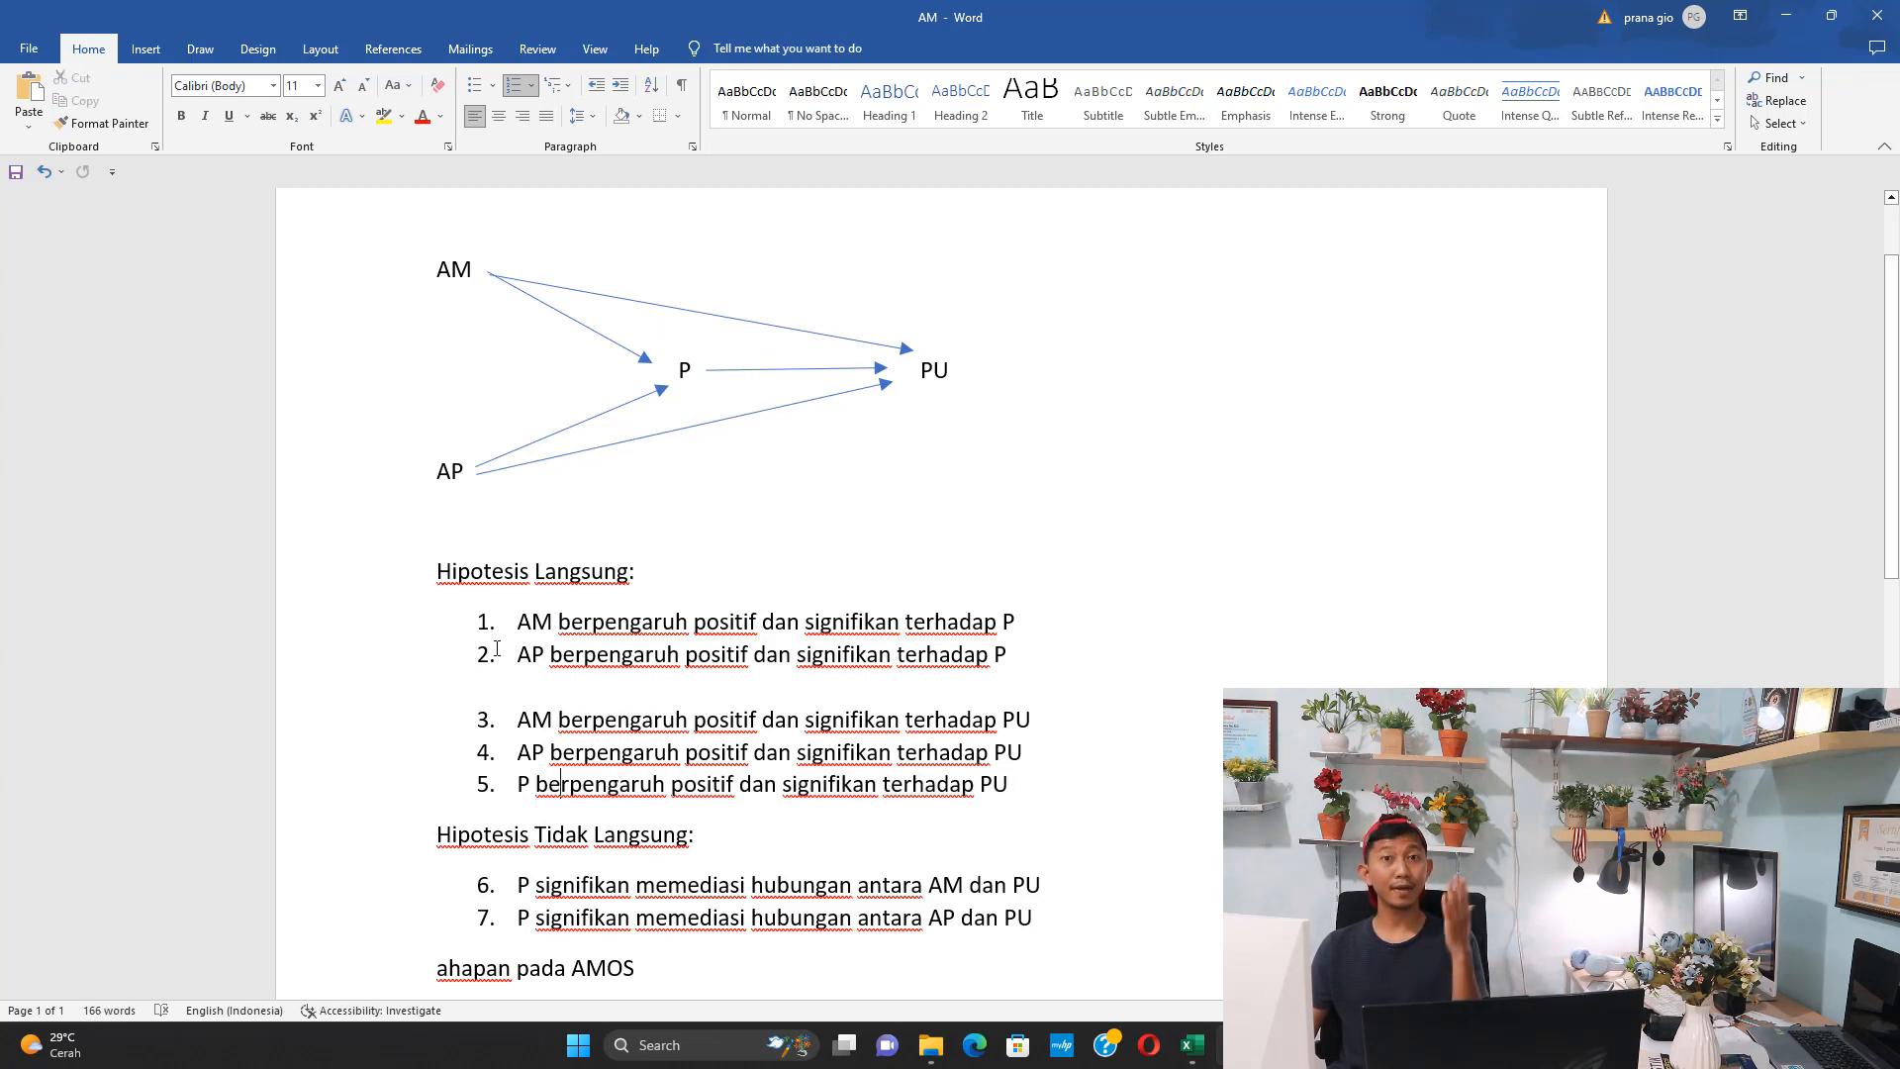
Read indirect hypotheses 6 and 7 on the mediating role of P and compare them with the path diagram
scroll(497, 653, down, 1)
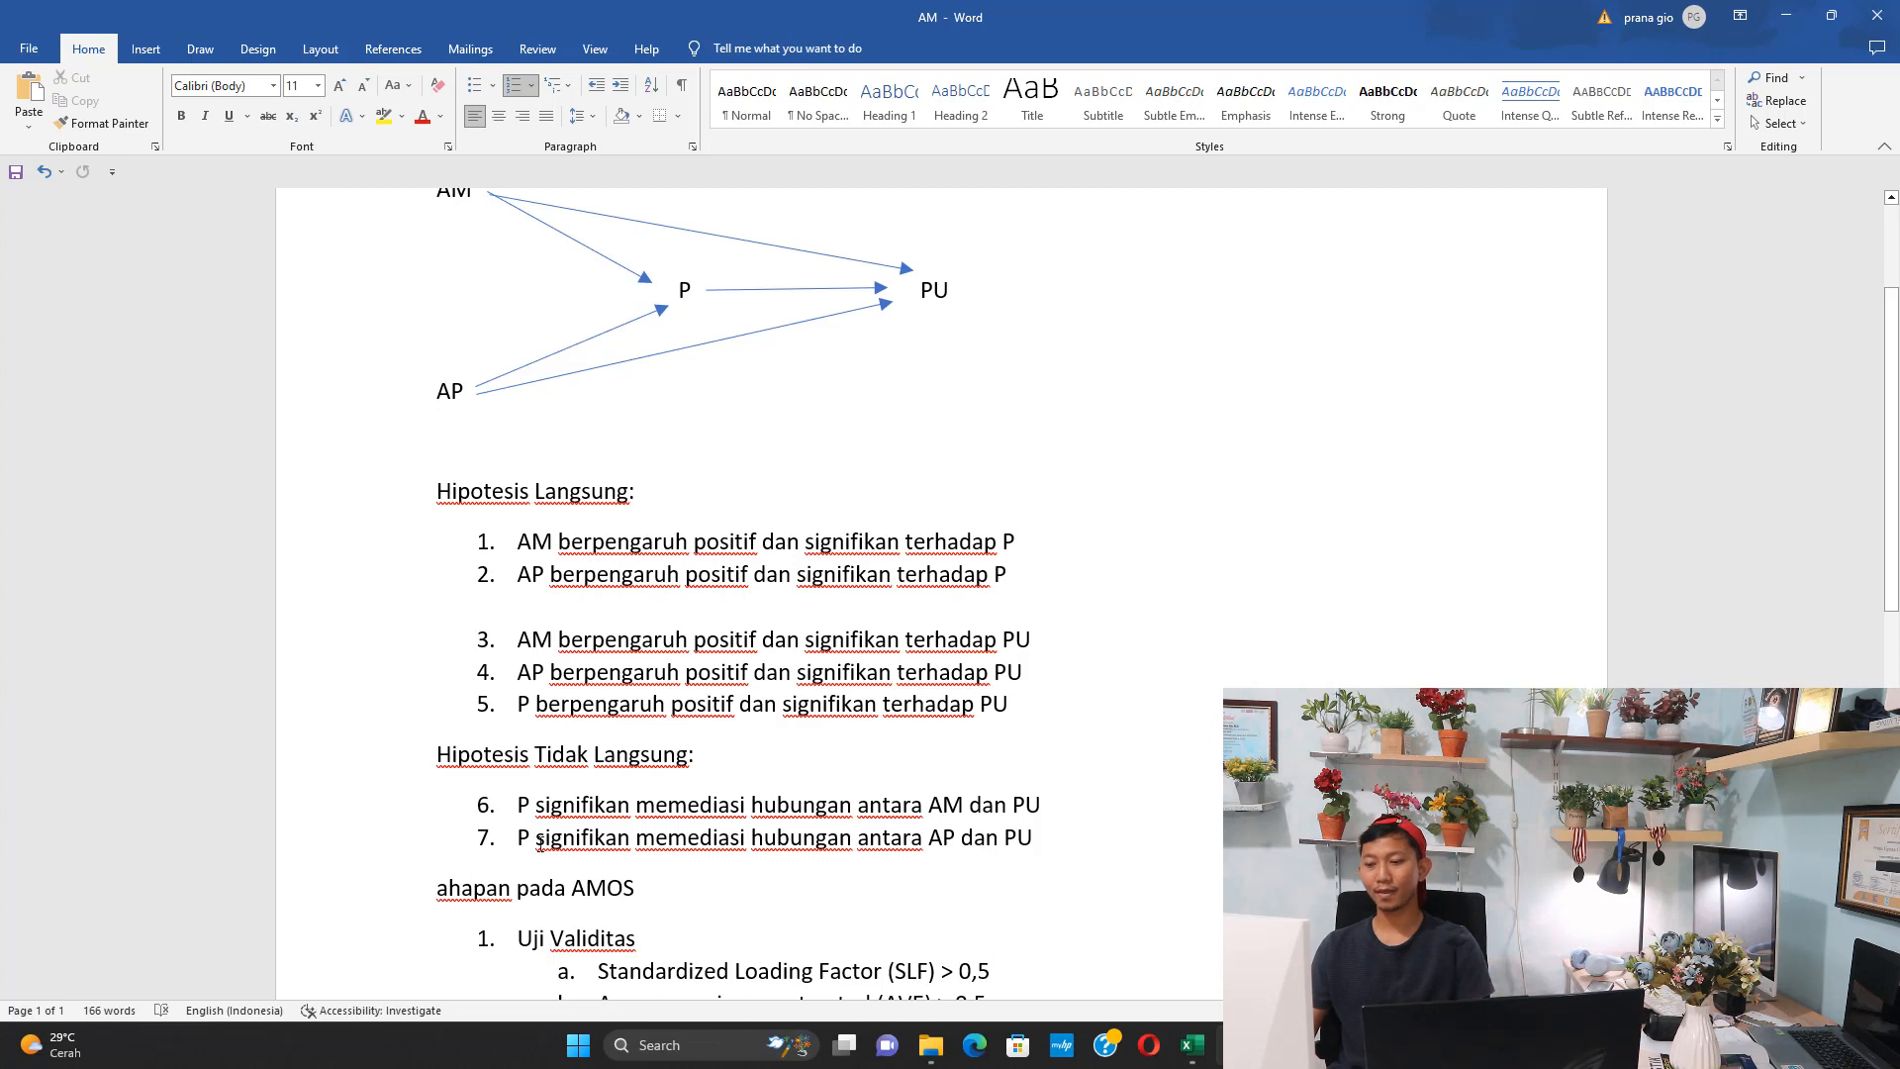
drag(517, 796, 634, 804)
scroll(696, 884, up, 1)
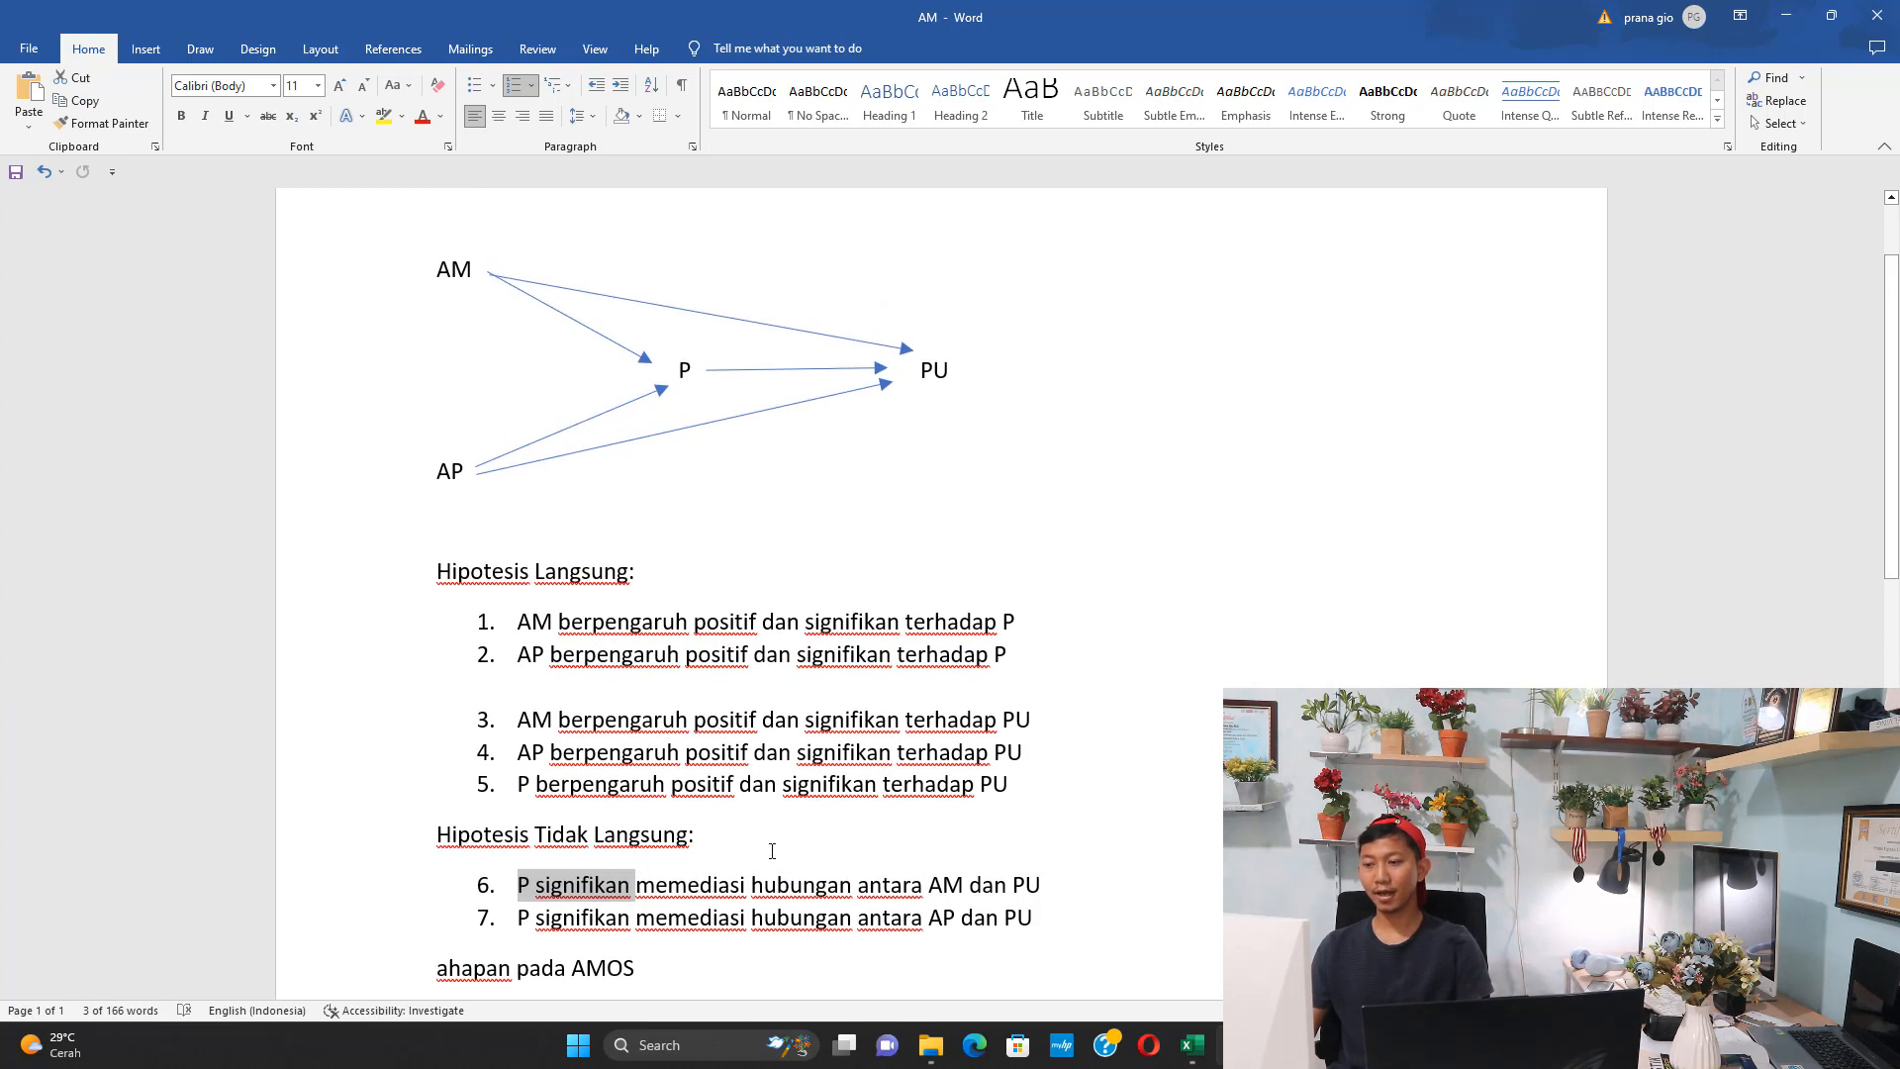
scroll(760, 842, down, 1)
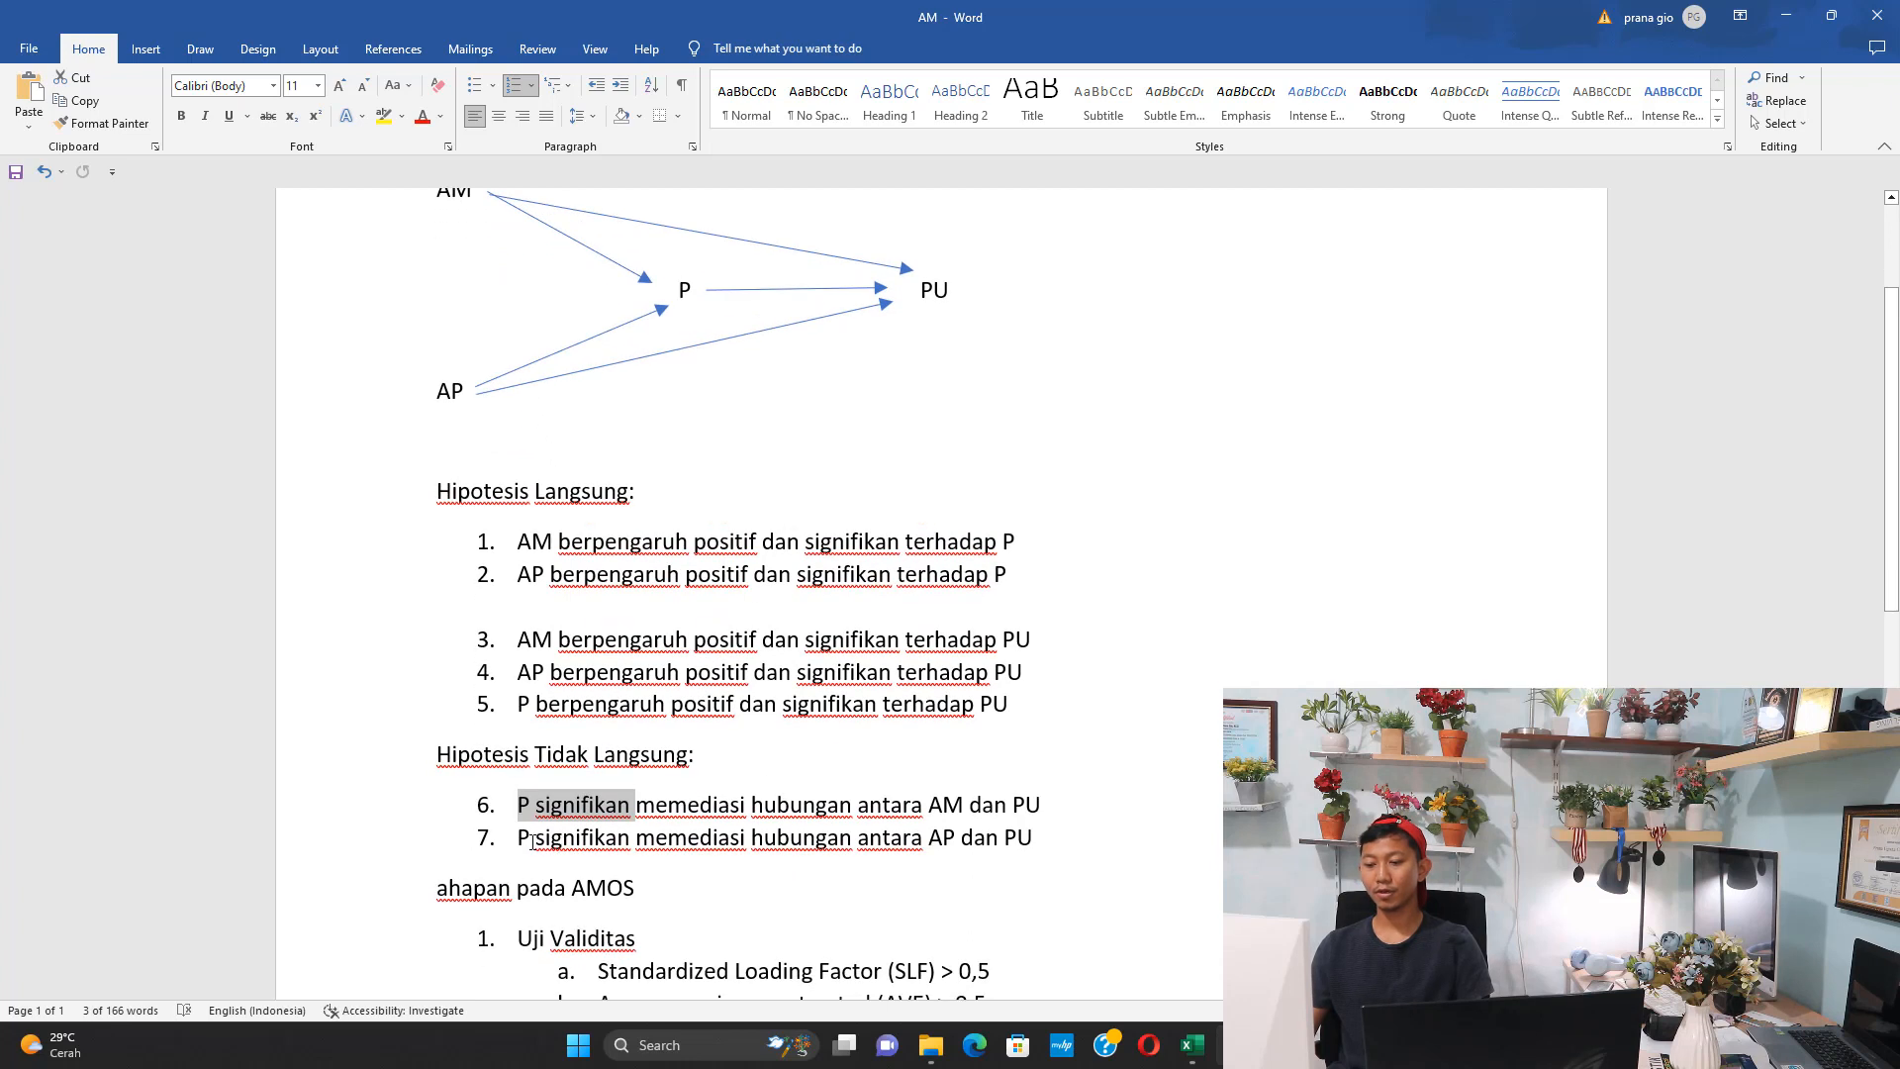
drag(517, 837, 855, 843)
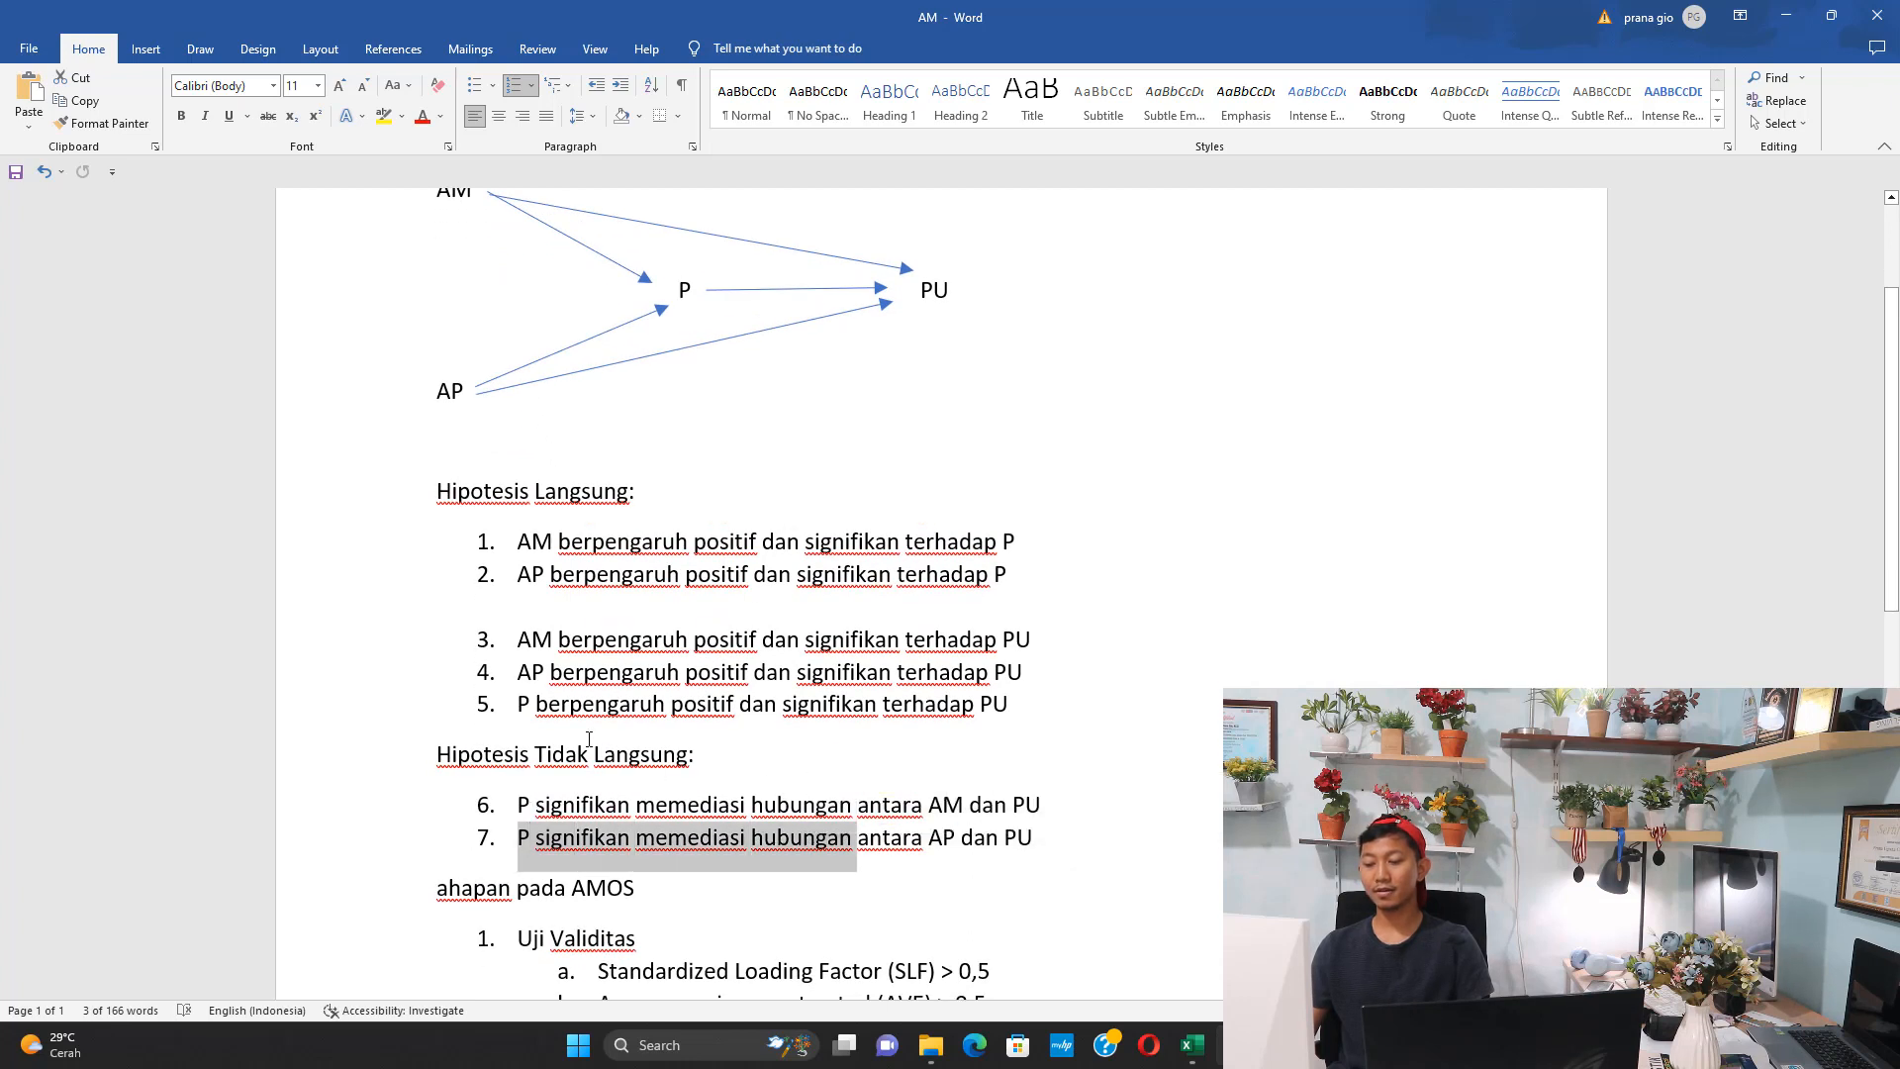
scroll(602, 732, up, 1)
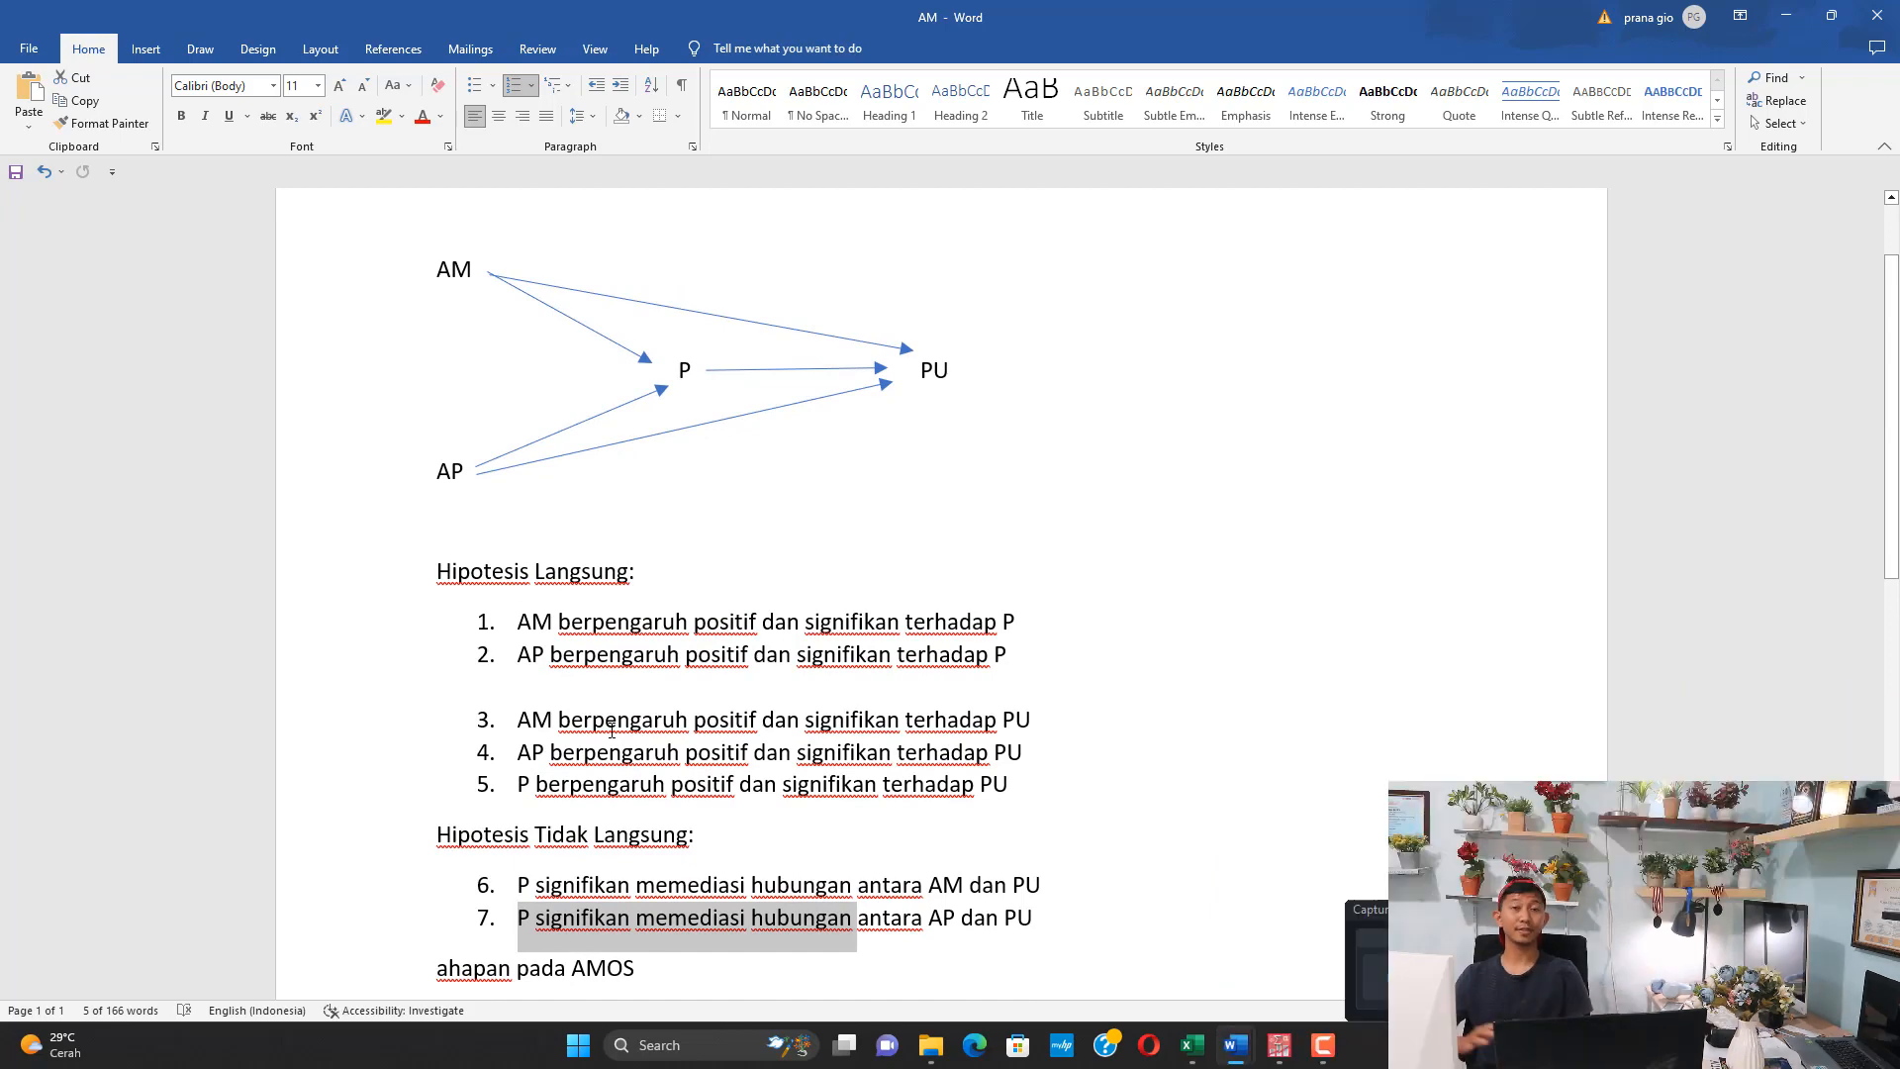
Correct the heading below the indirect hypotheses by adding the missing first letter so it reads "Tahapan pada AMOS"
scroll(612, 730, down, 3)
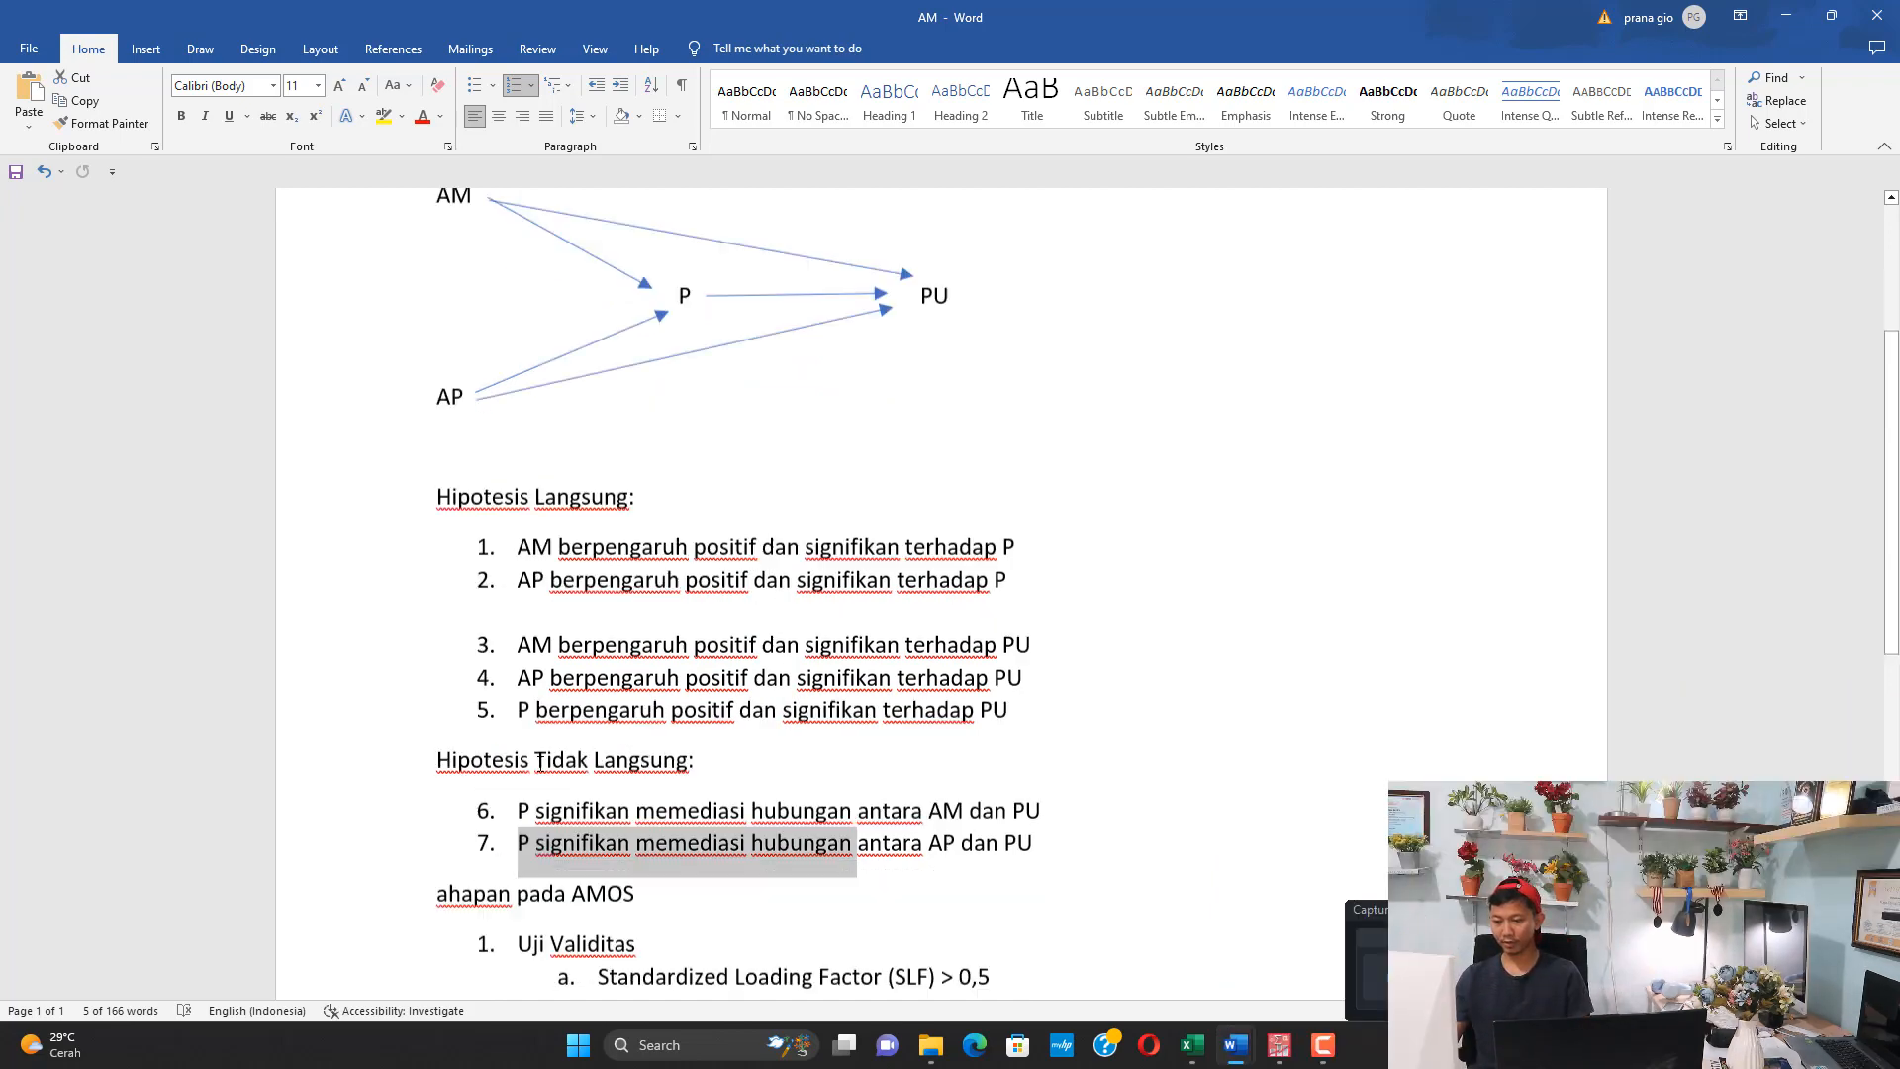
click(438, 730)
text(T)
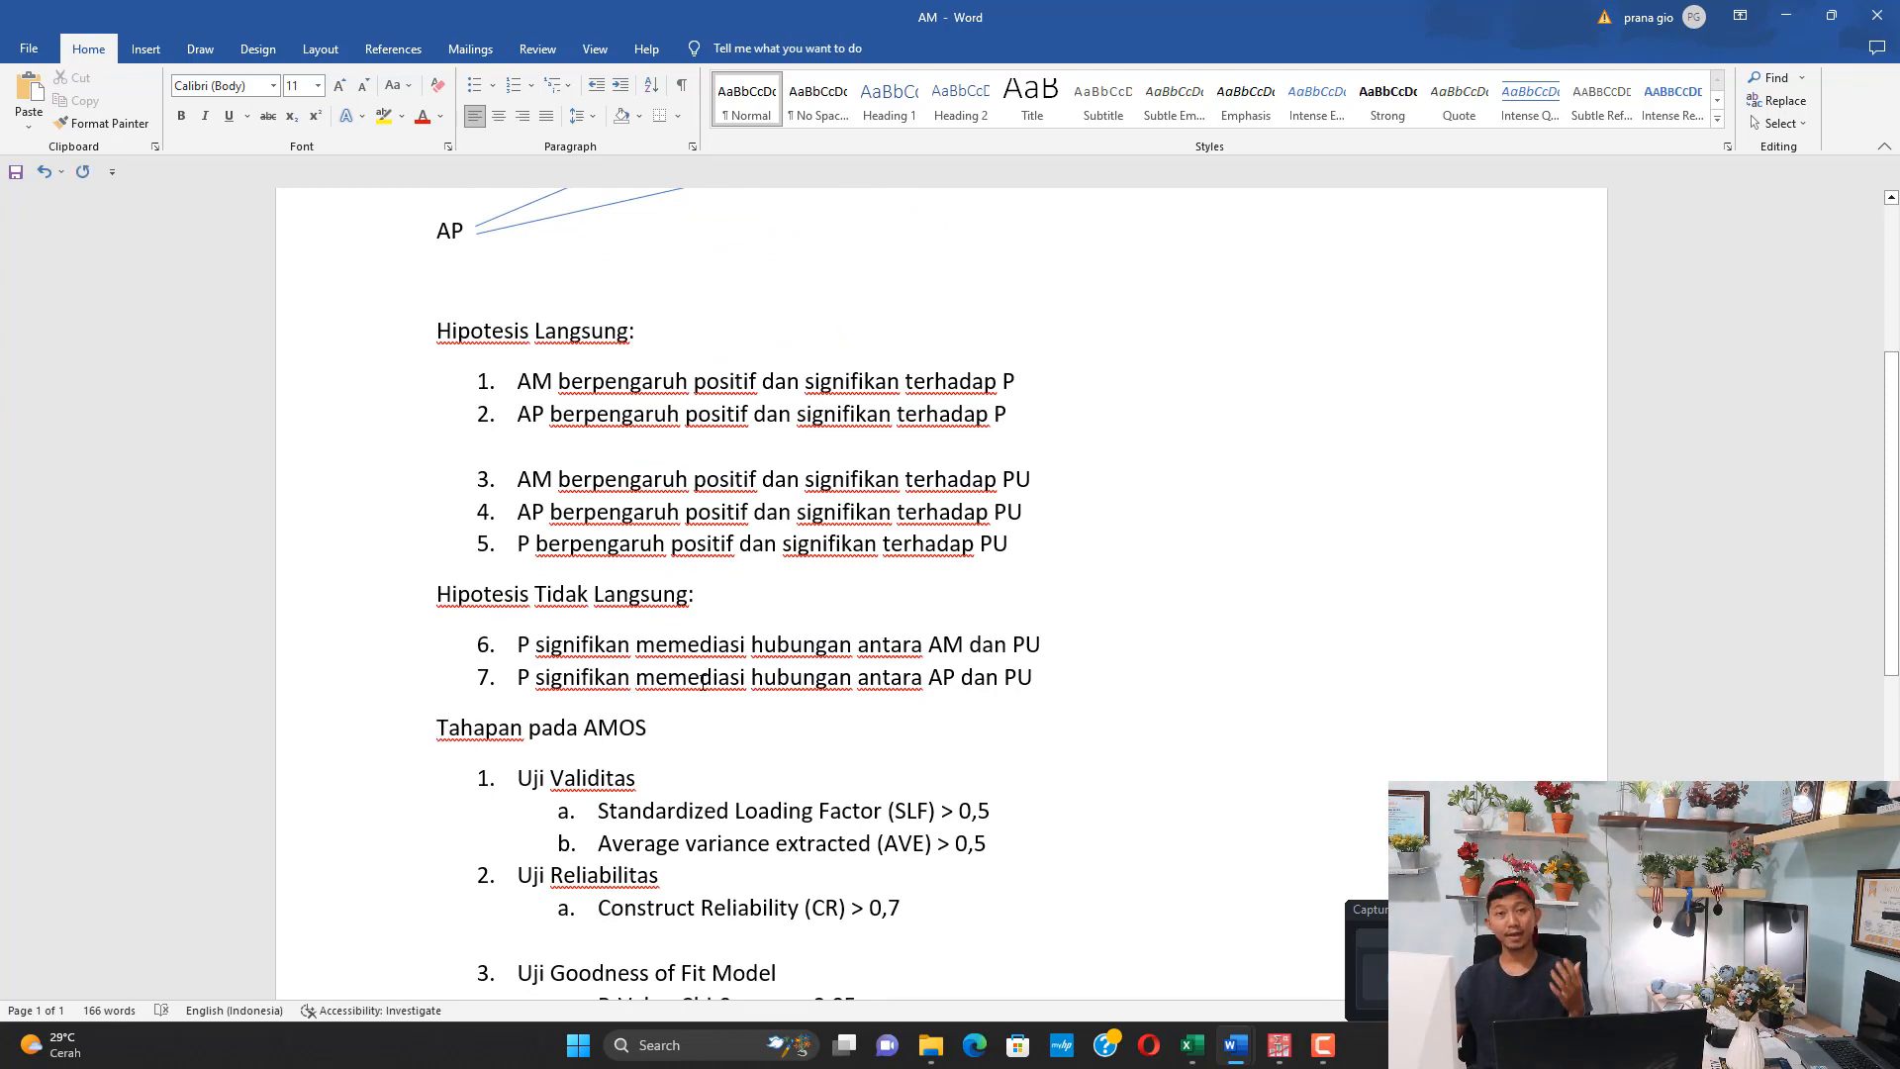
Read the validity and reliability stages under Tahapan pada AMOS, including the criteria for Standardized Loading Factor, AVE and Construct Reliability
scroll(703, 683, down, 10)
scroll(703, 685, up, 5)
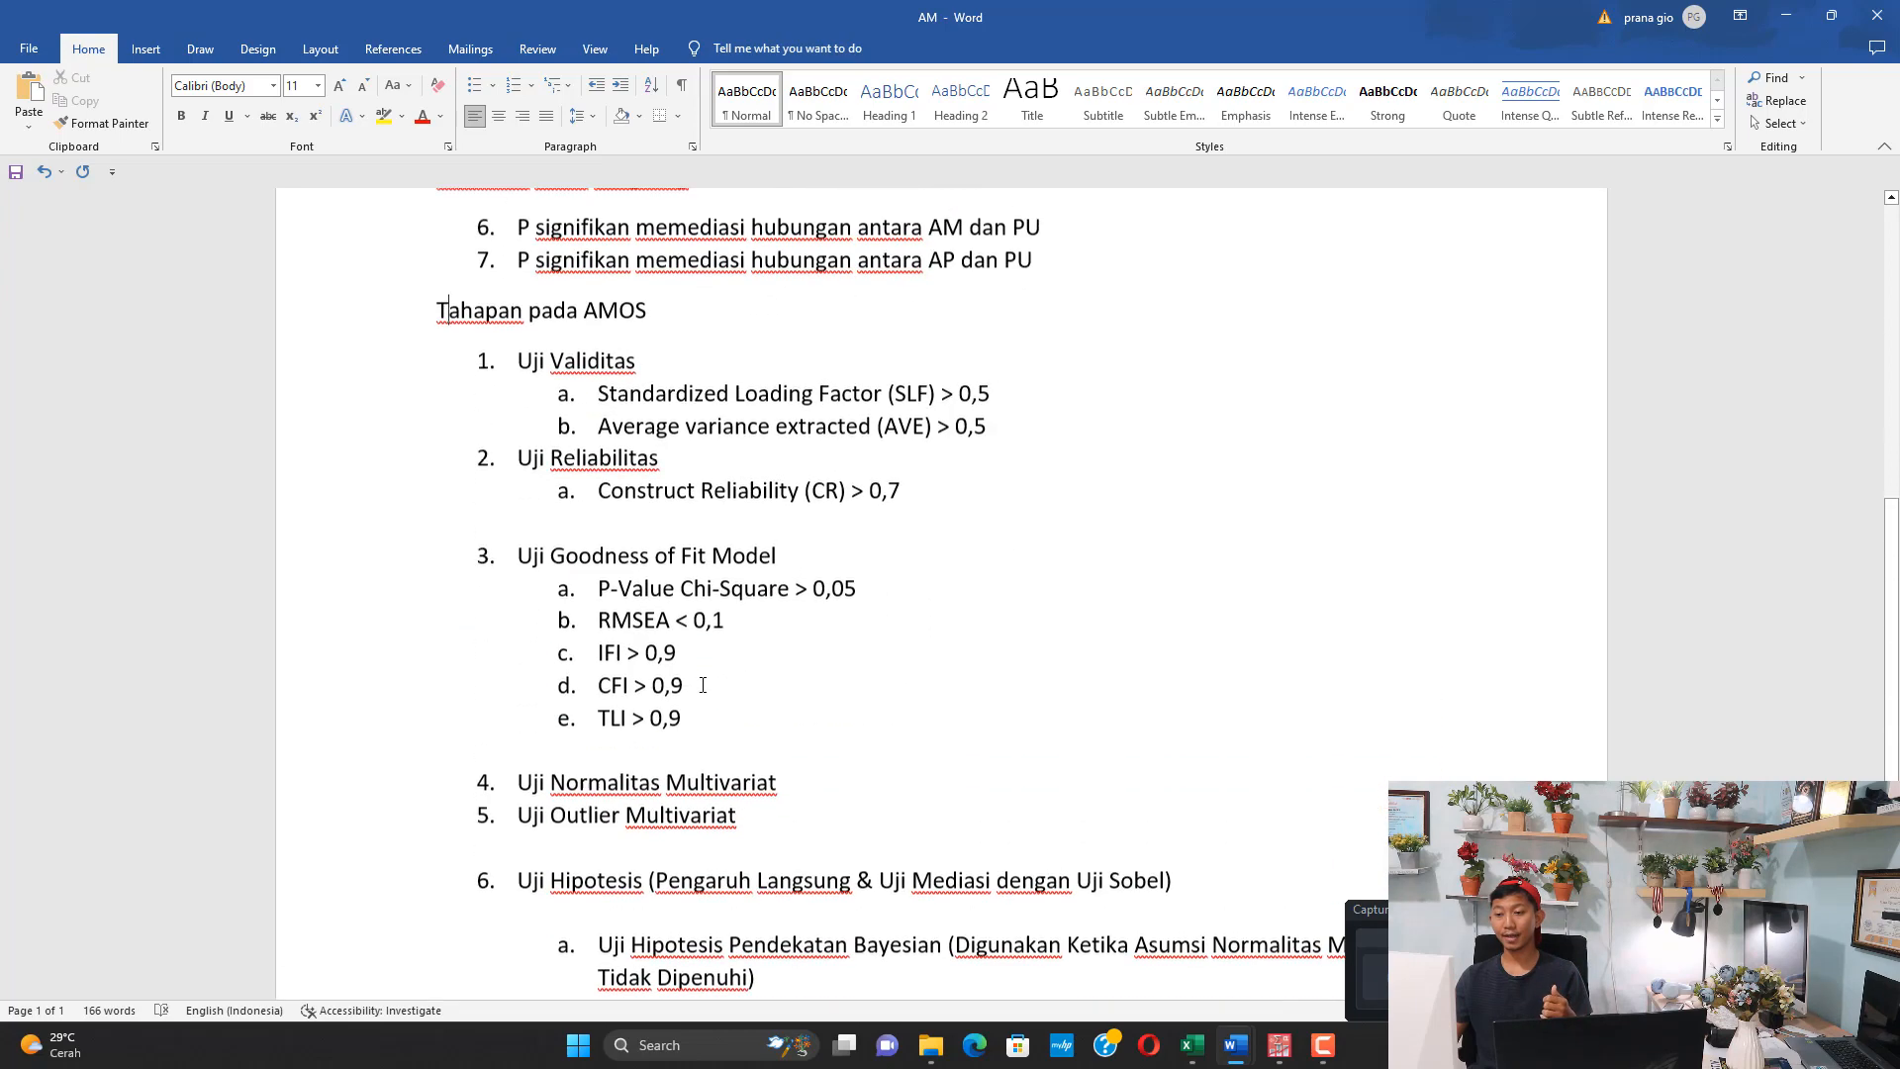
scroll(689, 663, up, 1)
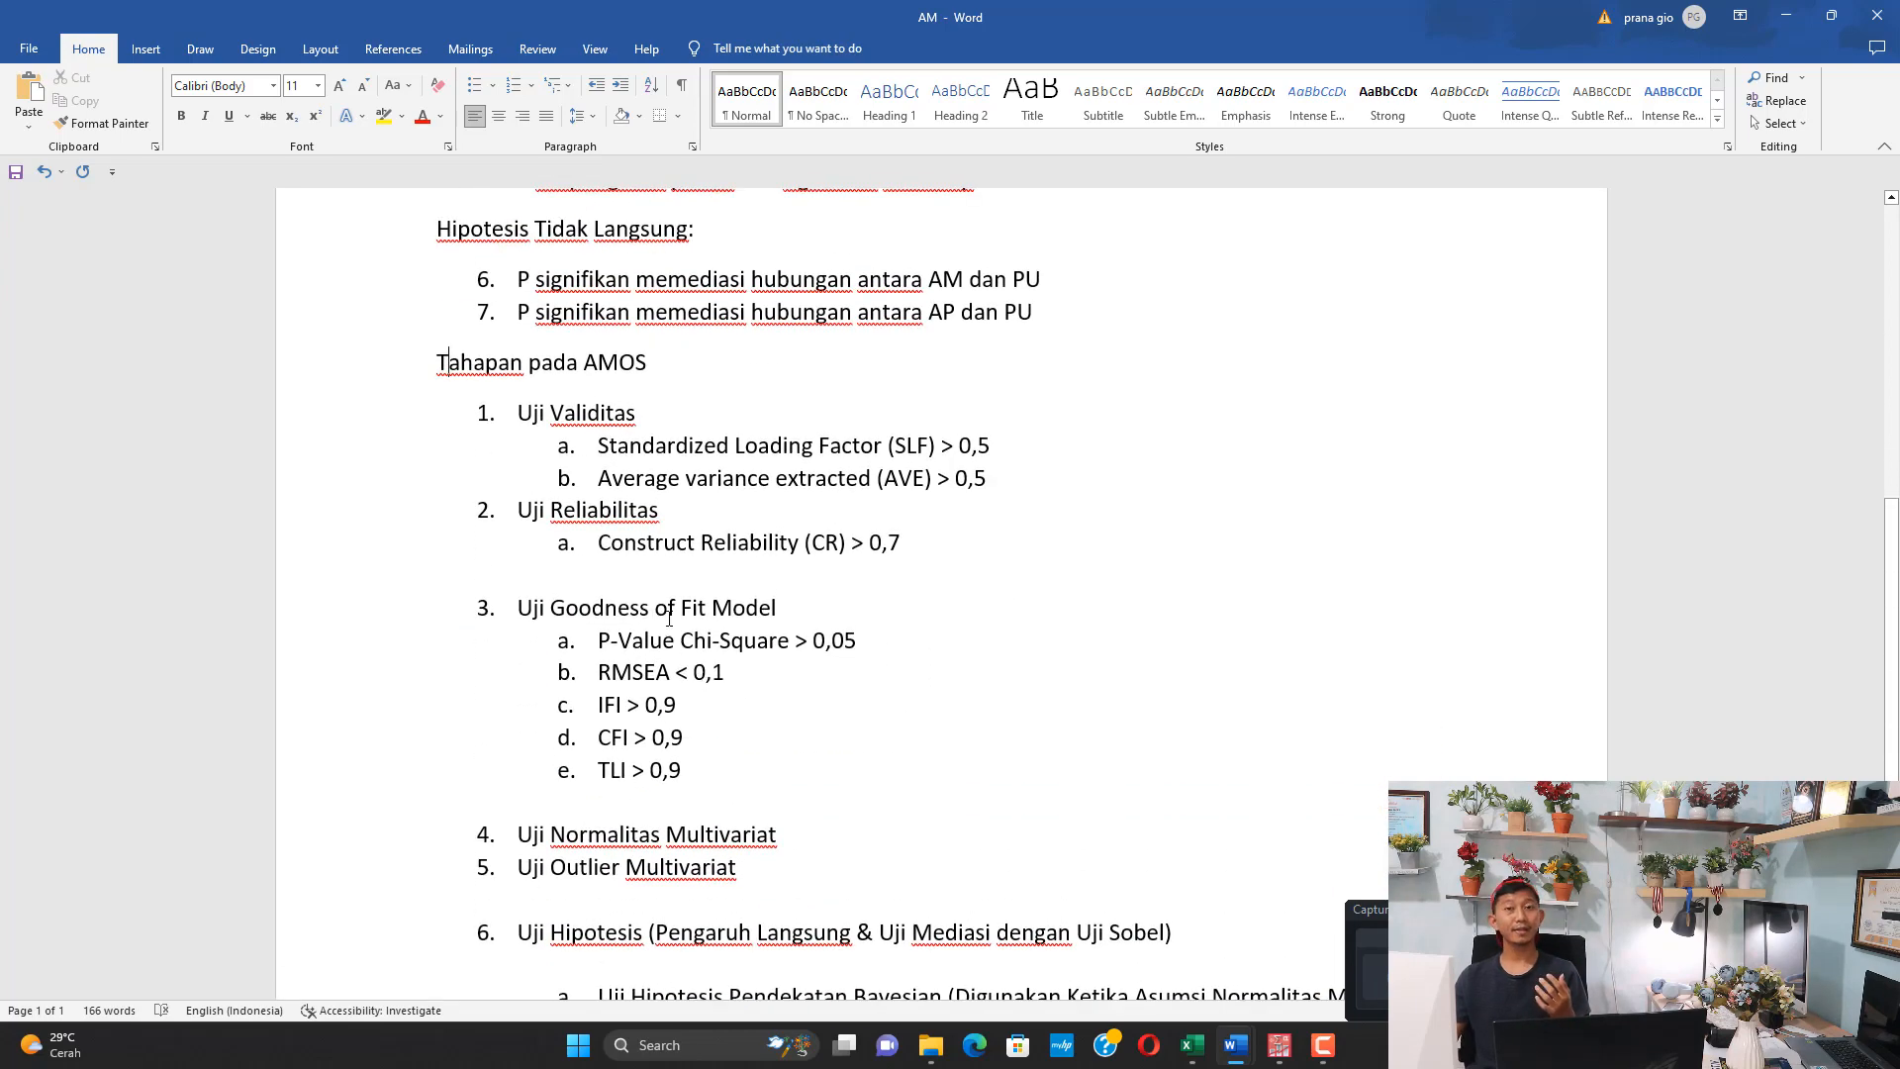
drag(522, 414, 649, 414)
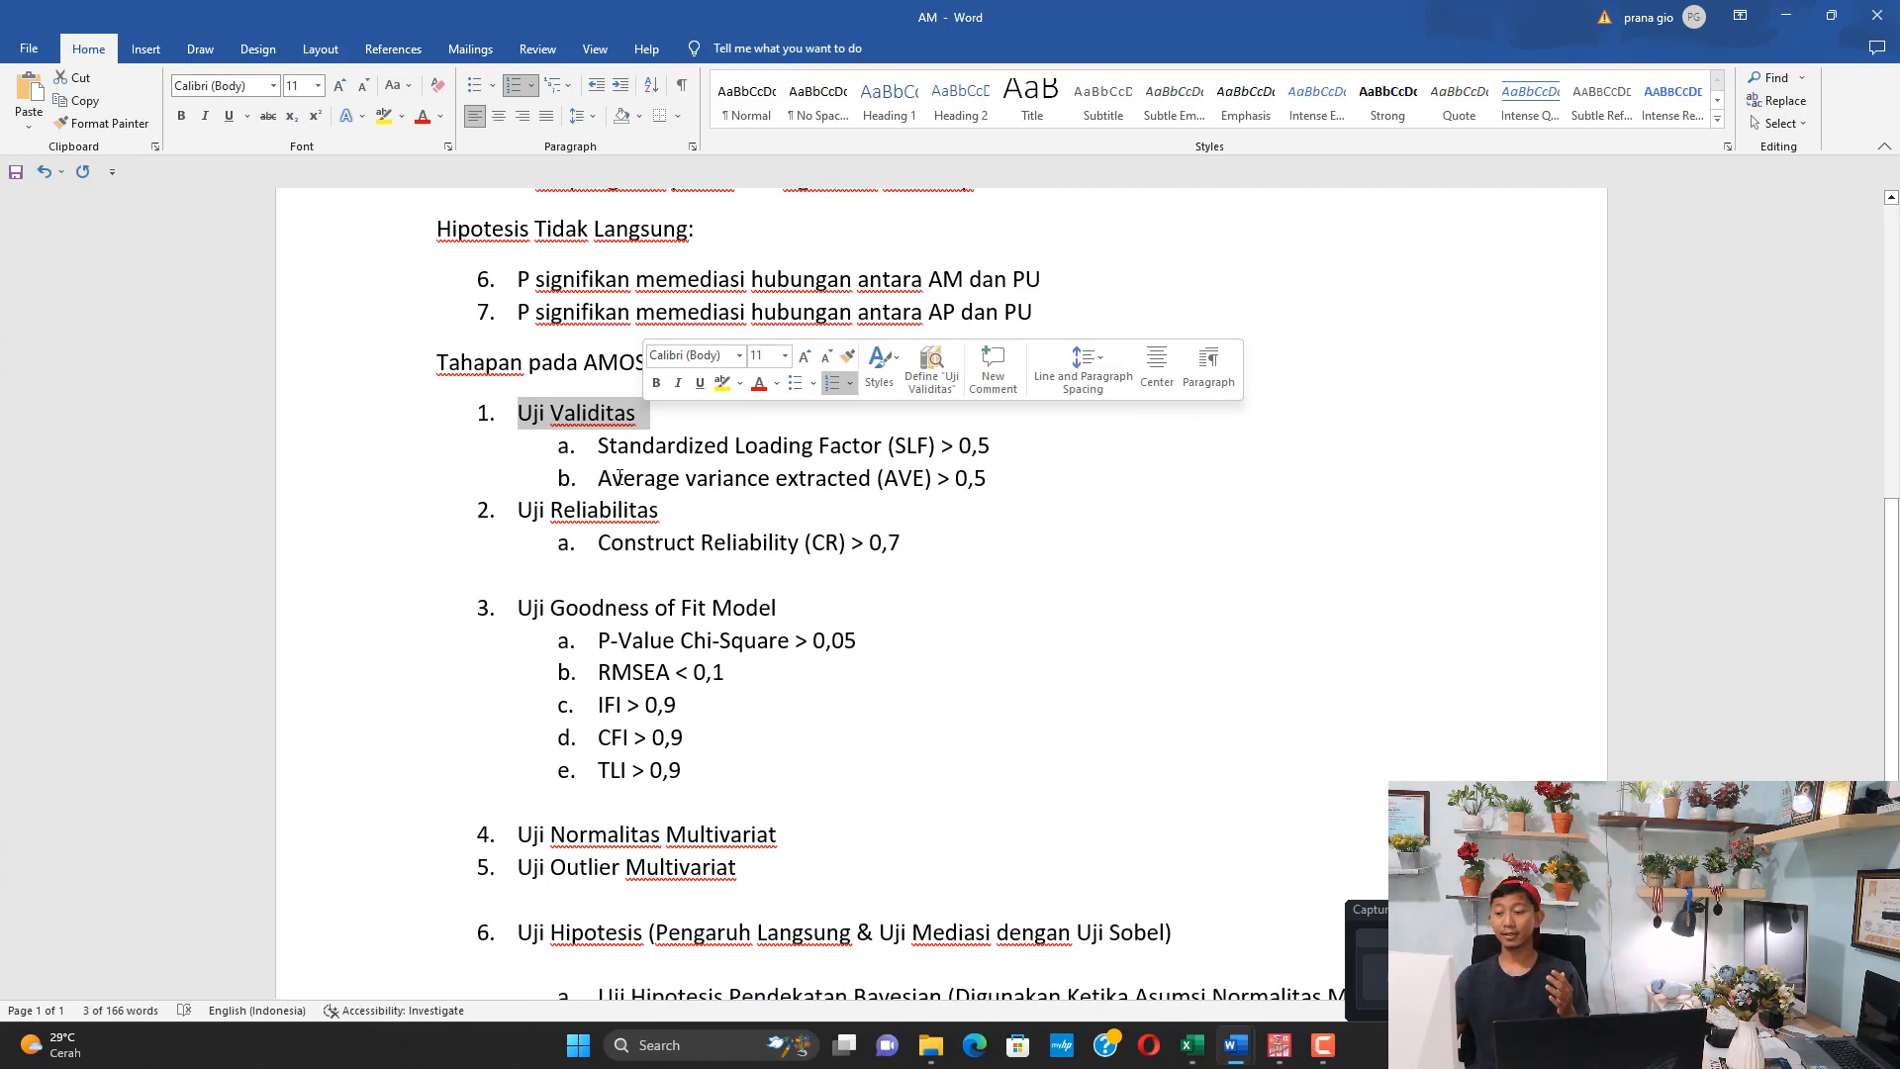
drag(652, 457, 849, 455)
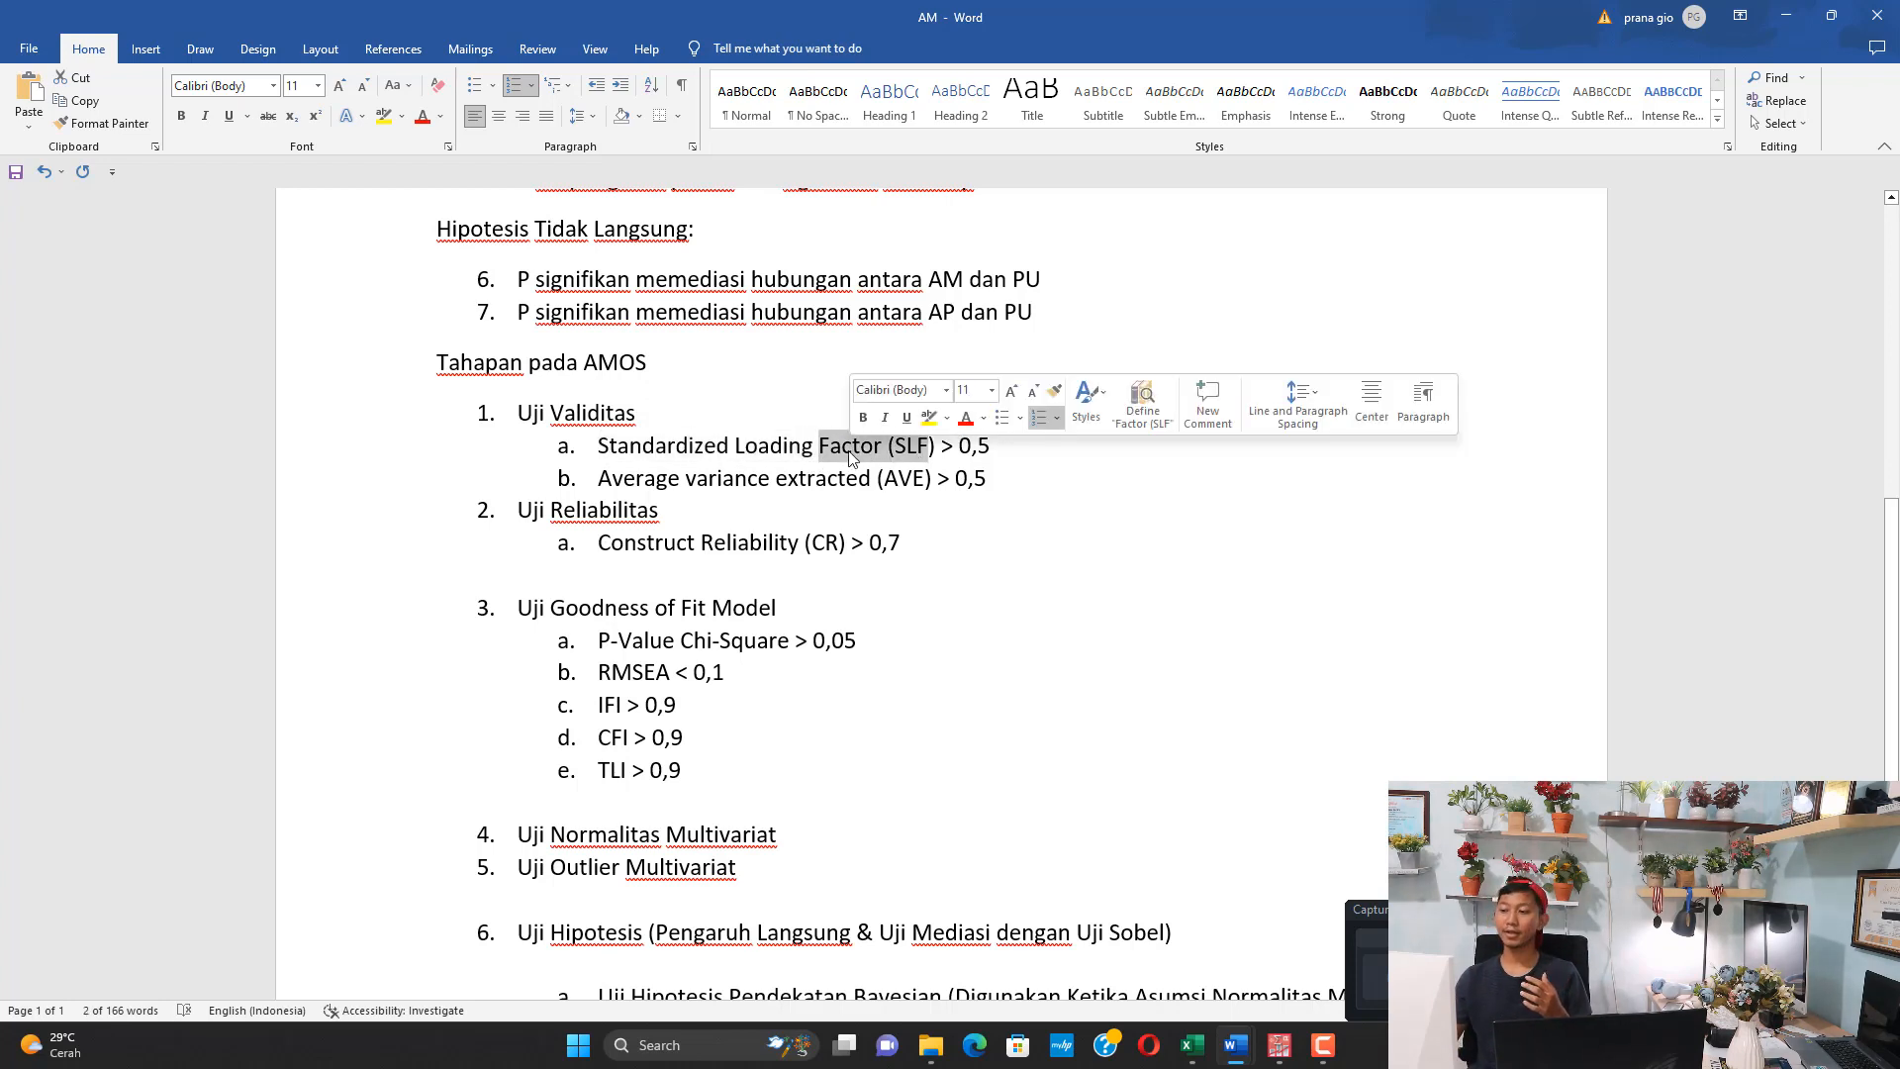
drag(951, 458, 929, 457)
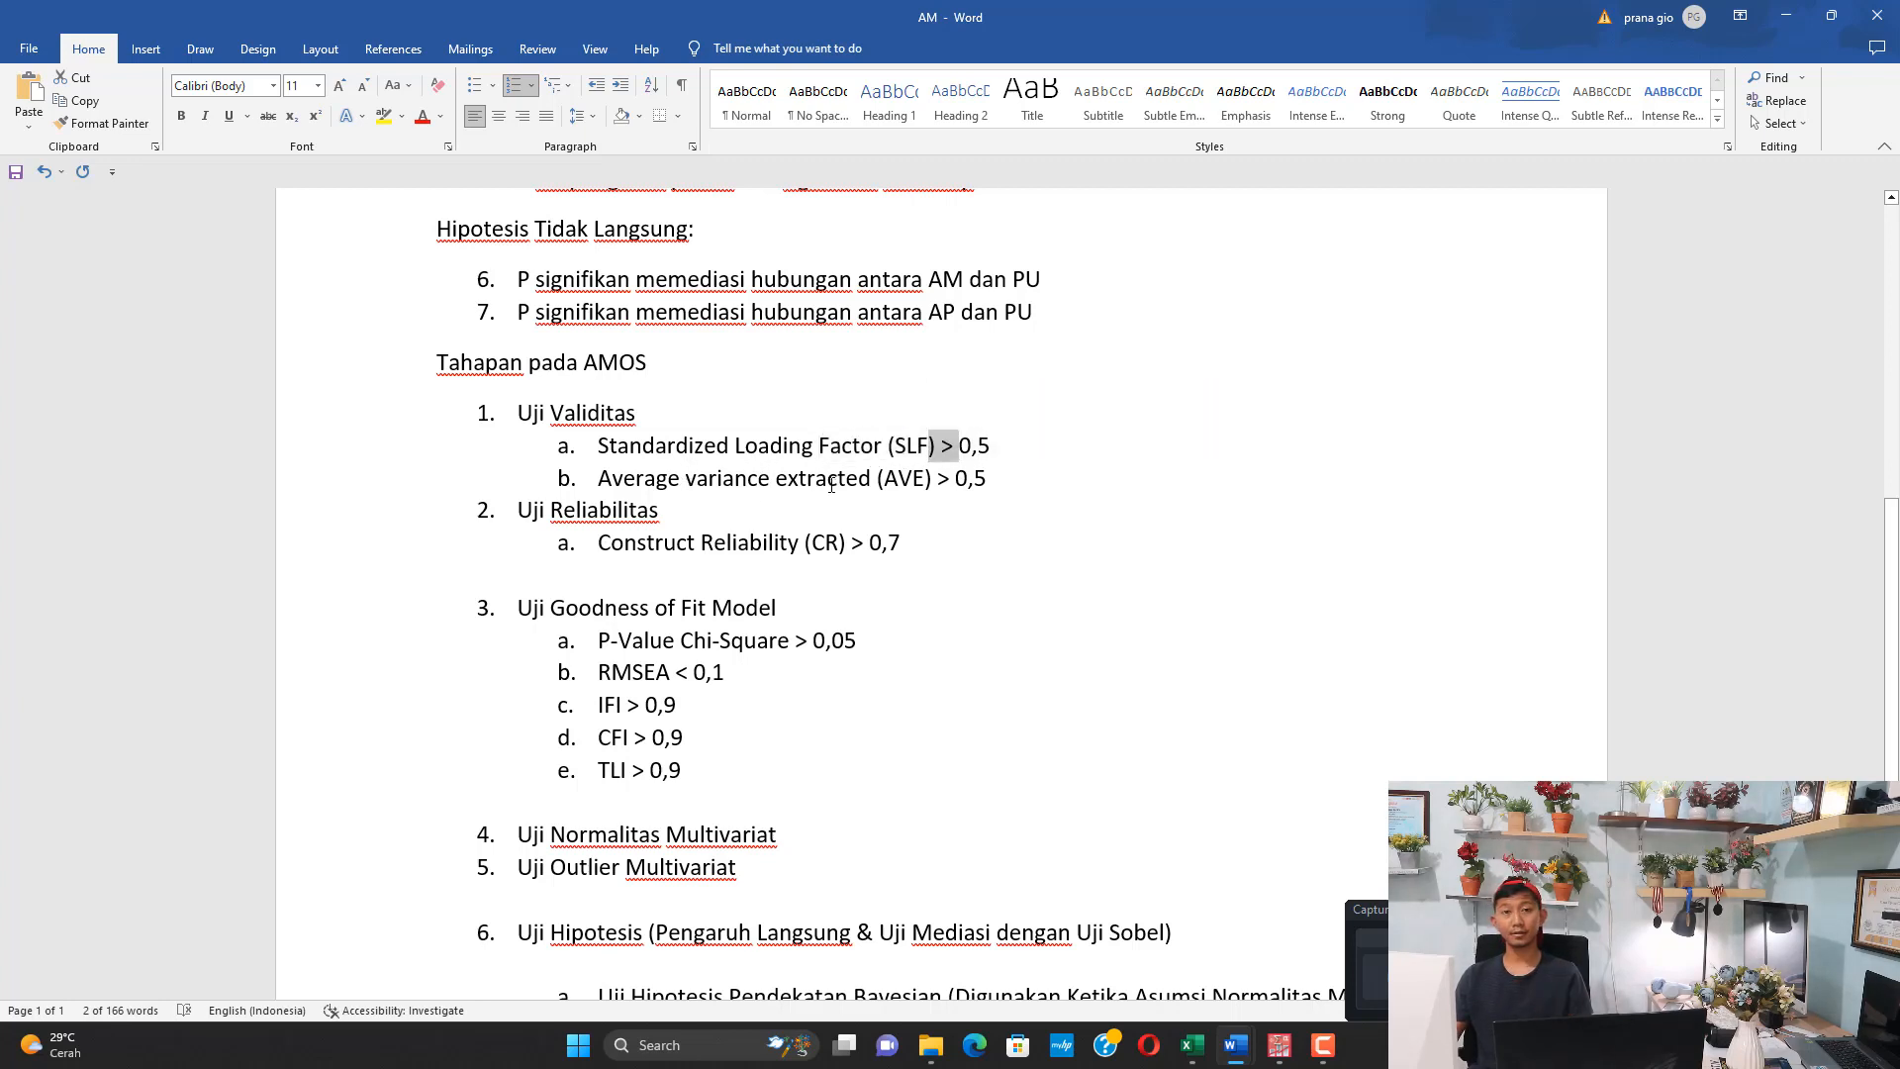
drag(920, 478, 776, 478)
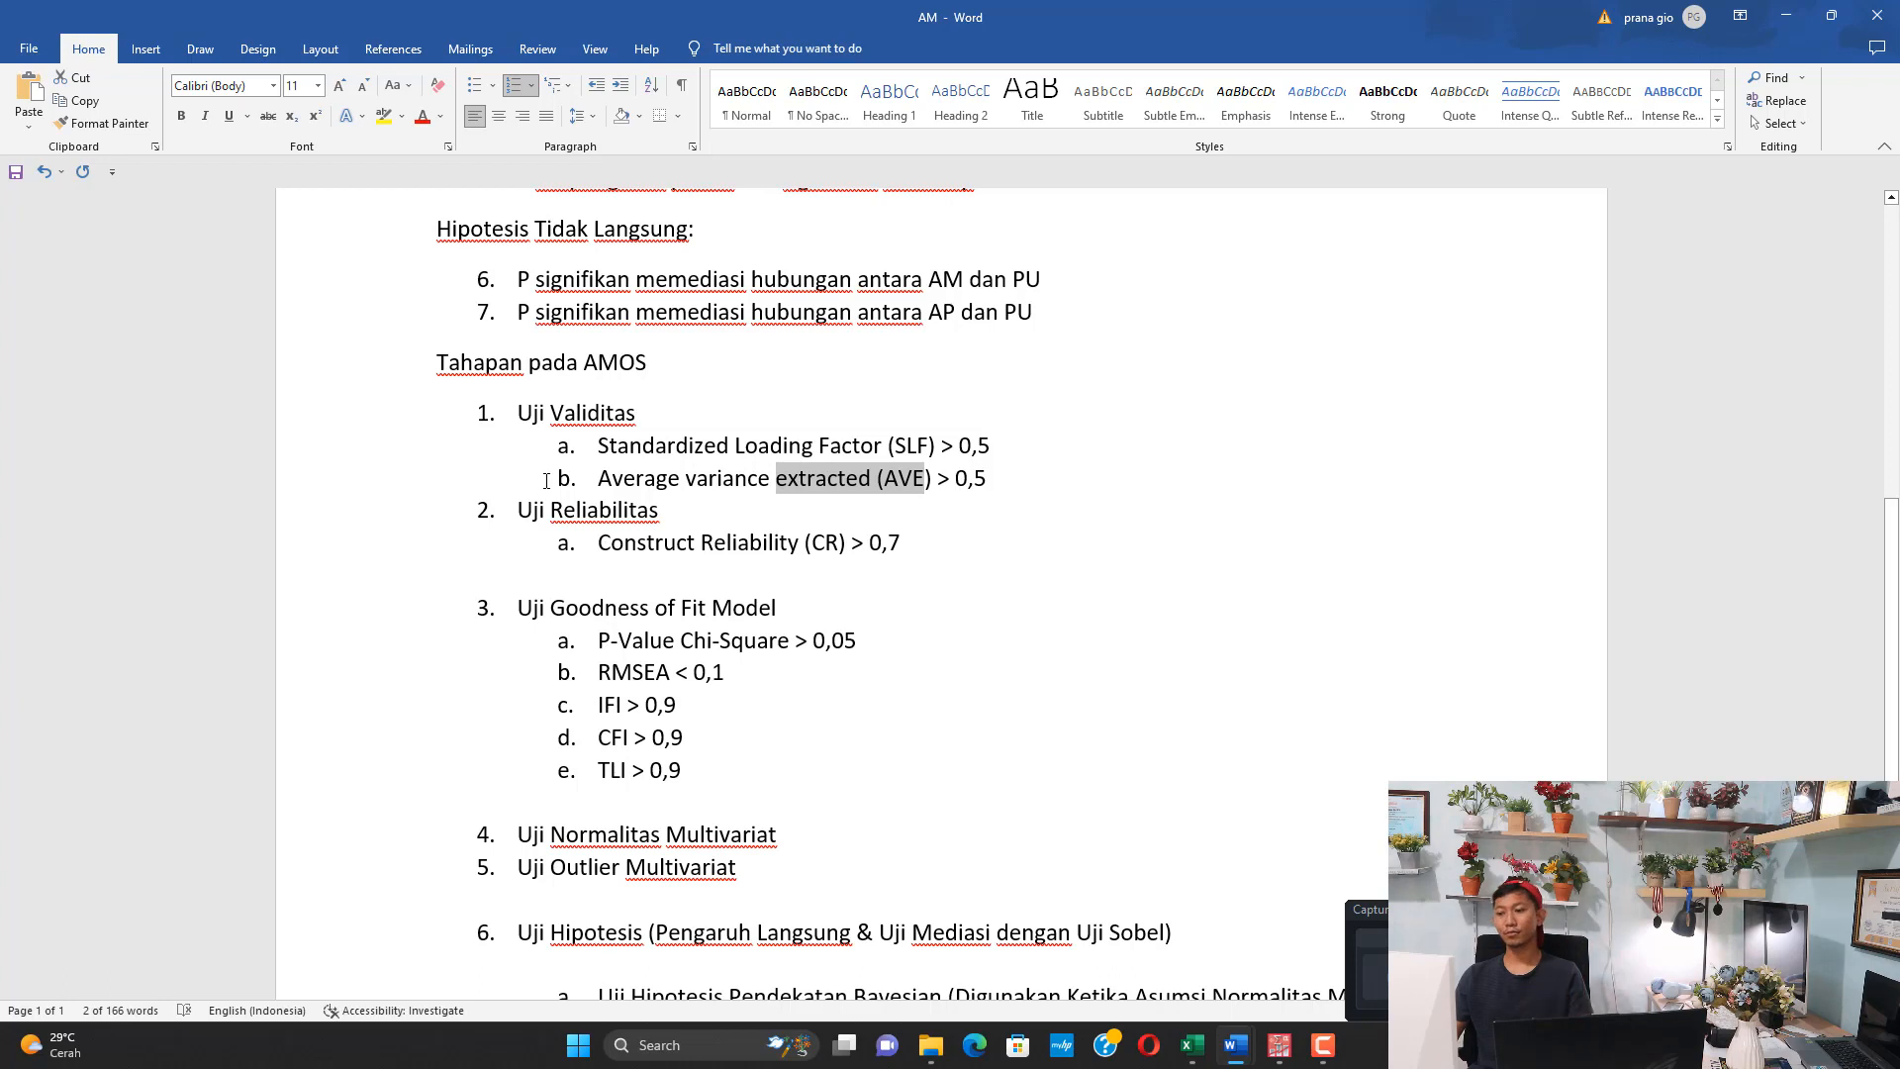
drag(521, 510, 630, 527)
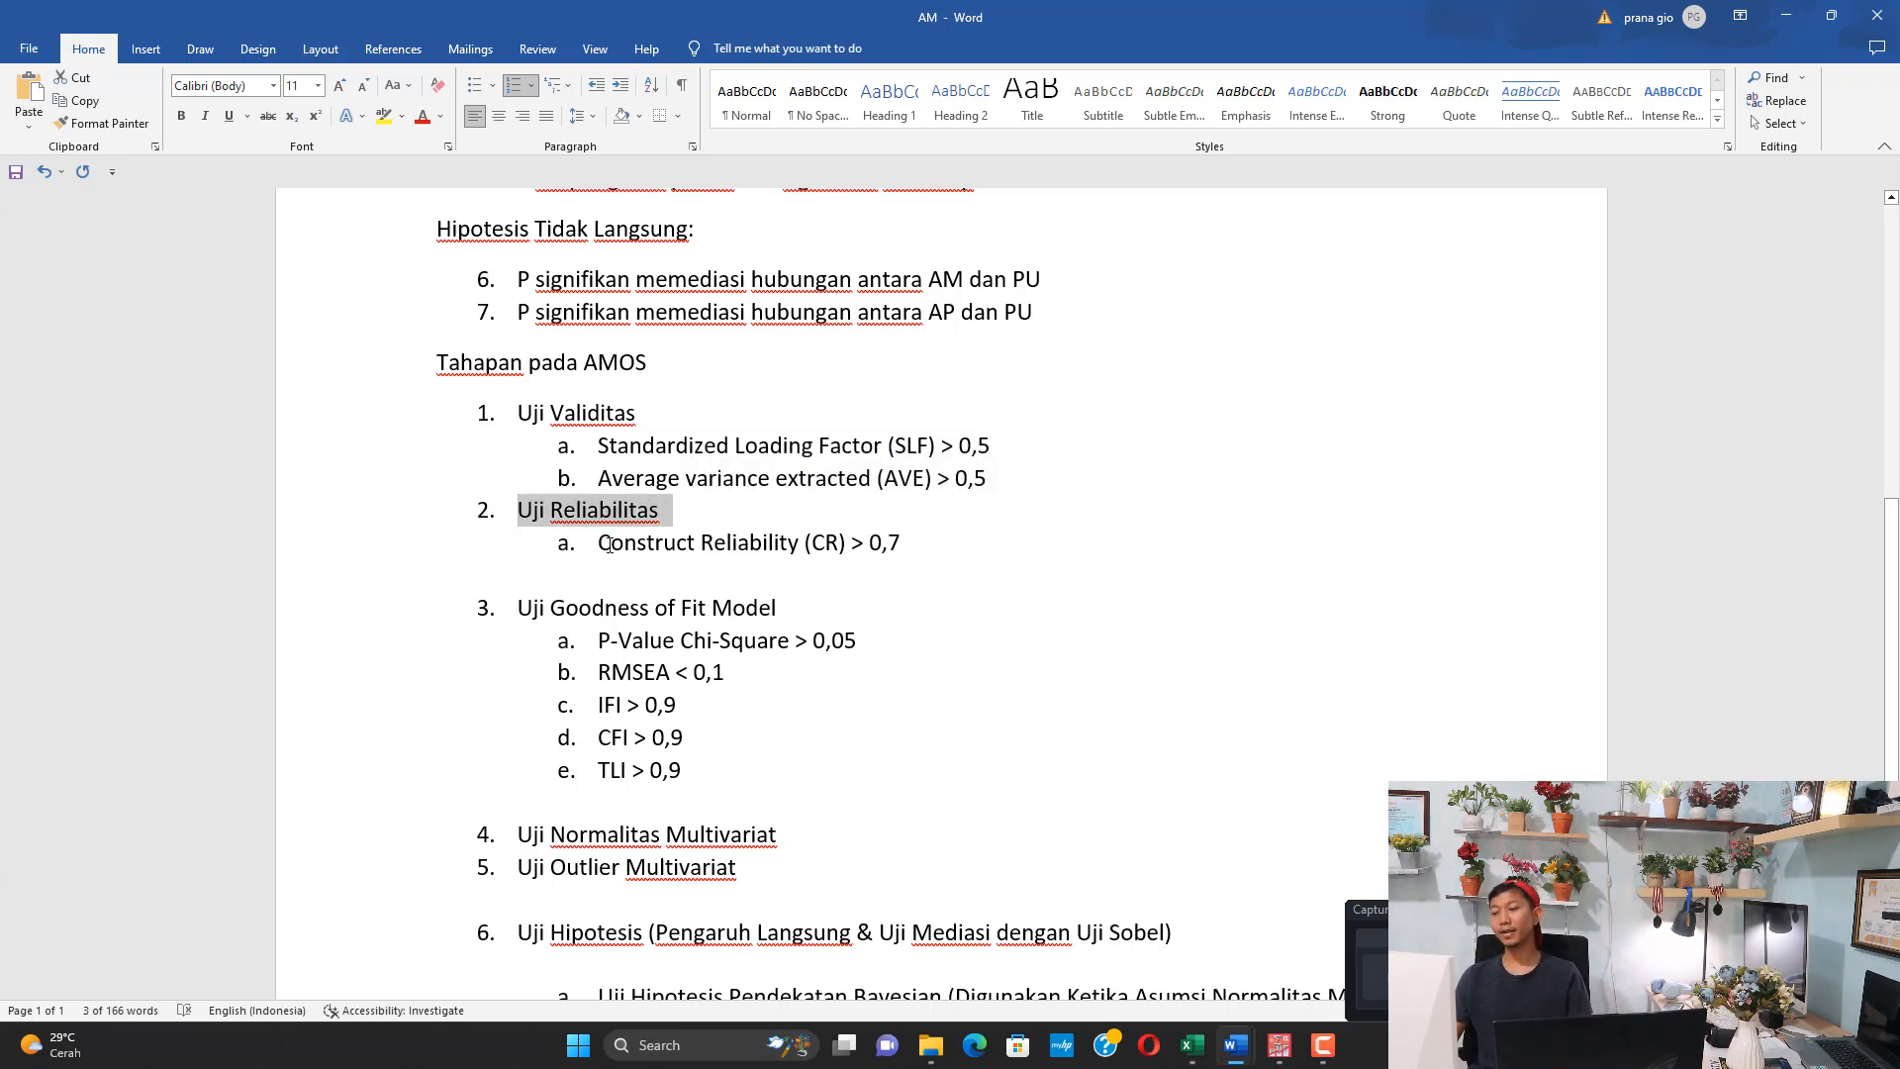
drag(639, 542, 779, 546)
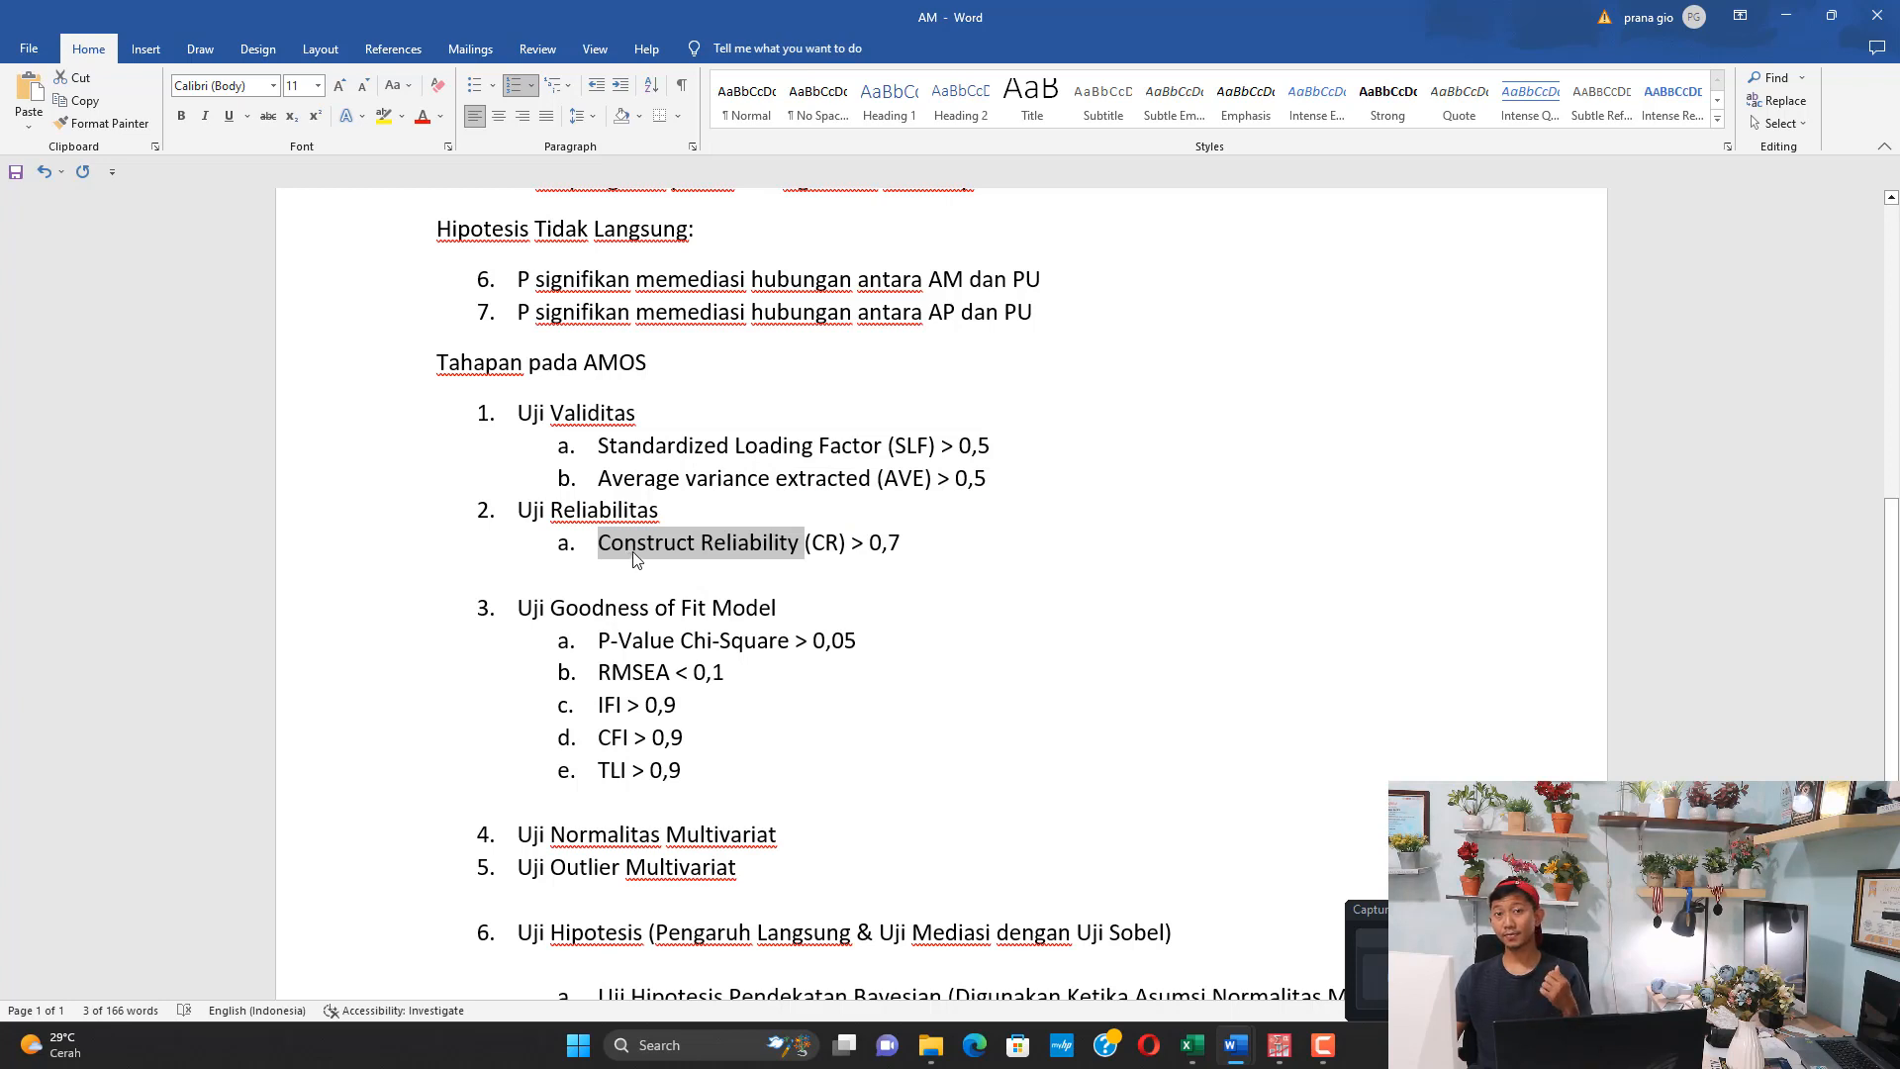
Go through the Uji Goodness of Fit Model criteria one by one: P-Value Chi-Square, RMSEA, IFI, CFI and TLI
scroll(613, 546, down, 2)
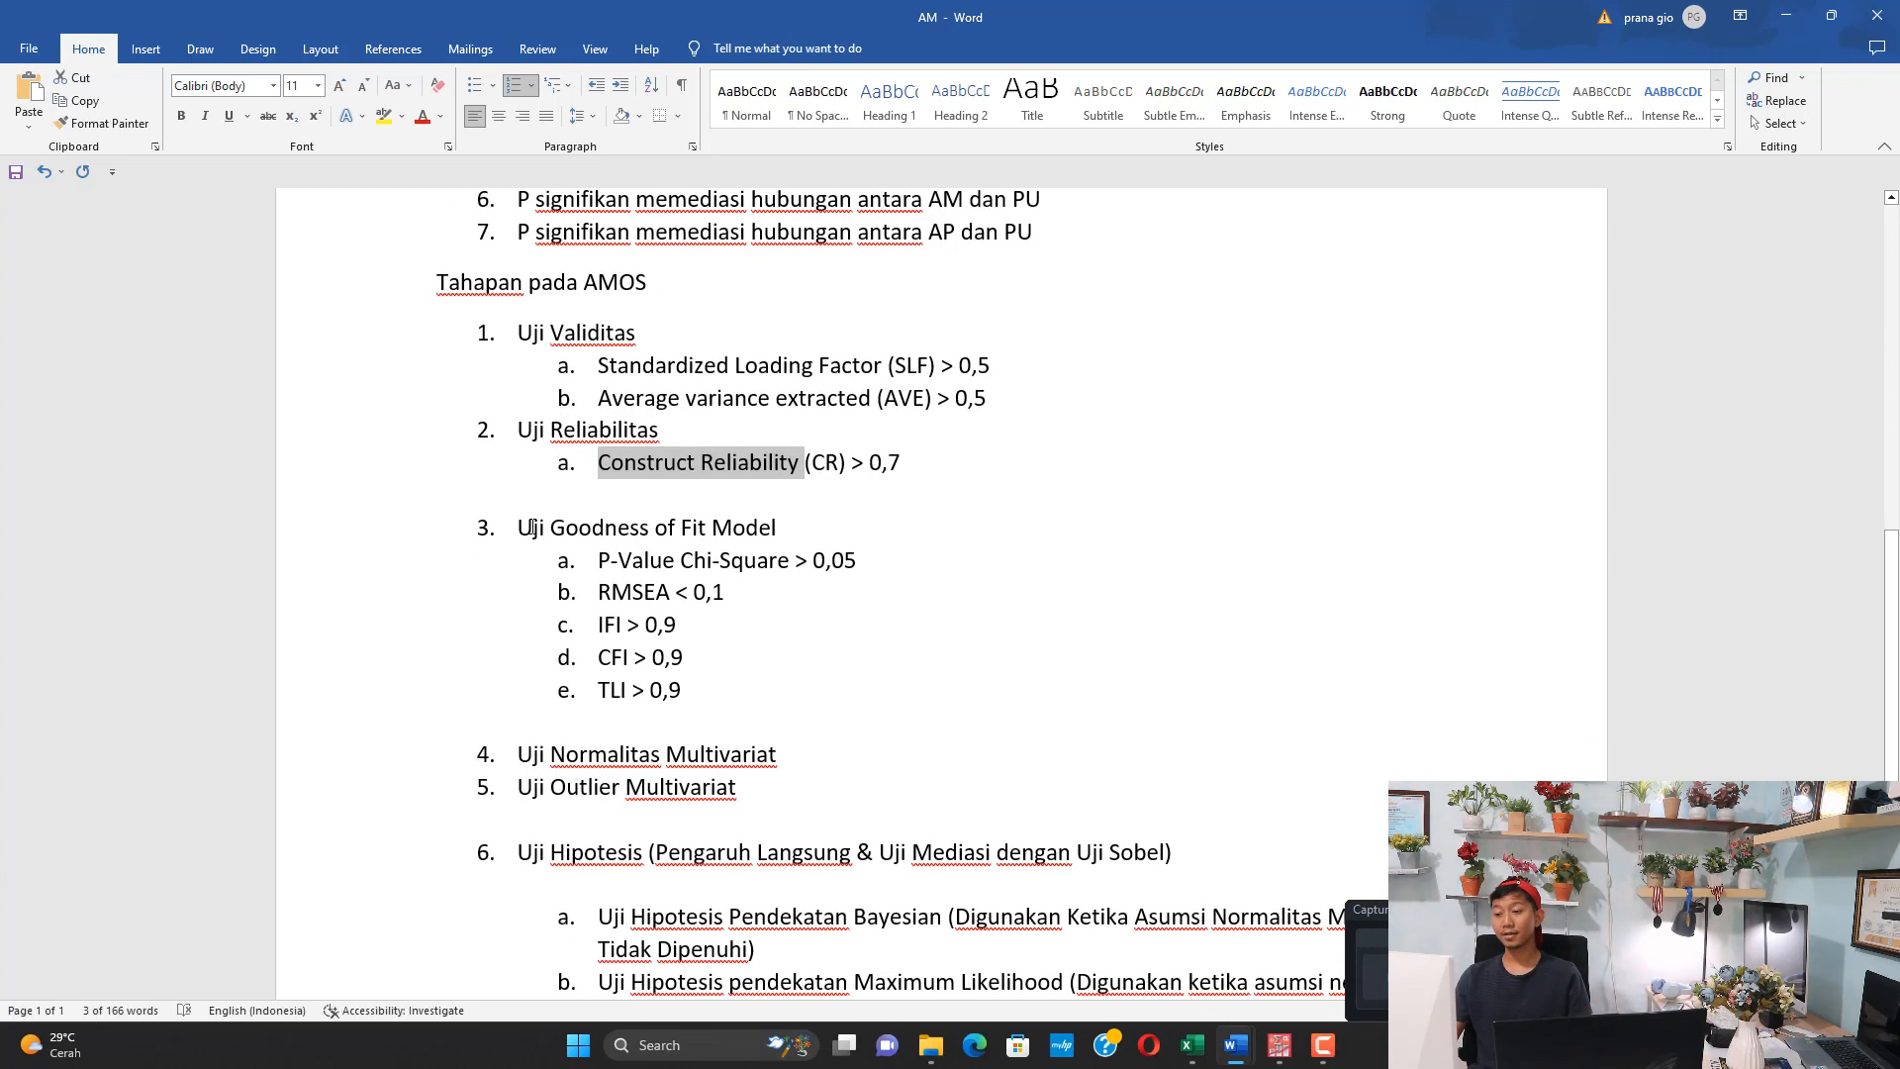
drag(532, 527, 732, 536)
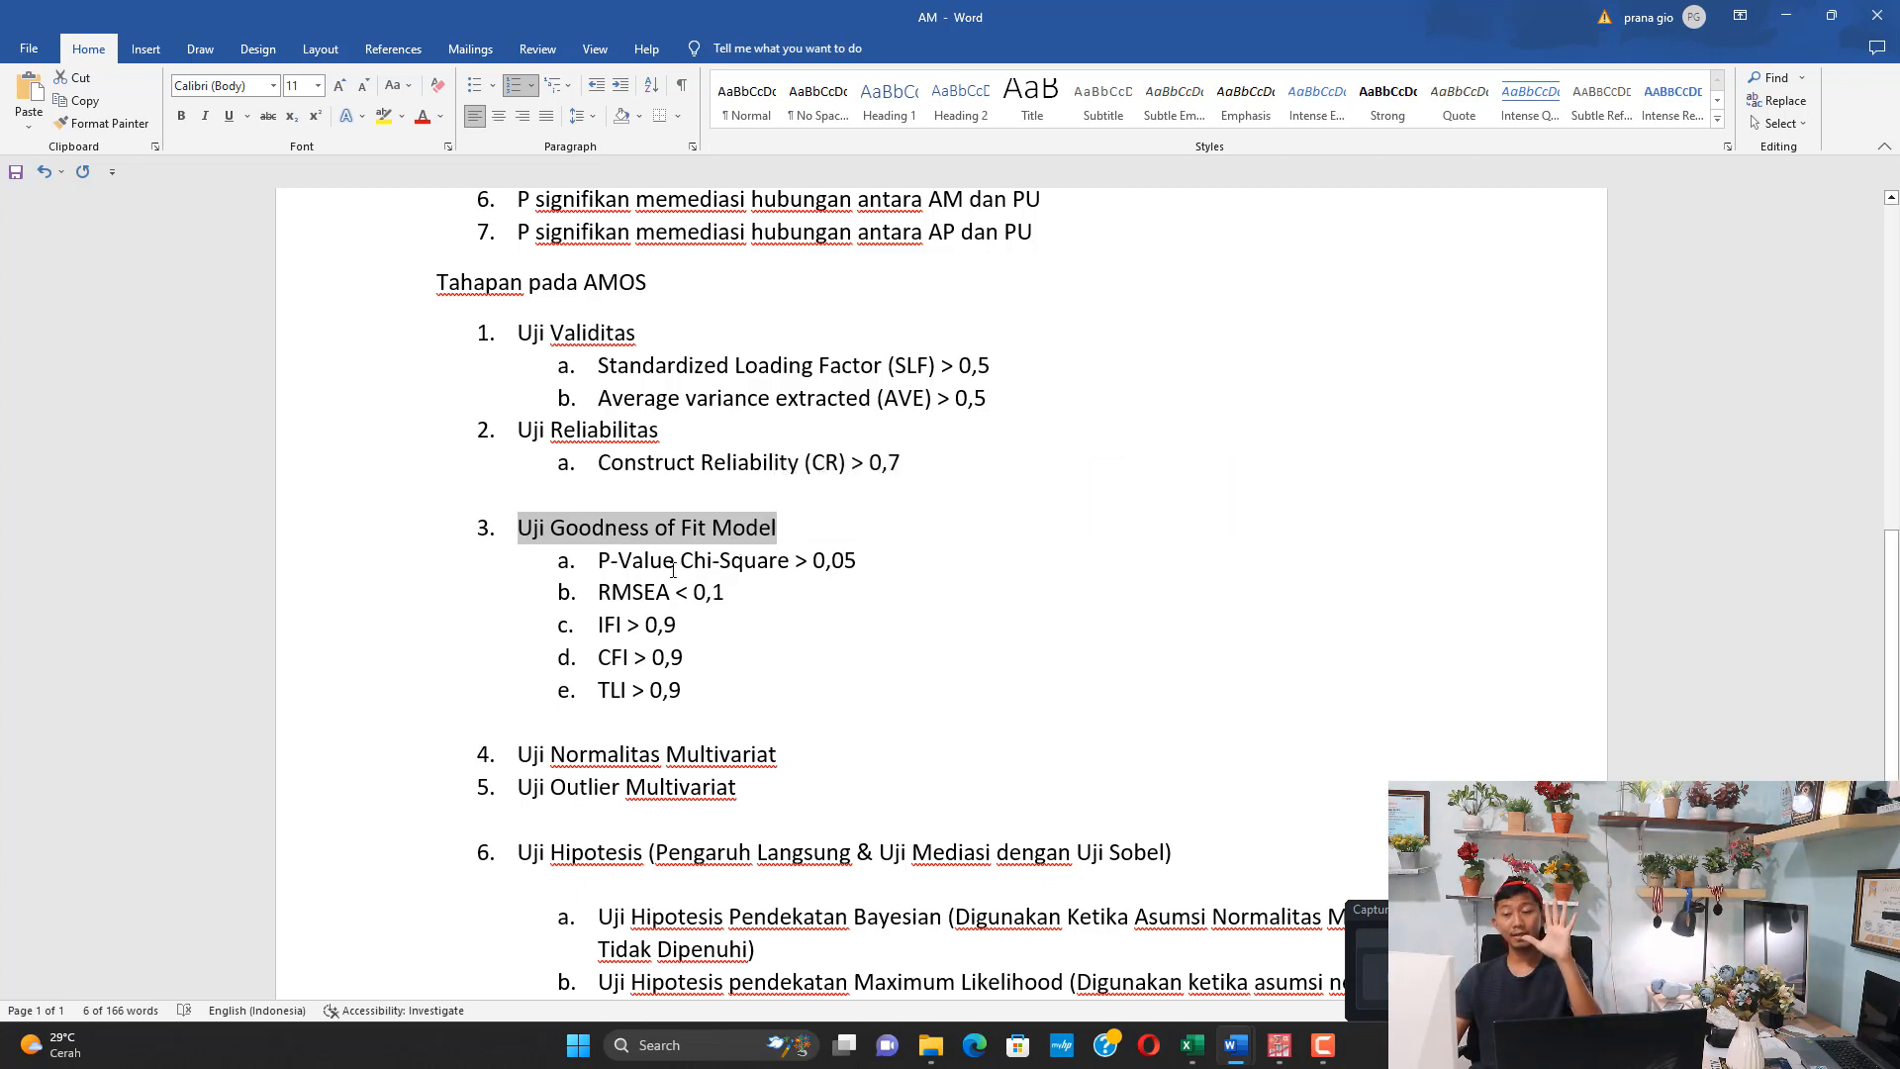
drag(613, 567, 784, 564)
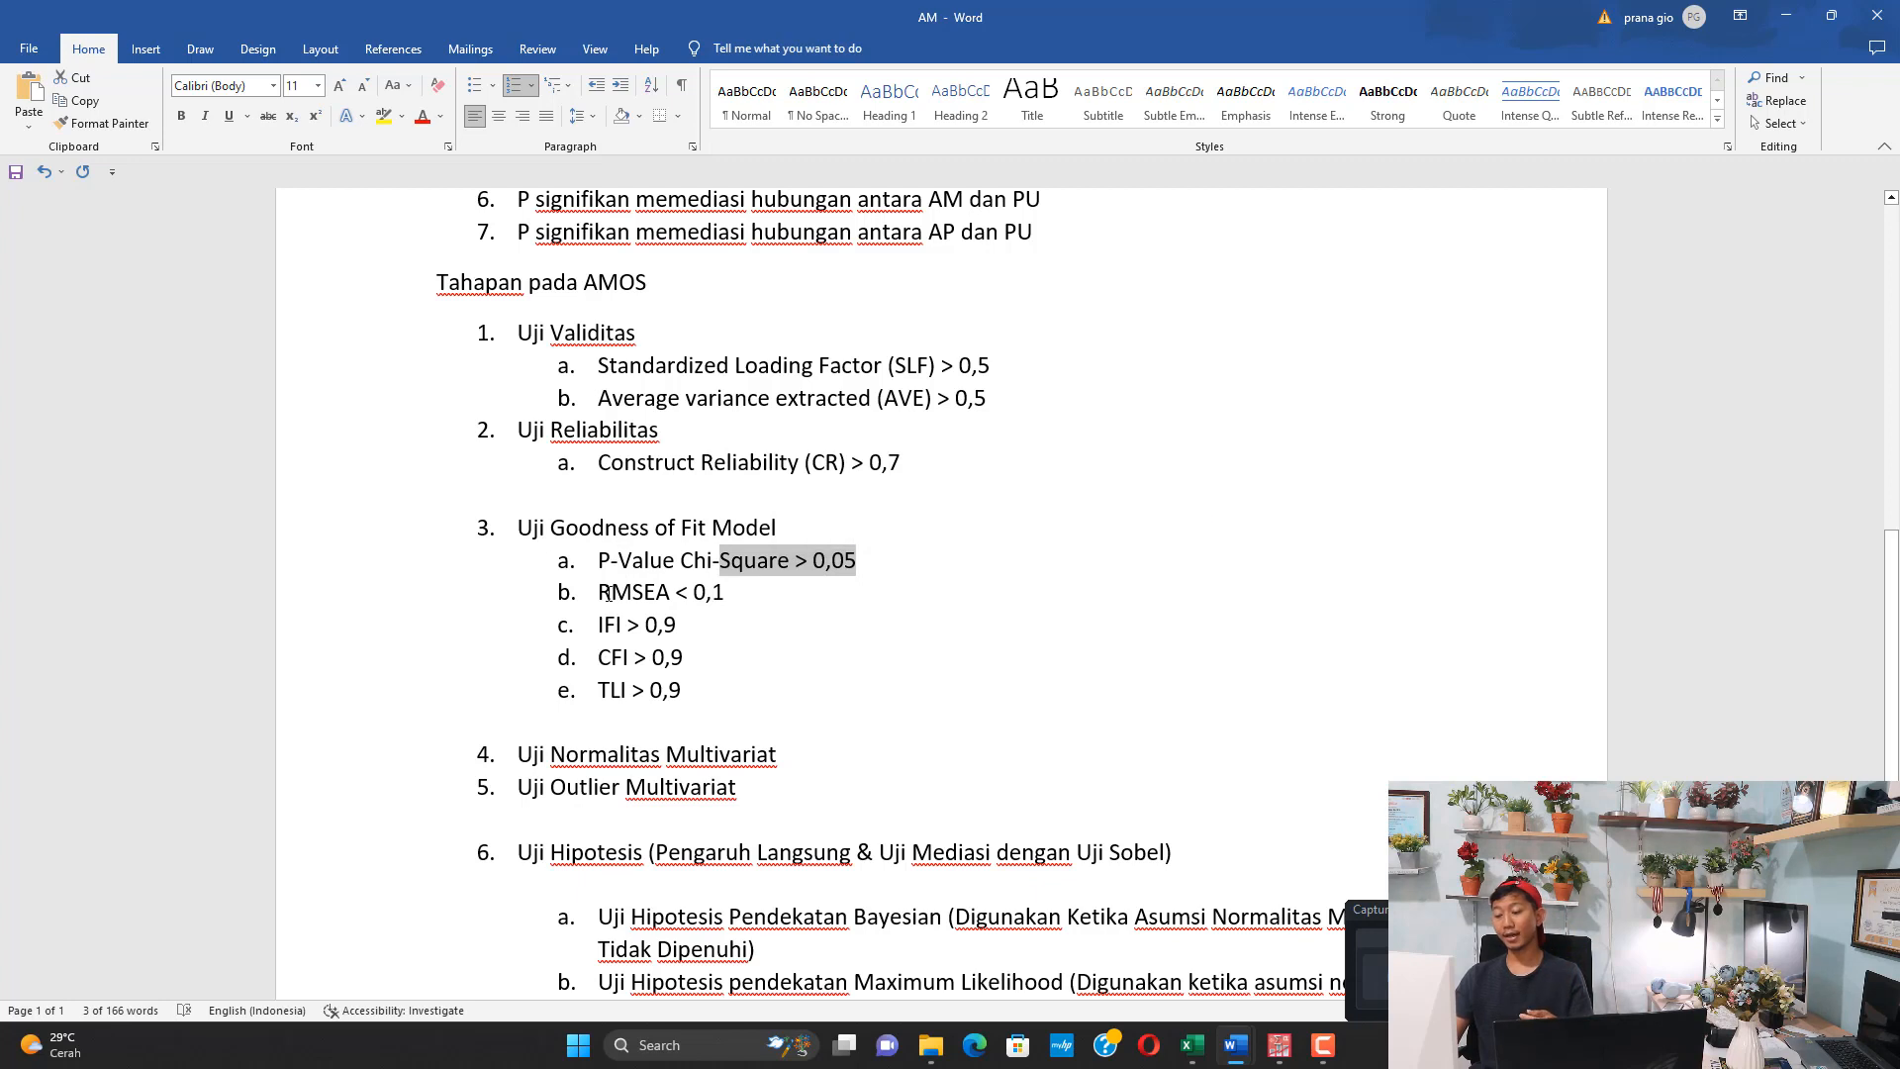
drag(607, 592, 724, 593)
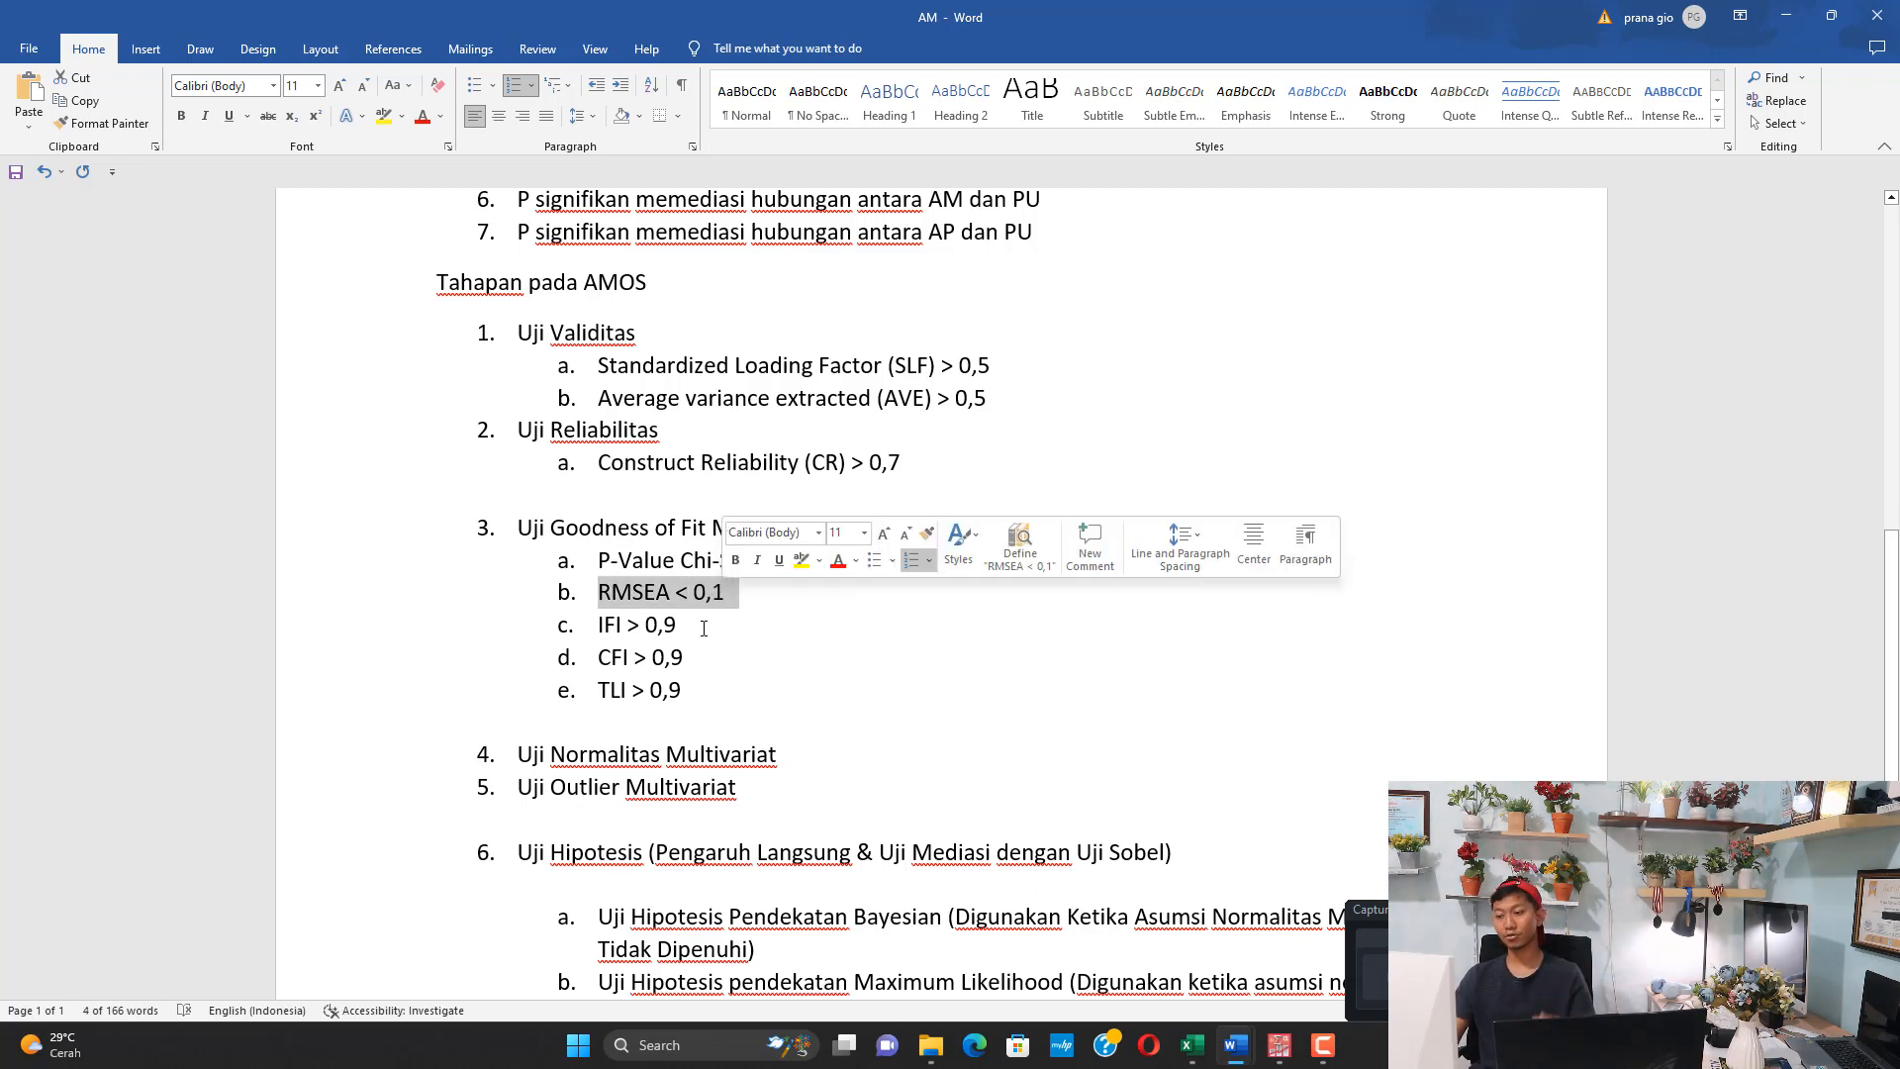
drag(596, 625, 729, 621)
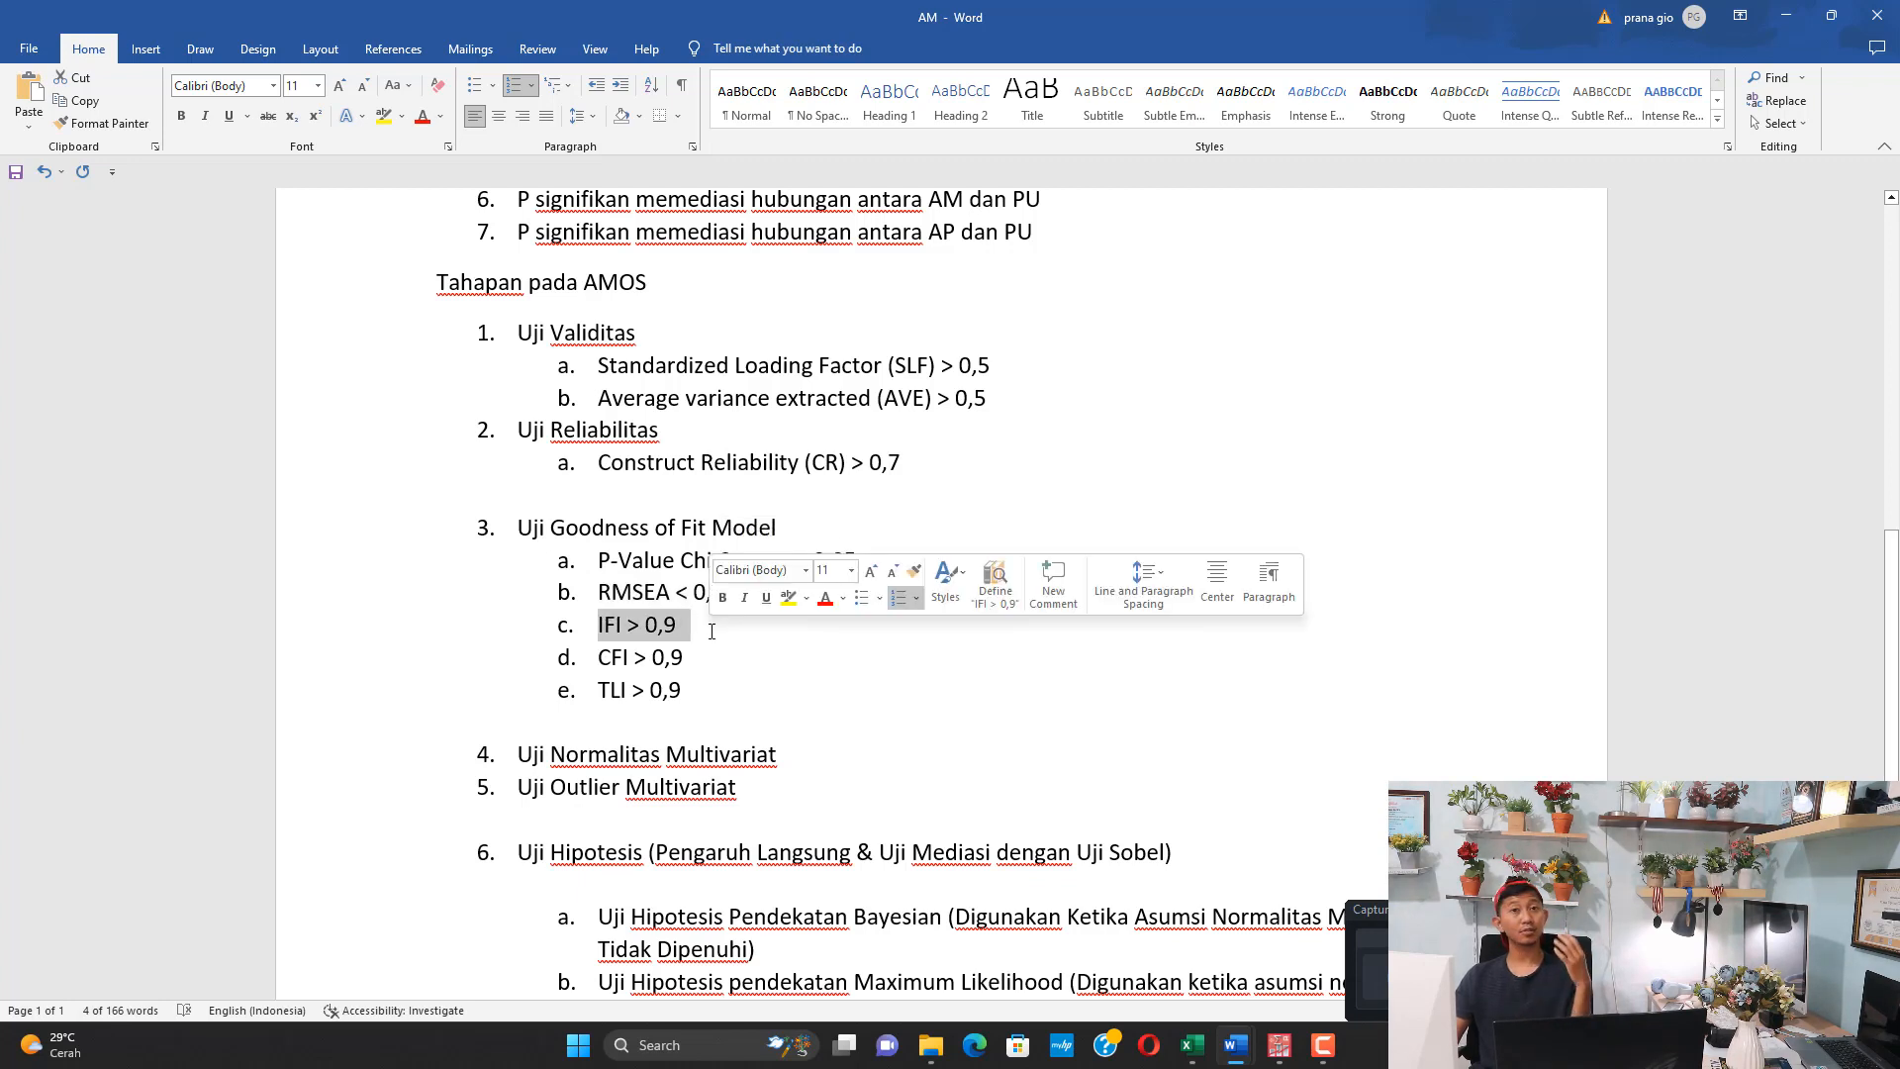
drag(598, 658, 695, 693)
Review stages 4 and 5, Uji Normalitas Multivariat and Uji Outlier Multivariat, marking each one in the list
scroll(580, 665, down, 3)
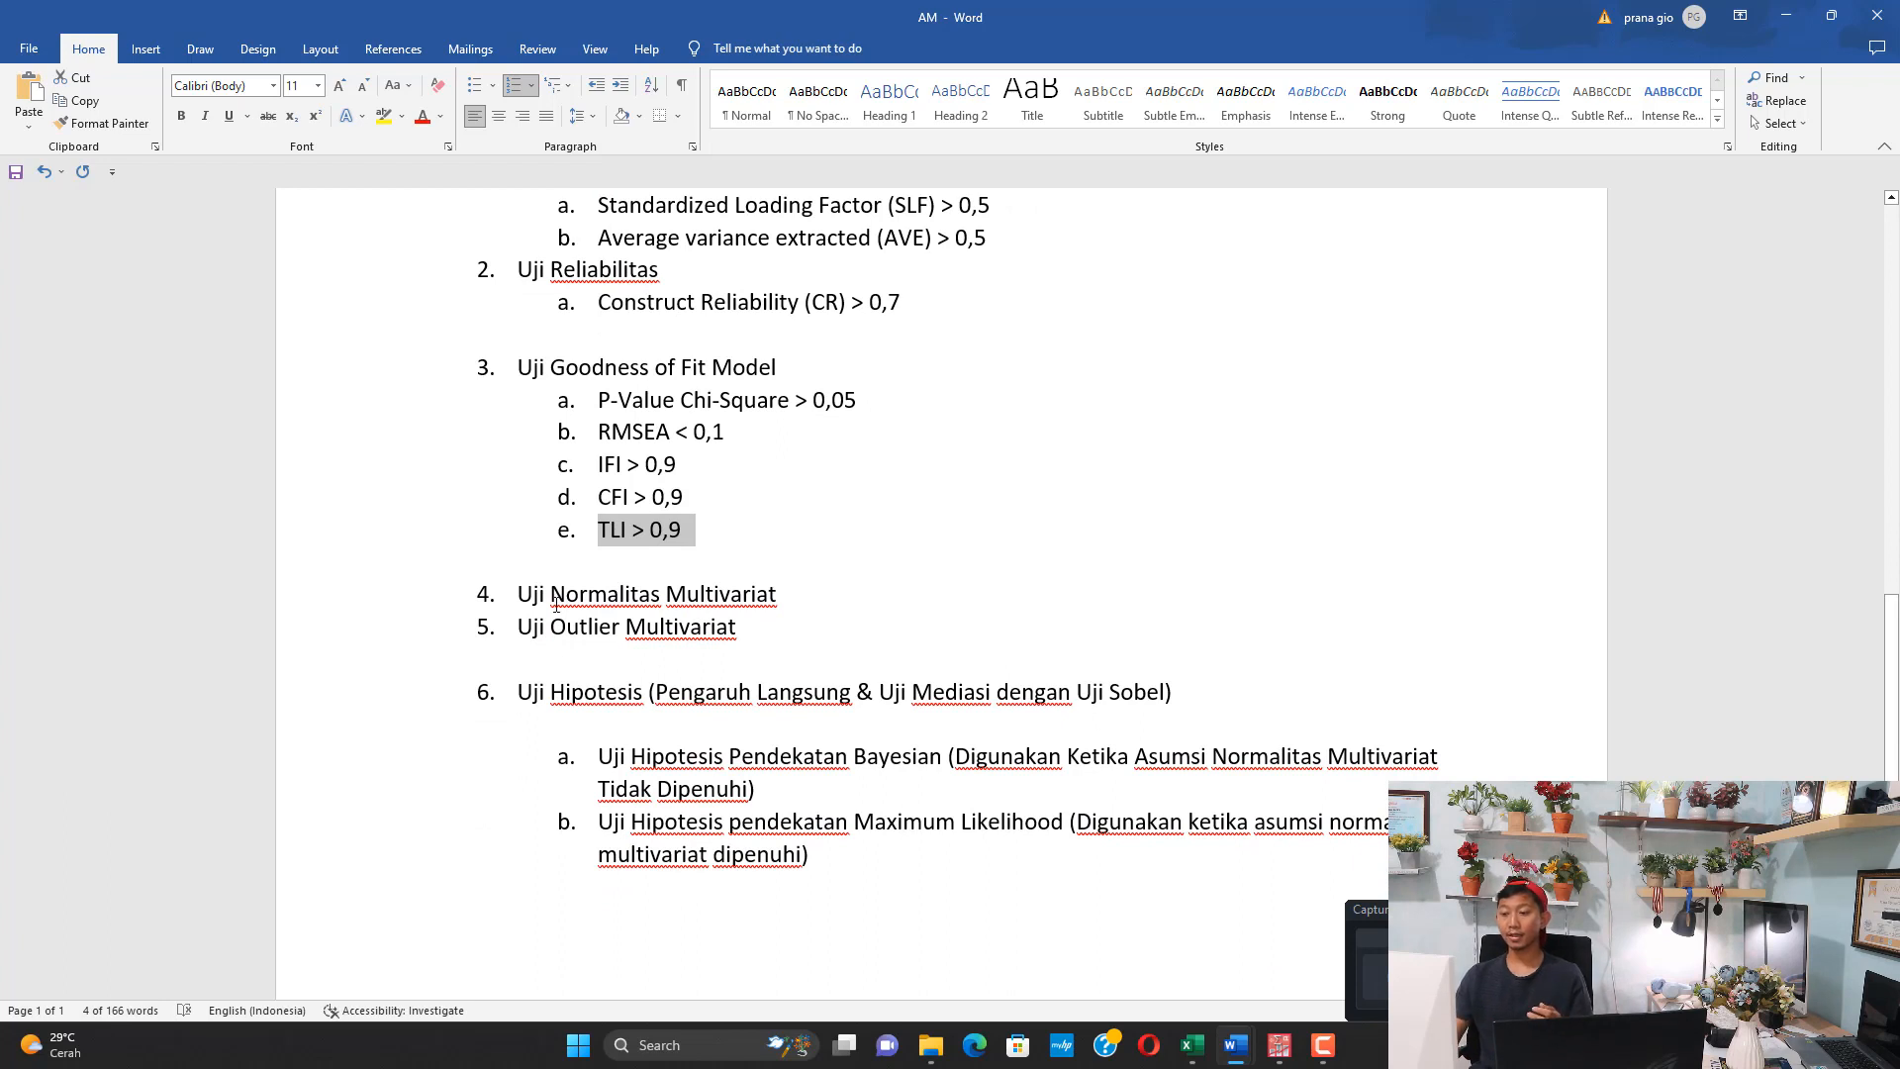
drag(556, 606, 720, 605)
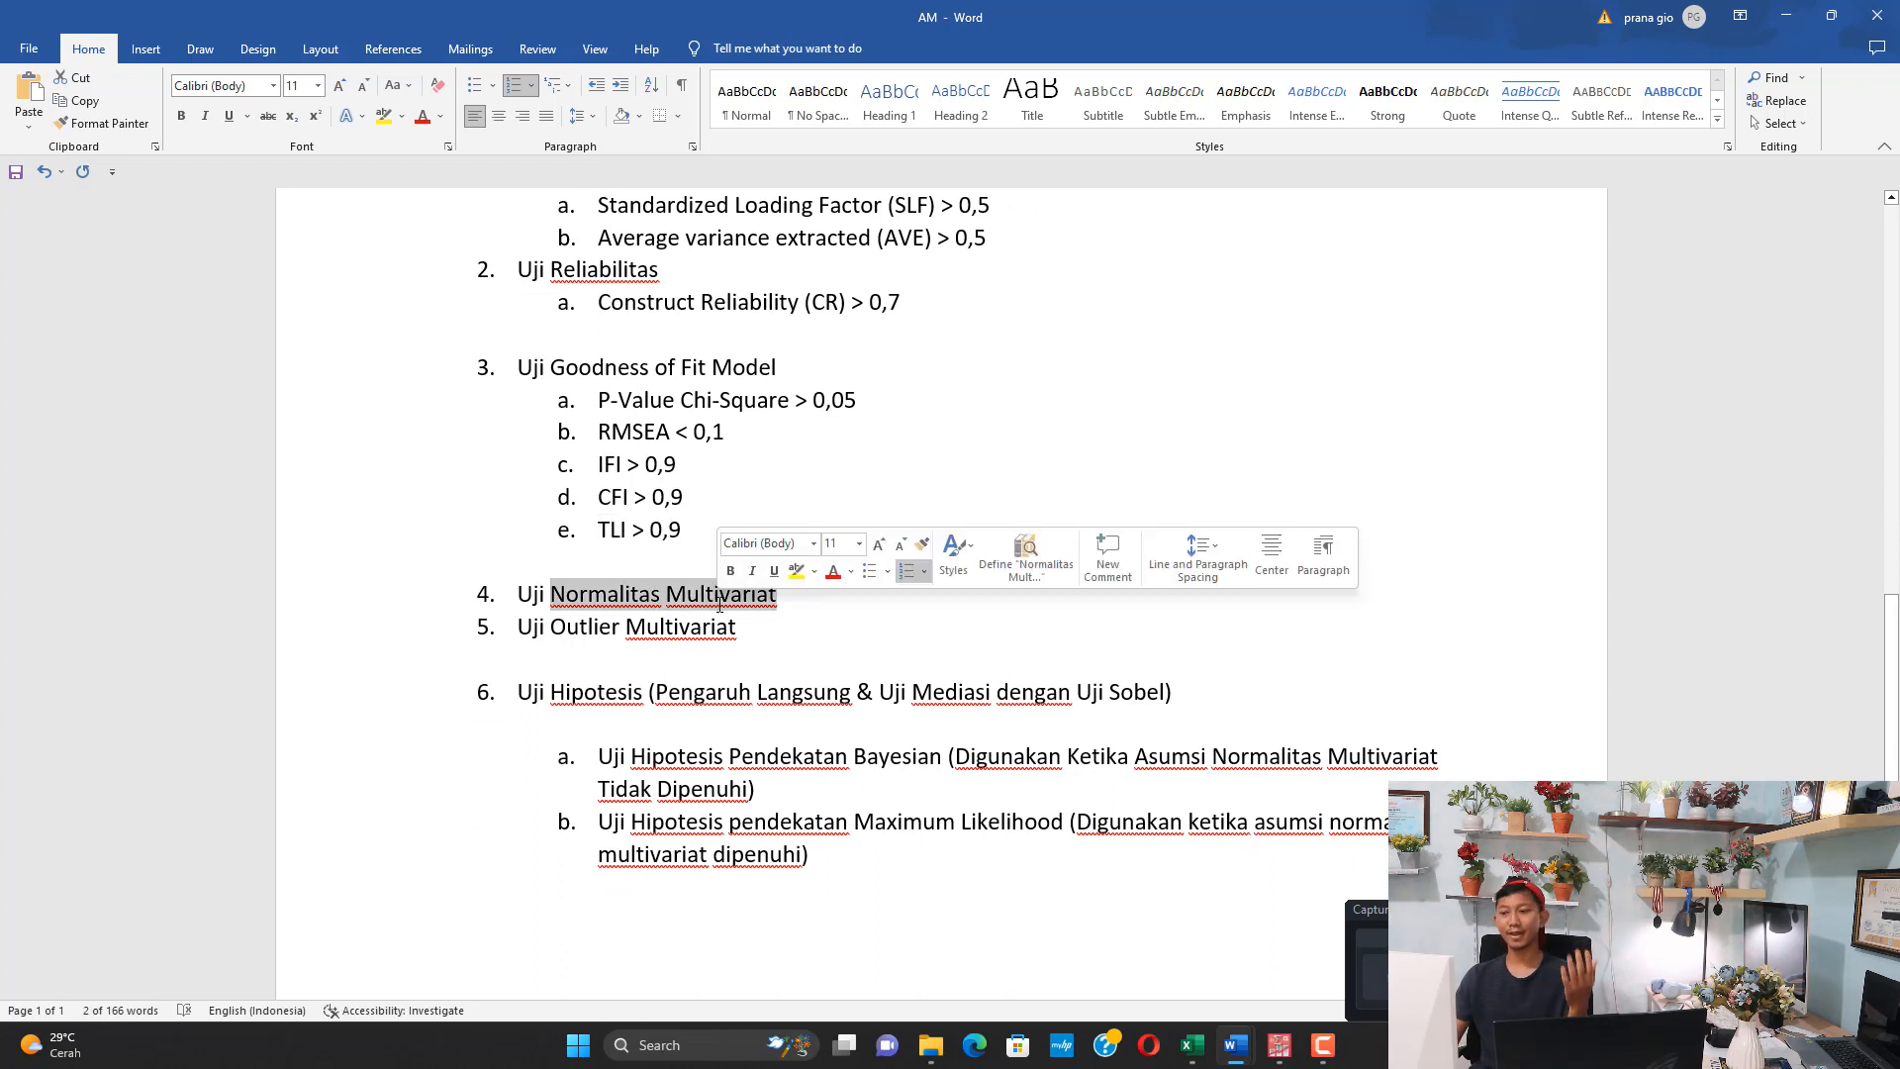
drag(533, 627, 720, 641)
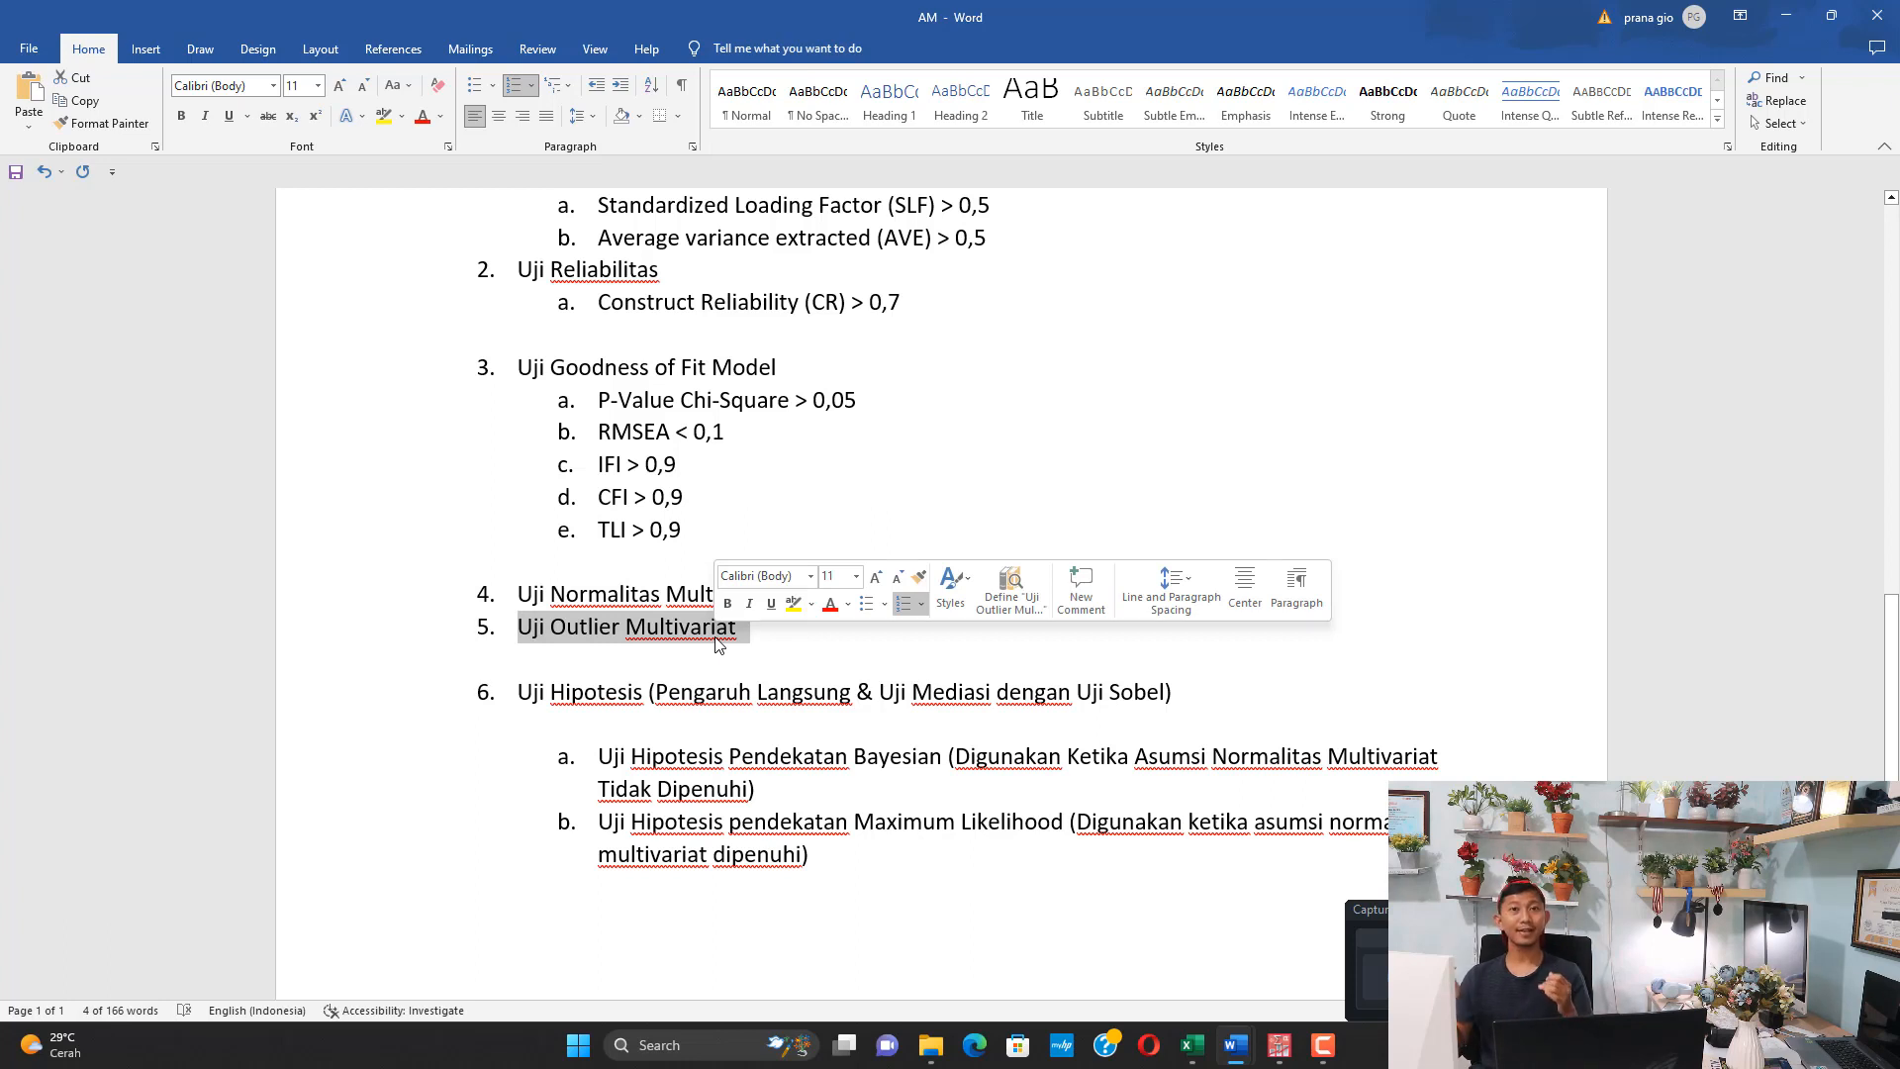
click(659, 636)
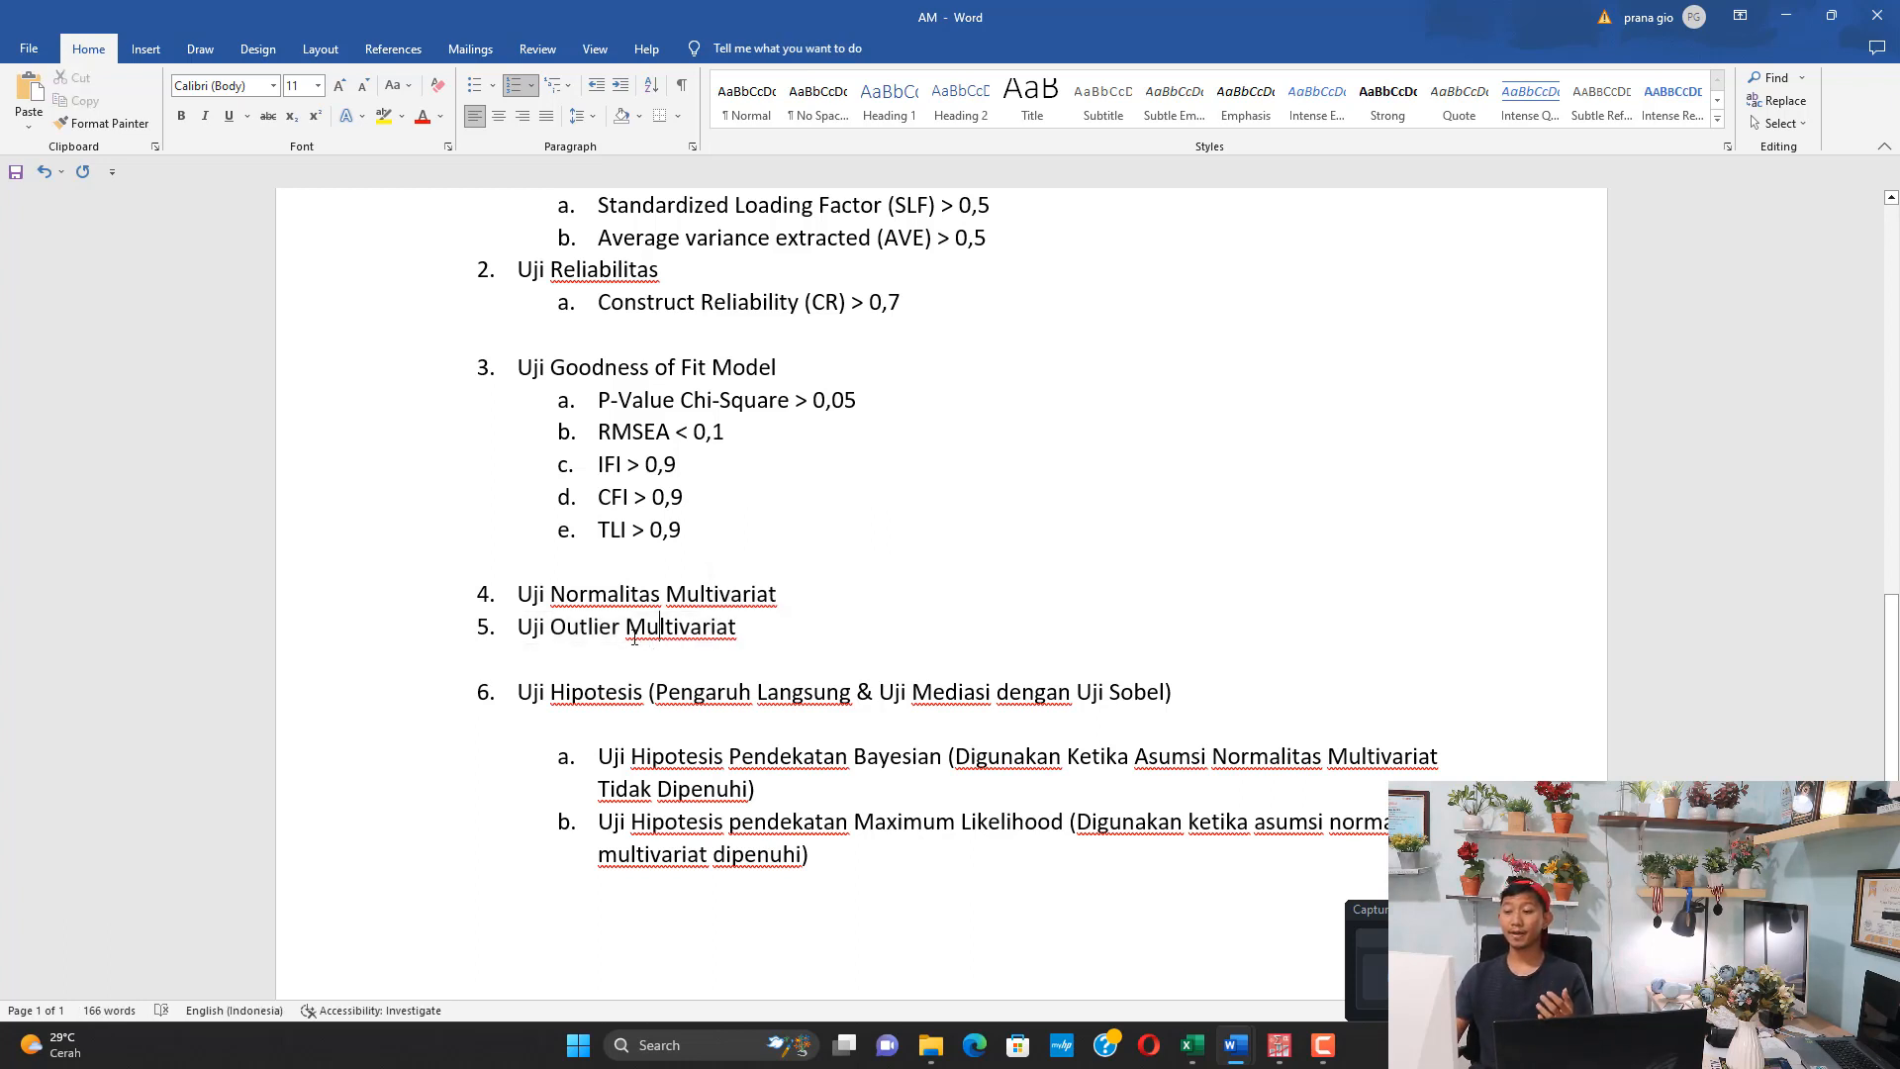
drag(578, 595, 712, 608)
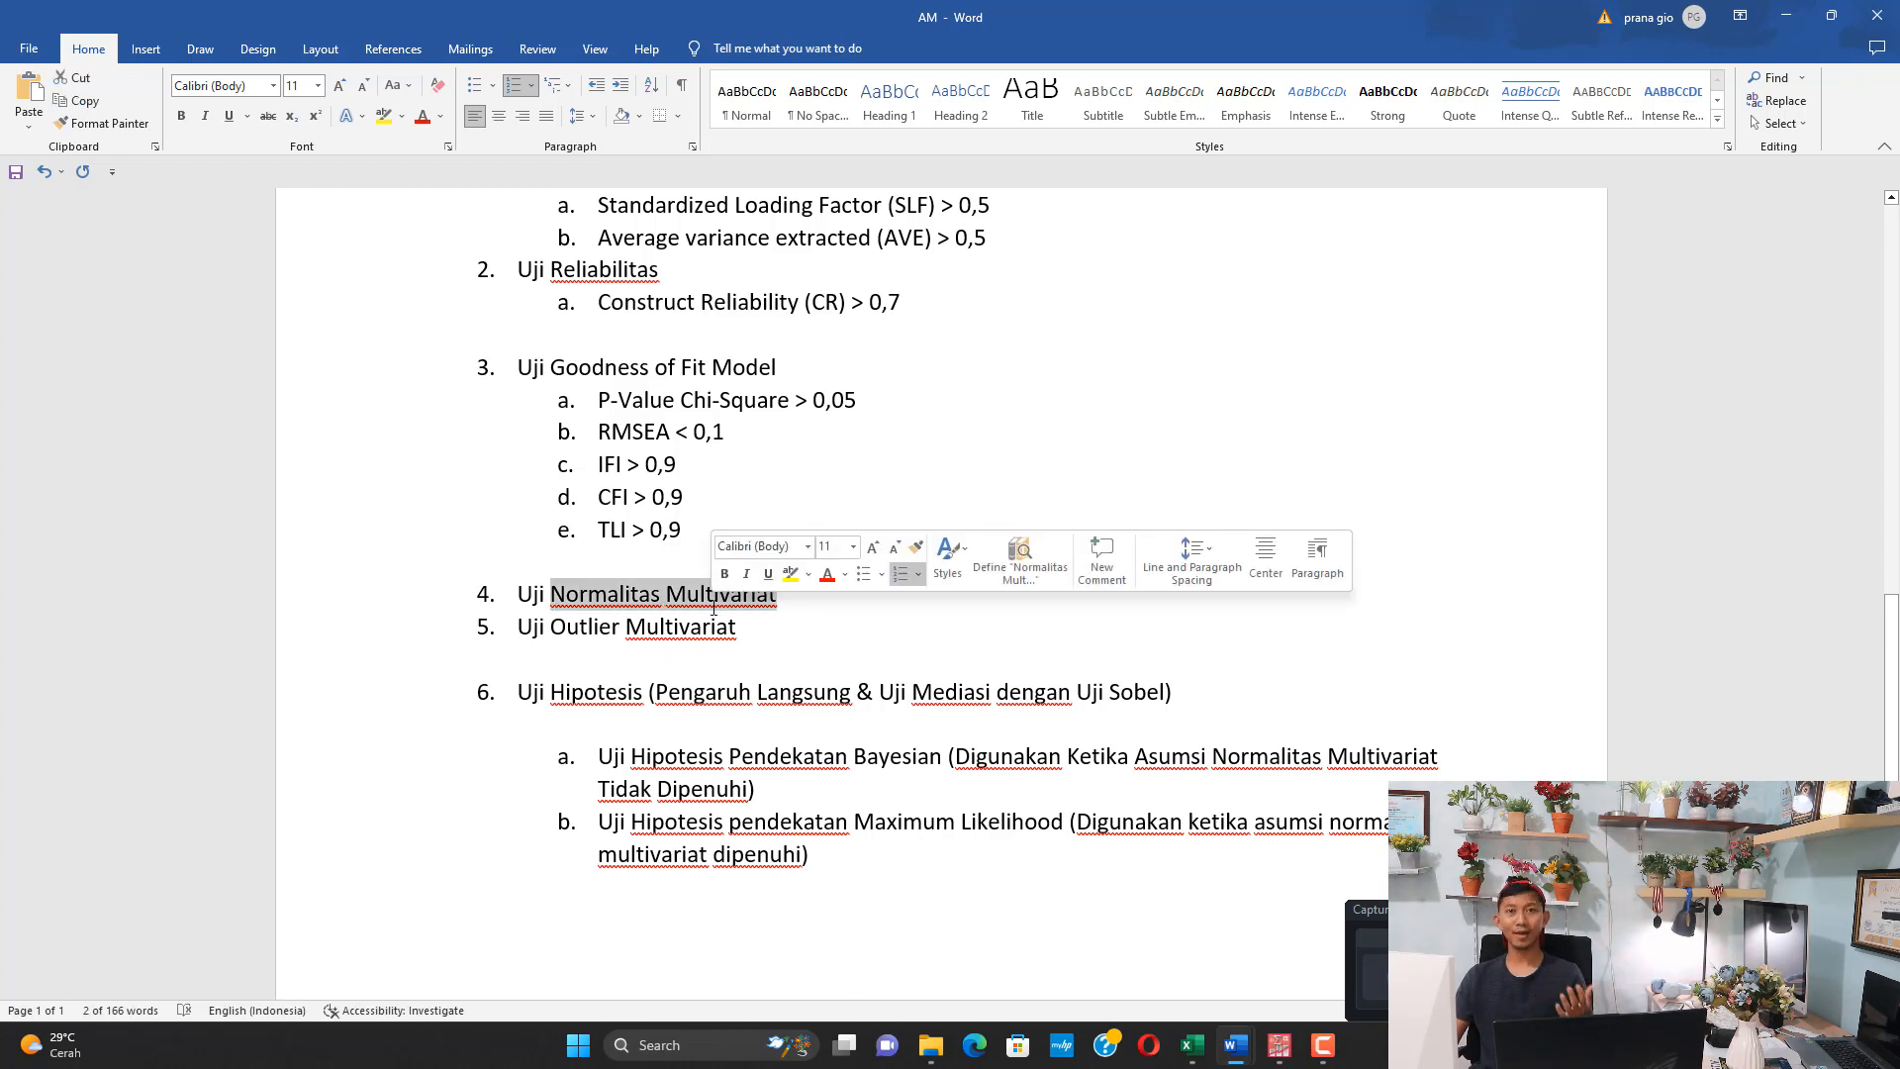
drag(603, 628, 721, 634)
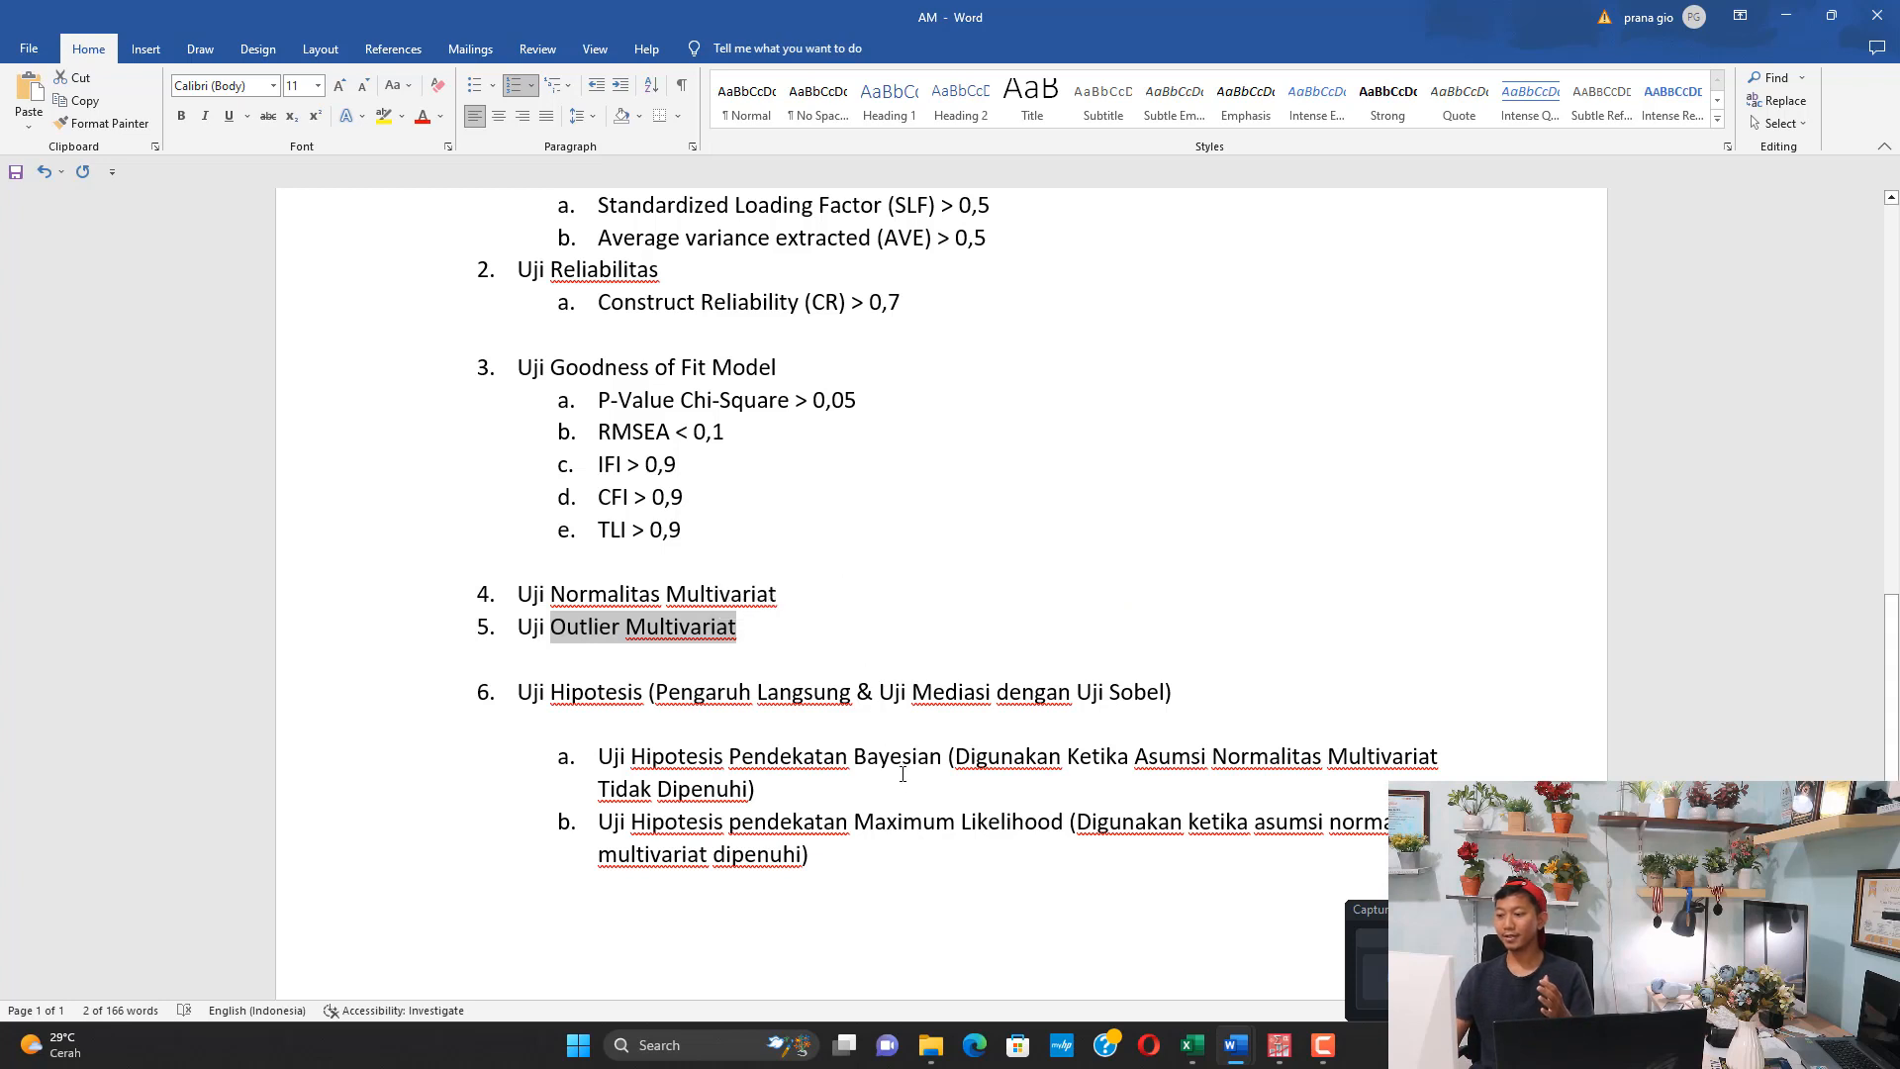
Read the Bayesian and Maximum Likelihood approaches under Uji Hipotesis, including the multivariate normality condition for using each
drag(906, 767, 1256, 771)
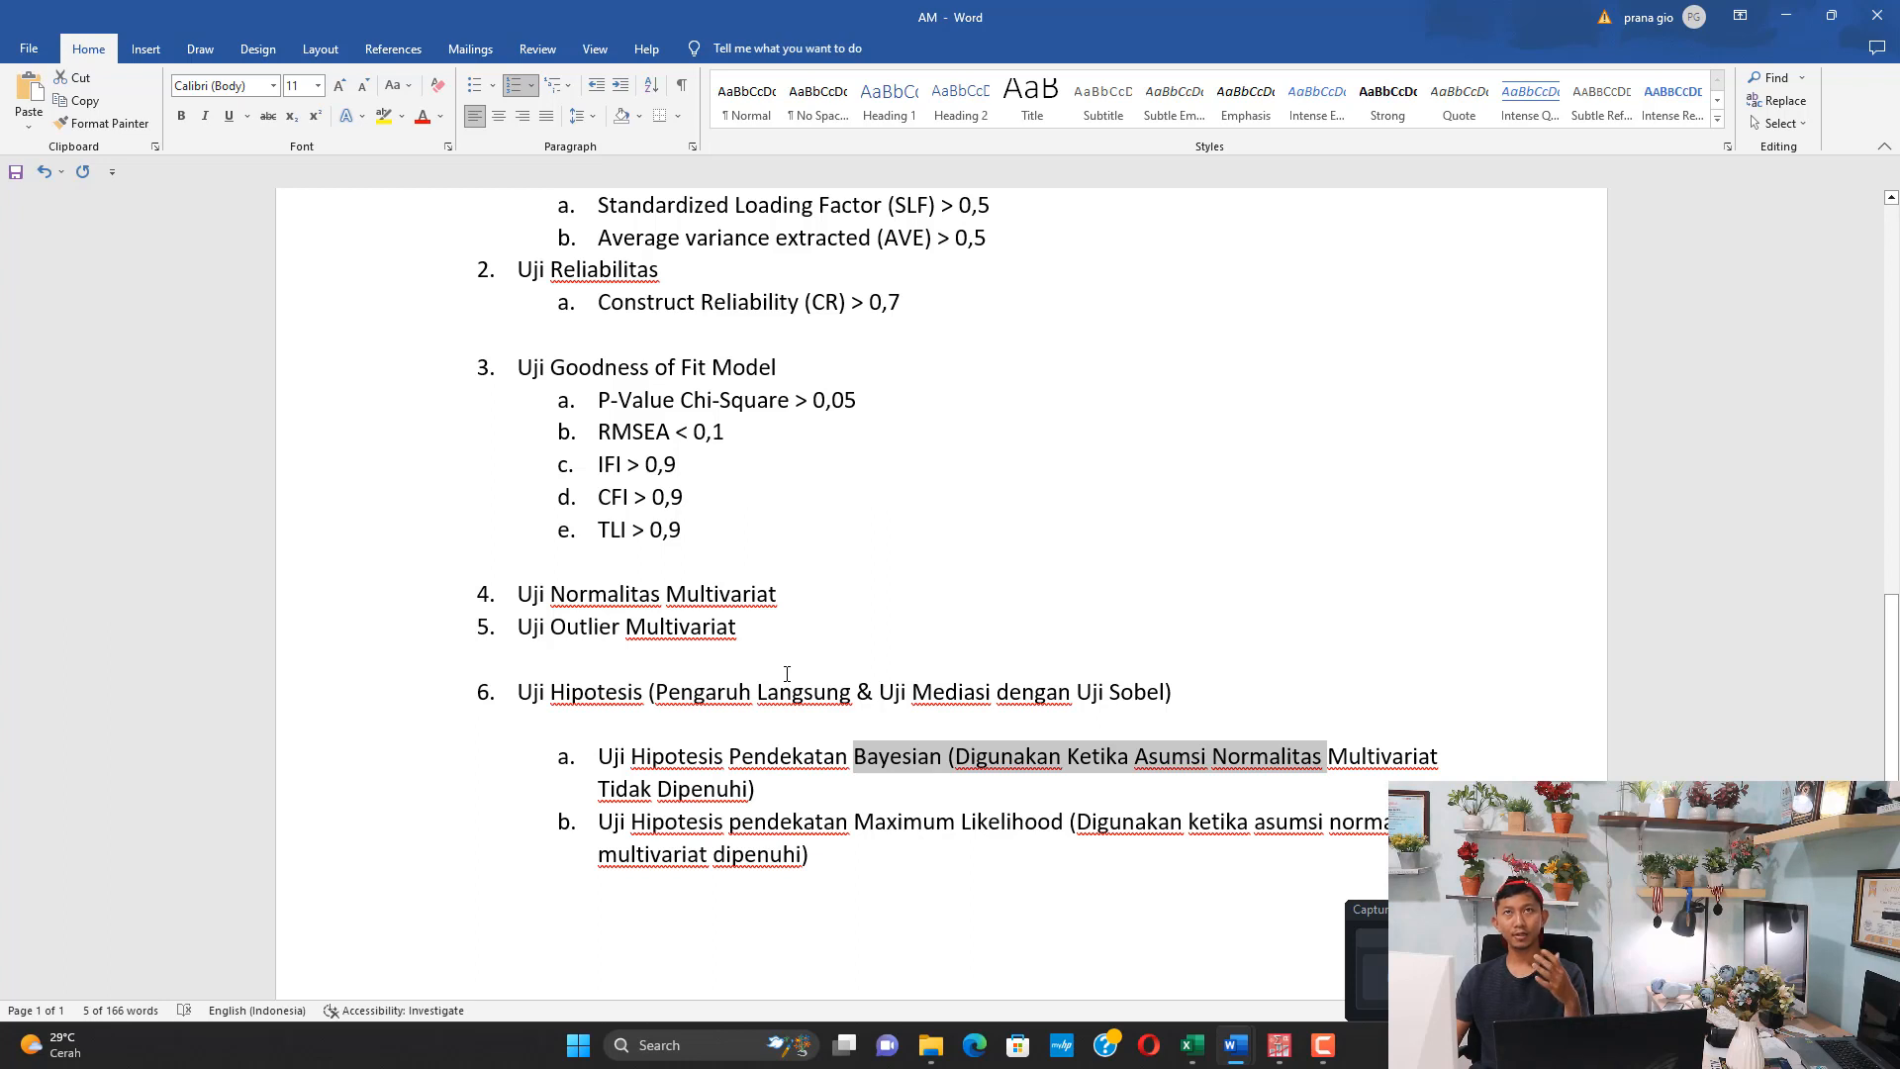
scroll(803, 644, down, 1)
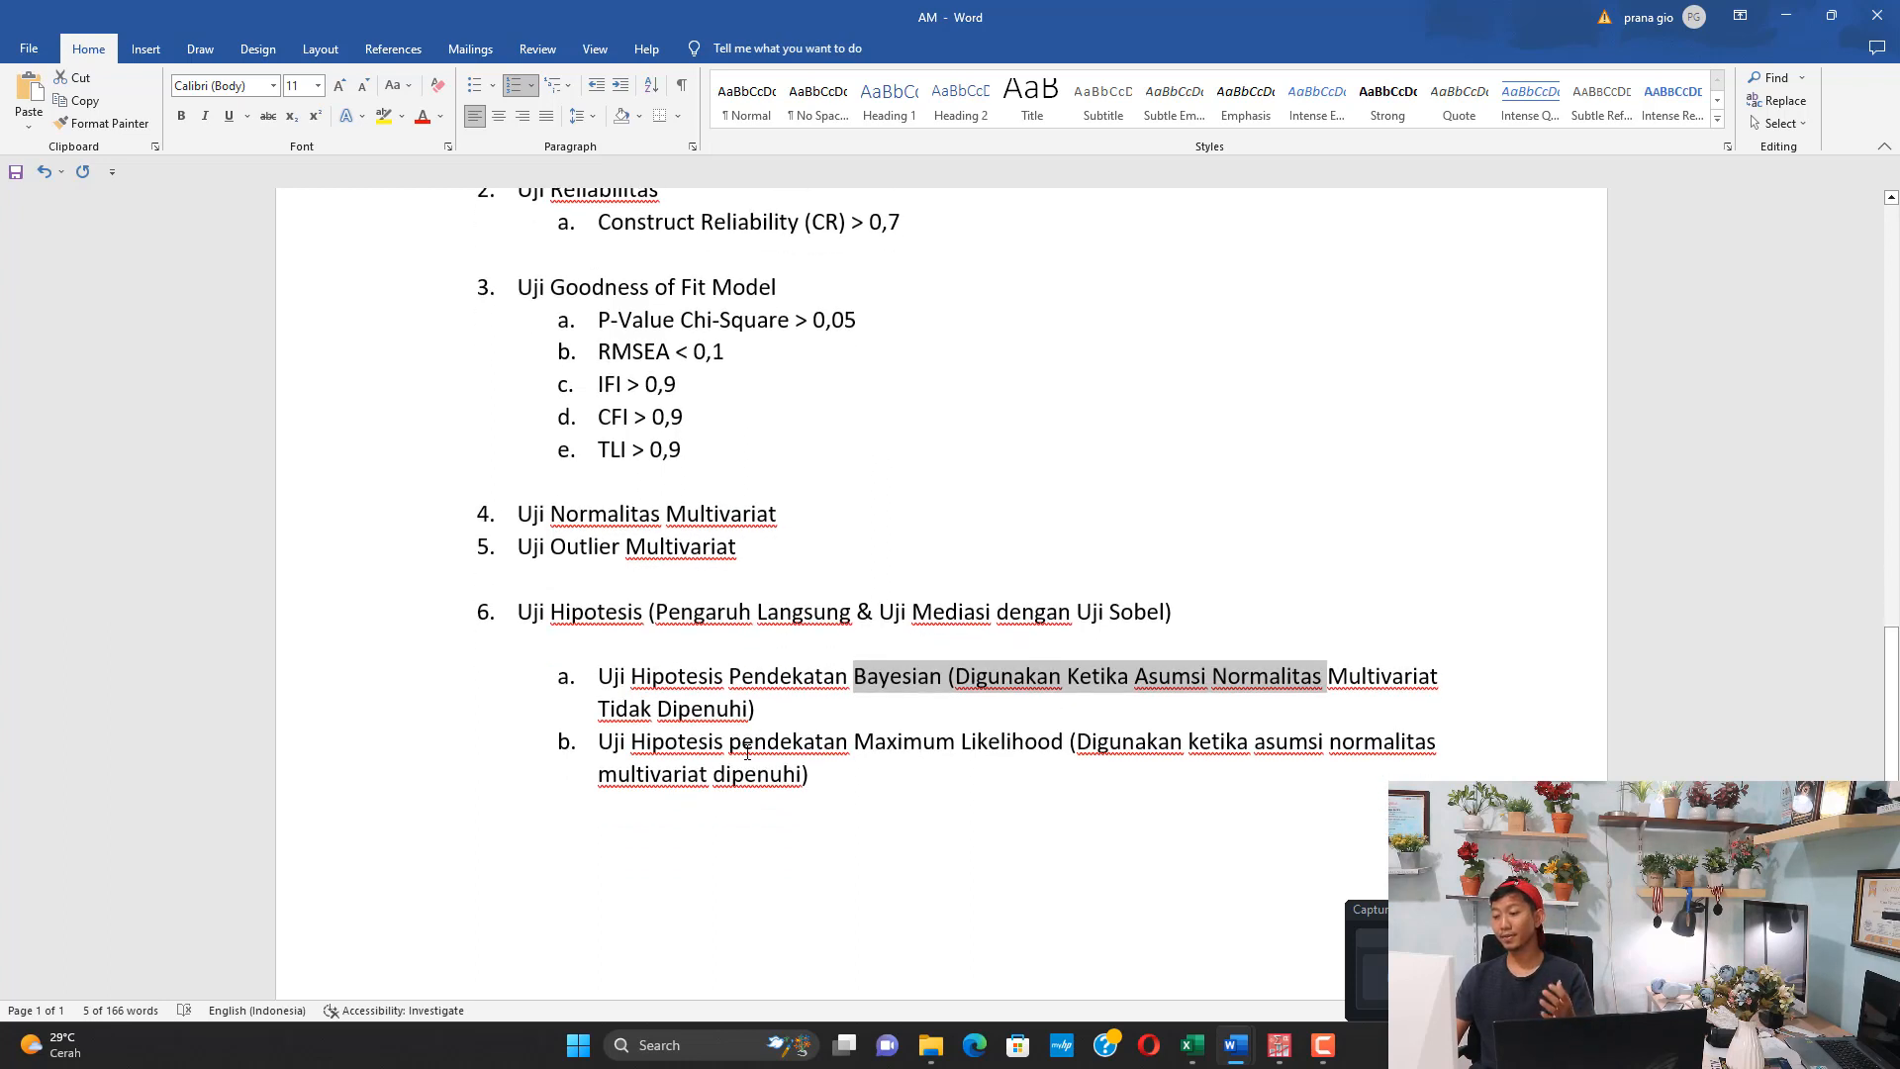
drag(745, 752, 824, 776)
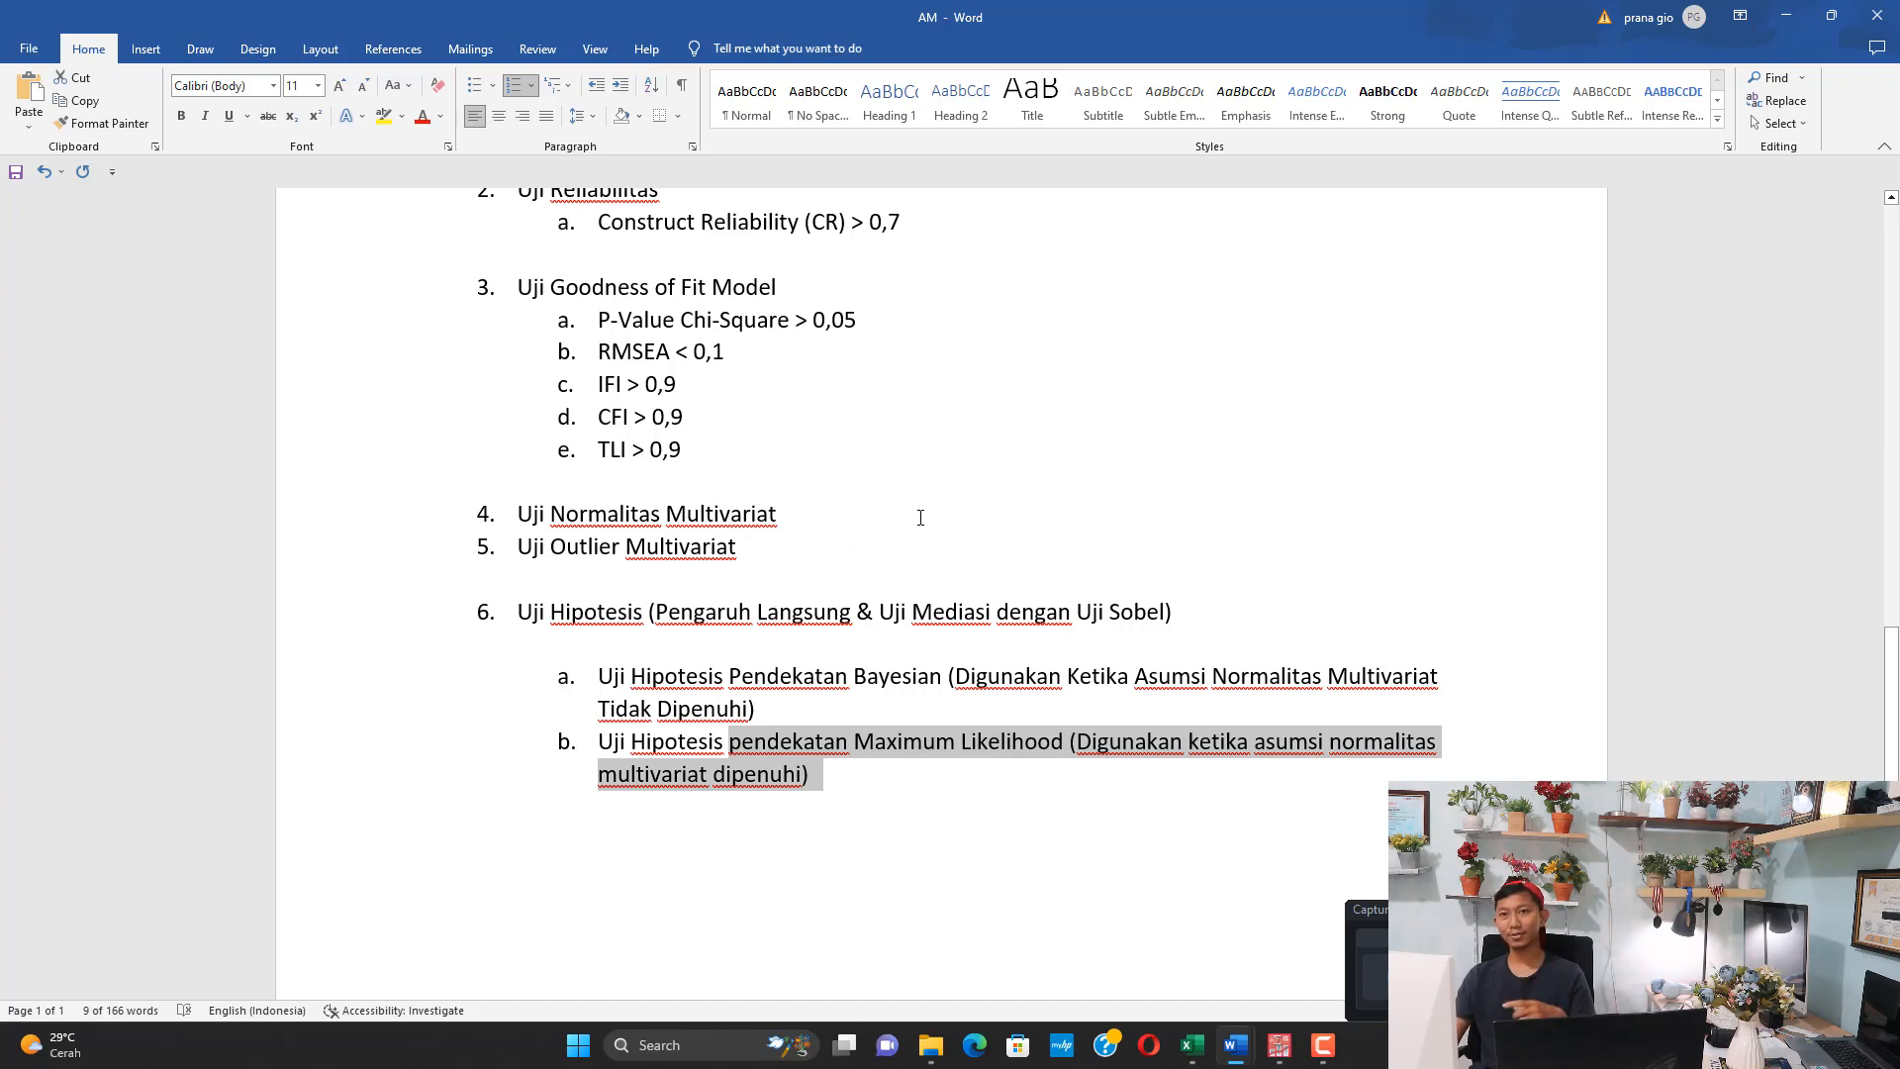
Put the AM document away and switch to the DATA FIX GOOD workbook in Excel to view the start of the Data Fix Valid sheet
click(1786, 16)
click(1192, 1045)
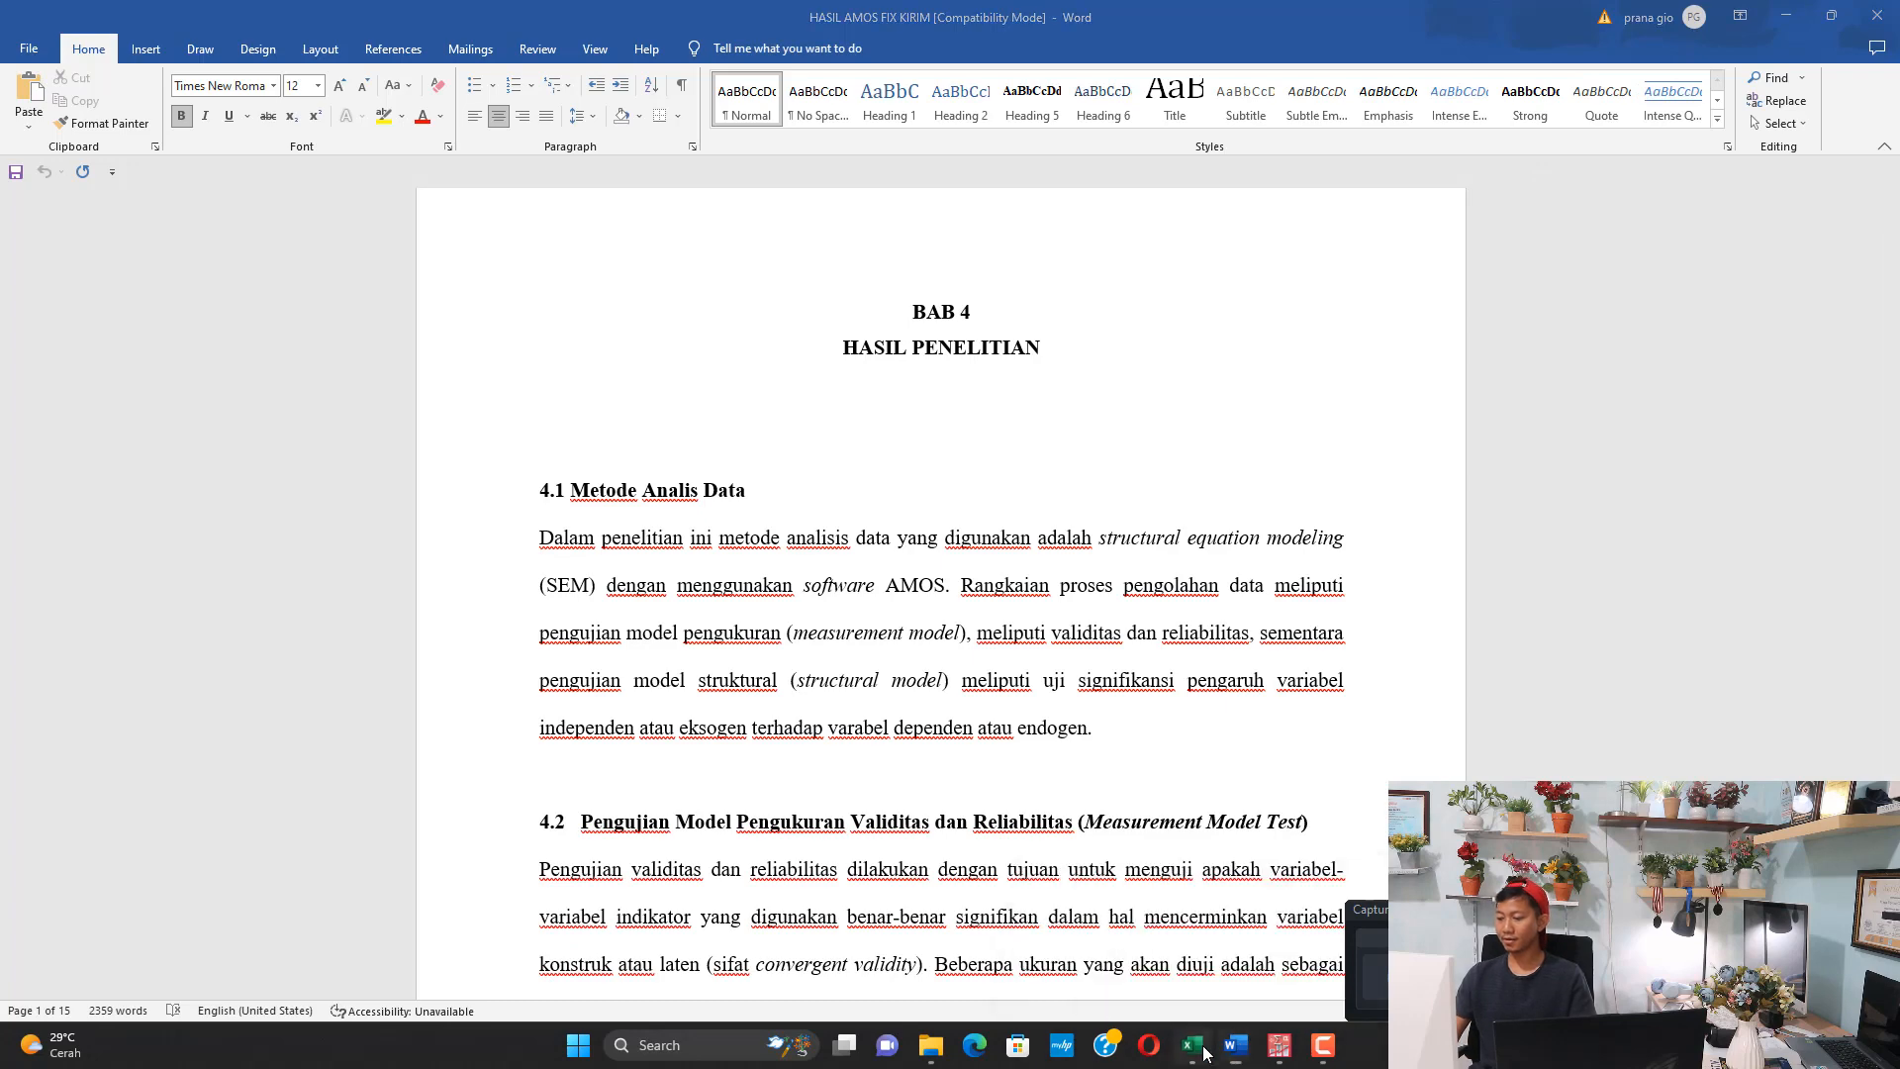
scroll(683, 601, up, 20)
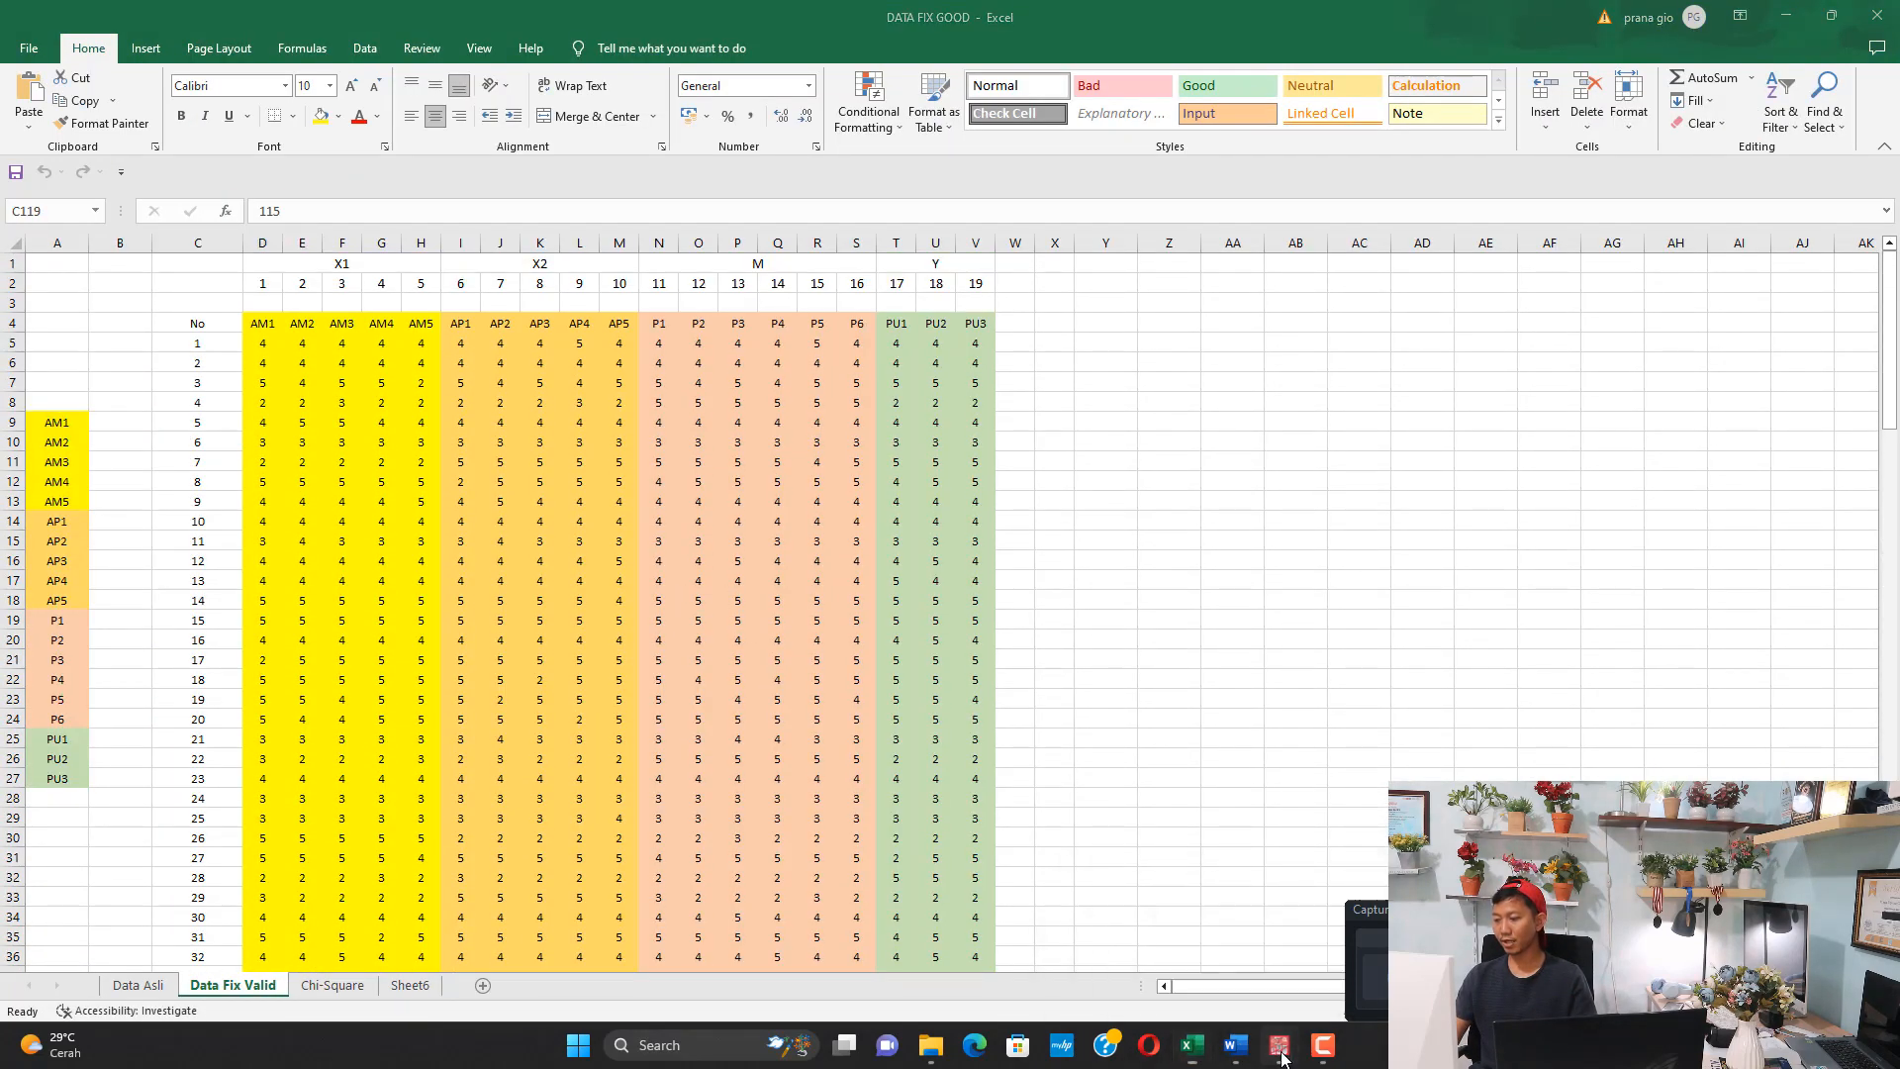
Switch to Data SPSS.sav in the SPSS Data Editor and look through the respondent rows down to the last case
mouse_move(1278, 1045)
click(1264, 855)
scroll(475, 376, down, 20)
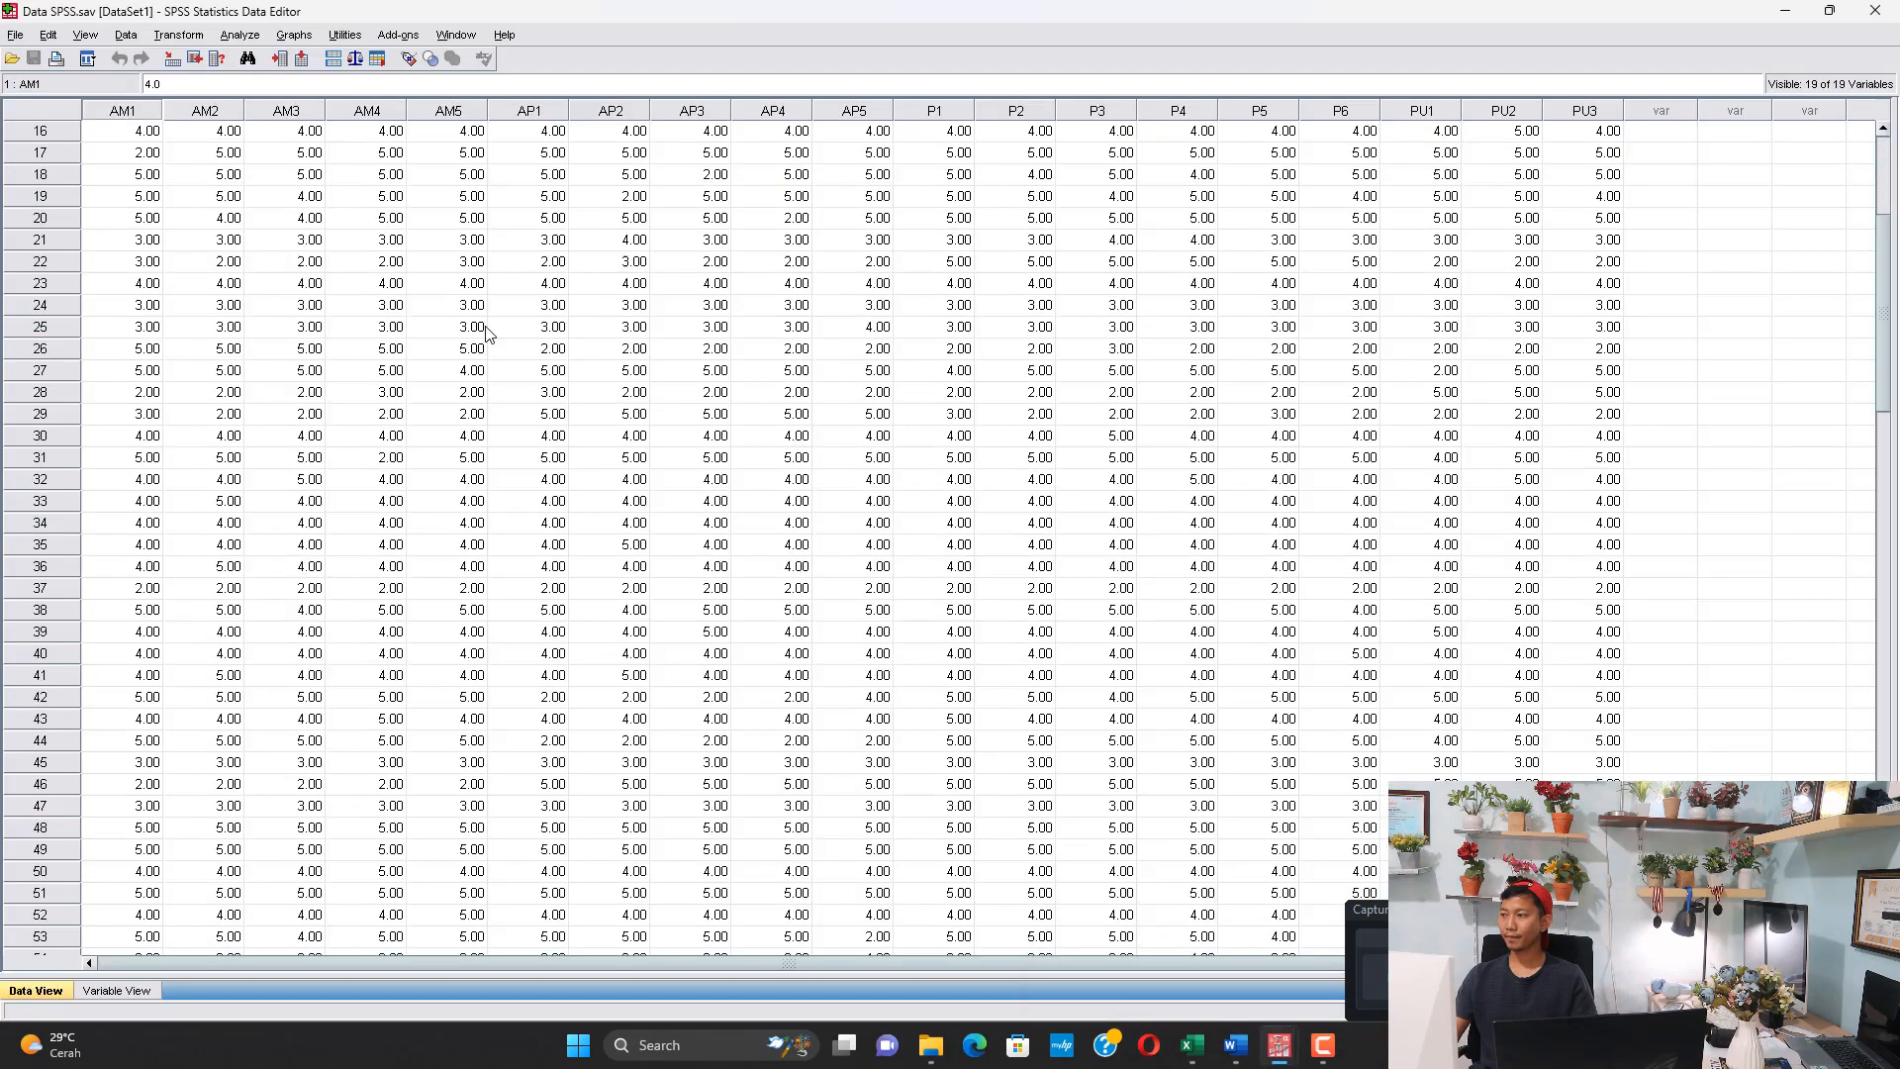
scroll(430, 420, down, 11)
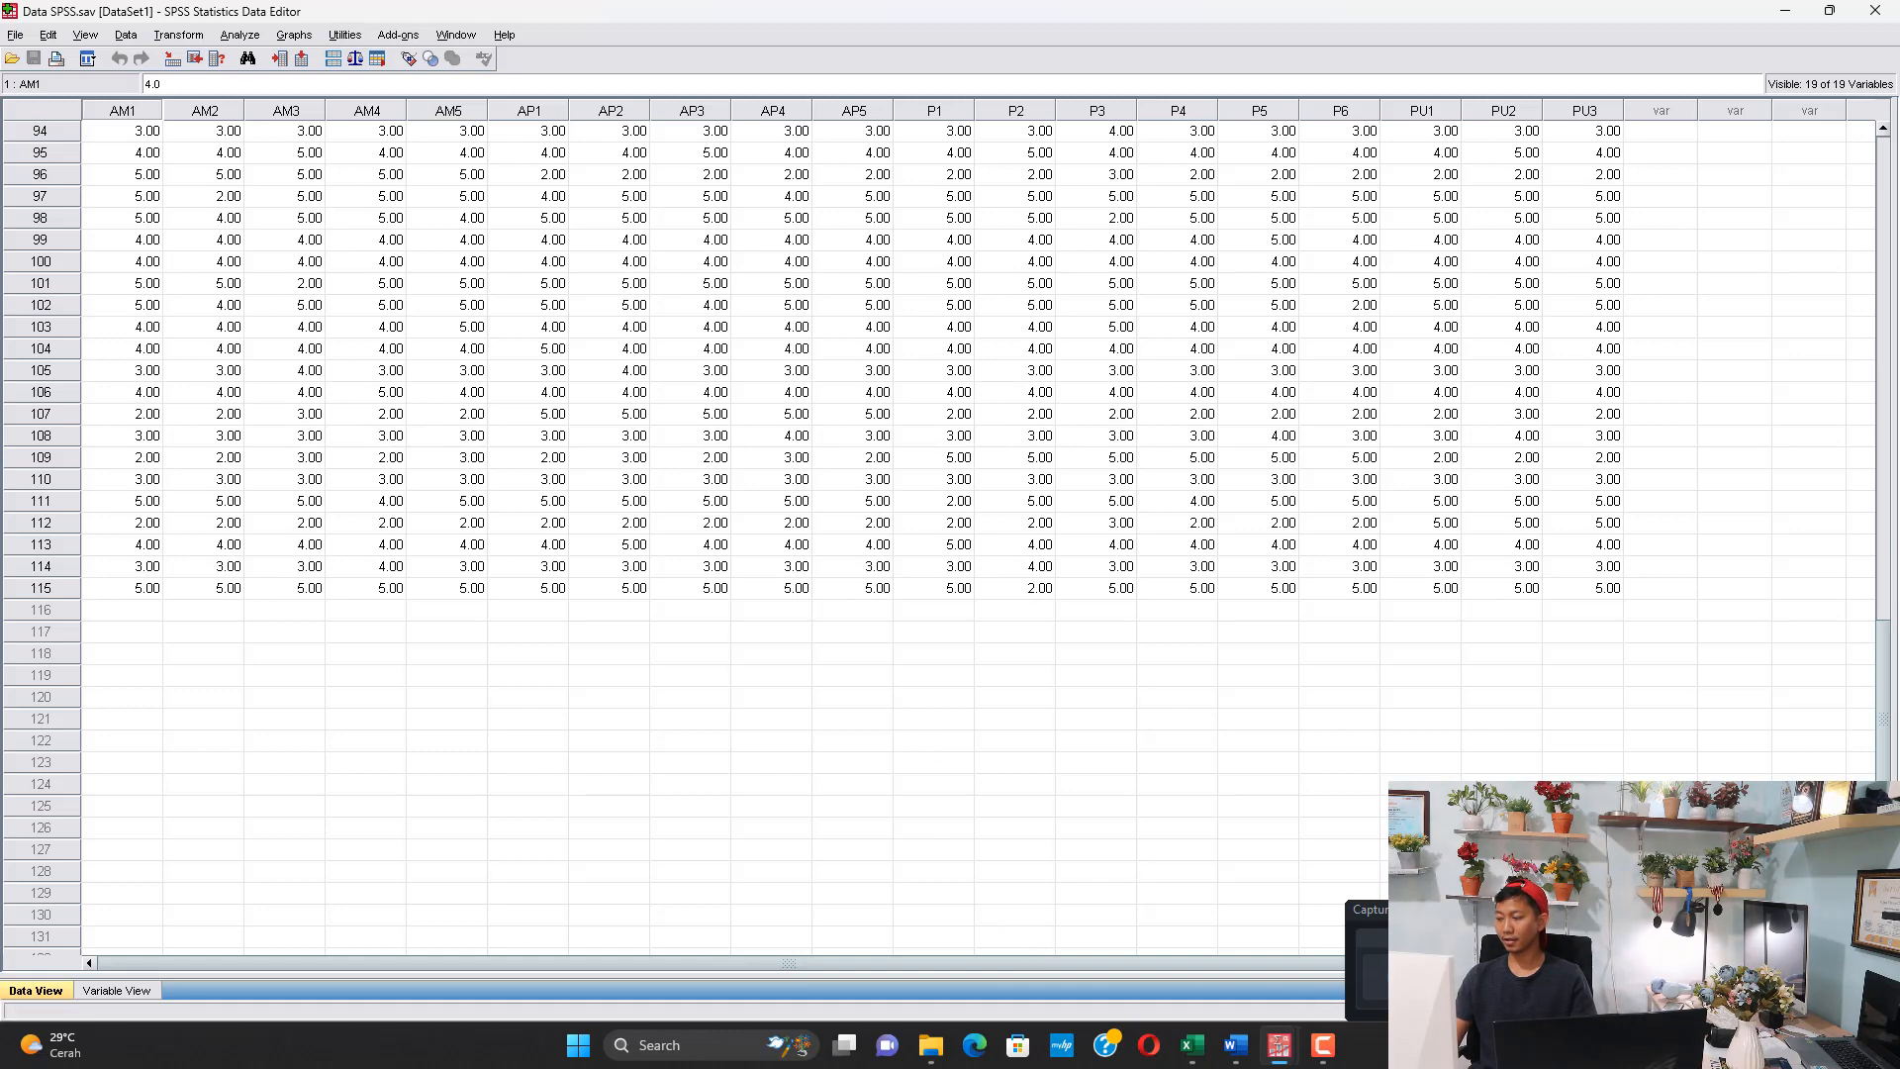
Launch Amos Graphics by searching the computer for "amo" and maximize its window
key(super)
text(amo)
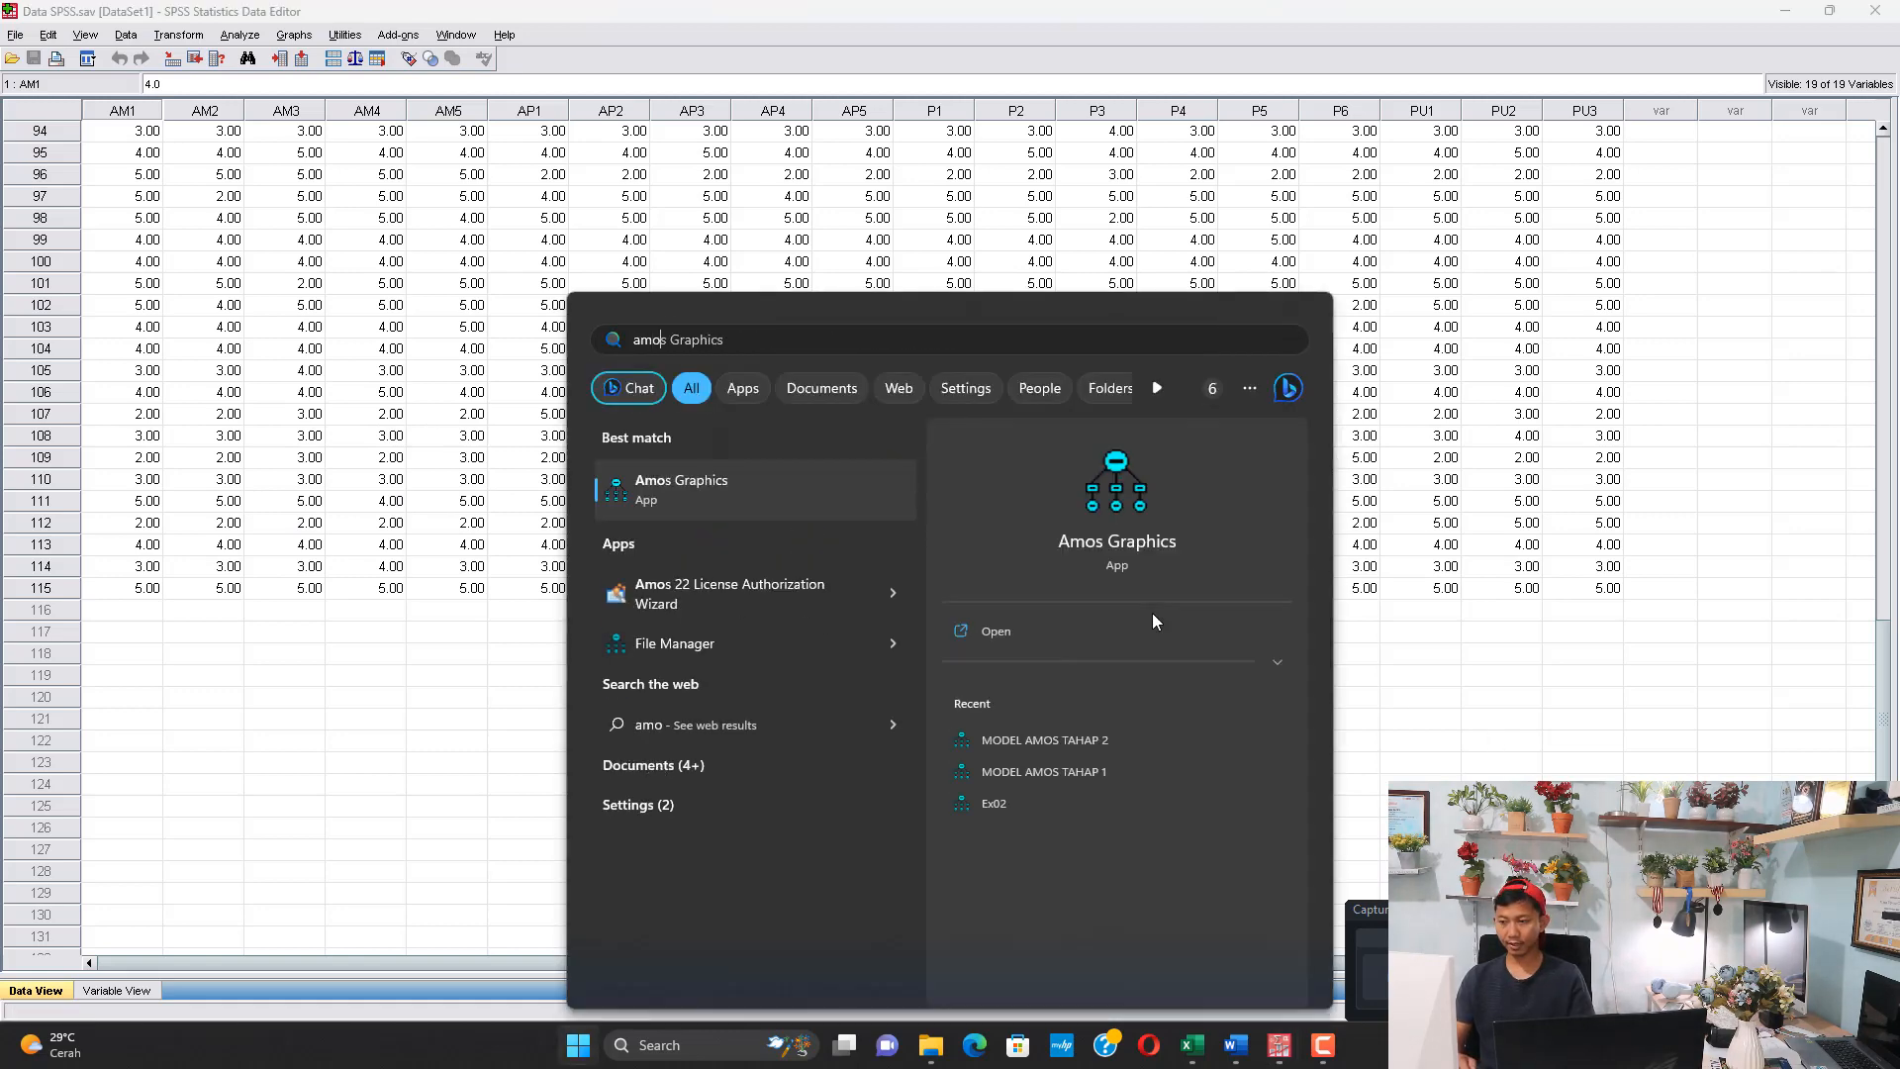
key(Return)
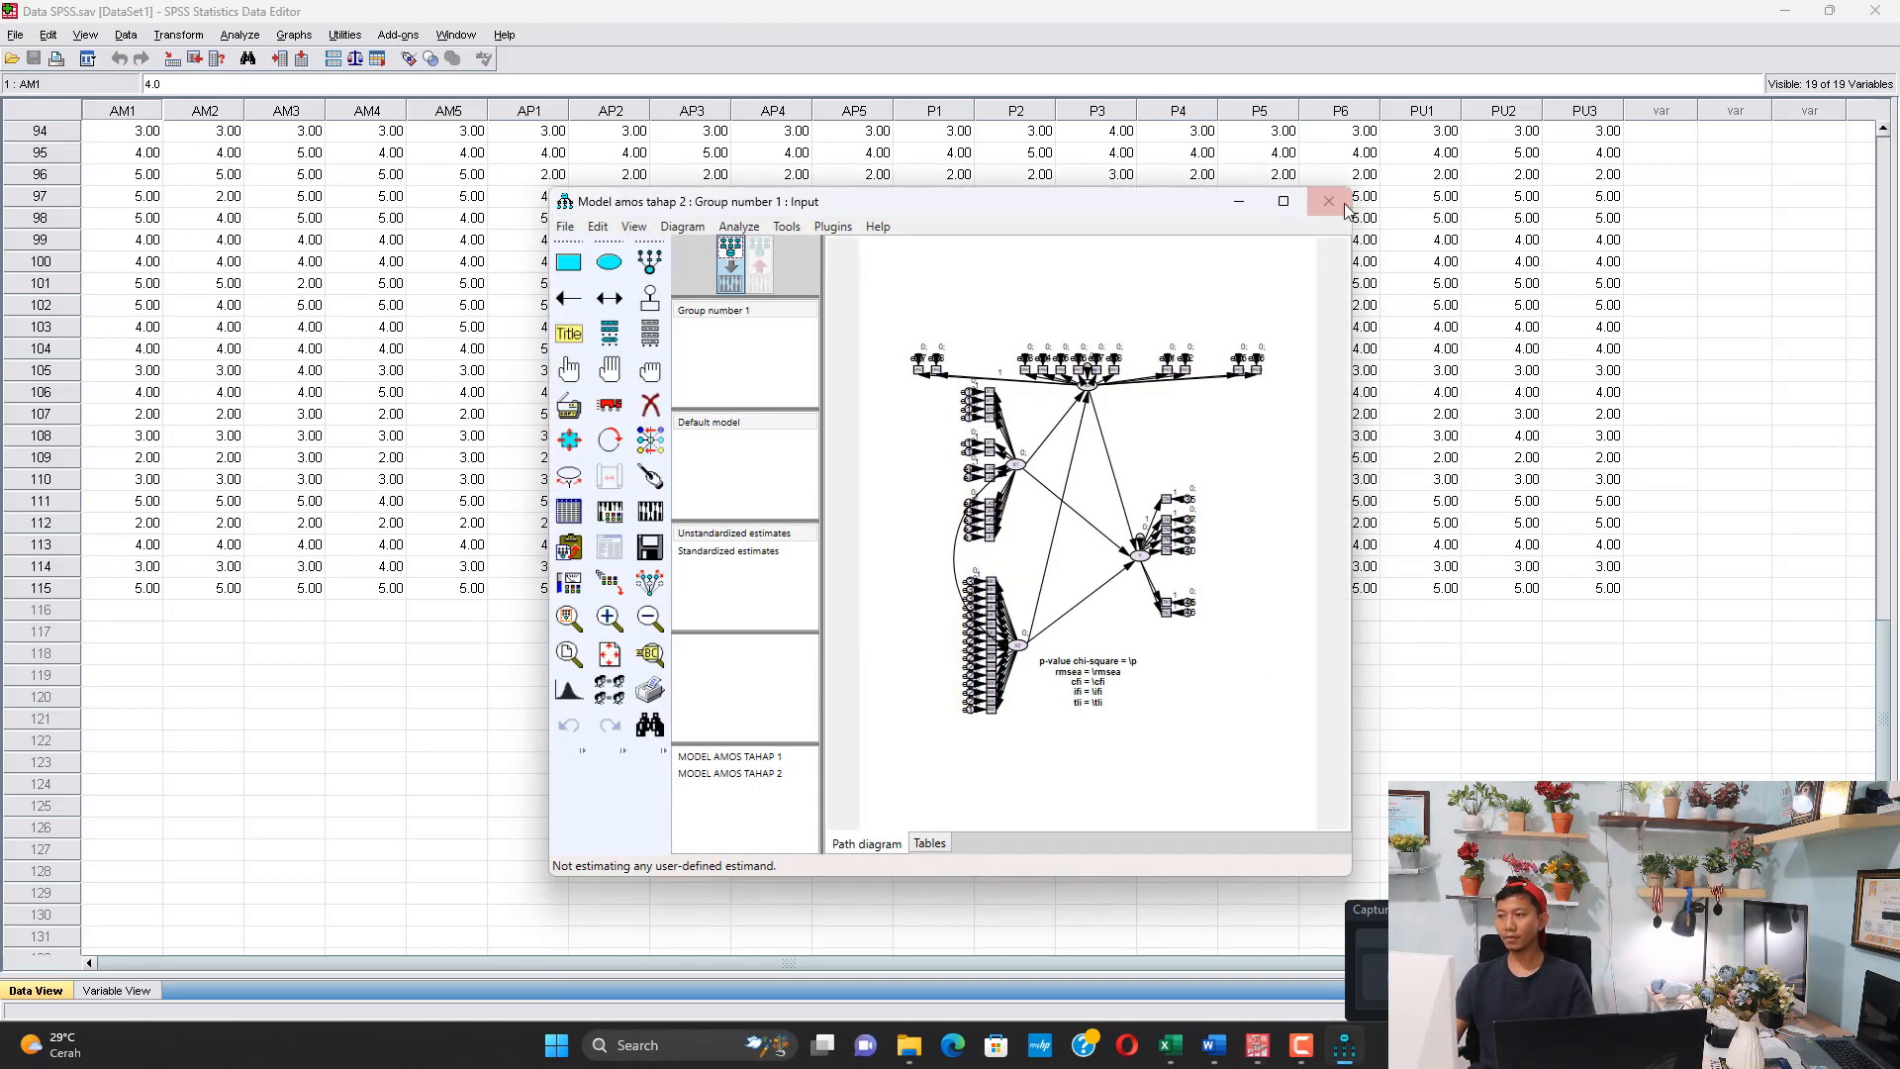
click(1295, 210)
Start a new project and open the MODEL AMOS file from folder 2 inside MEDIASI BAYESIAN
click(16, 32)
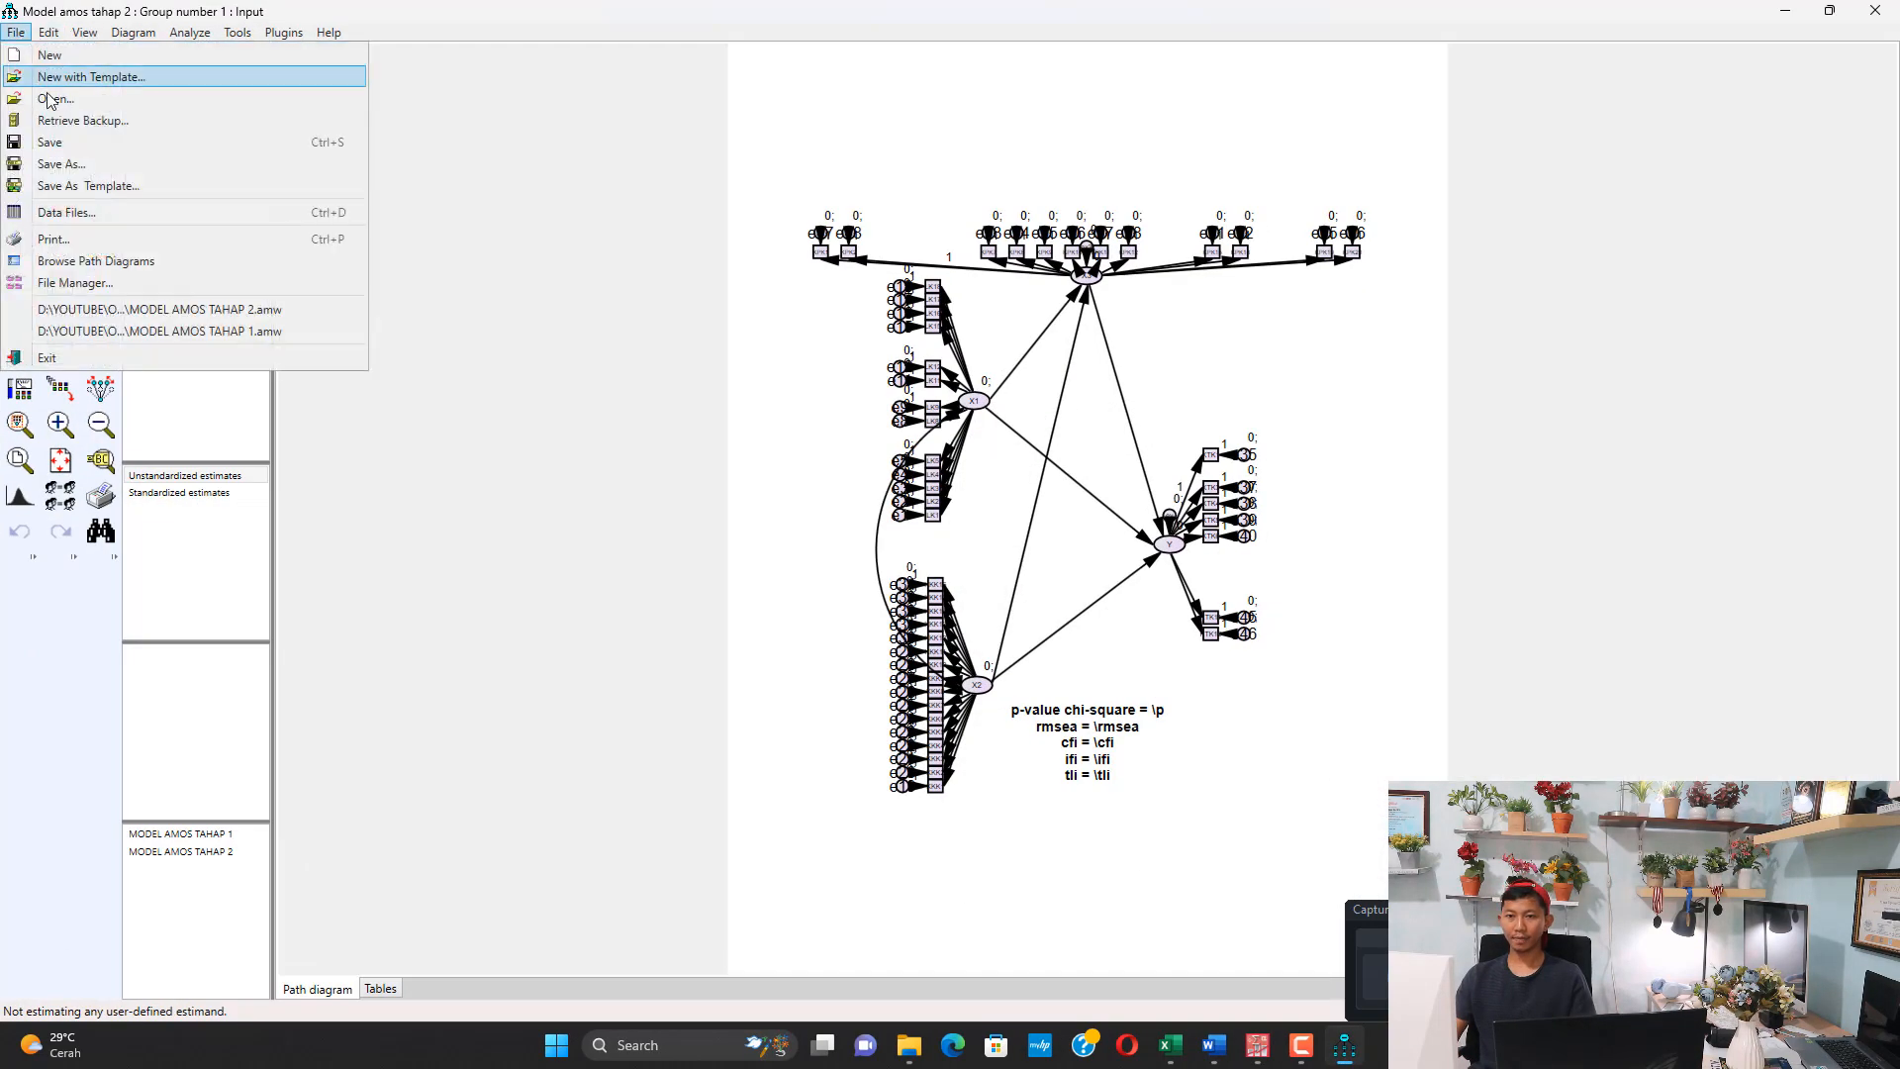
click(29, 52)
key(ctrl+o)
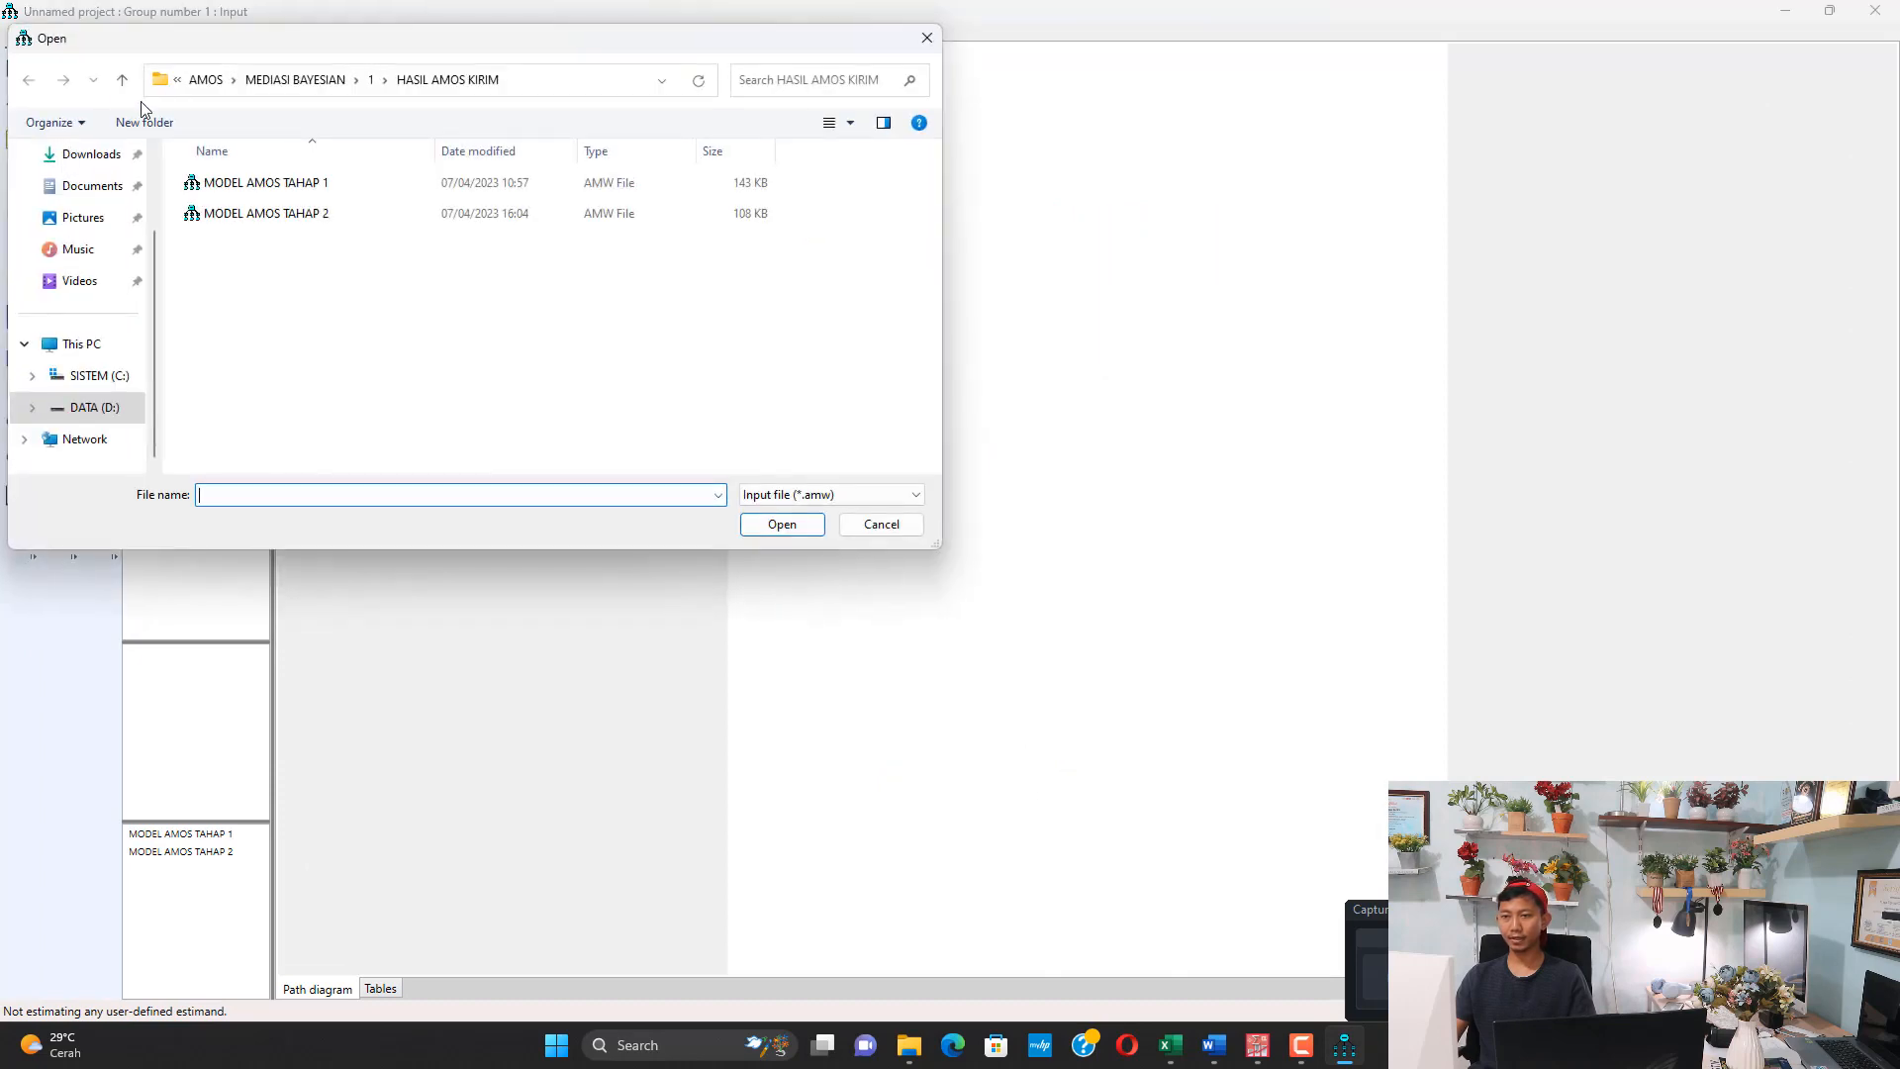
click(121, 83)
click(122, 83)
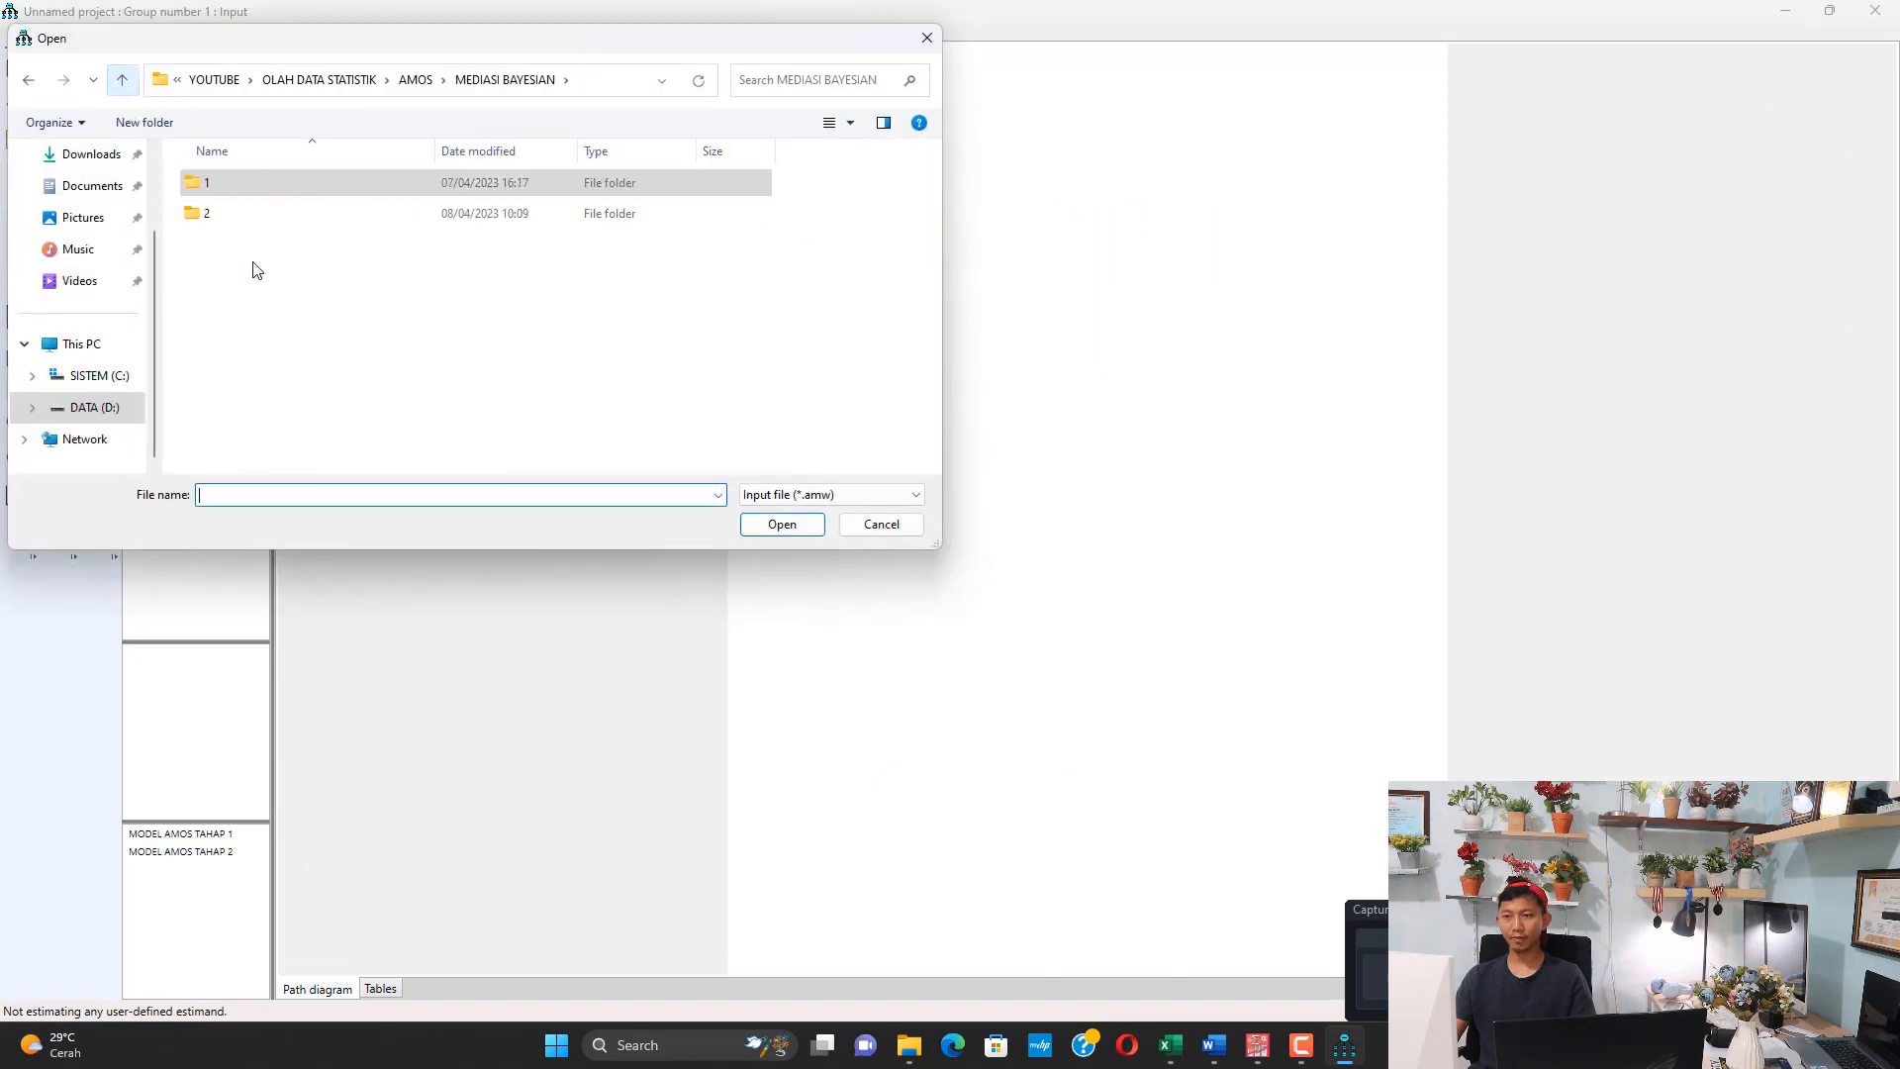
double_click(241, 213)
double_click(243, 183)
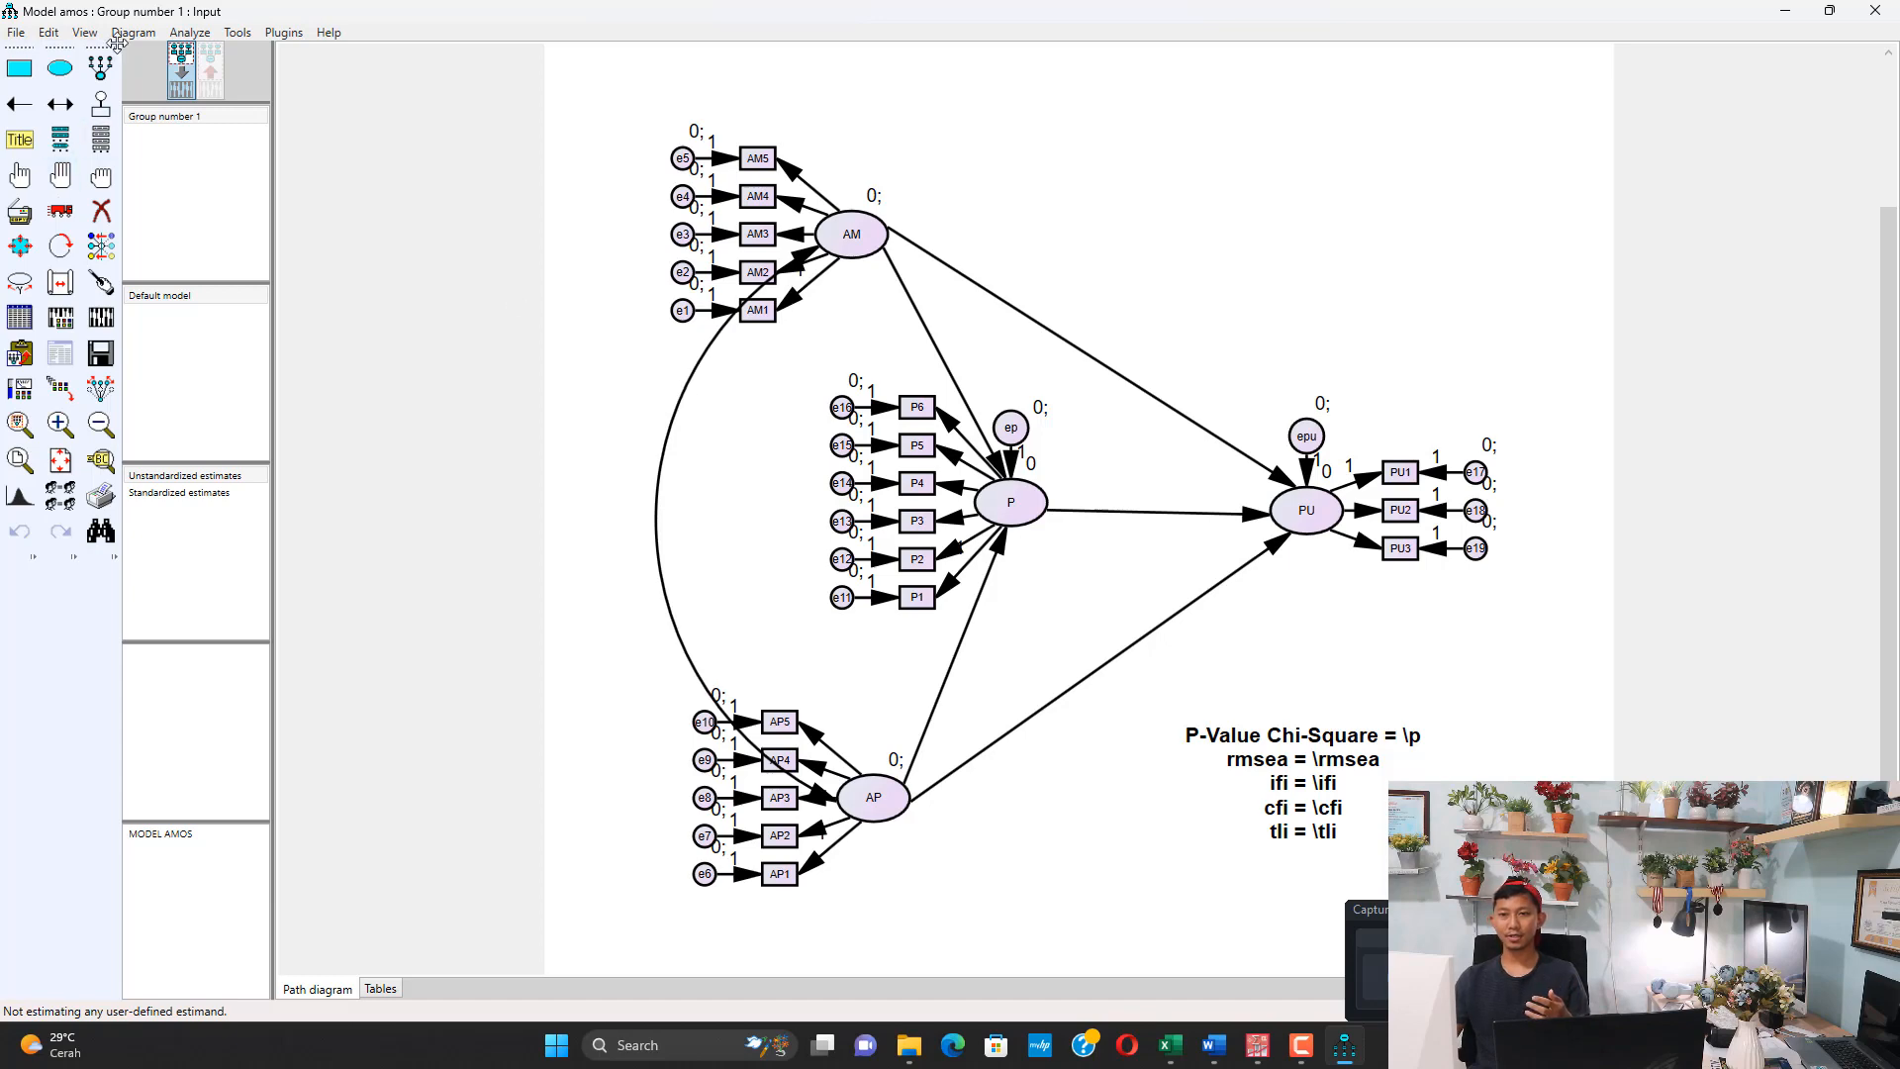
Review the estimation and output settings in the model's Analysis Properties, then close them
click(85, 34)
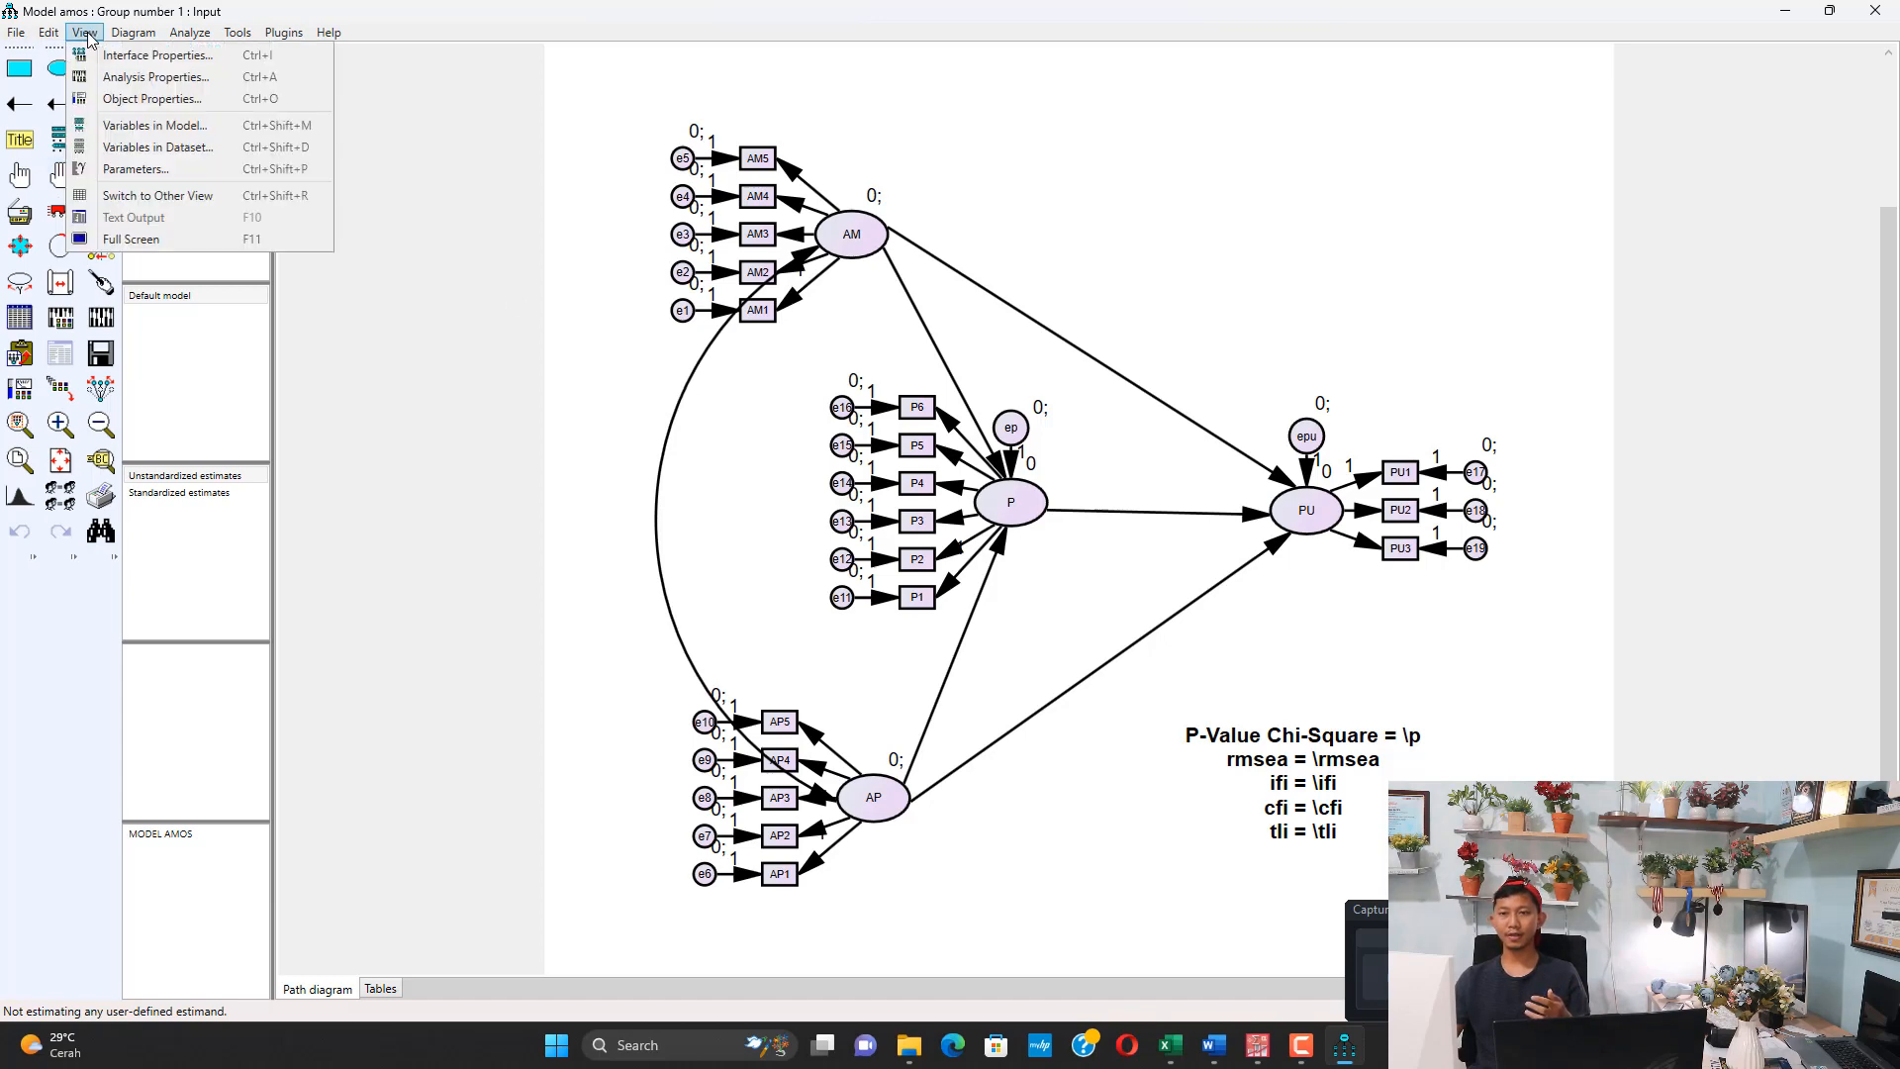
click(136, 79)
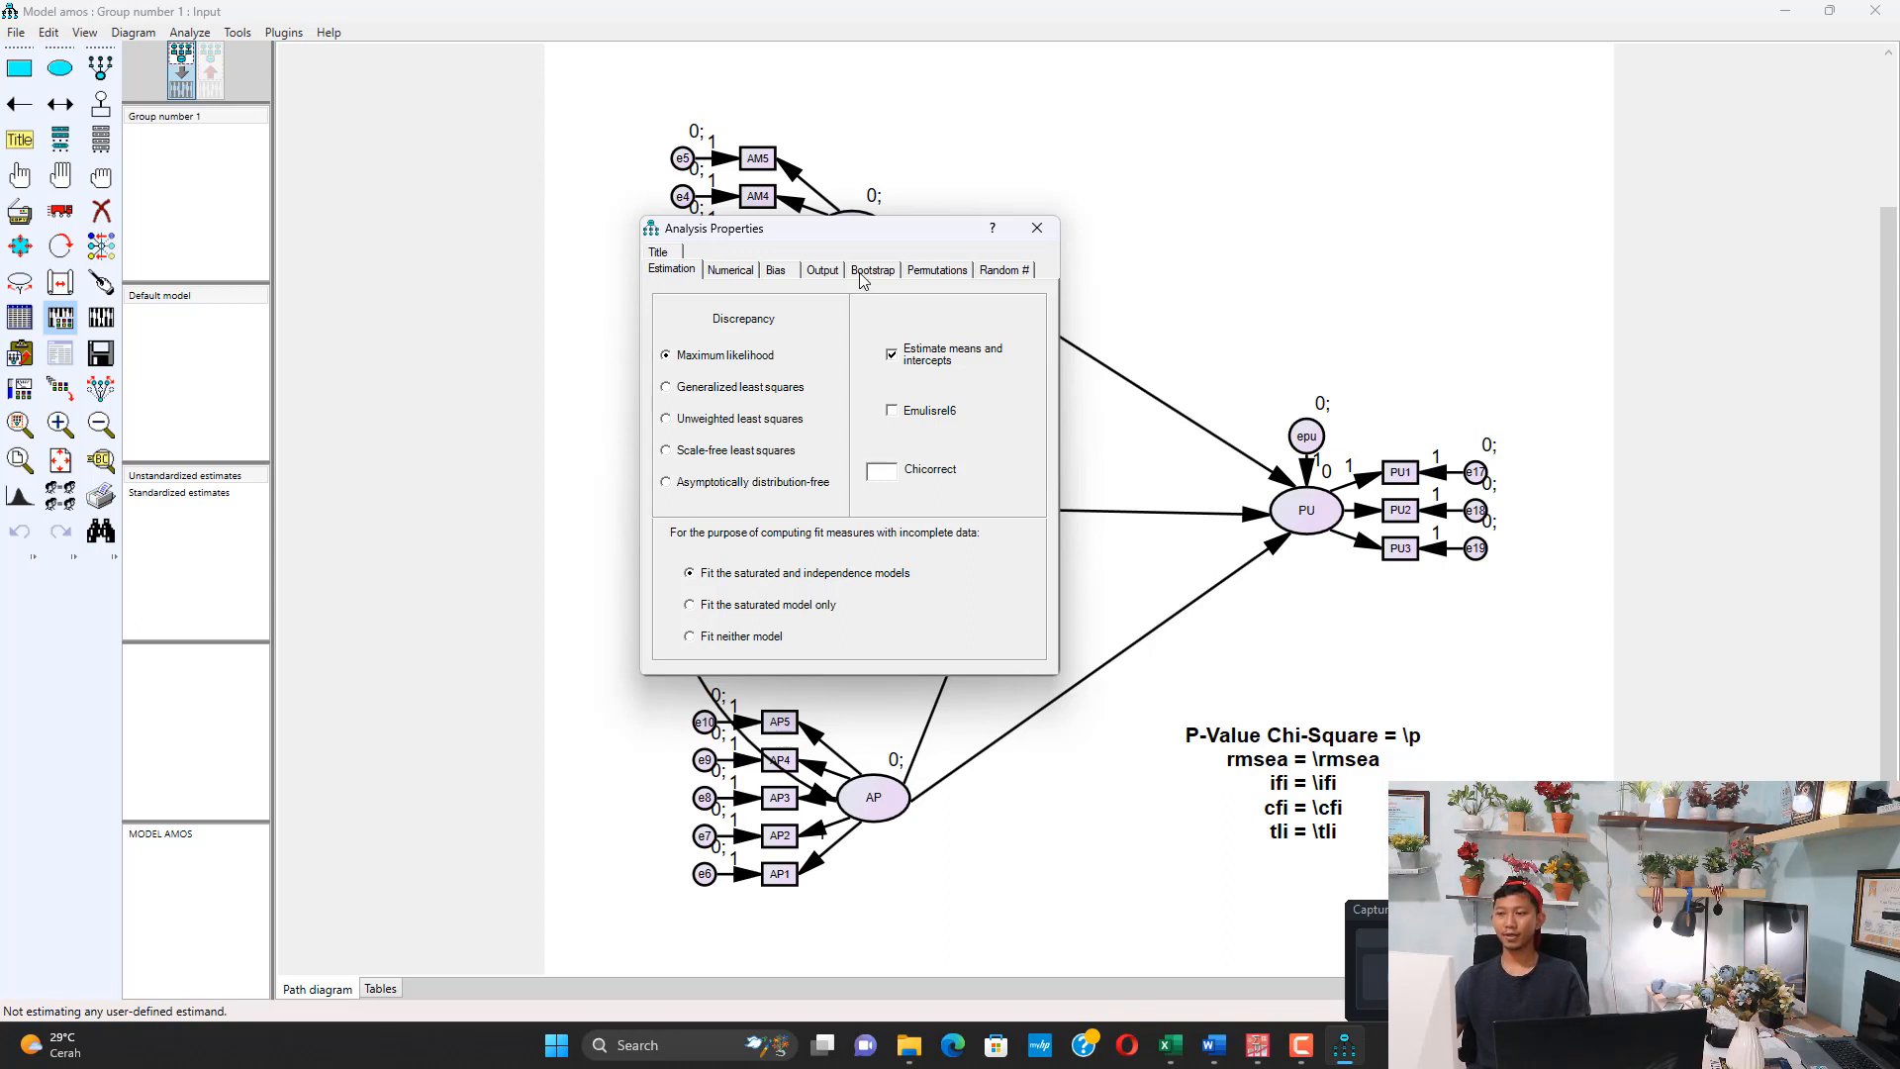
click(822, 270)
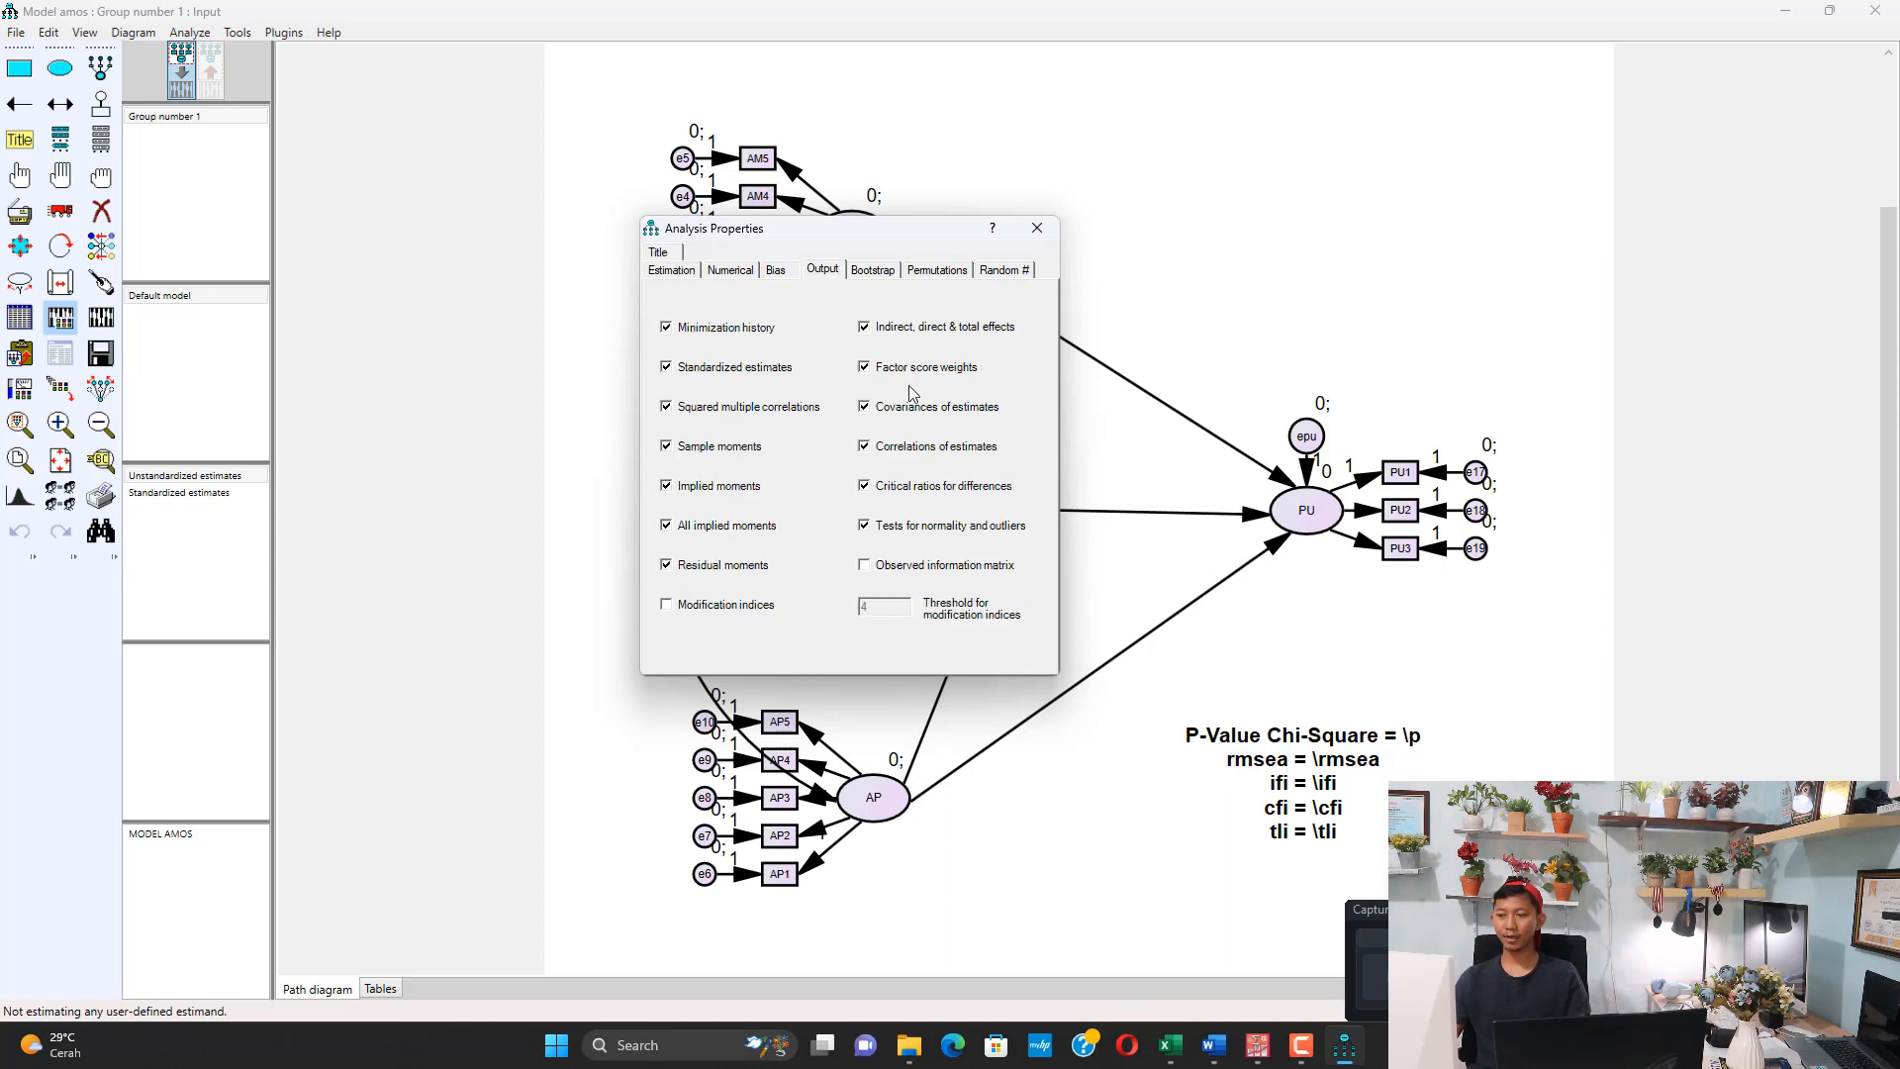
click(1036, 229)
Calculate the estimates for the MODEL AMOS path diagram and display the output values on the diagram
click(189, 33)
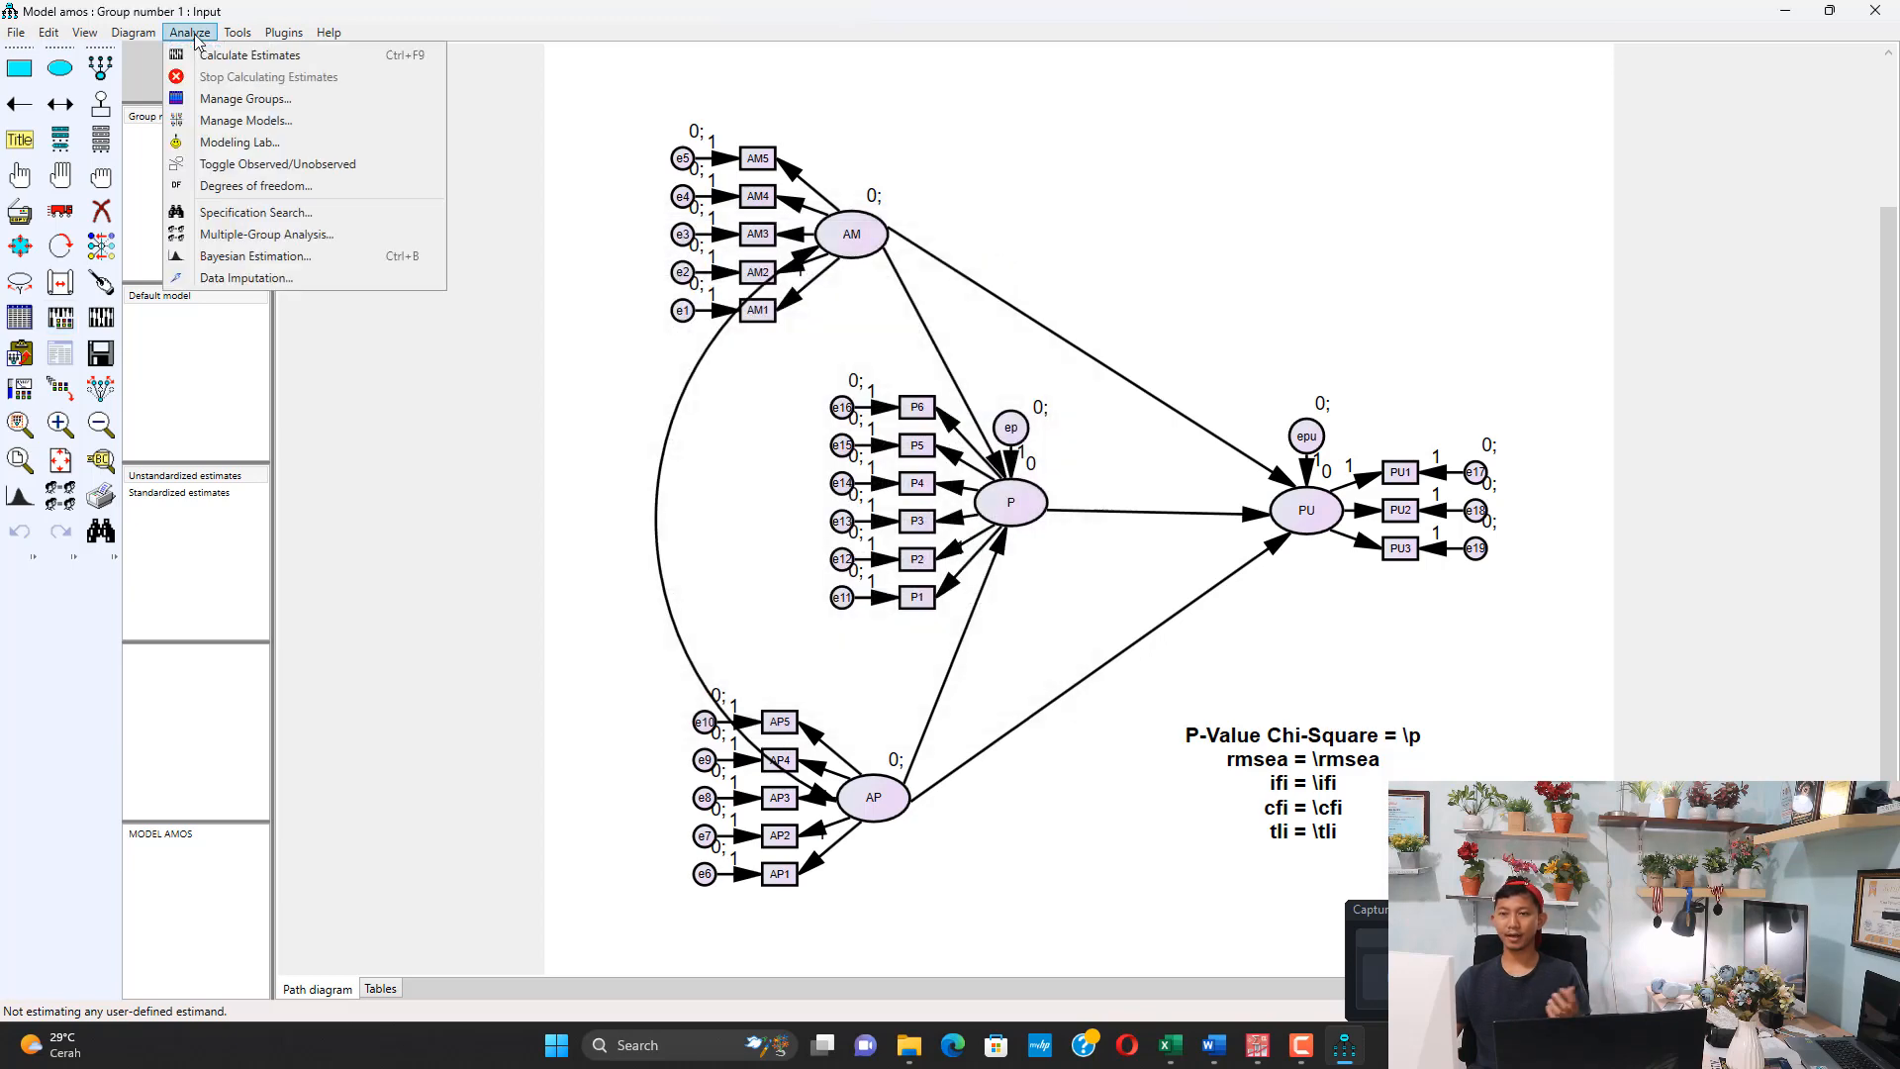
click(249, 55)
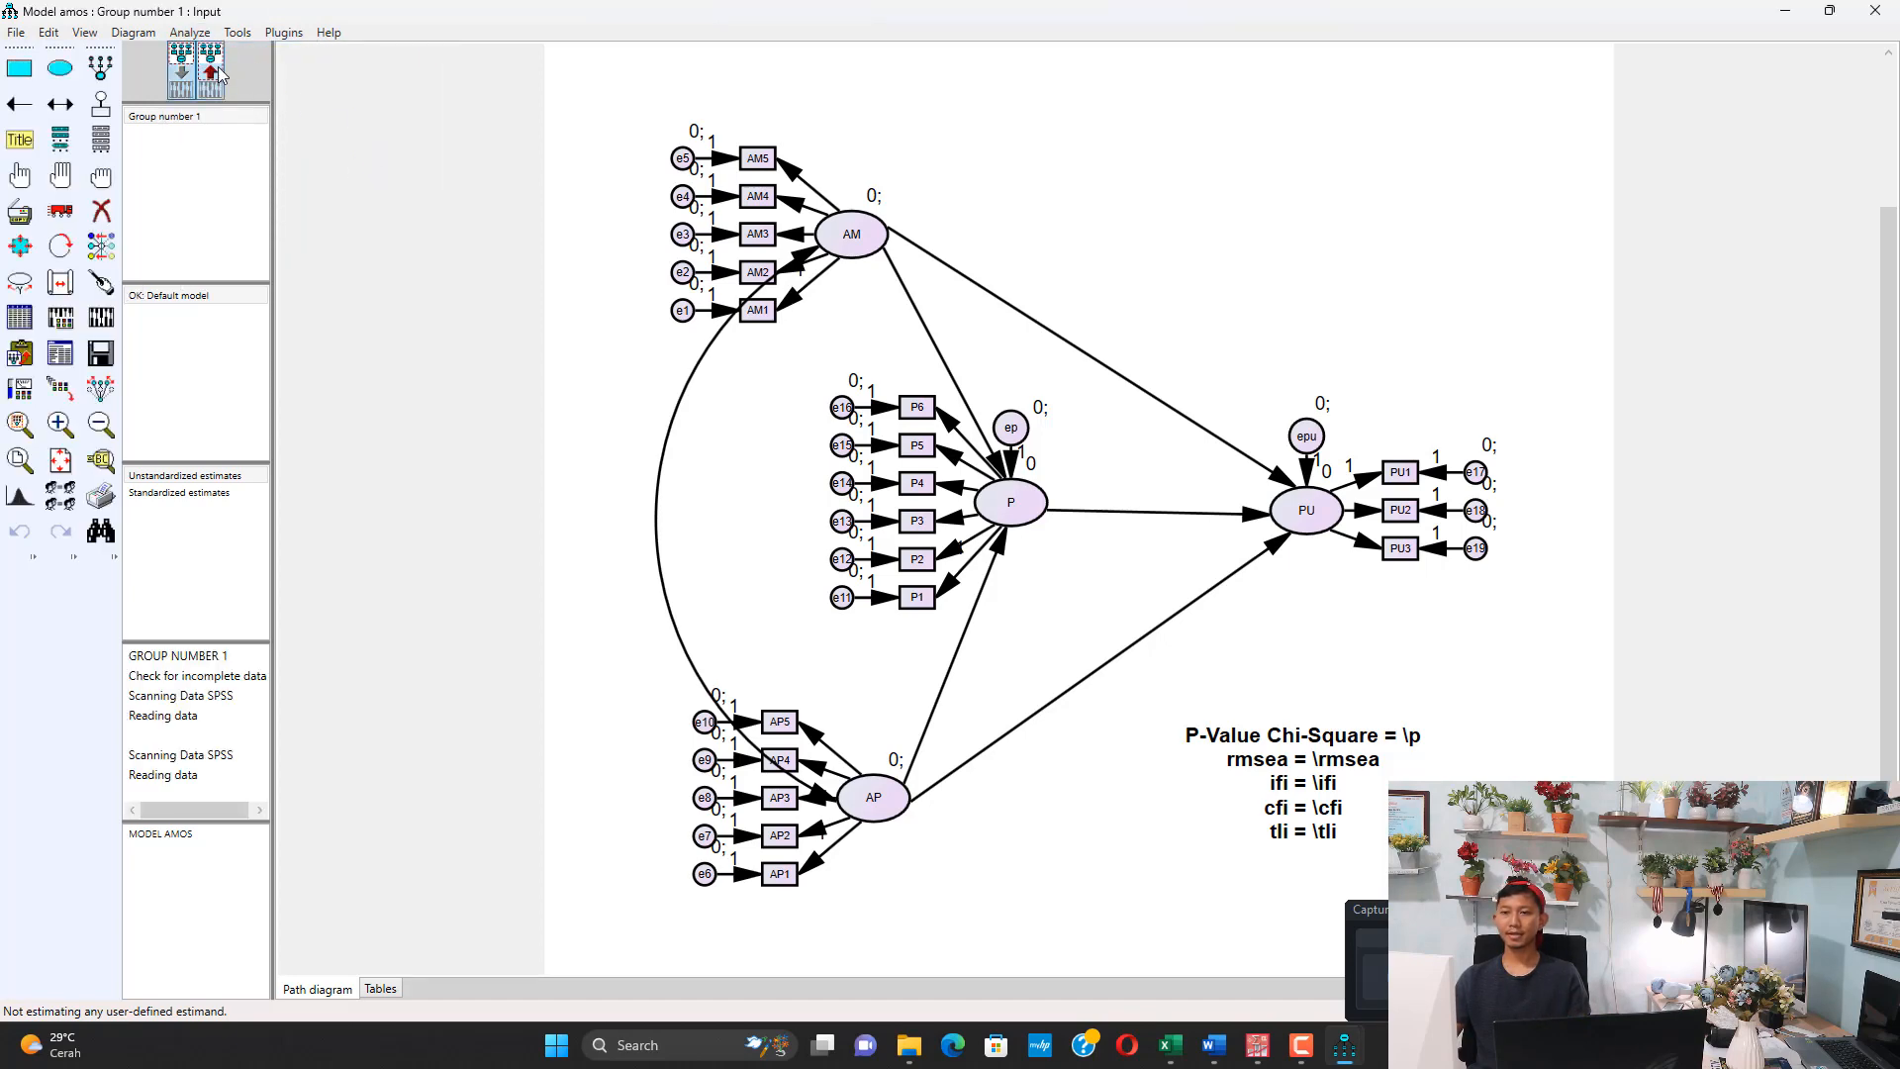
click(210, 71)
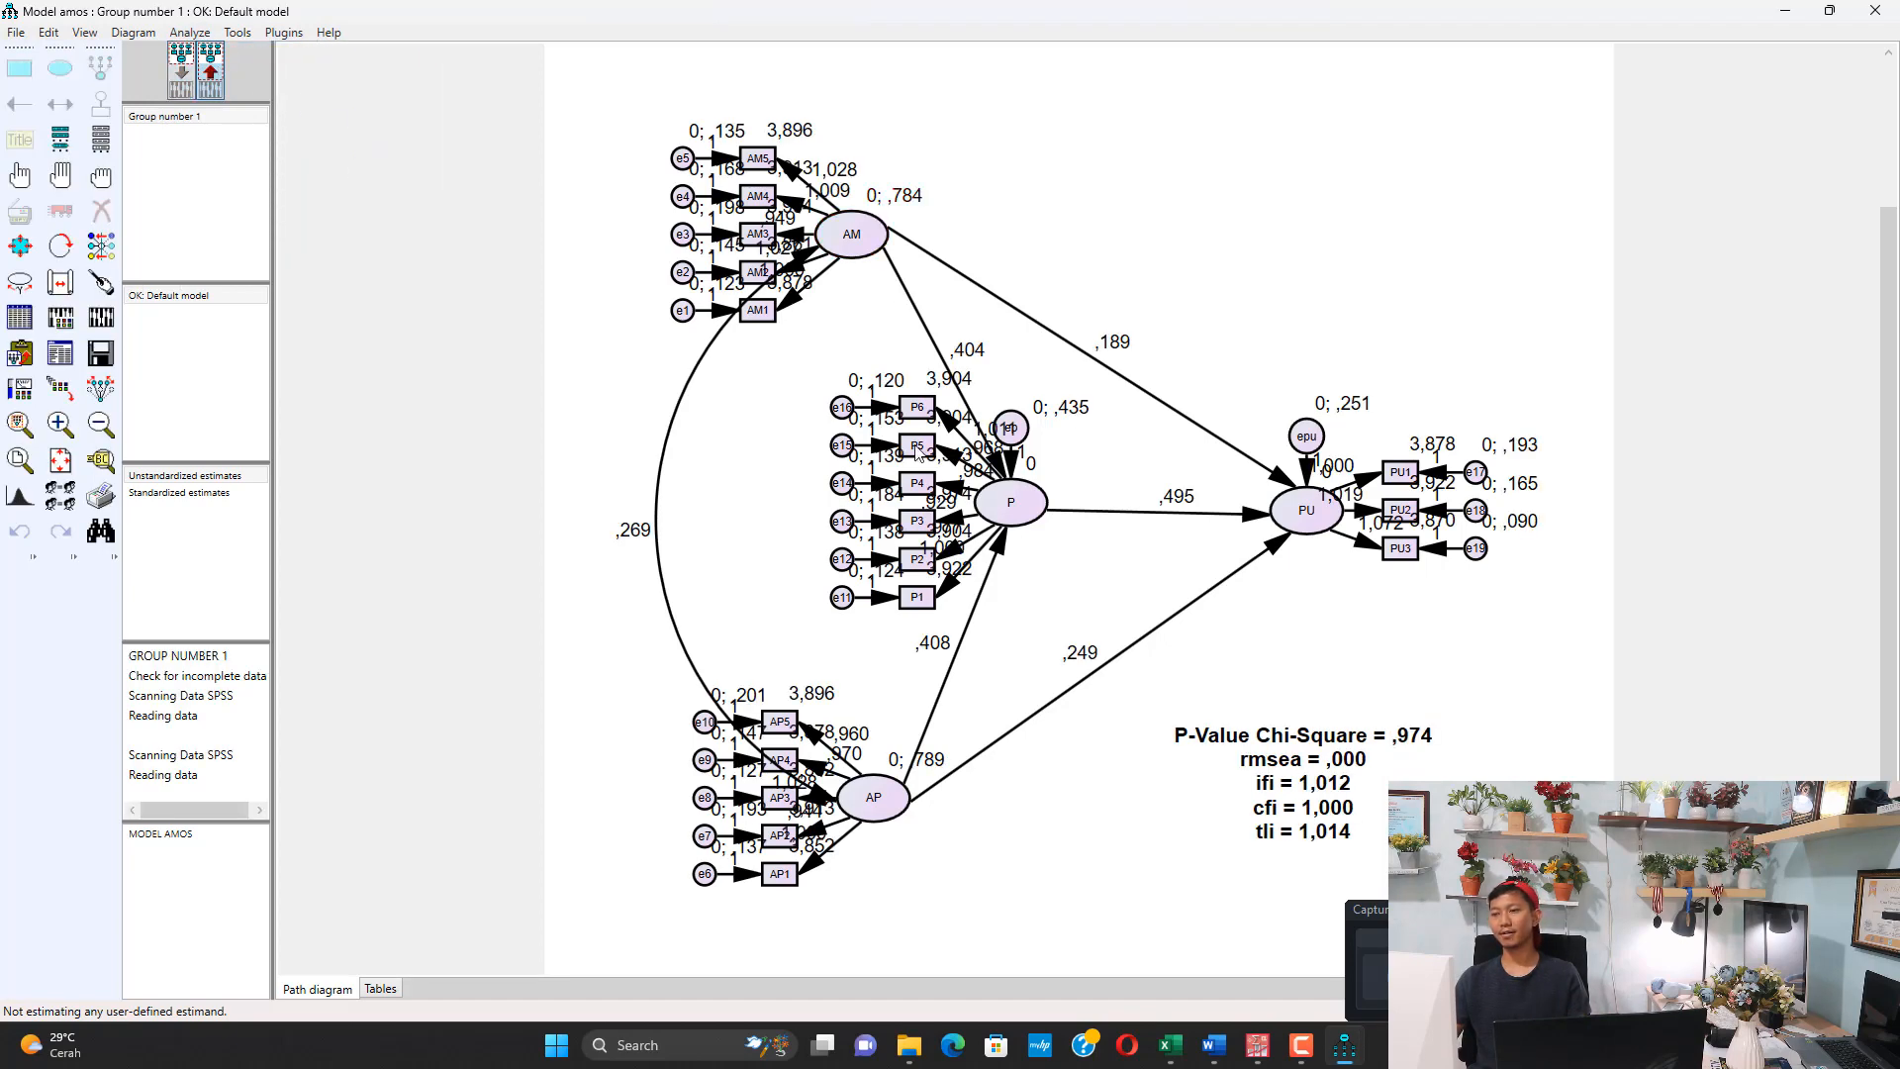
Open the Lampiran Hasil AMOS document from folder 2 in Word, enable editing and look through it to the Assessment of normality table
click(1217, 1056)
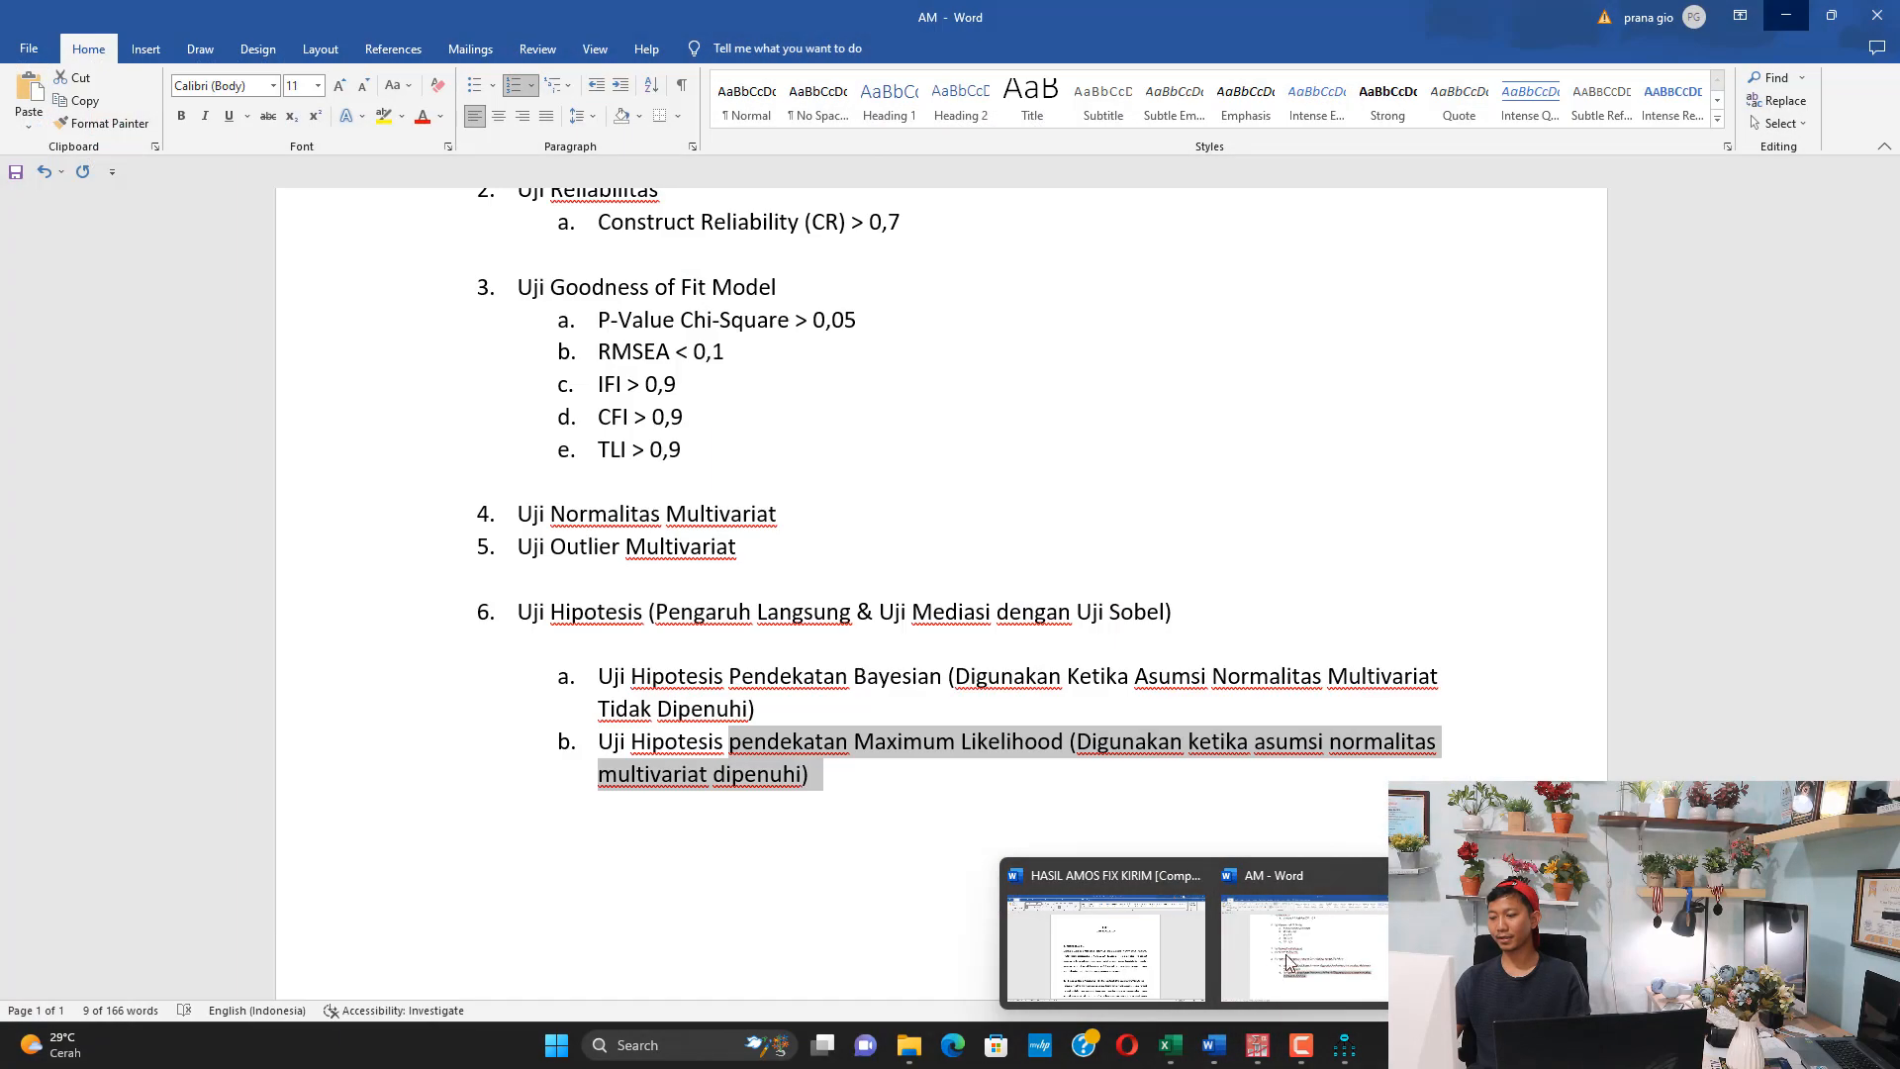
click(1289, 963)
click(908, 1046)
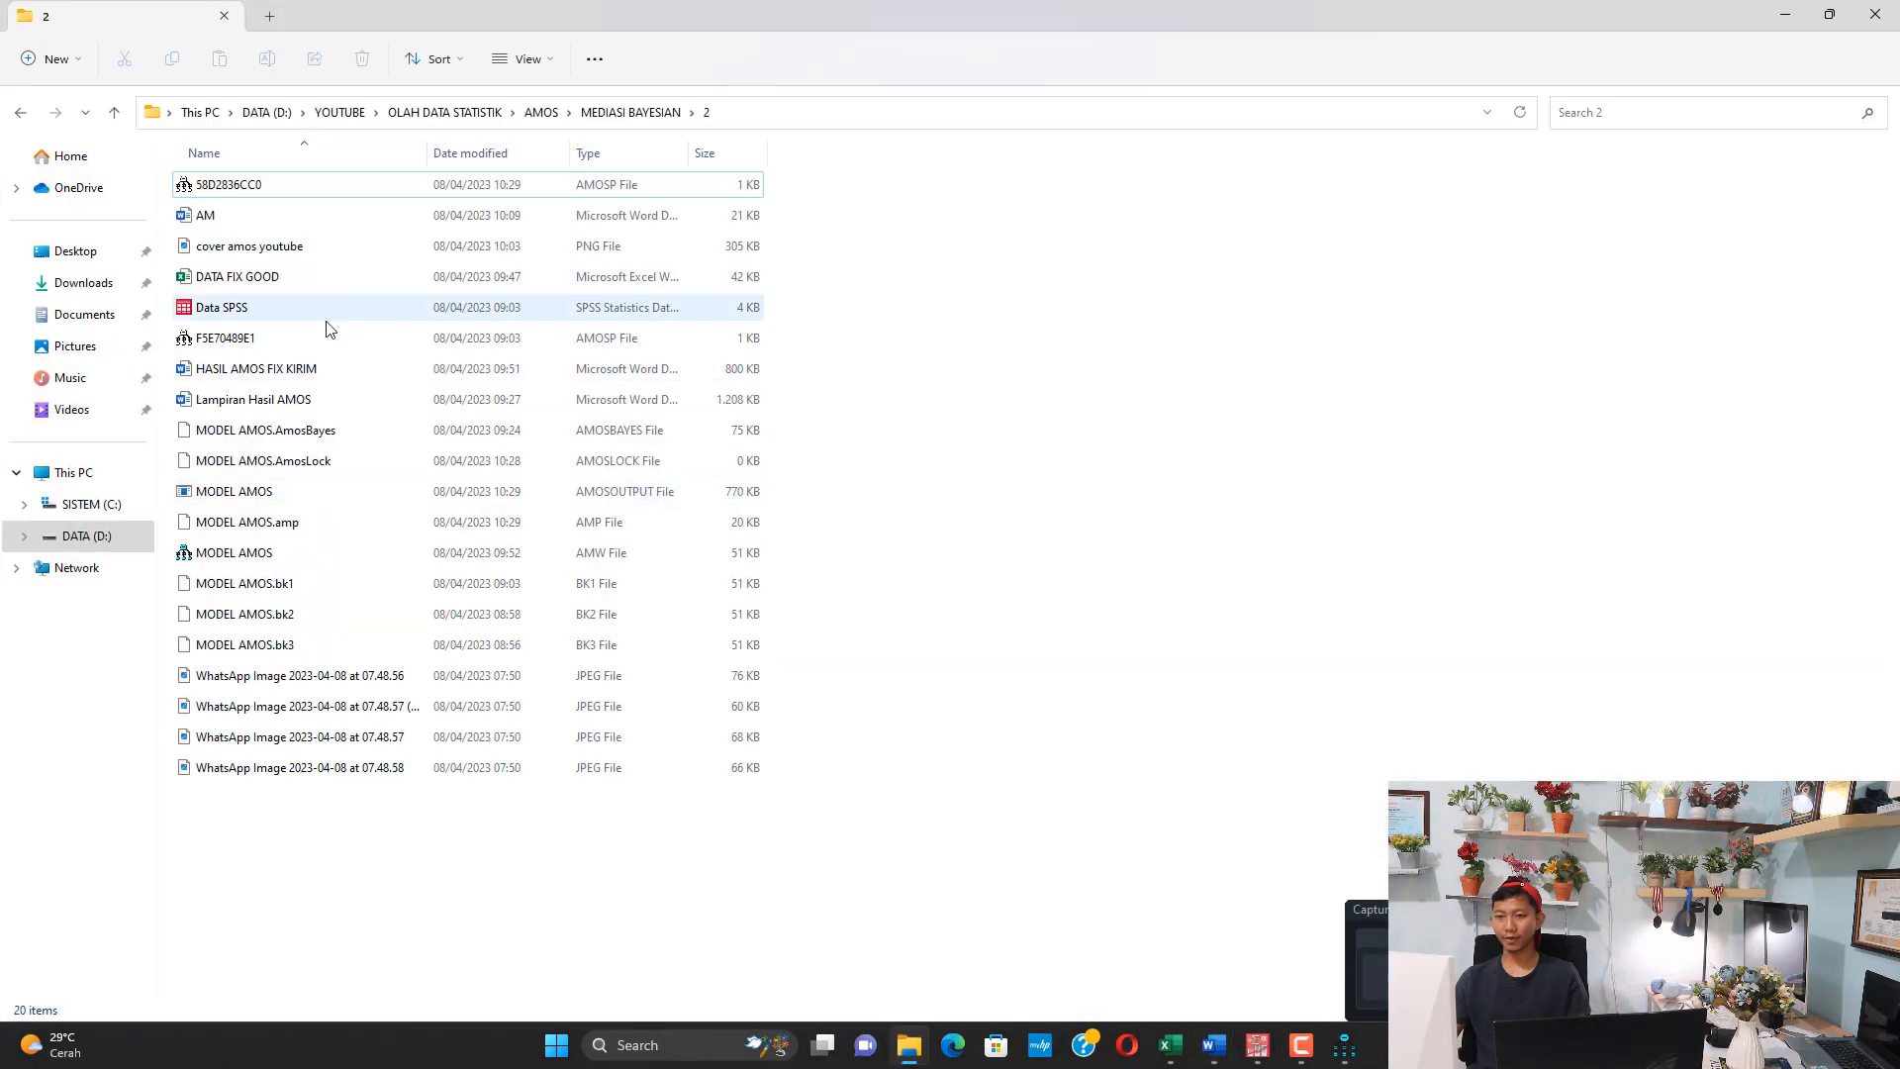
double_click(292, 396)
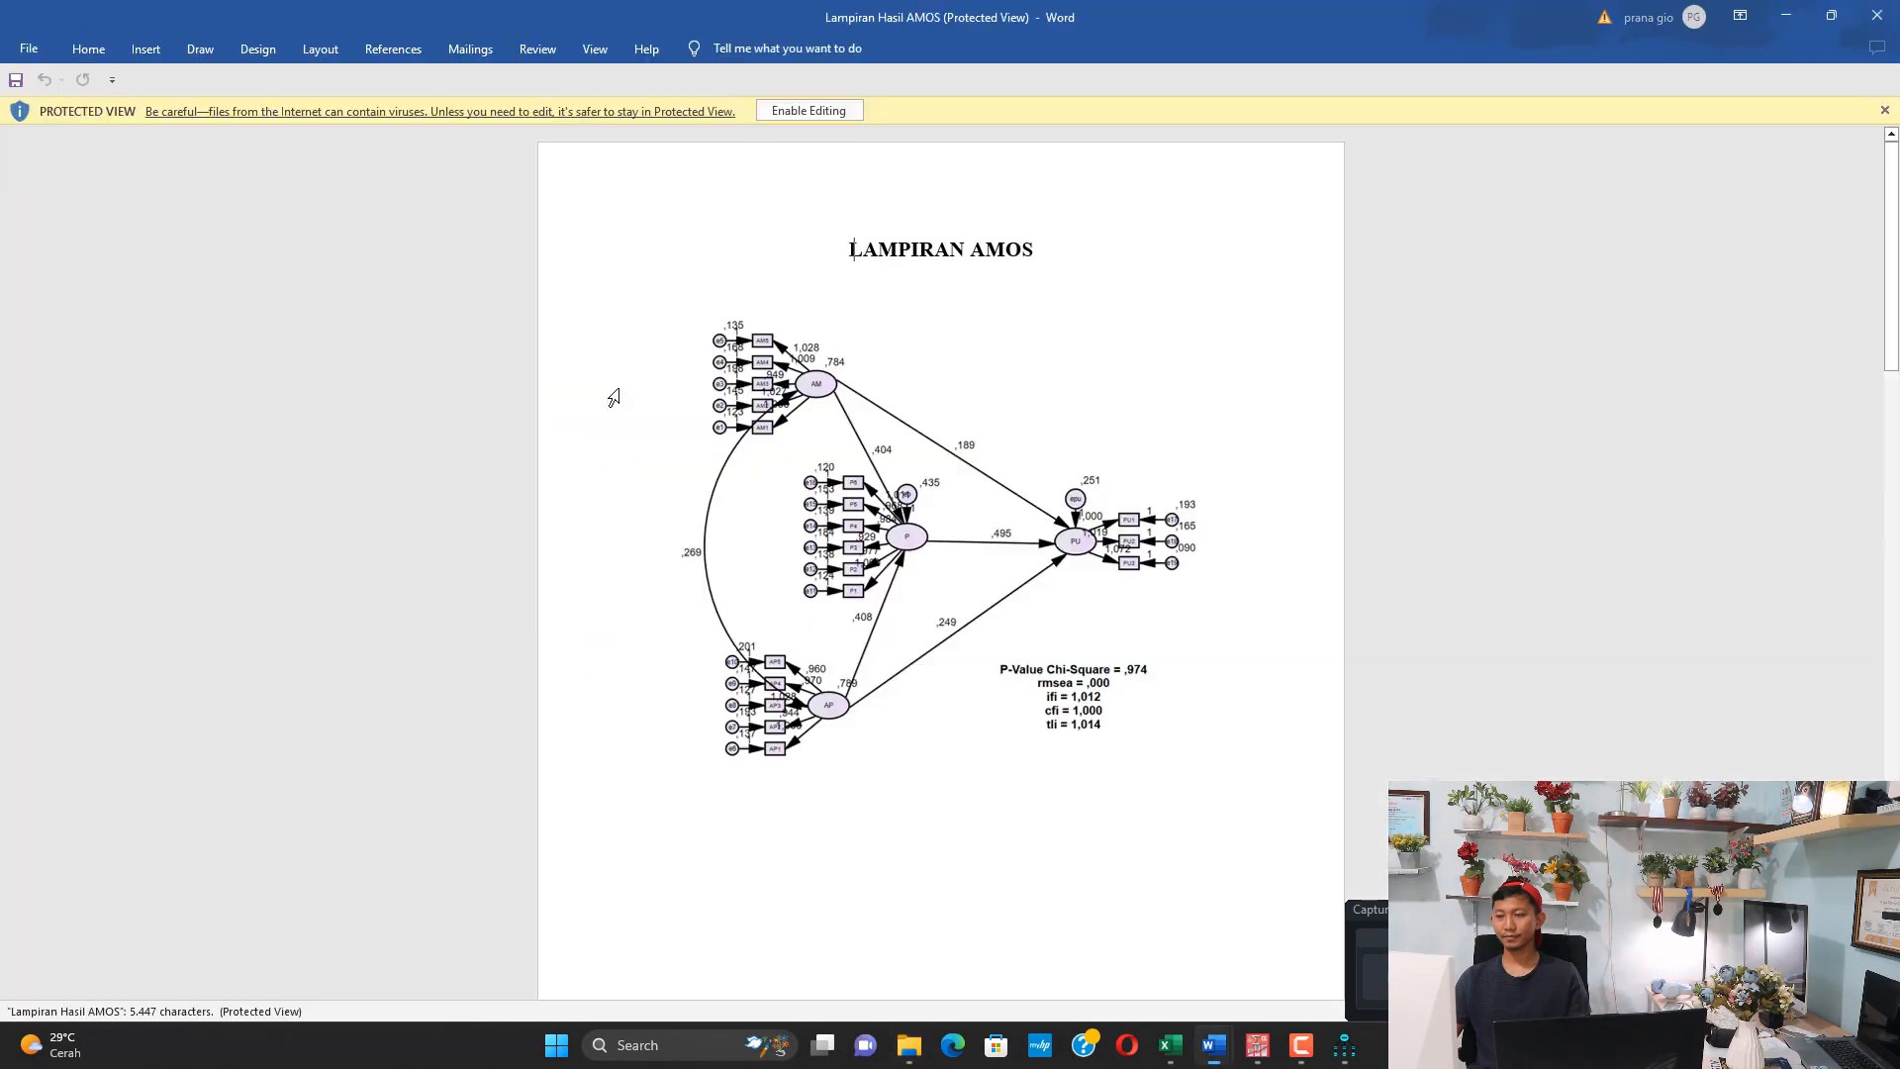
click(821, 111)
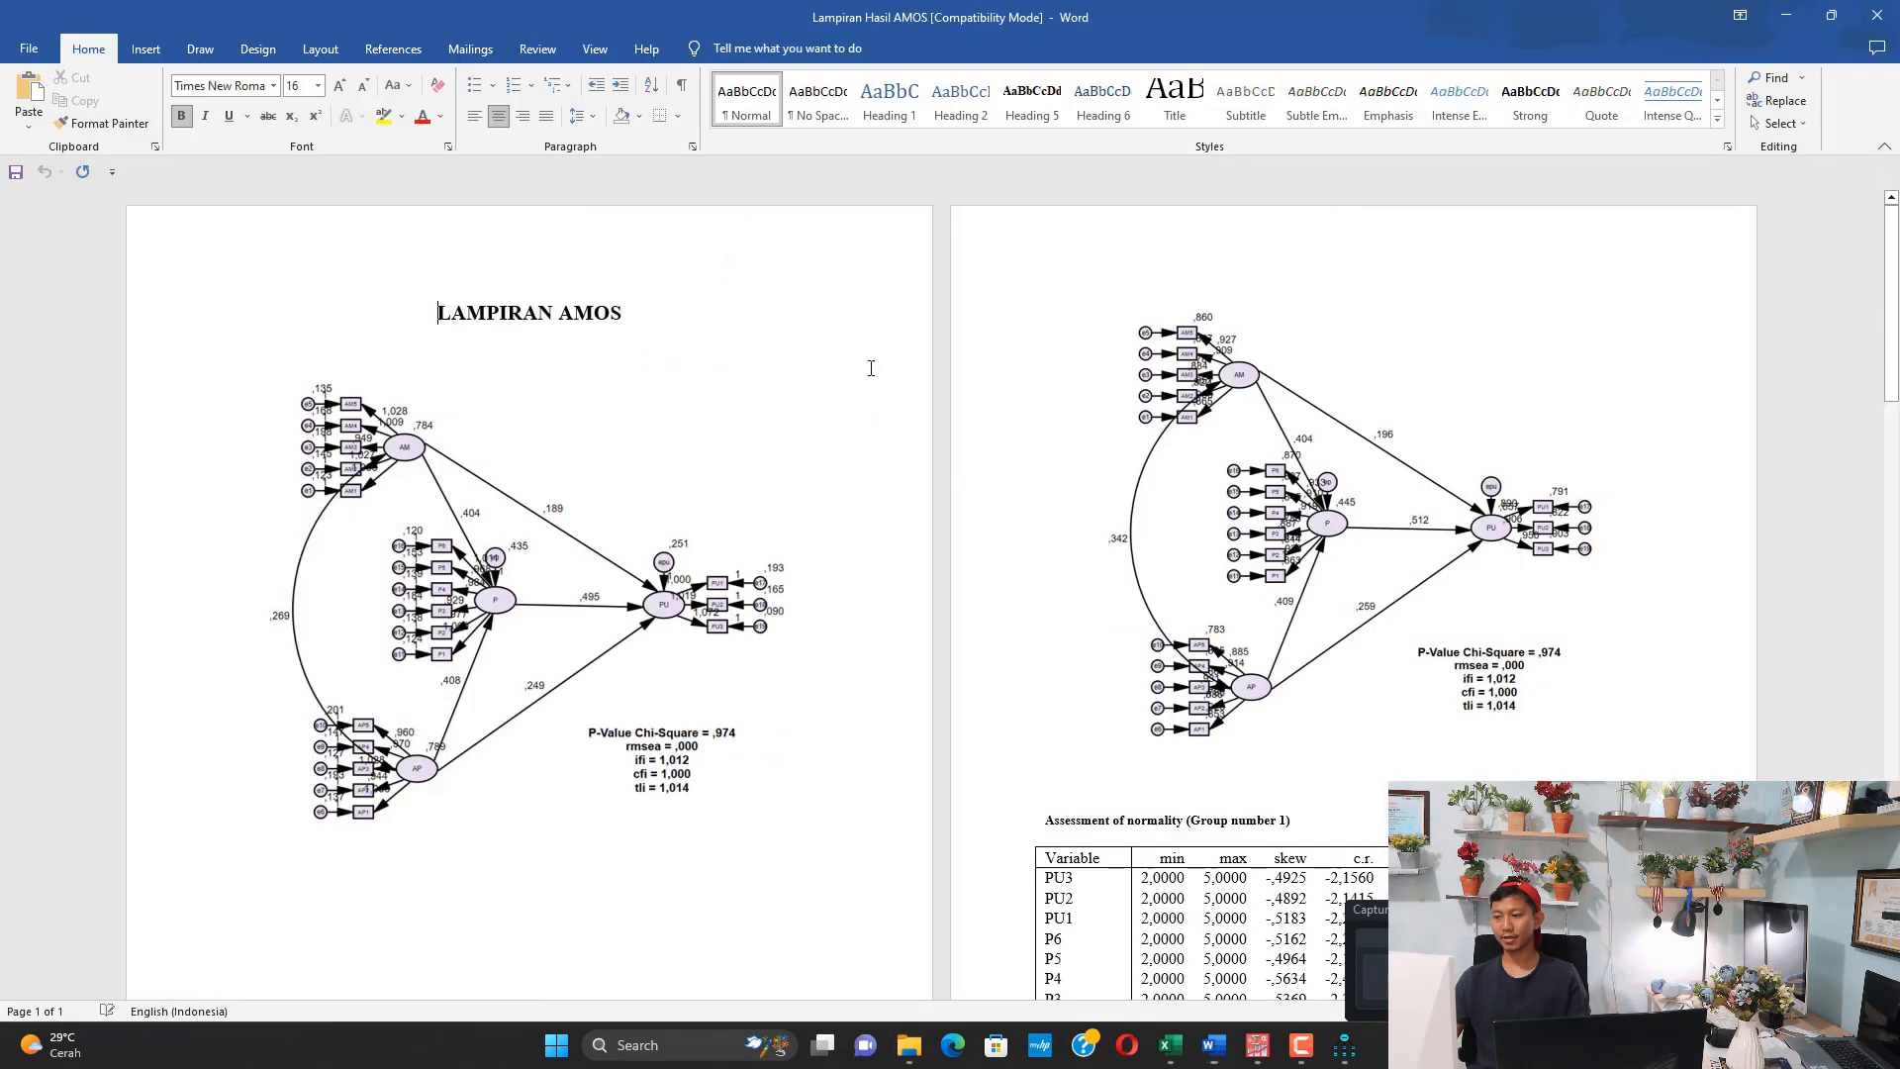
scroll(833, 382, up, 3)
scroll(830, 384, down, 10)
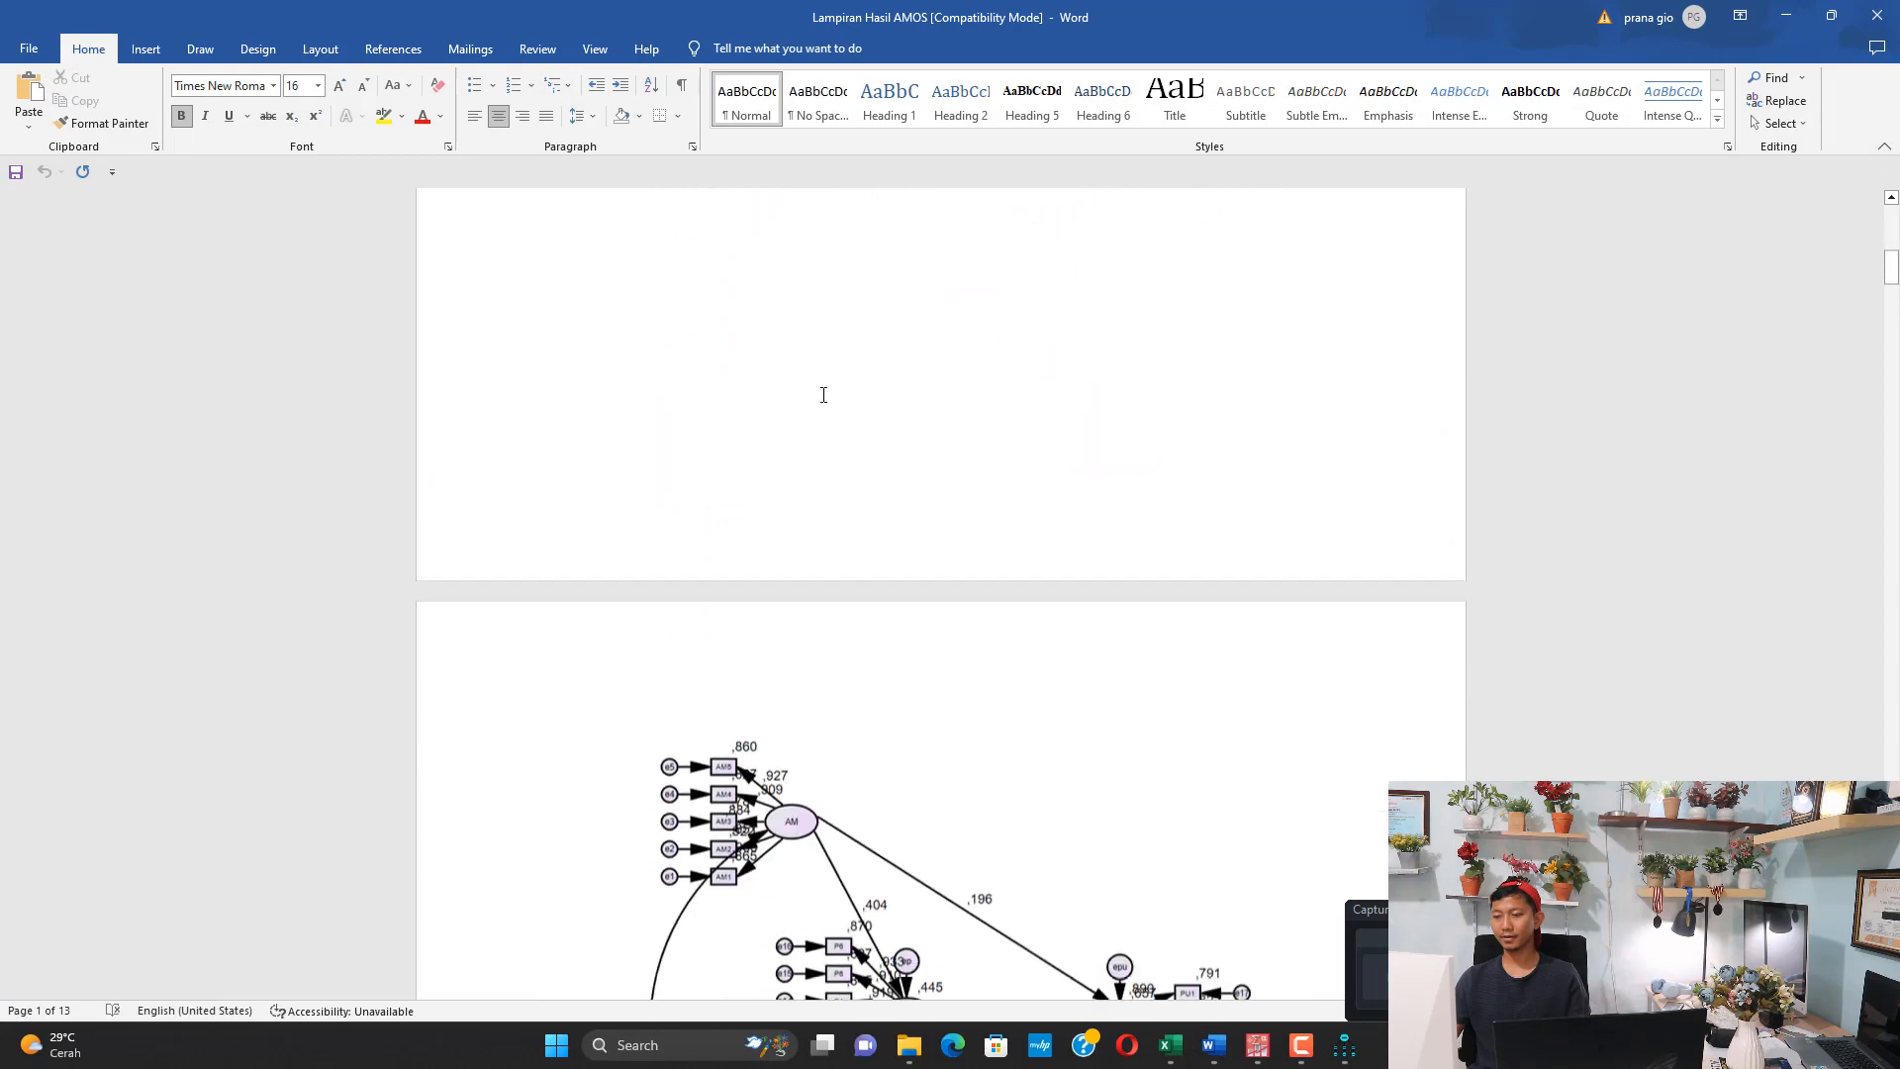
scroll(821, 391, down, 10)
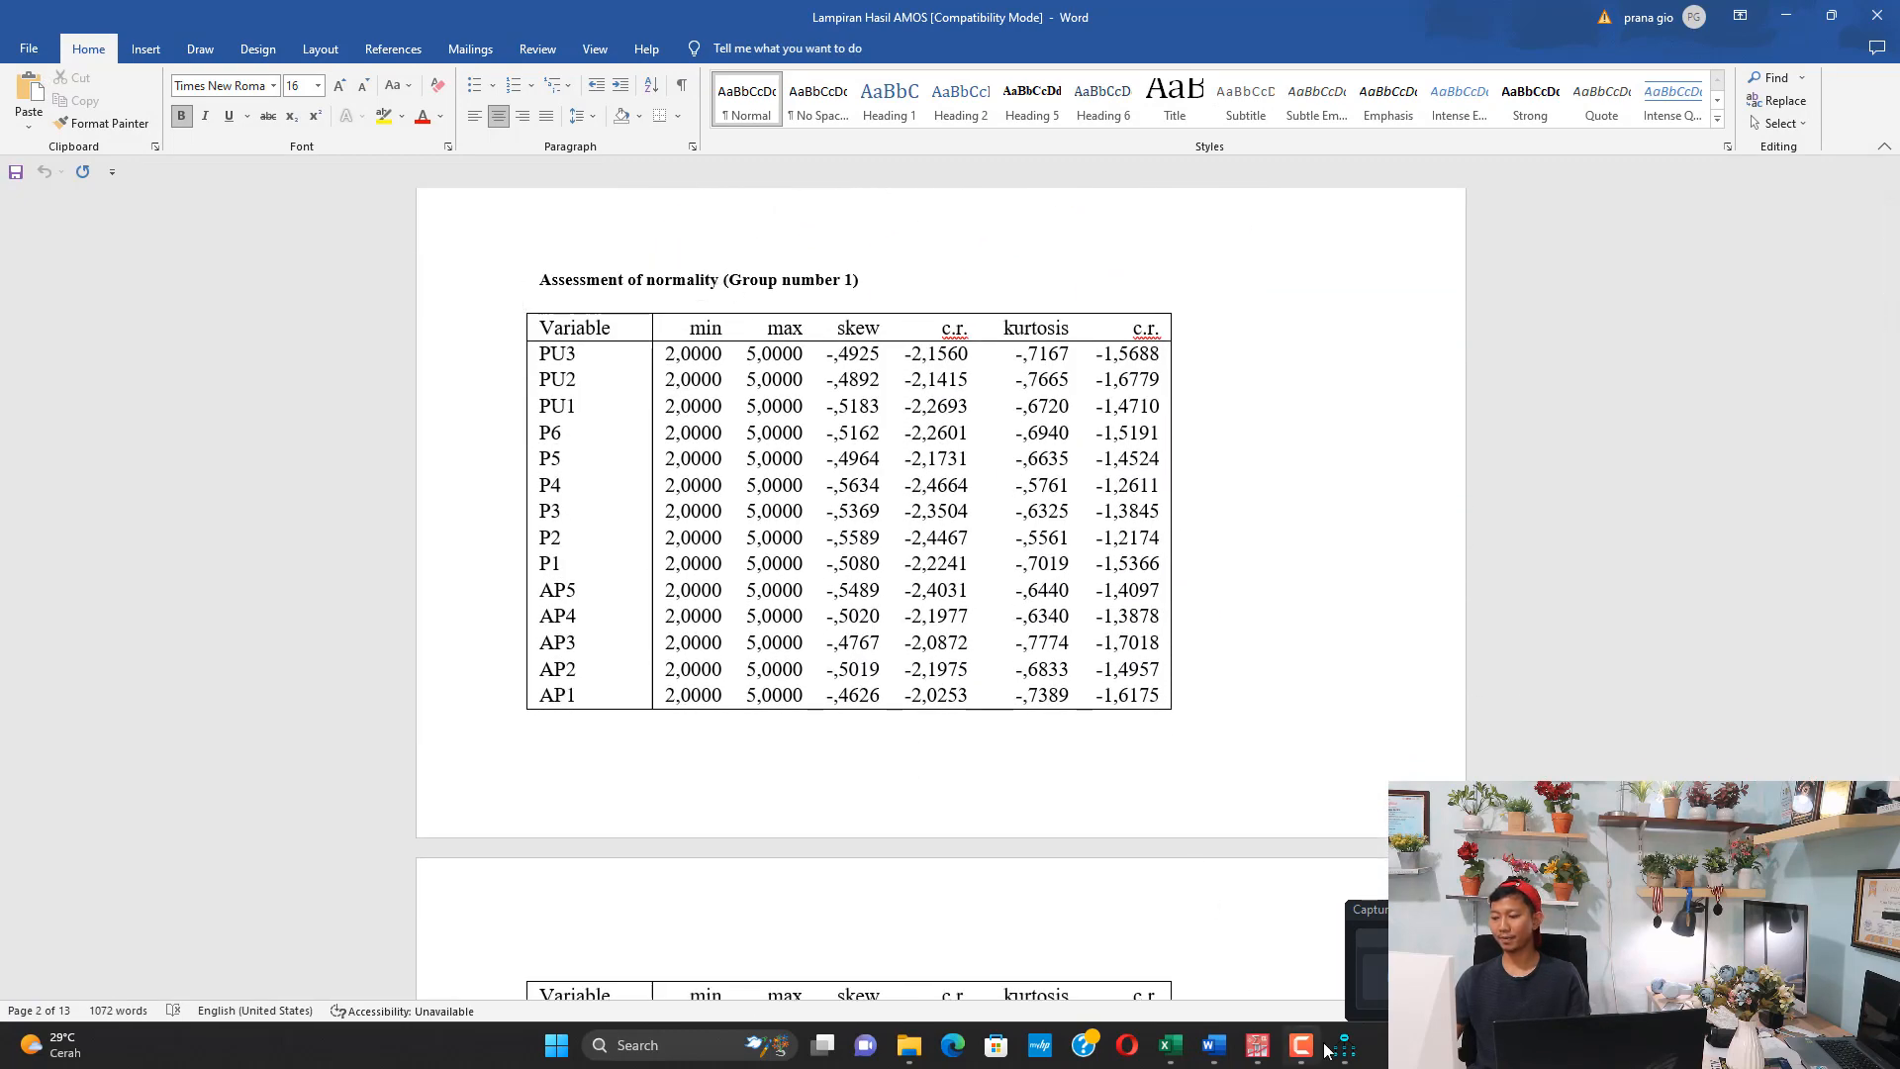
Switch to Amos, open the model's text output in a maximized window and view the Notes for Model
click(1328, 1051)
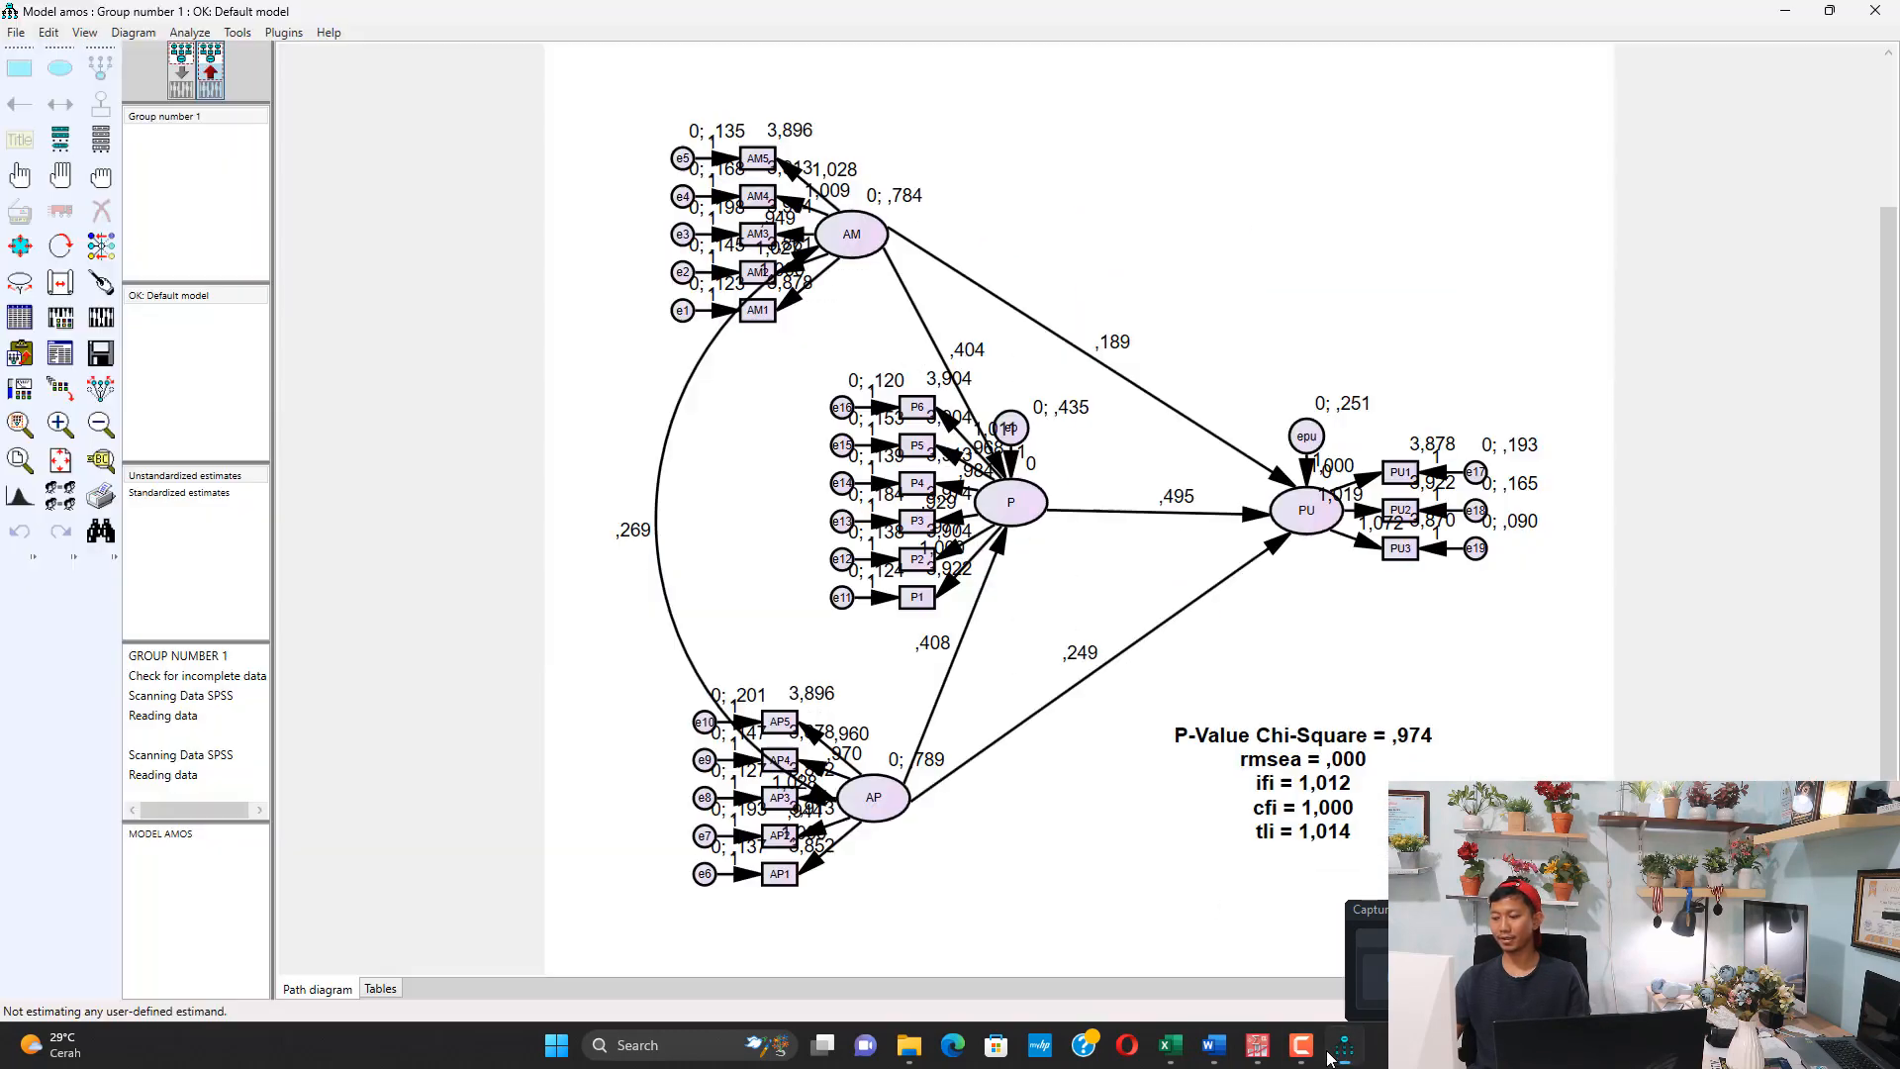
click(90, 35)
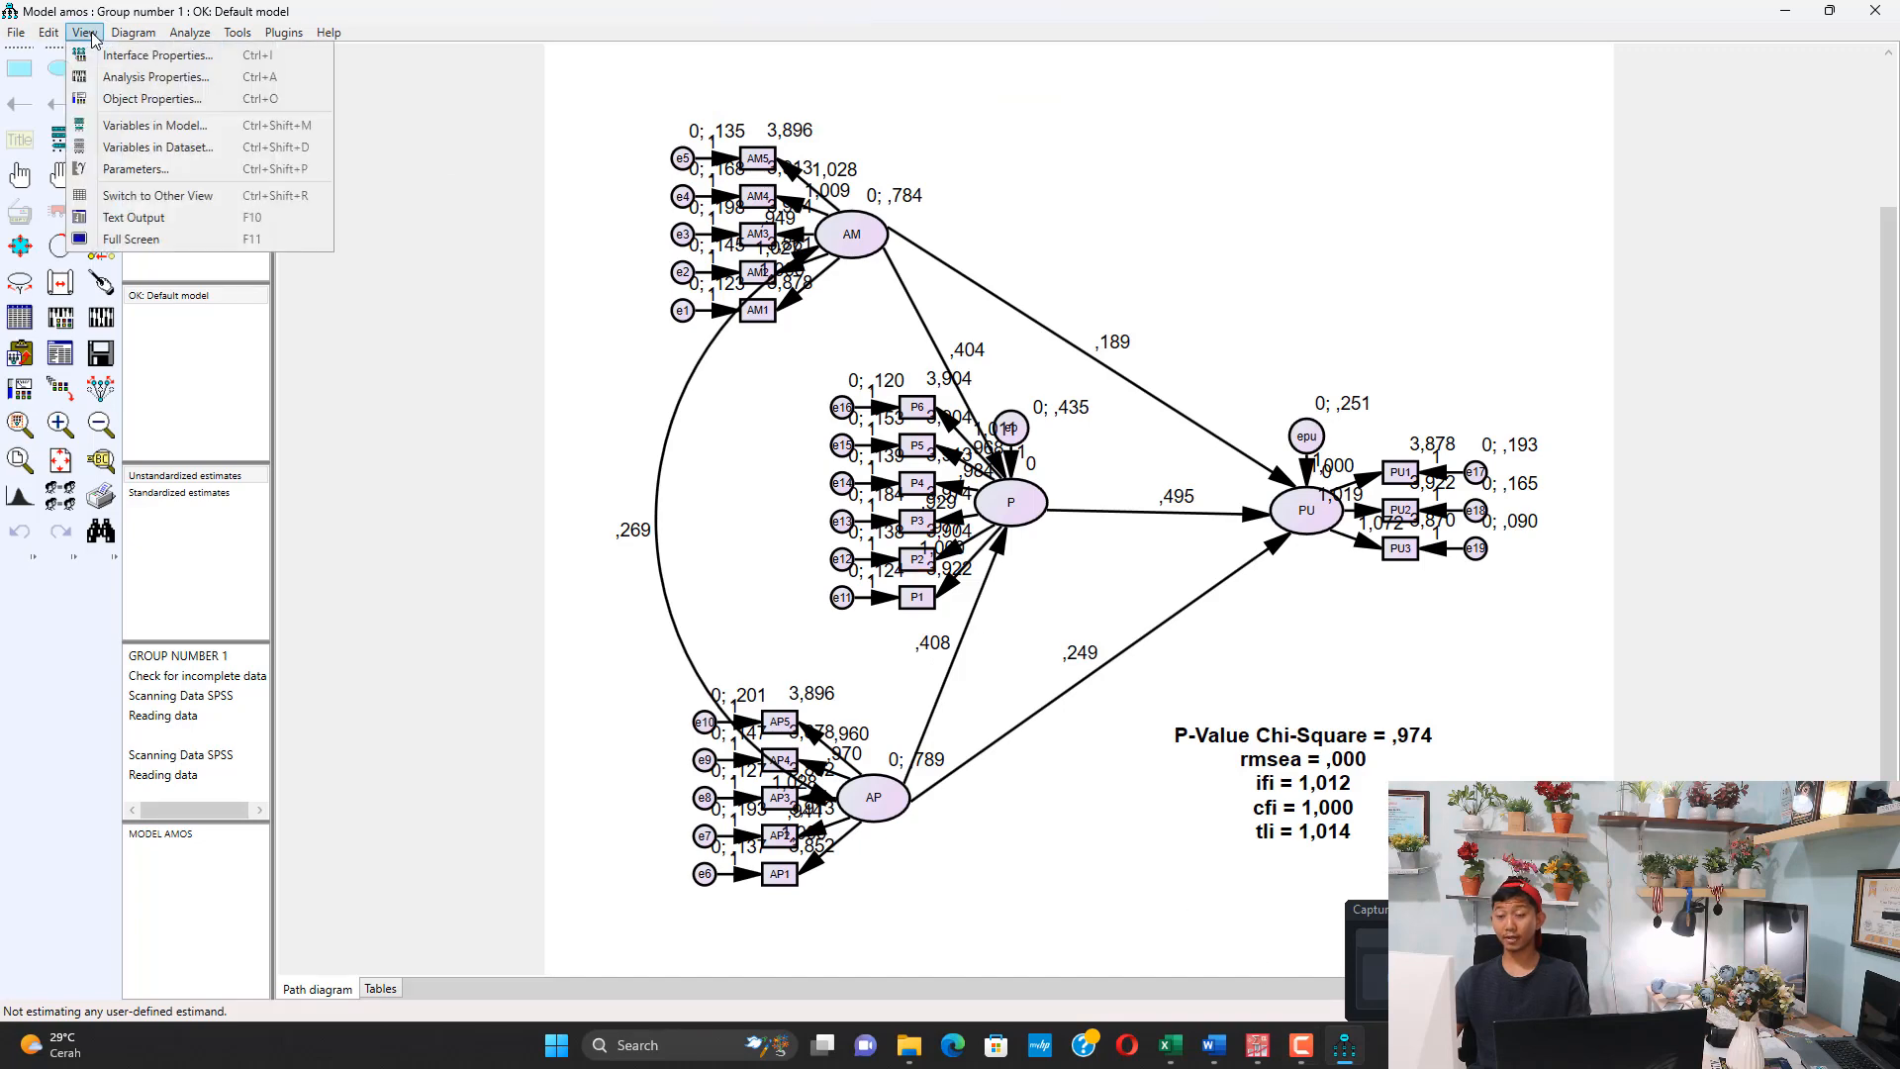
click(141, 218)
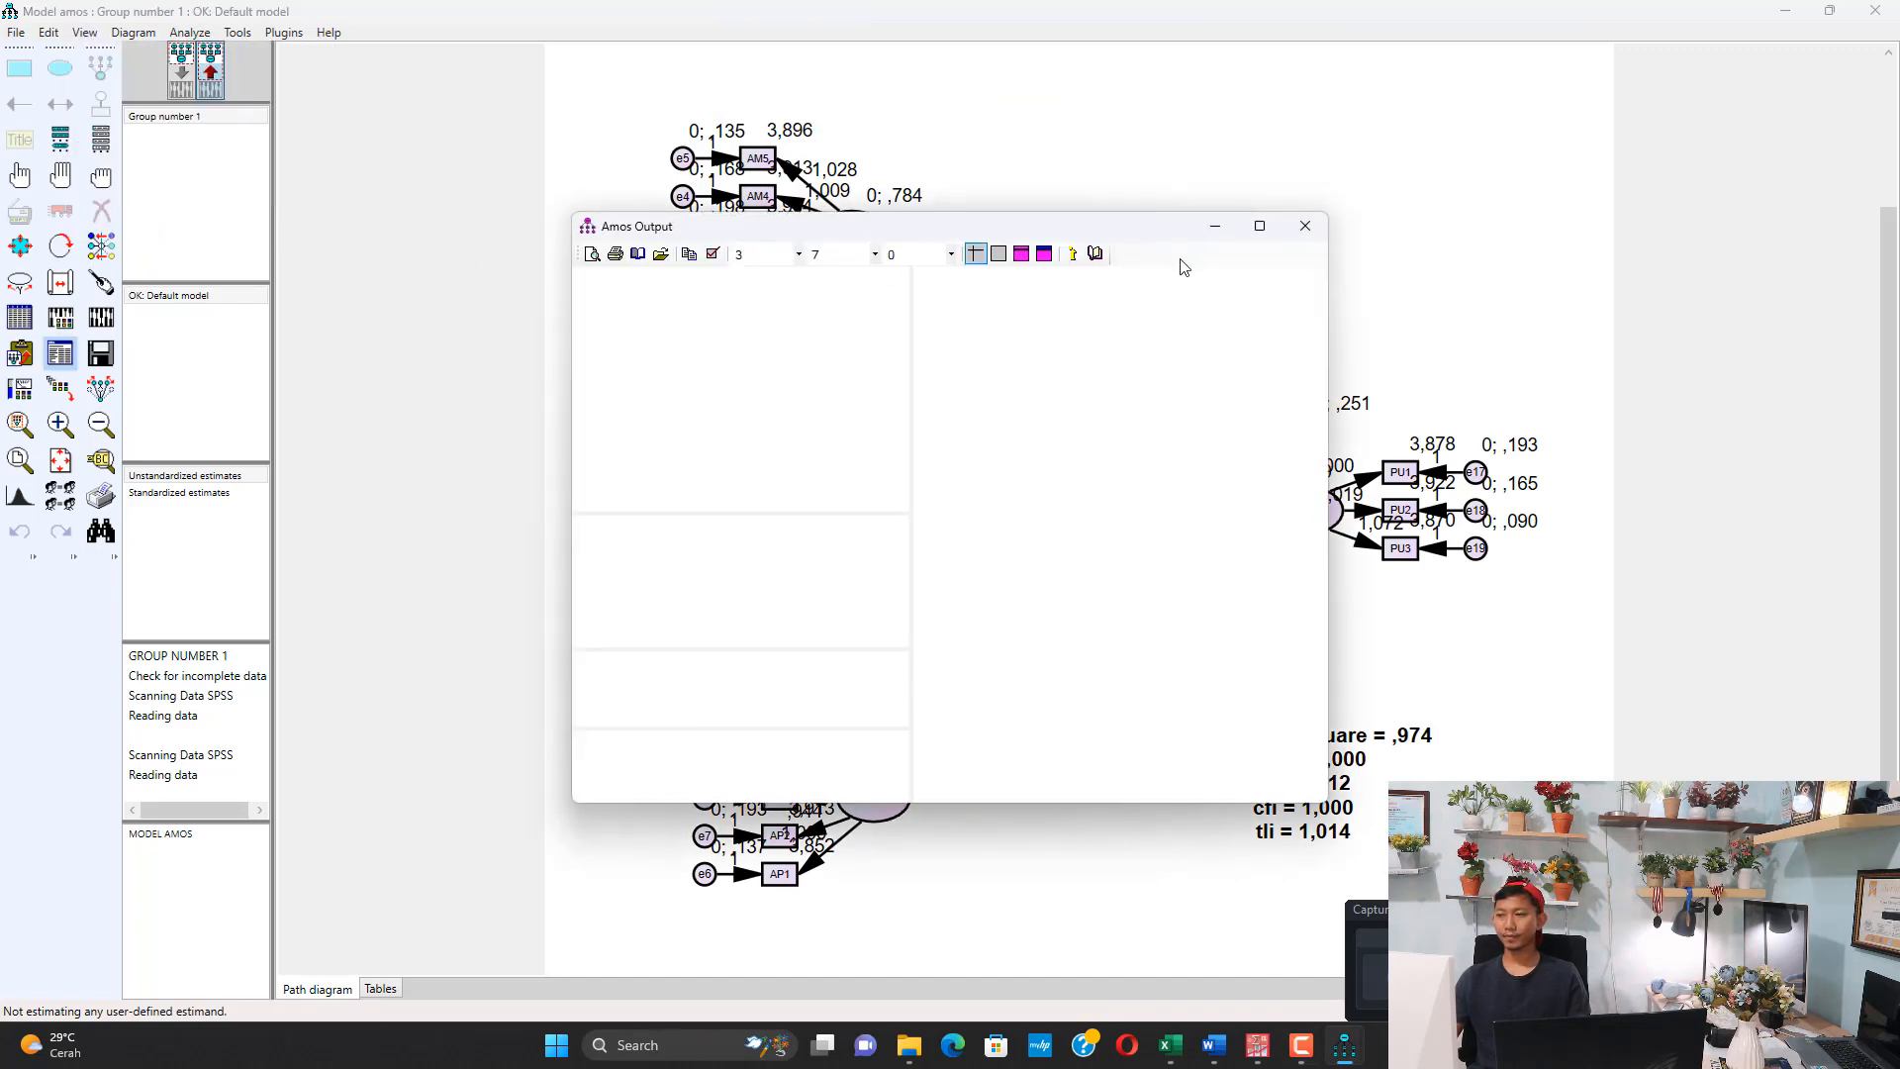
click(1260, 226)
click(68, 182)
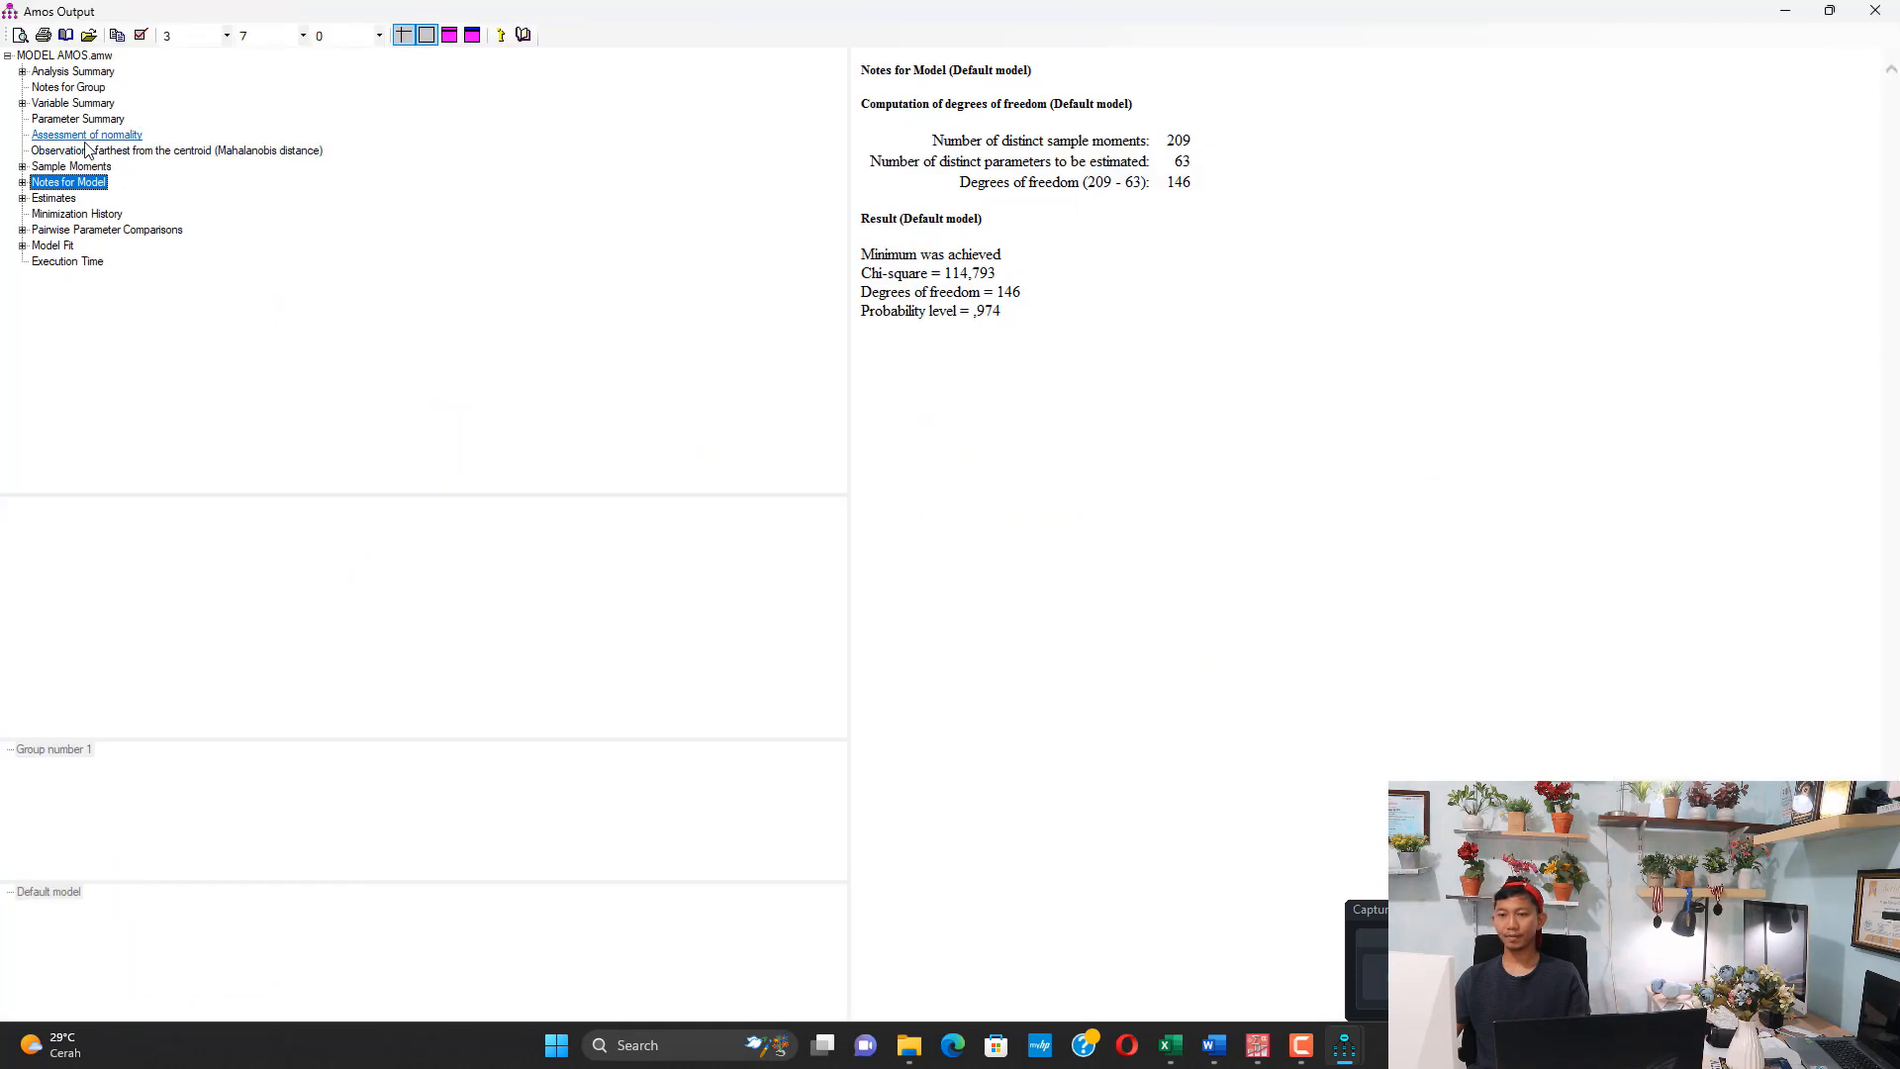
View the Assessment of normality, the Mahalanobis distance observations and the Estimates in the Amos output
click(88, 135)
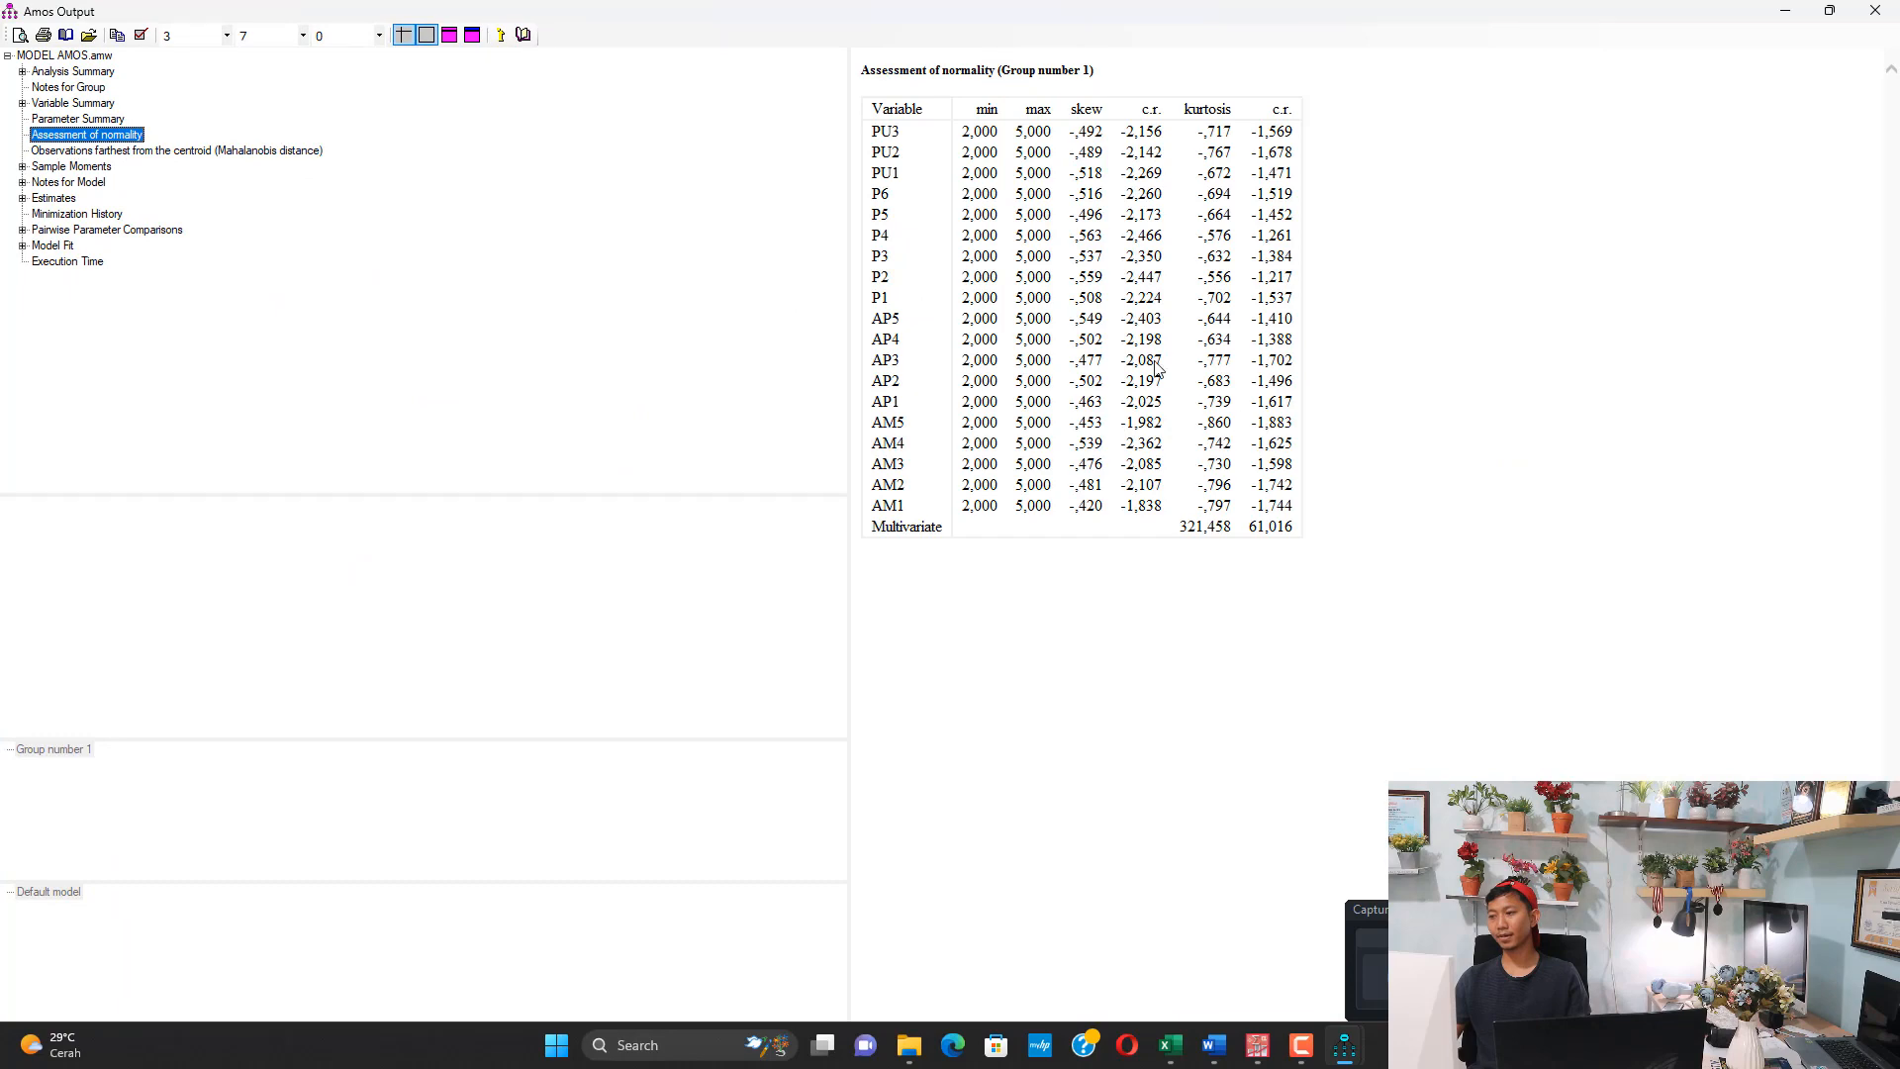
click(135, 152)
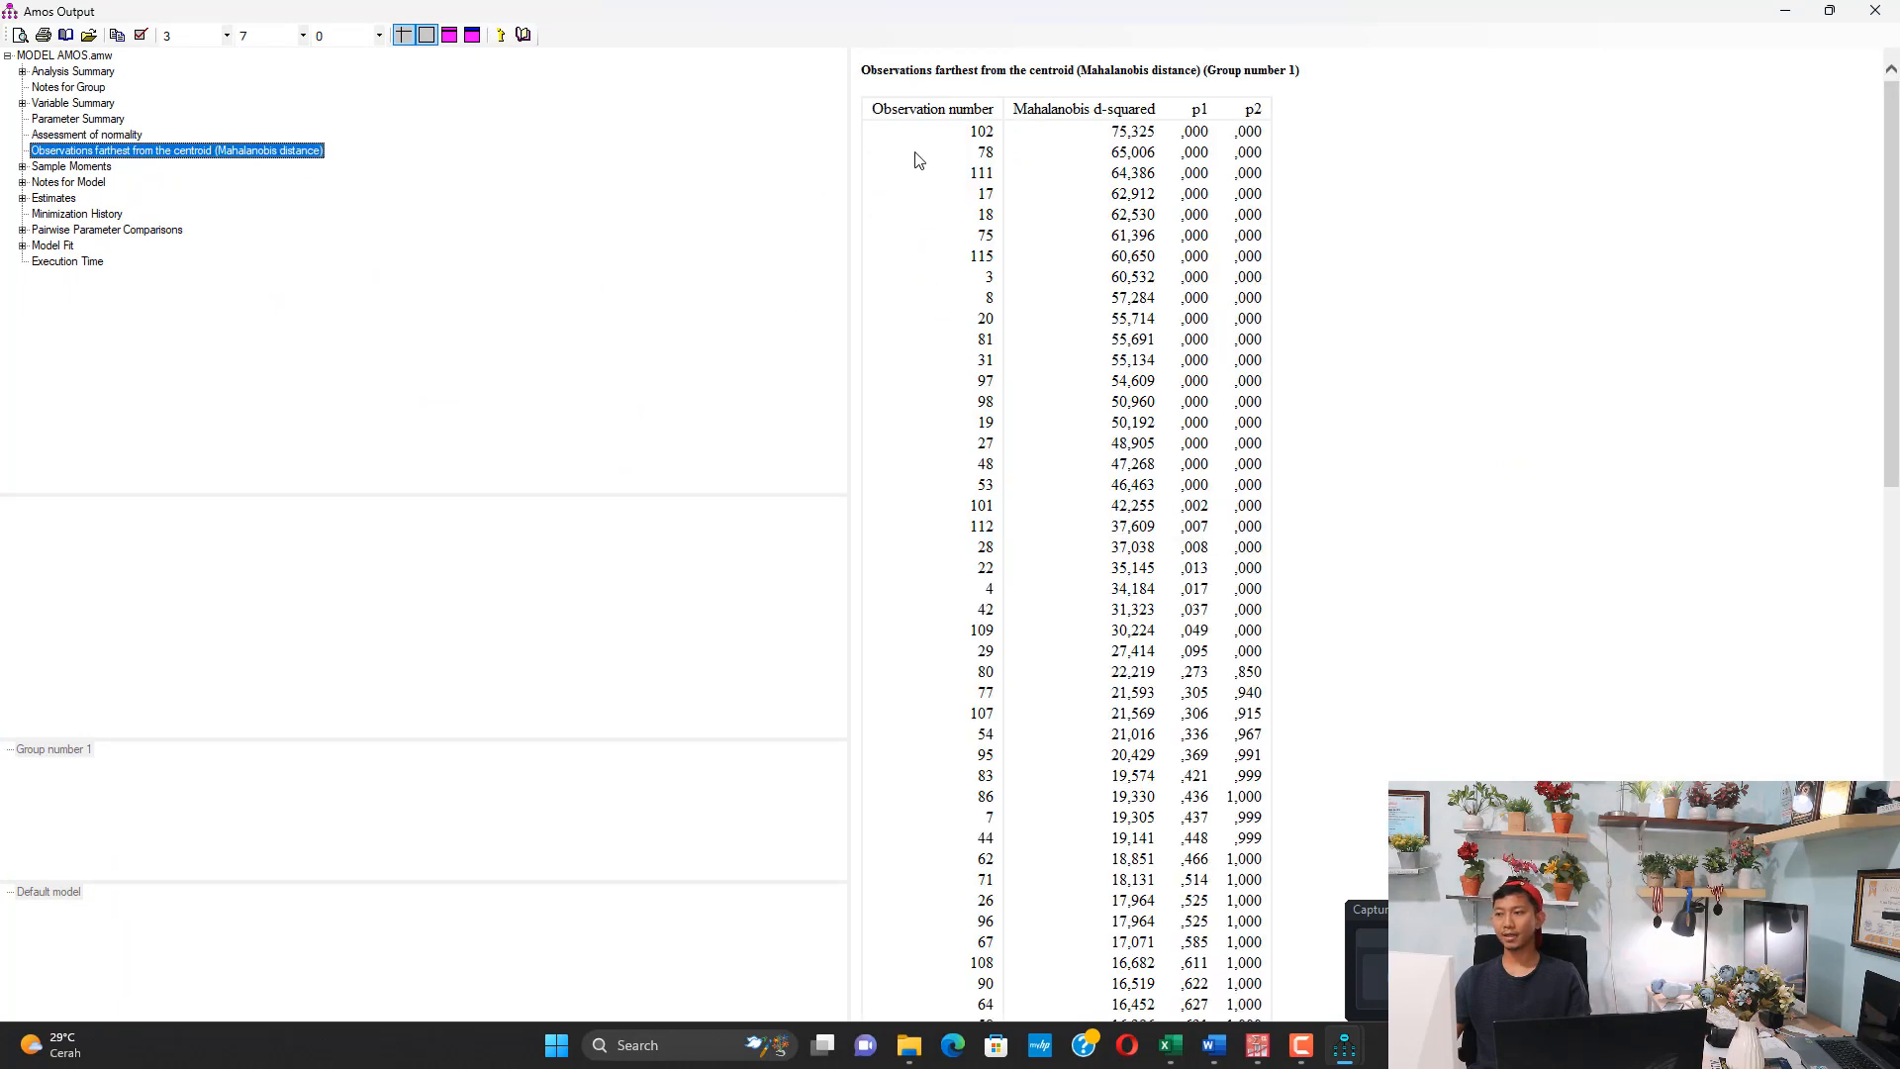
scroll(1148, 178, down, 20)
scroll(1157, 208, up, 20)
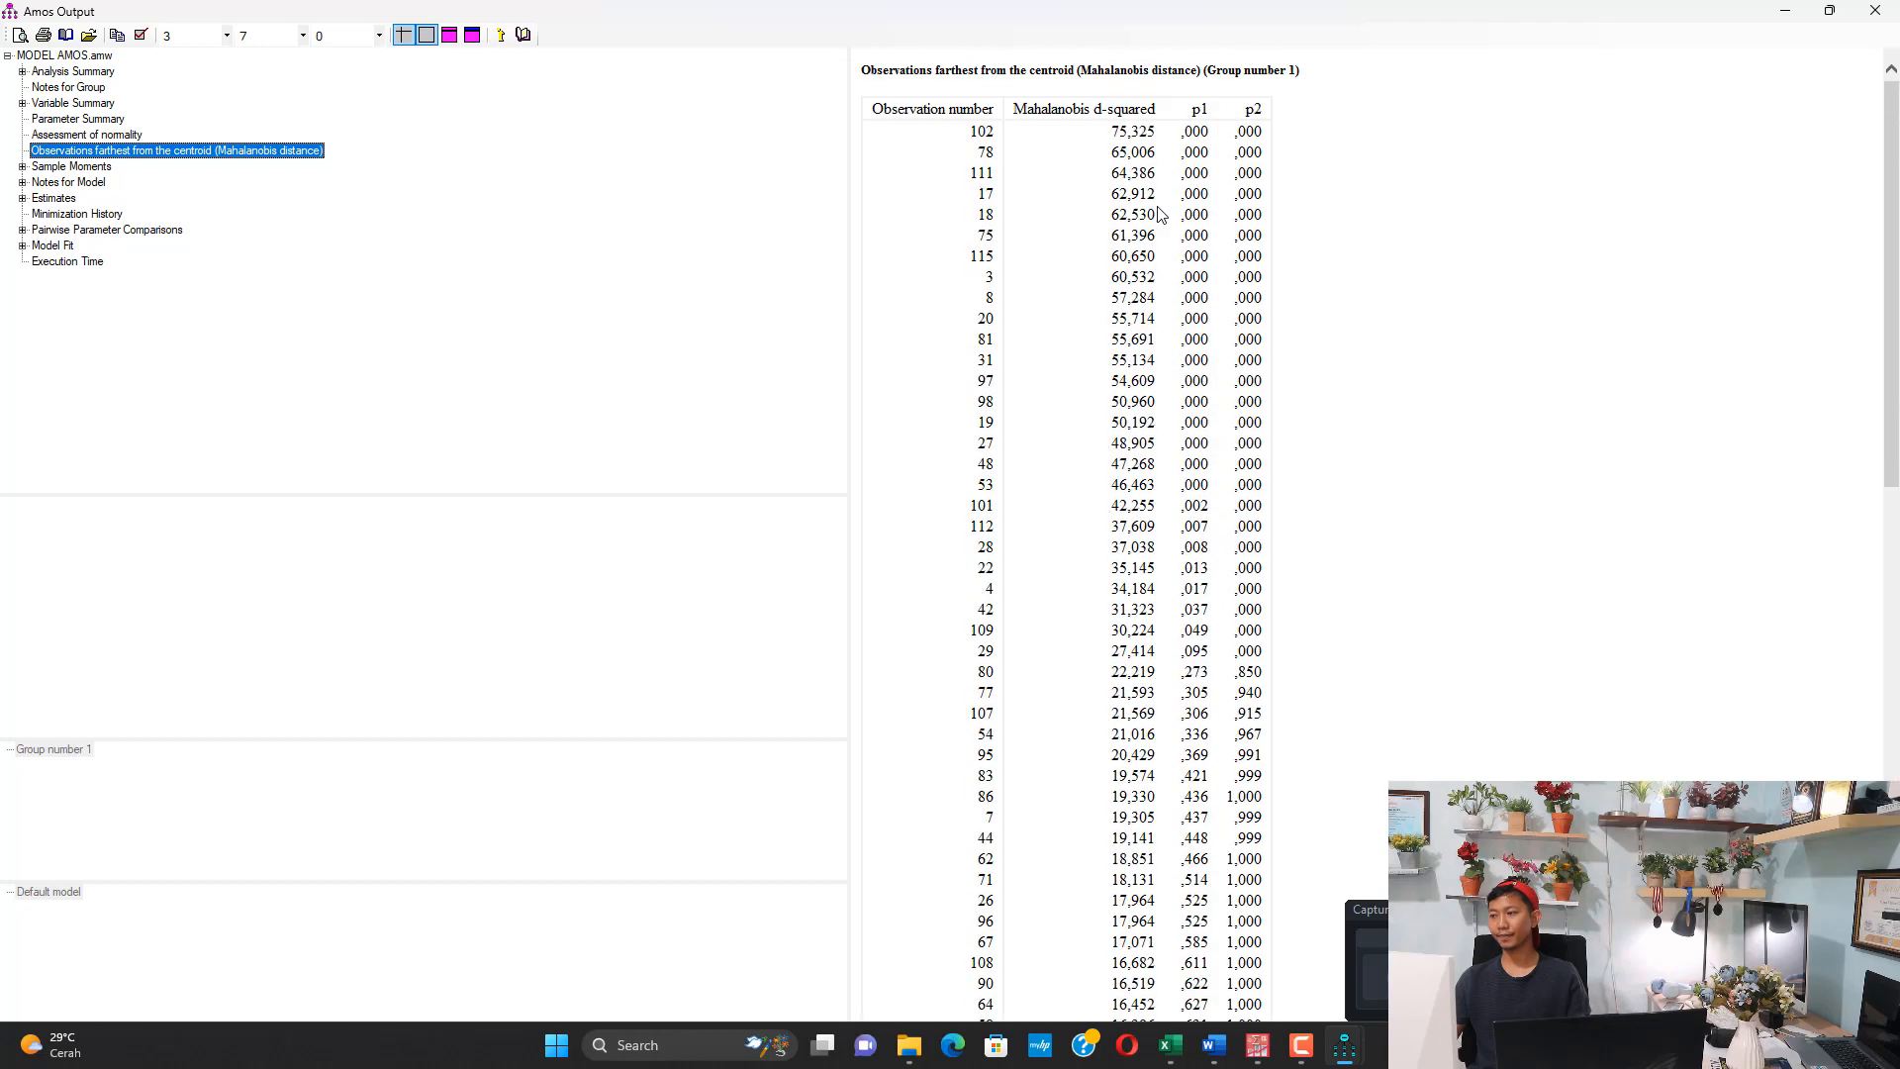
click(53, 200)
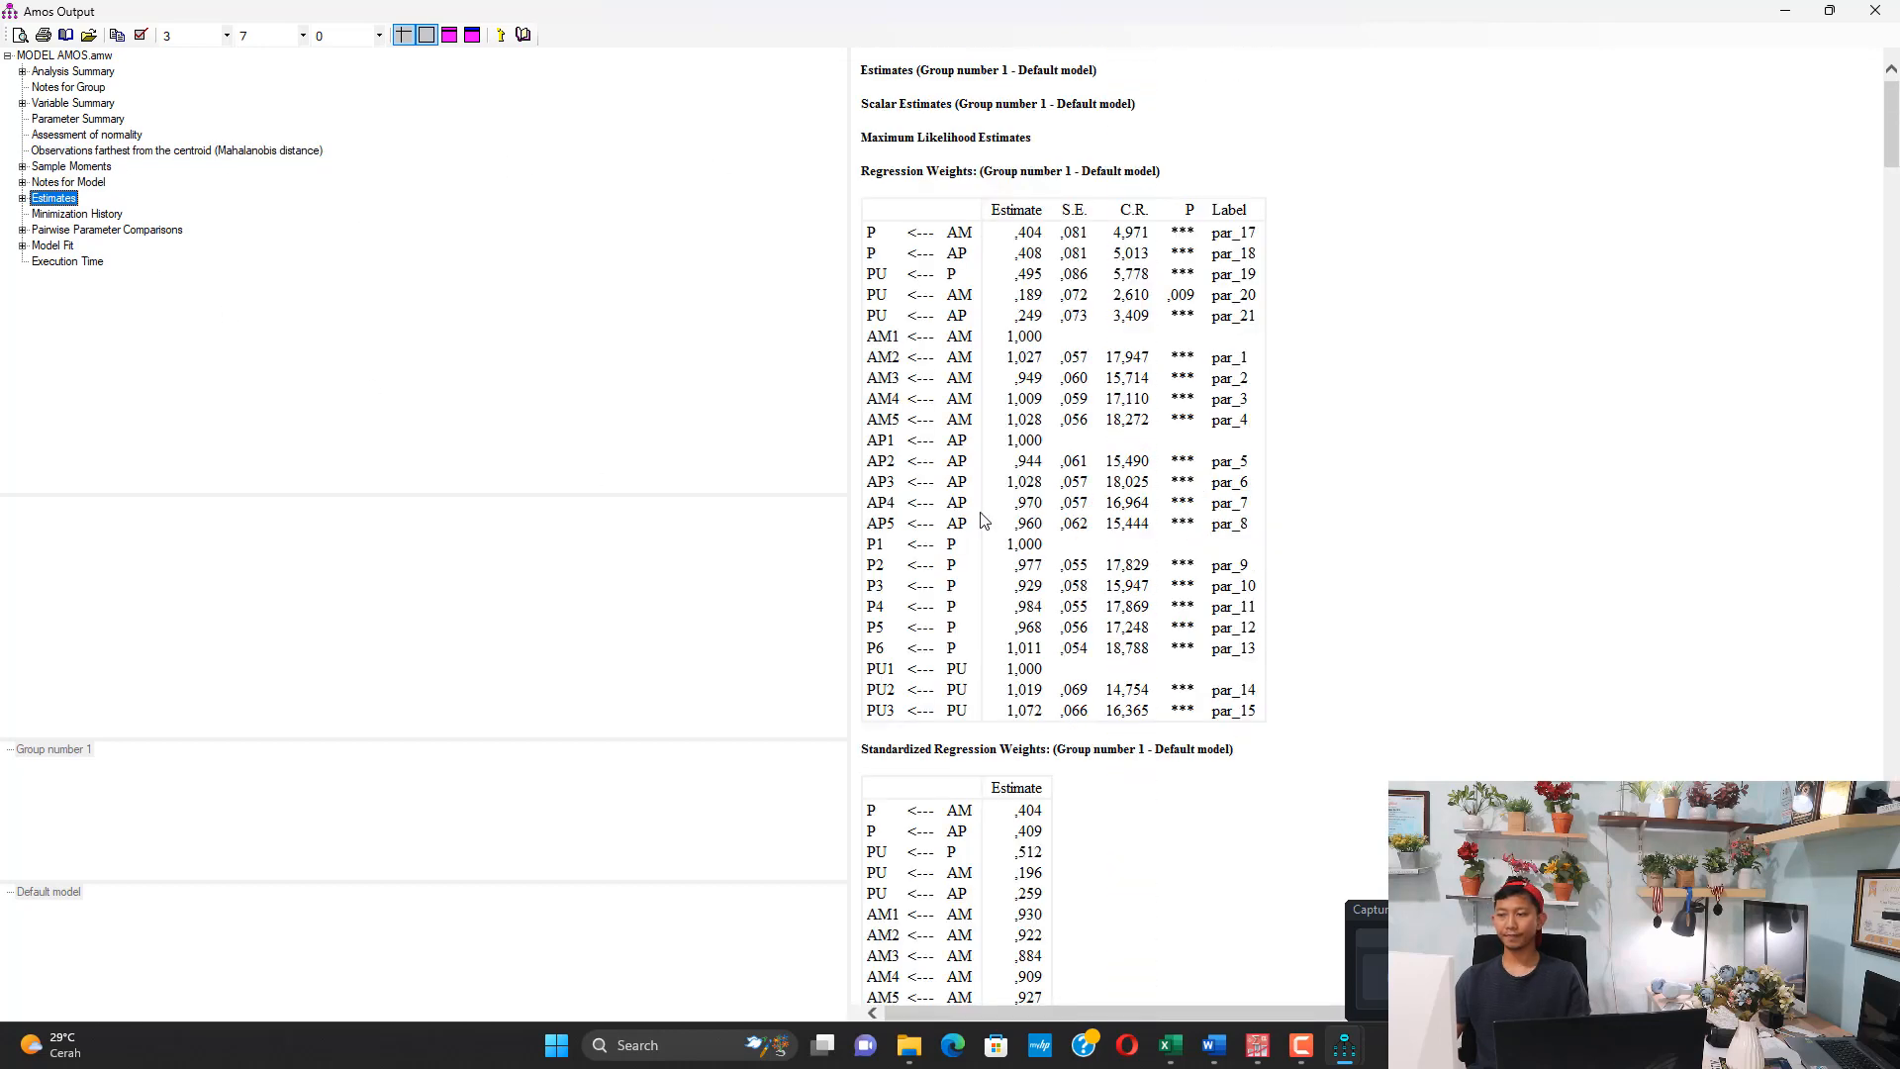
Switch to the AM document in Word and mark "Standardized Loading Factor (SLF)" under Uji Validitas in the AMOS stages
mouse_move(1216, 1046)
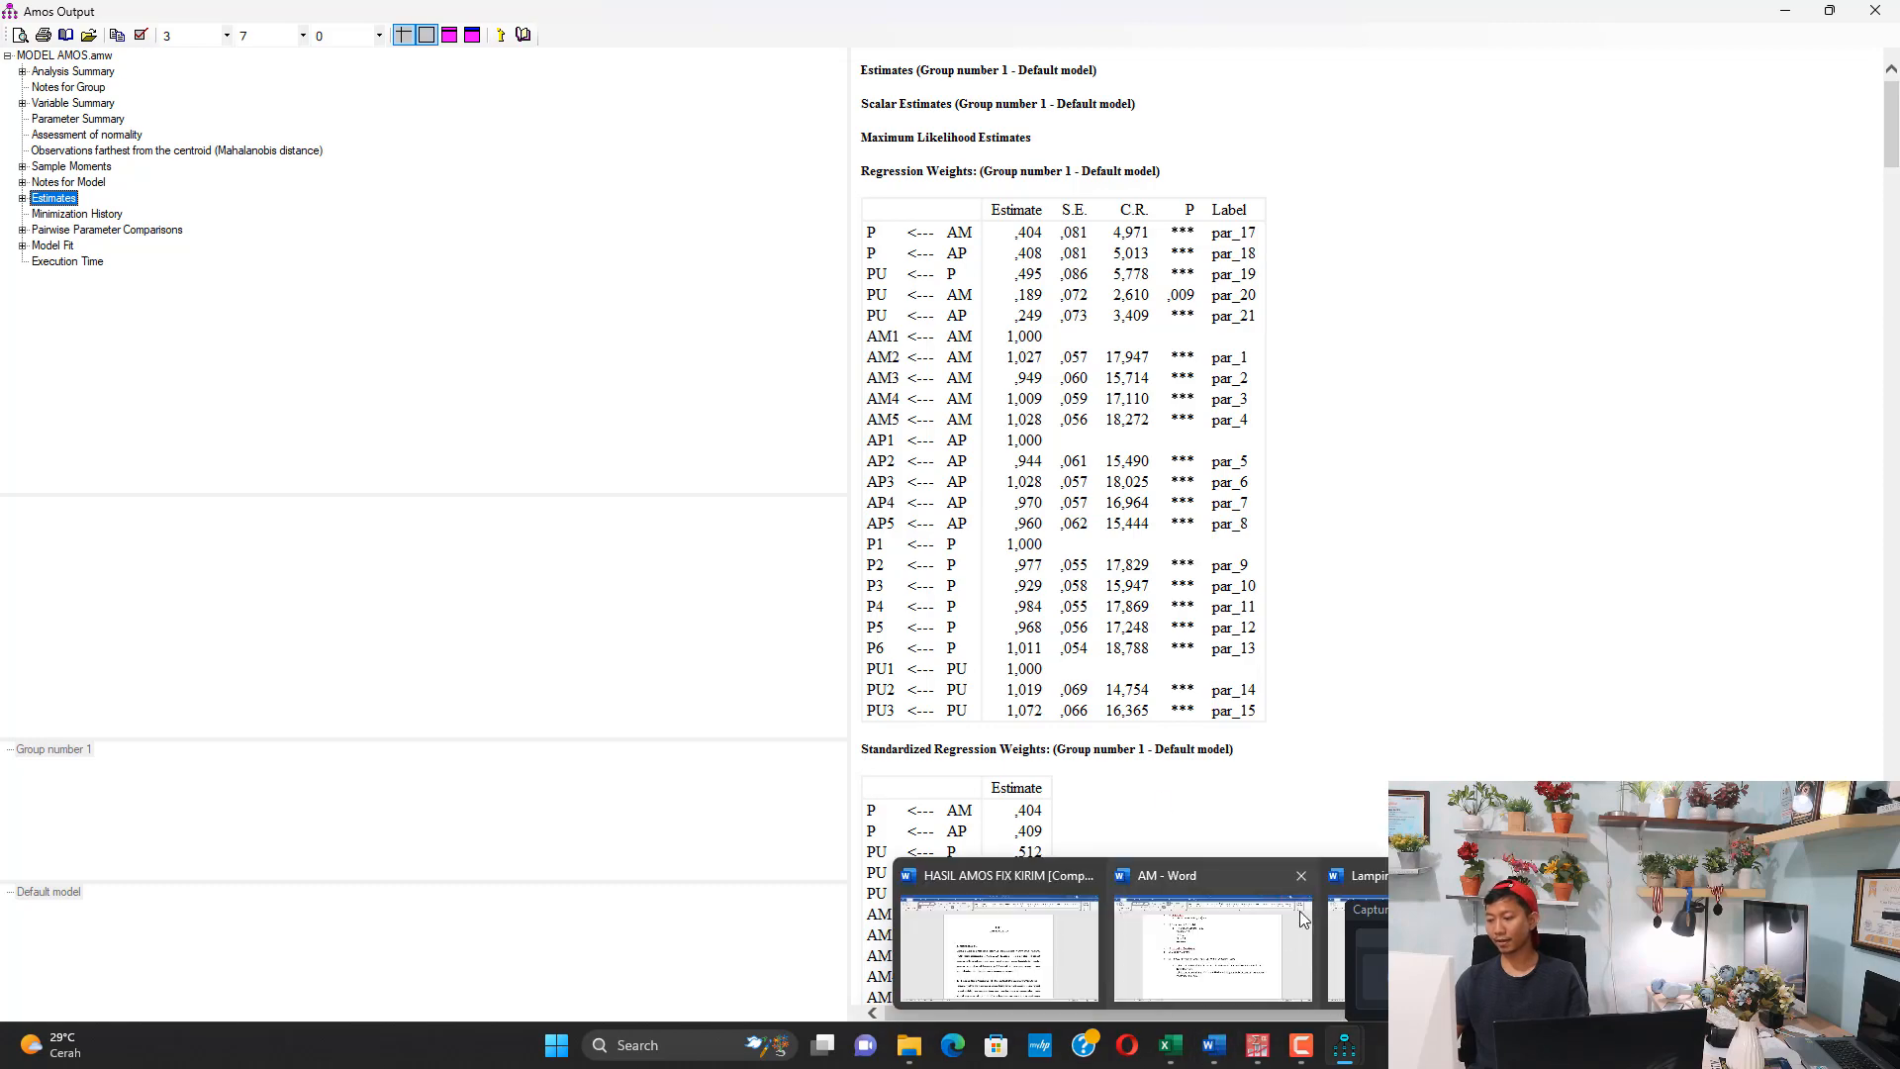
click(1115, 908)
scroll(671, 447, up, 6)
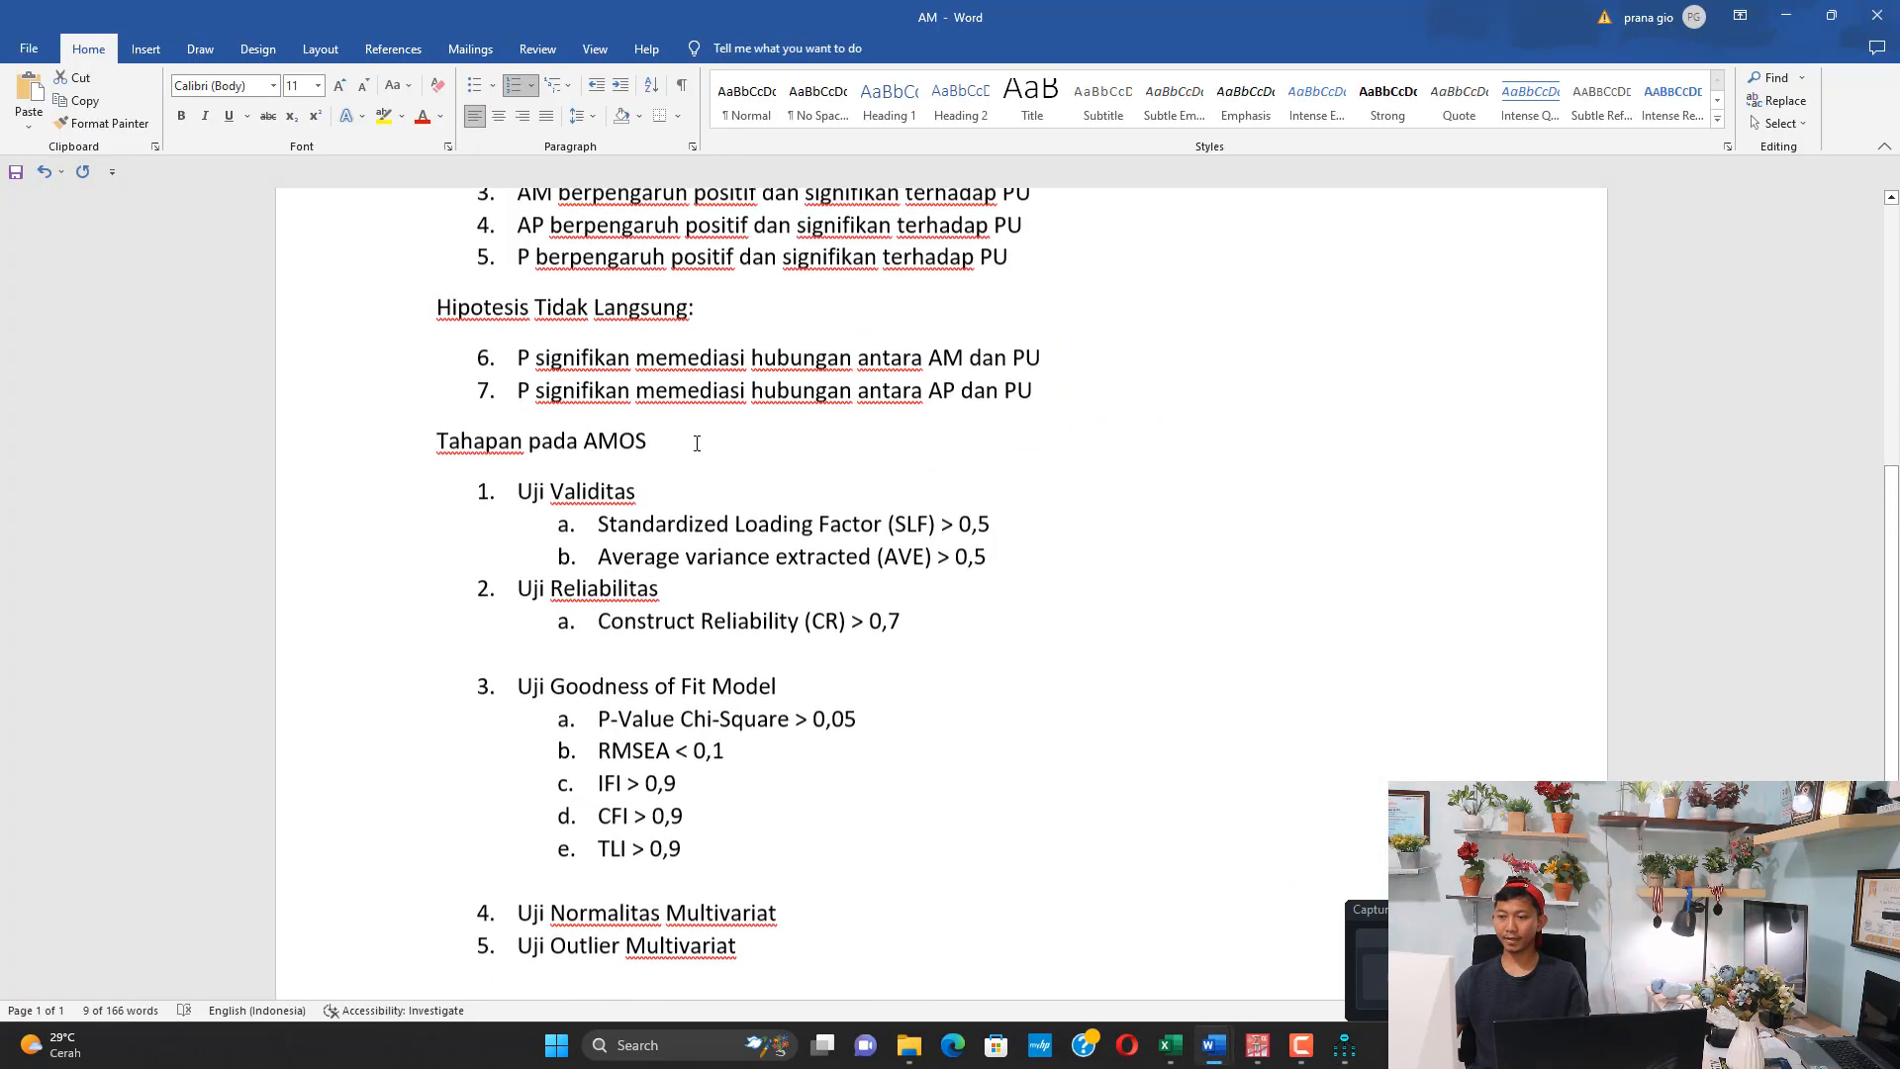
scroll(671, 447, up, 2)
scroll(667, 450, down, 1)
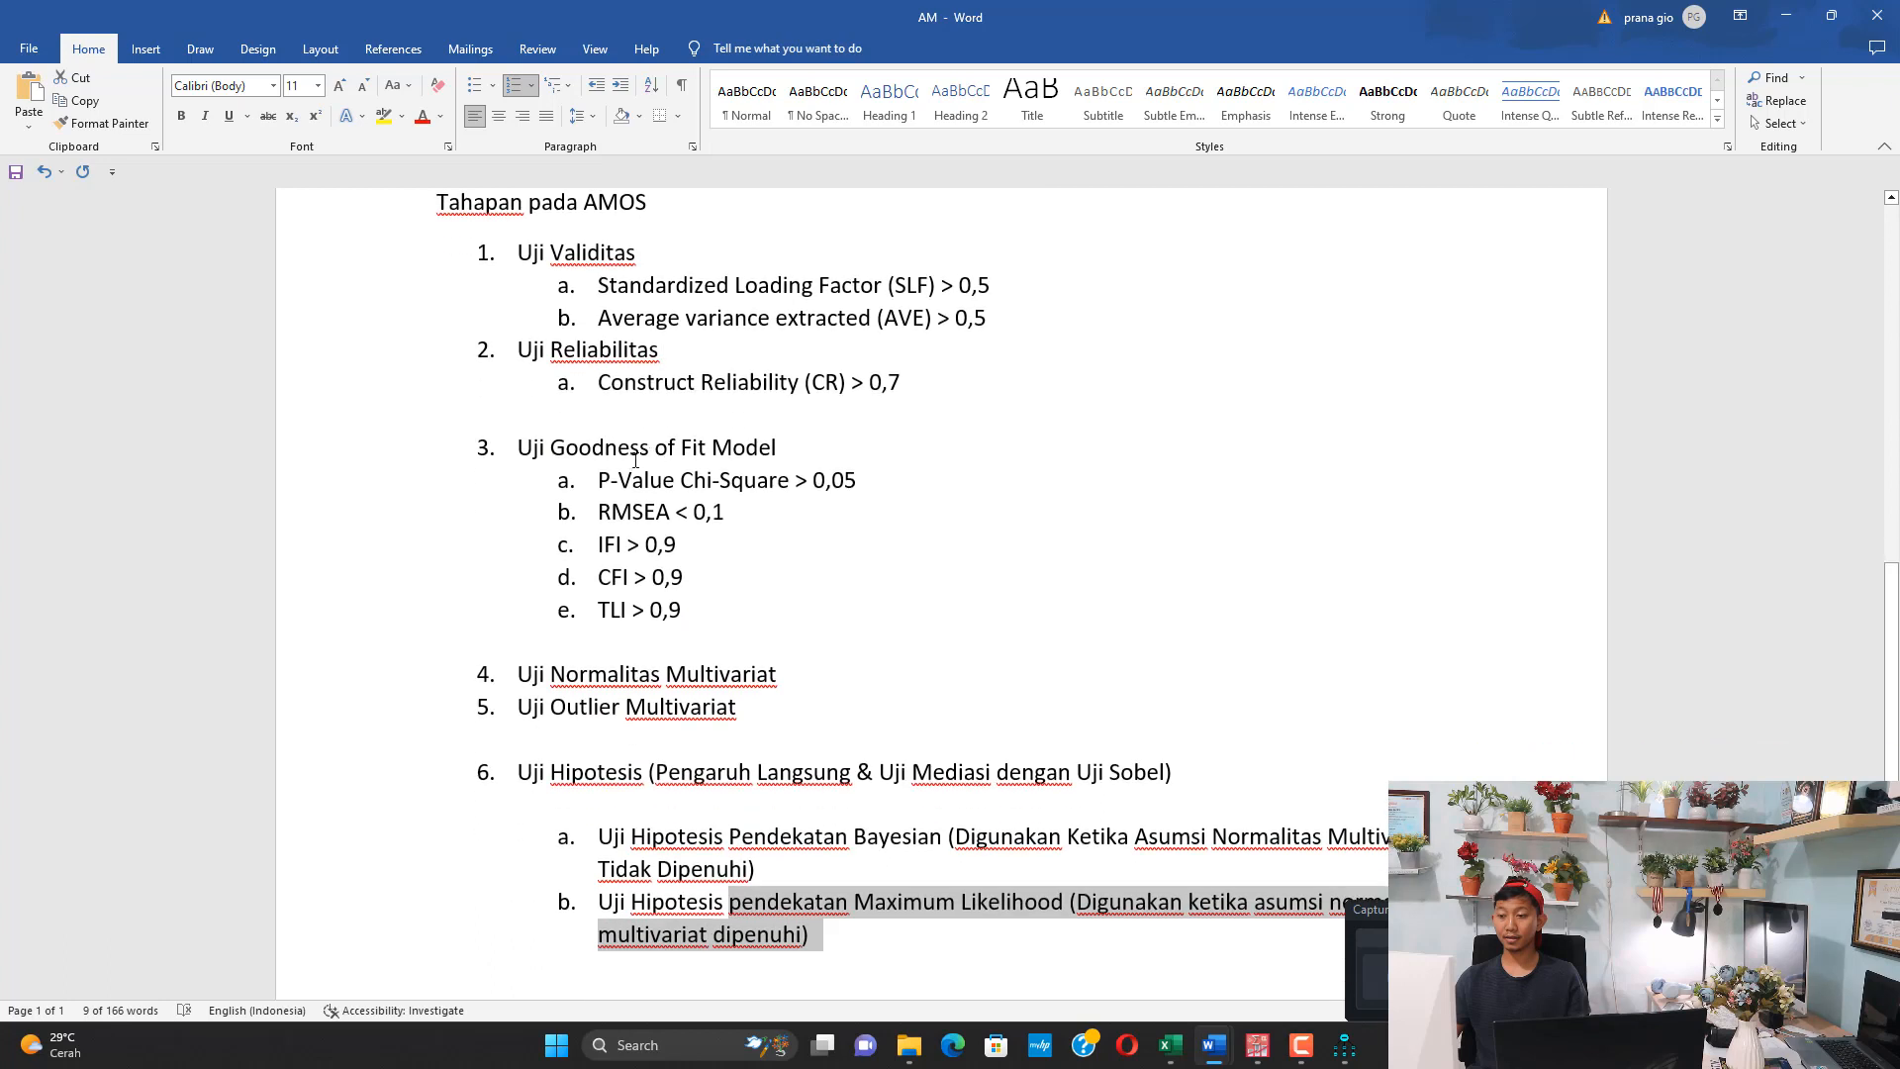
drag(534, 257, 936, 286)
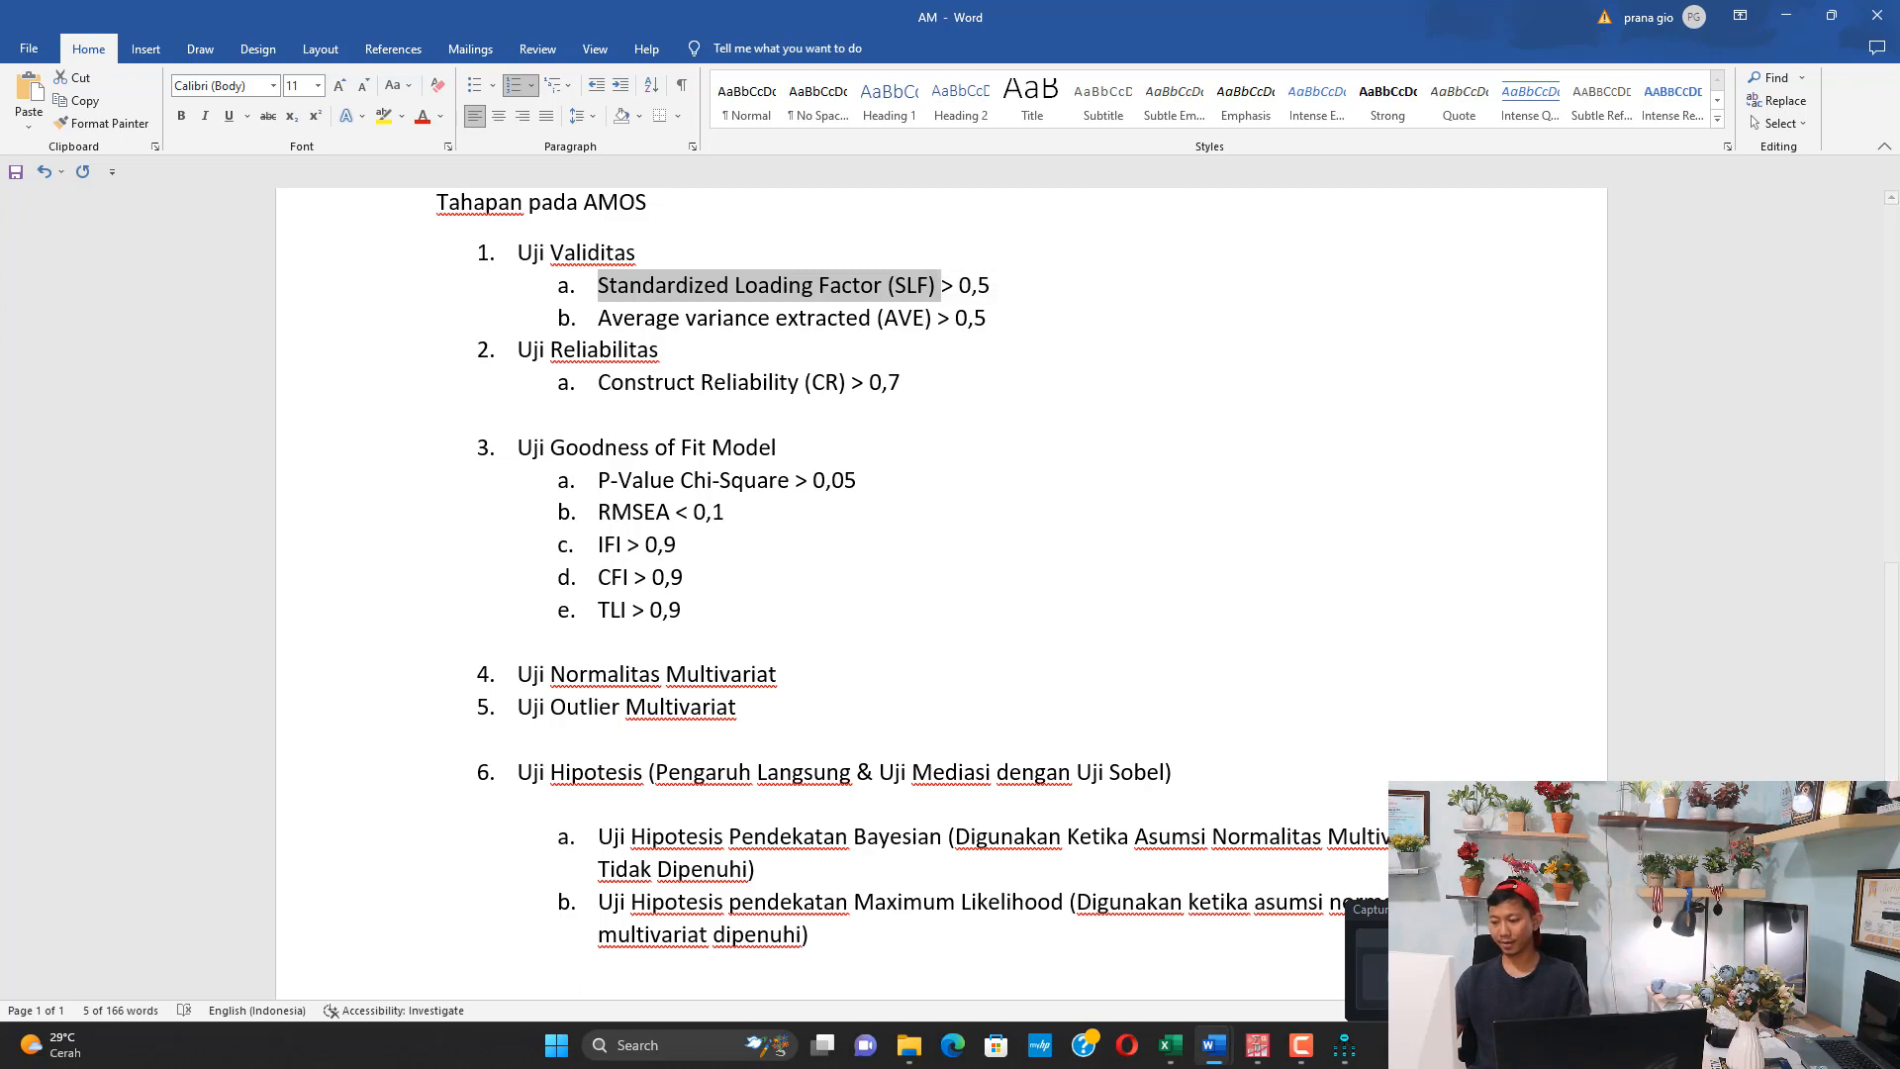
Return to the Amos output and examine the Standardized Regression Weights table under Estimates
mouse_move(1217, 1057)
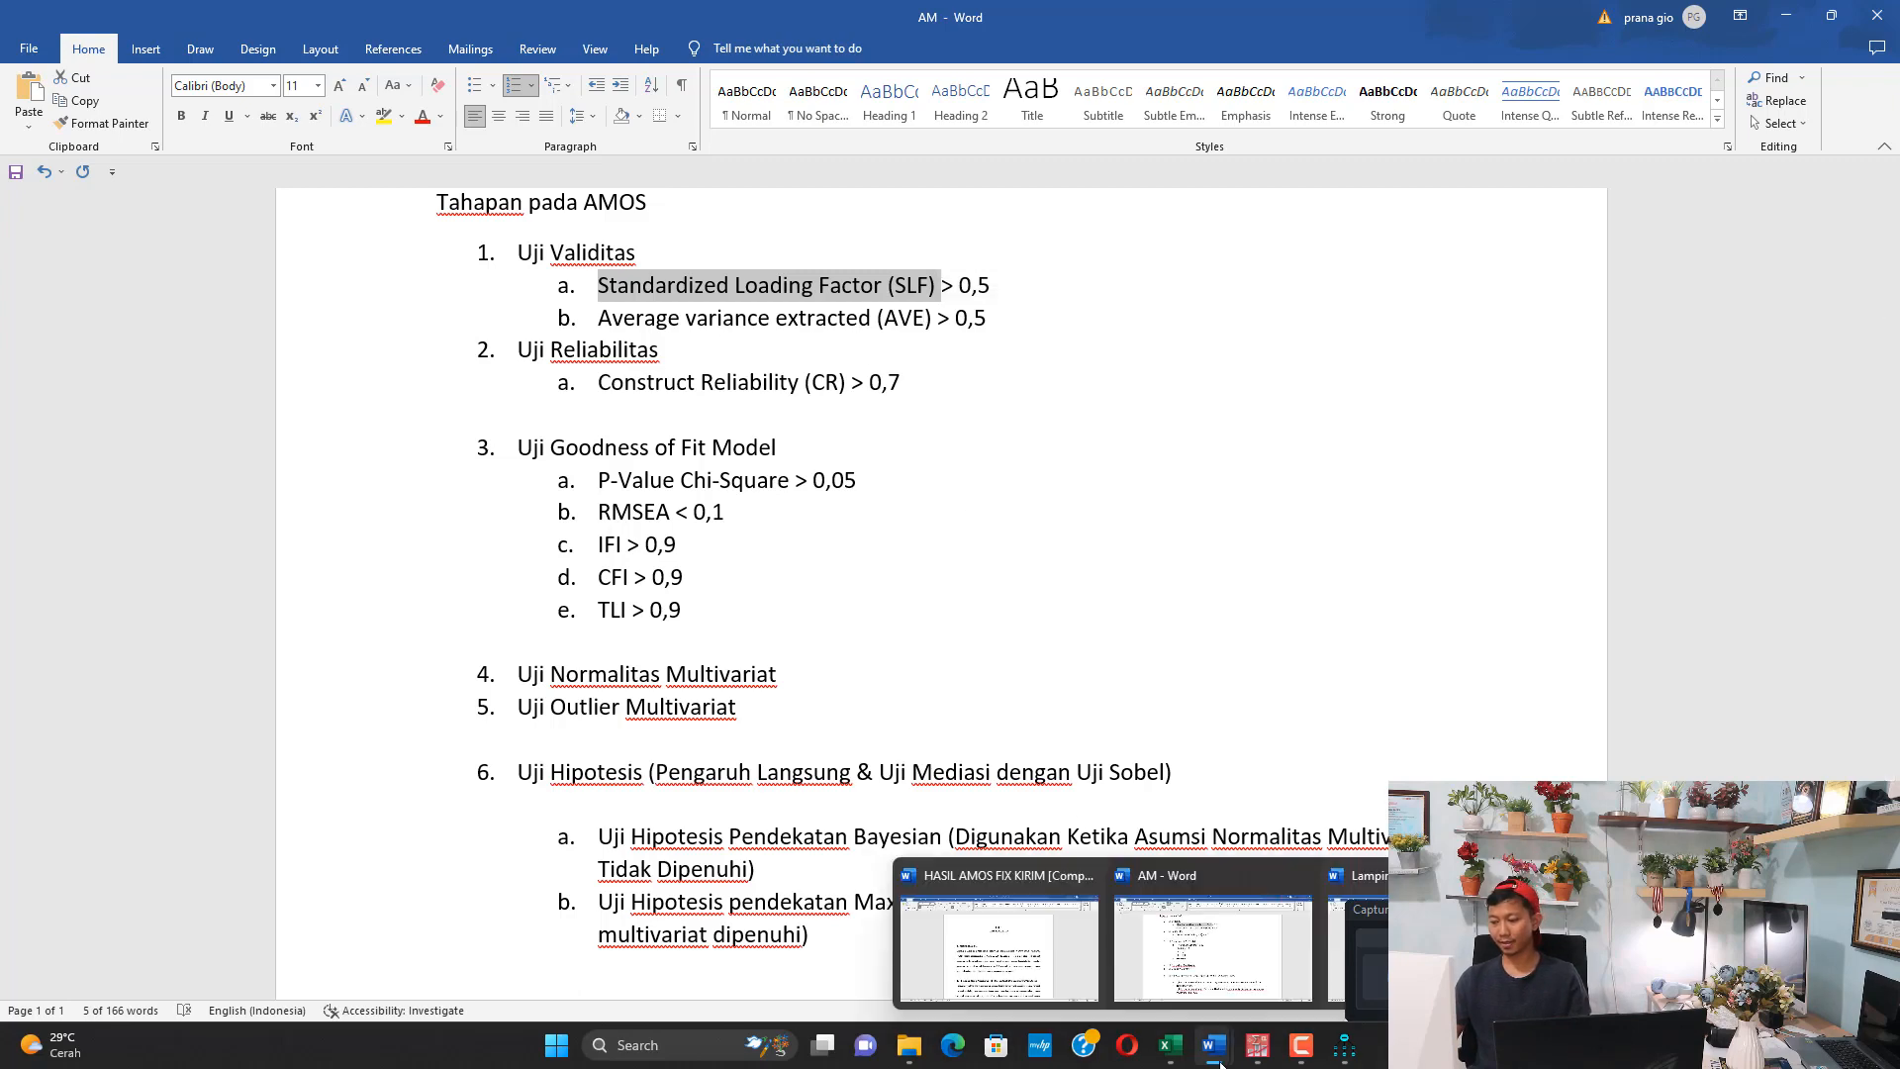
click(1343, 1045)
scroll(1133, 424, down, 7)
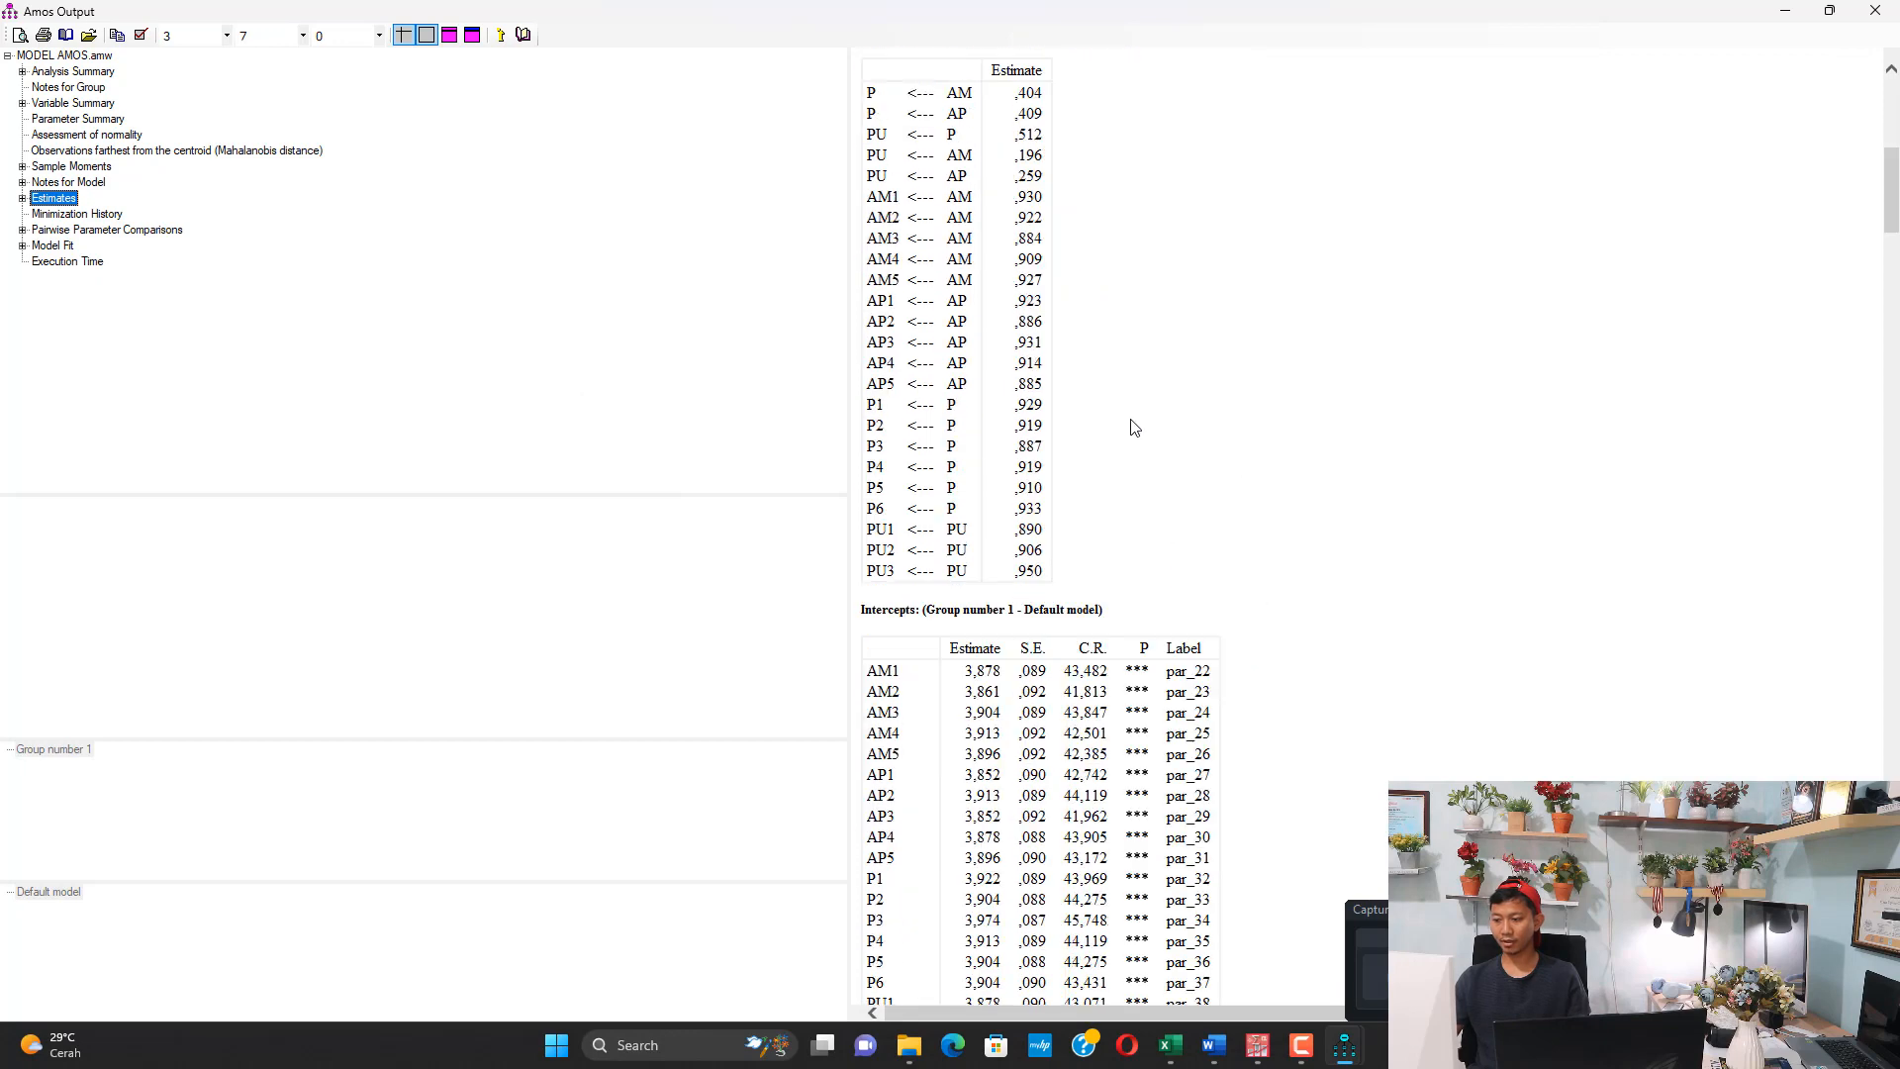
scroll(1095, 479, up, 4)
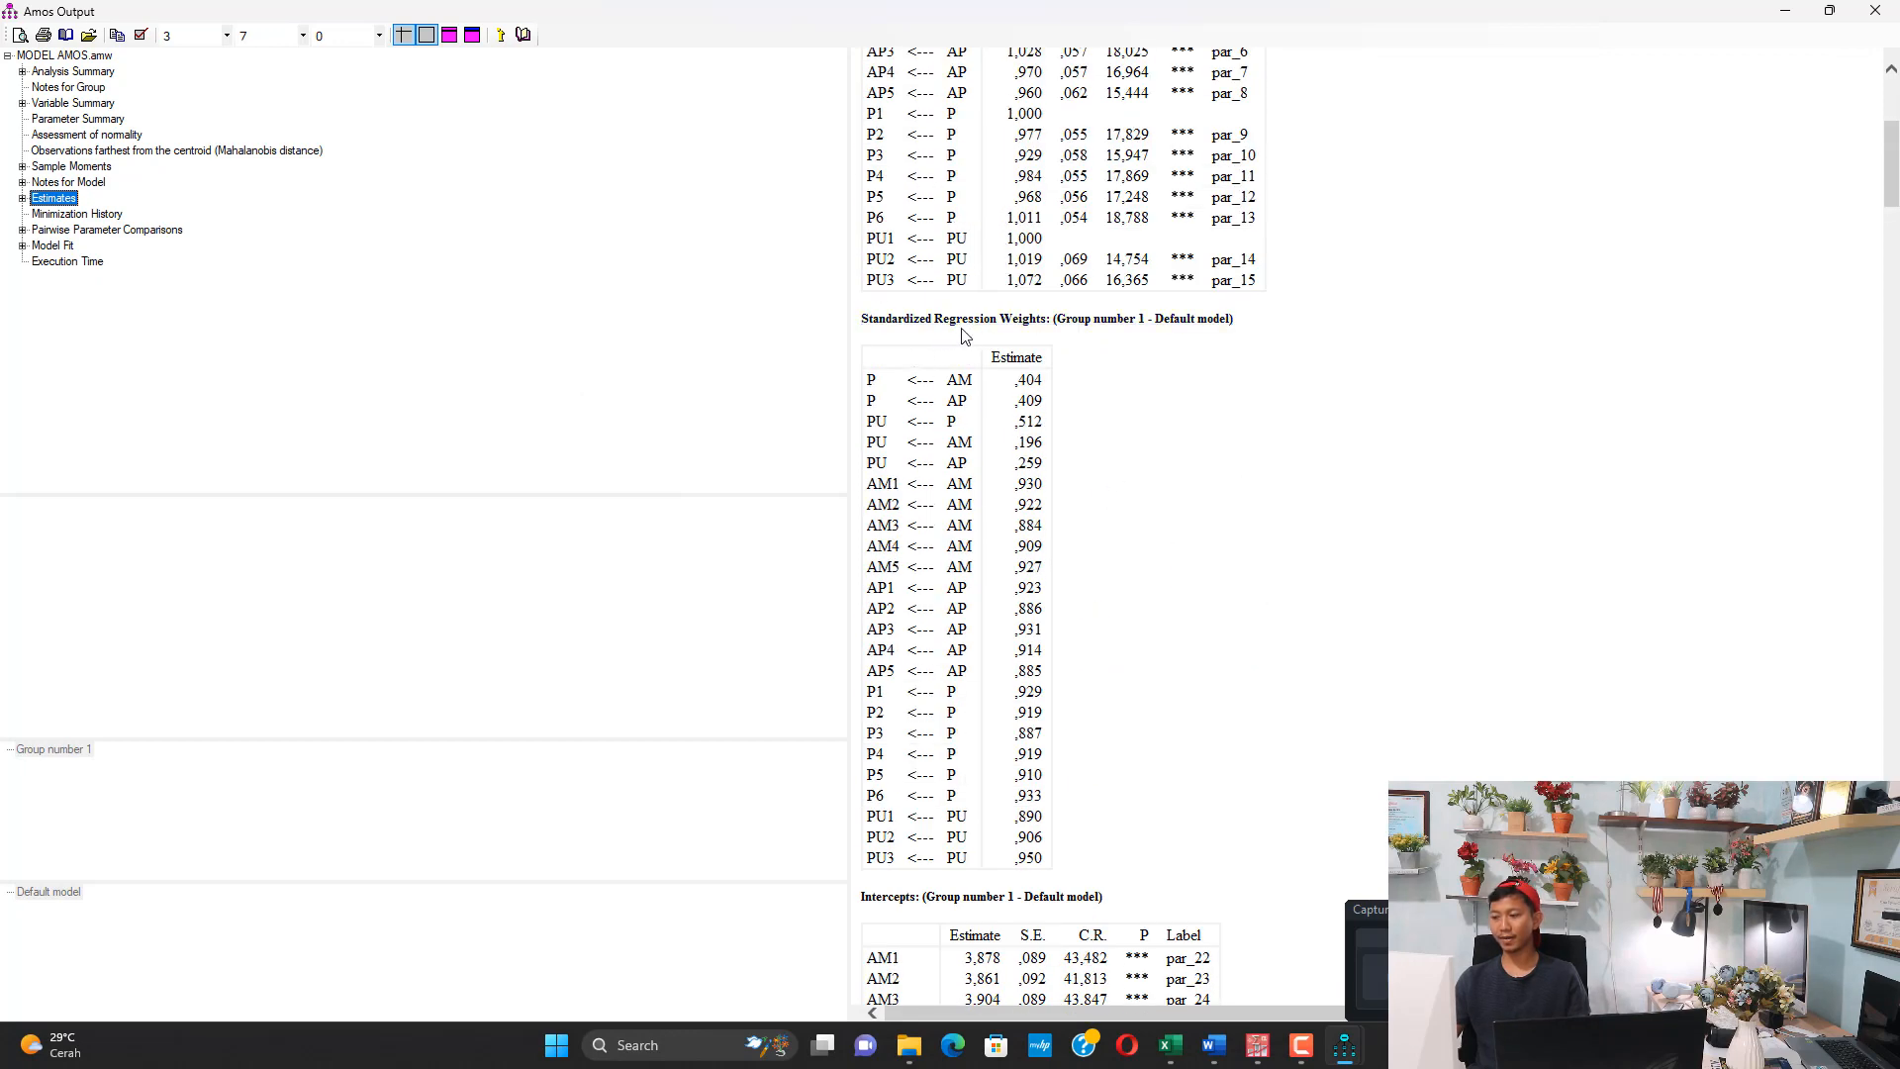
click(1099, 428)
right_click(1119, 386)
click(1166, 427)
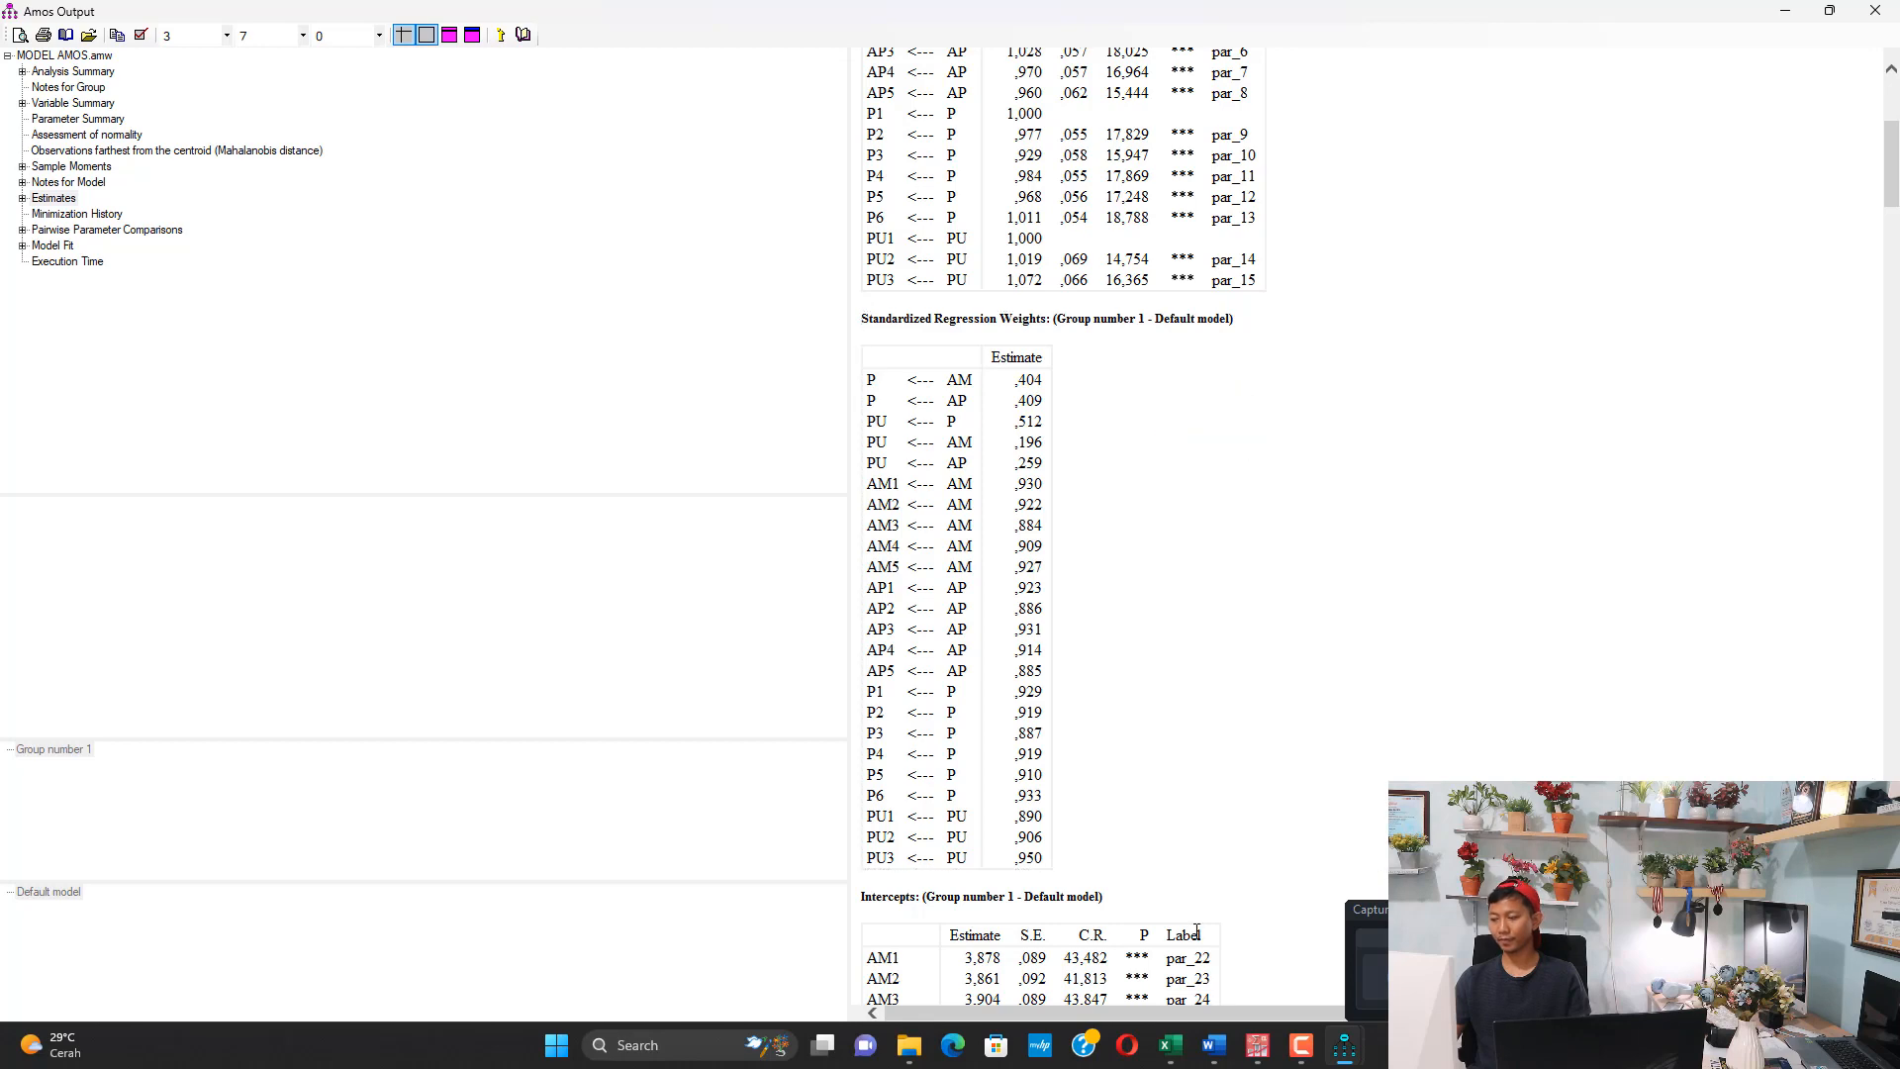
Switch to Lampiran Hasil AMOS in Word and highlight rows AM1 through PU3 of the Standardized Regression Weights table in yellow
mouse_move(1216, 1051)
click(1361, 950)
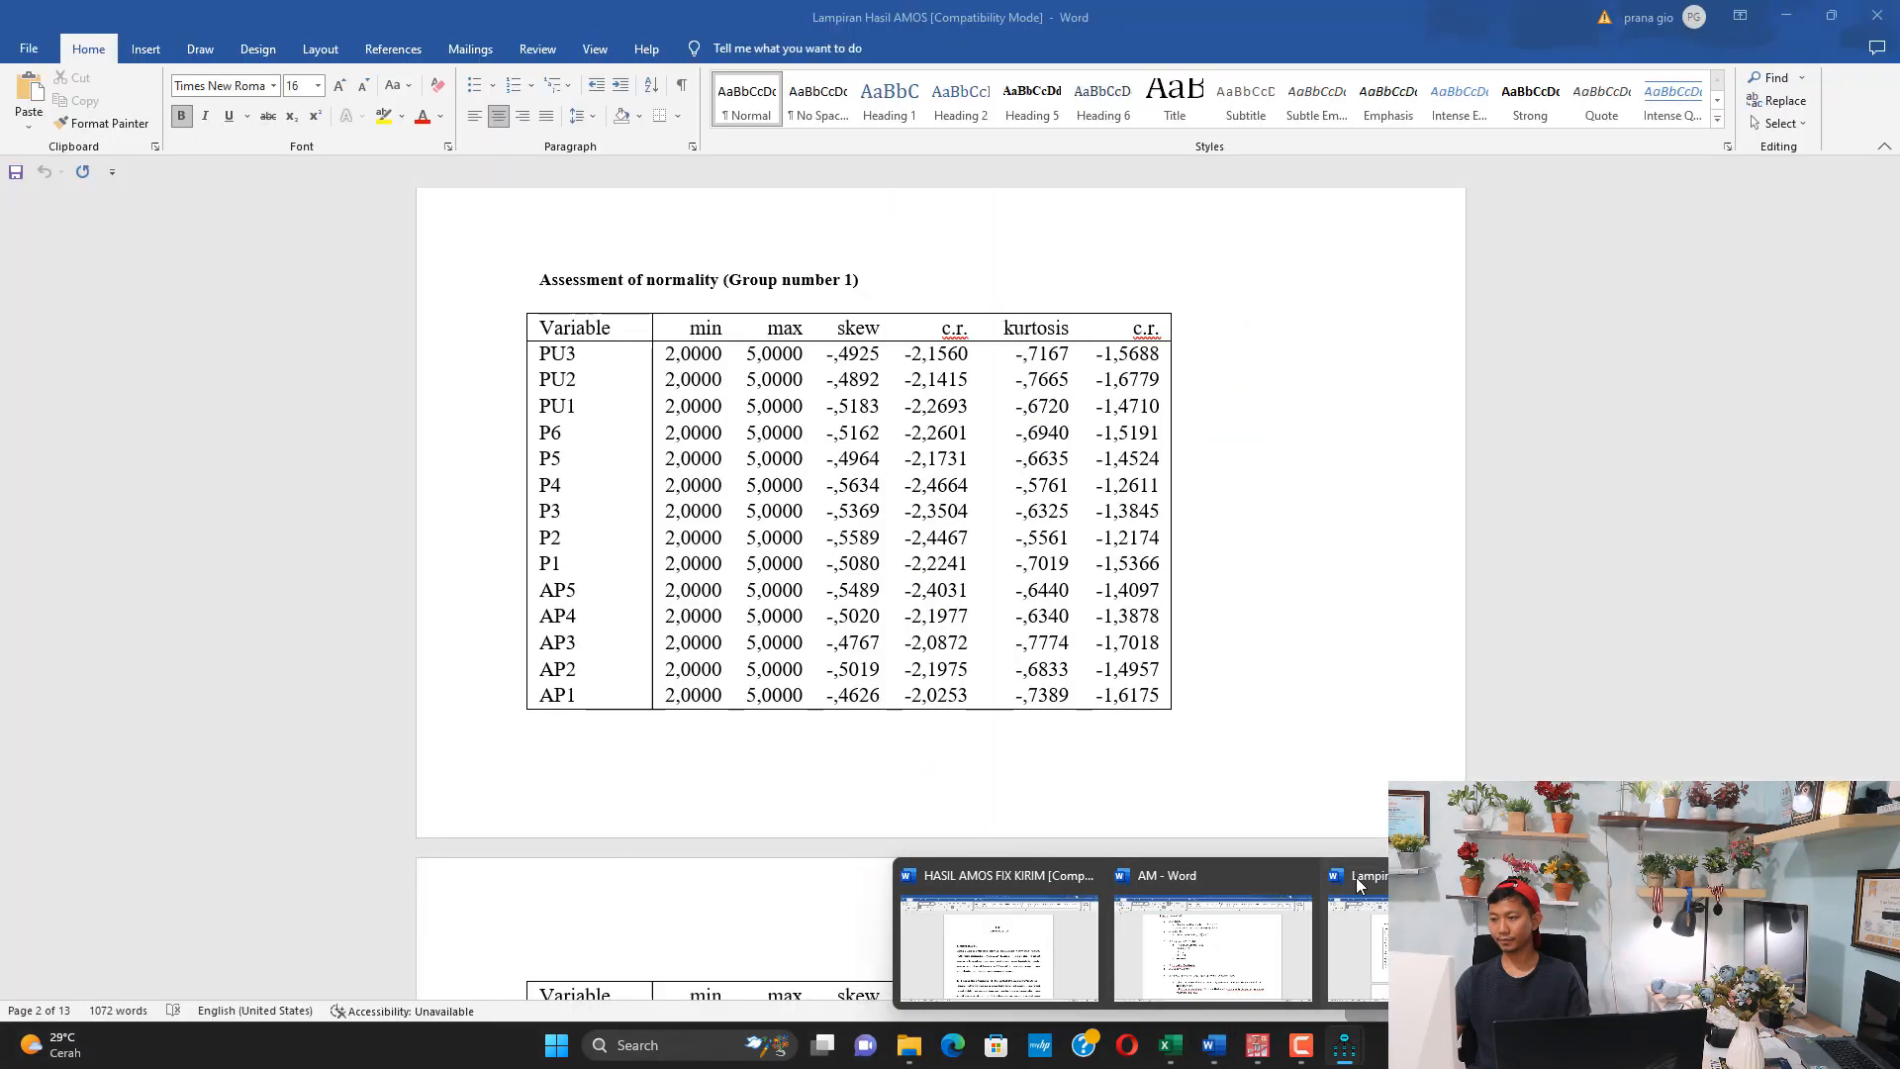
scroll(836, 688, down, 5)
scroll(836, 688, down, 15)
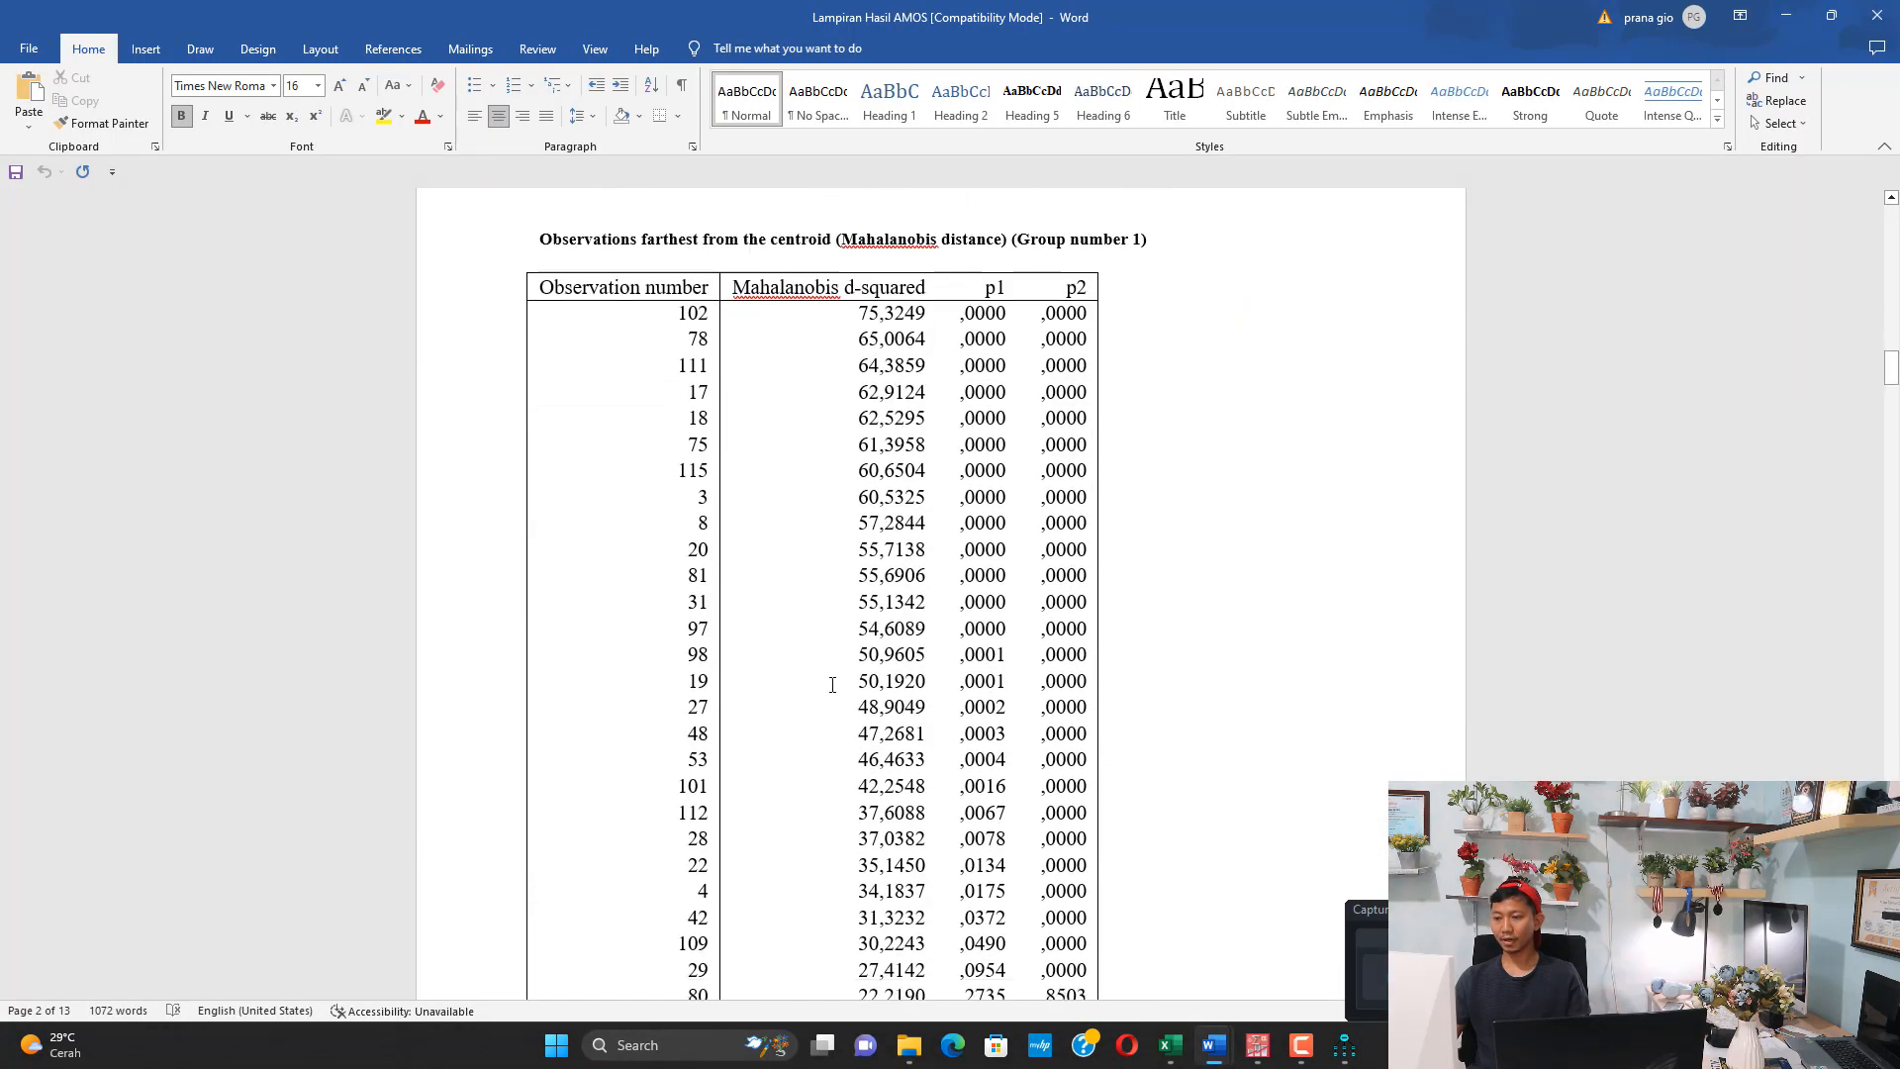
scroll(1020, 652, down, 15)
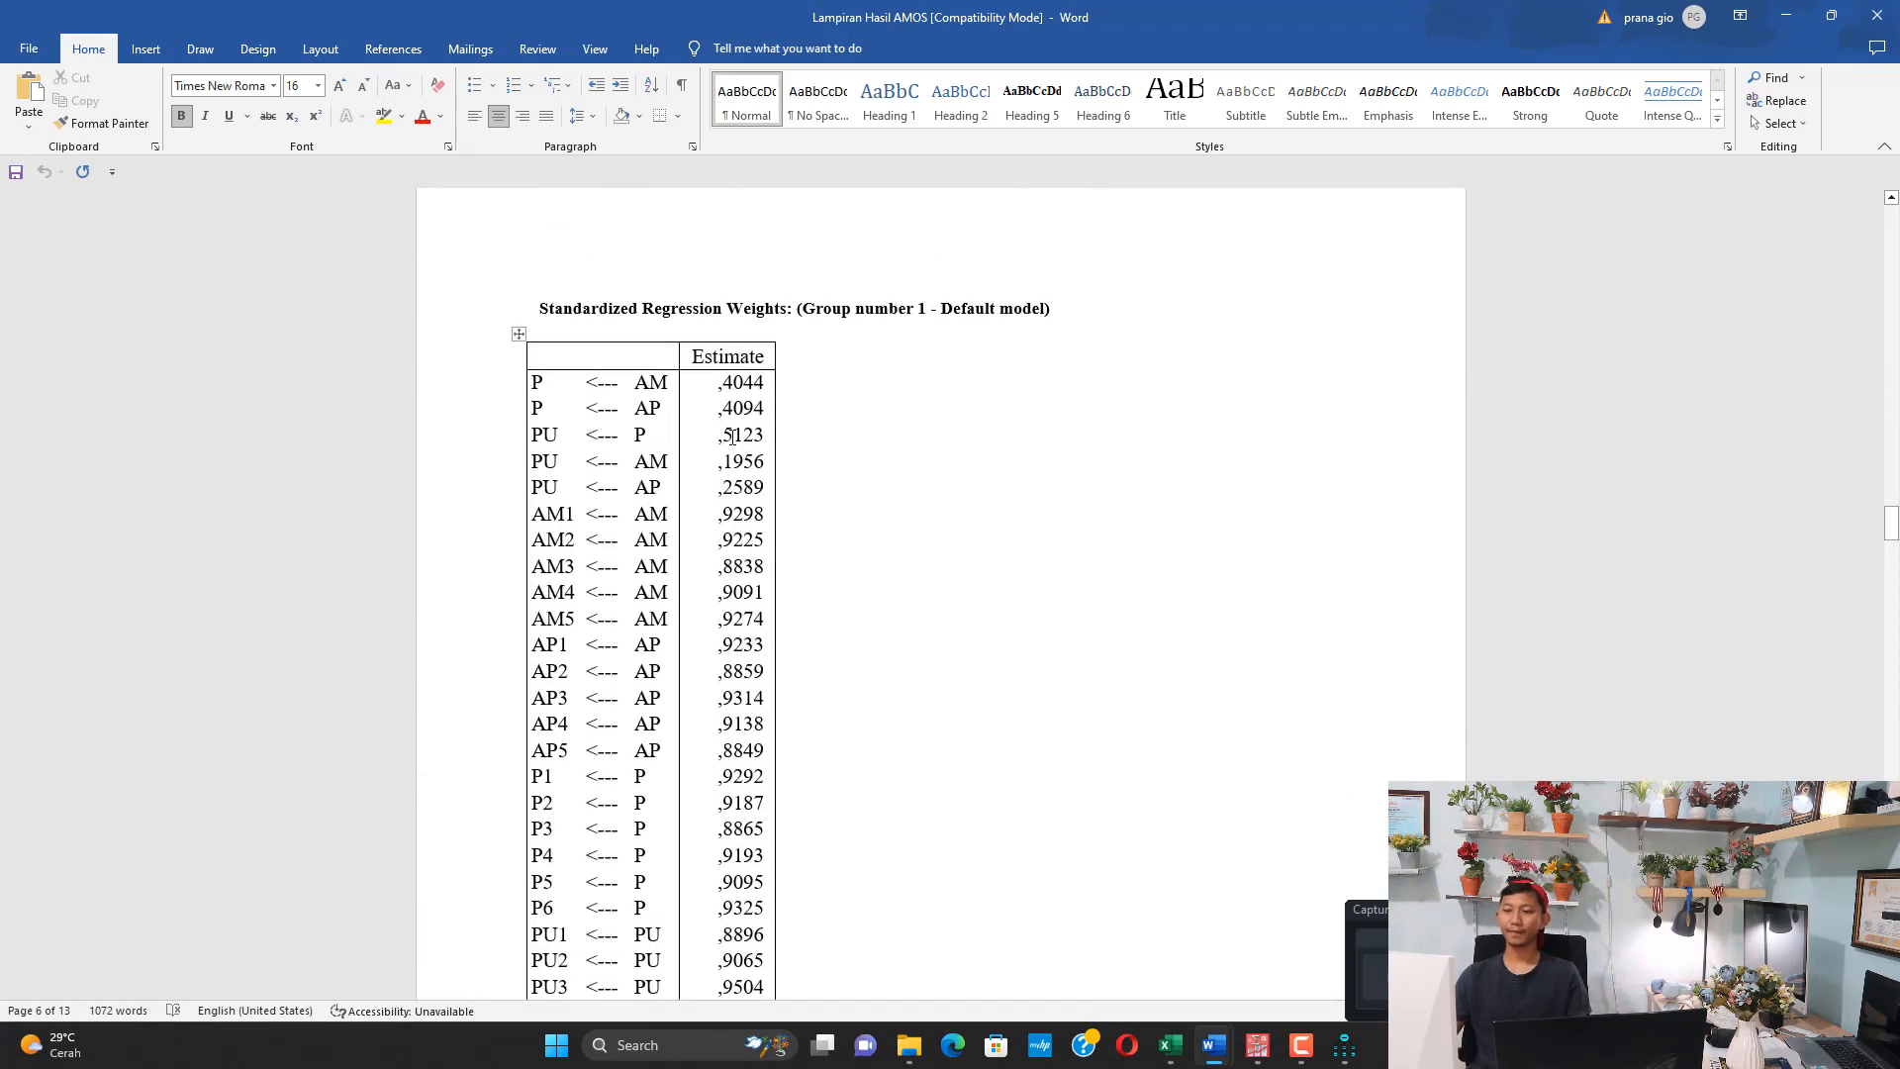
scroll(714, 461, down, 1)
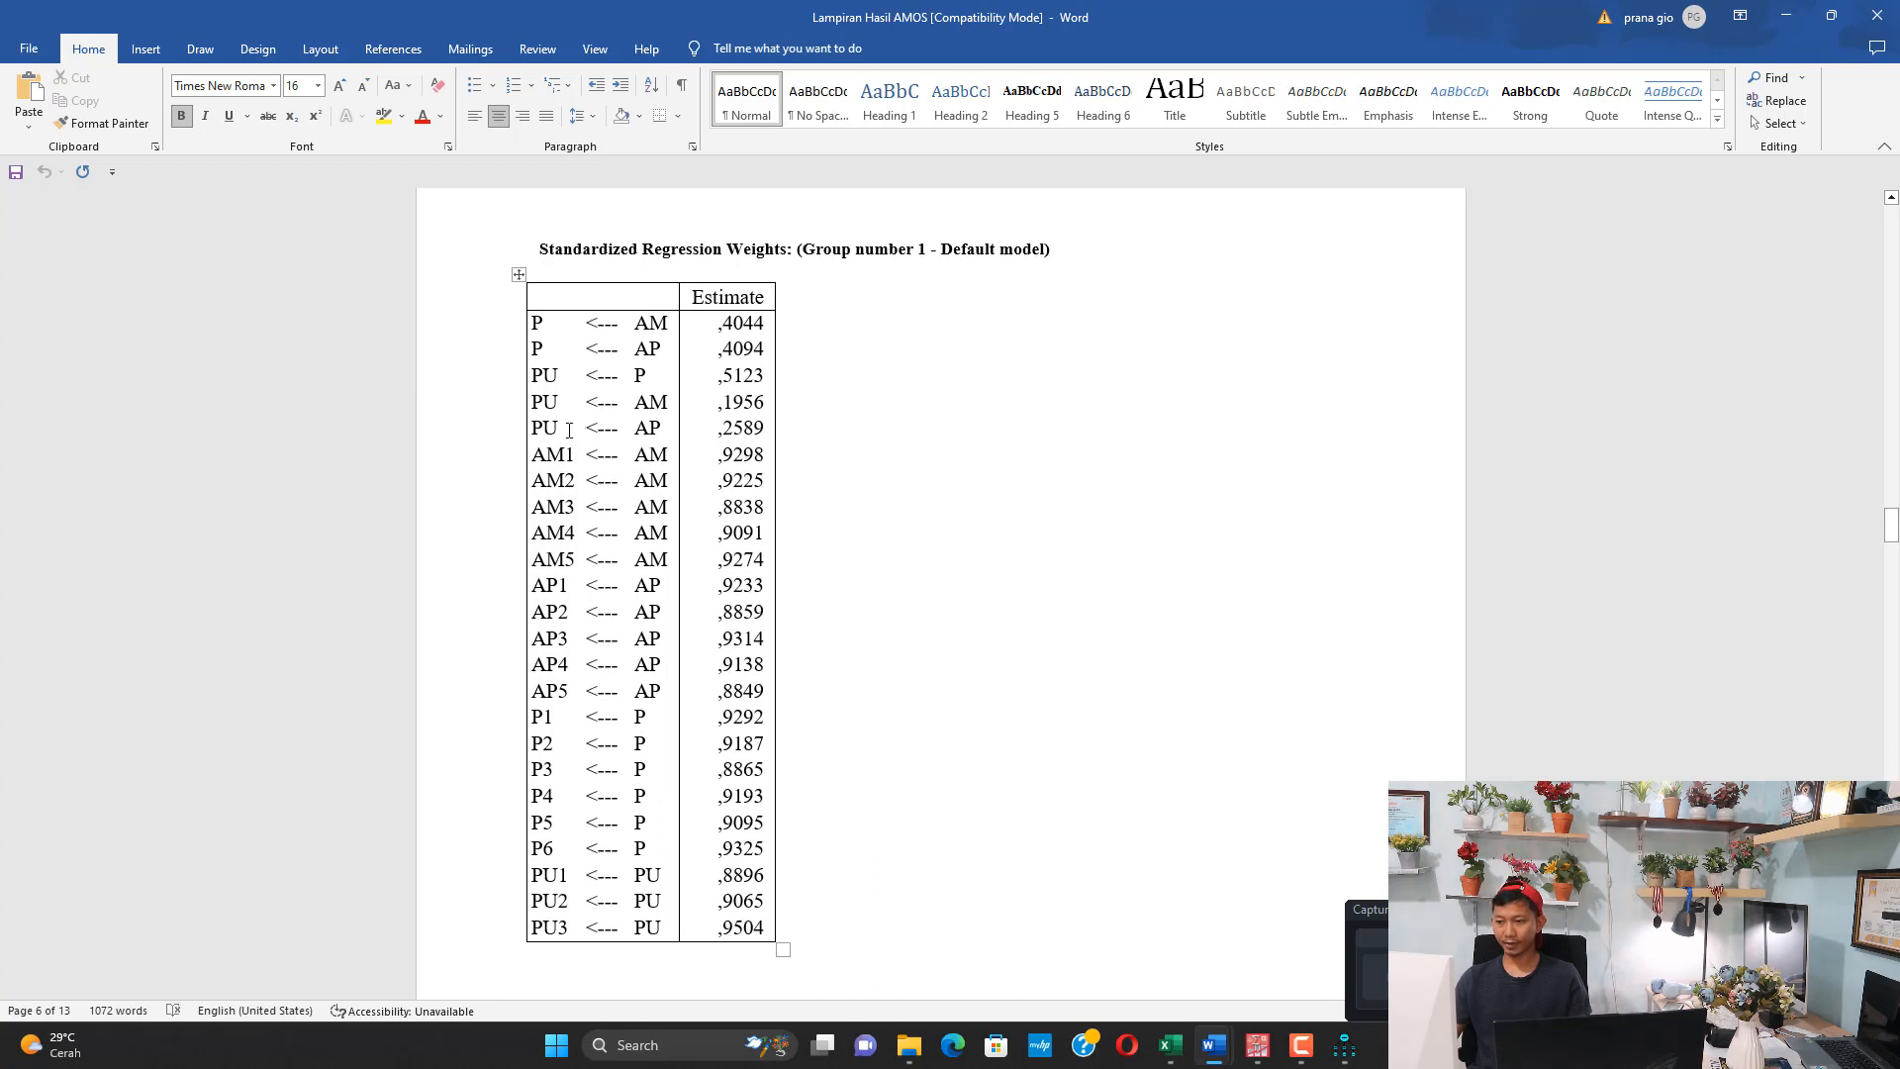
drag(556, 454, 564, 692)
drag(566, 763, 768, 759)
click(383, 117)
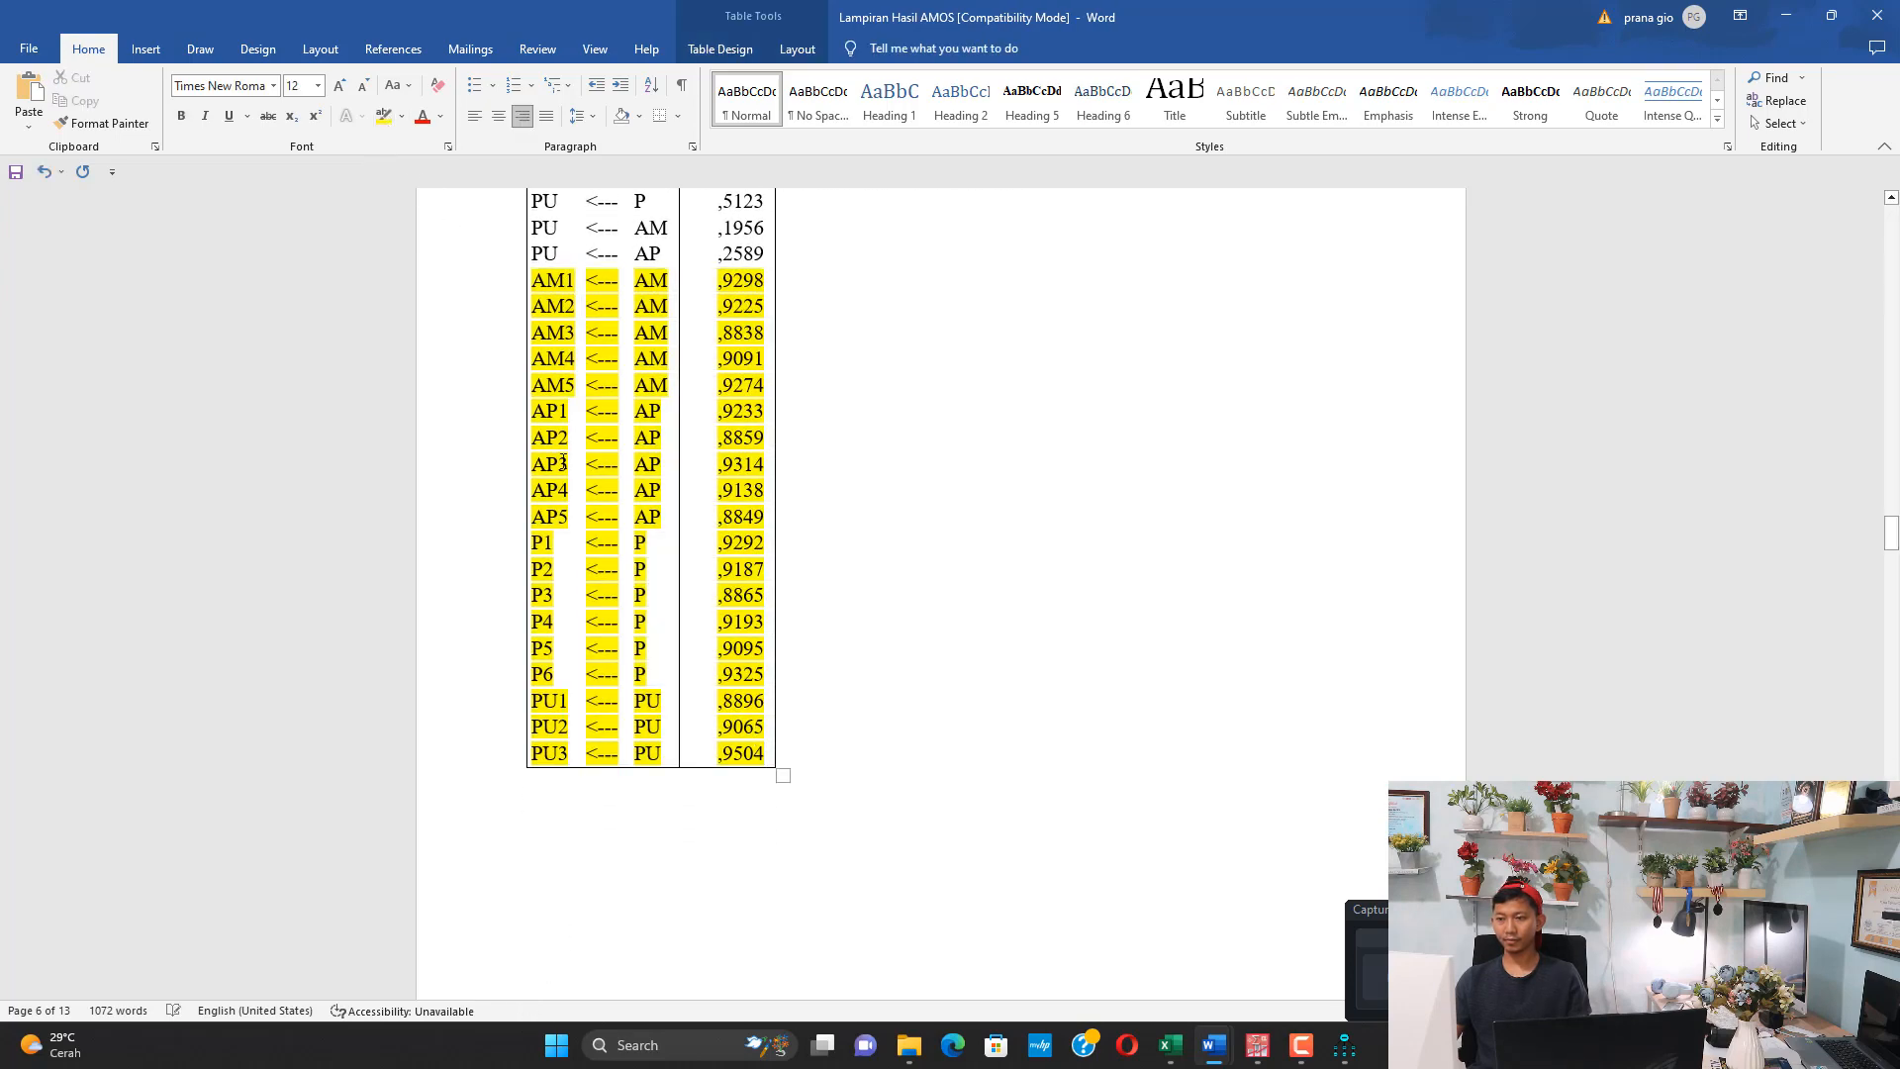
scroll(556, 442, down, 2)
scroll(557, 442, up, 1)
scroll(556, 443, up, 2)
Switch back to the AM document and mark the SLF > 0,5 criterion under Uji Validitas
mouse_move(1232, 1057)
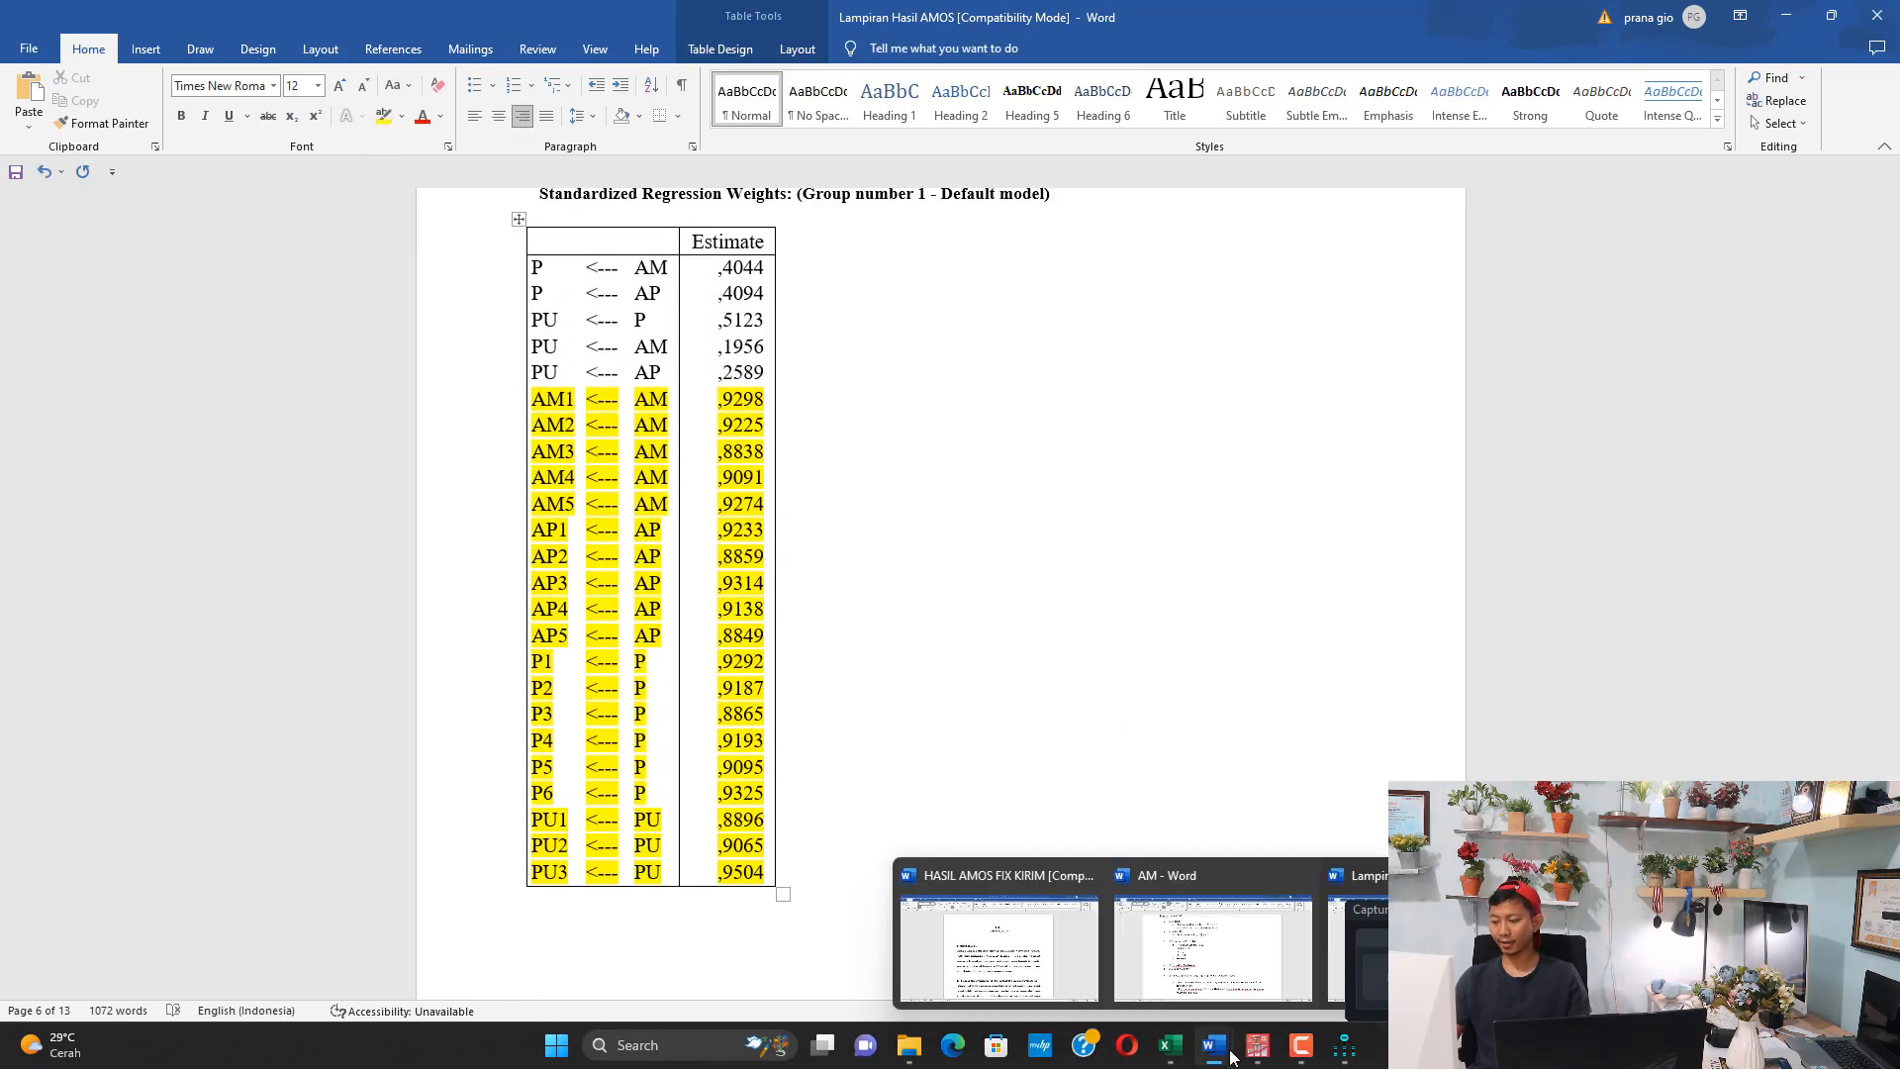
click(1212, 945)
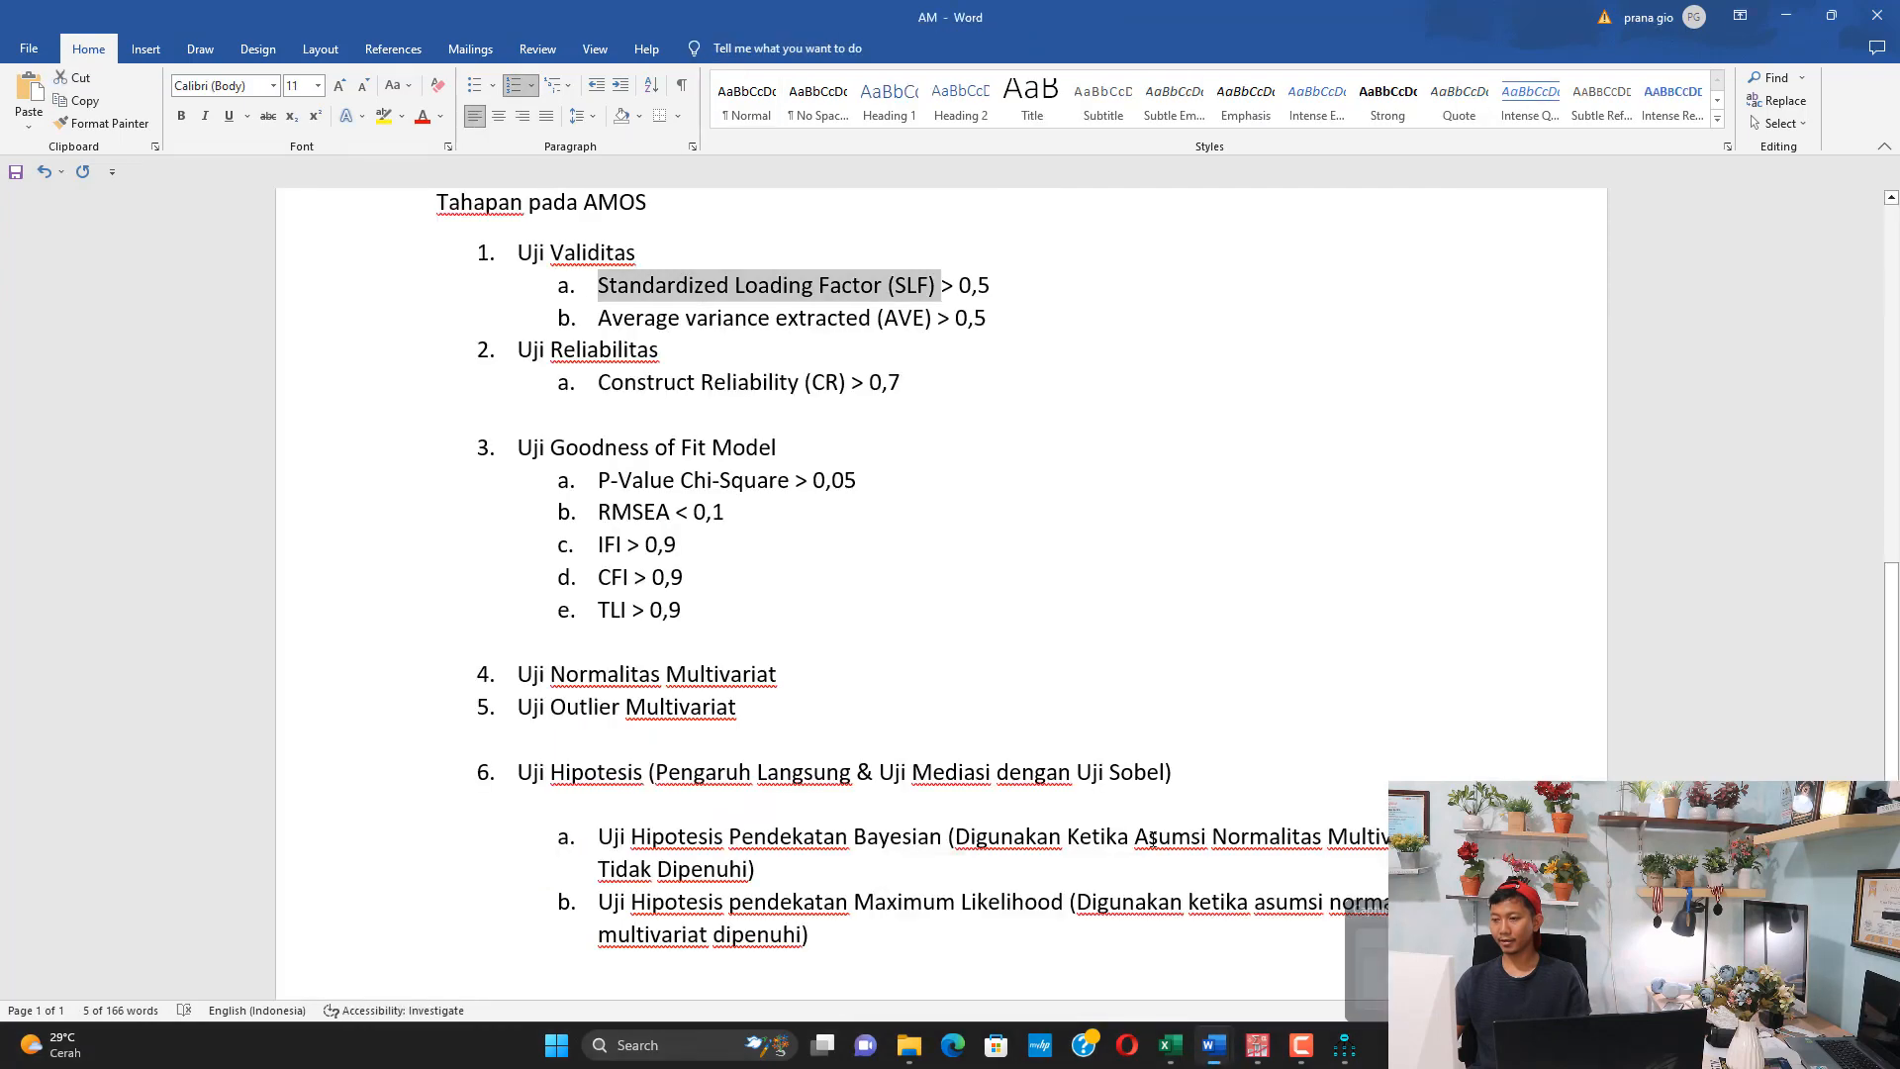
drag(990, 285, 819, 285)
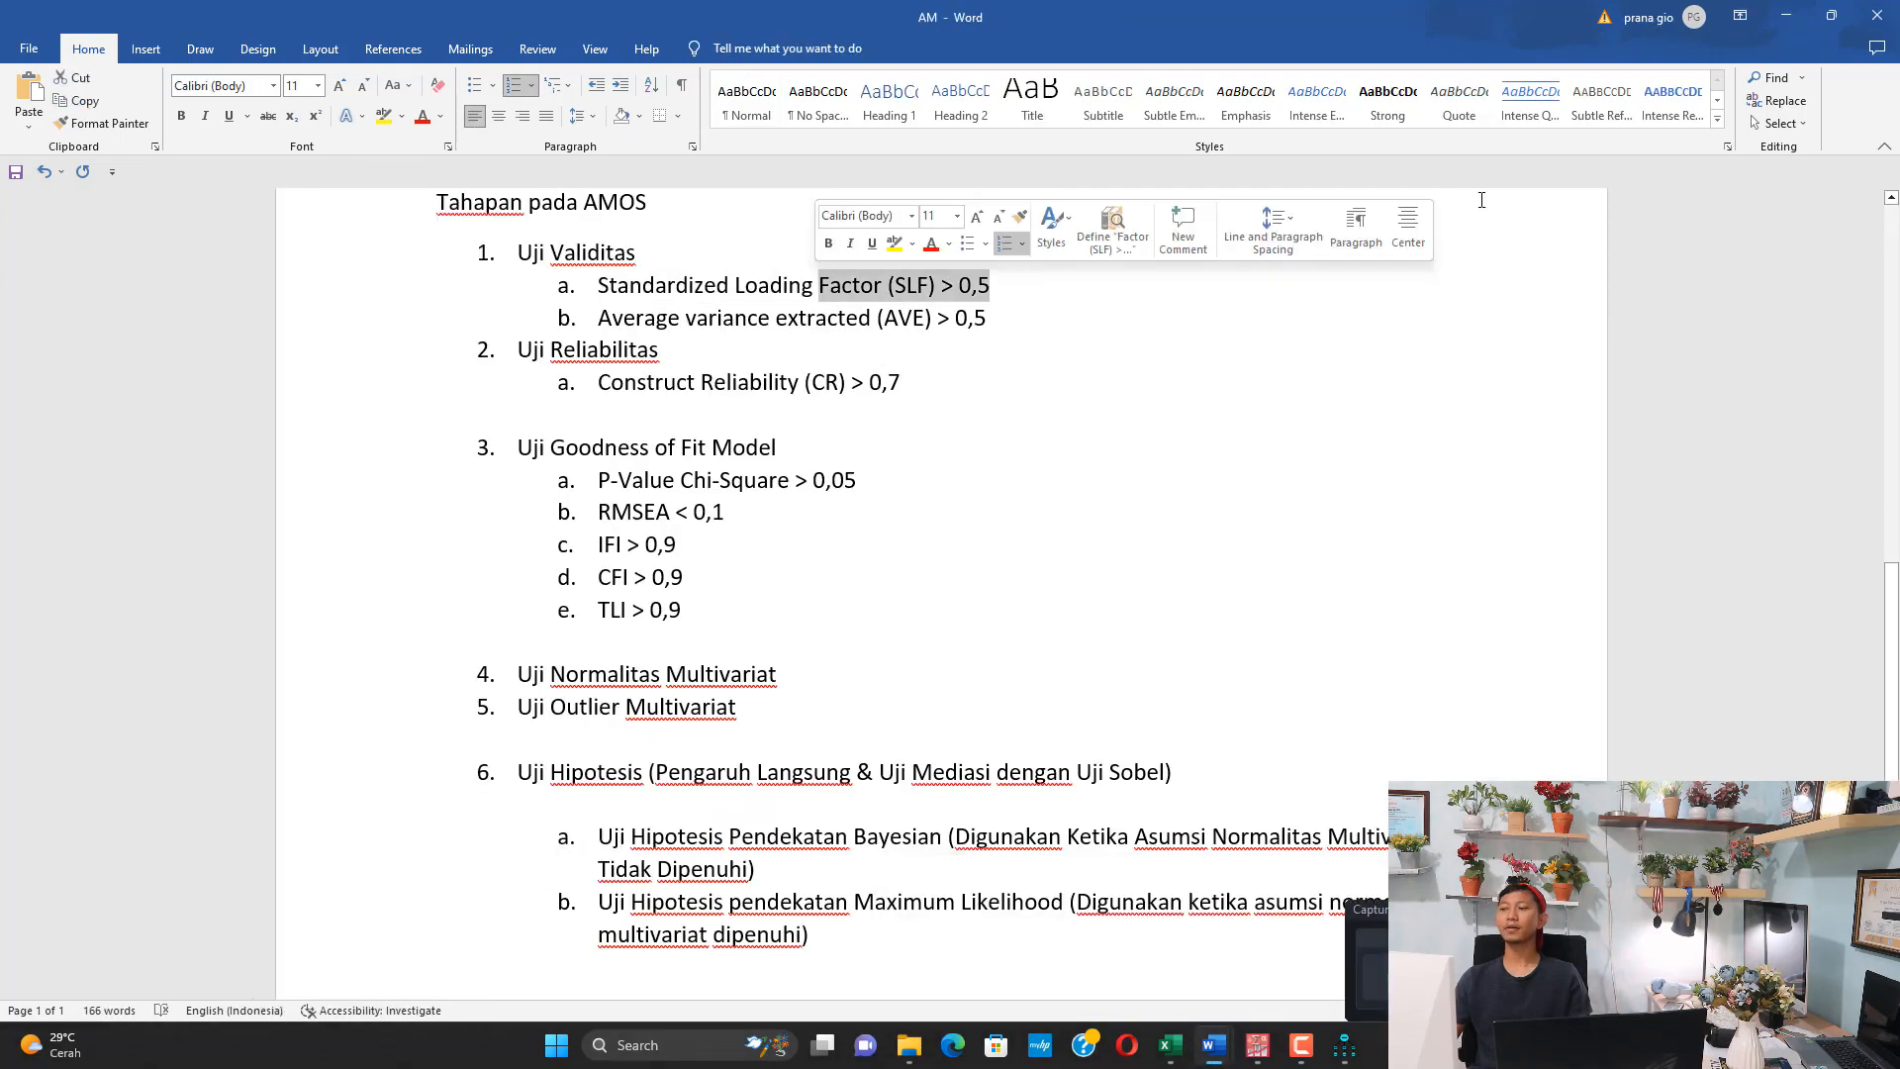
Switch to Lampiran Hasil AMOS and examine the highlighted Standardized Regression Weights estimates from AM1 through PU3
mouse_move(1276, 1039)
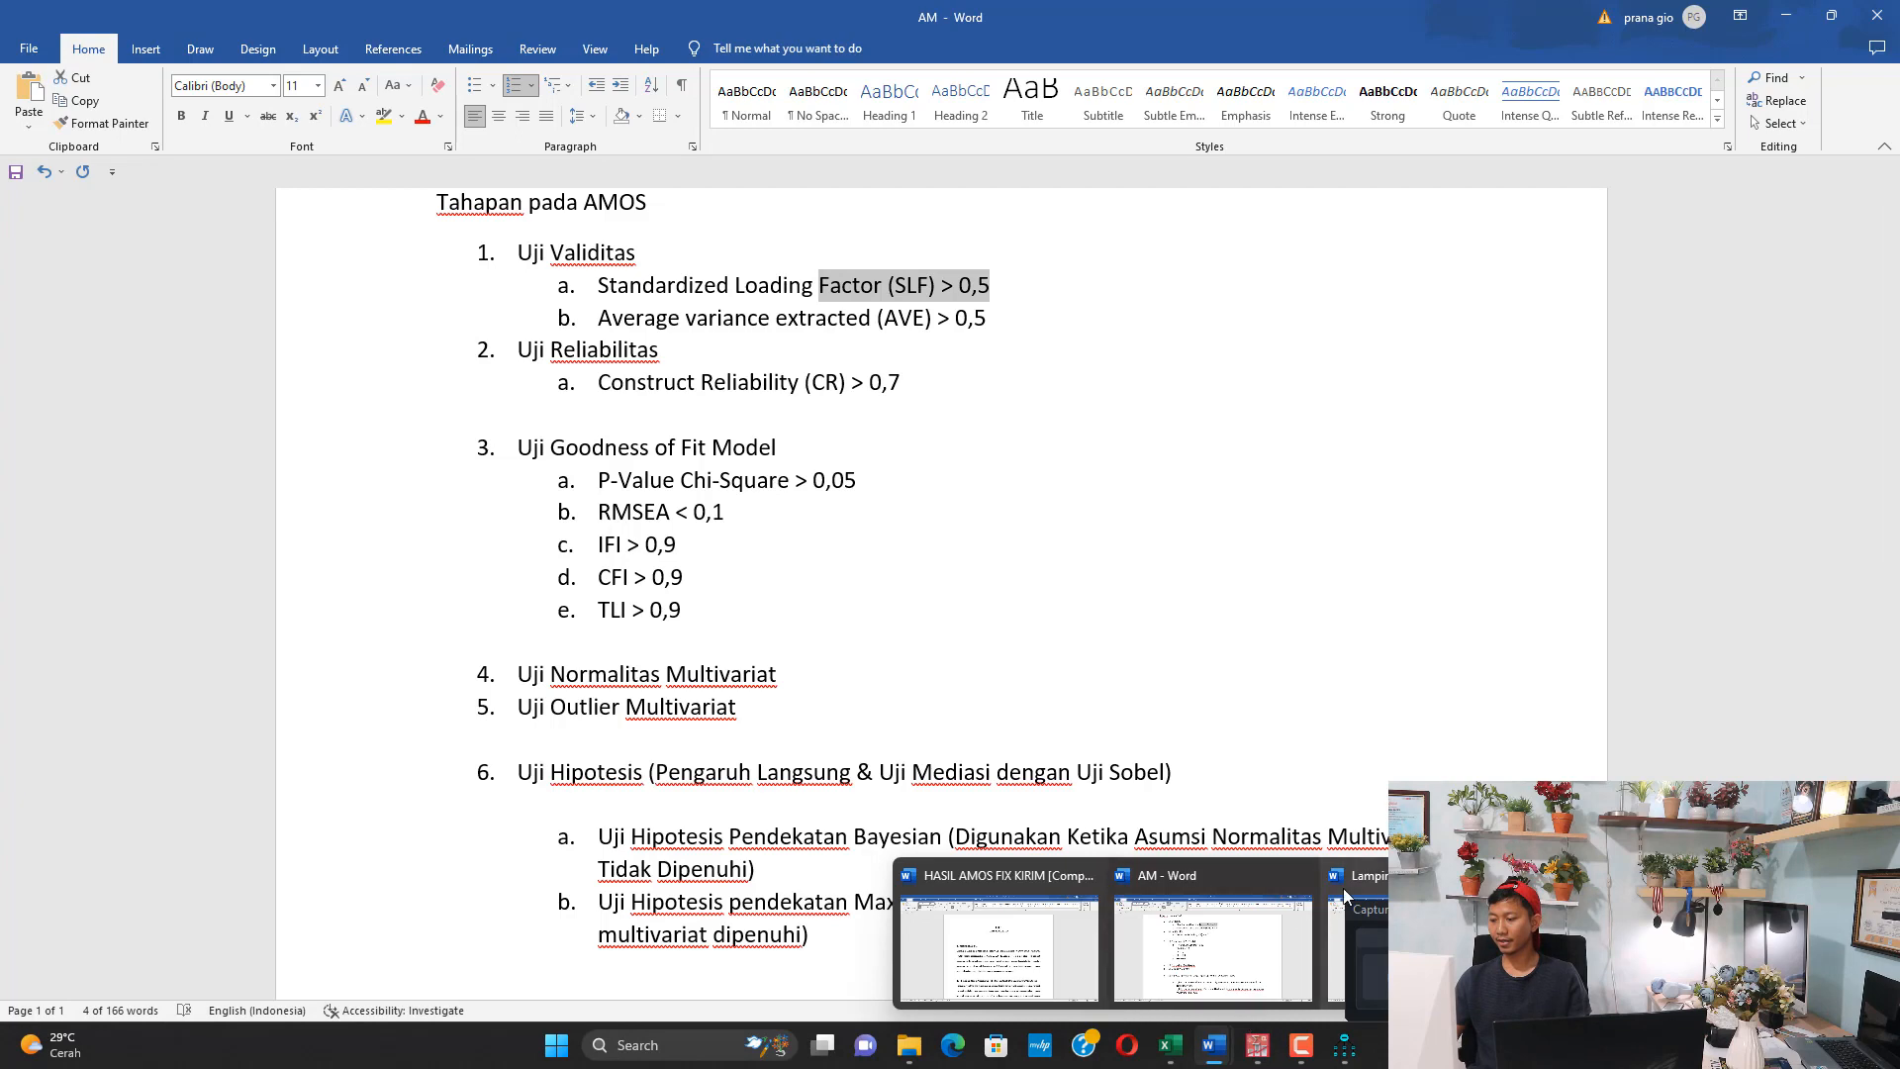
click(999, 948)
drag(750, 403, 749, 847)
click(565, 399)
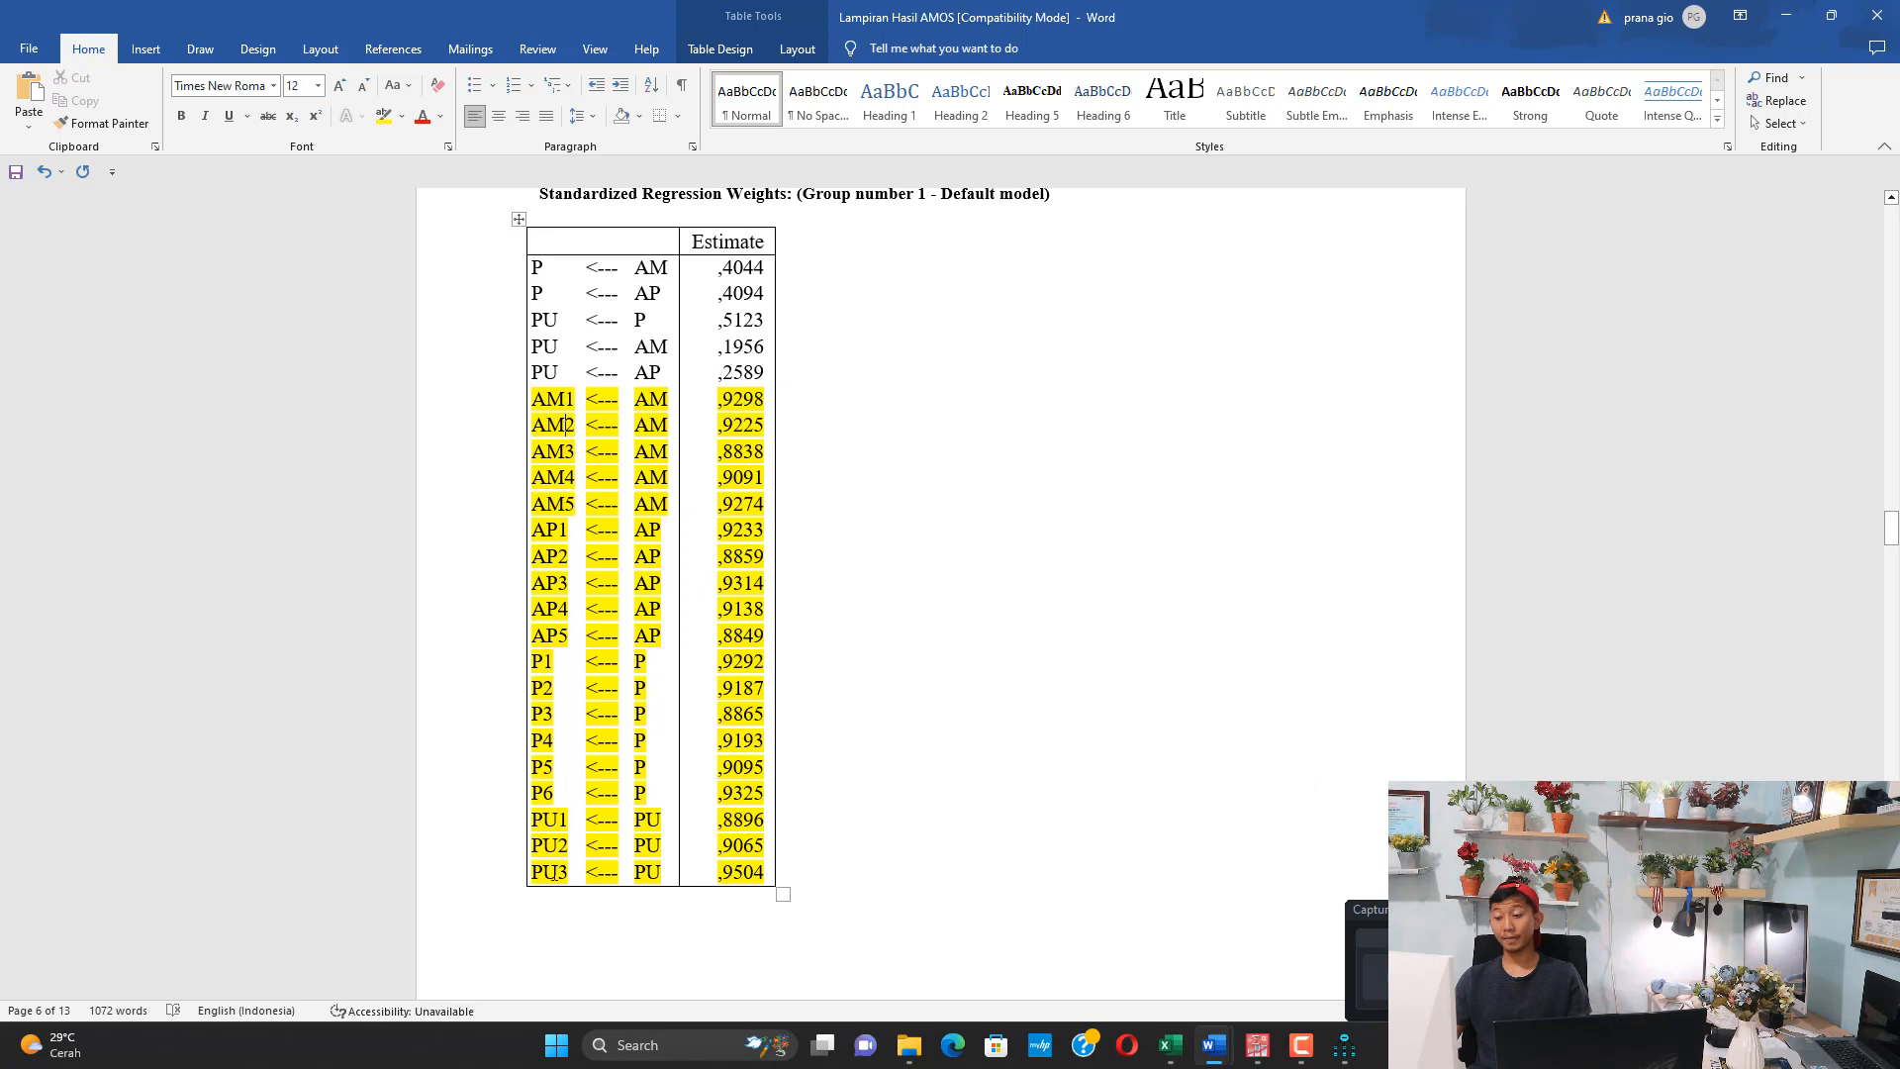
drag(551, 873, 675, 873)
drag(720, 402, 749, 433)
drag(720, 875, 752, 875)
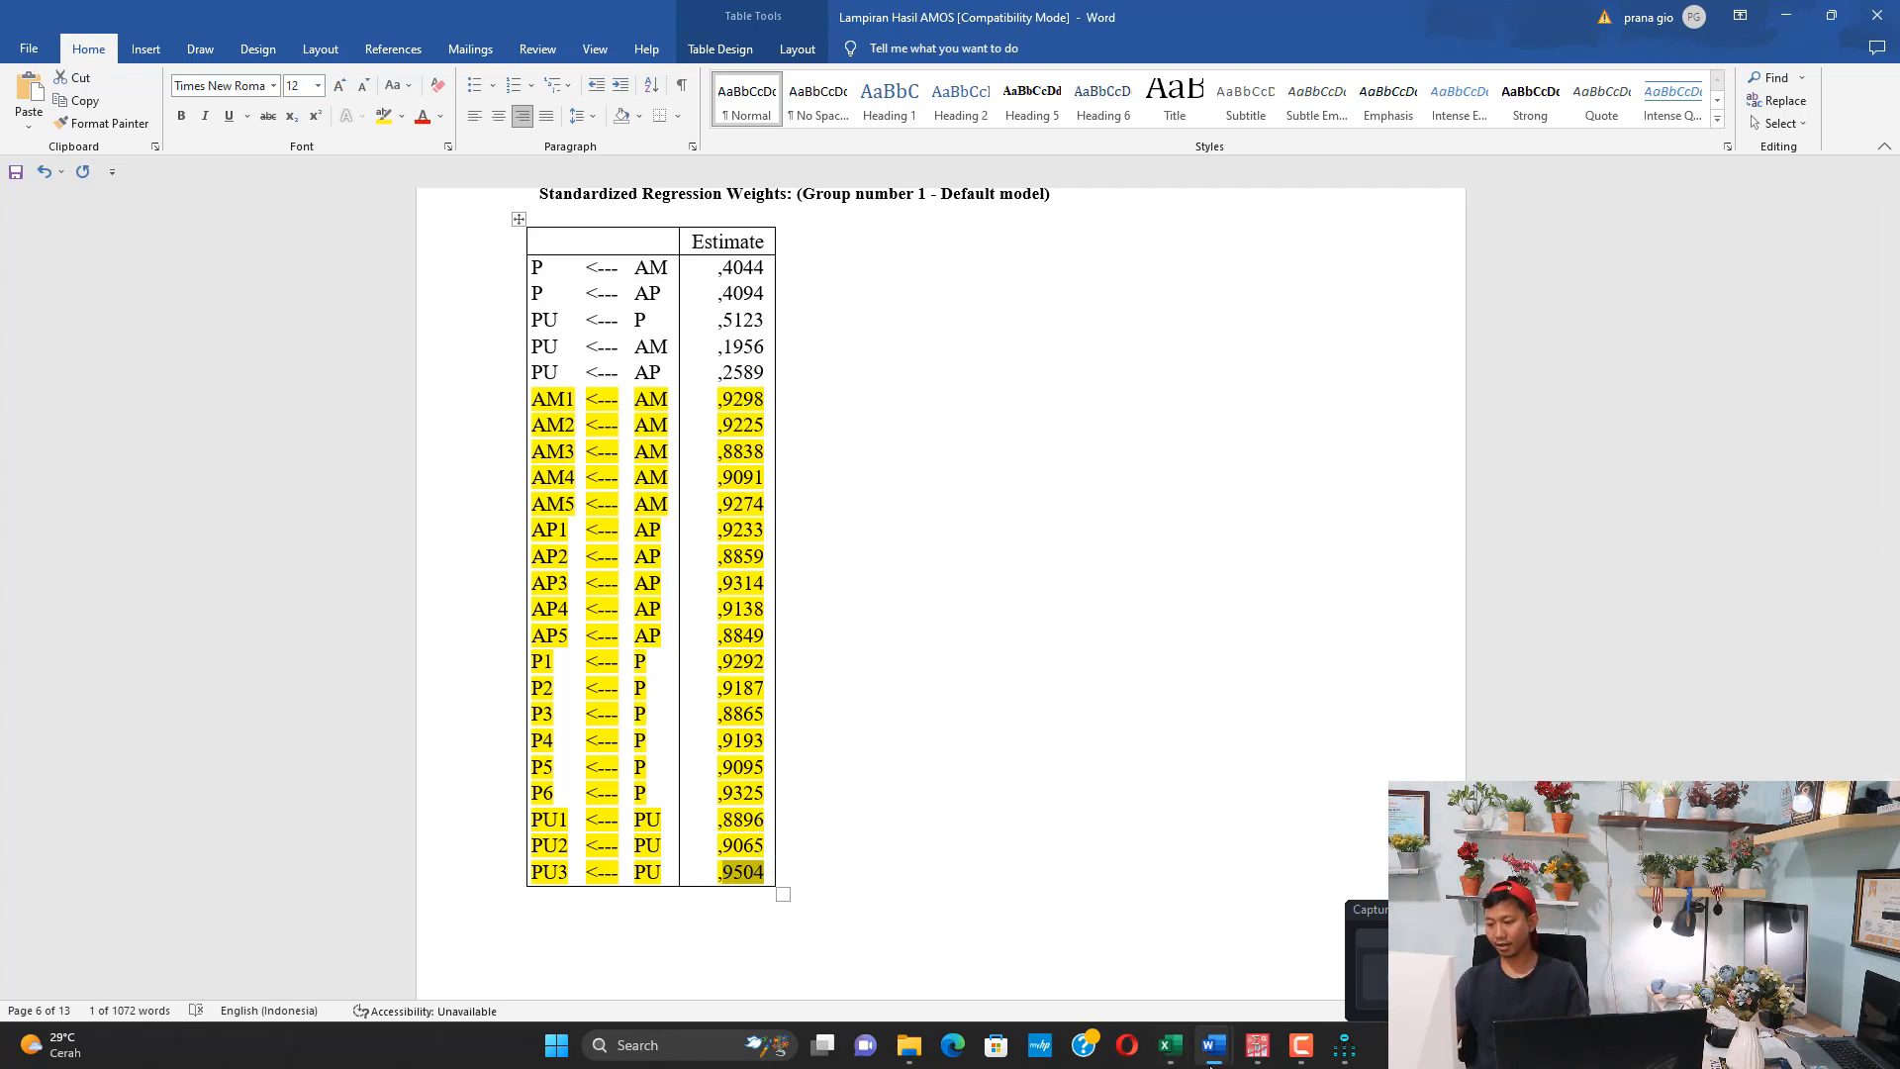
Switch back to the AM document and mark "Average variance extracted" under Uji Validitas
mouse_move(1214, 1045)
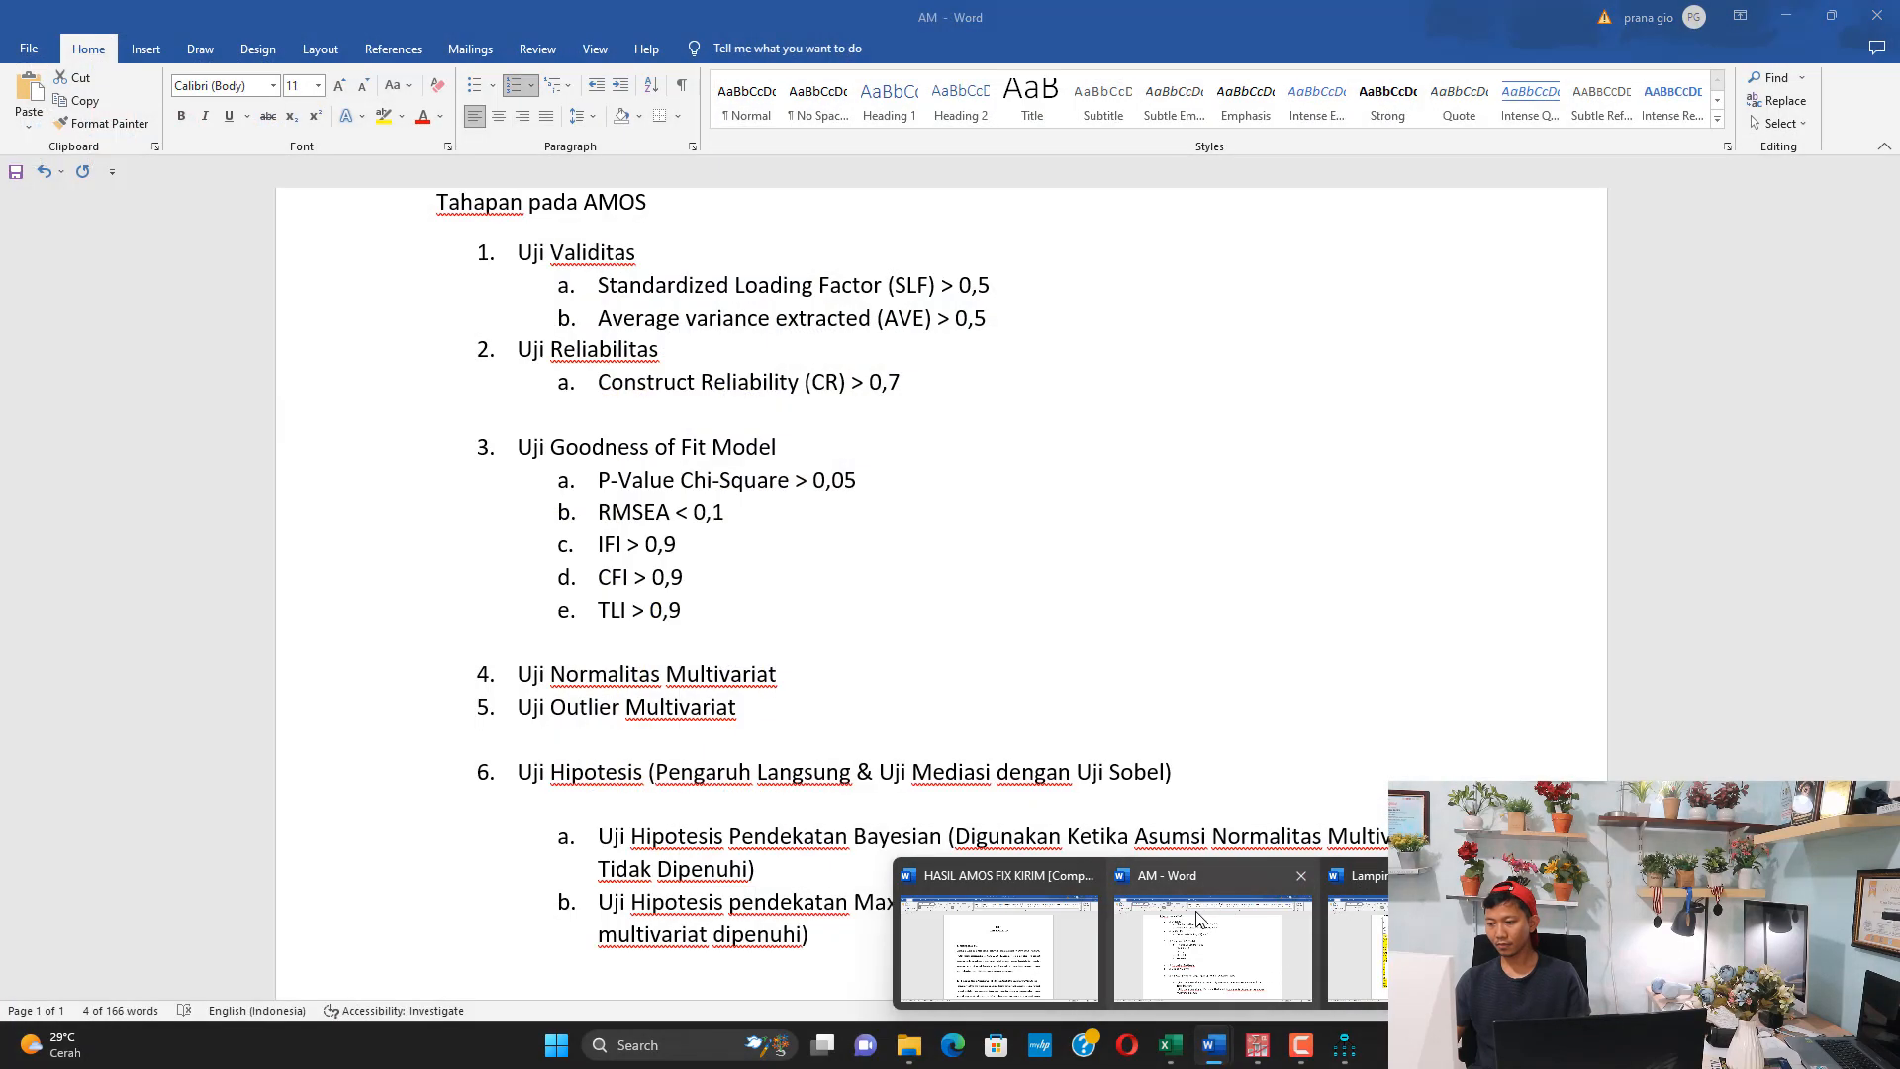
click(1198, 919)
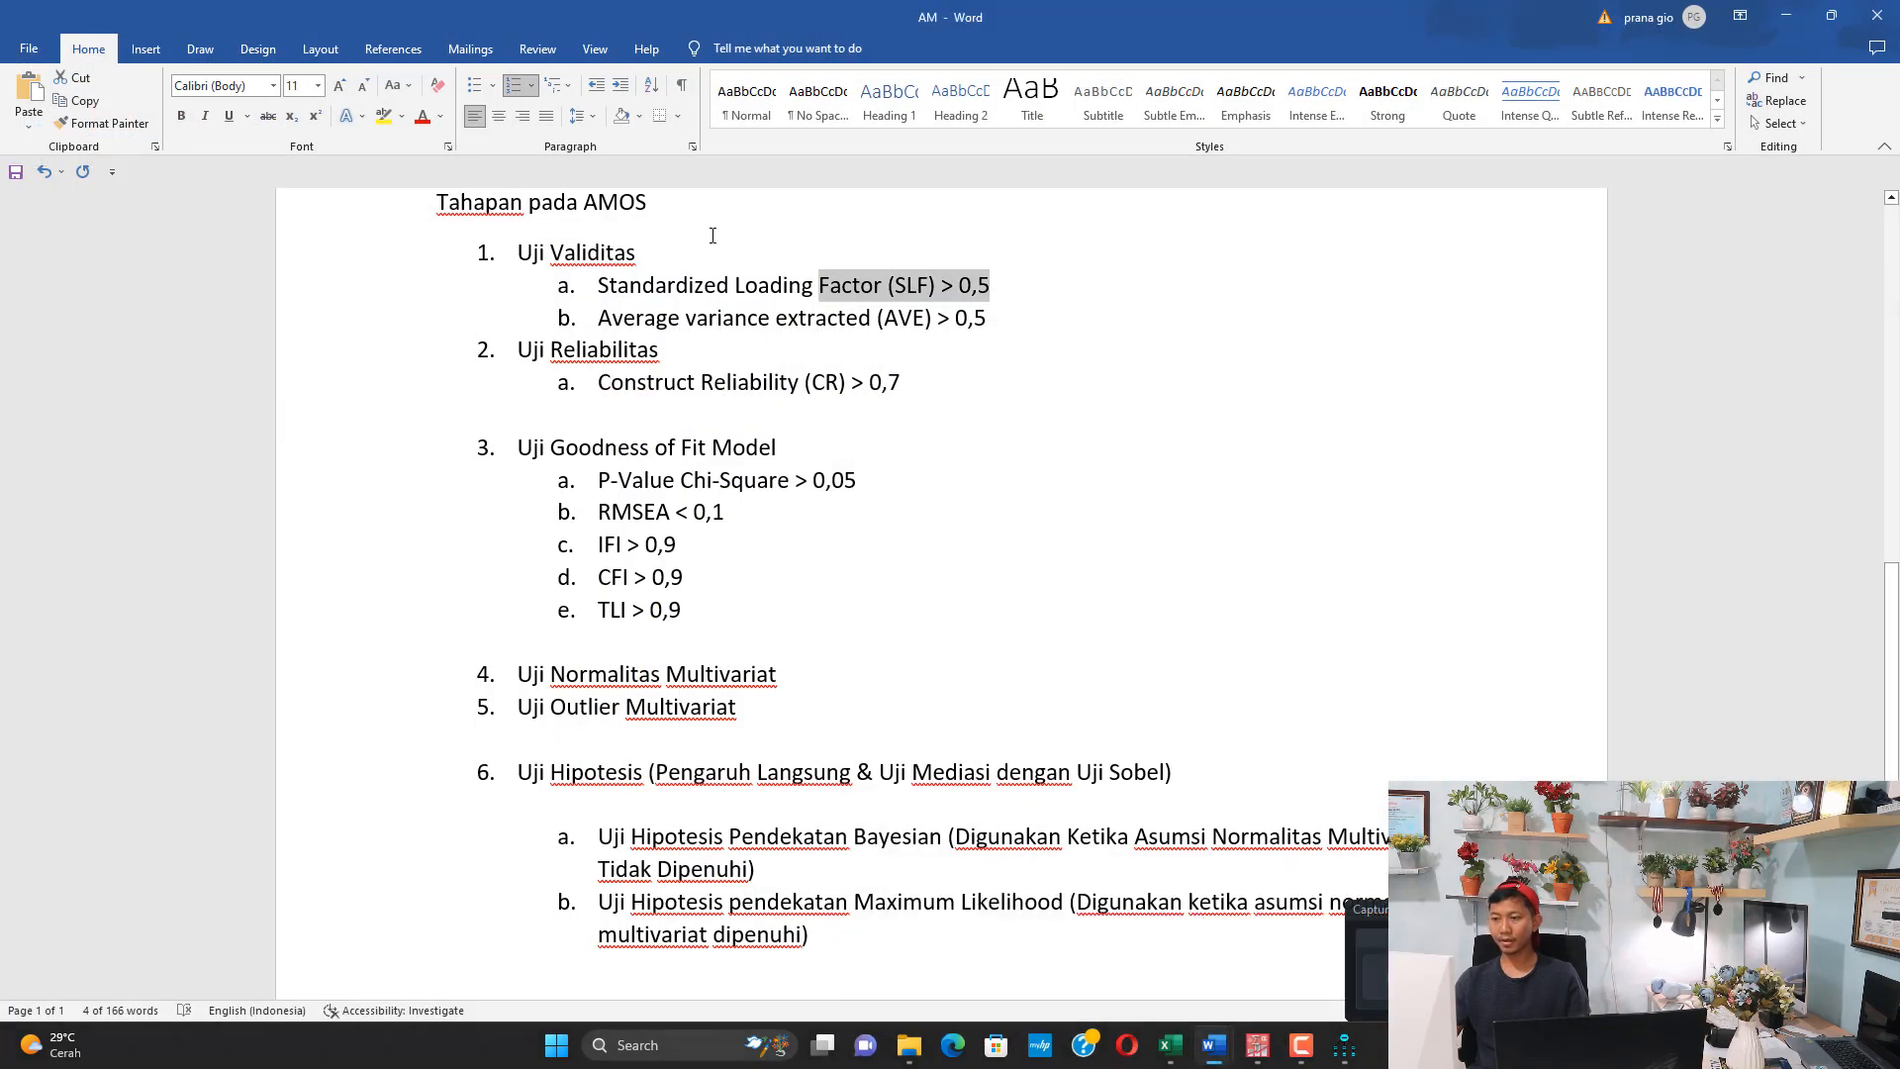
drag(669, 317, 859, 317)
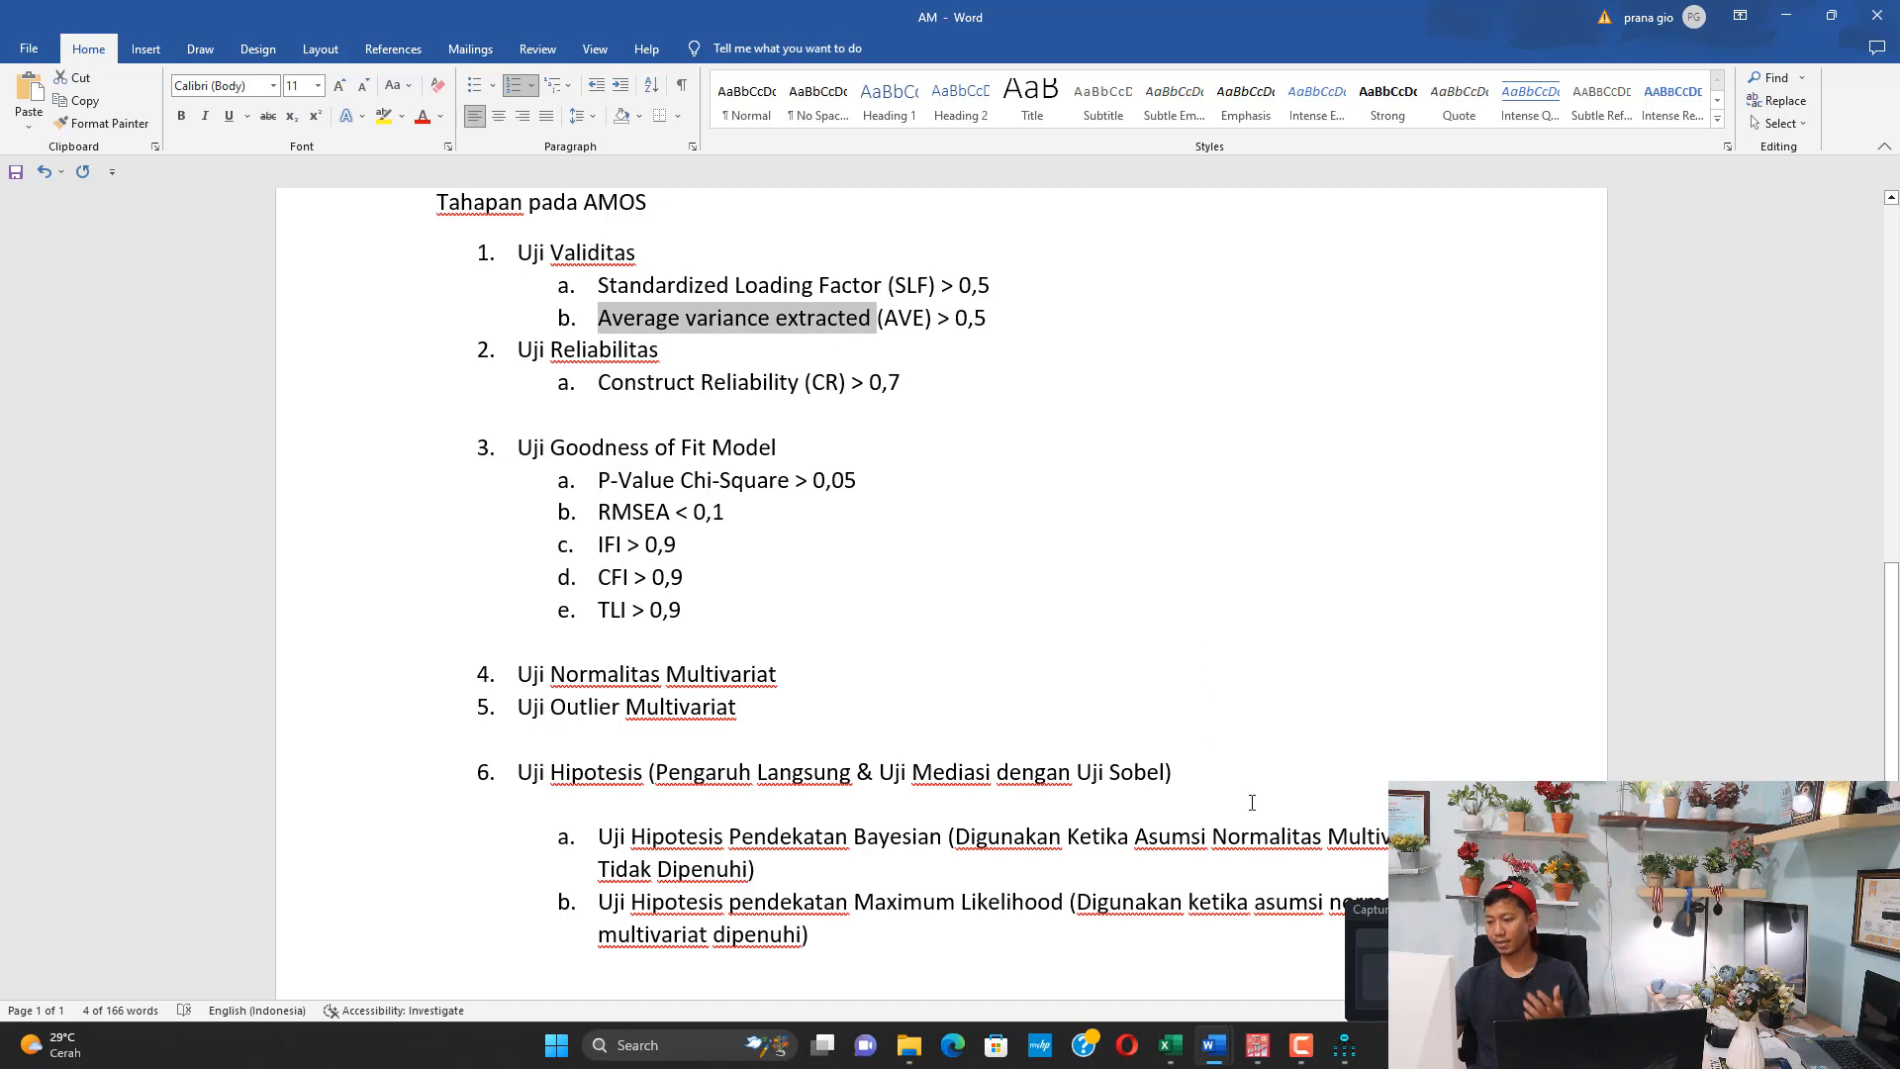
Switch to the HASIL AMOS FIX KIRIM document and select the AVE formula above Tabel 4.1
mouse_move(1225, 1055)
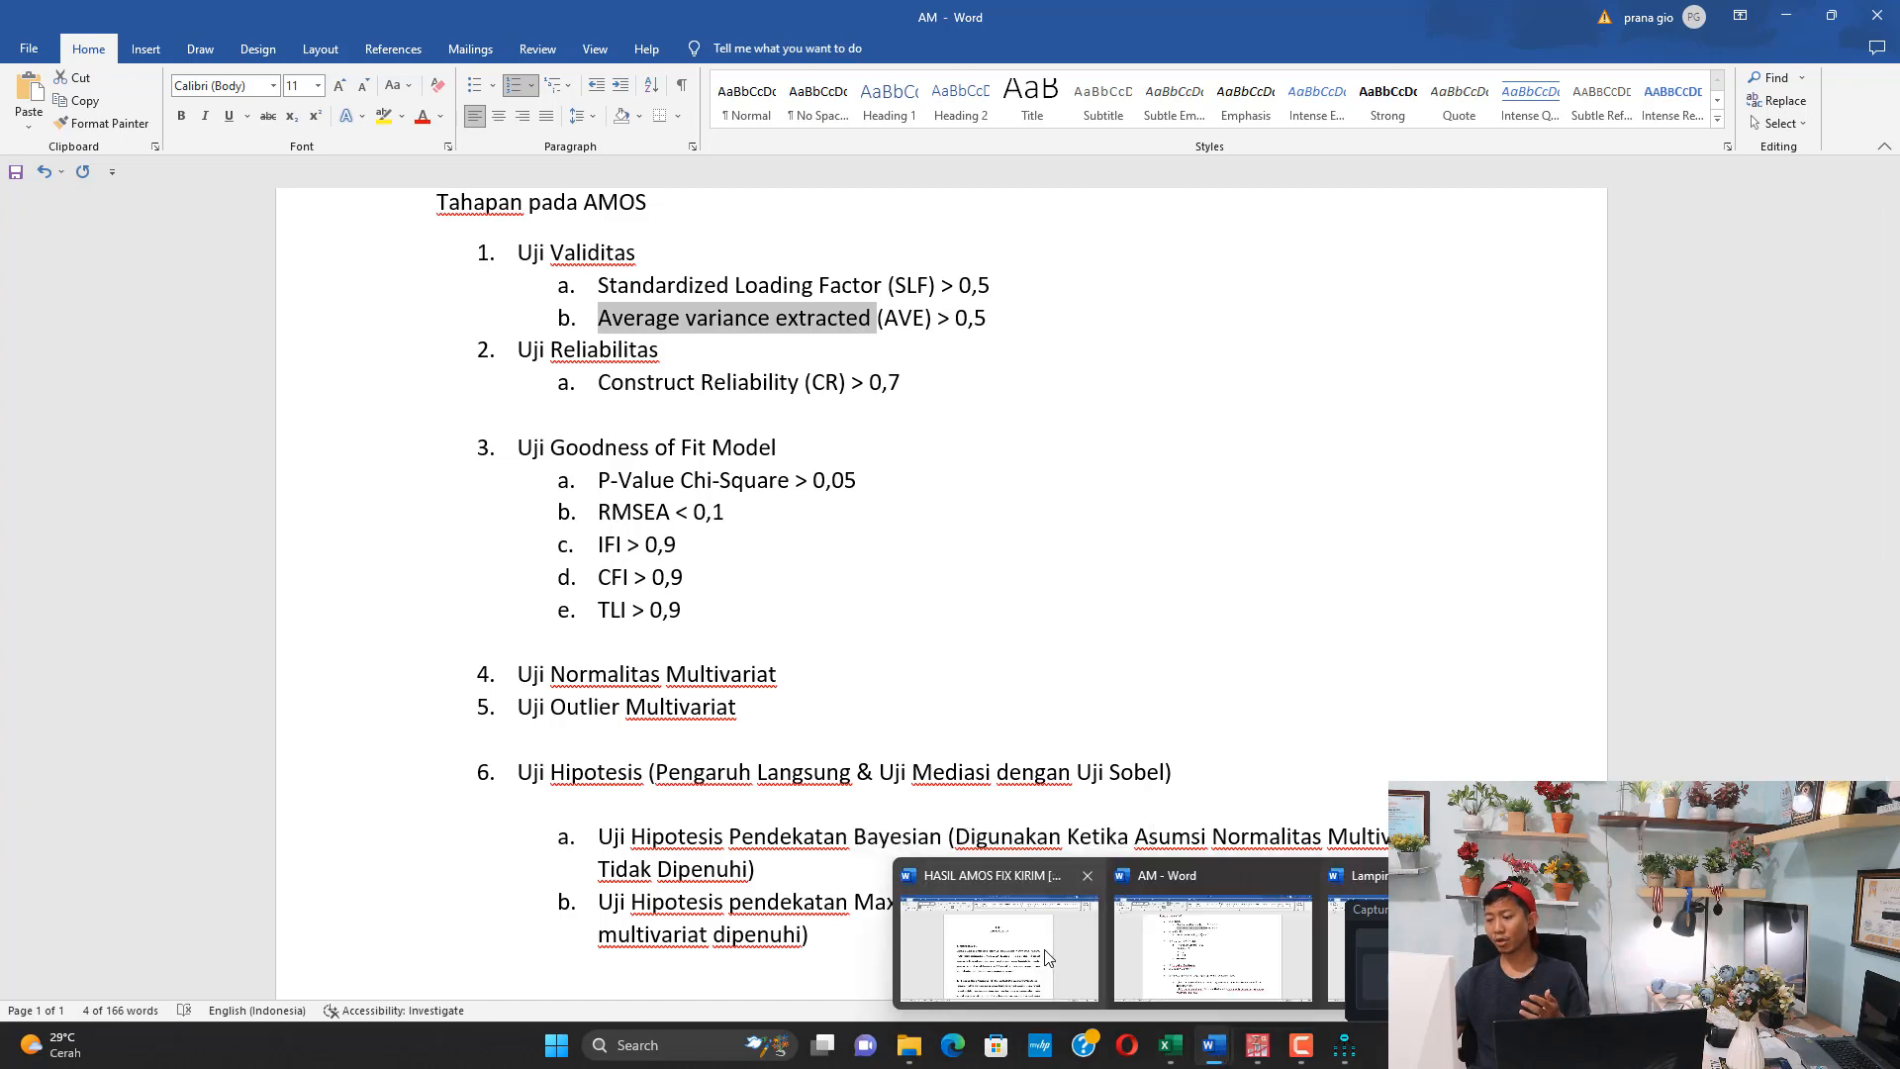
click(999, 945)
scroll(892, 698, down, 10)
scroll(893, 698, down, 5)
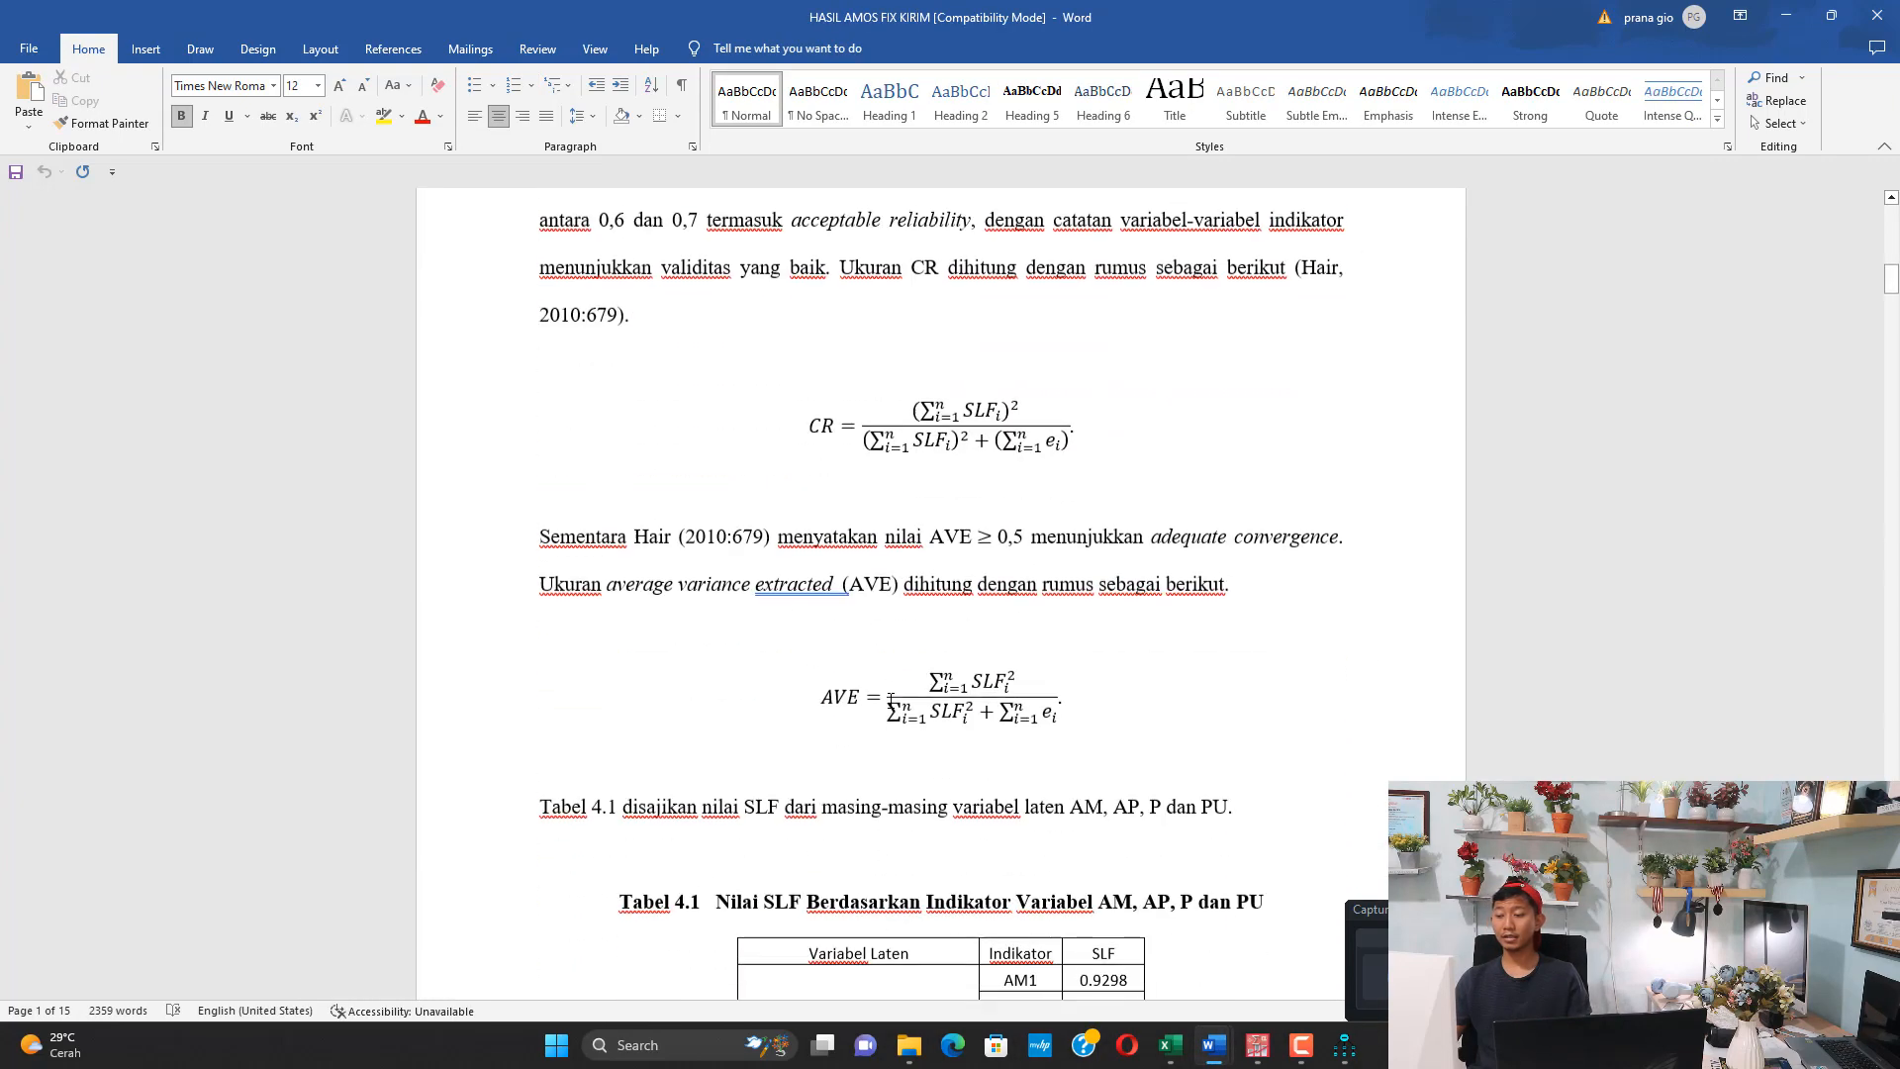
click(938, 675)
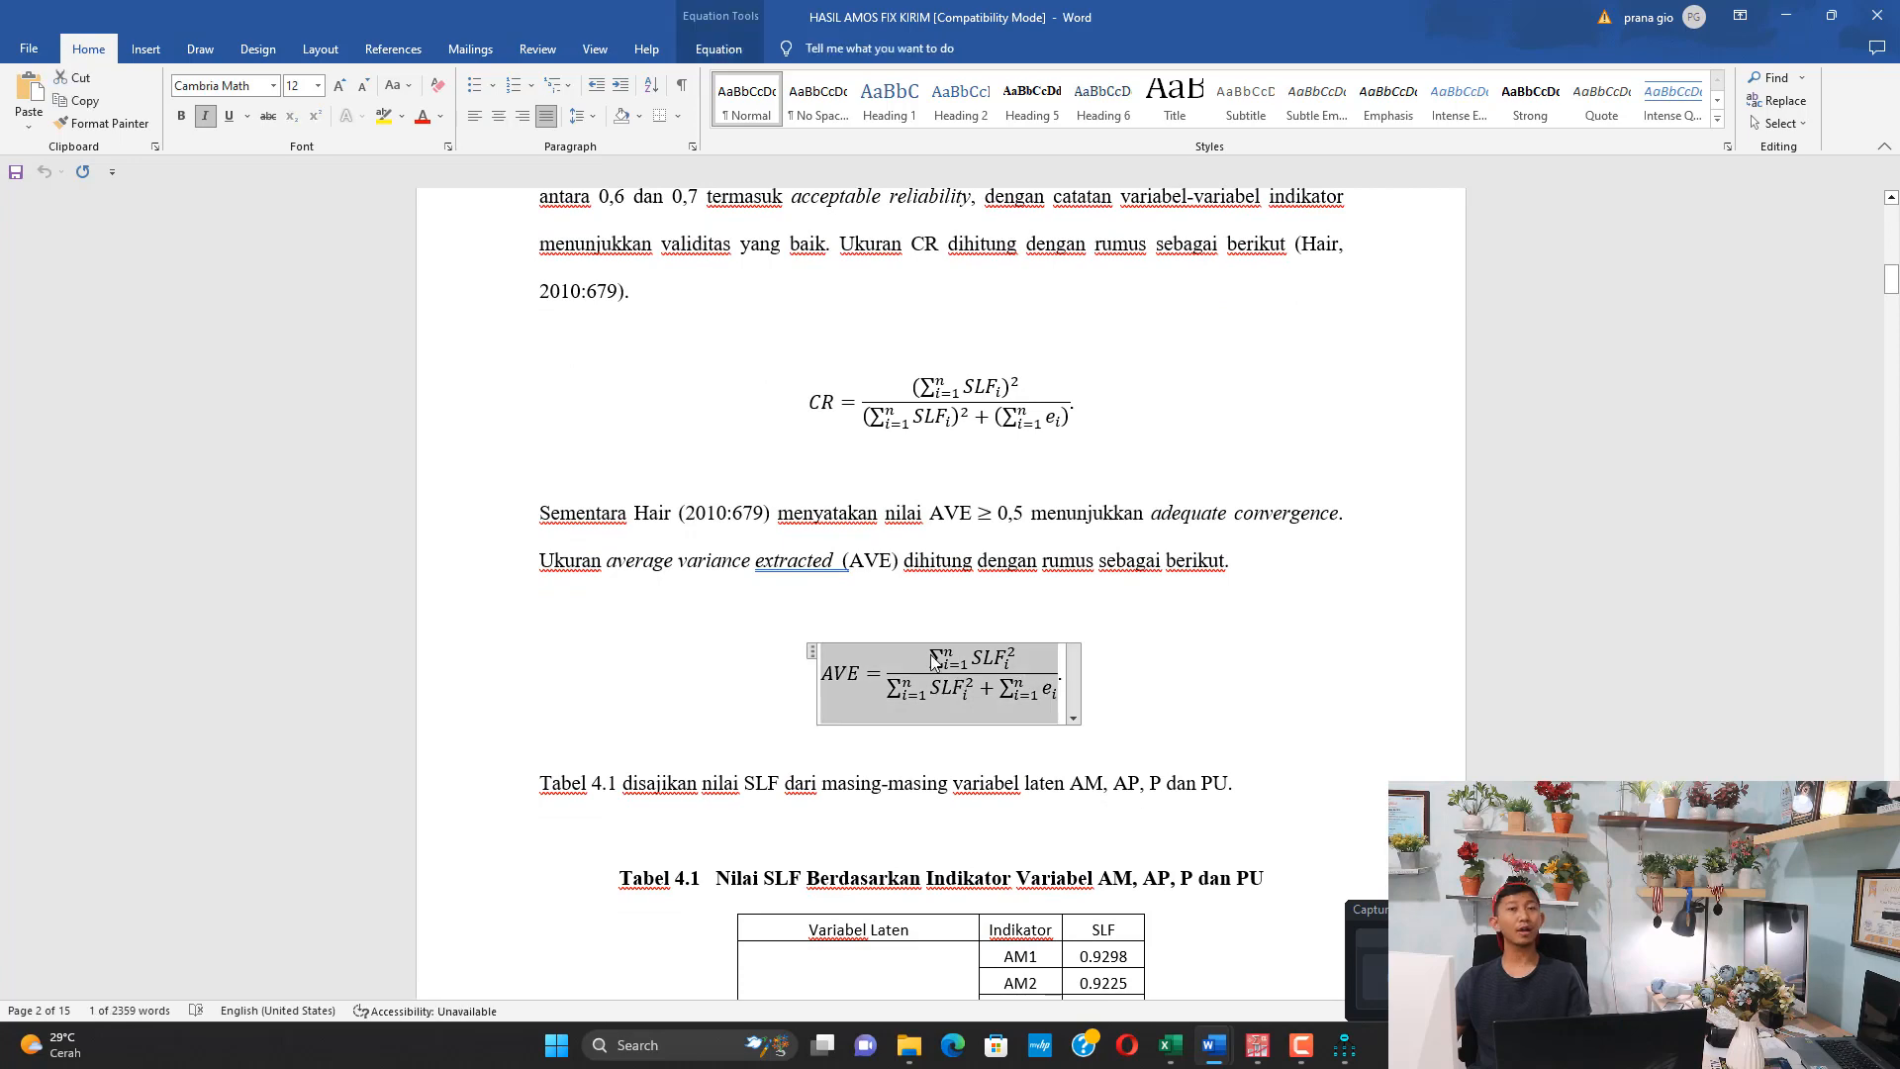
Return to the AM document and mark the Construct Reliability (CR) criterion under Uji Reliabilitas
mouse_move(1209, 1044)
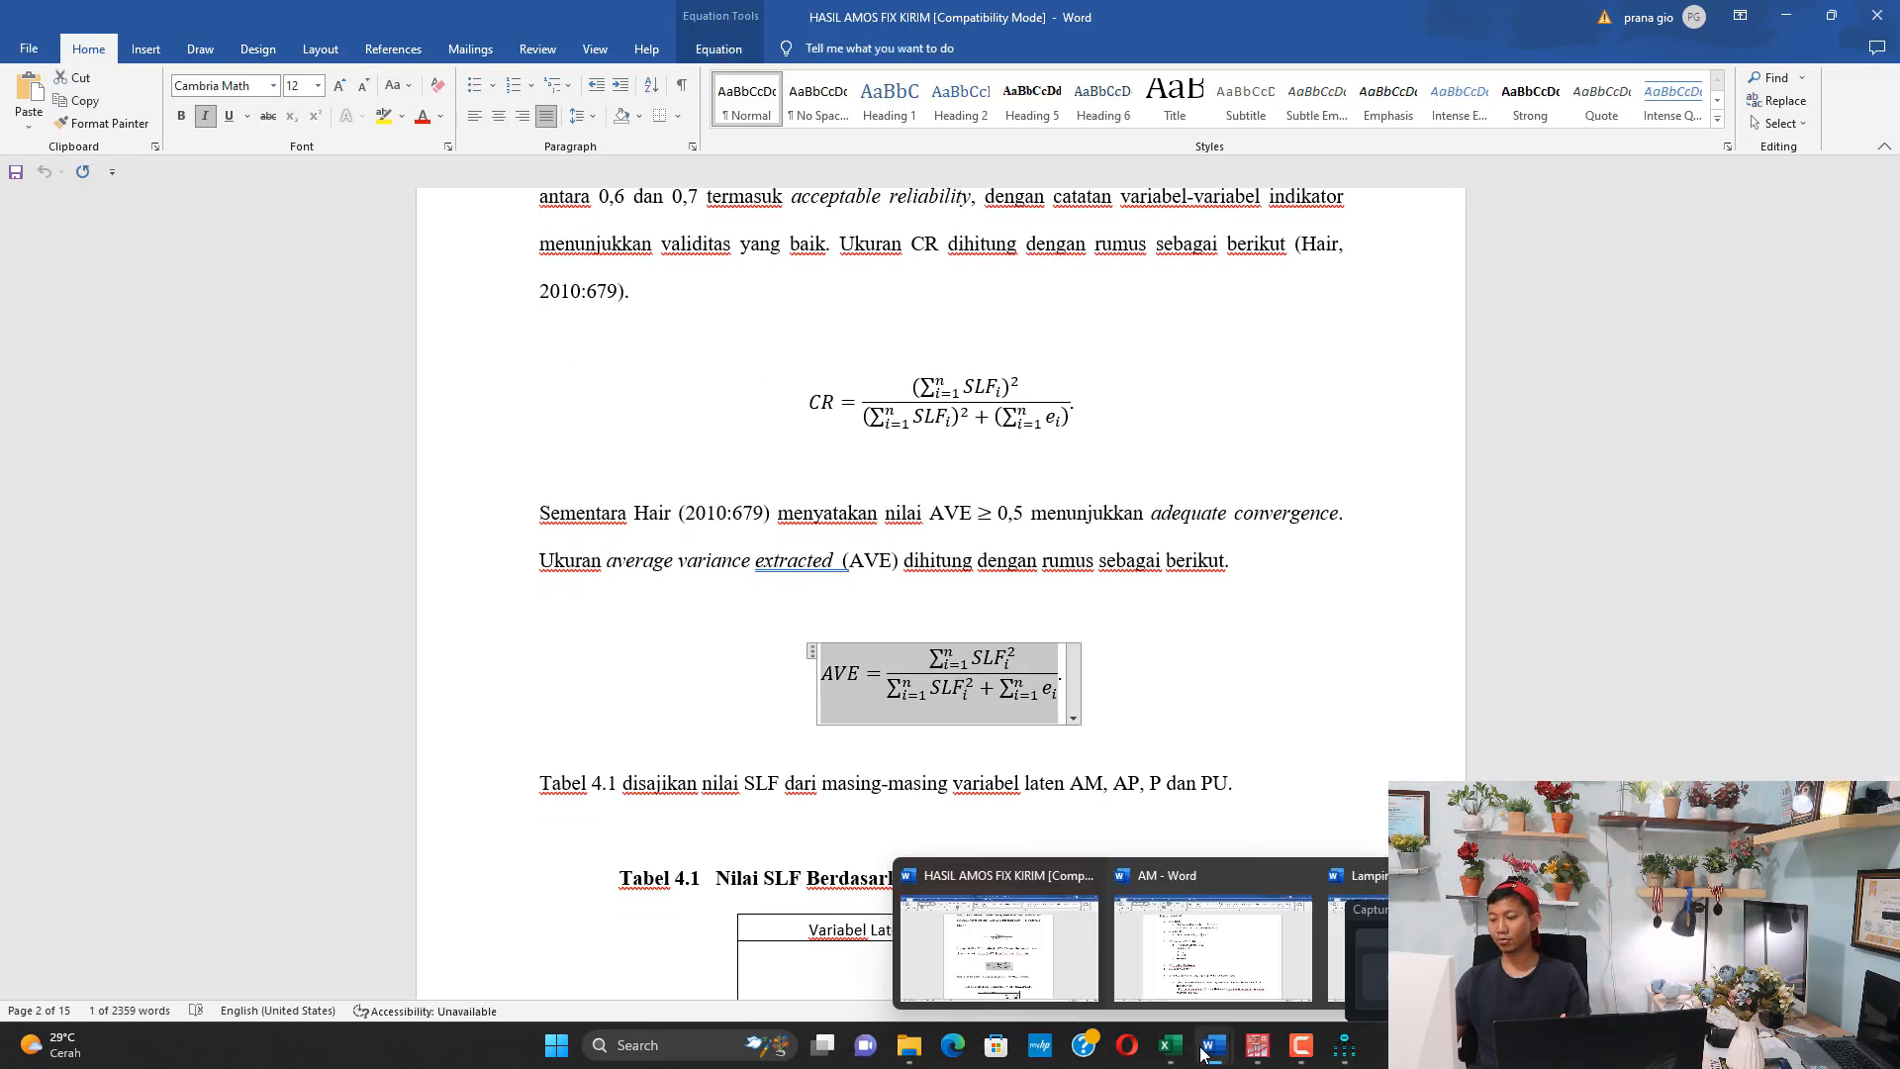
click(1237, 930)
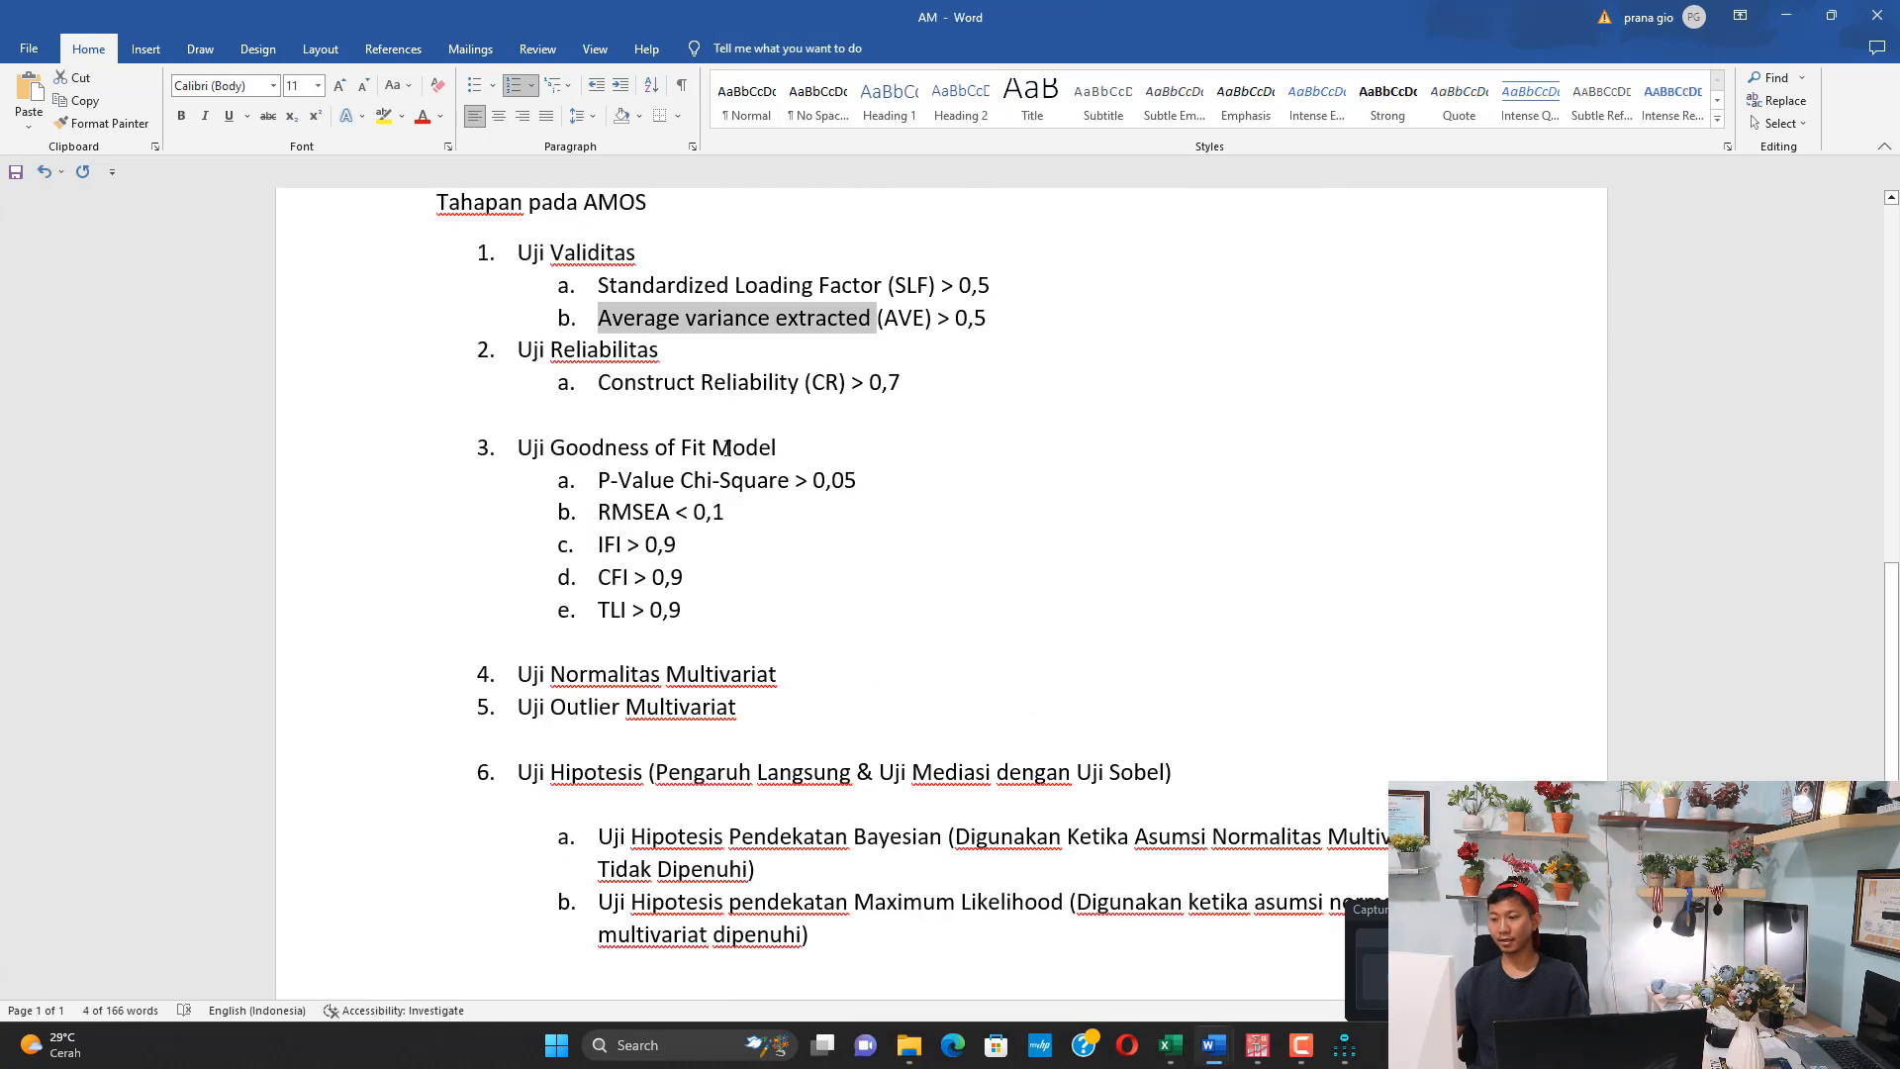
drag(640, 381, 888, 397)
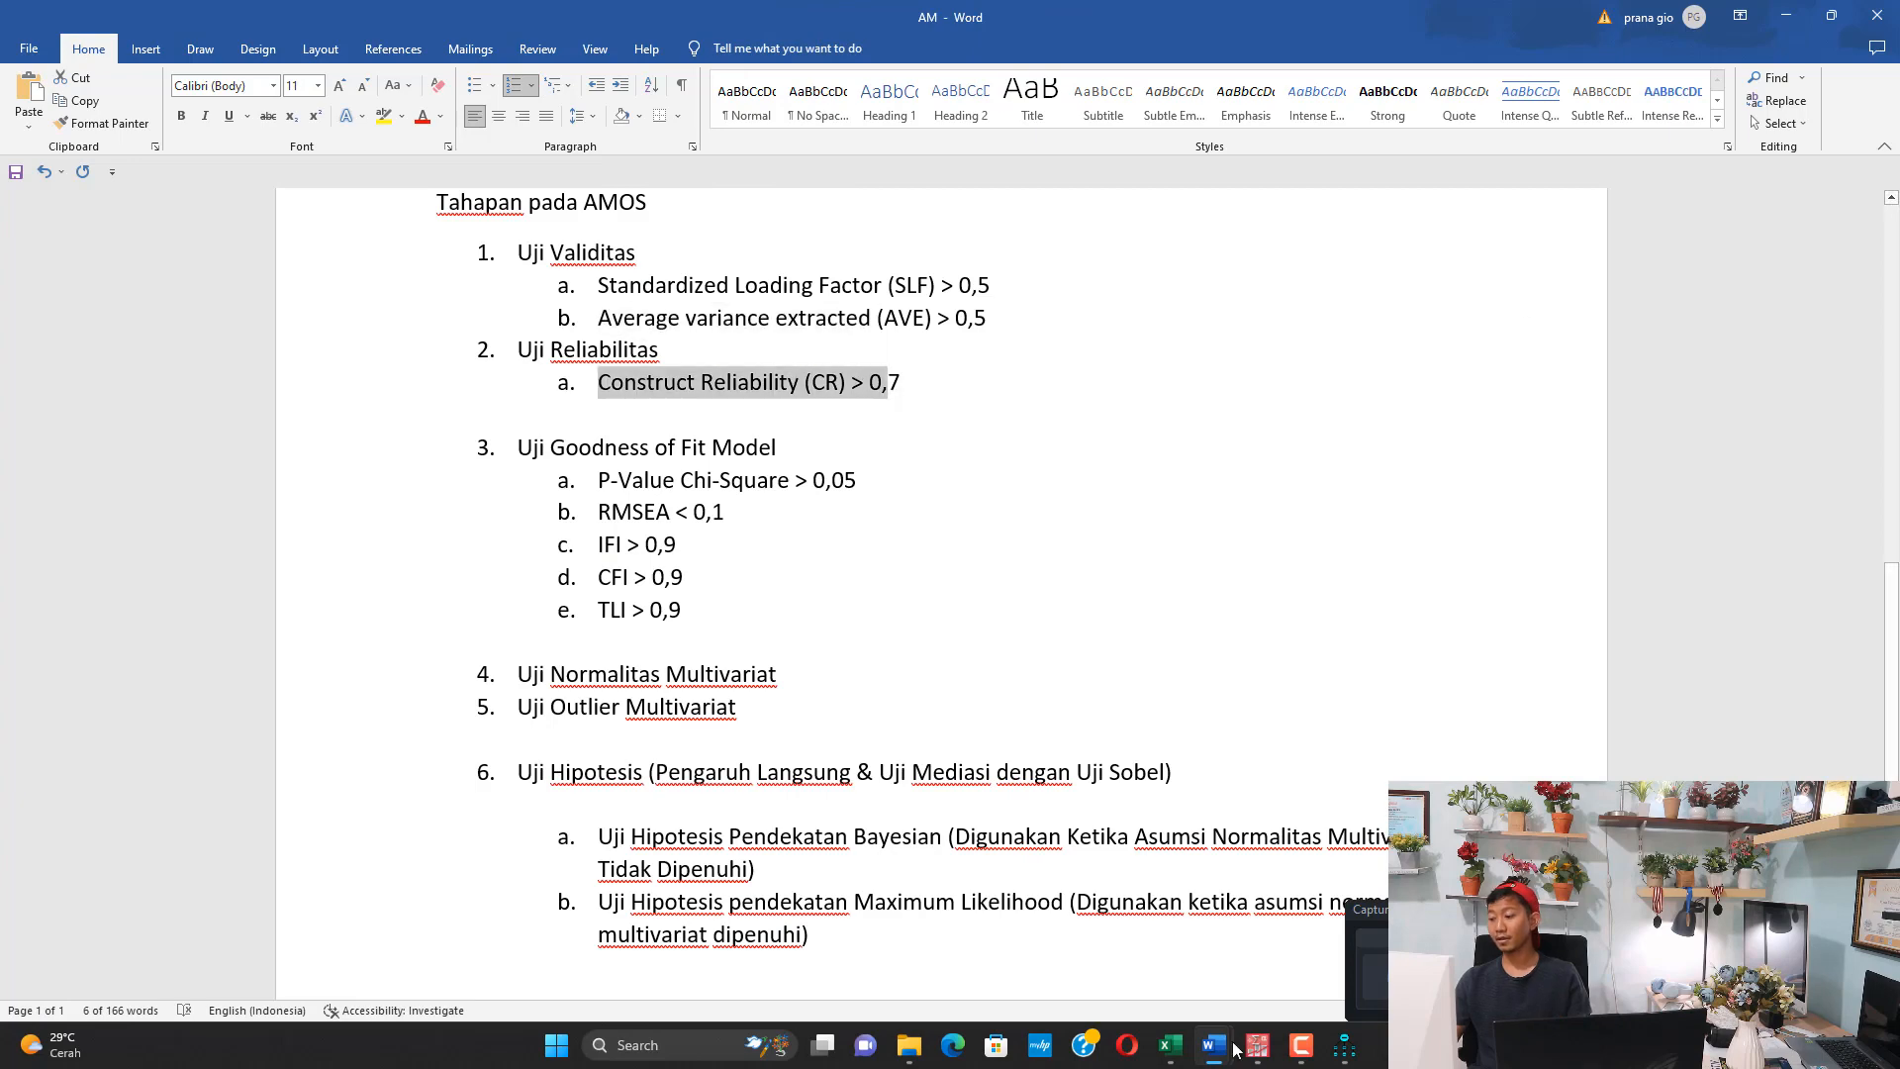
Return to HASIL AMOS FIX KIRIM and select the CR formula
mouse_move(1230, 1051)
click(1057, 944)
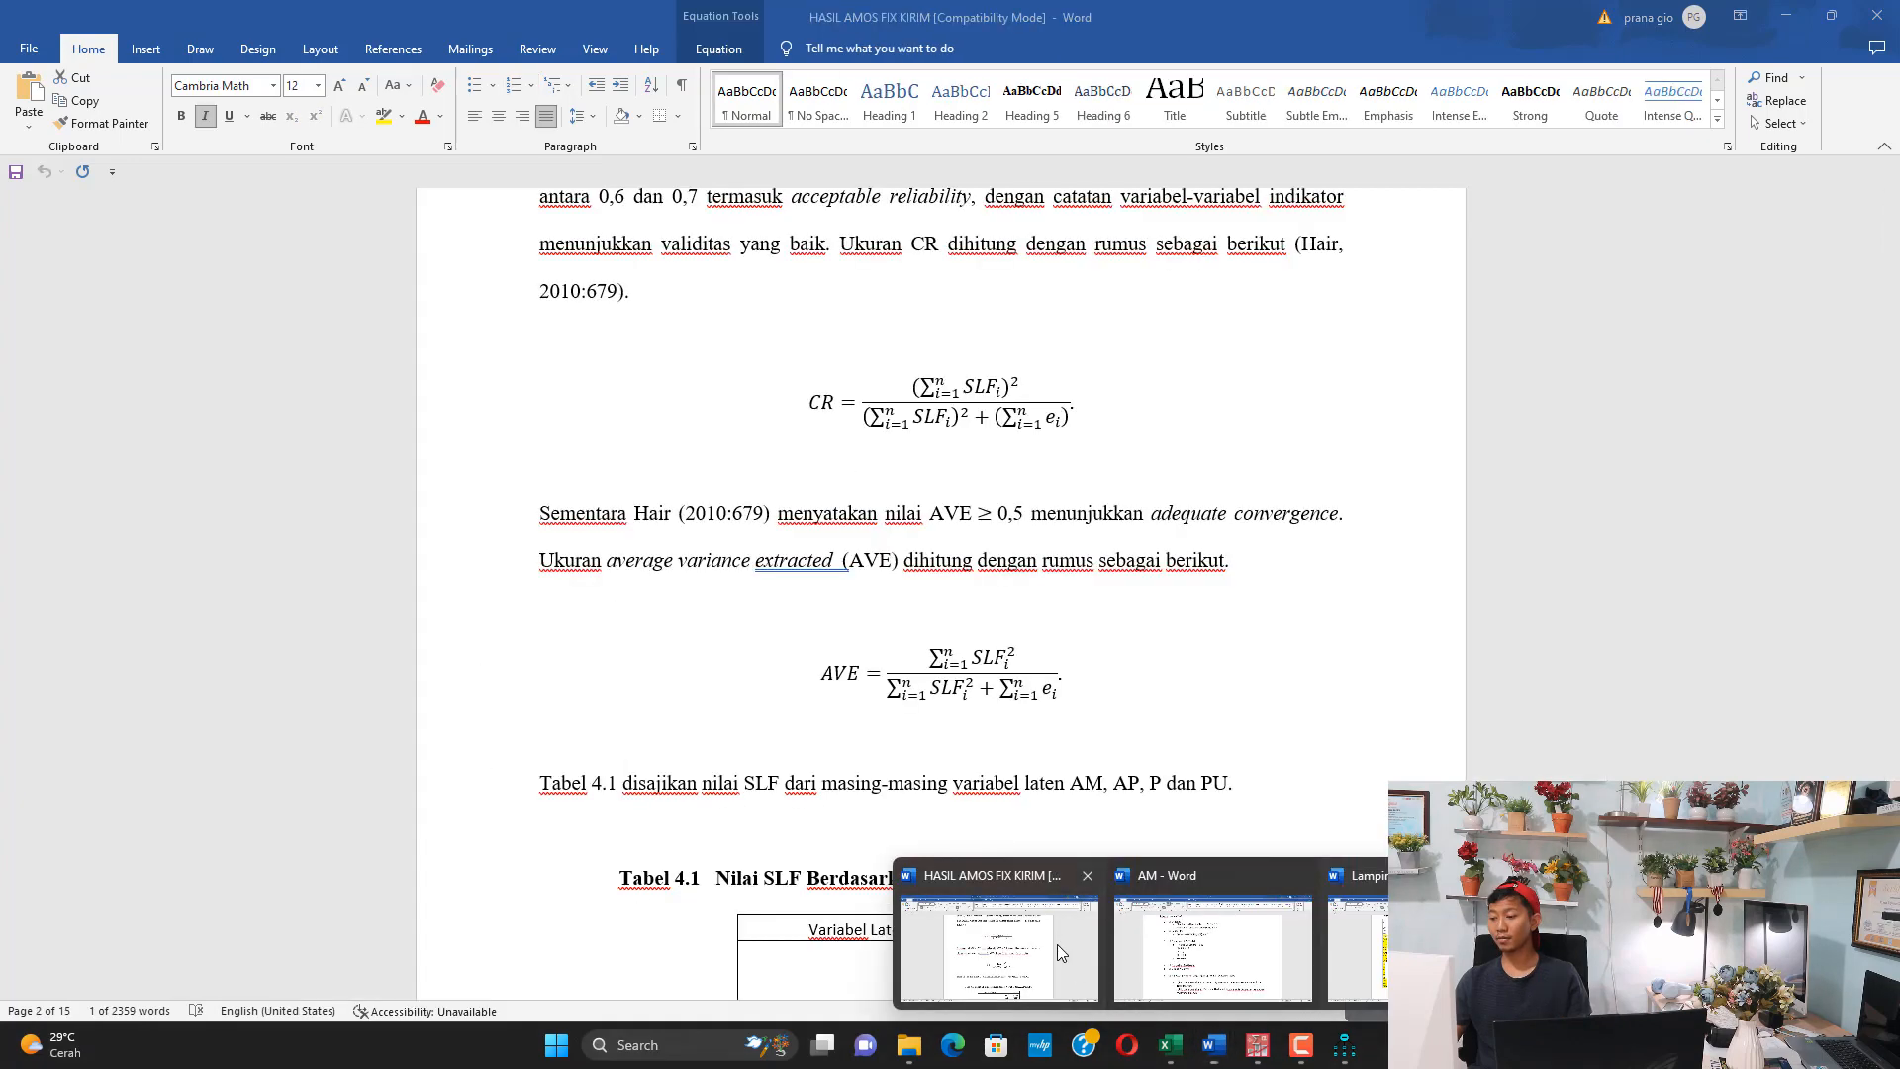
drag(836, 396, 1028, 417)
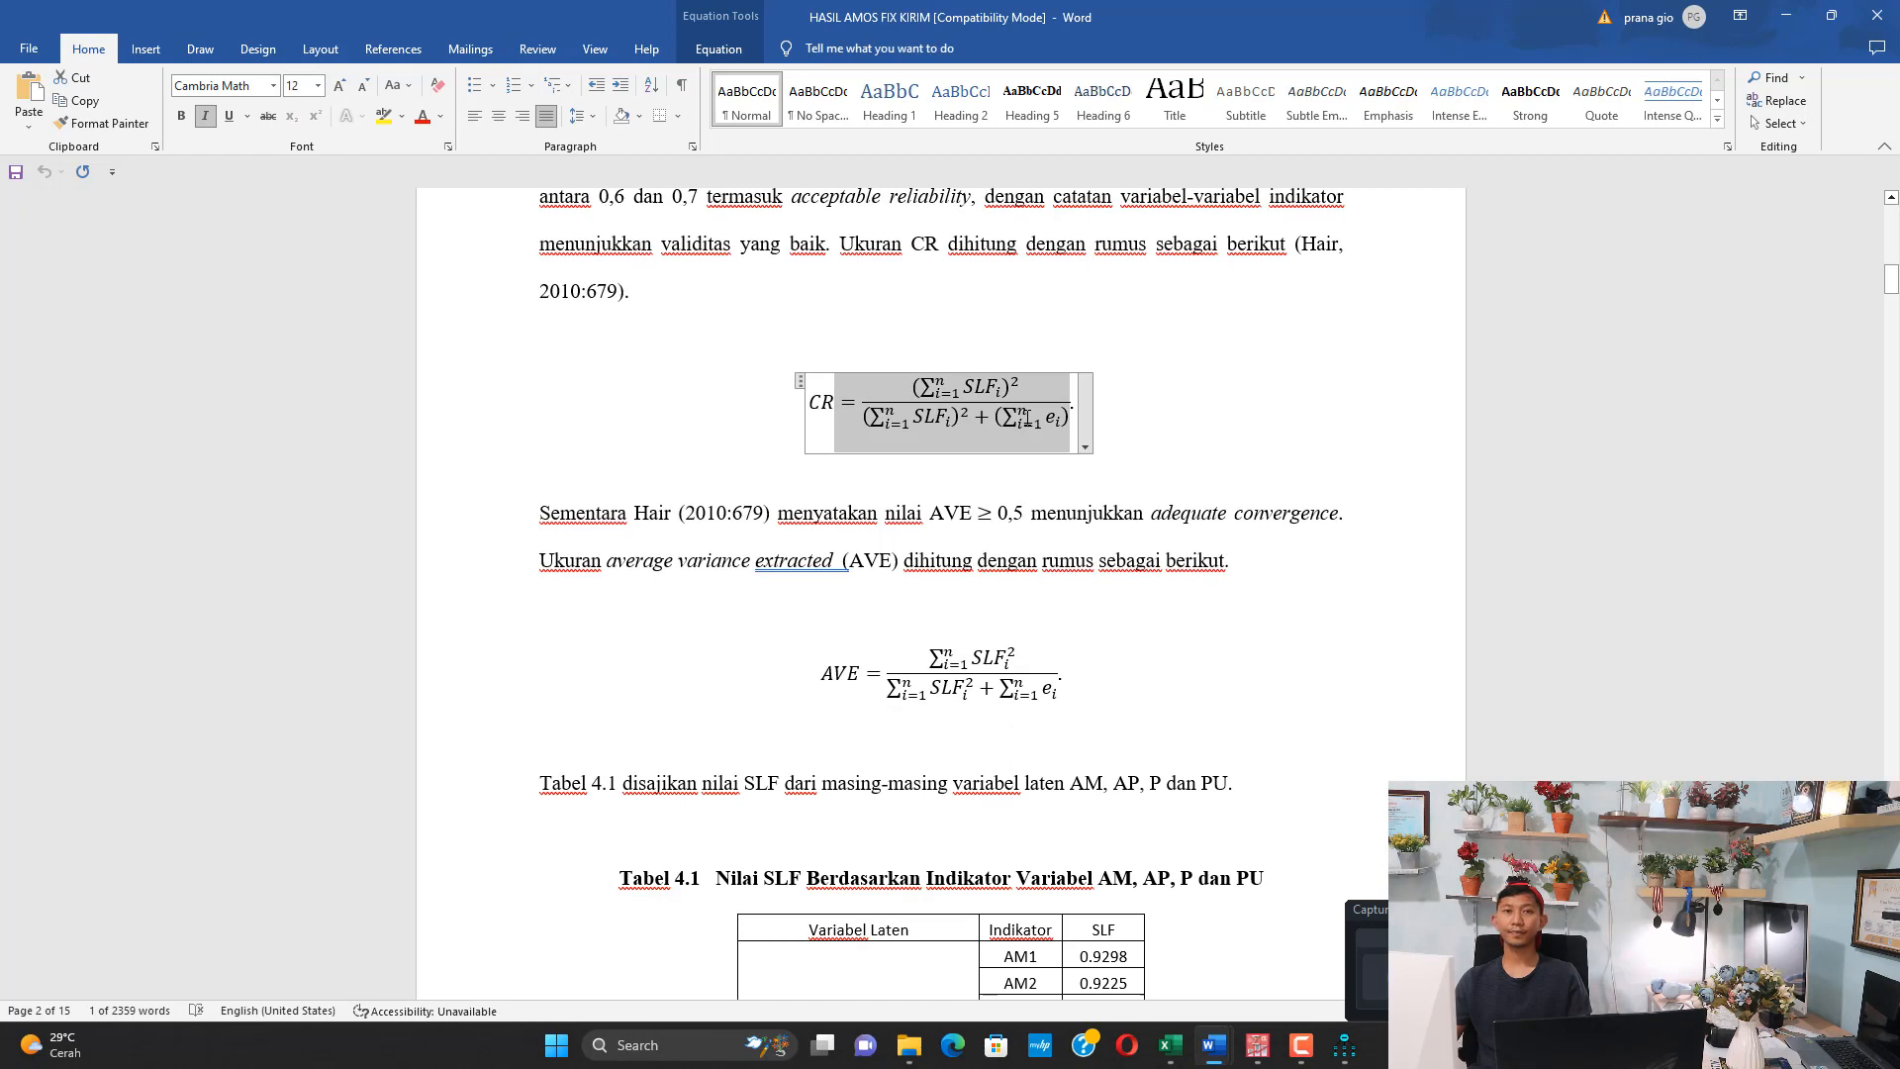
Switch to the DATA FIX GOOD workbook in Excel and examine the SLF and Error columns on Sheet6
click(1171, 1045)
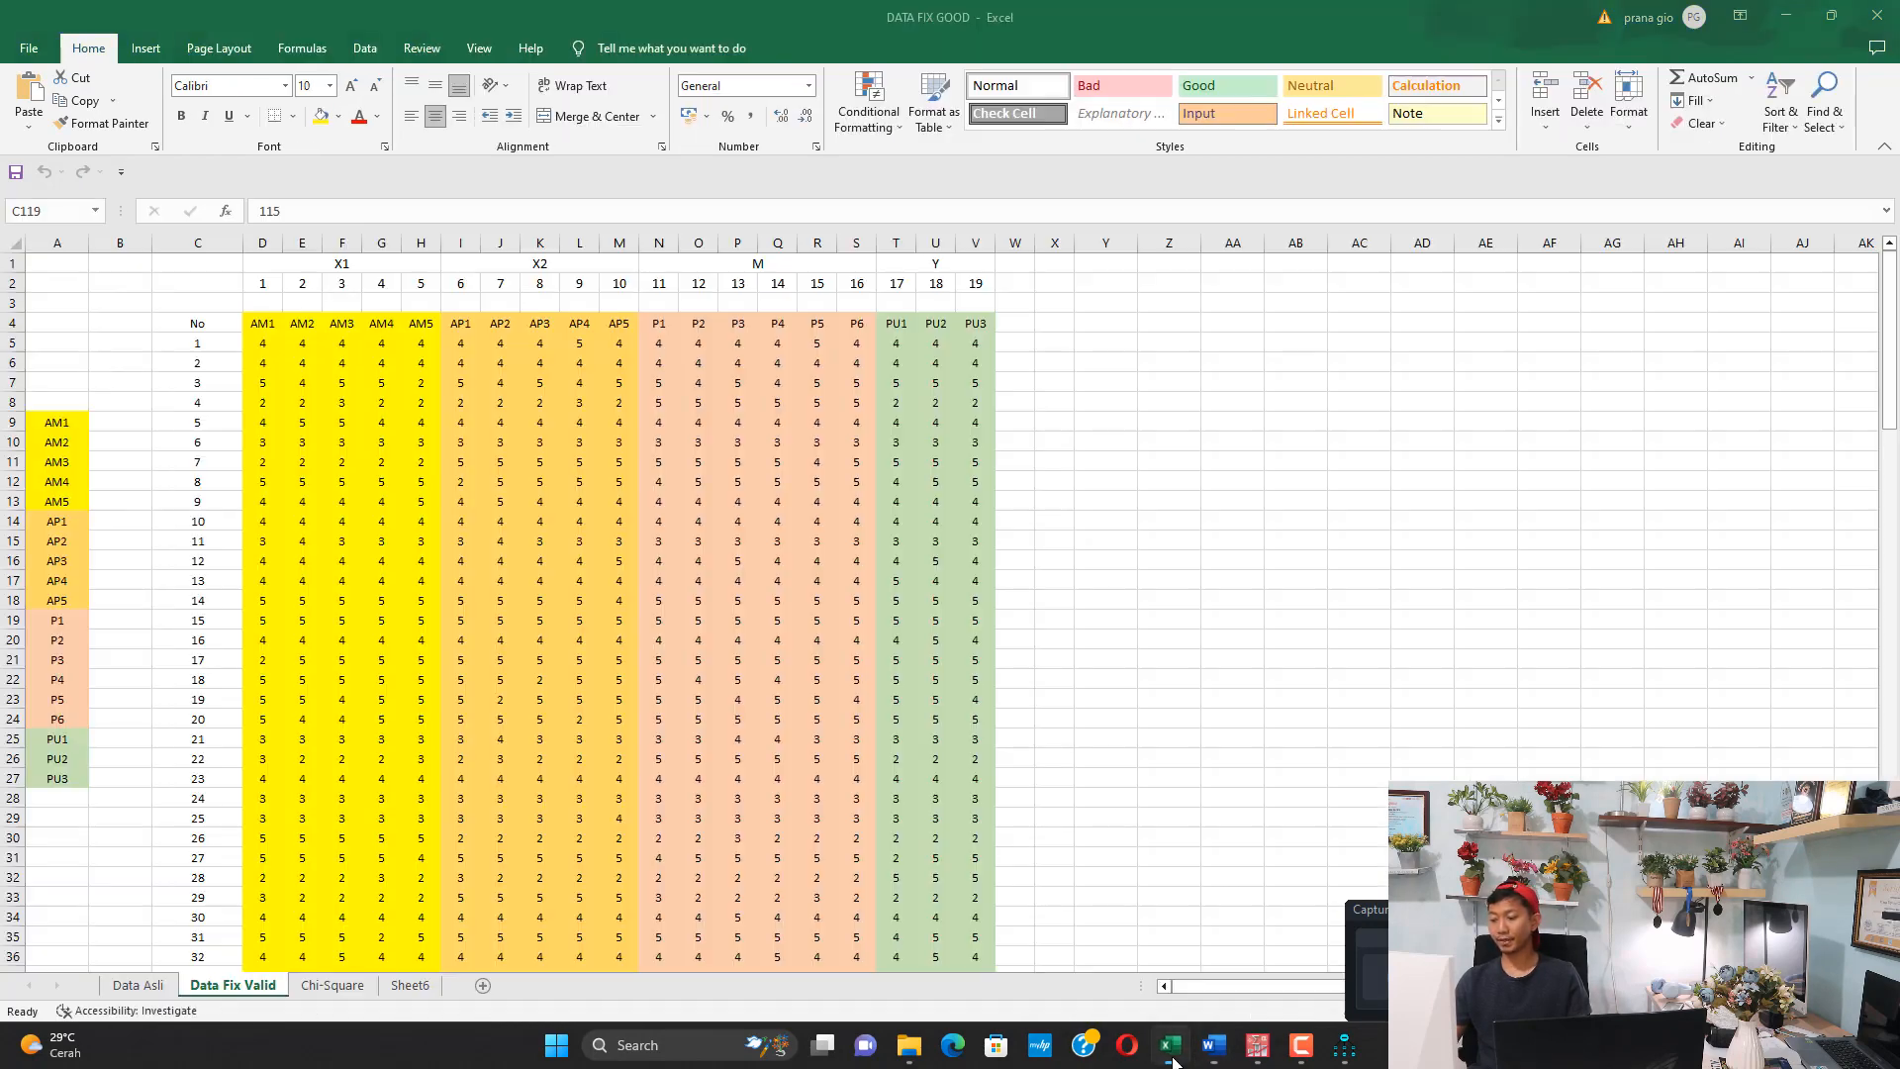
click(404, 985)
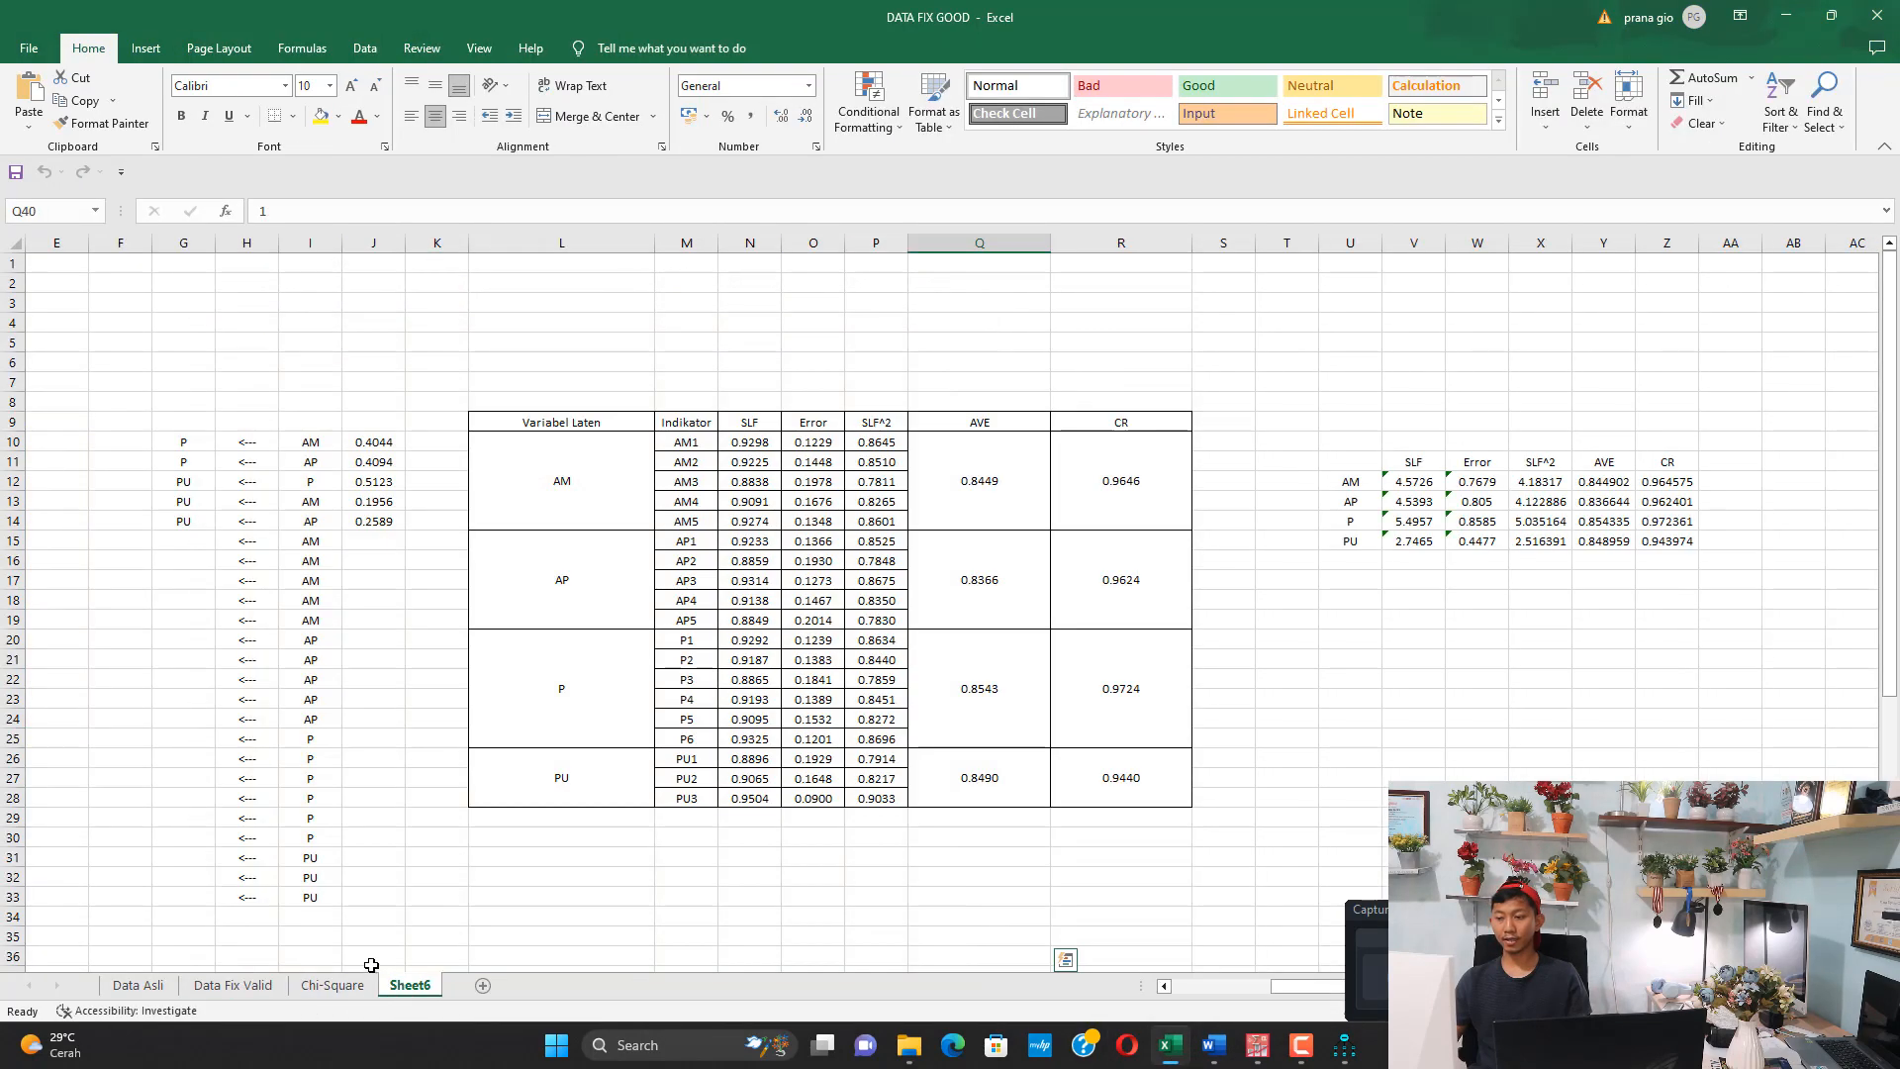
drag(749, 422, 749, 798)
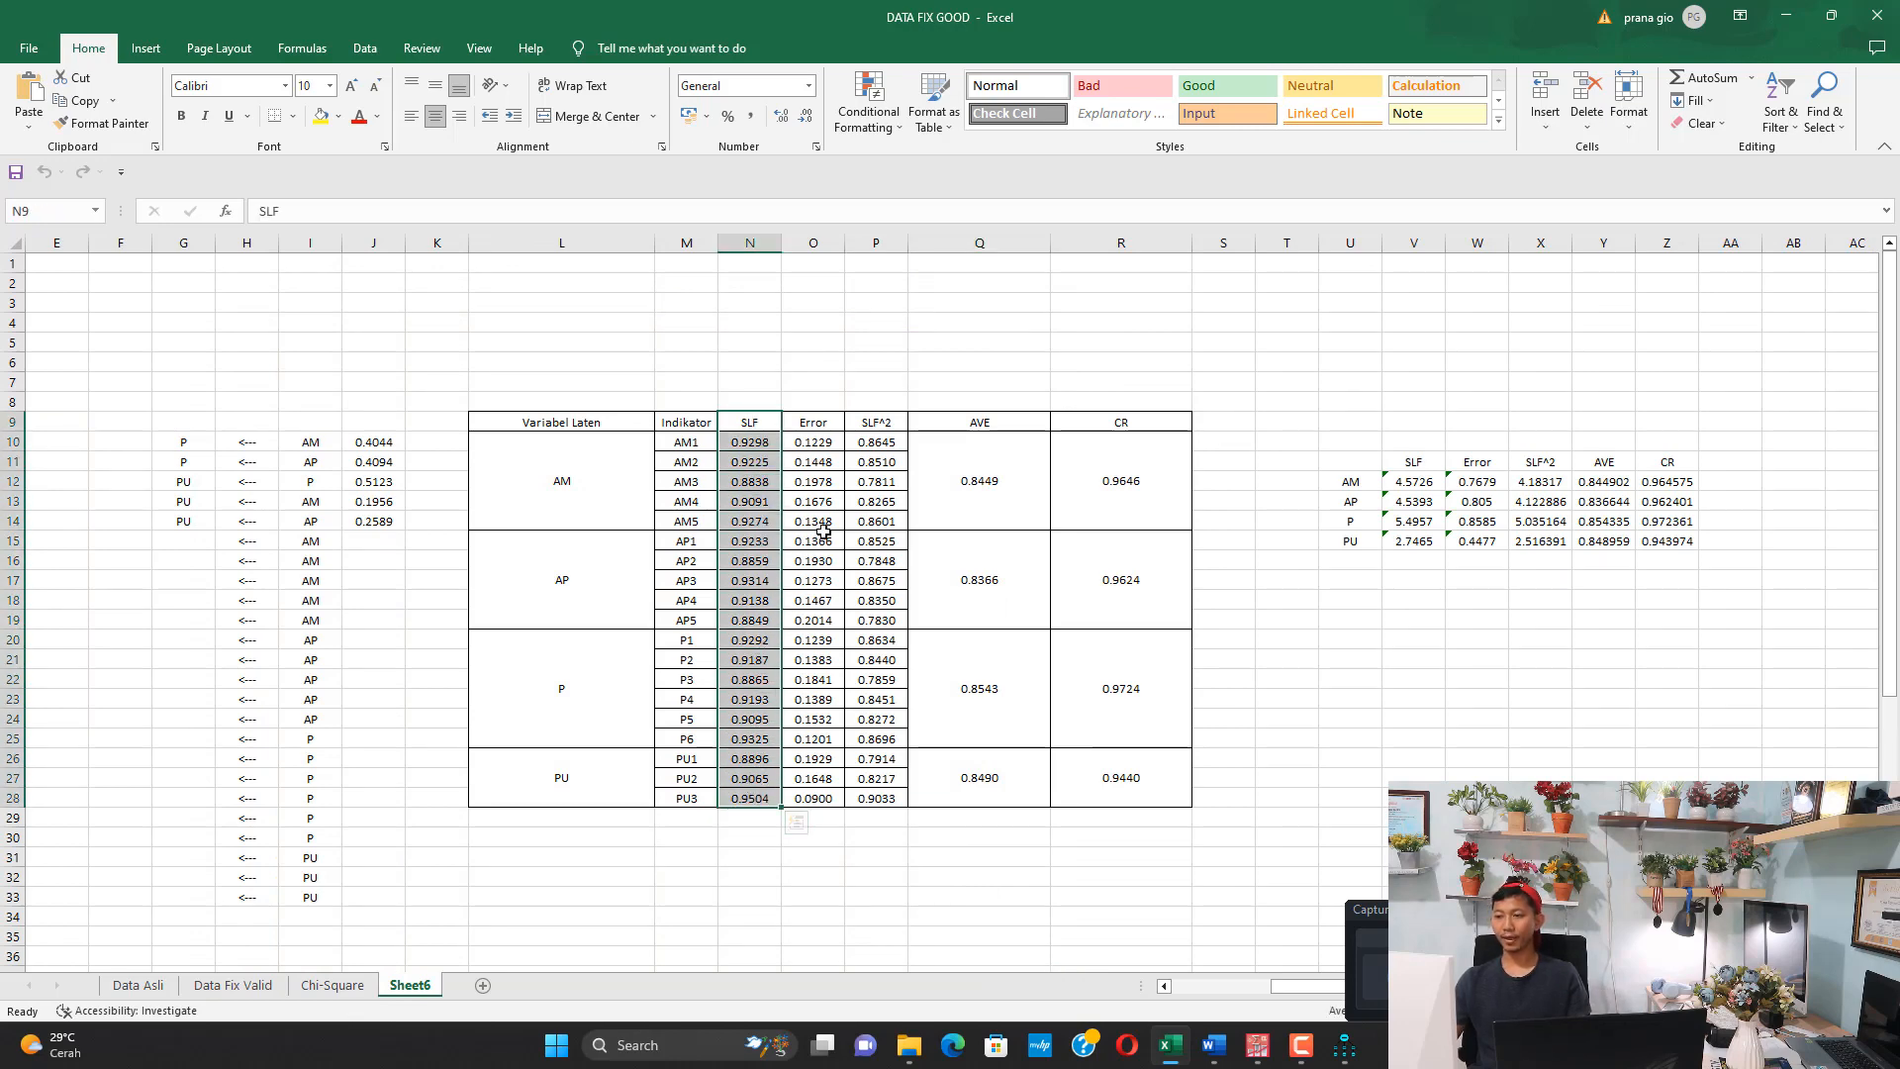
drag(820, 428, 810, 758)
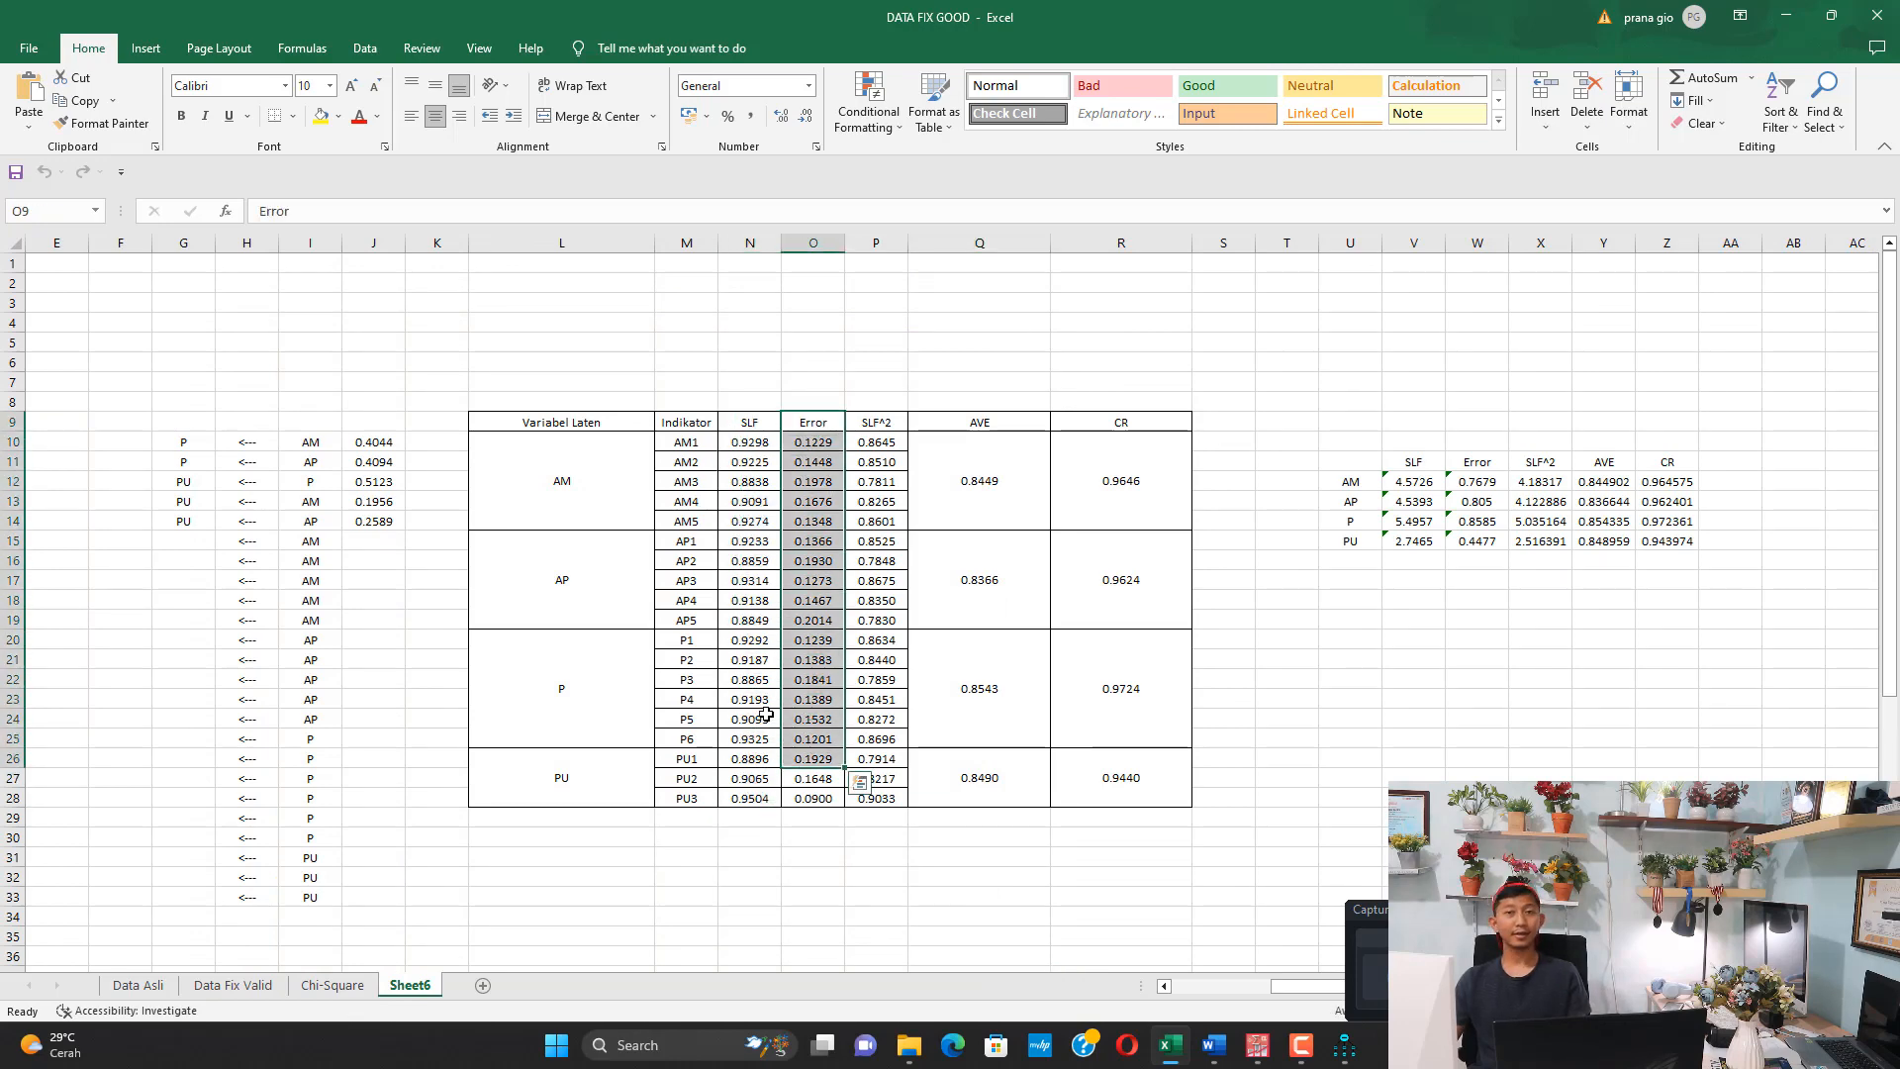
Switch to the Amos output and examine the error variances e1 through e19 in the Variances table
click(1336, 1059)
click(1366, 876)
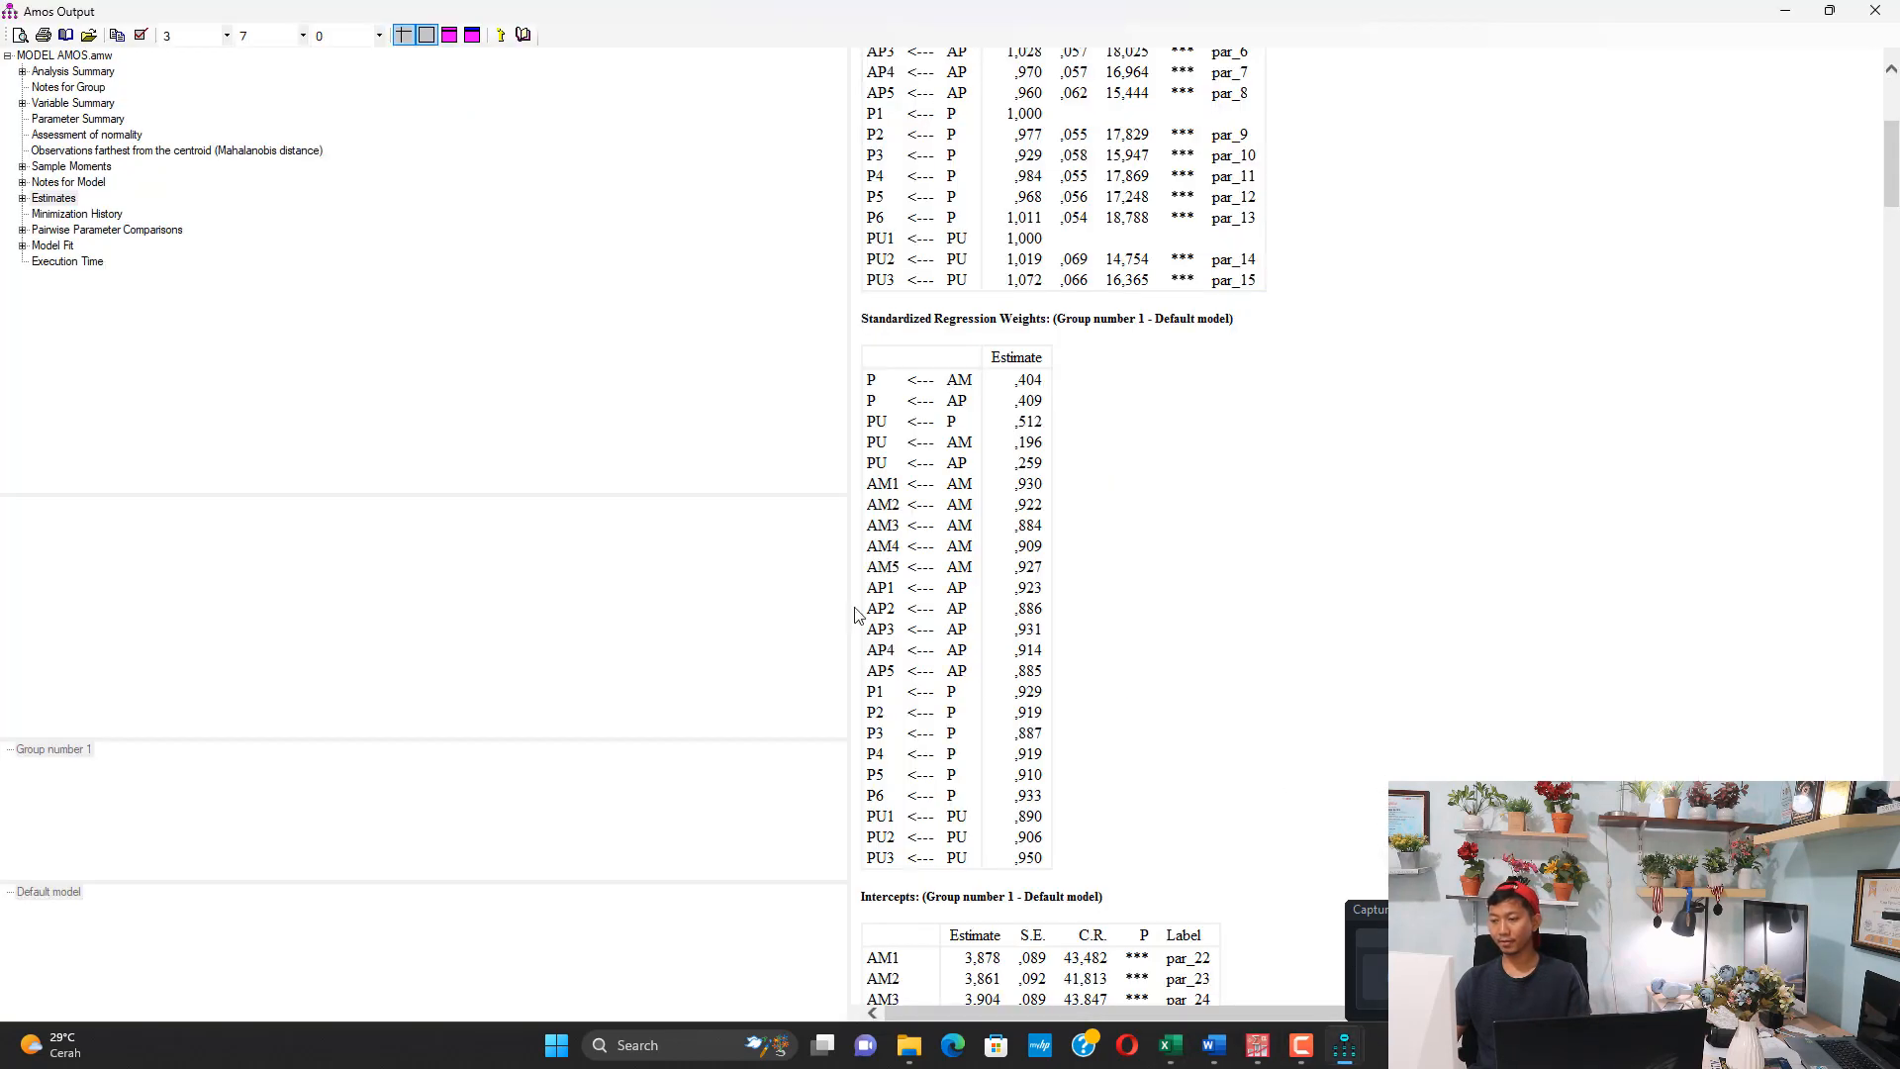
scroll(1069, 539, down, 4)
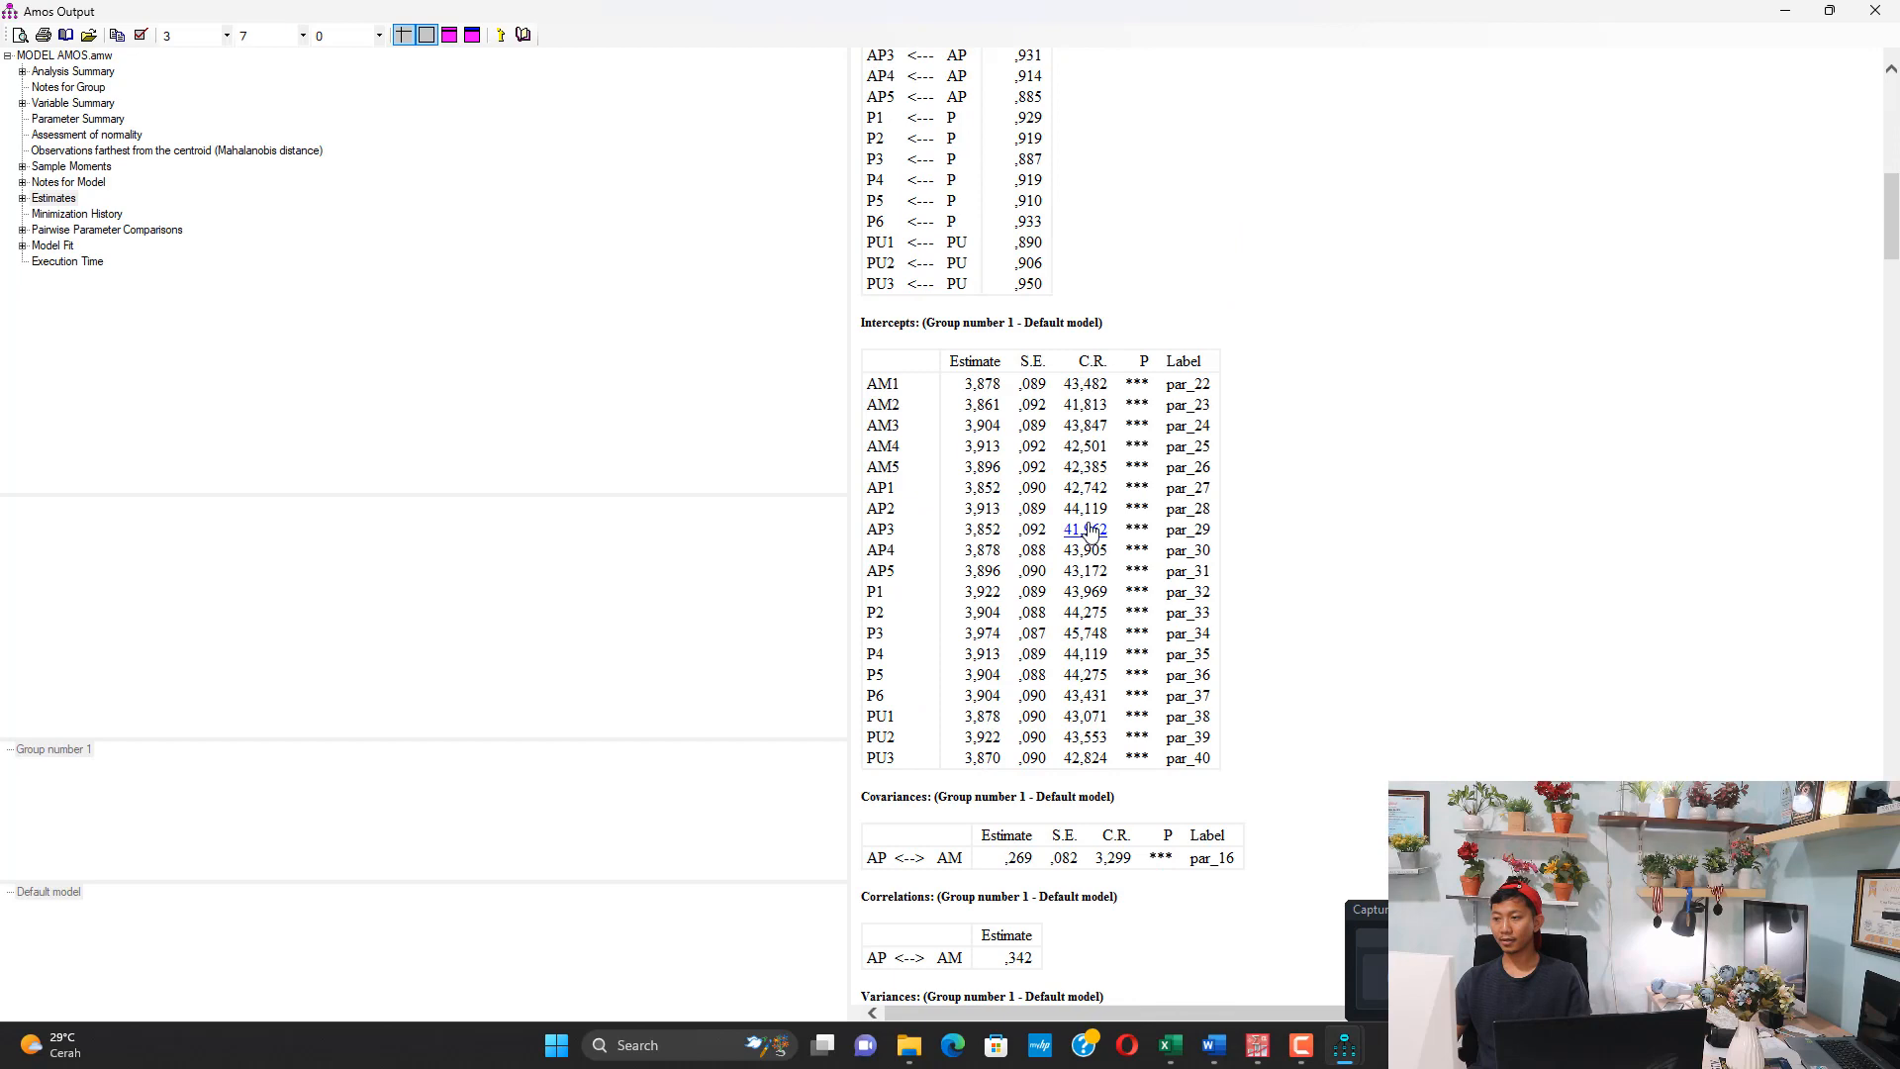
scroll(1090, 532, down, 13)
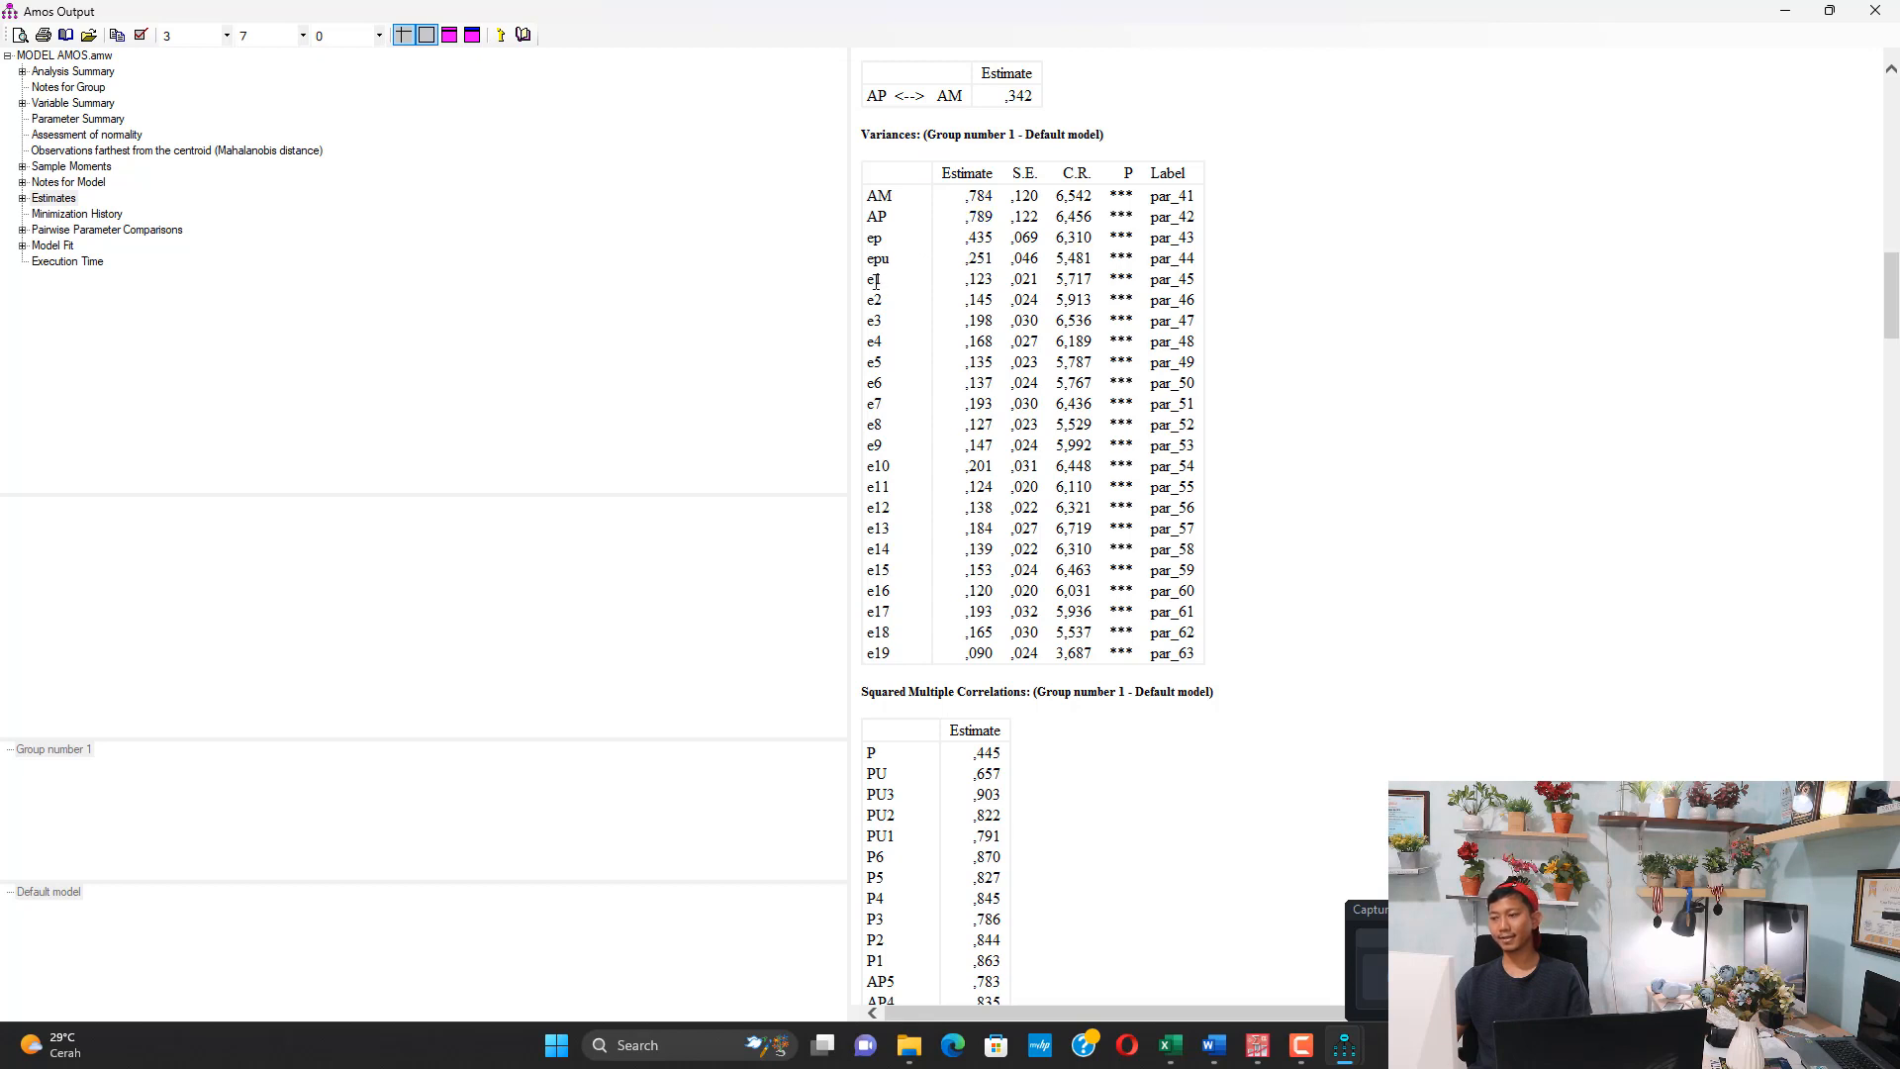
drag(873, 289, 882, 656)
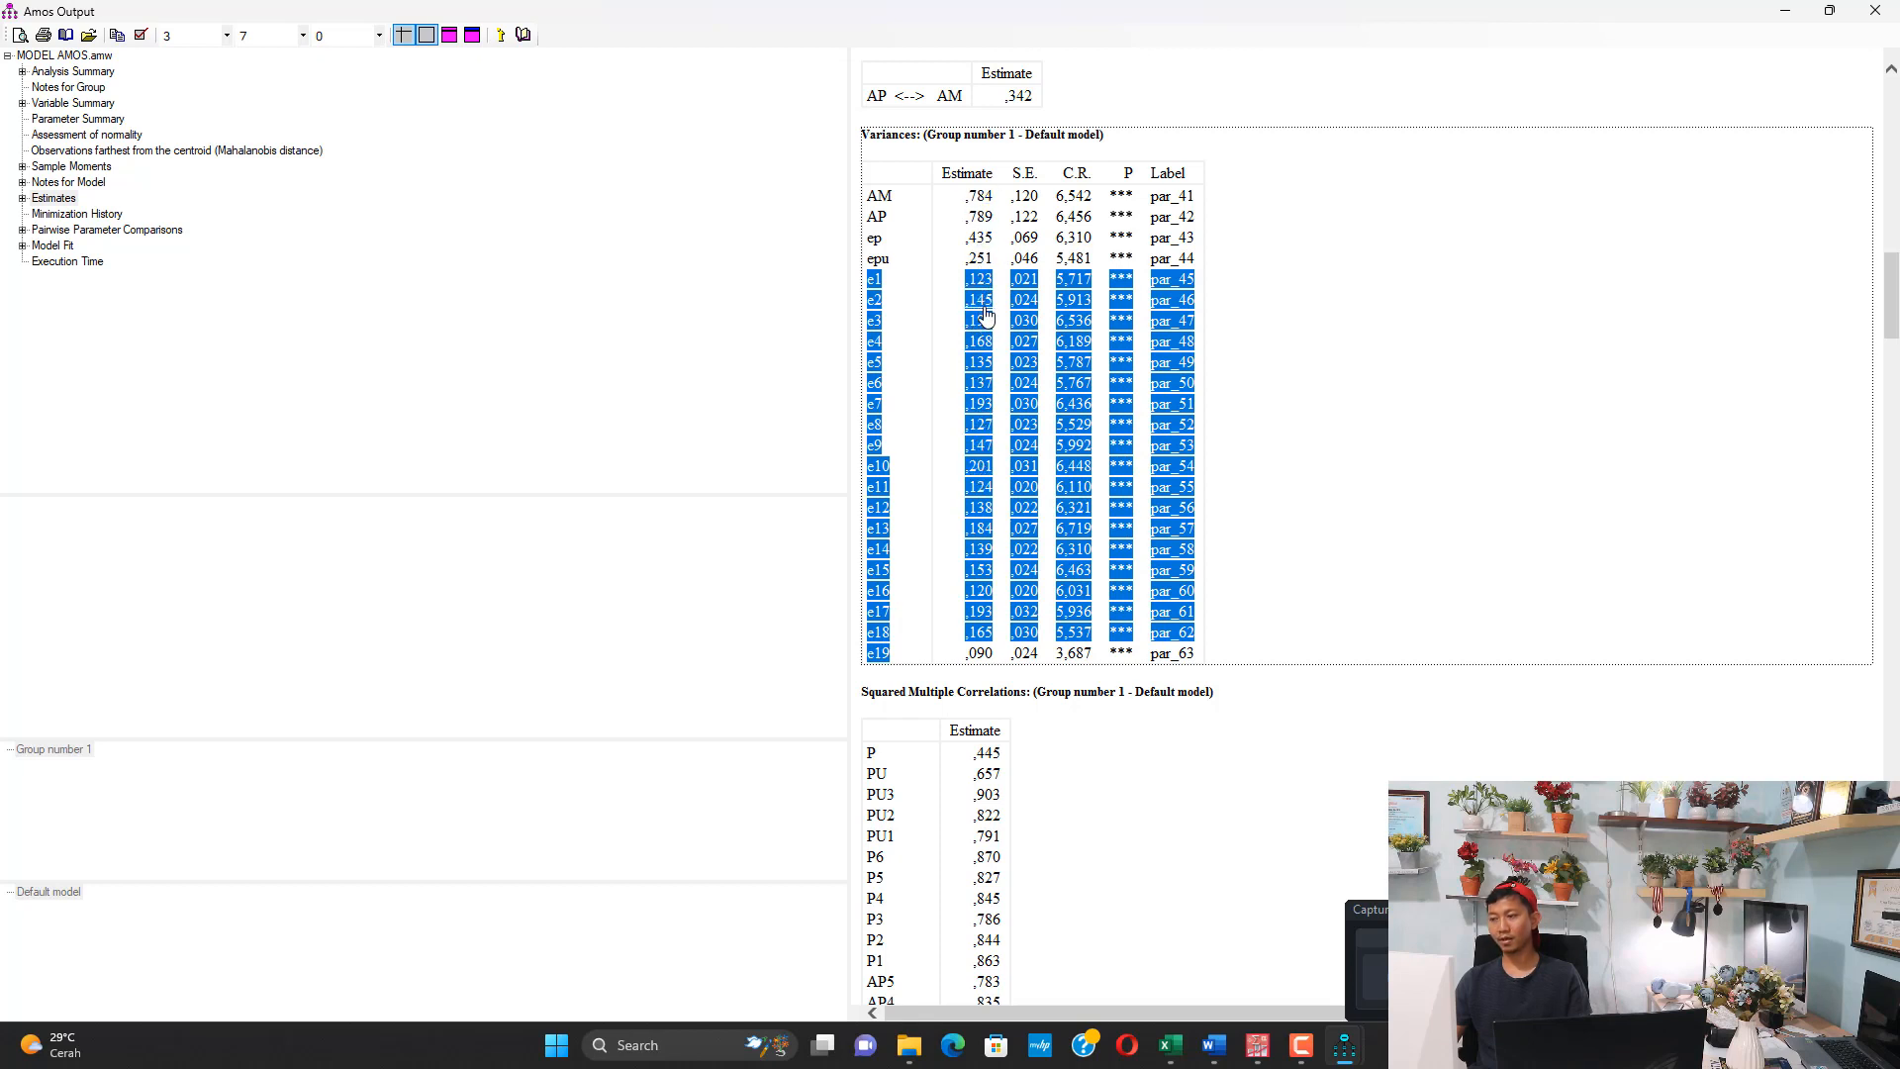
Return to Sheet6 in Excel and review the Error values for AM1 through PU3 and the SLF^2 column
click(1170, 1045)
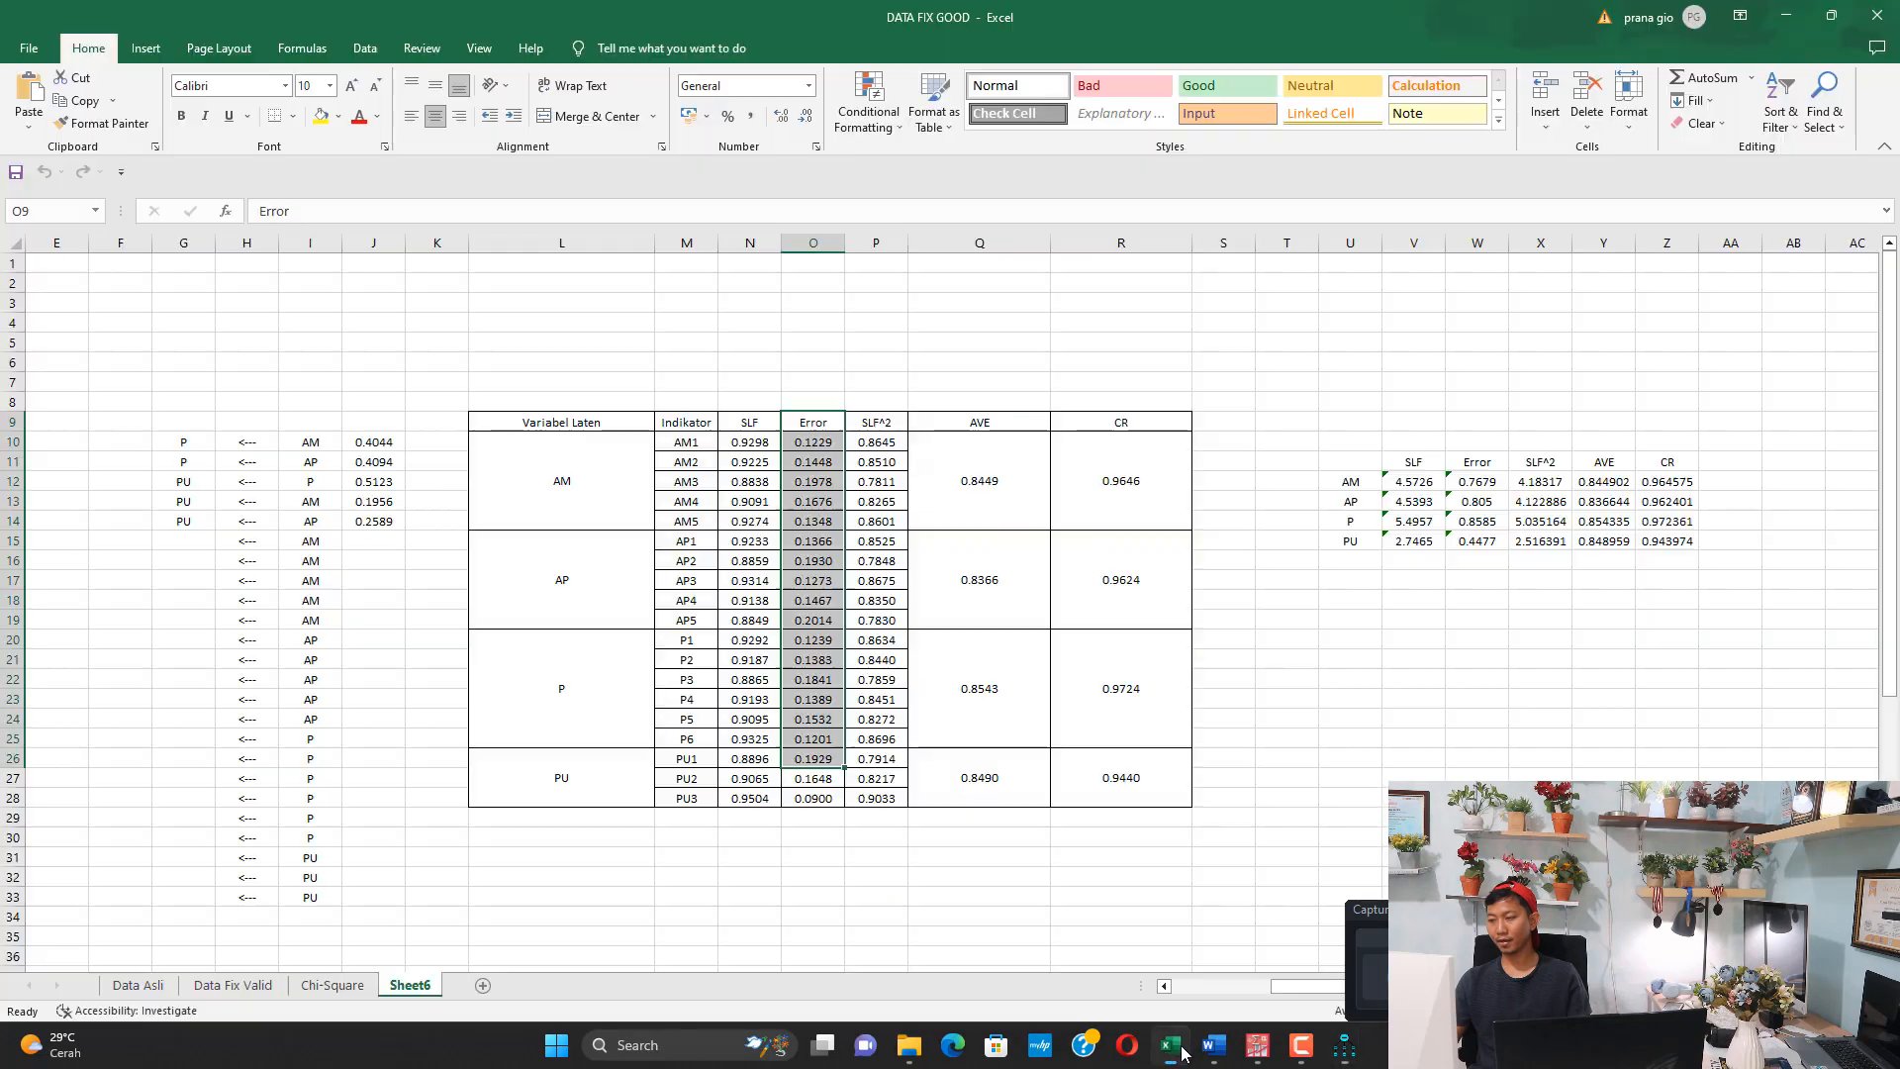
drag(823, 441, 809, 798)
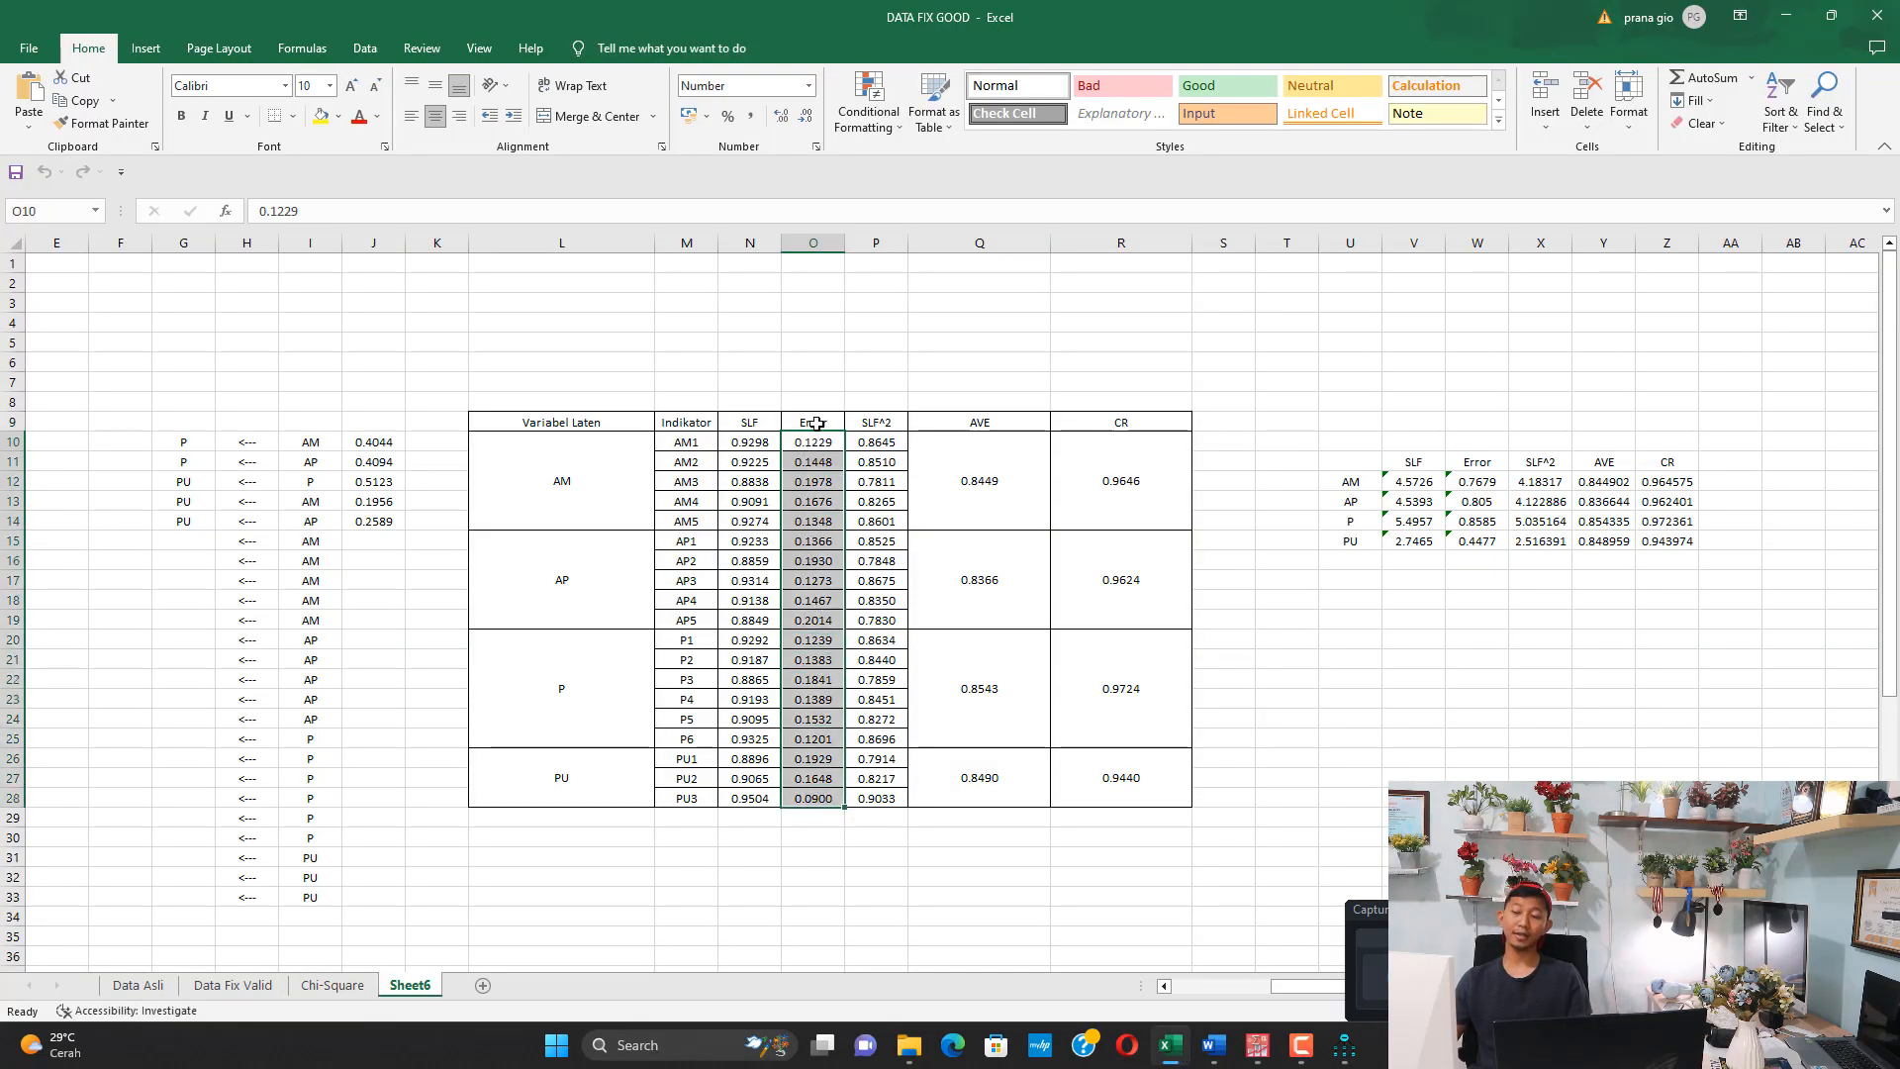
click(812, 521)
drag(884, 423, 877, 701)
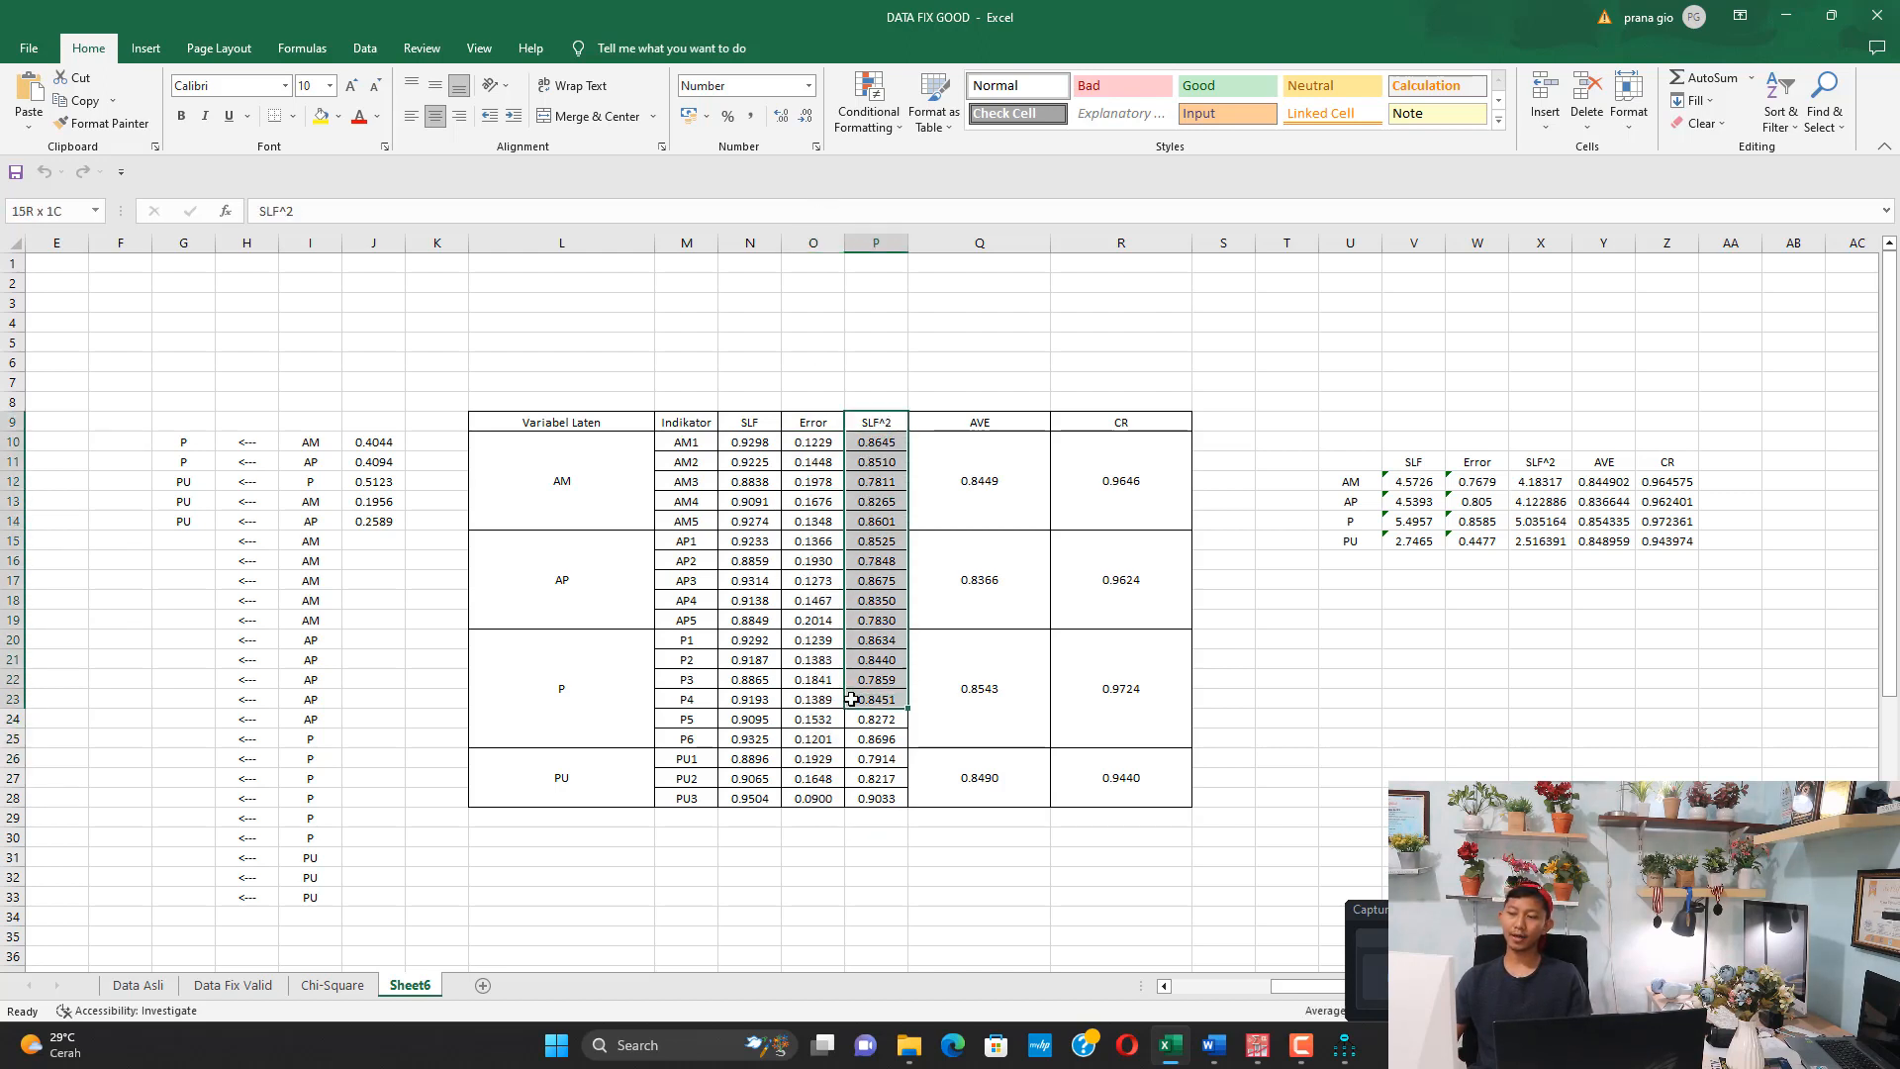
Clear the AVE and CR values of the AM variable in the indicator table
click(1011, 468)
key(BackSpace)
key(Right)
key(BackSpace)
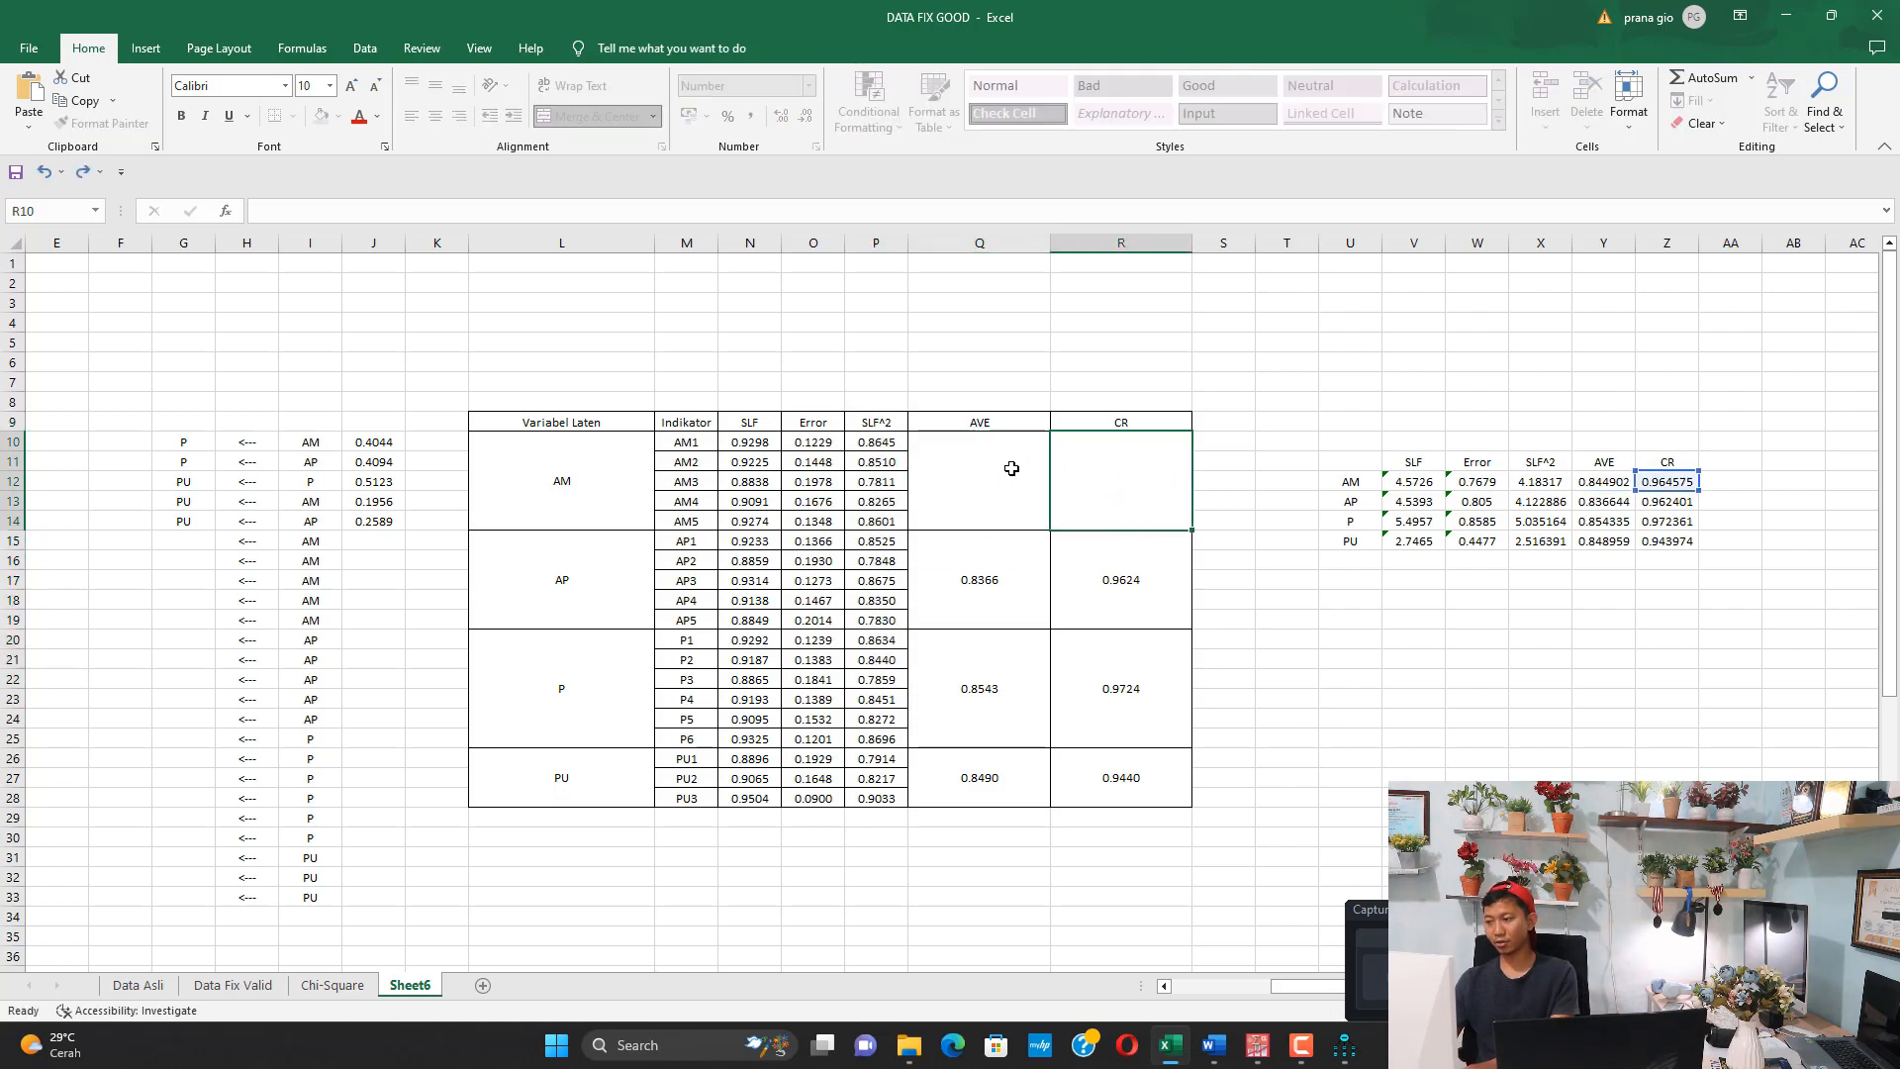
Clear the SLF, Error, SLF^2, AVE and CR cells of the AM row in the summary table
key(Right)
key(Right)
key(Right)
key(Down)
key(Right)
key(Down)
key(BackSpace)
key(Right)
key(BackSpace)
key(Right)
key(BackSpace)
key(Right)
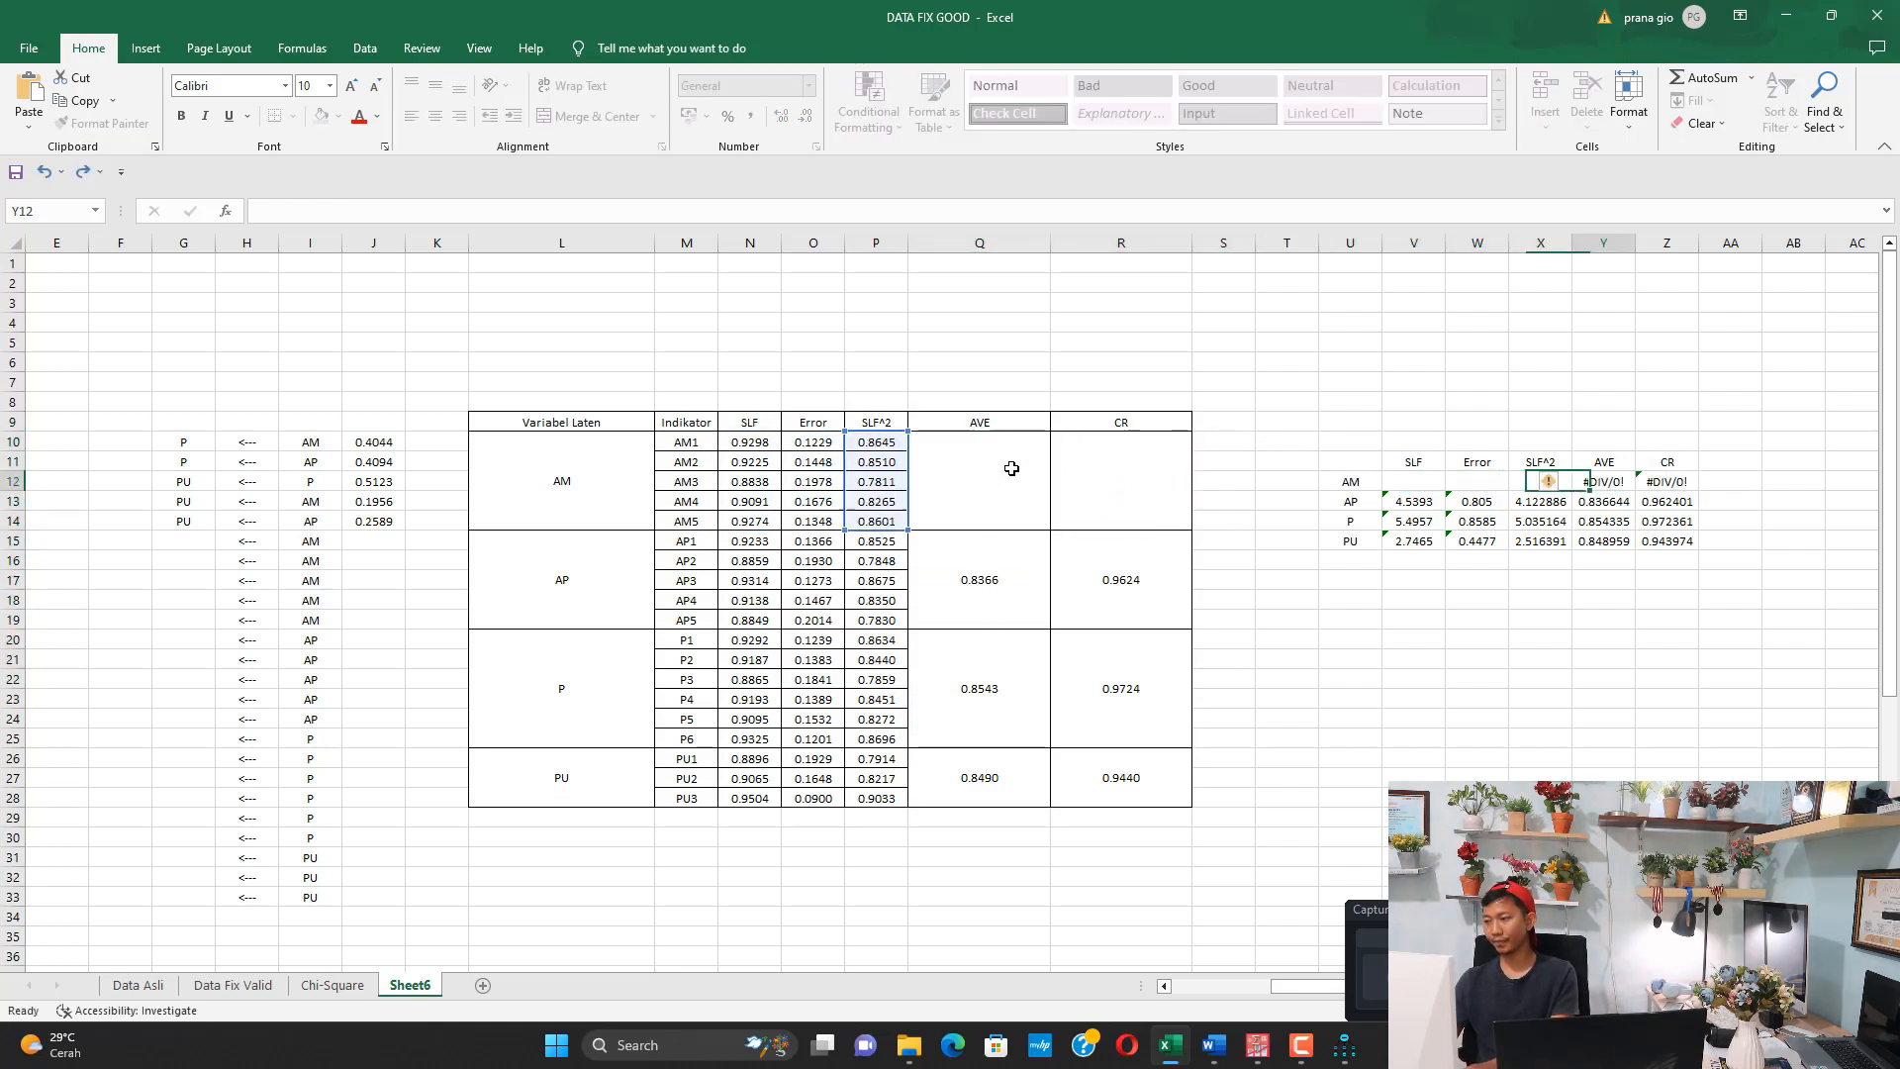
key(BackSpace)
key(Right)
key(BackSpace)
Sum the SLF values of AM1 through AM5 (N10:N14) in the AM row's SLF cell V12
key(Left)
key(Left)
key(Left)
key(Left)
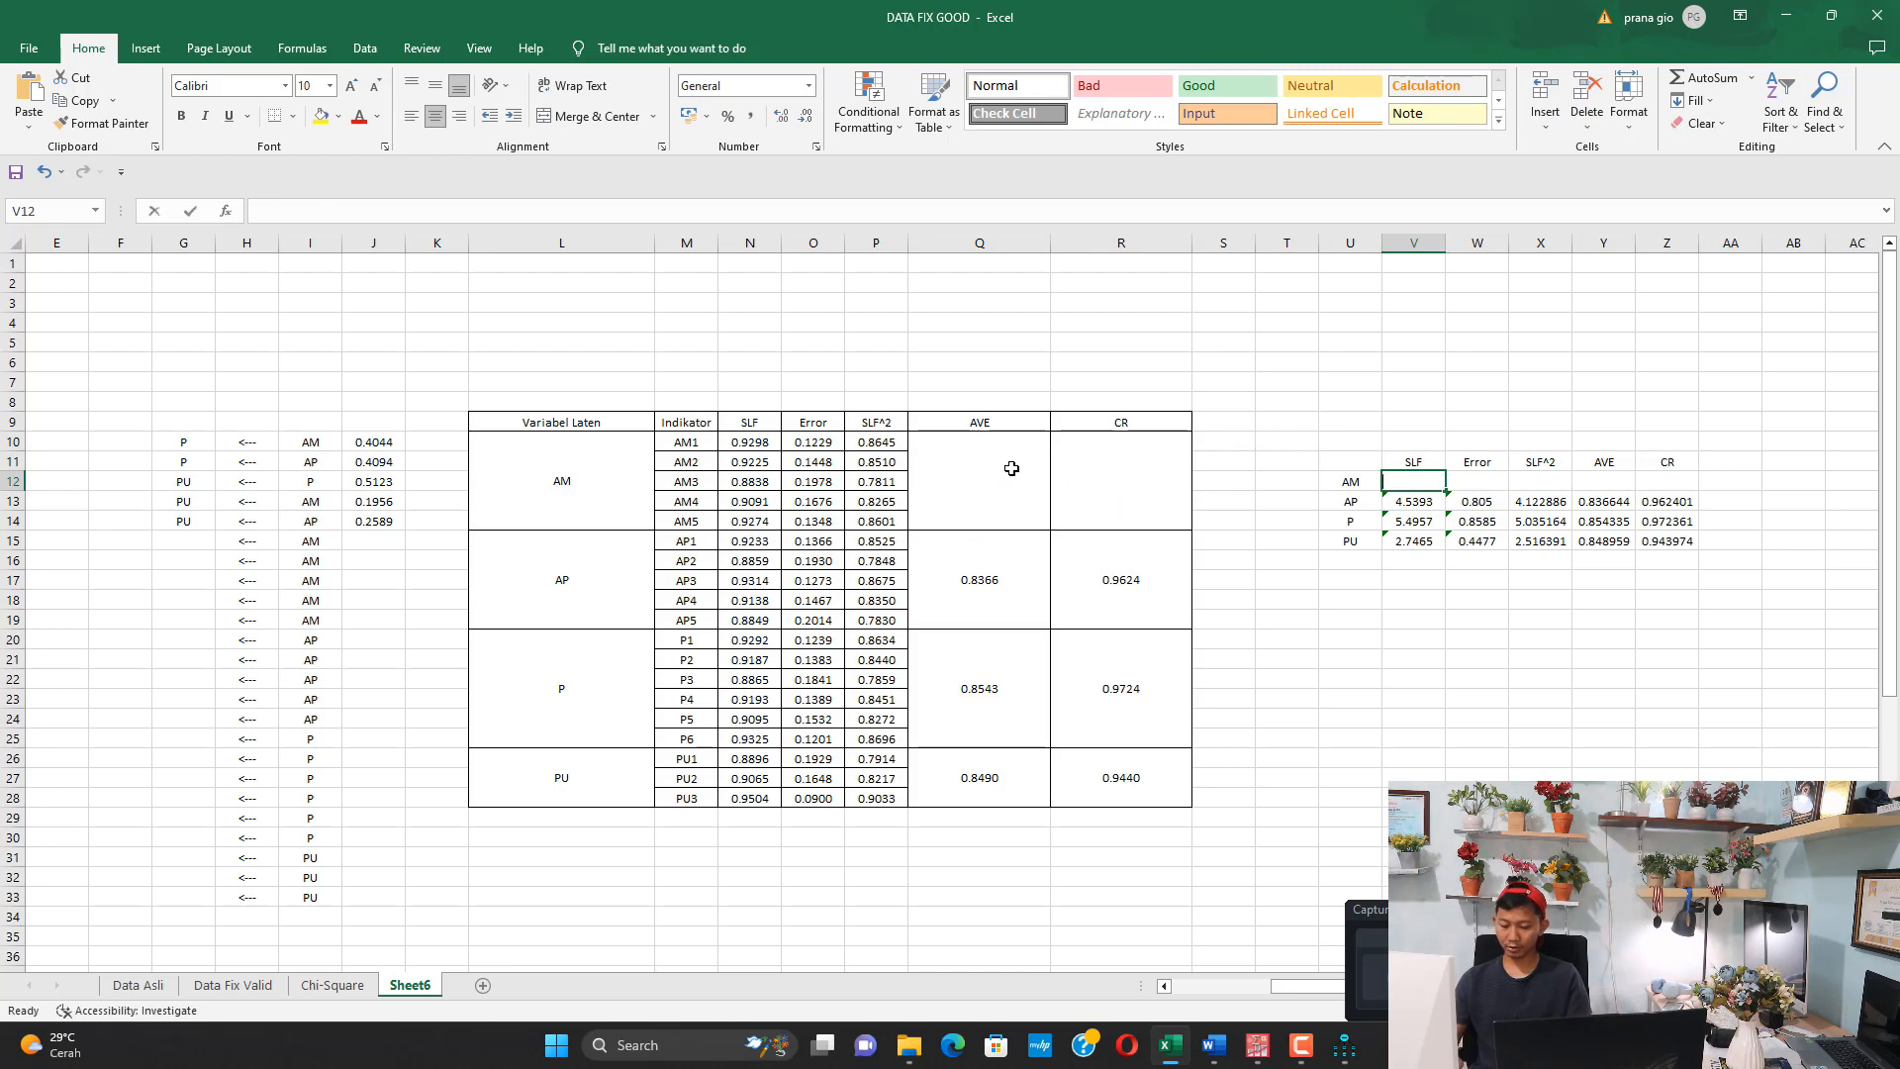
text(=sum()
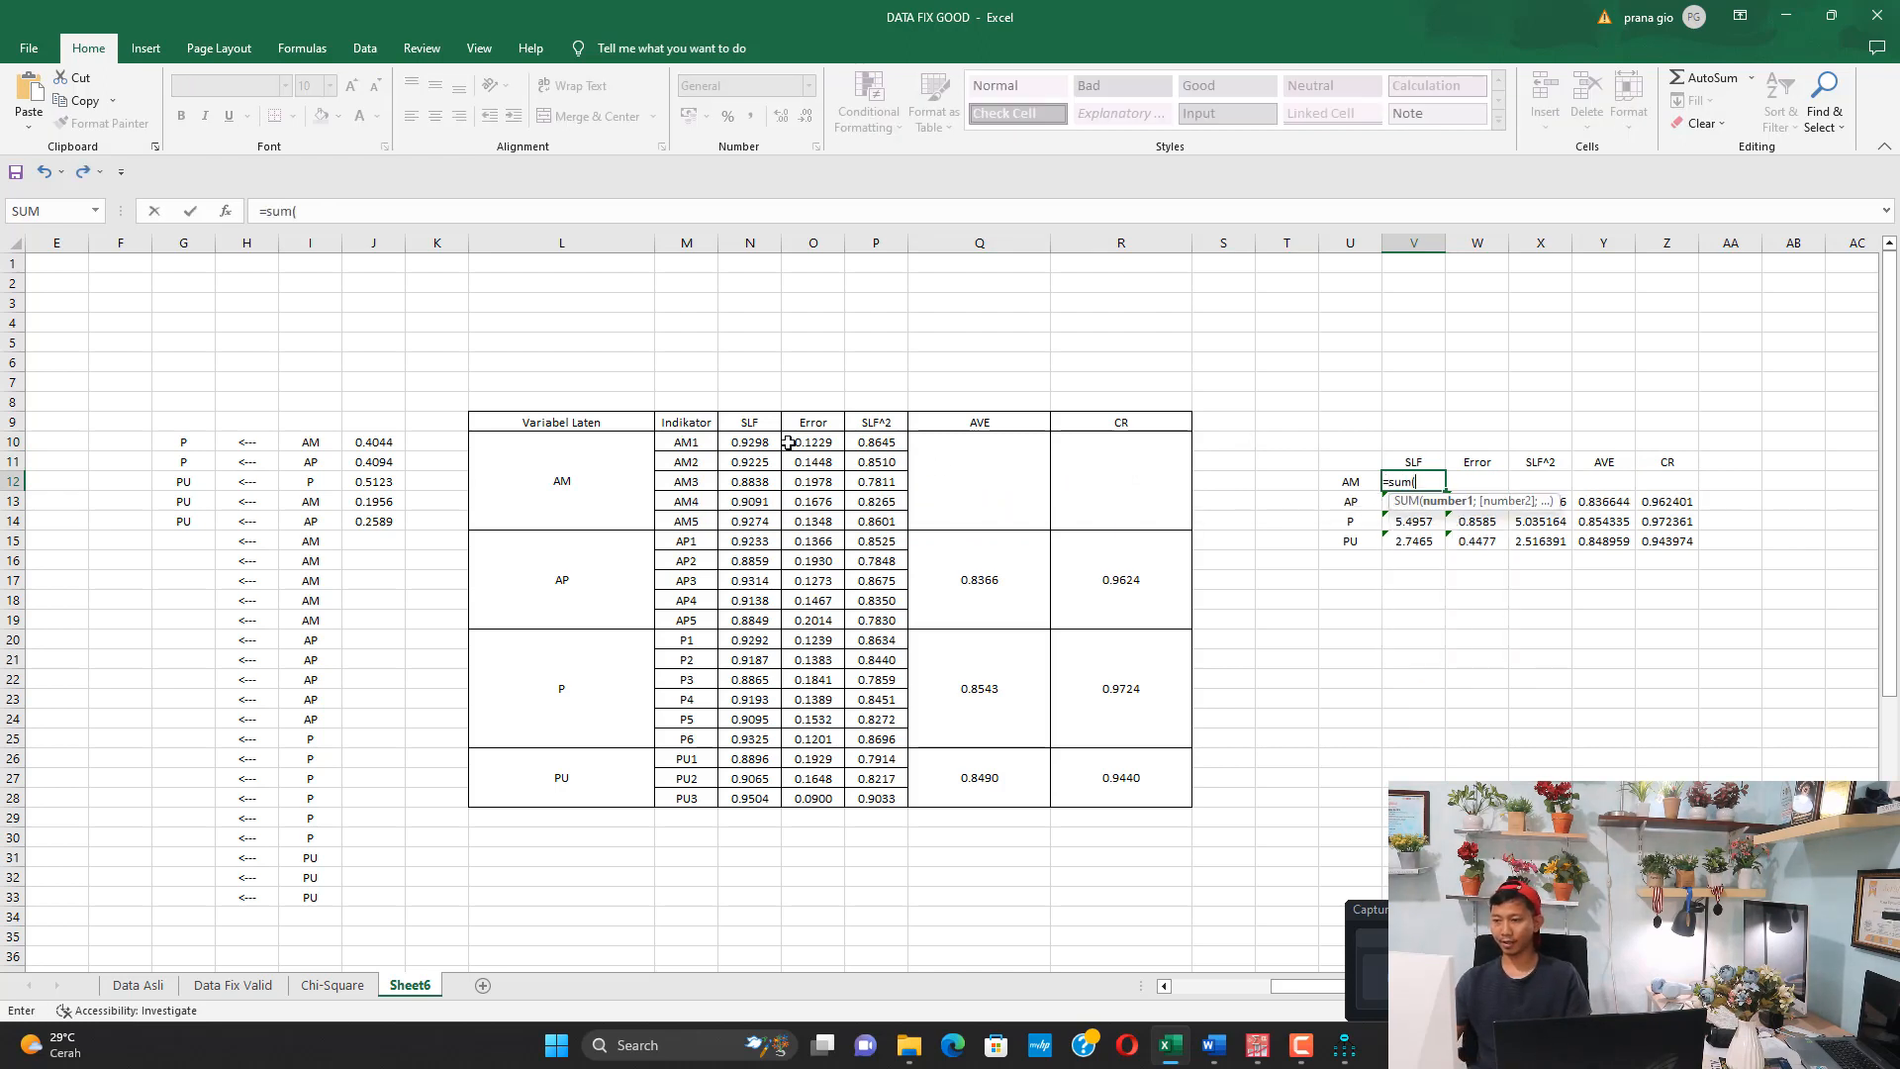
drag(757, 440, 755, 519)
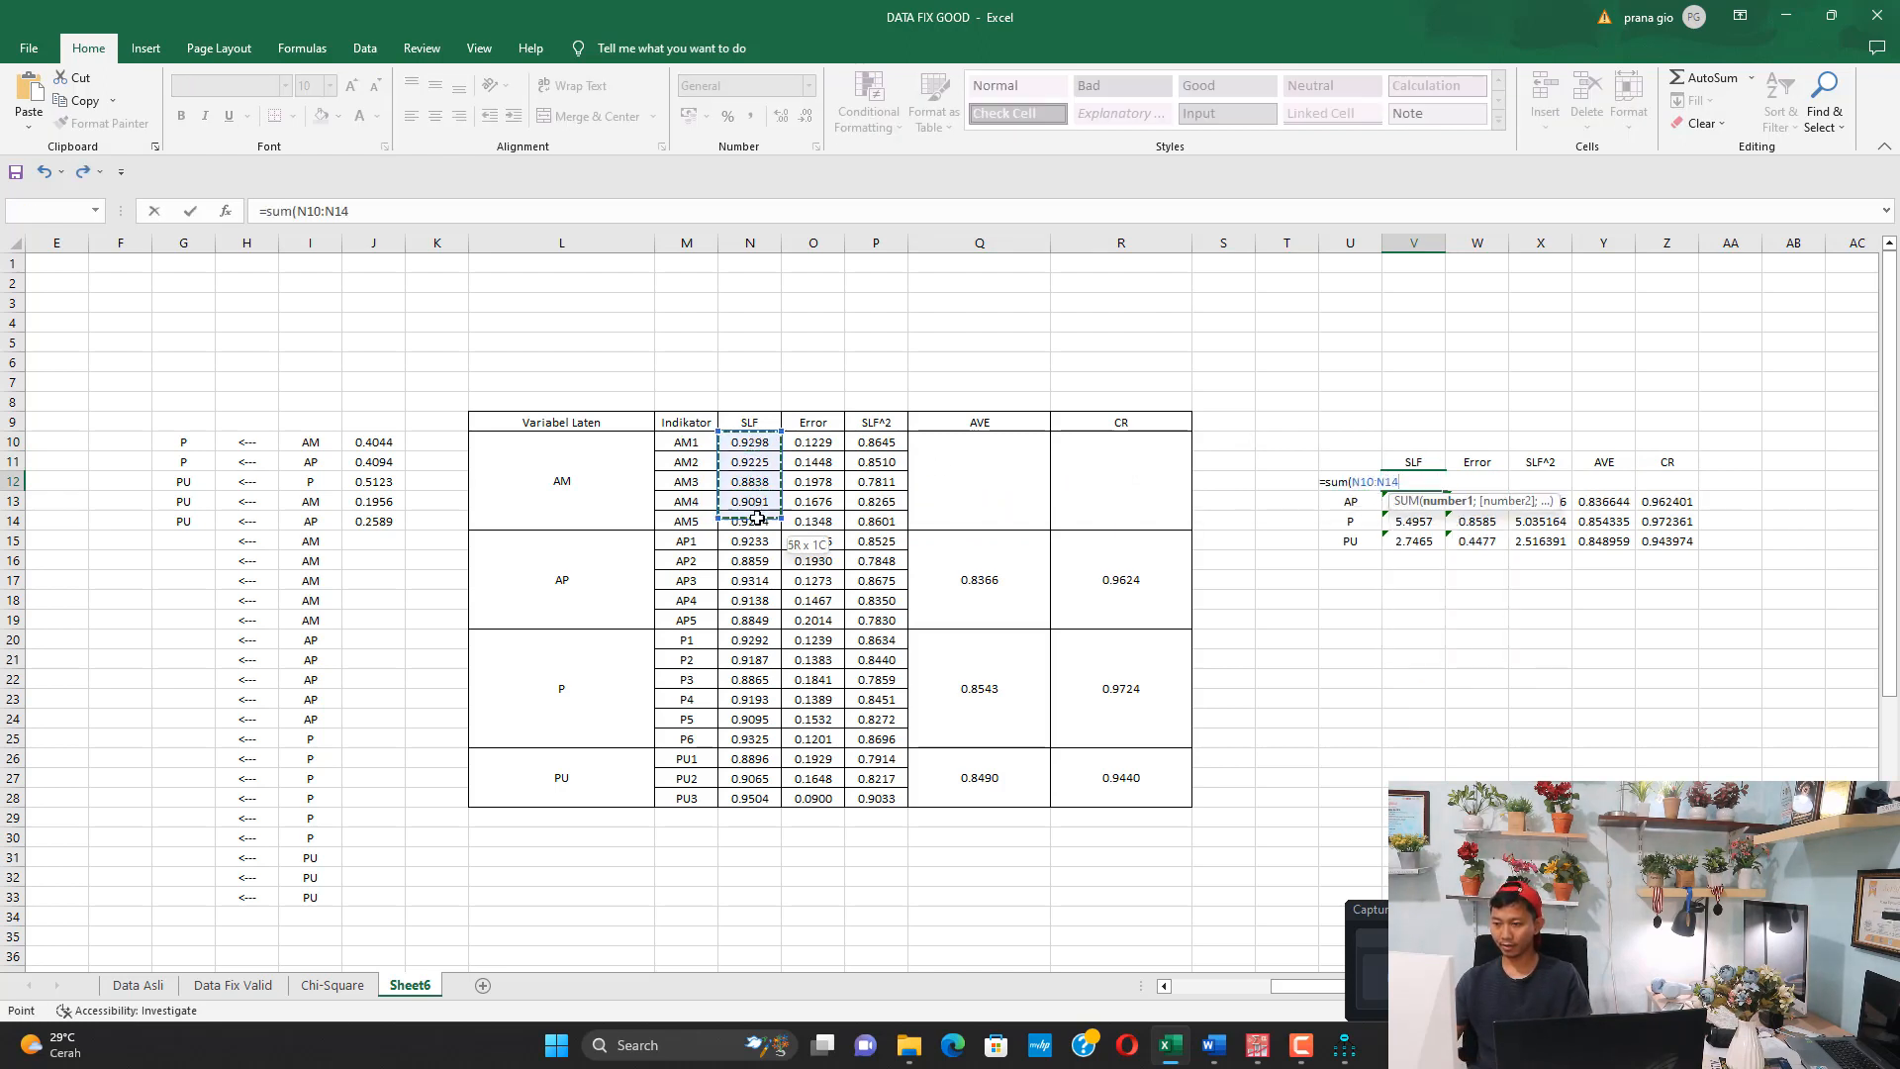
key(Return)
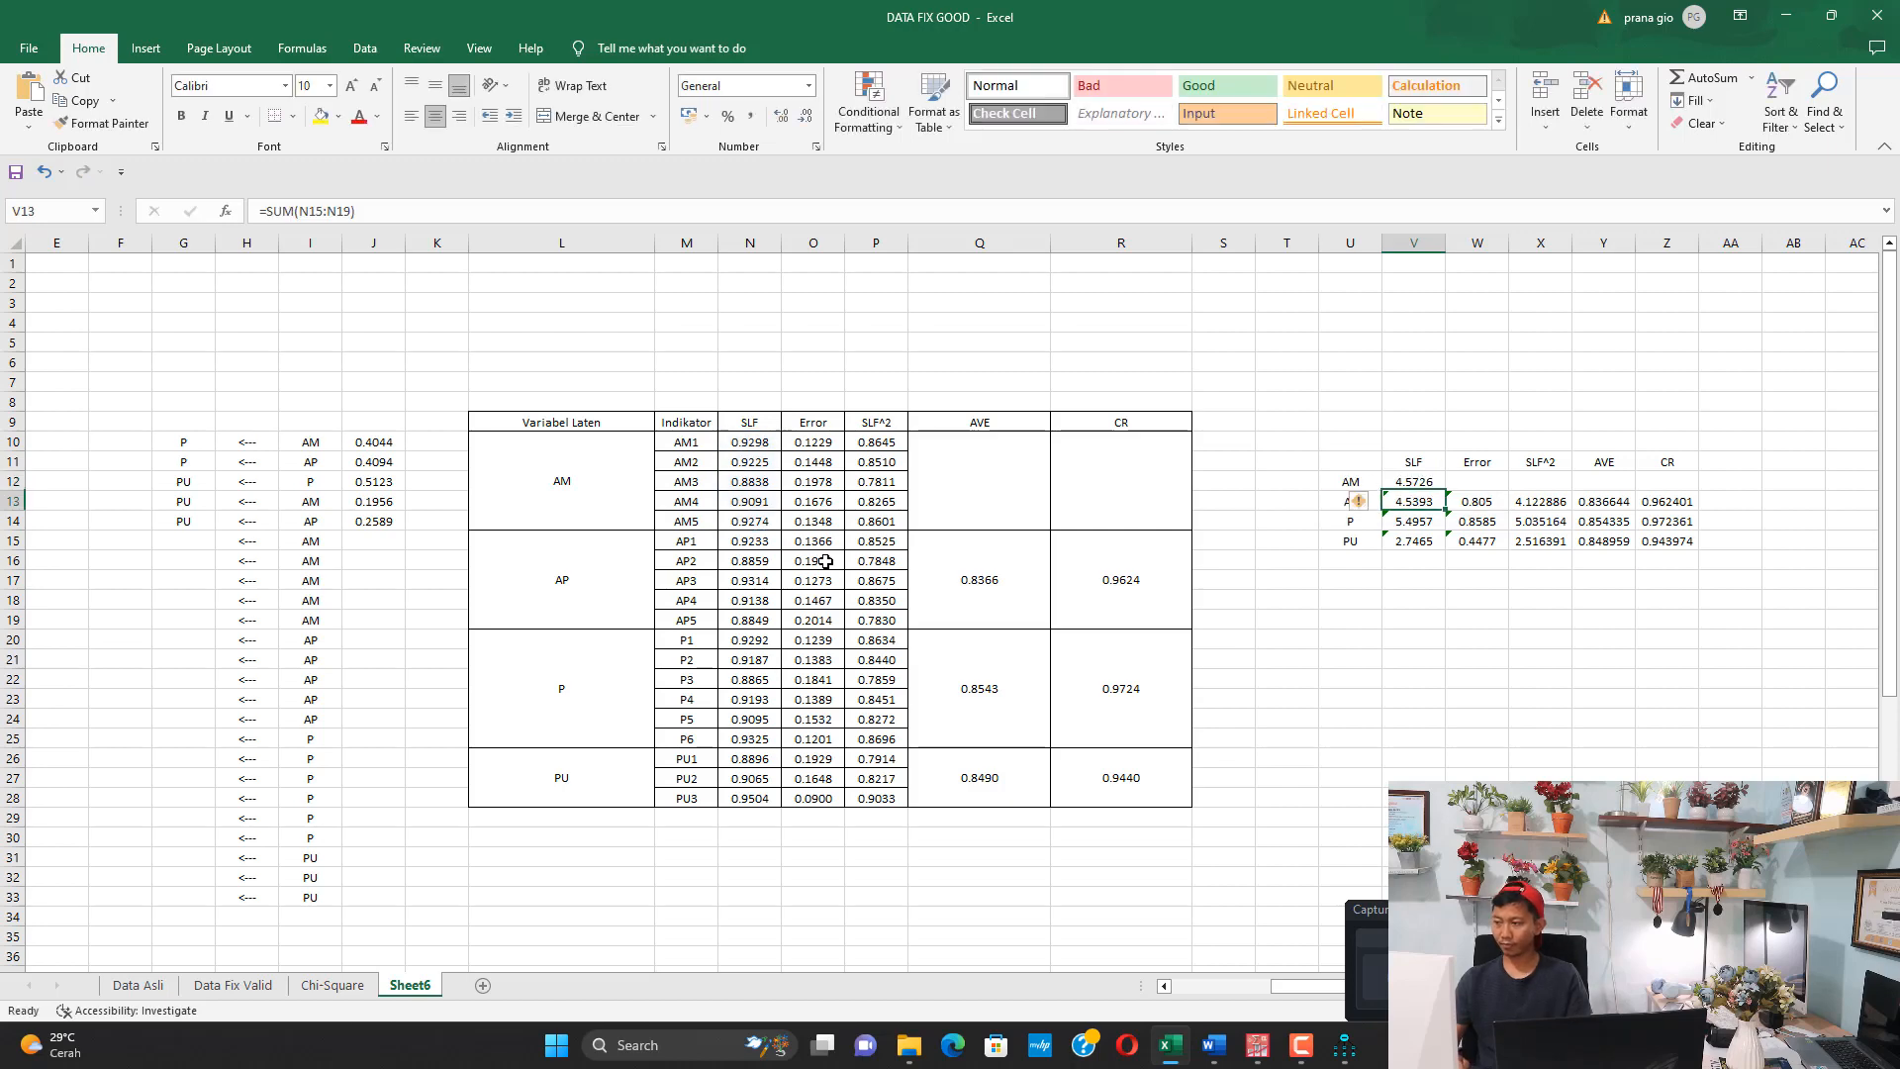
Sum the Error values of AM1 through AM5 (O10:O14) in the AM row's Error cell W12
click(1478, 482)
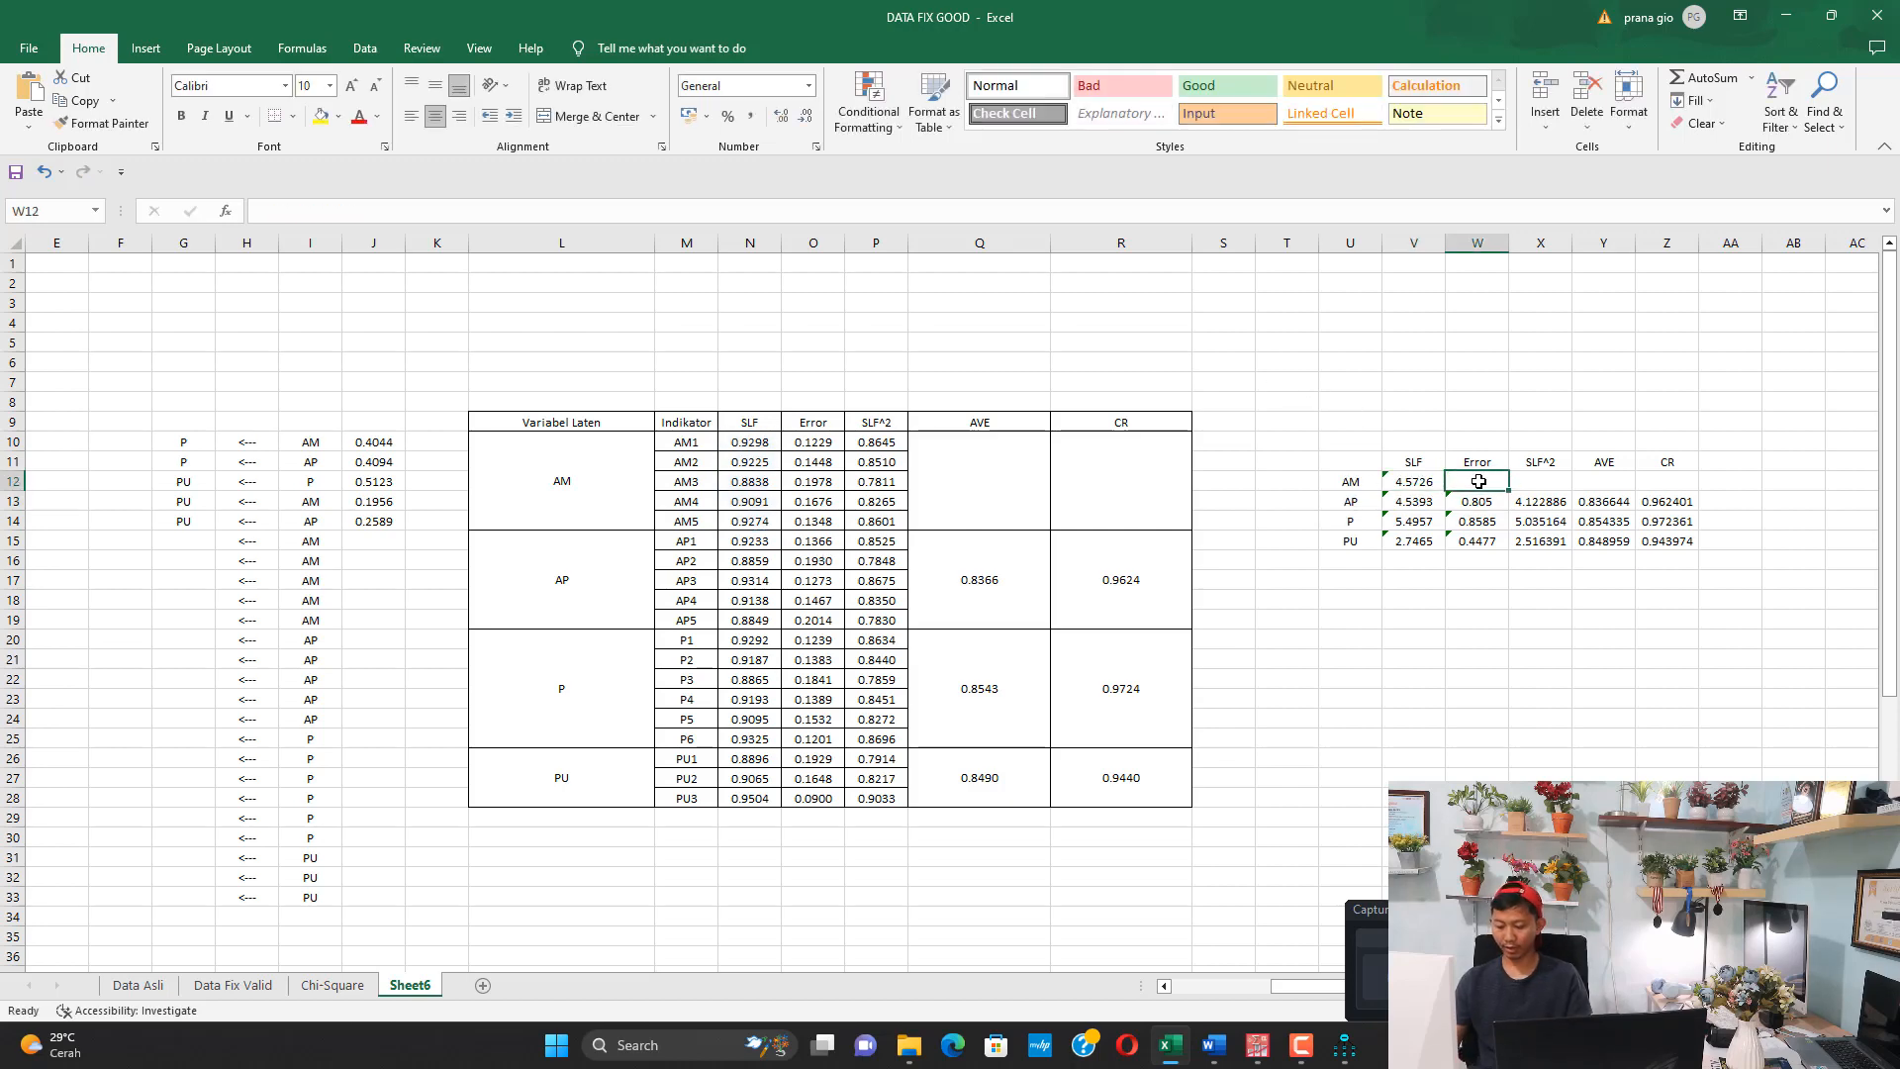
text(=sum()
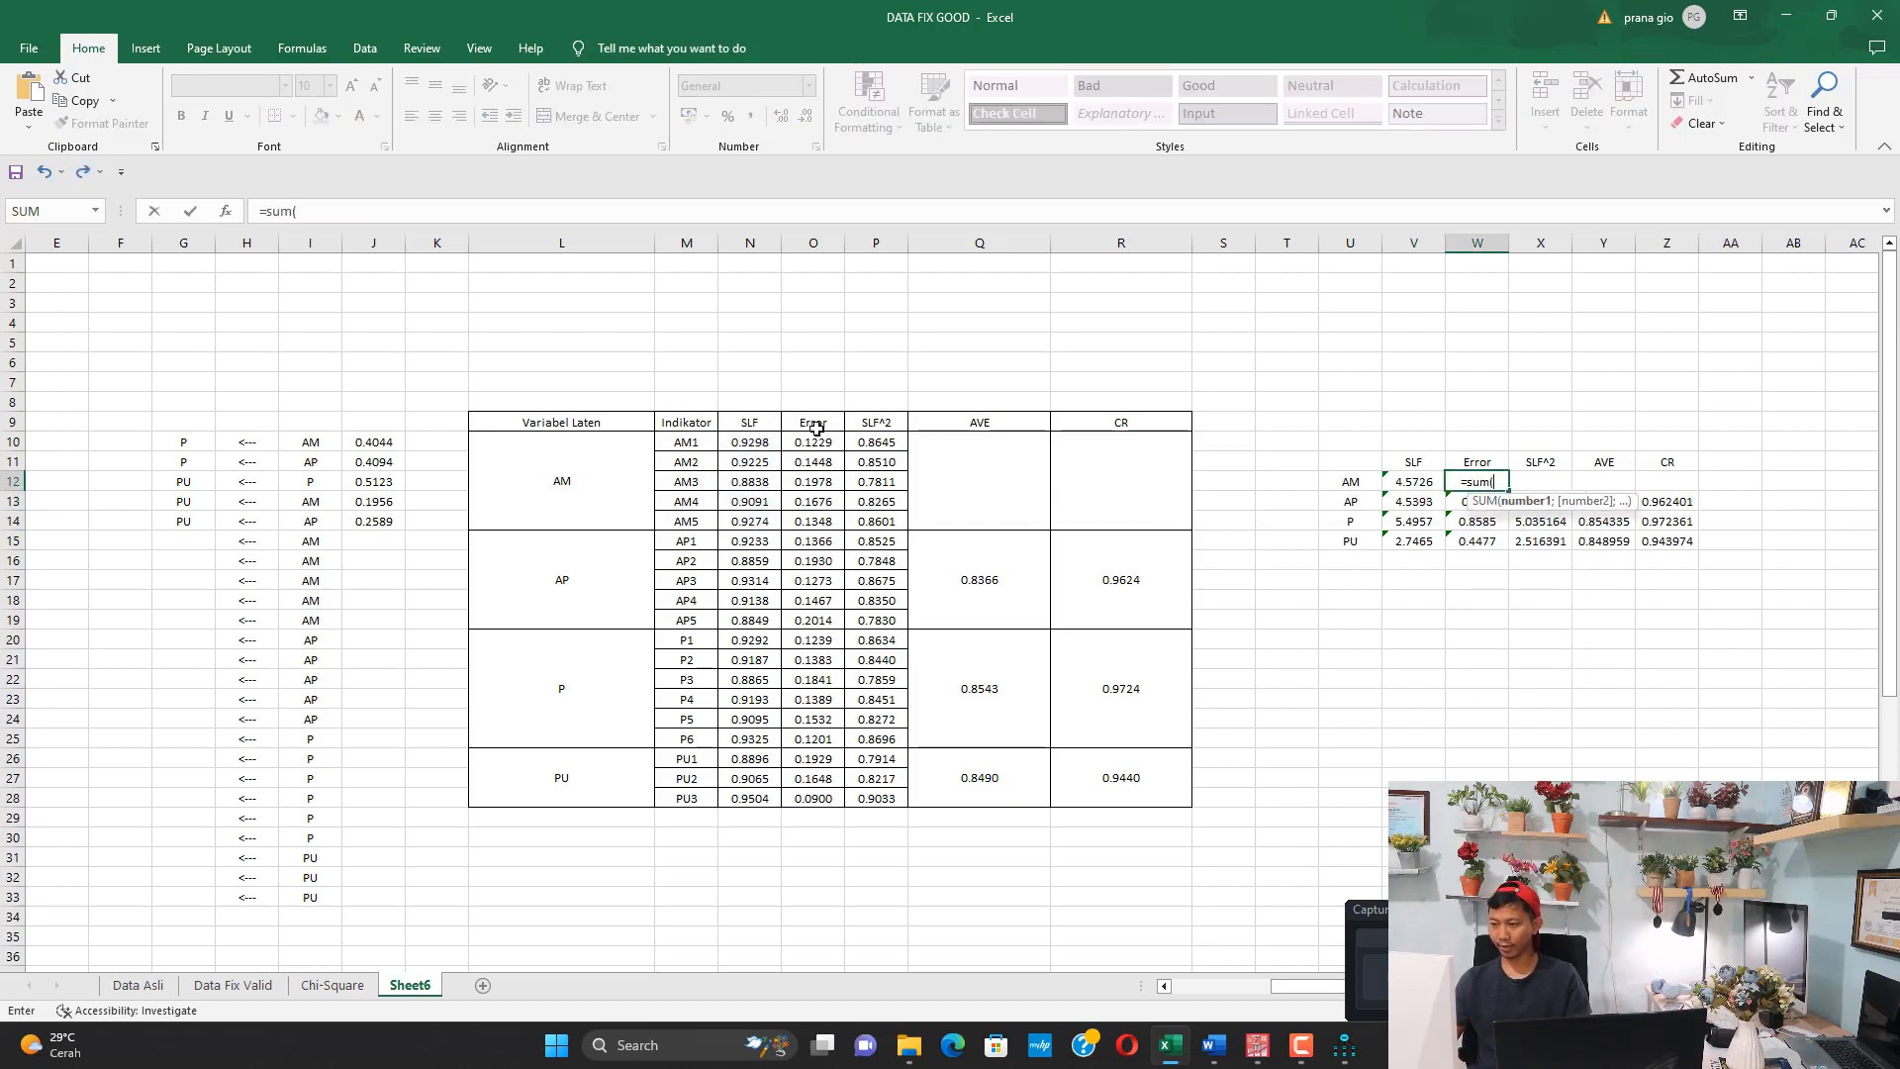
drag(815, 445, 819, 515)
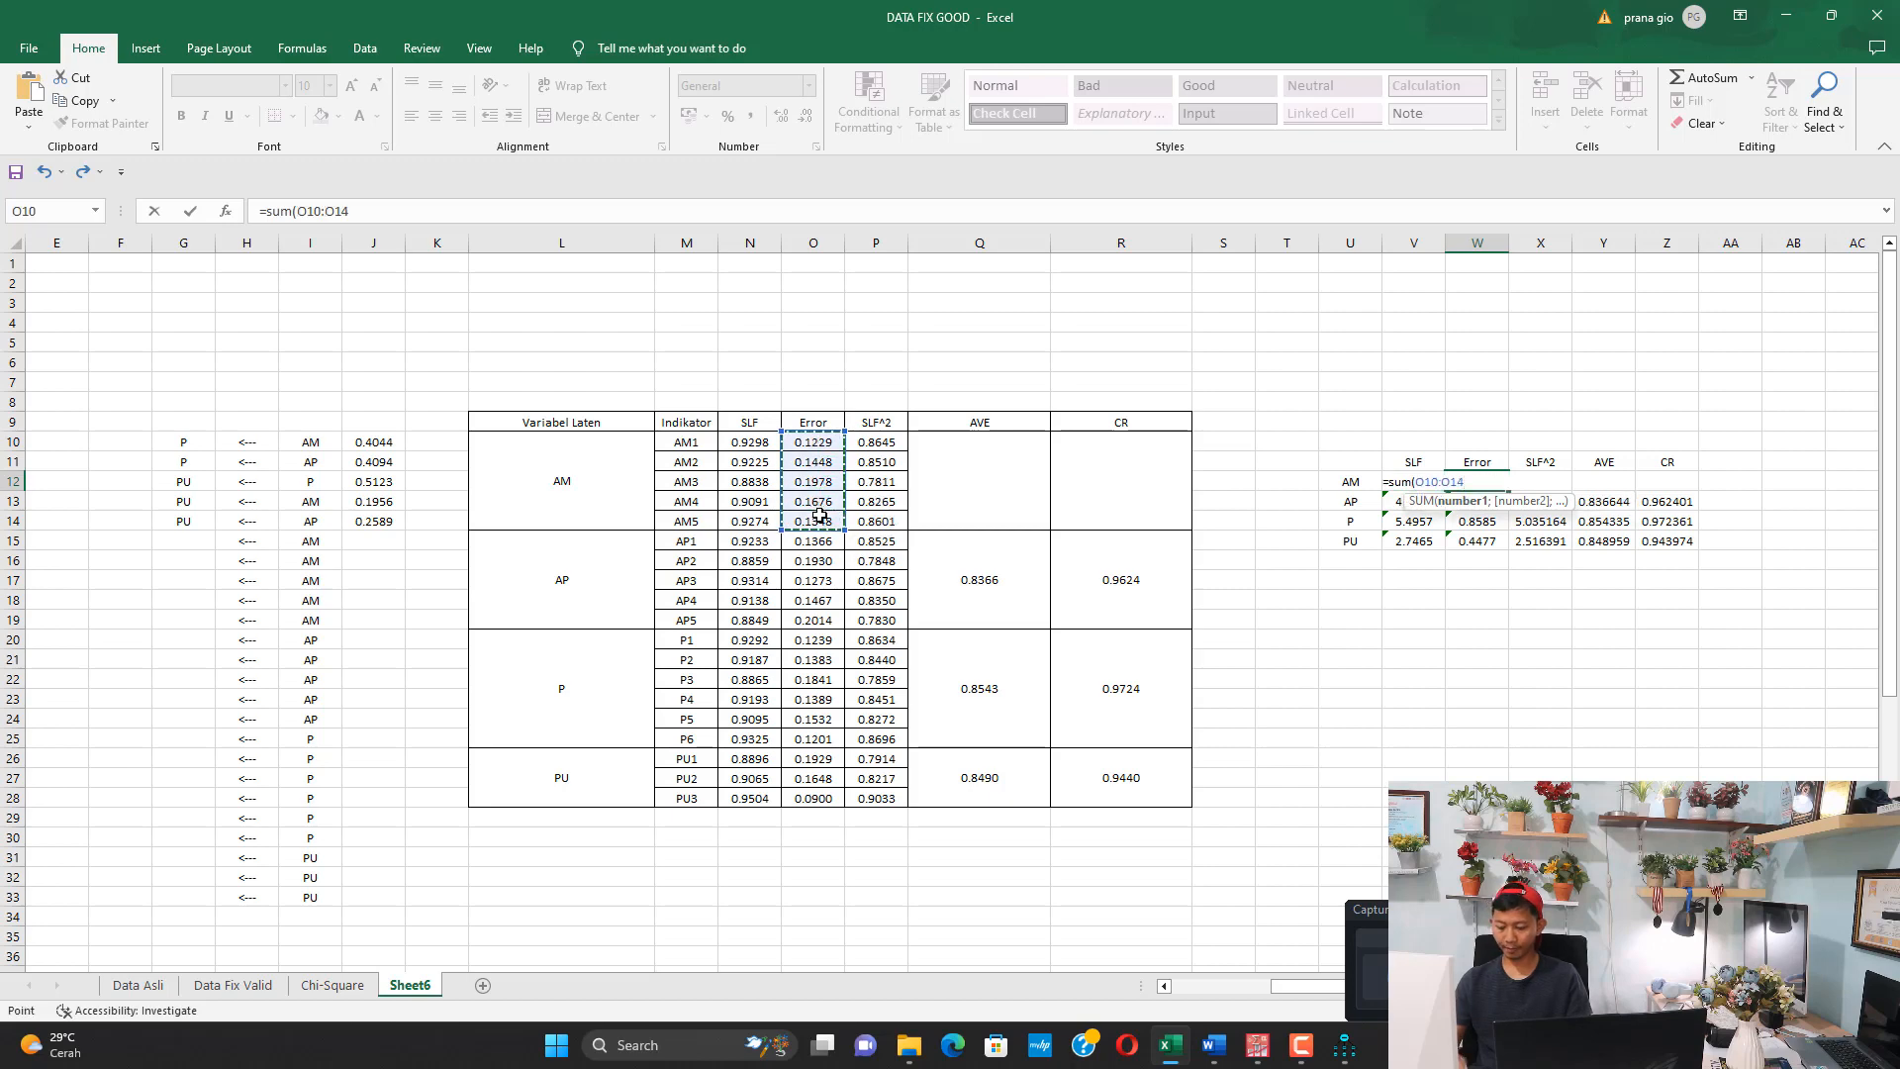
key(Return)
Sum the SLF^2 values of AM1 through AM5 (P10:P14) in the AM row's SLF^2 cell X12
key(Right)
key(Up)
text(=)
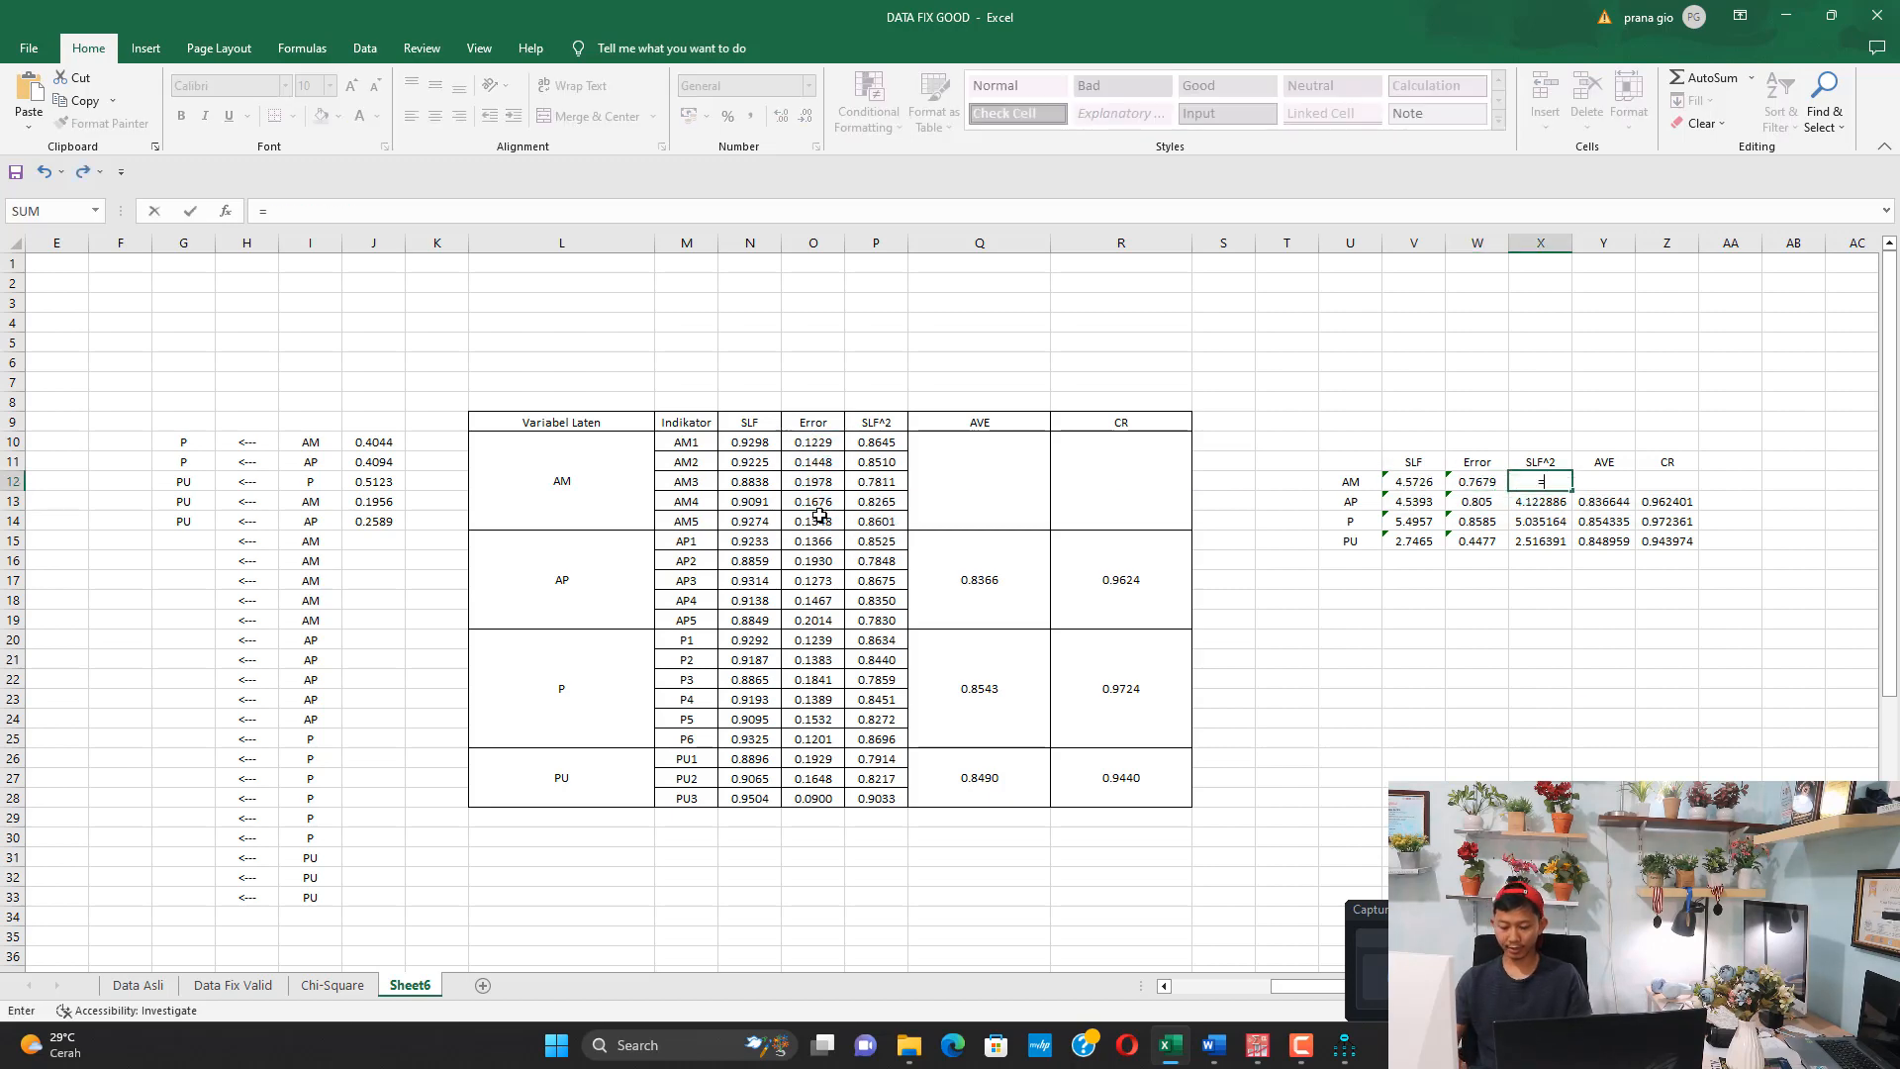
text(sum()
drag(879, 443, 888, 524)
key(Return)
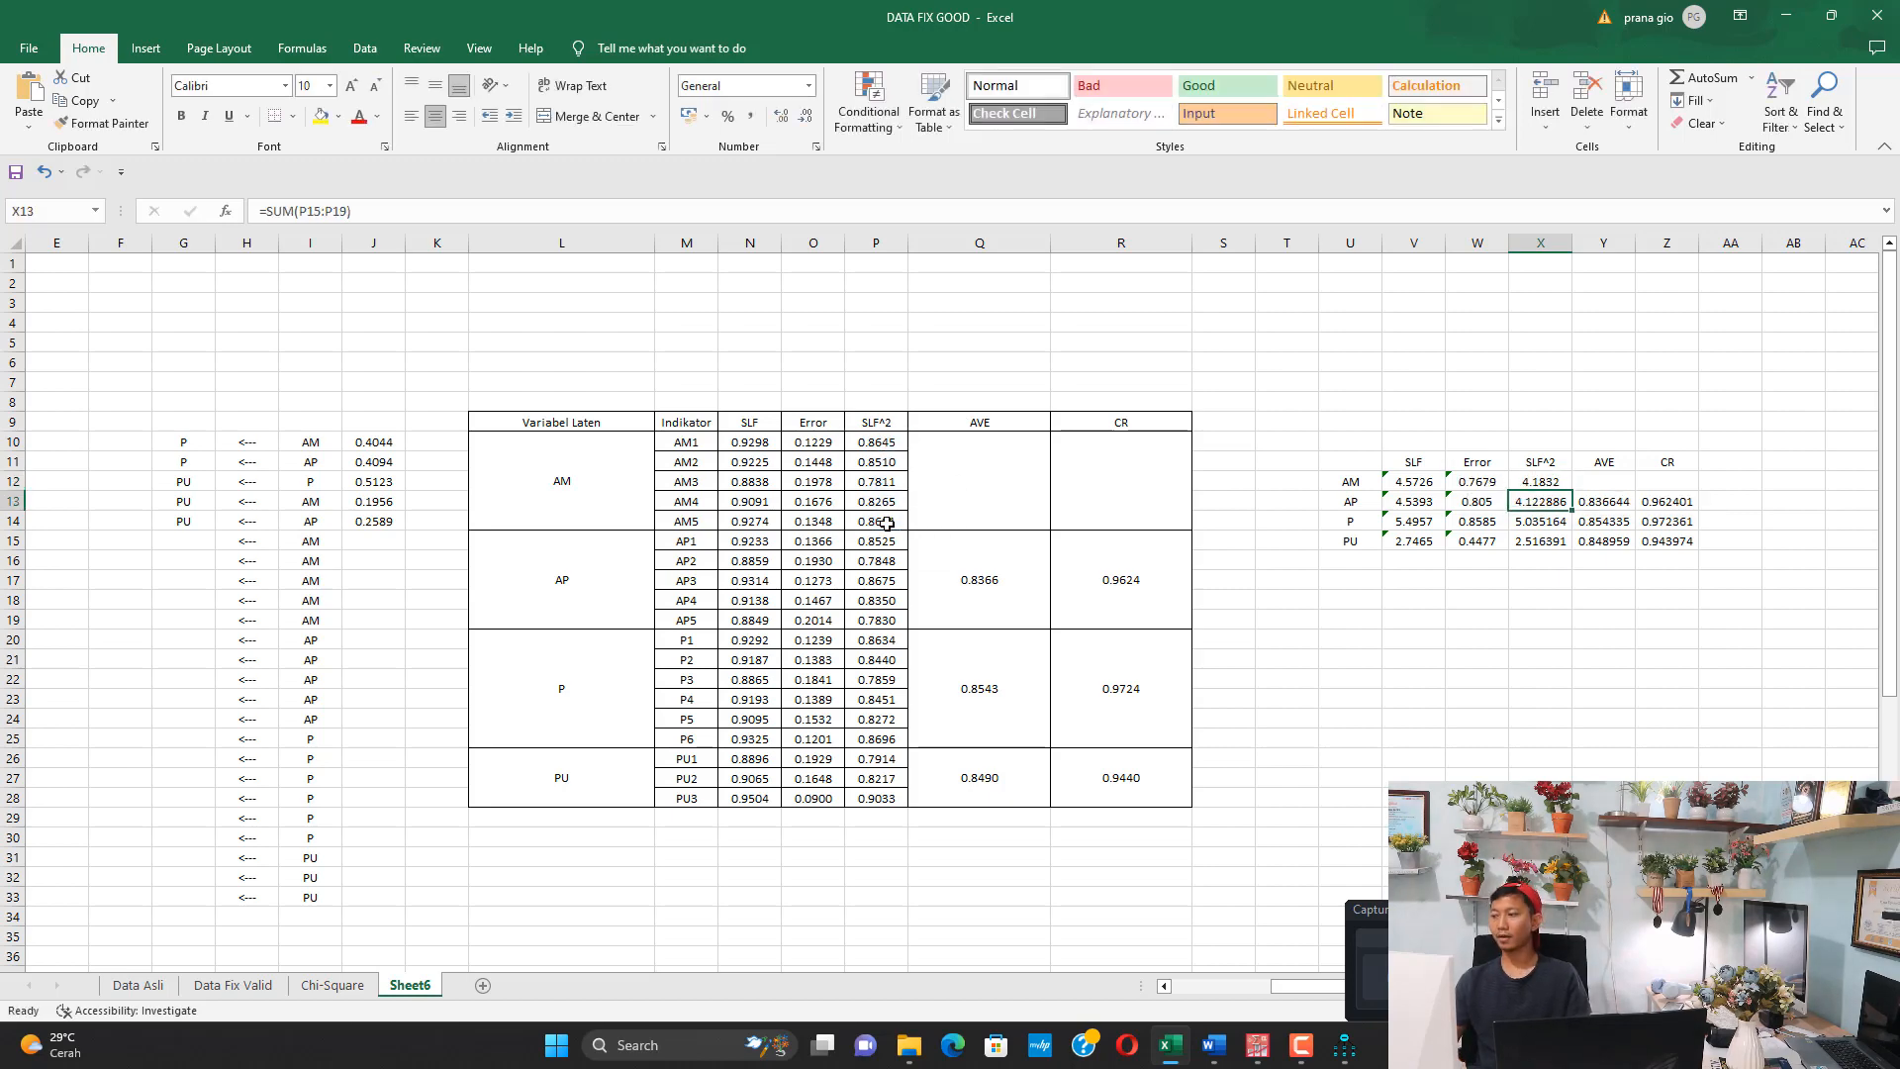
Check the AVE formula in the HASIL AMOS FIX KIRIM Word document, and return to the Excel workbook
click(971, 477)
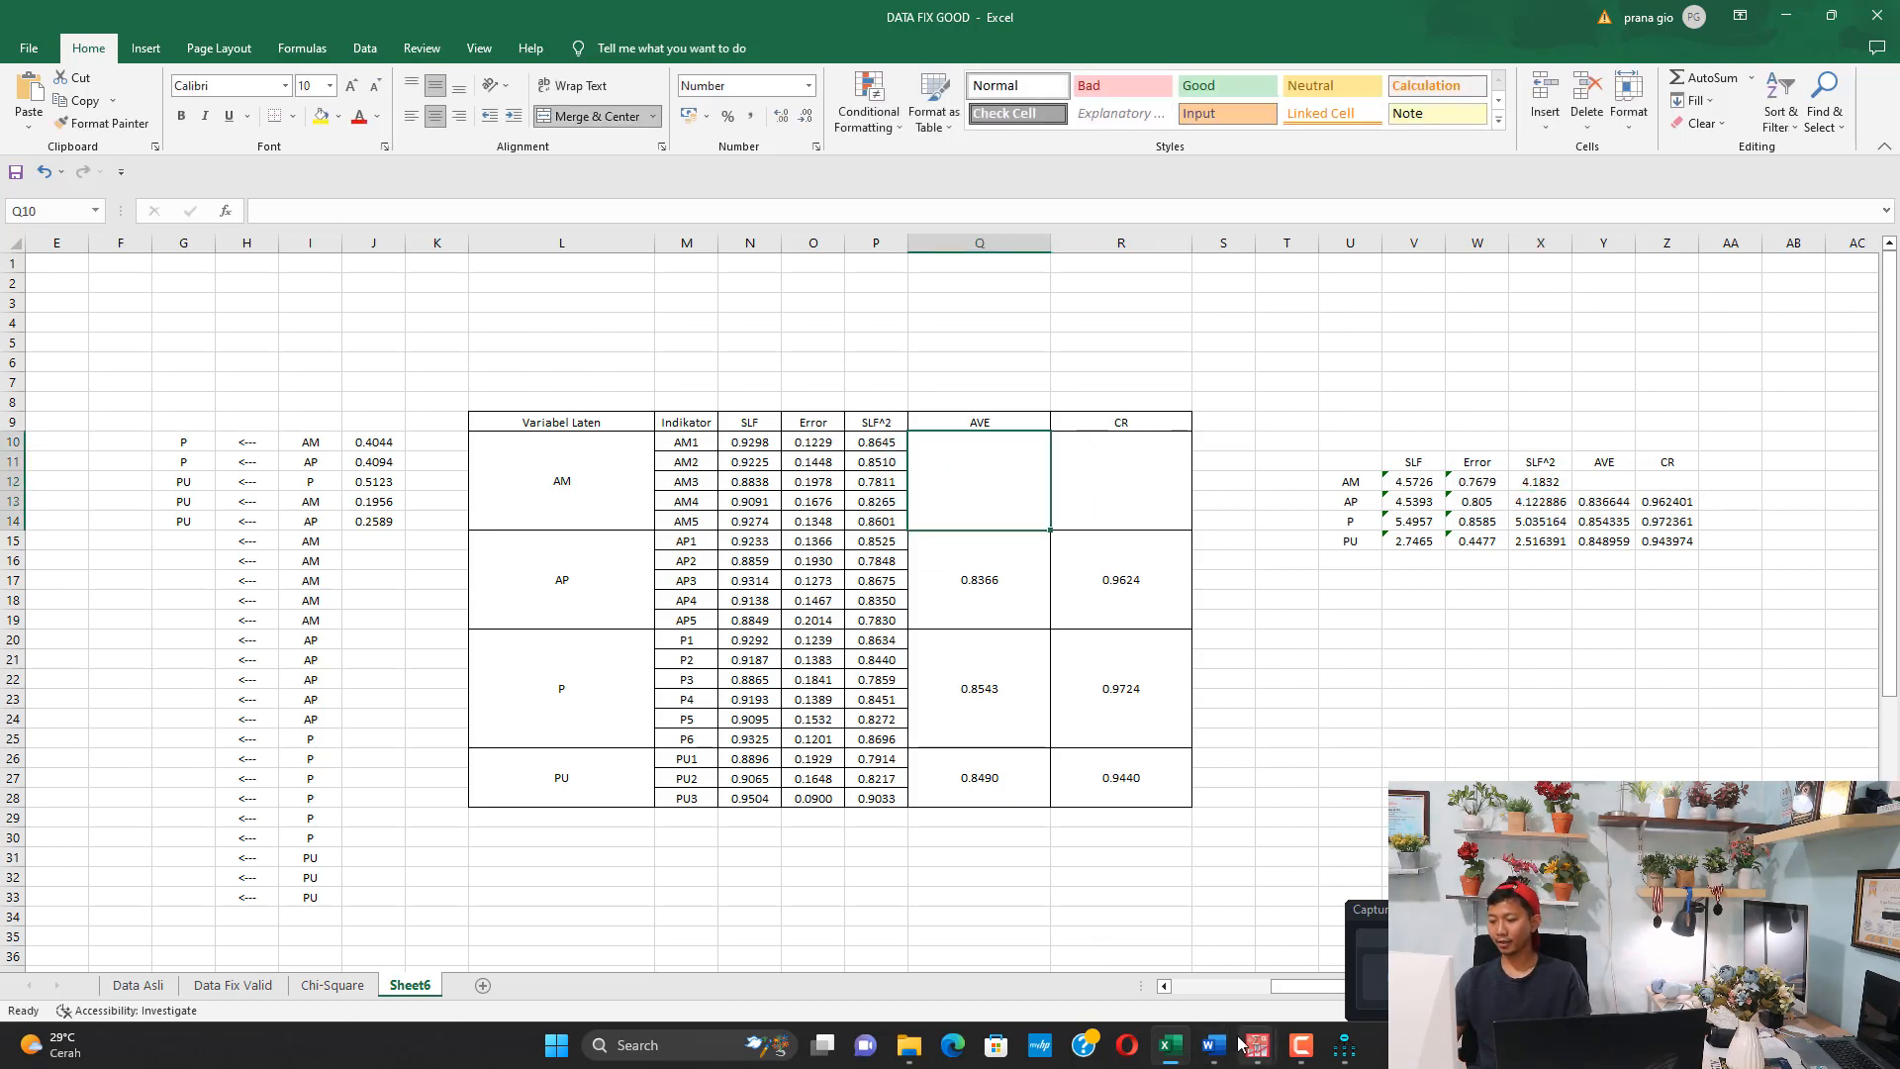
mouse_move(1240, 1044)
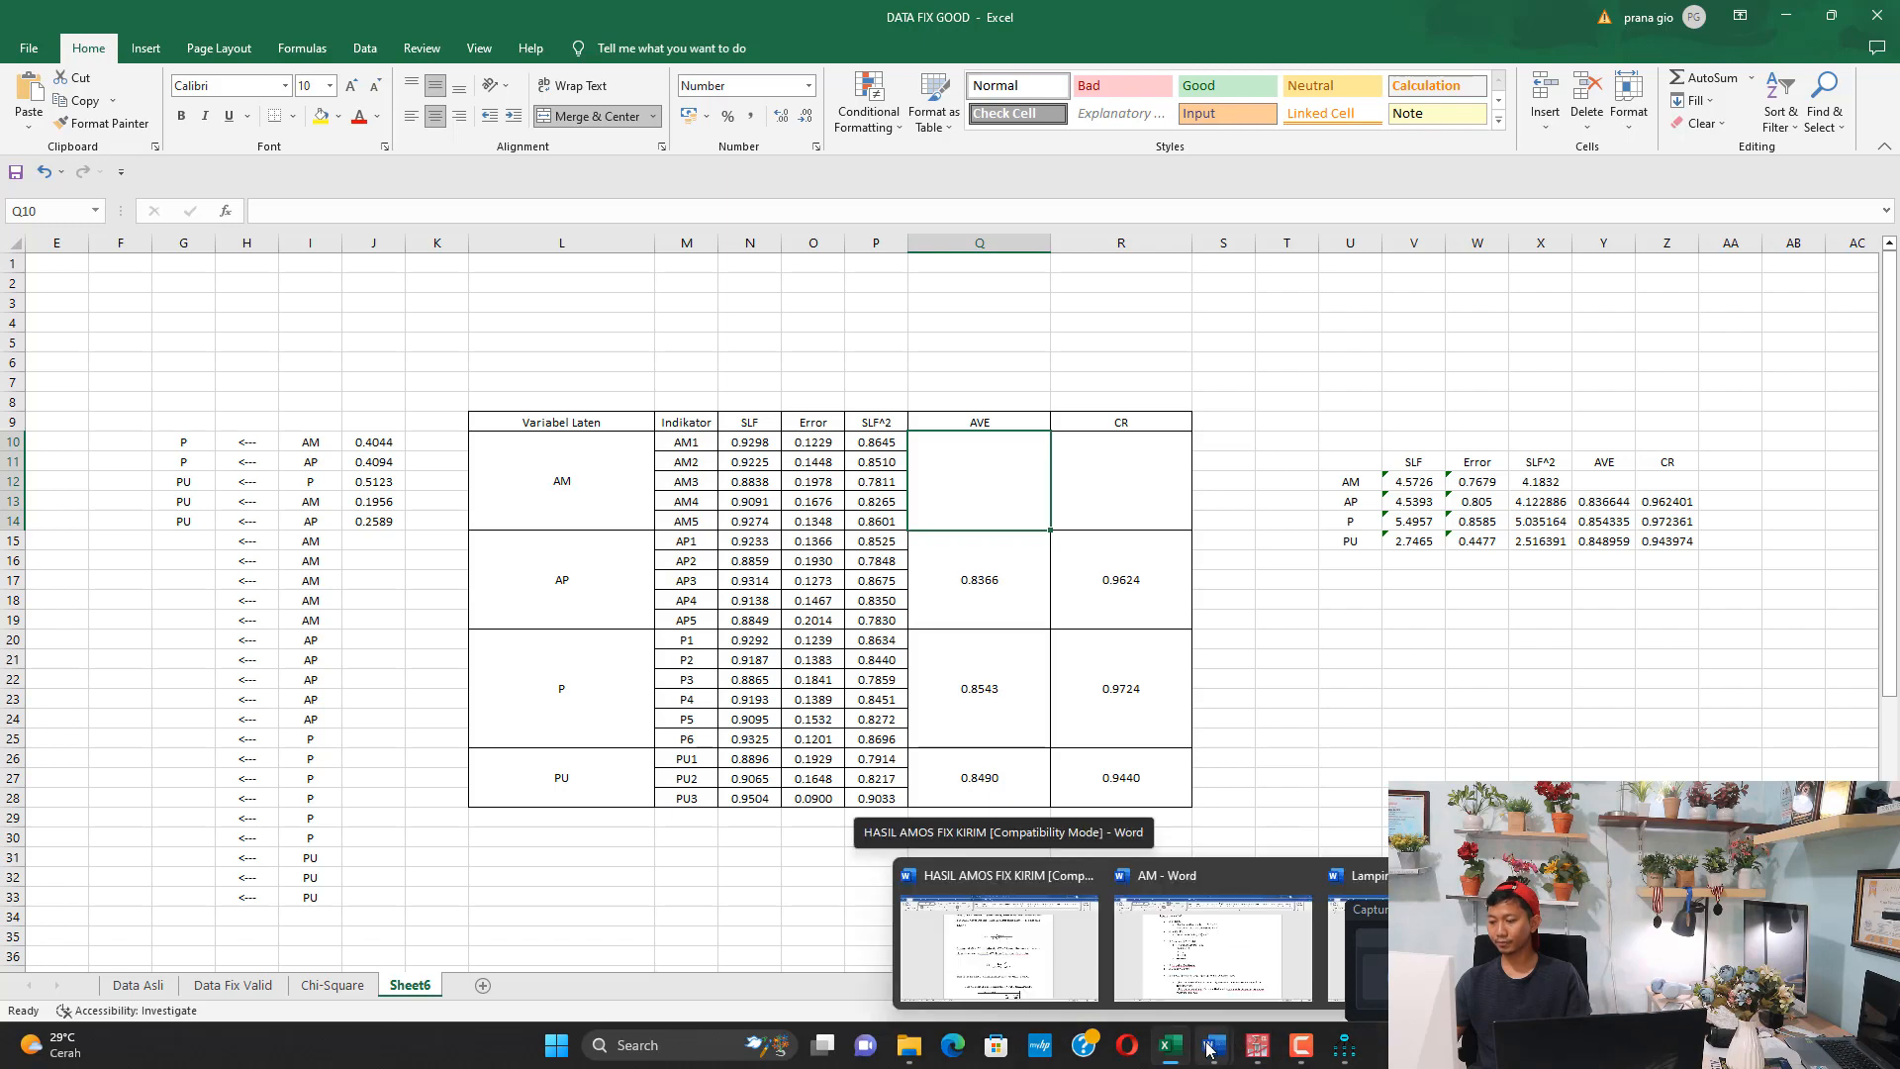
click(1032, 979)
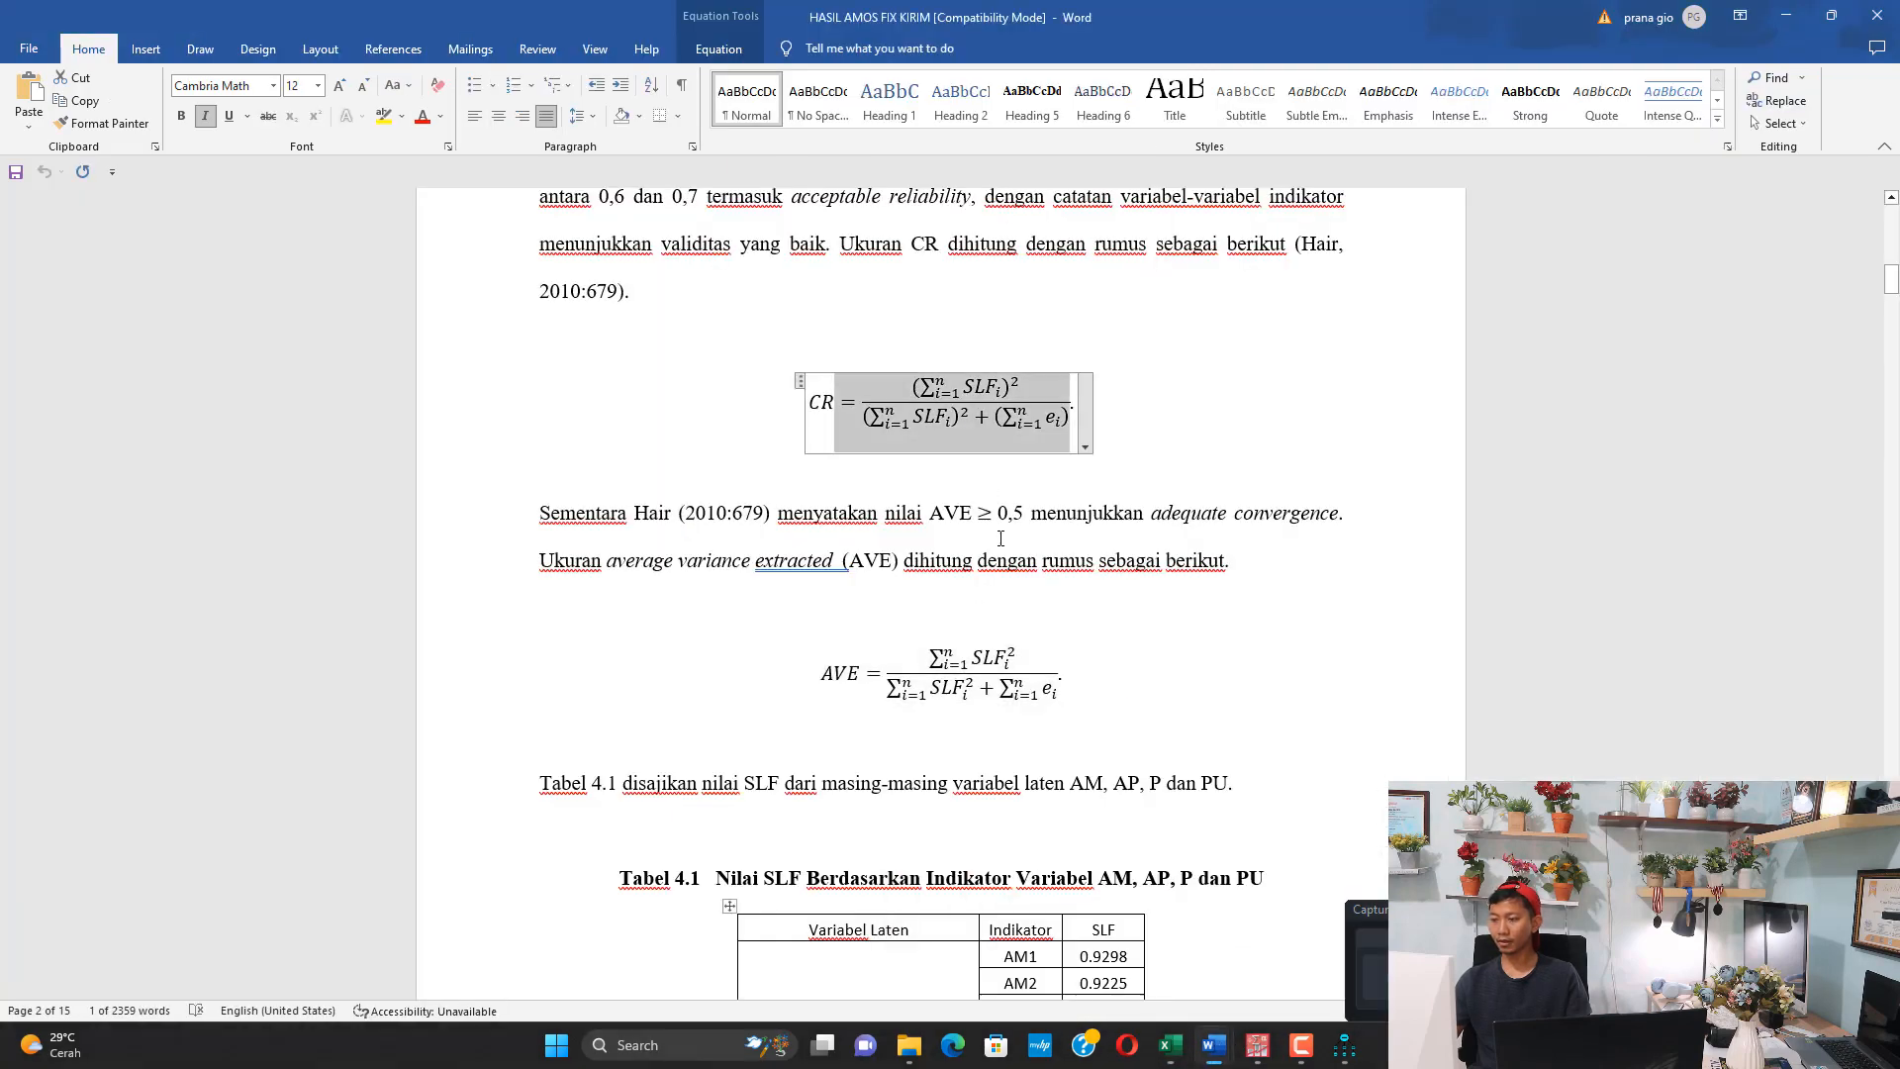
click(832, 665)
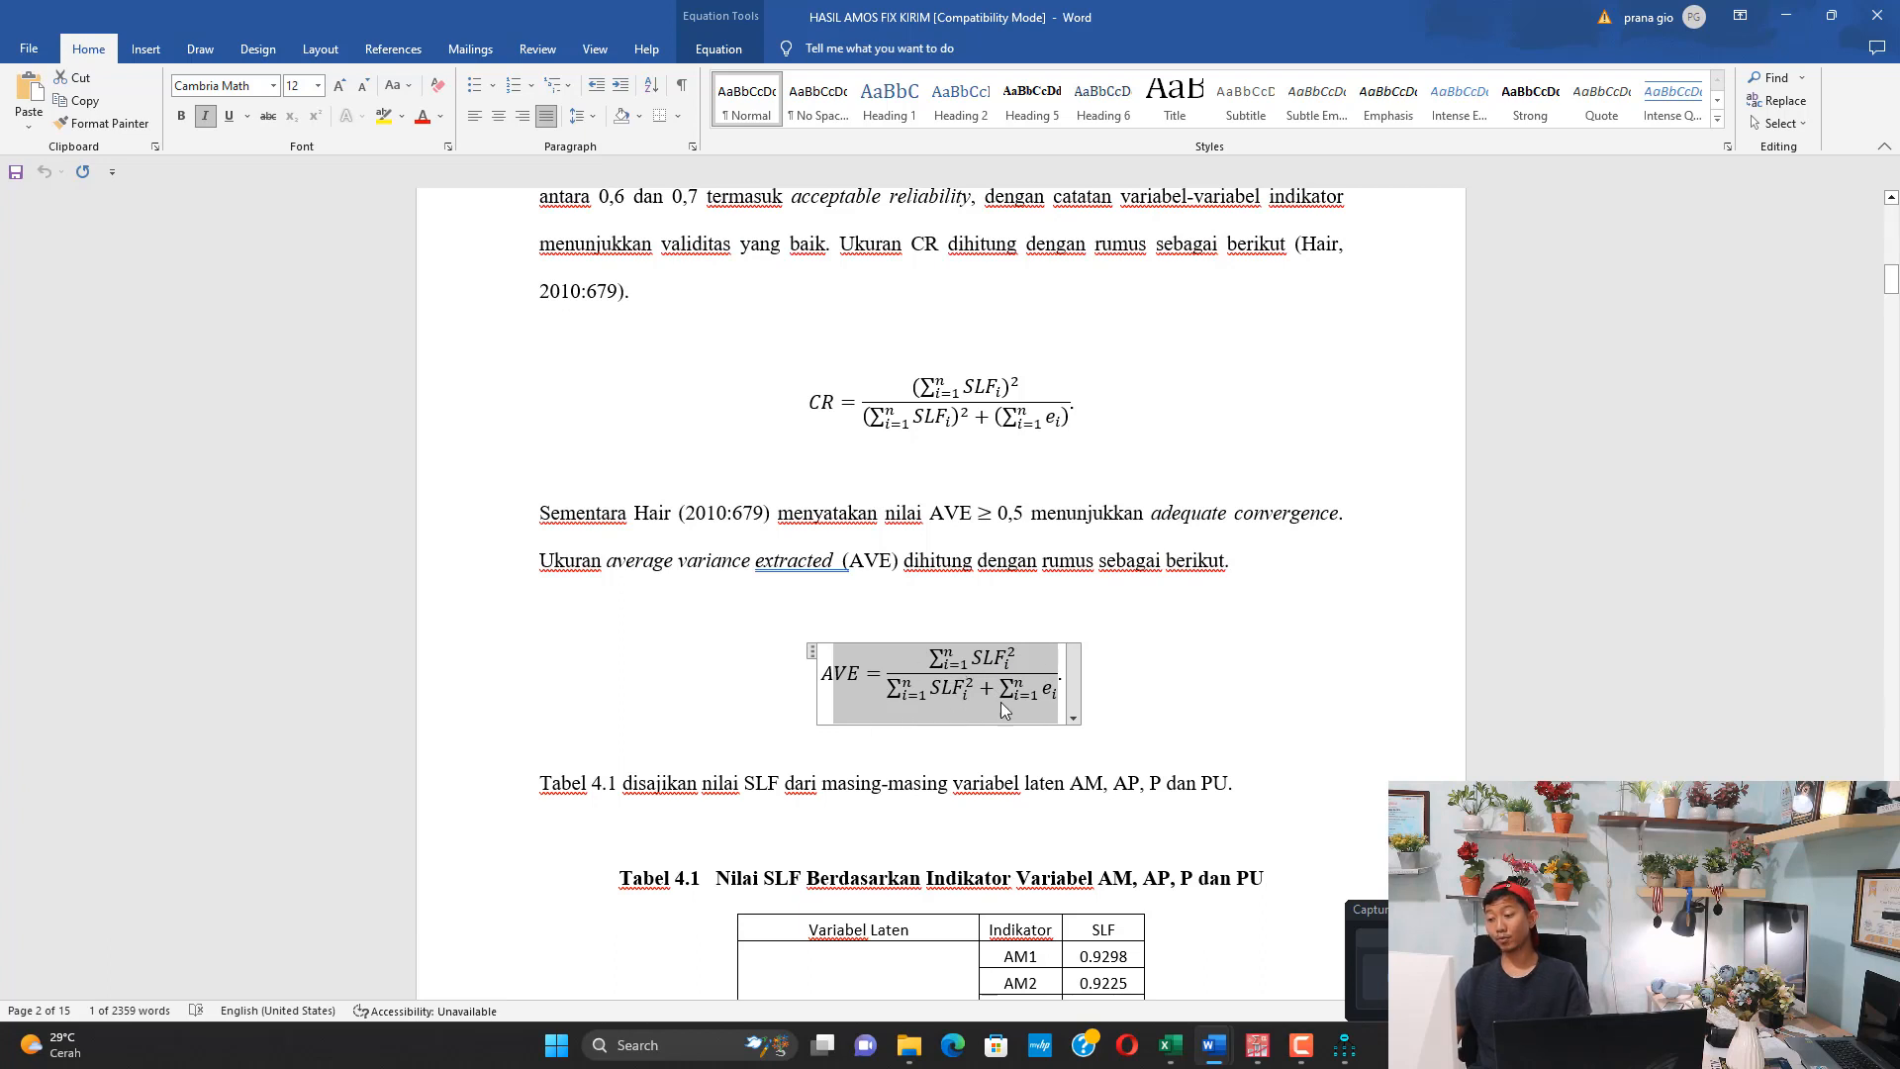
click(1786, 15)
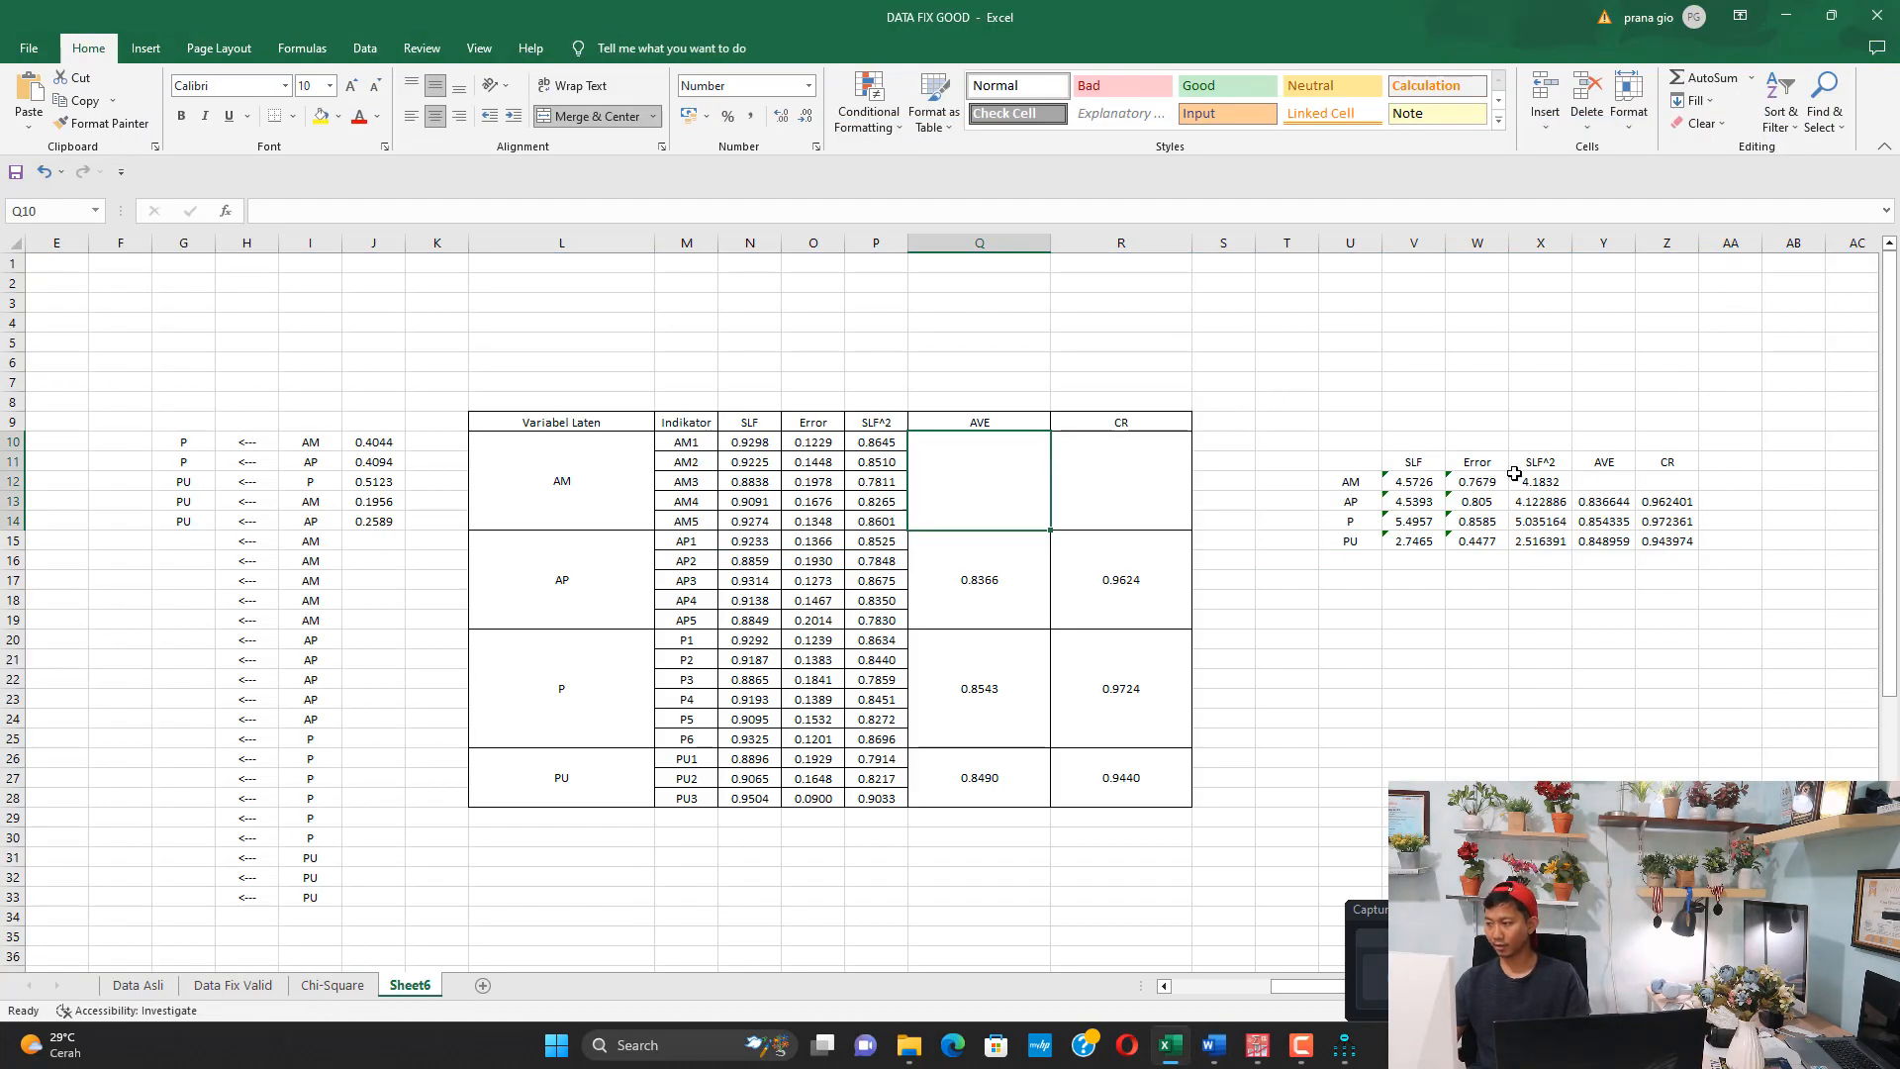
Calculate the AM row's AVE in cell Y12 with the formula =X12/(X12+W12)
click(1598, 473)
text(=)
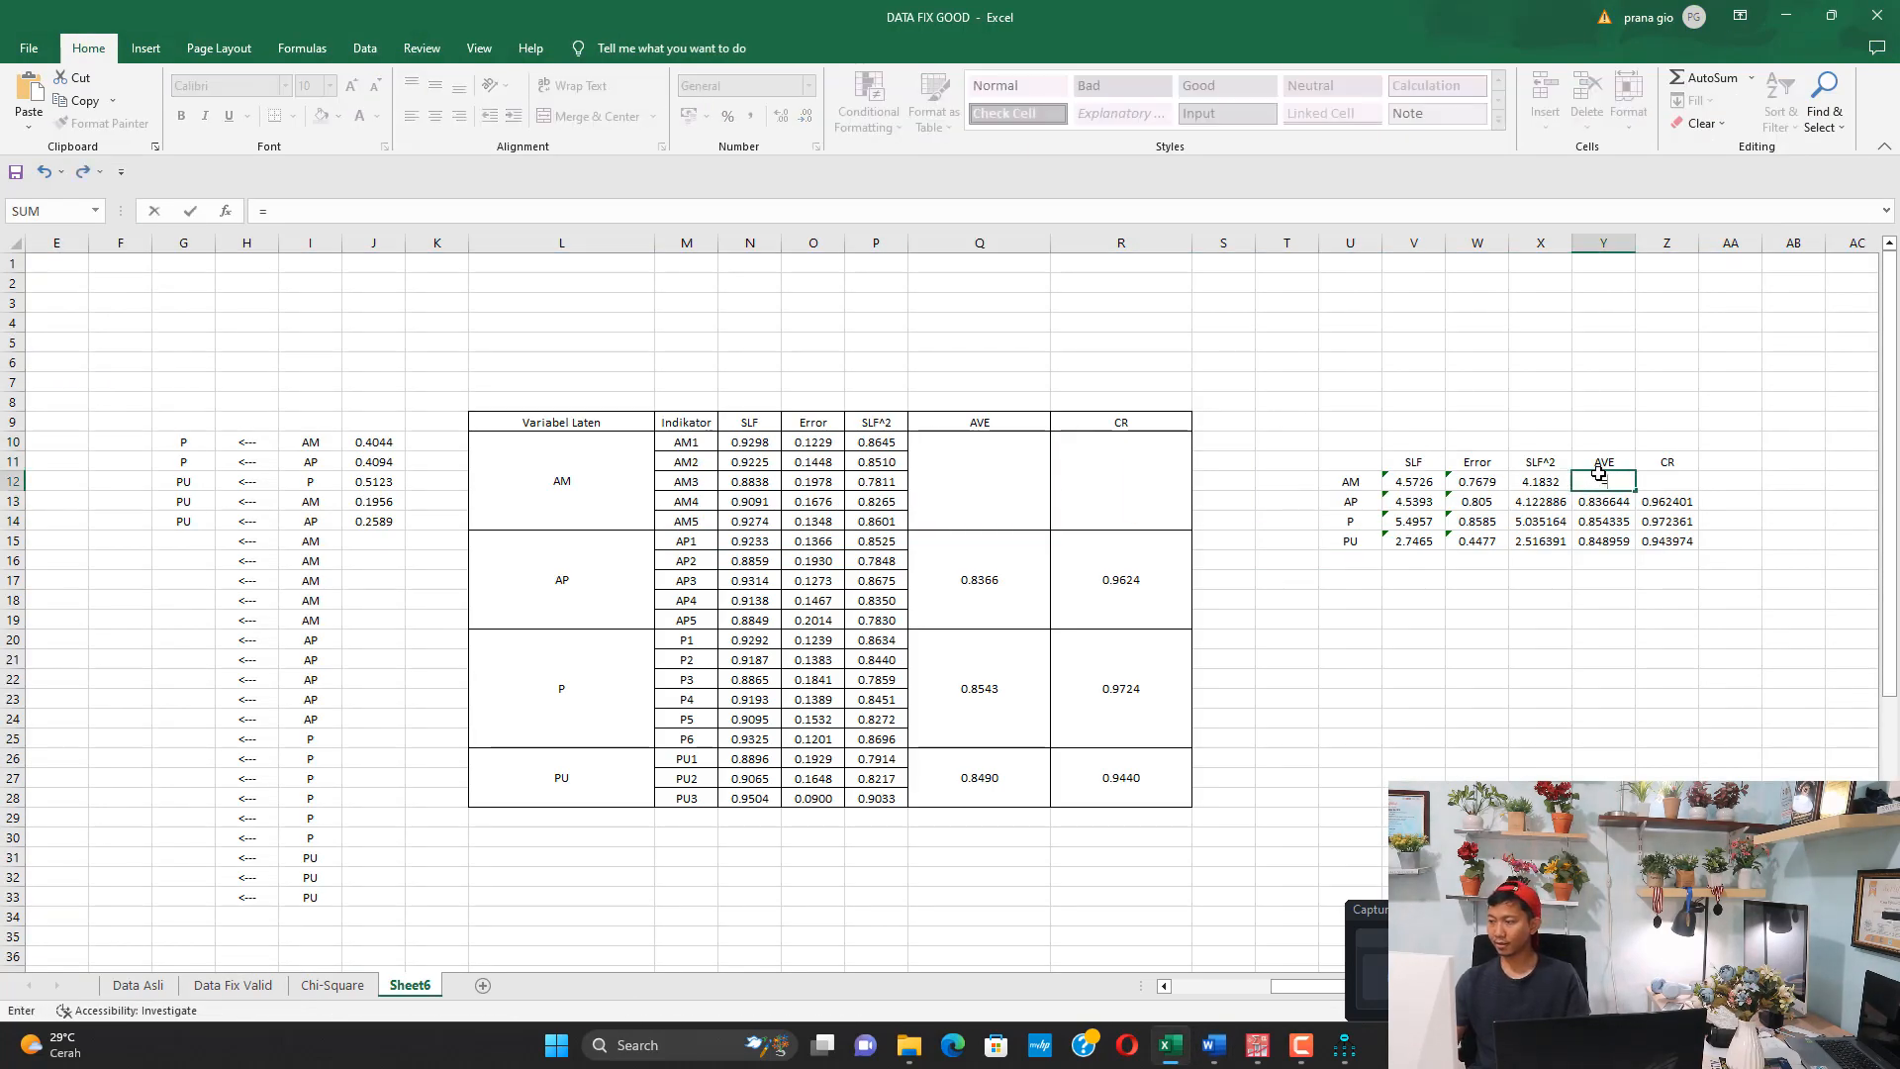
click(1536, 485)
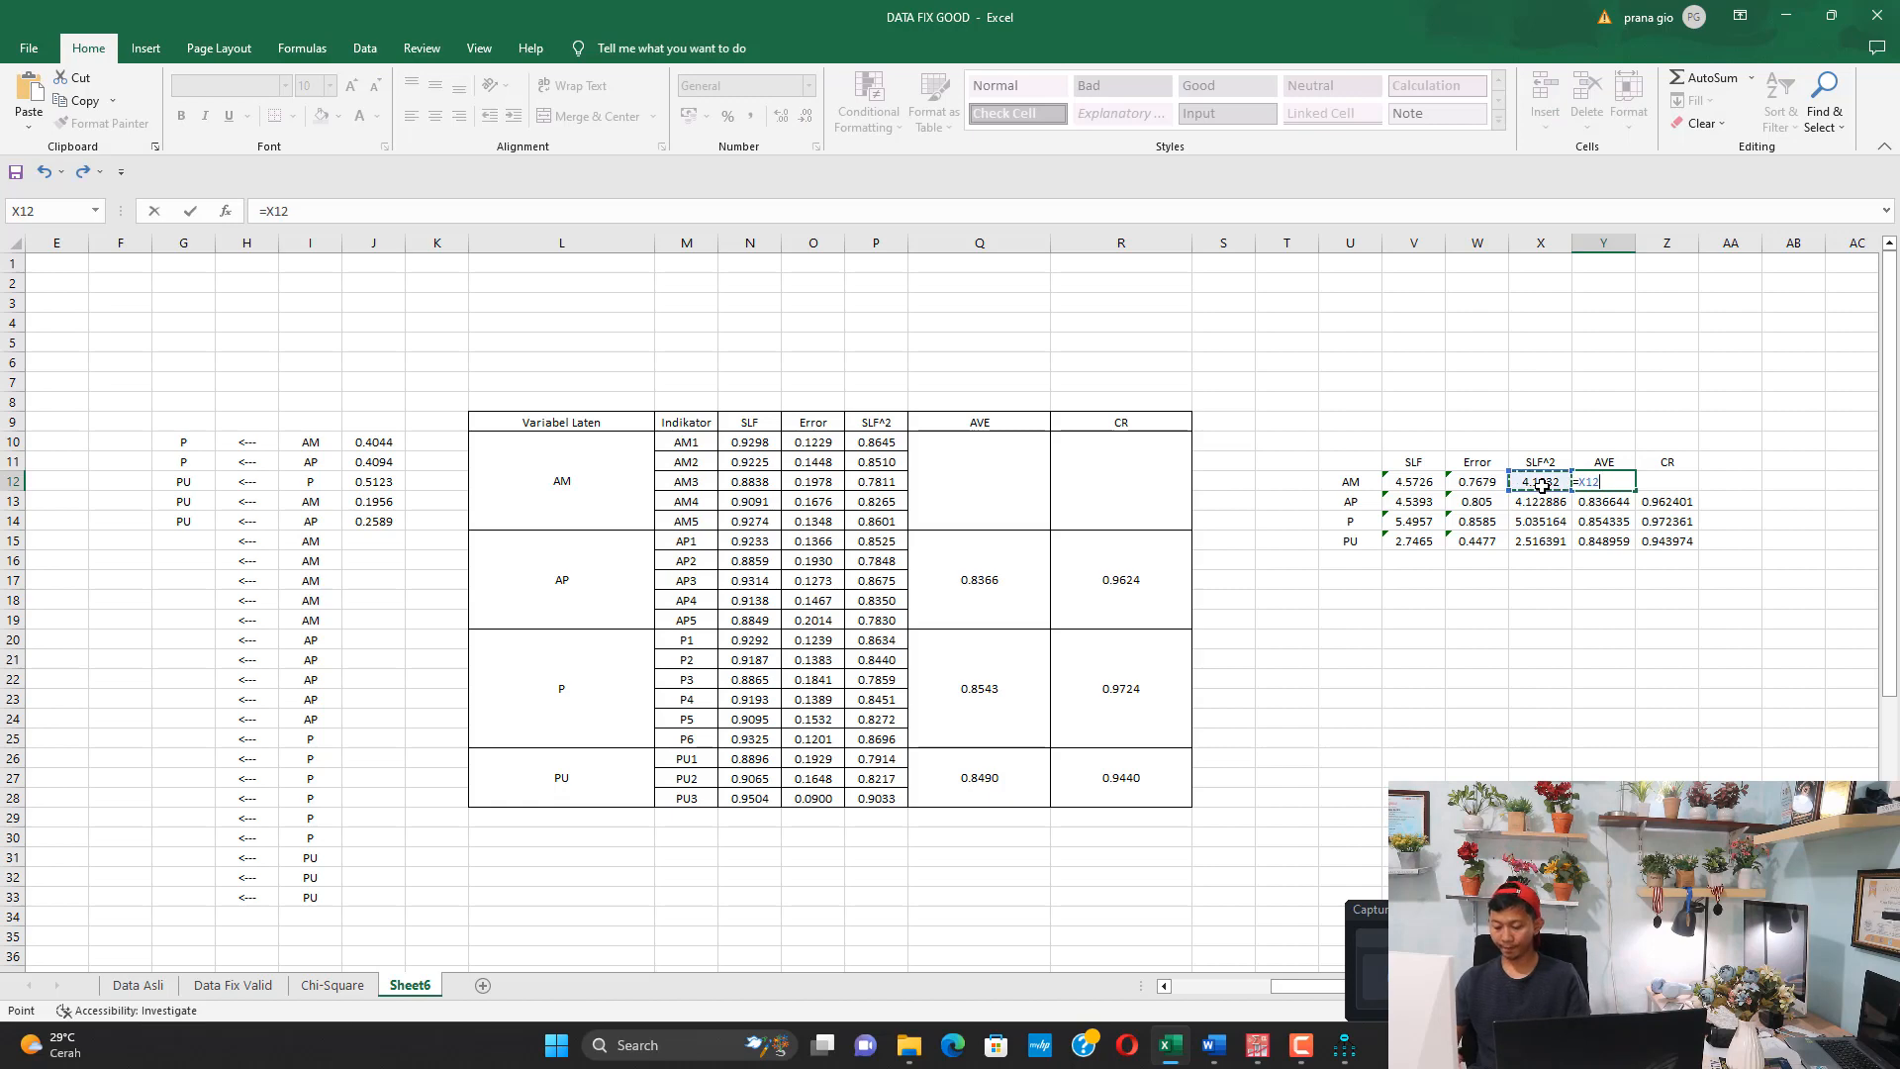
text(/()
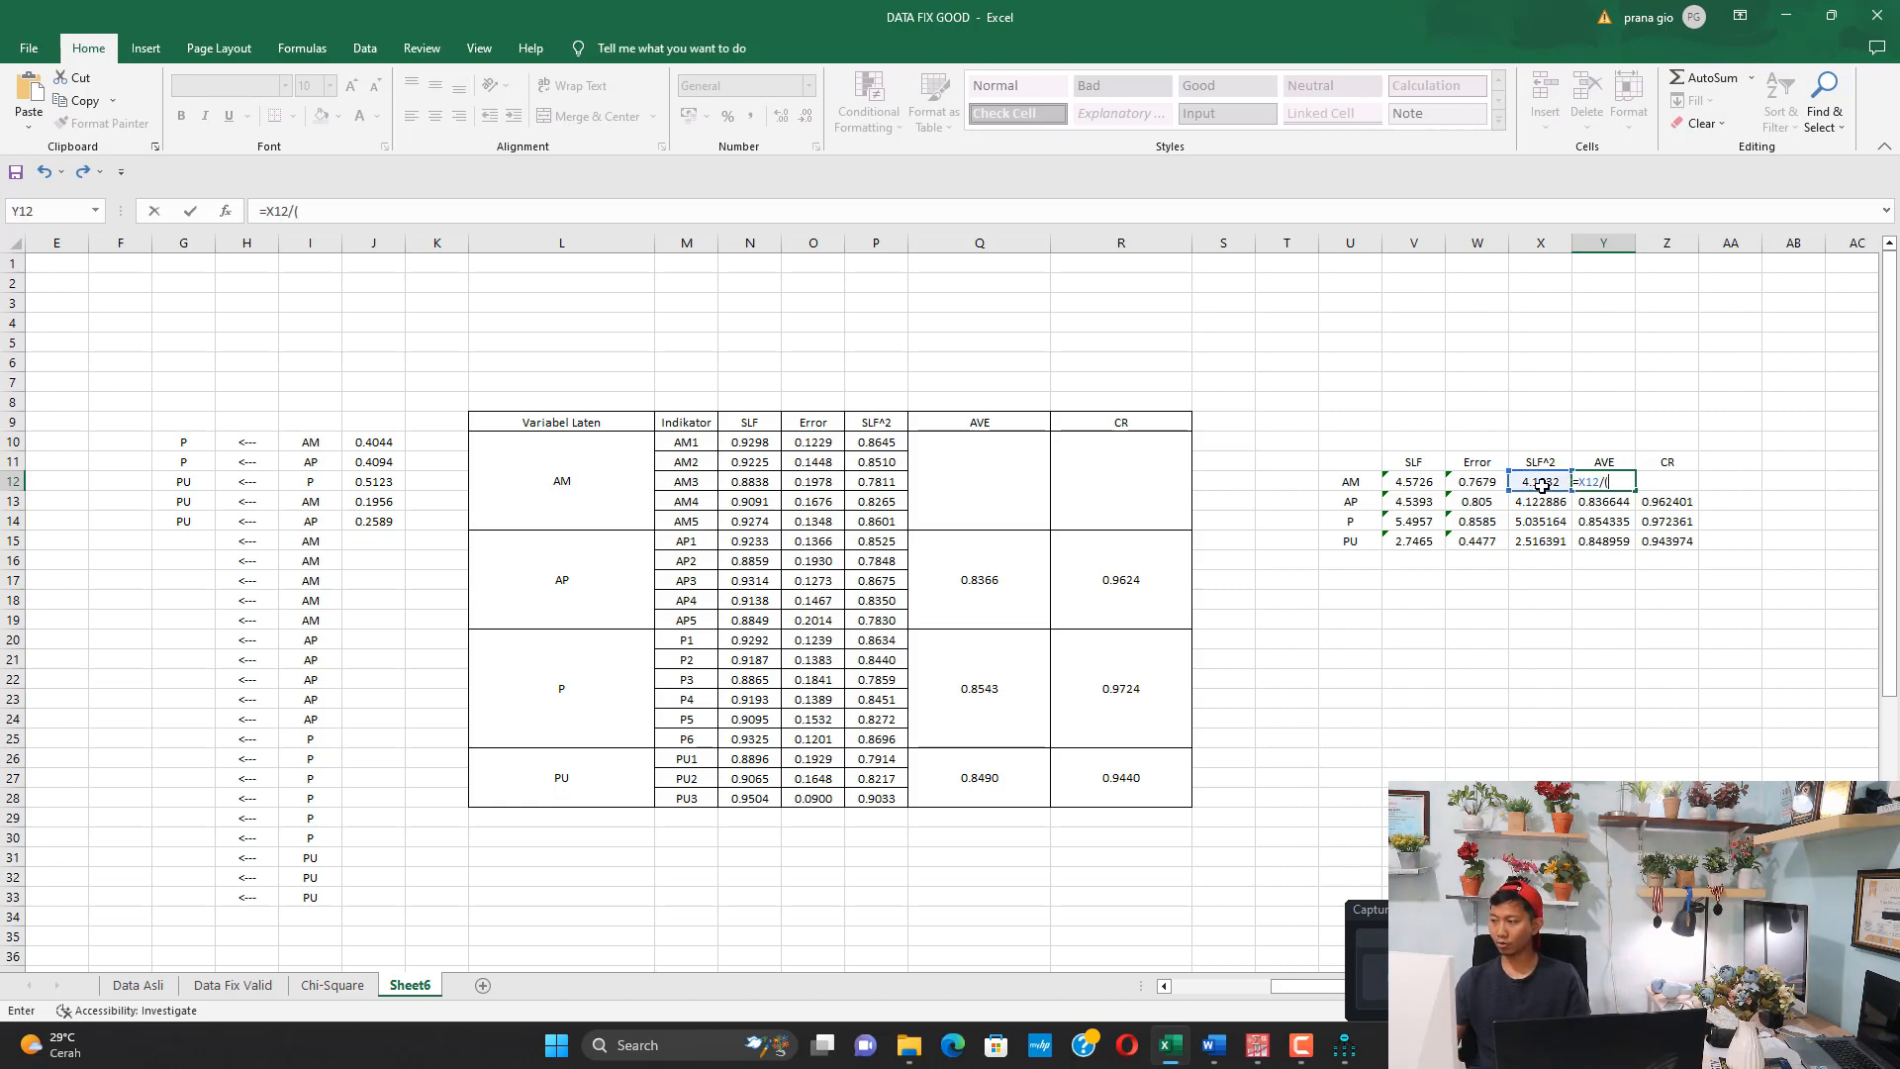
click(1541, 485)
text(+)
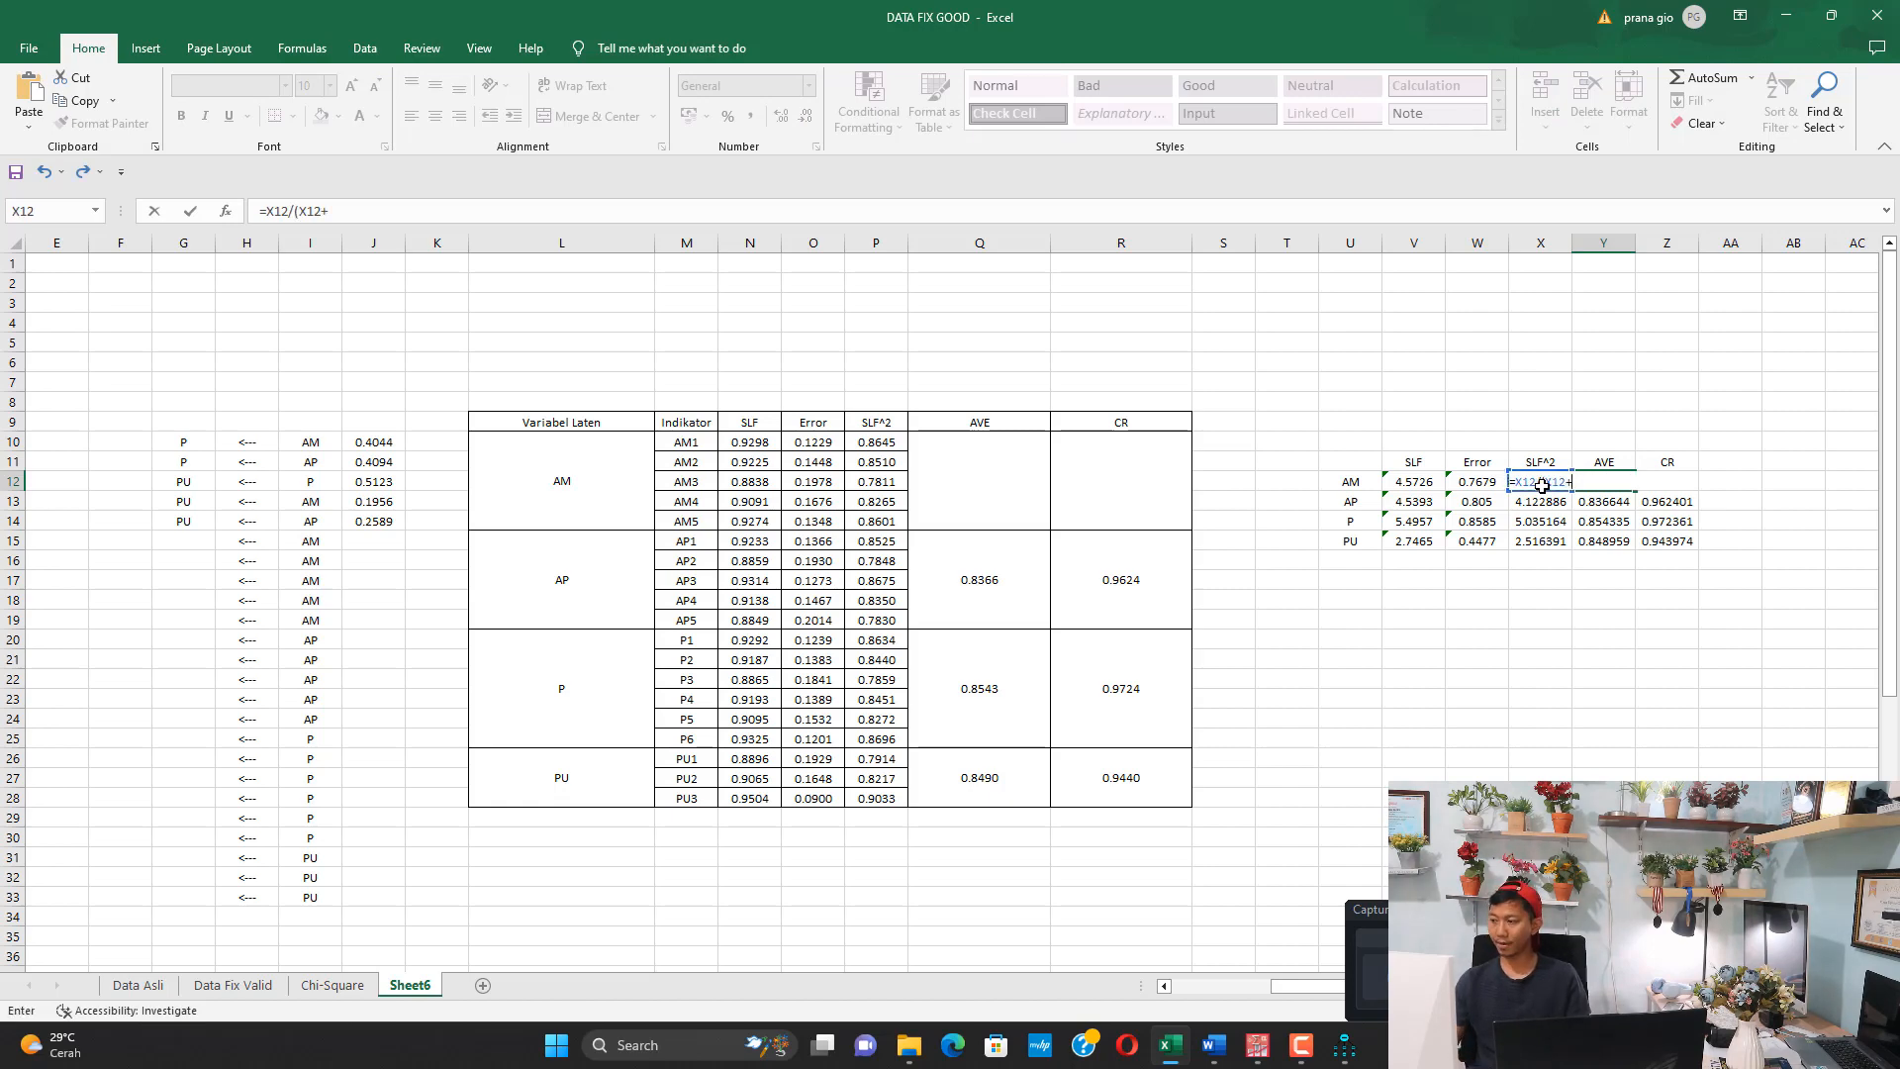
click(1482, 484)
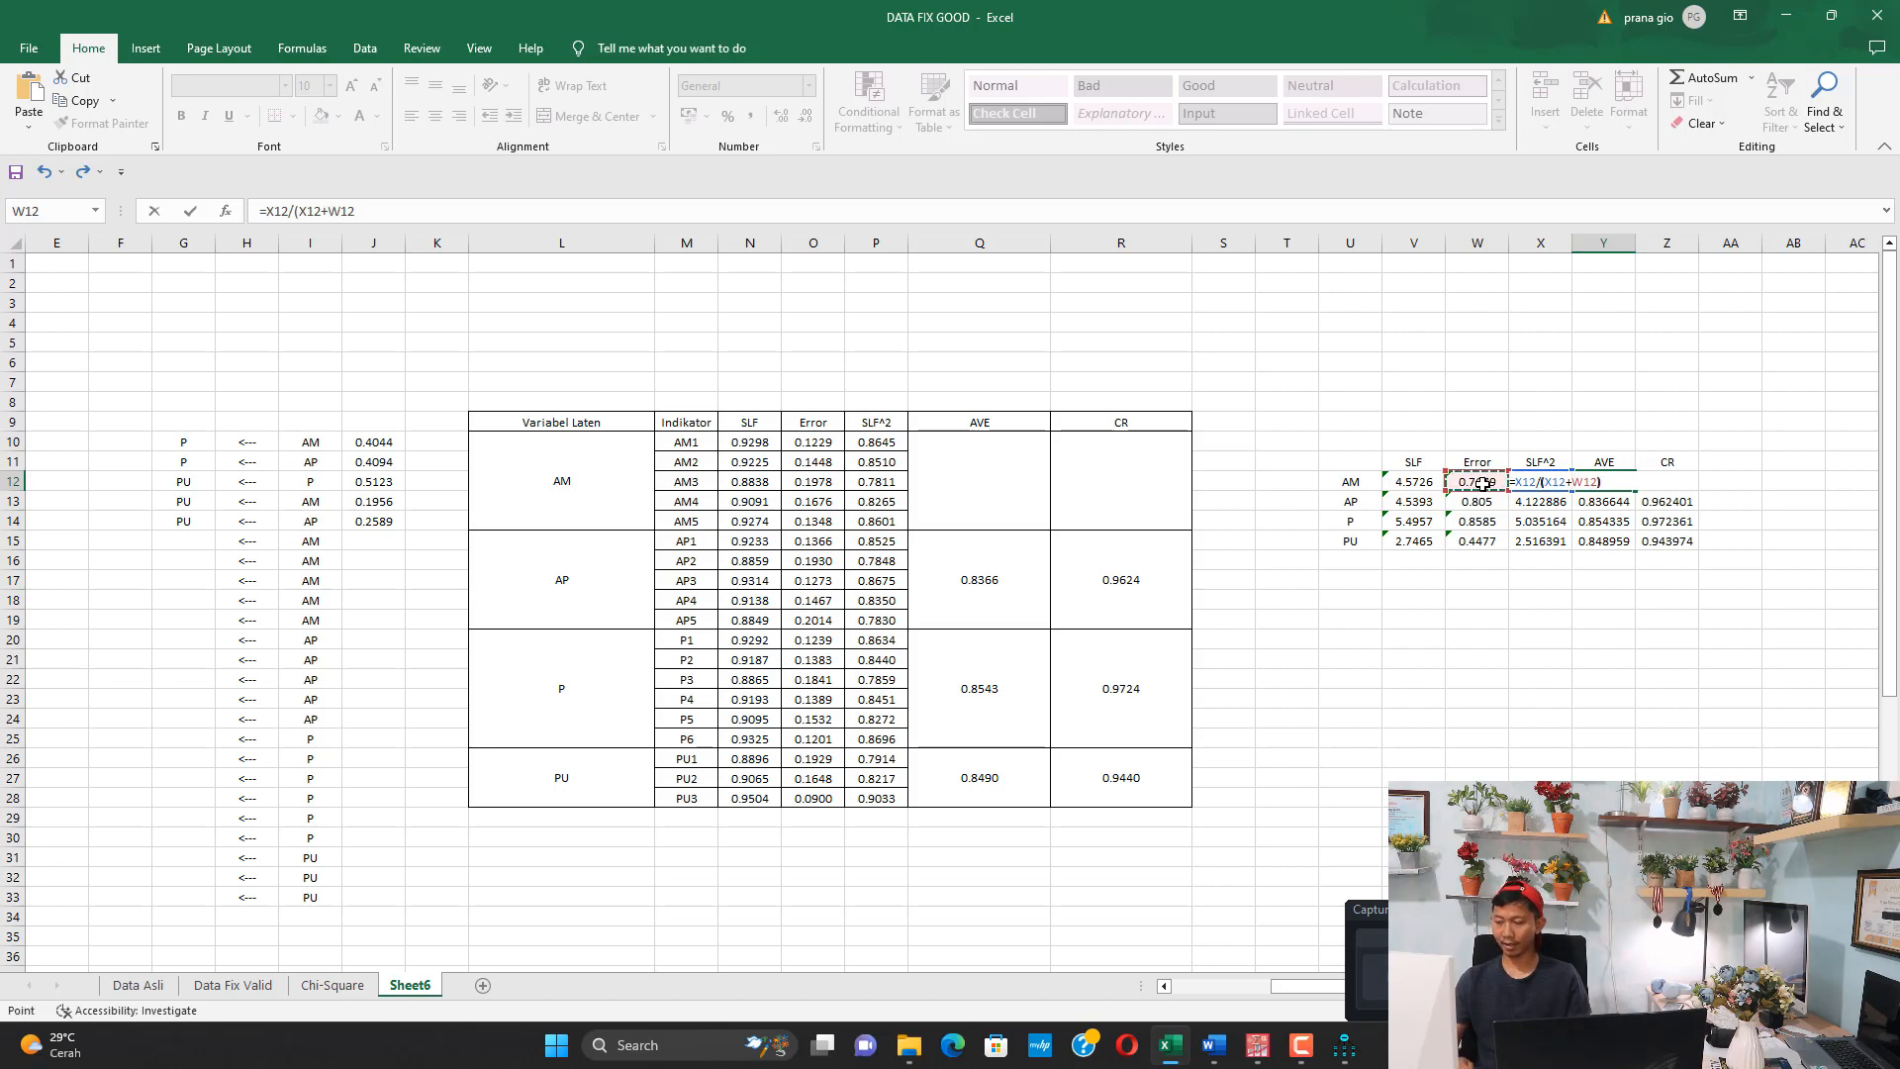
text())
key(Return)
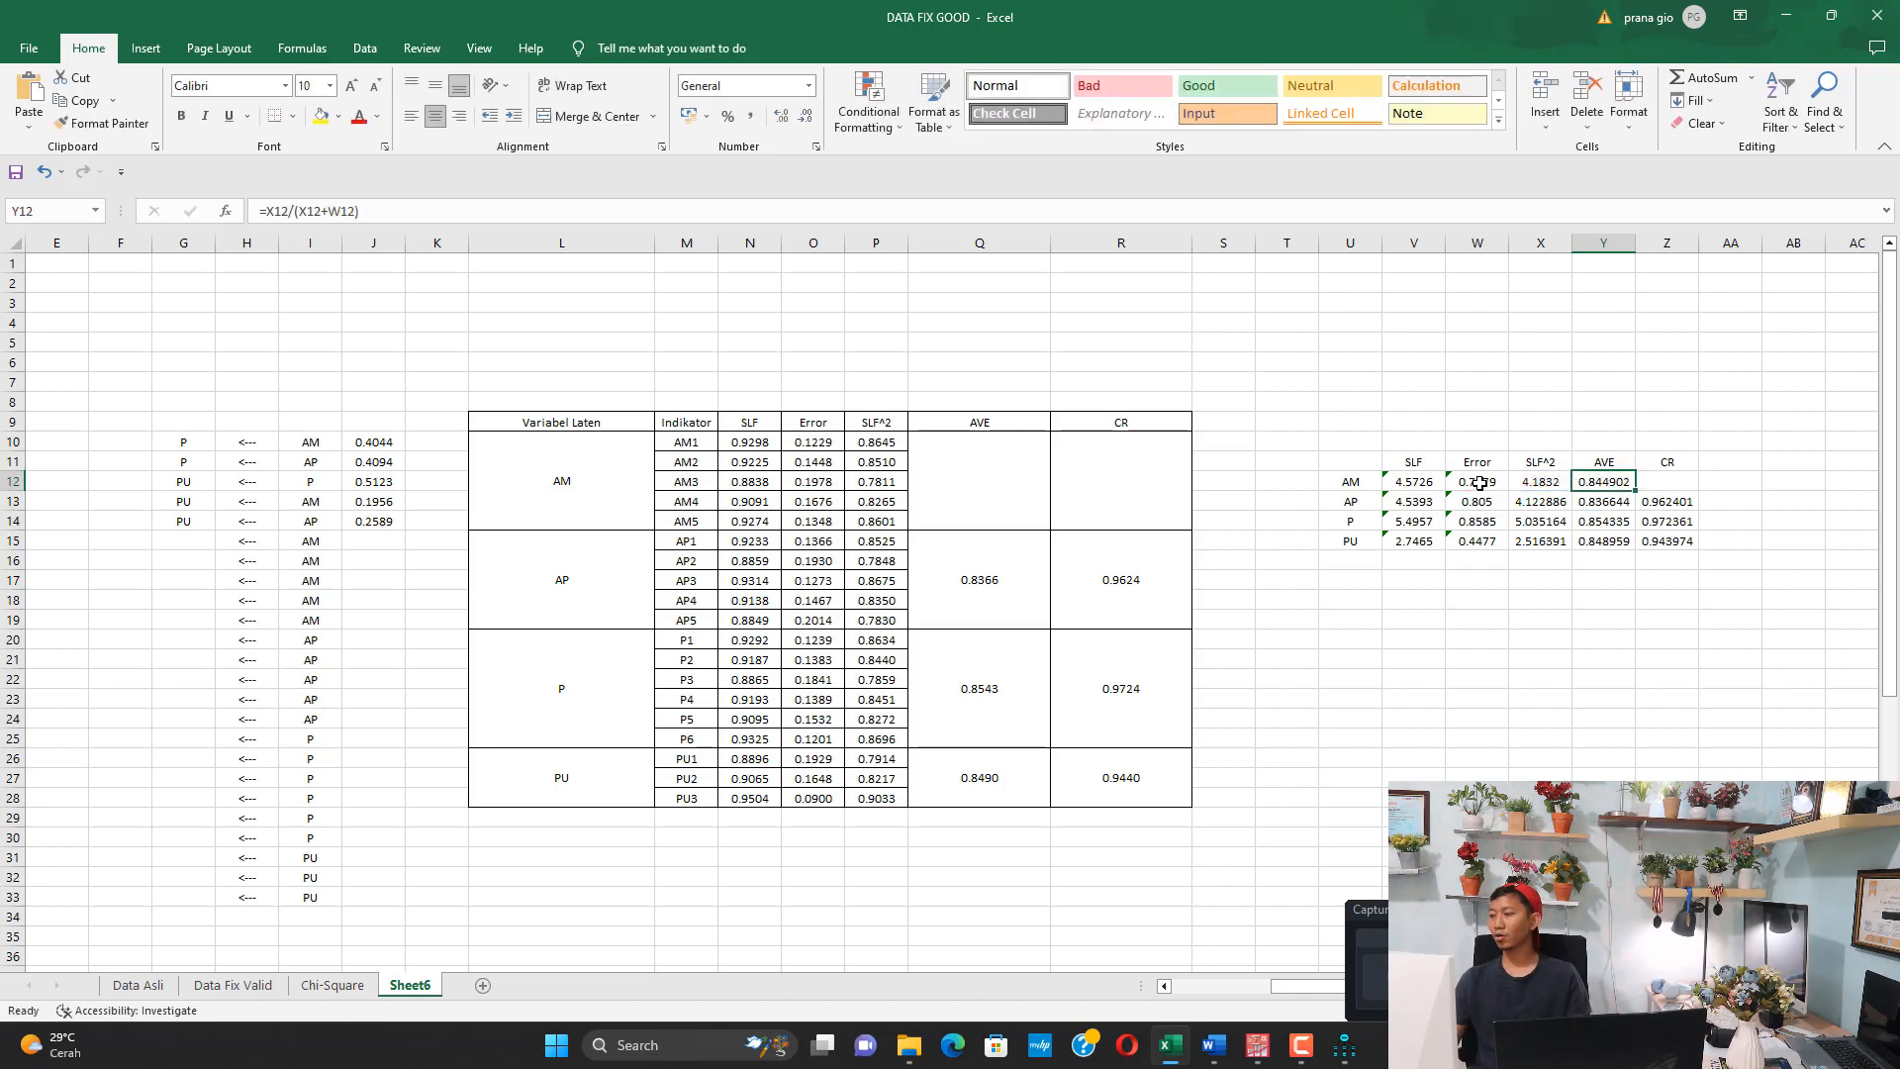
Fill the AM row's AVE cell Y12 with yellow and reference it in AM's AVE cell Q10 of the indicator table
click(321, 116)
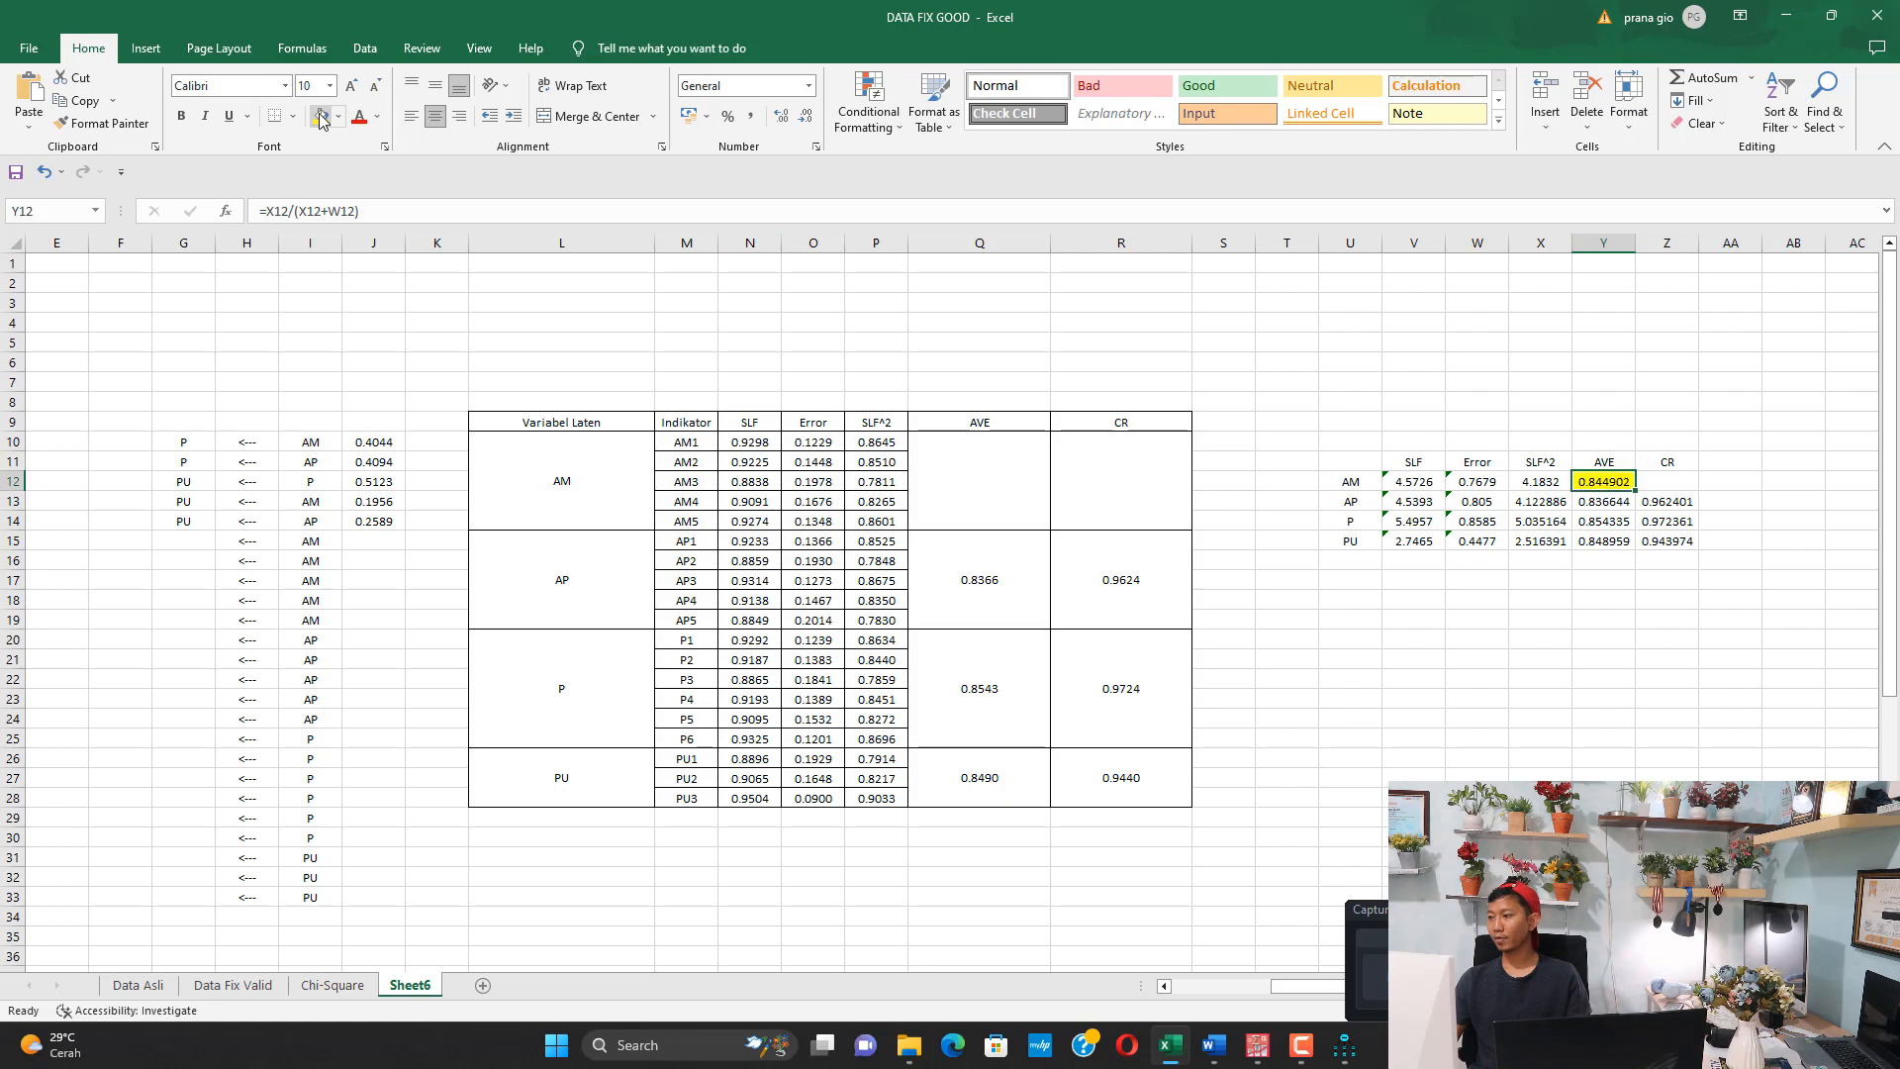
click(993, 496)
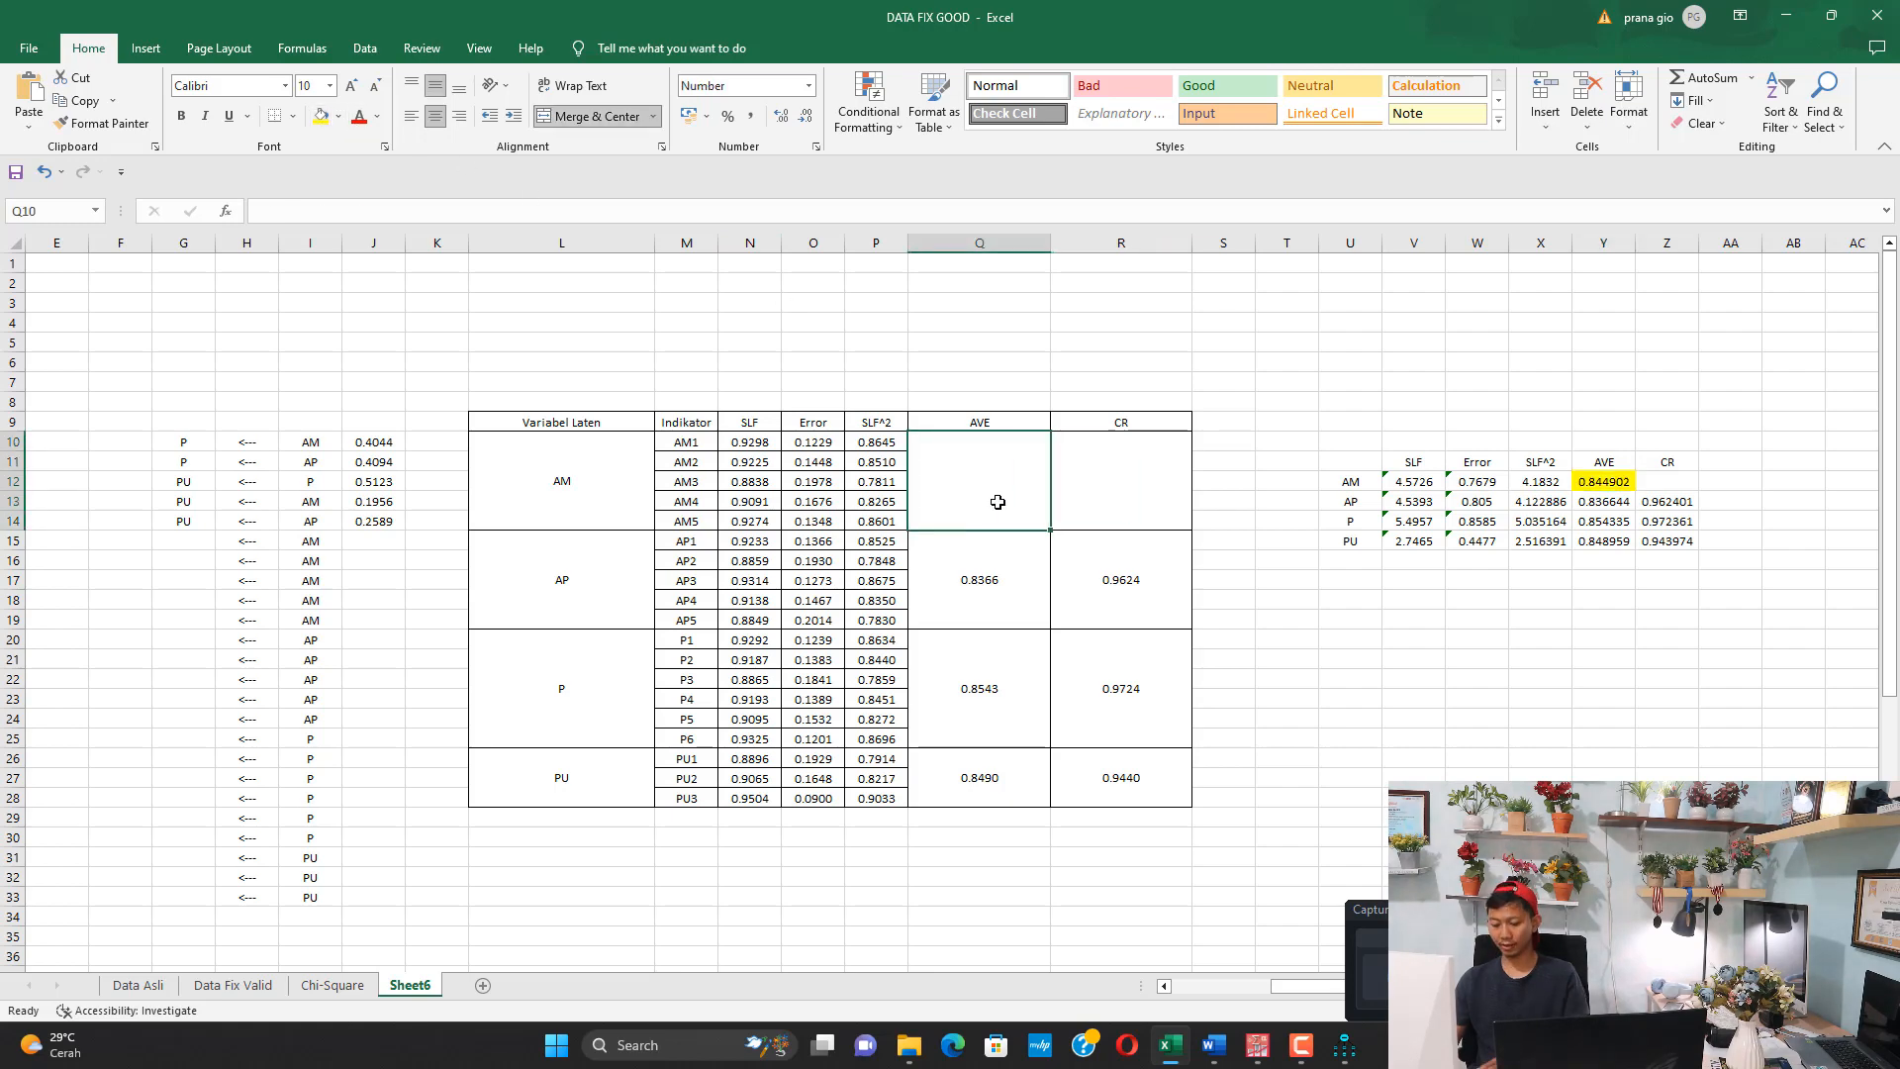
text(=)
click(1610, 491)
key(Return)
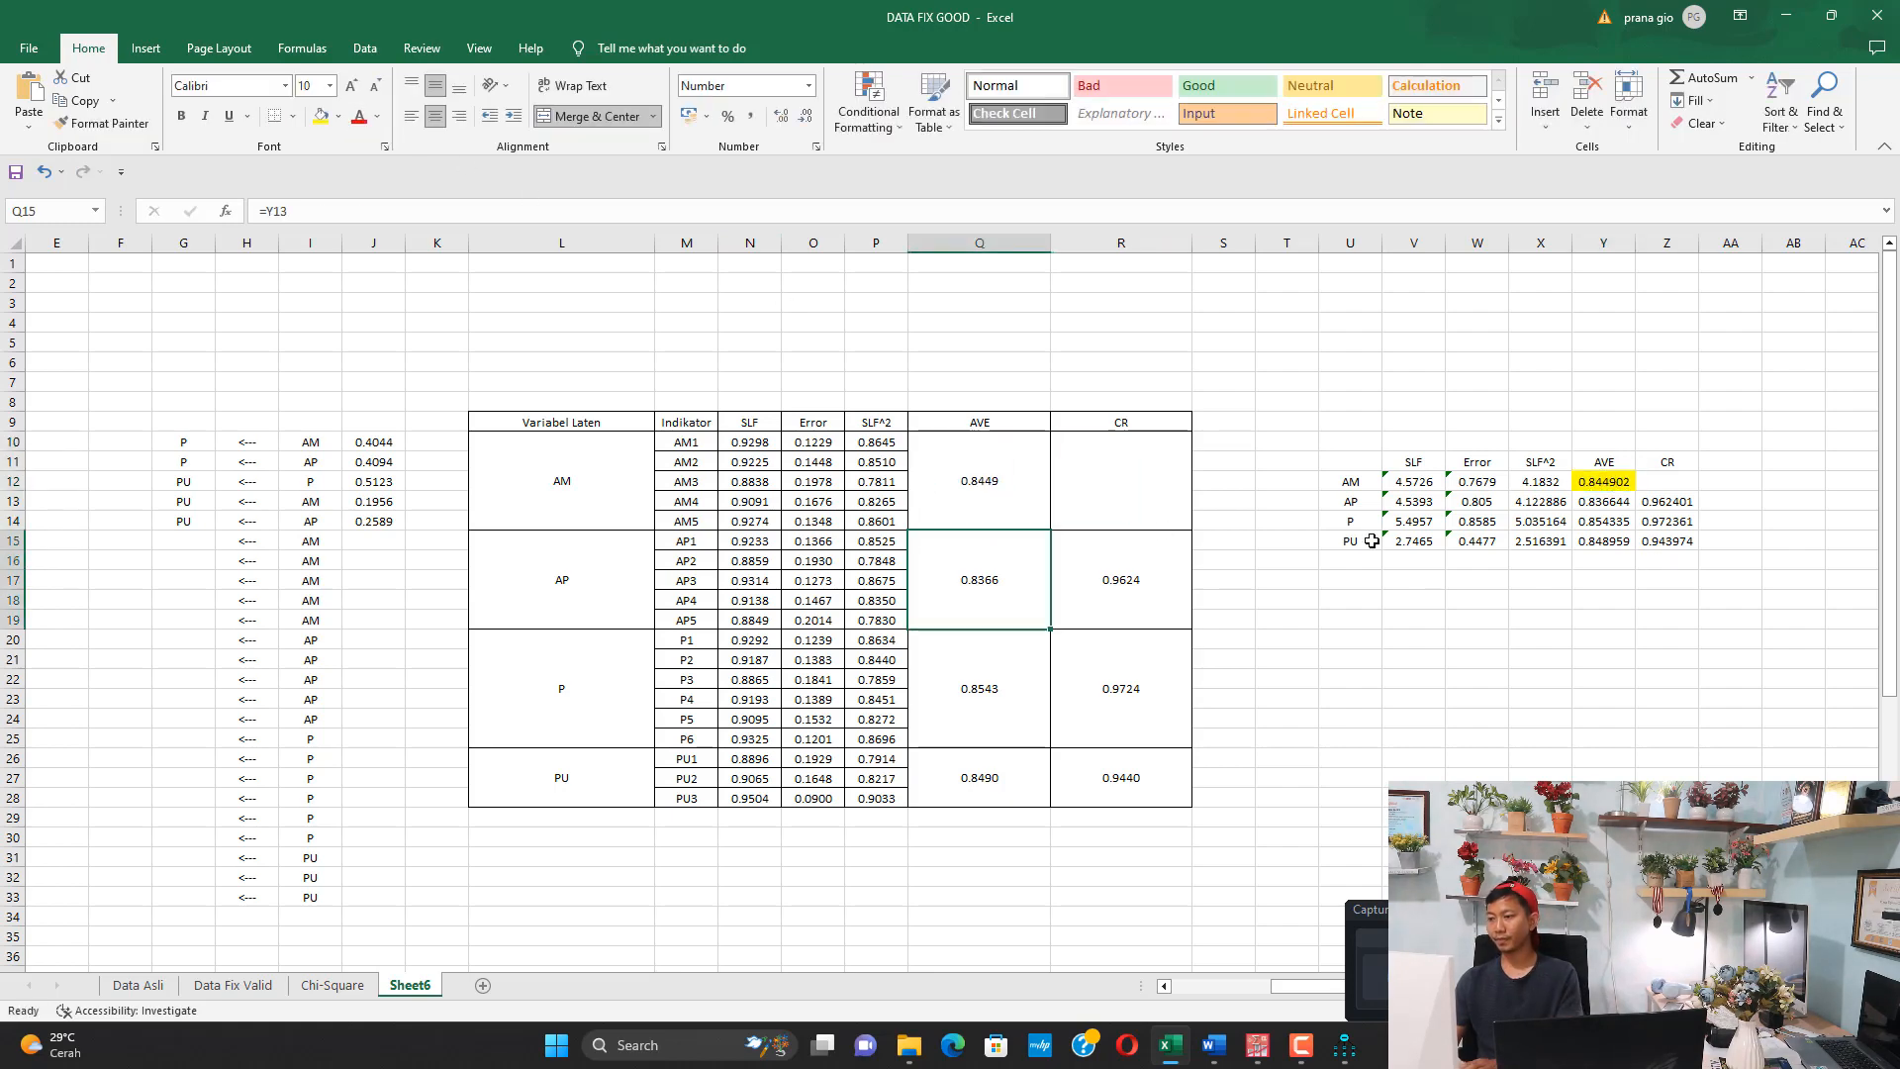
Calculate the AM row's CR in cell Z12 with the formula =V12^2 / (V12^2 + W12)
click(1671, 481)
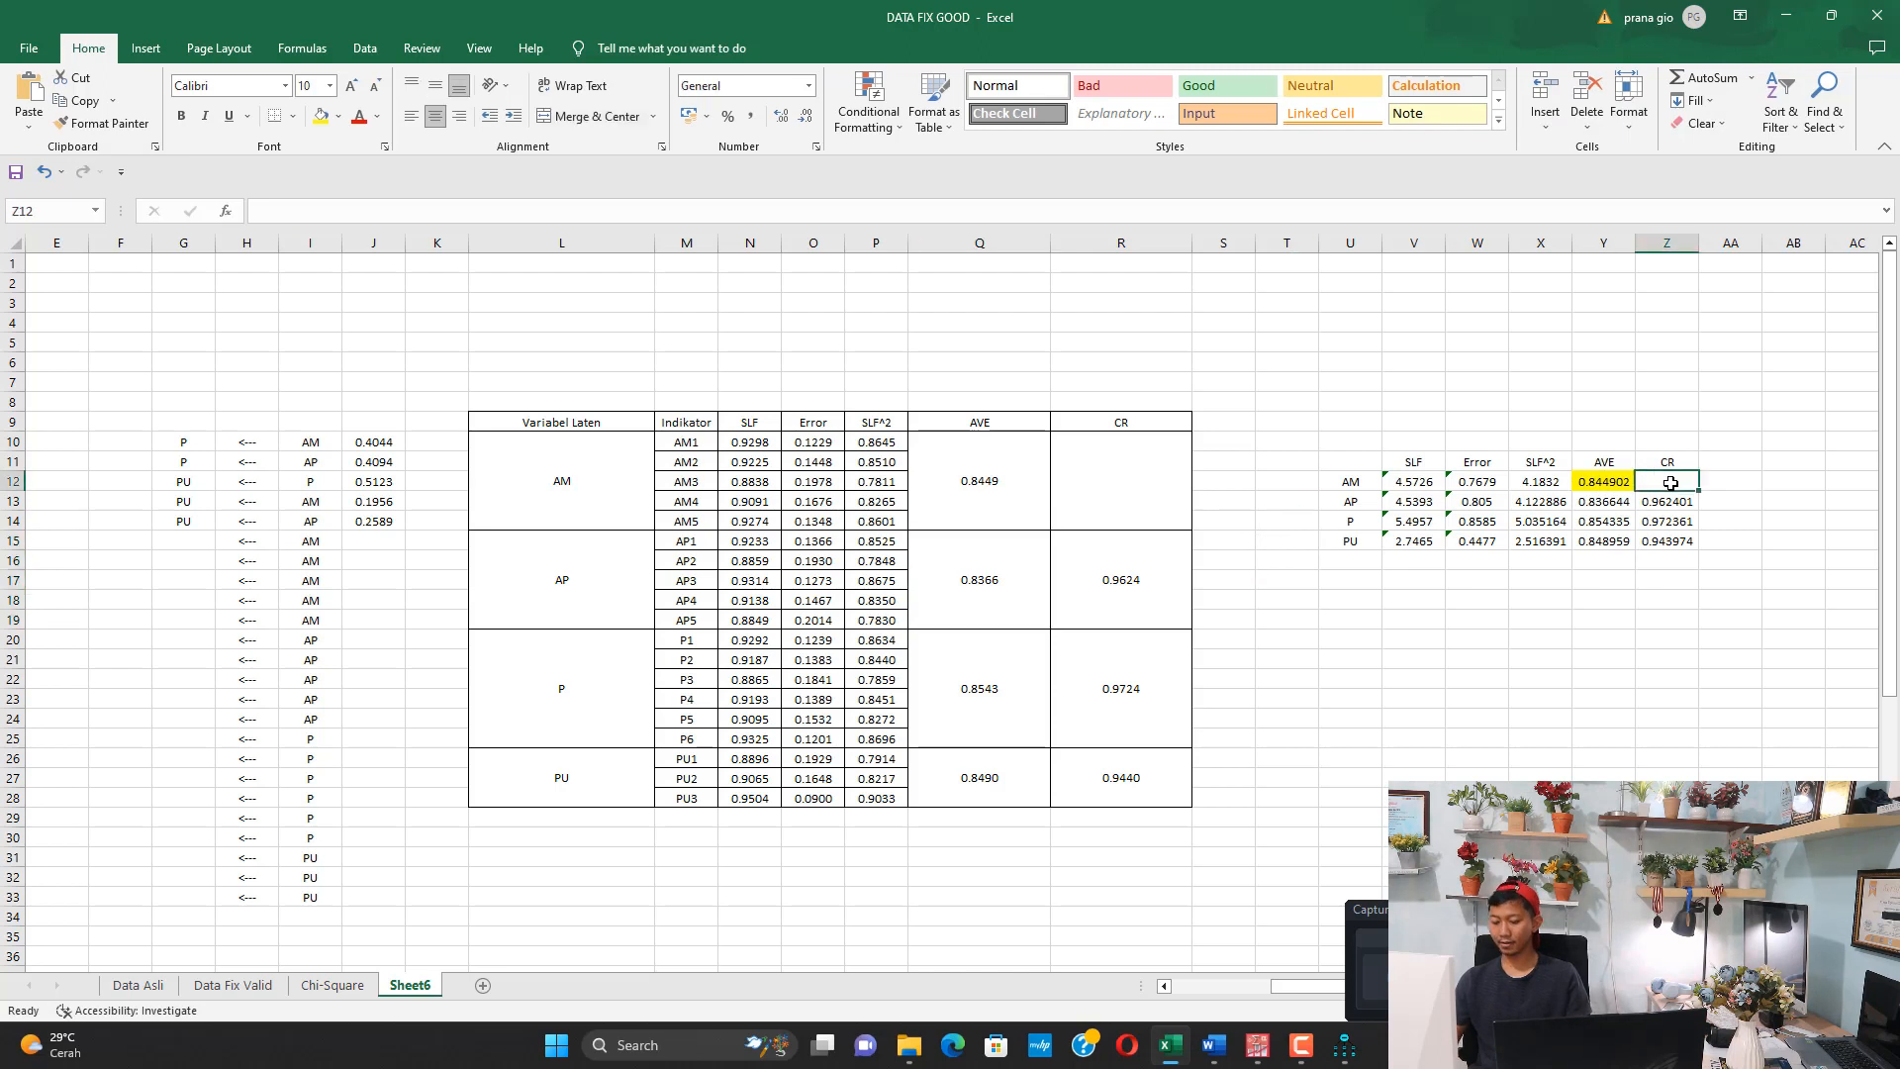
text(=)
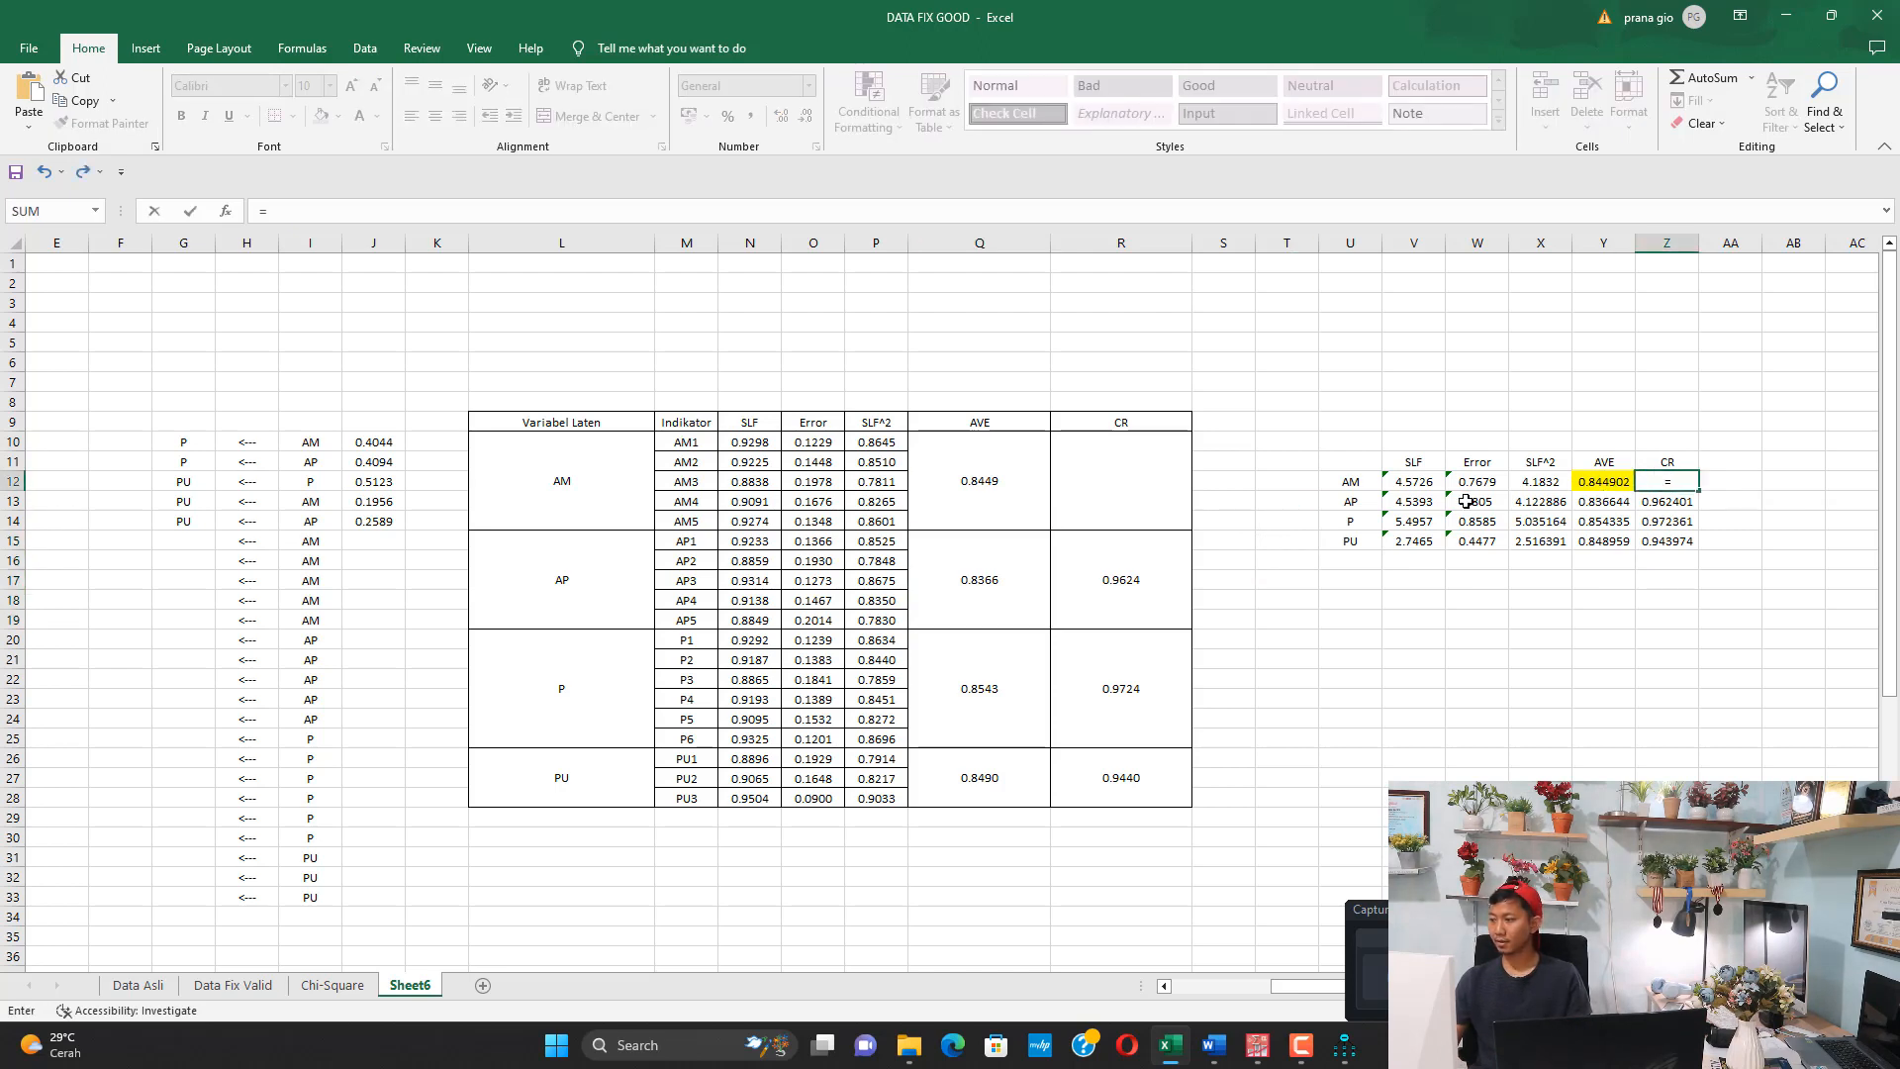
click(1422, 482)
text(^)
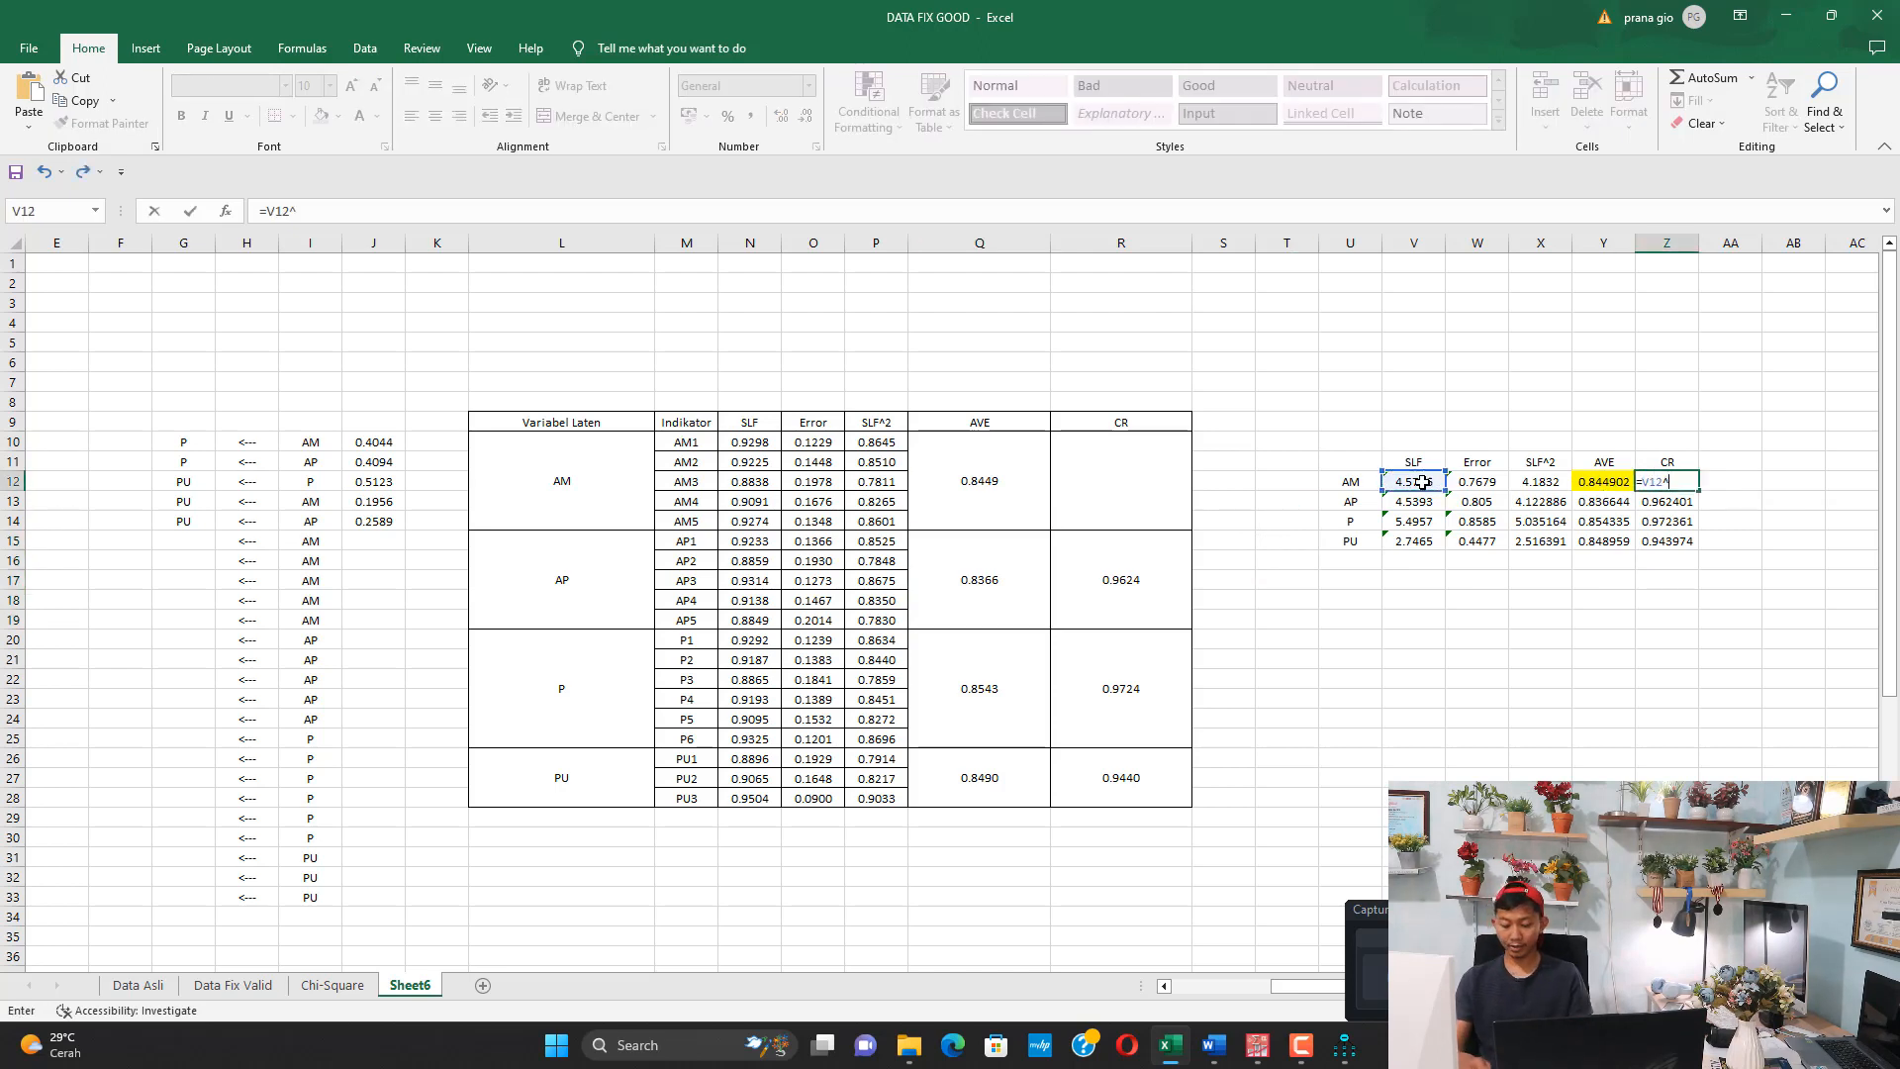
text(2)
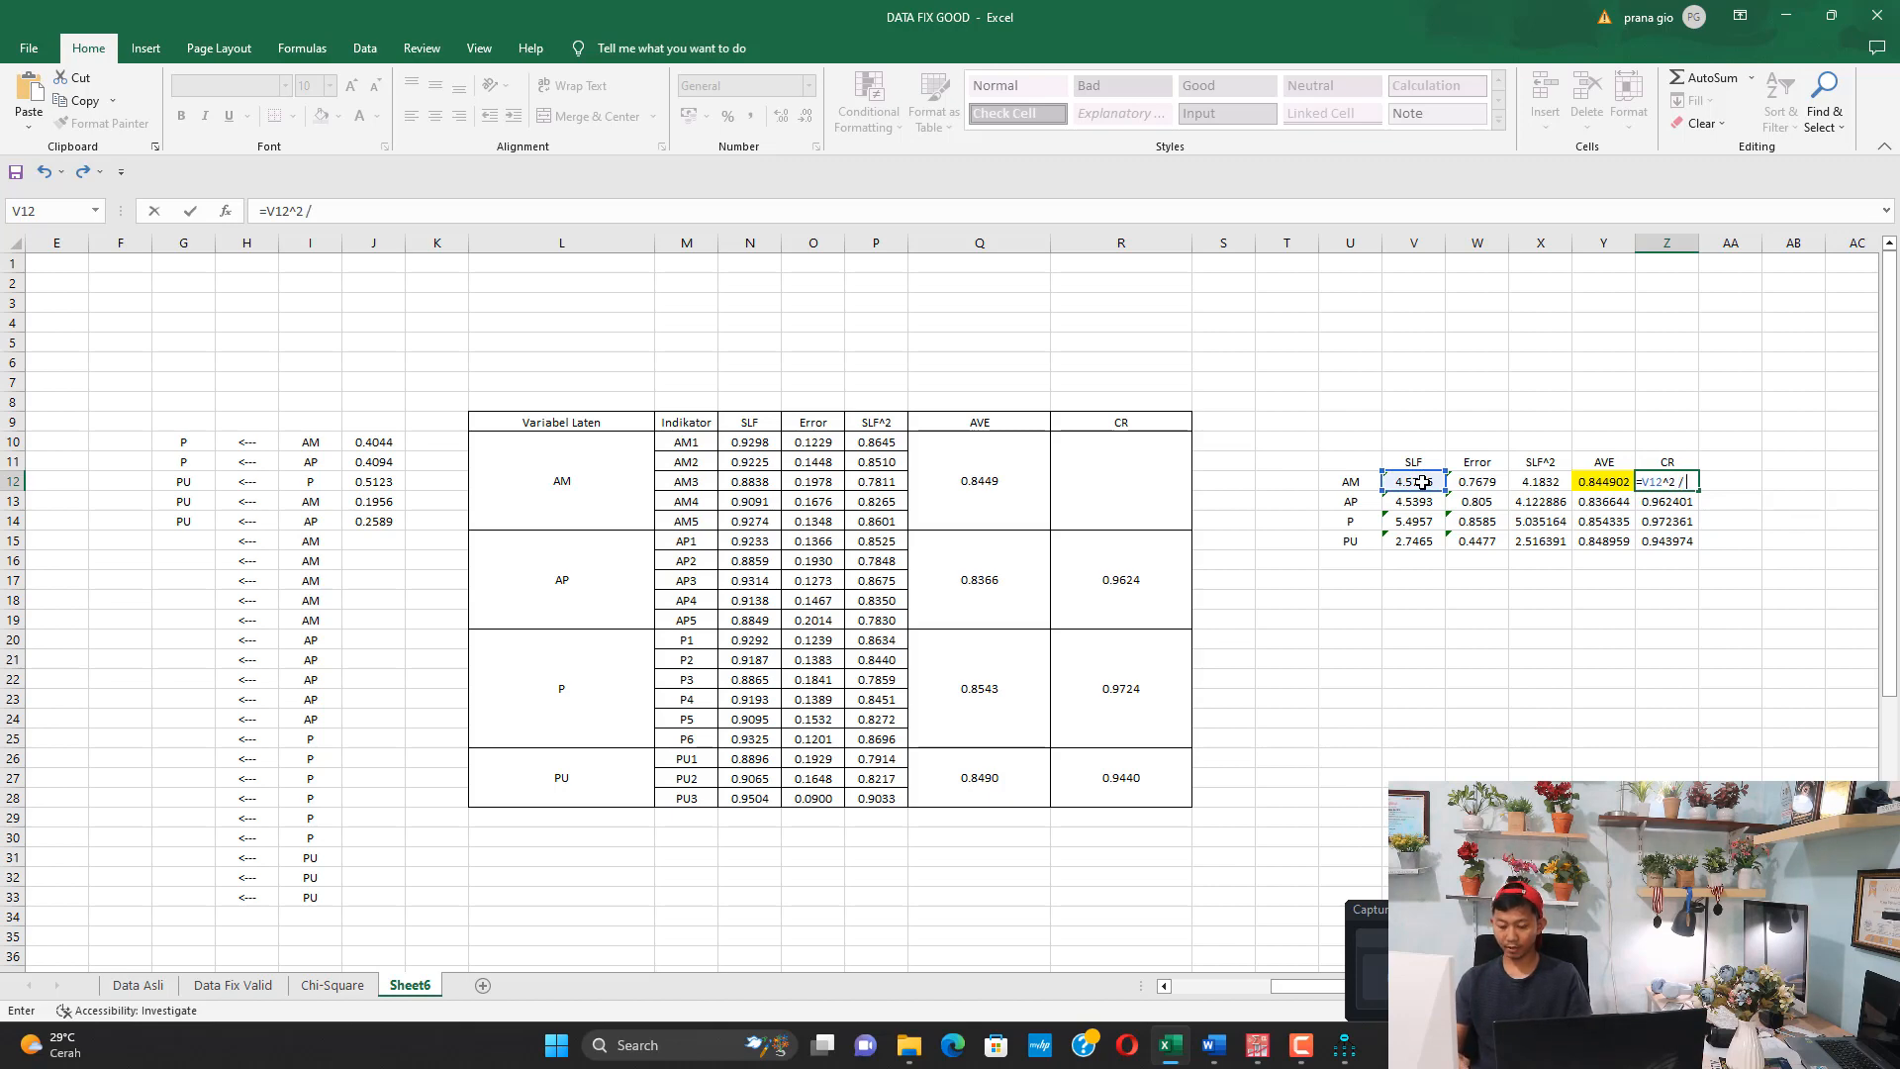
text( / ()
click(1421, 482)
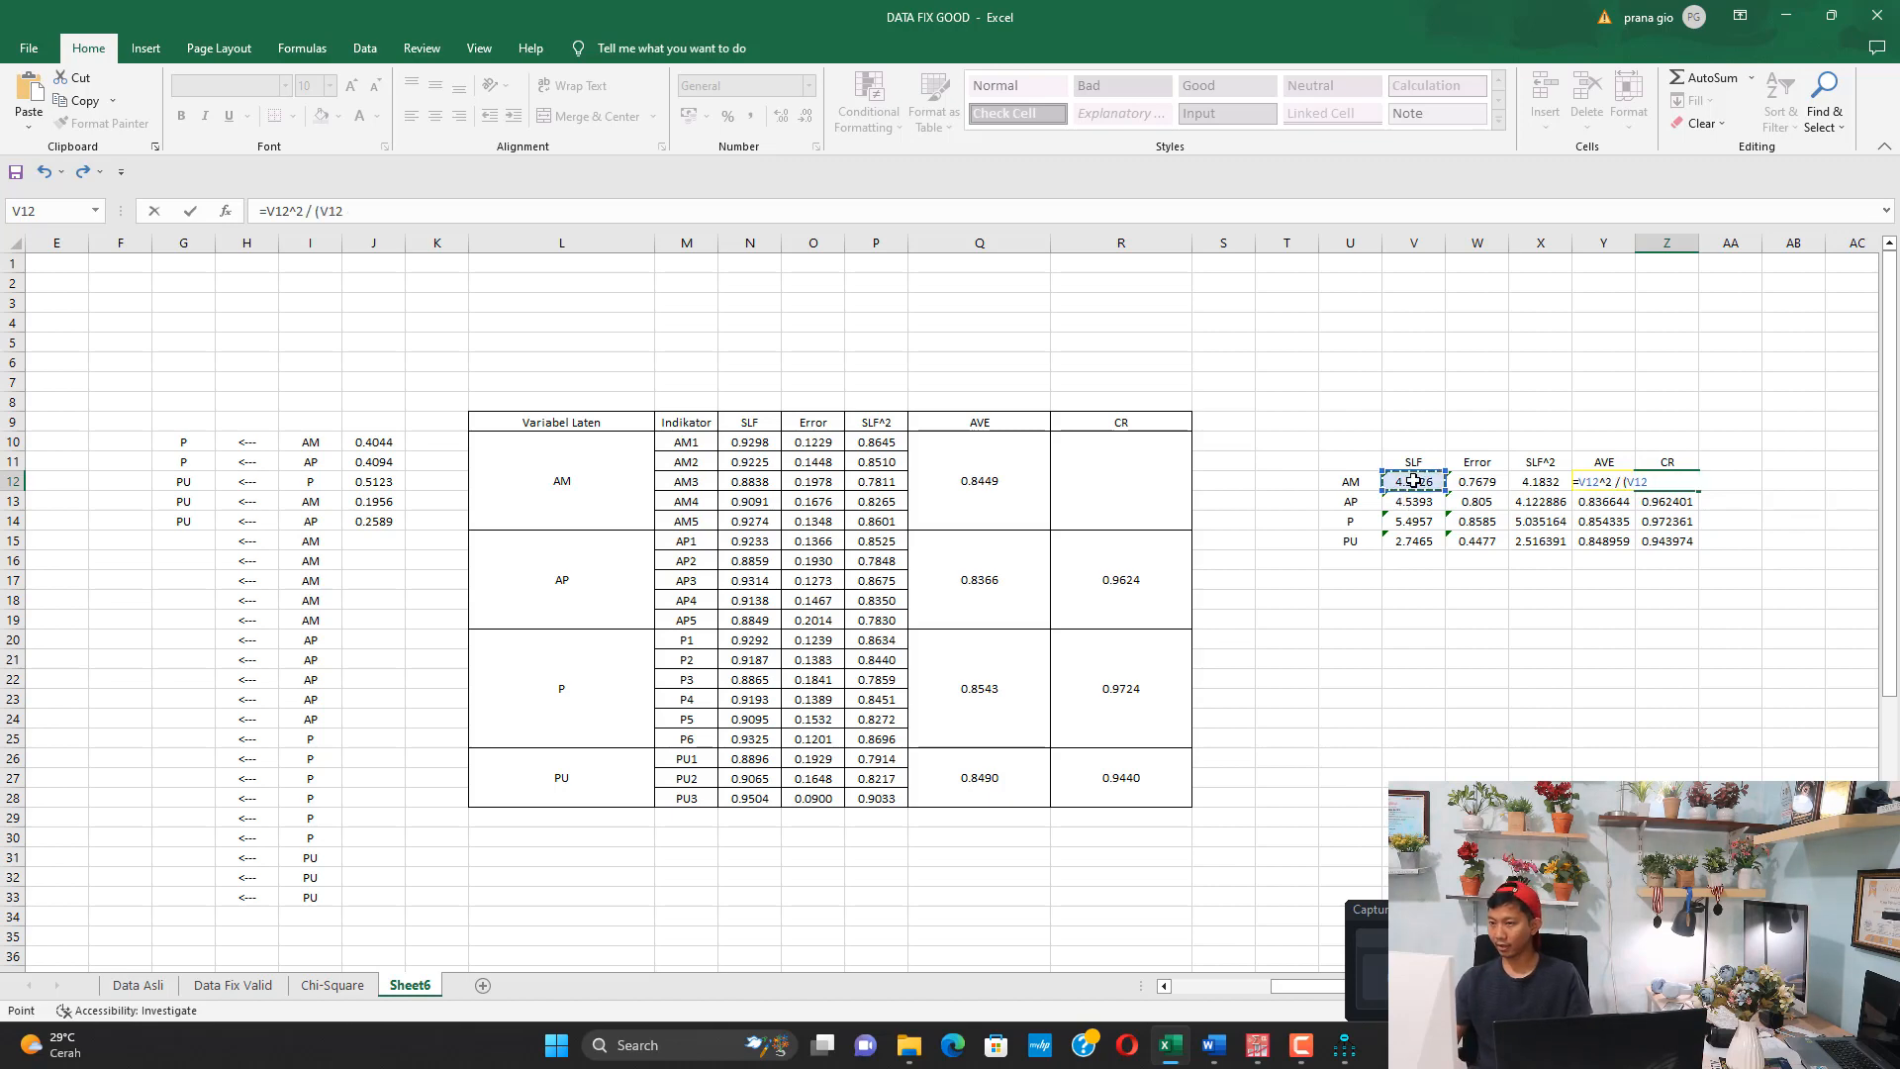
text(^2 +)
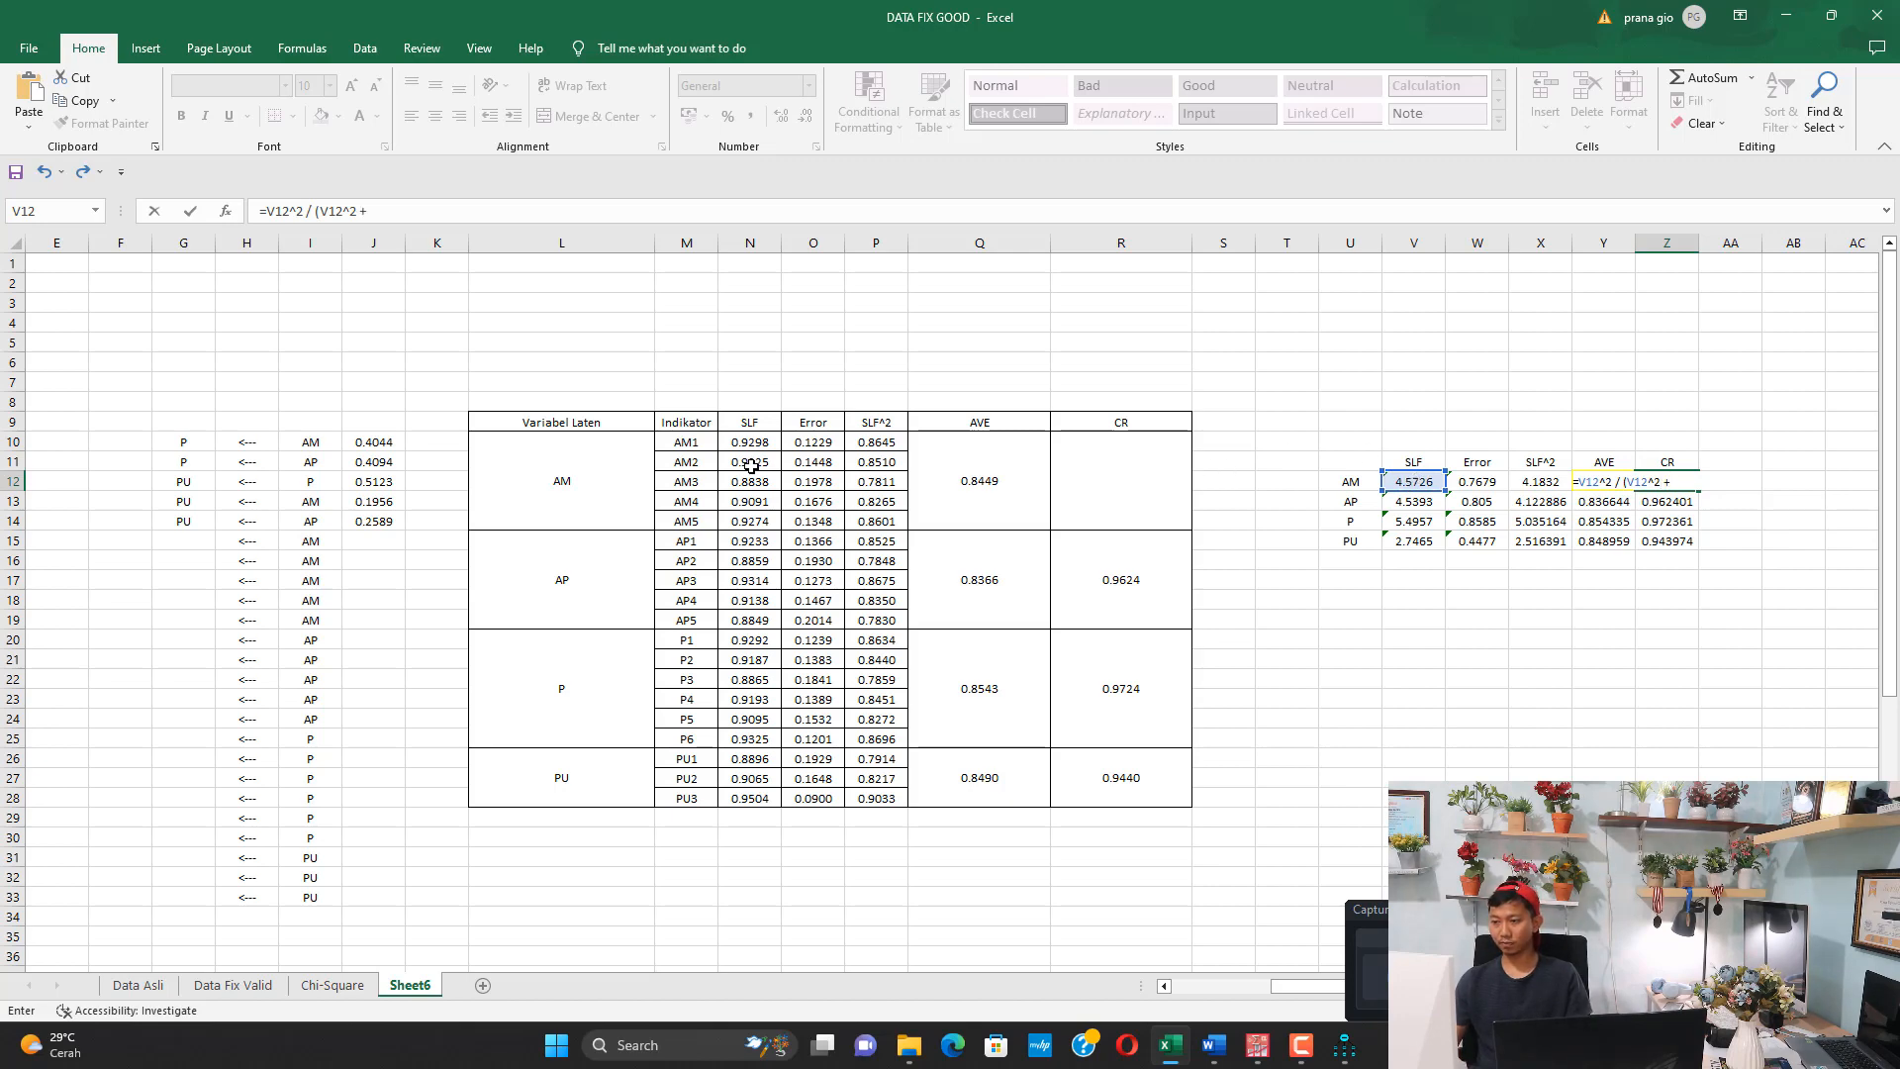
click(1479, 484)
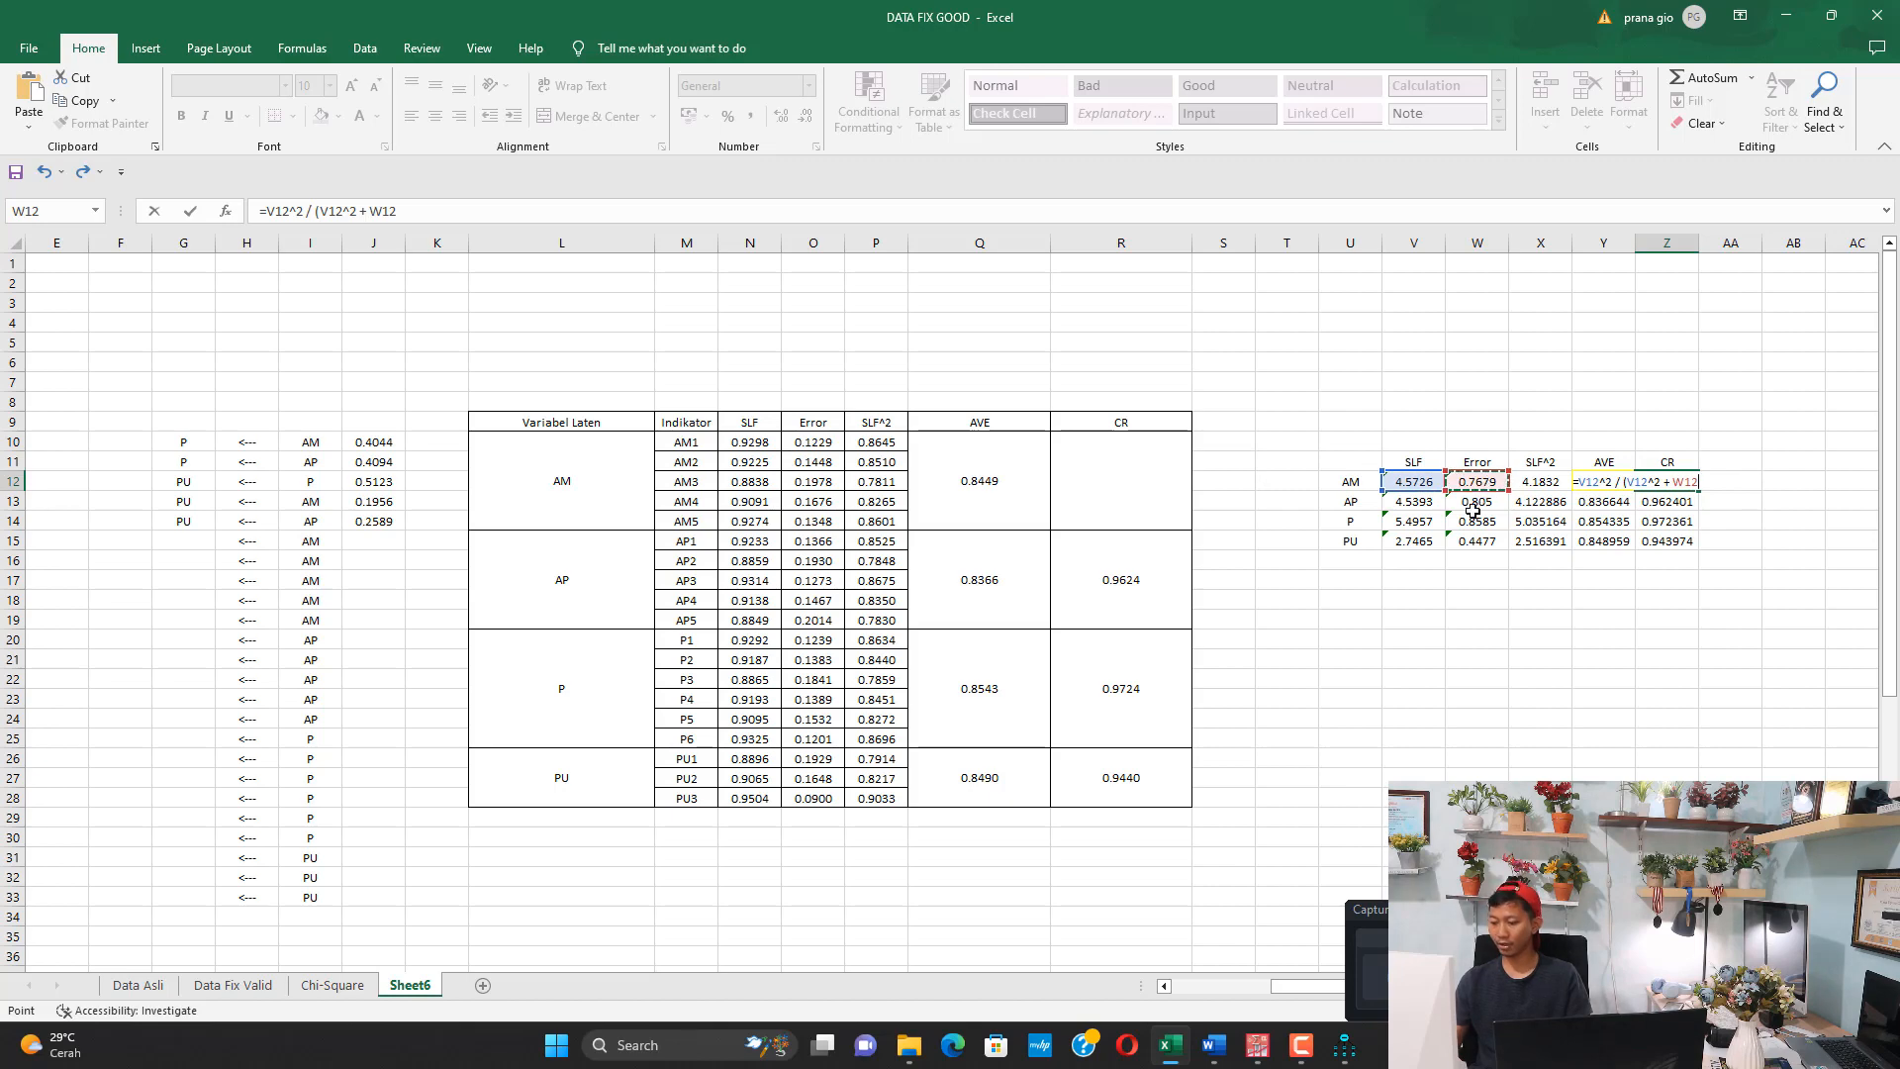
text())
key(Tab)
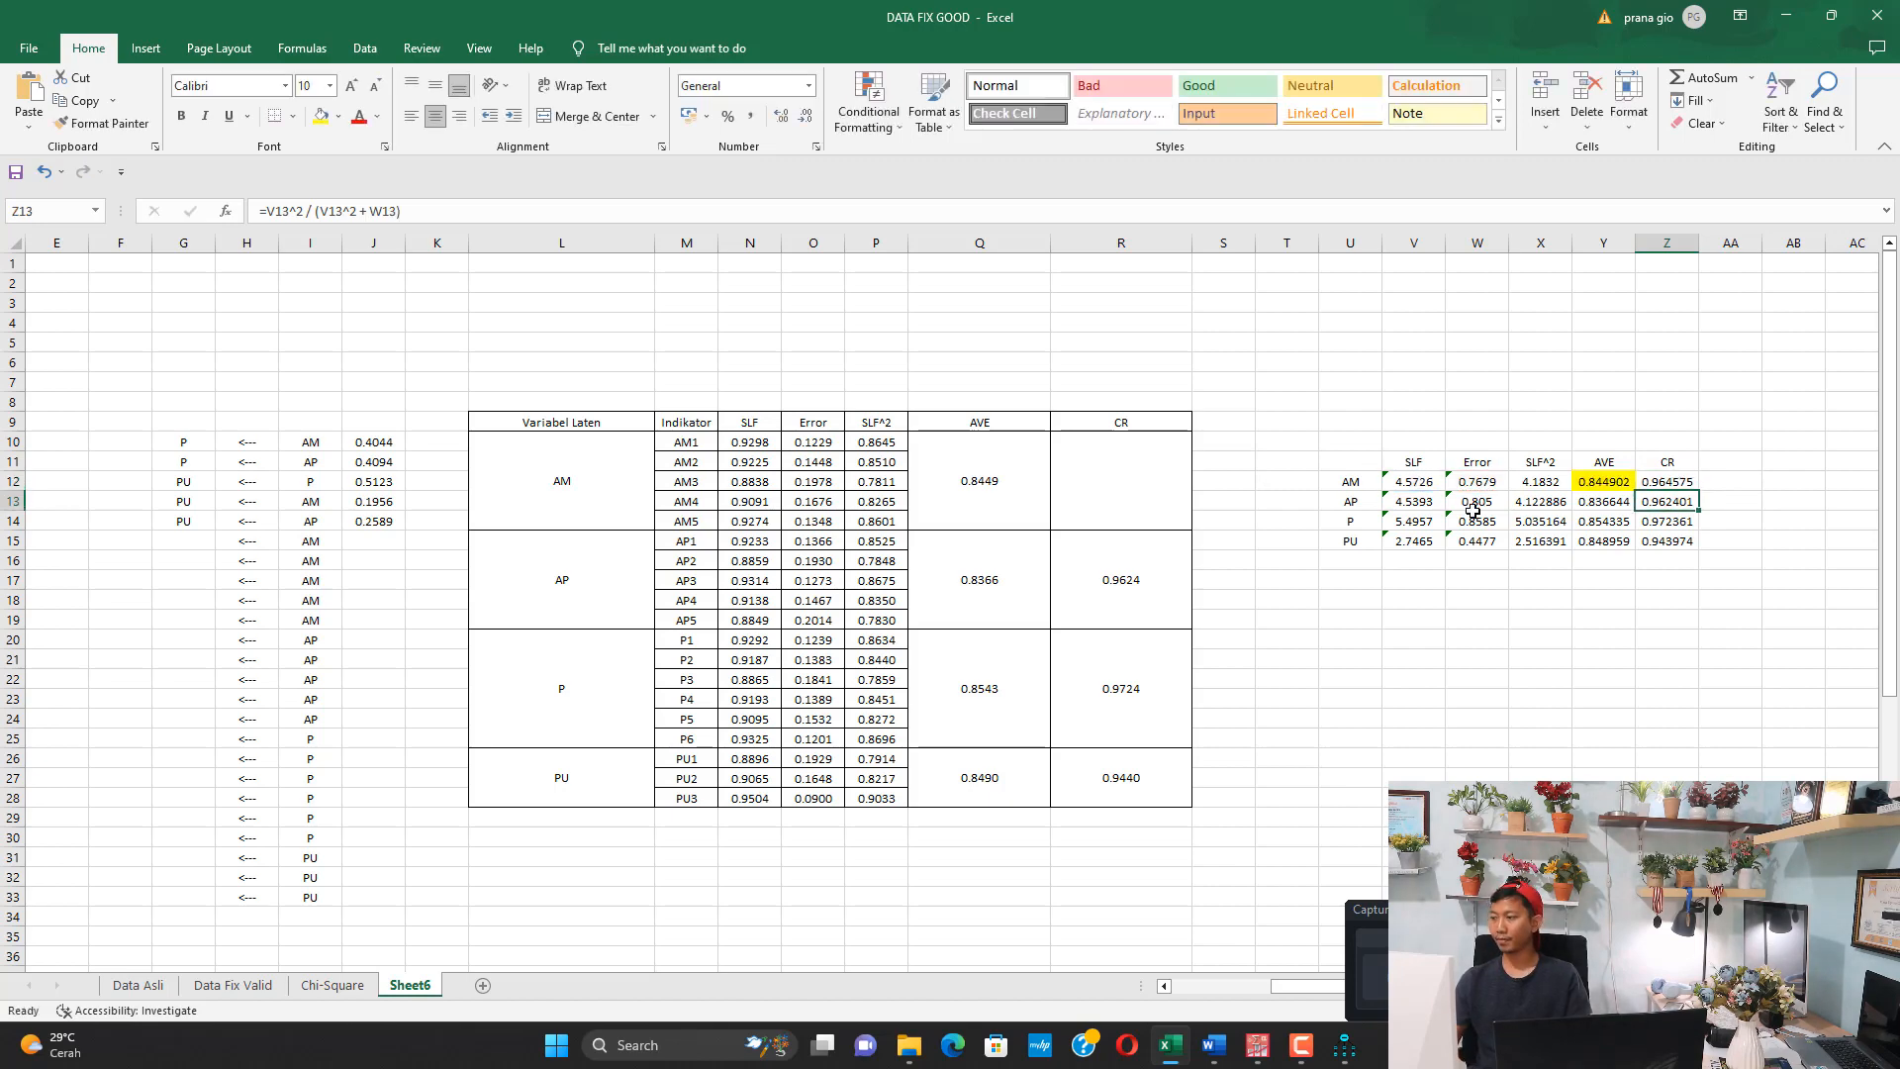
Reference the calculated CR from Z12 in AM's CR cell R10 of the indicator table
click(1702, 484)
click(1110, 478)
text(=)
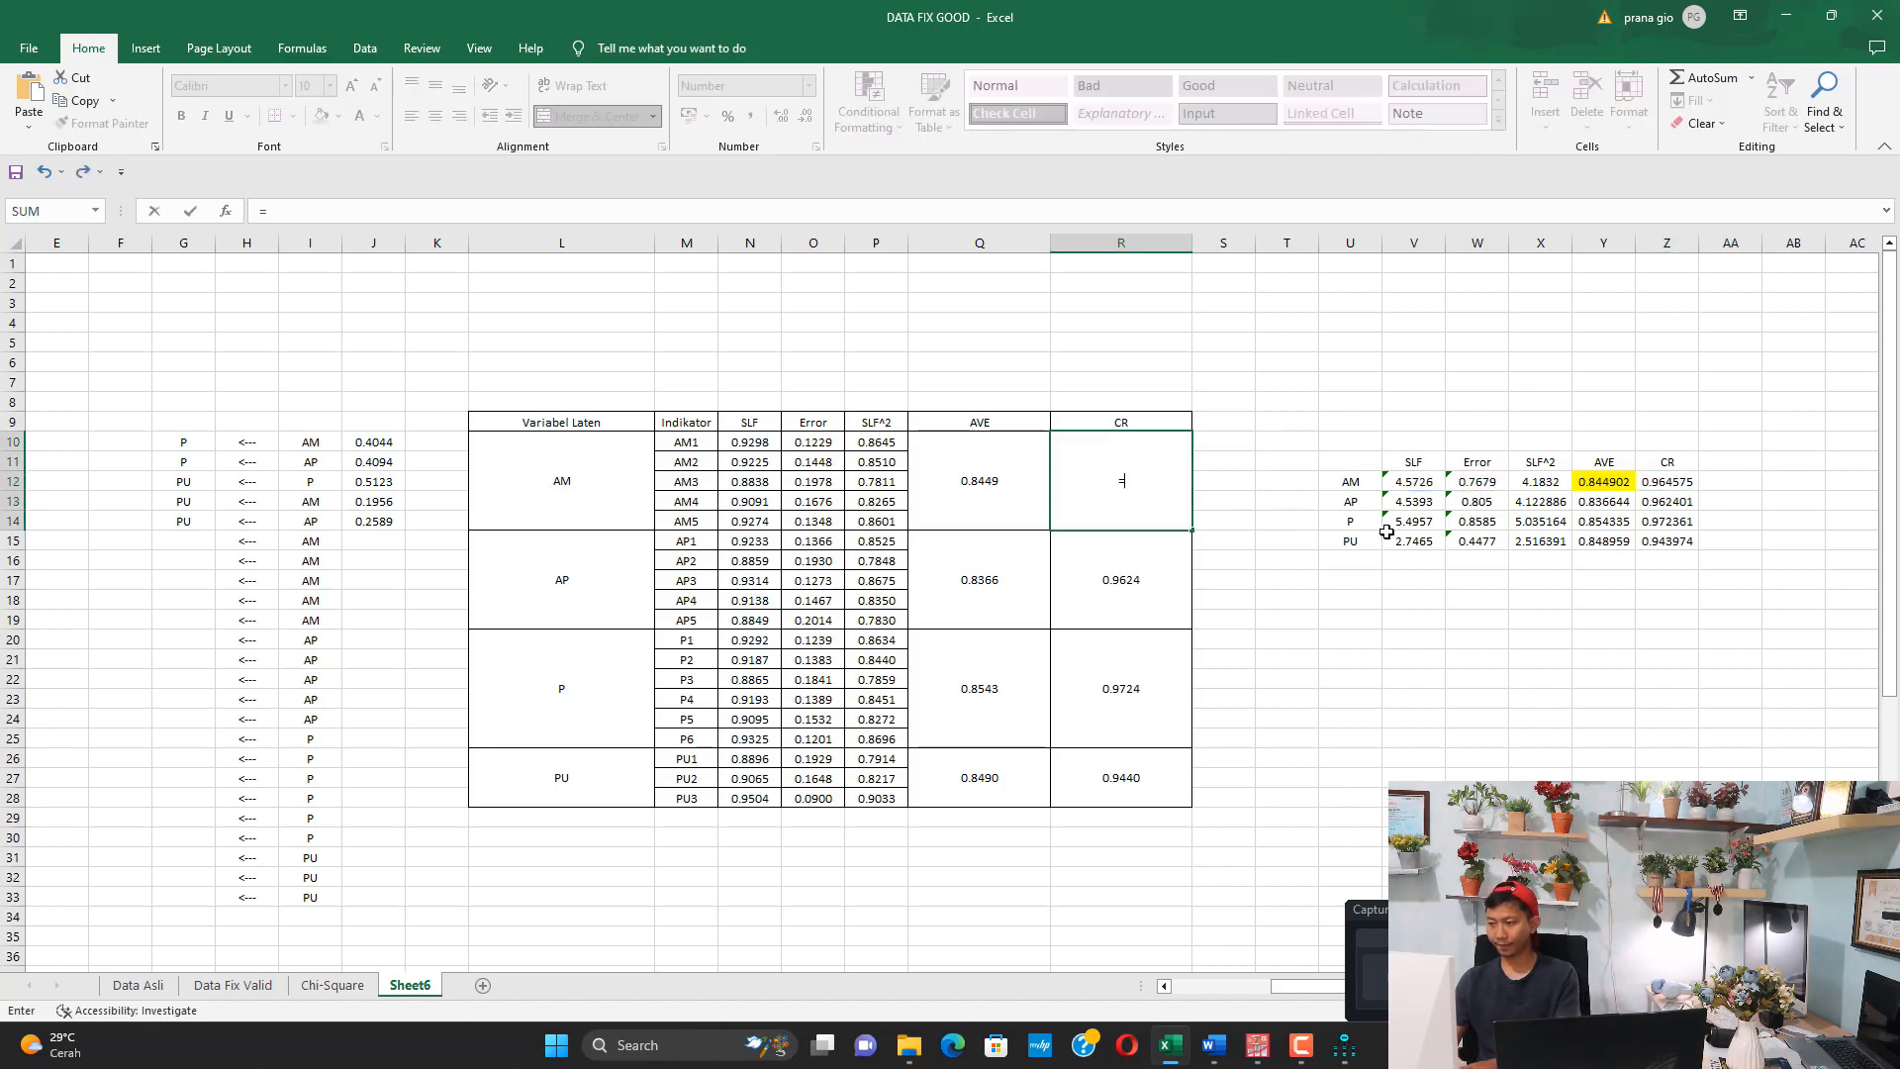
click(1651, 487)
key(Return)
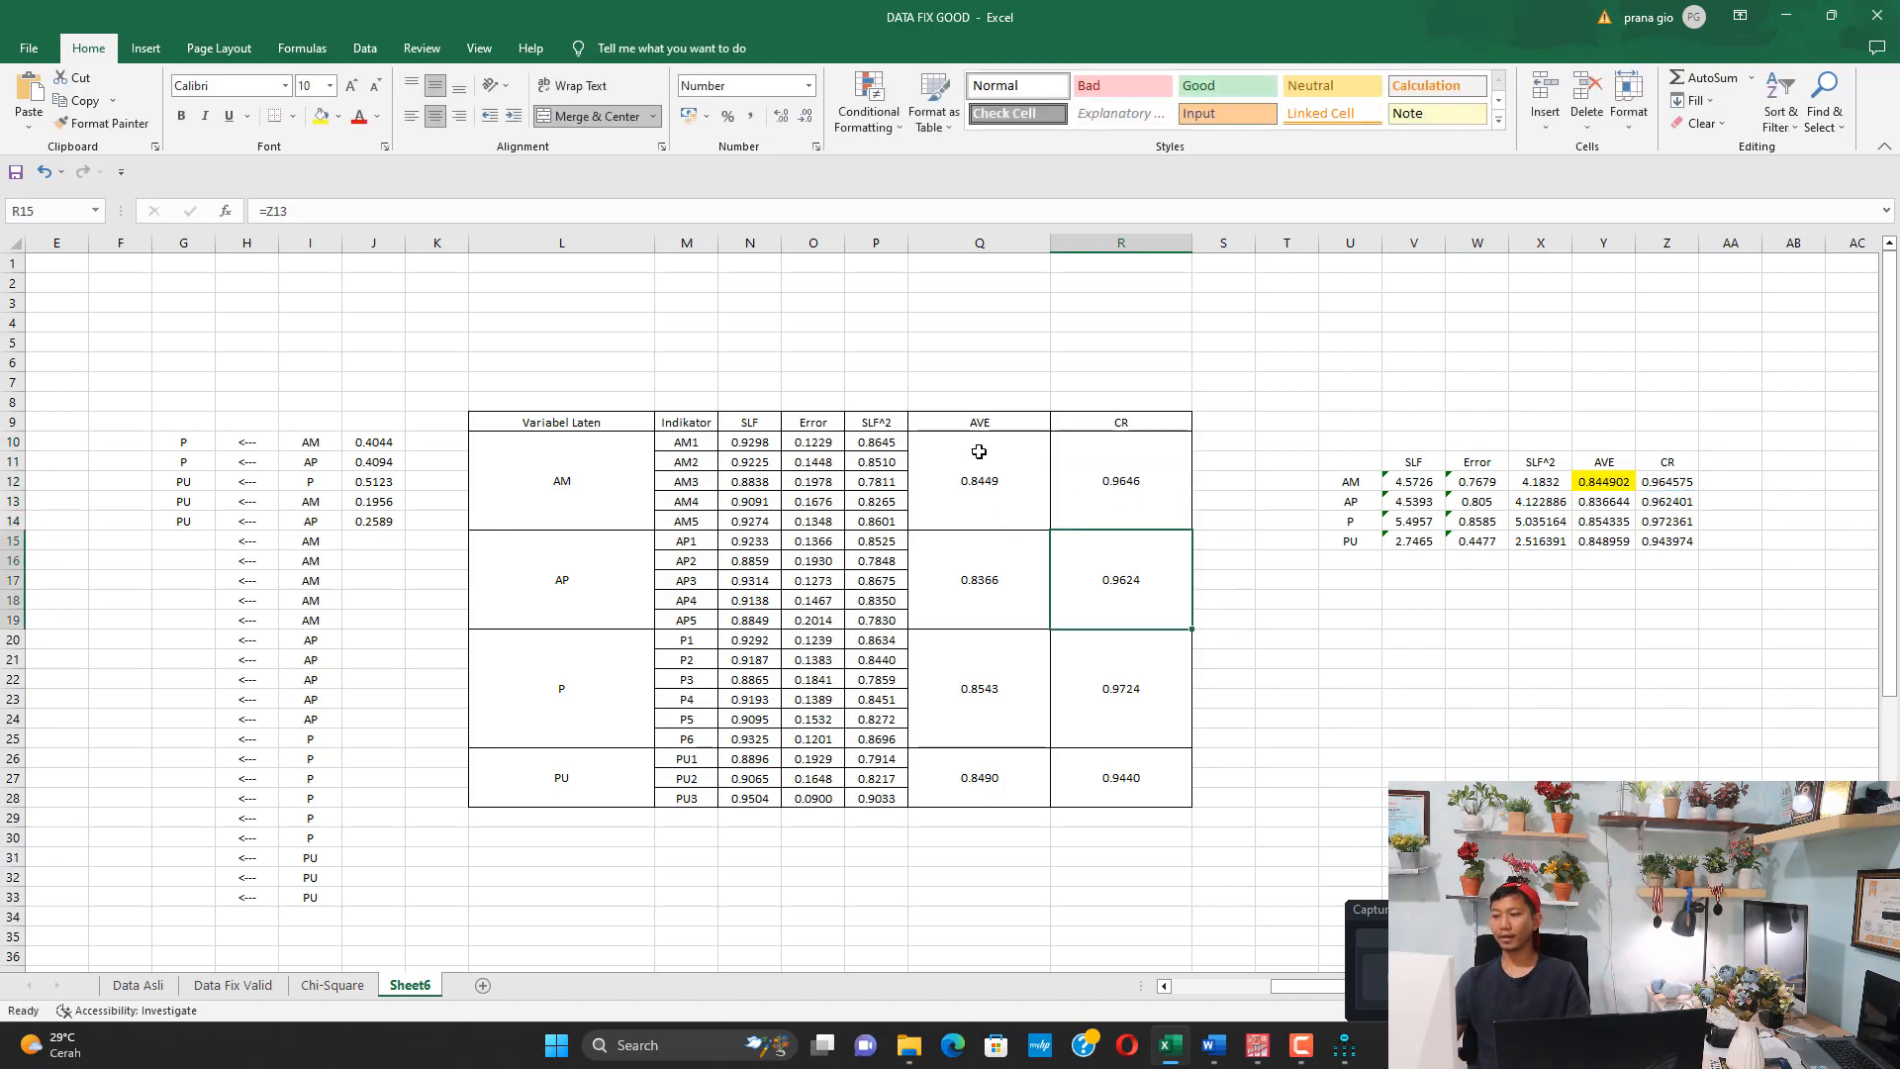
Review the AVE and CR values of all four variables against the AVE and CR criteria in the AM Word document
click(1006, 495)
drag(1006, 496, 1103, 781)
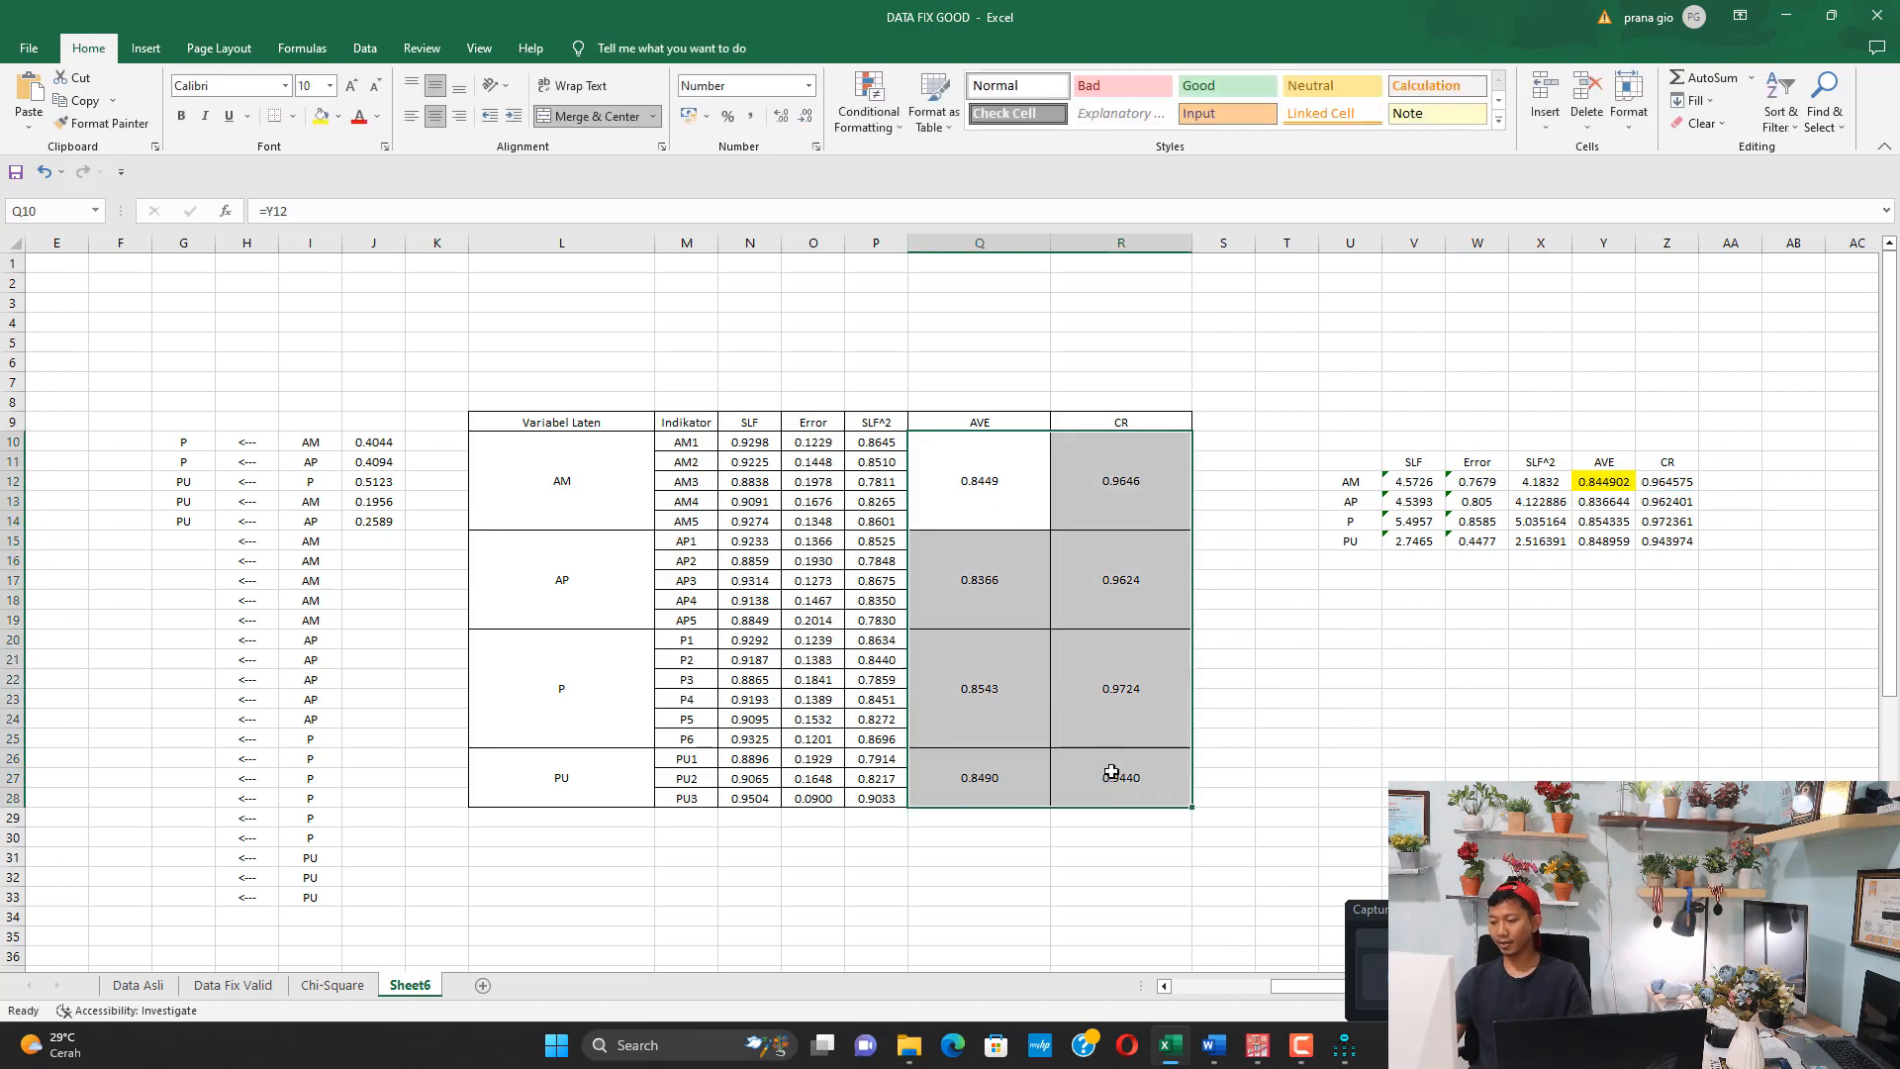
mouse_move(1206, 1049)
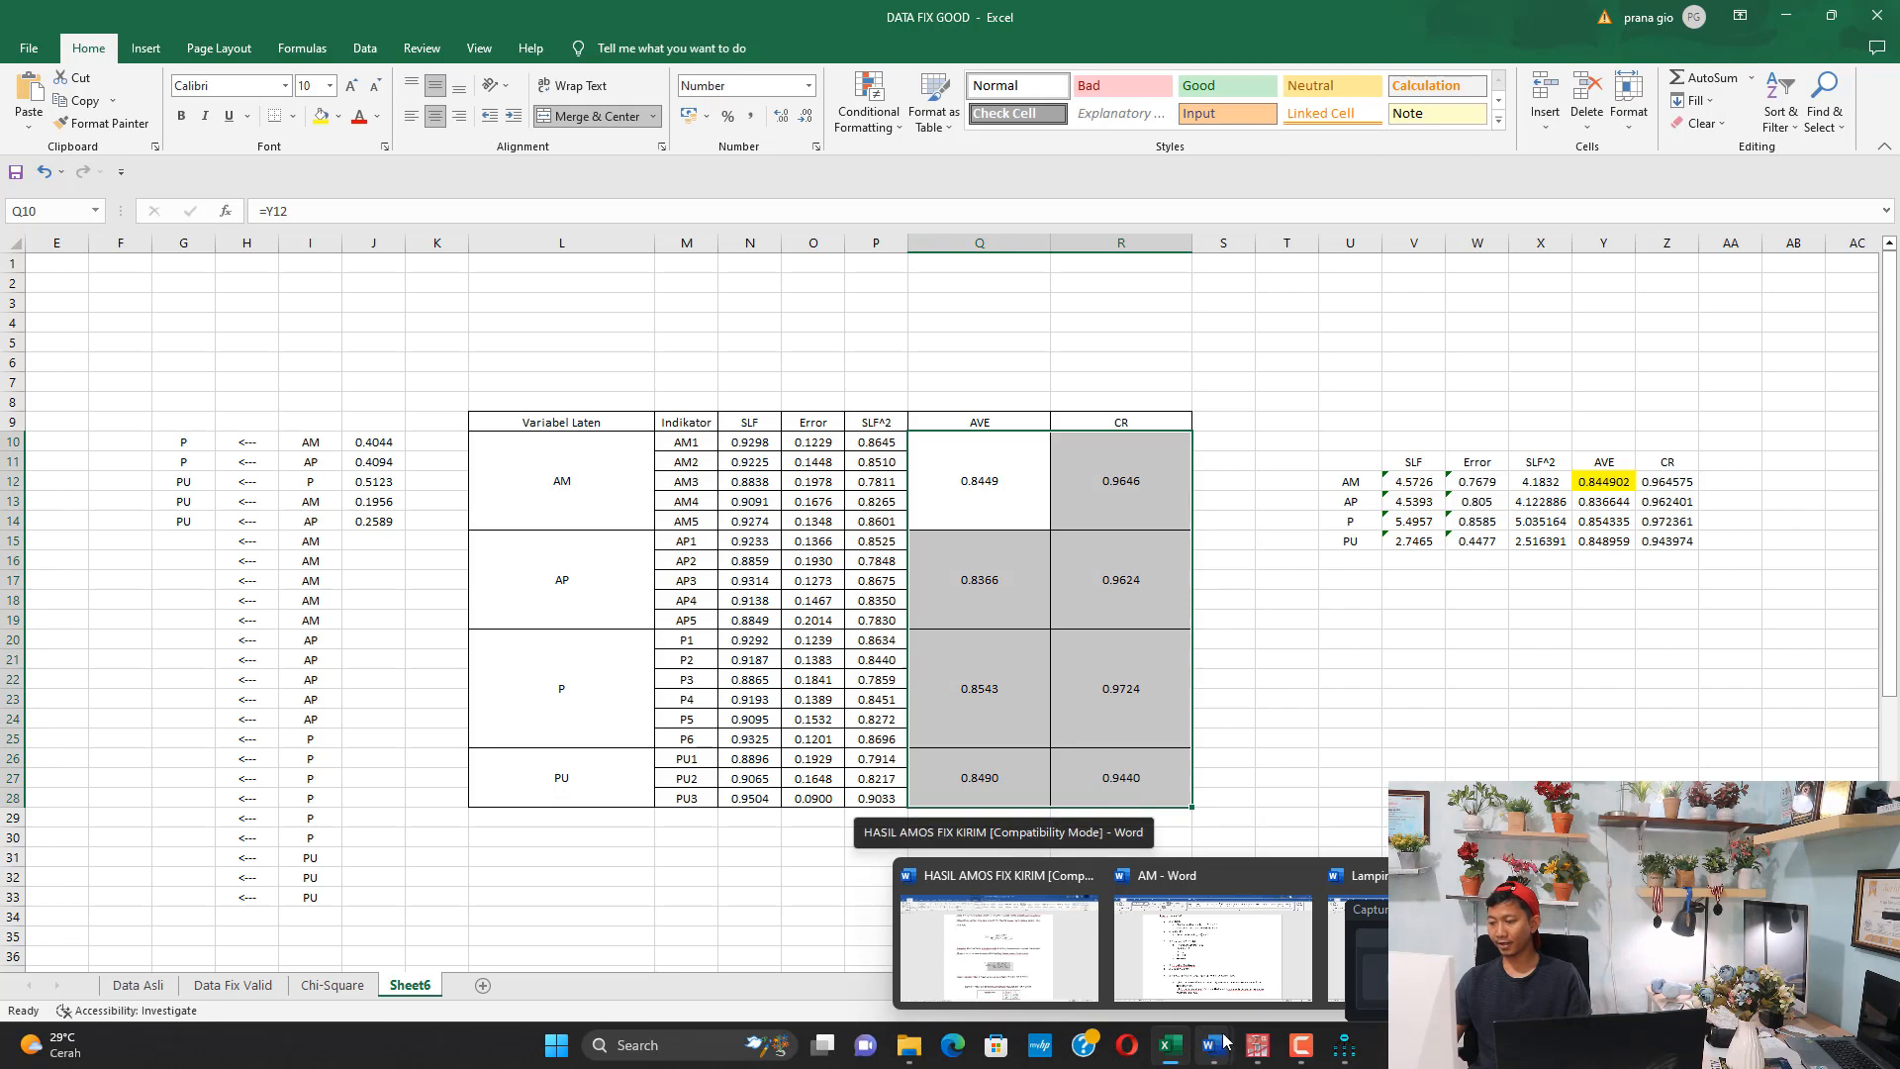
click(1154, 930)
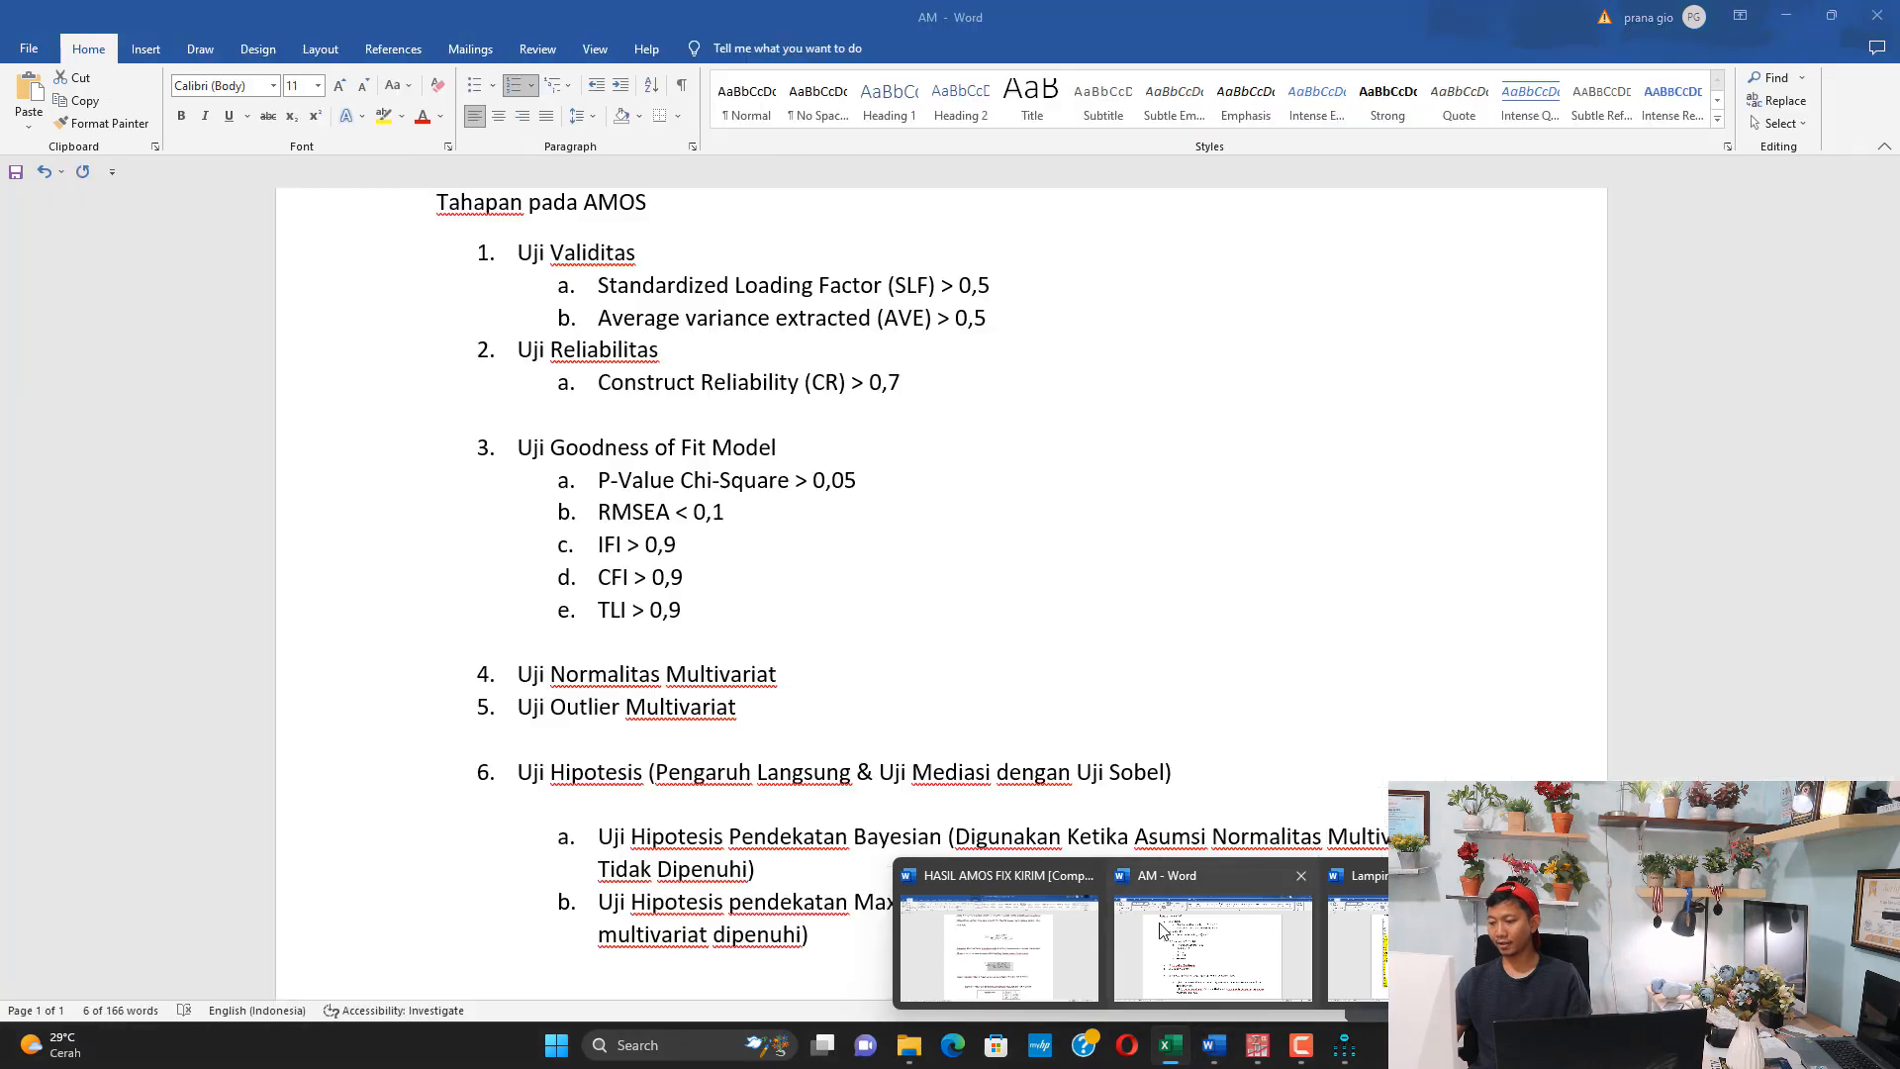
click(664, 384)
drag(680, 322, 997, 319)
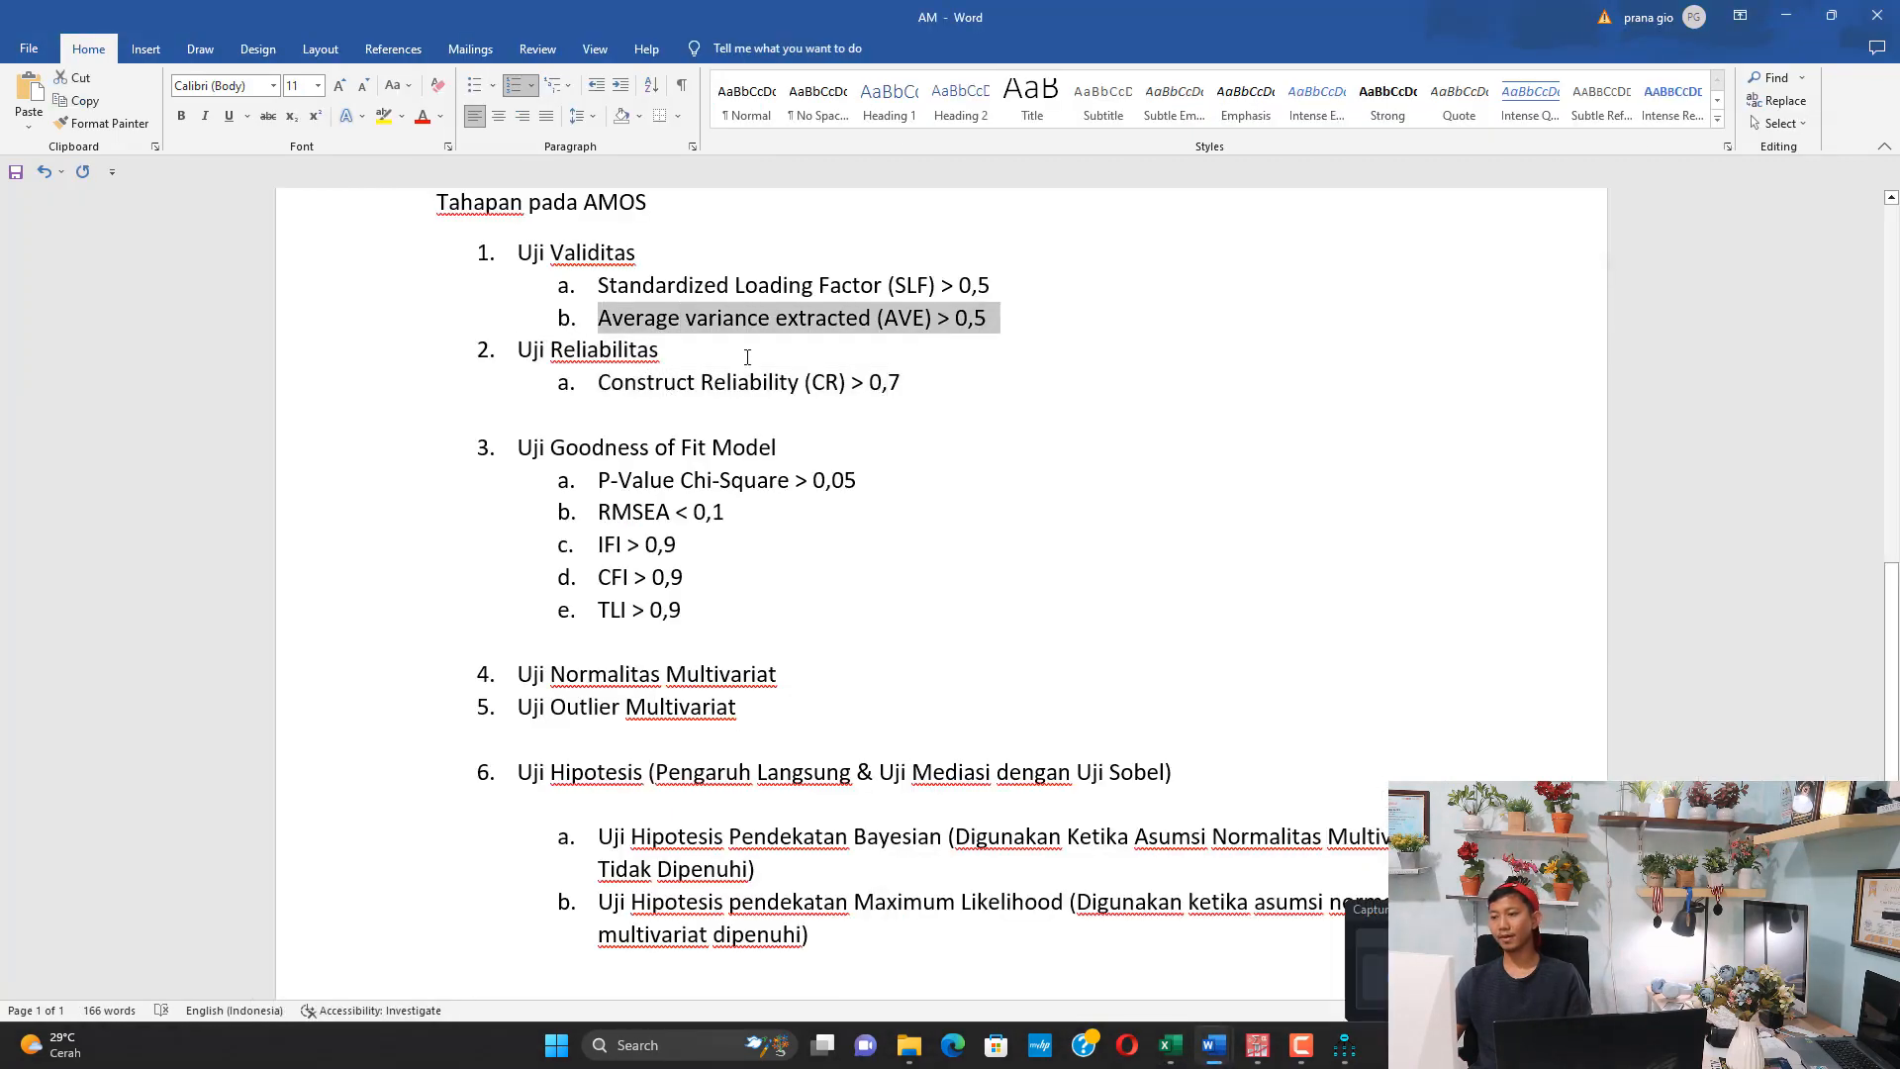
drag(614, 380, 912, 384)
Highlight all AVE and CR values in Table 4.2 of the HASIL AMOS FIX KIRIM Word document in yellow
mouse_move(1219, 1052)
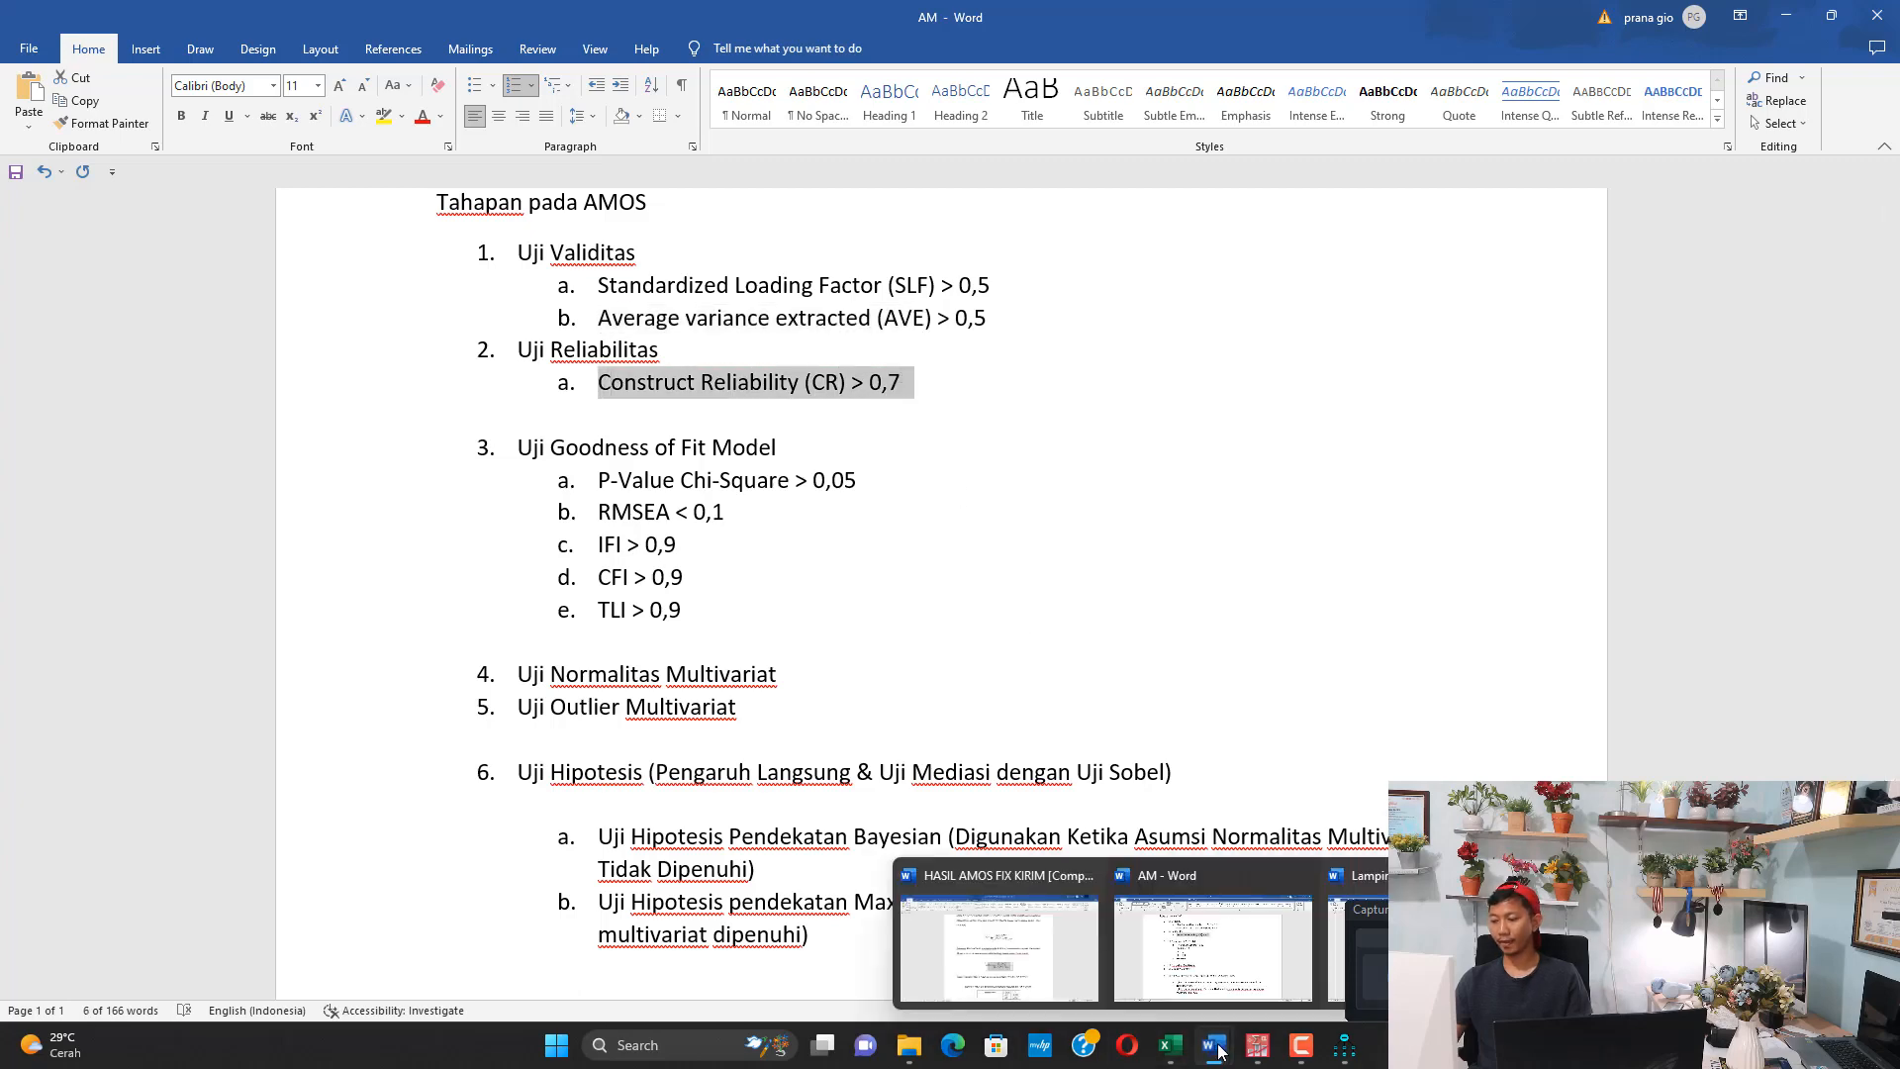
click(1017, 930)
scroll(1021, 560, down, 15)
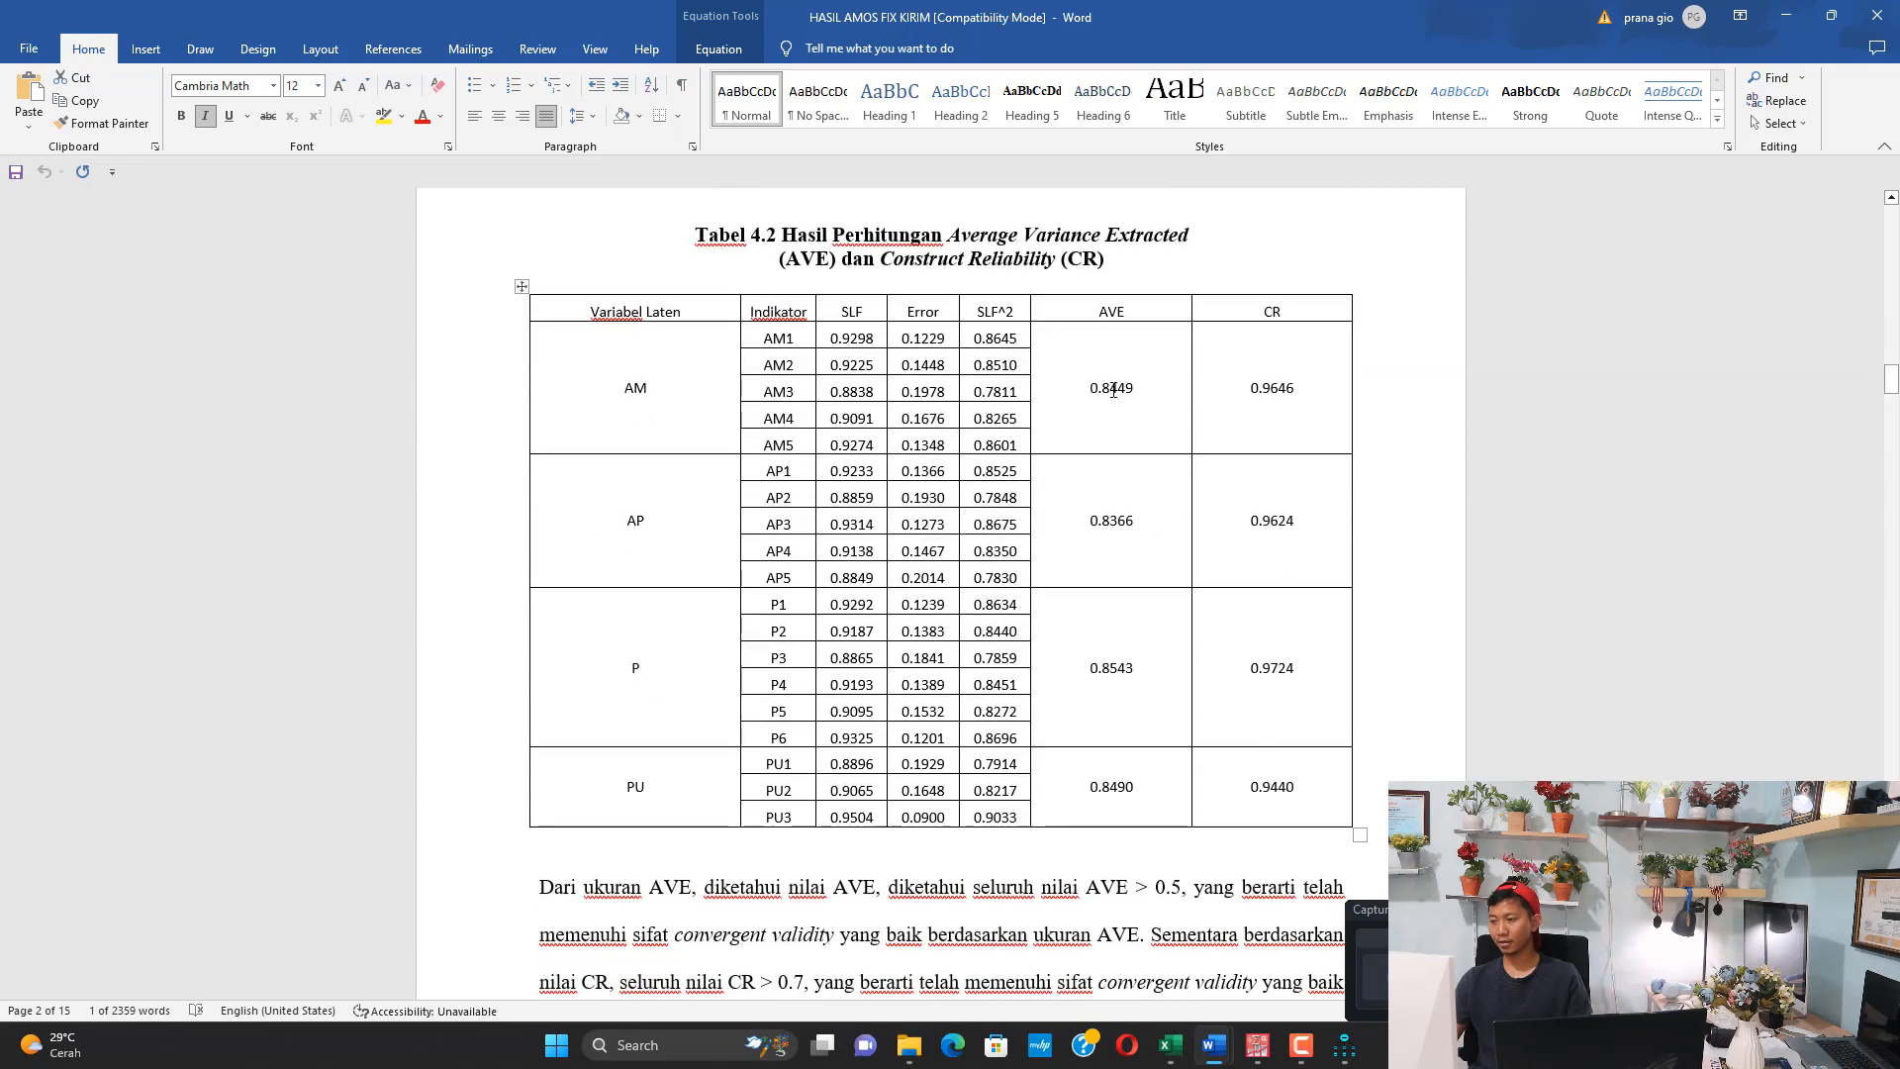
drag(1113, 396, 1127, 777)
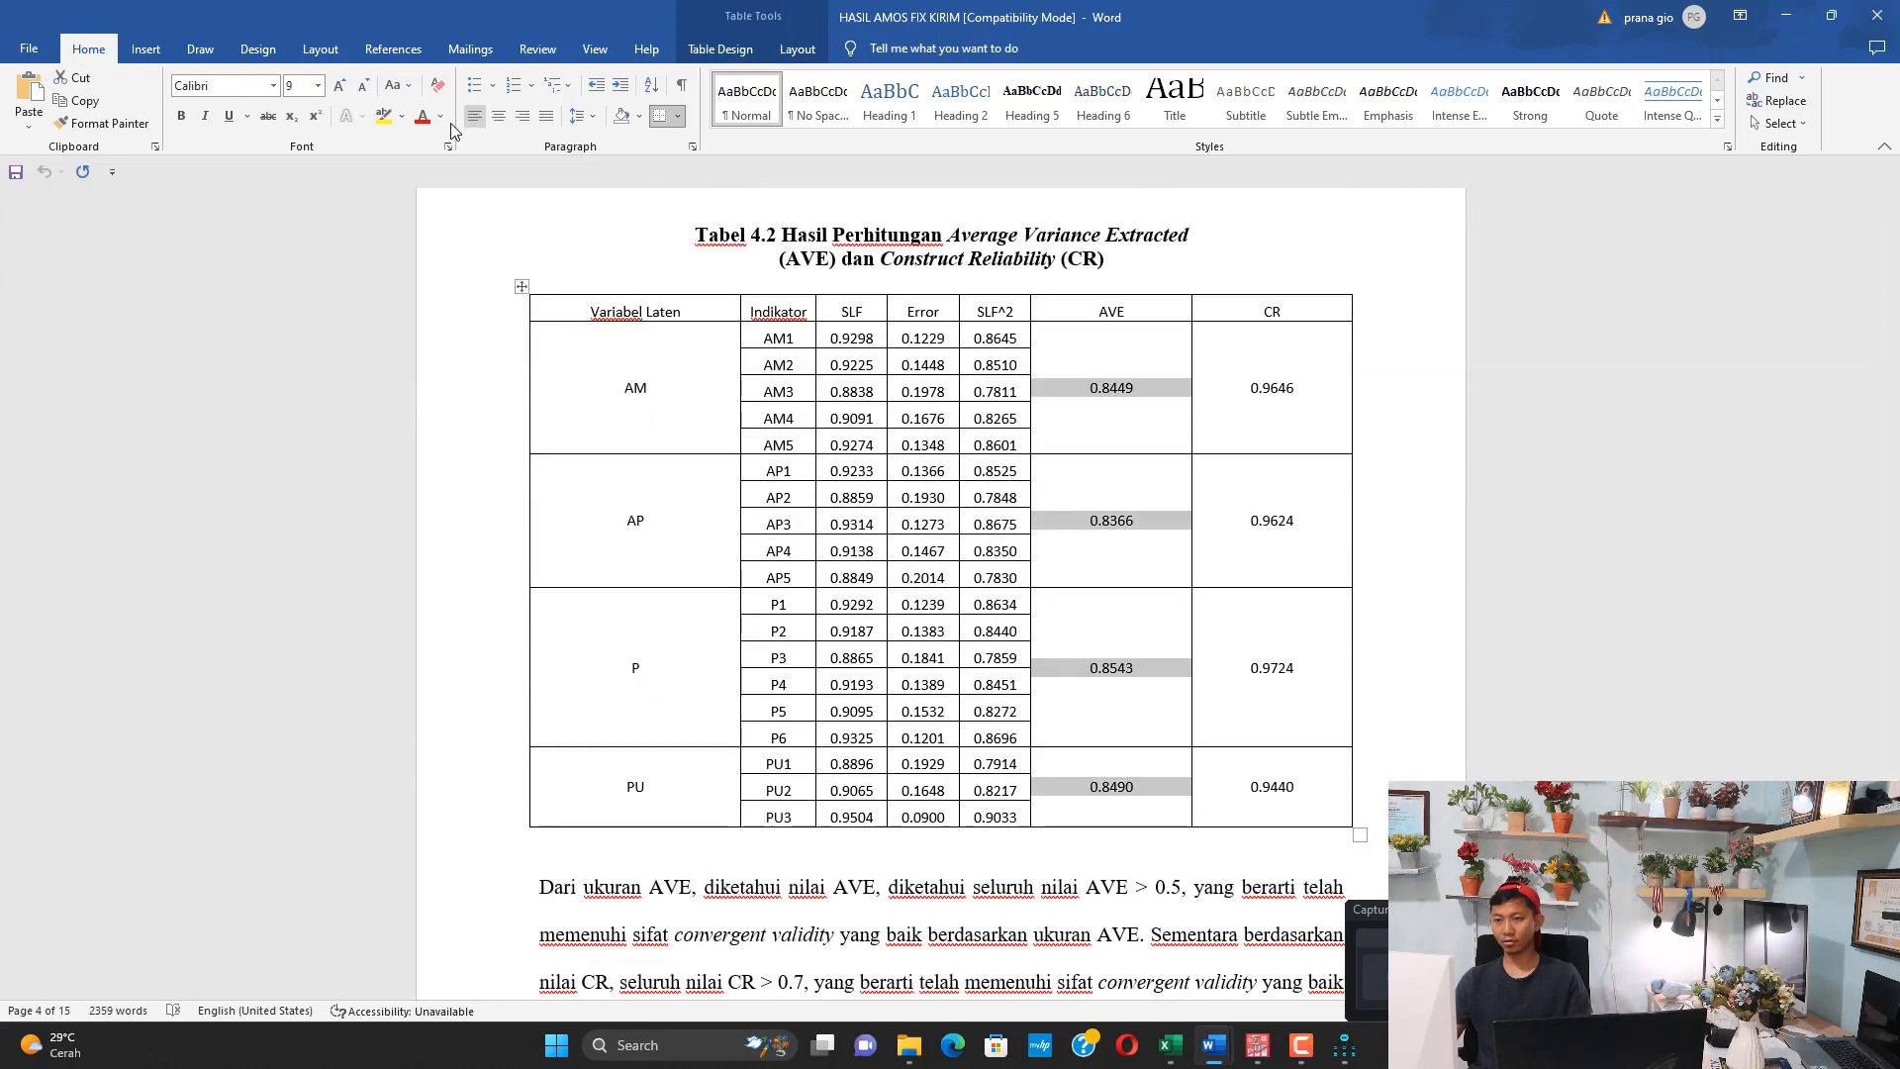
click(383, 115)
click(1245, 386)
drag(1265, 432, 1276, 791)
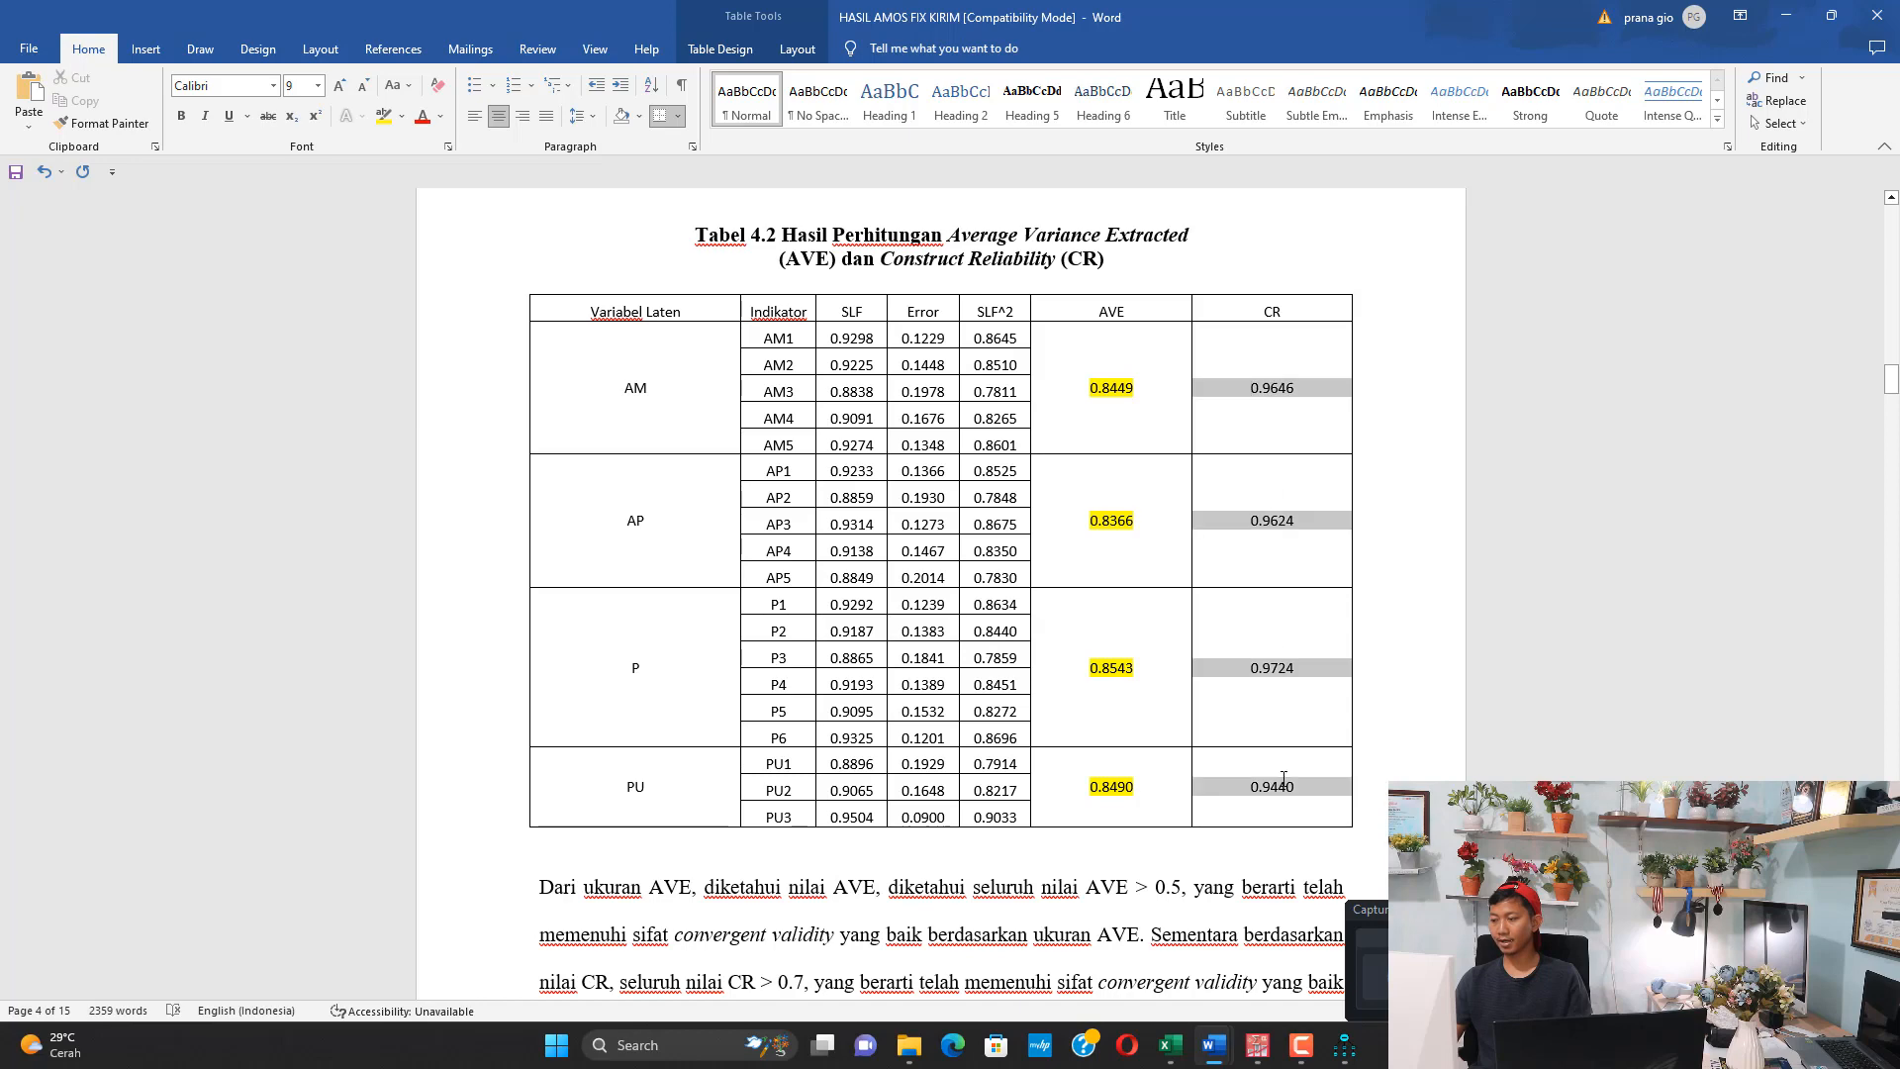
click(383, 116)
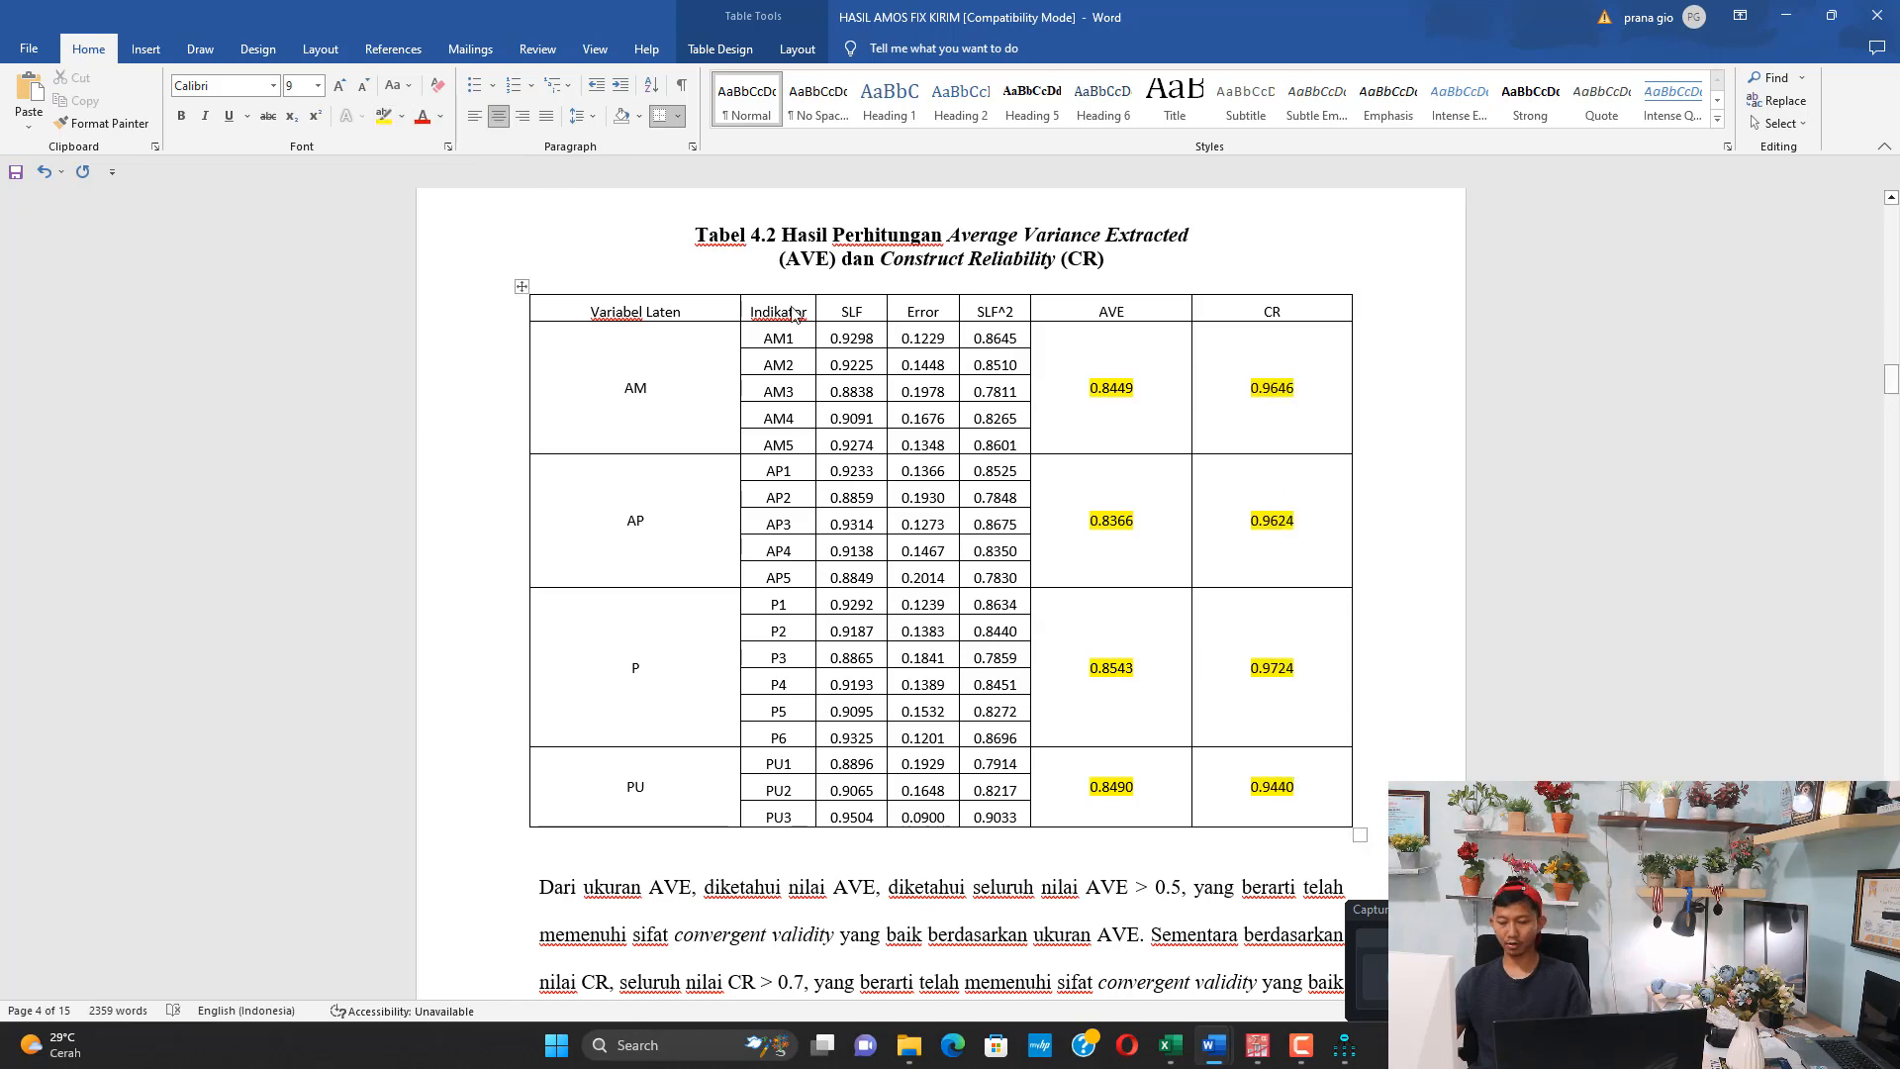
Review the Goodness of Fit Model criteria for P-Value Chi-Square, RMSEA, IFI, CFI and TLI in the AM Word document
mouse_move(1197, 1042)
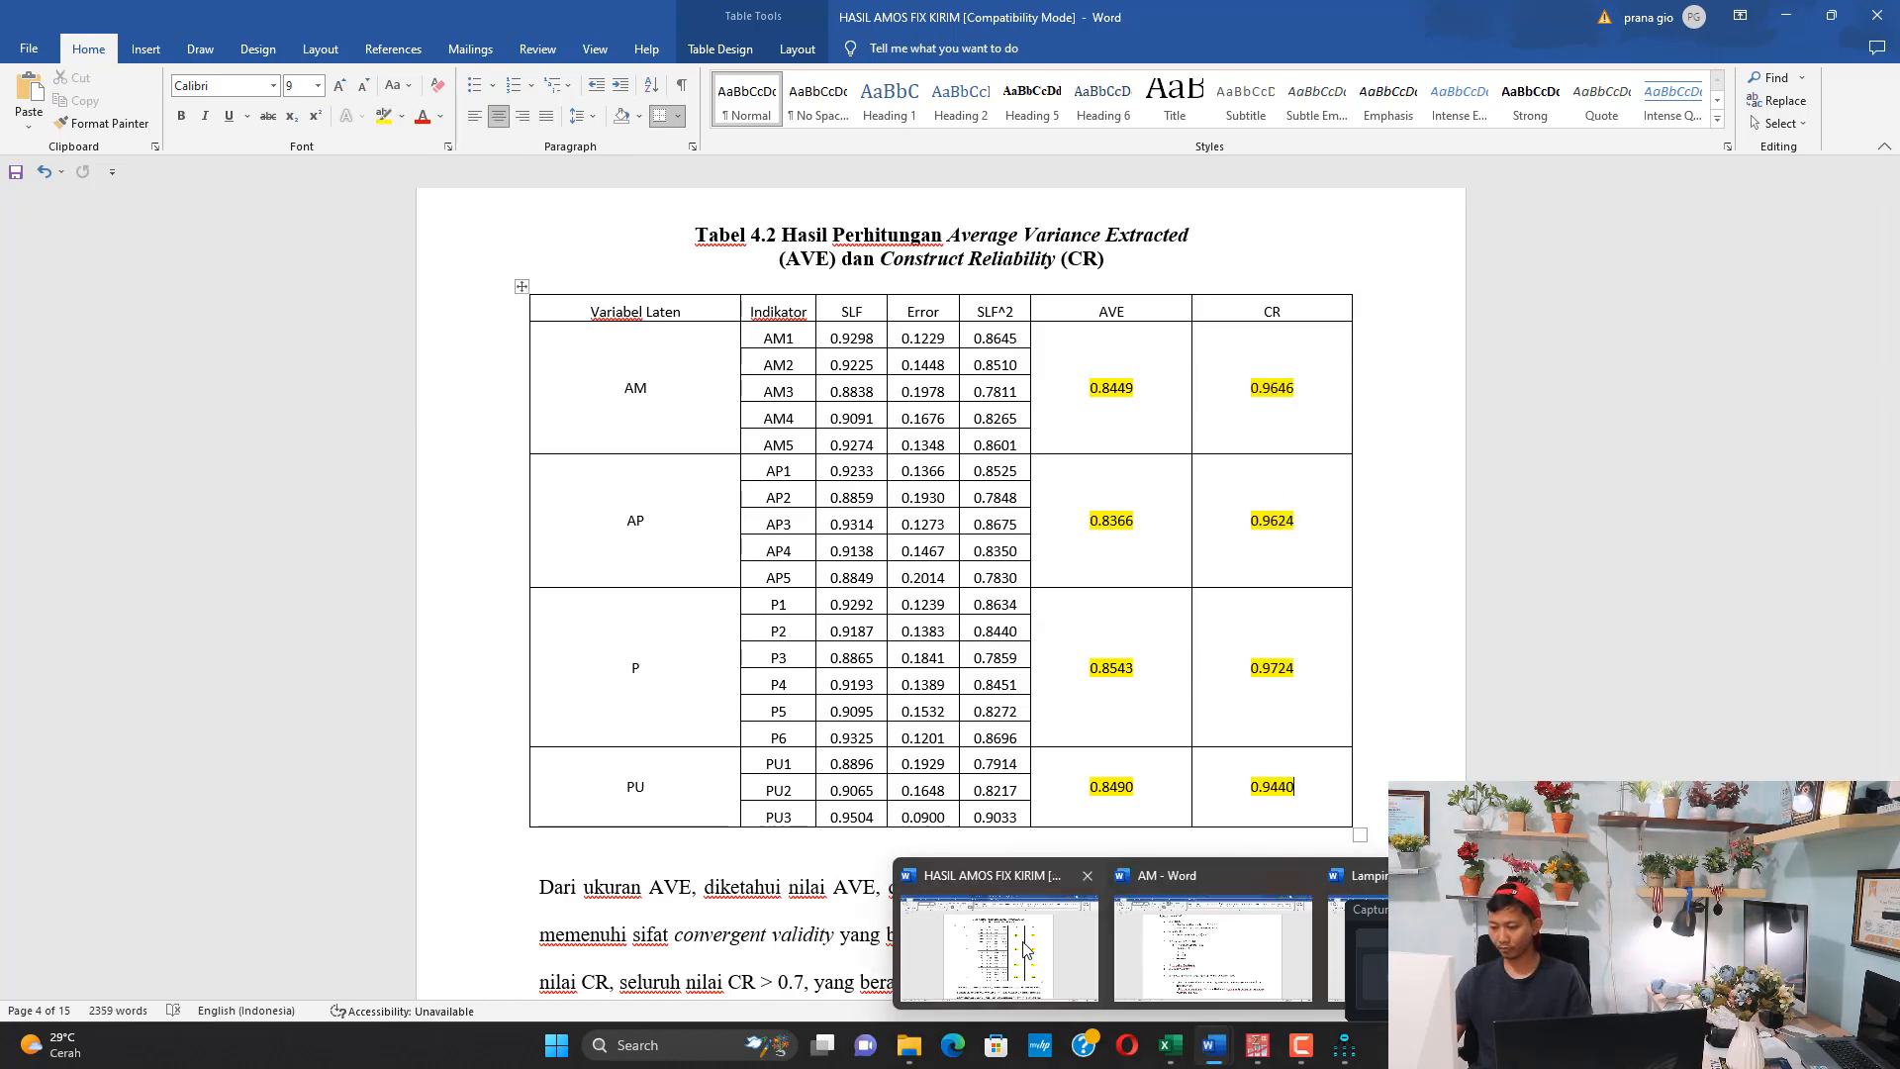
click(1136, 947)
scroll(654, 446, down, 2)
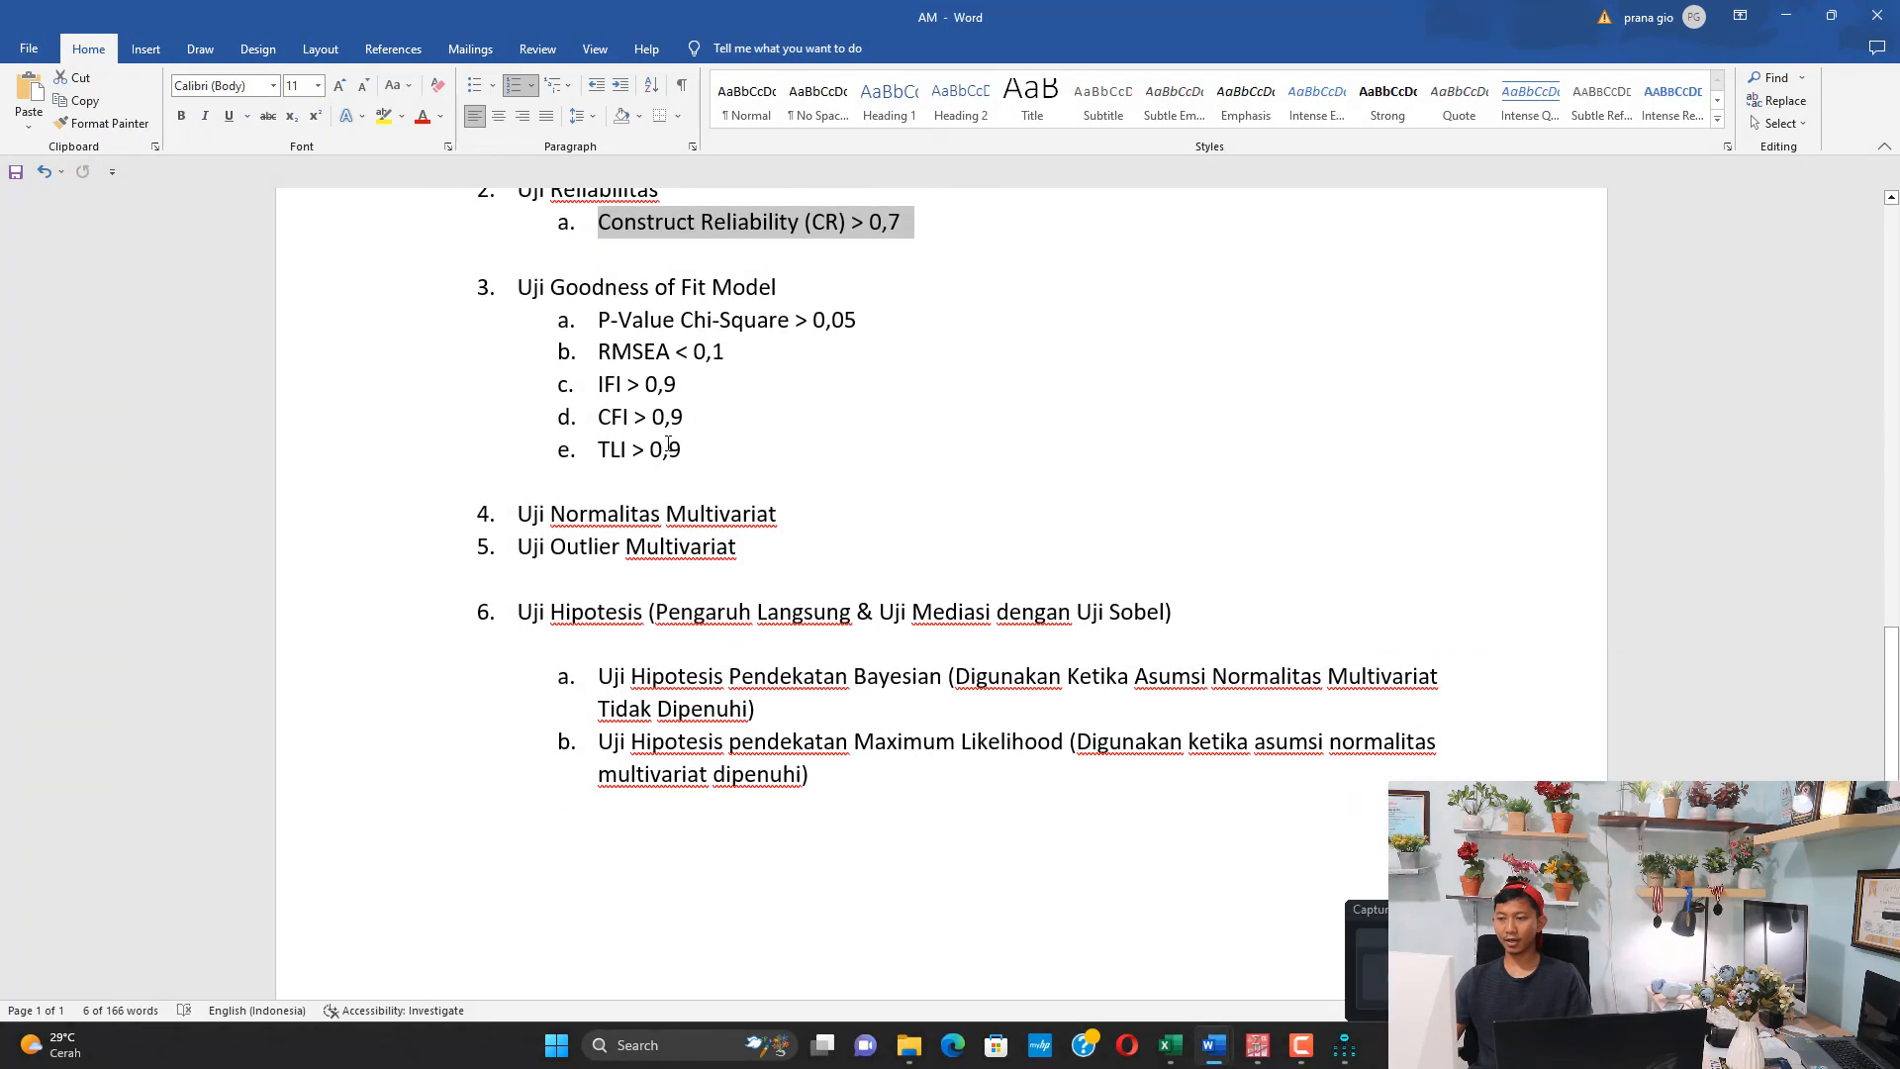
scroll(631, 433, up, 3)
drag(533, 450, 778, 446)
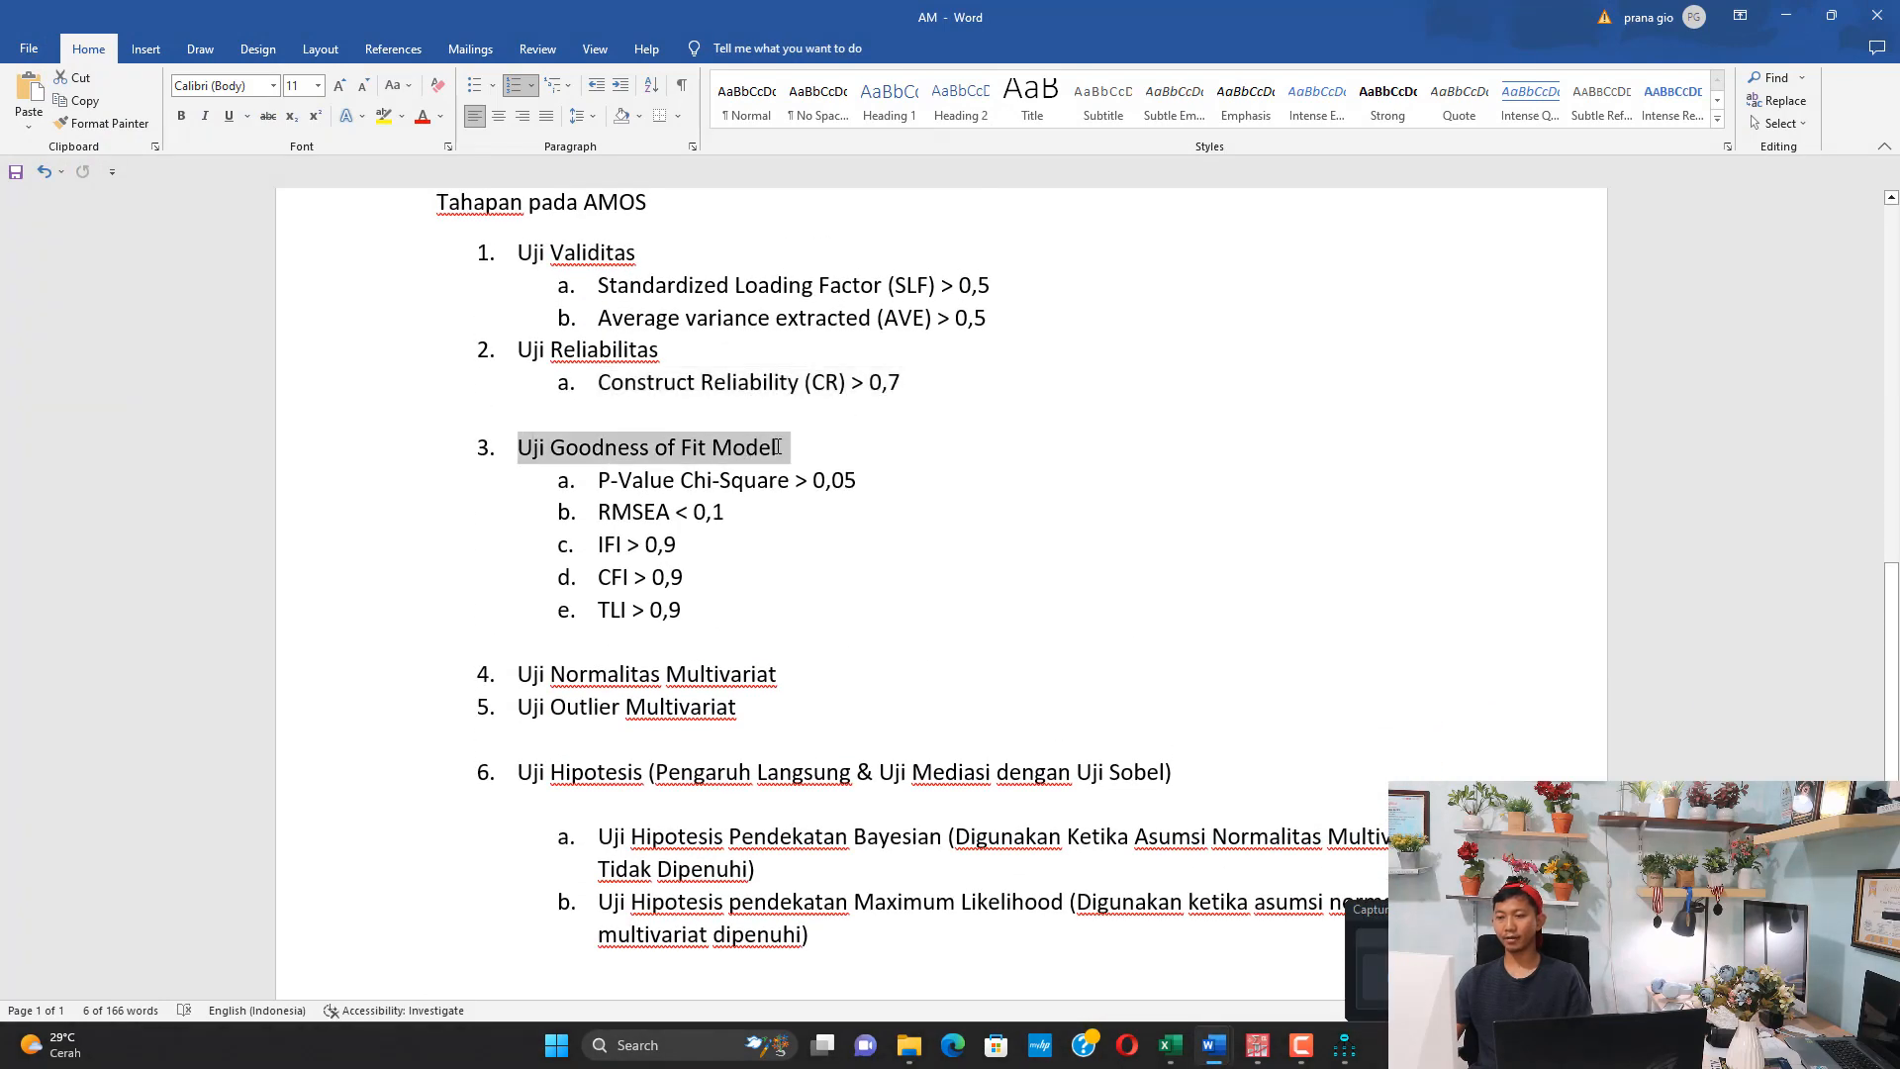
drag(619, 480, 795, 480)
double_click(619, 513)
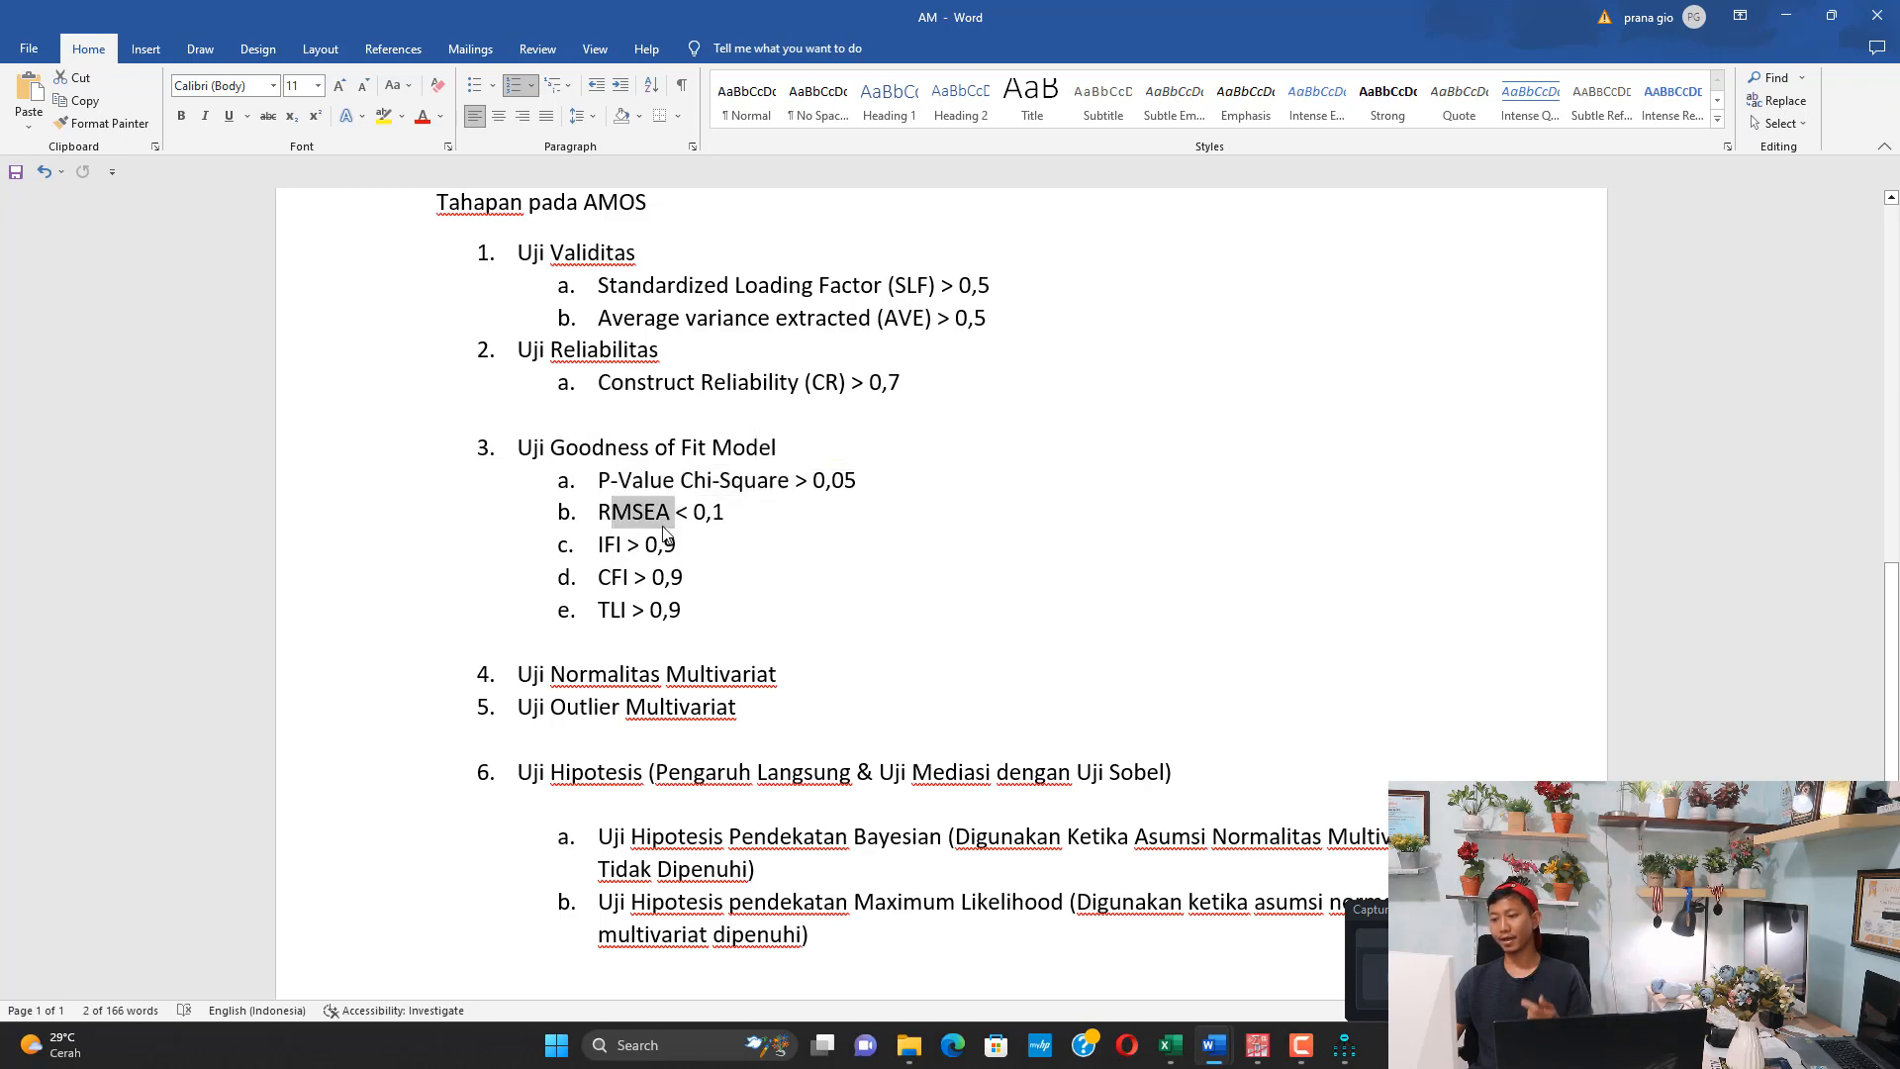
click(612, 577)
Compare the fit indices on the Amos path diagram with the values and cut-offs in Tabel 4.3 of the HASIL AMOS FIX KIRIM document
mouse_move(1342, 1039)
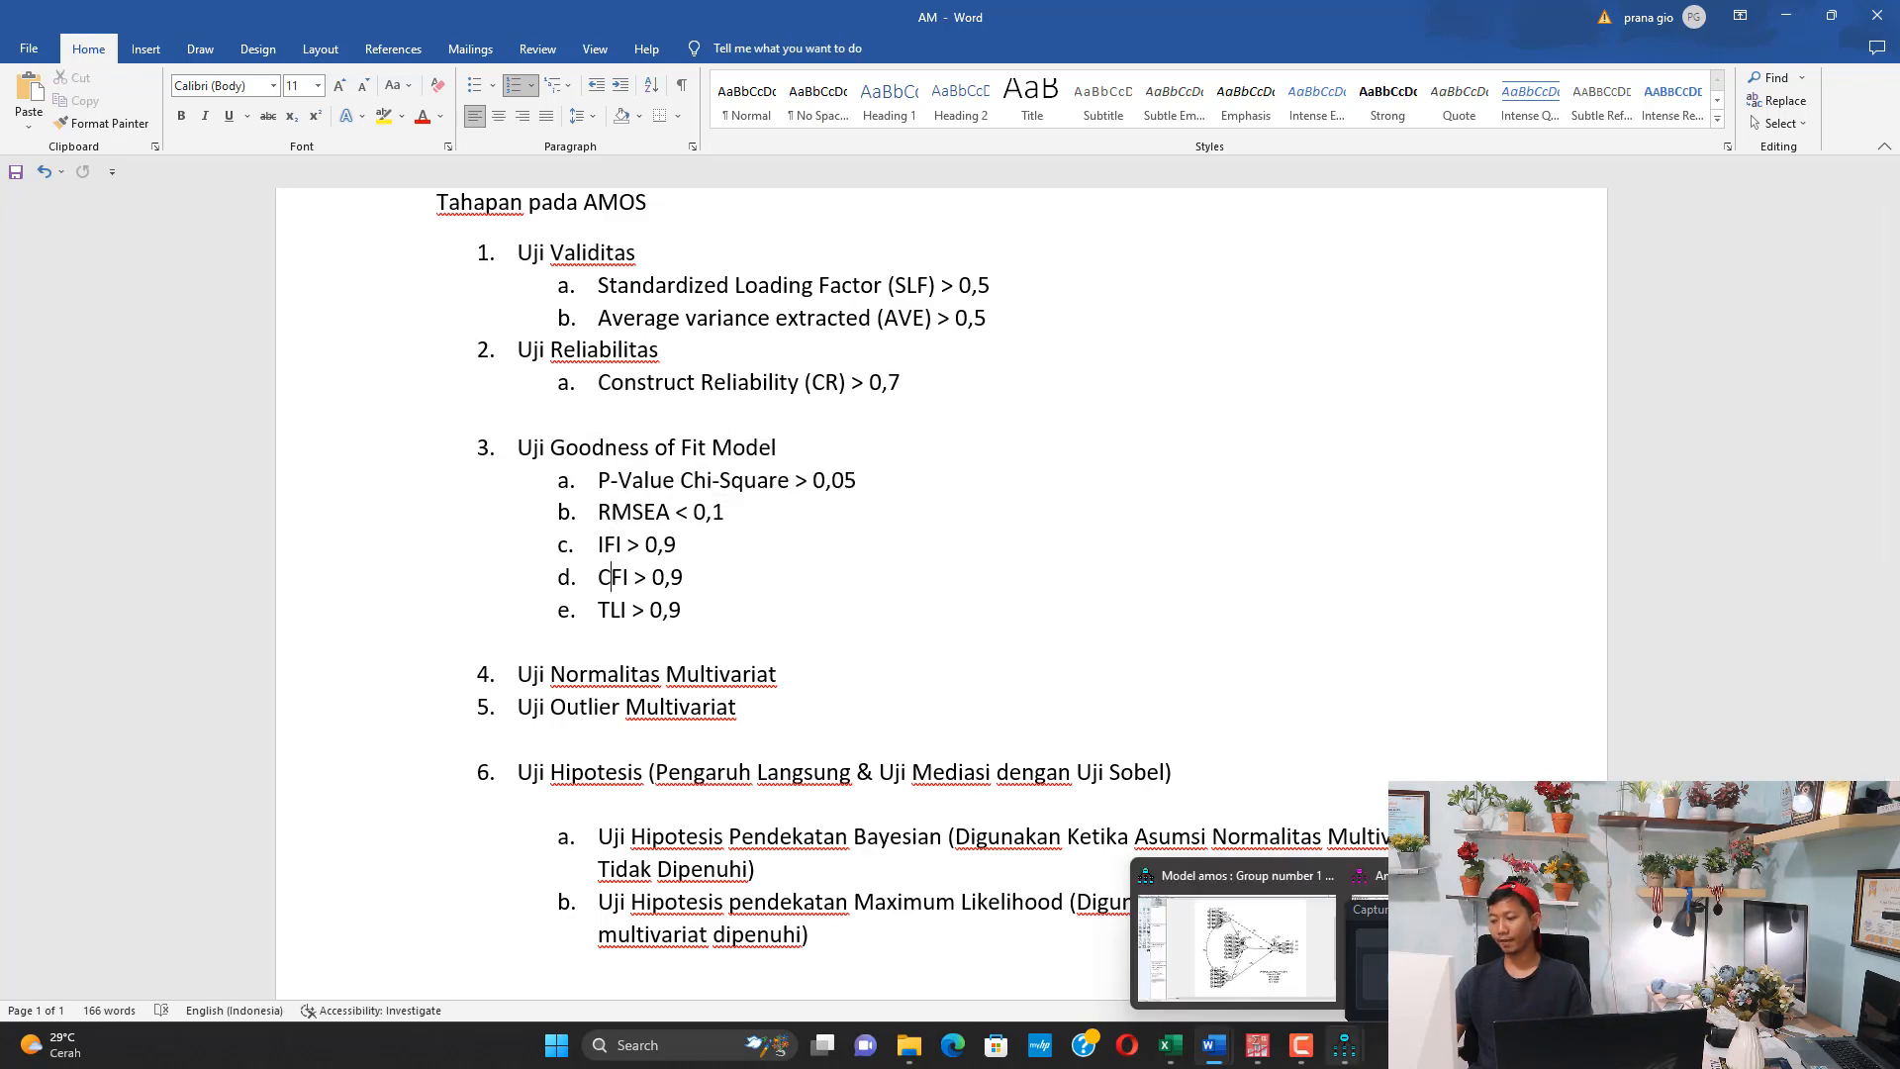
click(1326, 997)
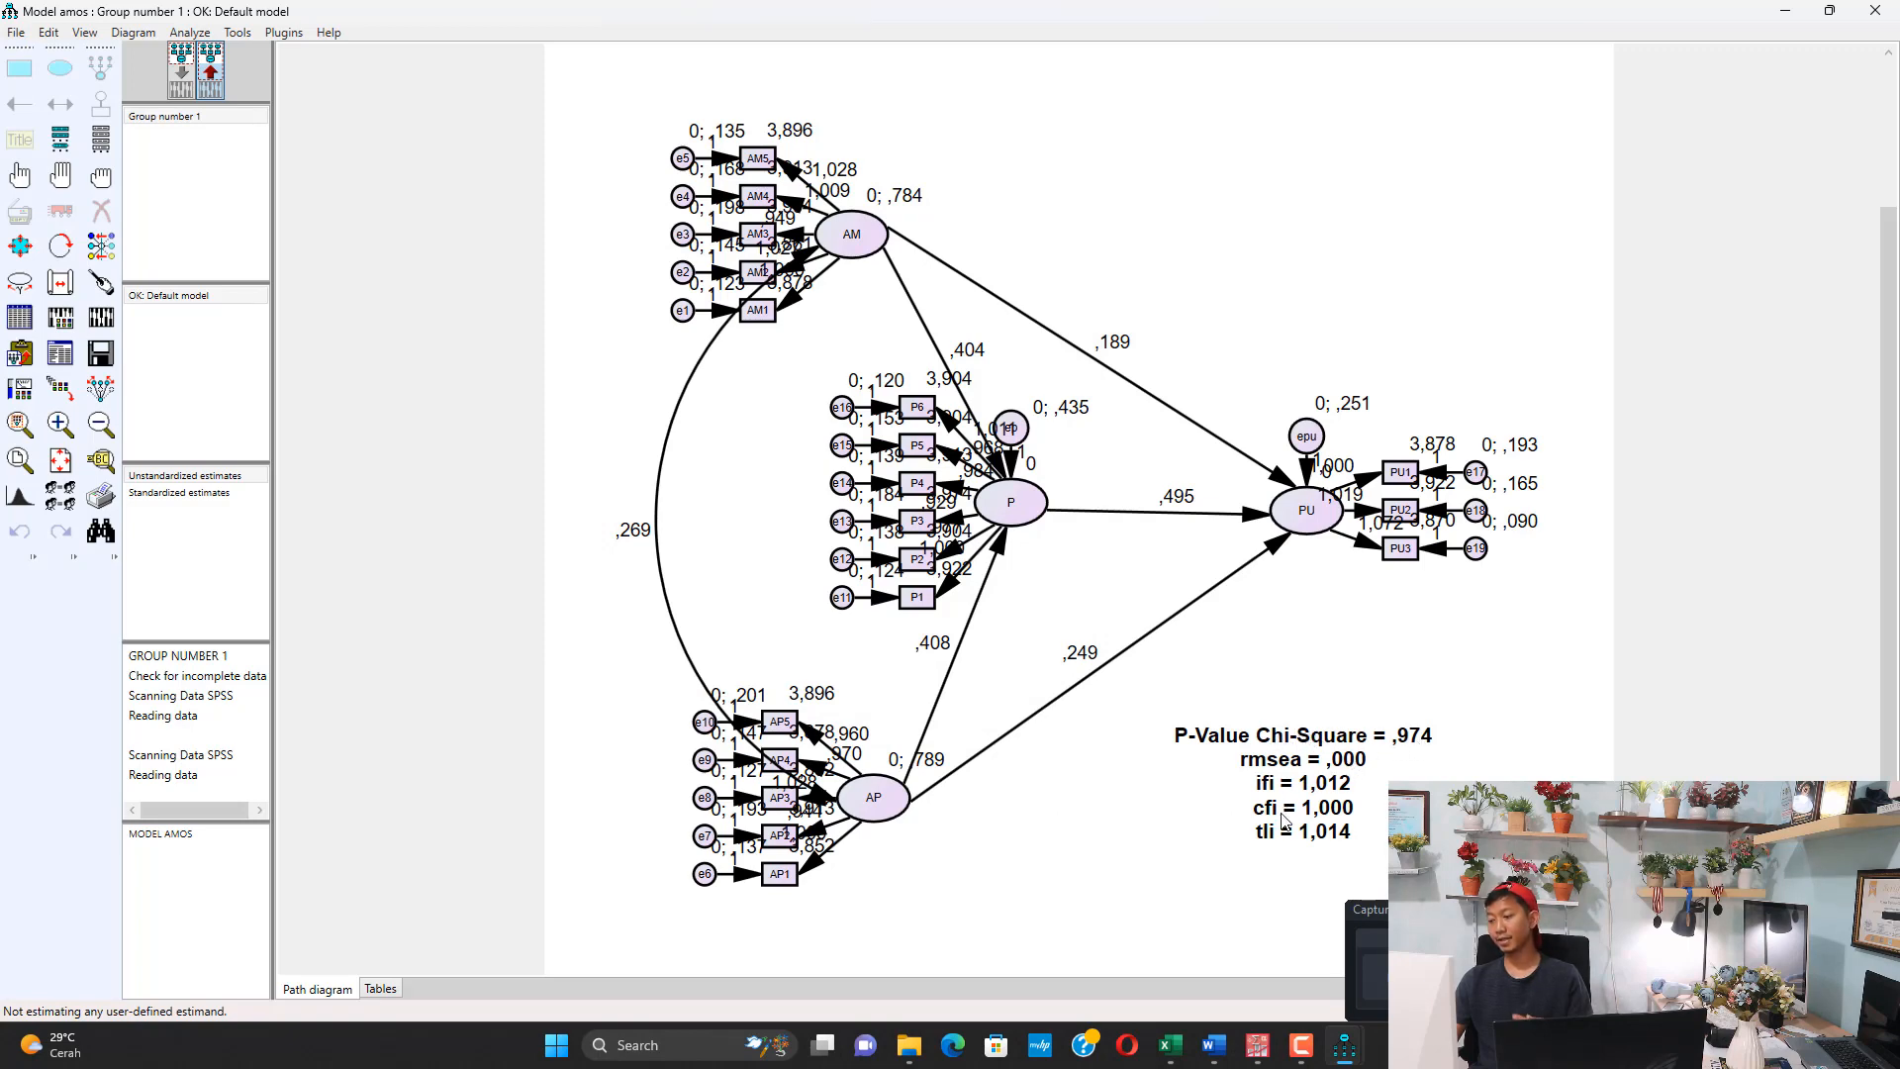
mouse_move(1216, 1050)
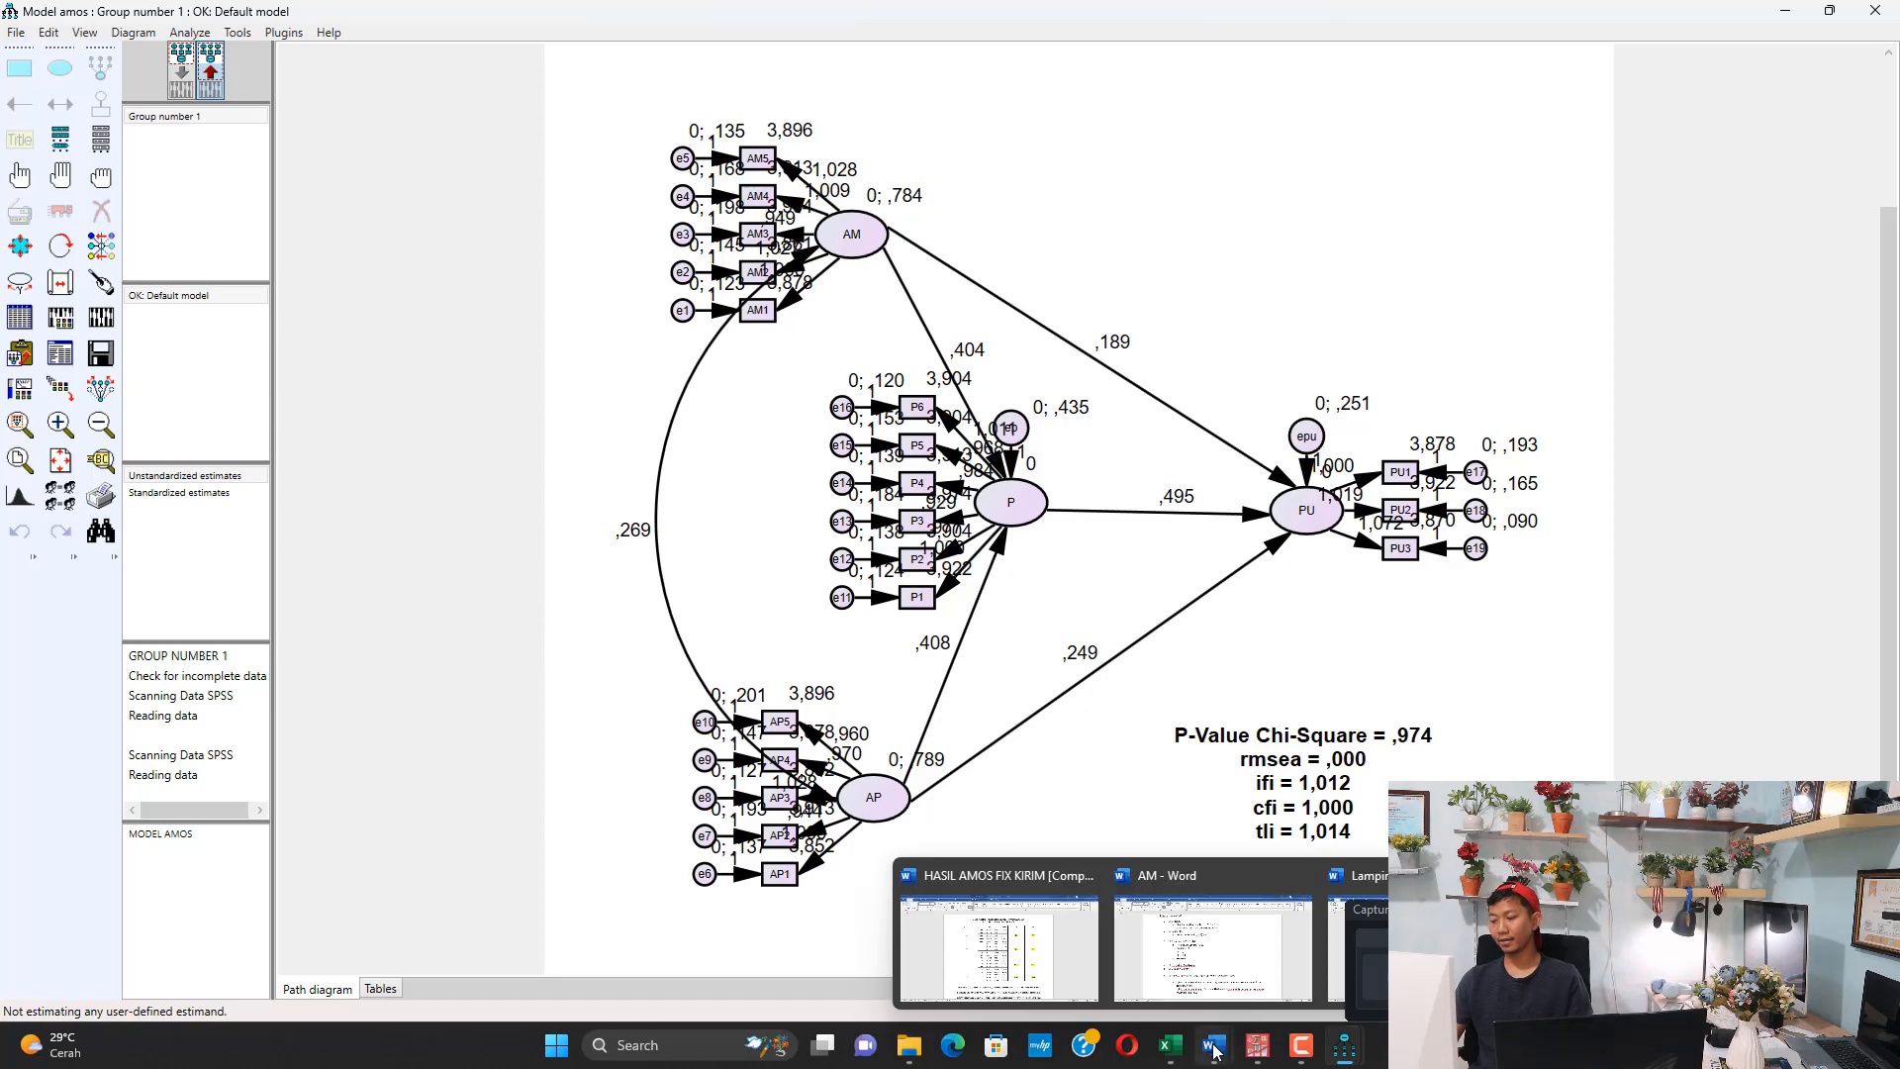
click(1054, 994)
scroll(884, 618, down, 5)
scroll(883, 618, down, 3)
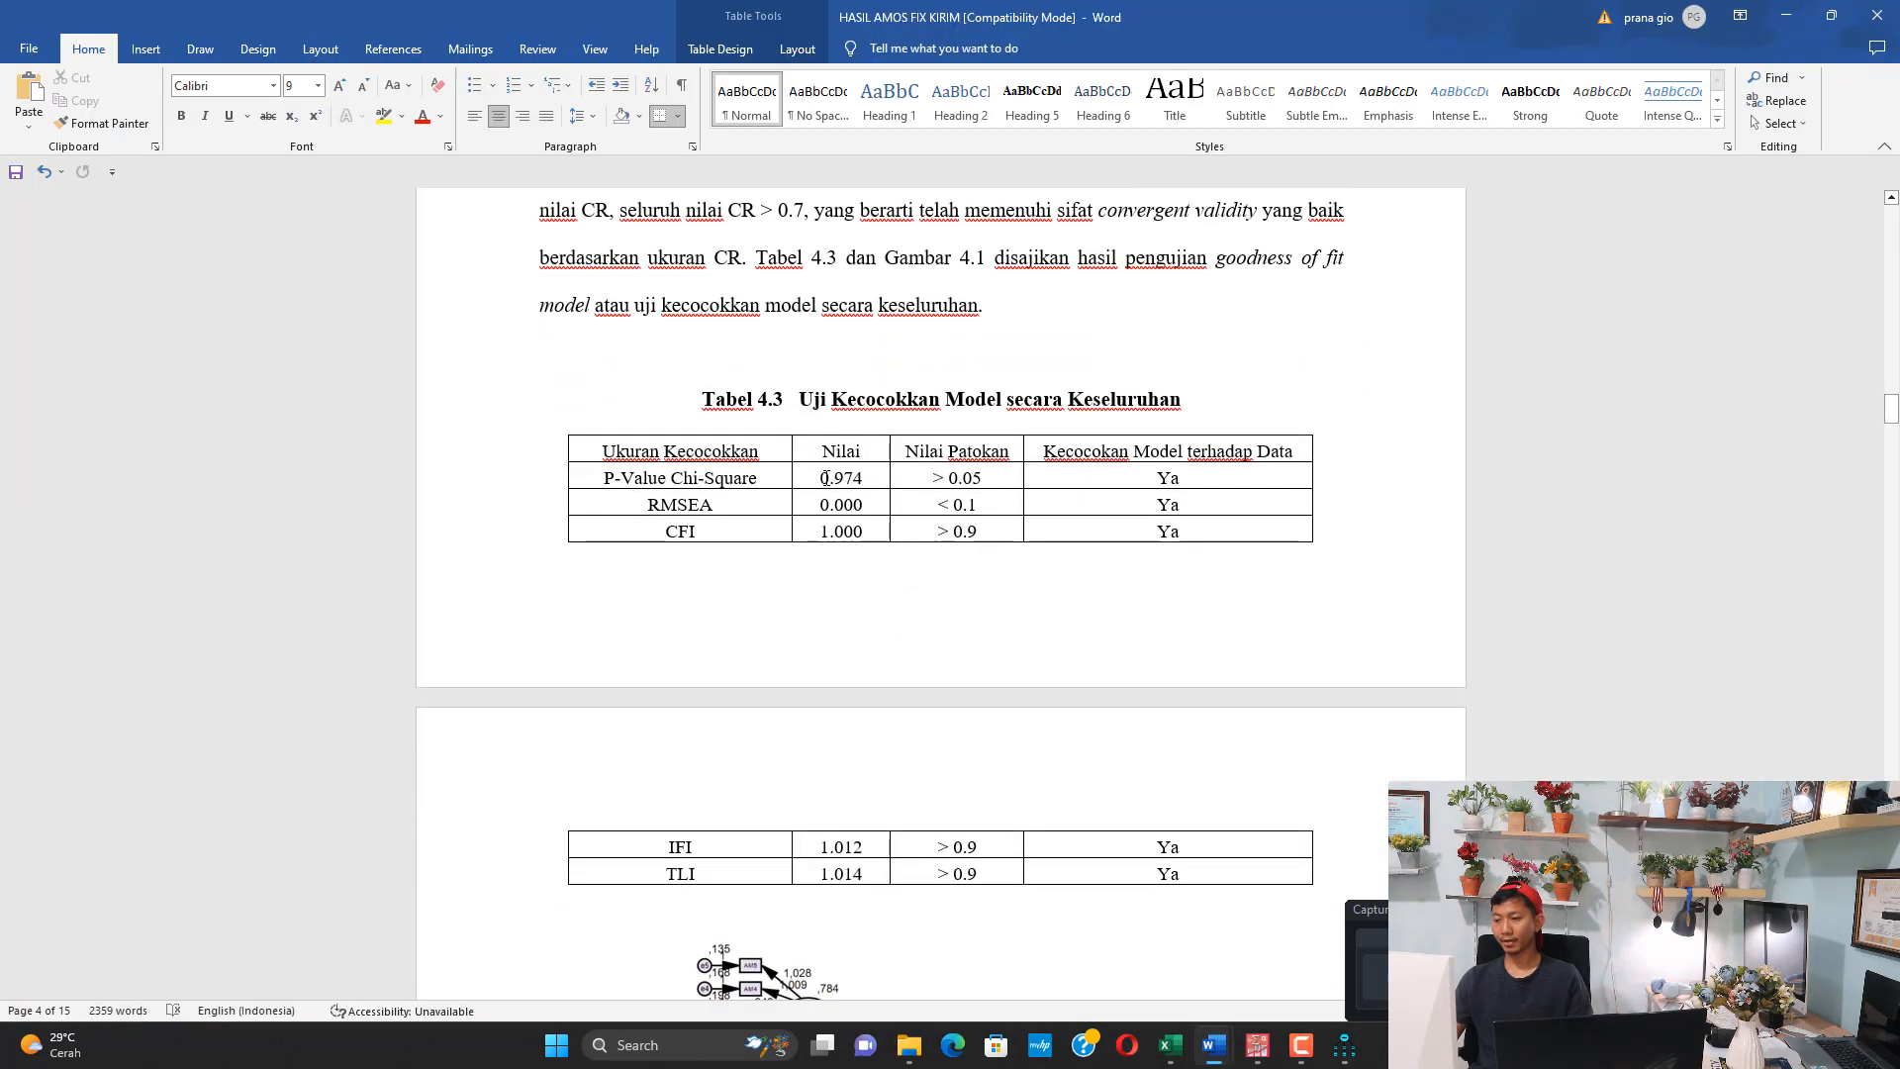
double_click(847, 481)
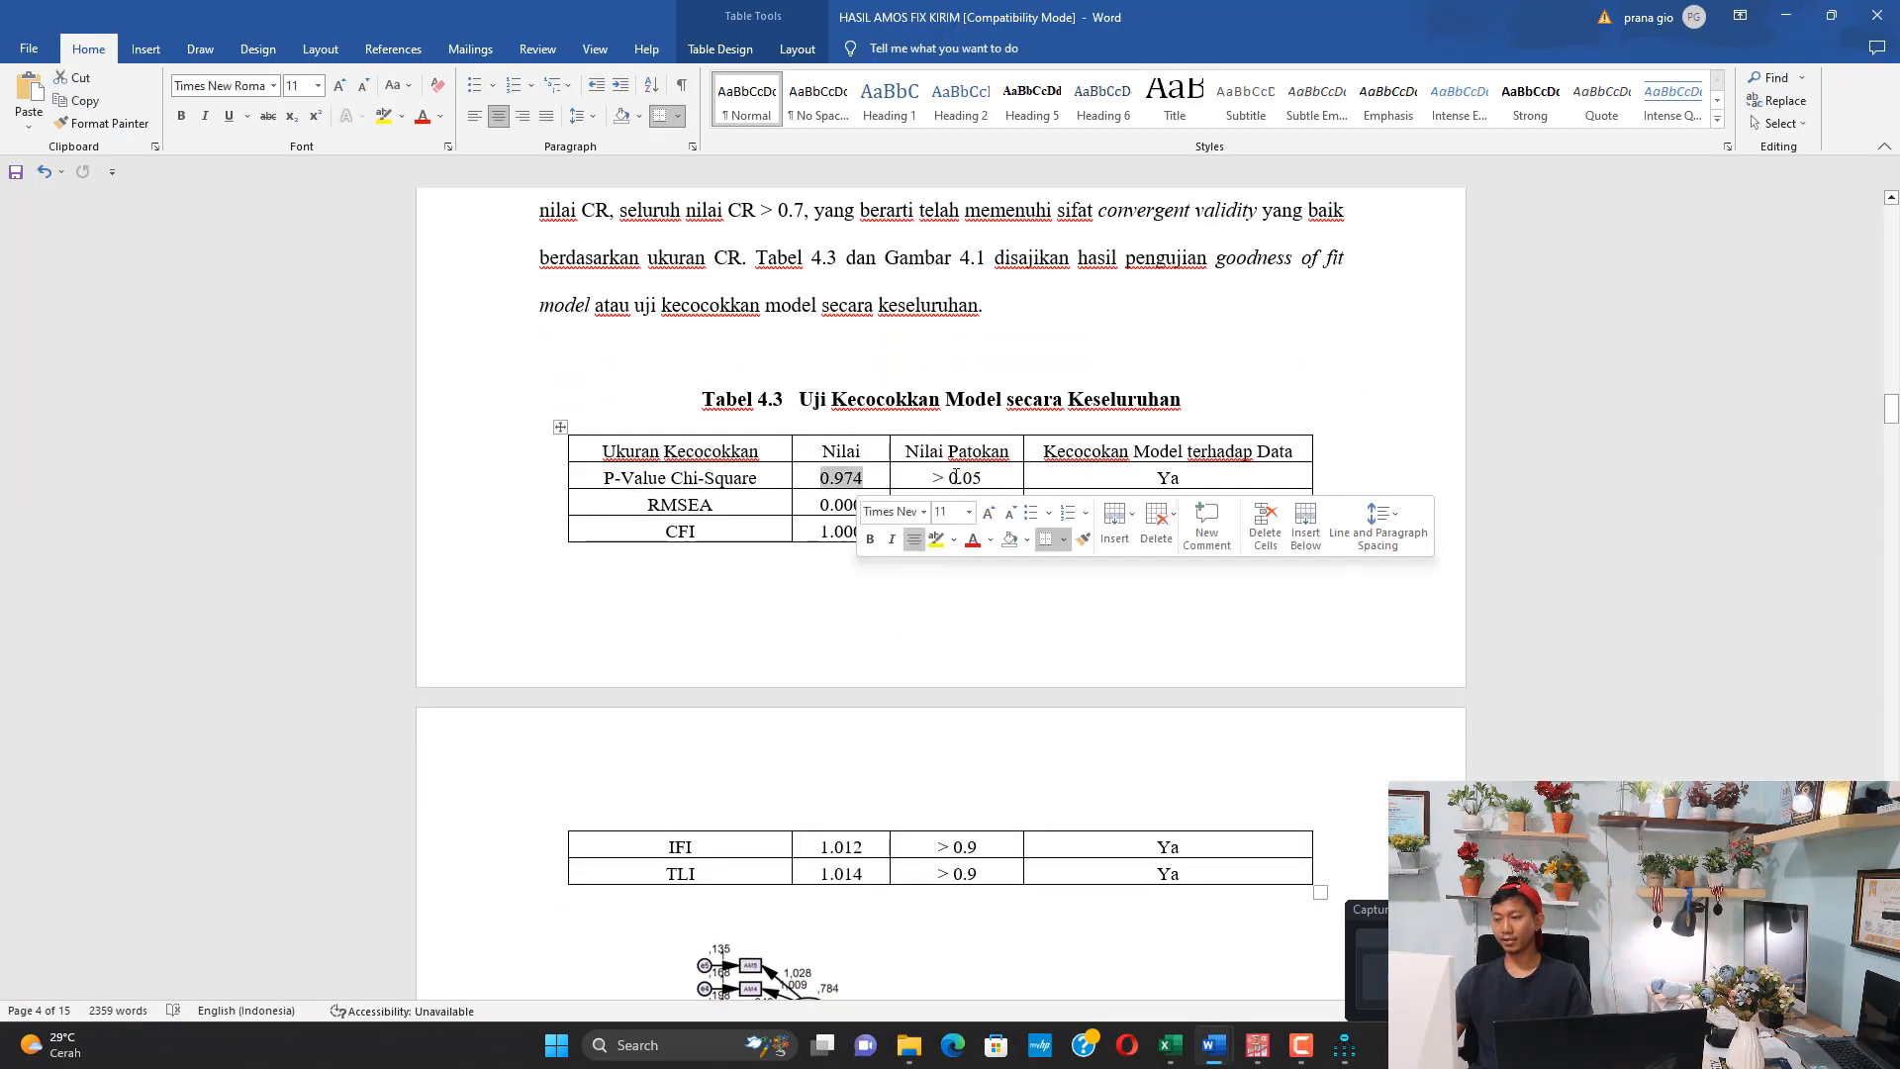
drag(839, 503, 960, 506)
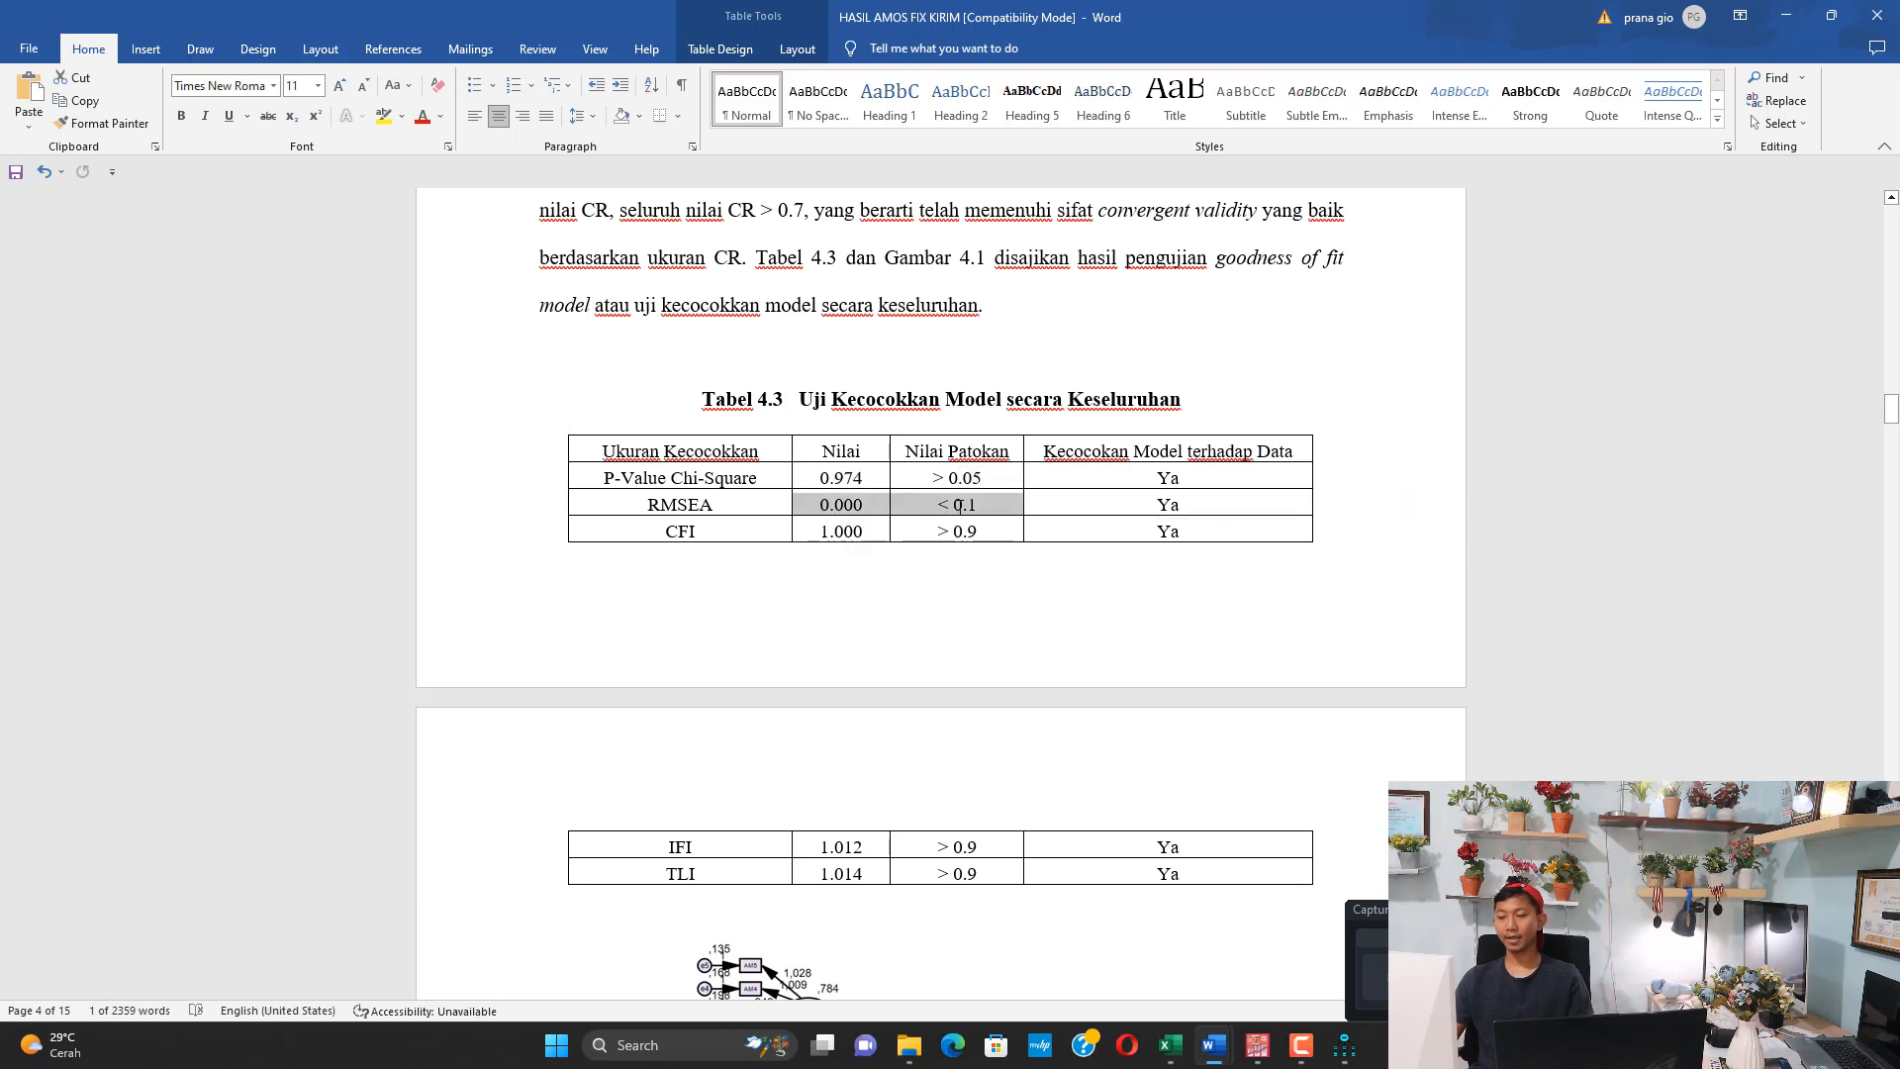
scroll(849, 410, down, 1)
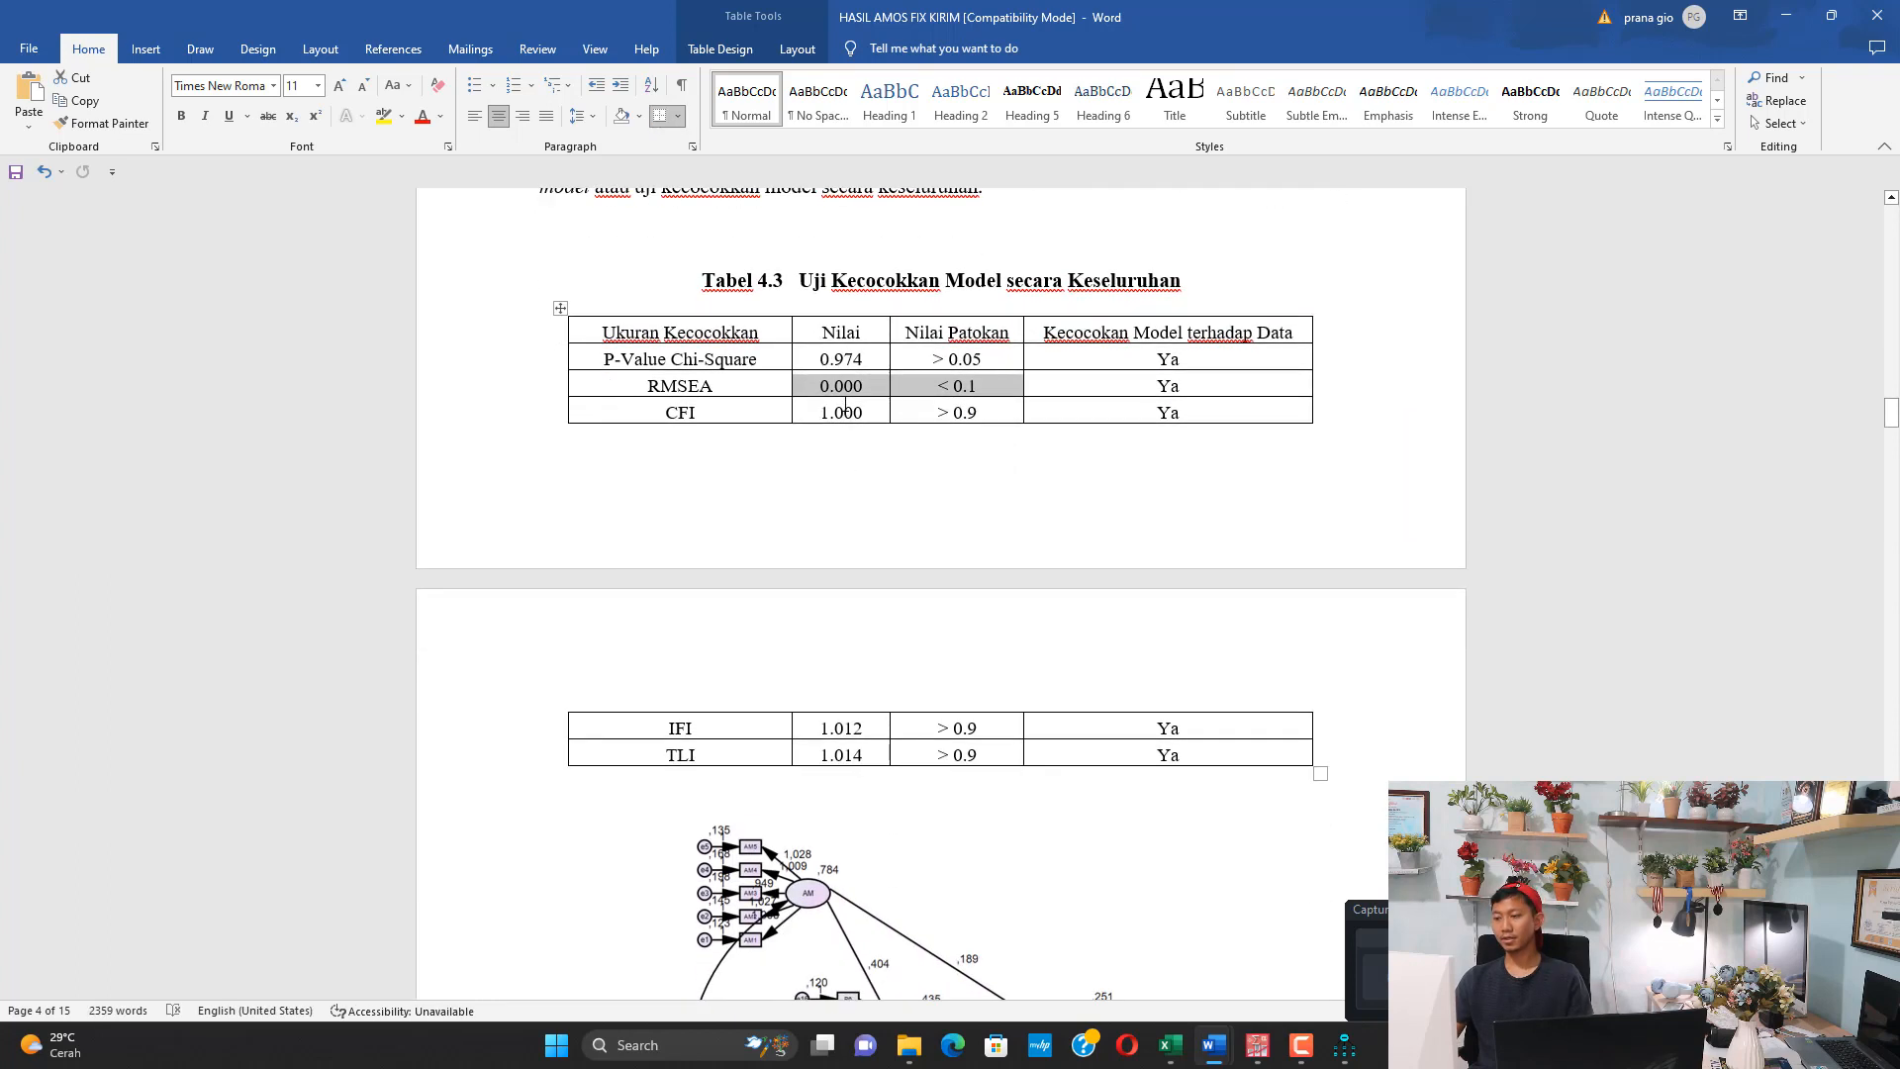
drag(843, 411, 858, 754)
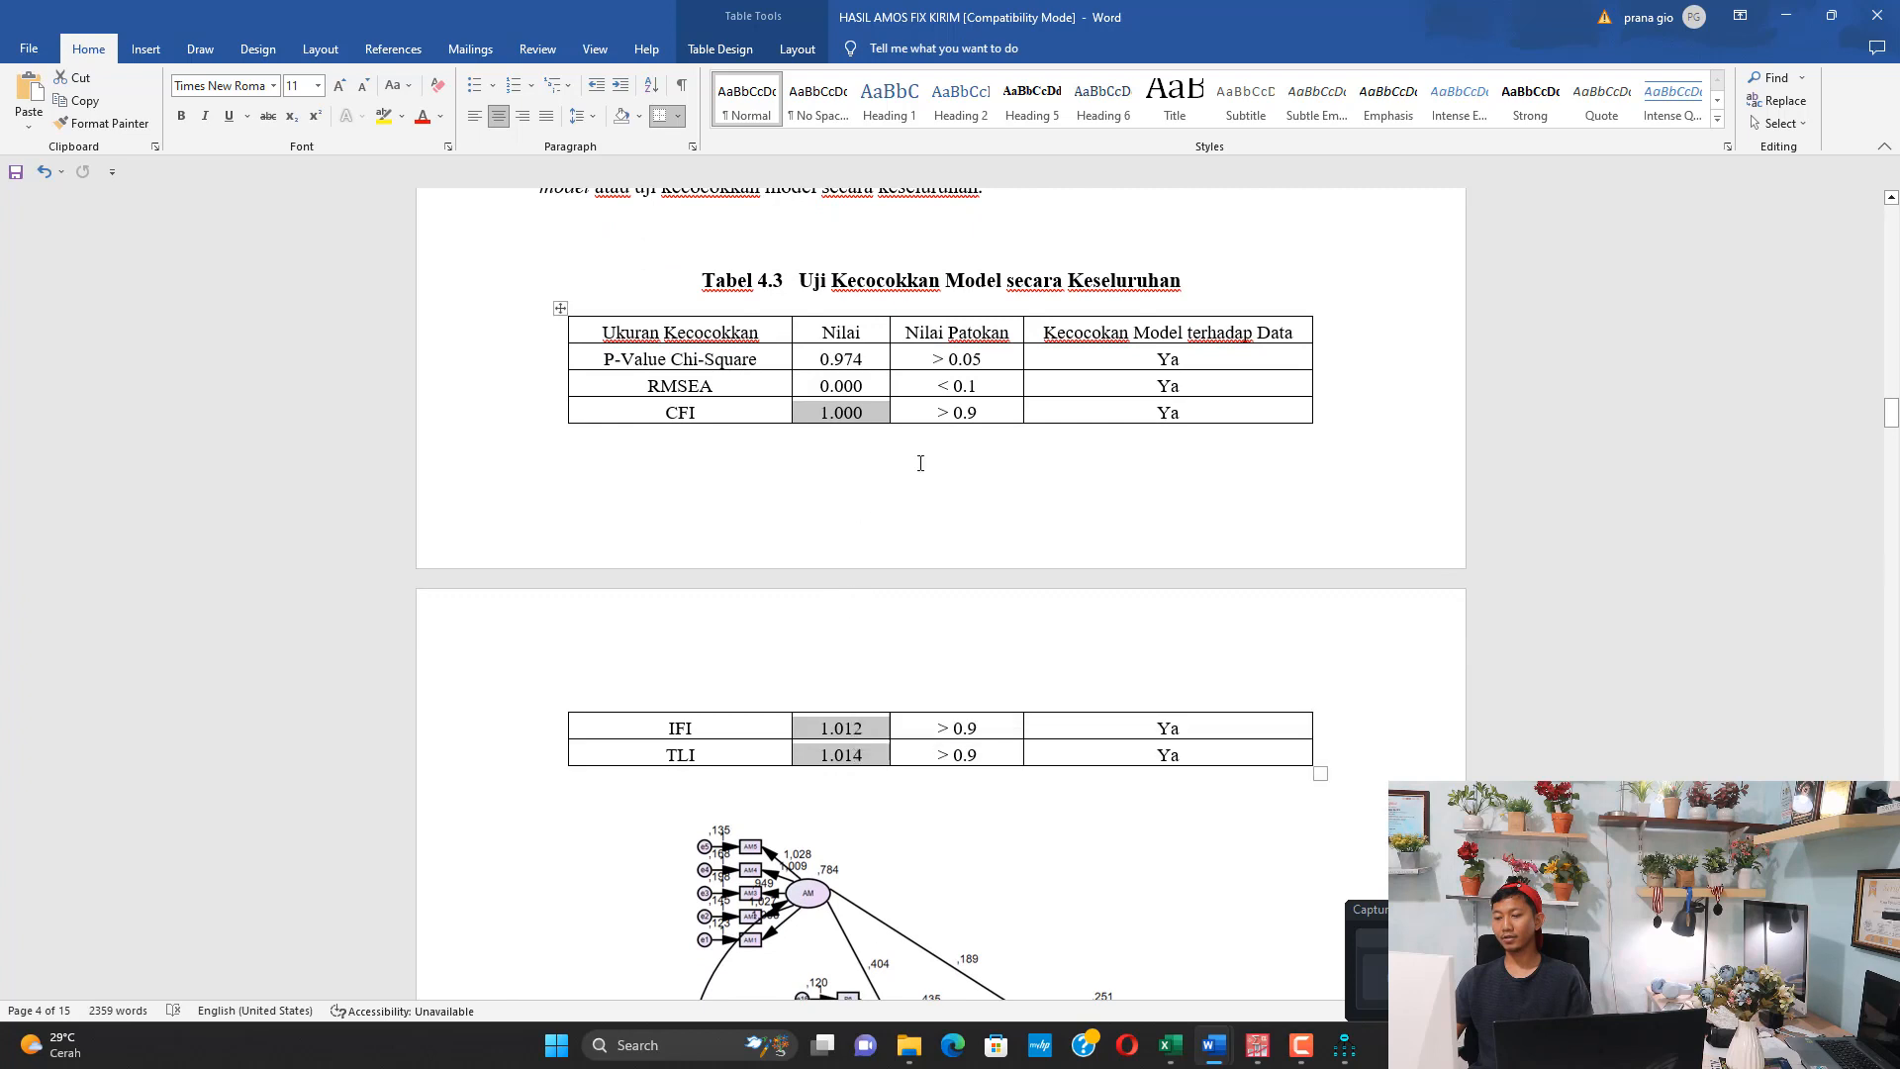
drag(961, 403, 955, 729)
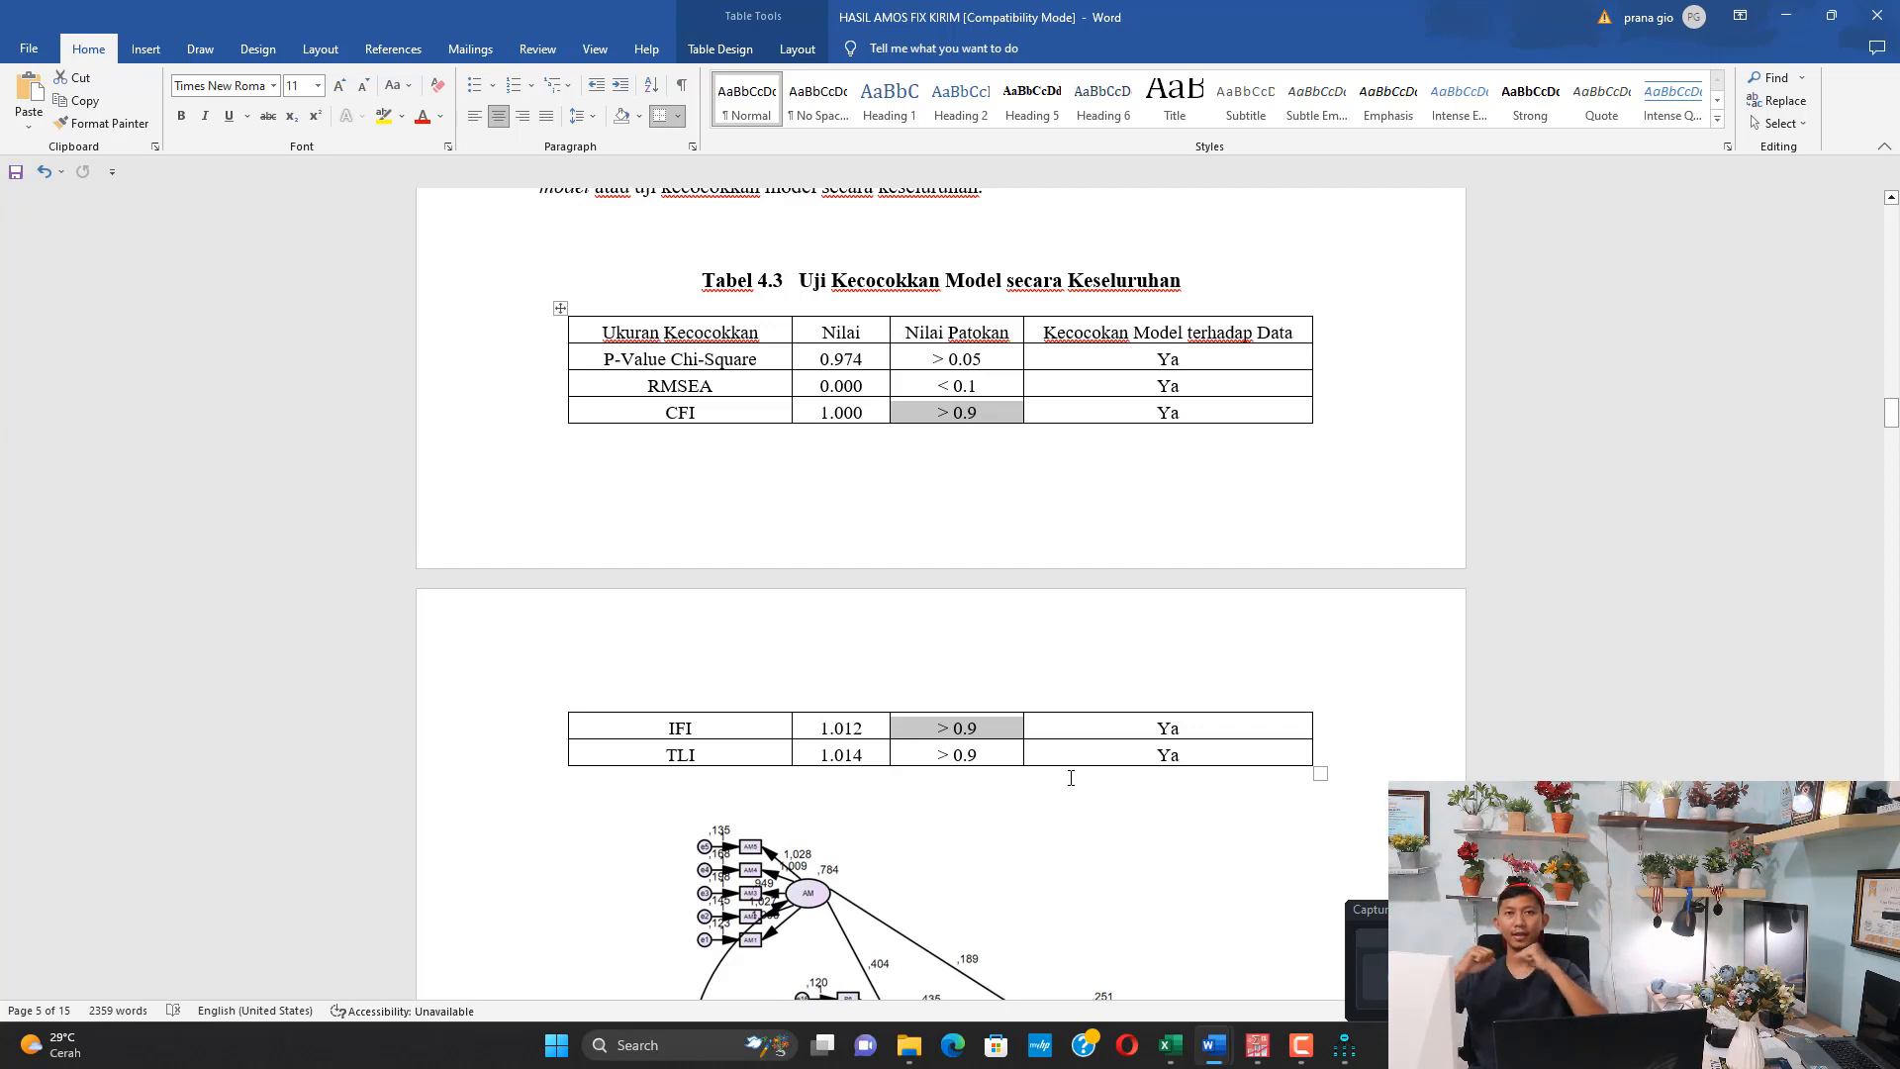
Check the Uji Normalitas Multivariat stage in the AM document, and examine the multivariate c.r. under Assessment of normality in Amos Output
mouse_move(1216, 1047)
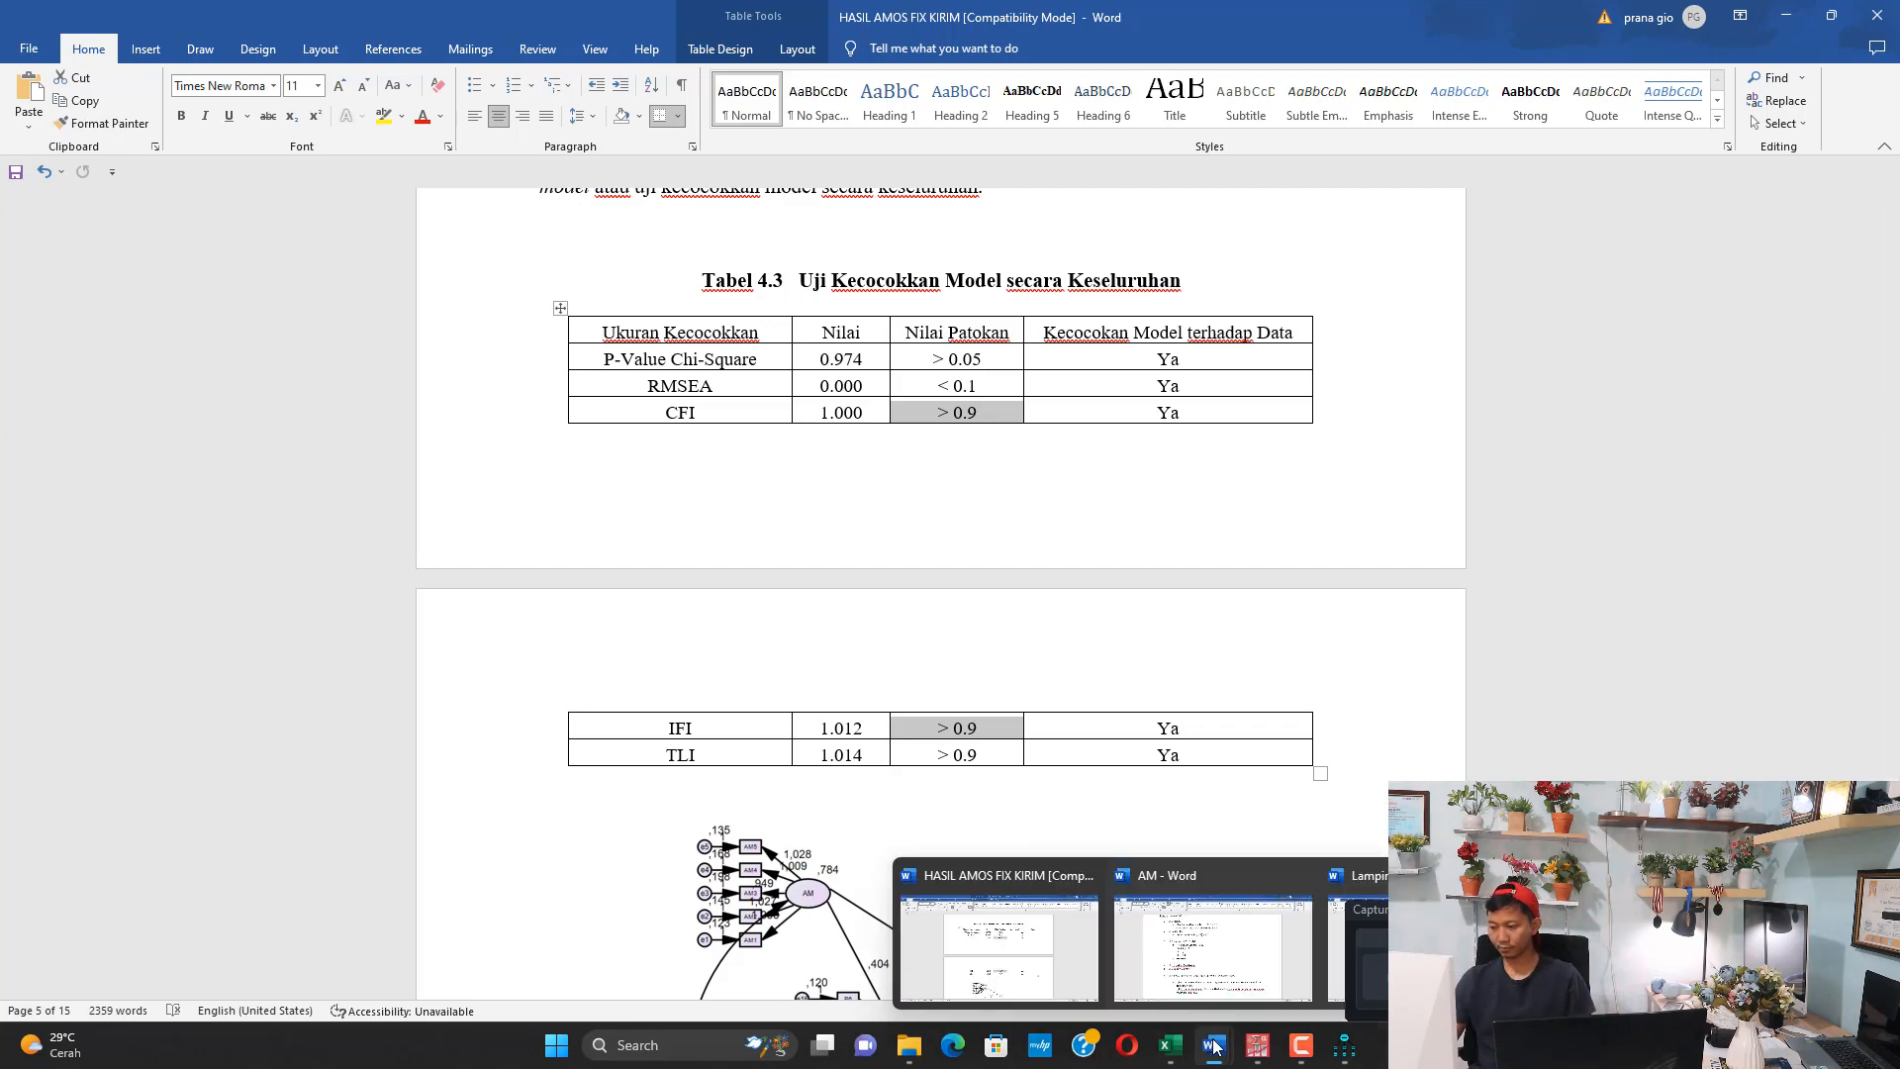
click(1229, 922)
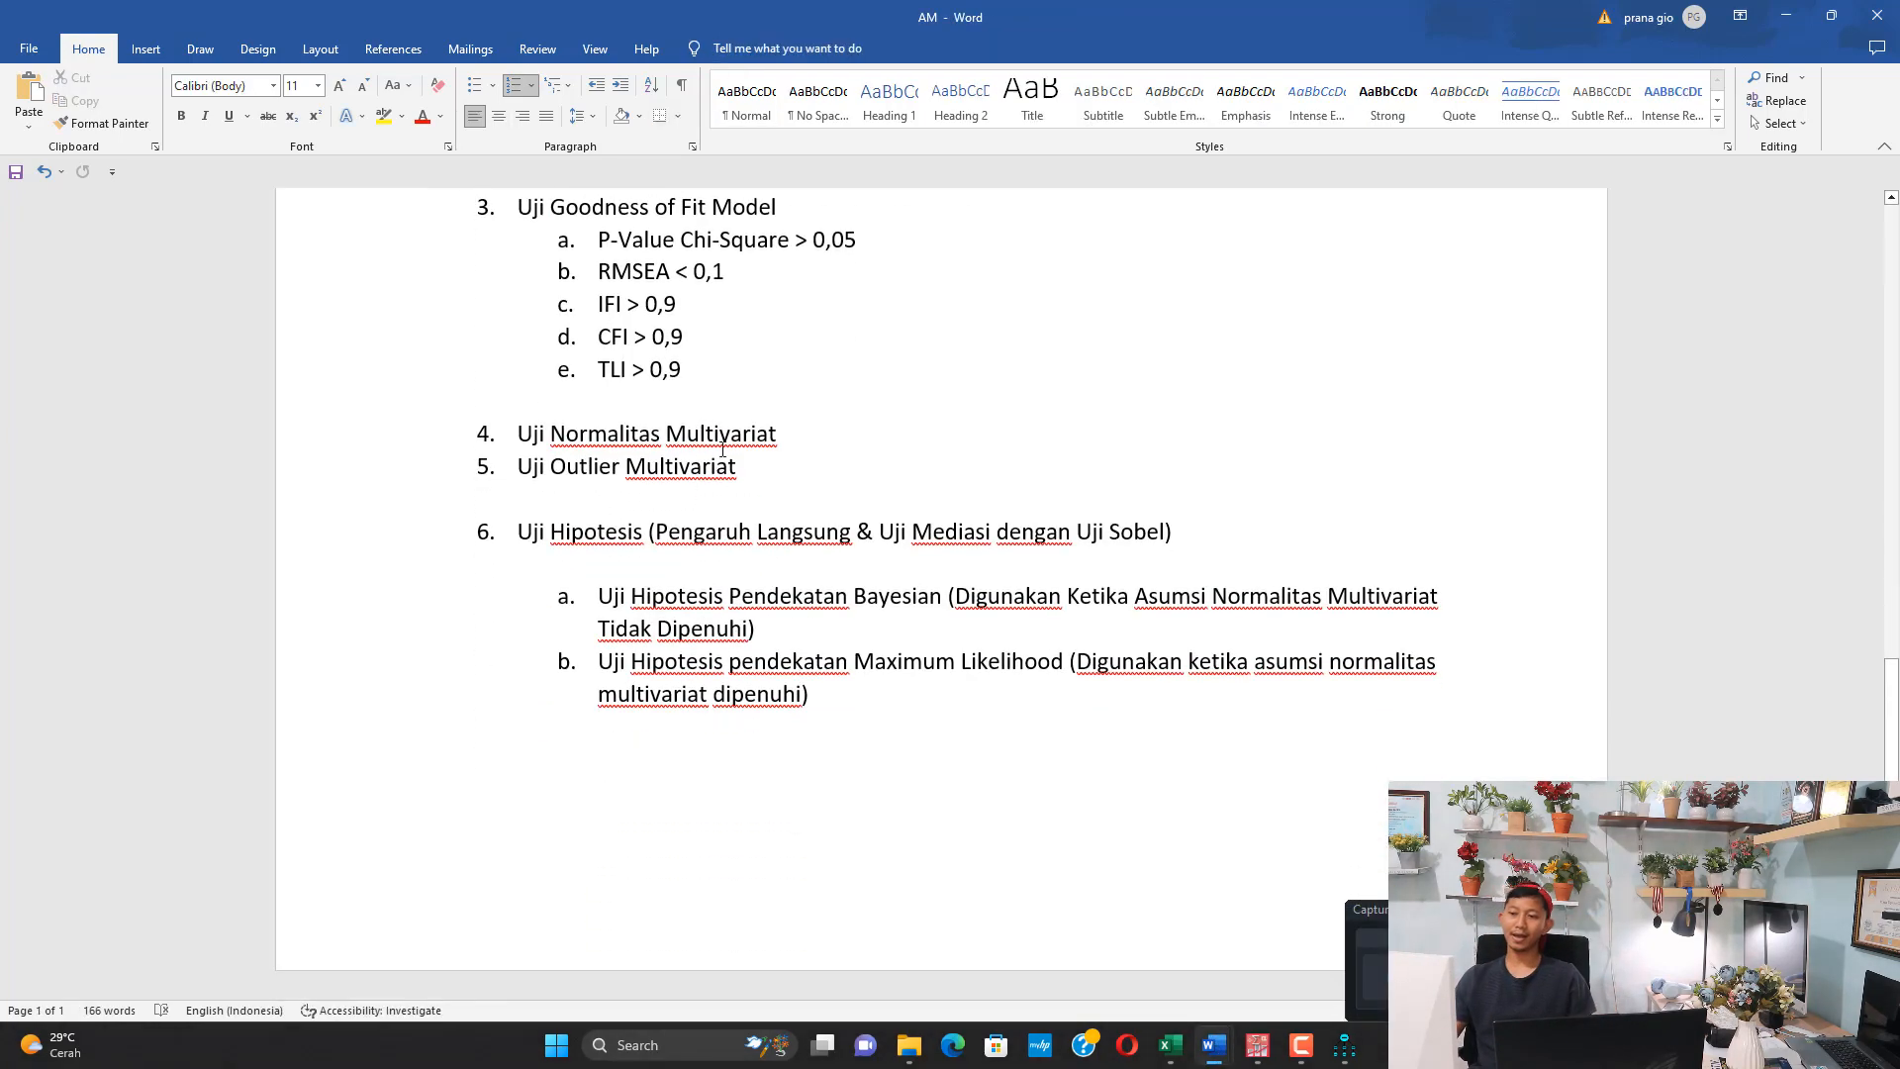
drag(794, 431, 517, 433)
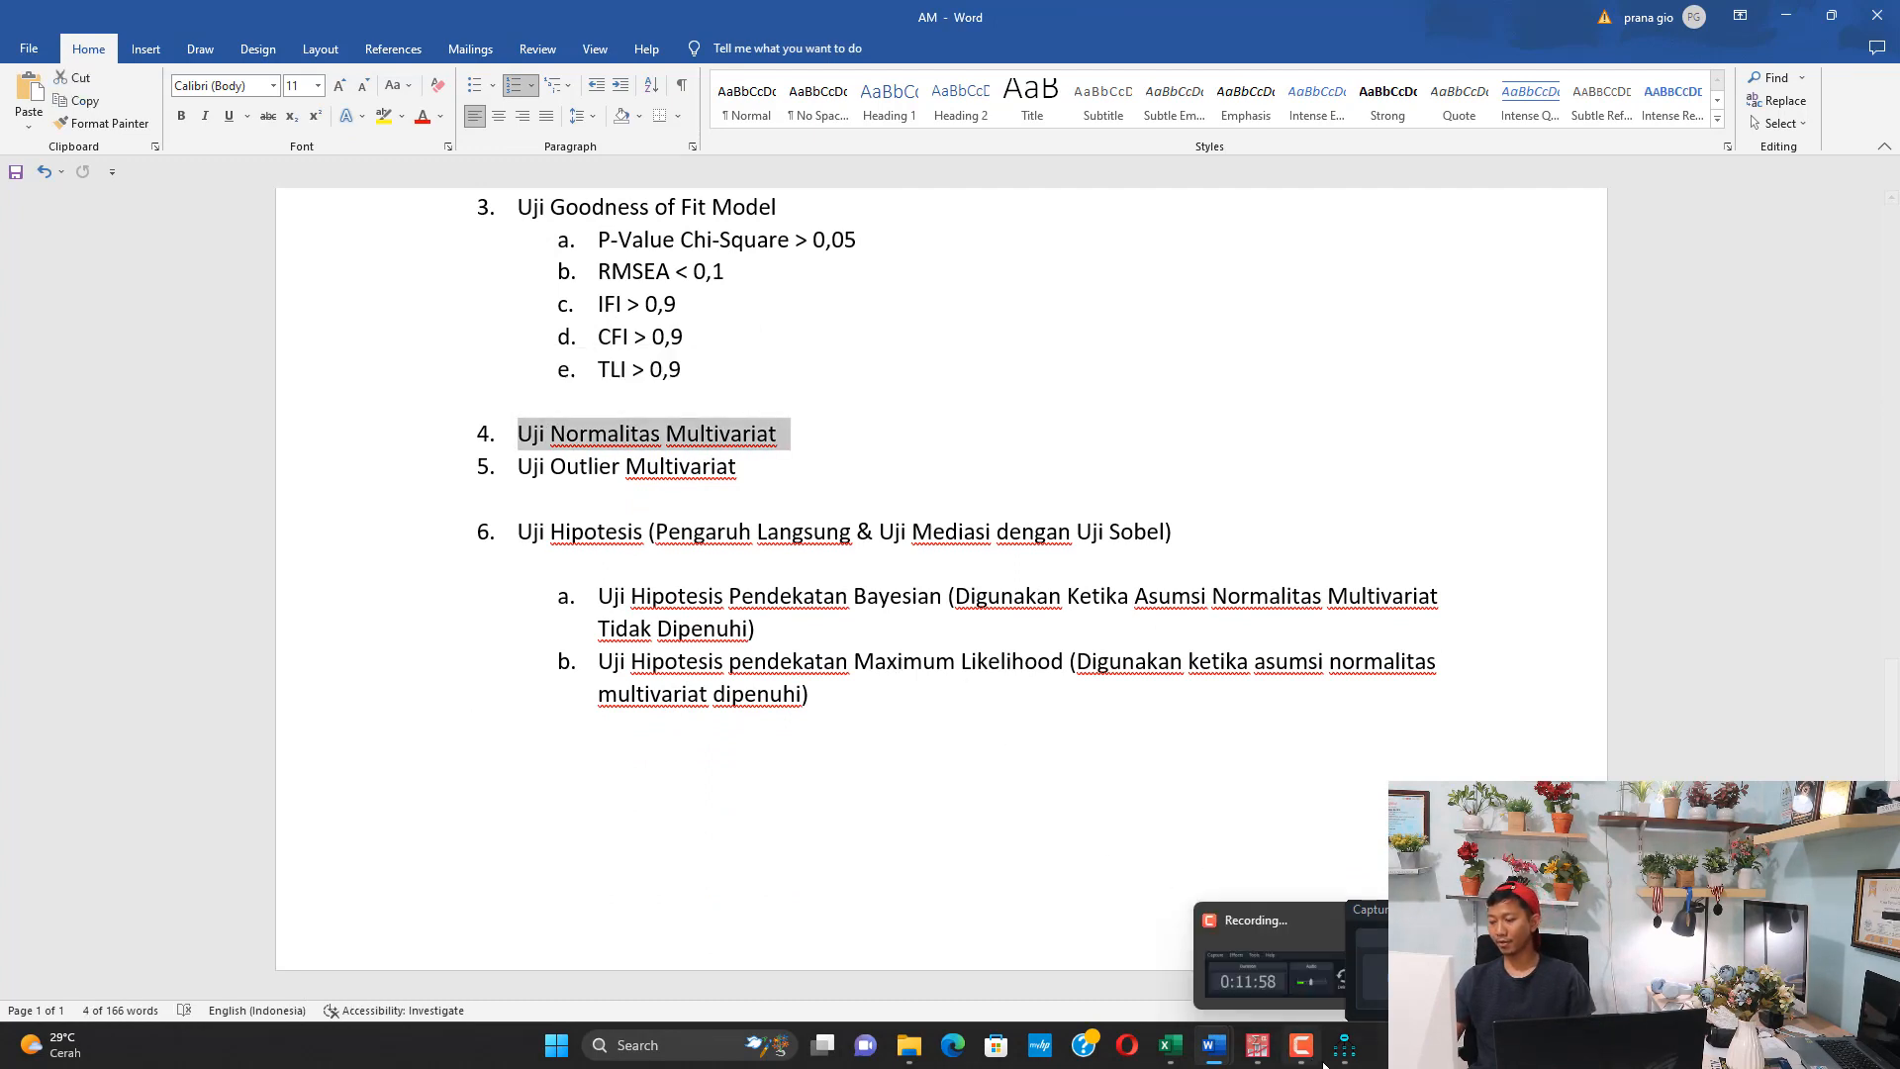
mouse_move(1344, 1045)
click(1383, 879)
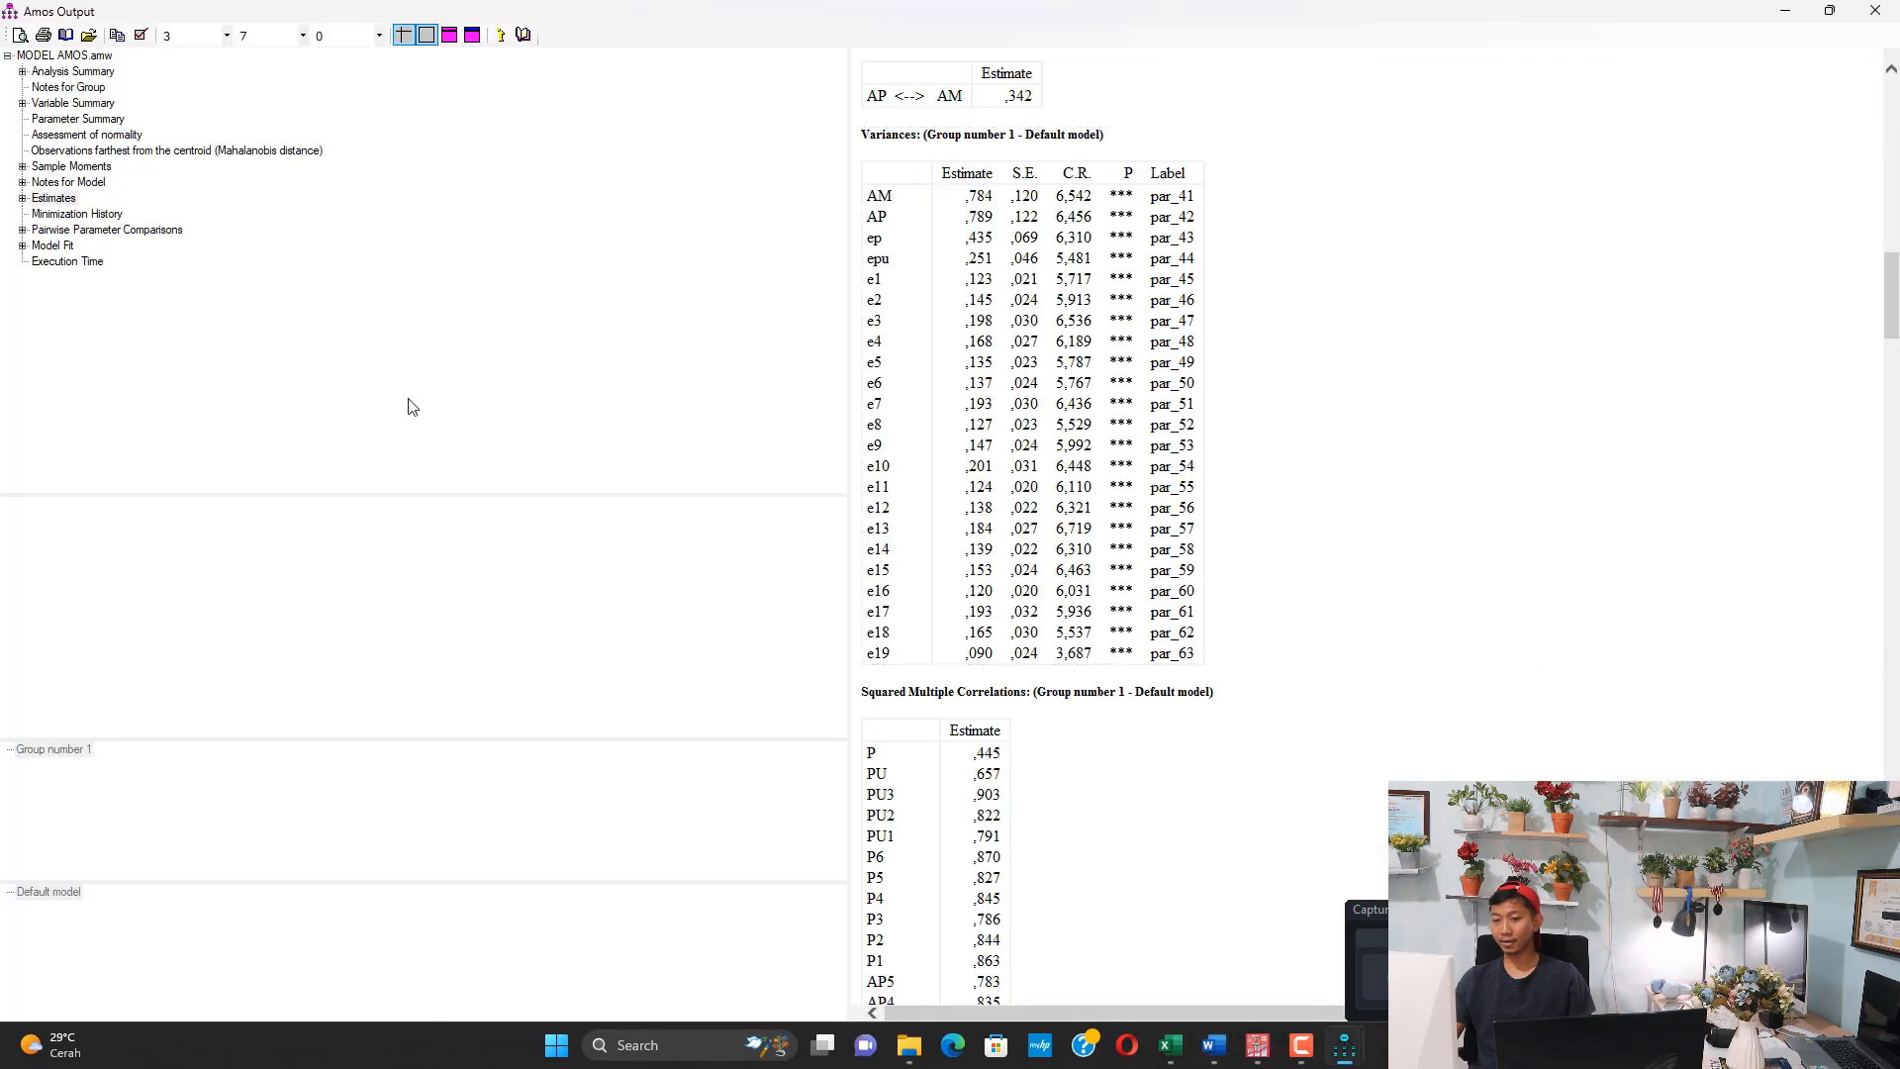
click(116, 137)
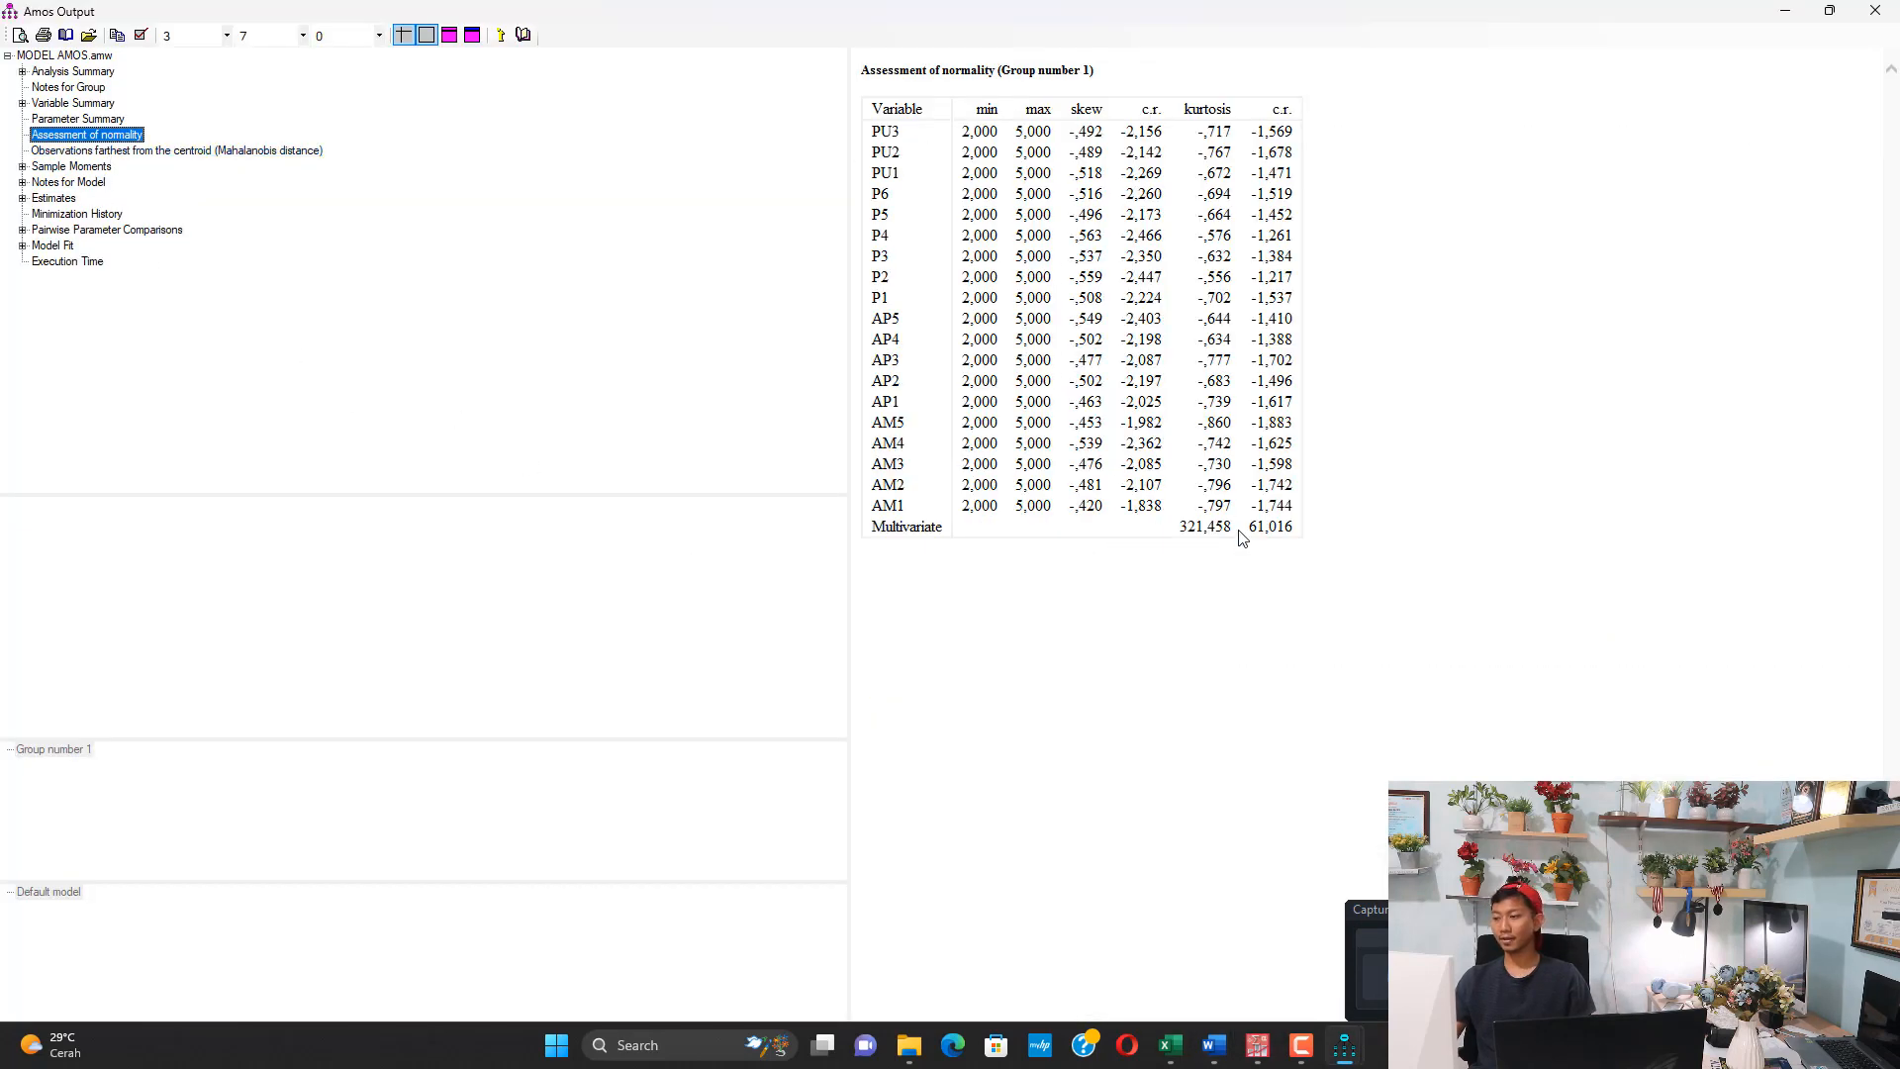
drag(897, 526, 1094, 551)
click(1235, 561)
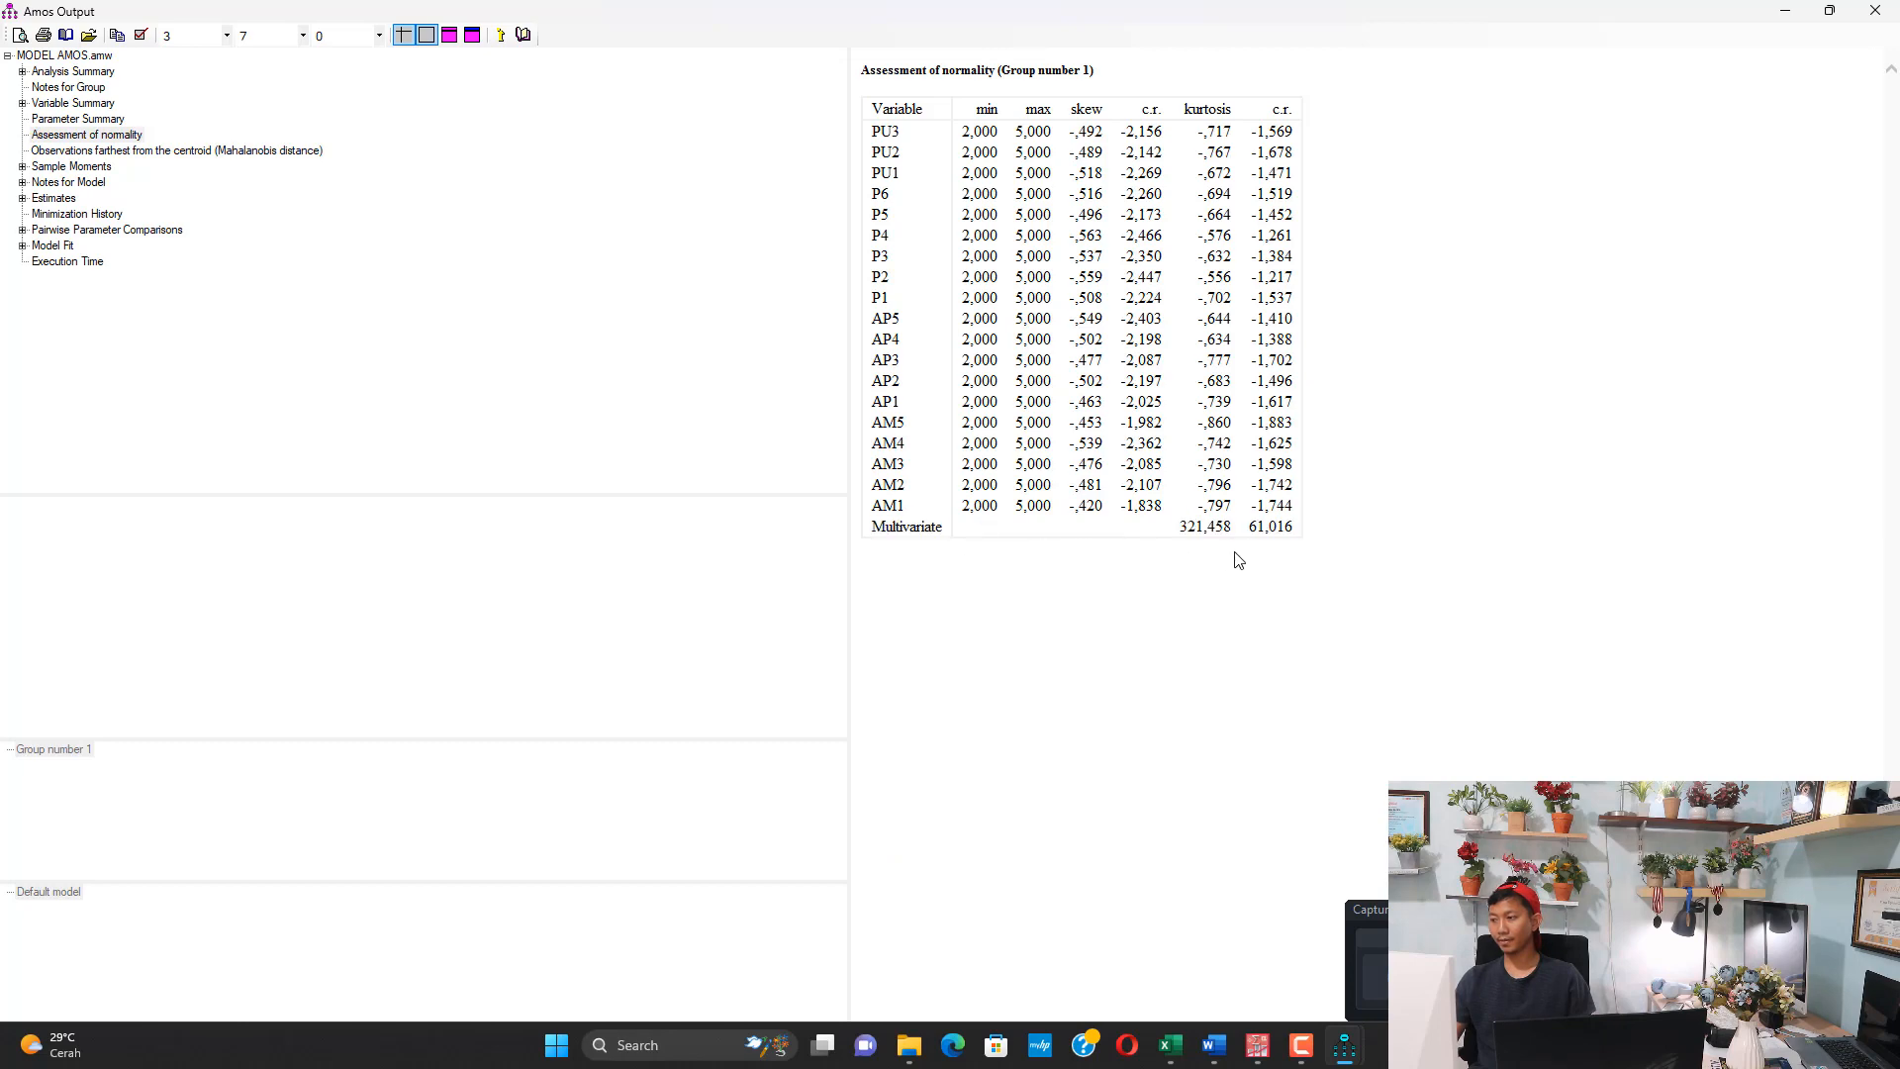
double_click(1257, 529)
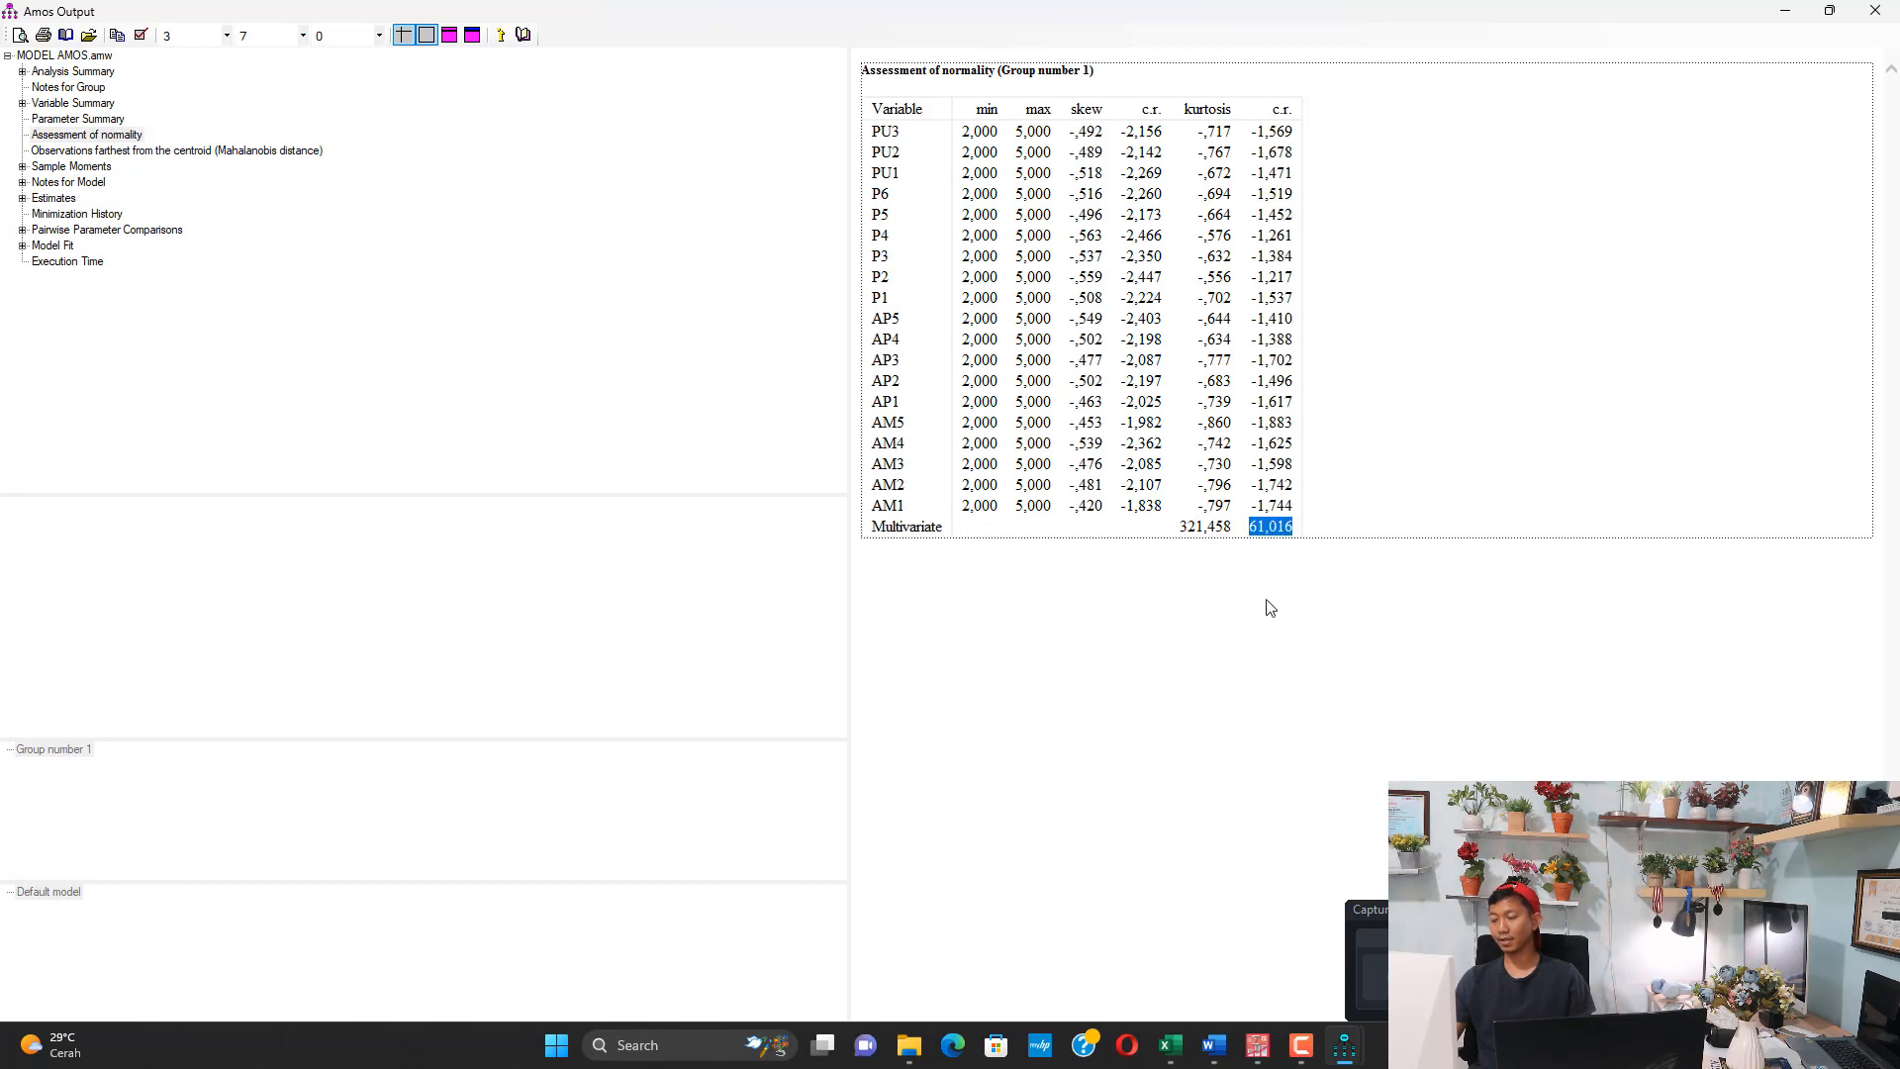
Review the multivariate c.r. in Tabel 4.4 of the HASIL AMOS FIX KIRIM document against the ±1,96 range and read its SEM Bayes explanation
mouse_move(1219, 1047)
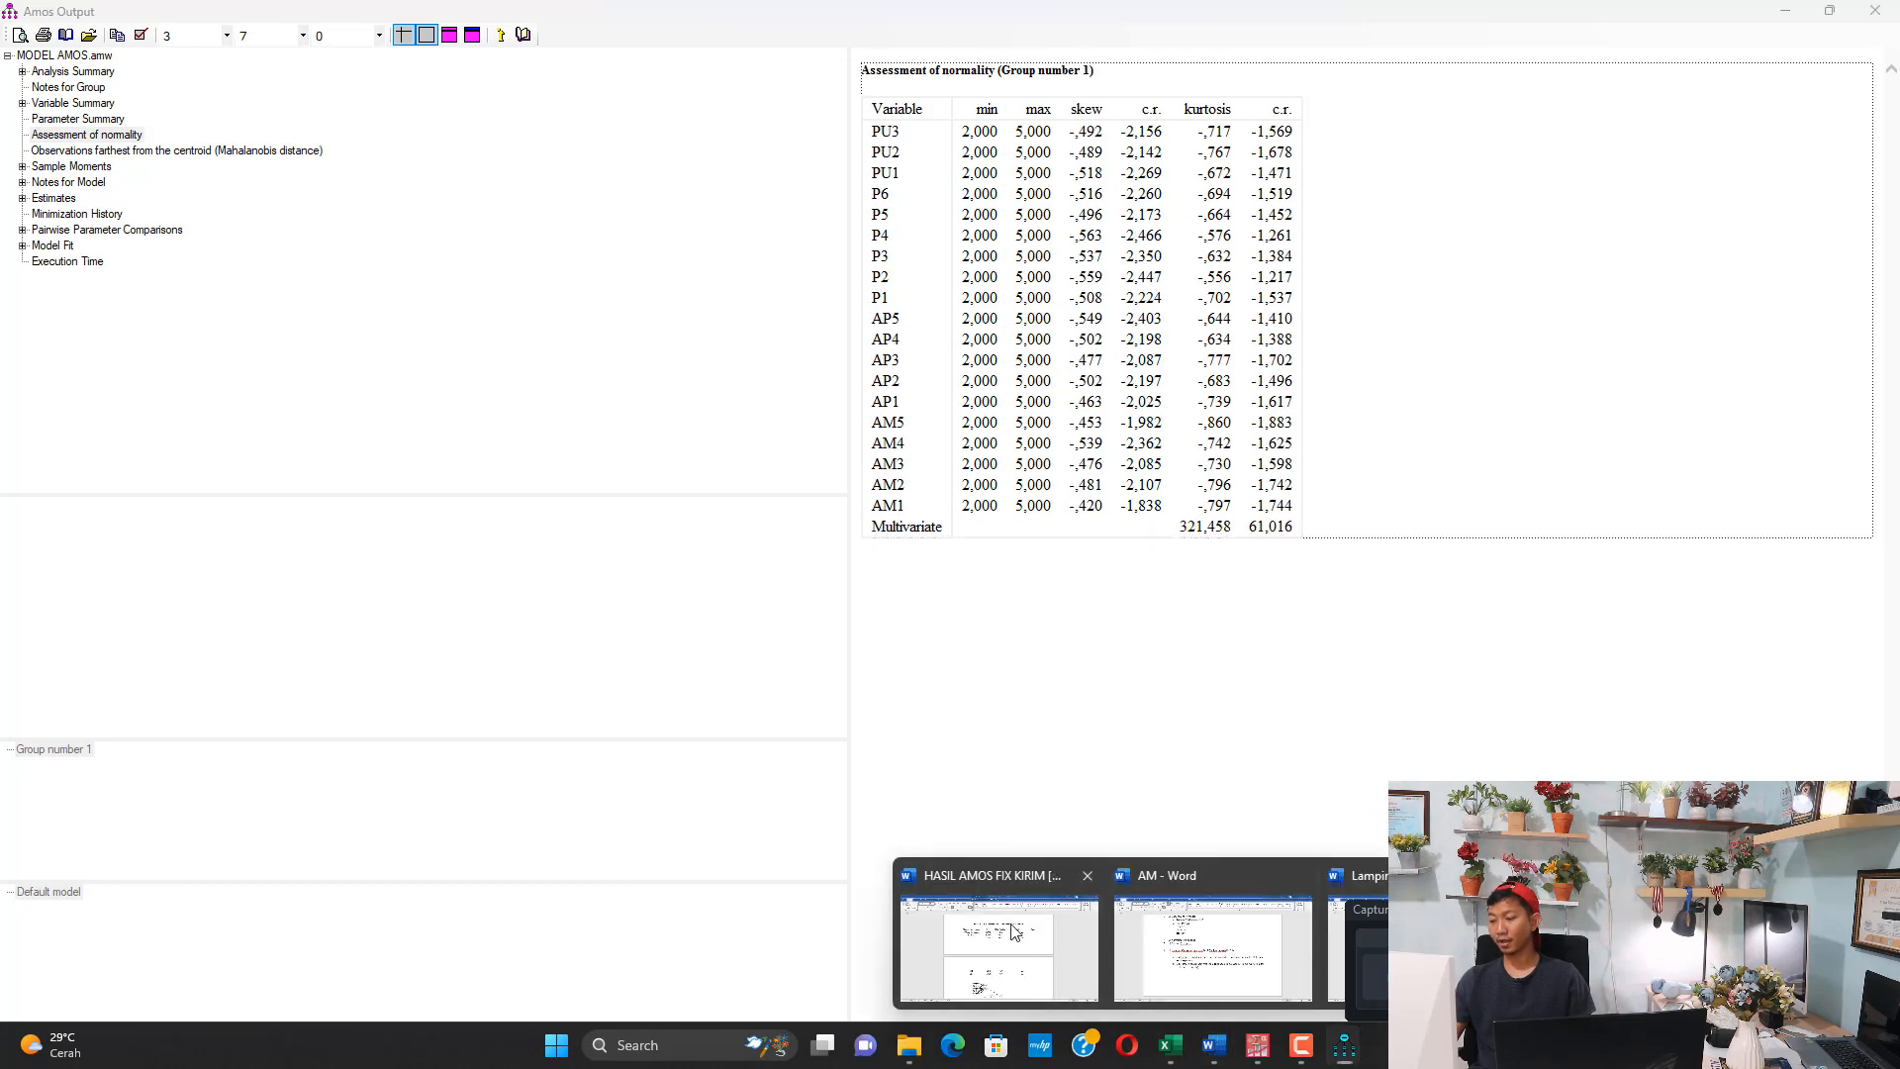
click(1000, 930)
scroll(940, 594, down, 10)
scroll(993, 624, down, 1)
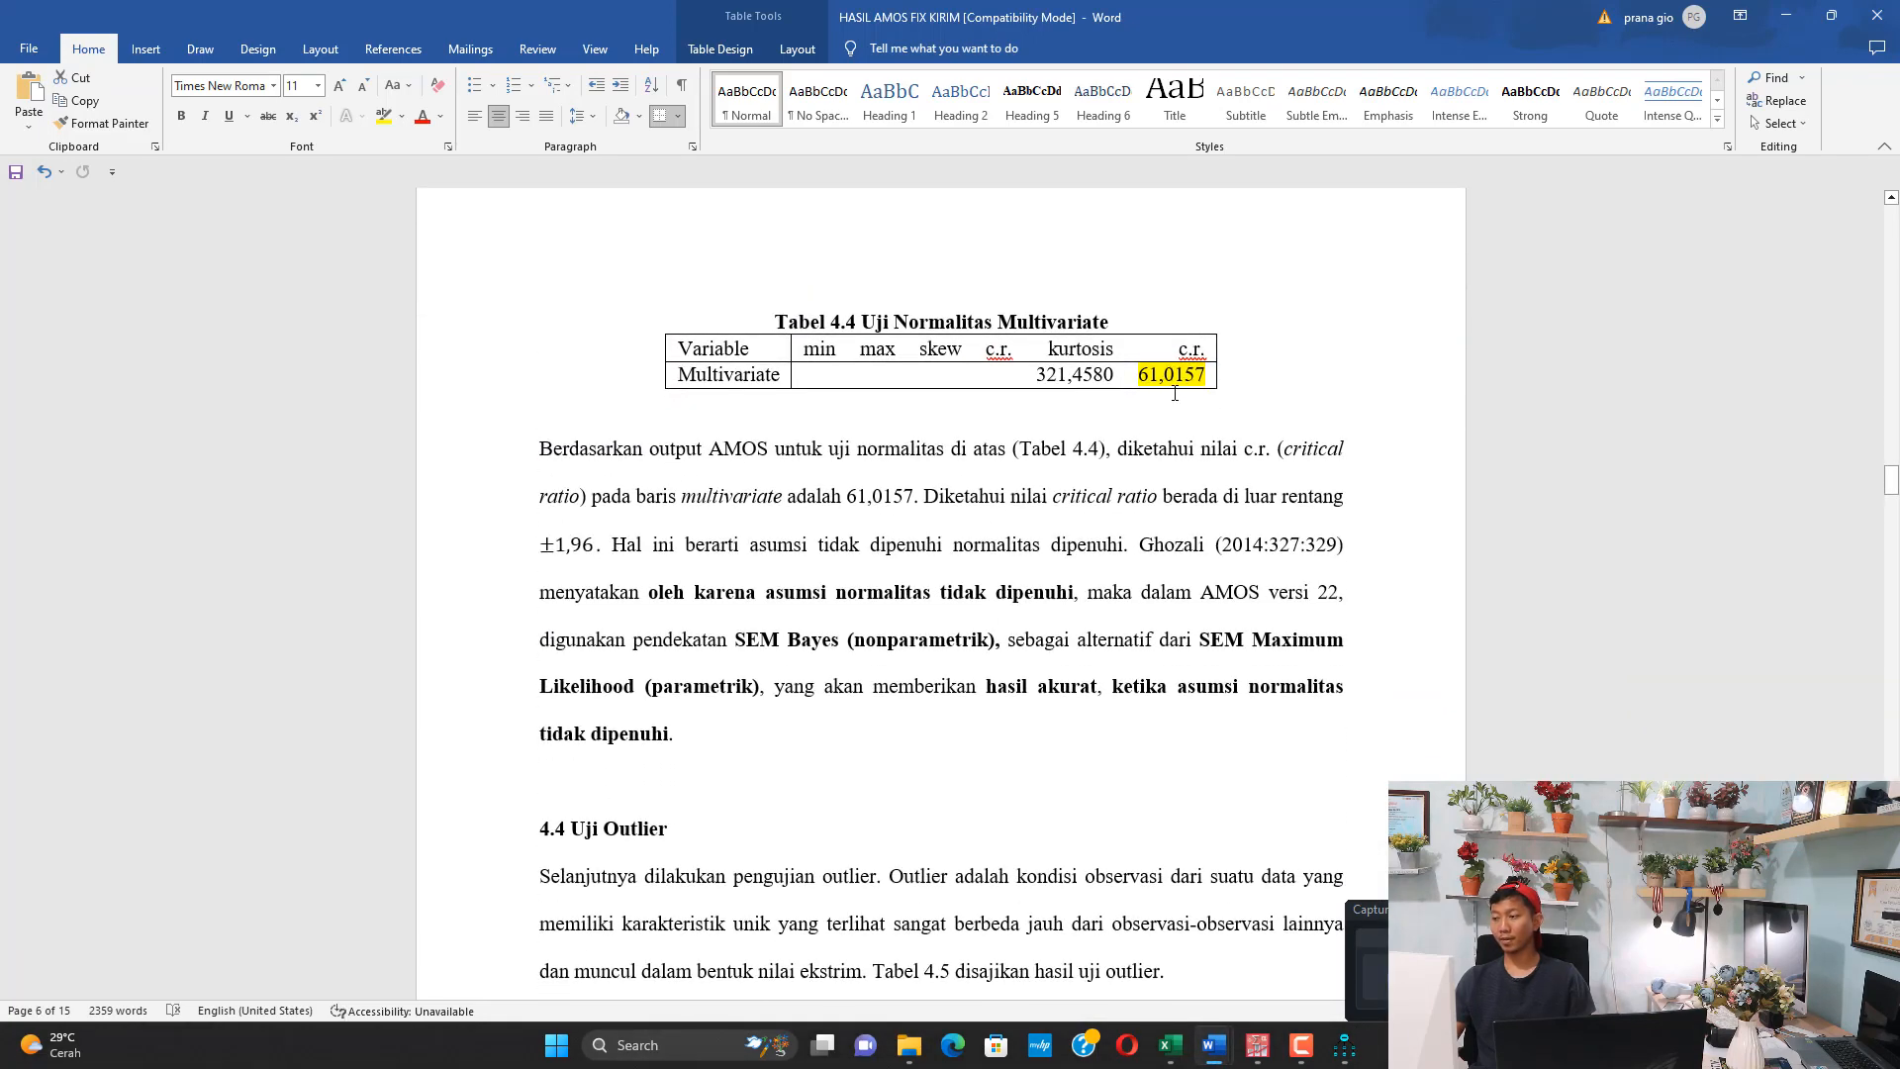
mouse_move(1345, 1043)
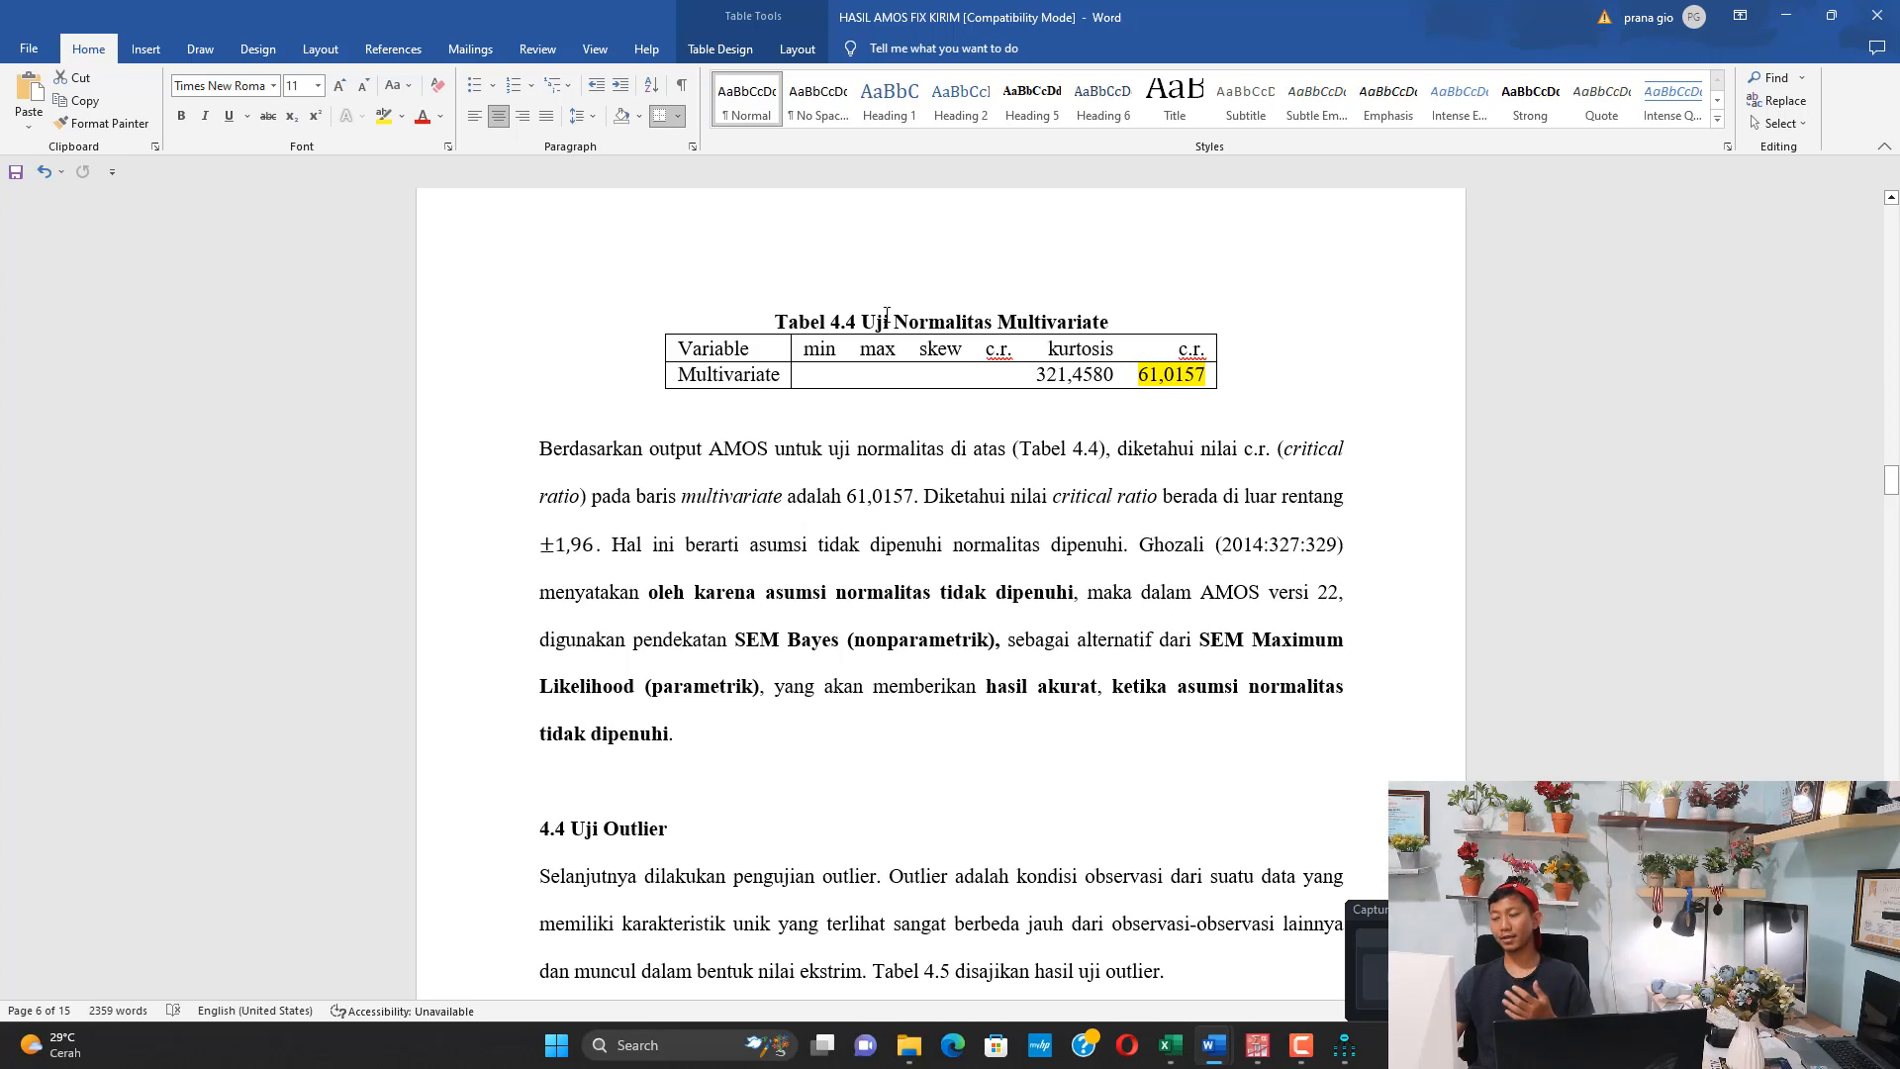
drag(861, 322, 1108, 321)
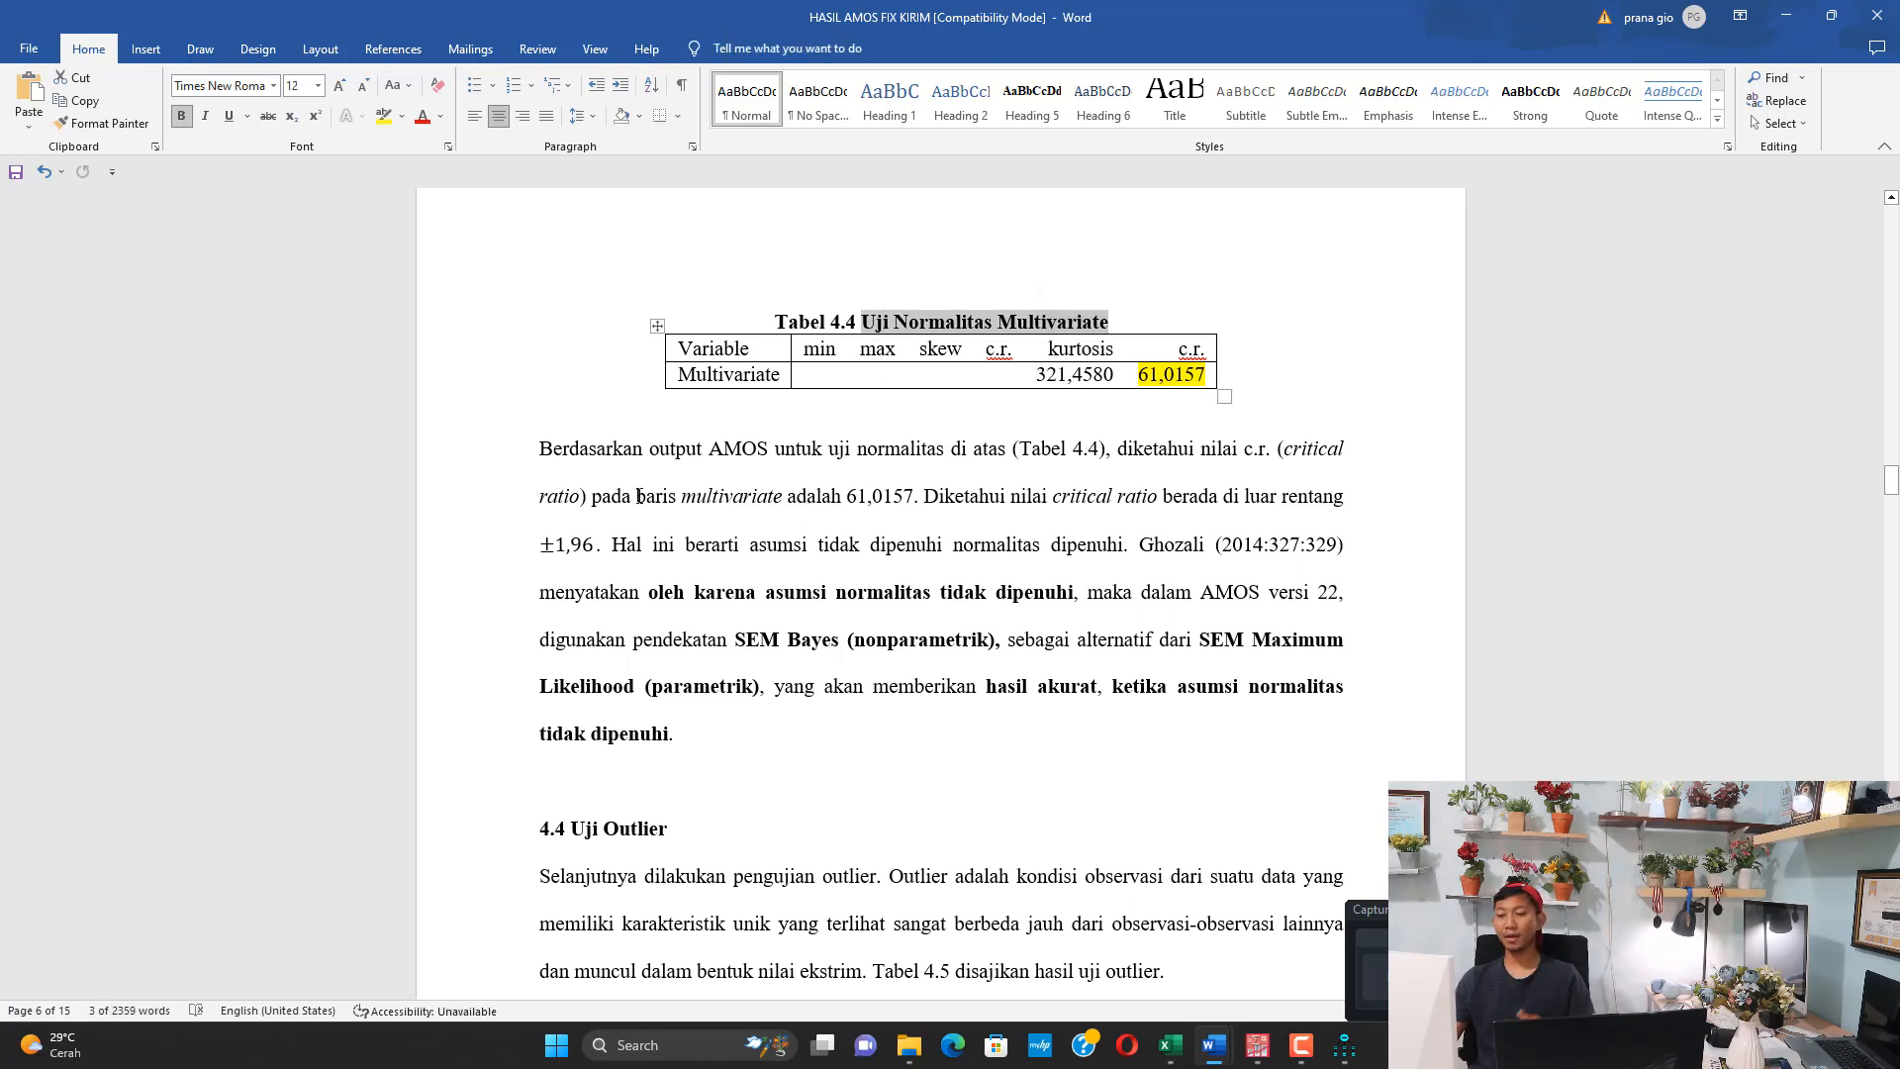
double_click(584, 544)
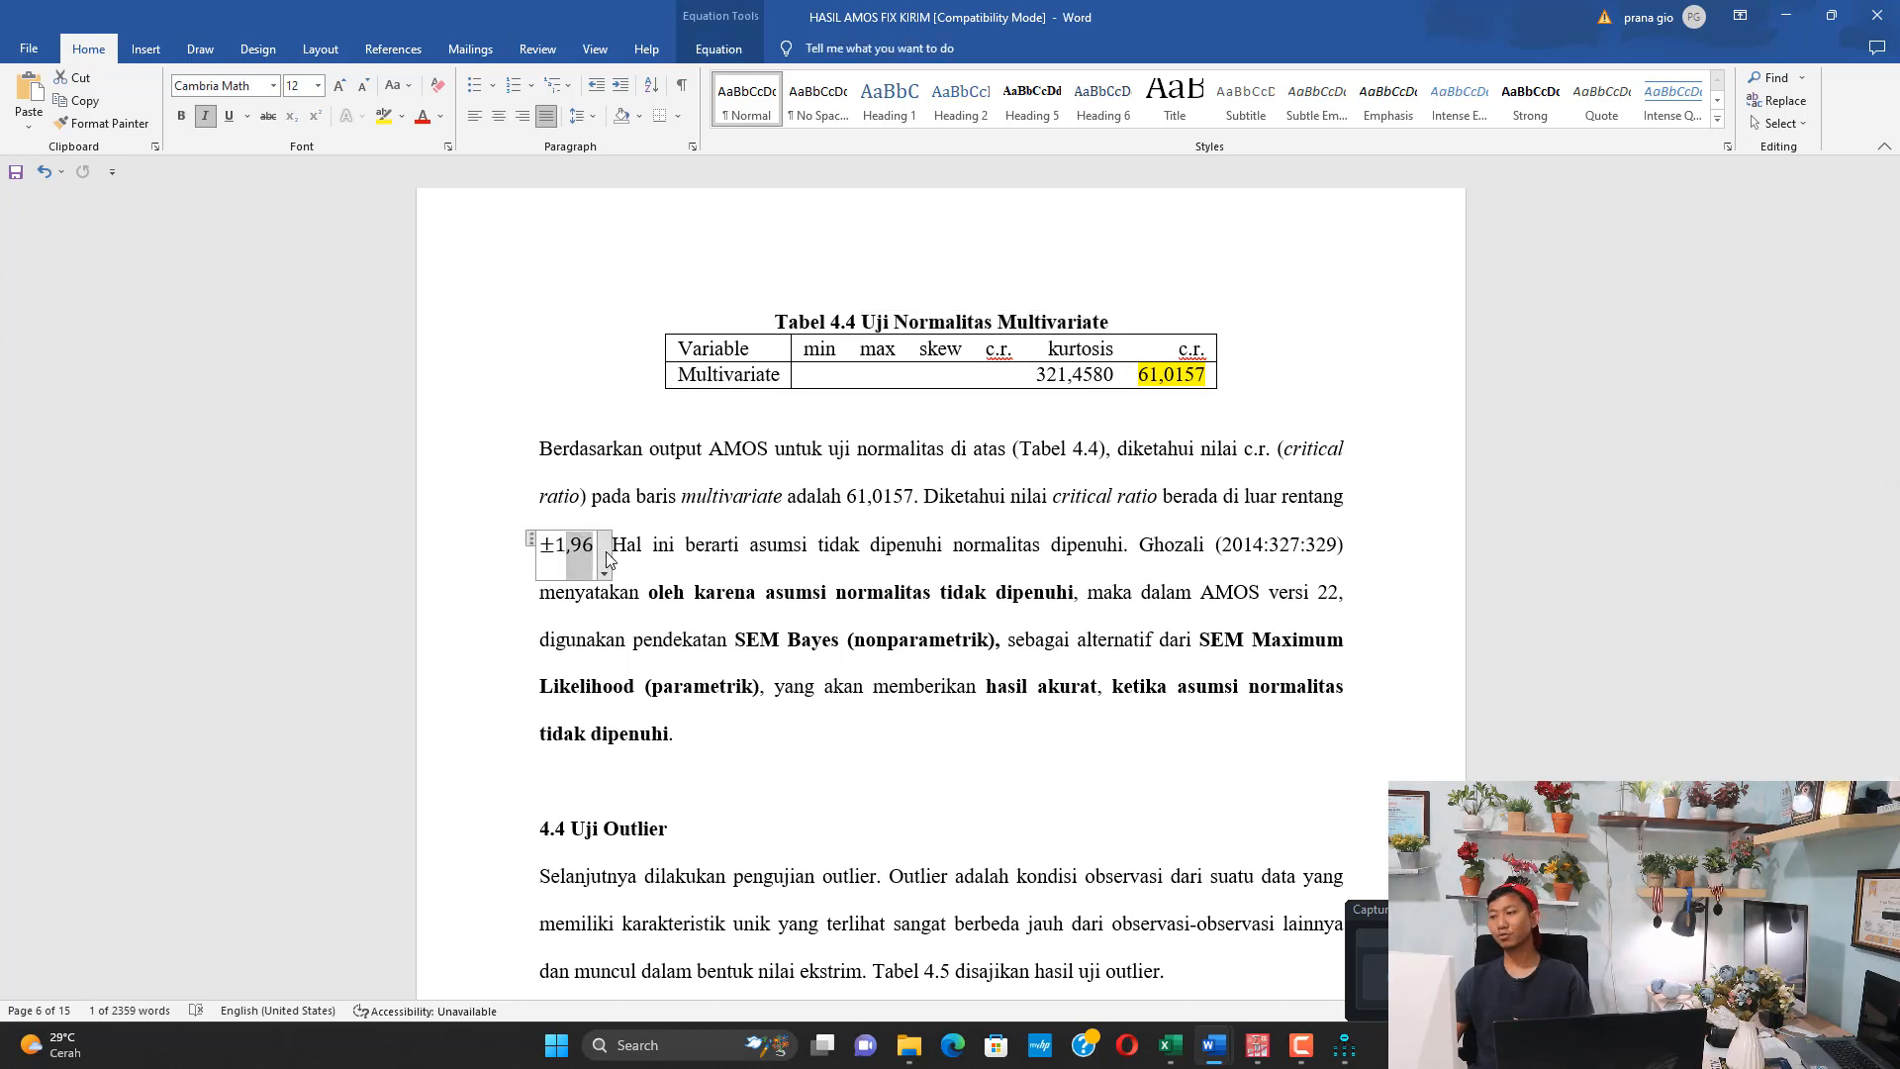
drag(1140, 376, 1184, 376)
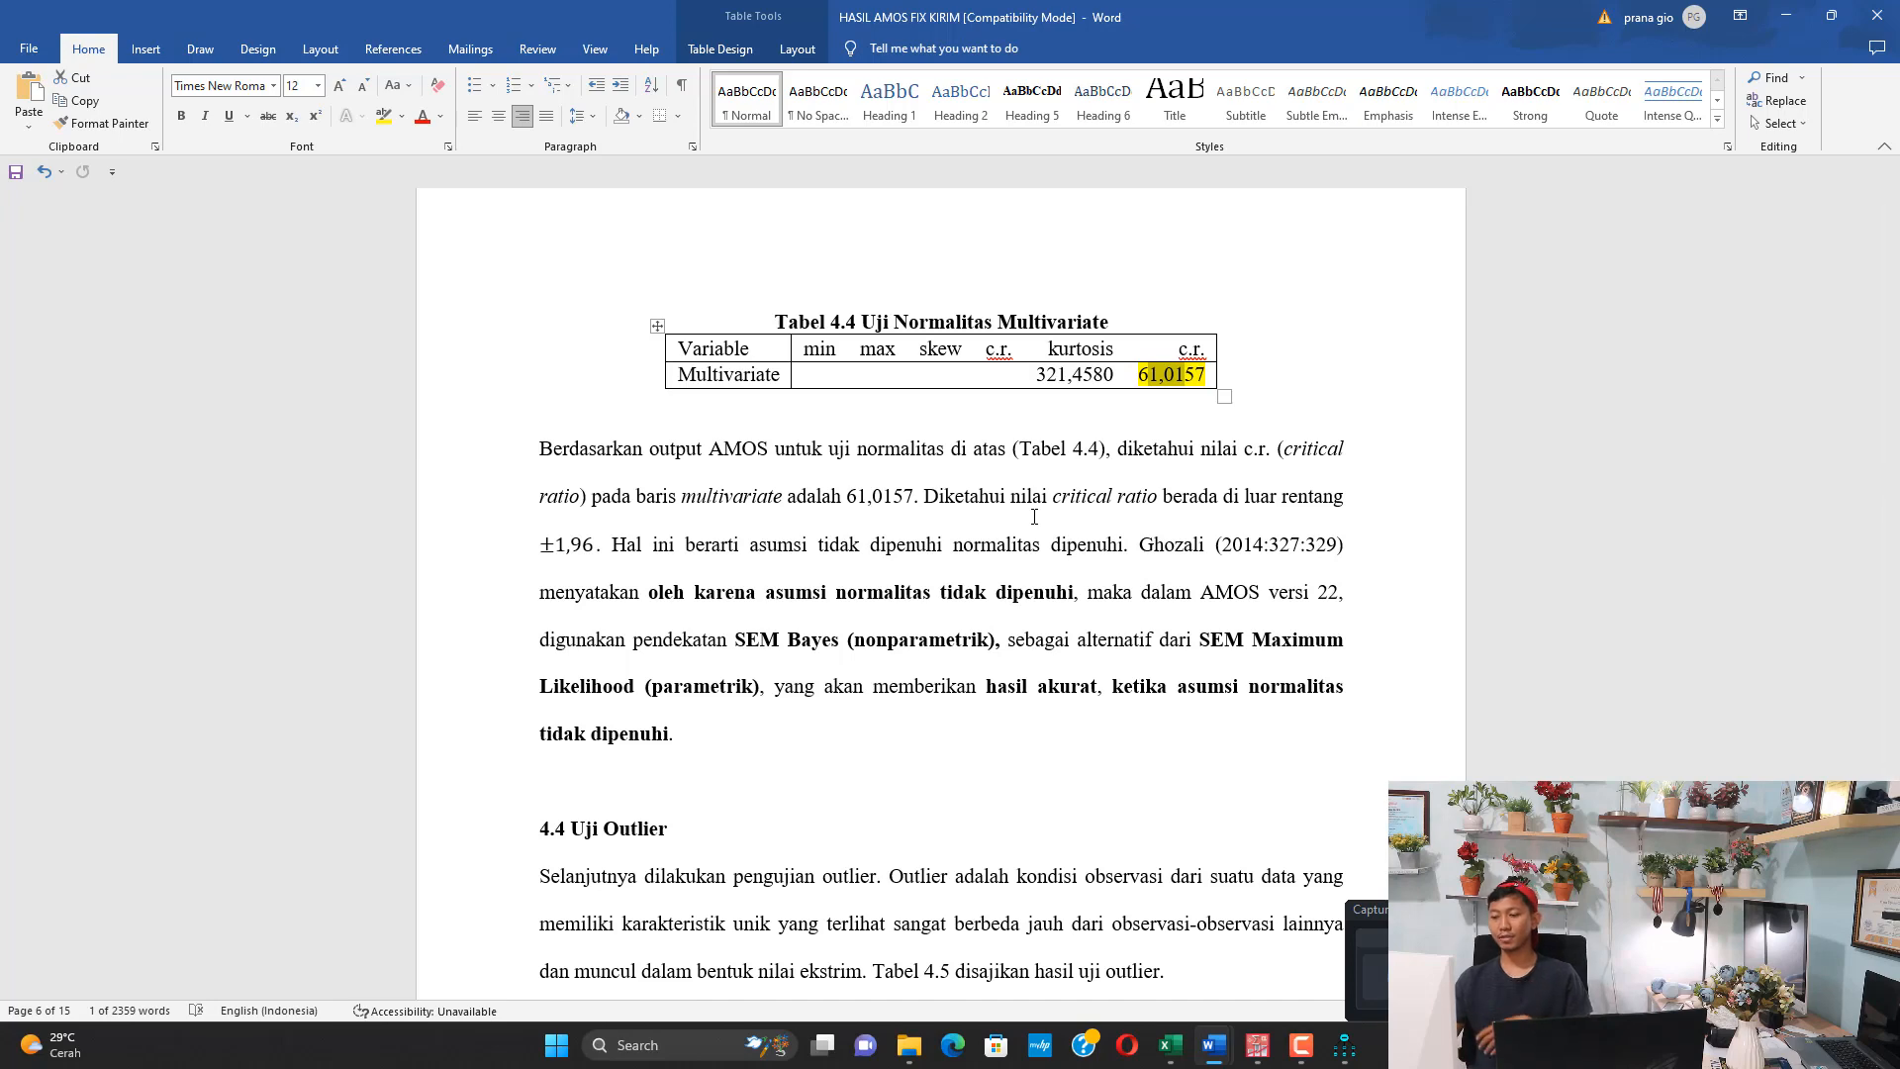
drag(1210, 639, 1306, 690)
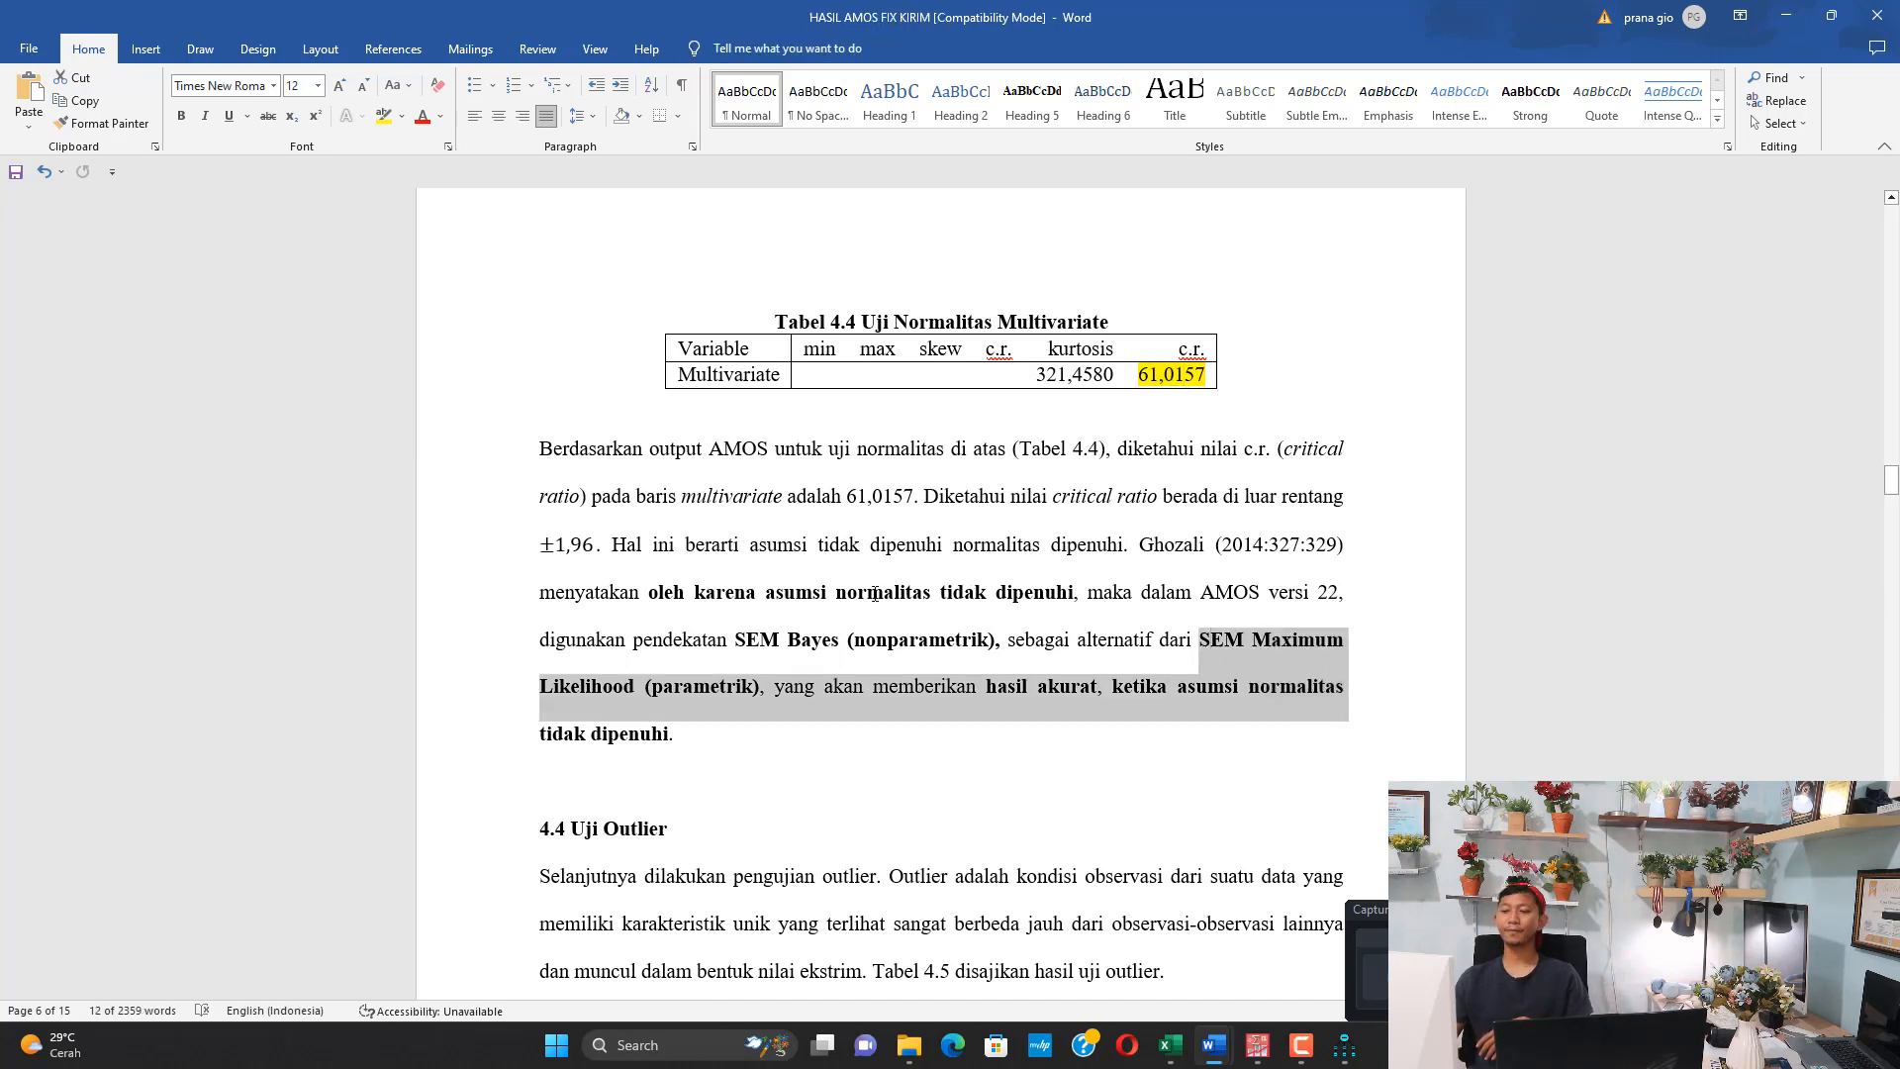
View Tabel 4.5 Uji Outlier in the report and examine the Mahalanobis d-squared values under Observations farthest from the centroid in Amos Output
scroll(886, 581, down, 3)
scroll(885, 581, down, 2)
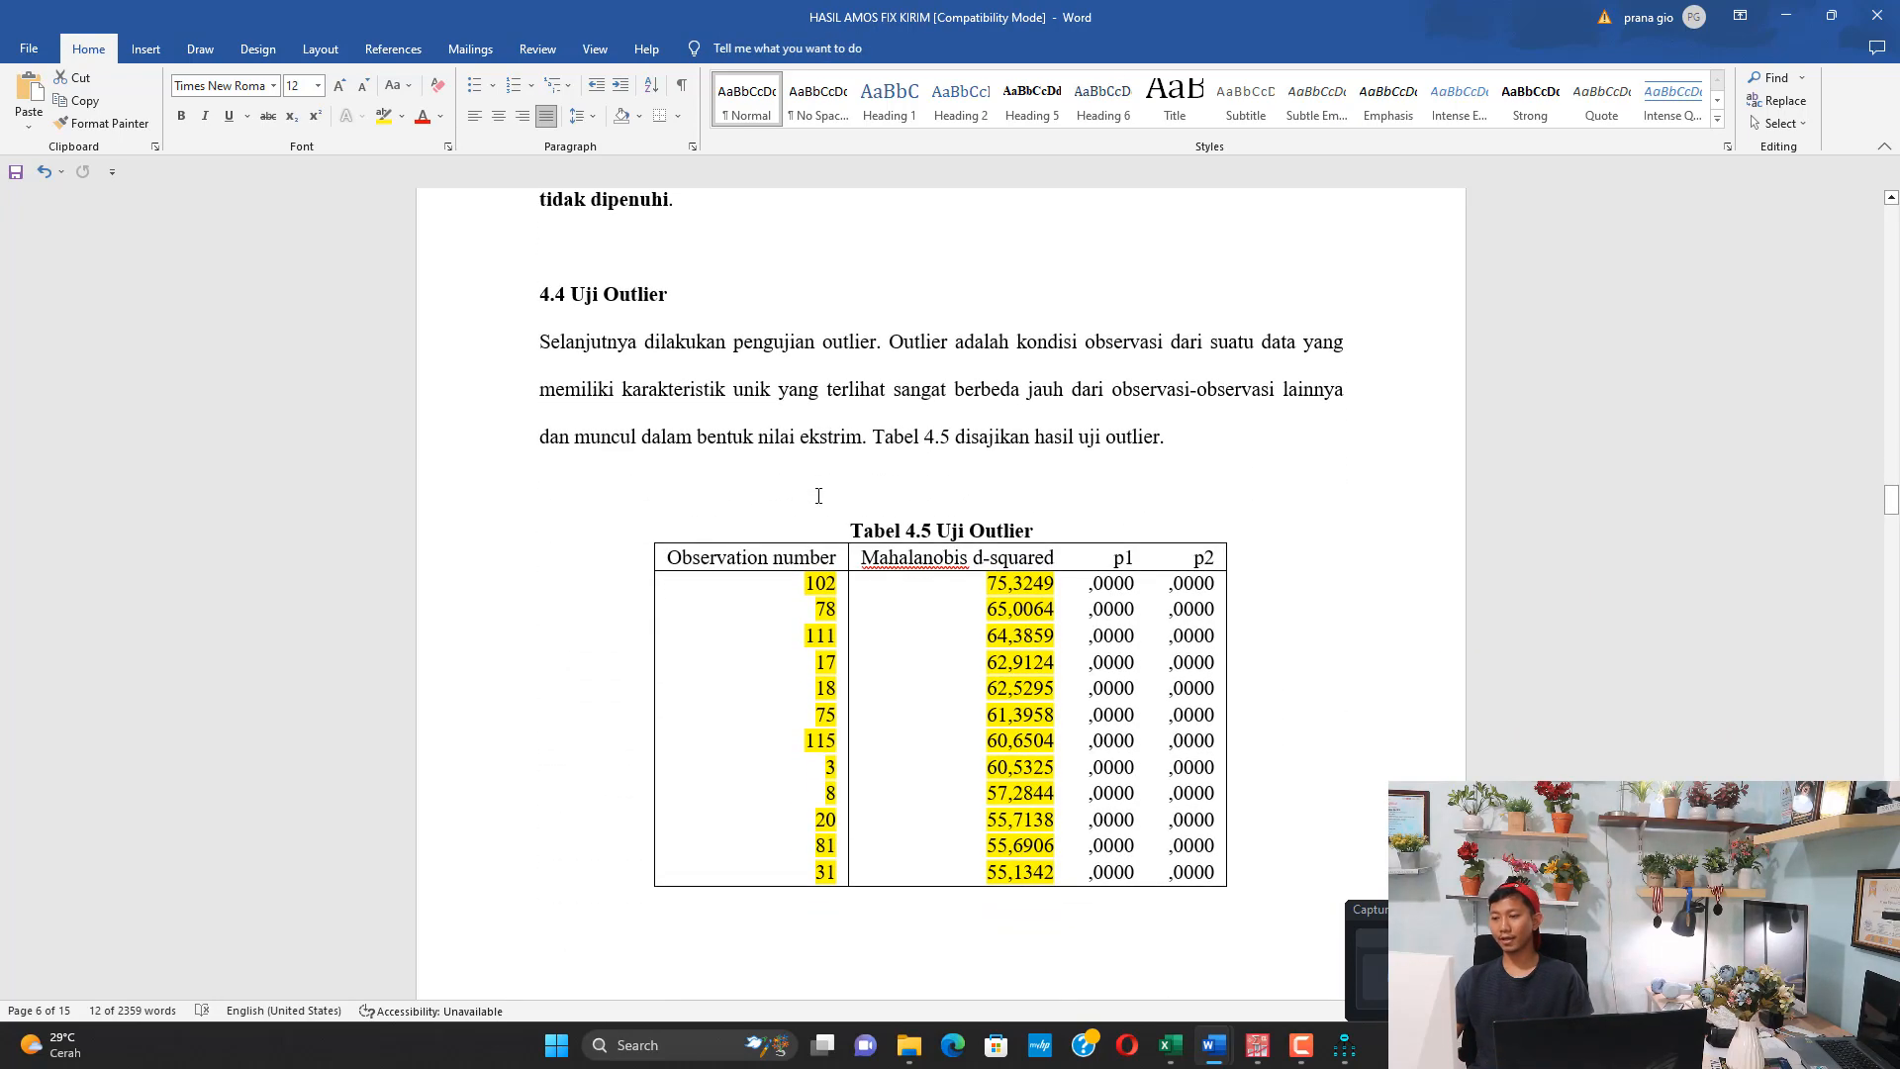
click(1344, 1045)
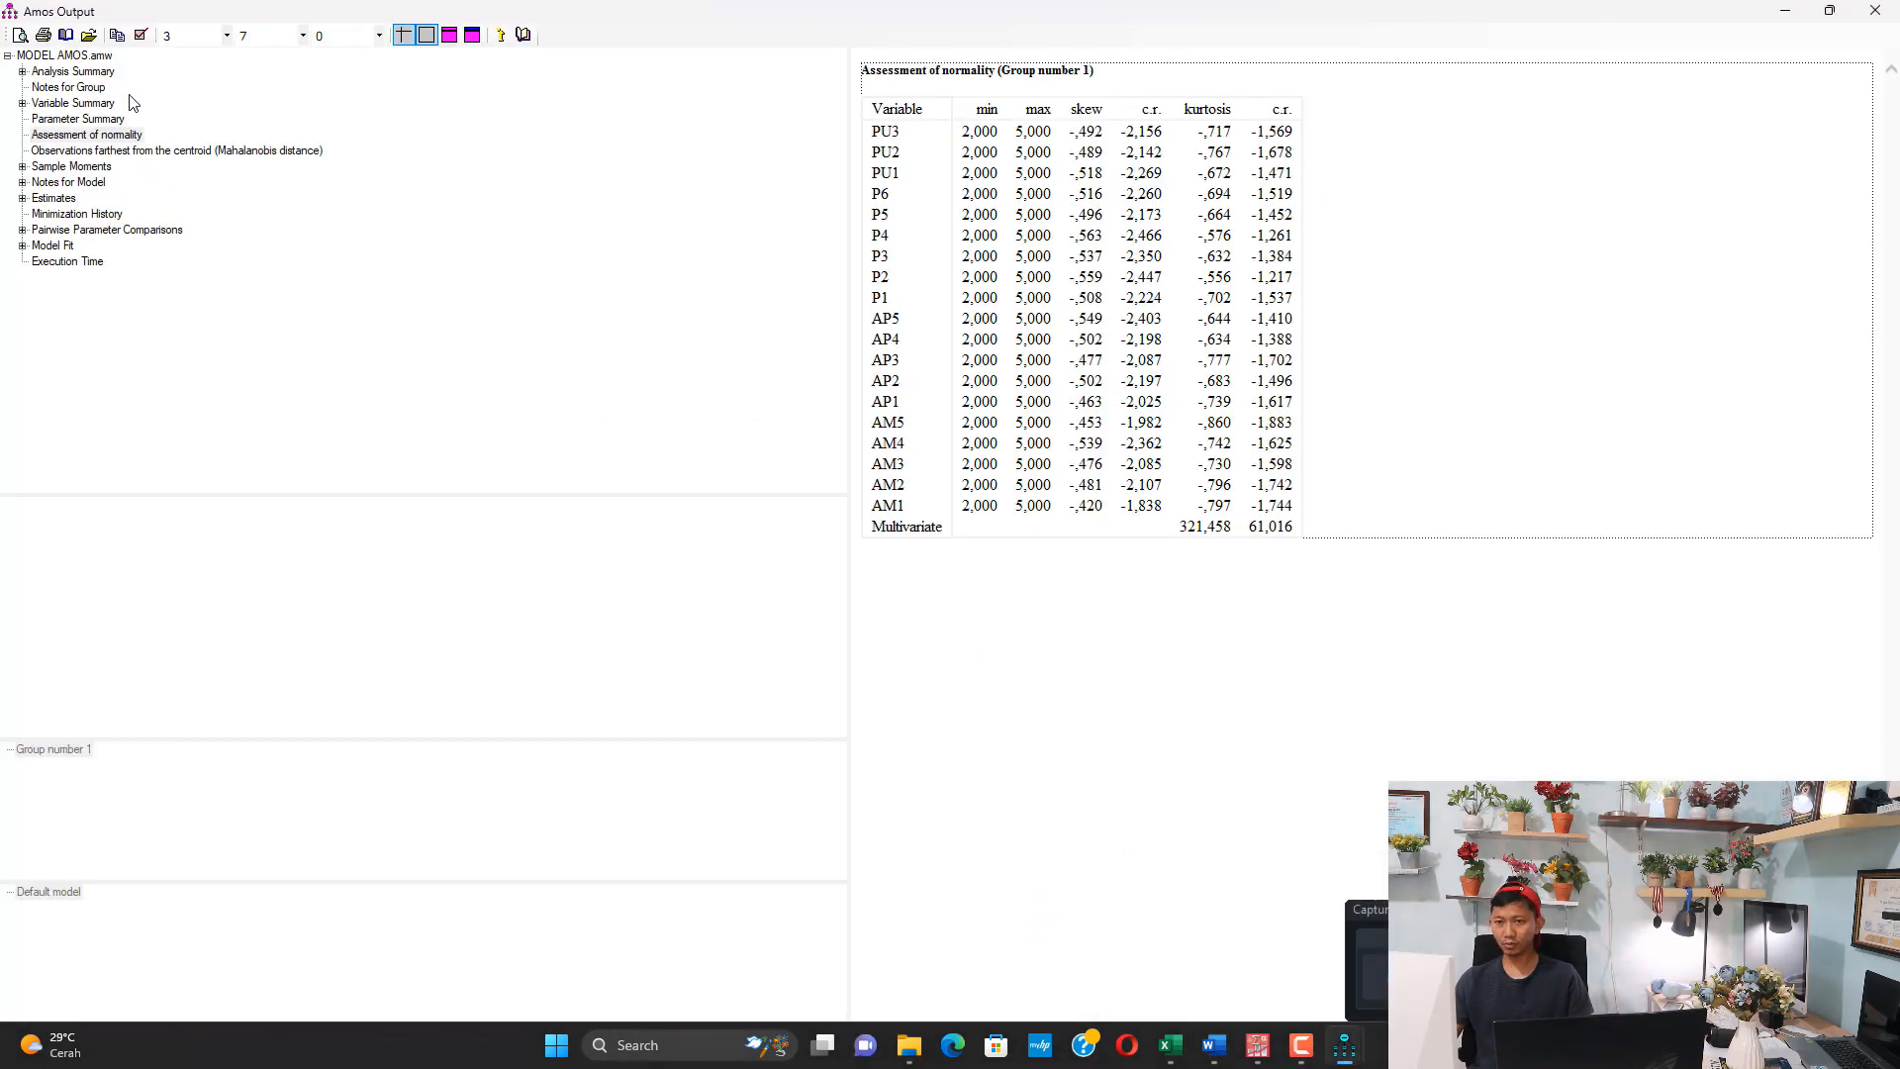
click(178, 150)
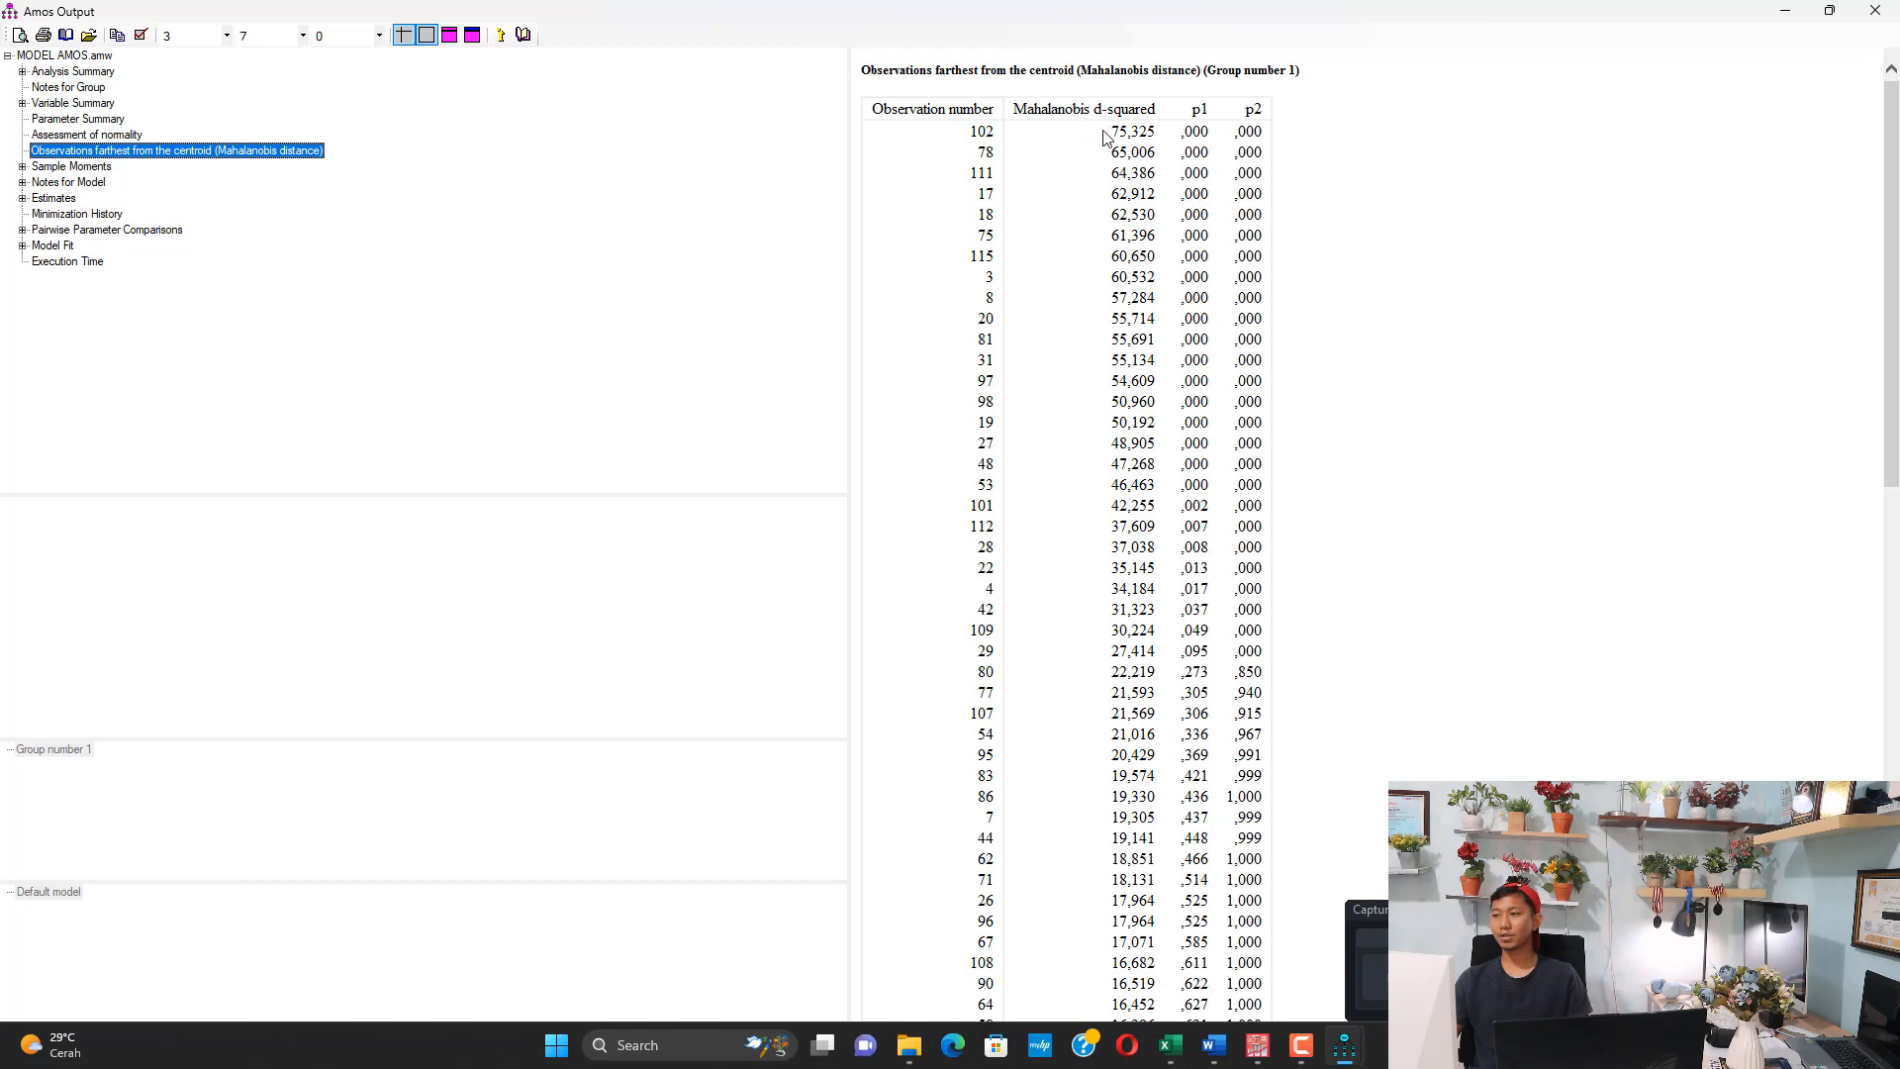
key(ctrl+a)
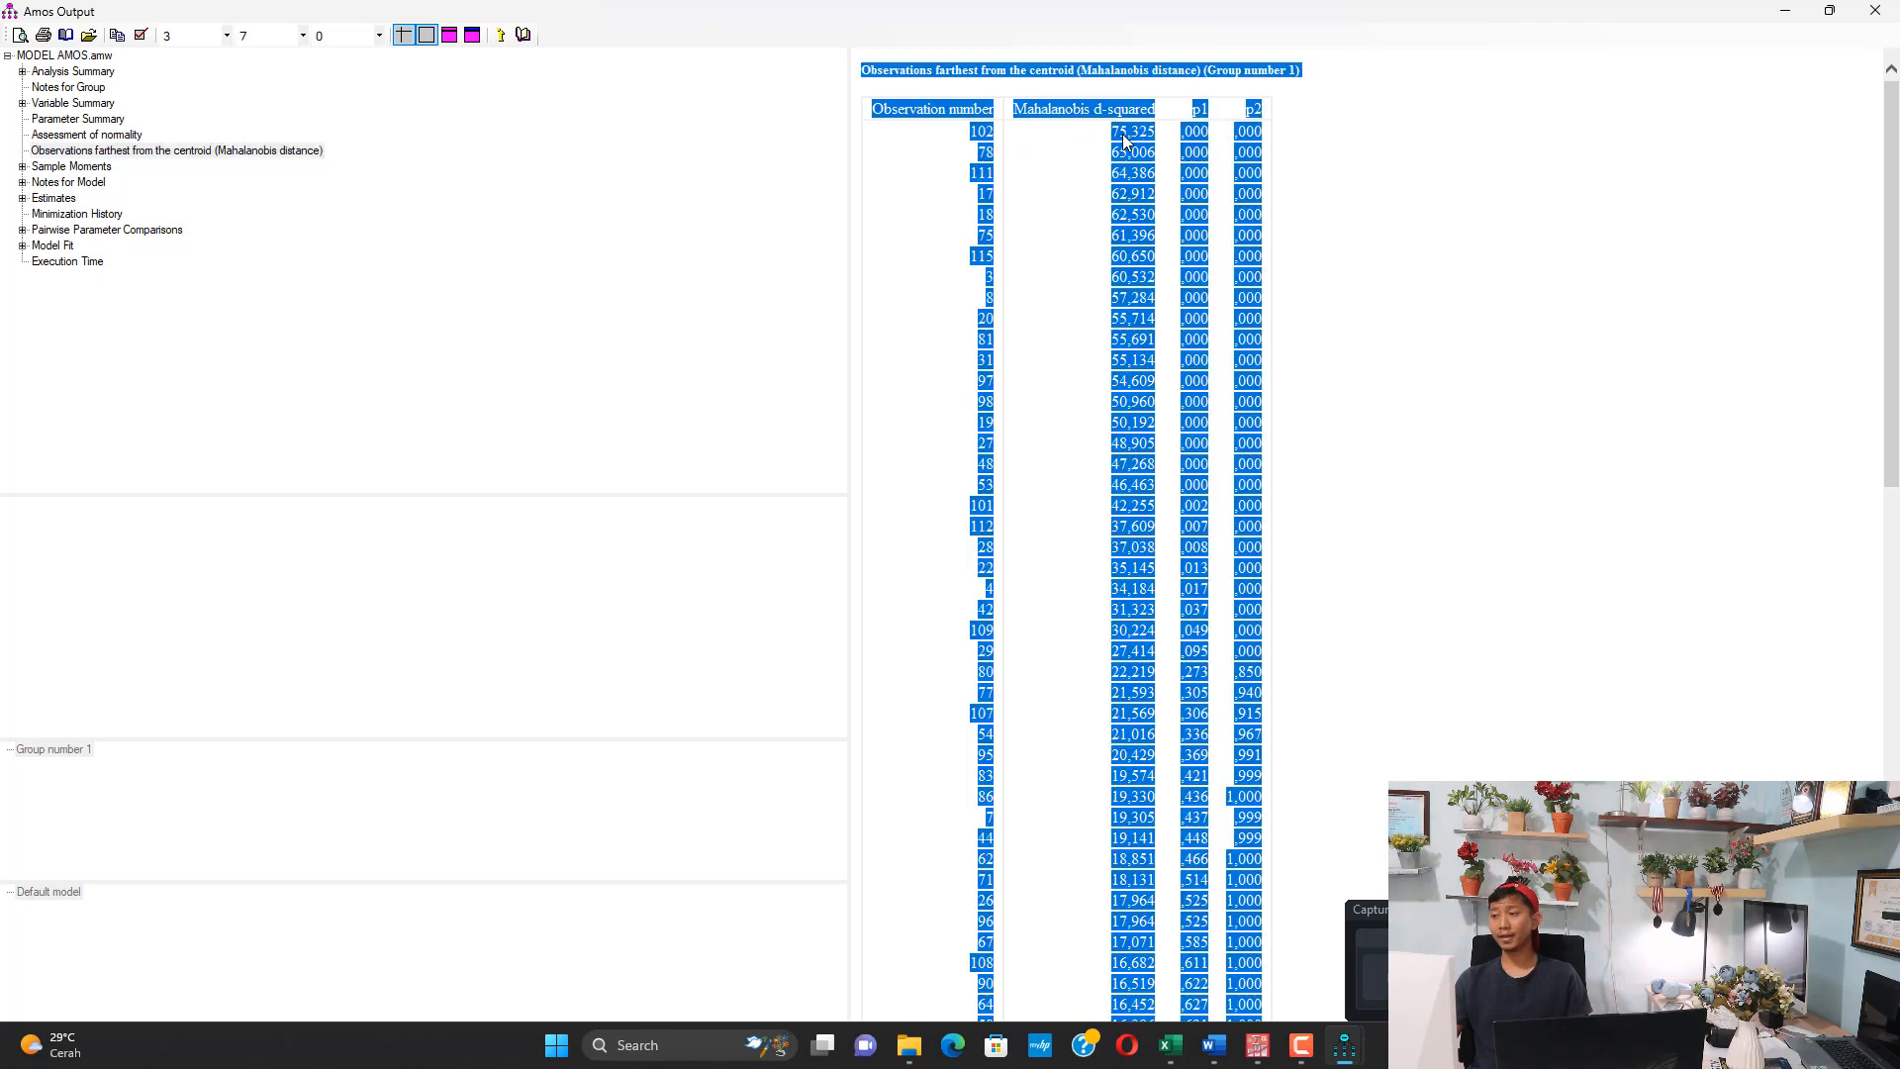
double_click(1133, 131)
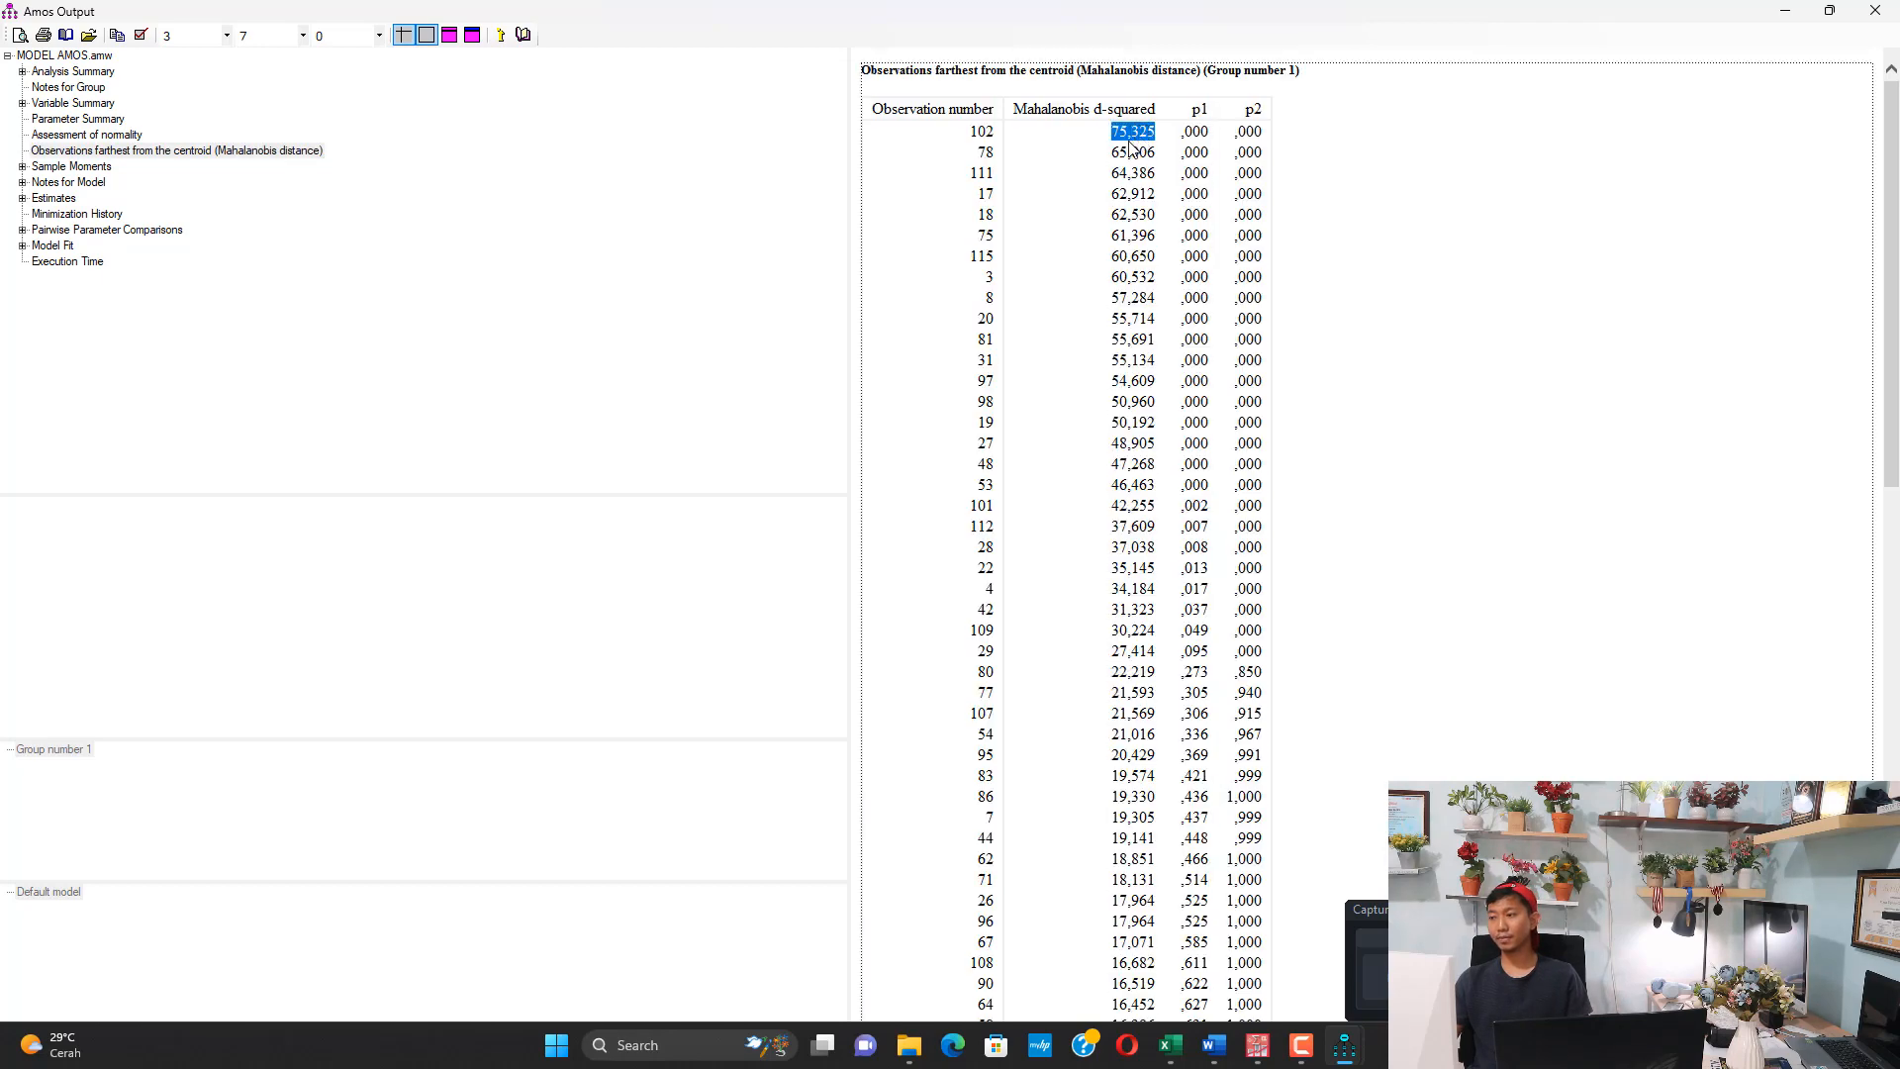
double_click(1127, 153)
double_click(1131, 173)
scroll(1140, 294, down, 15)
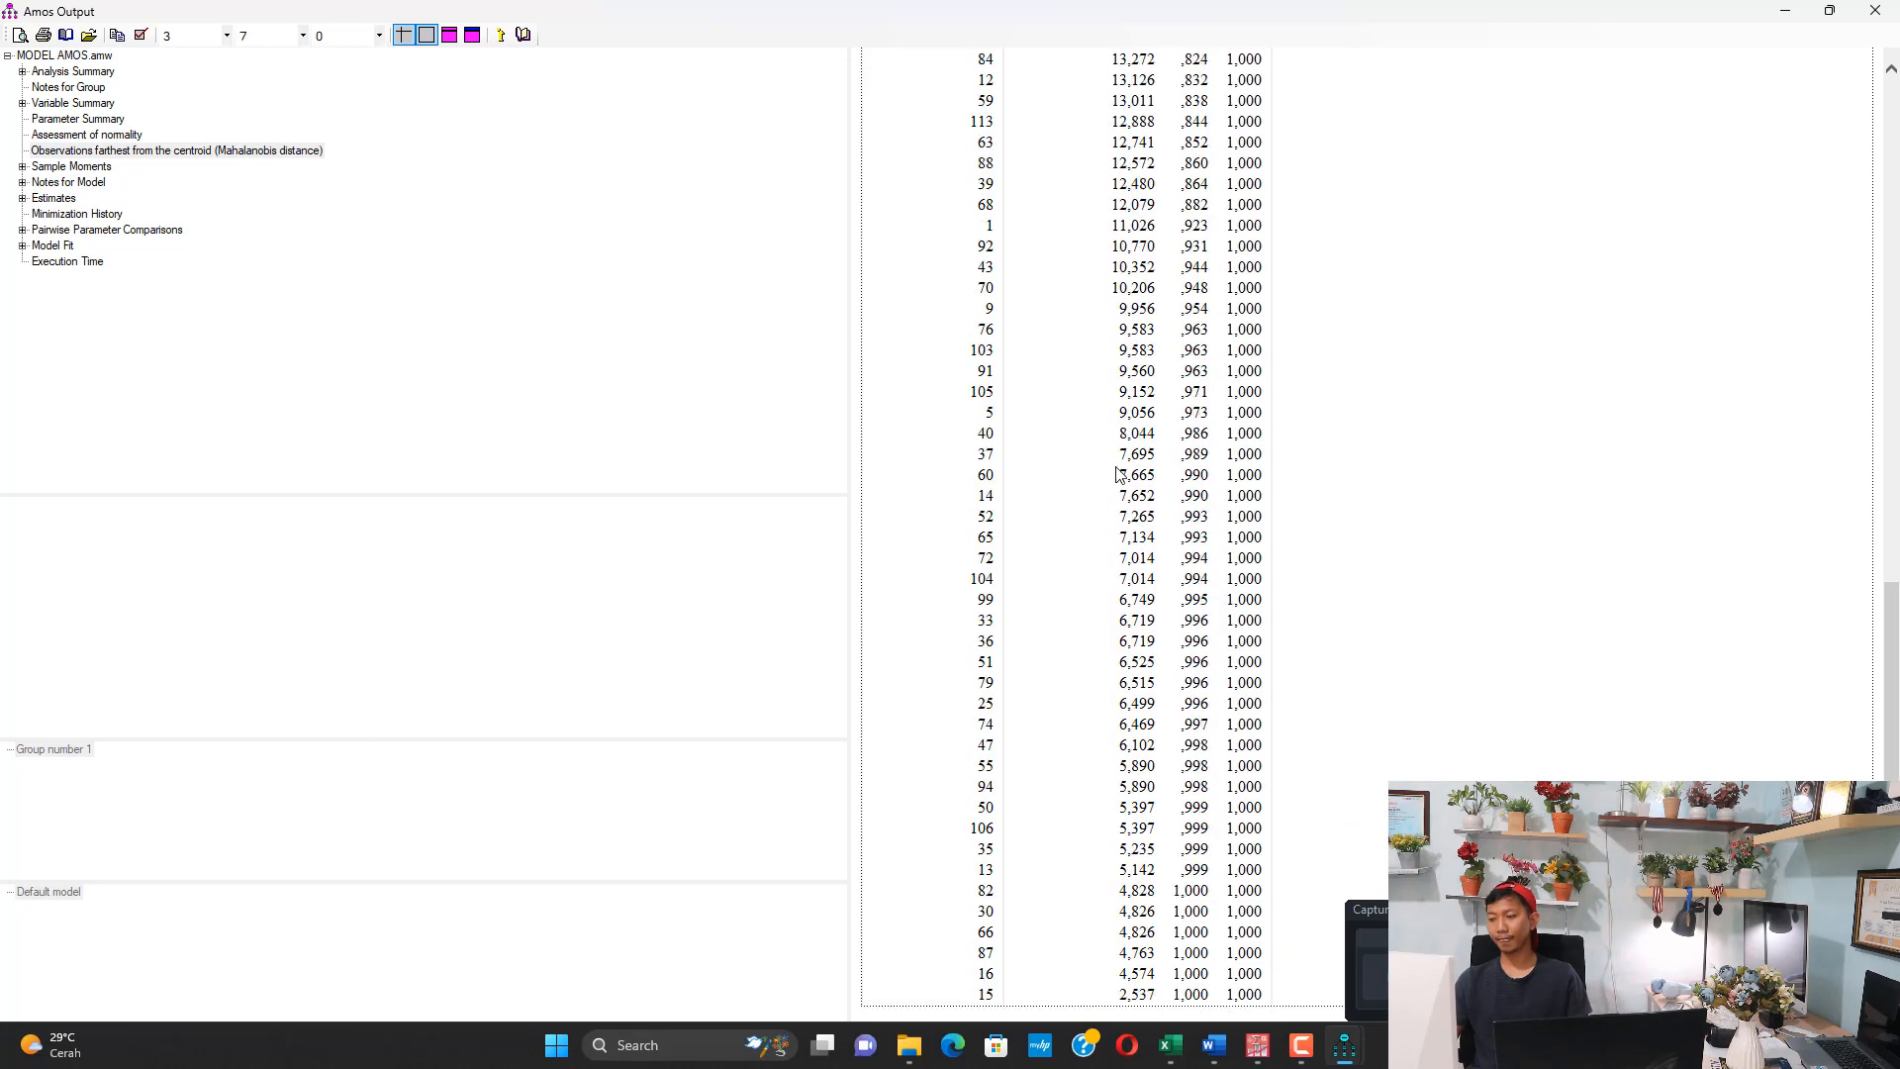
scroll(1118, 474, up, 15)
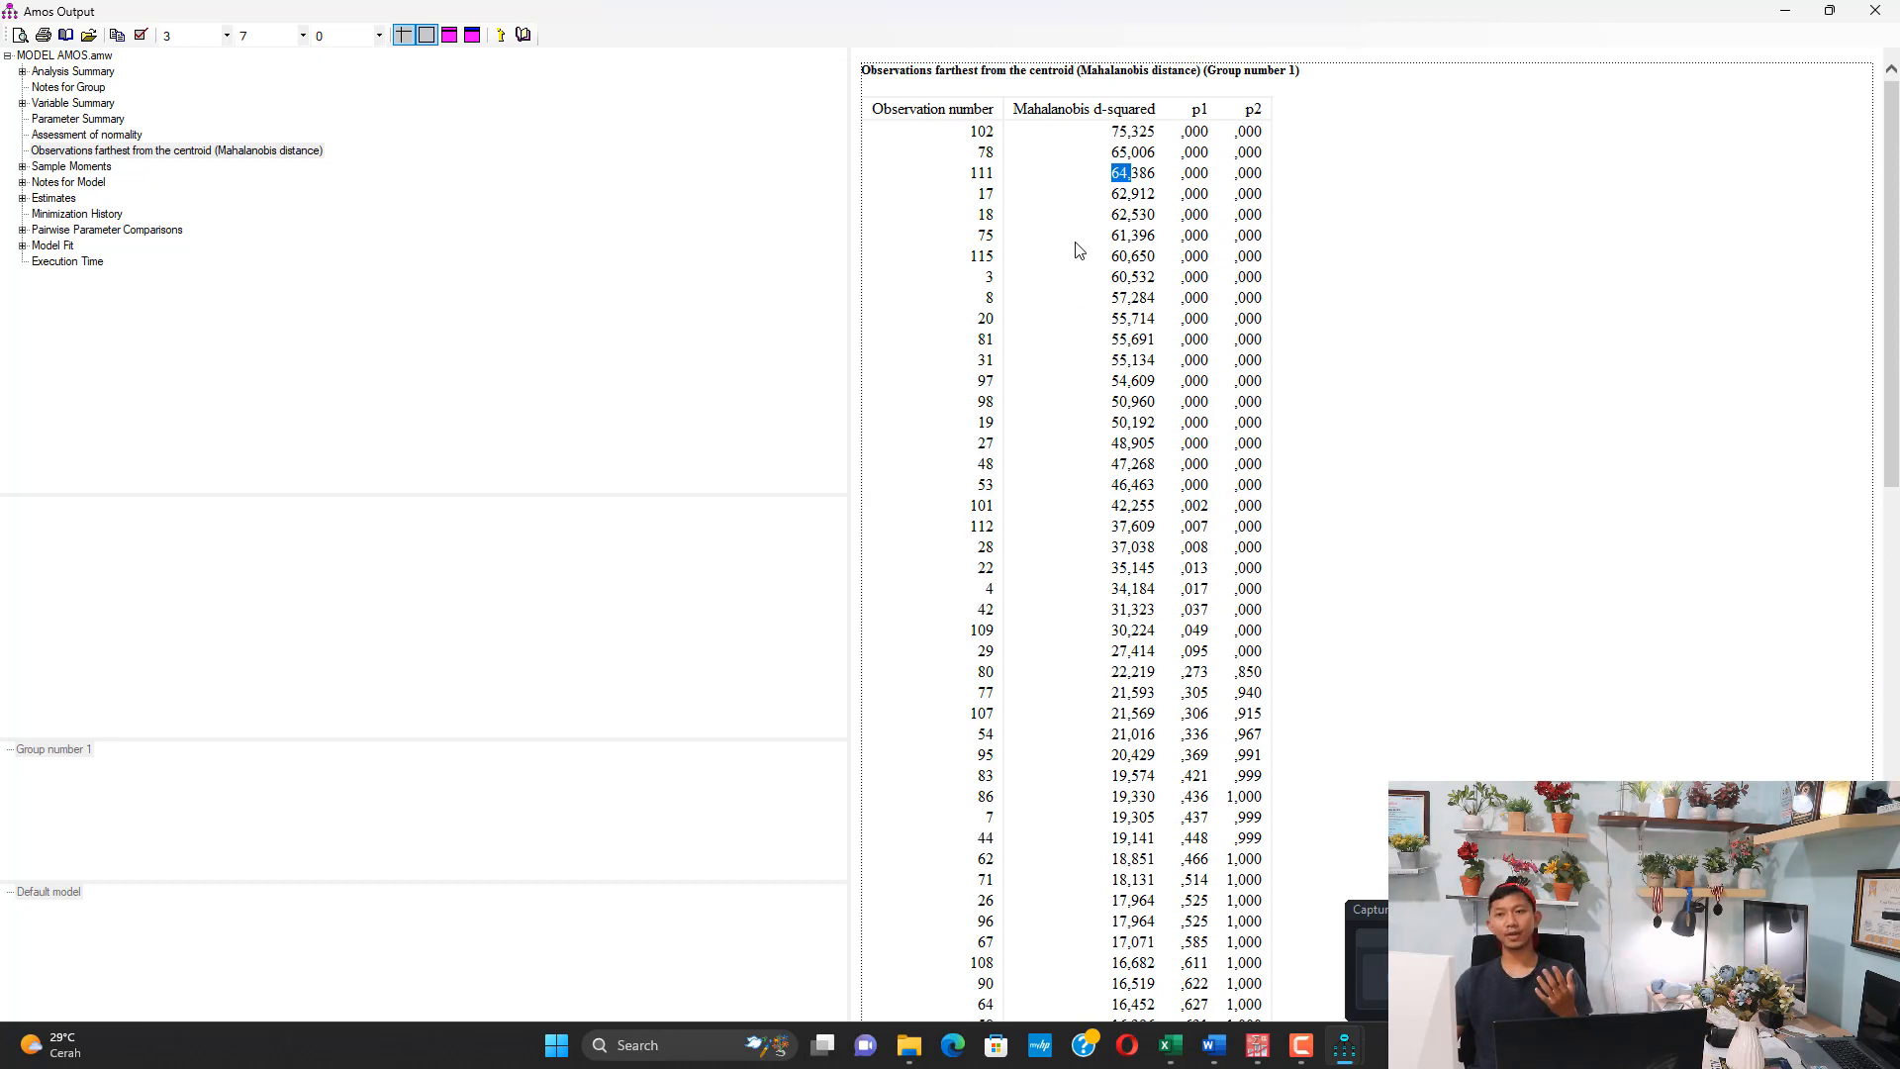
Switch to the DATA FIX GOOD workbook in Excel and check the Chi-Square sheet's degrees of freedom against the item columns in Data Fix Valid
click(1170, 1045)
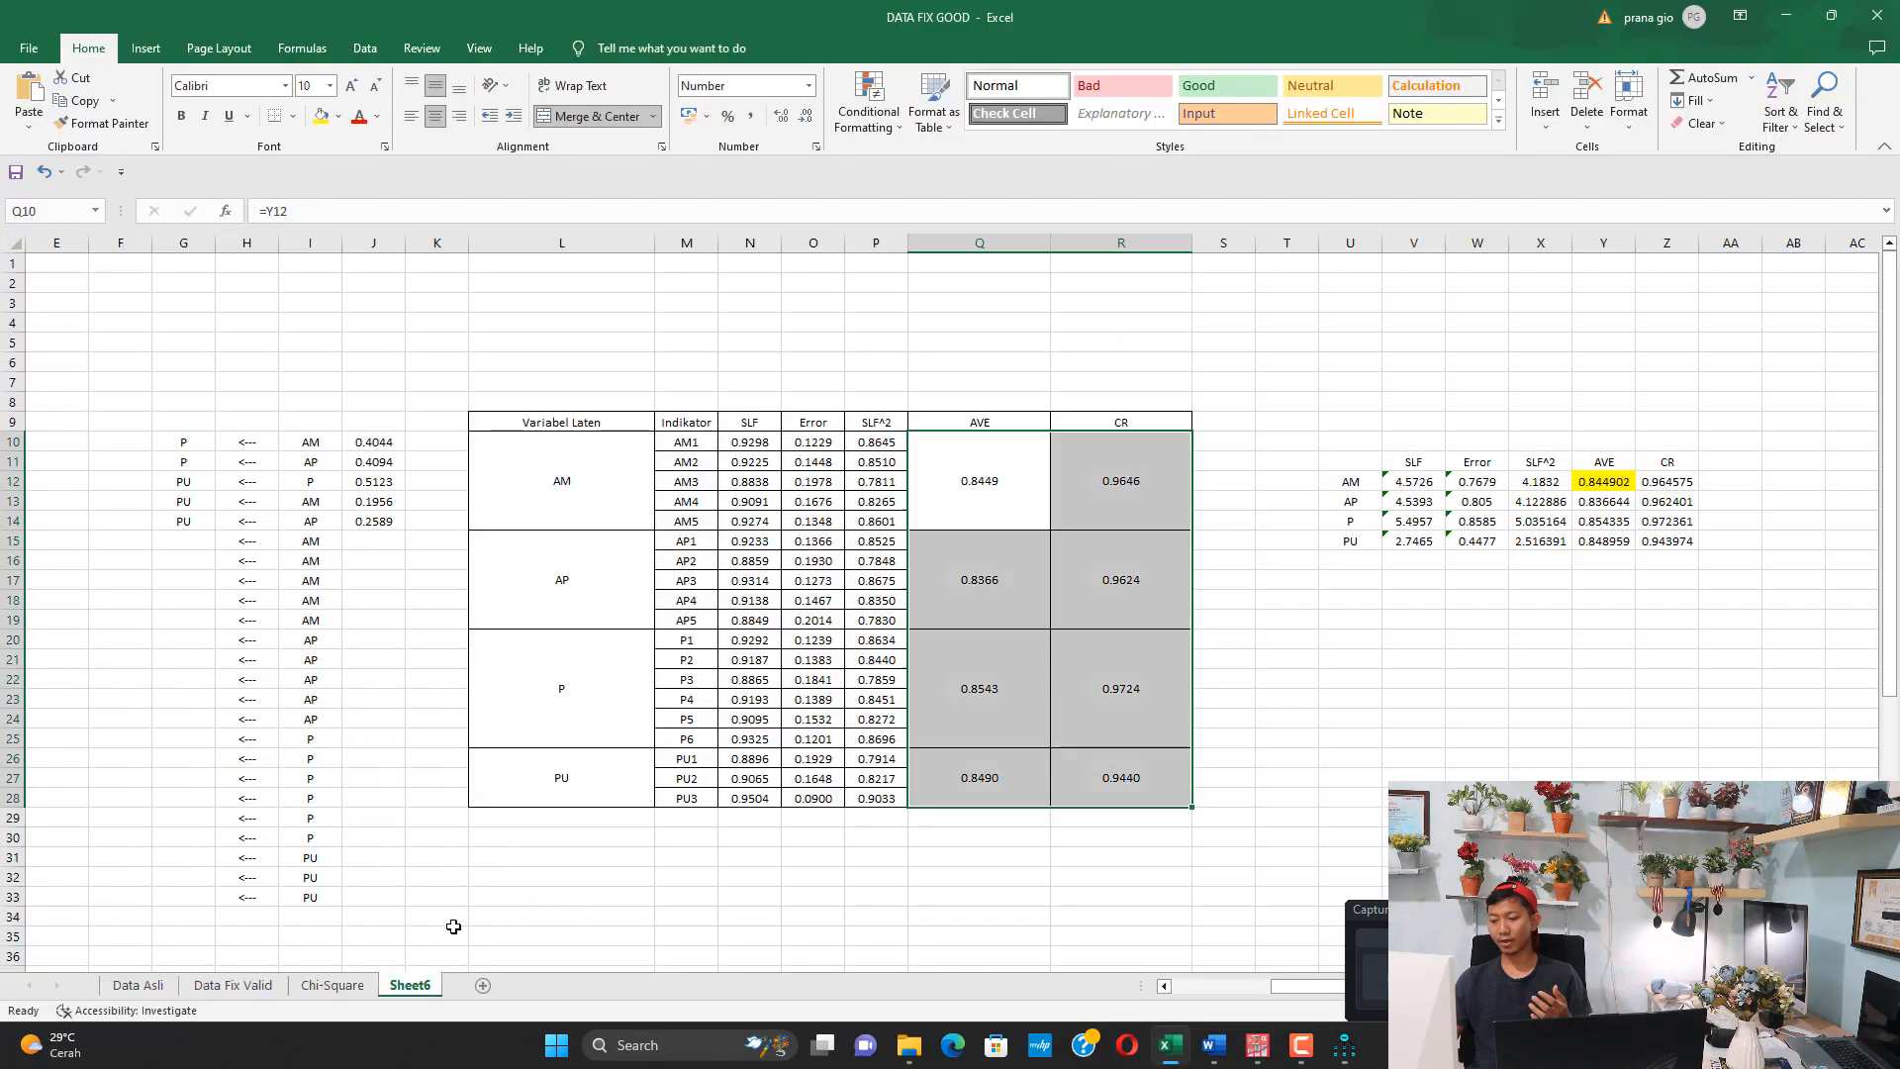
click(371, 987)
scroll(382, 734, down, 6)
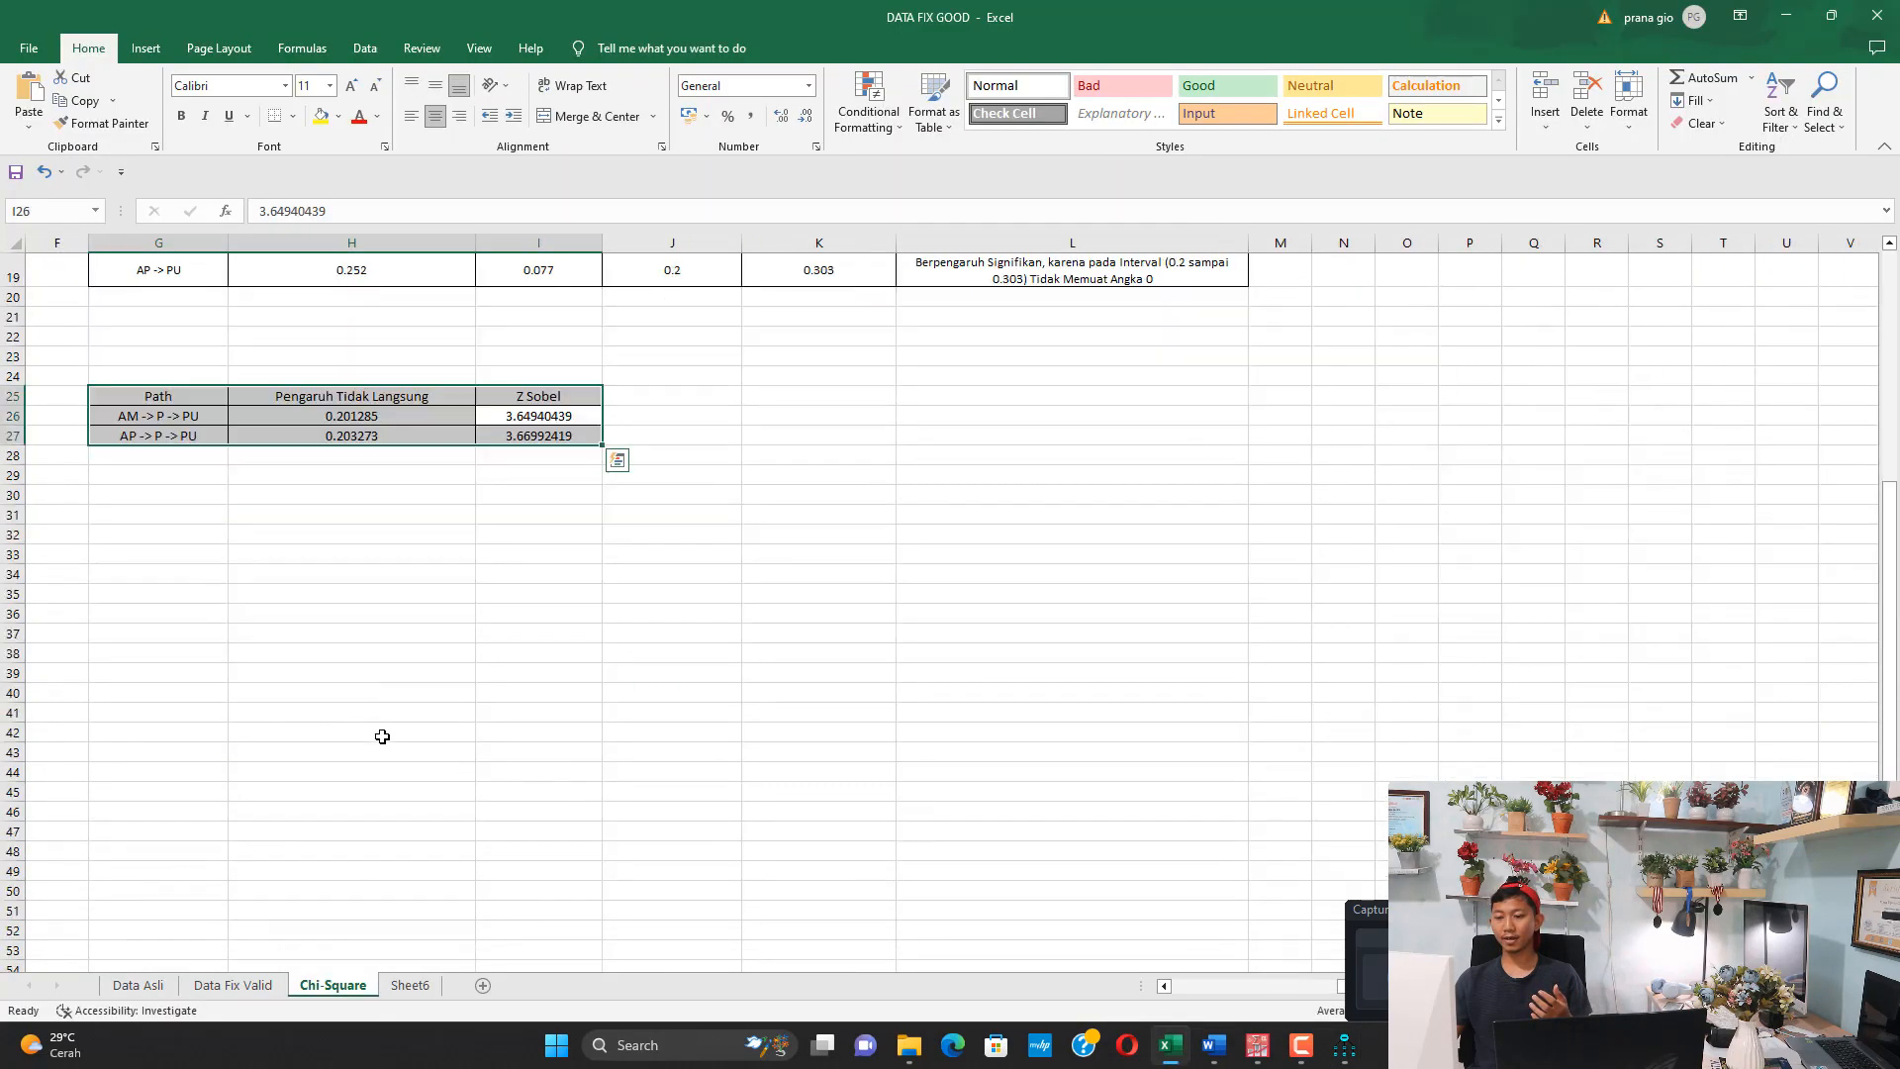
scroll(382, 734, up, 6)
click(1212, 988)
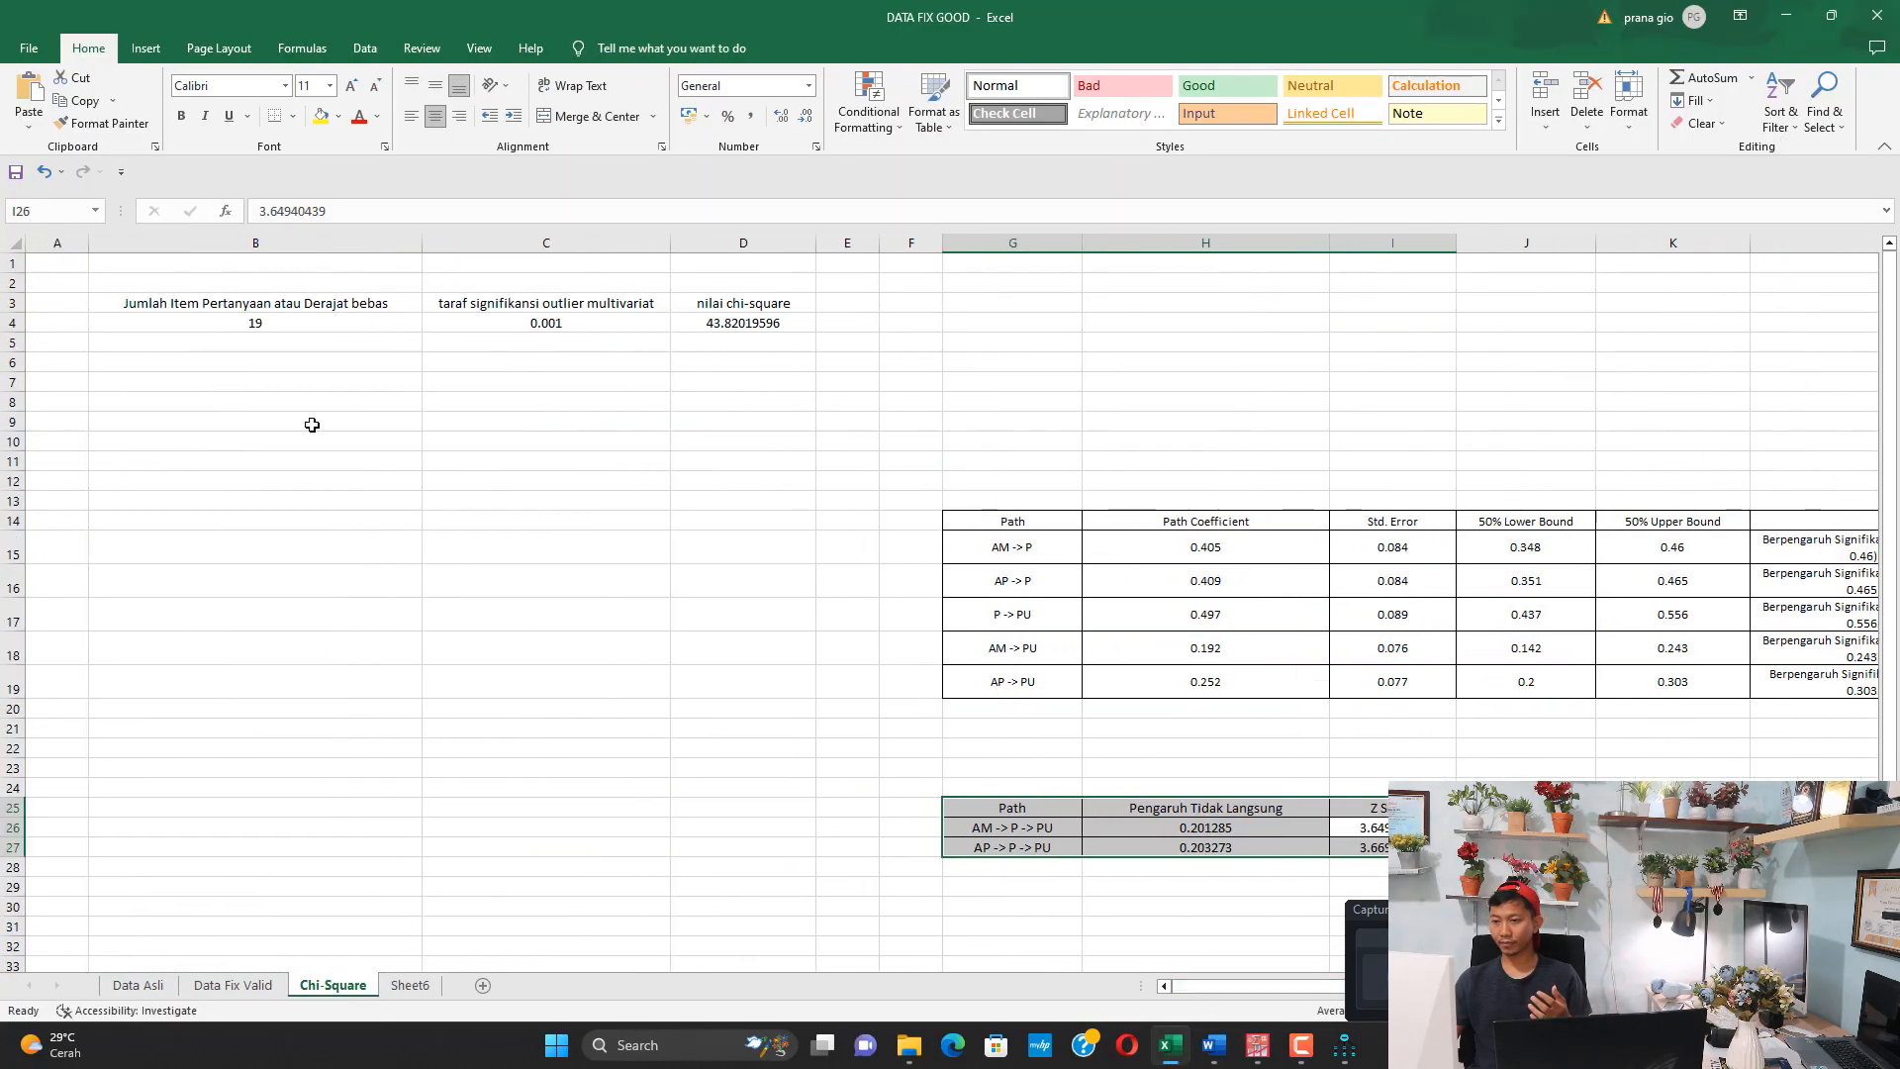
click(284, 324)
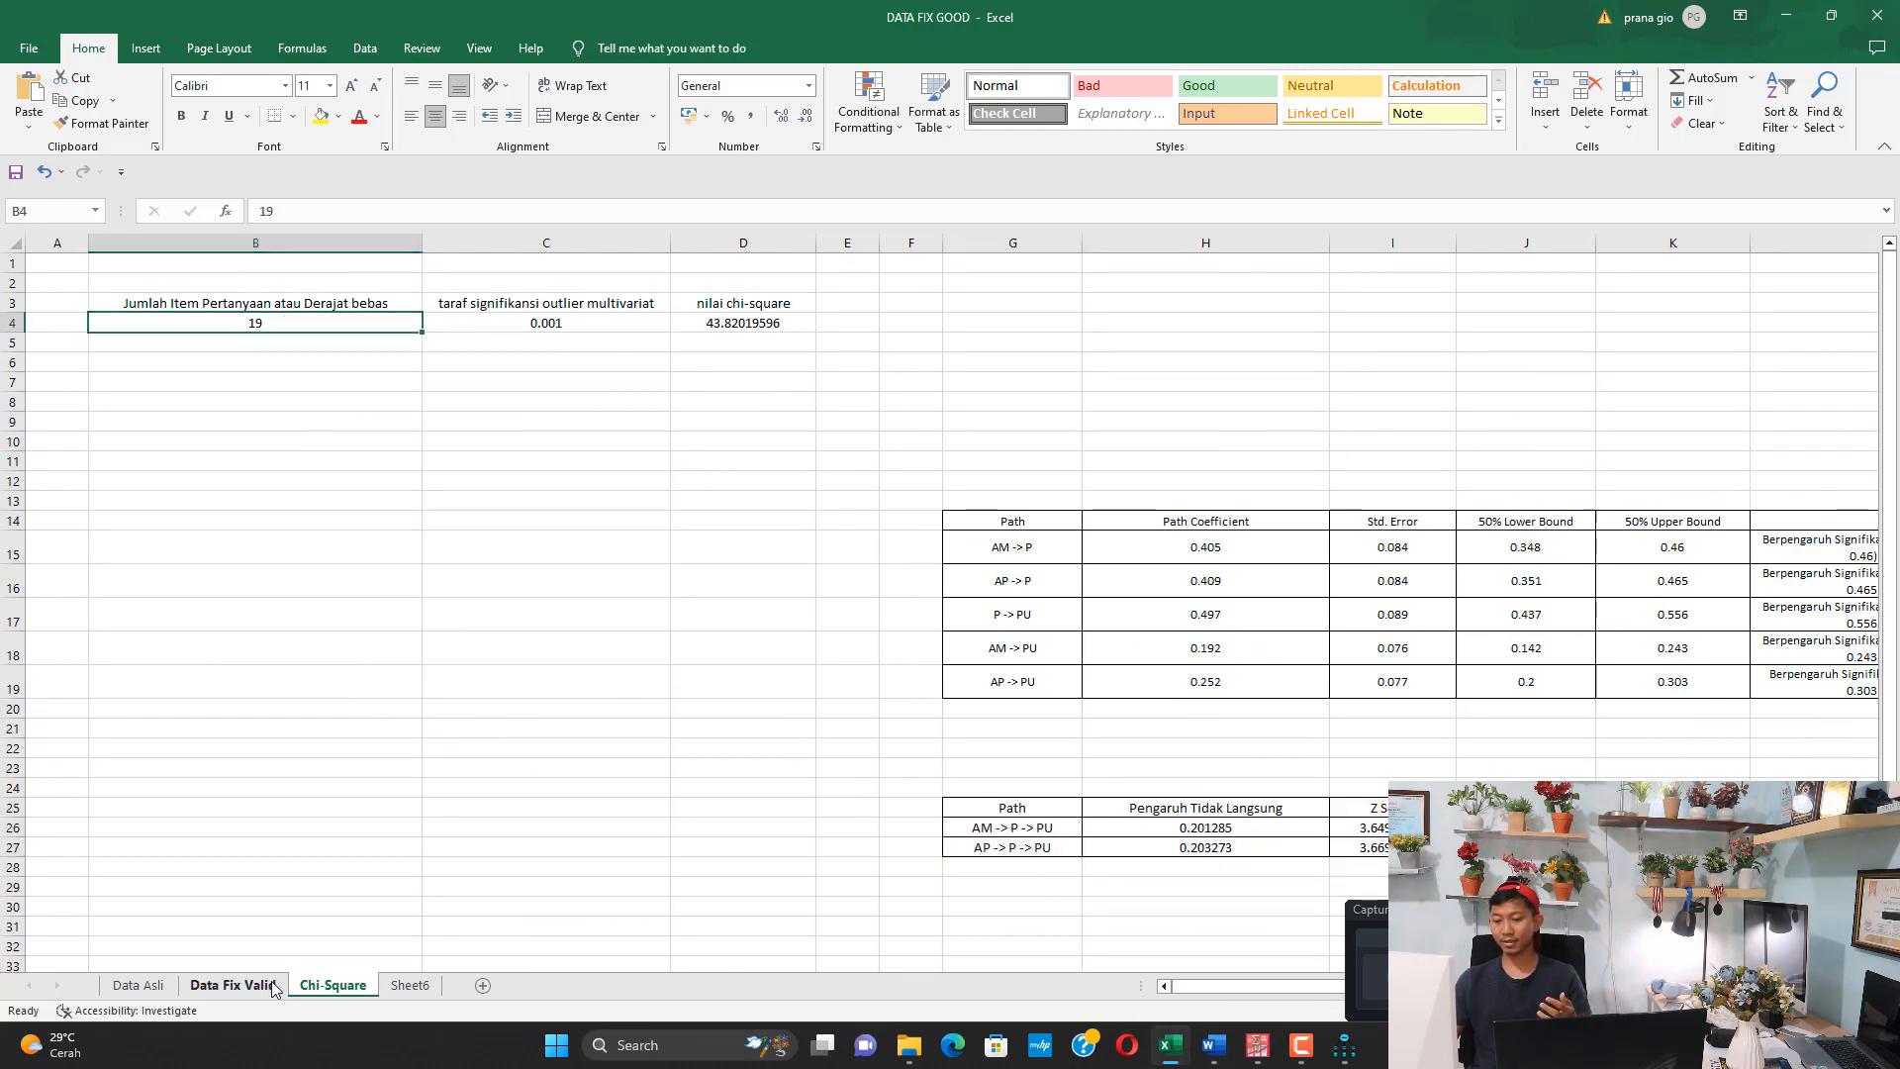
click(232, 985)
drag(265, 287, 980, 301)
click(332, 986)
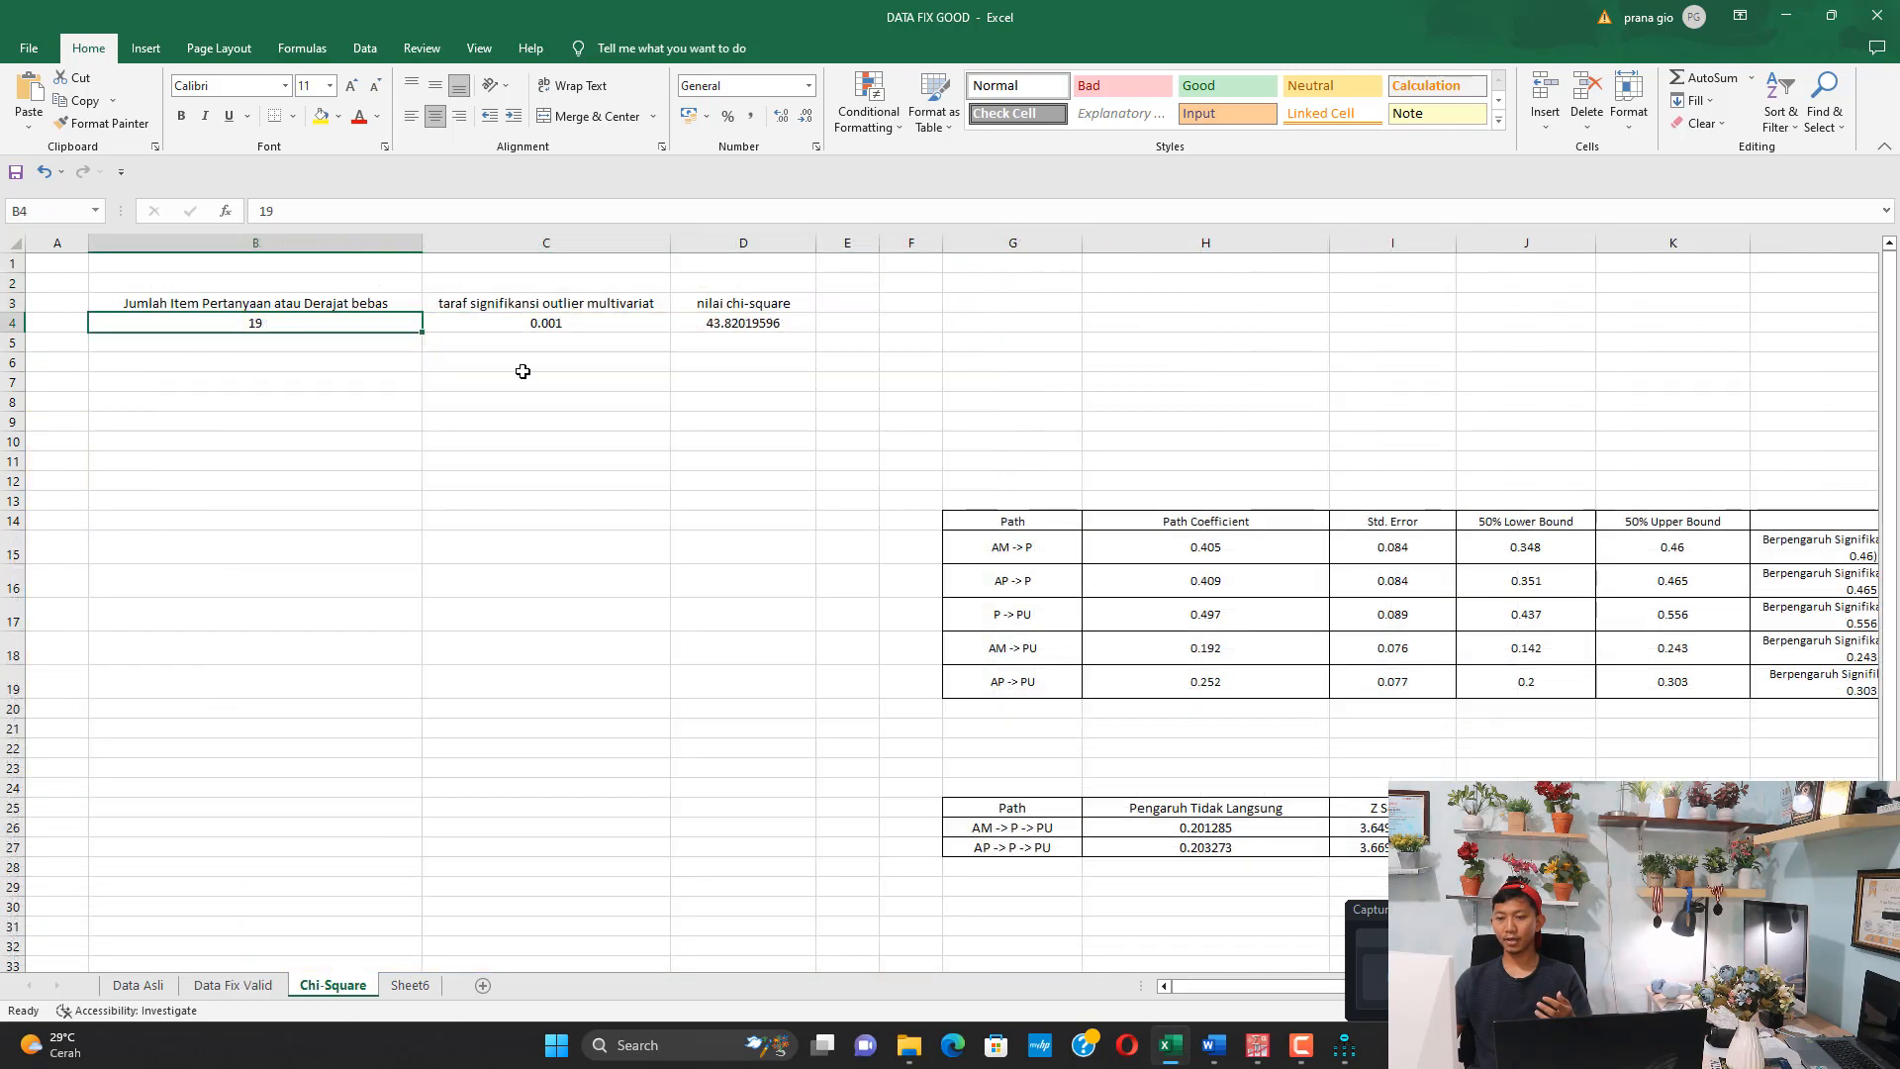
Inspect the multivariate outlier significance level and the CHIINV formula behind the nilai chi-square on the Chi-Square sheet
click(559, 311)
click(574, 326)
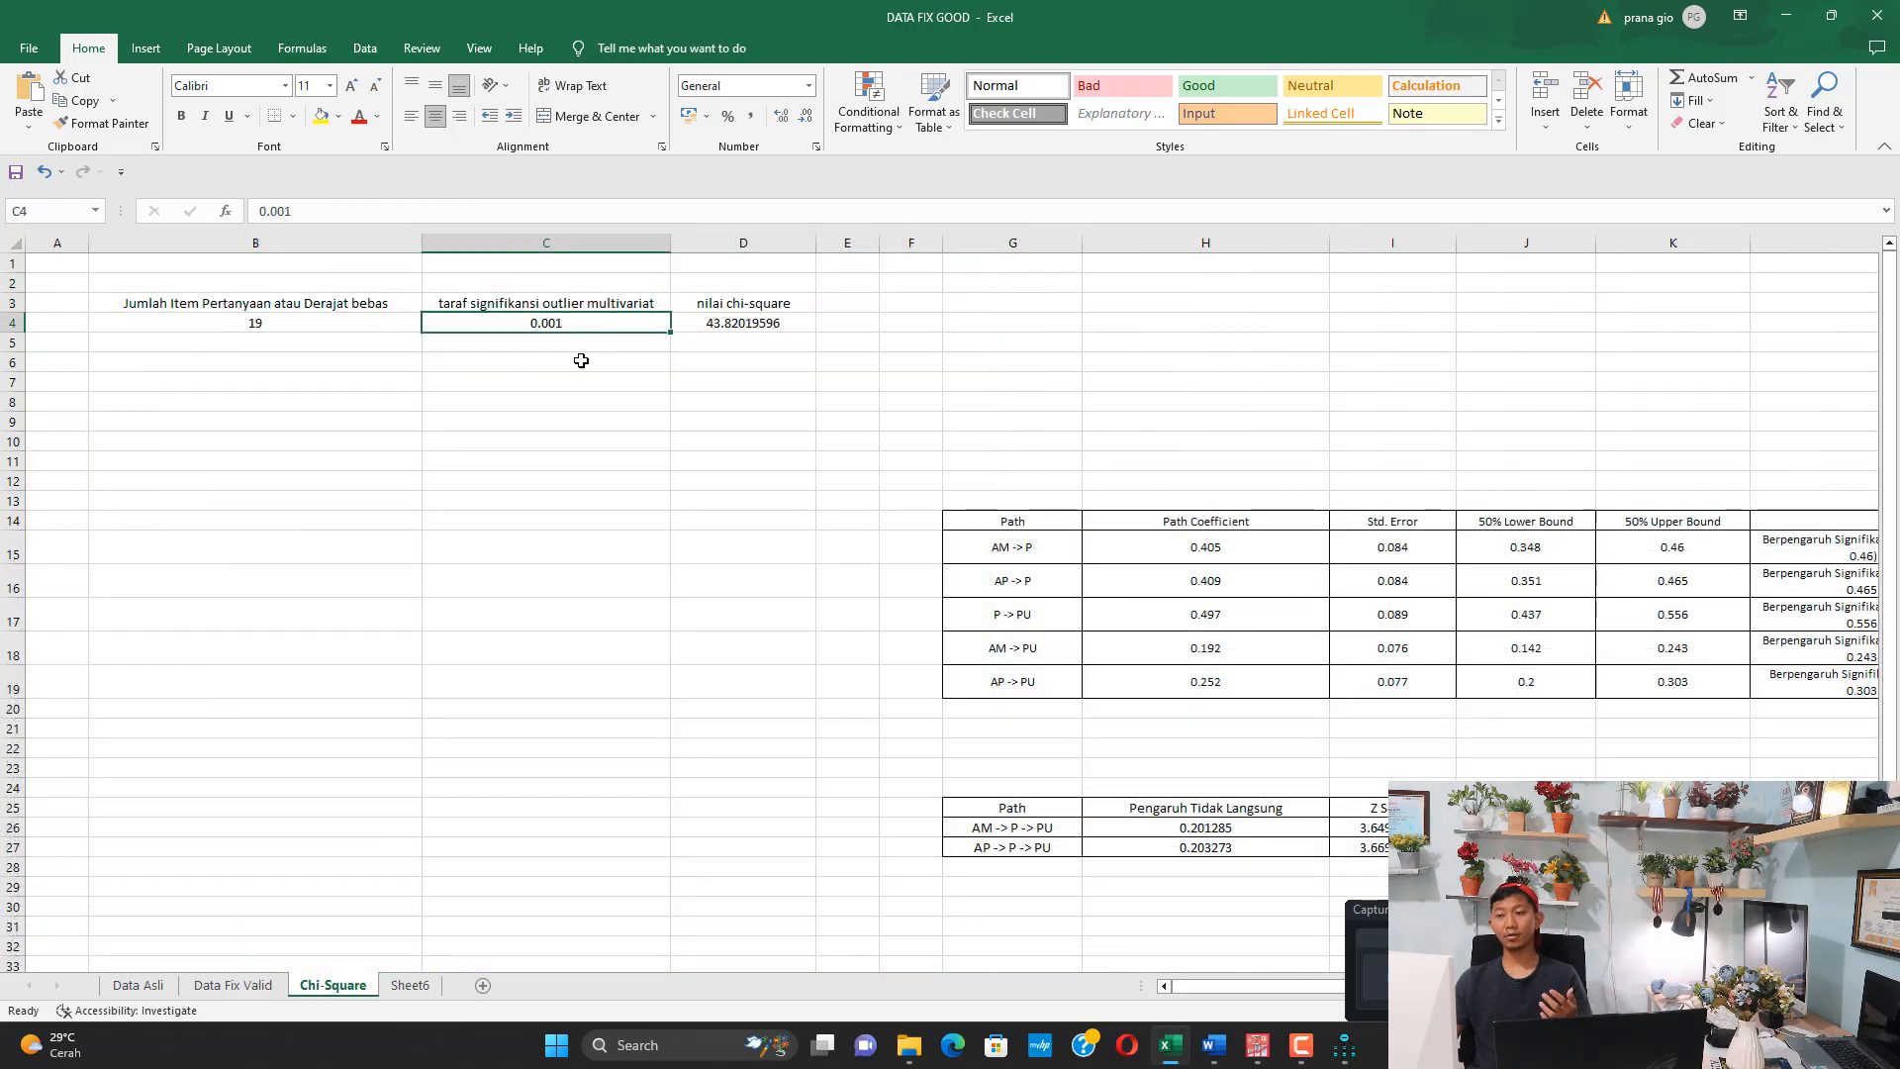
click(741, 325)
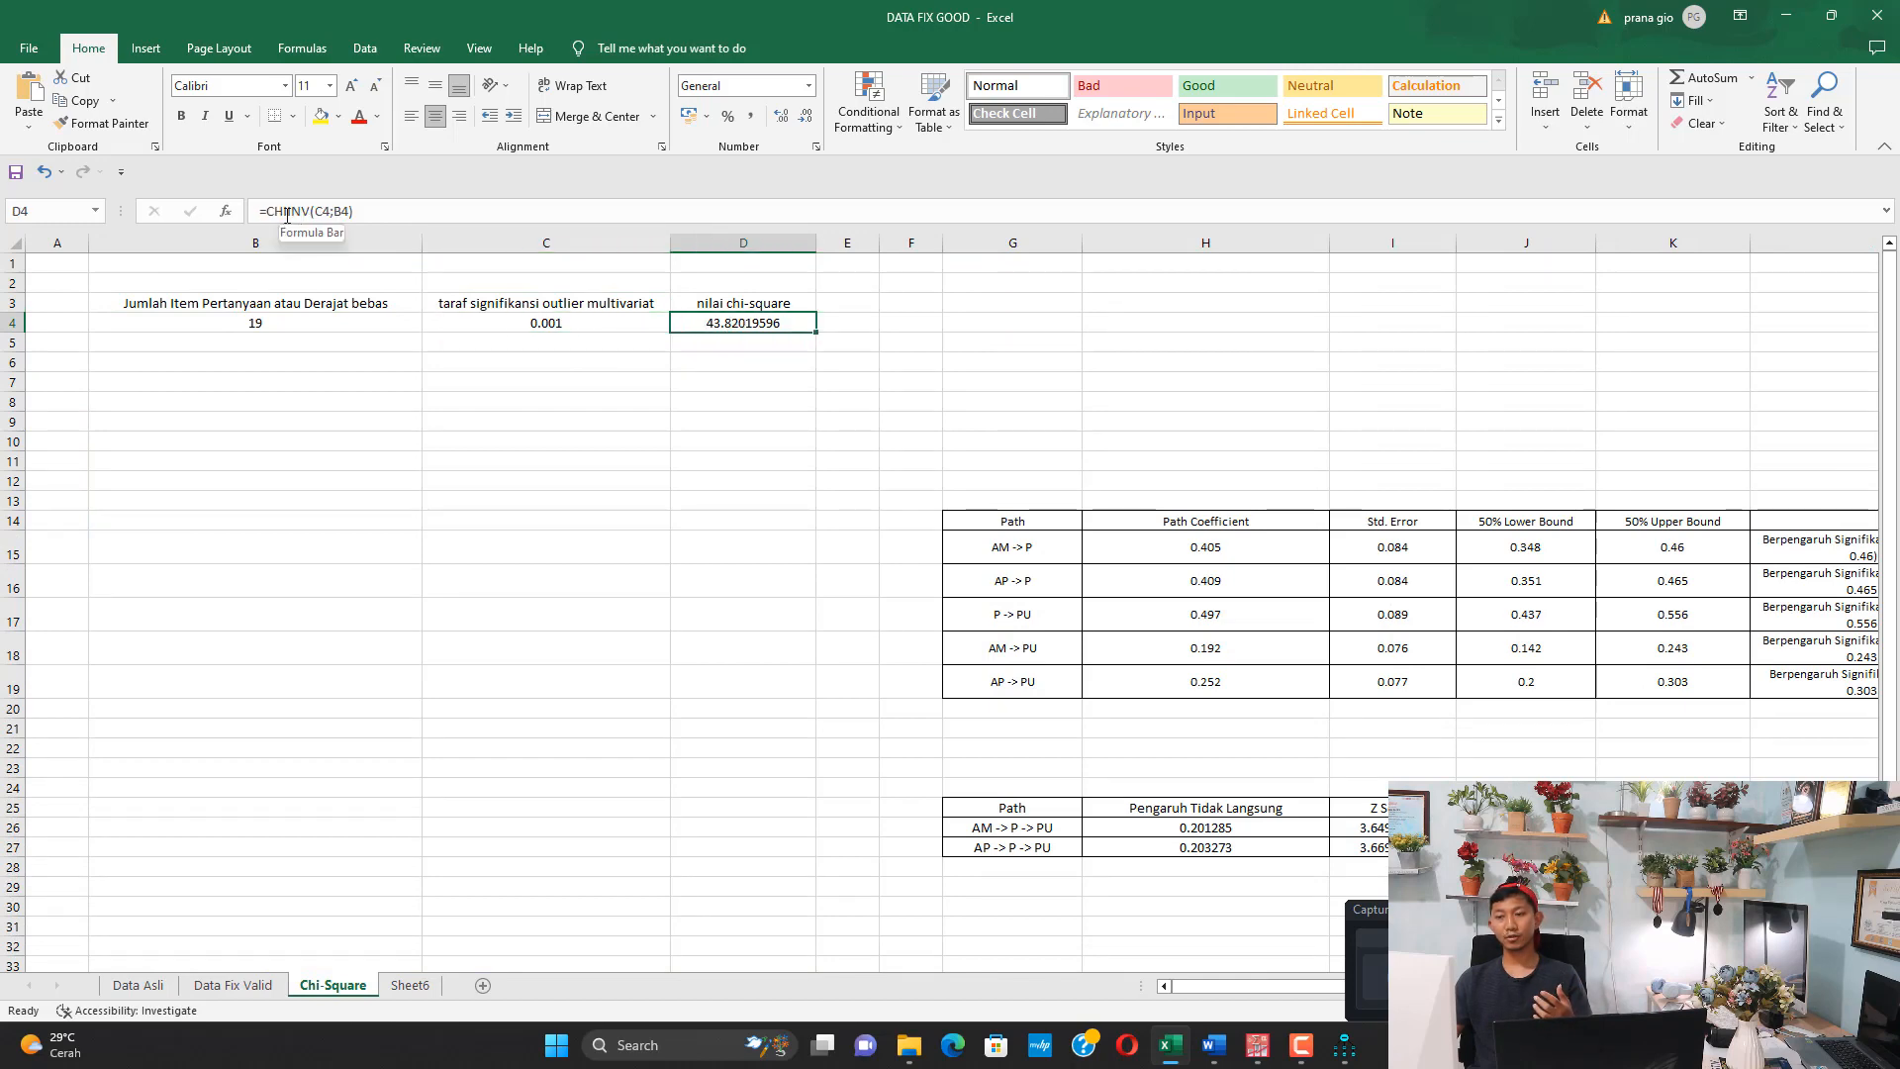
drag(287, 214, 377, 214)
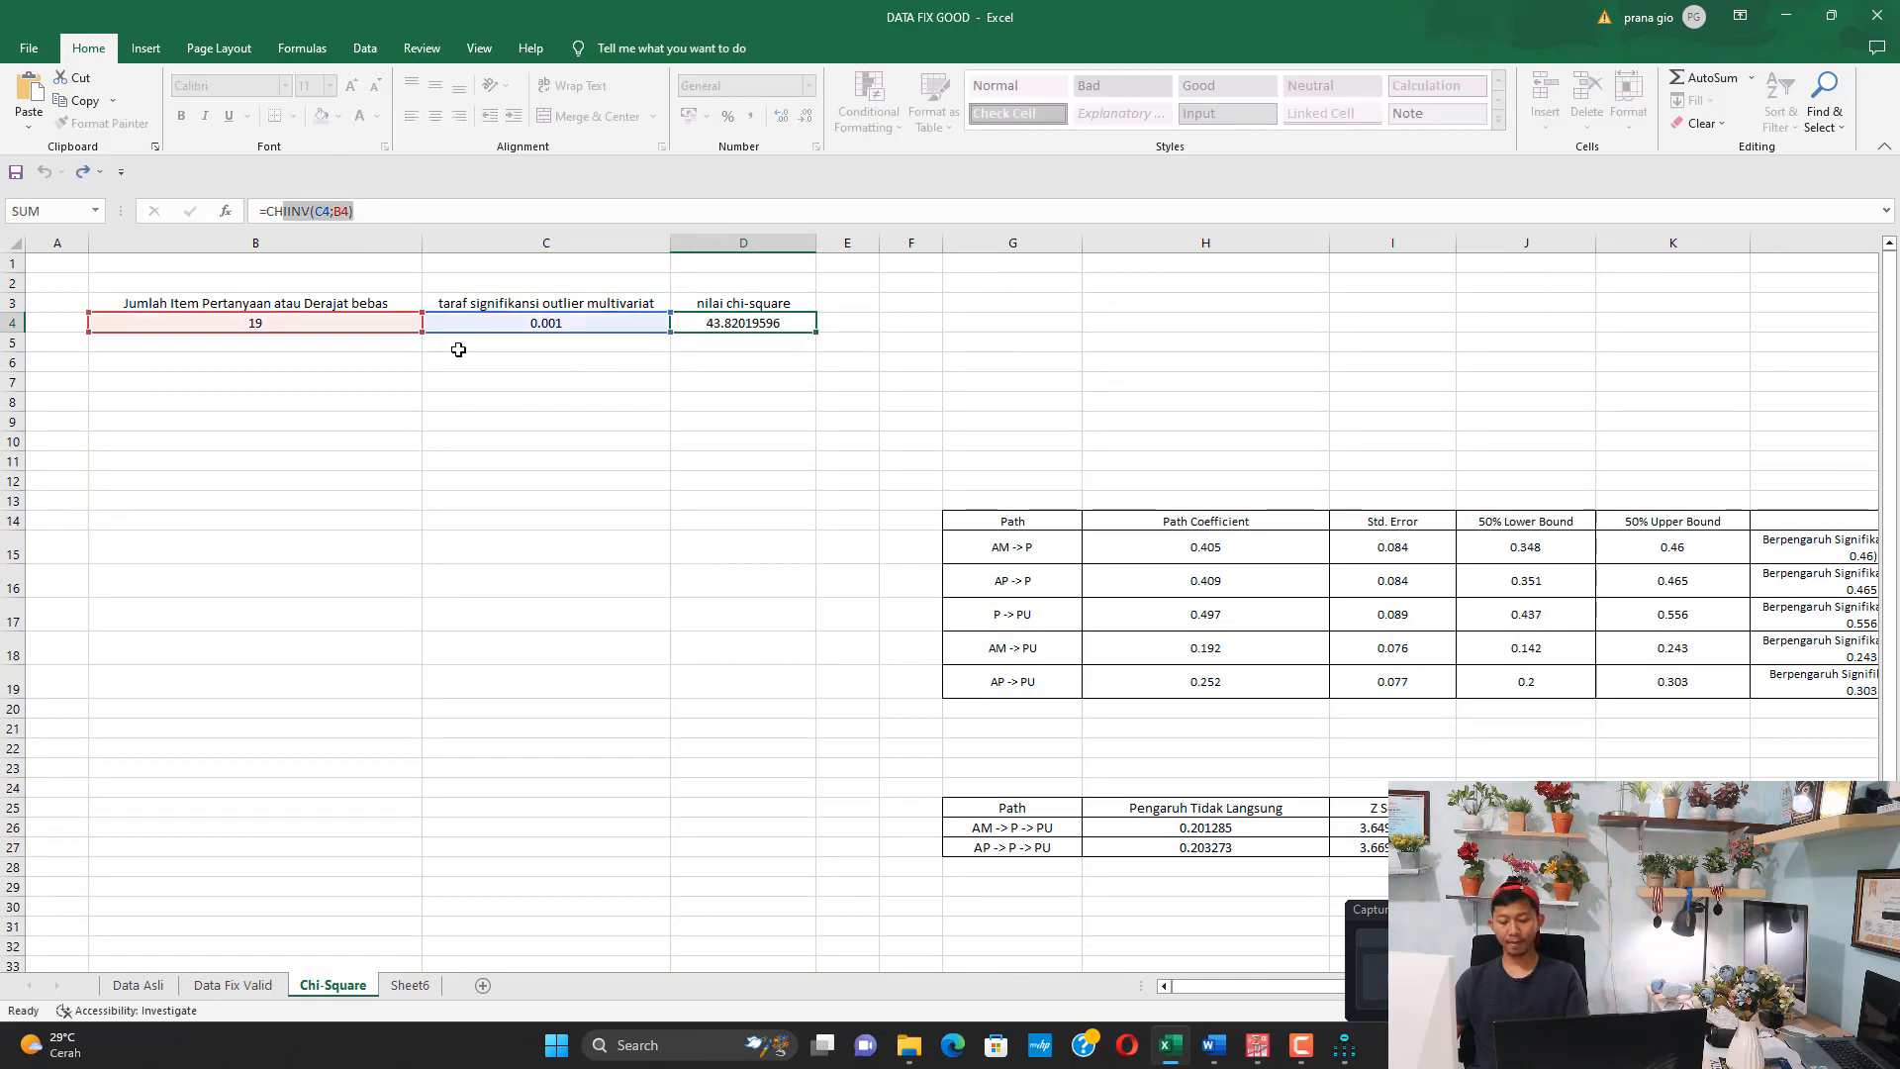
key(Escape)
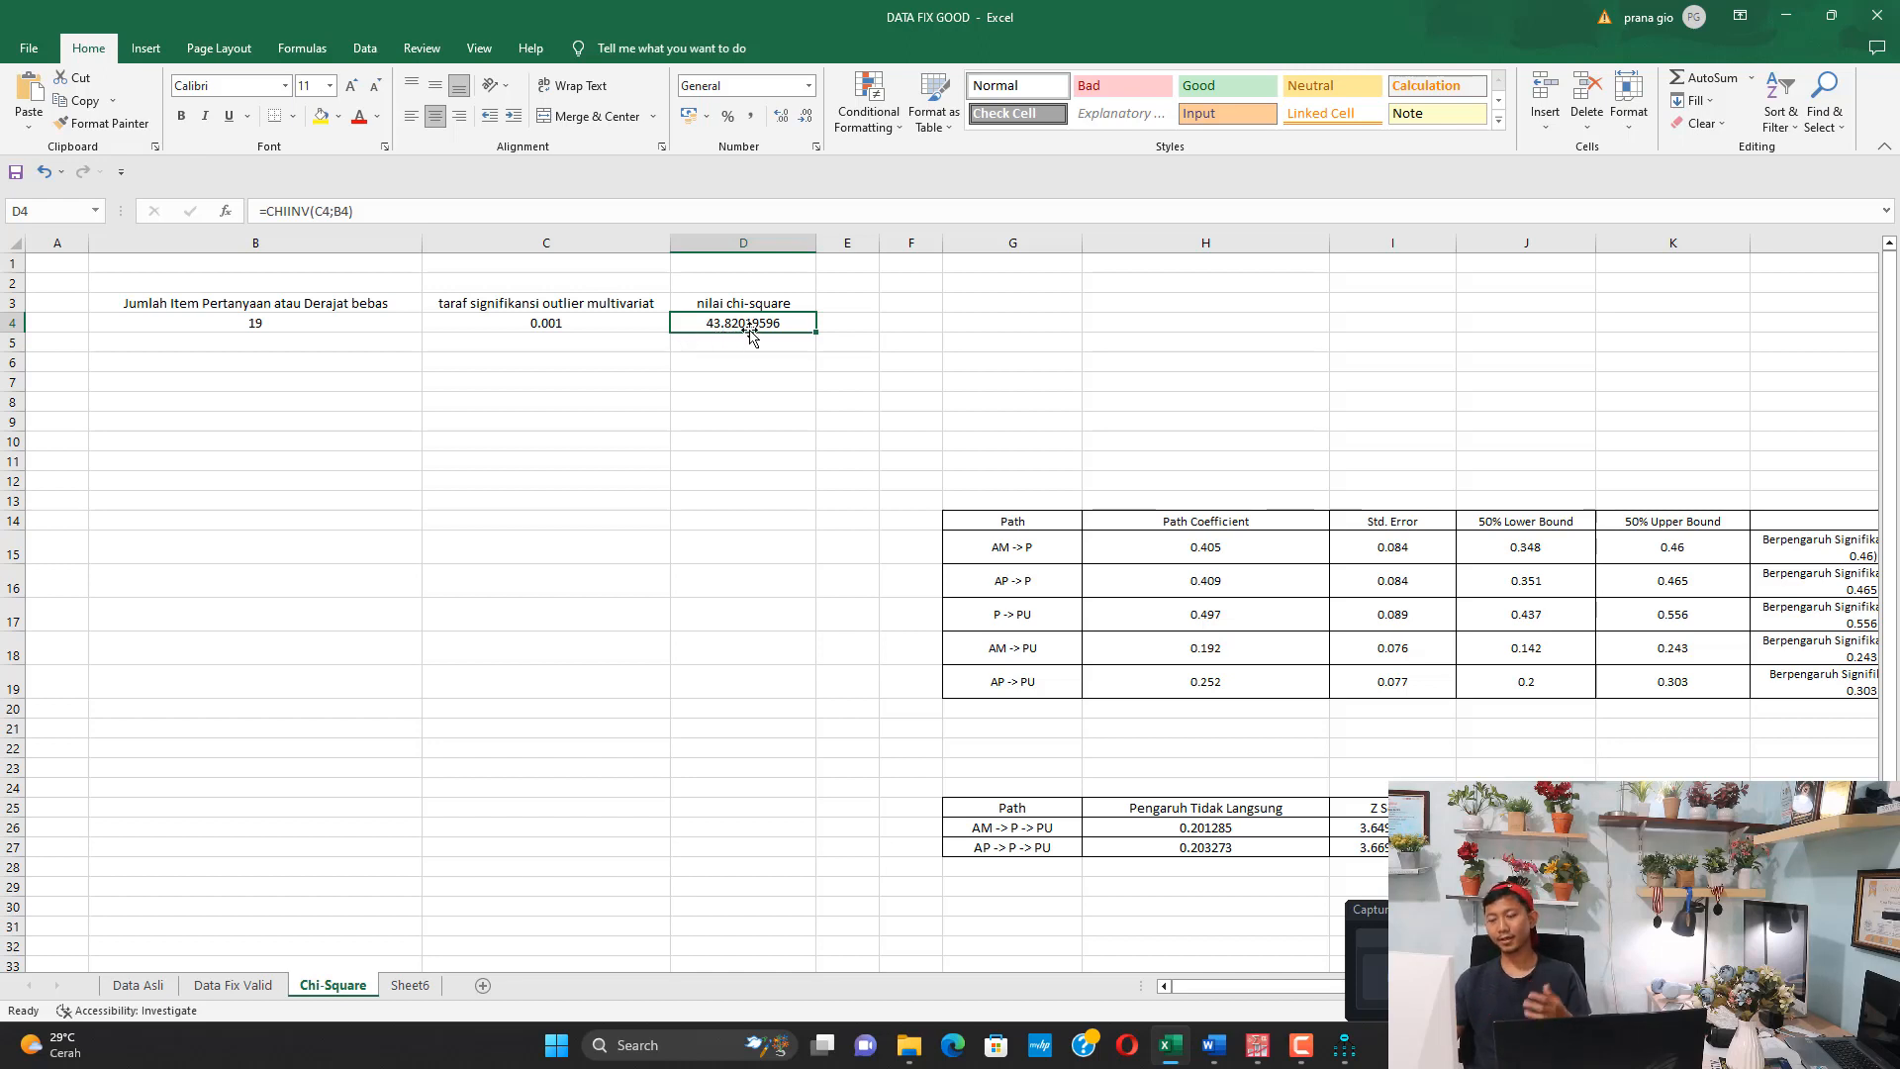
Return to the HASIL AMOS FIX KIRIM document in Word and compare the Mahalanobis d-squared values in Tabel 4.5 with the chi-square cut-off
click(1213, 1045)
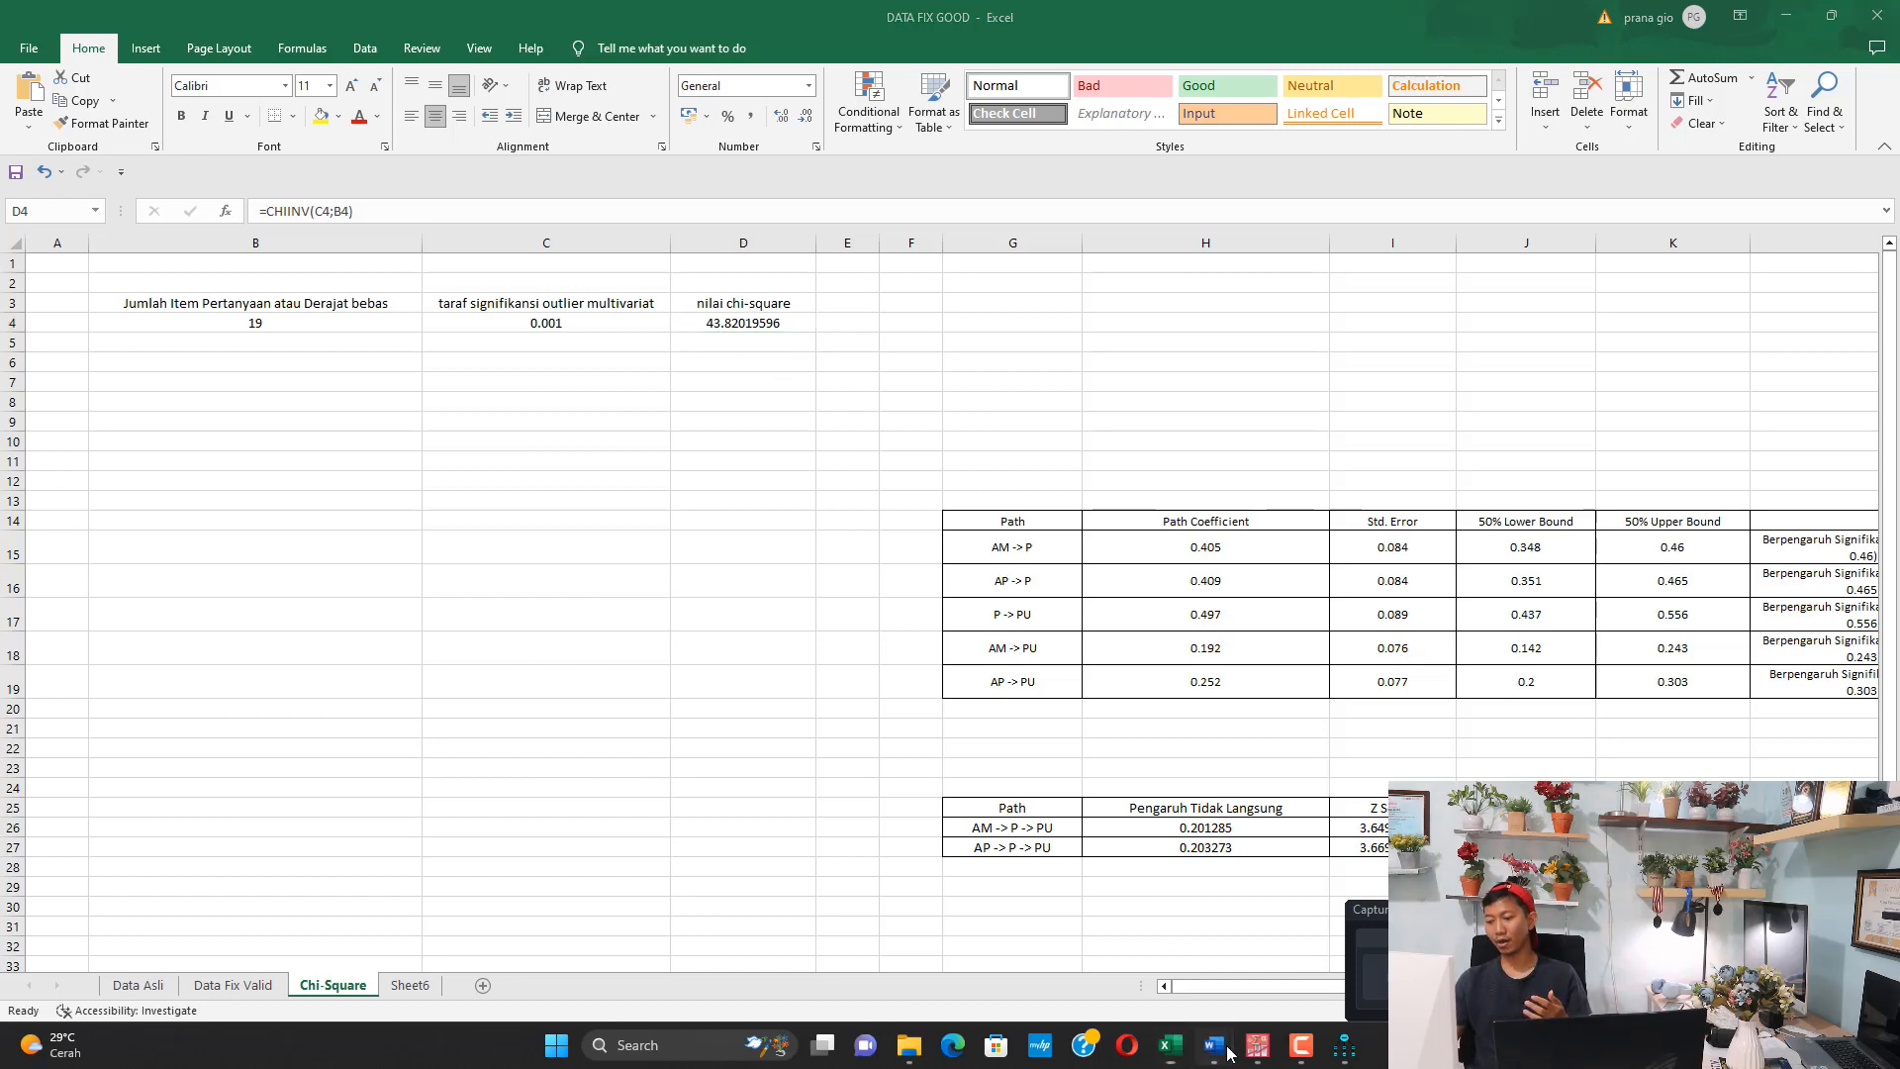
click(1063, 965)
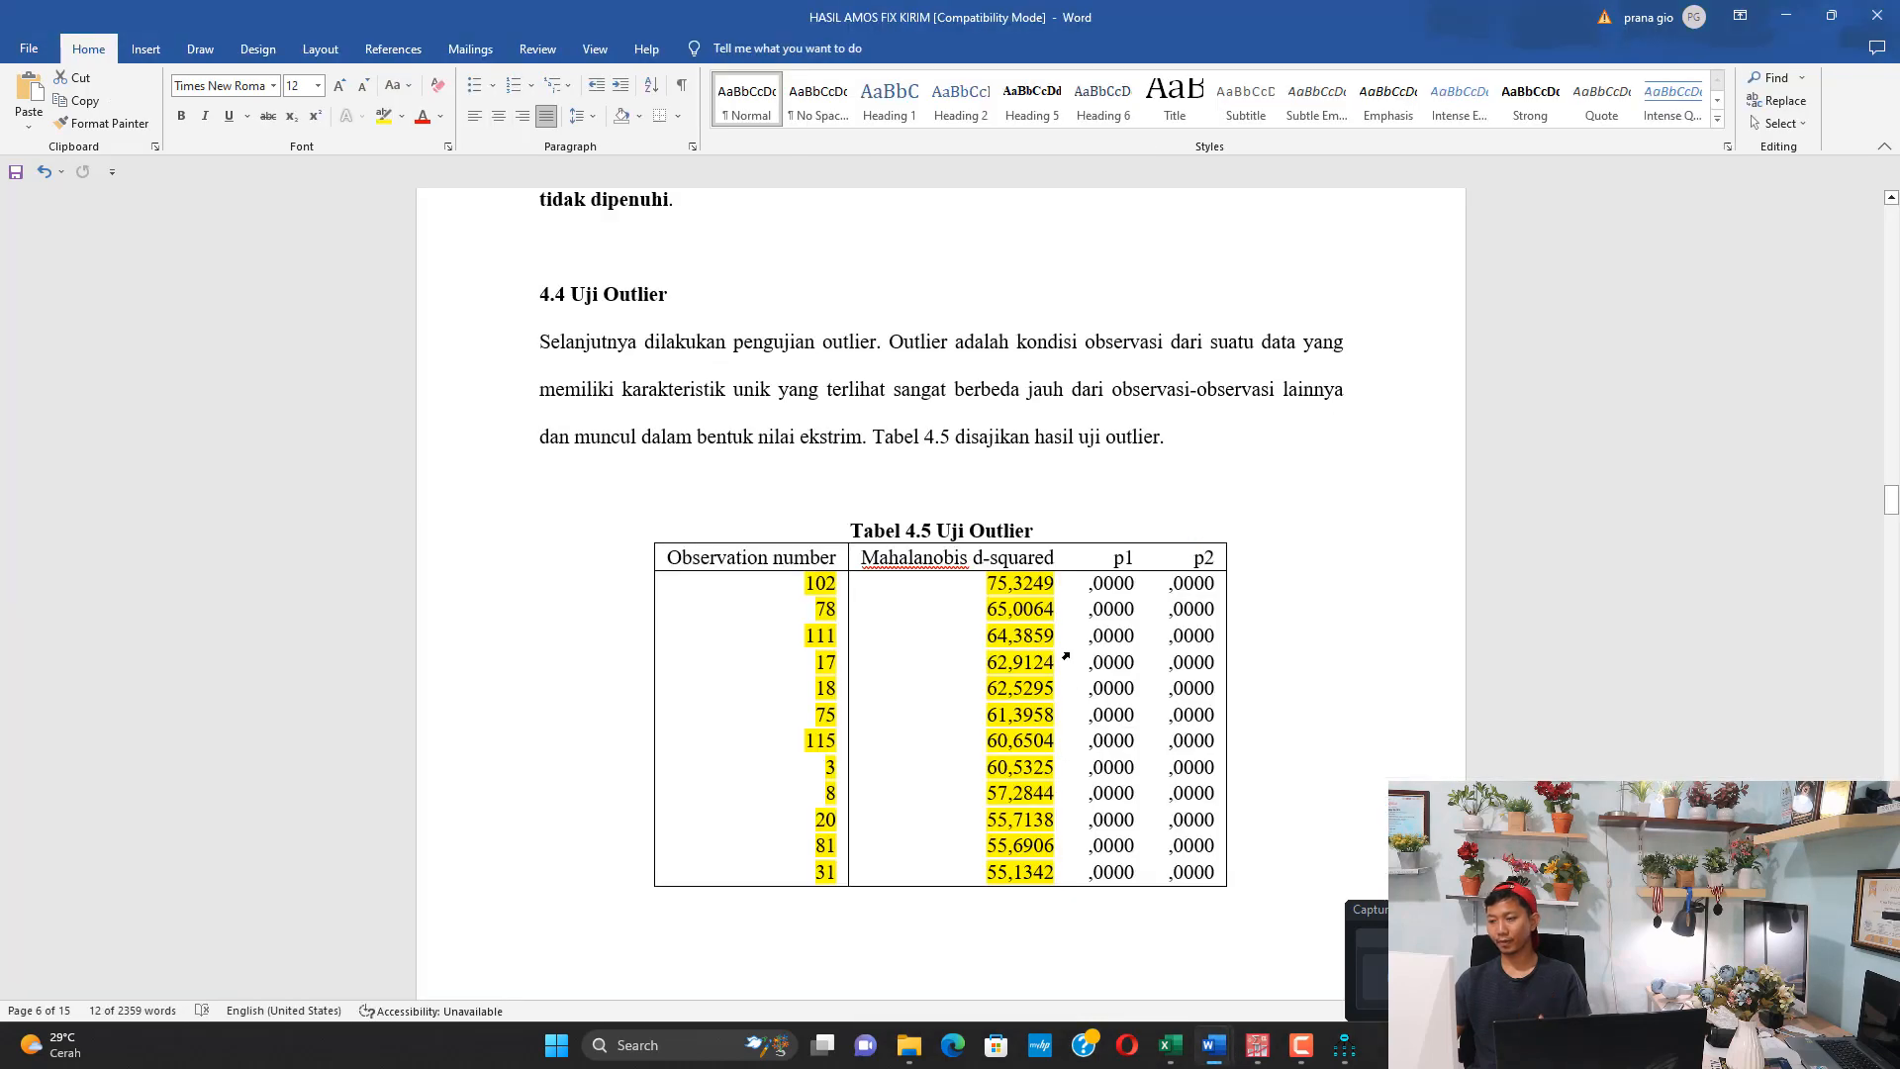
click(993, 583)
double_click(1019, 586)
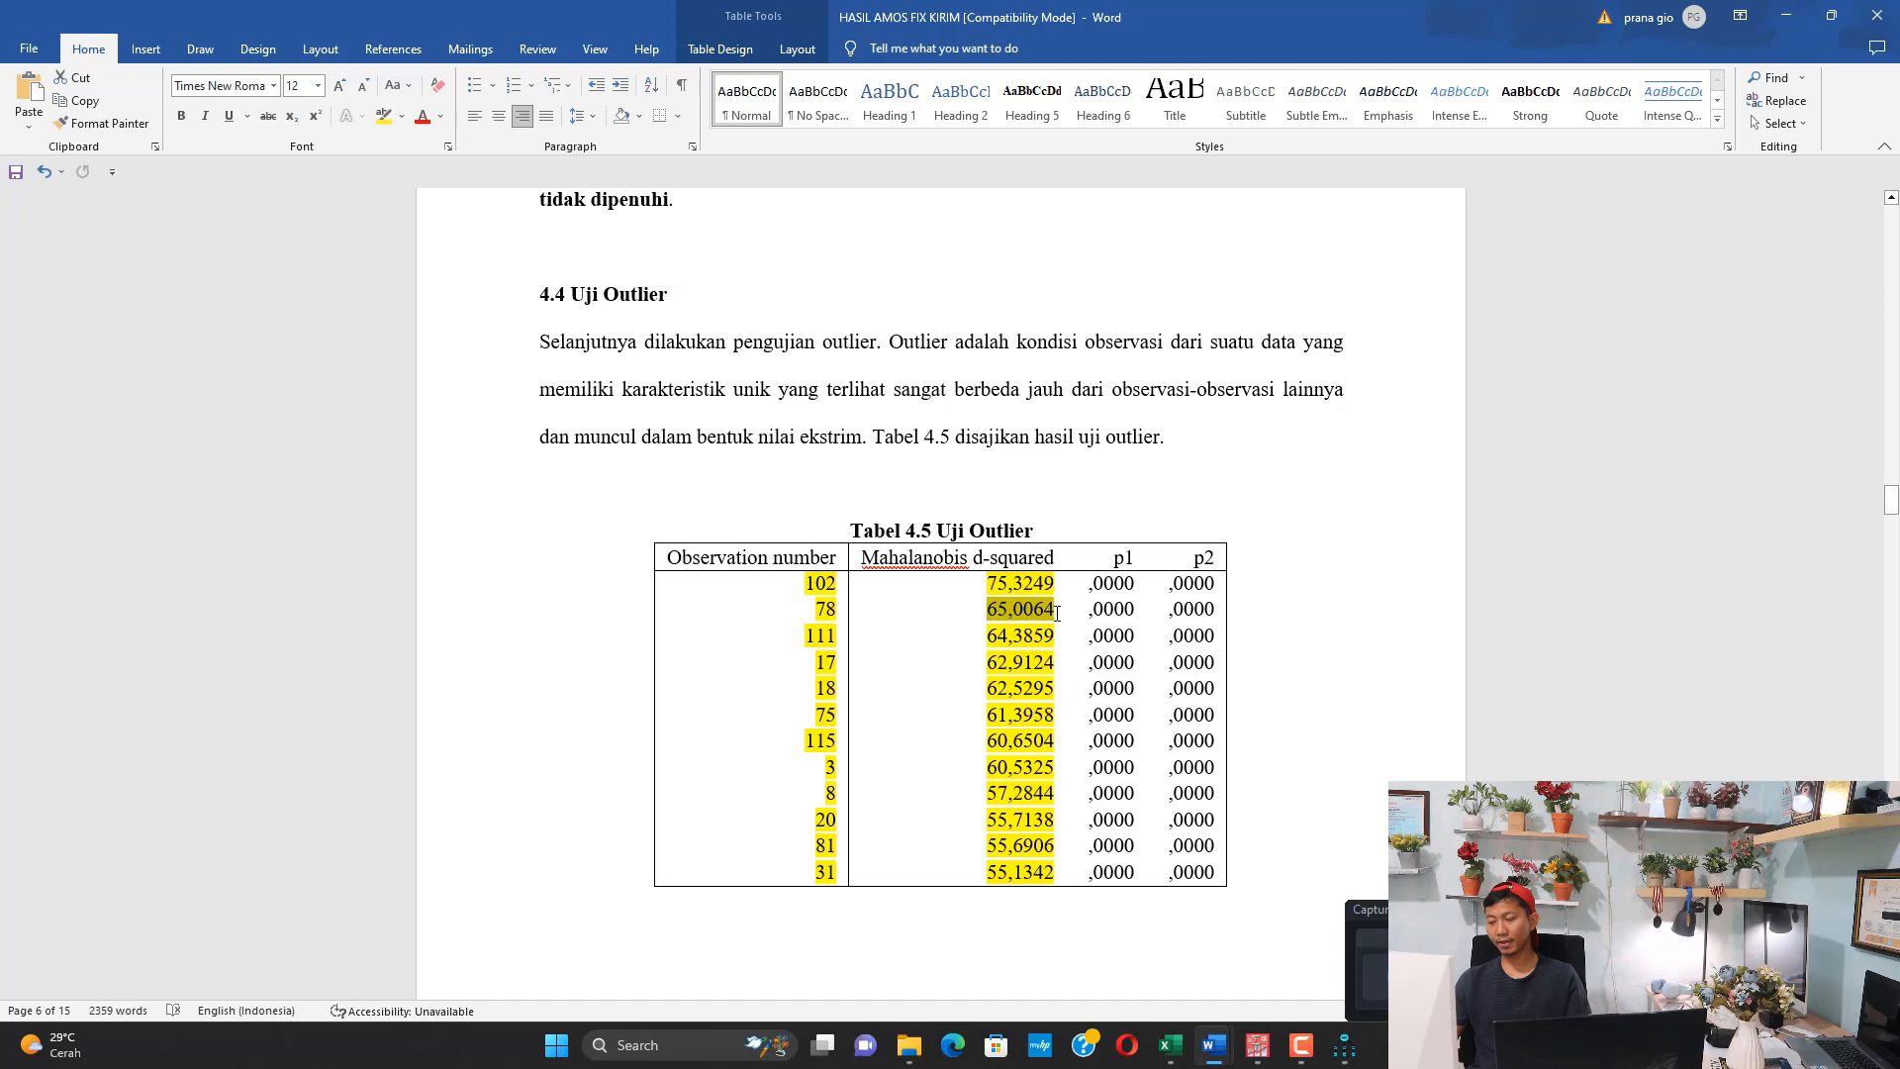
double_click(993, 641)
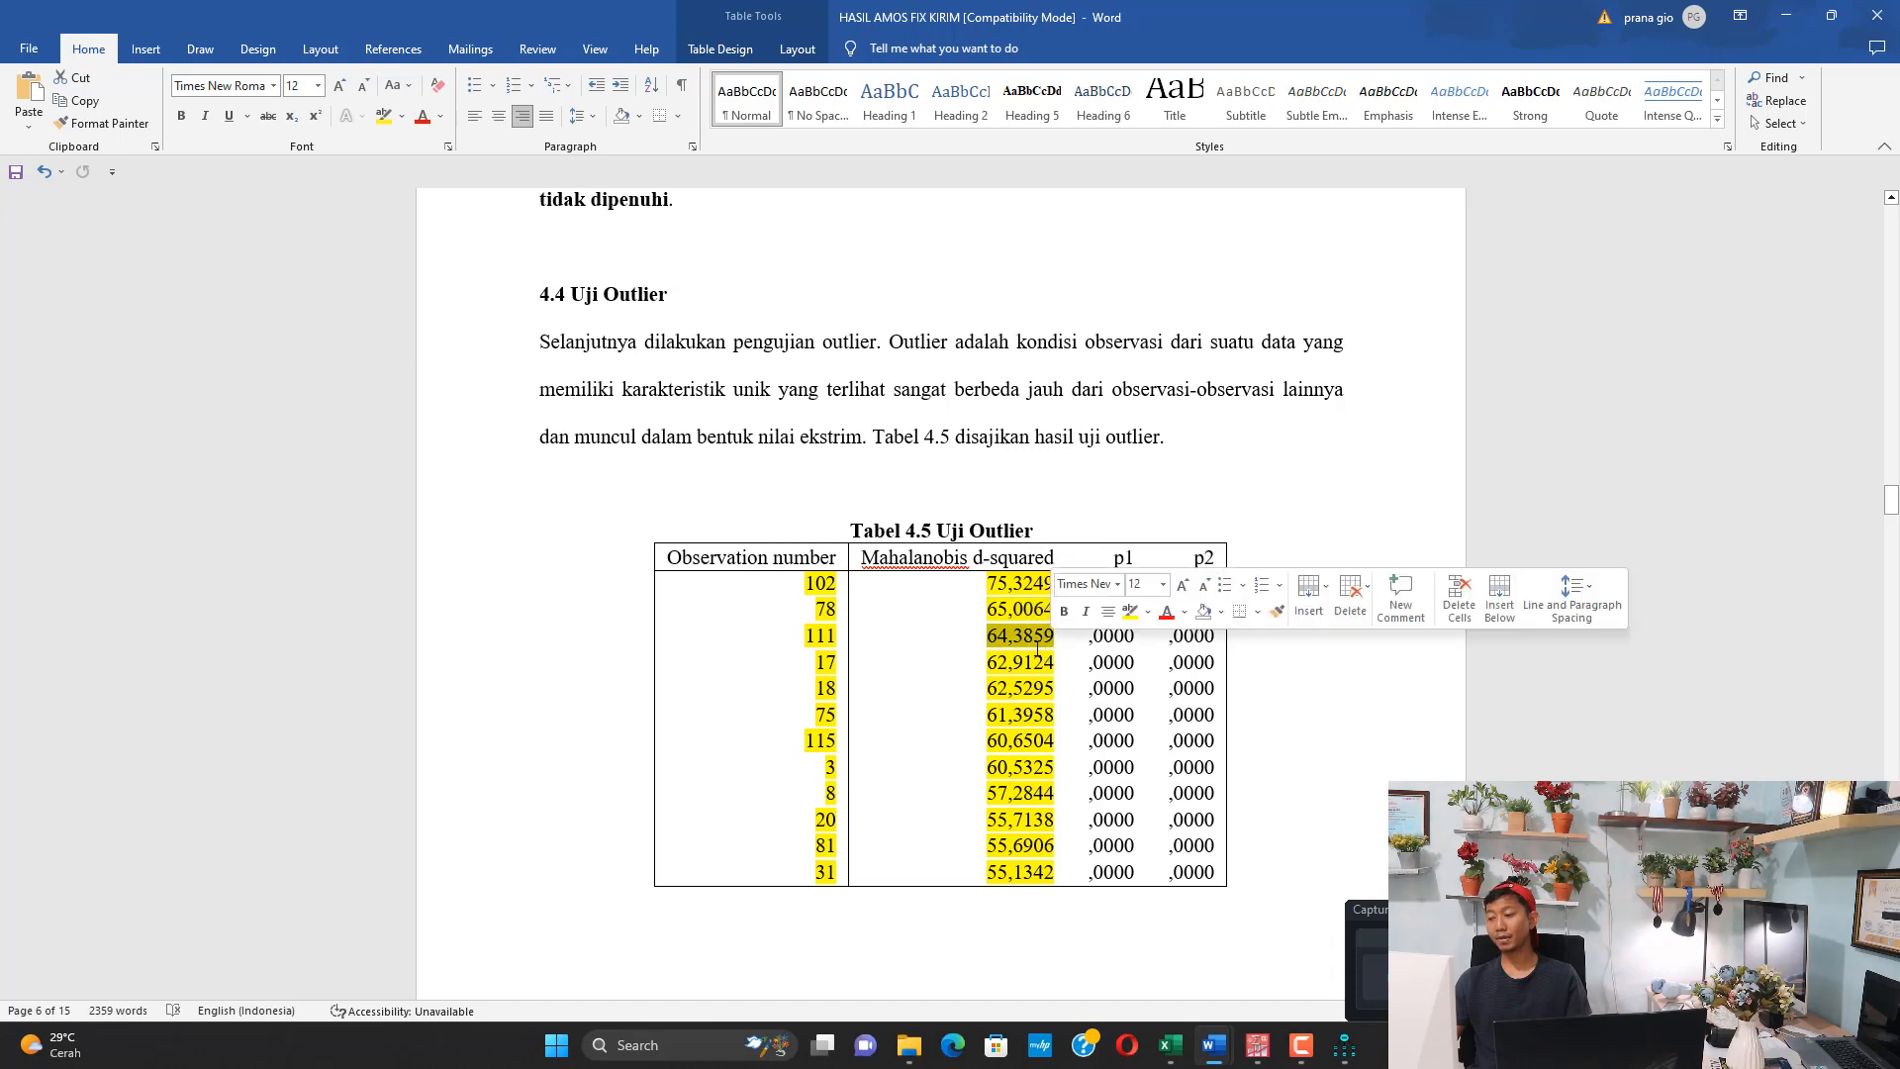
scroll(999, 639, down, 5)
scroll(1003, 637, down, 2)
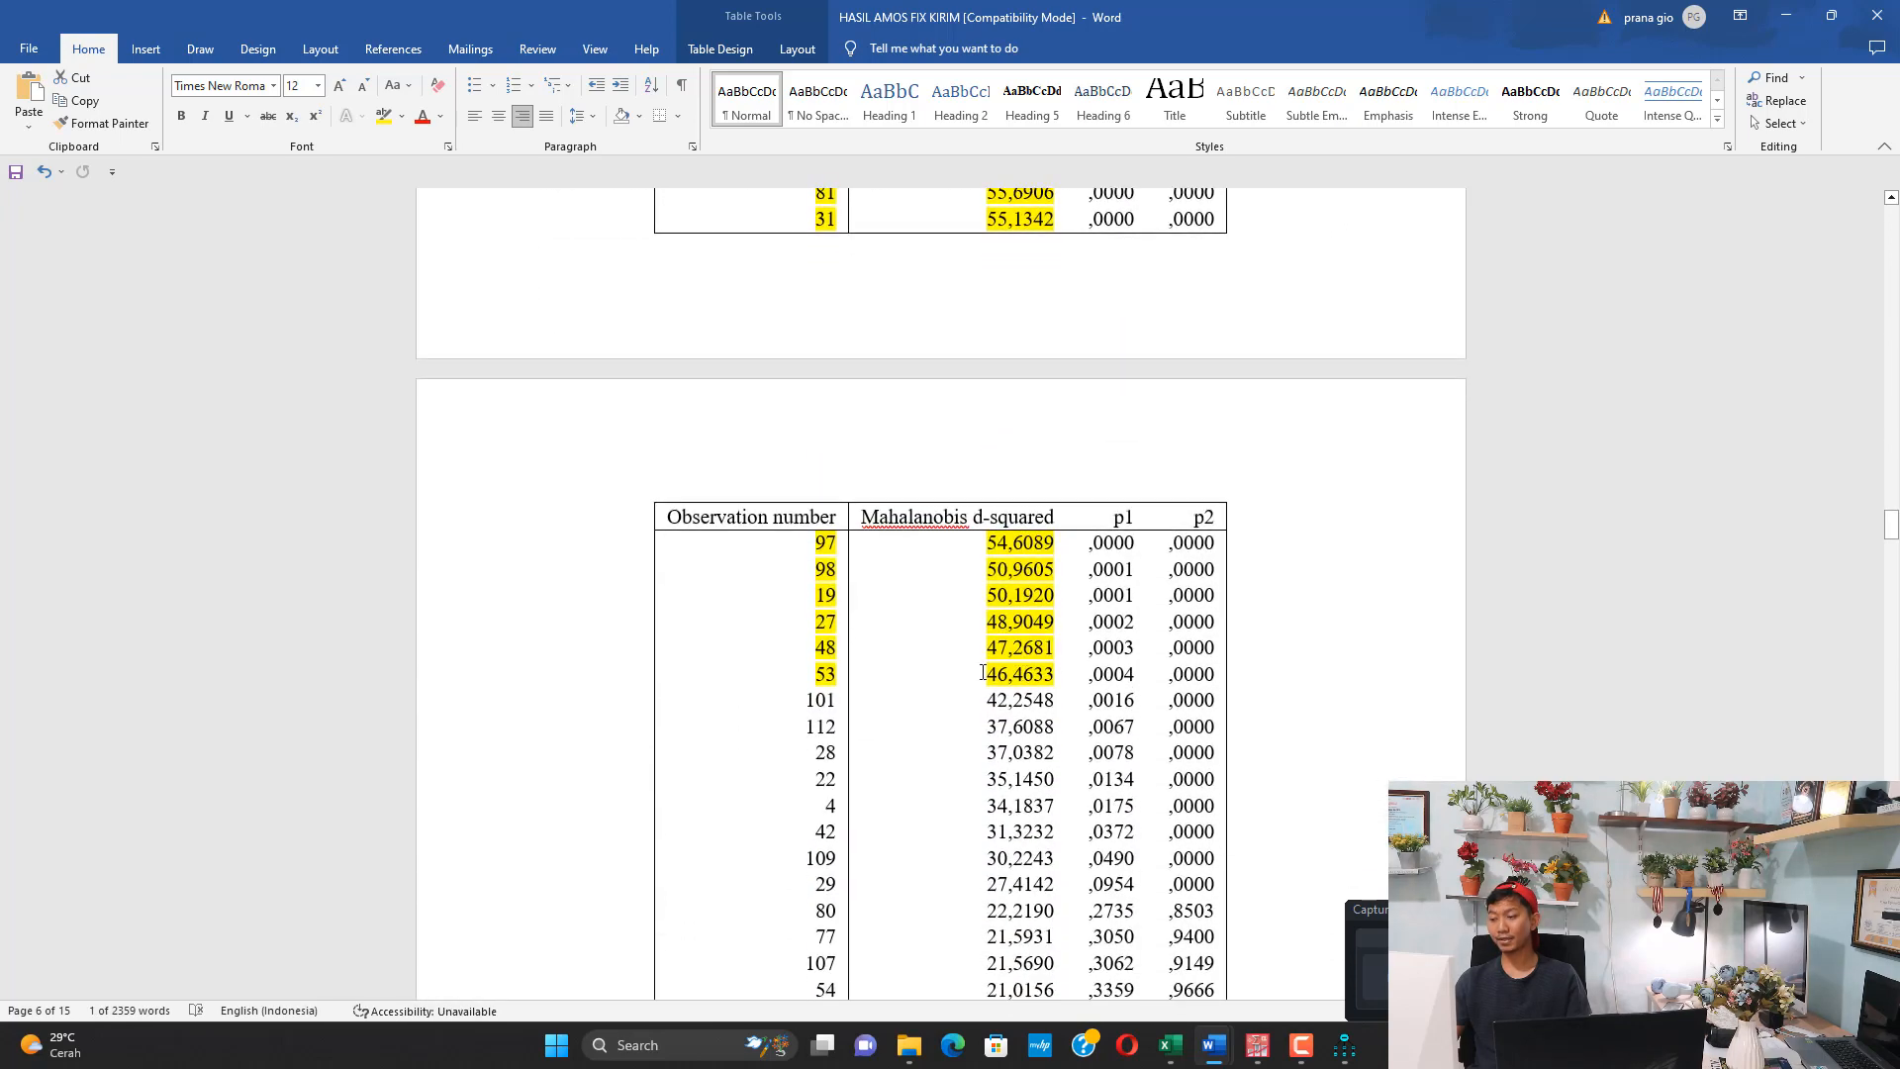
drag(983, 673, 820, 667)
drag(984, 700, 1038, 702)
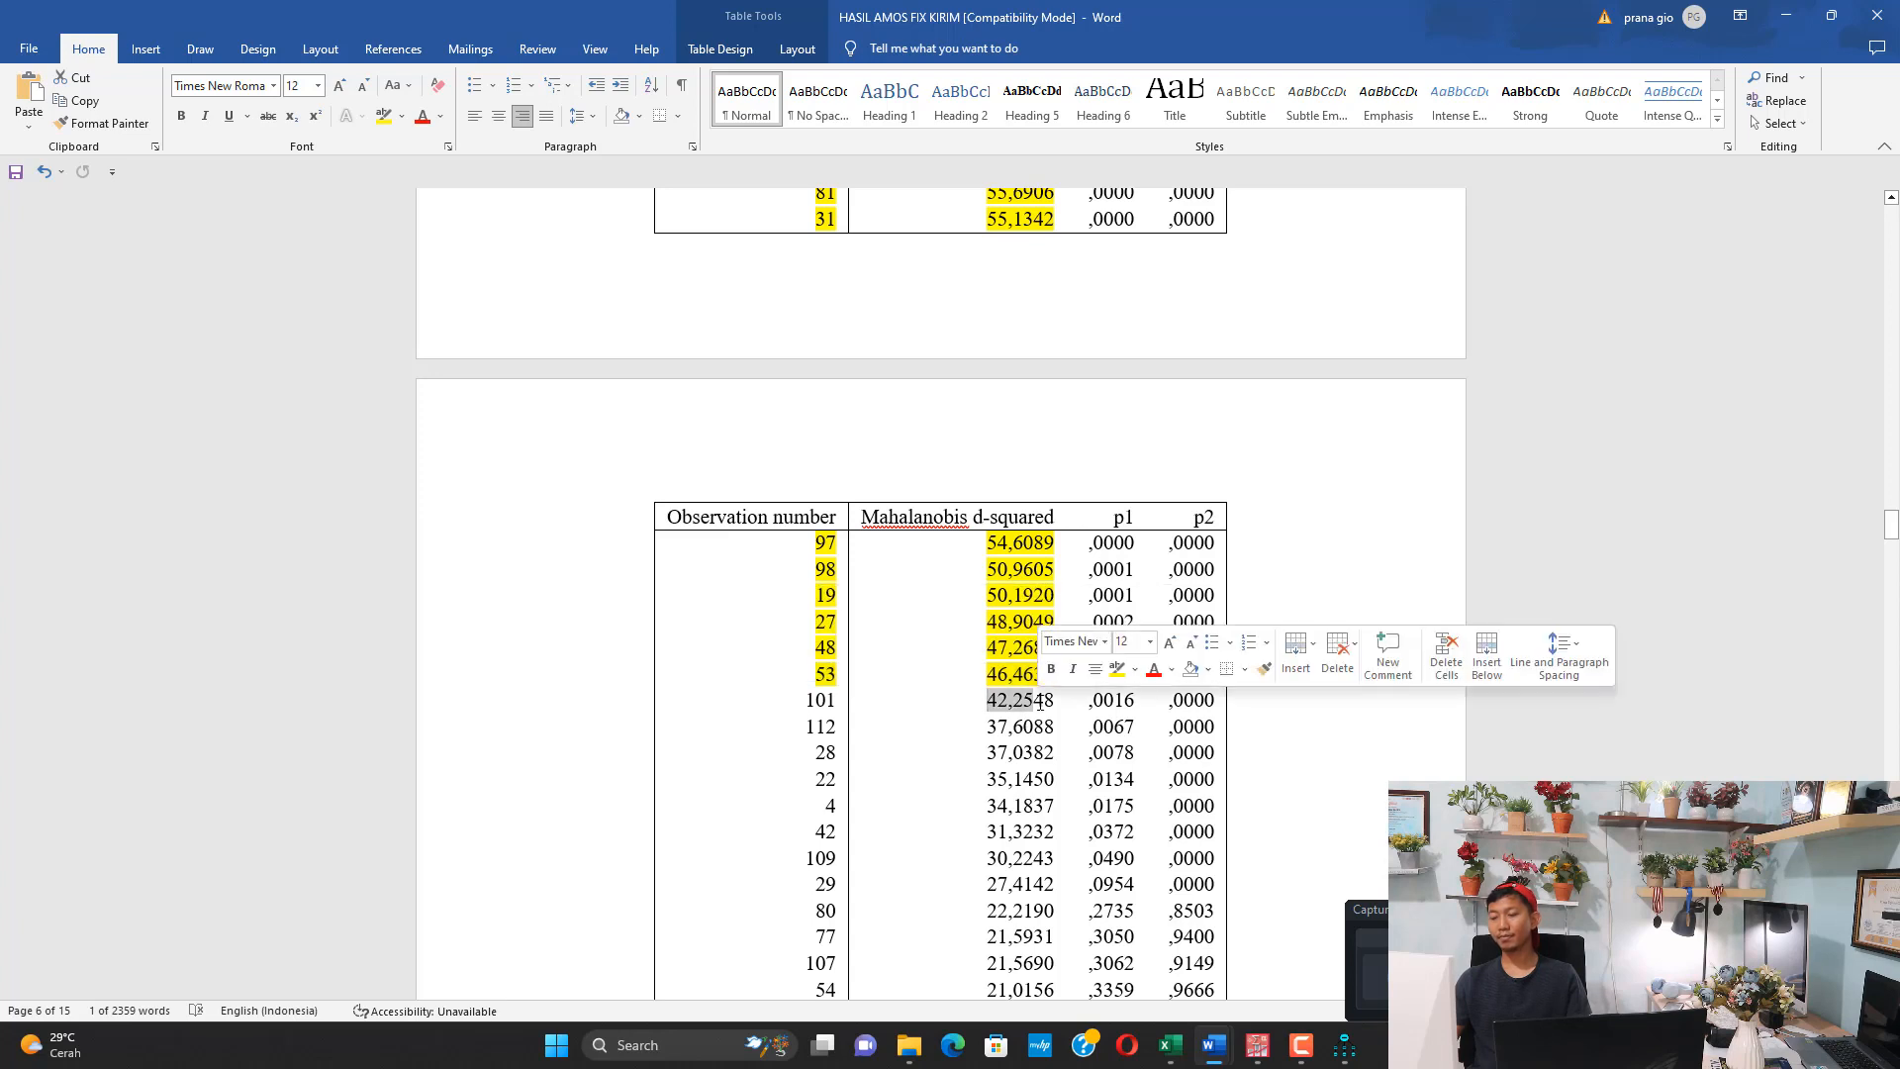
drag(808, 701, 952, 940)
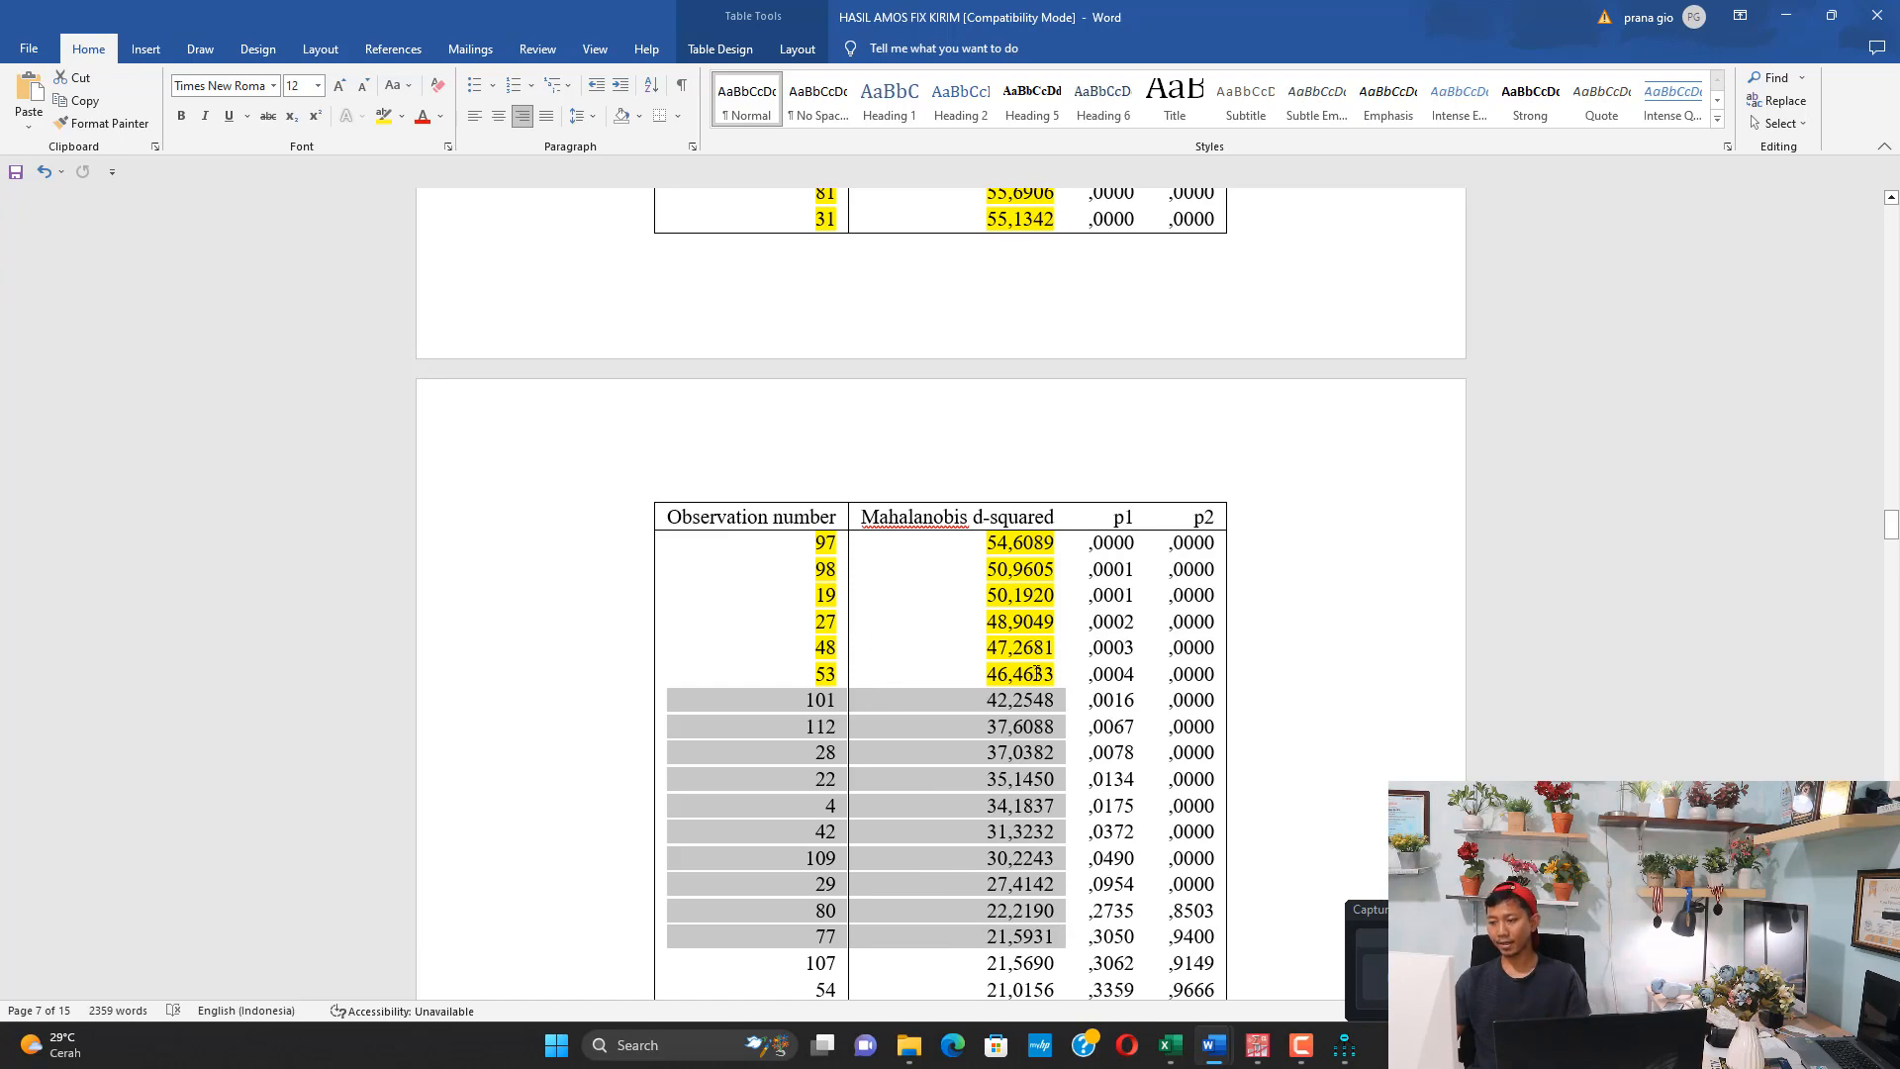
drag(1036, 673, 821, 576)
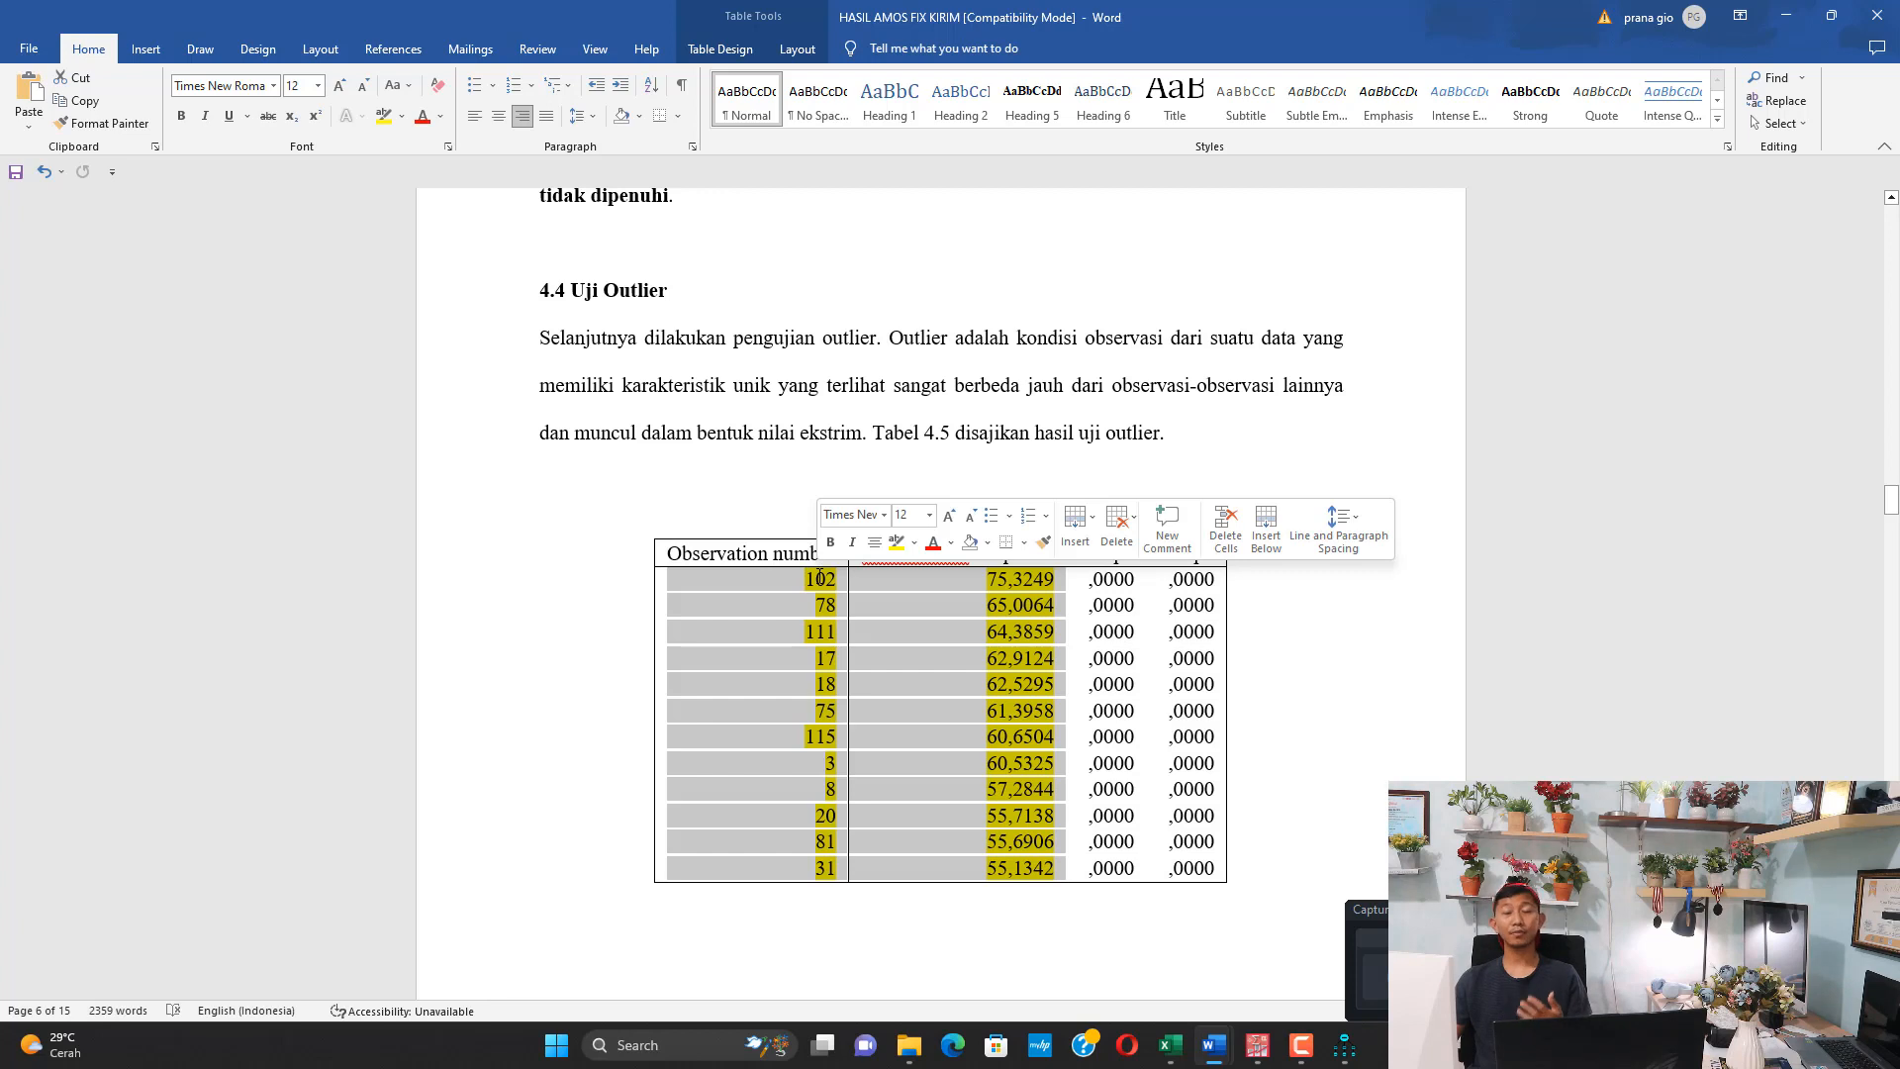
Go through the highlighted observations in Tabel 4.5 and read the outlier conclusion below Gambar 4.2 Perhitungan Nilai Chi-Squares
scroll(817, 574, down, 3)
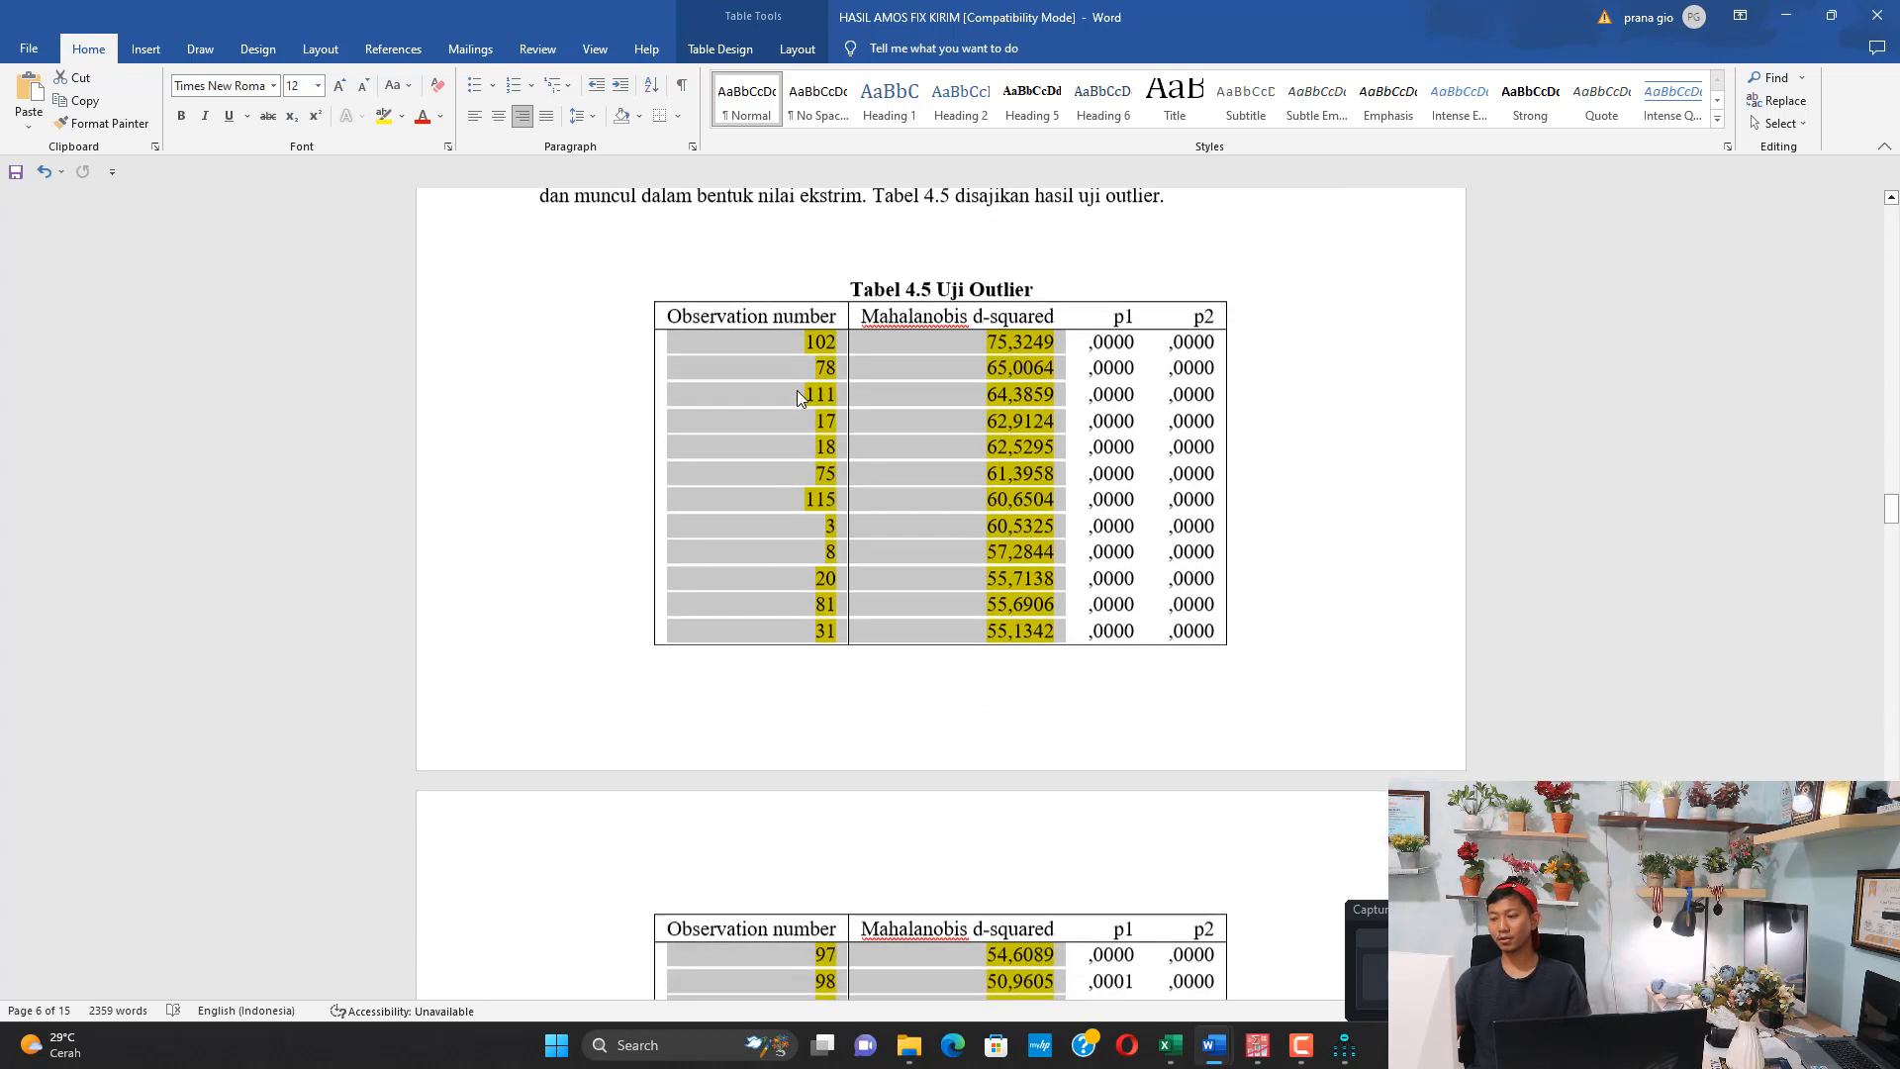
click(828, 396)
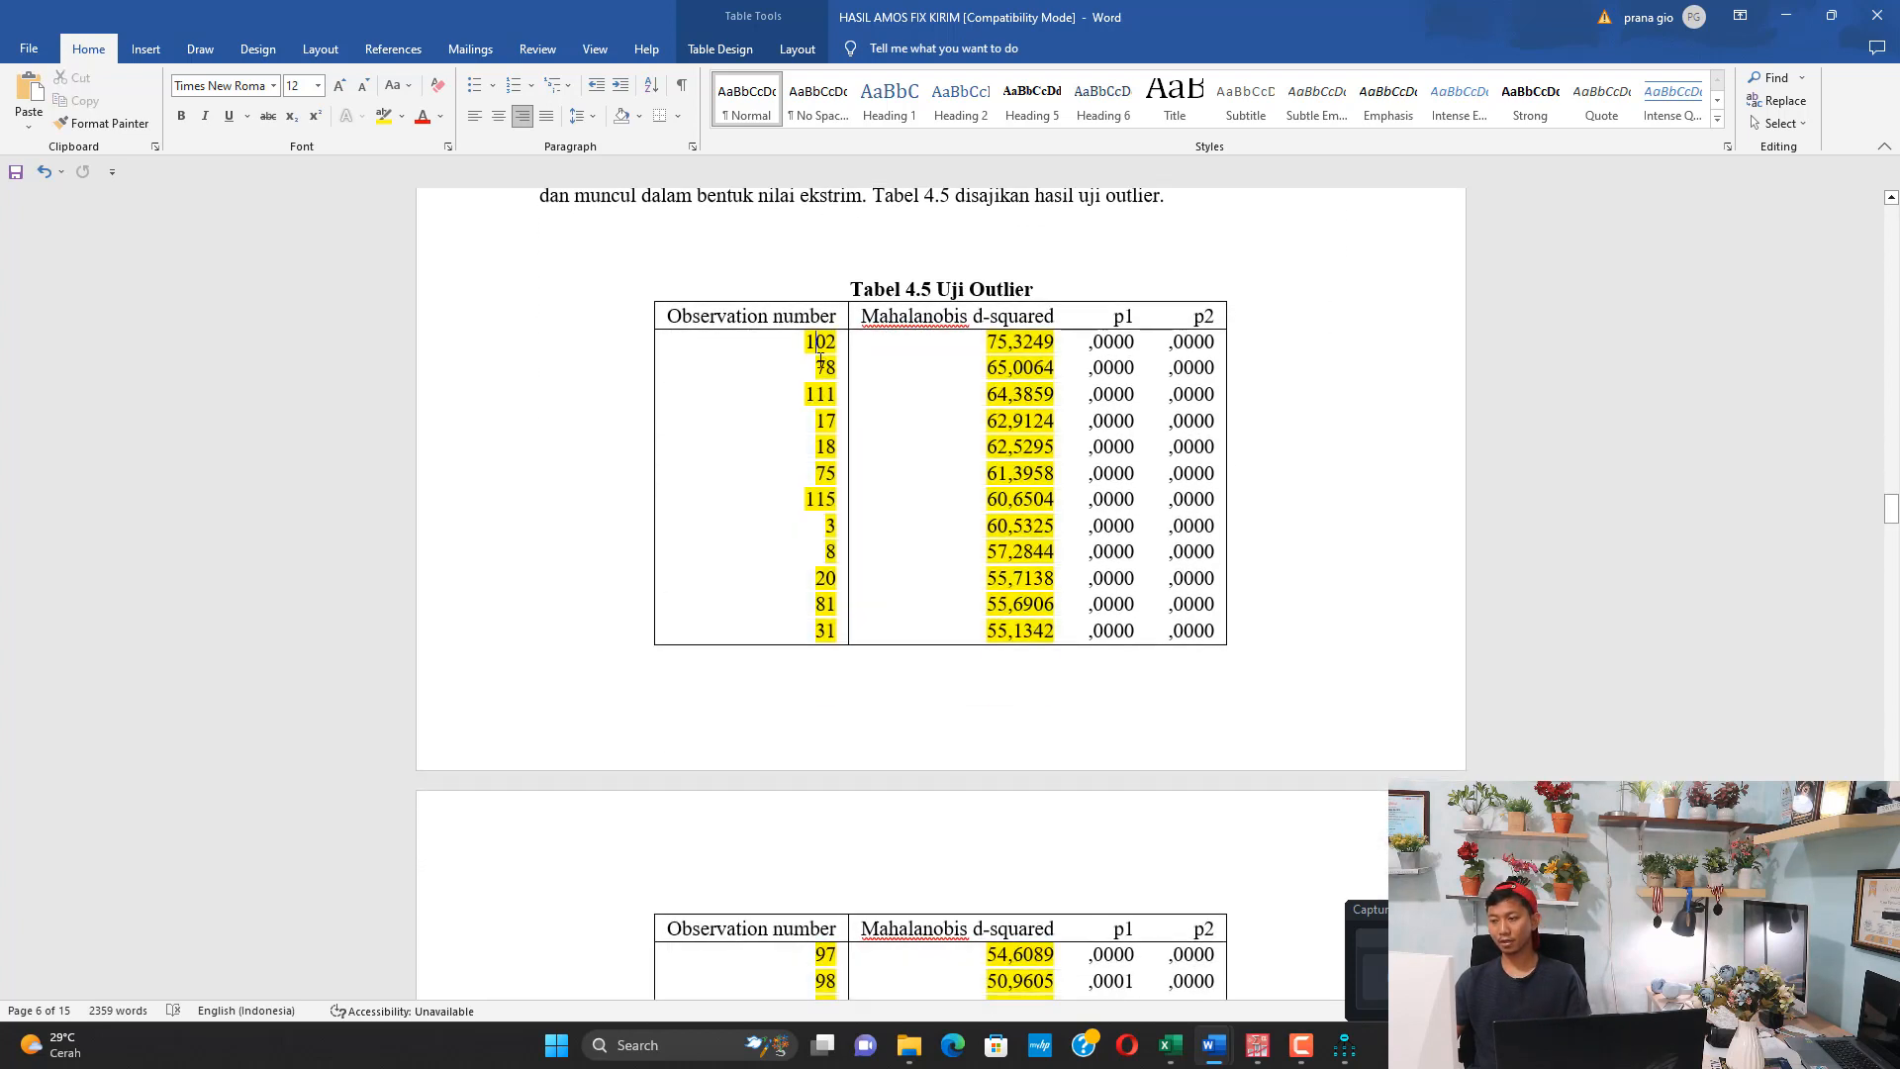
click(828, 422)
scroll(880, 560, down, 2)
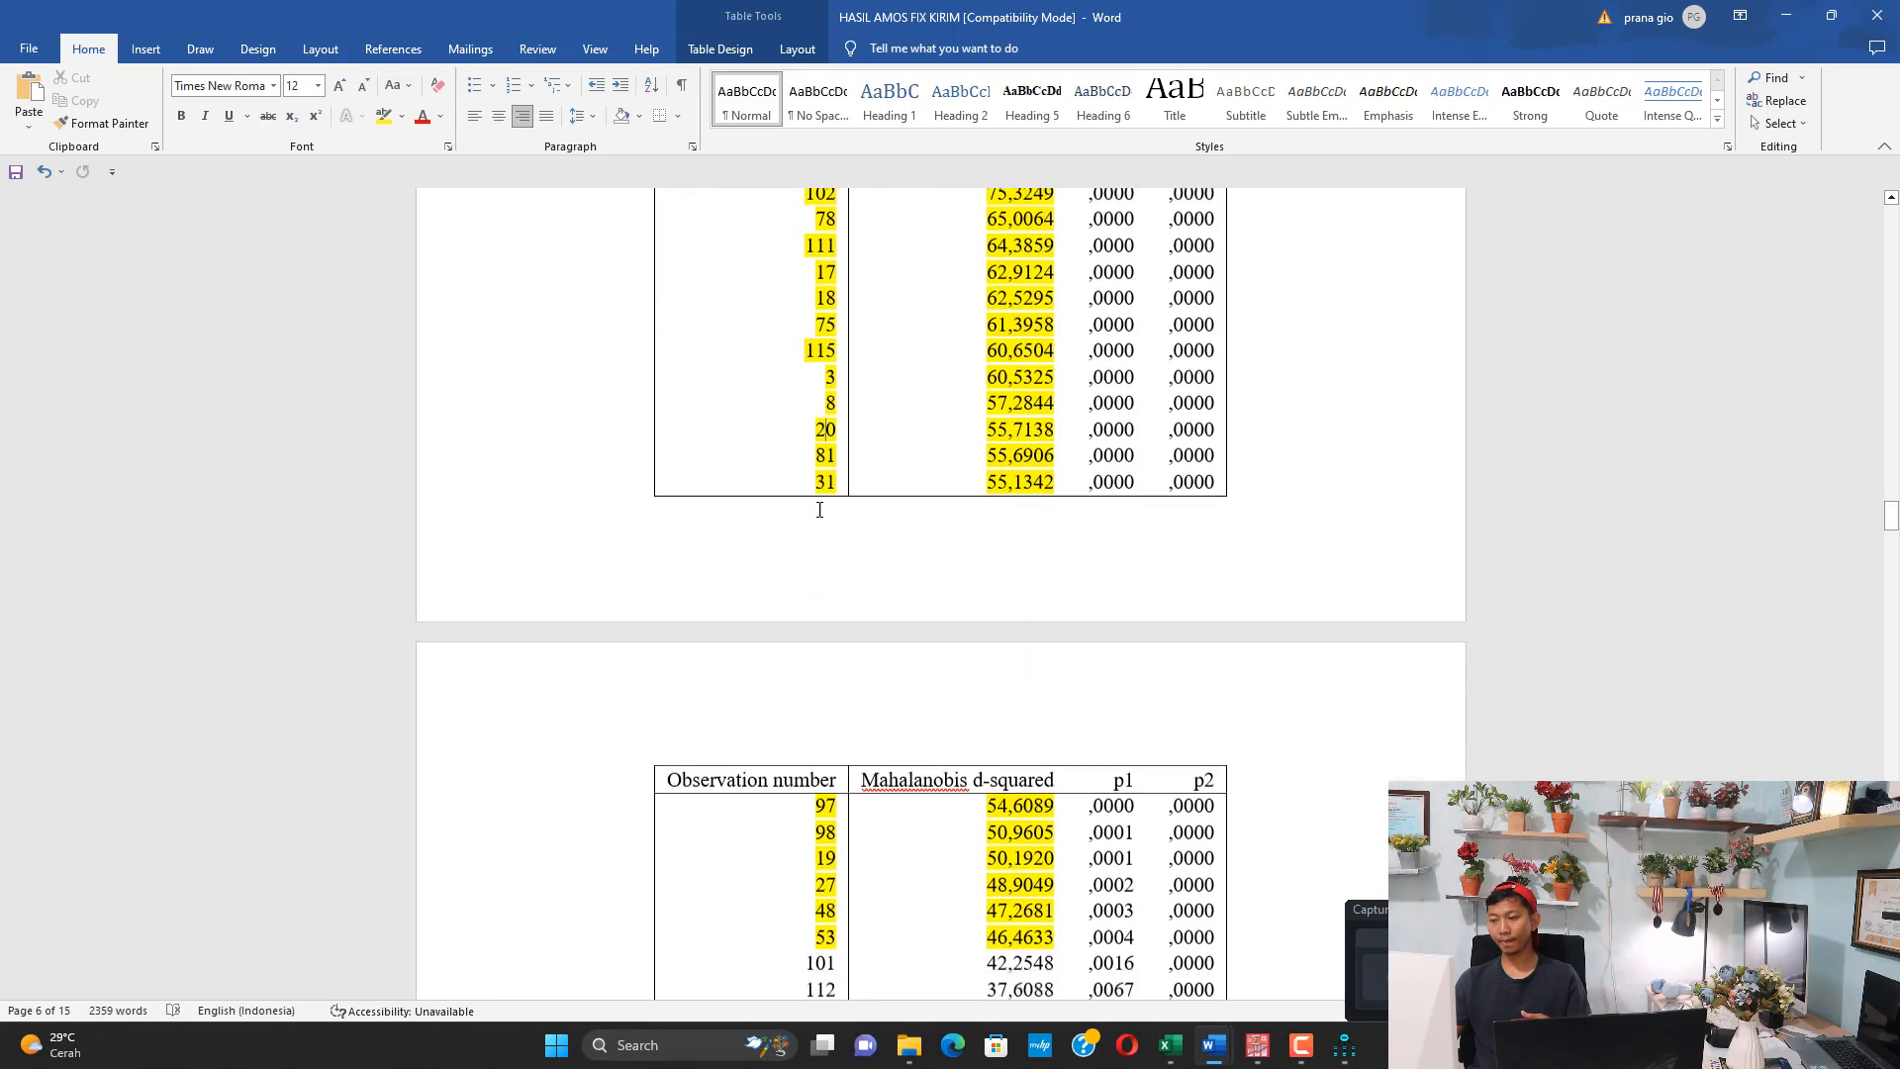
scroll(826, 462, down, 3)
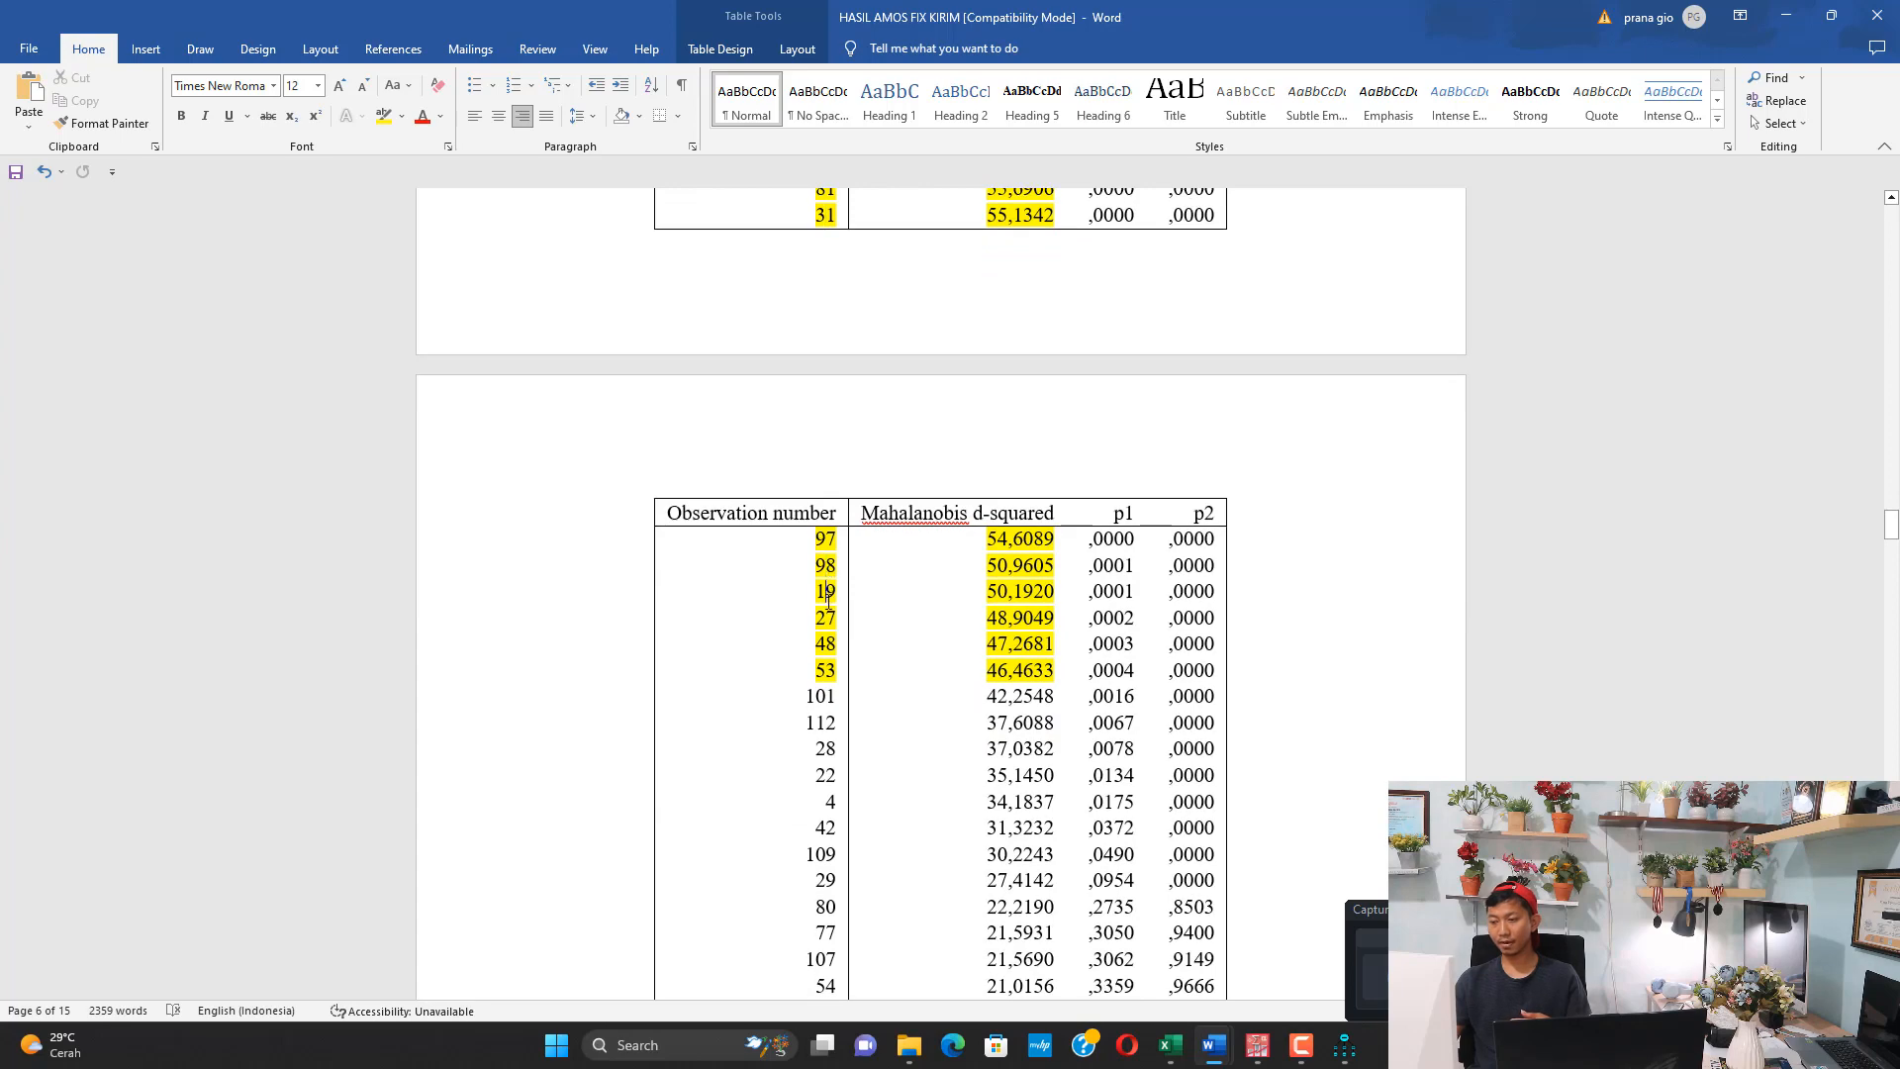
scroll(825, 653, down, 20)
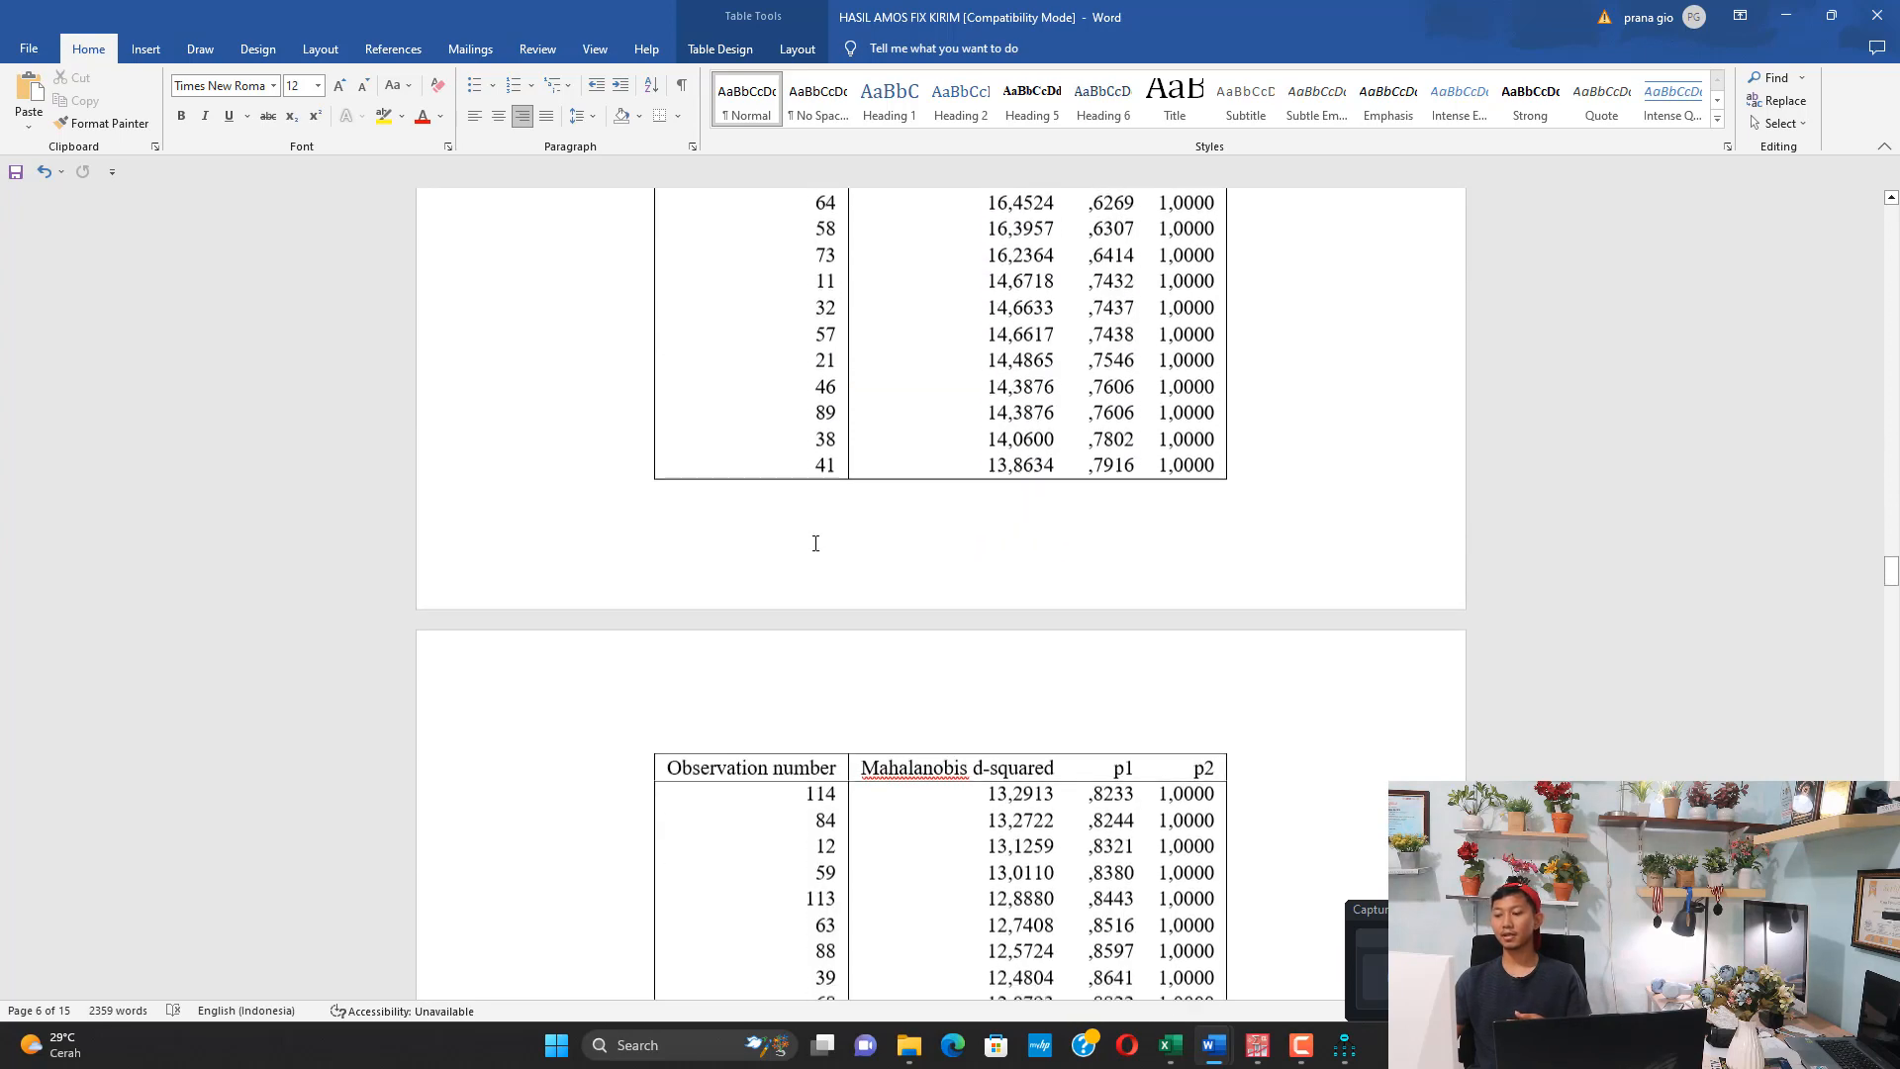
scroll(806, 529, down, 9)
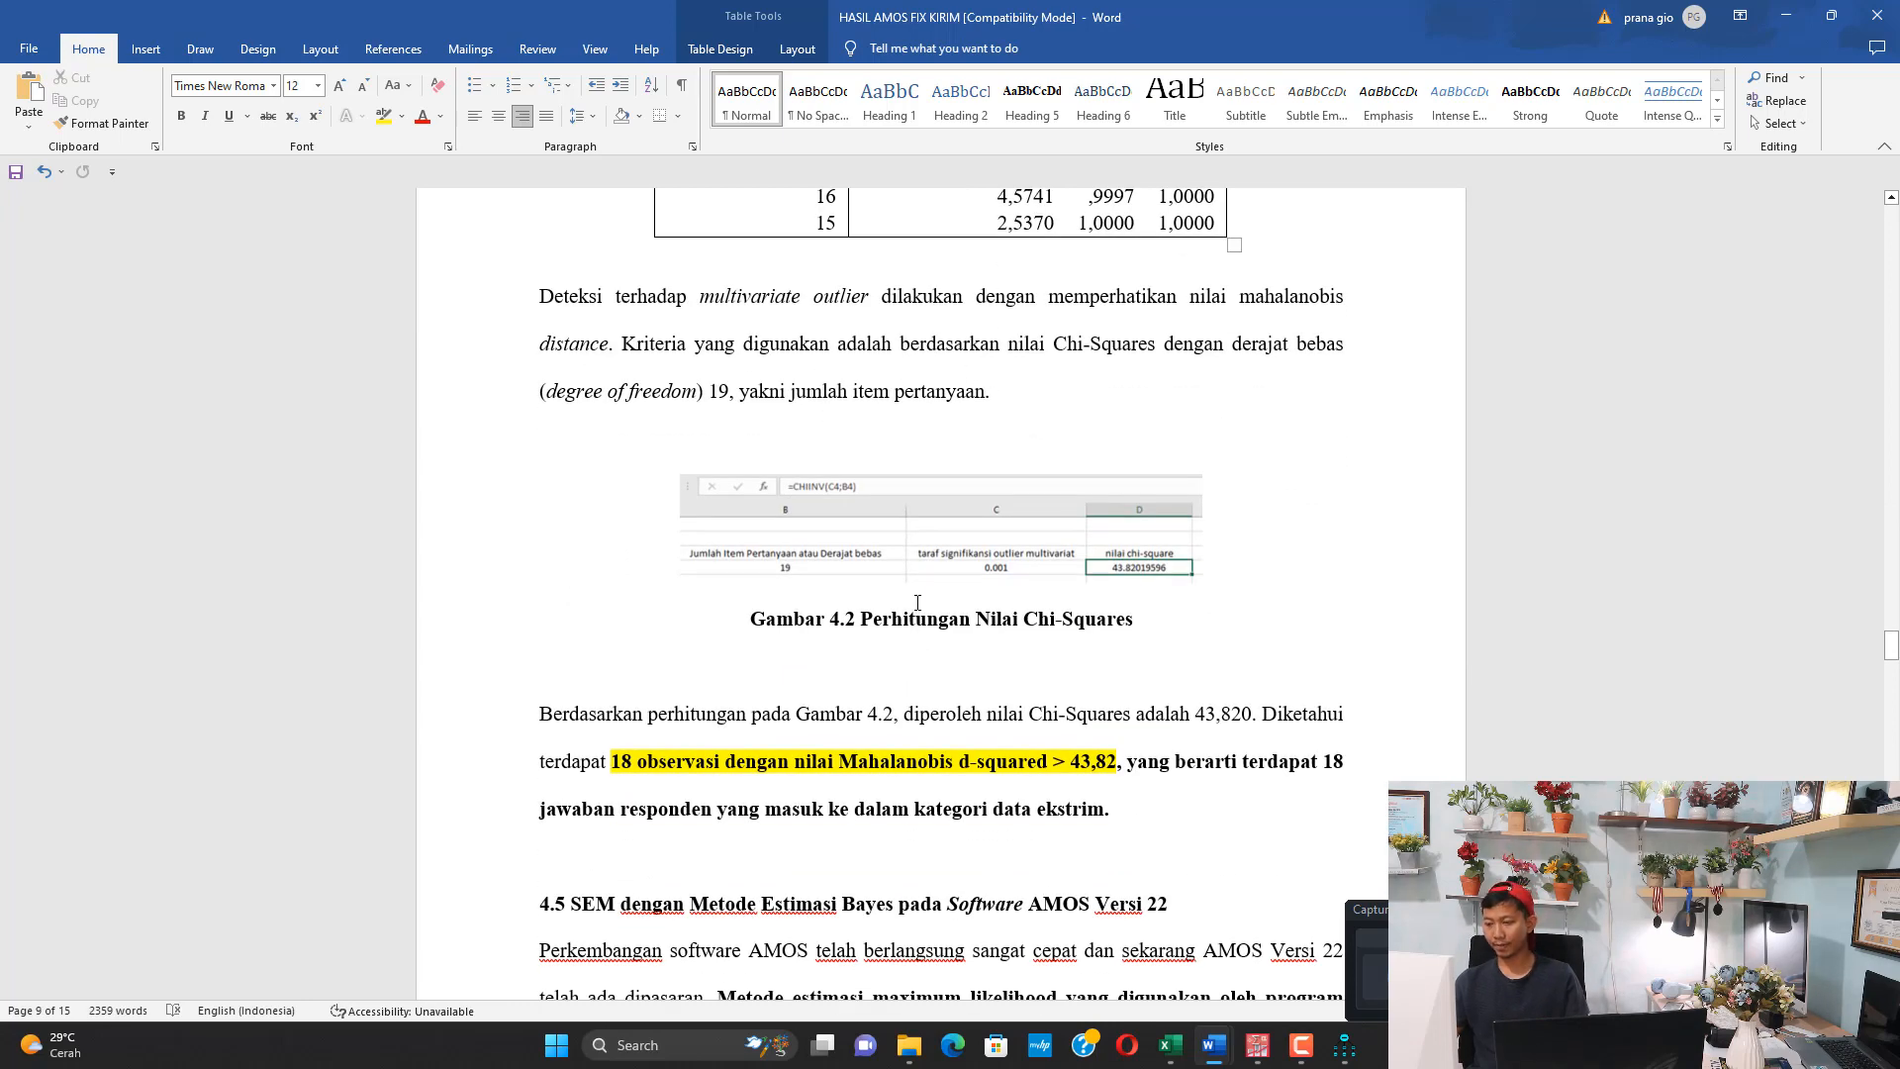
drag(647, 760, 796, 762)
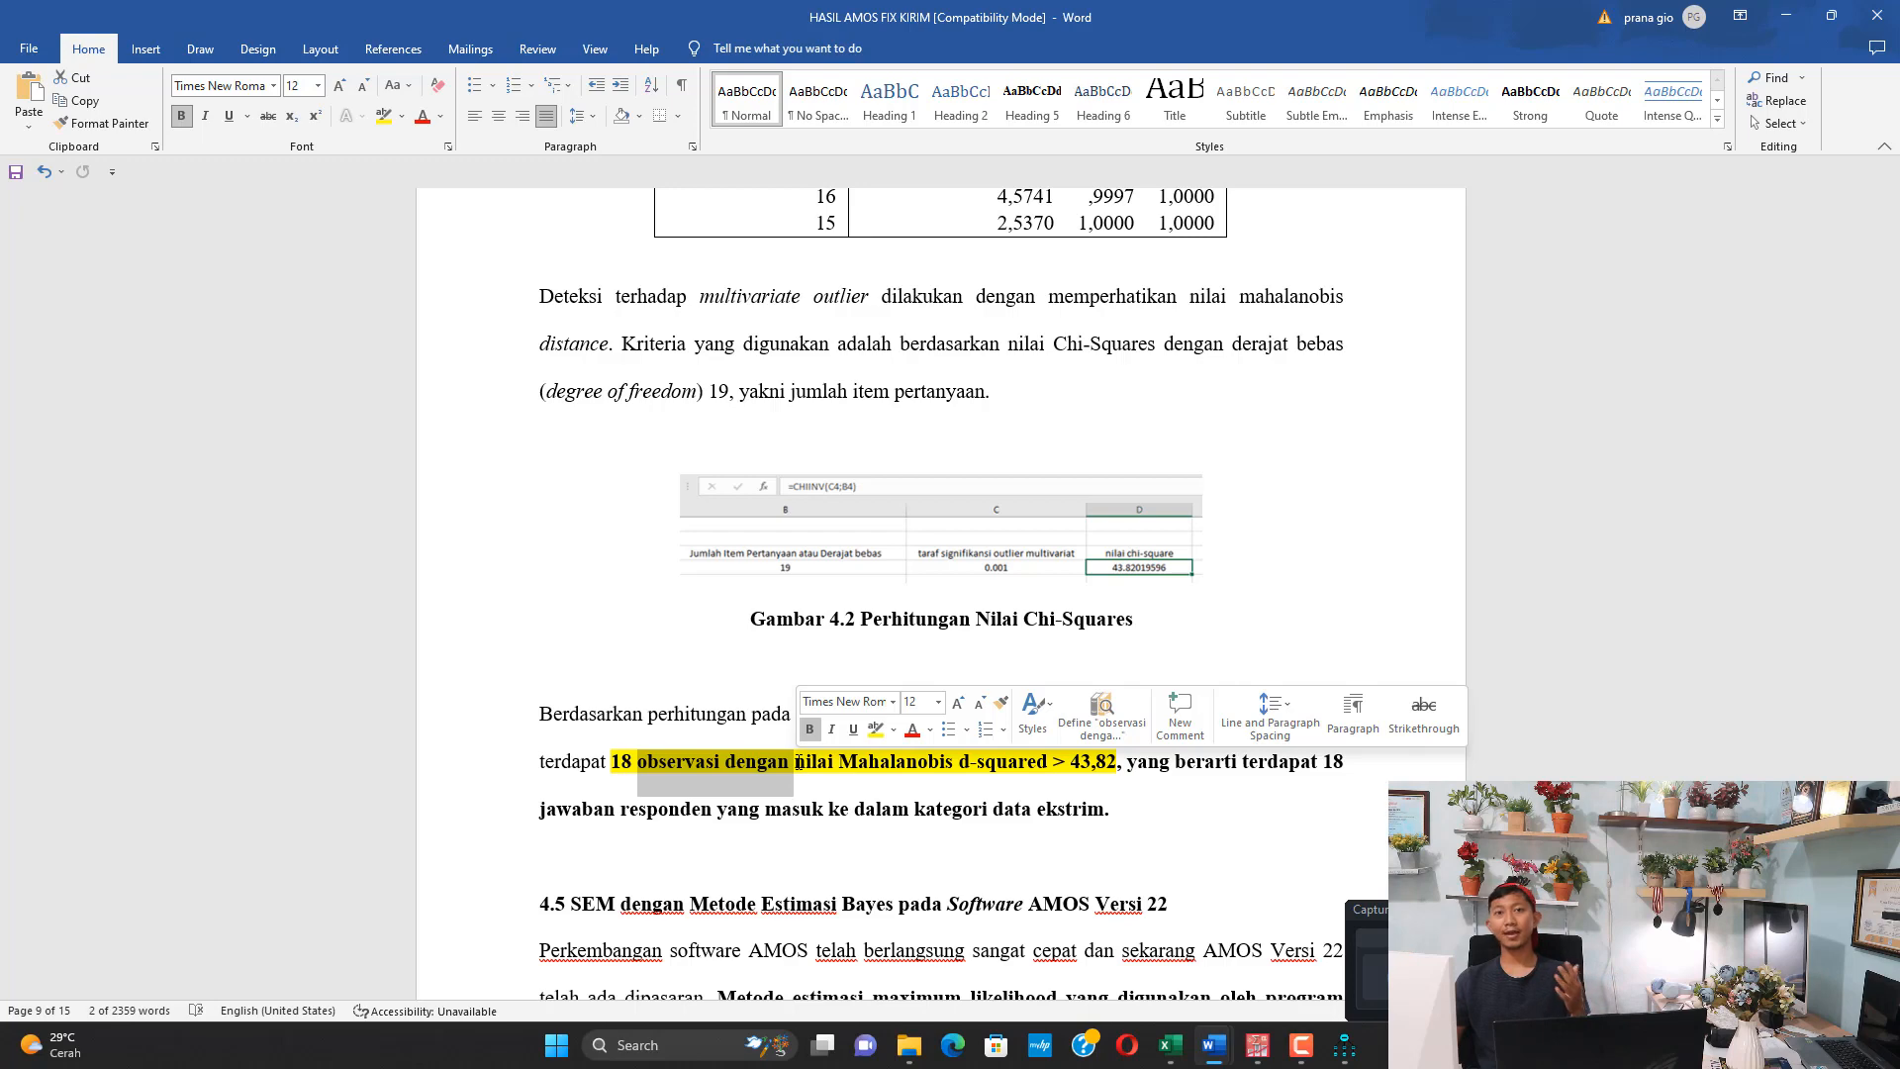
Read section 4.5 on SEM with Bayes estimation in AMOS Versi 22 through to the maximum likelihood significance results in Tabel 4.6
scroll(802, 759, down, 3)
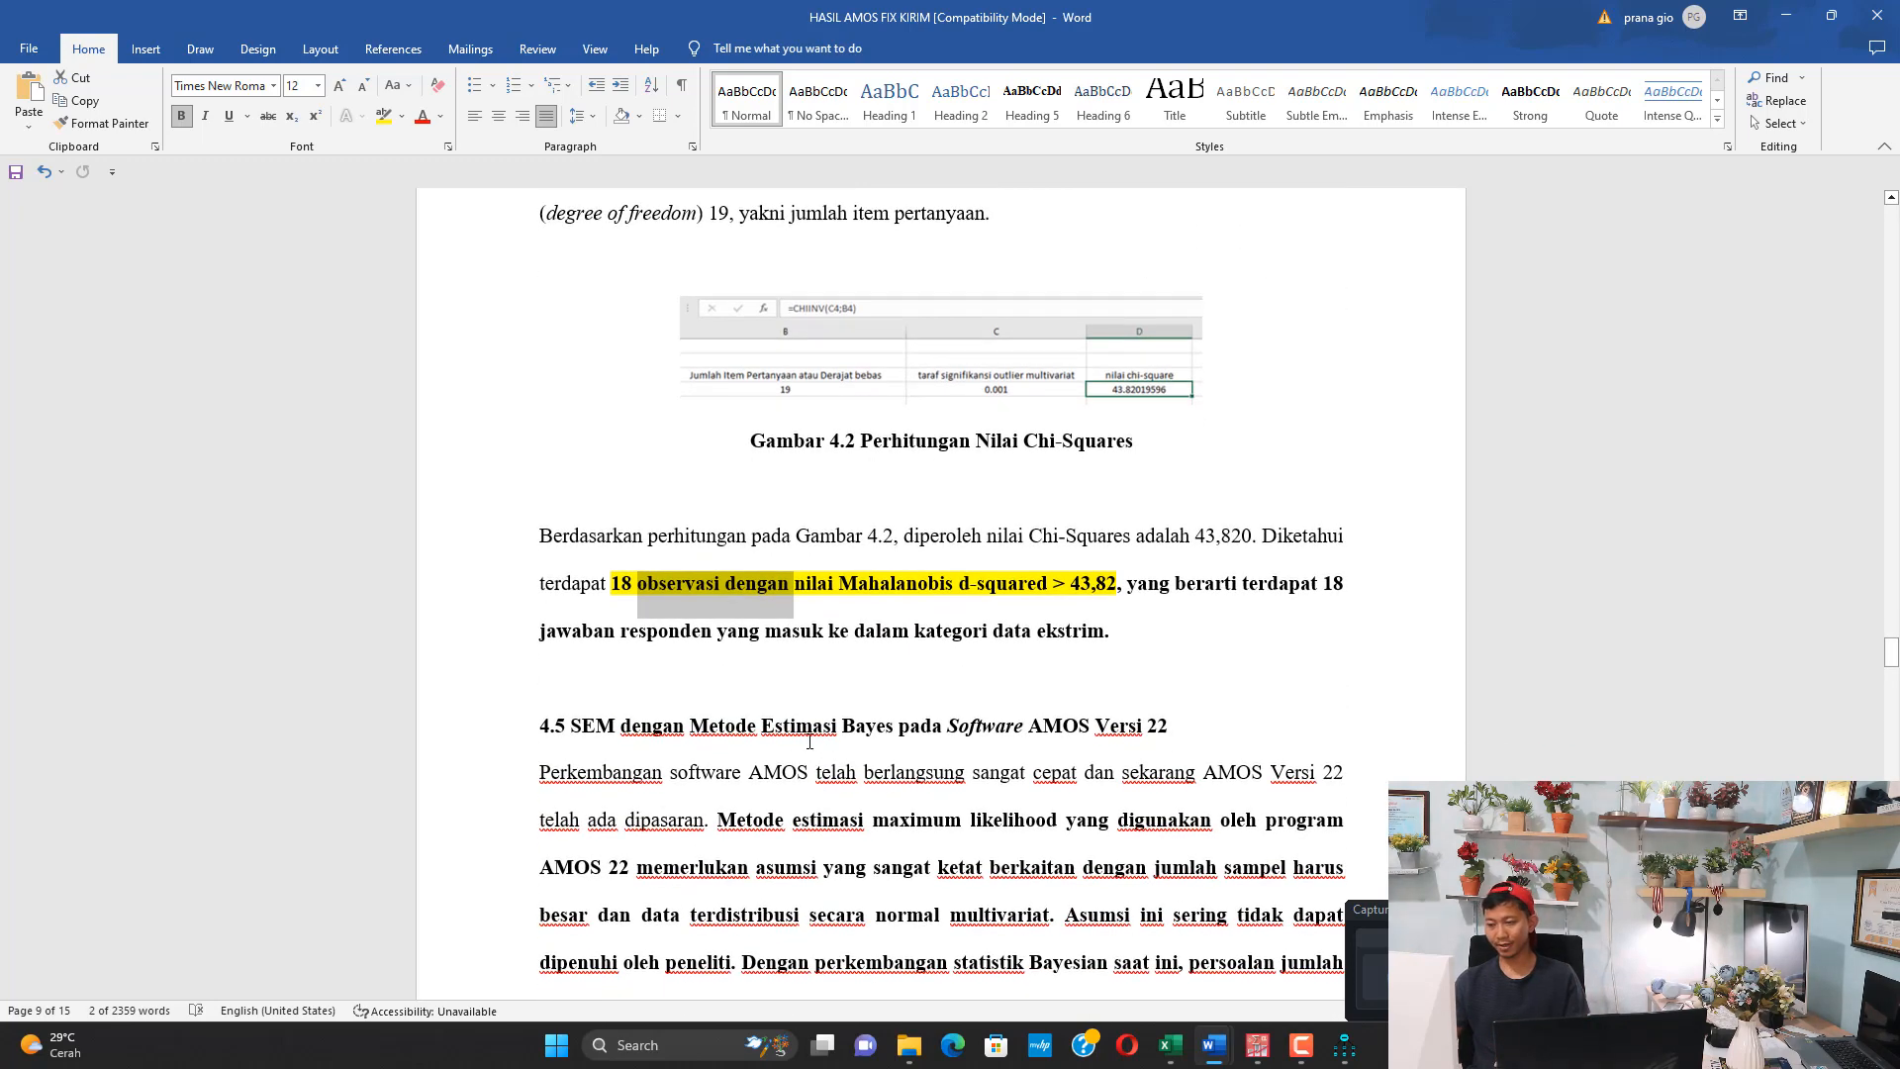
drag(975, 725, 1178, 725)
scroll(851, 660, down, 4)
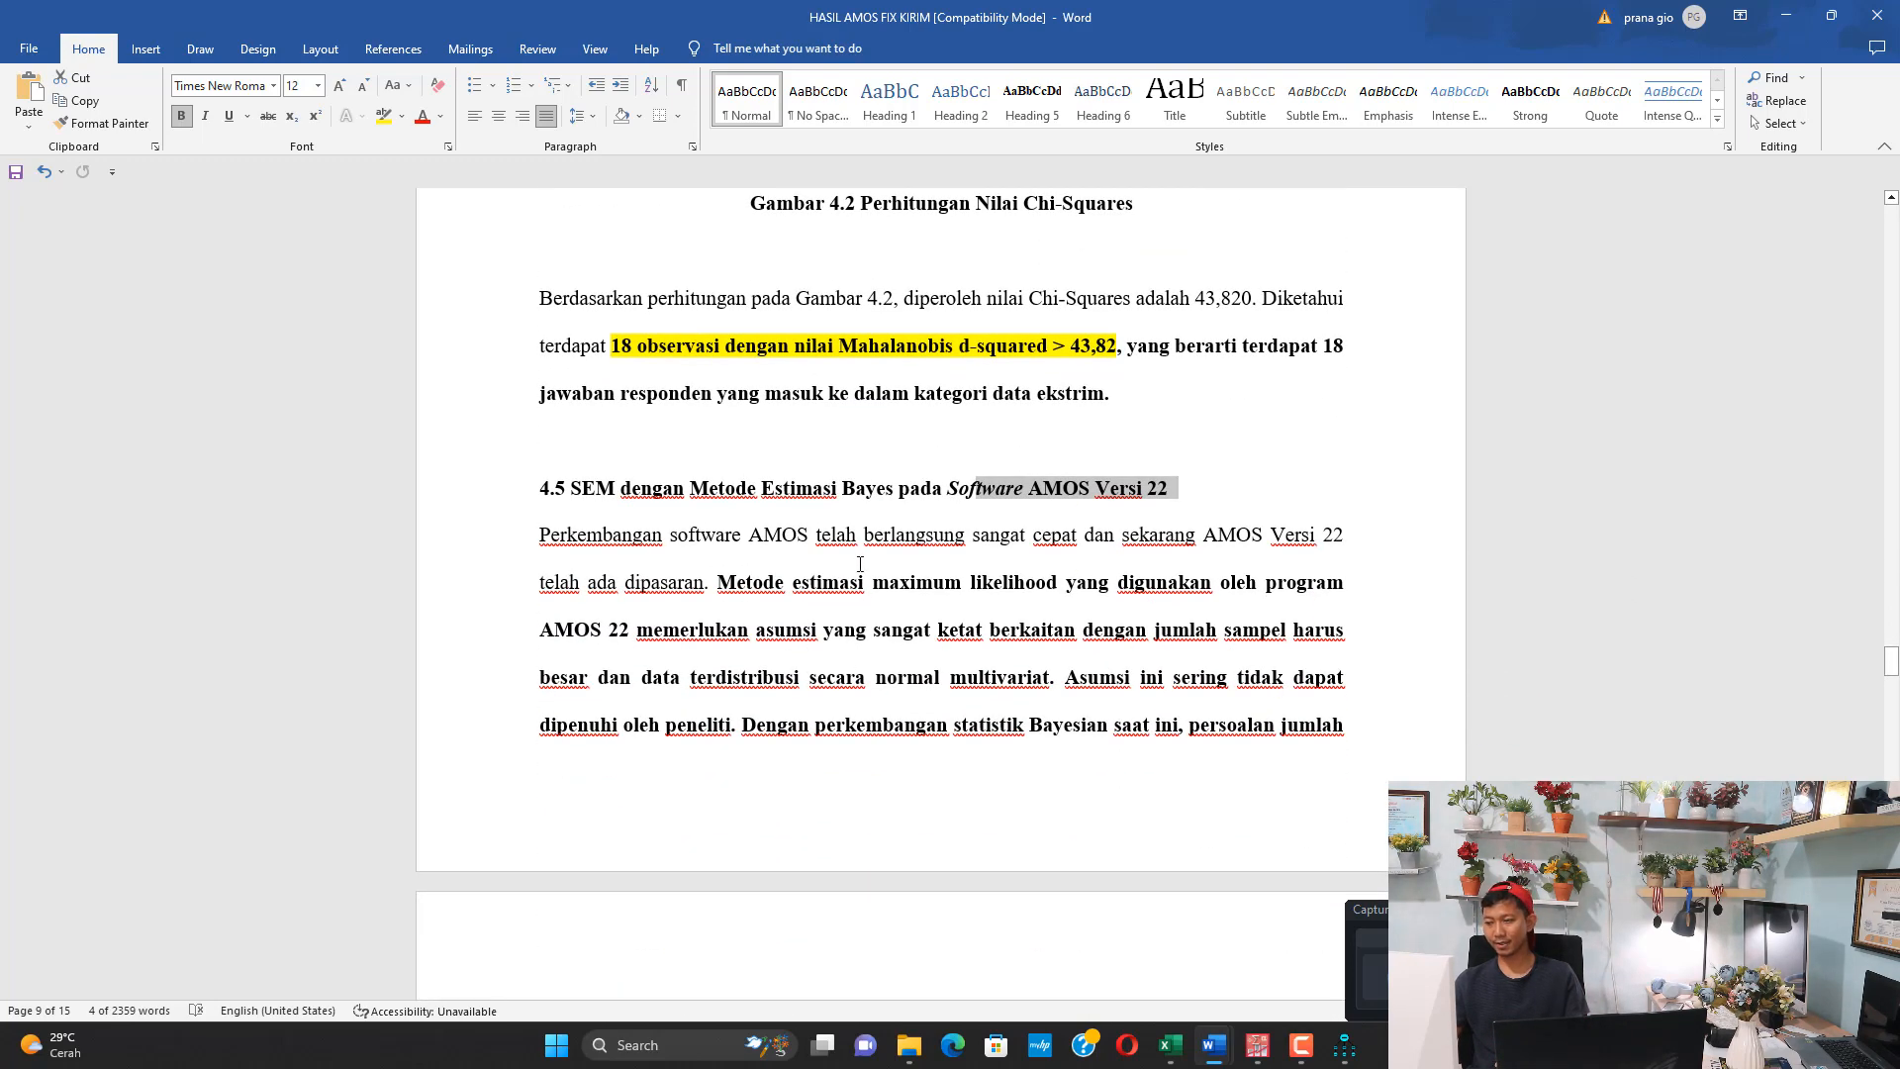
drag(822, 487, 931, 484)
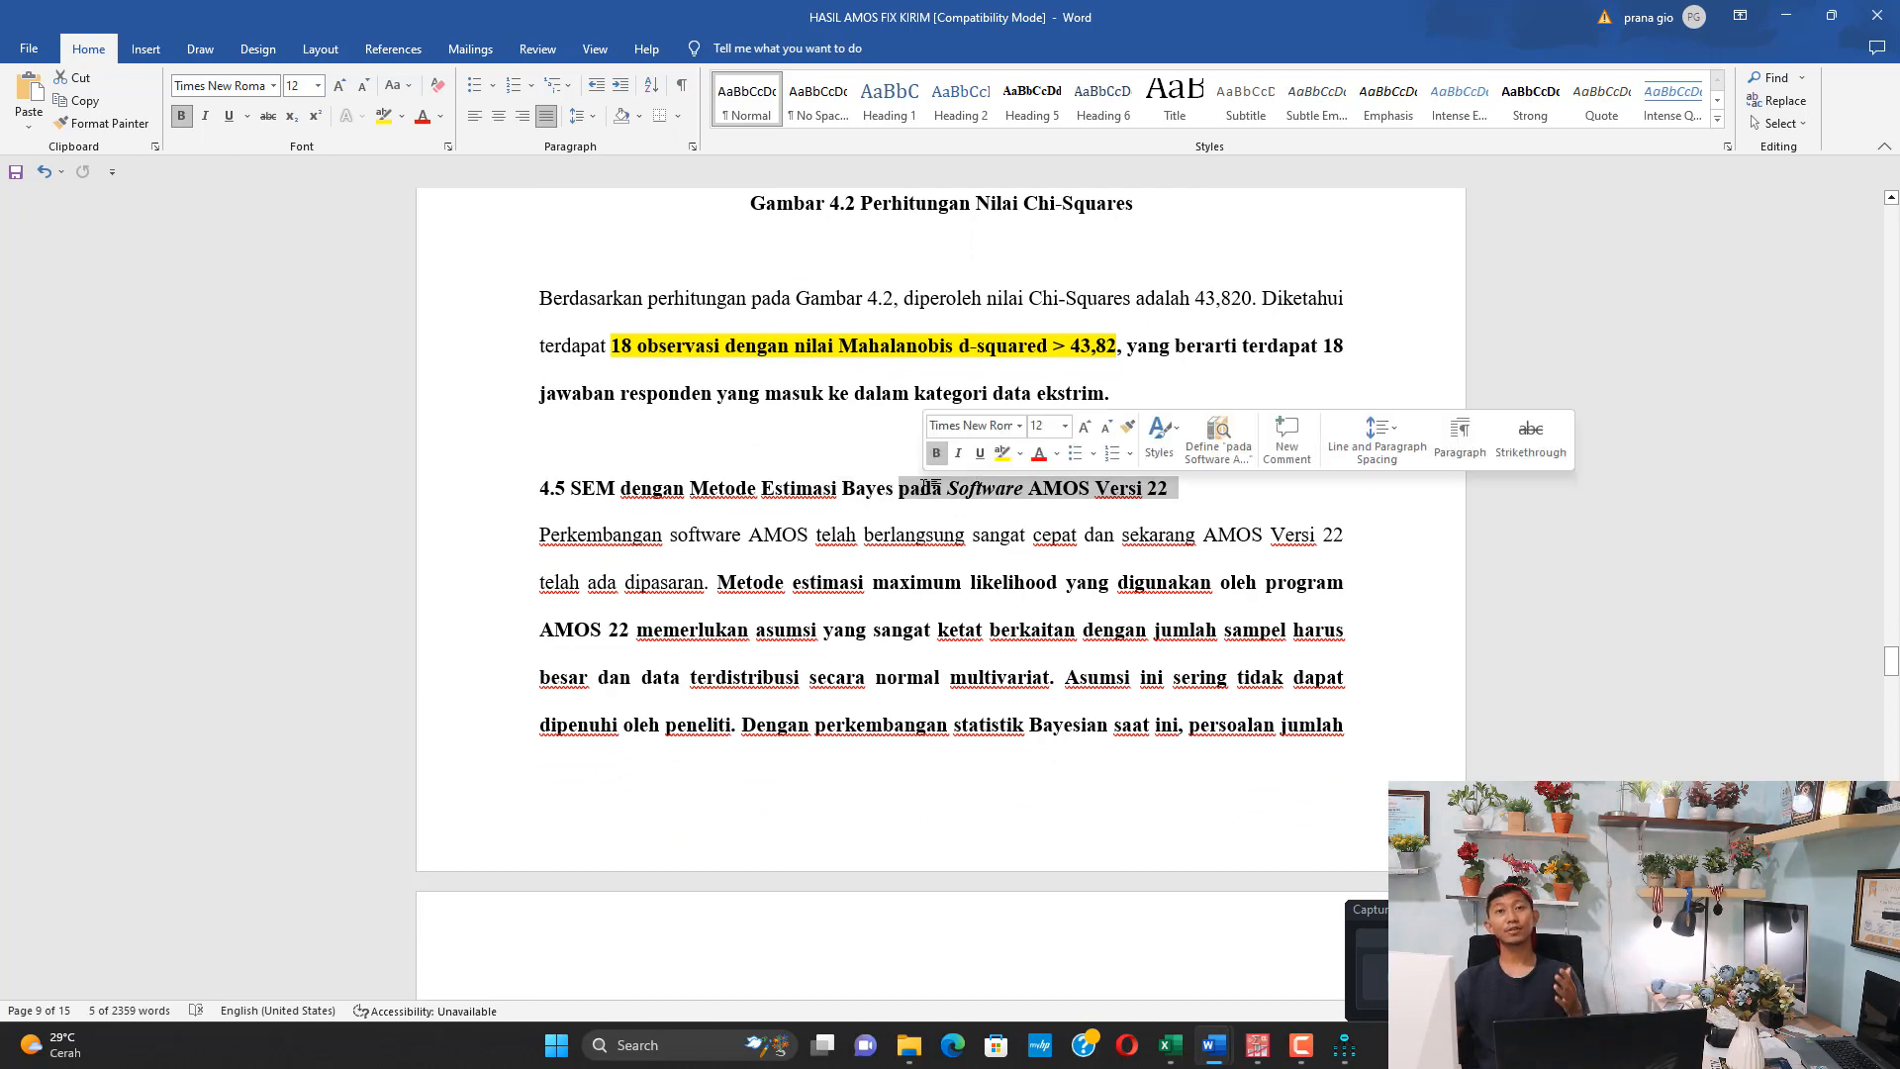
scroll(852, 570, down, 8)
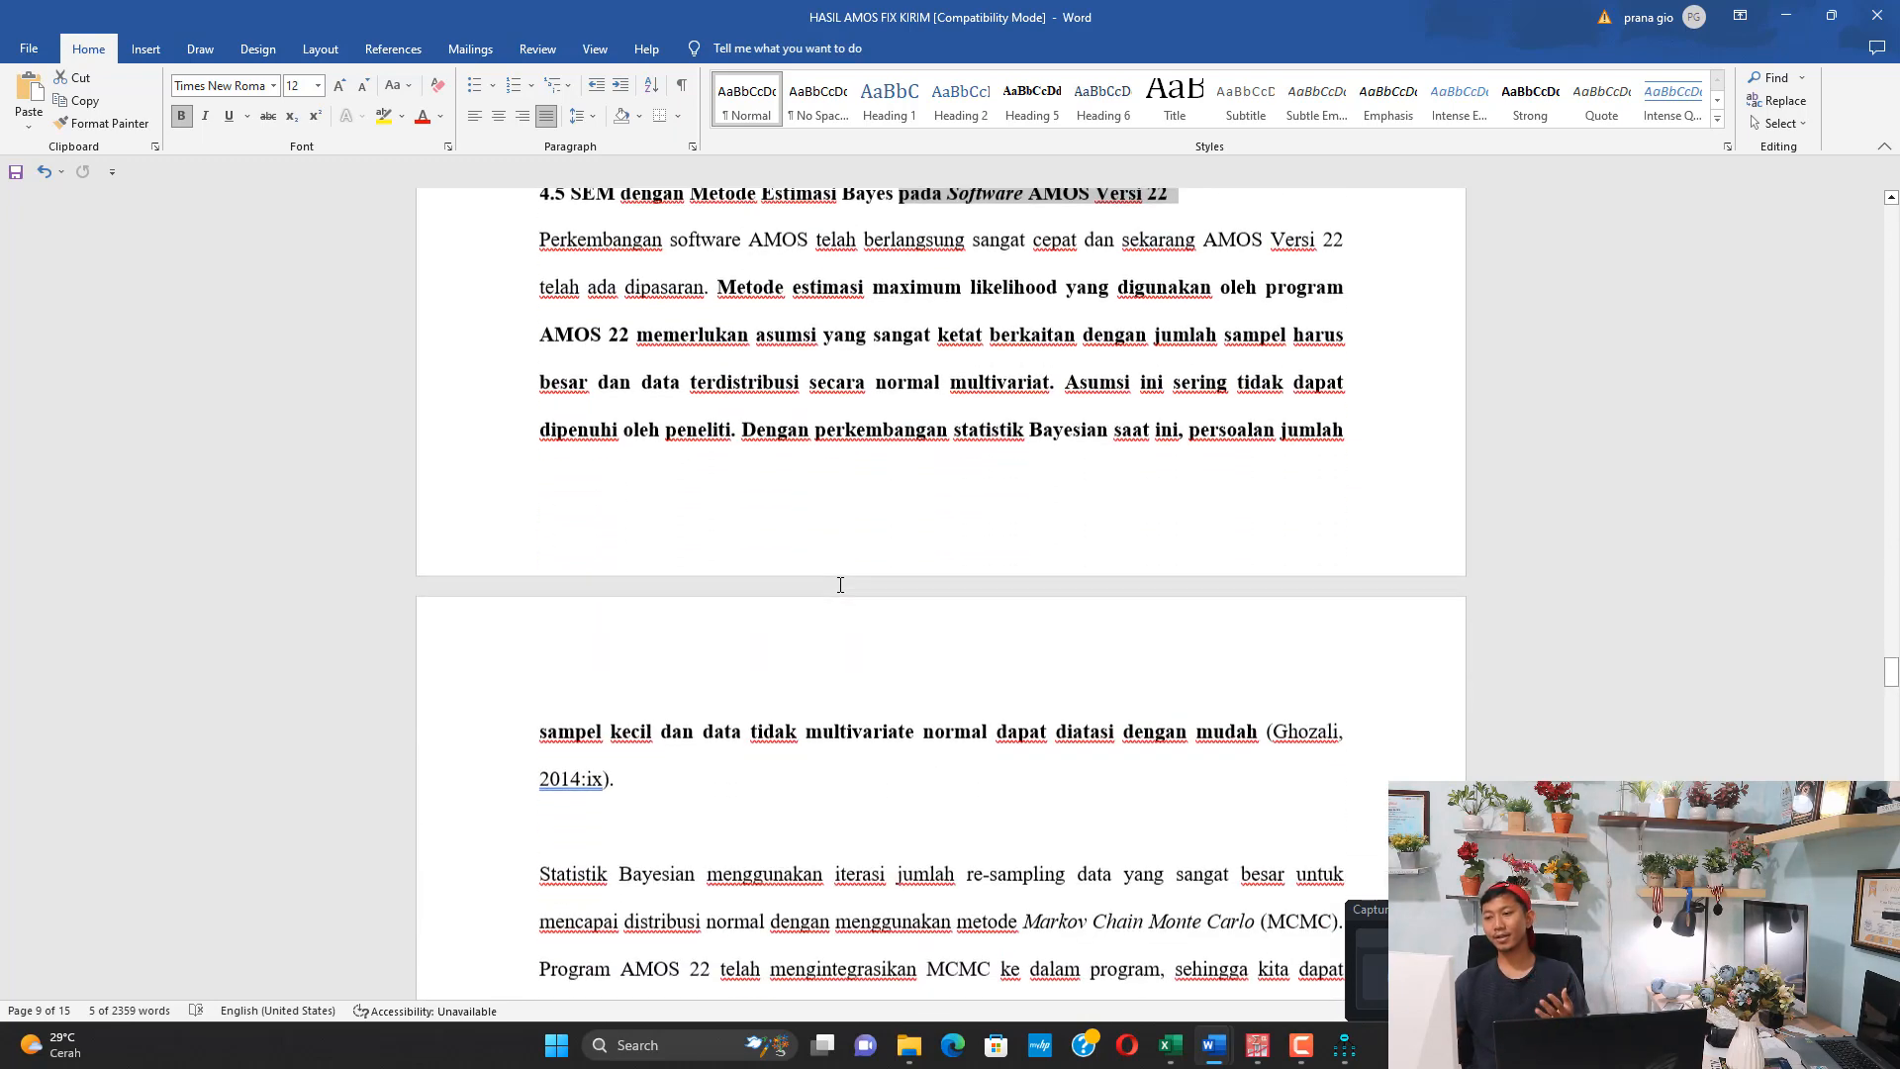
scroll(857, 598, down, 20)
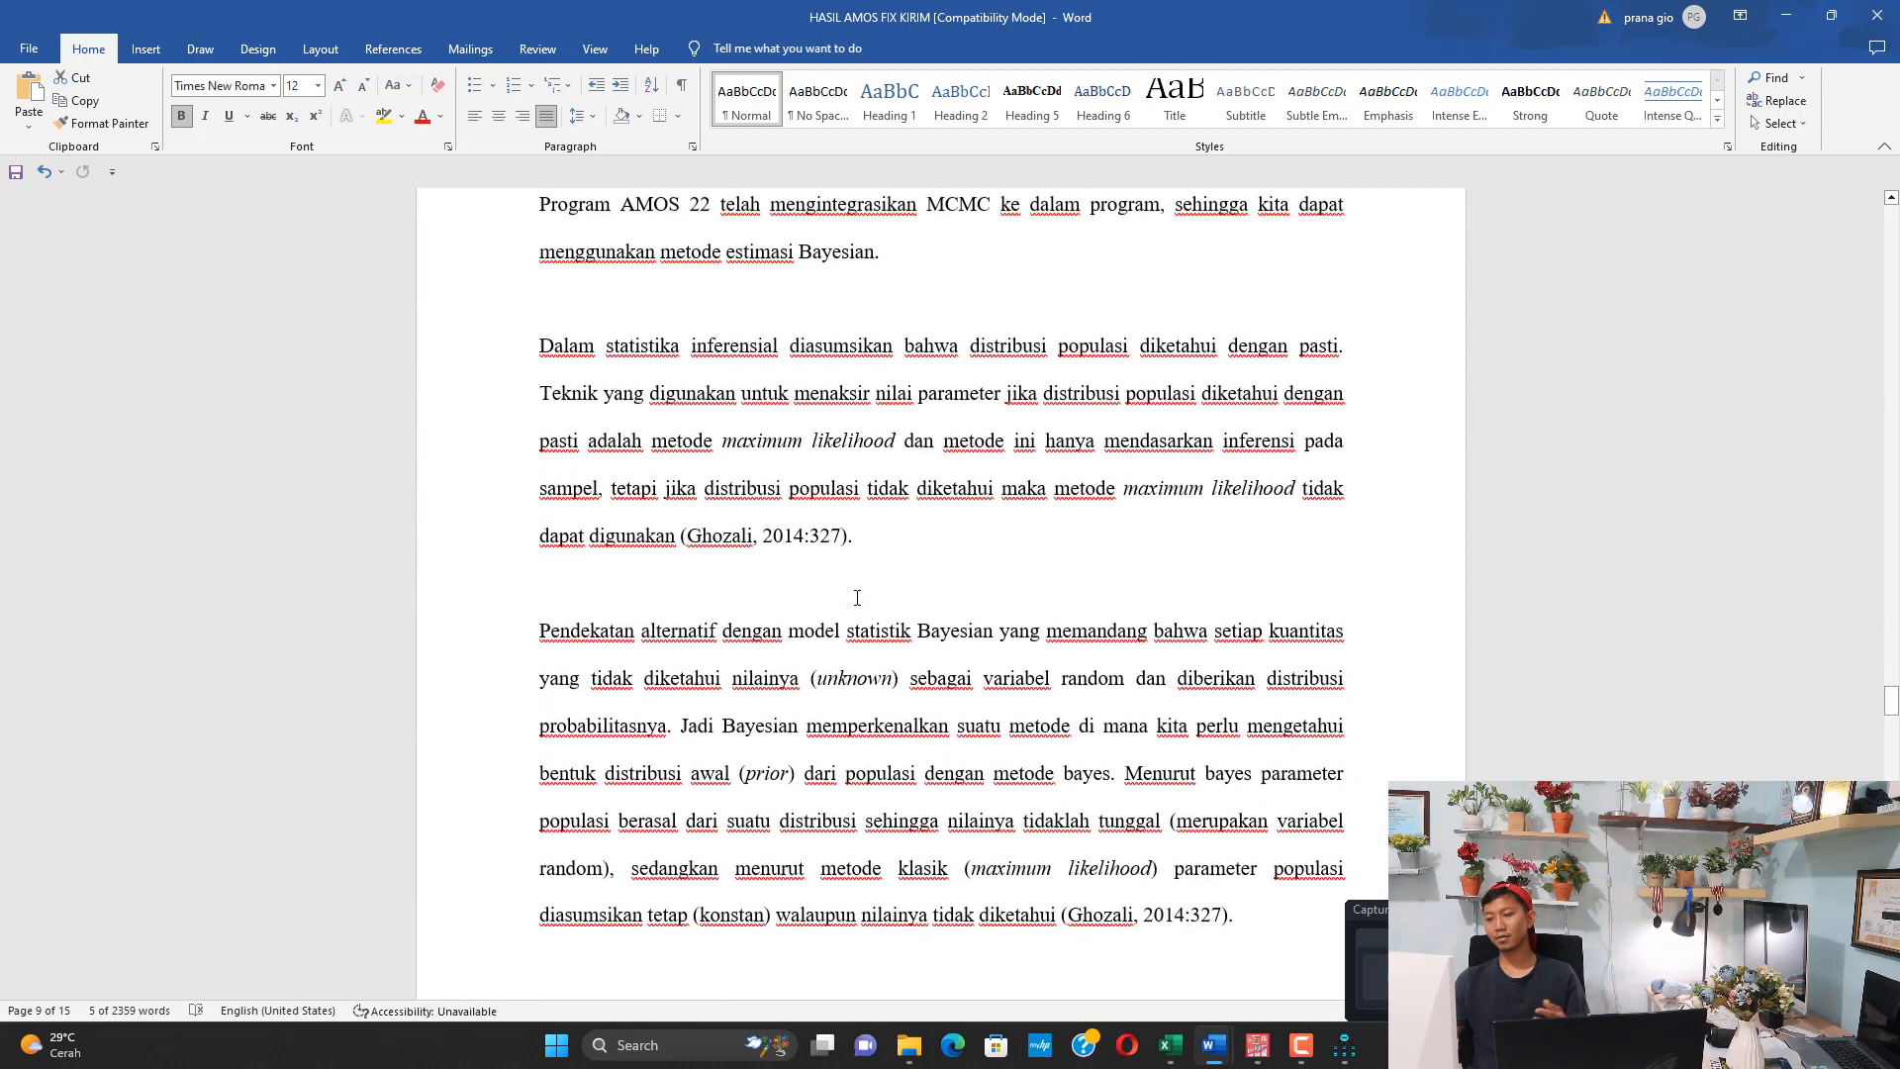
scroll(851, 594, down, 20)
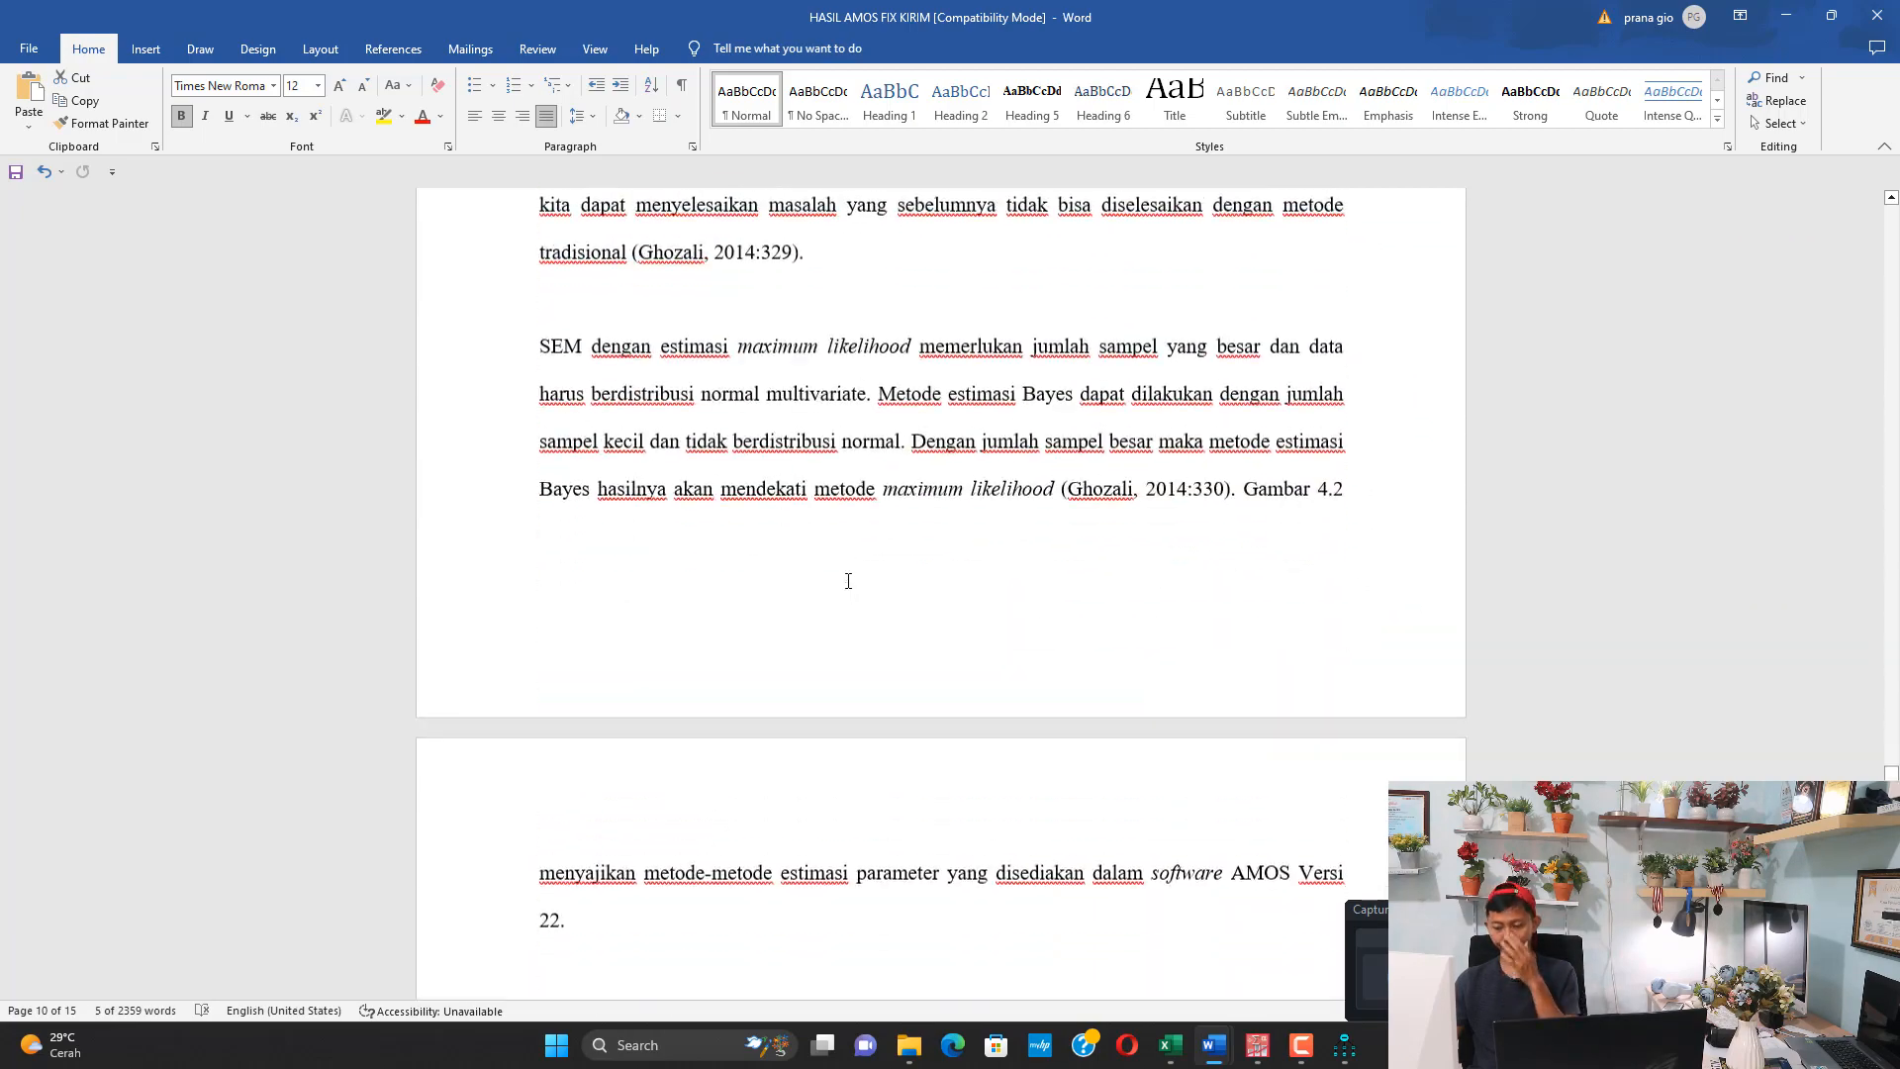
scroll(839, 576, down, 5)
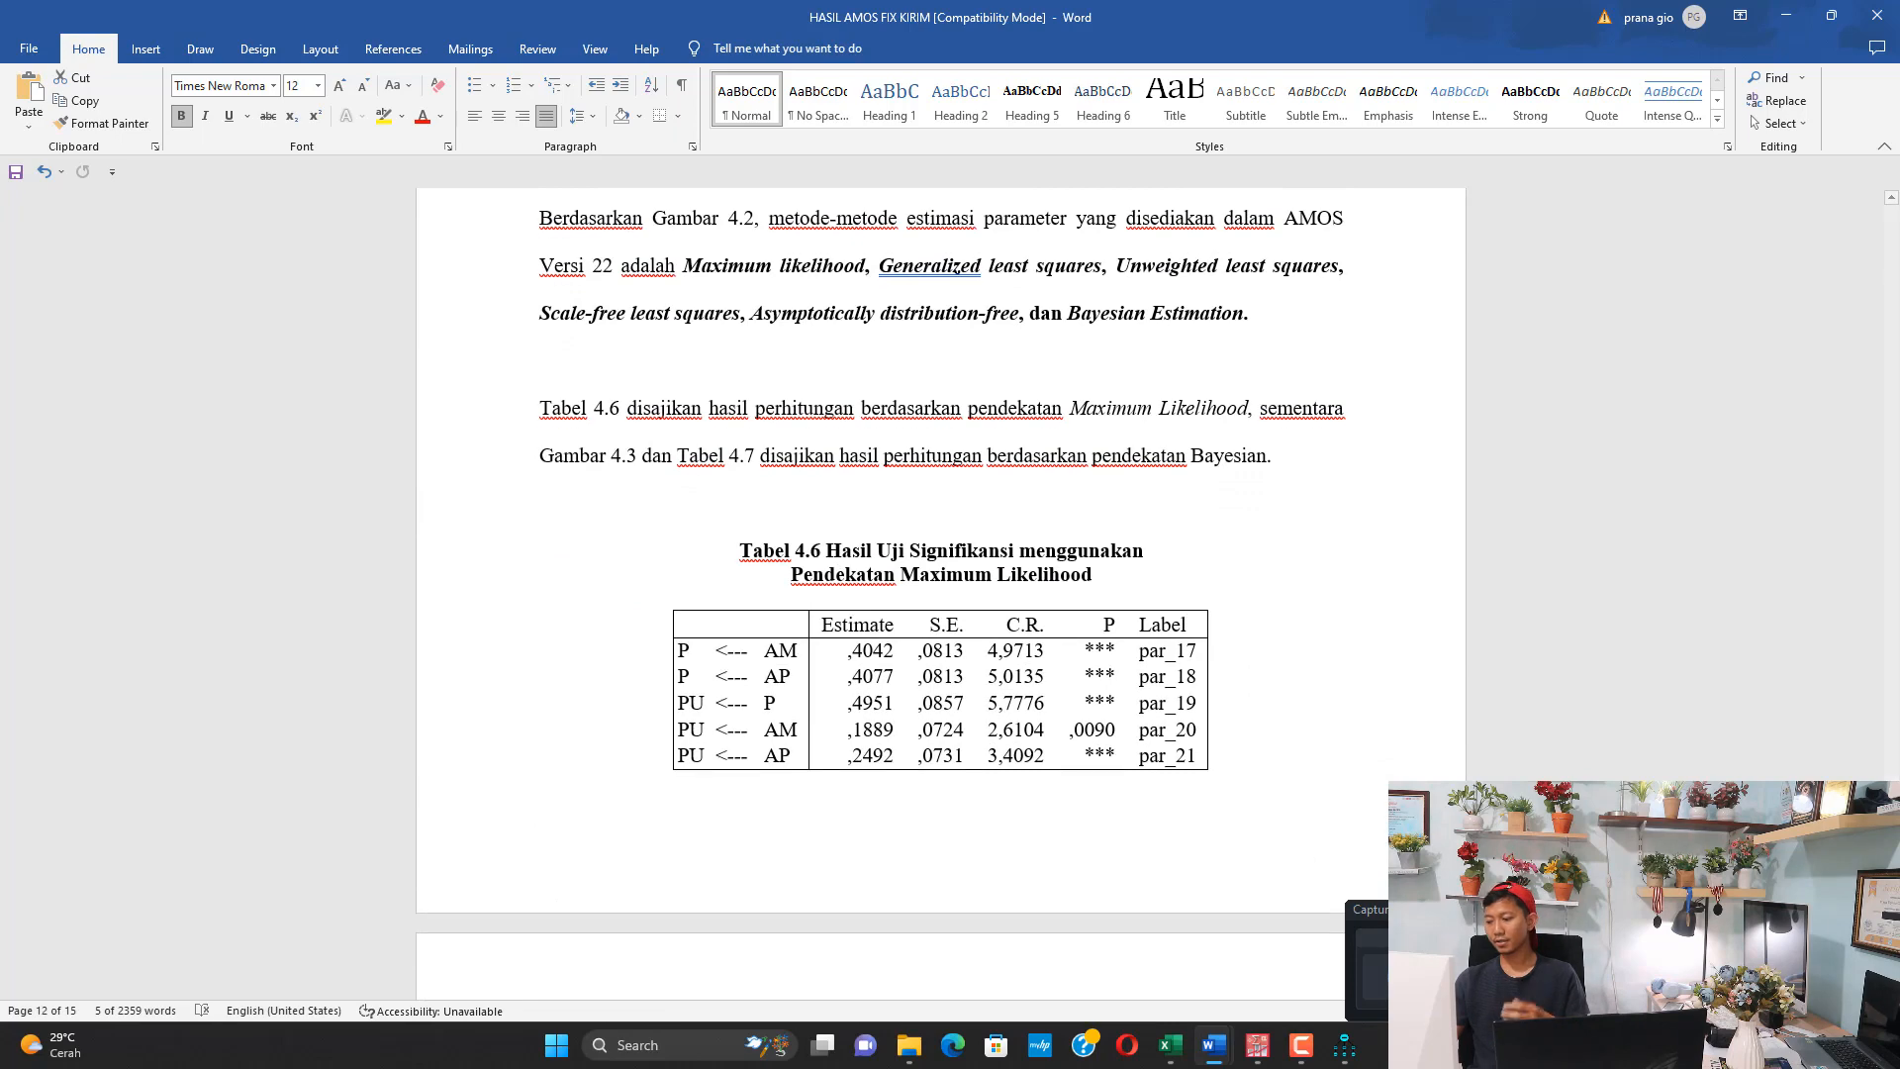
Switch to AMOS, close the text output with the Mahalanobis distances, and bring up the Model amos path diagram
mouse_move(1344, 1046)
click(1370, 945)
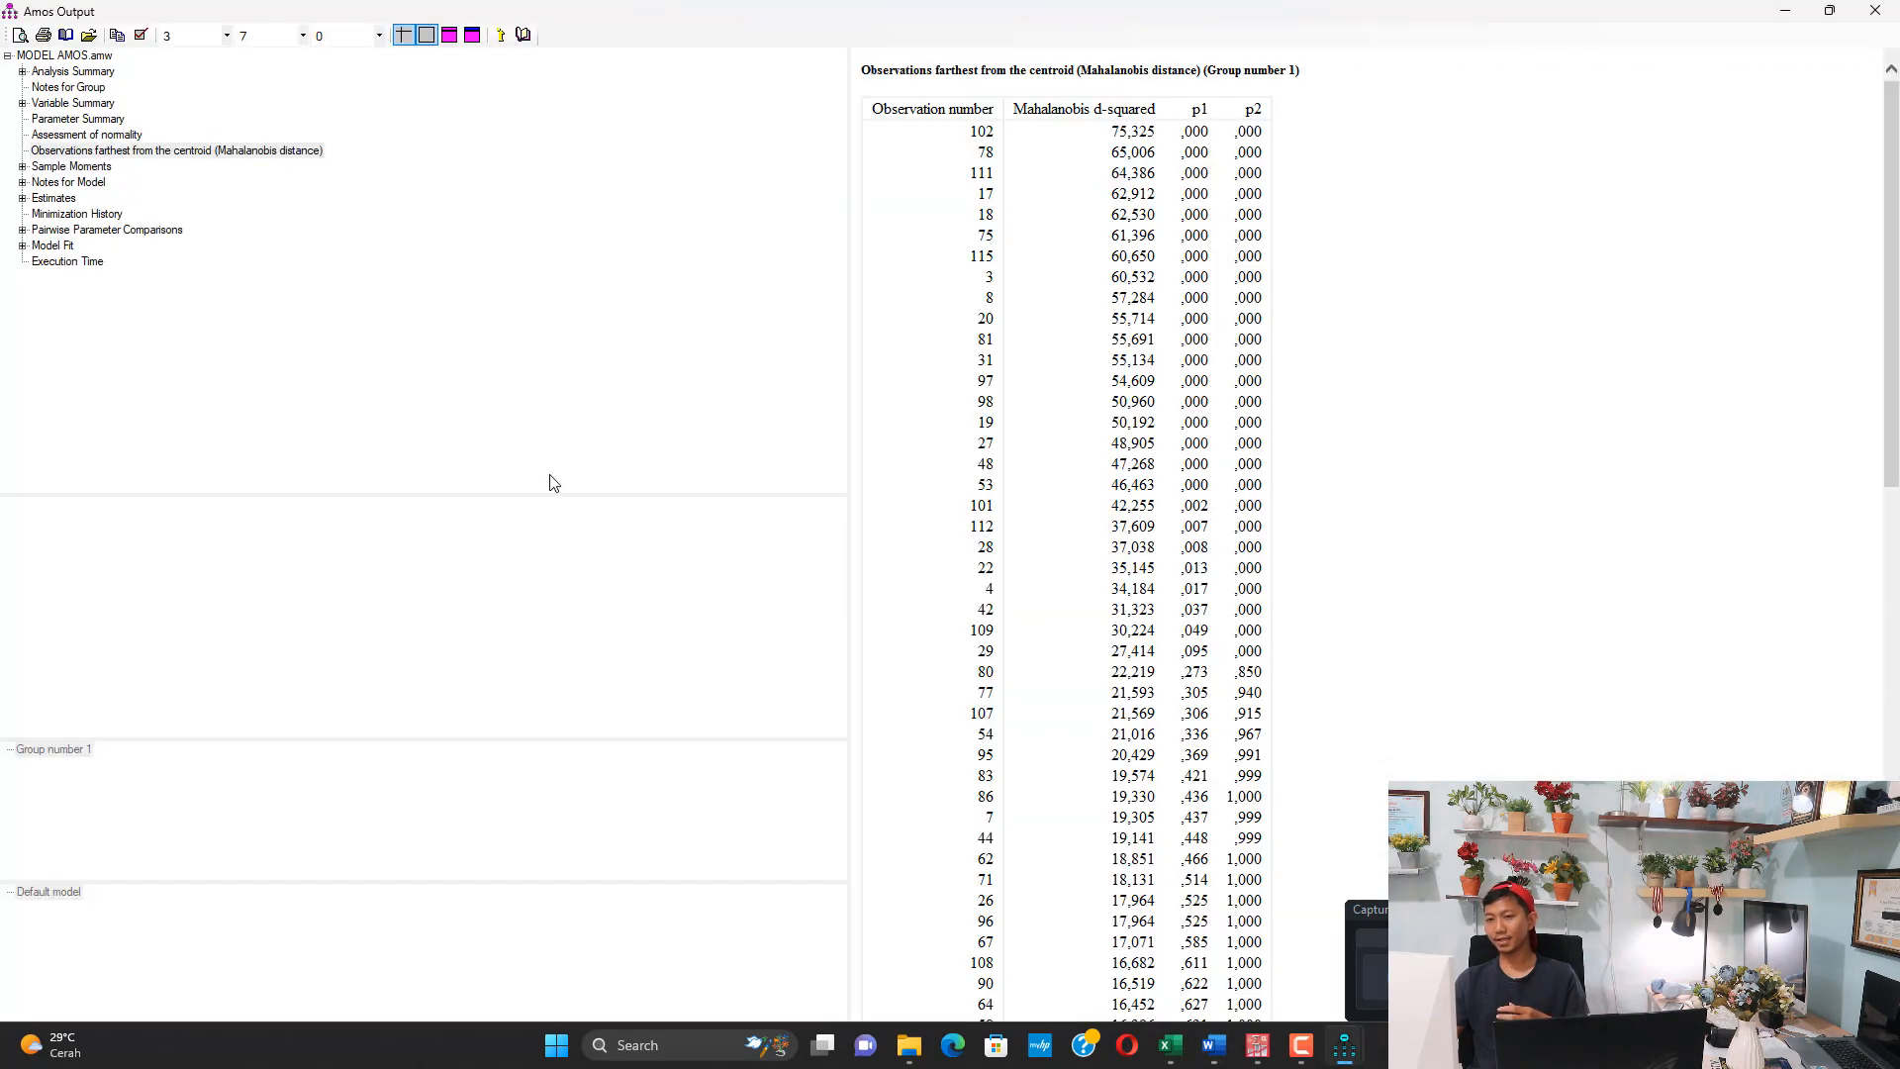
click(1875, 10)
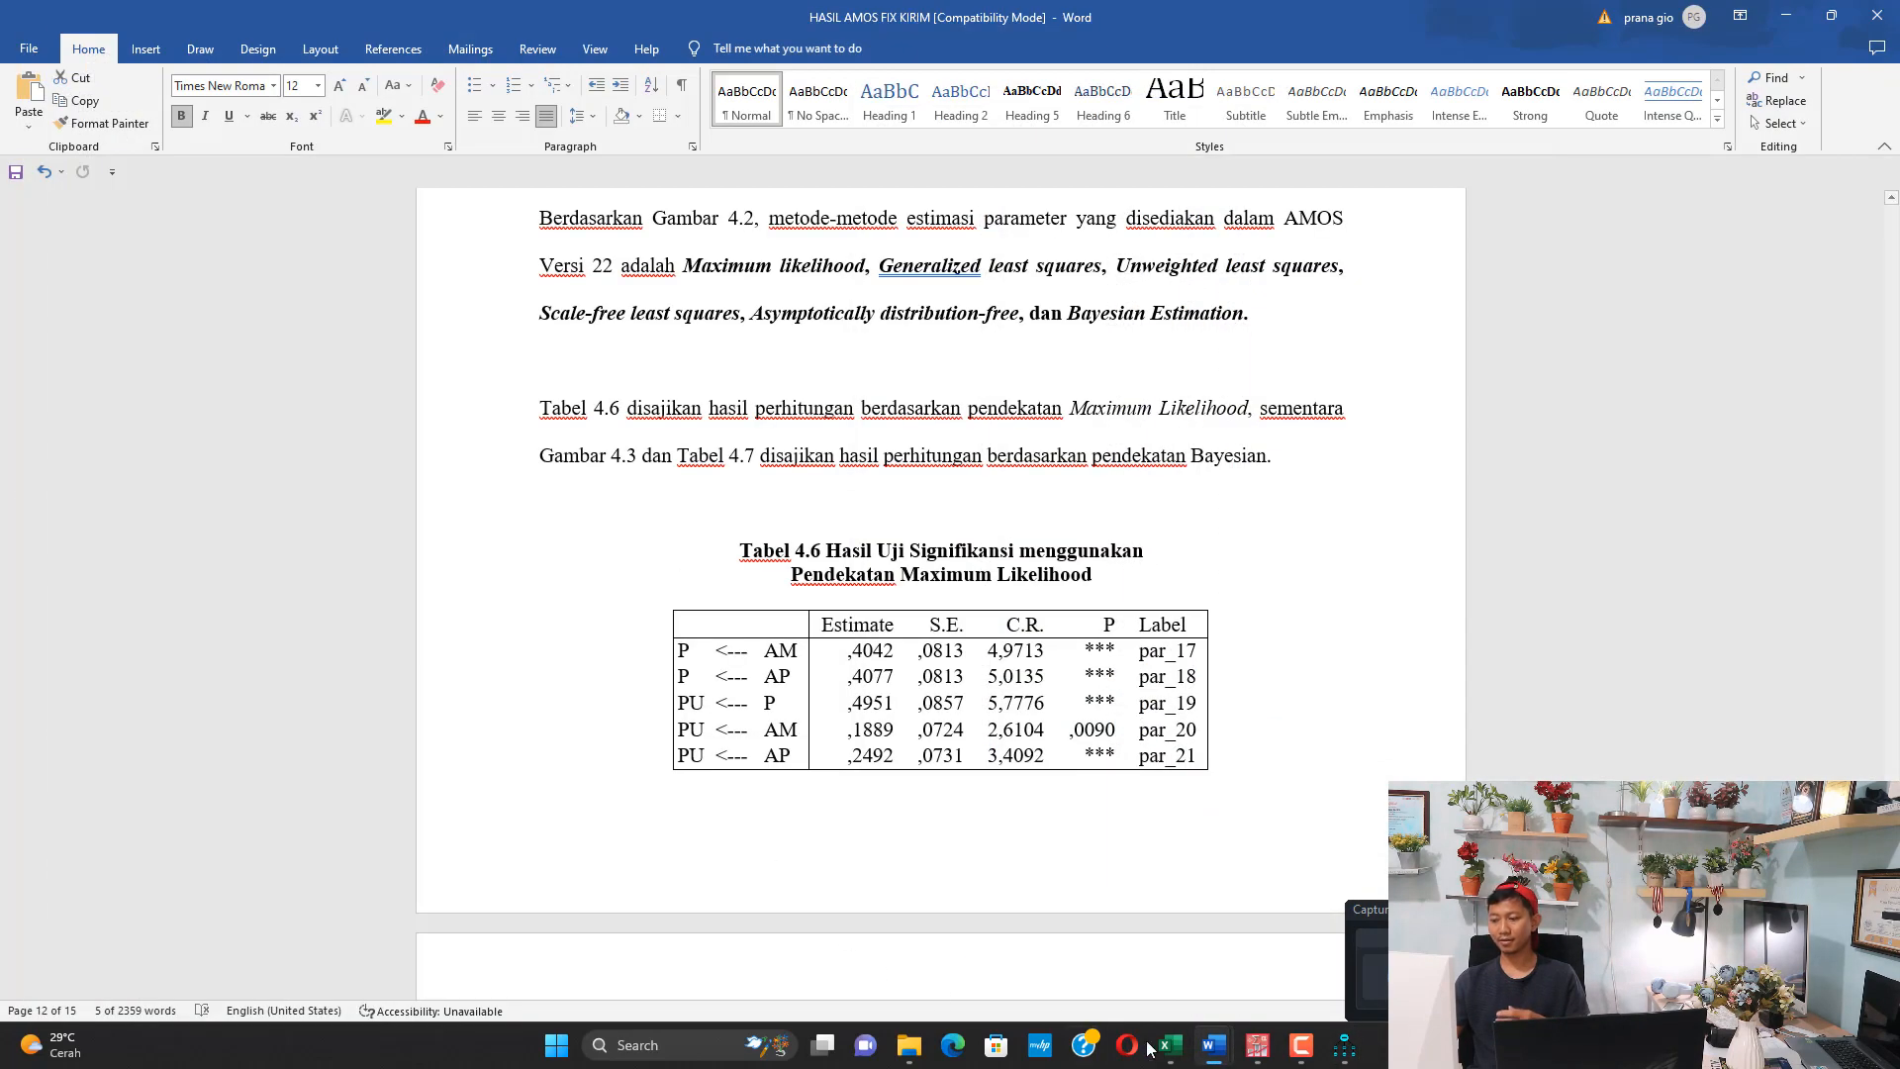
click(1331, 1055)
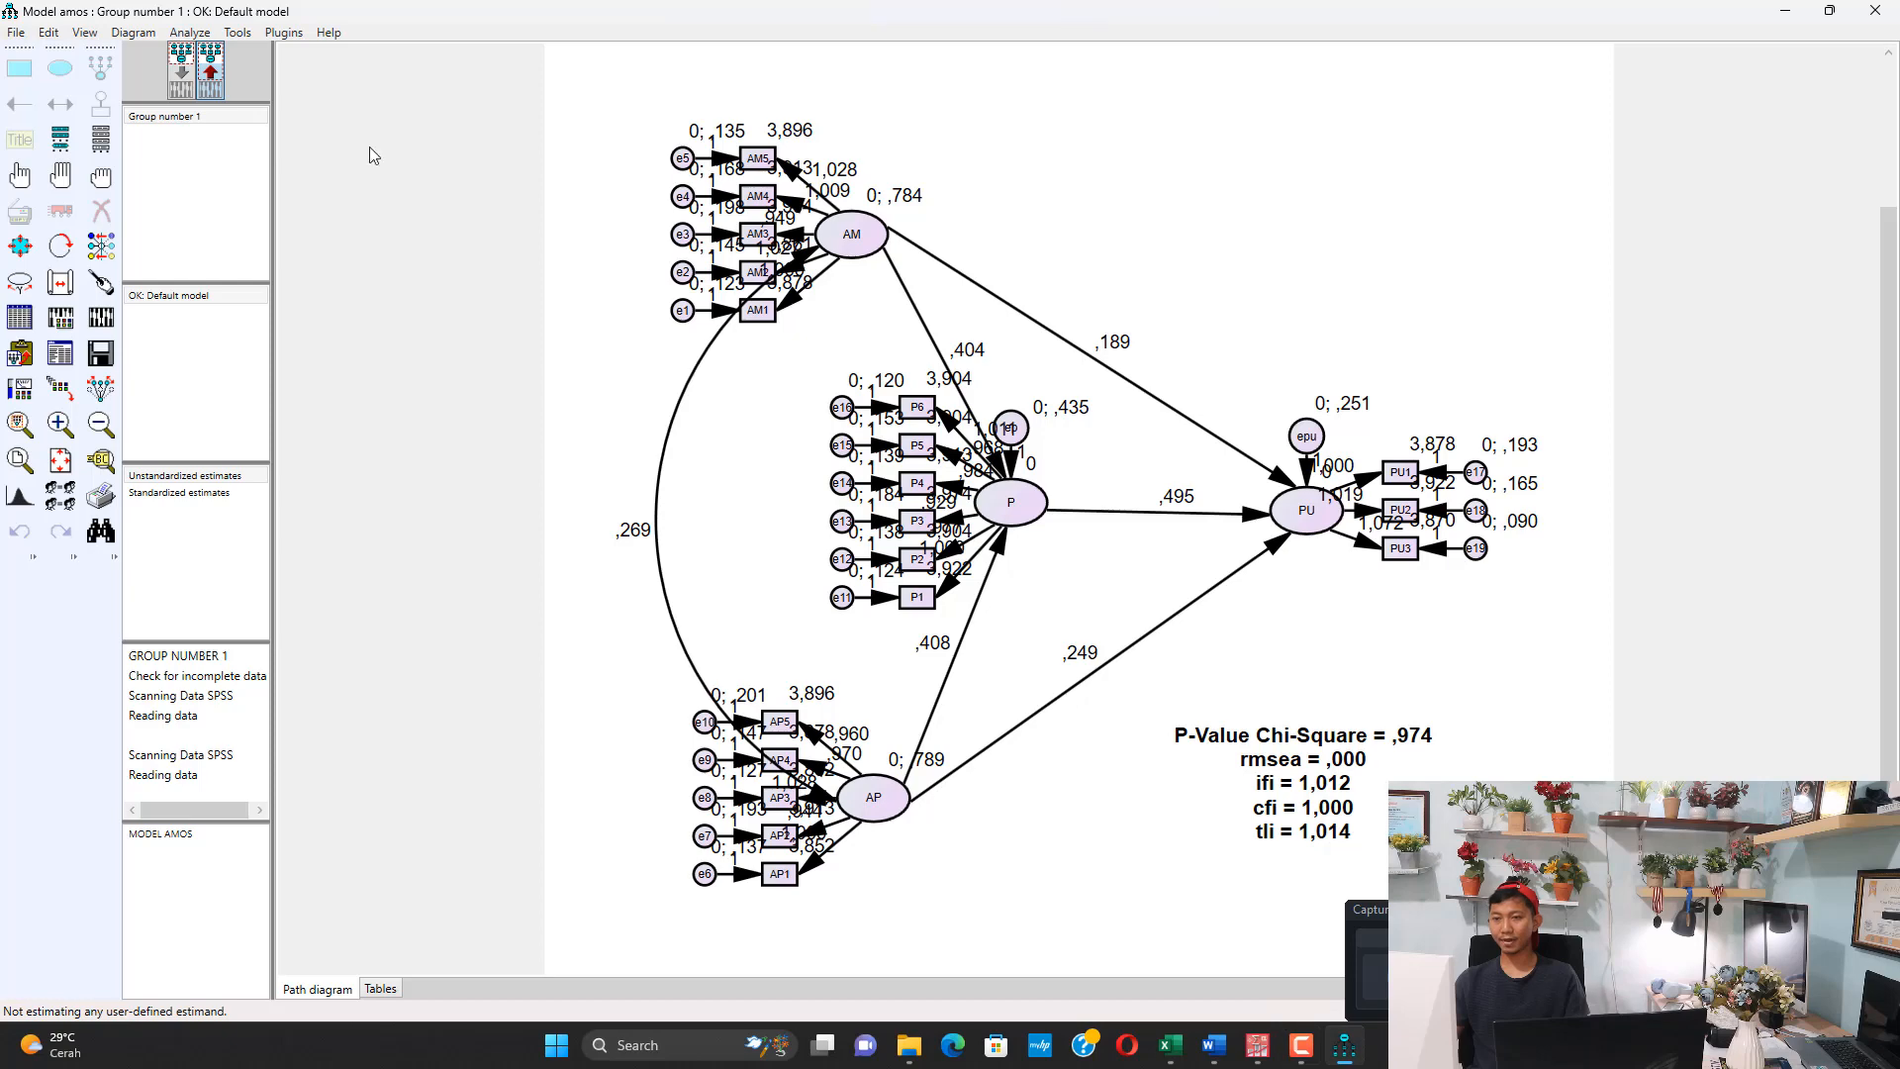
Review the discrepancy estimation methods offered in the model's analysis properties, leaving the settings as they are
click(190, 34)
mouse_move(102, 42)
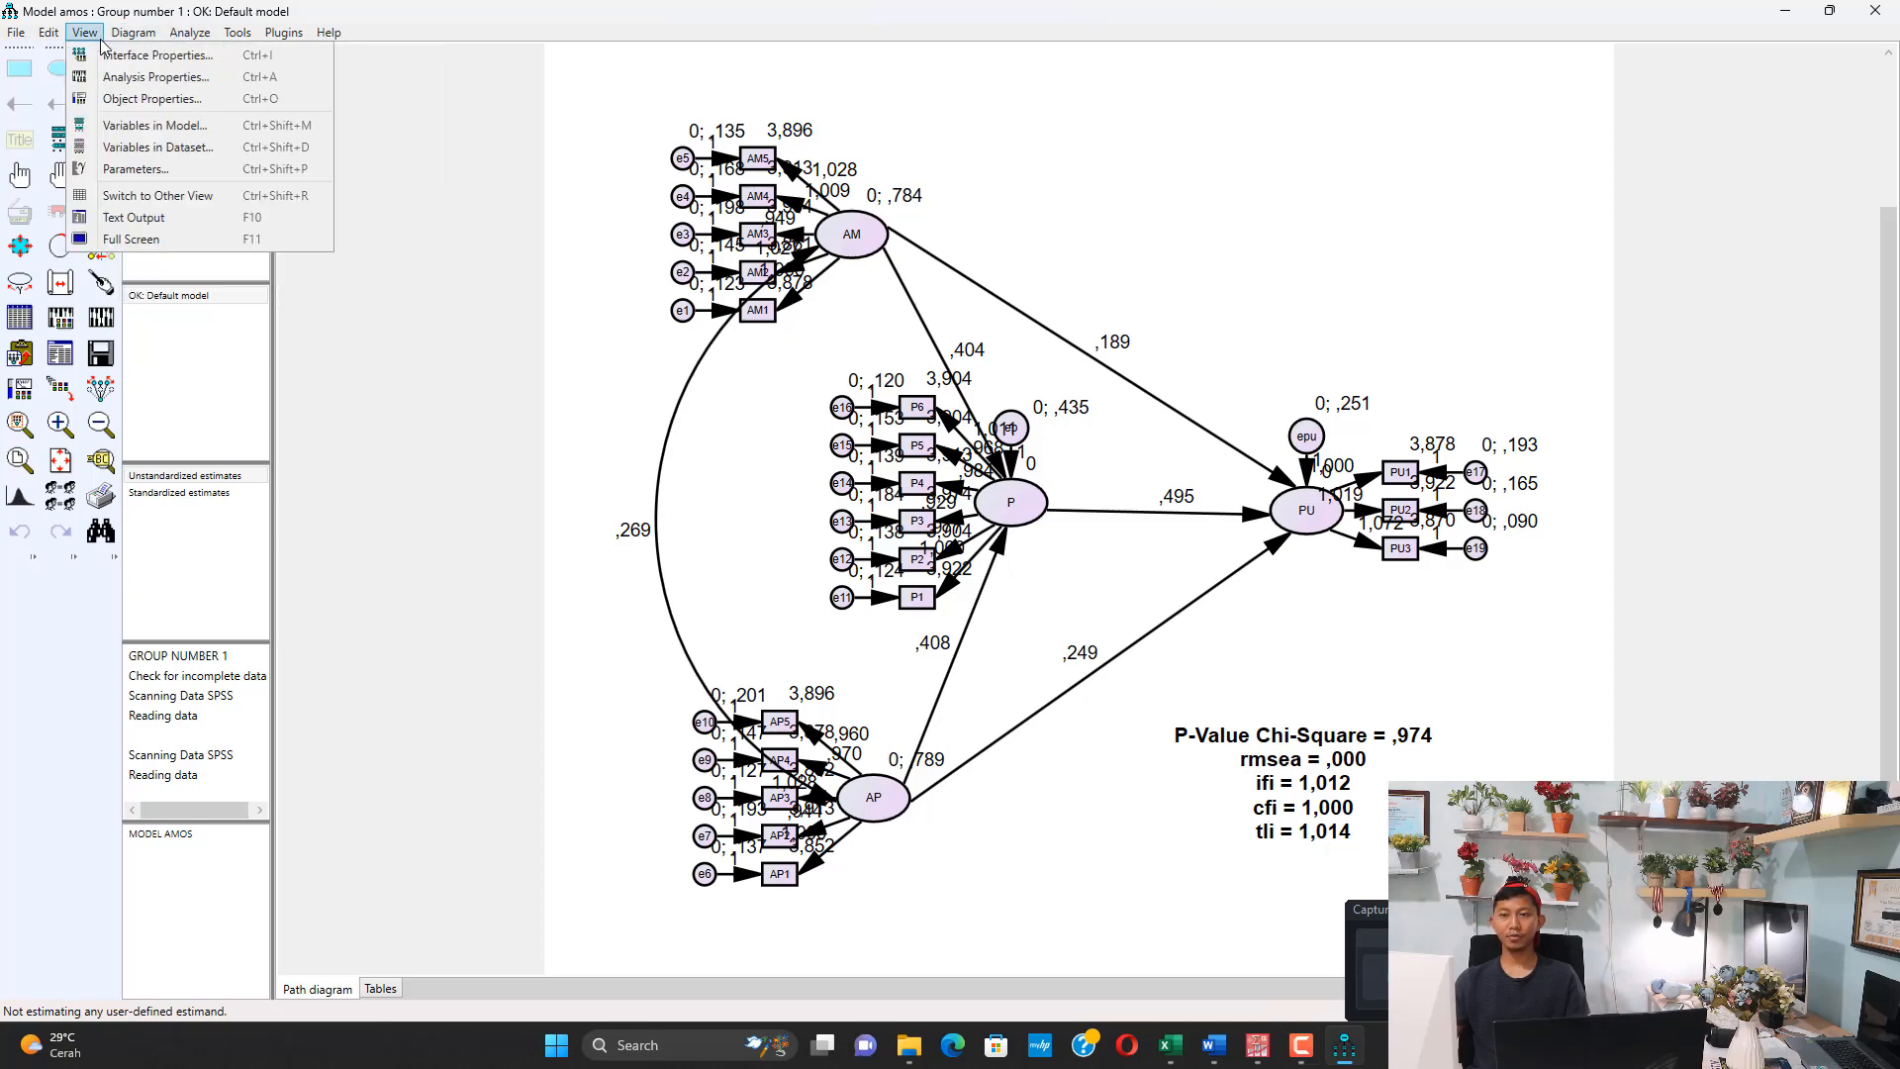
click(115, 79)
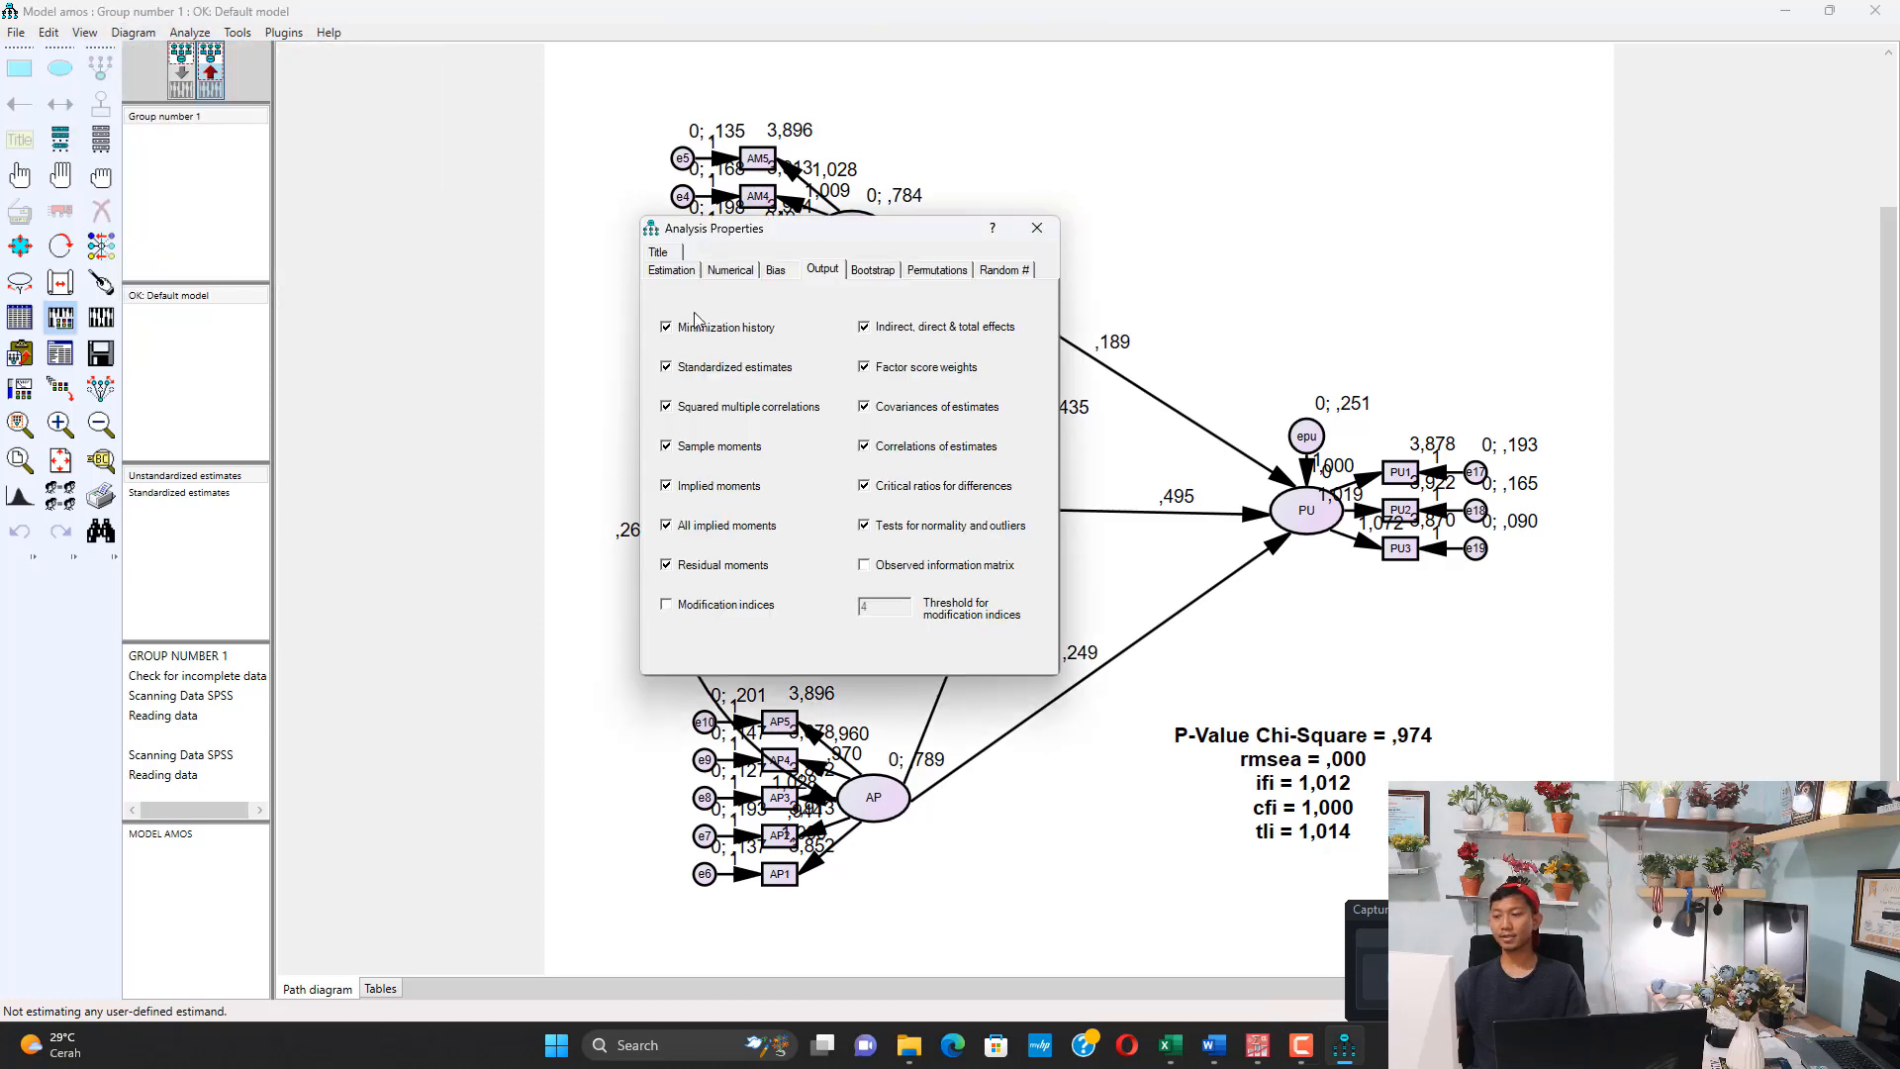
click(667, 270)
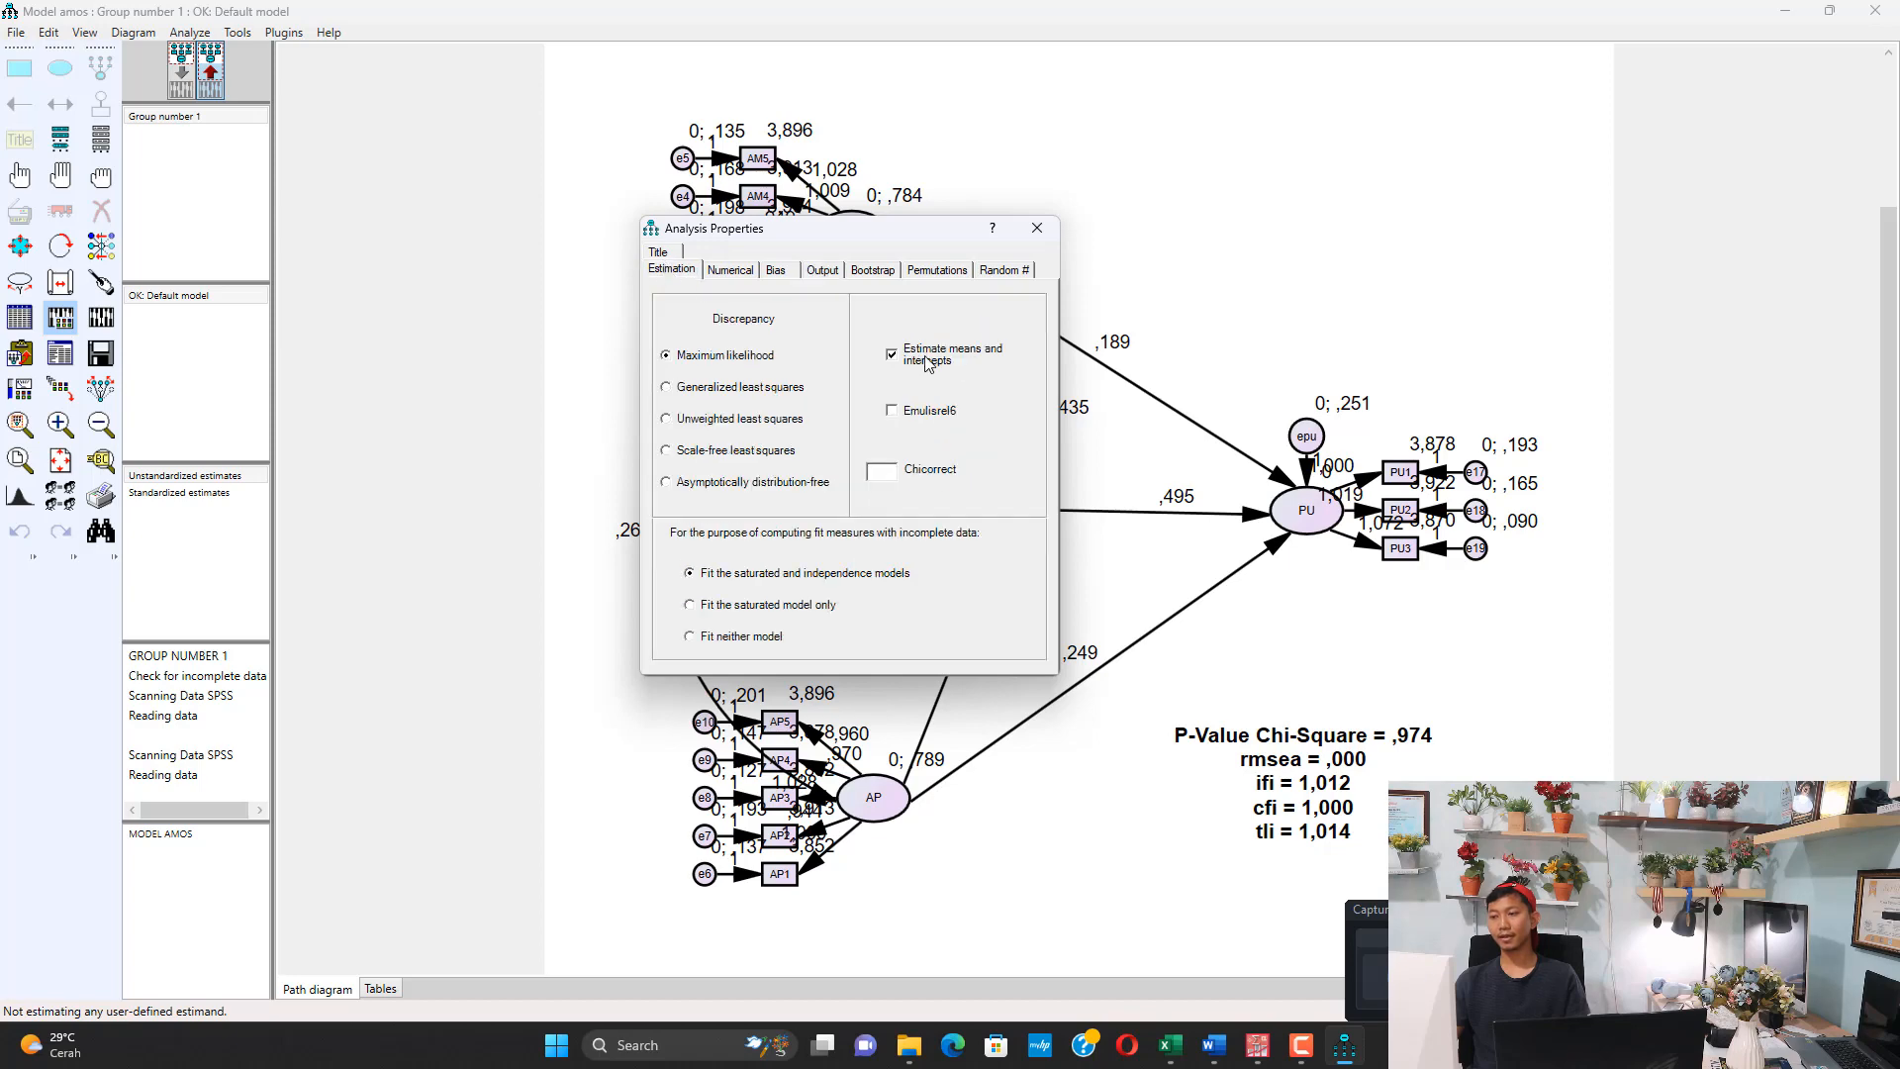
click(1037, 228)
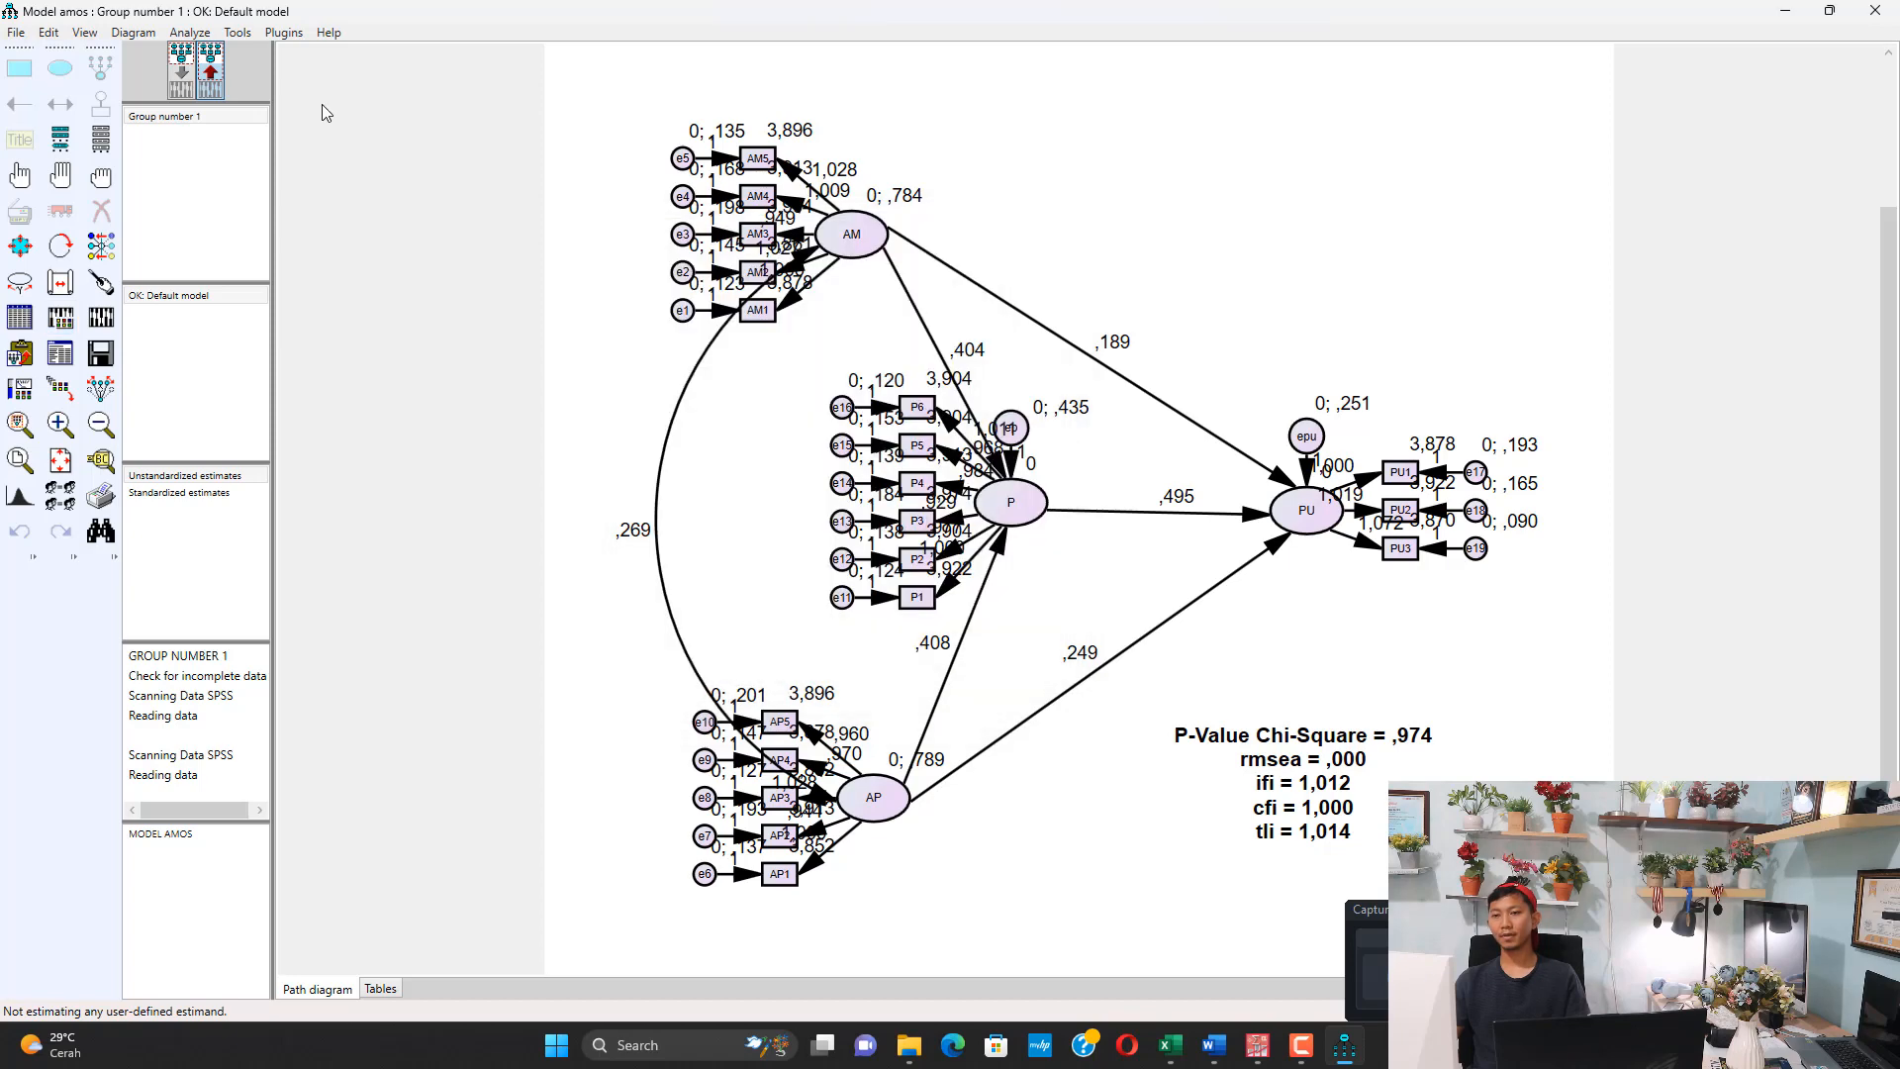
Run Bayesian Estimation on the model and adapt the sampler's tuning parameter while sampling is under way
click(189, 32)
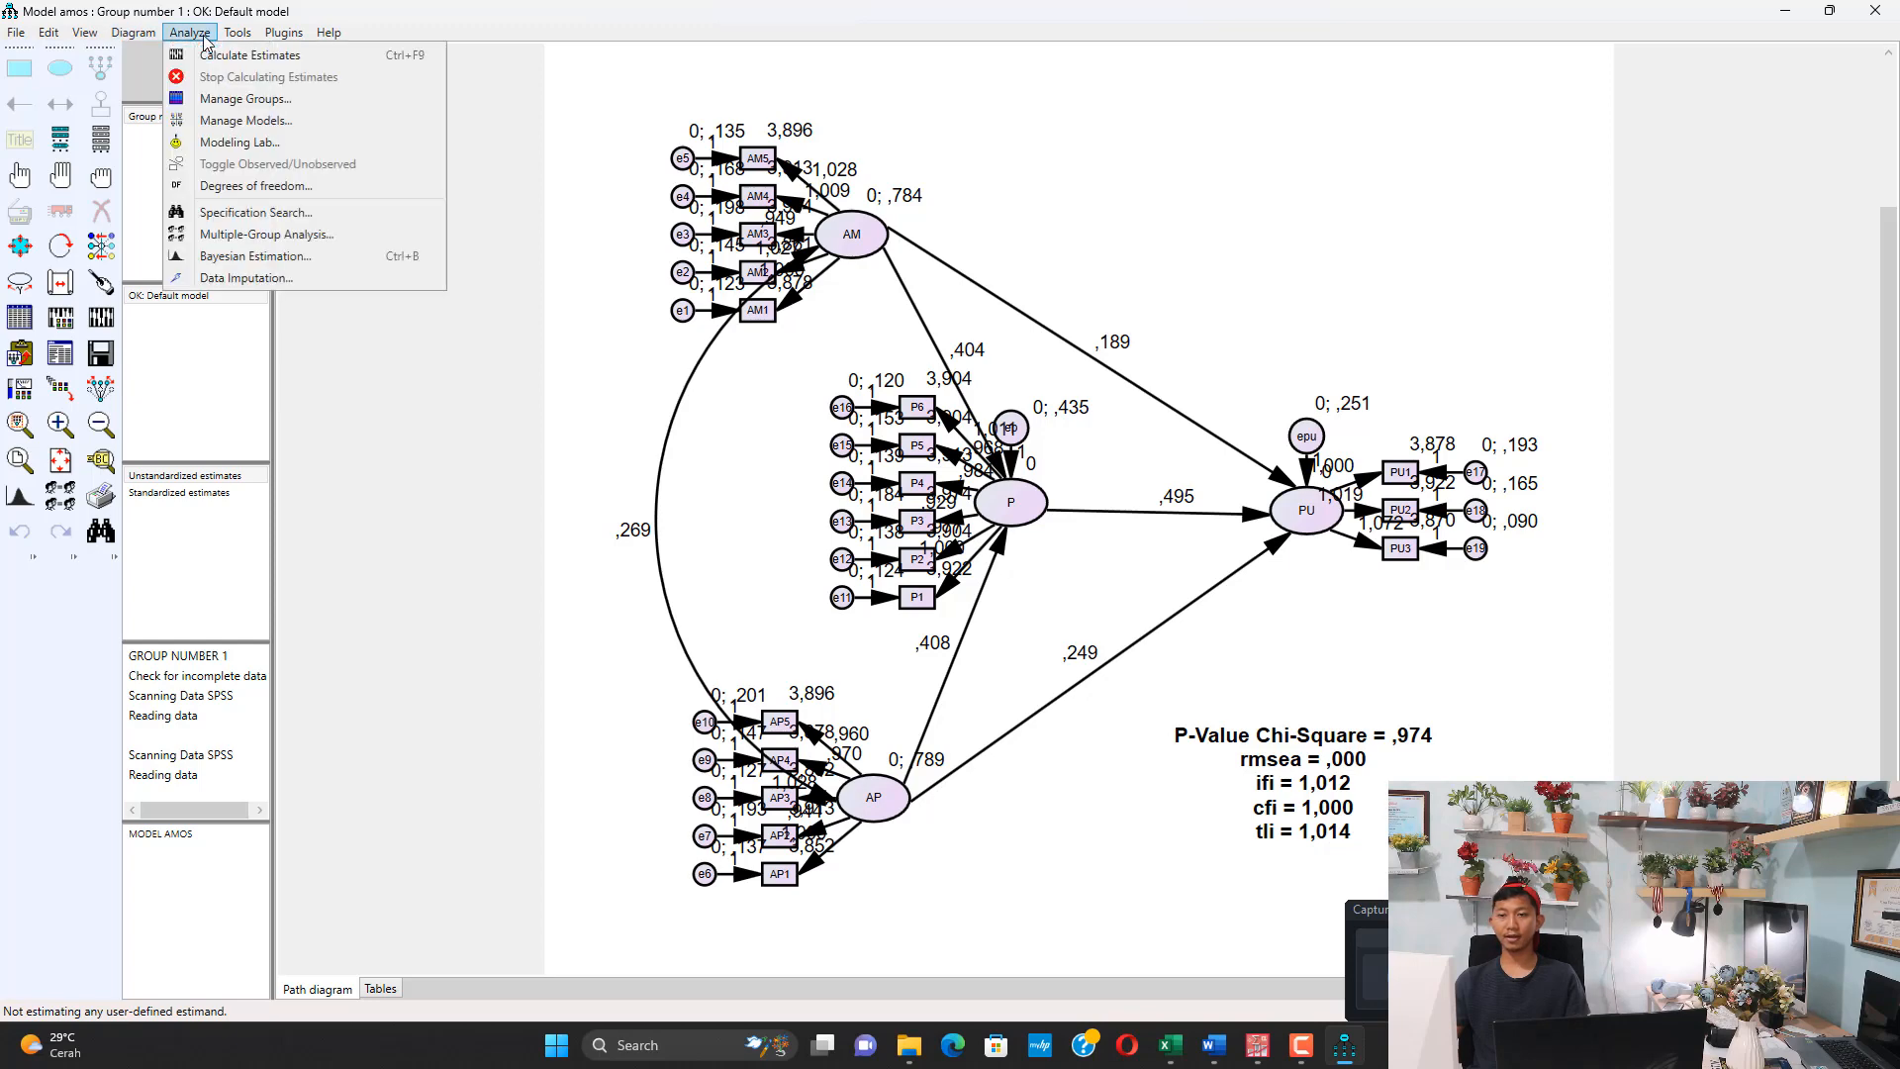
click(264, 258)
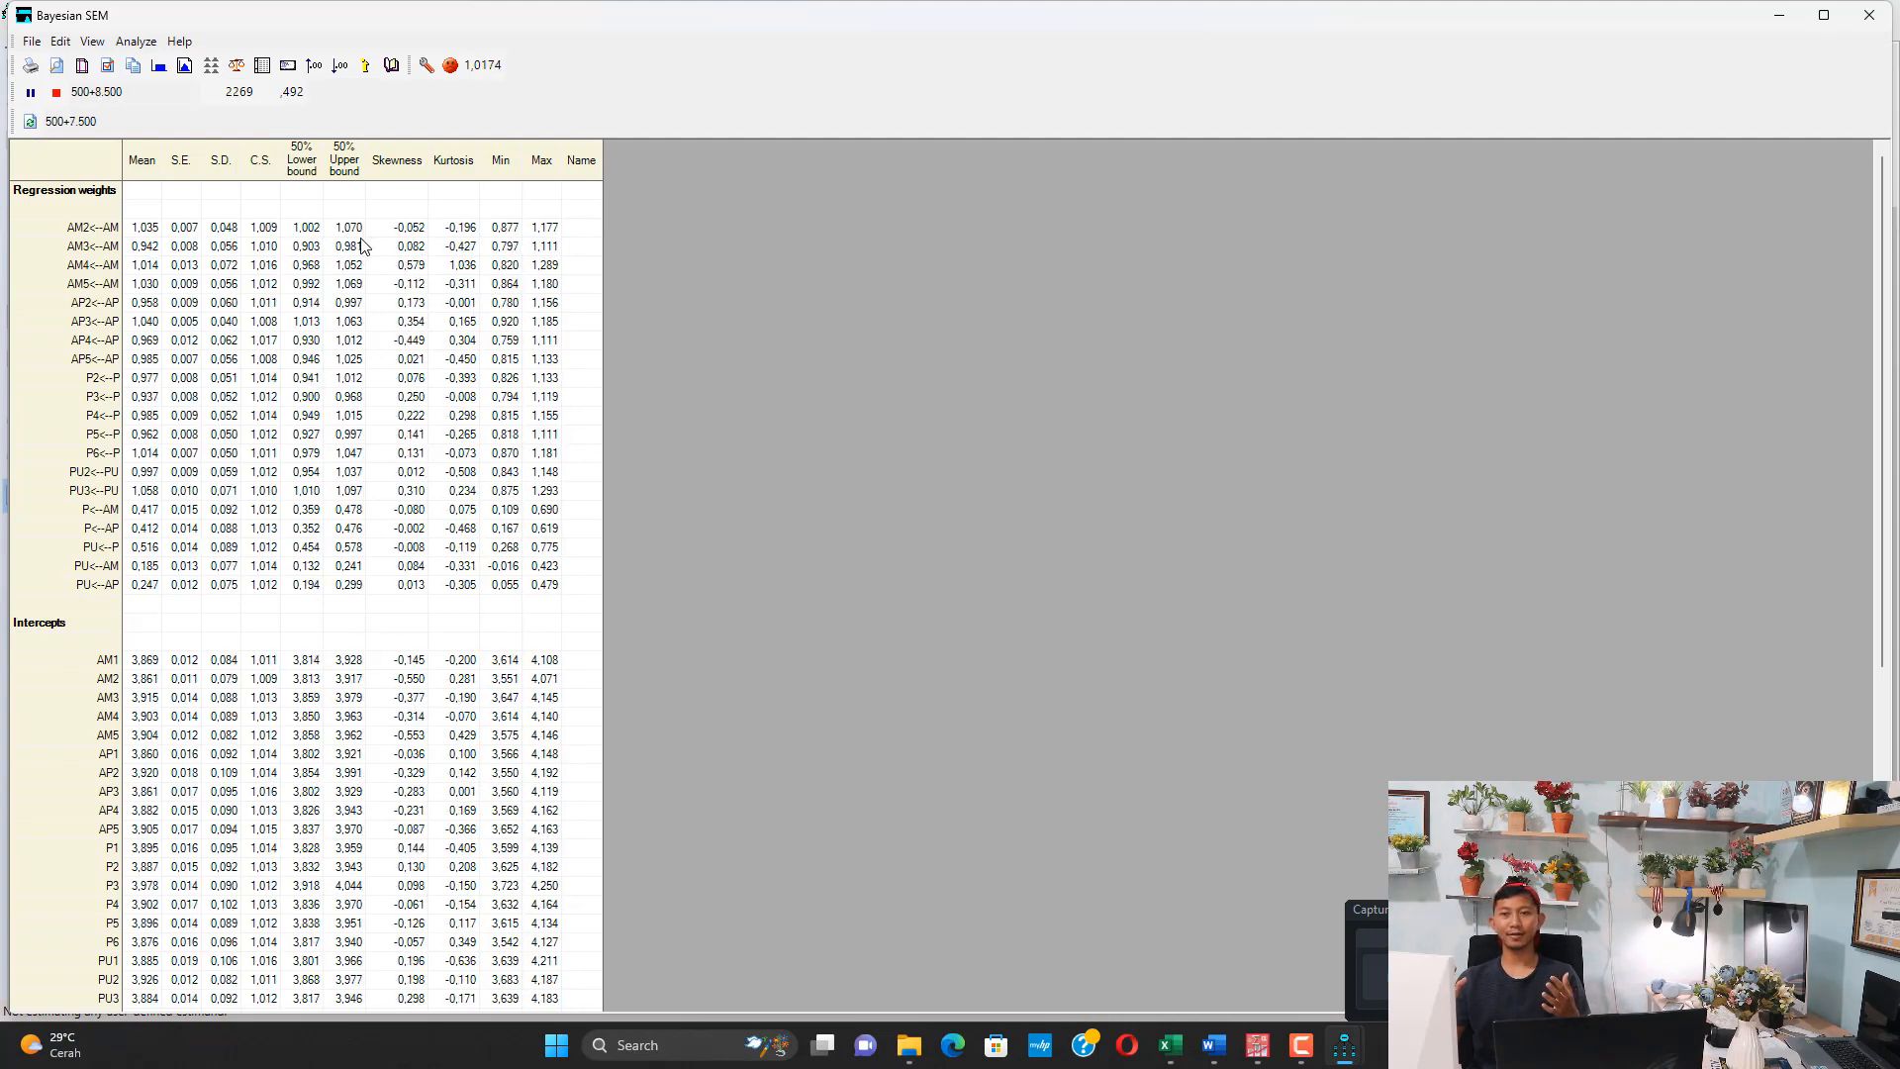
click(428, 67)
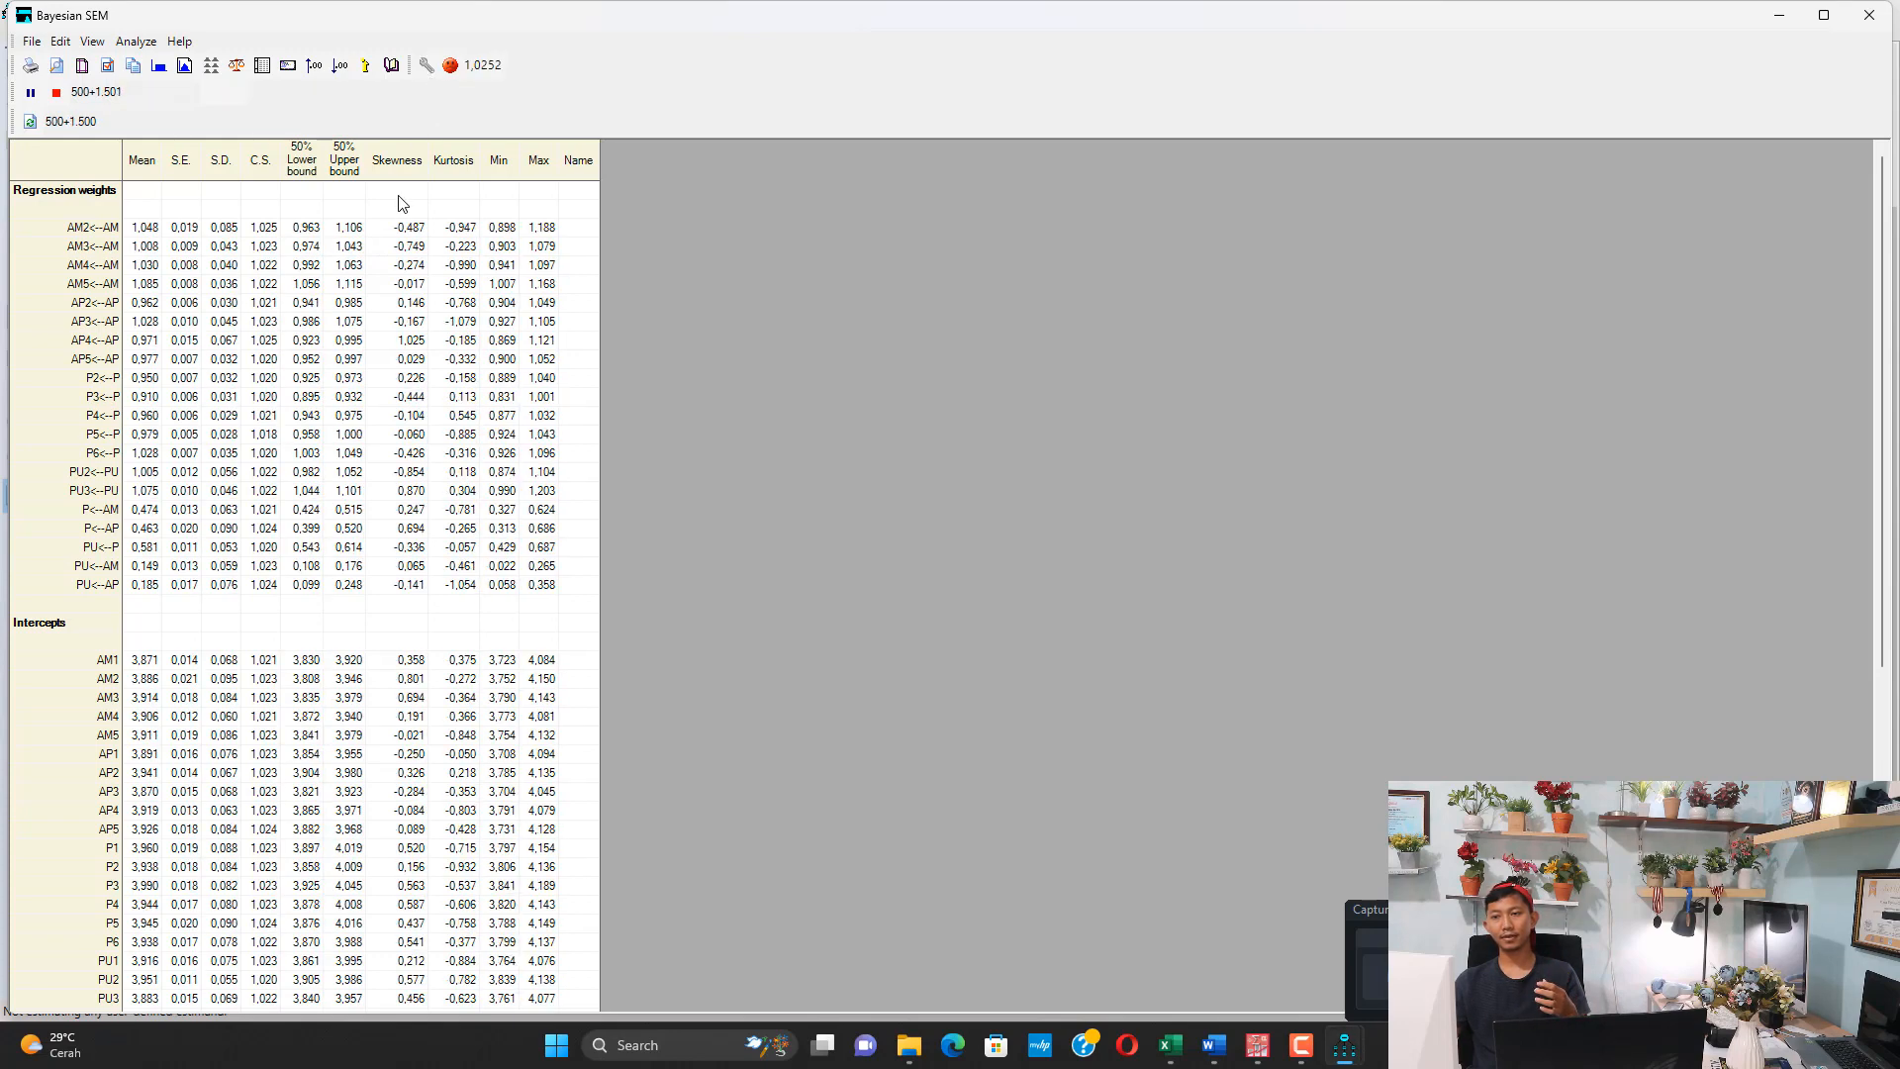
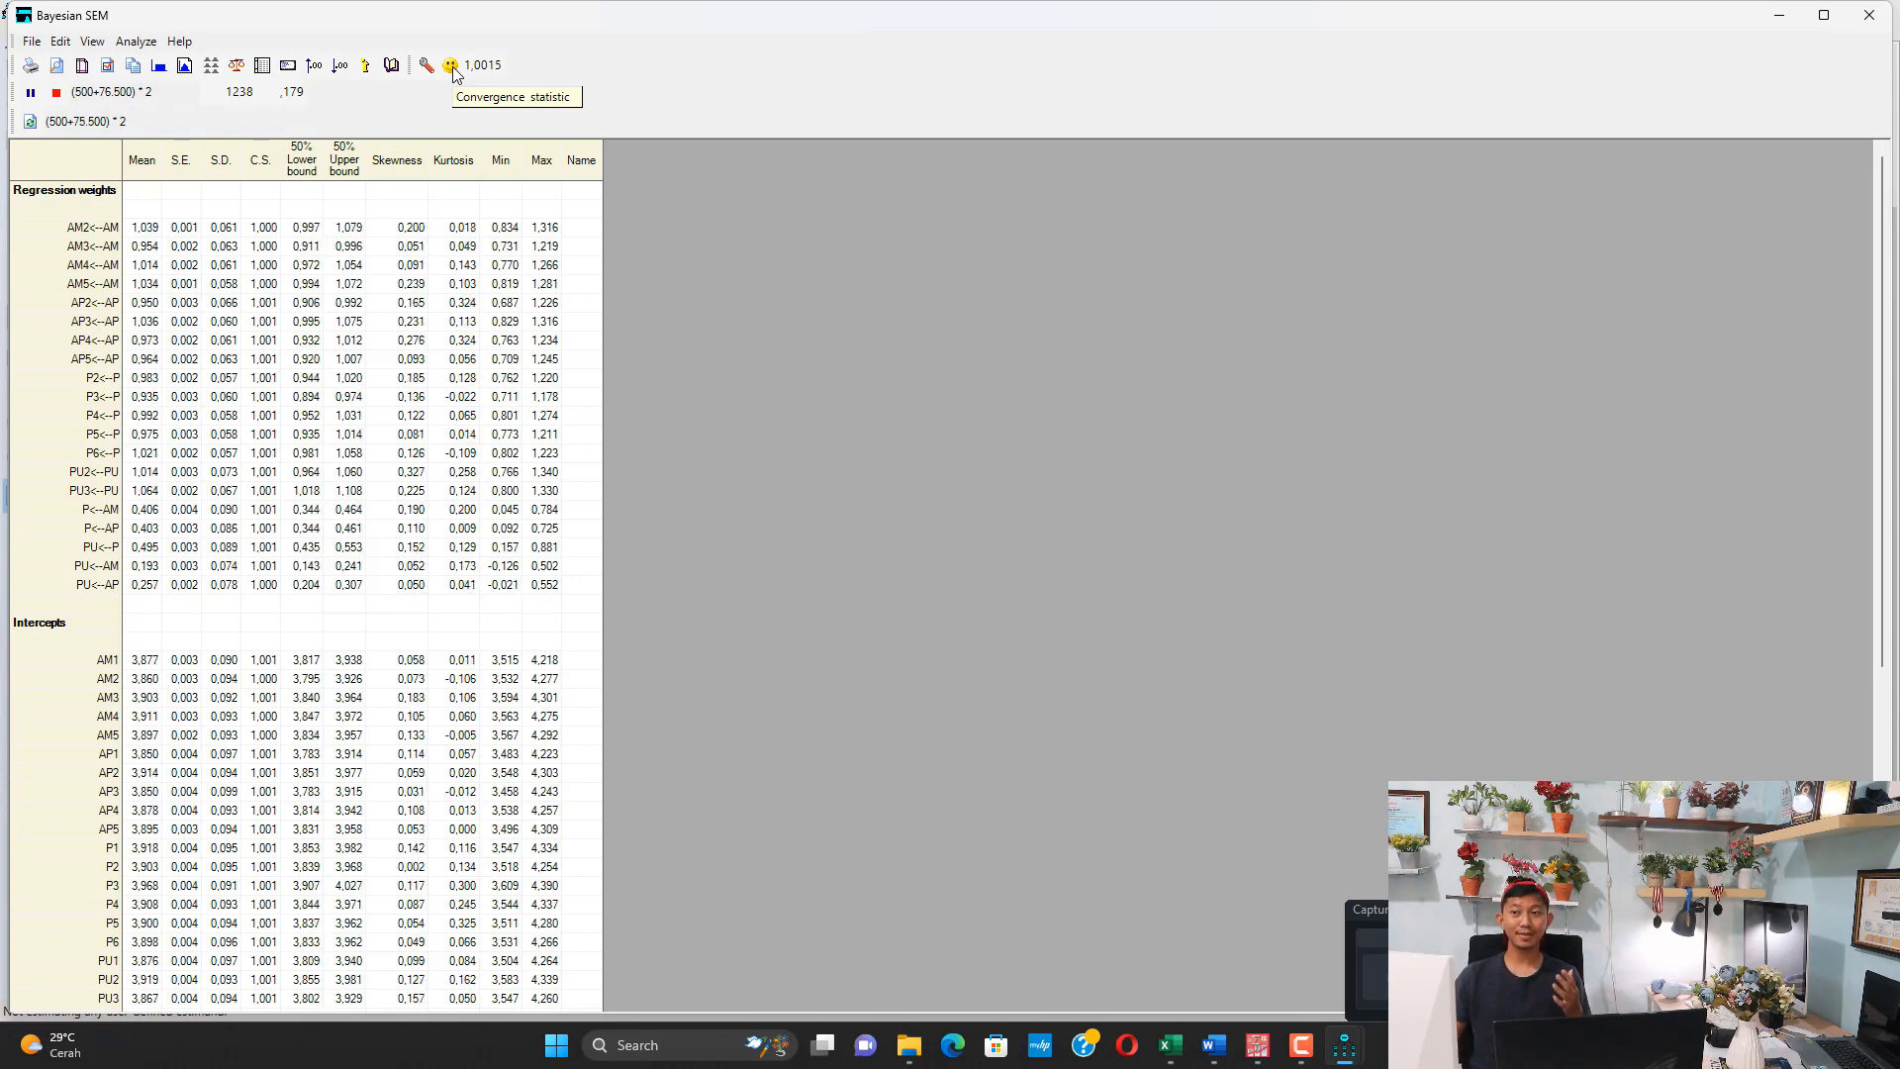
Pause the Bayesian sampling and examine the estimates for the regression weights, intercepts, covariances and variances
click(31, 94)
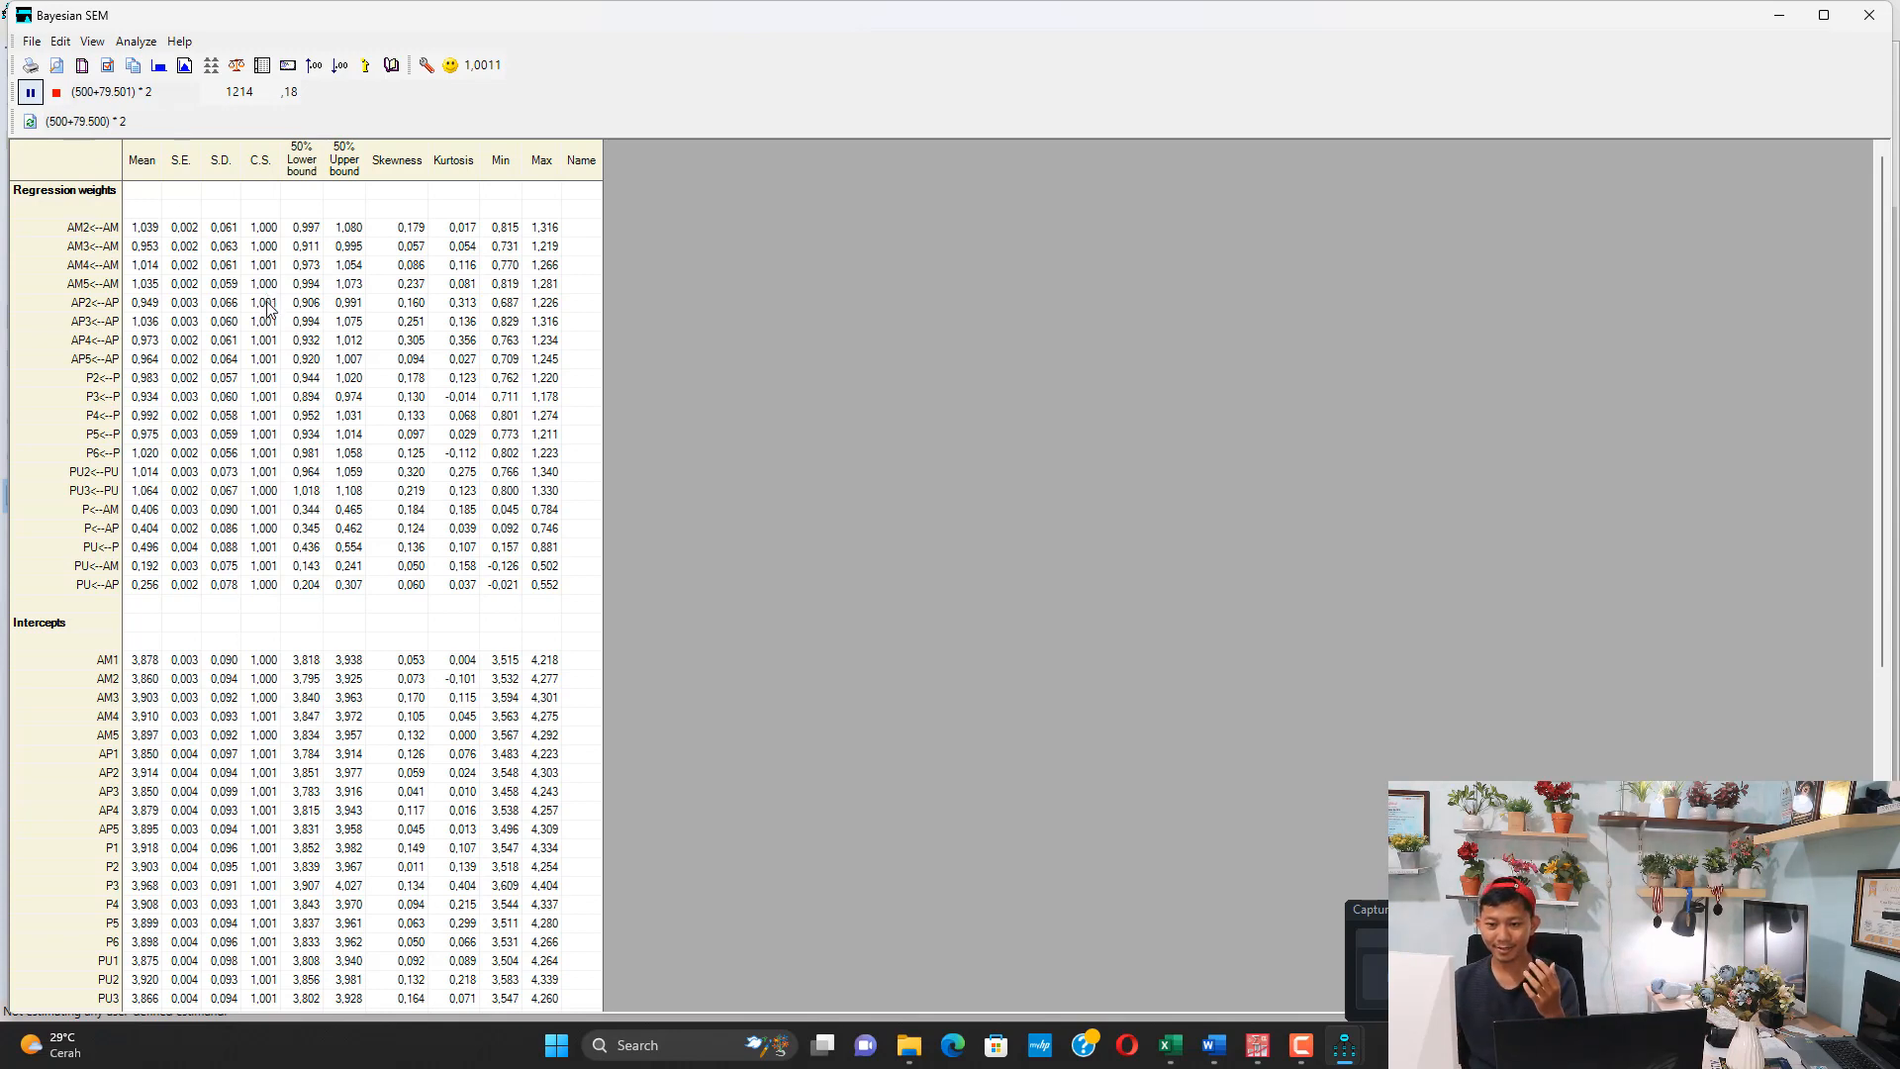
scroll(267, 309, down, 6)
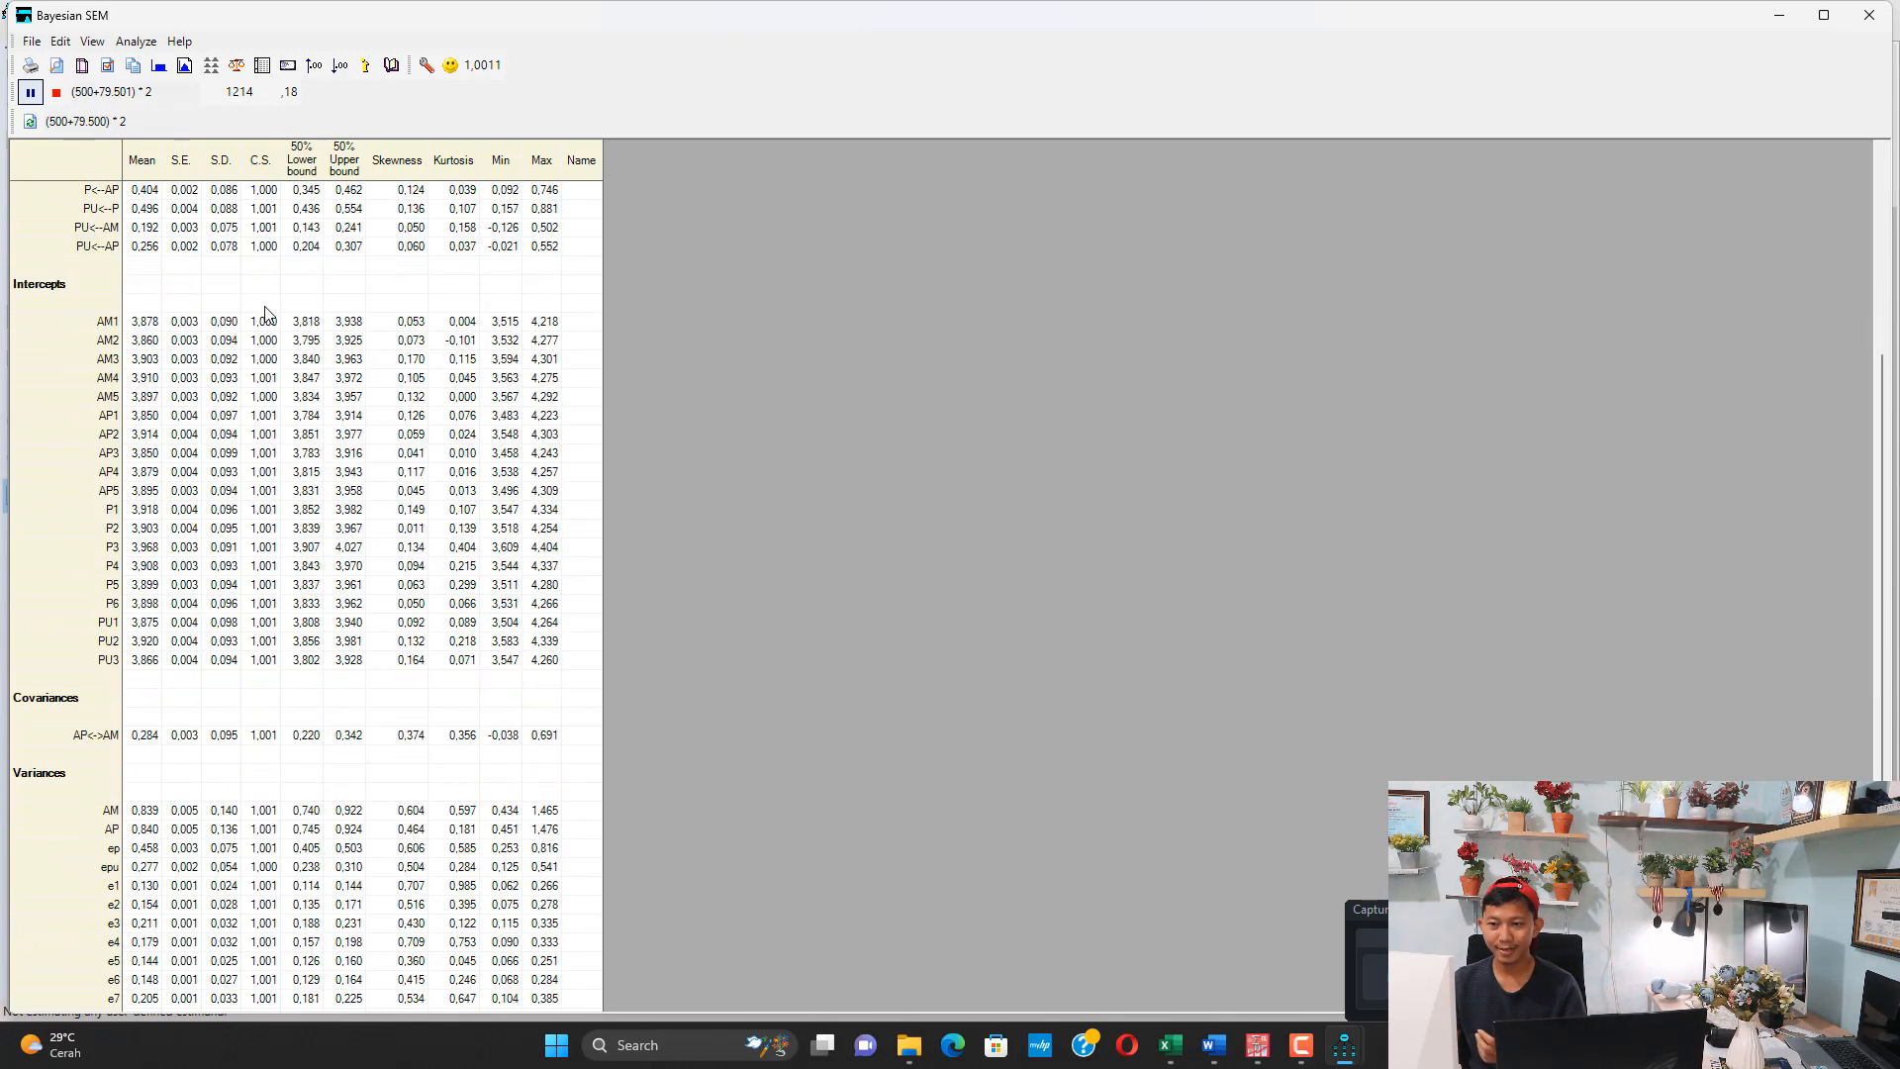
click(1881, 149)
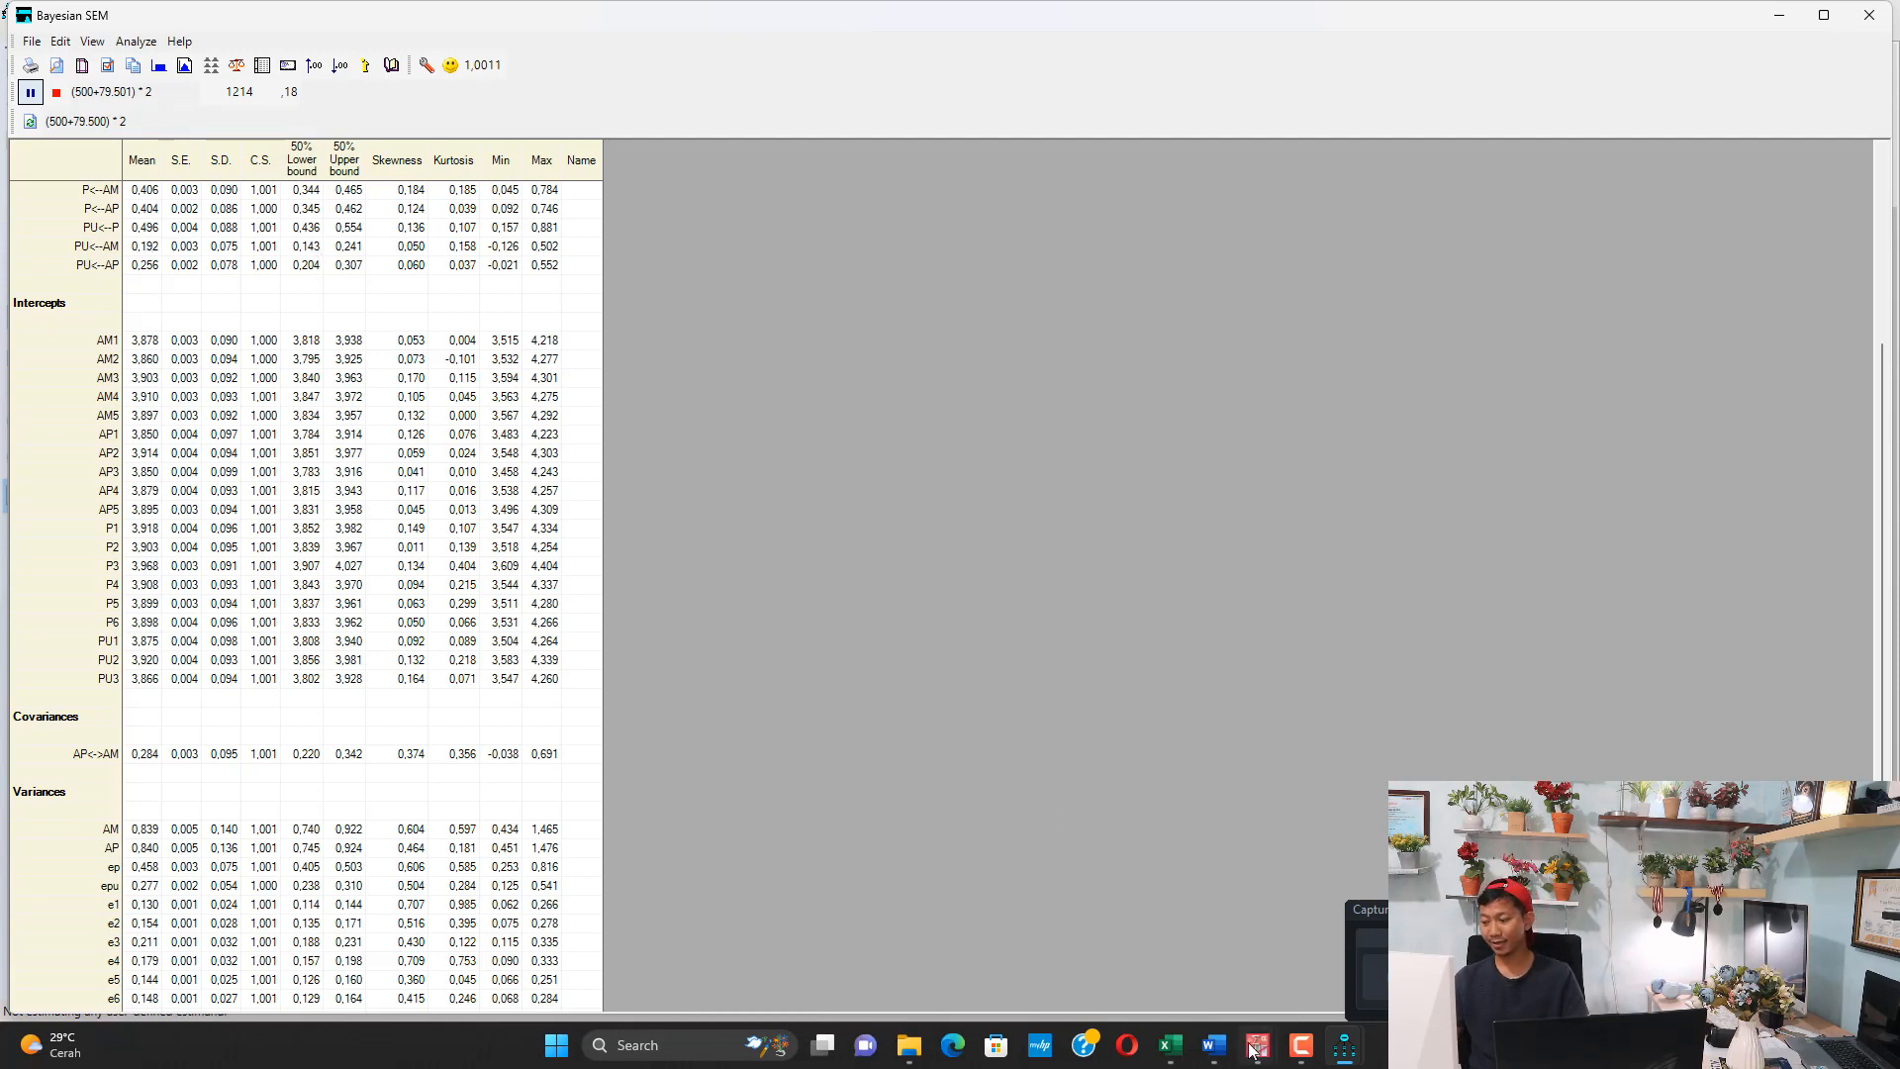
Switch to the Lampiran Hasil AMOS document in Word and find the Hasil Bayesian output picture
mouse_move(1213, 1047)
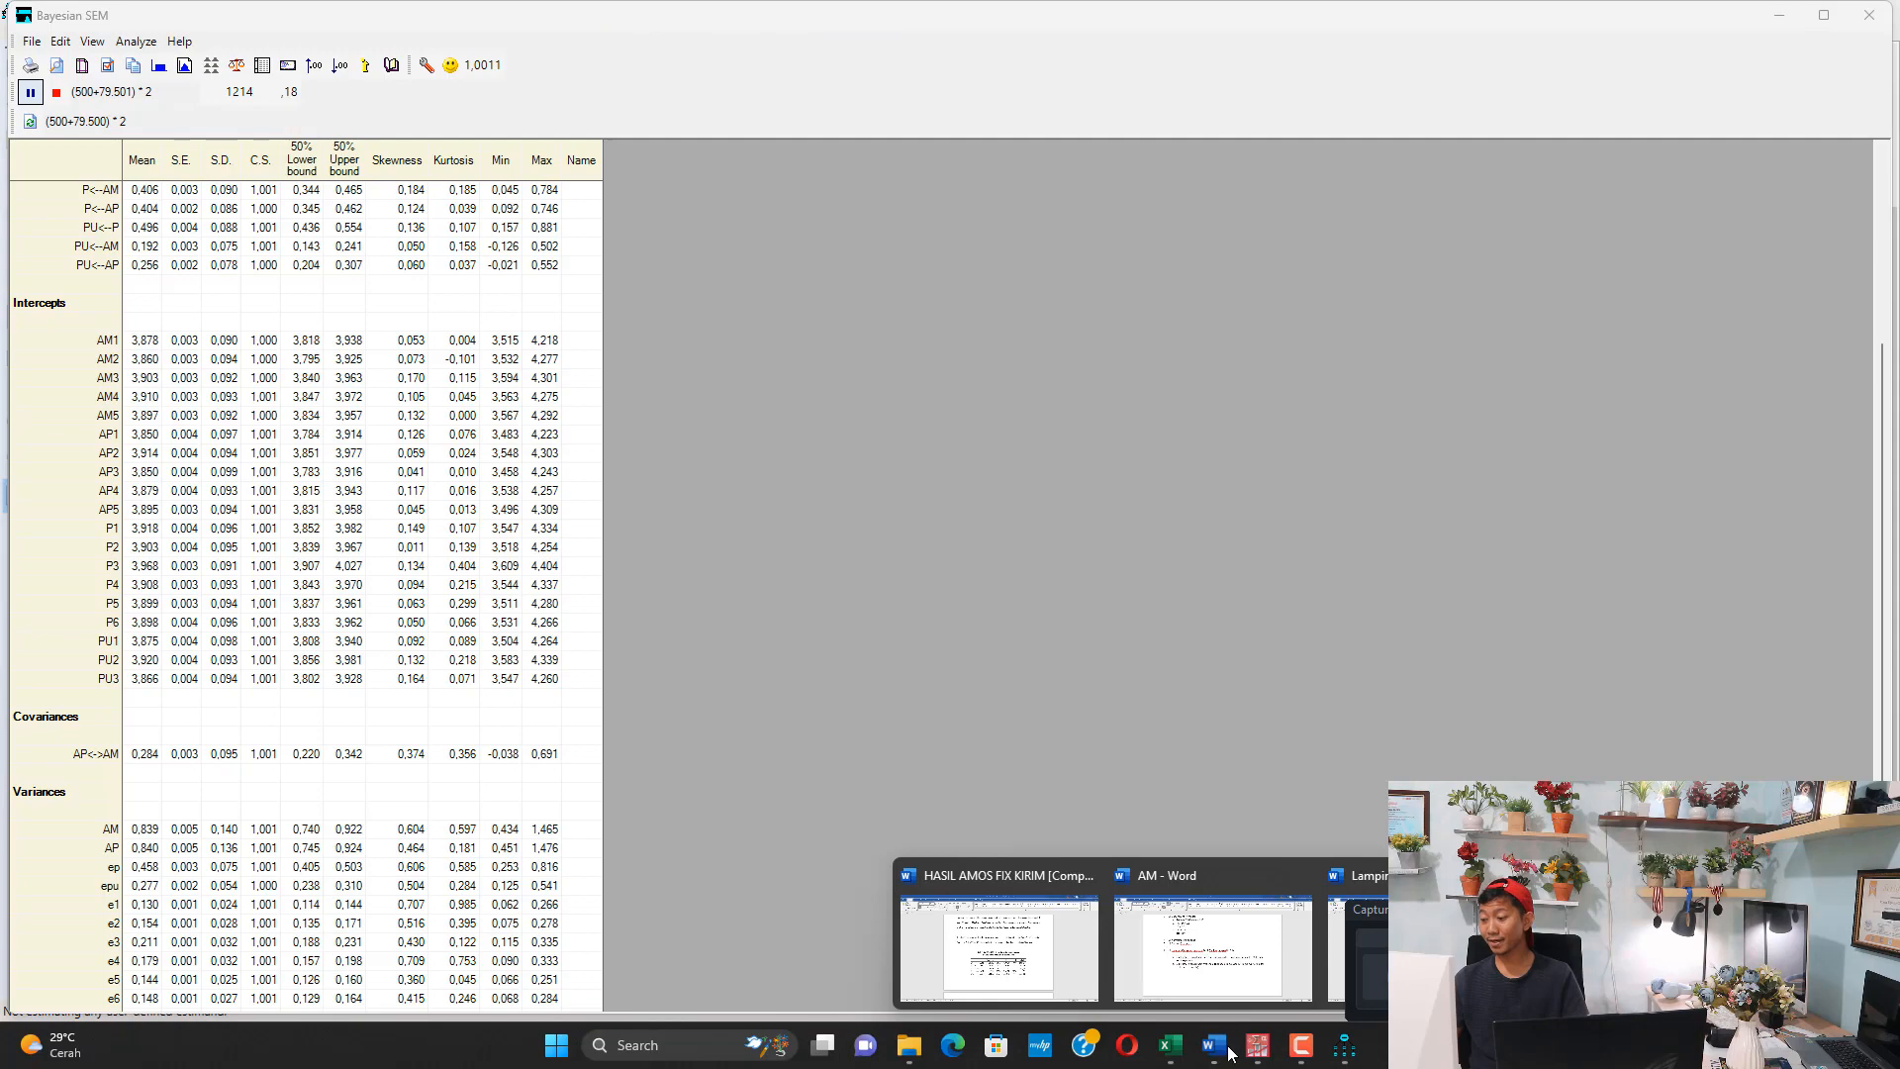
click(1377, 879)
scroll(881, 692, down, 15)
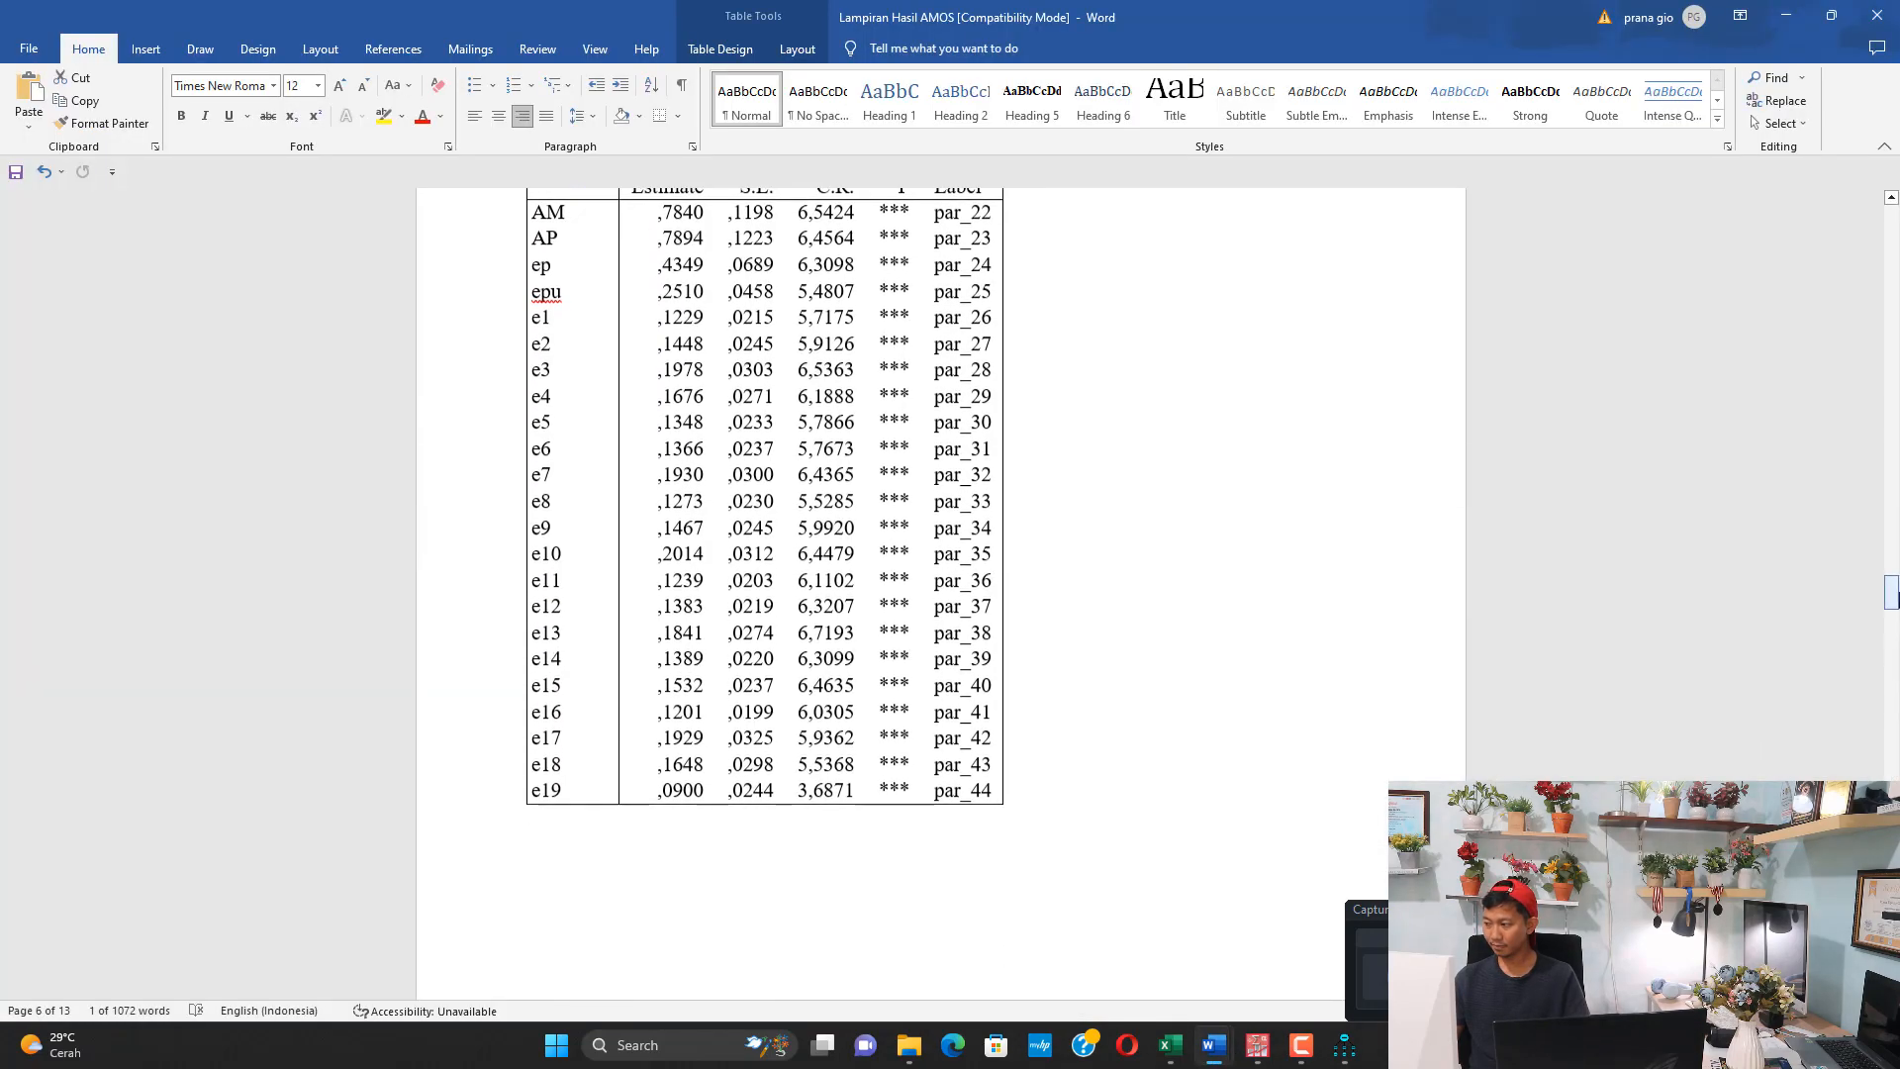
mouse_move(1897, 600)
mouse_down()
mouse_move(1897, 618)
mouse_move(1897, 600)
mouse_up()
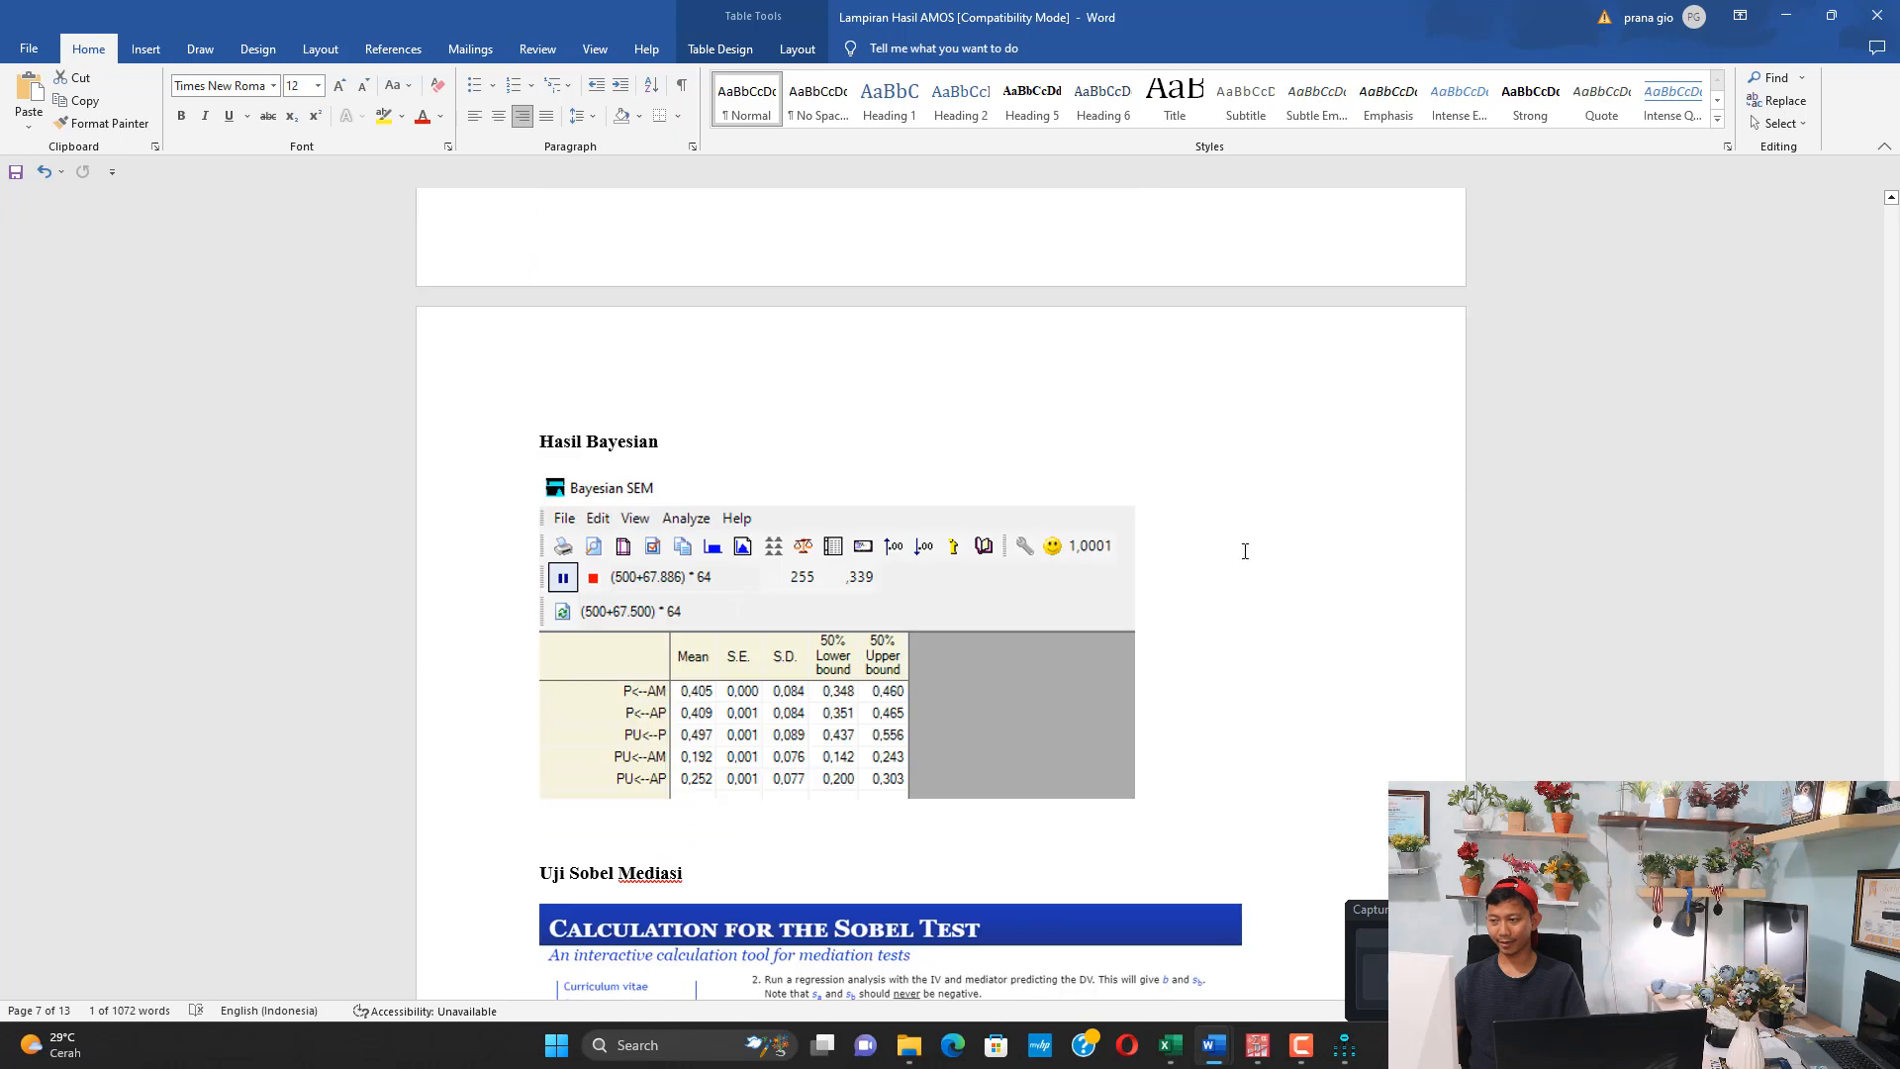
click(696, 633)
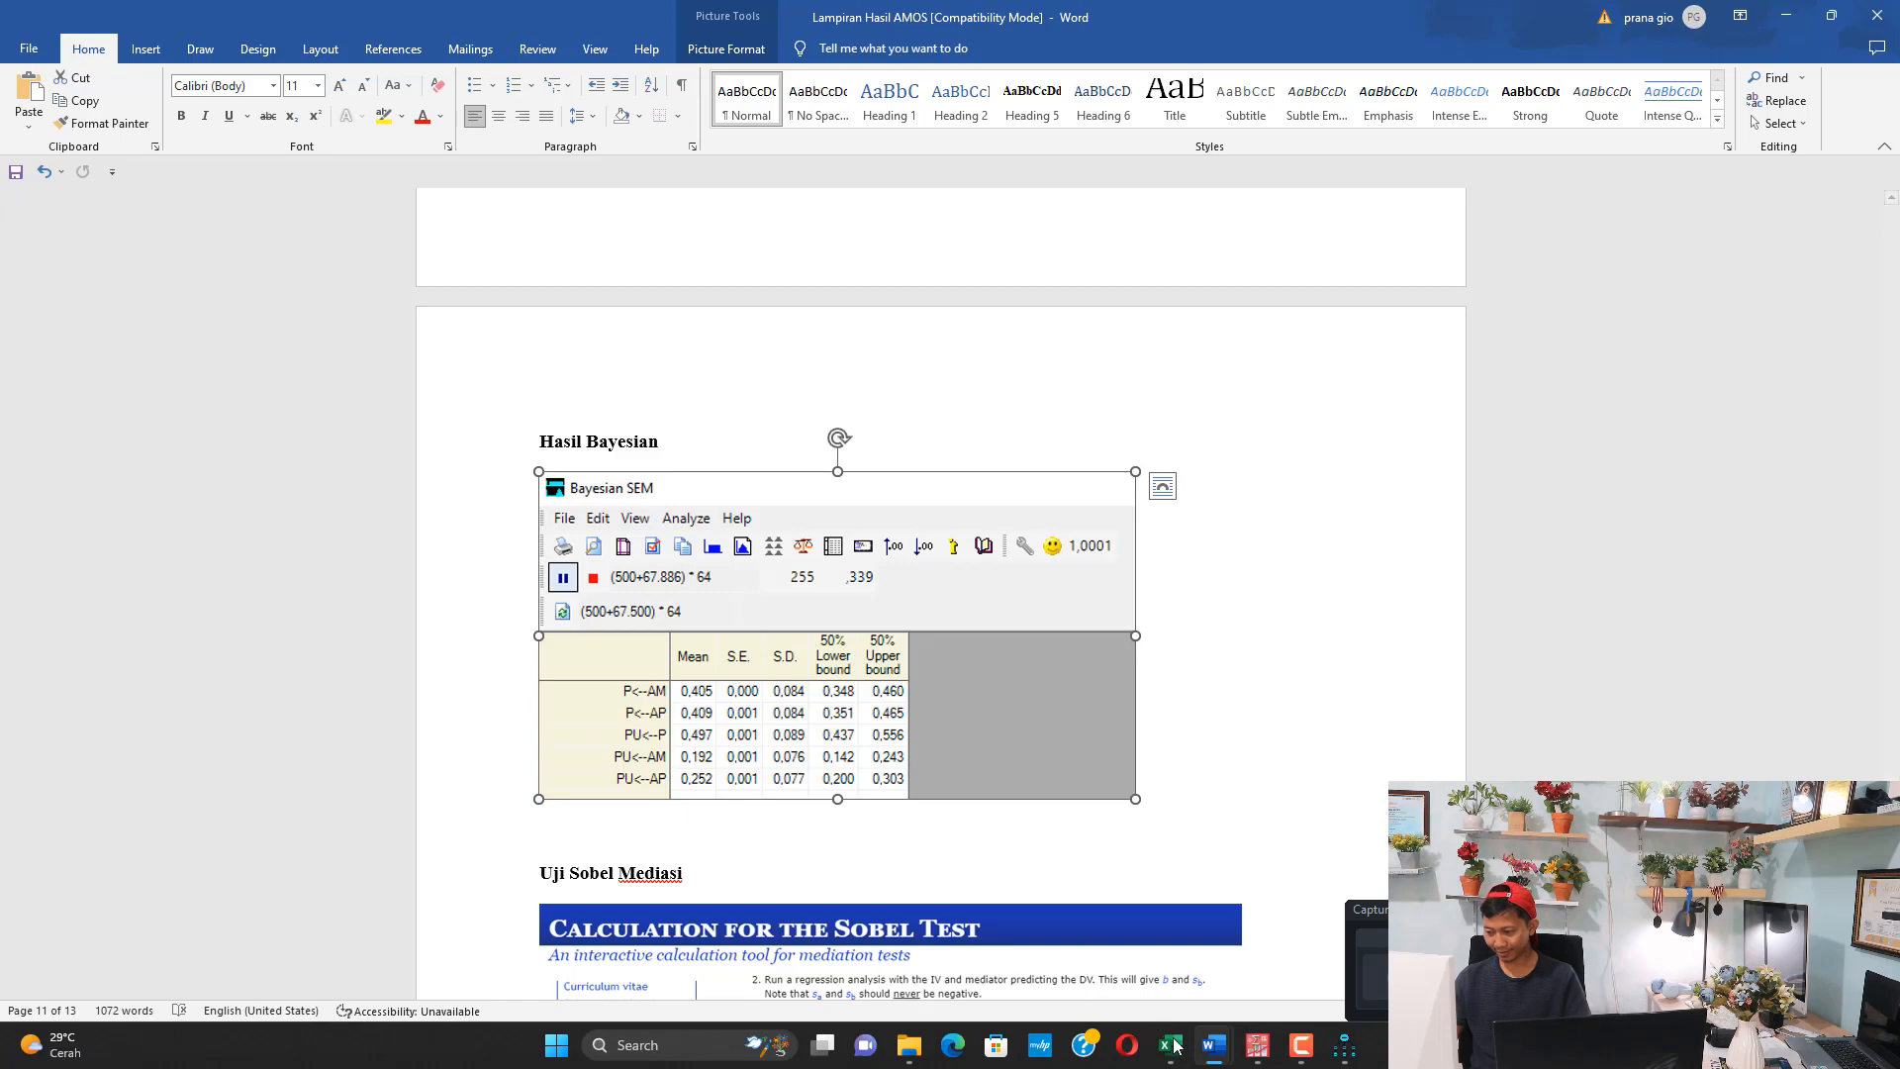
Switch to the DATA FIX GOOD workbook in Excel and examine the paths listed in the Bayesian results table on the Chi-Square sheet
click(1210, 985)
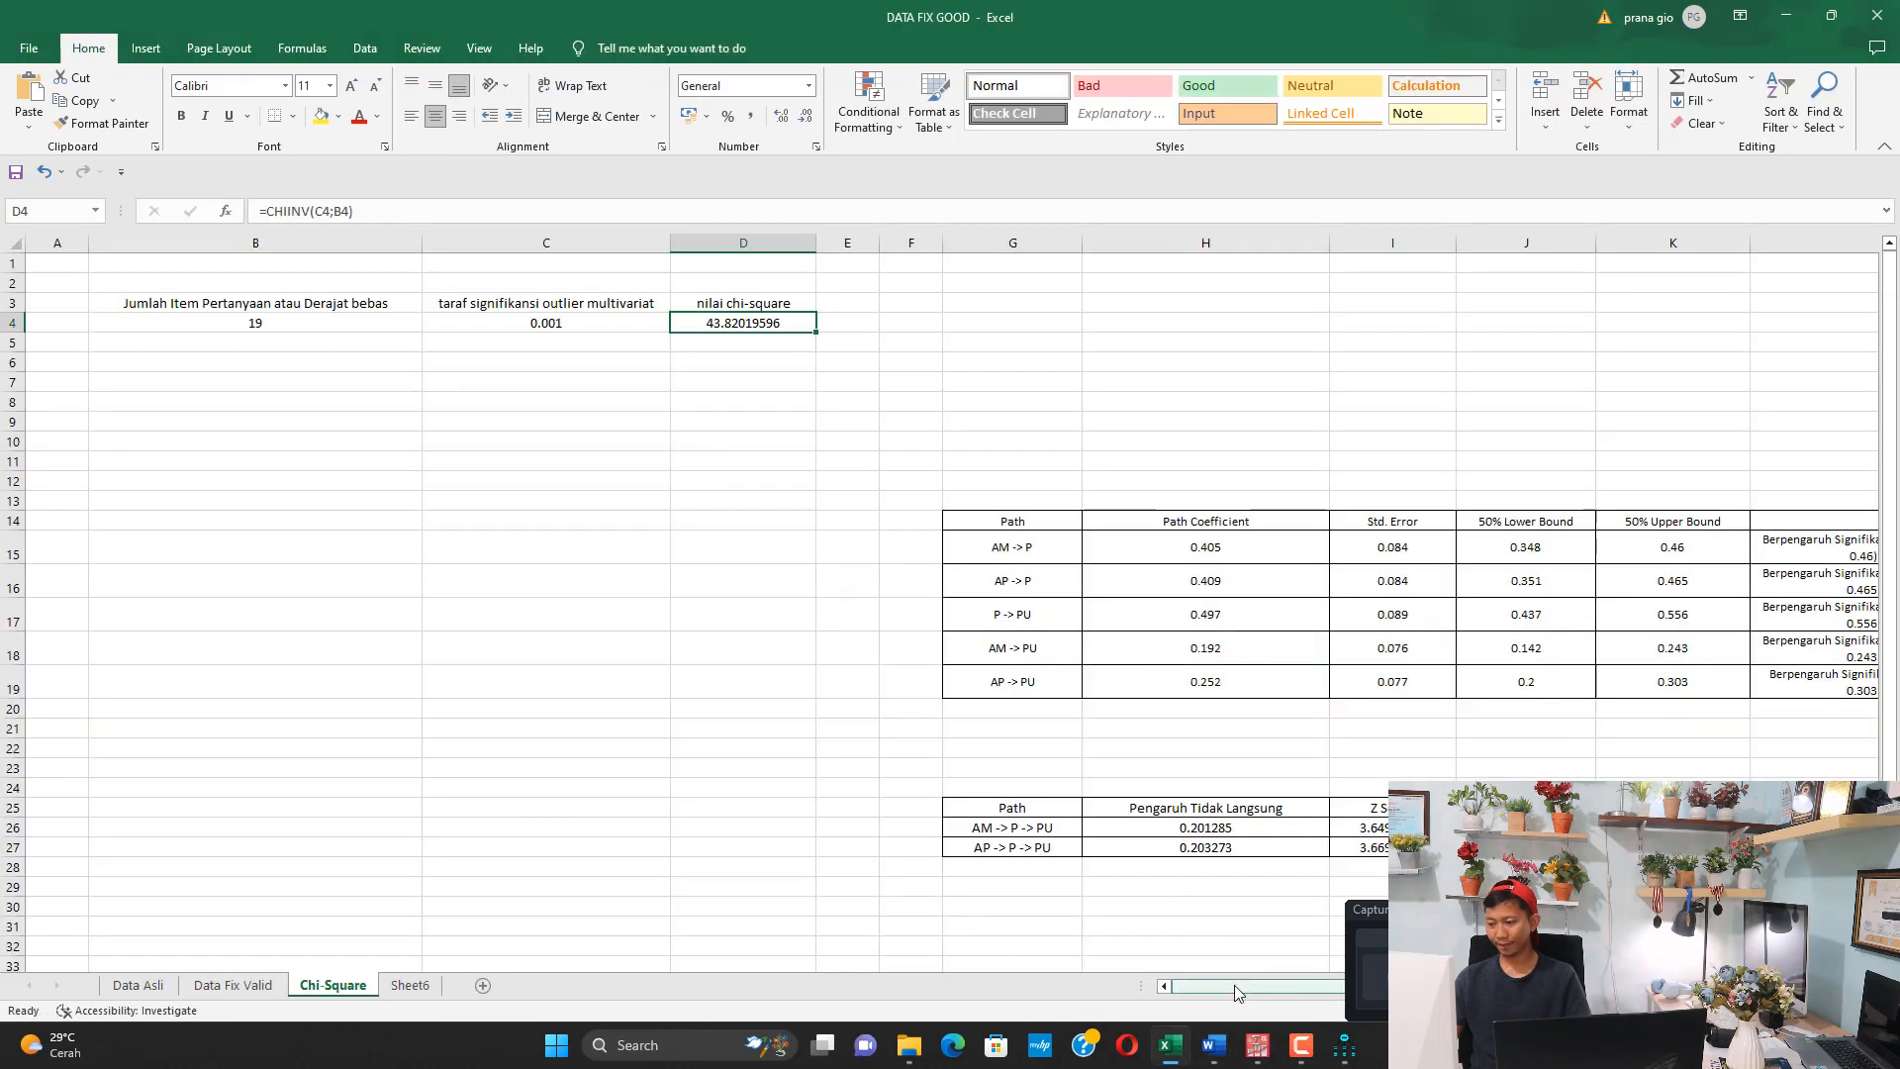
drag(1236, 993, 1335, 993)
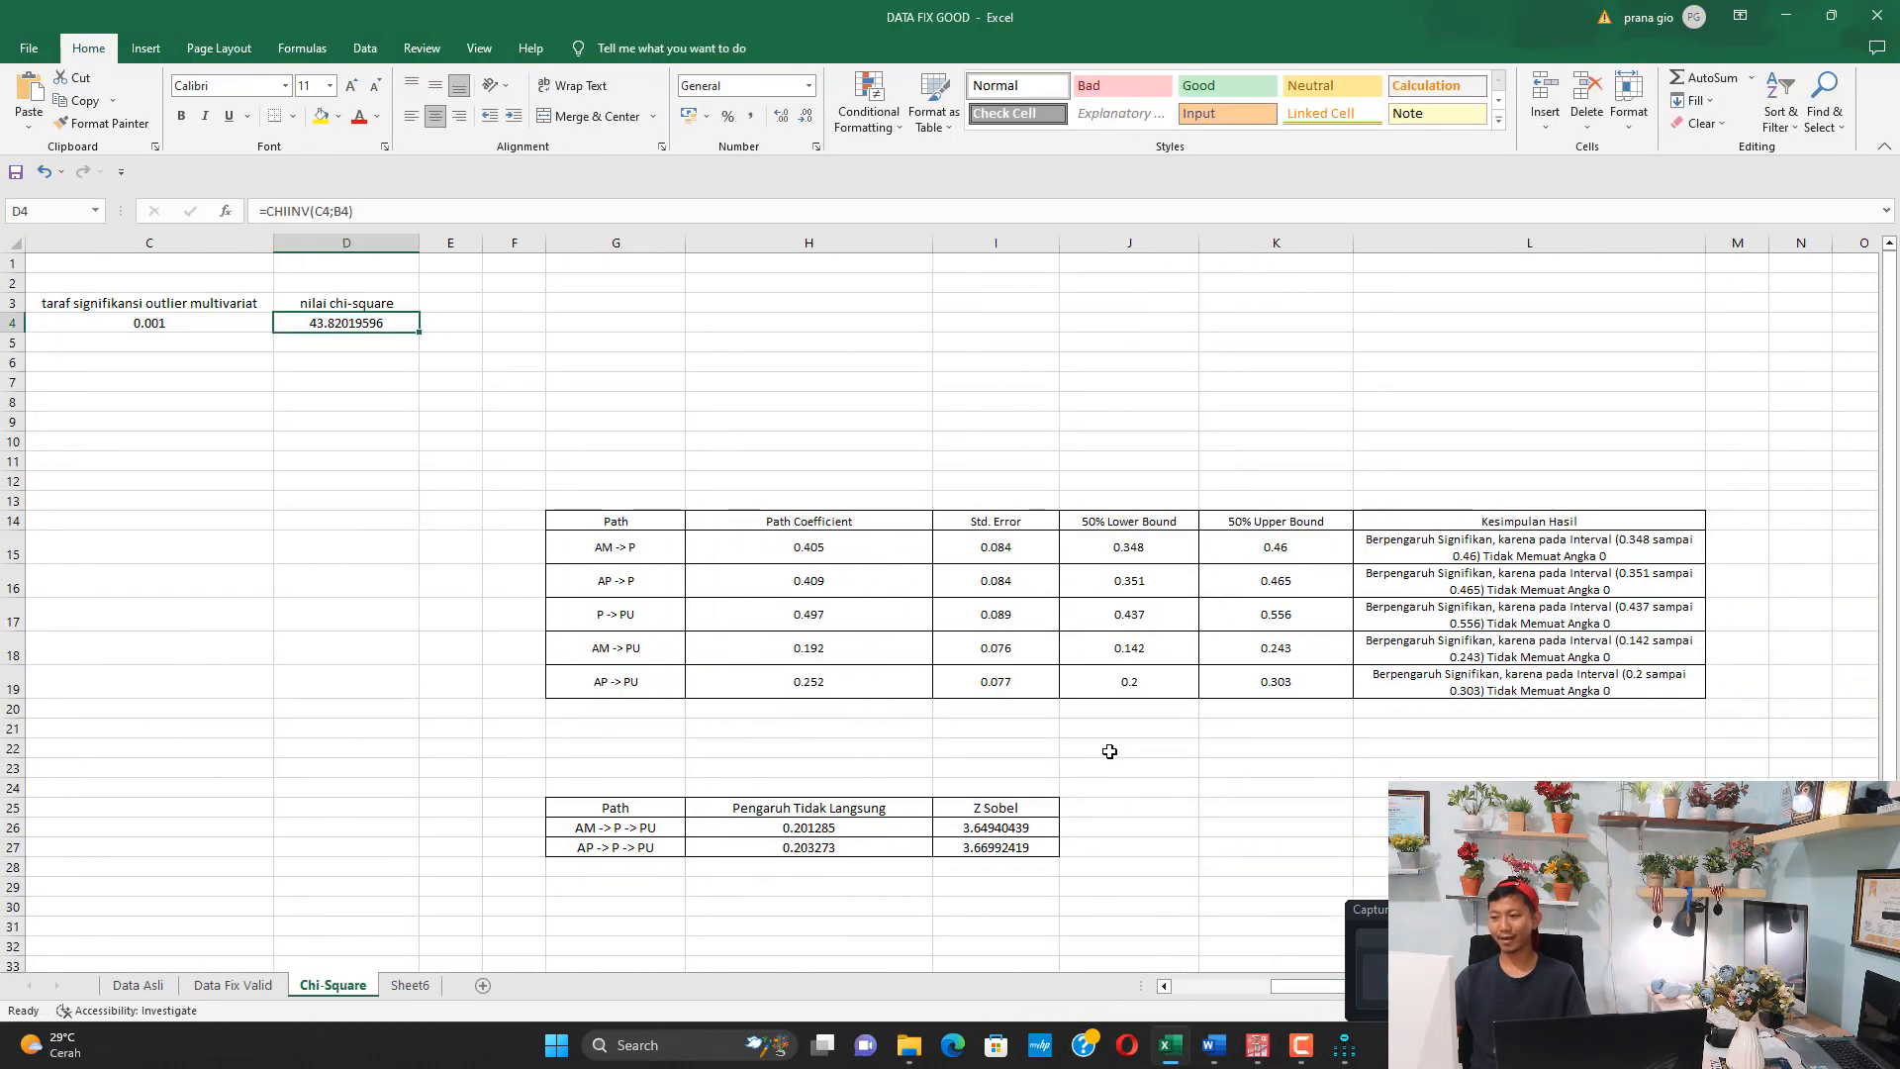
ctrl+scroll(1109, 752, up, 5)
drag(1232, 990, 1286, 988)
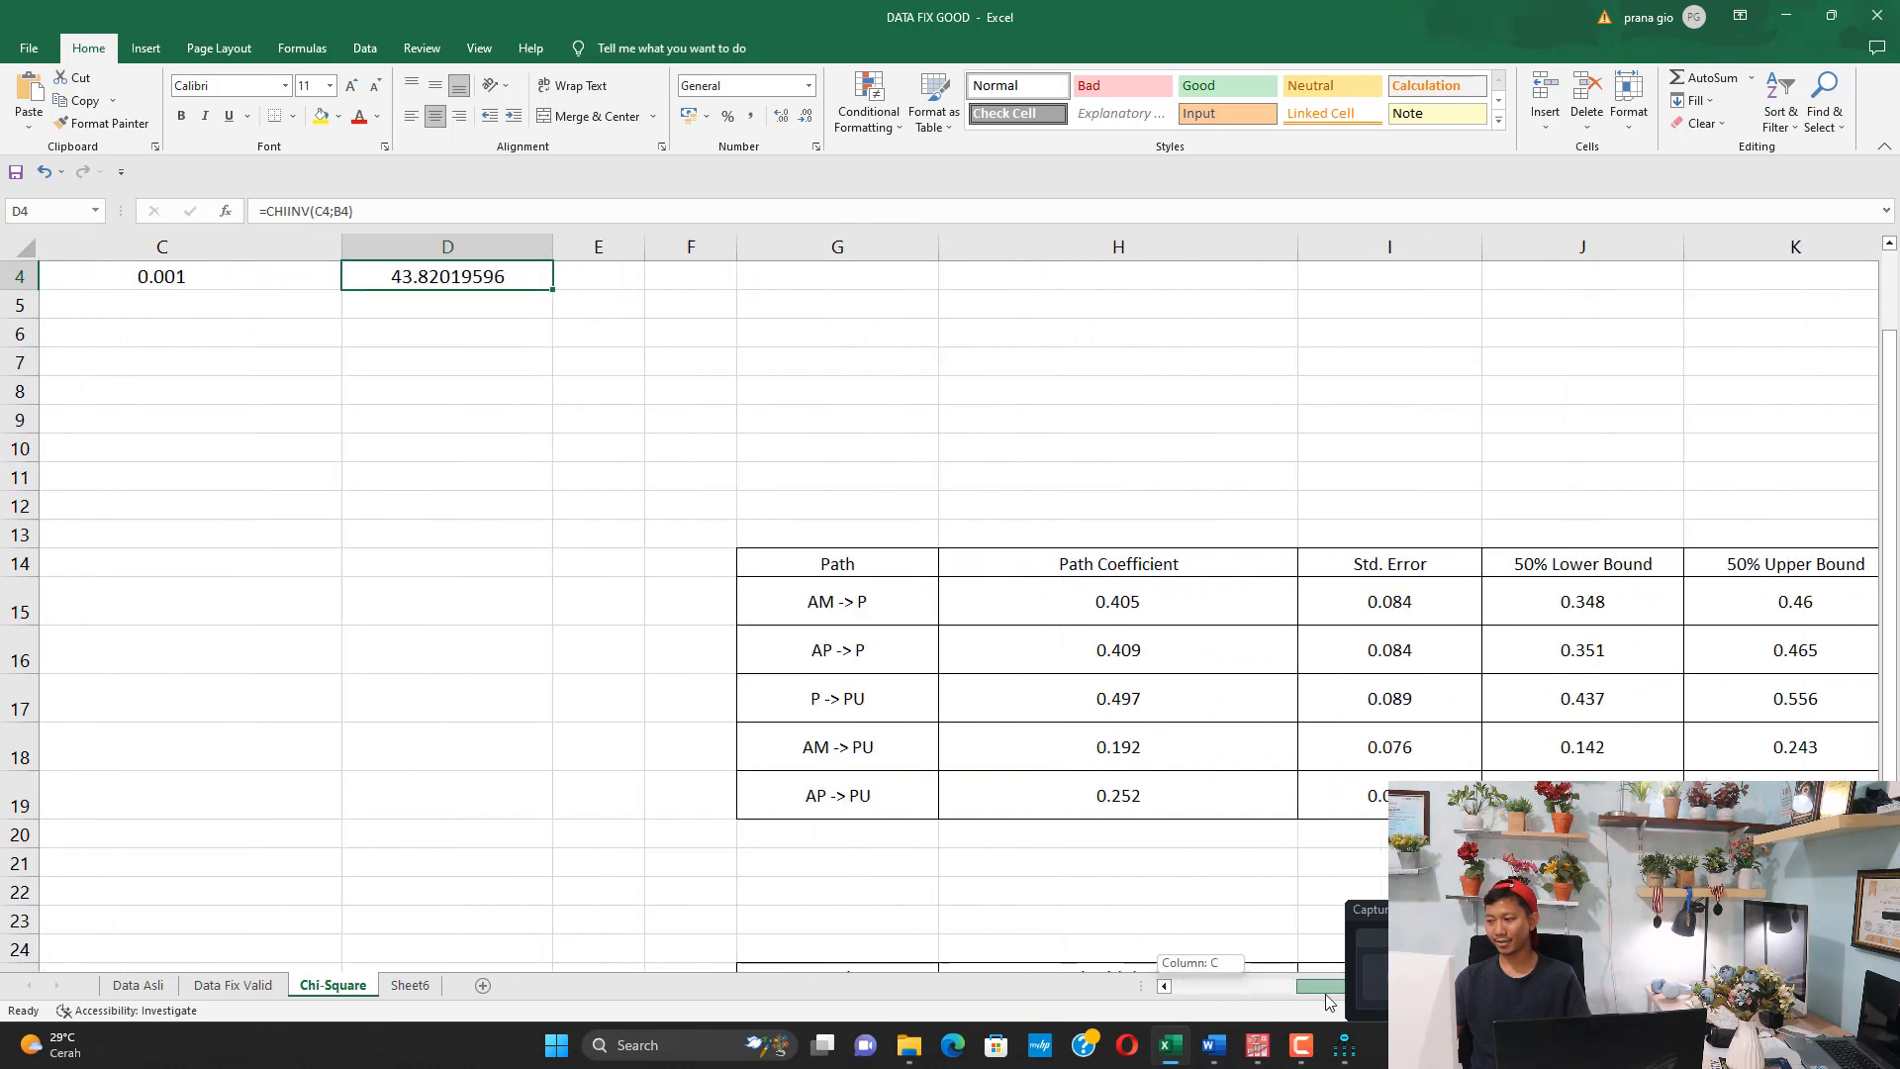
click(888, 567)
click(918, 616)
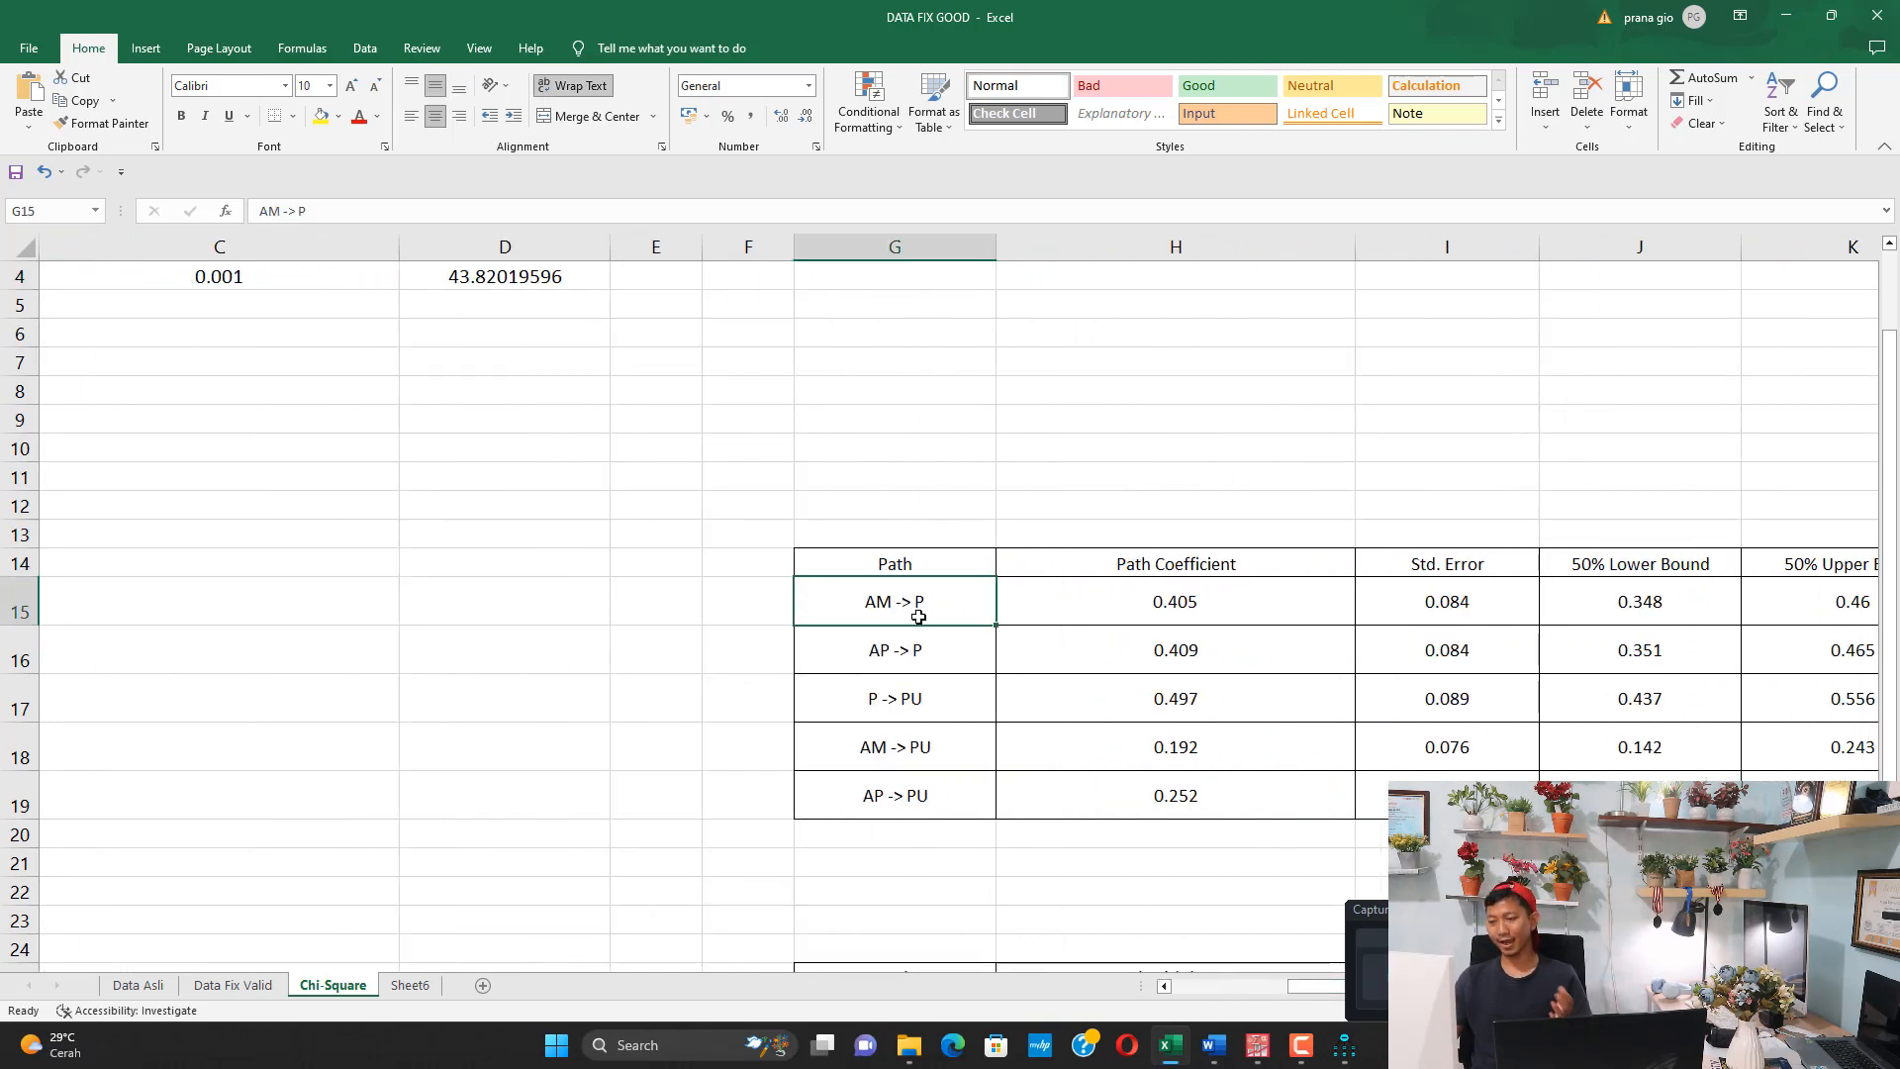
click(914, 648)
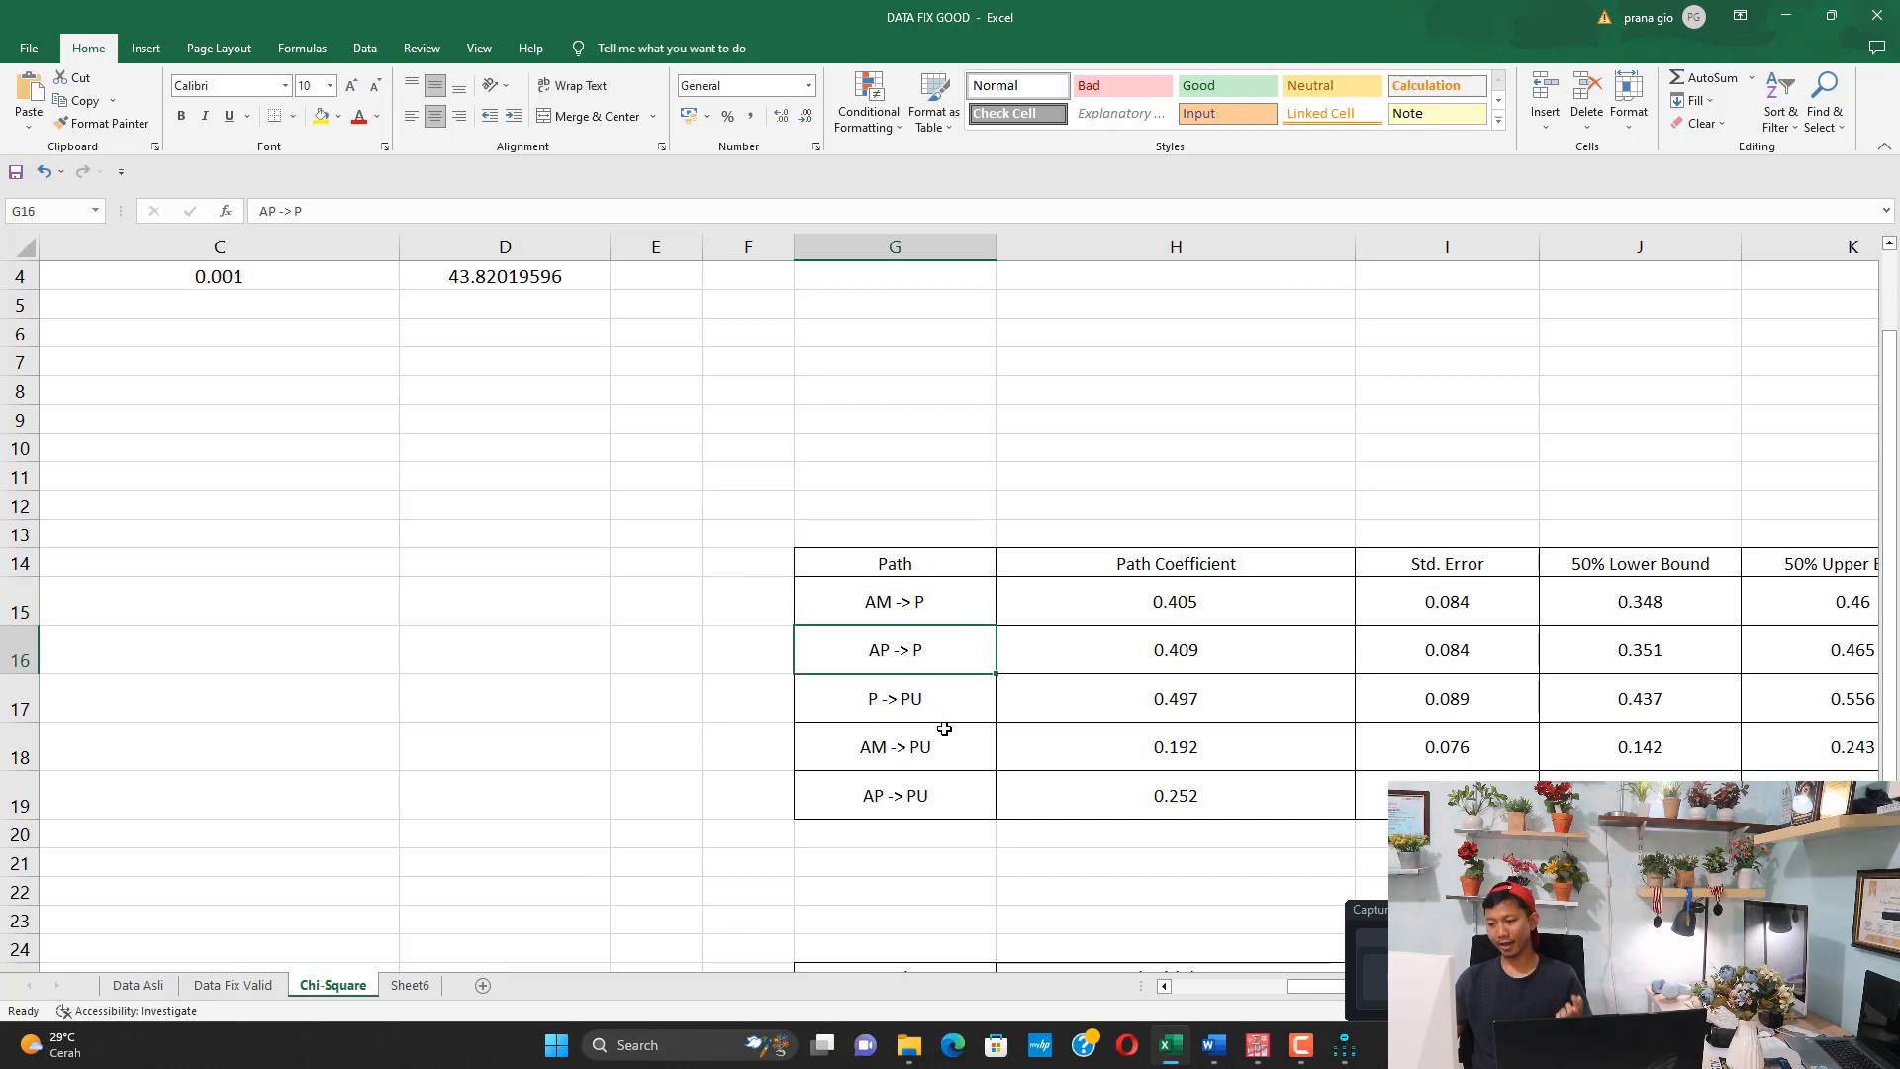
click(894, 606)
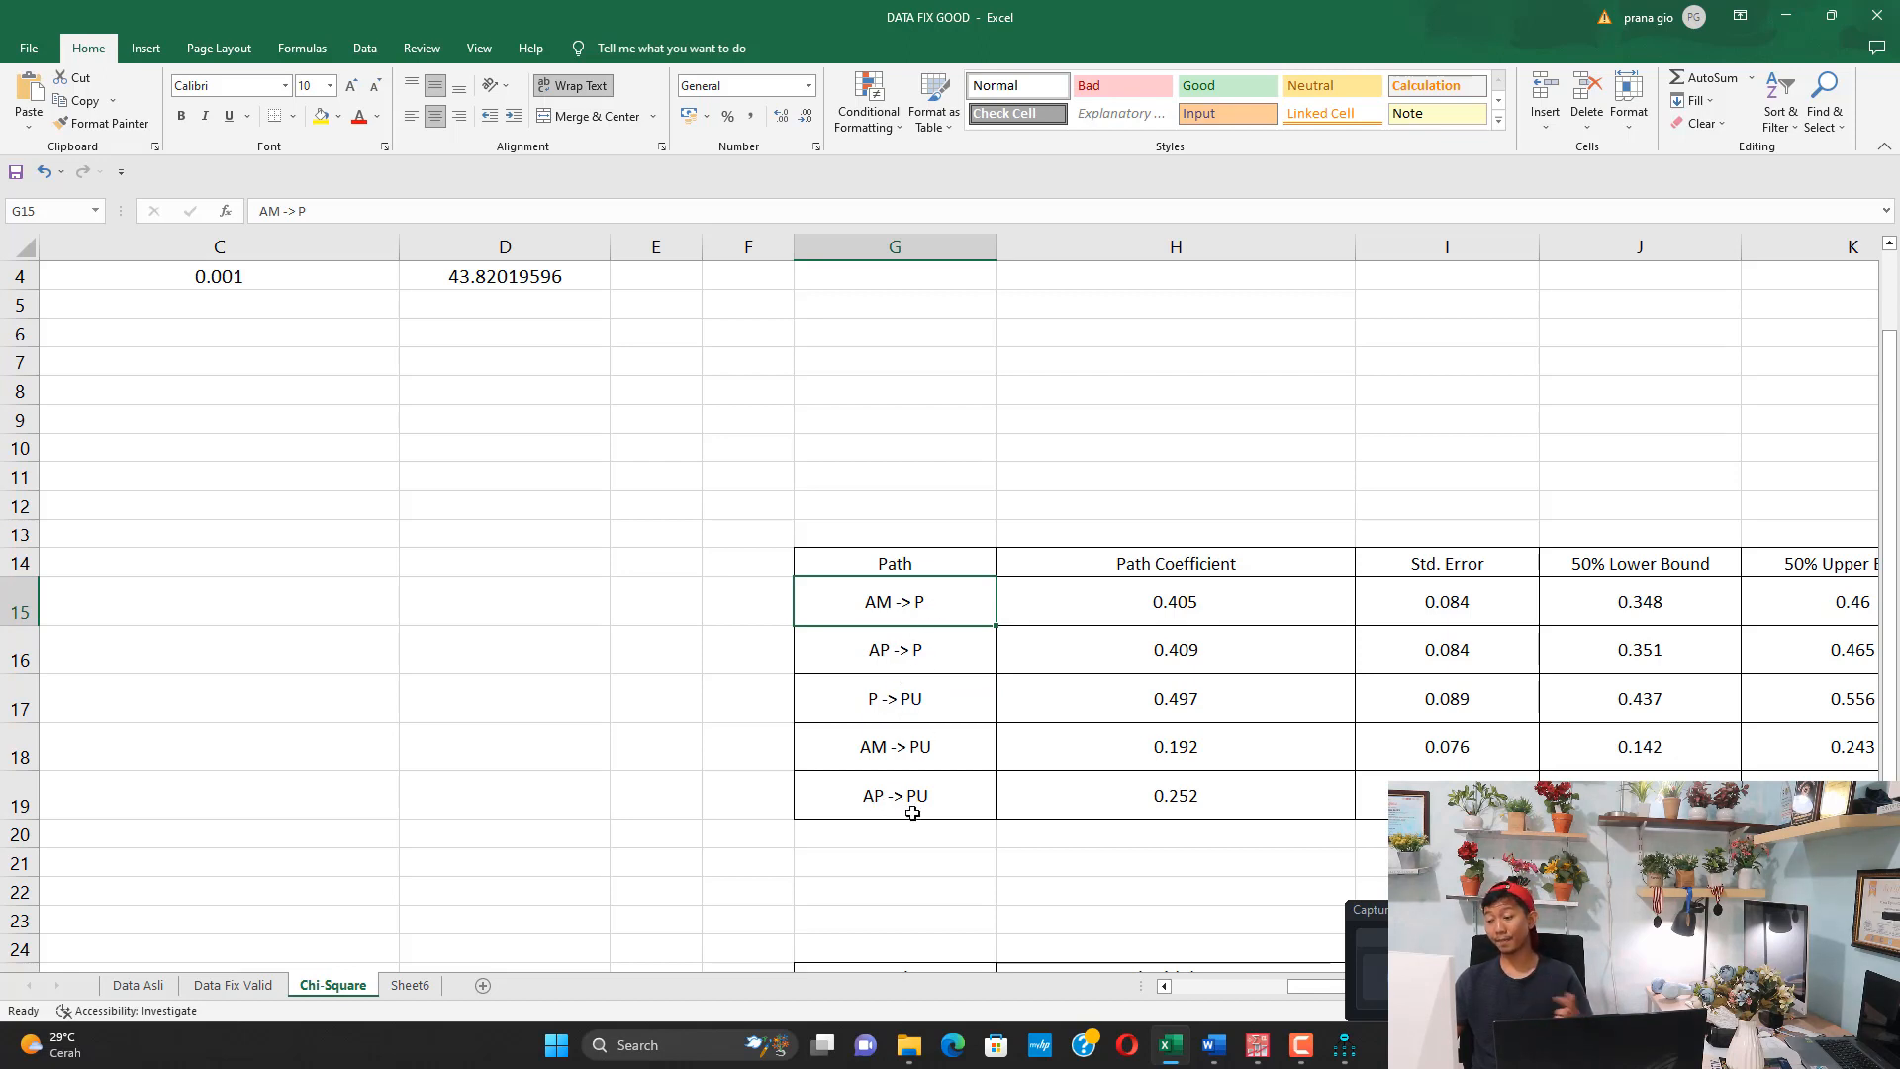
Compare the path coefficient of AM -> P with the Hasil Bayesian picture in Word, and return to the Excel workbook
click(1173, 613)
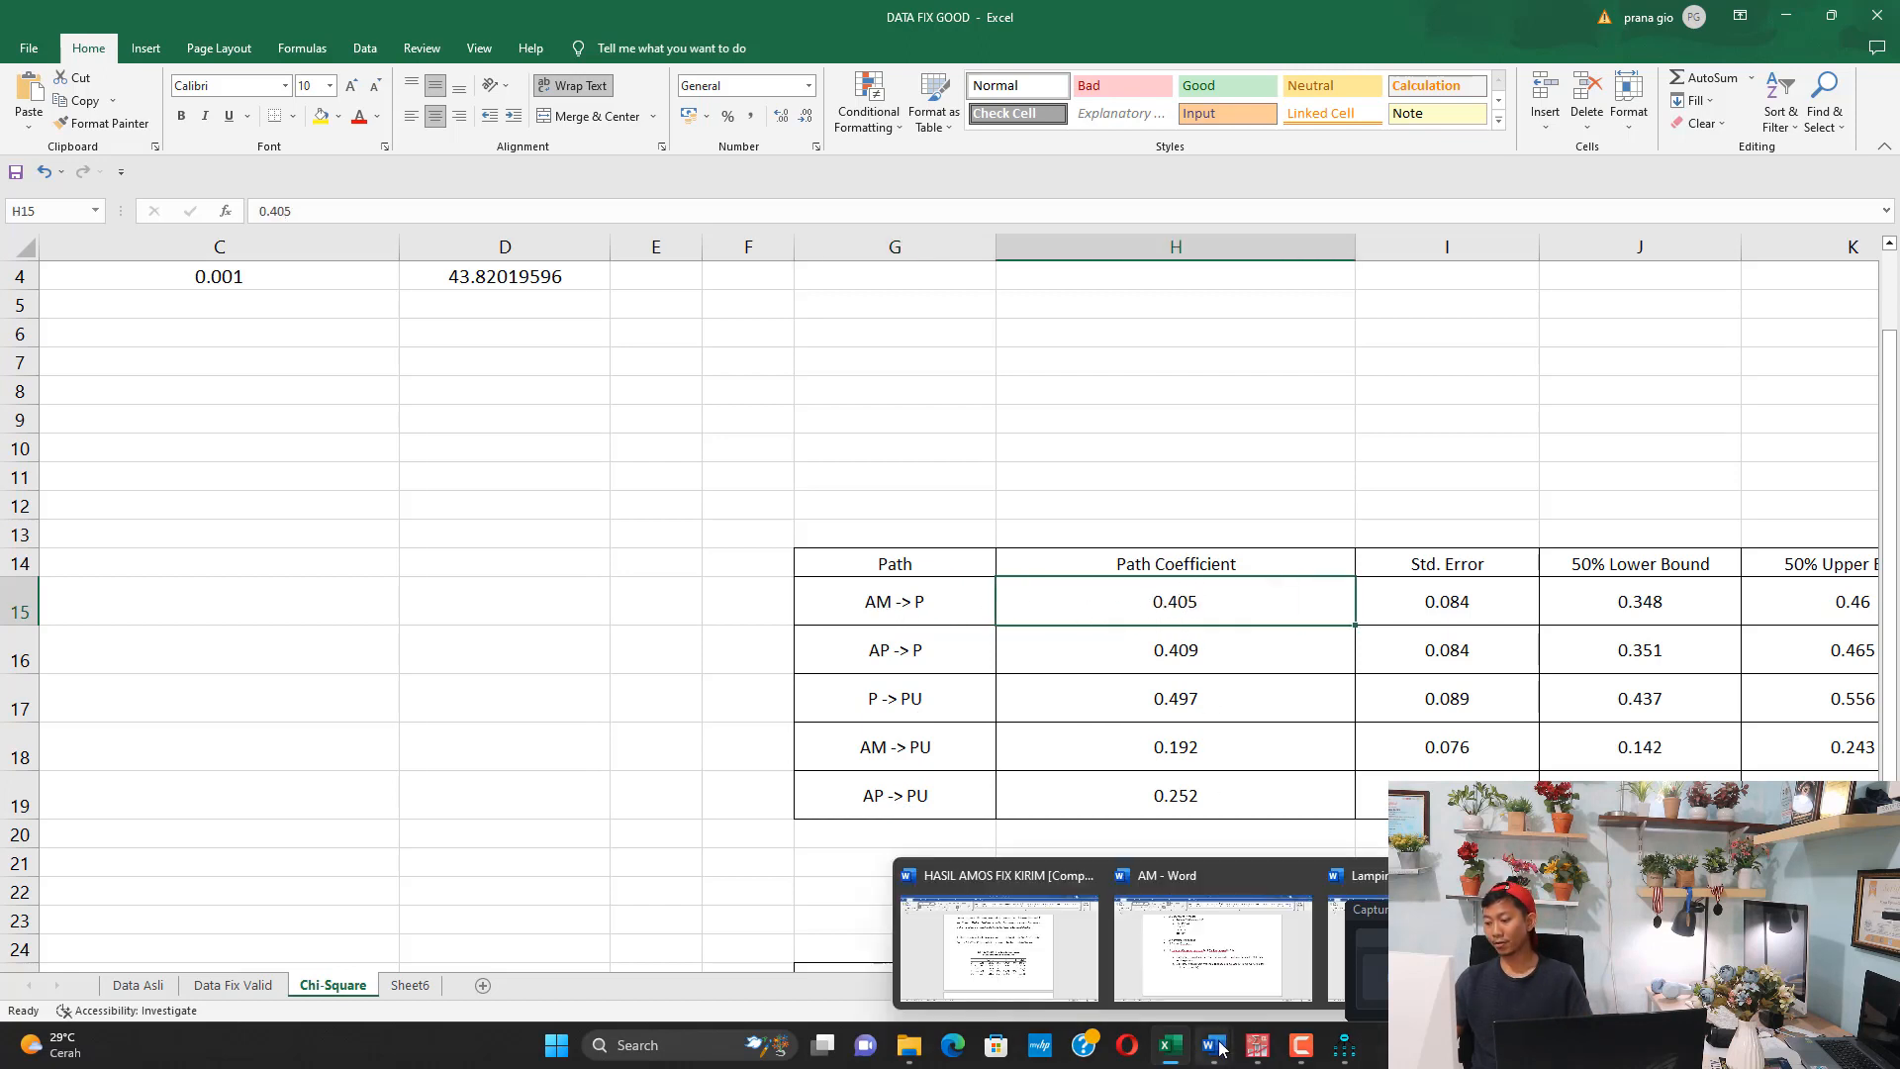
click(1242, 945)
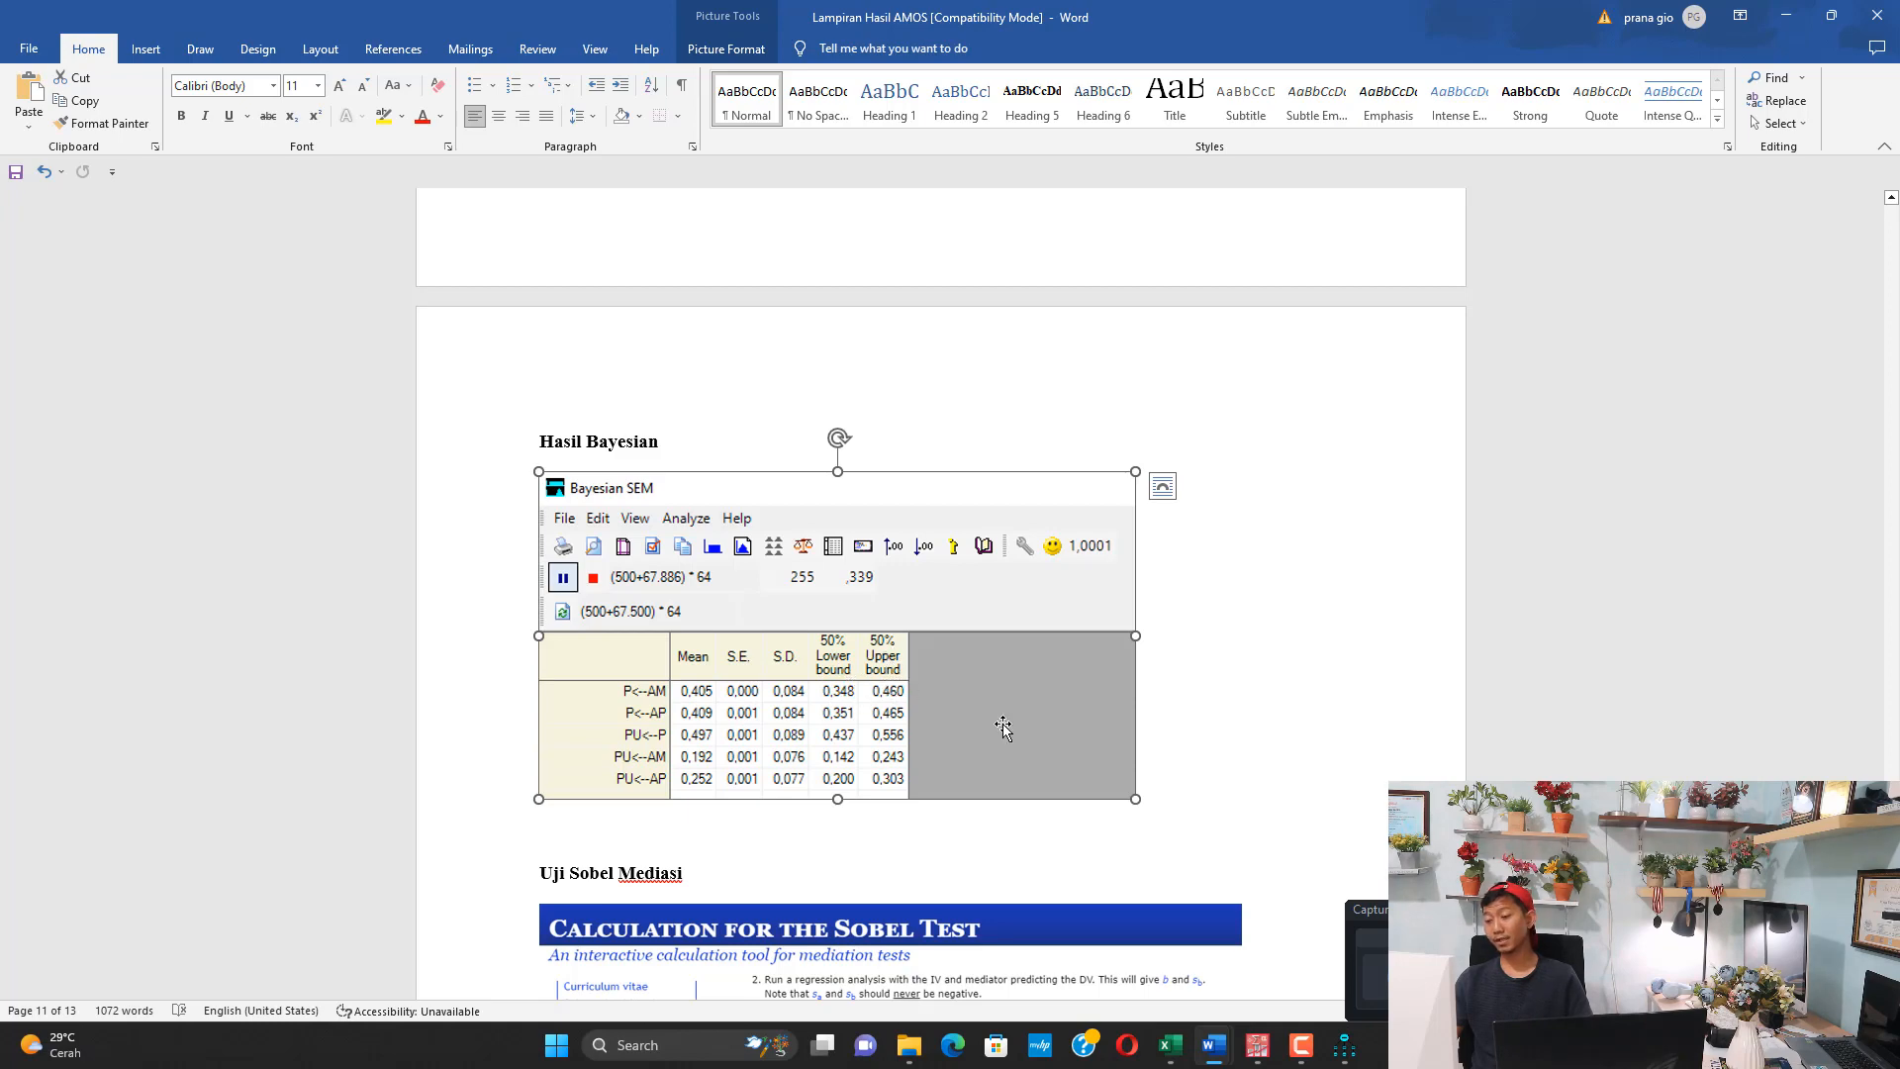
key(alt+Tab)
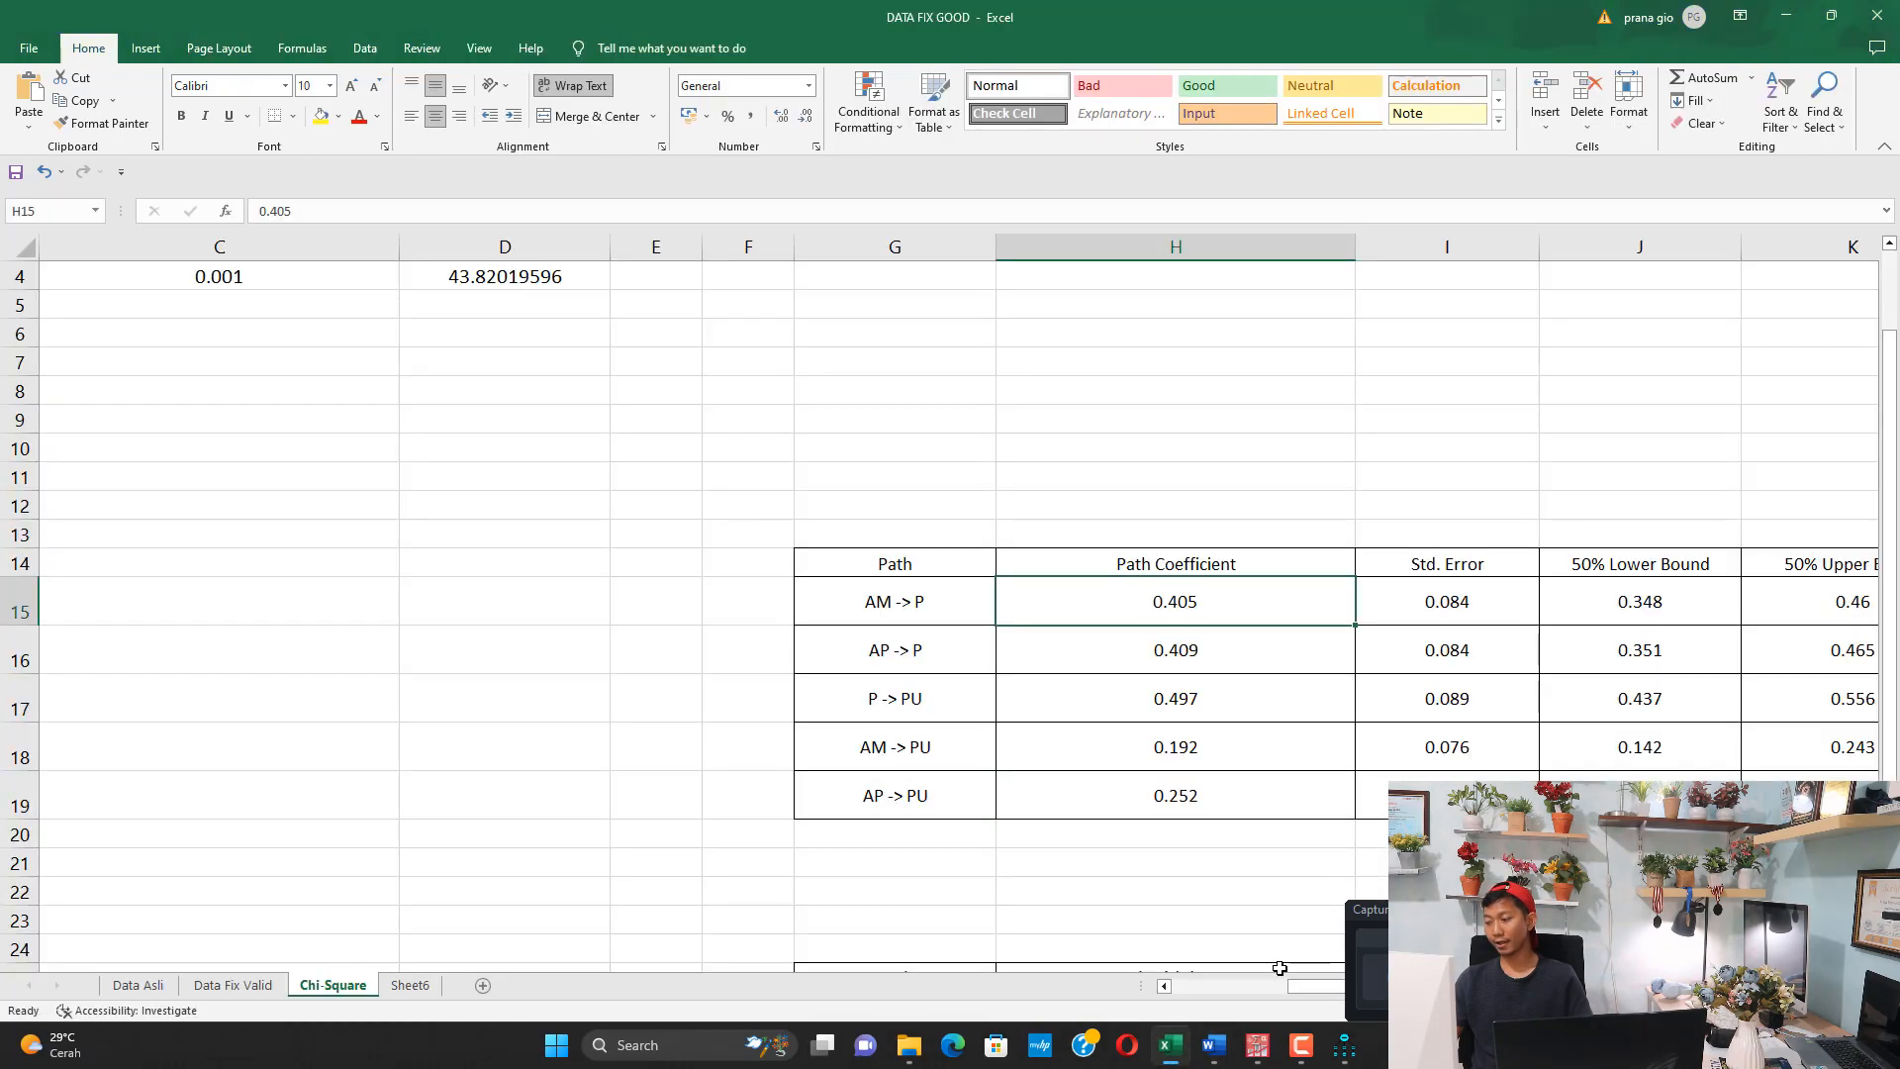
Fill the 50% Lower Bound and 50% Upper Bound columns of the Bayesian table, headers included, with yellow
drag(1298, 985, 1327, 986)
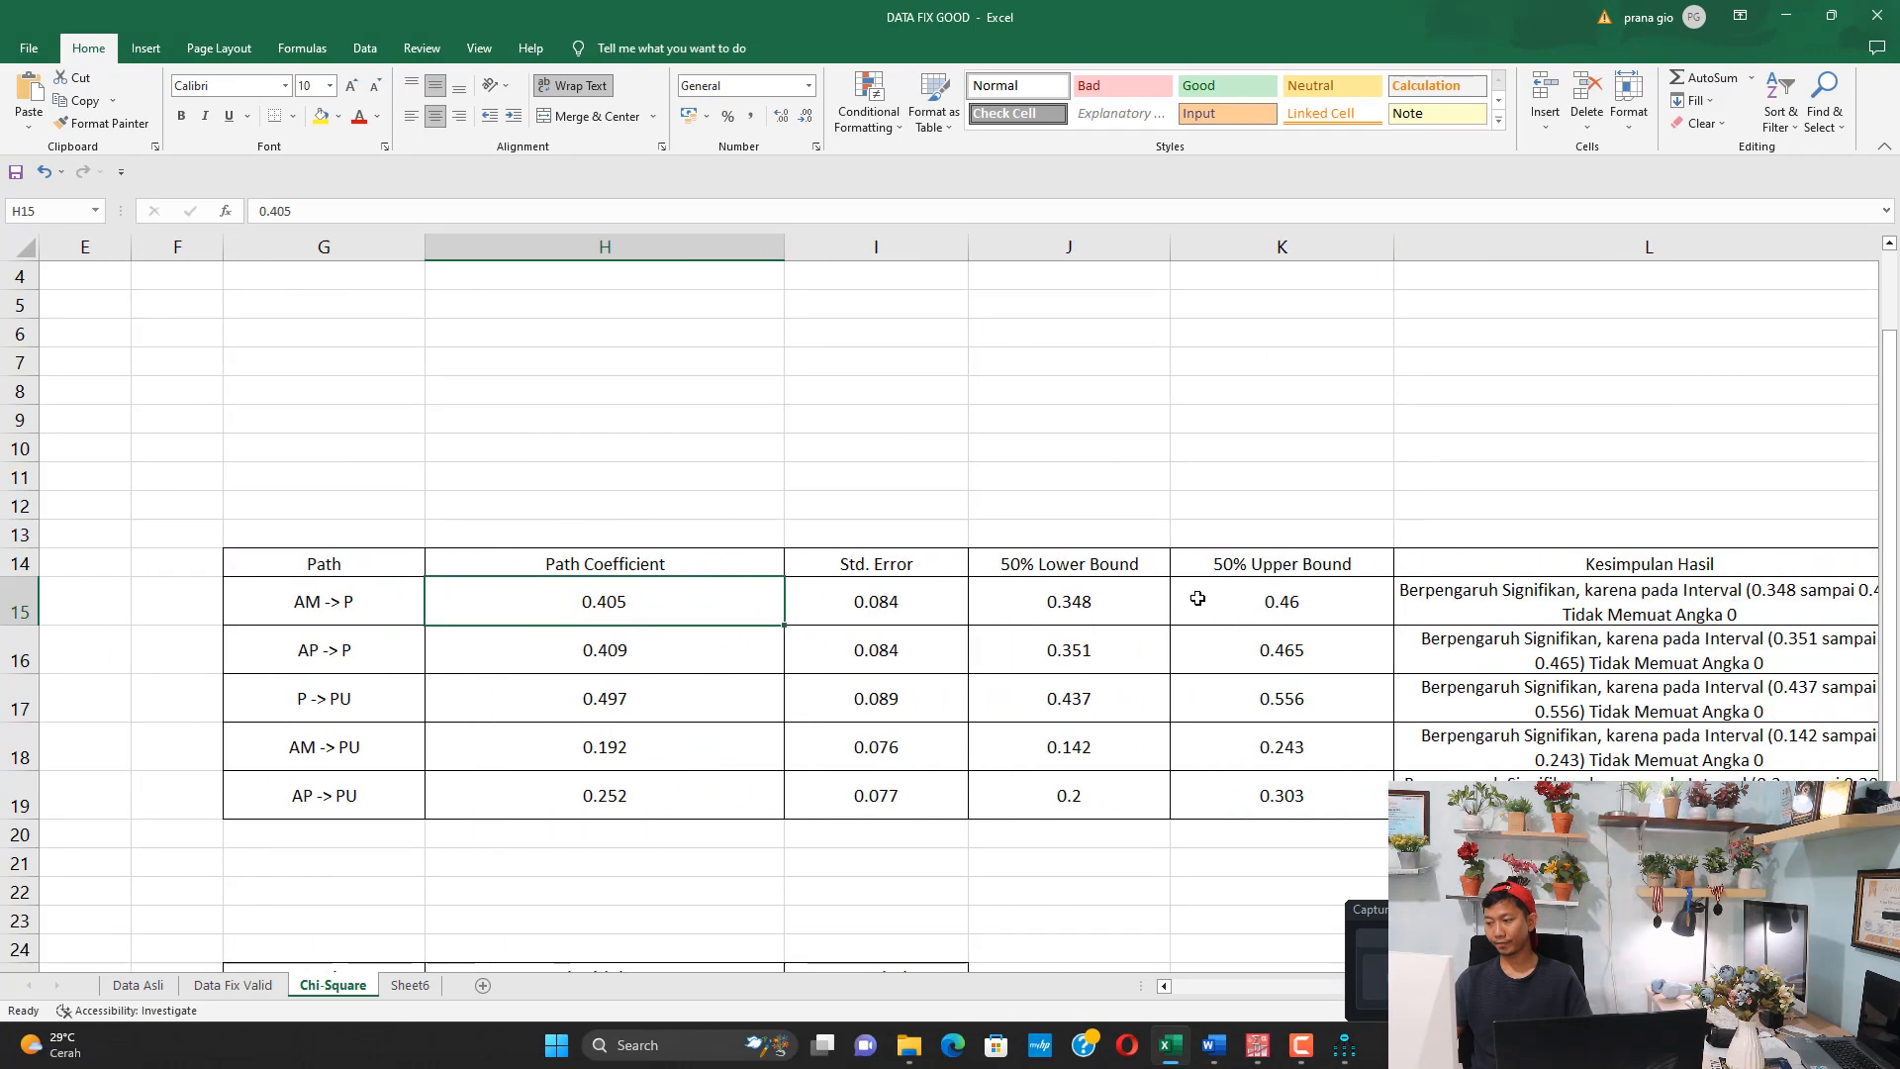
click(1201, 592)
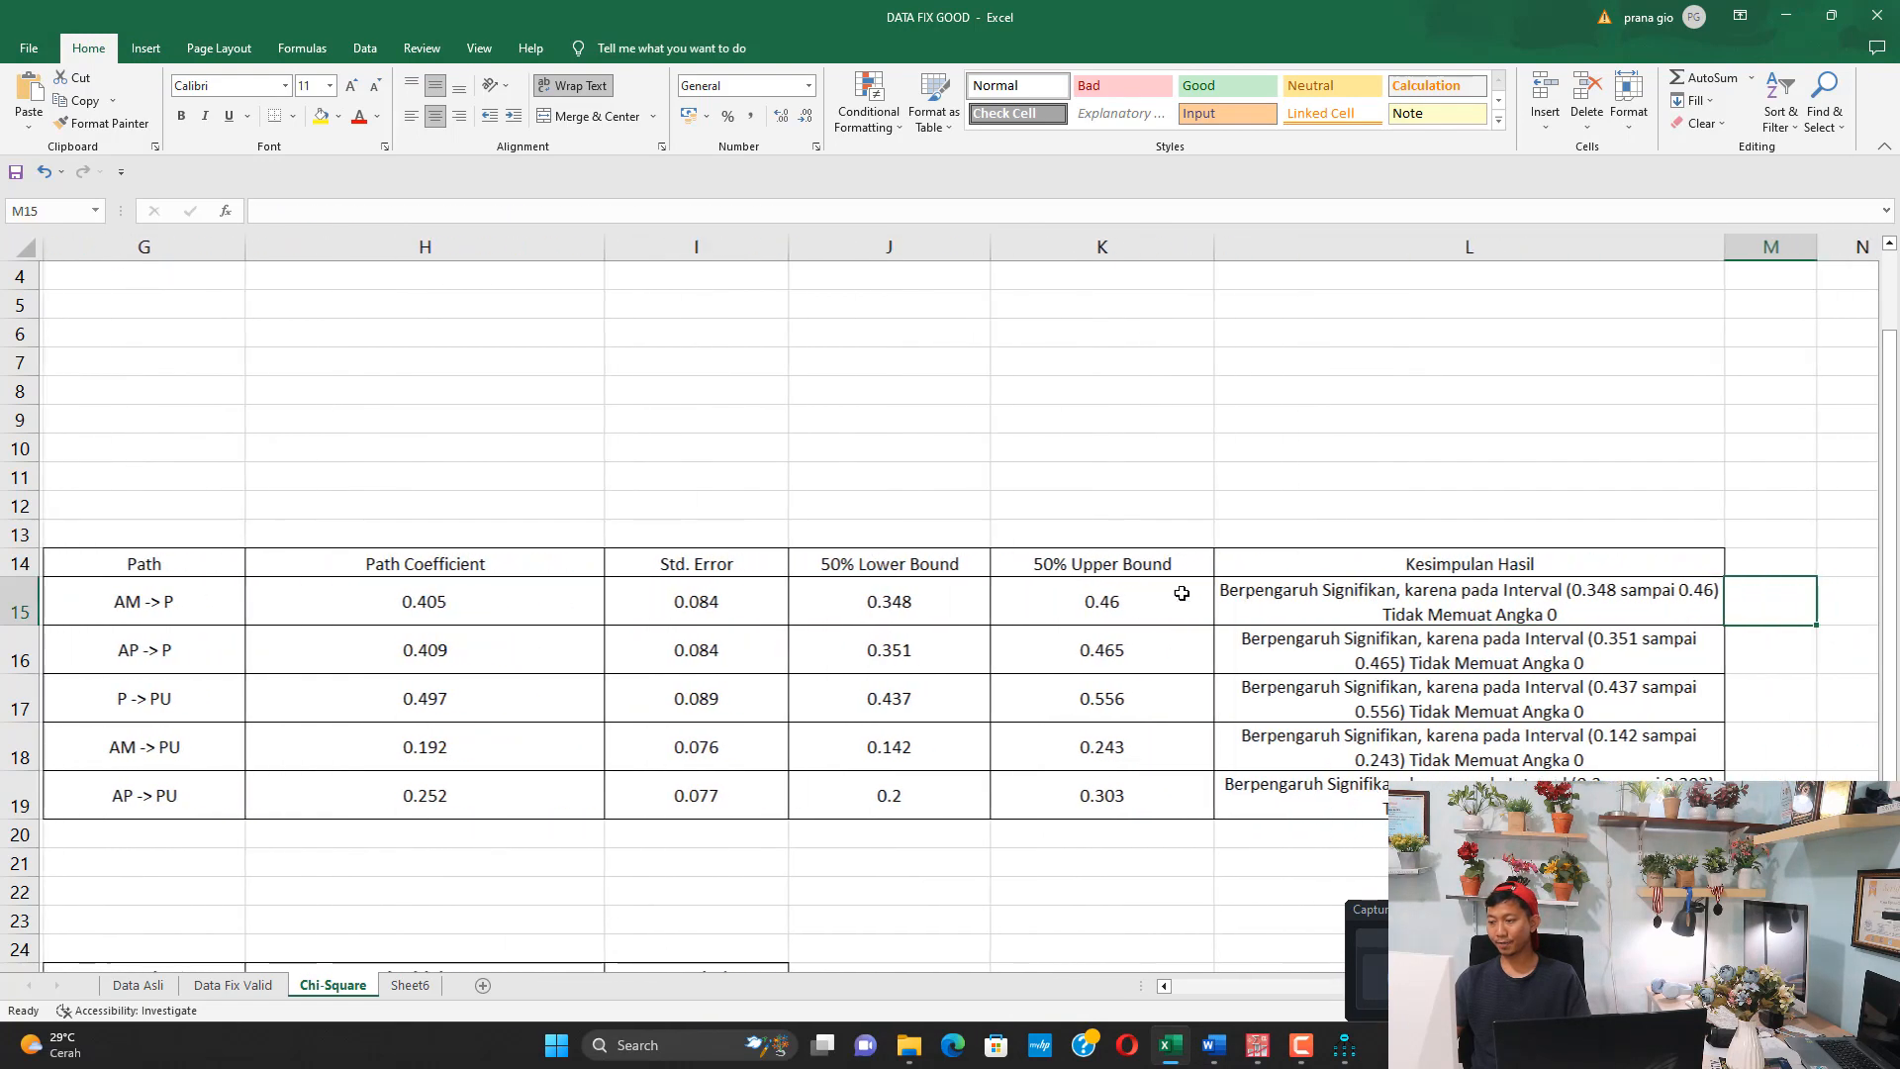
drag(923, 568, 1089, 792)
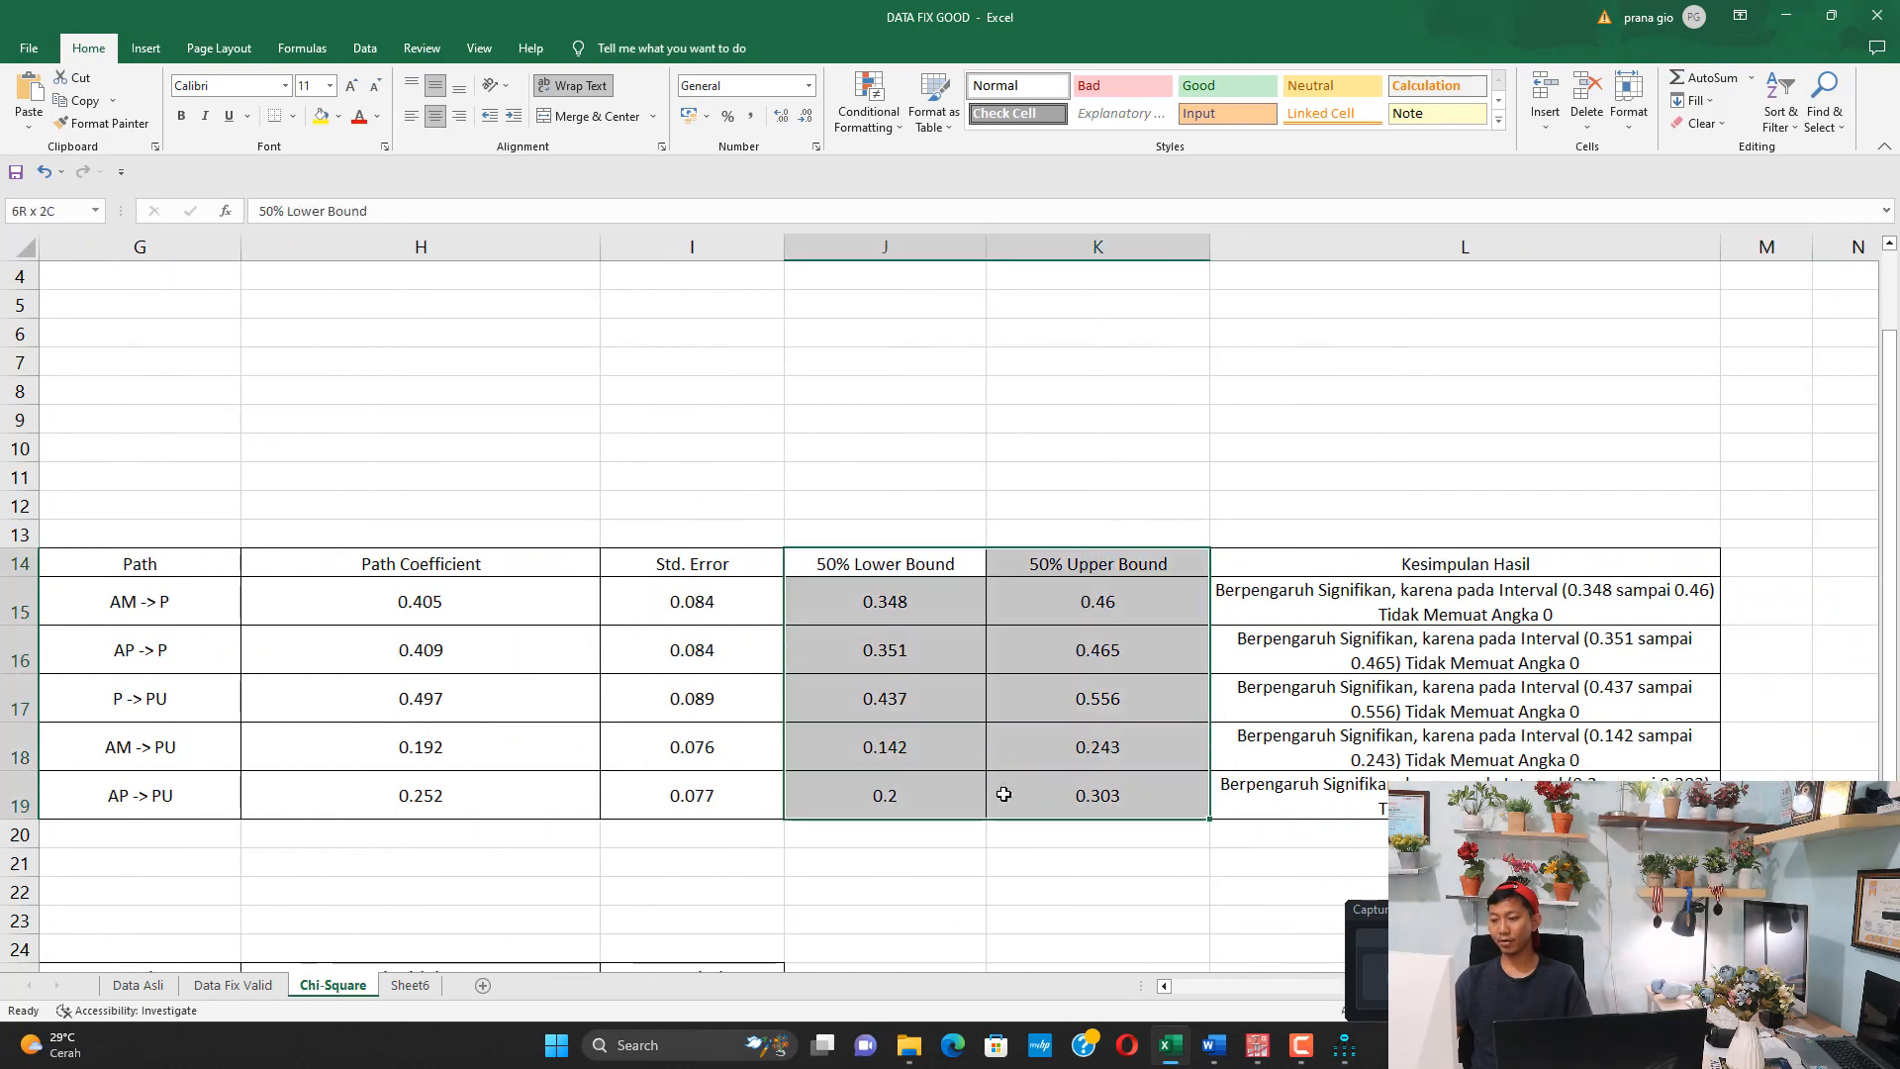
click(321, 116)
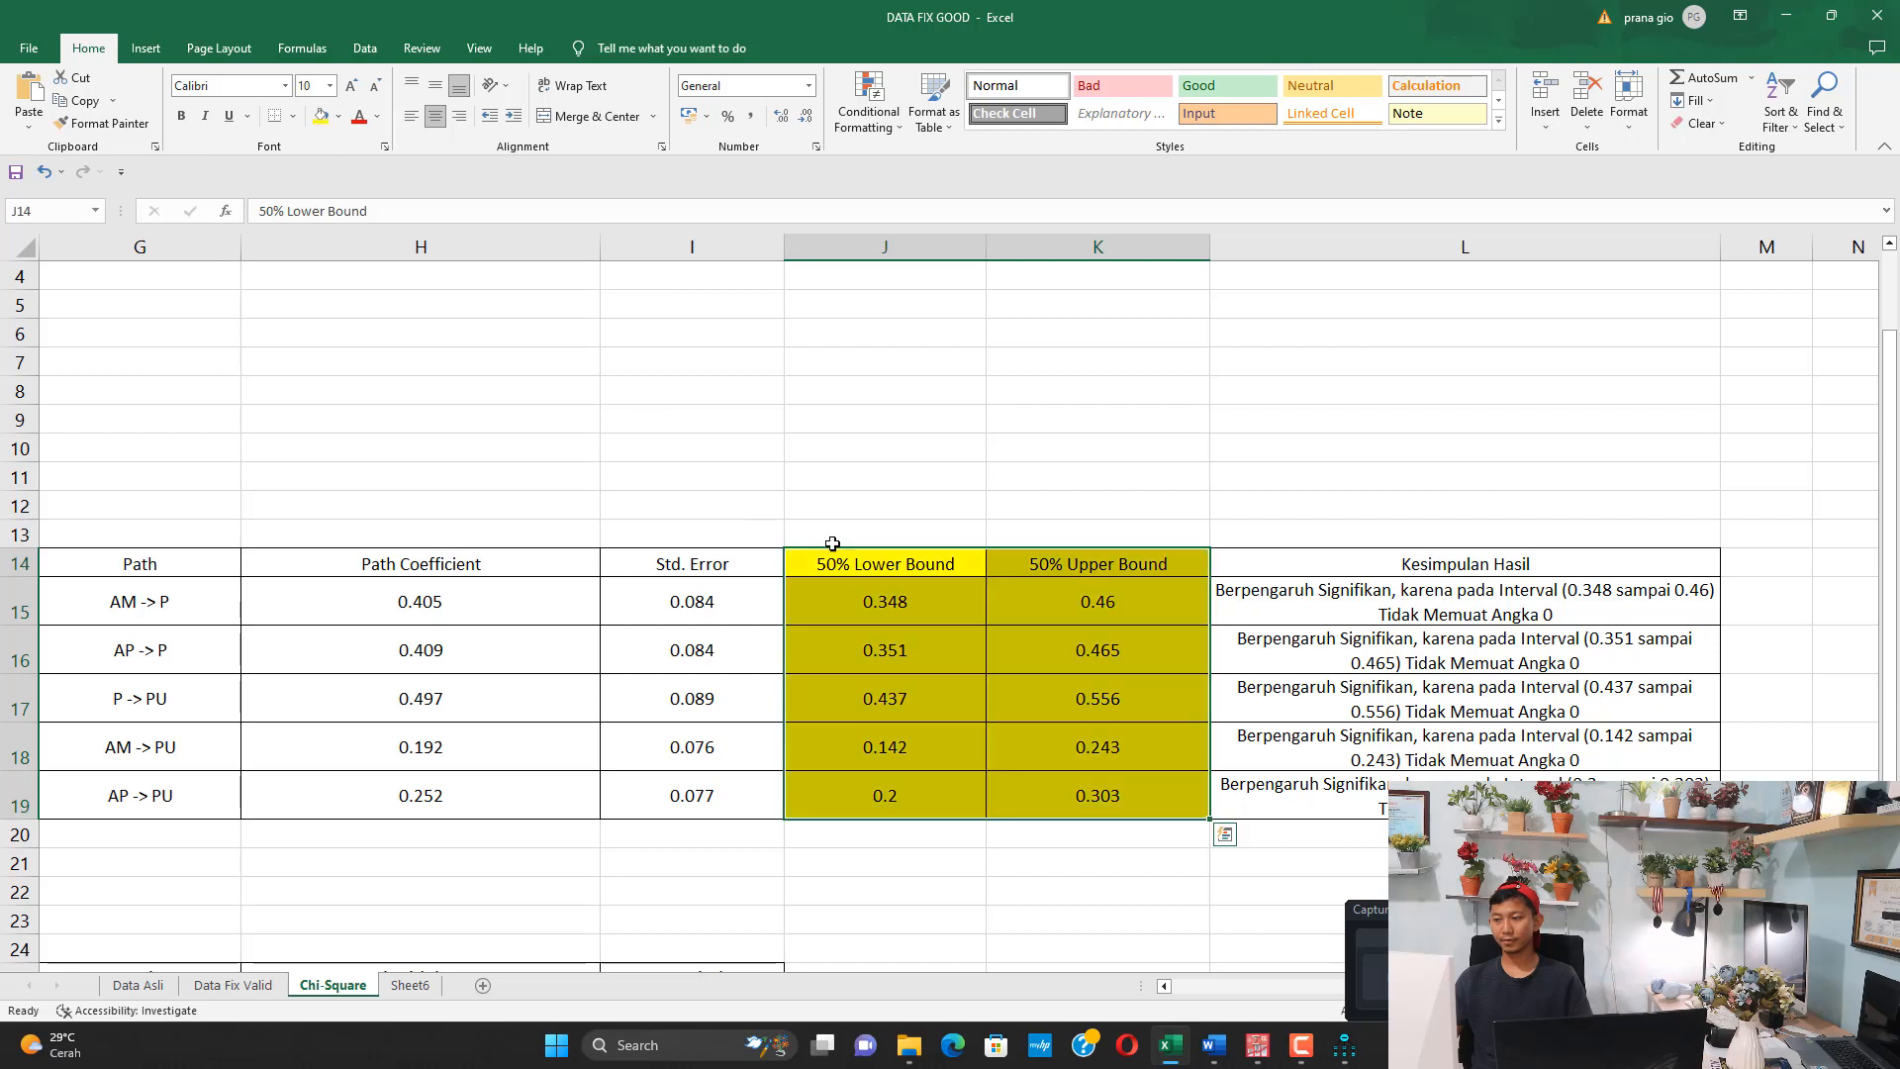
Examine the 50% lower and upper bounds of the paths to judge whether each interval contains zero
click(896, 564)
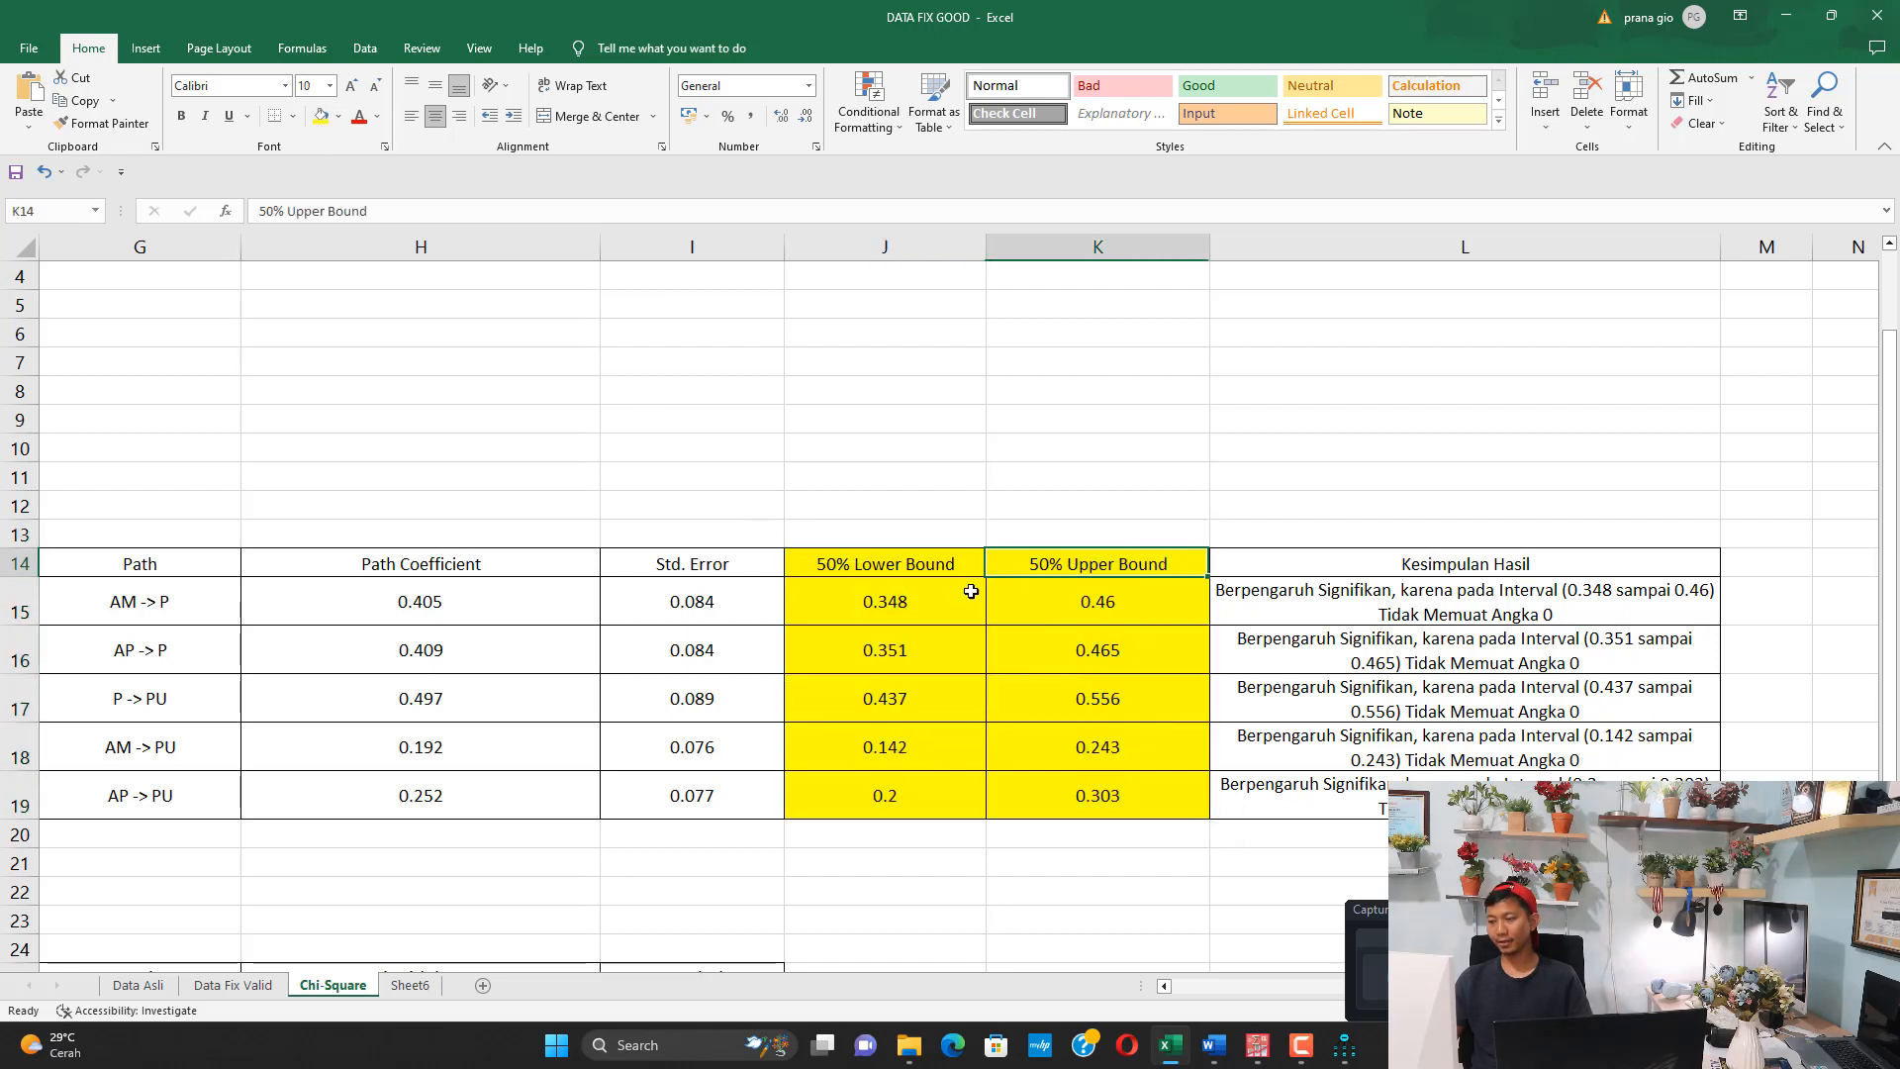
click(891, 605)
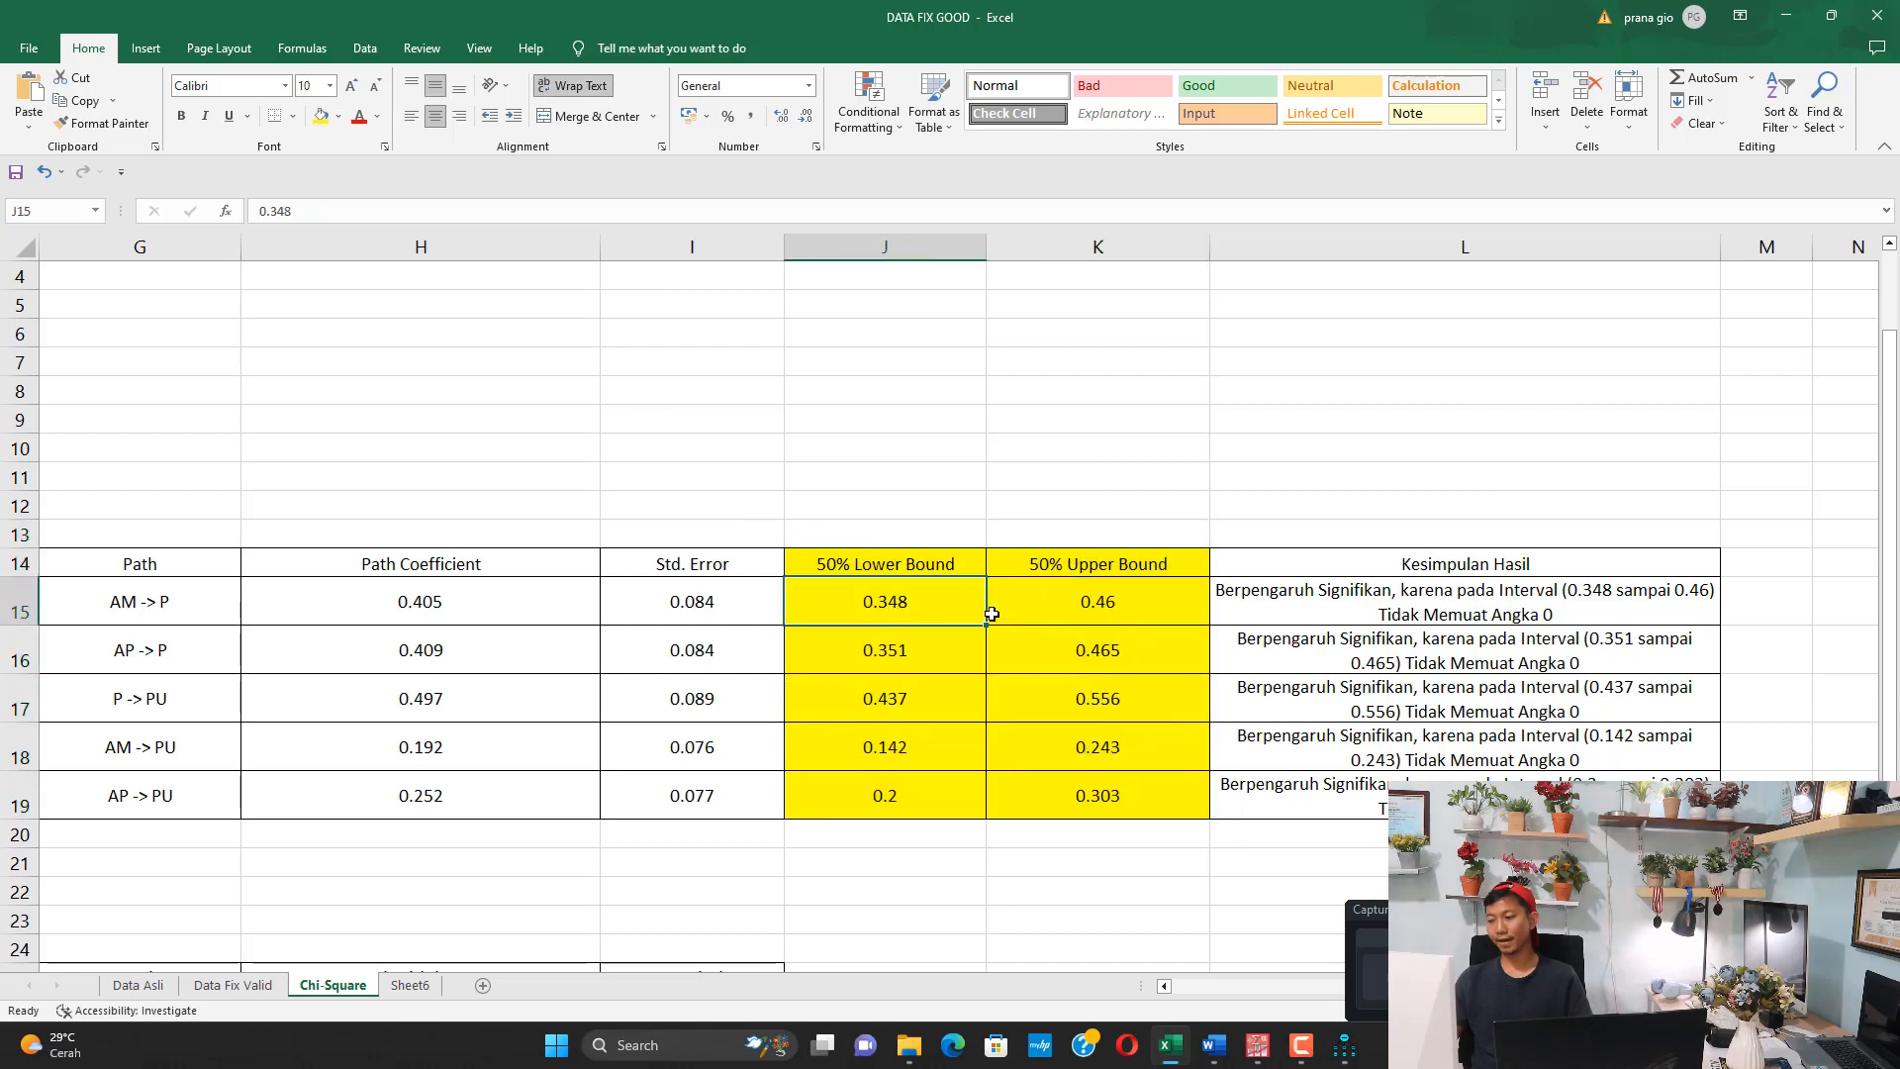
click(1109, 602)
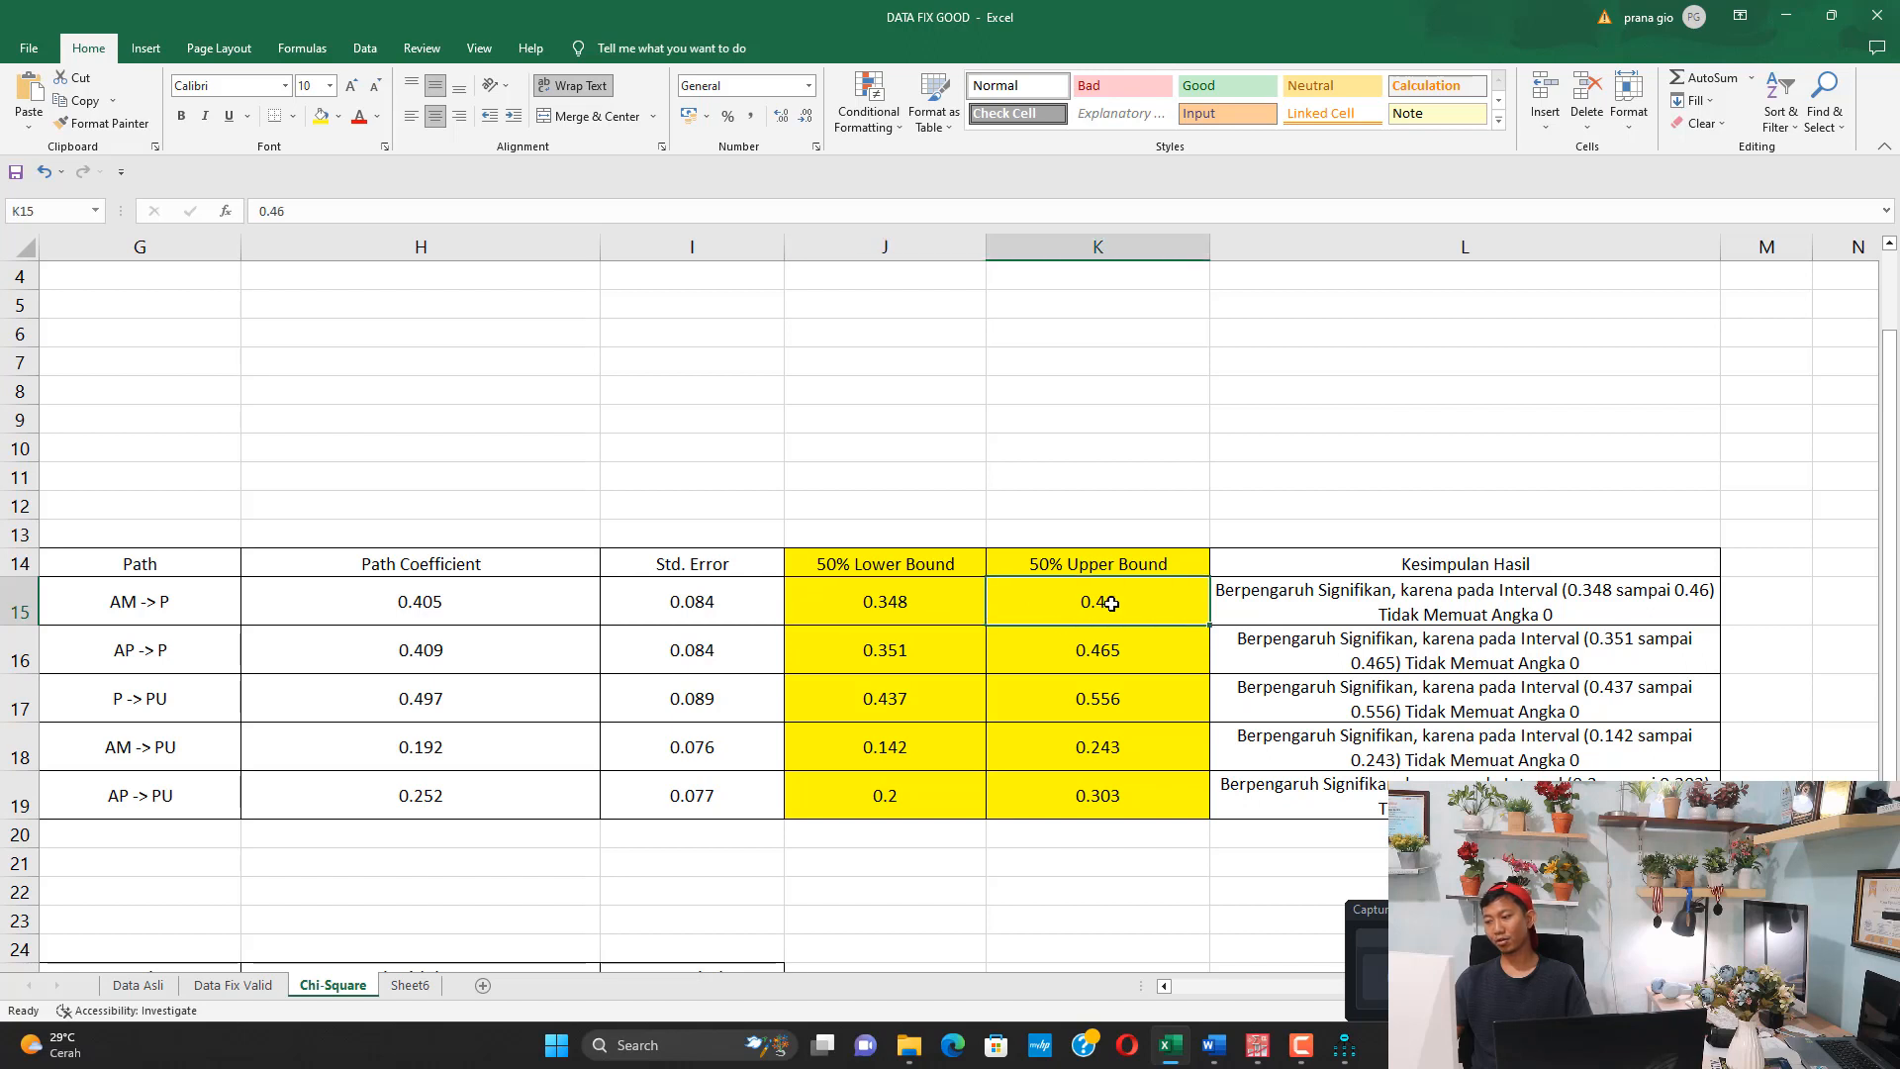
click(918, 649)
click(1036, 651)
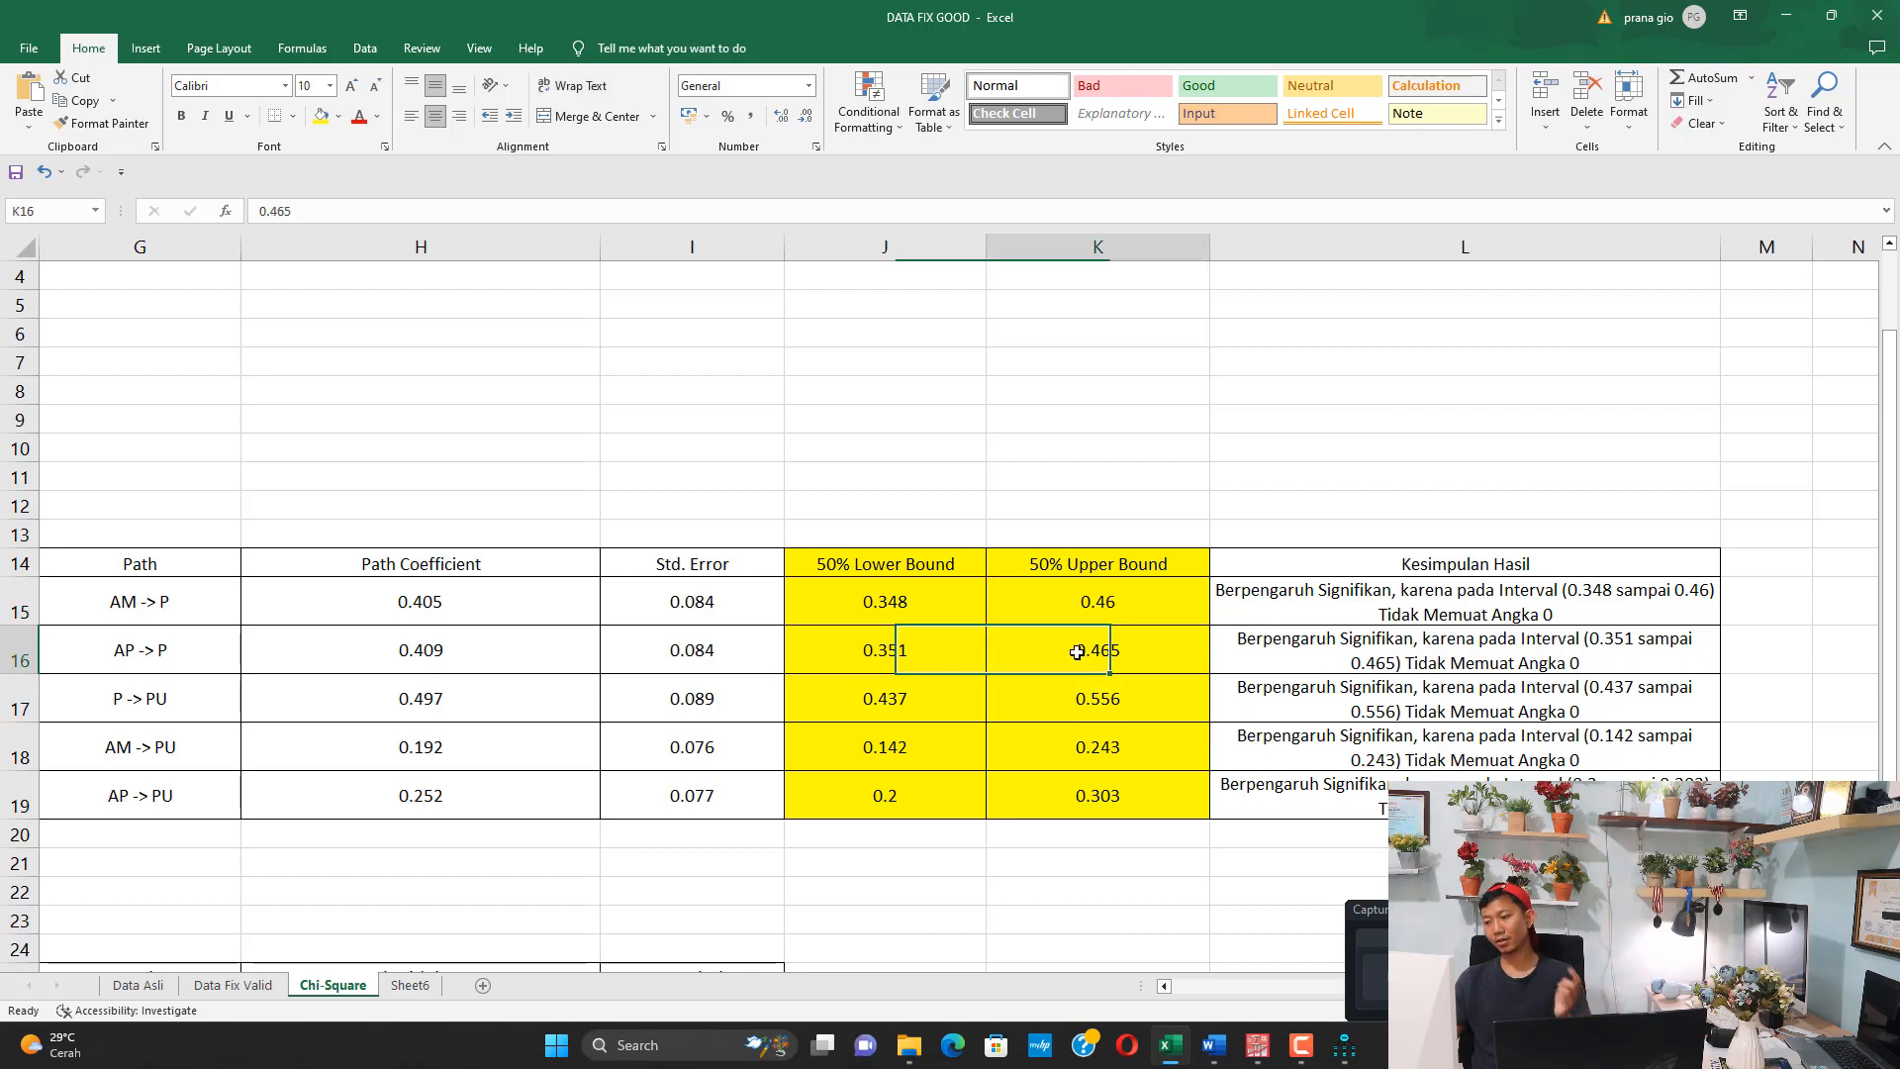
click(906, 700)
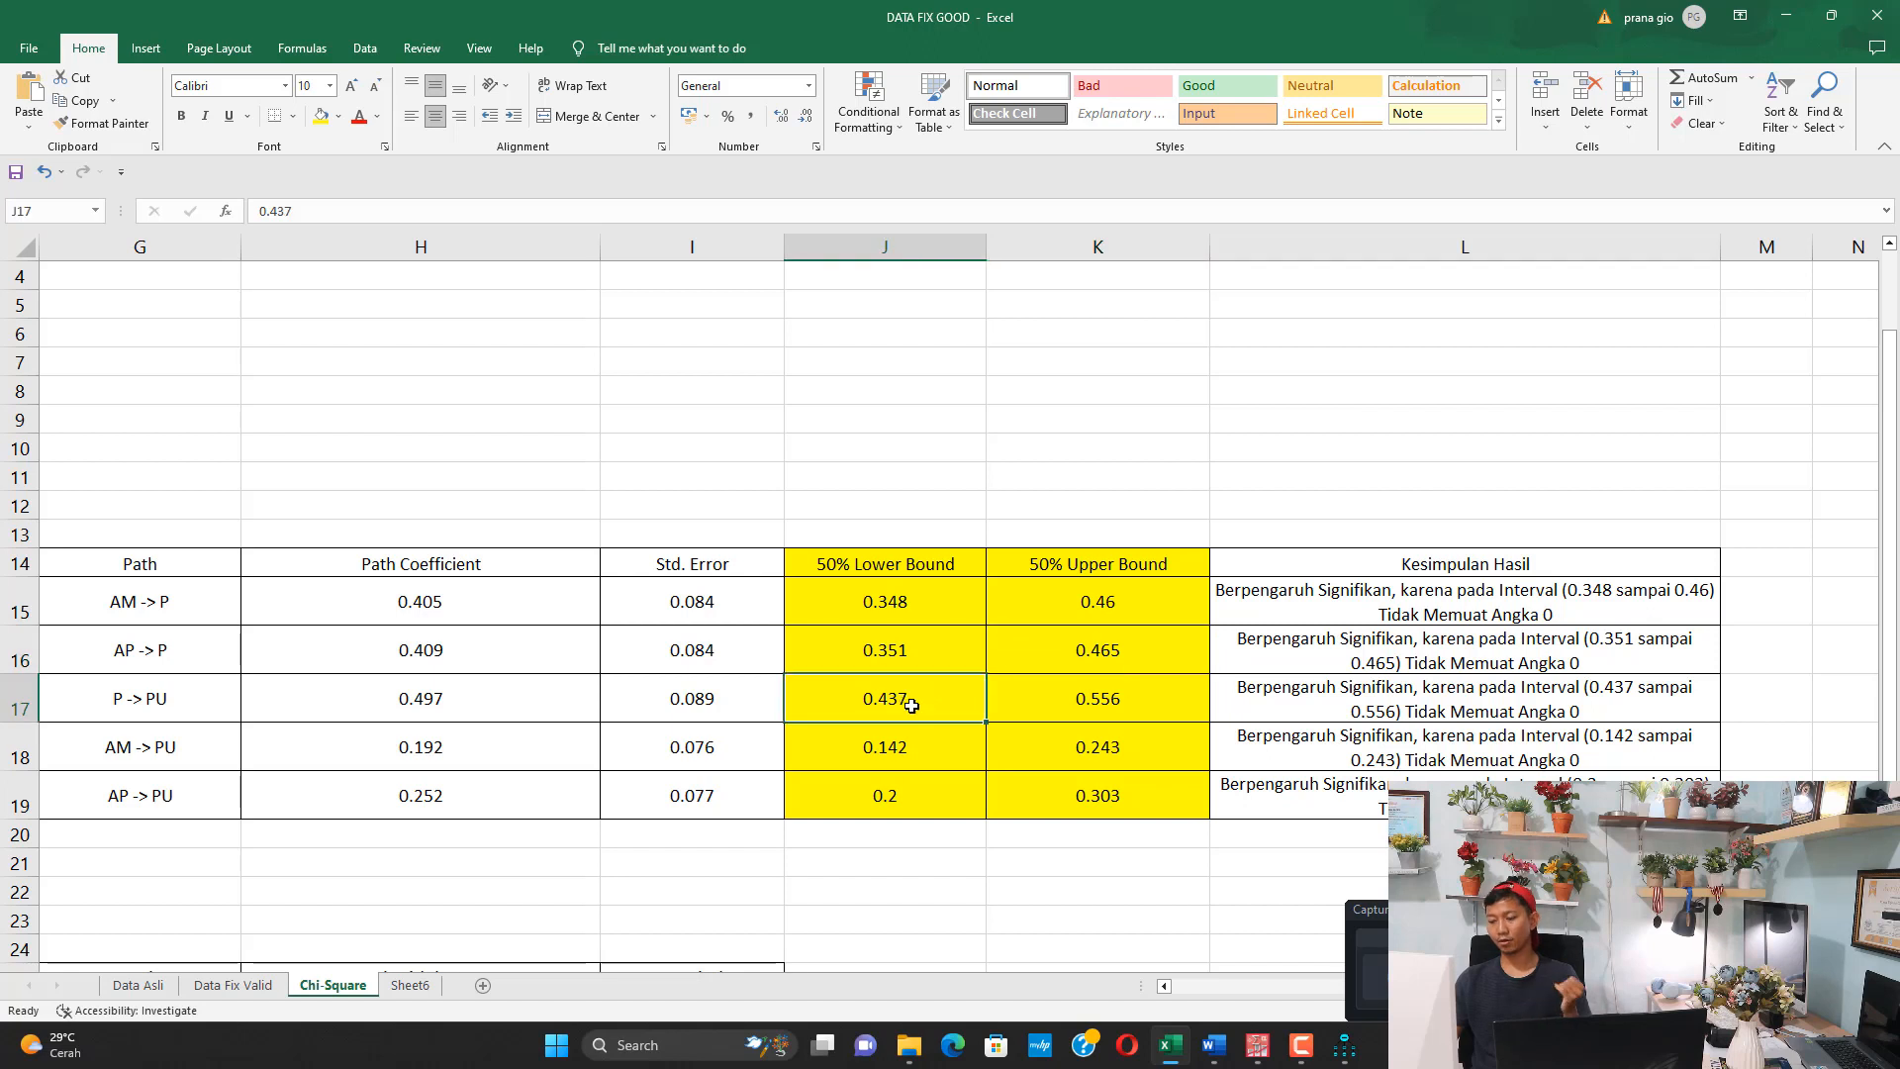
click(1102, 703)
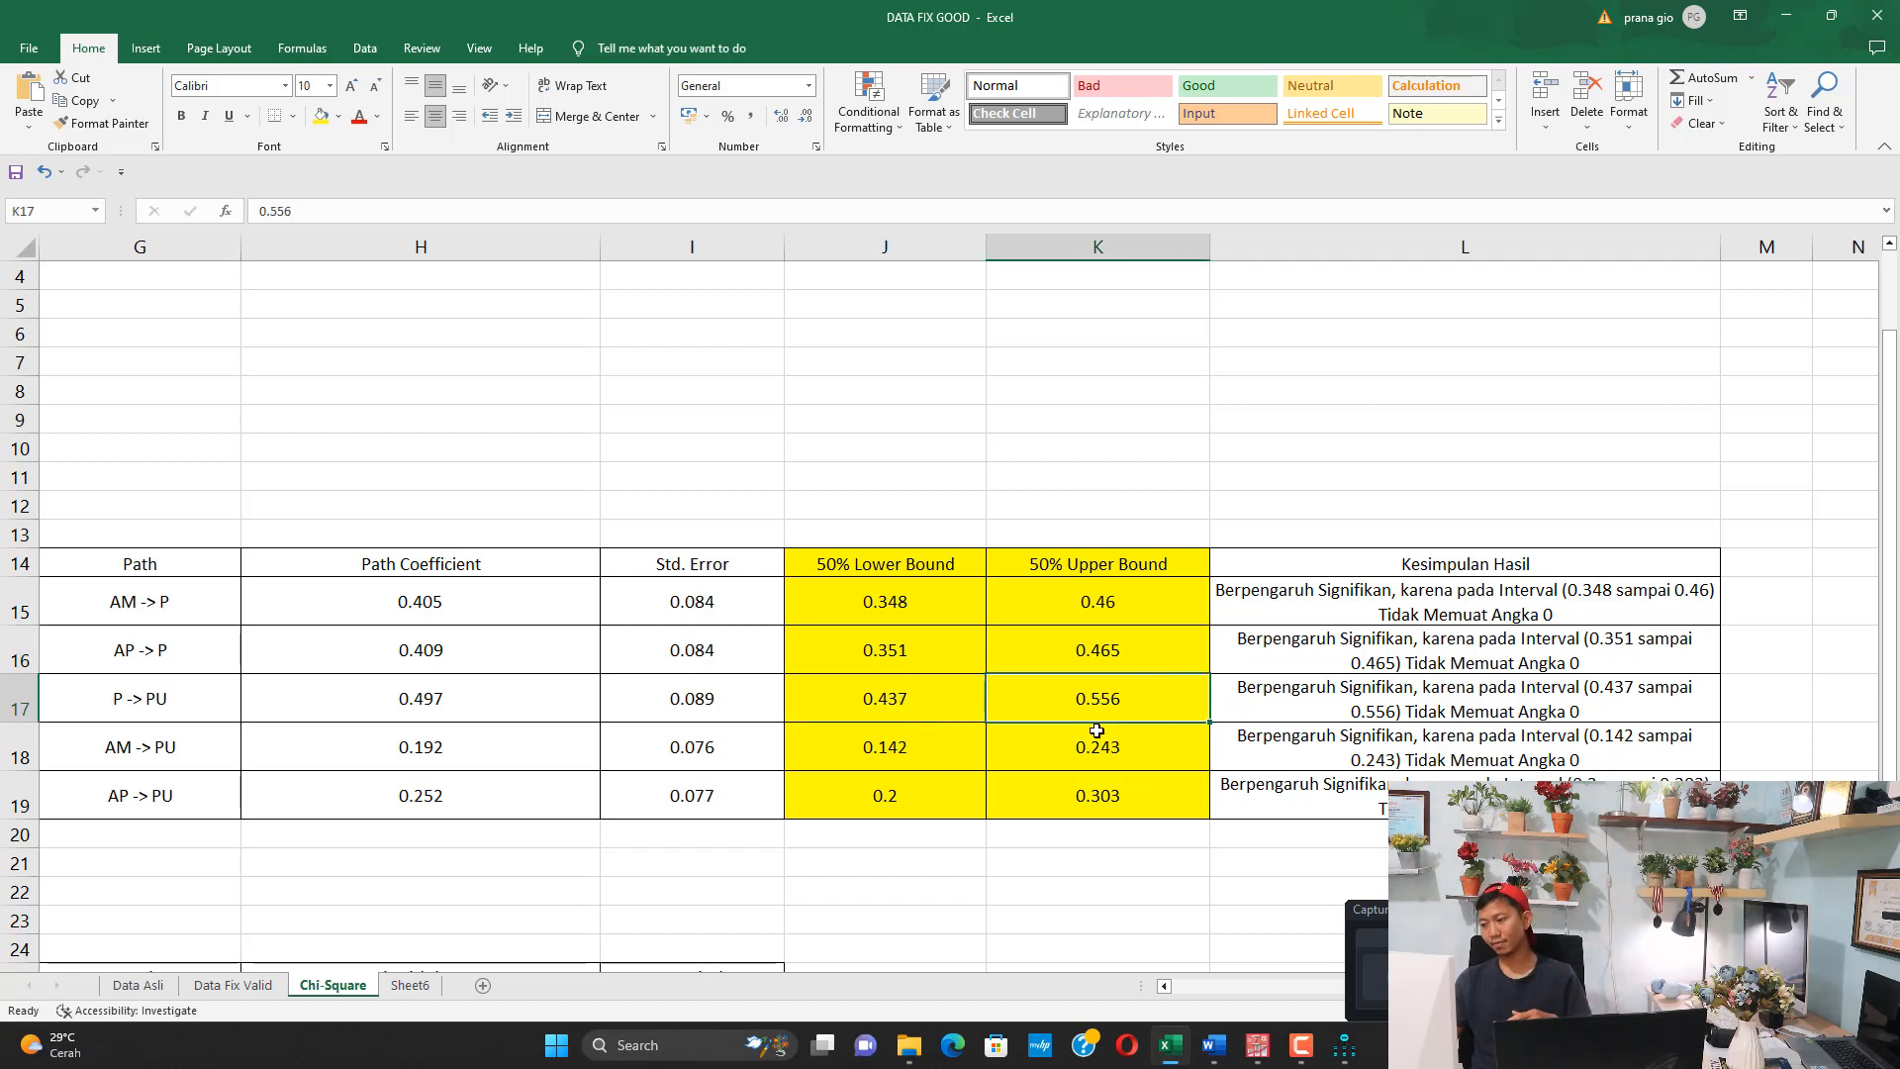
click(919, 807)
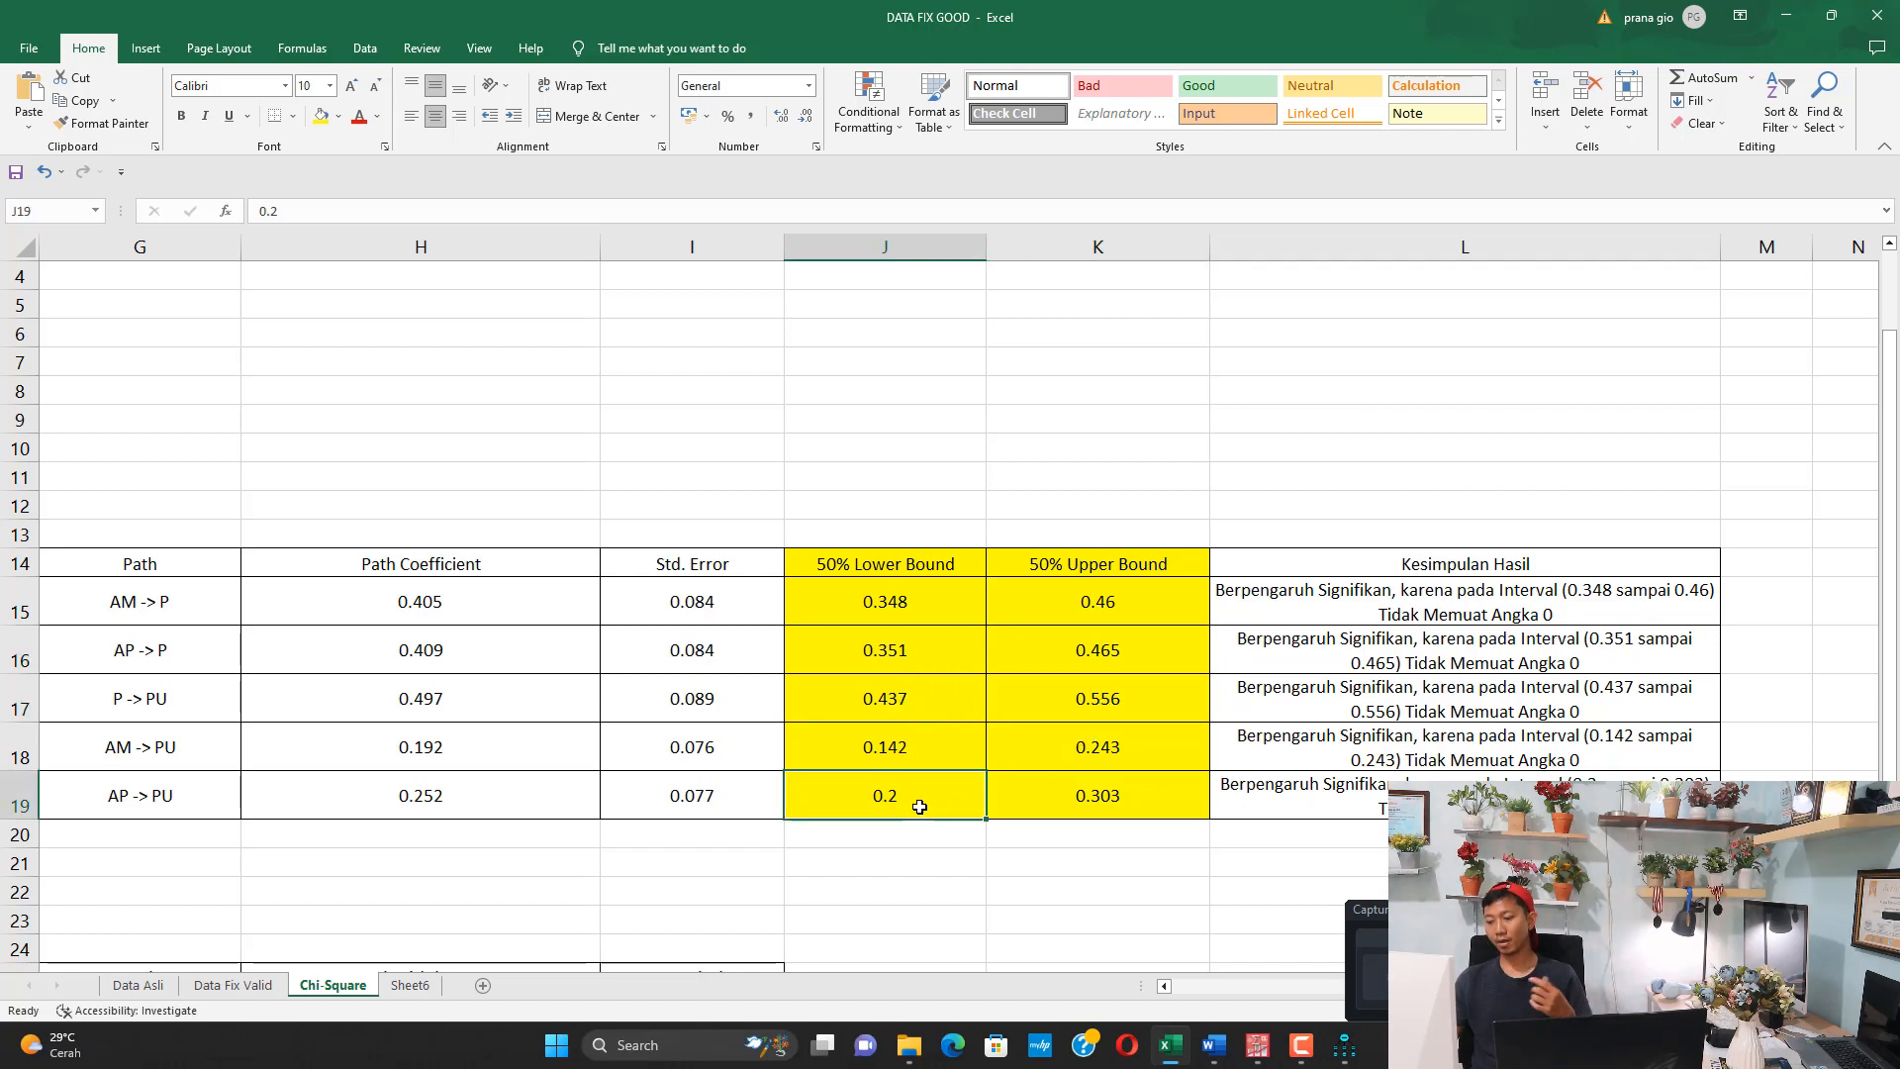
click(1096, 802)
click(913, 609)
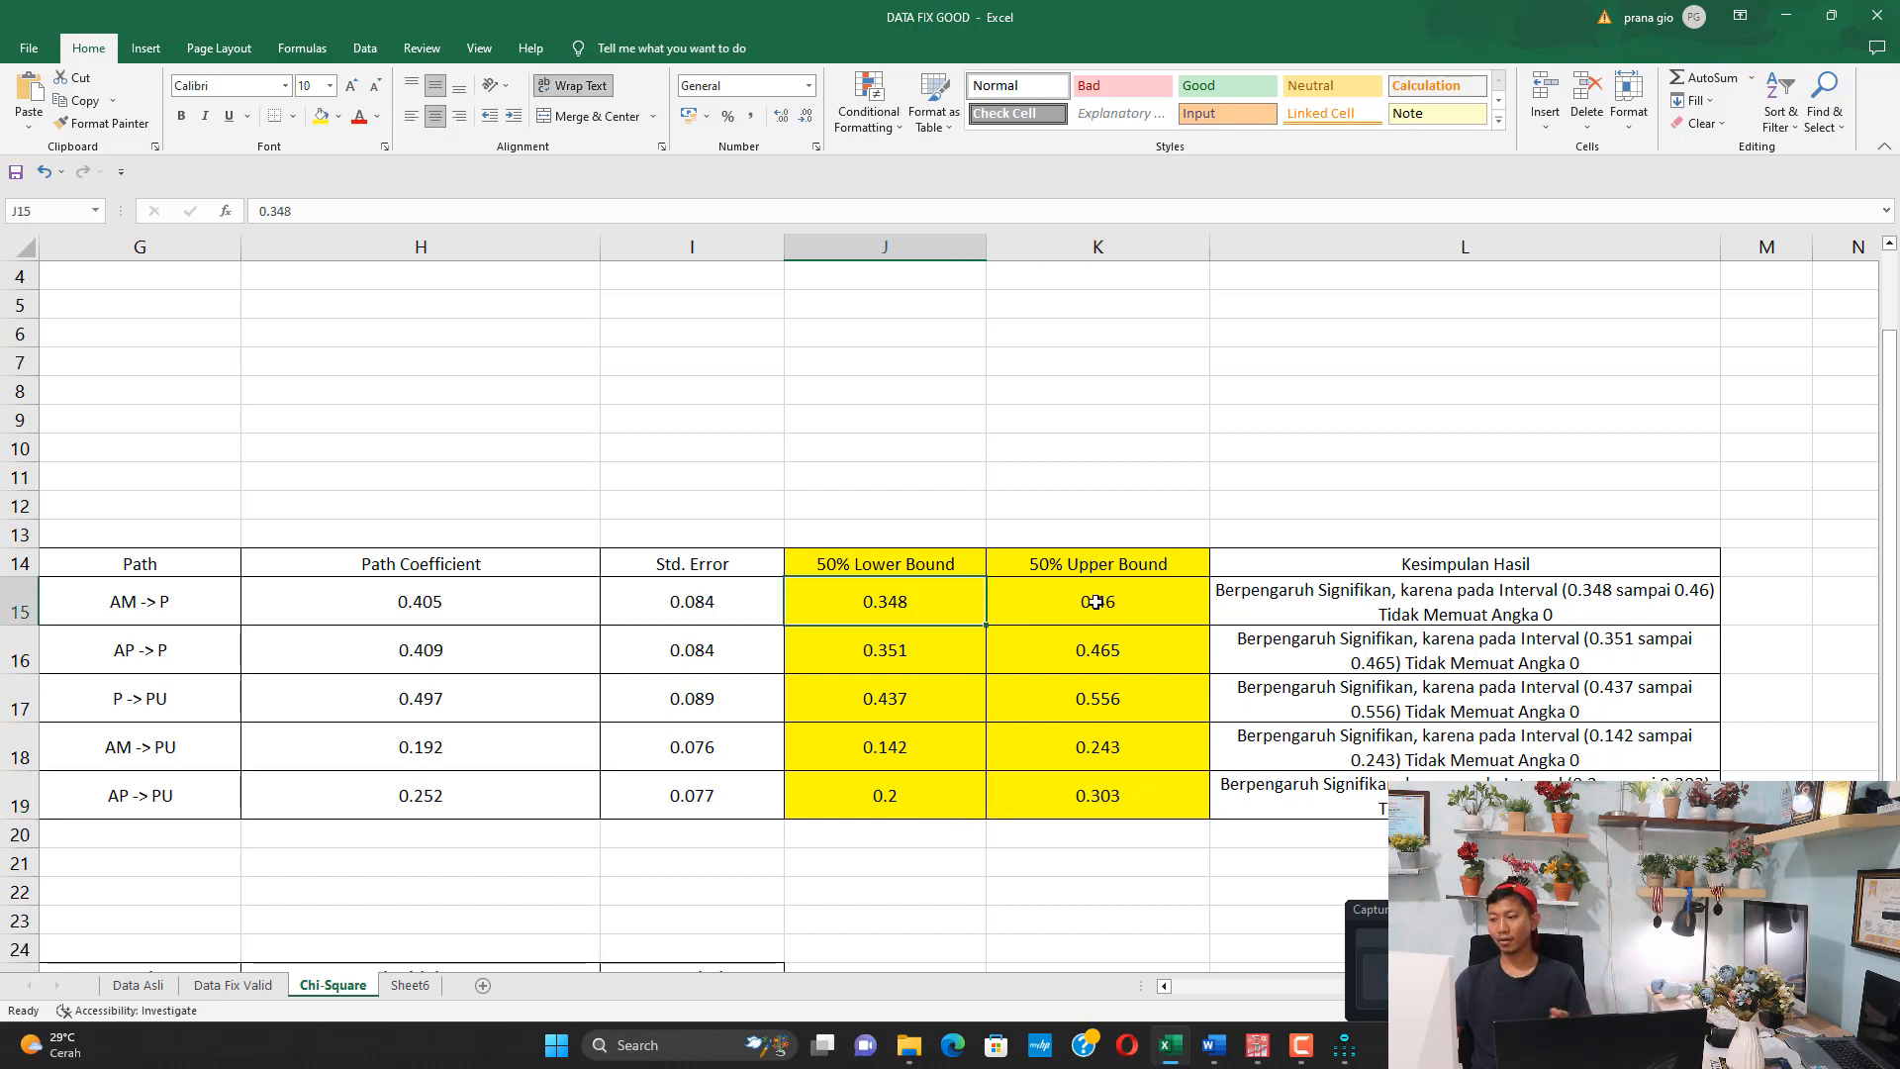
click(928, 655)
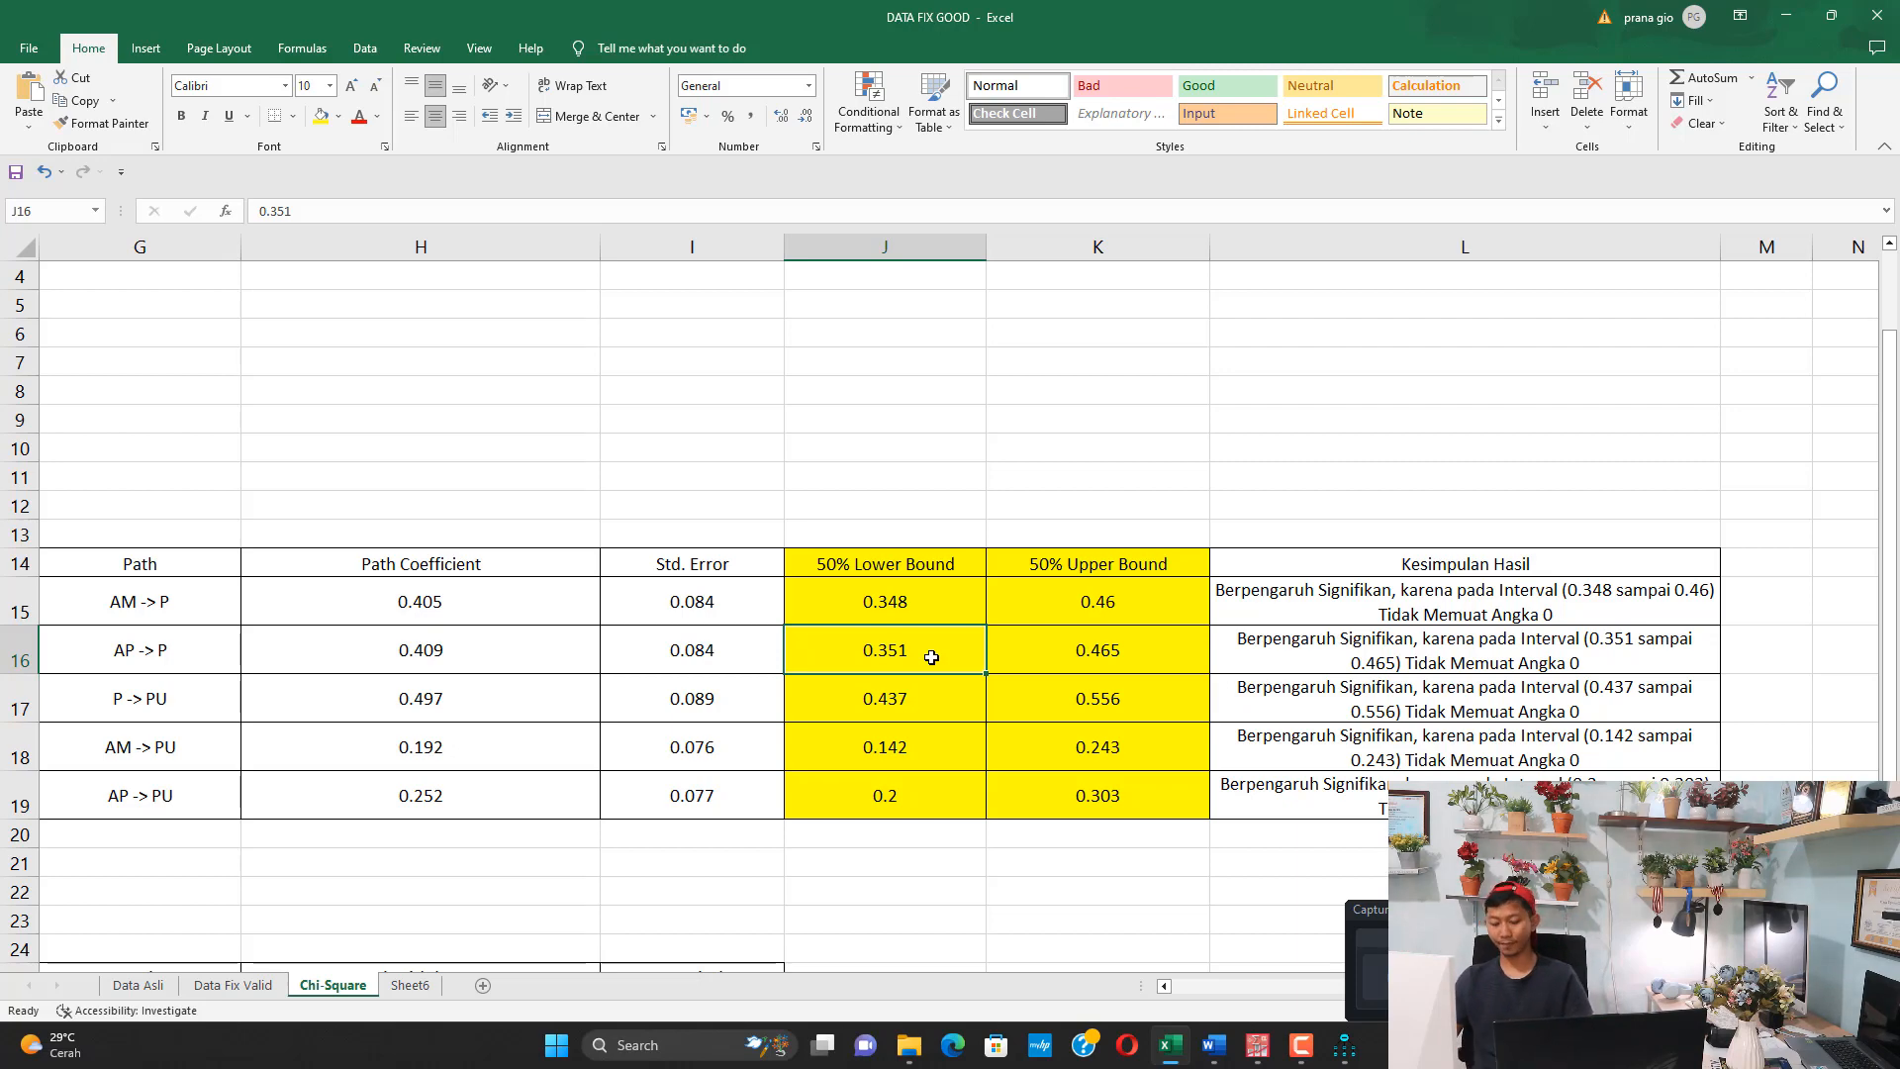
Open Notepad and begin a note with the words "Pengaruh AM terhadap"
key(super)
text(notepad)
key(Return)
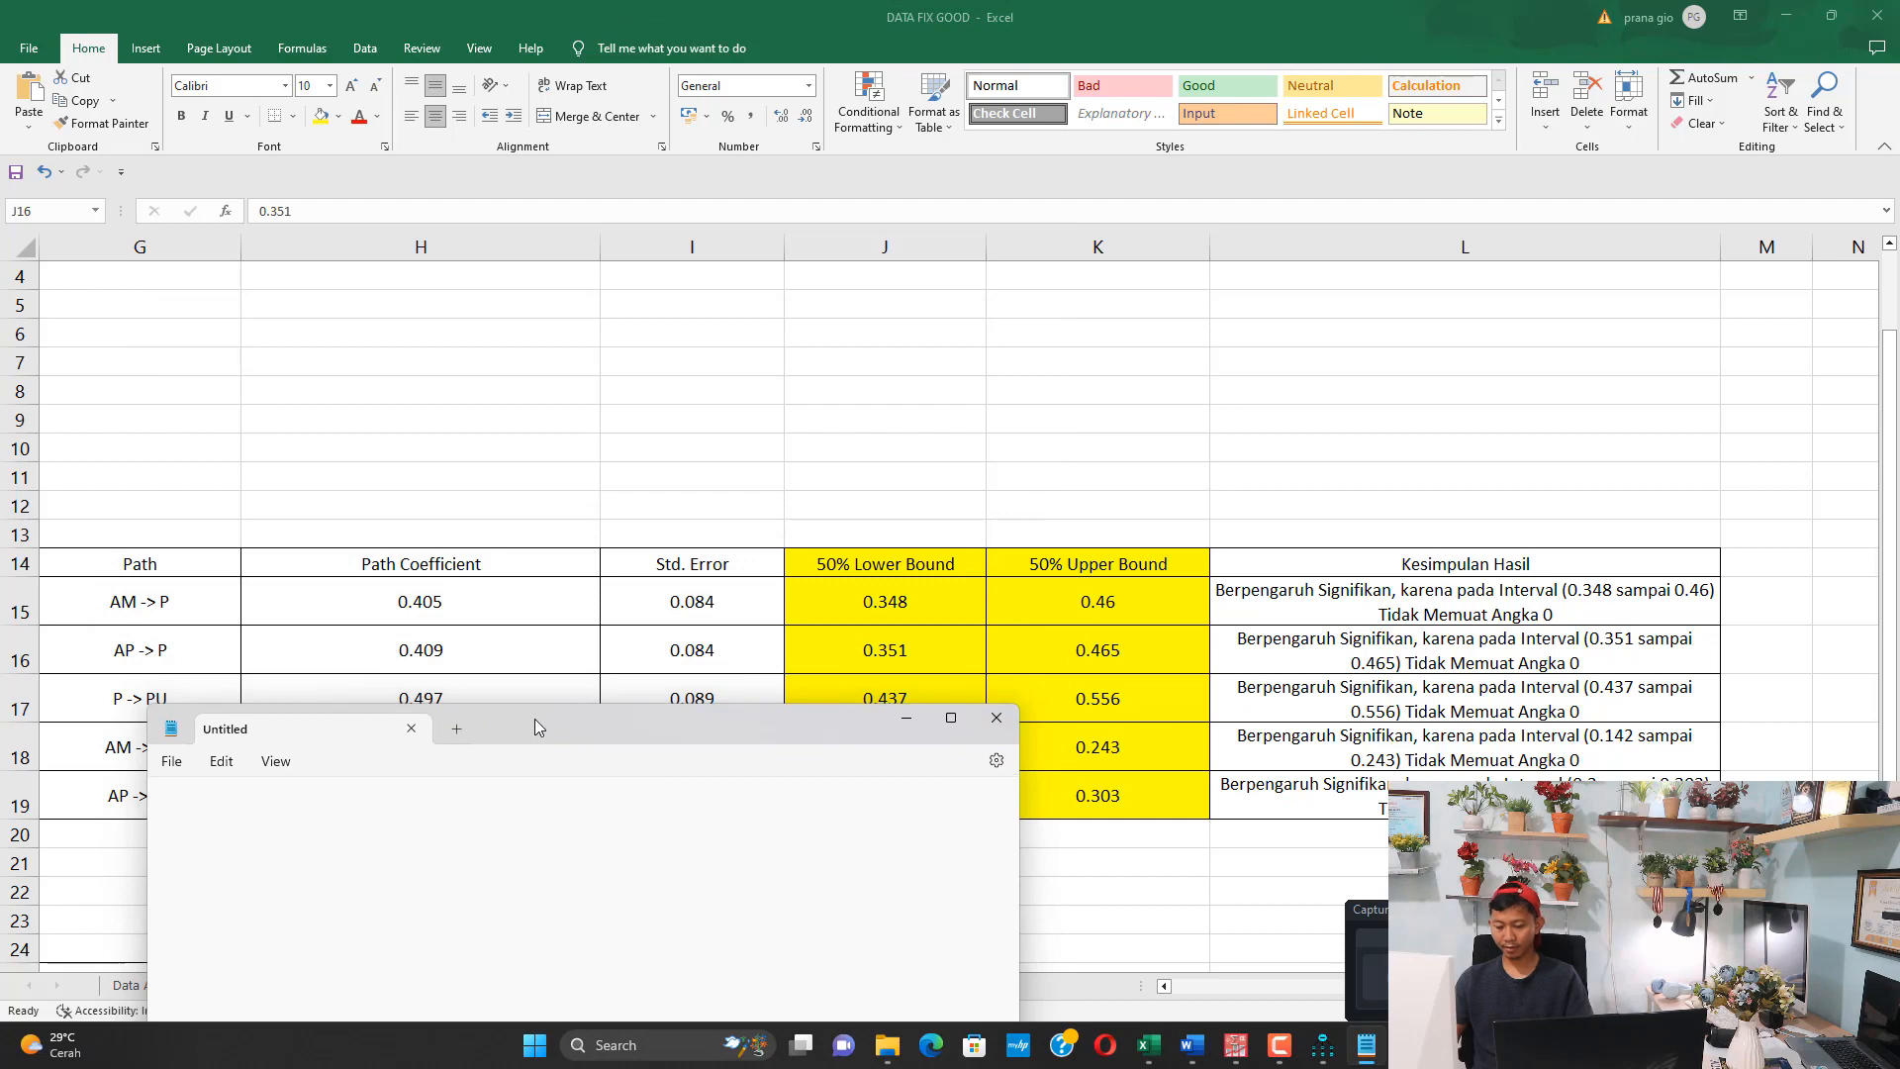
text(Pengaruh AM )
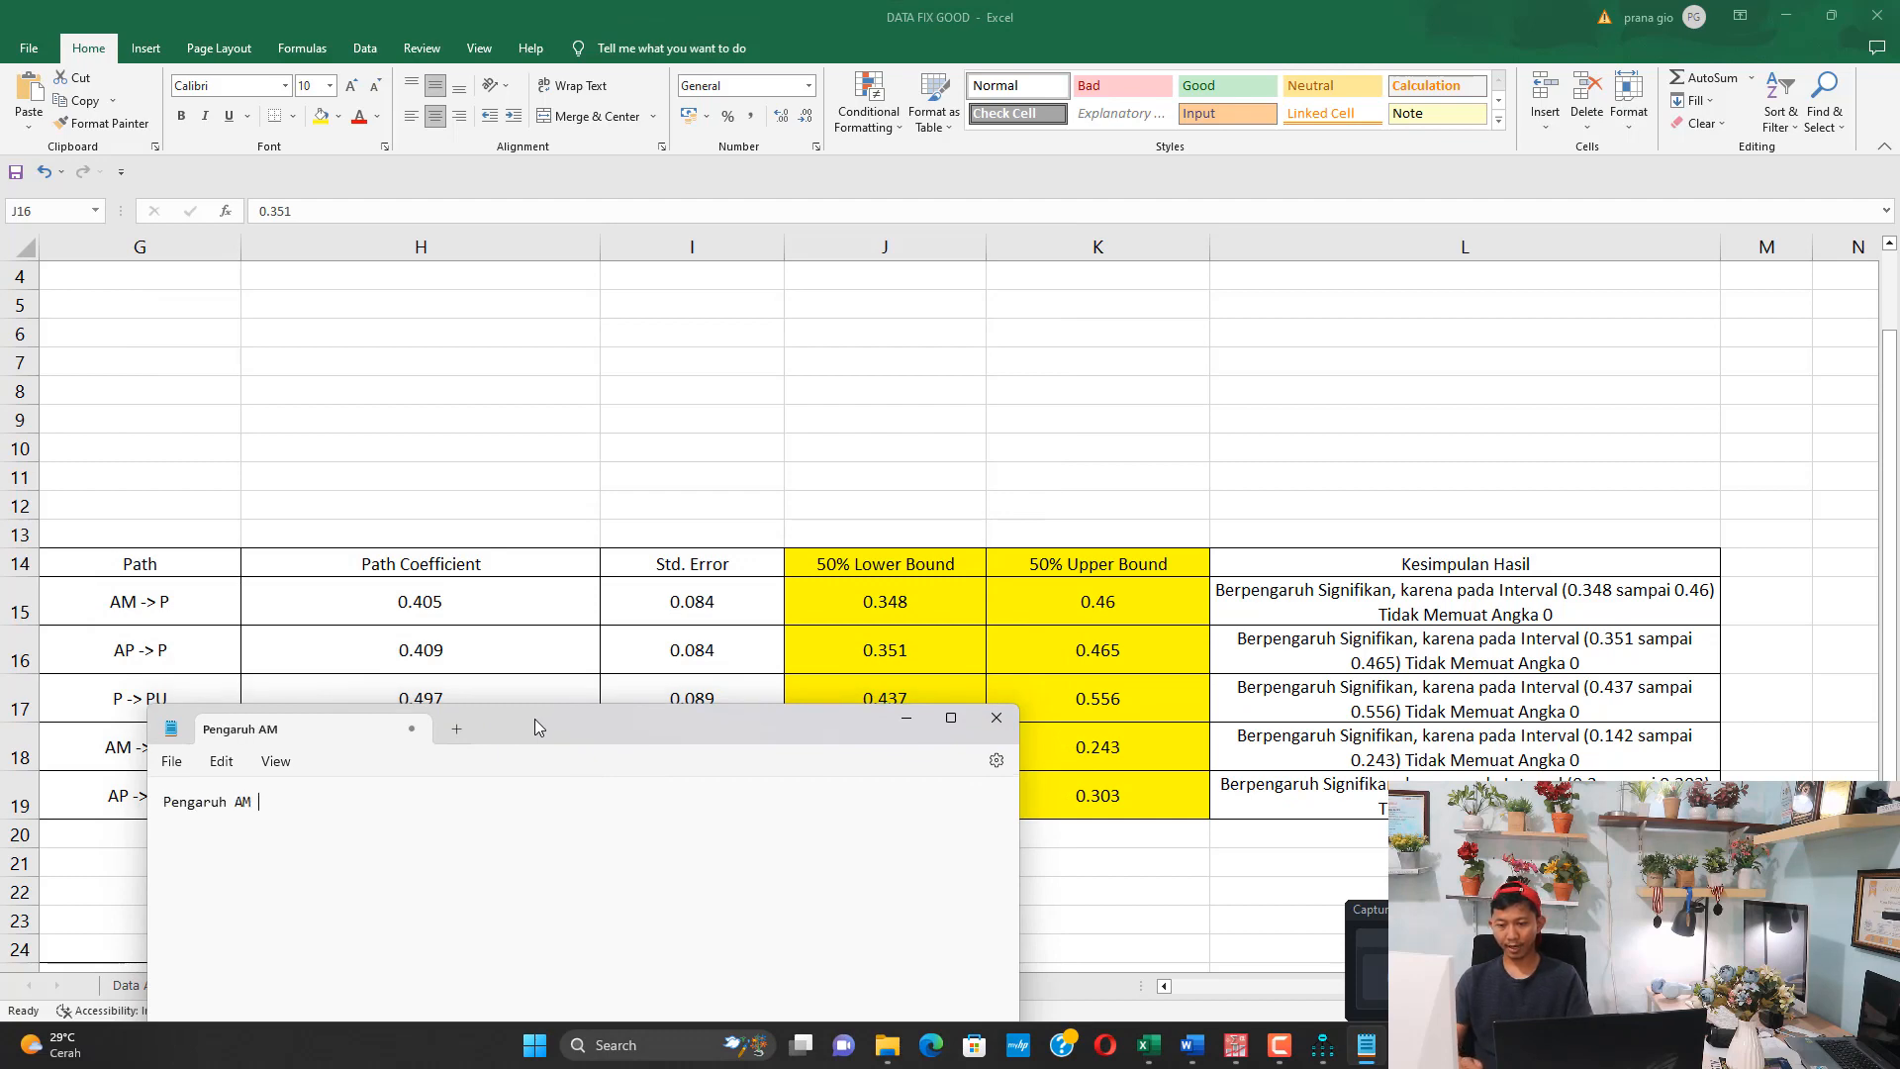
text(terhadap)
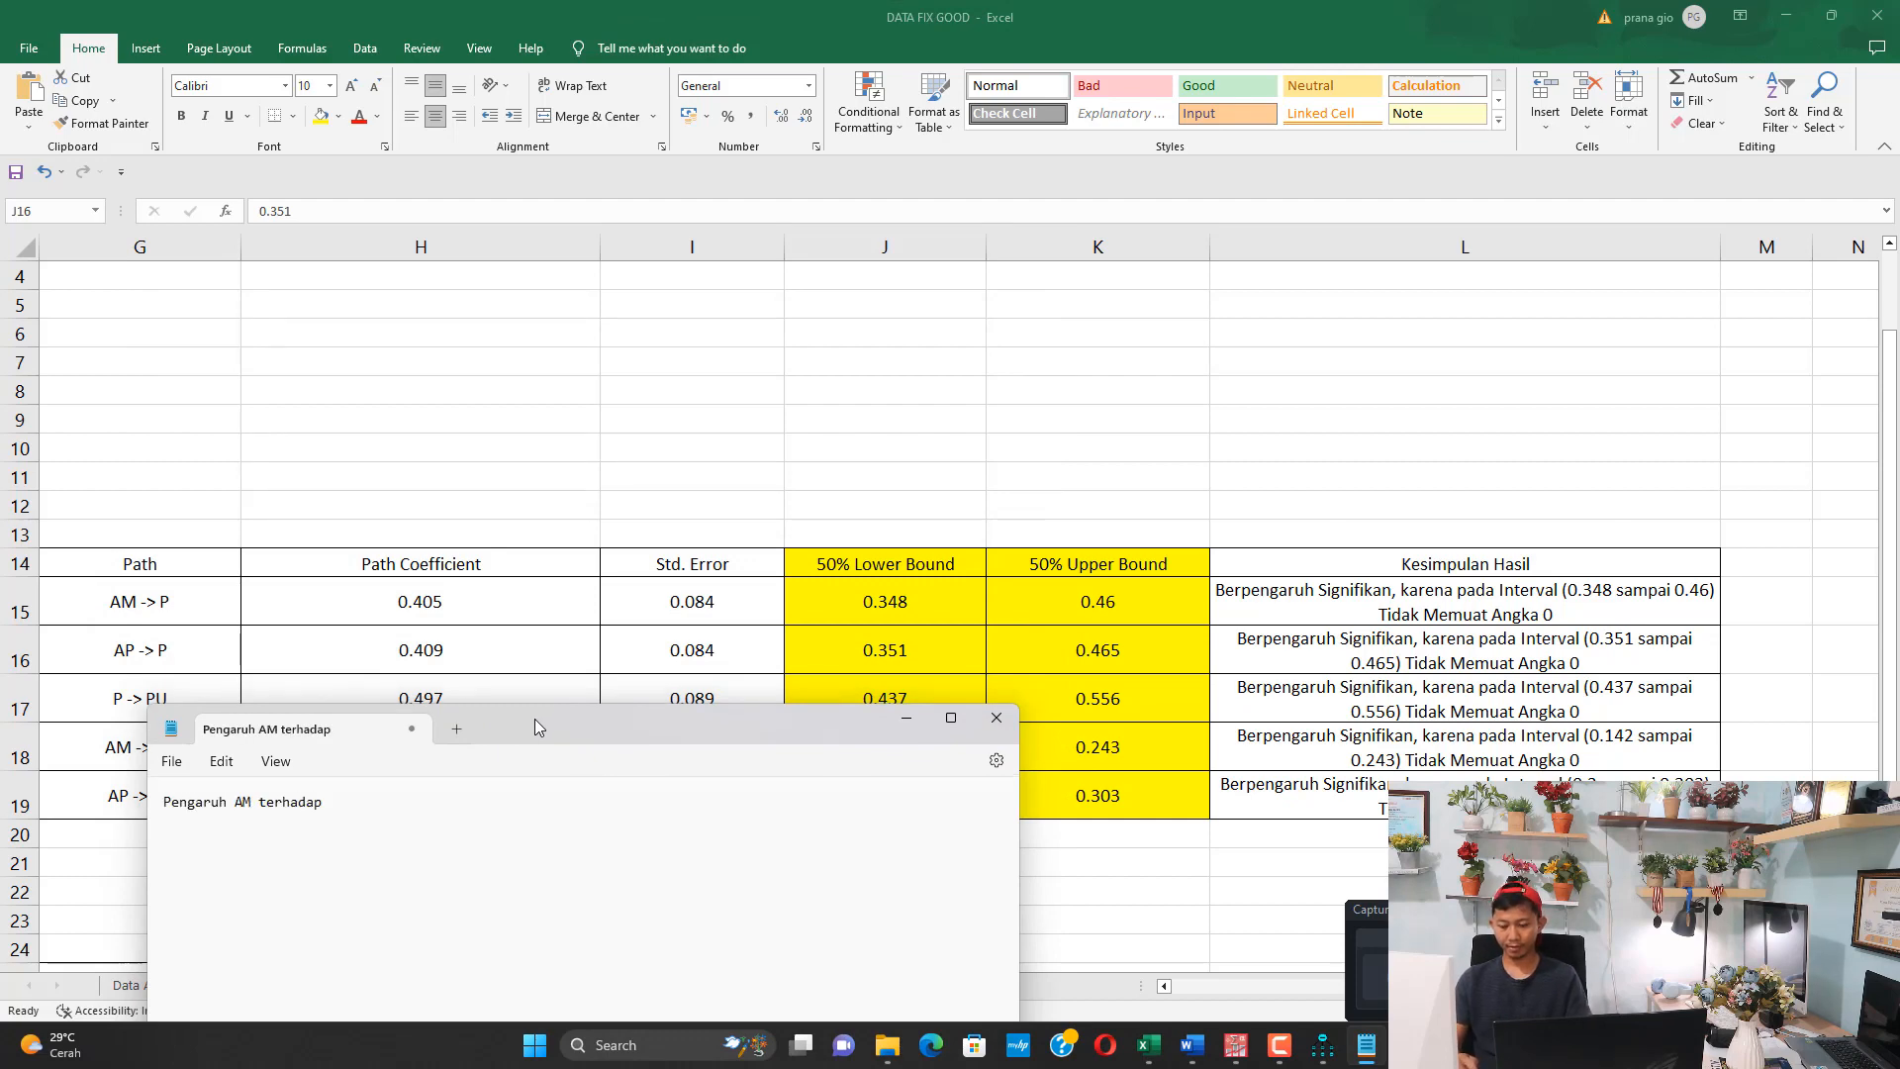
text(, diketahui inter)
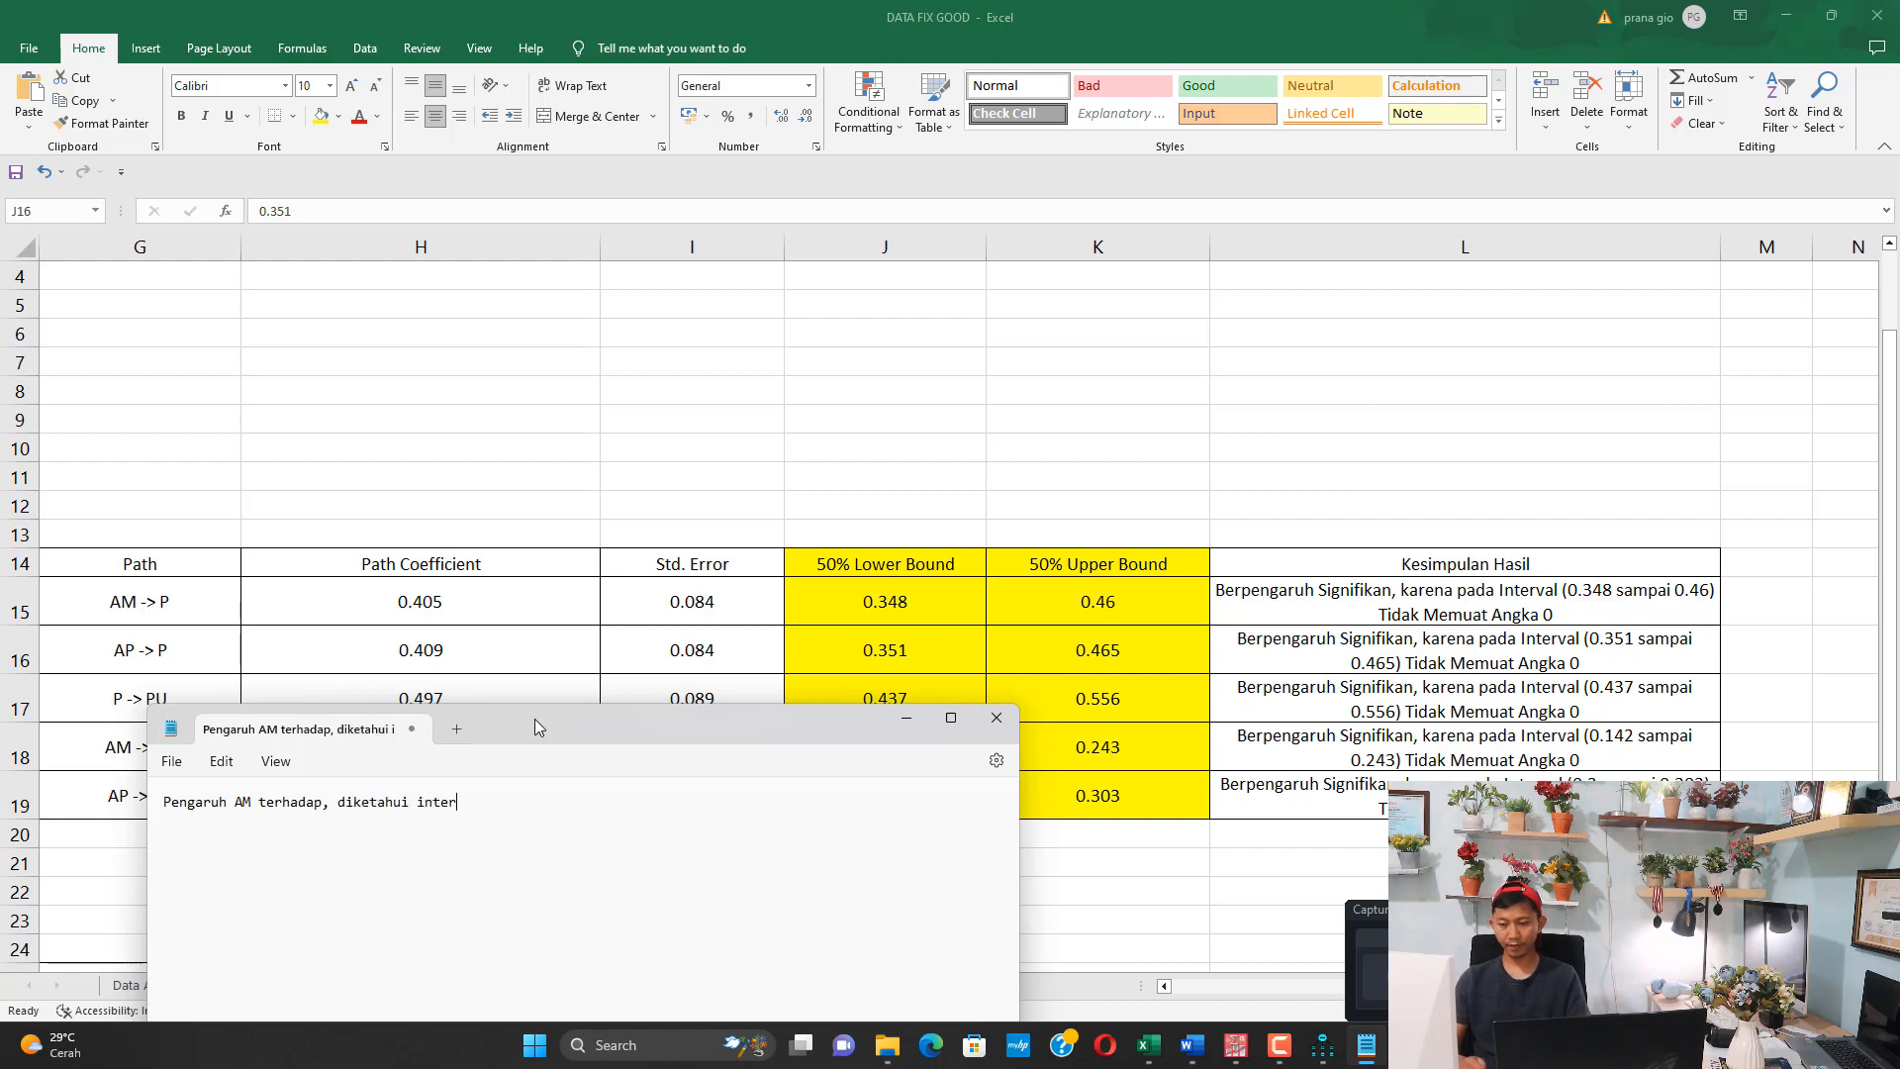
Continue the note's sentence with the AM -> P interval: ", diketahui intervalnya dari 0,348 sampai 0,46"
text(valnya )
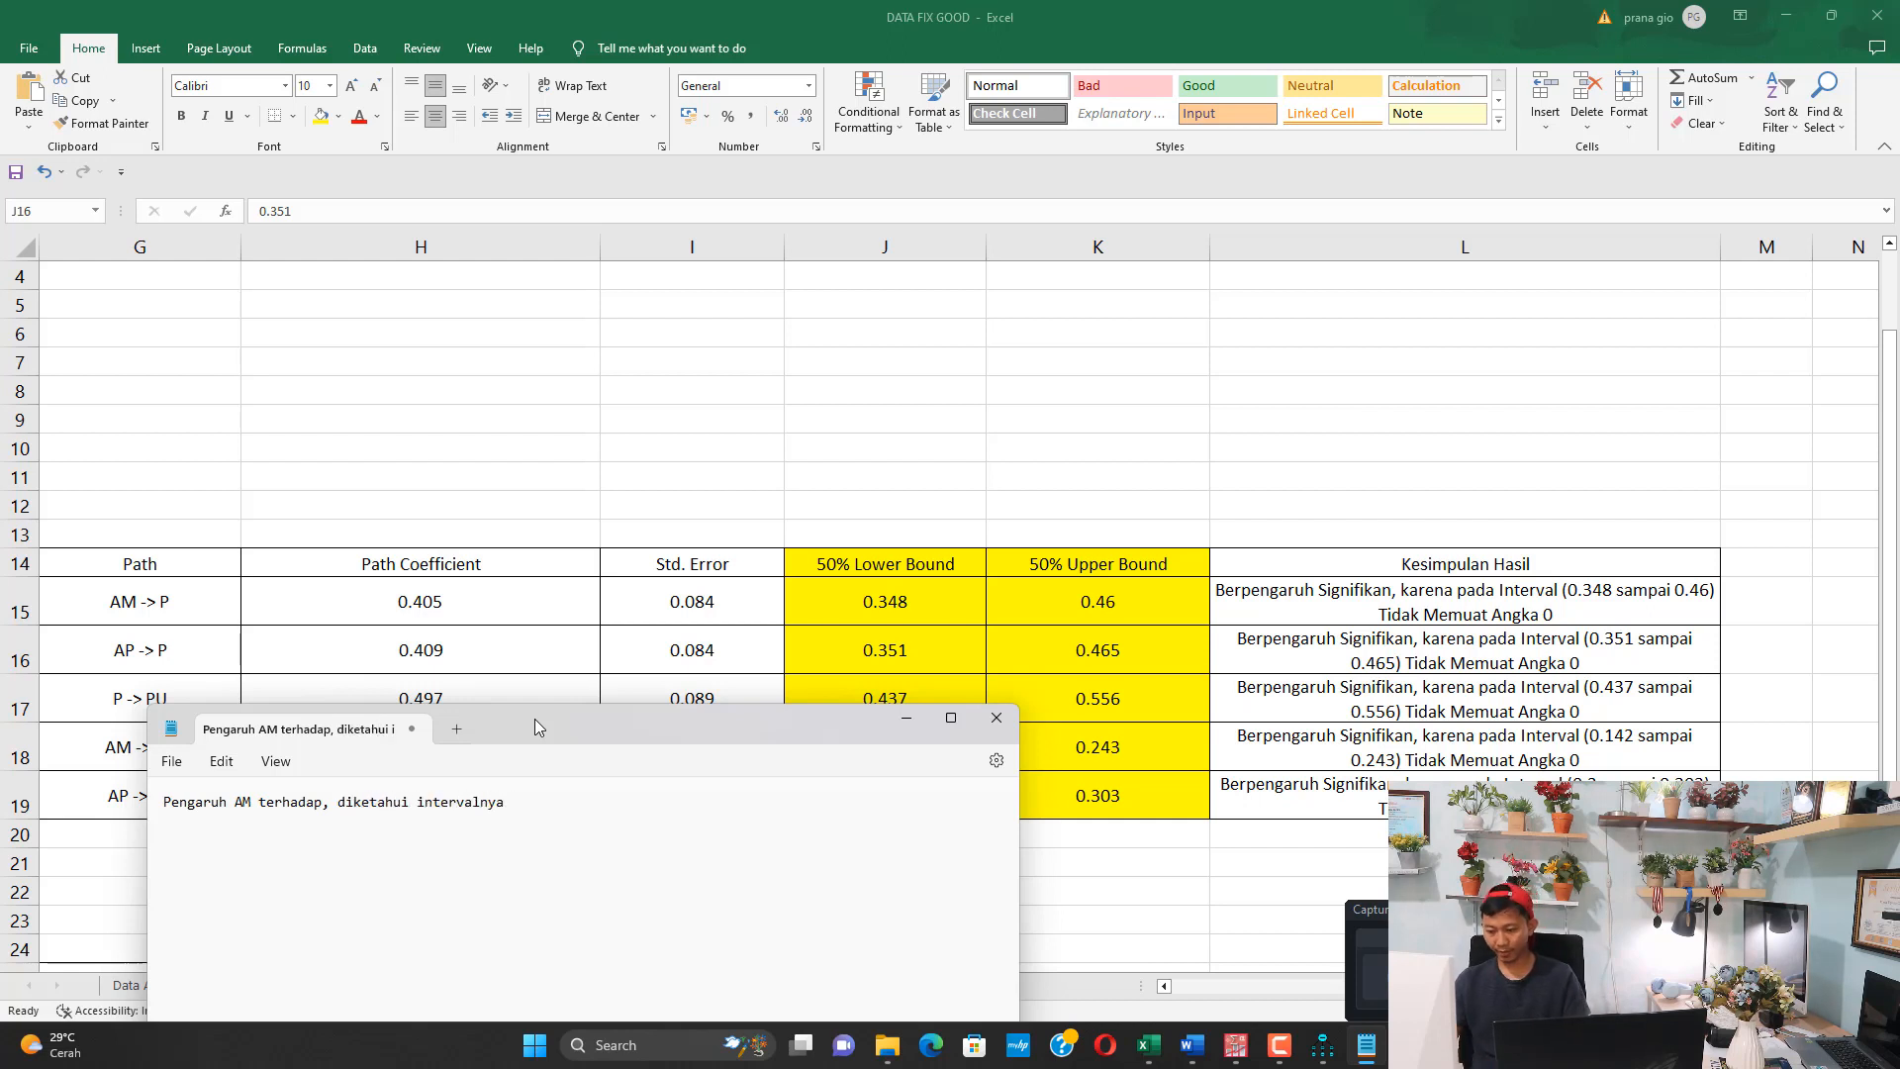
text(dari 0)
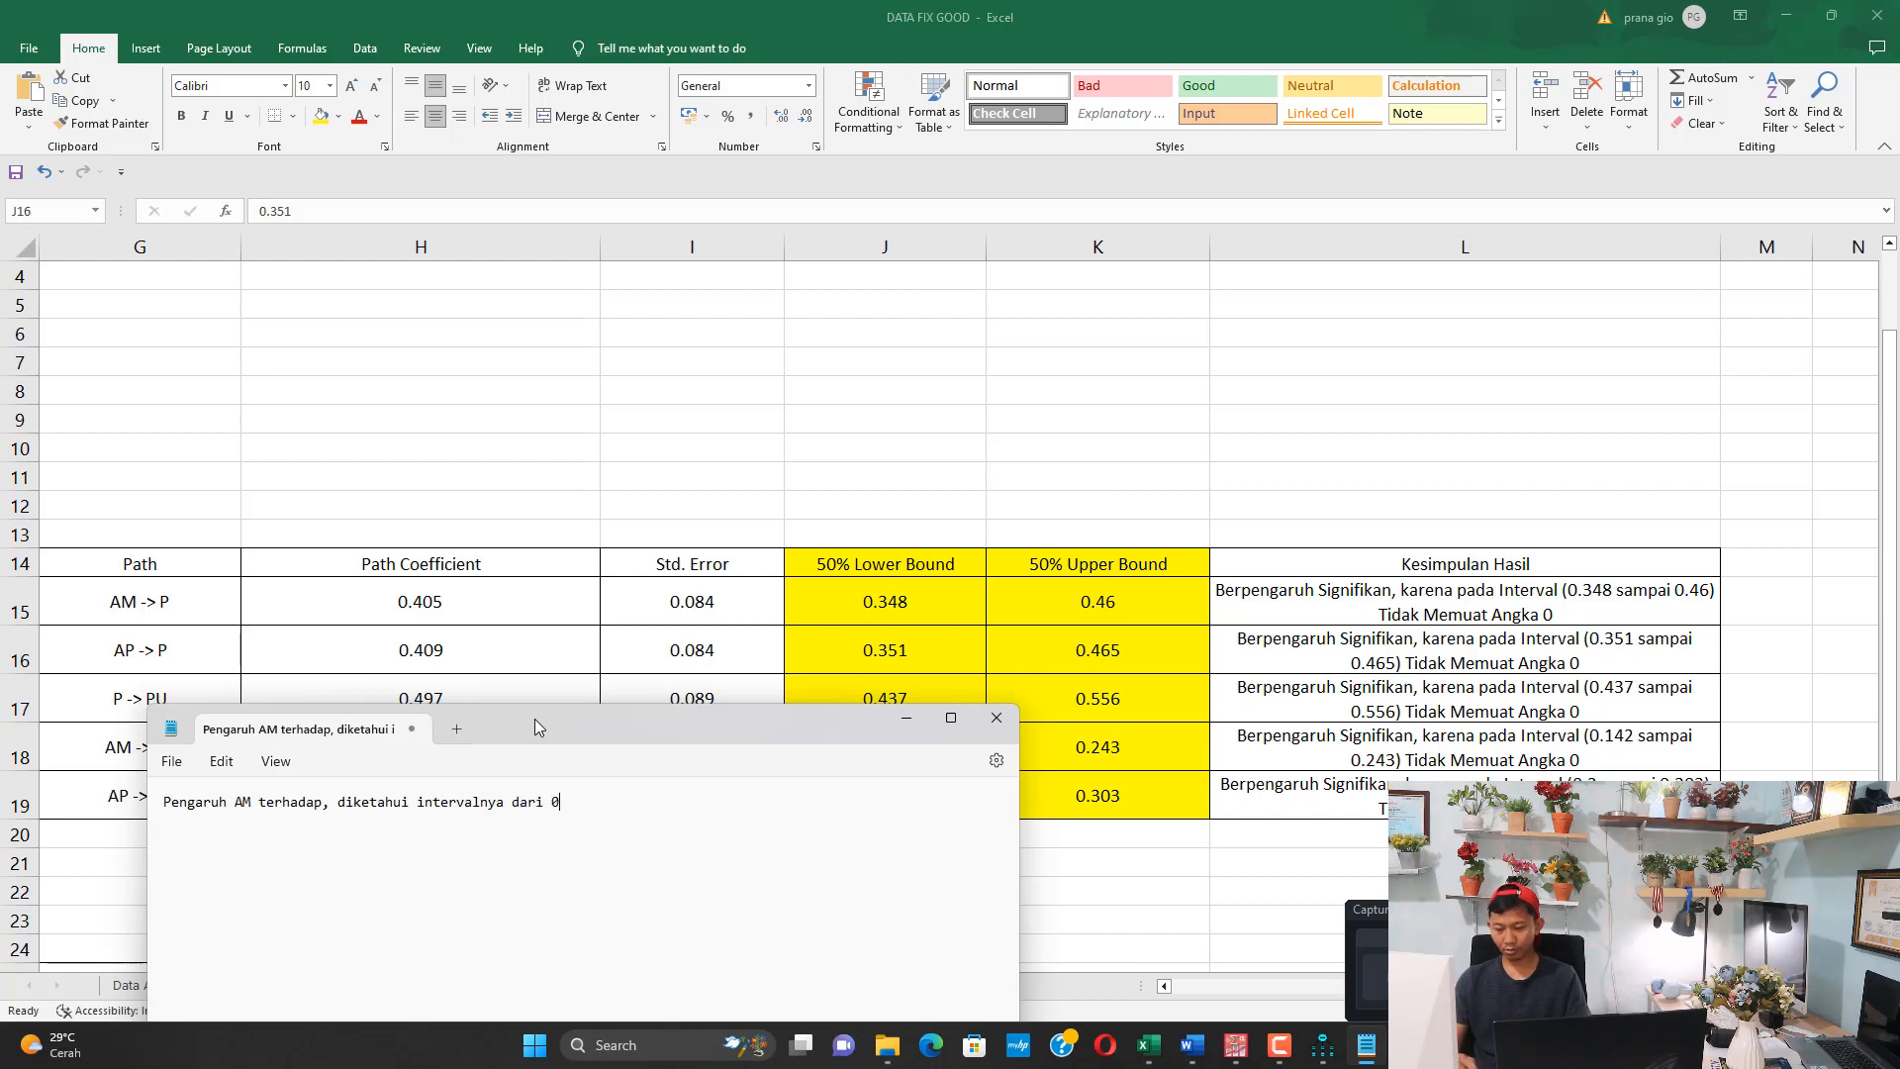
text(,348 sampai 0,46)
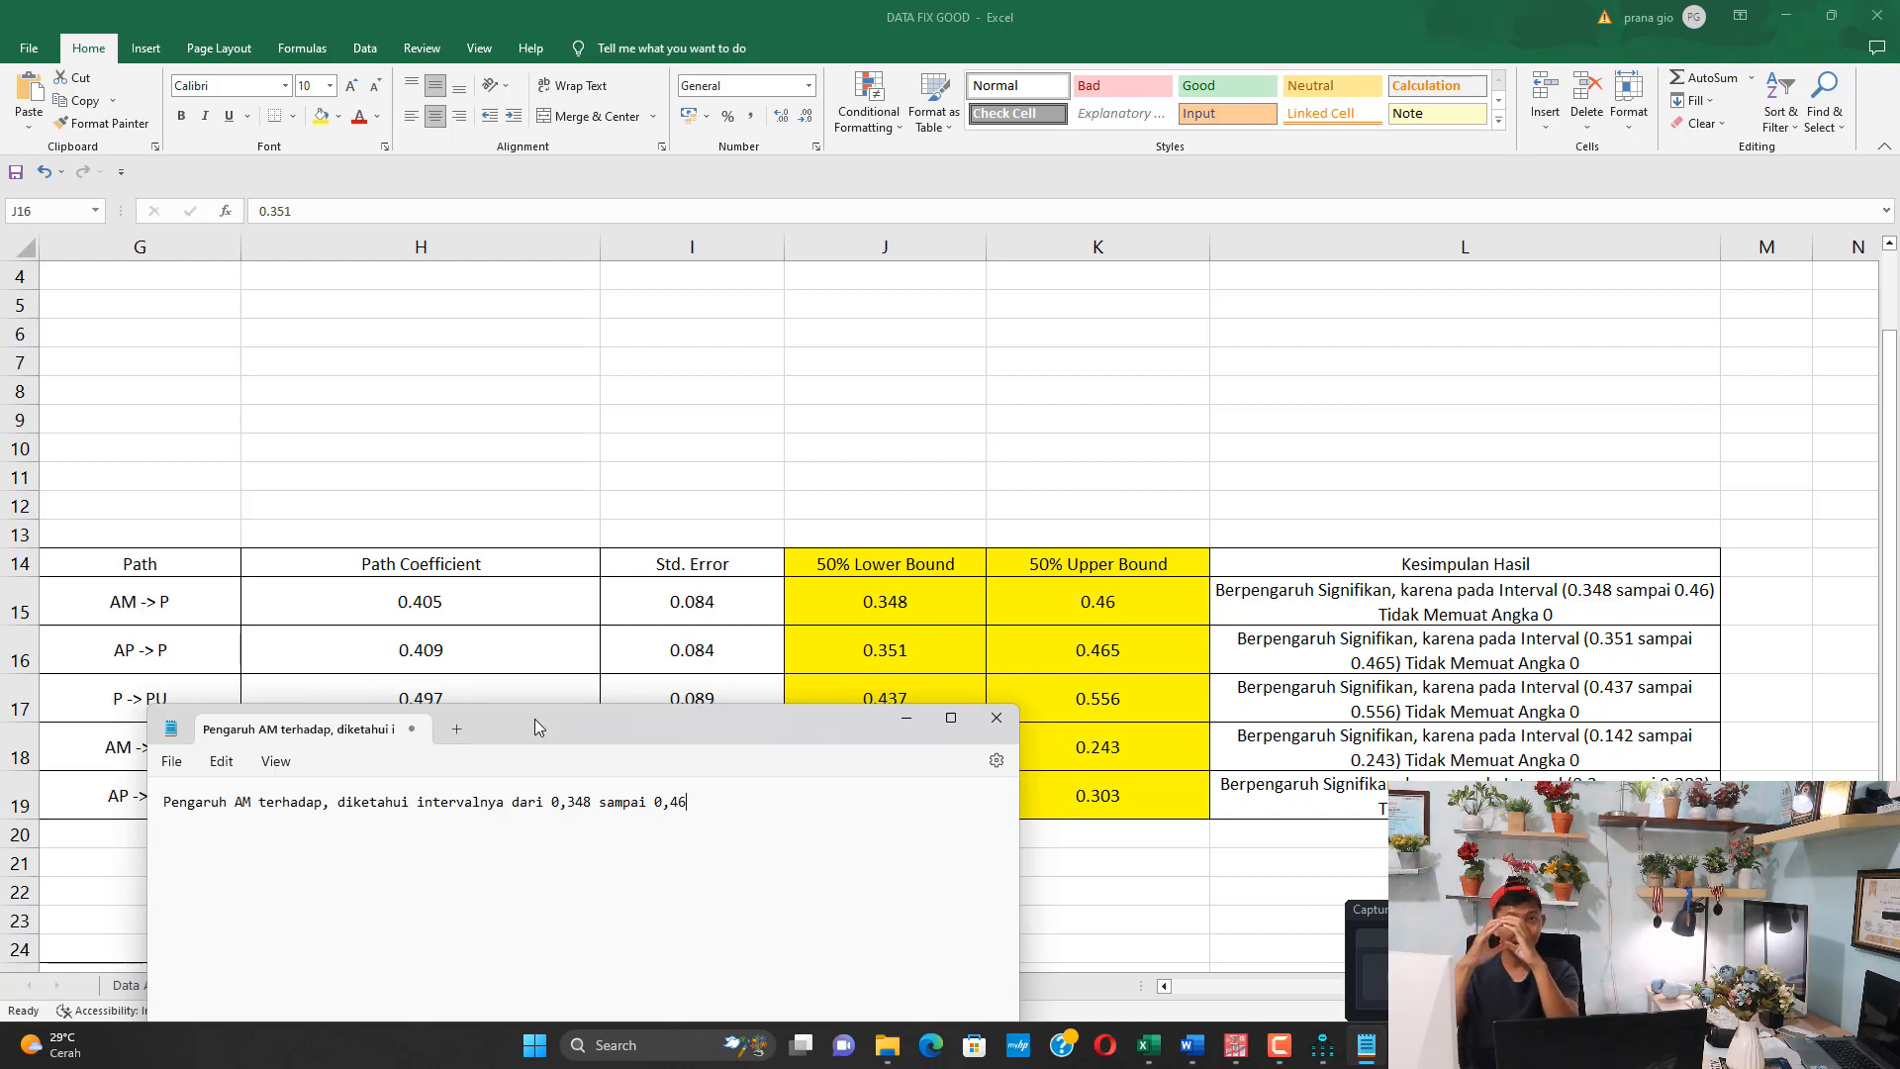
Add to the sentence that the interval does not contain zero: ", TIDAK MEMUAT ANGKA 0,"
text(, maka)
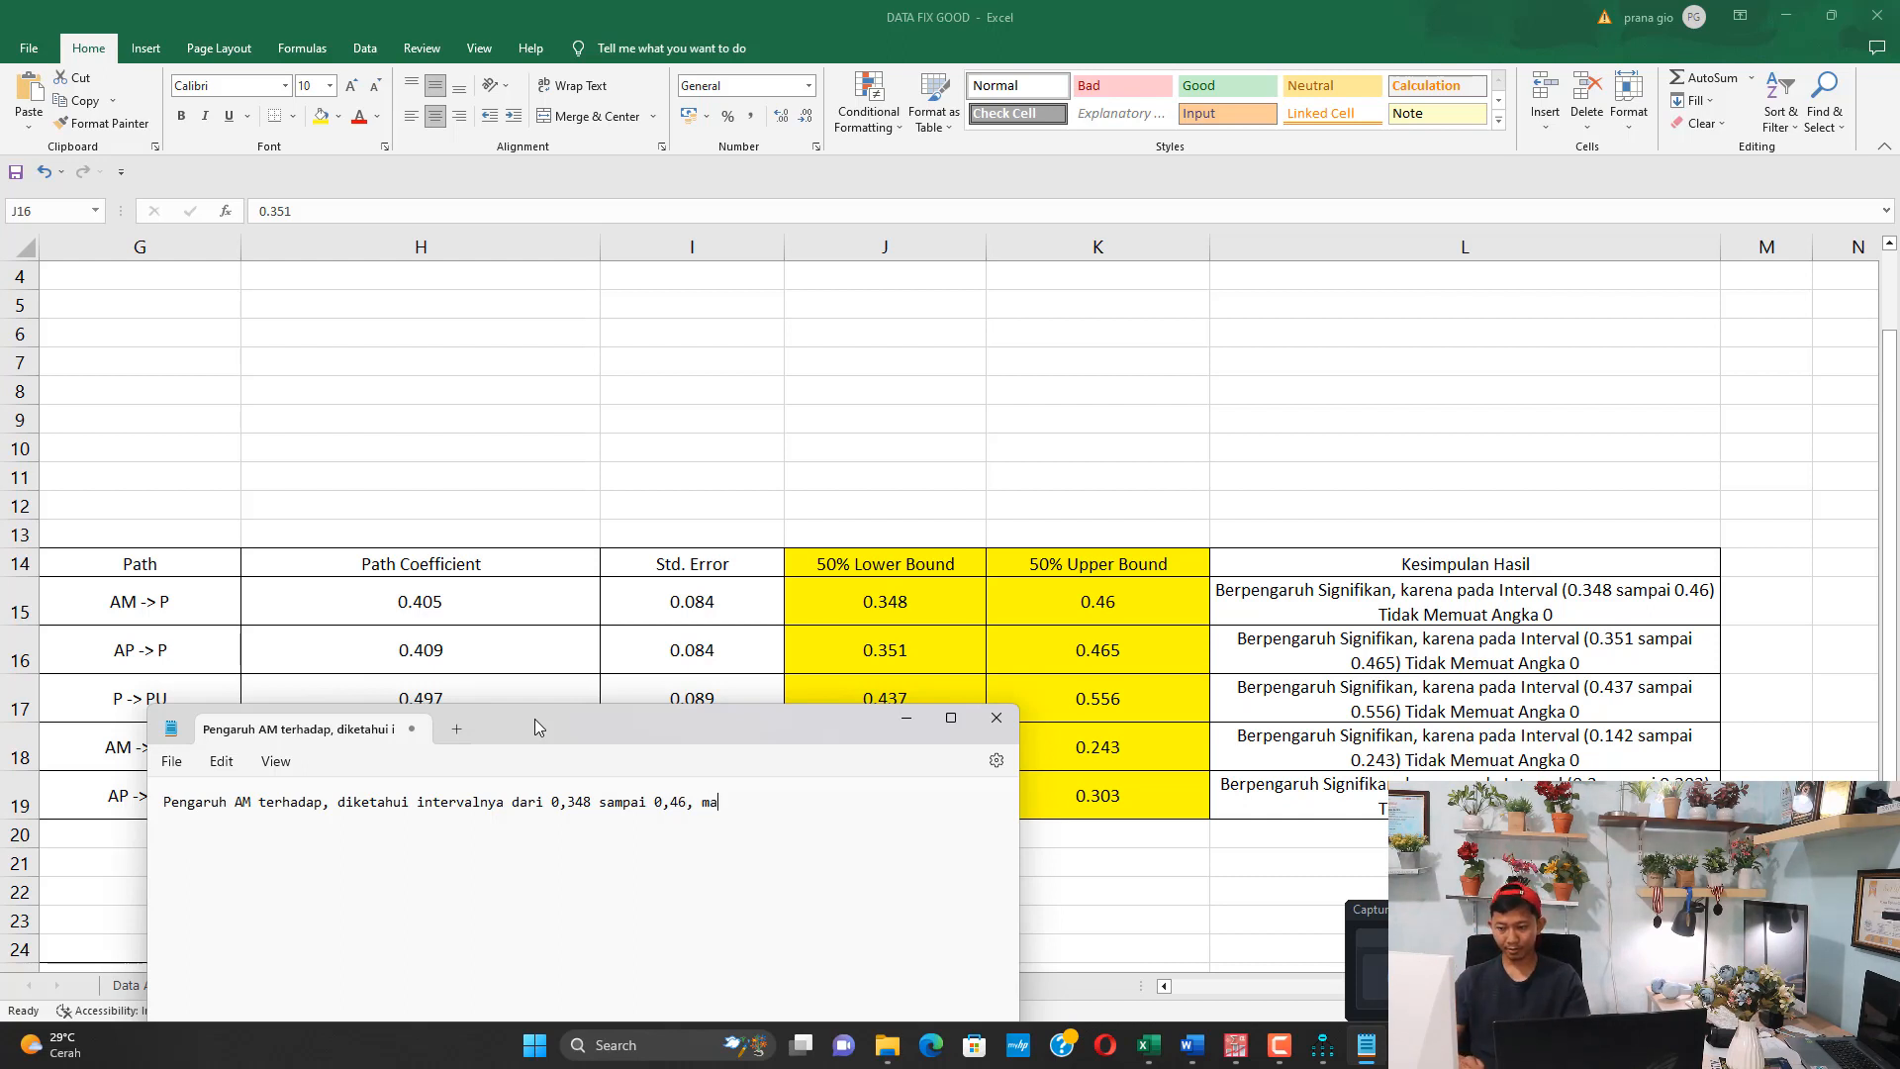
key(BackSpace)
key(BackSpace)
key(BackSpace)
key(BackSpace)
key(BackSpace)
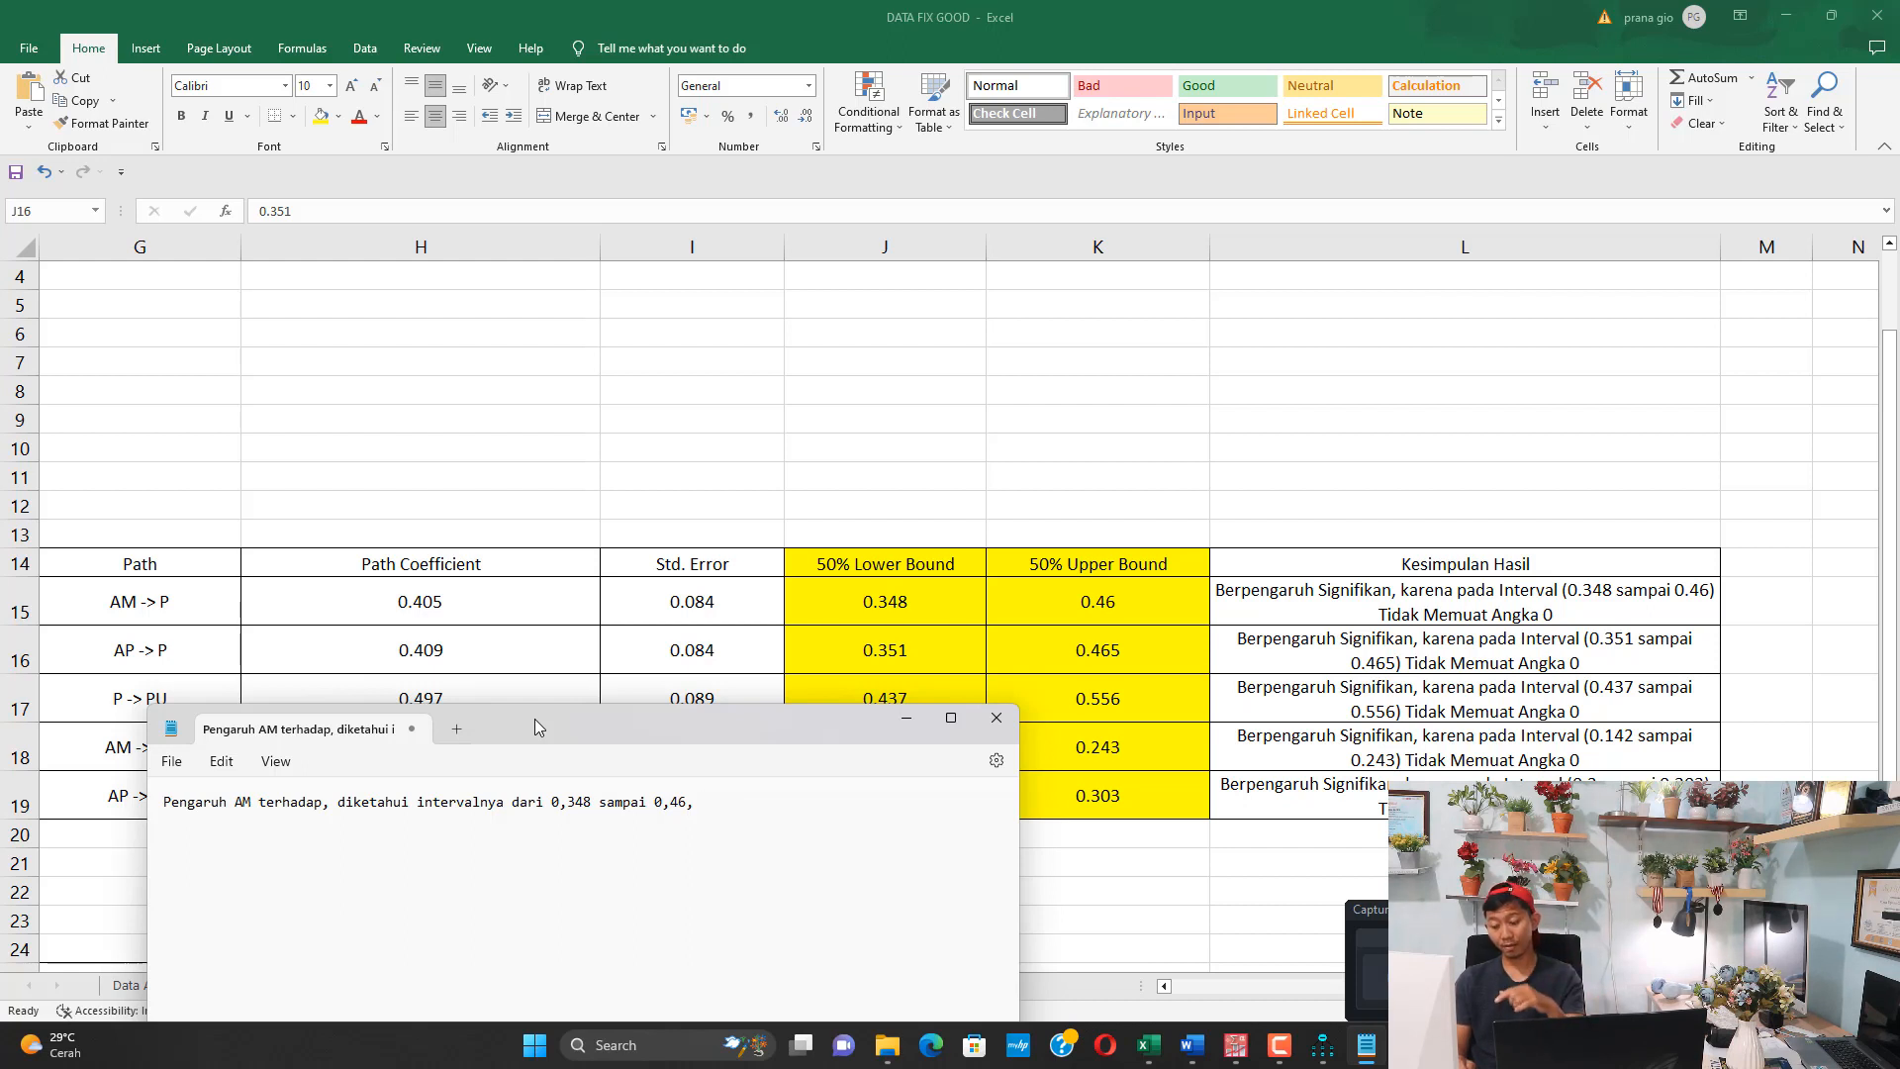
text(TIDAK MEMUAT )
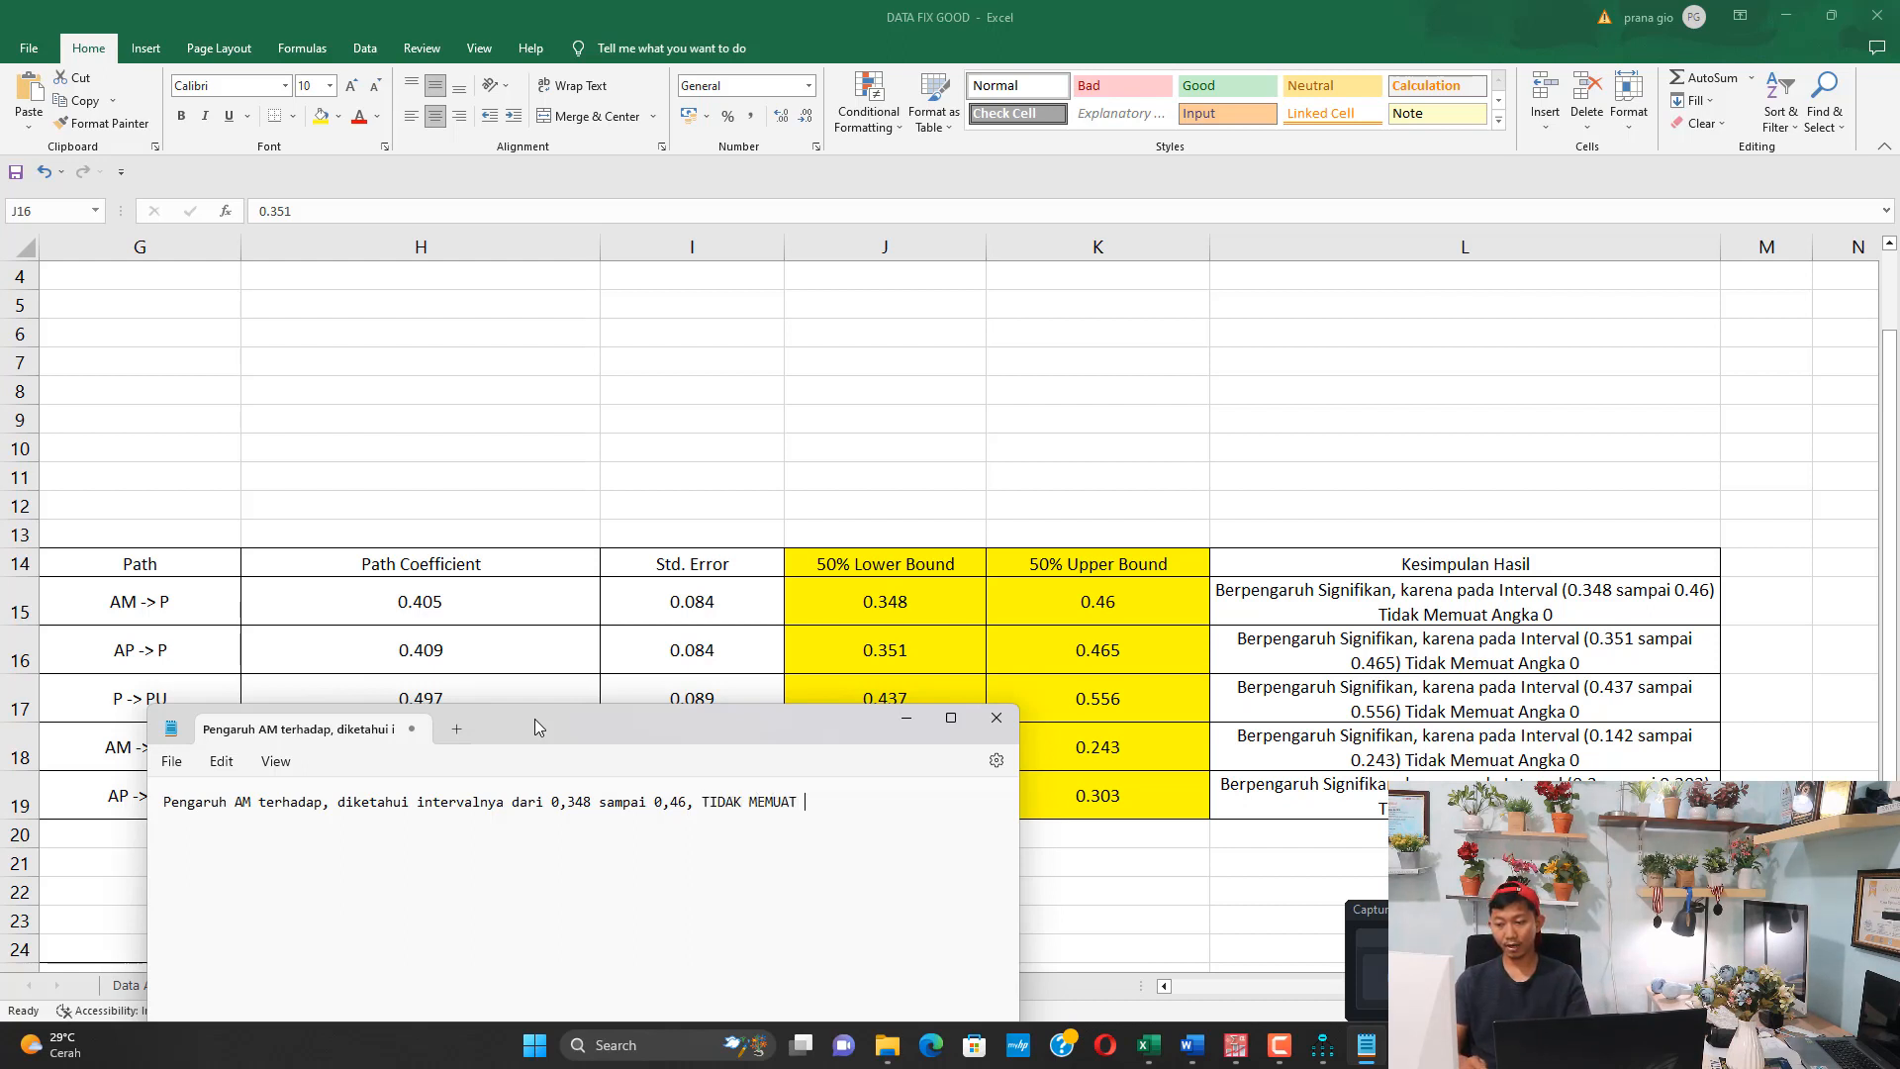
text(ANGKA 0, m)
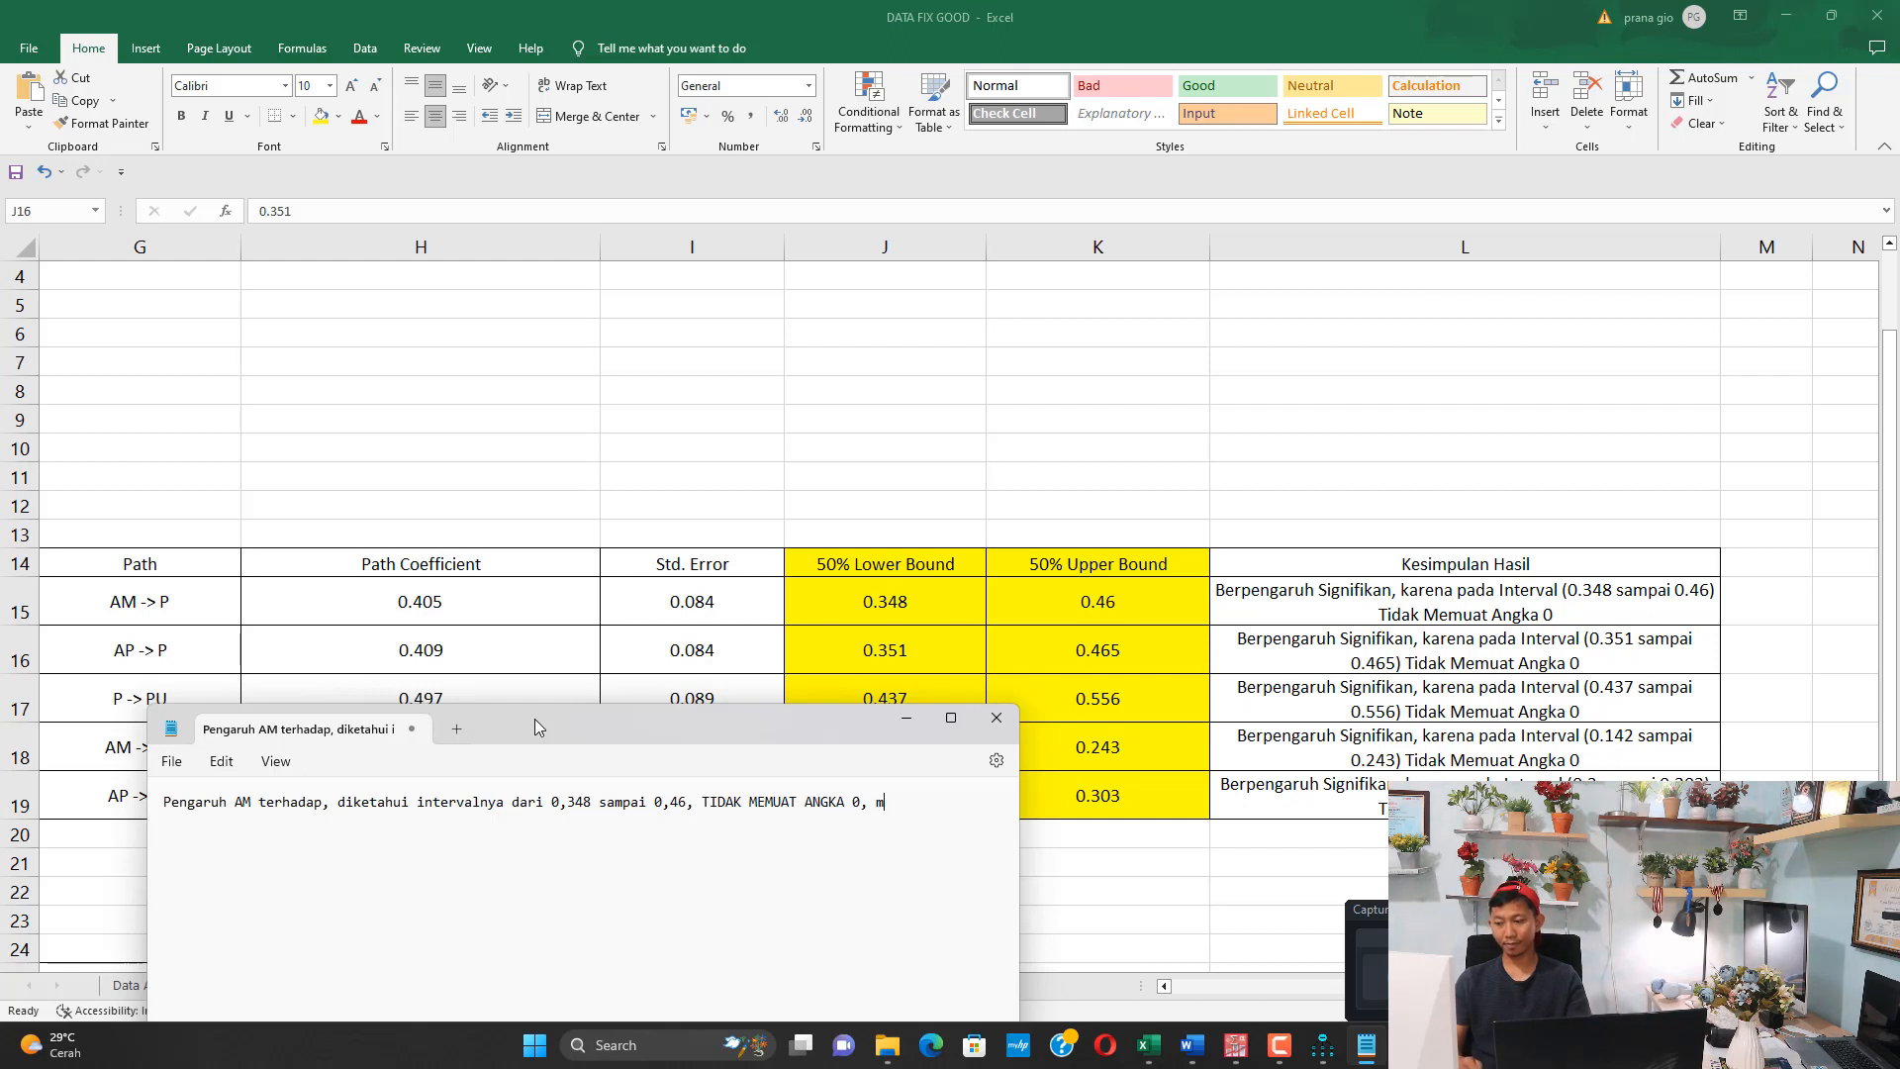
text(aka kesimpuo)
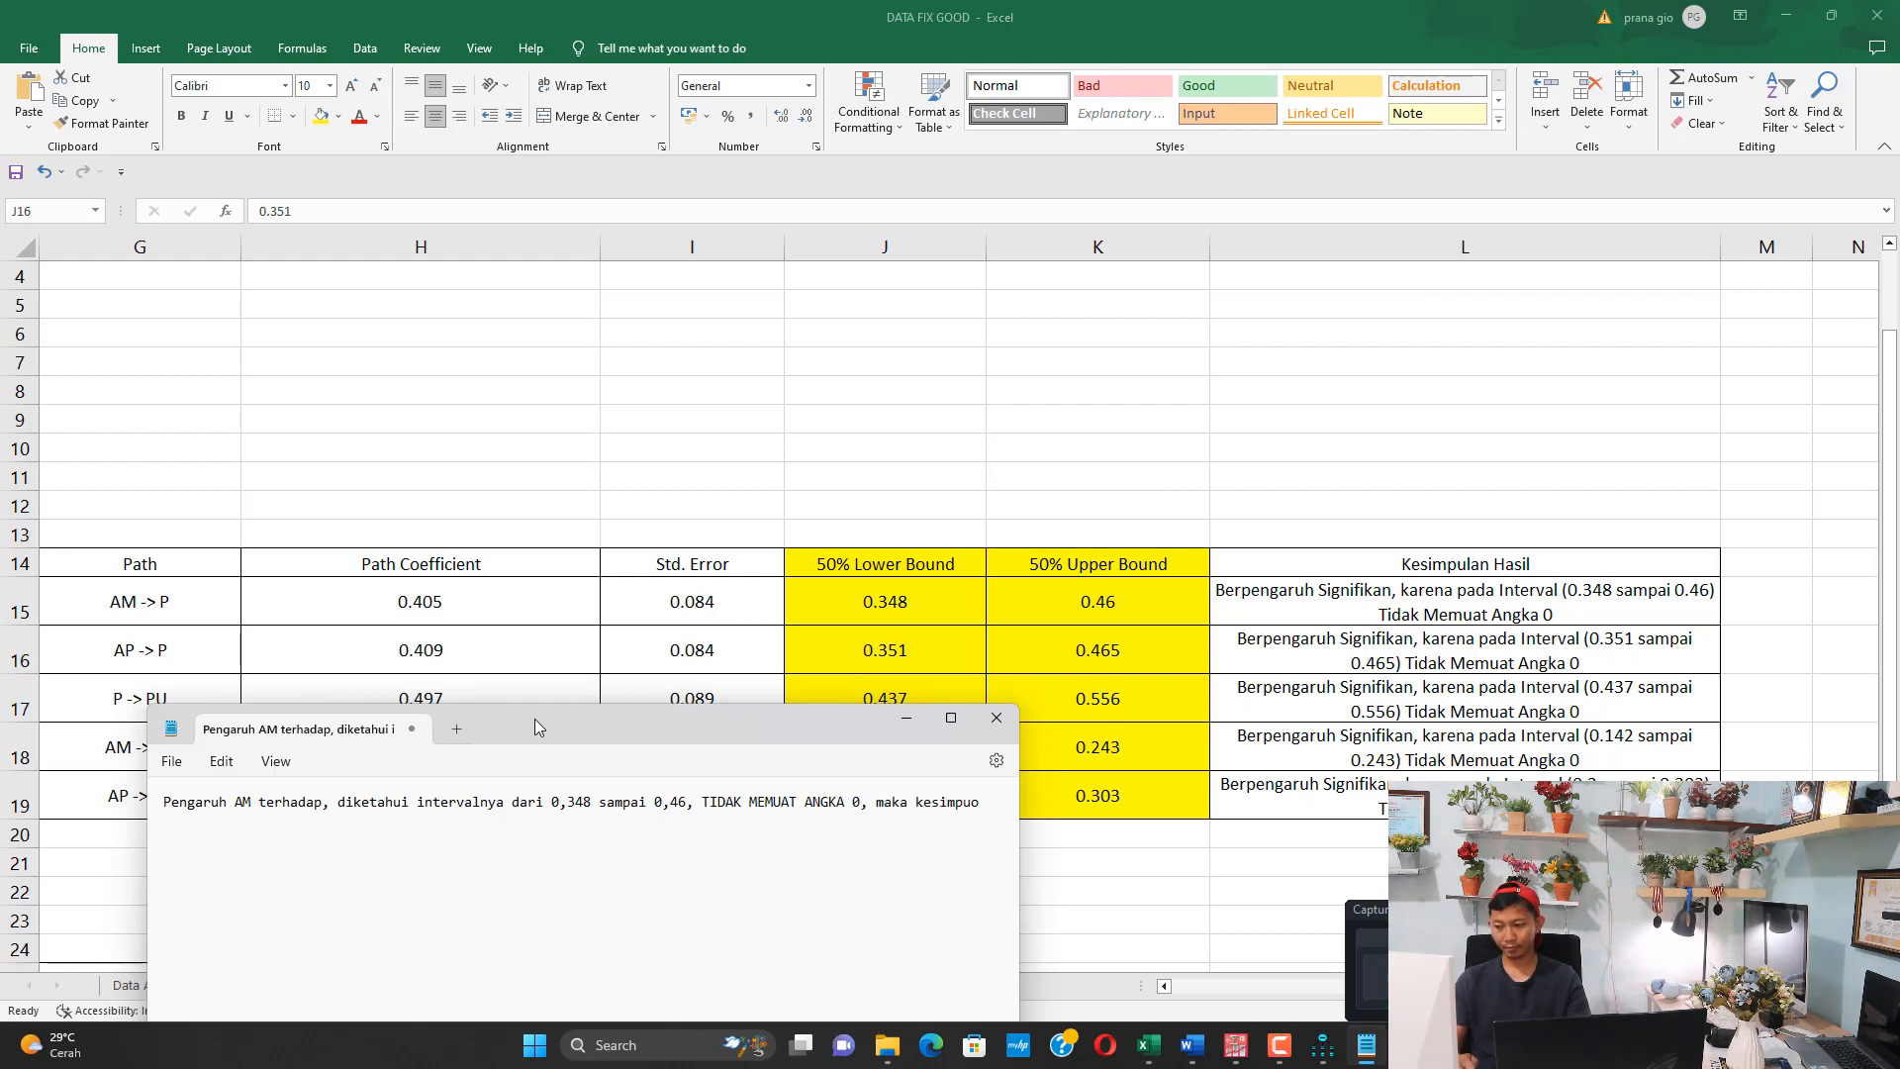
key(BackSpace)
text(lannya)
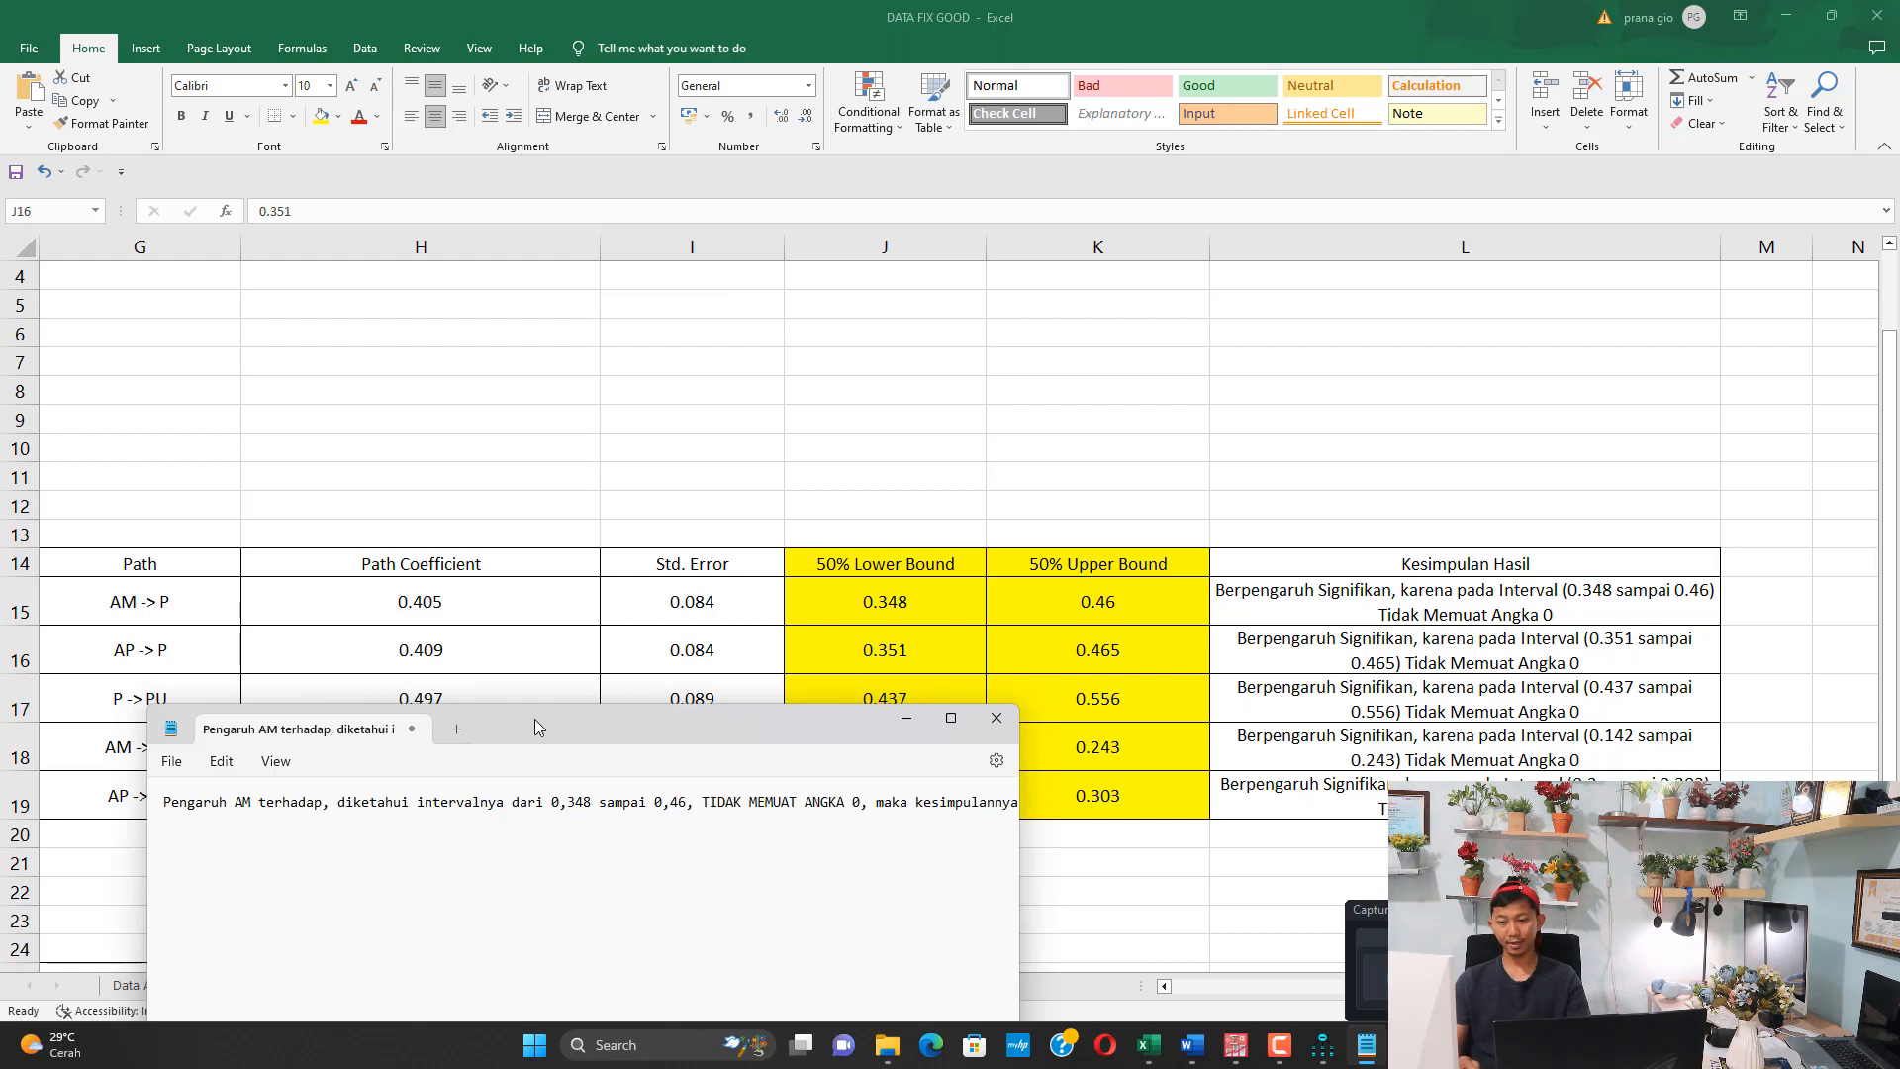
text( AM berpa)
text(ngaruh SIGNIFI)
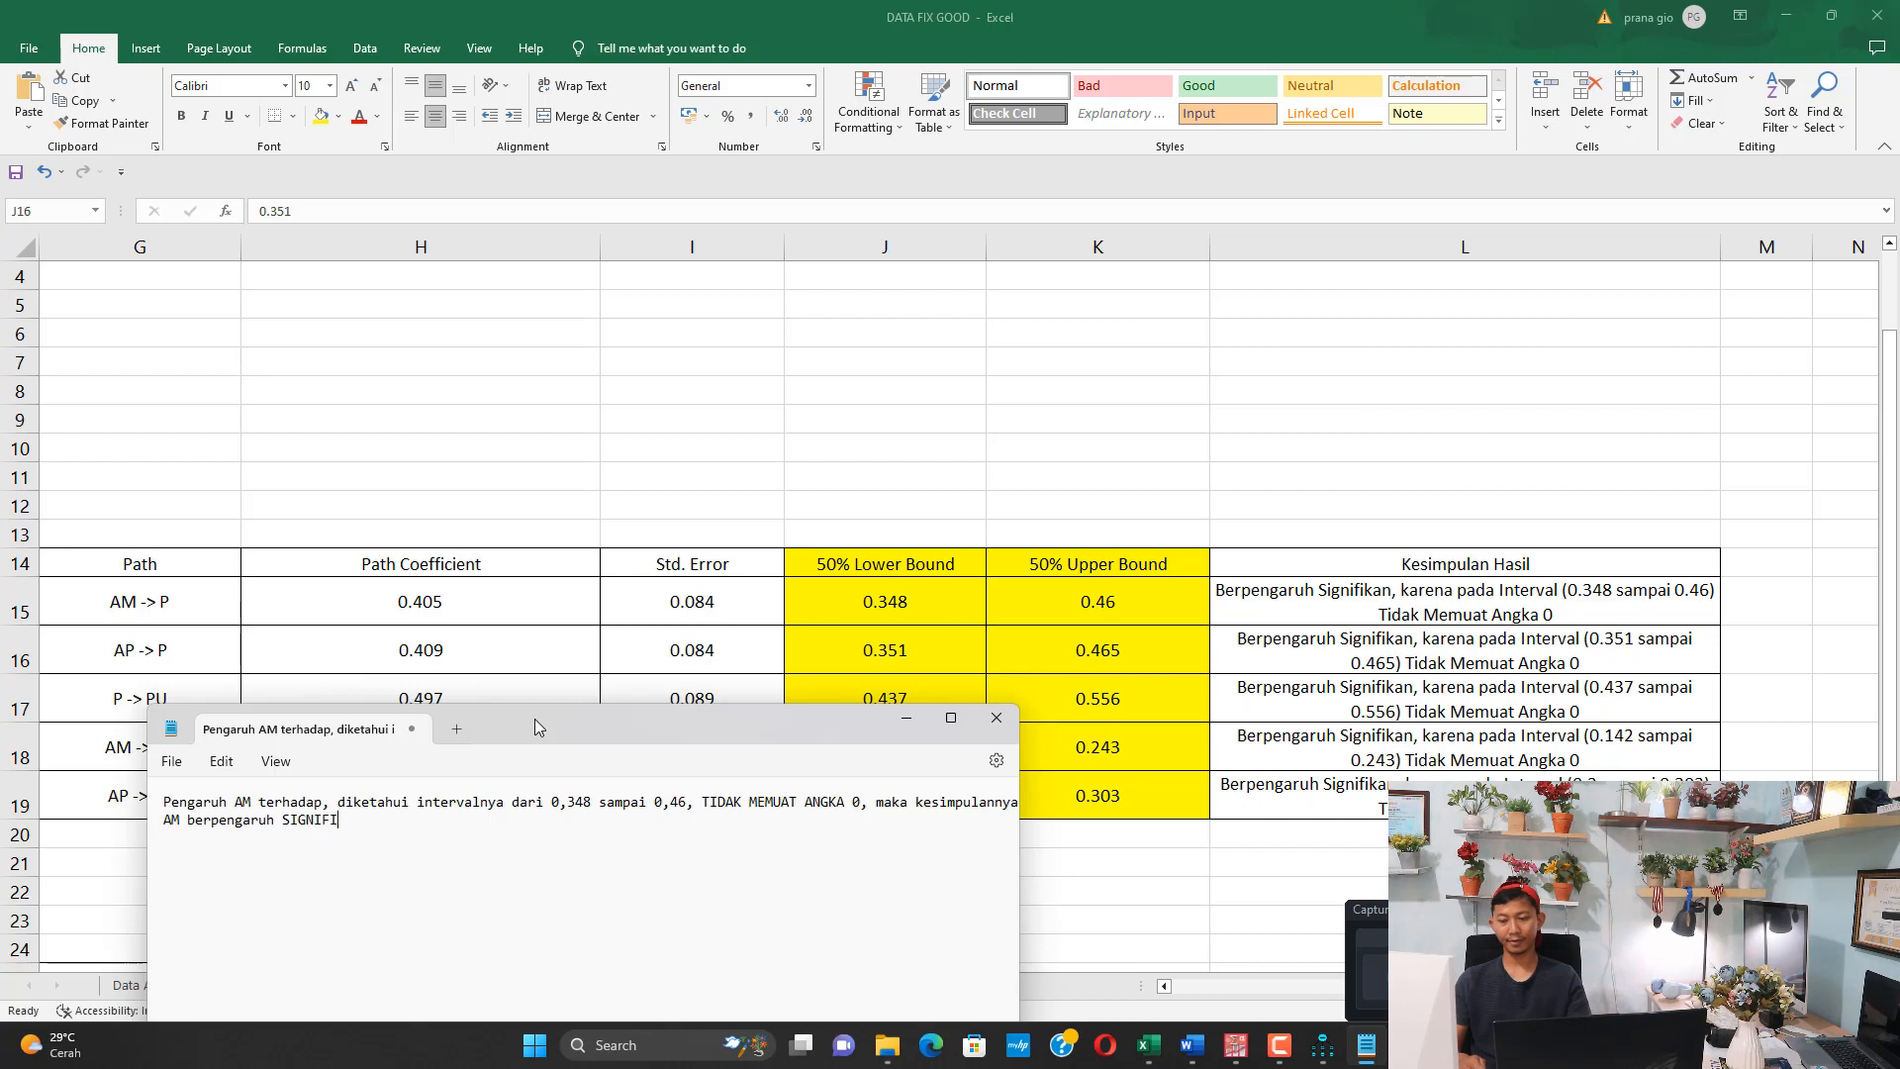
text(KAN terhadap )
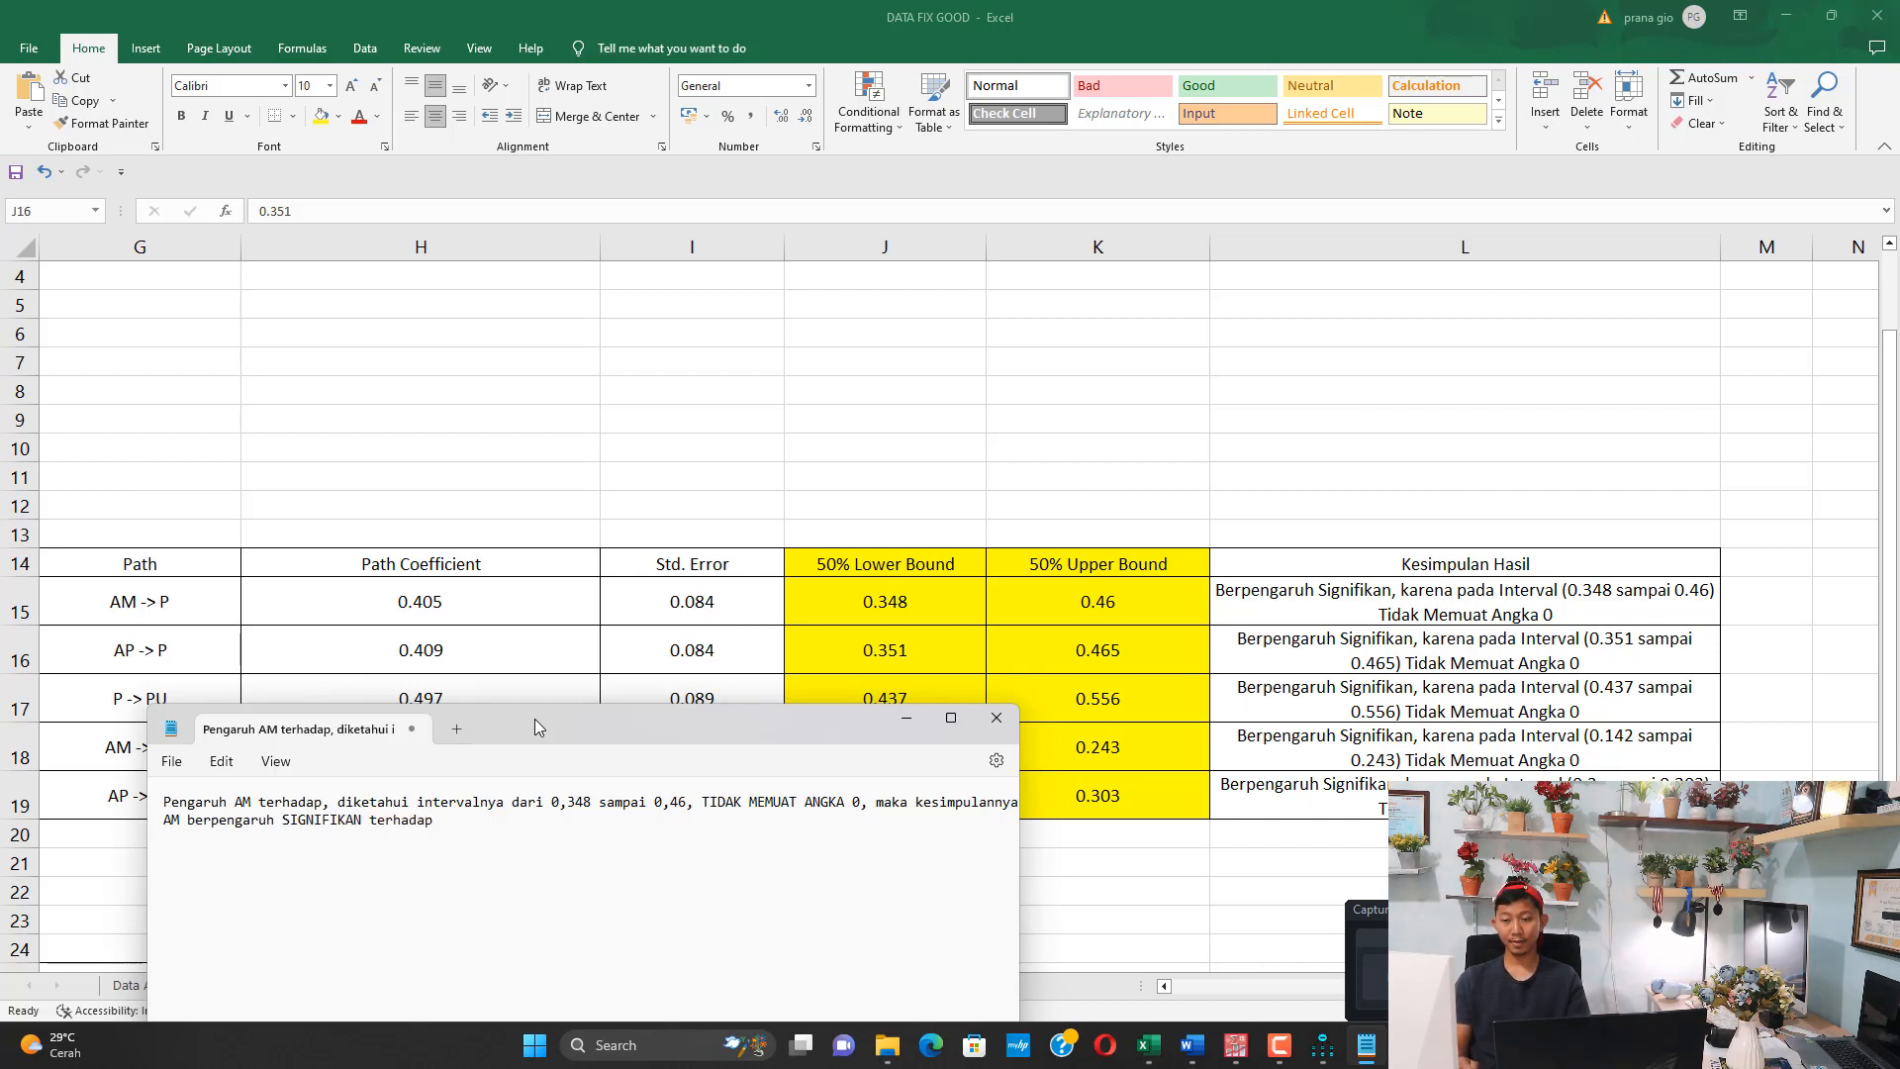
text(P)
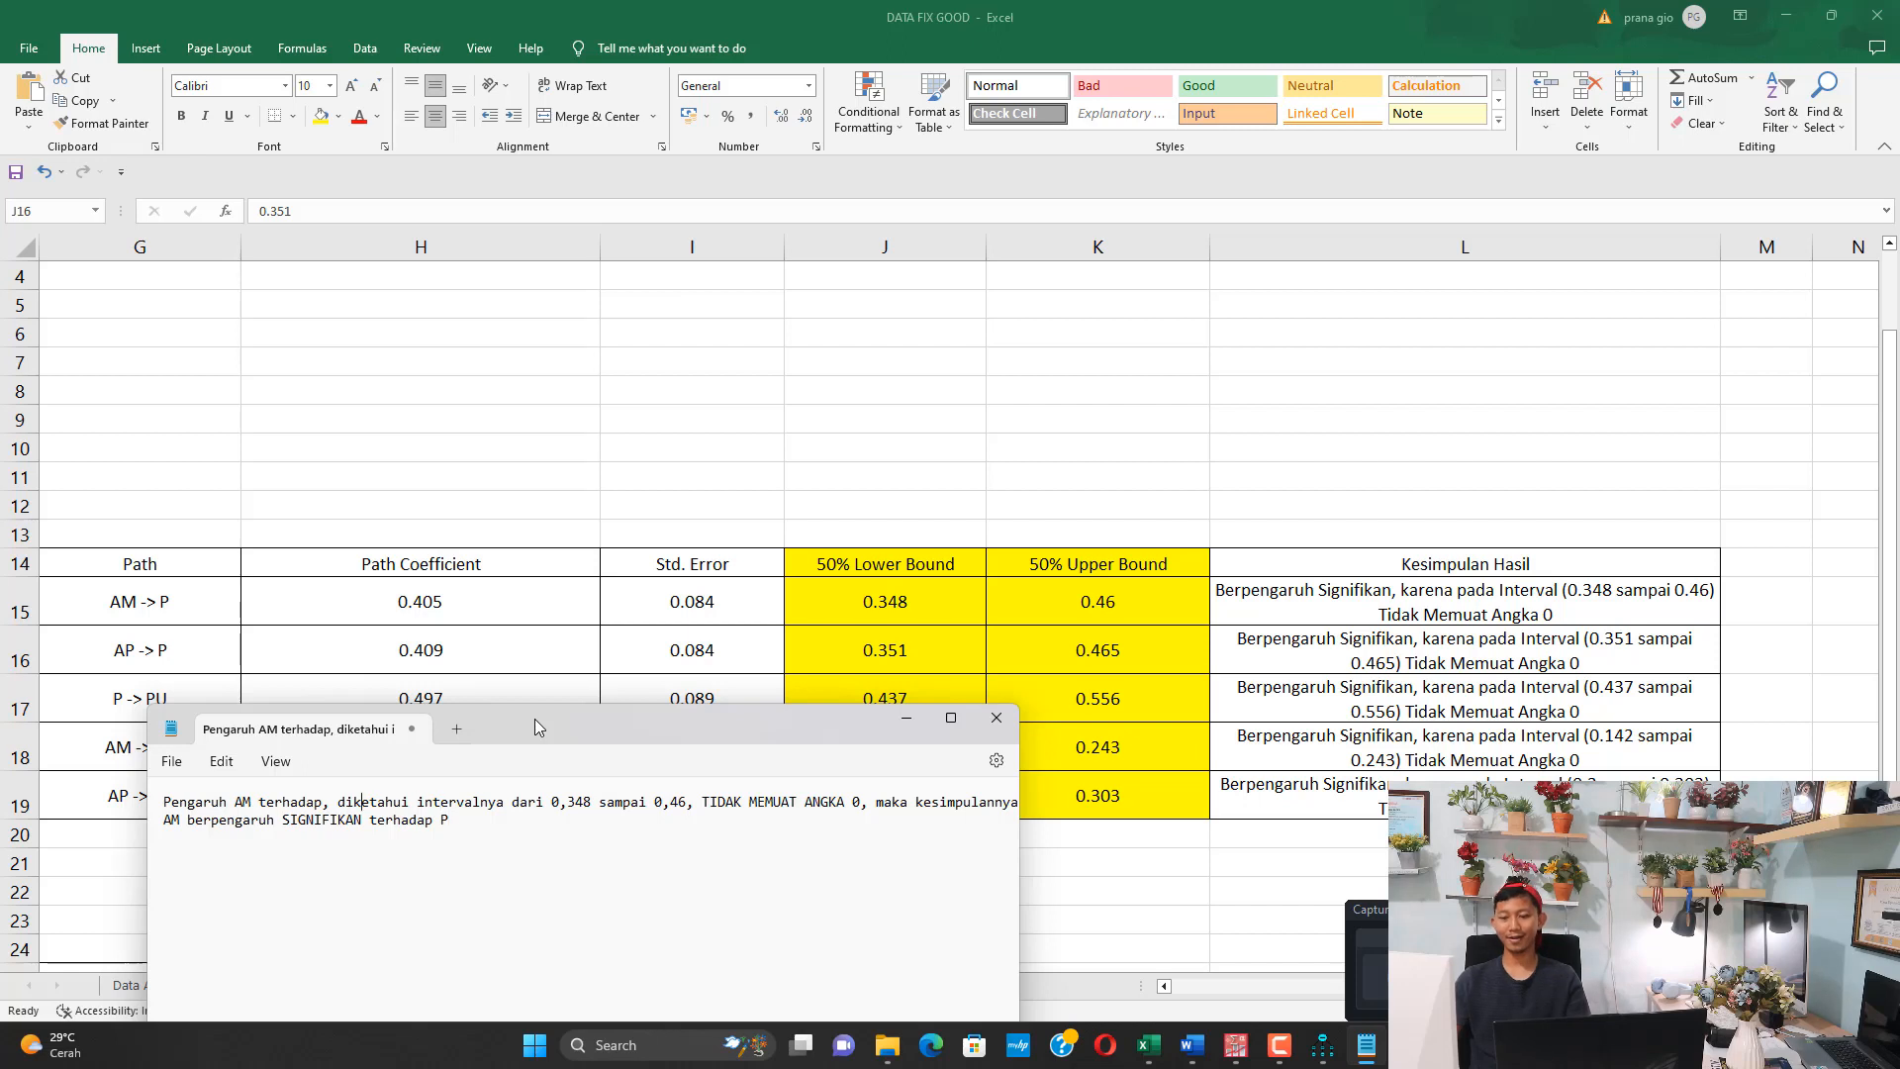
Insert the missing "P" after "Pengaruh AM terhadap" at the beginning of the note
key(Left)
key(Left)
key(Left)
key(Left)
key(Left)
Write the significance conclusion after it: "maka kesimpulannya AM berpengaruh SIGNIFIKAN terhadap P"
text(P)
key(Down)
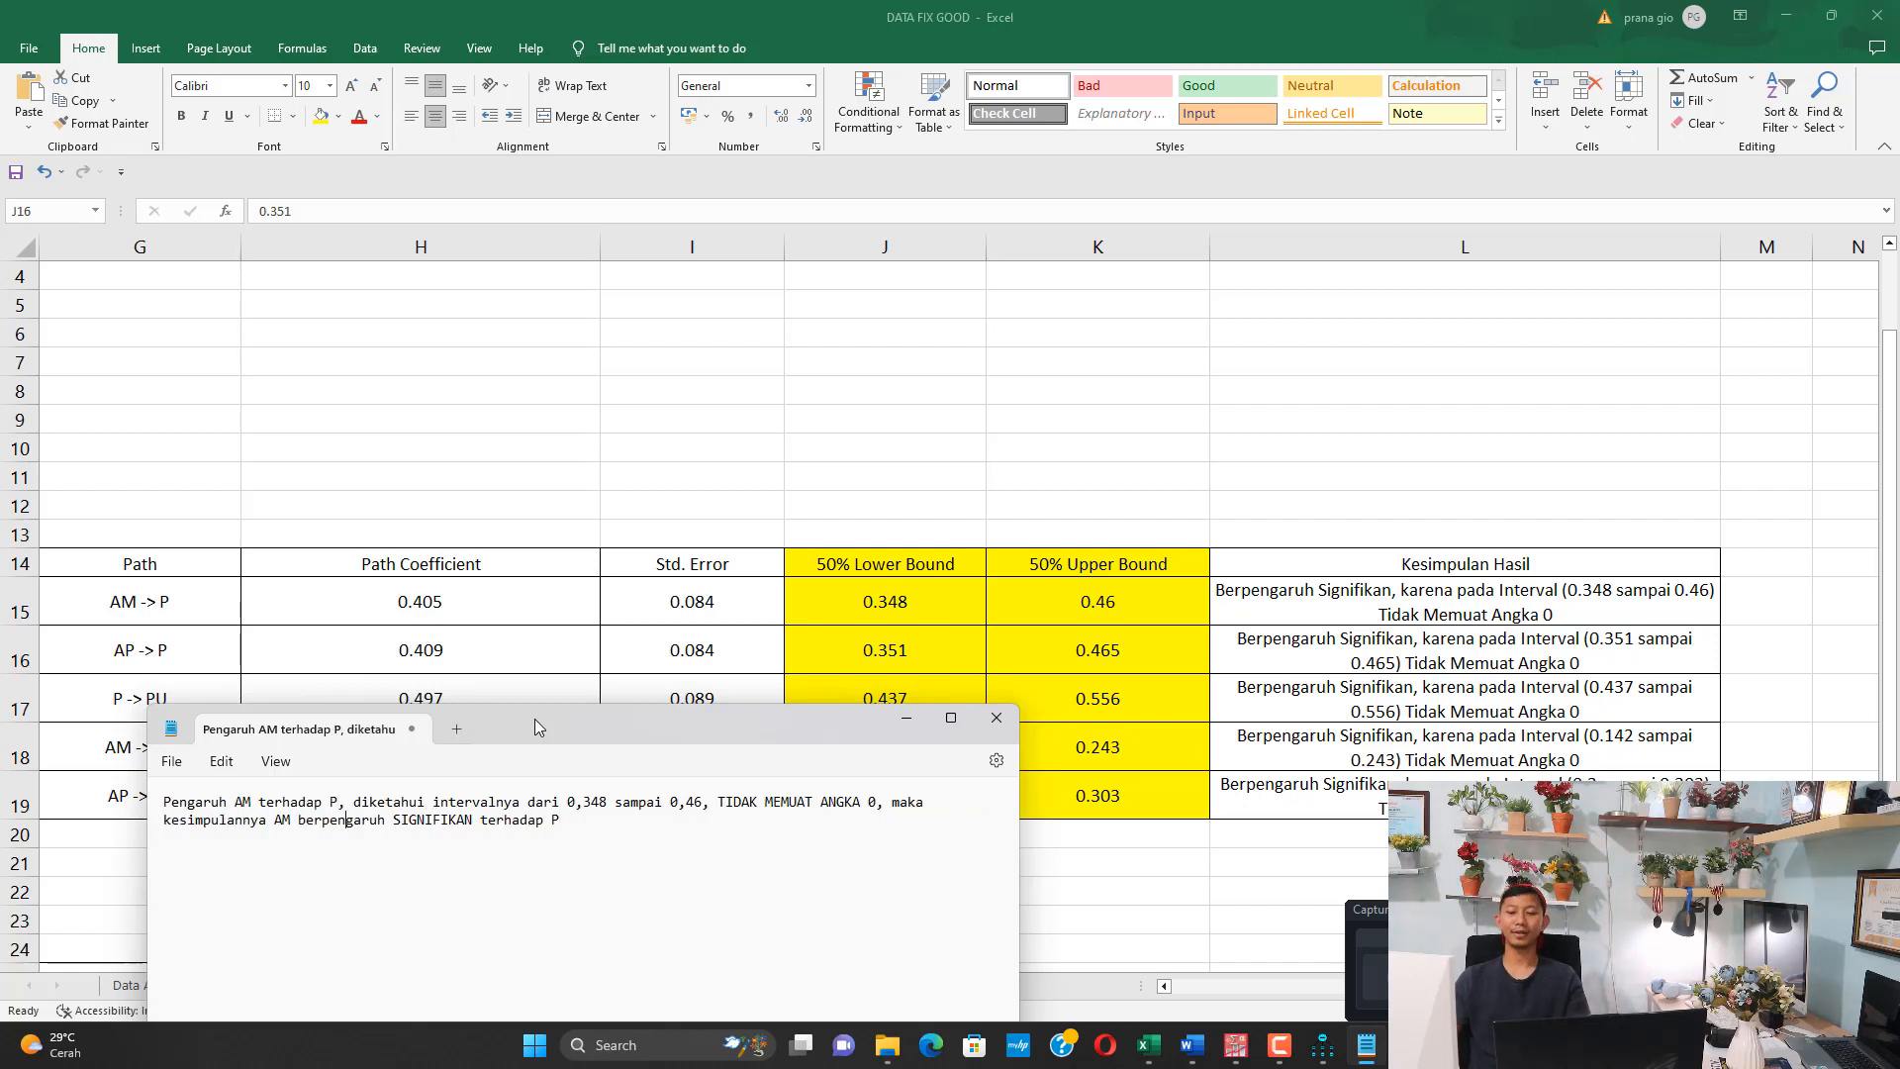
Append the coefficient statement at the end of the note: ", Diketahui nilai path coefficient nya adalah 0,405, yang bernilai POSITIF,"
text(, D)
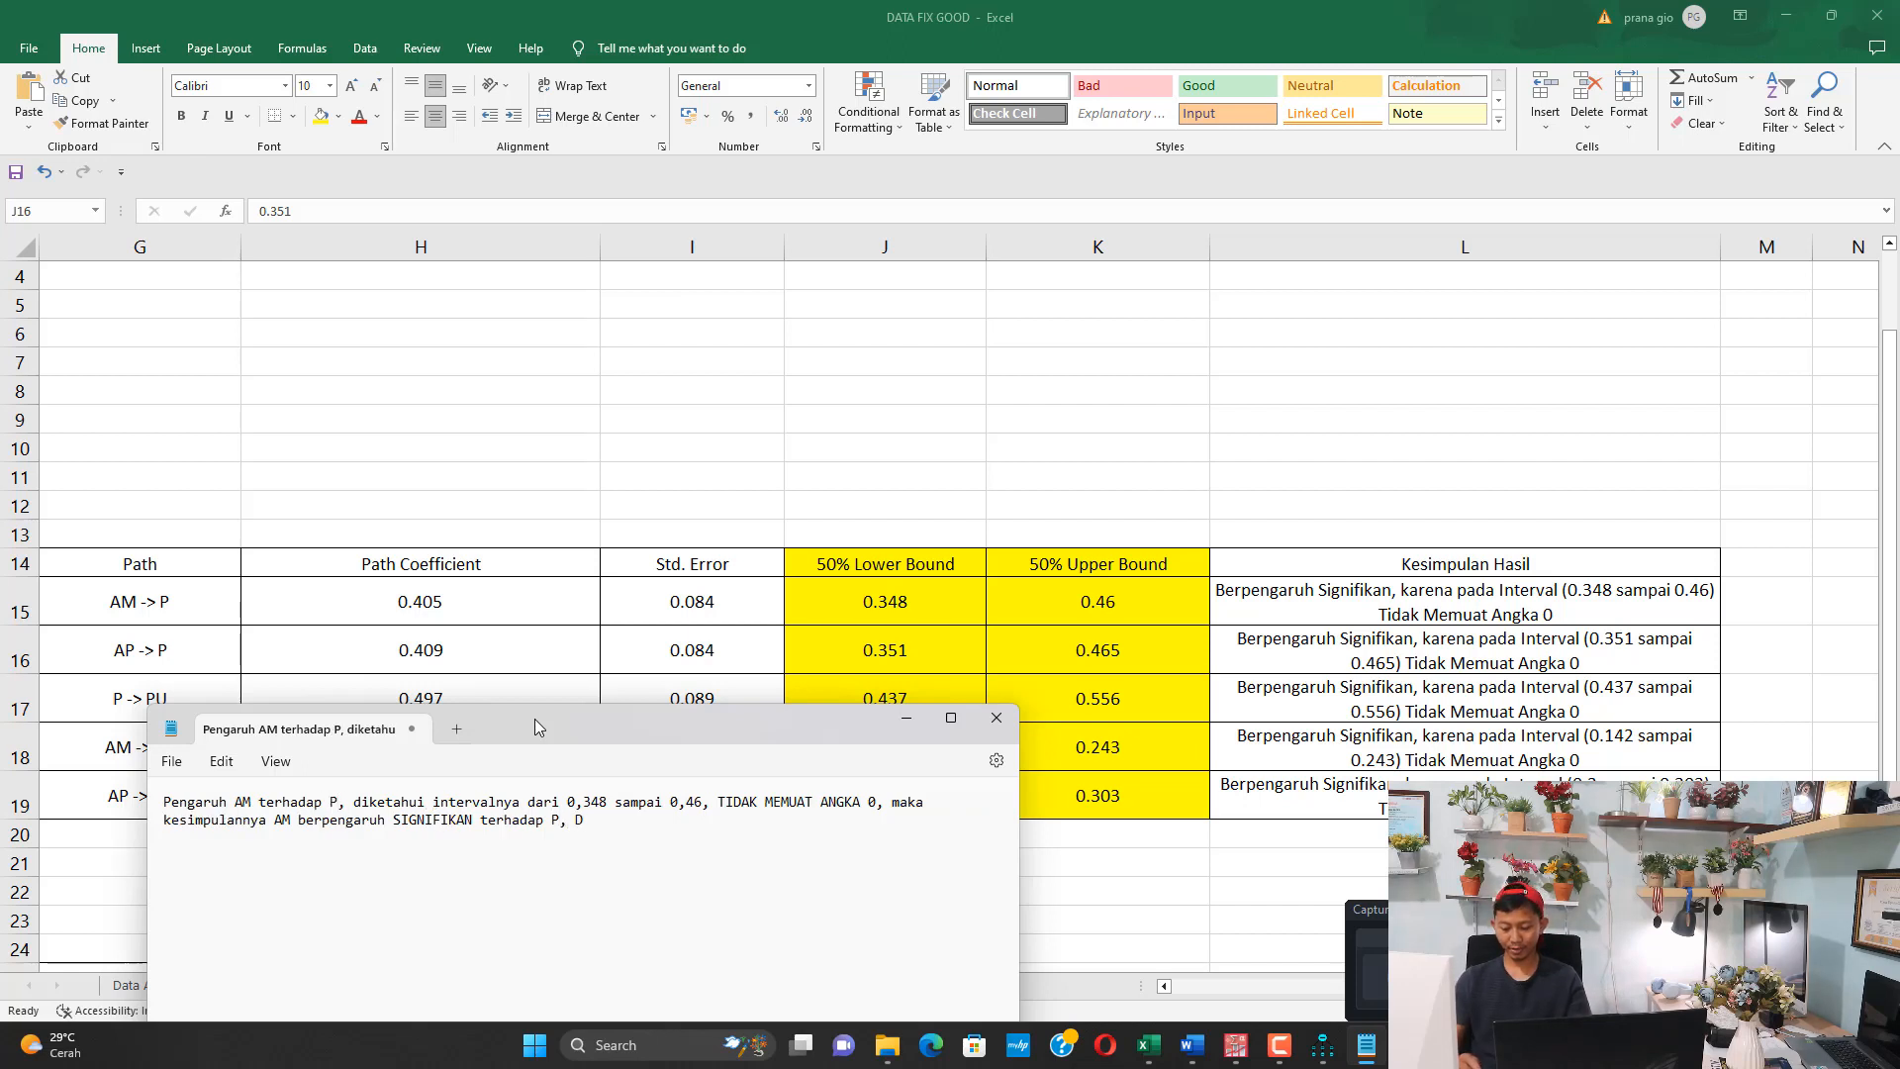
text(iketahui nil)
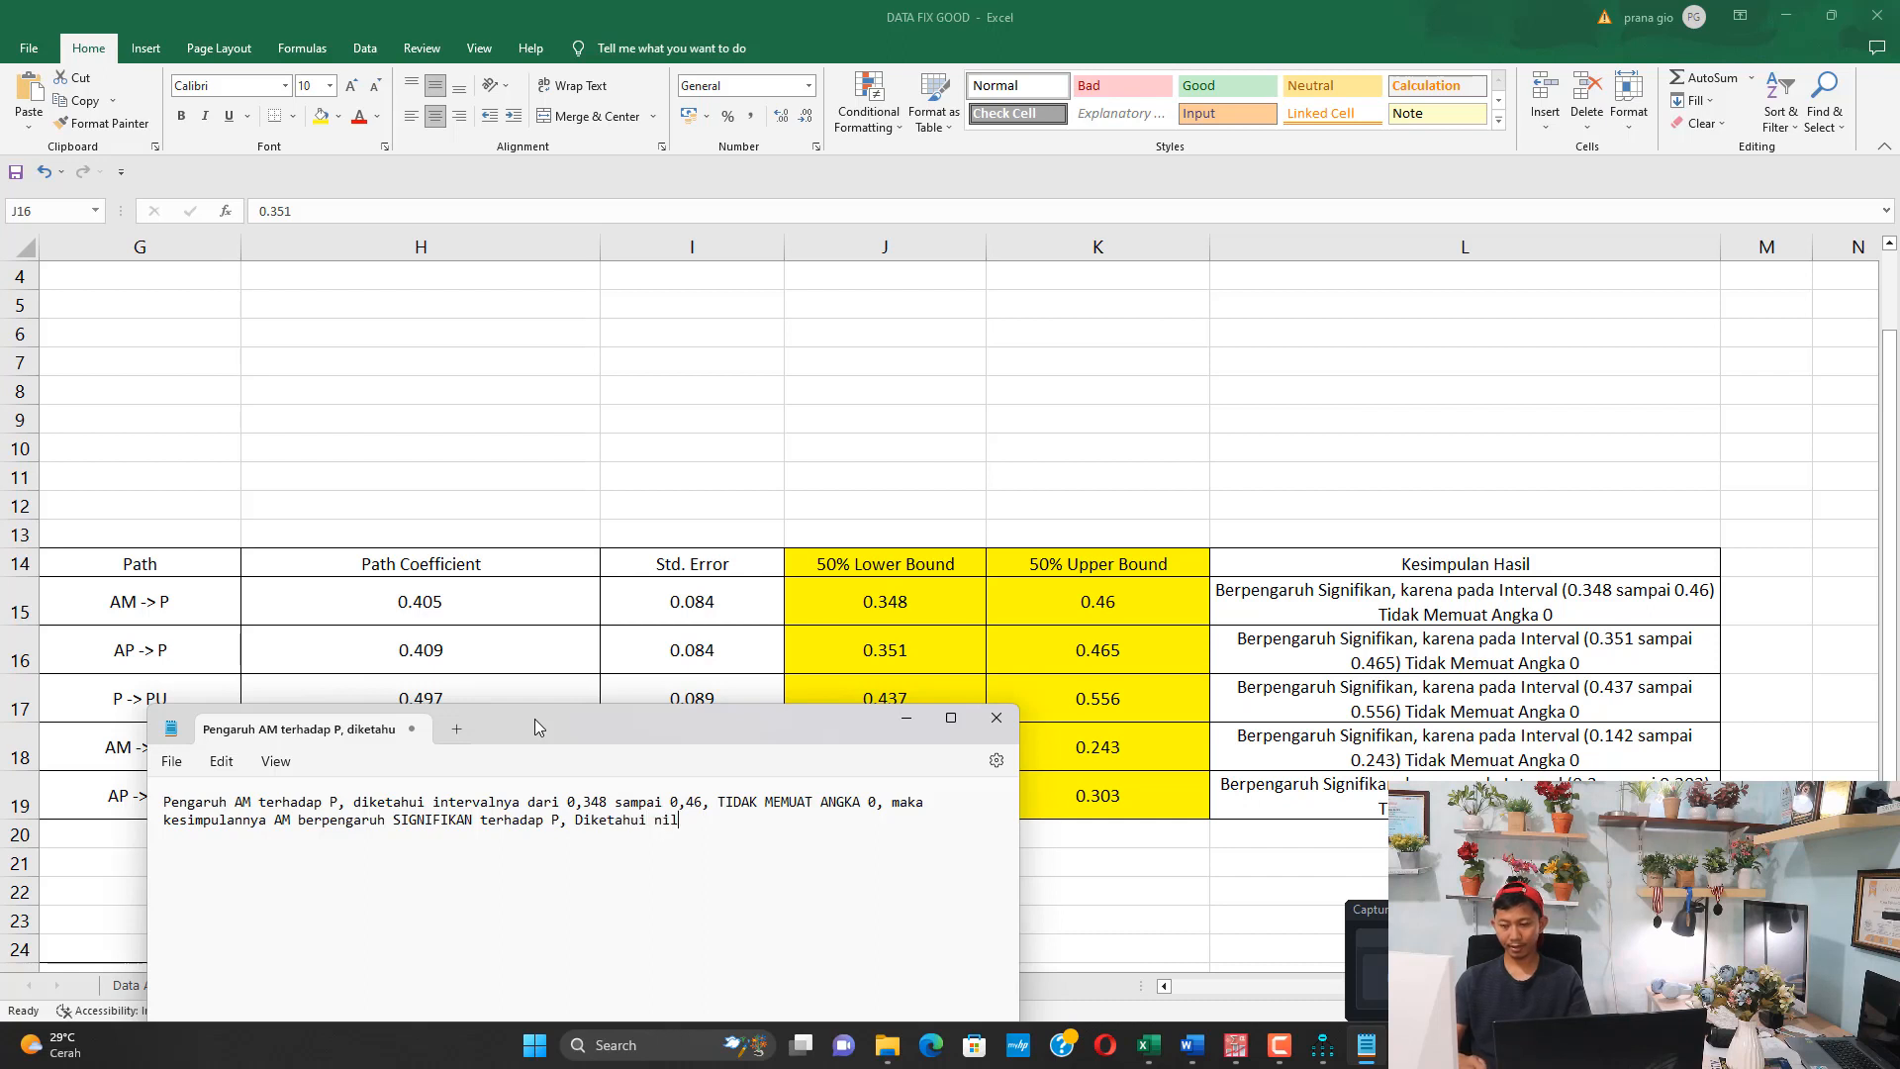
text(ai path coeff)
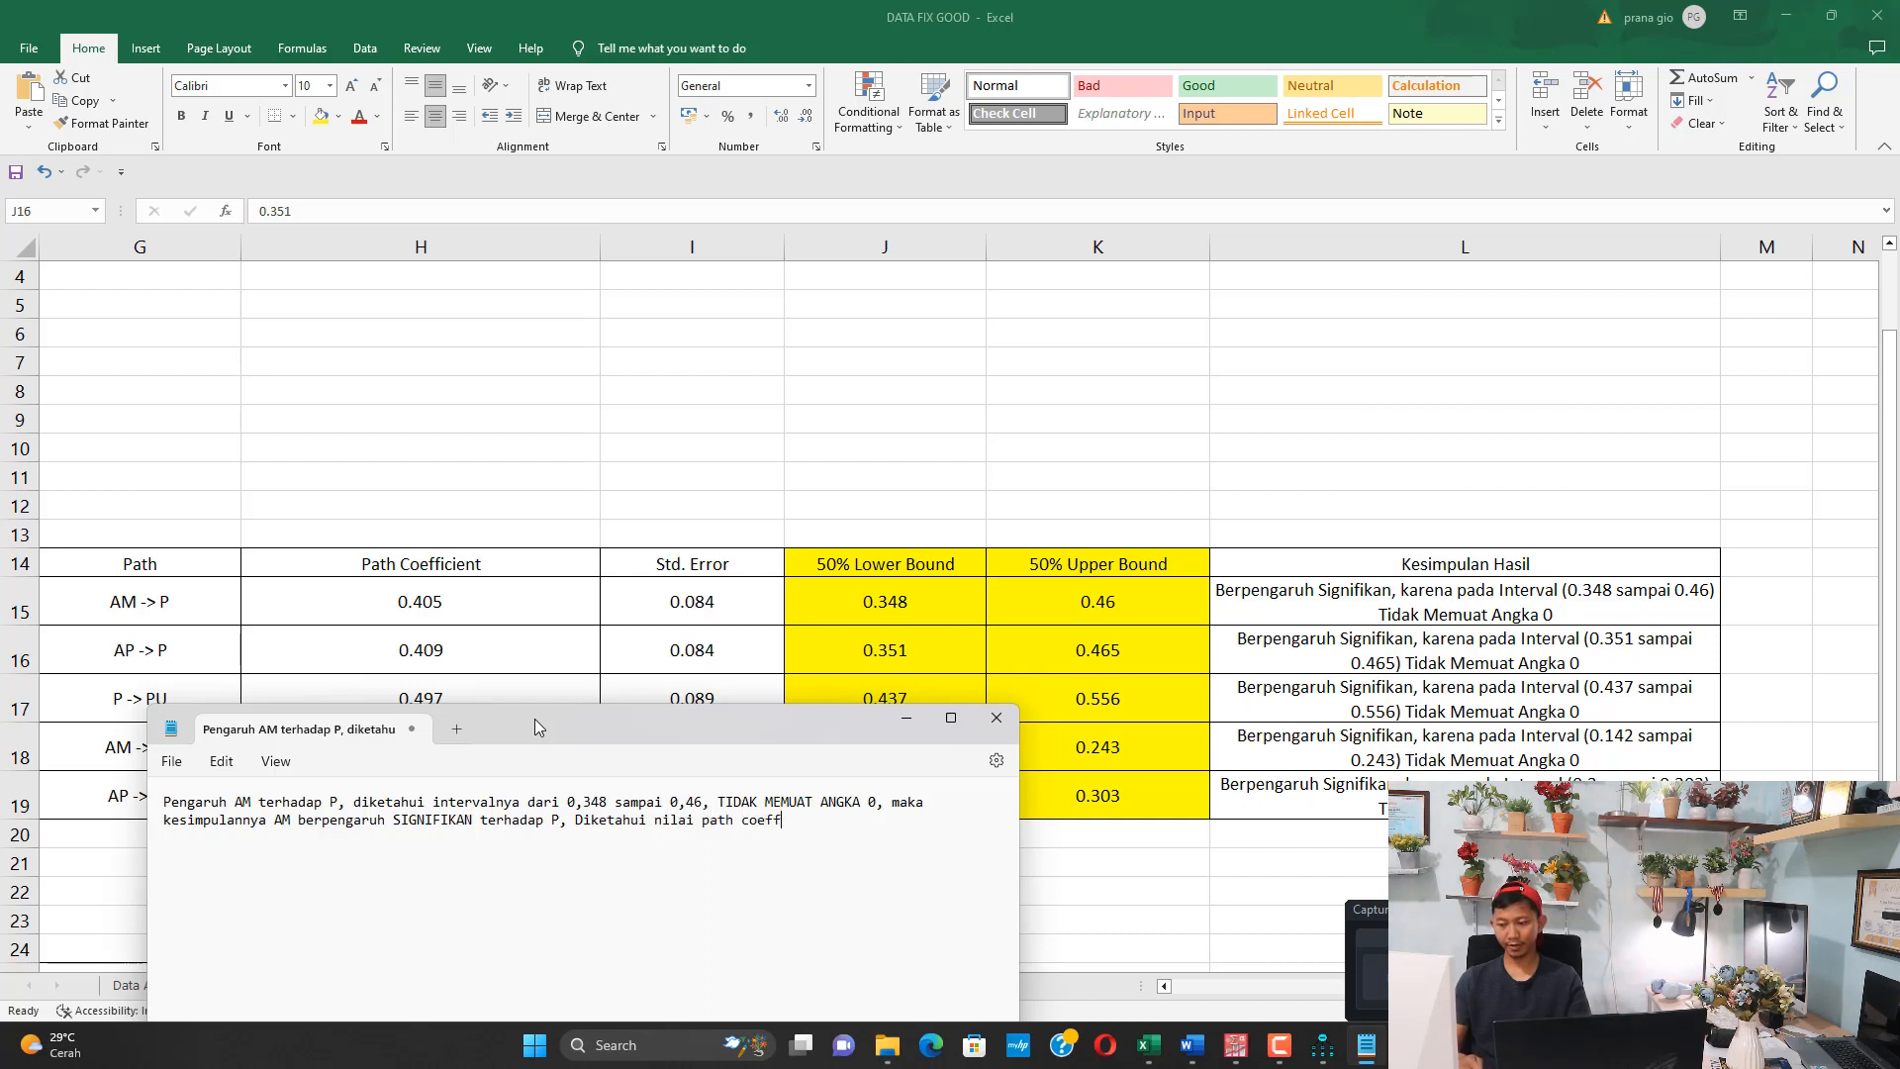
text(icient nya adalah 0,405)
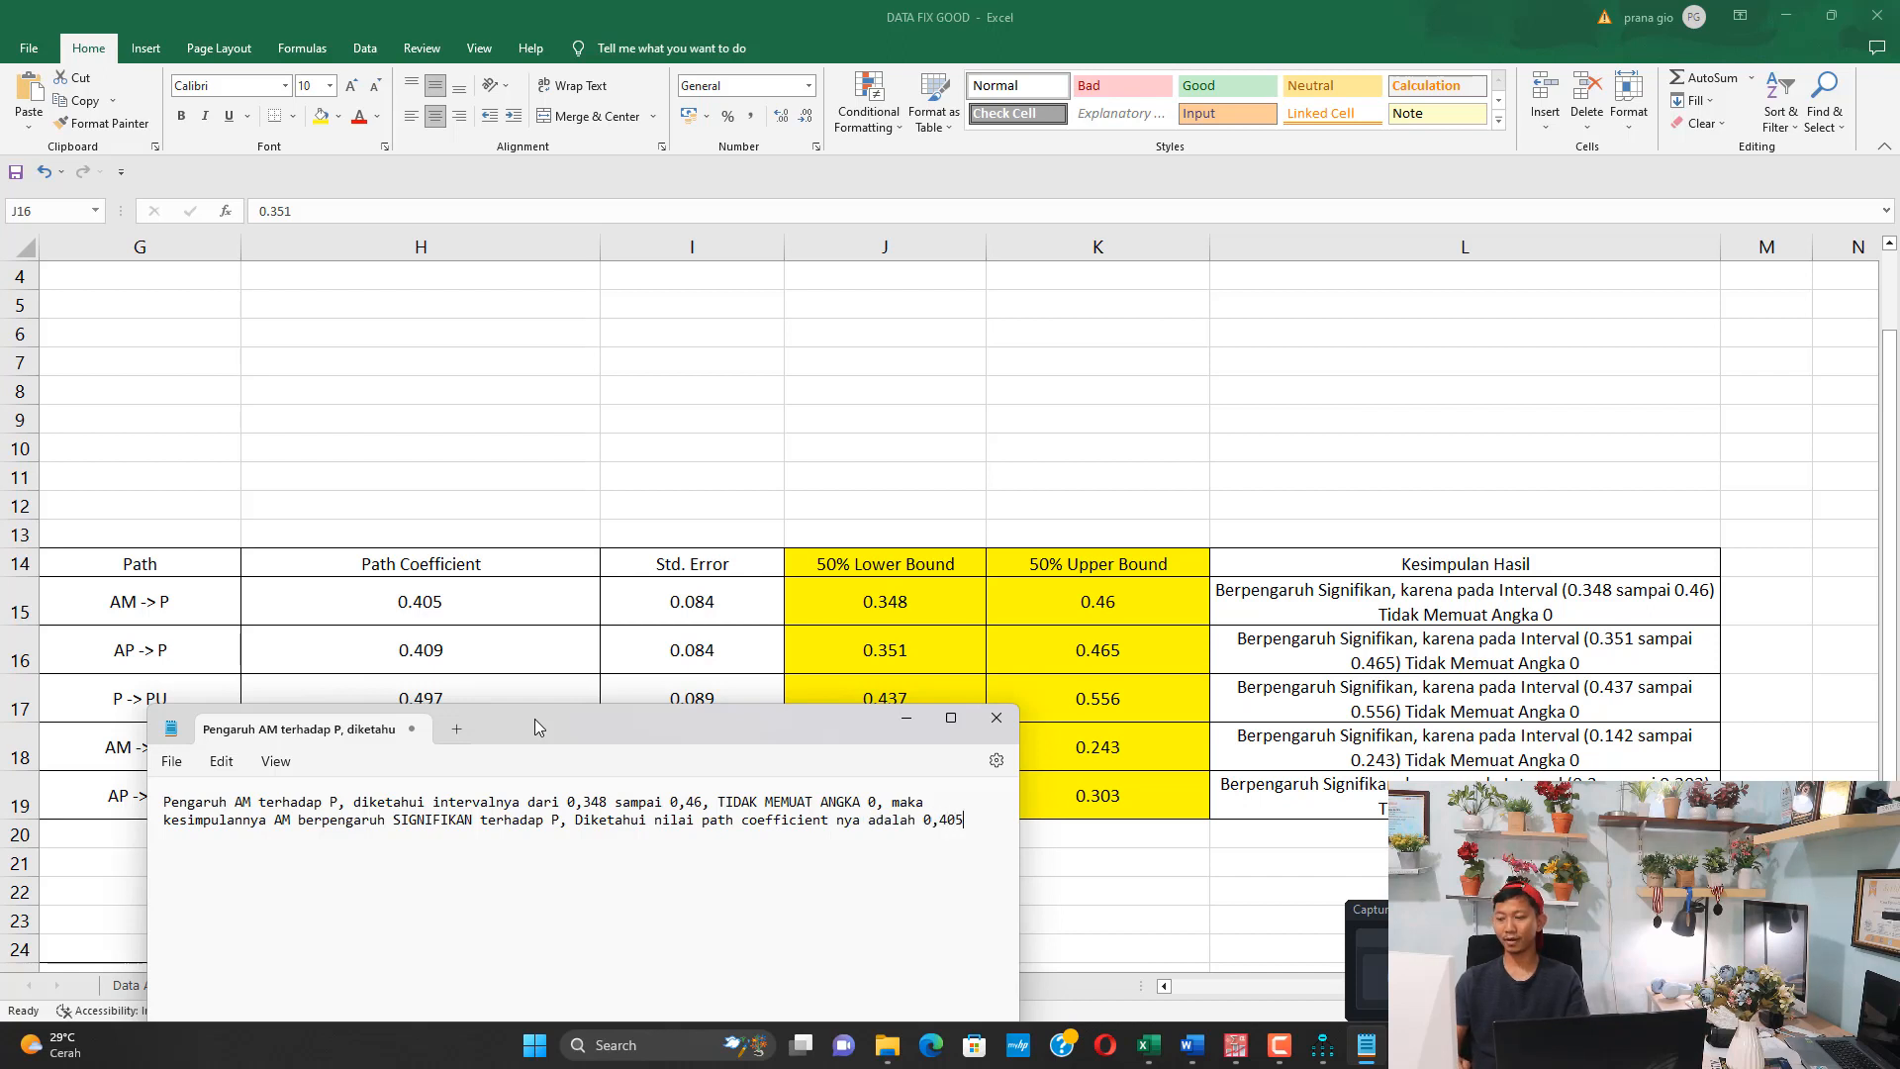
text(, yang bernila)
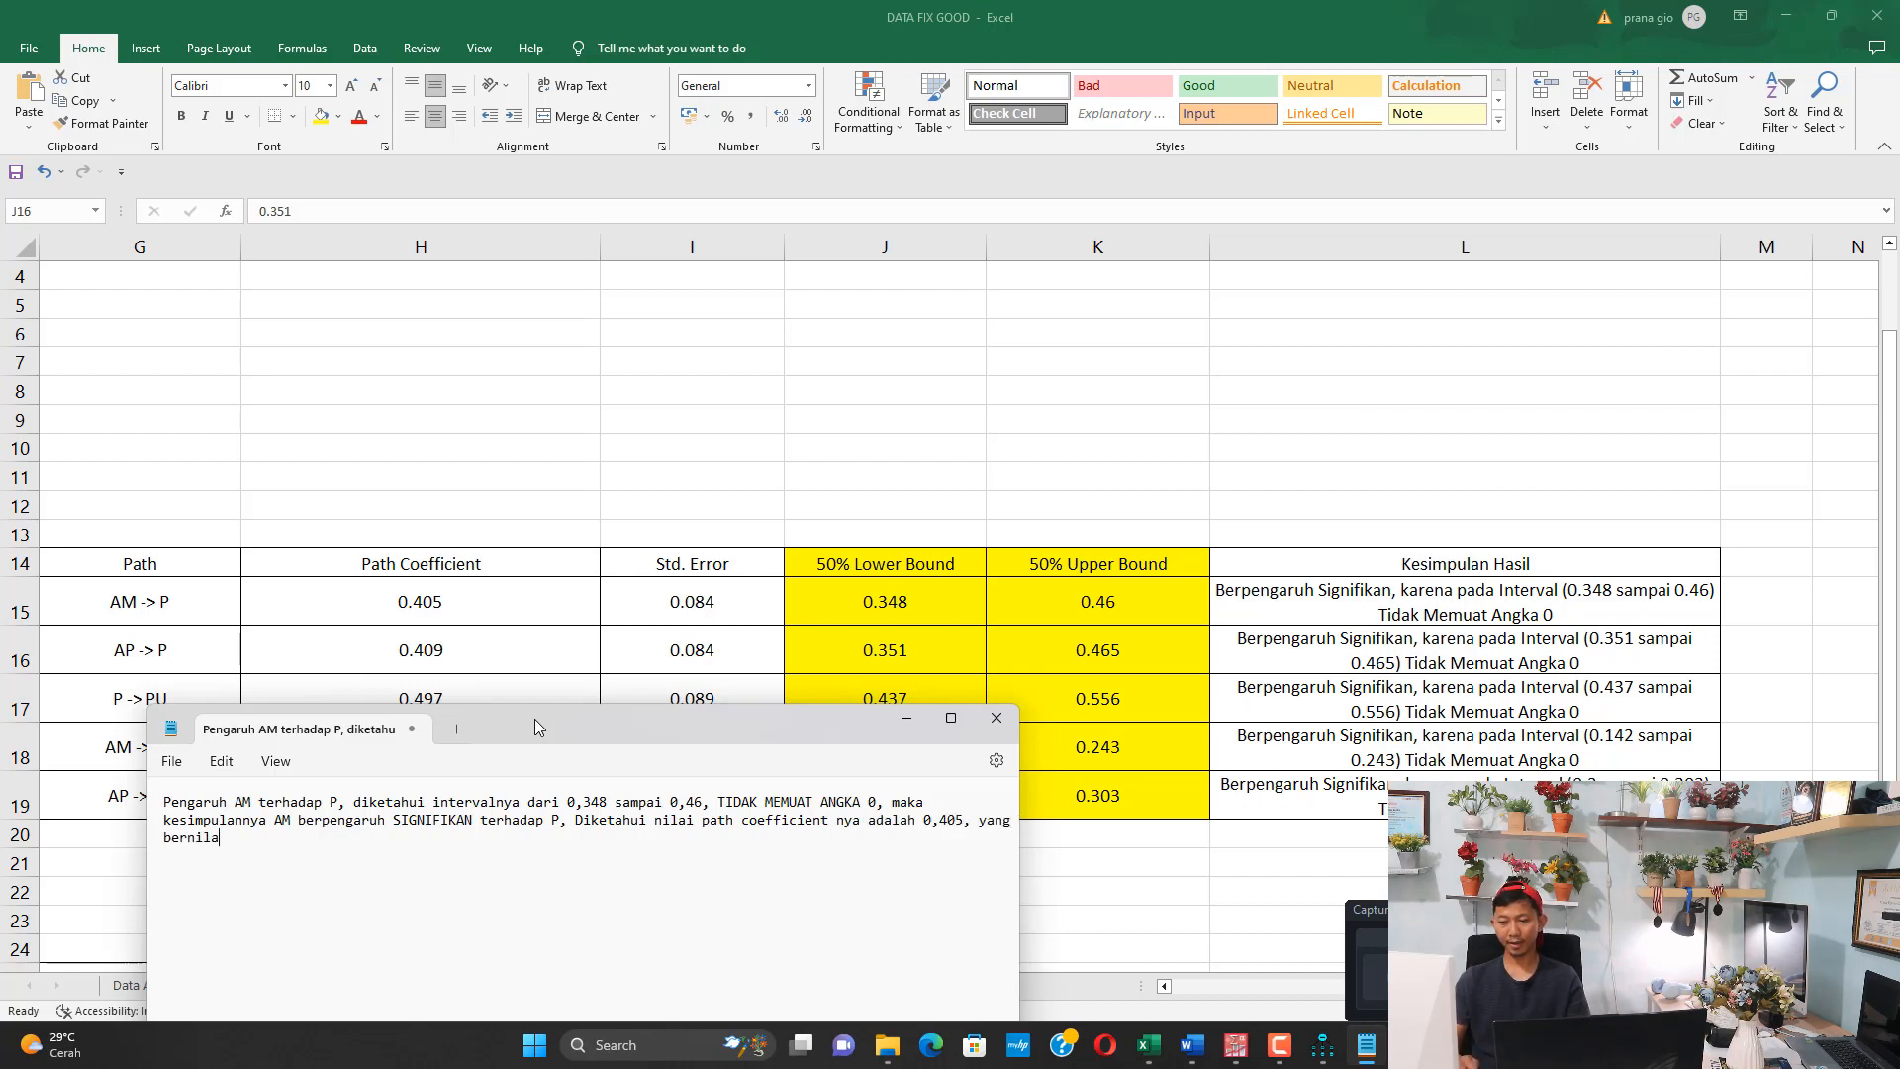
text(i POSITIF, y)
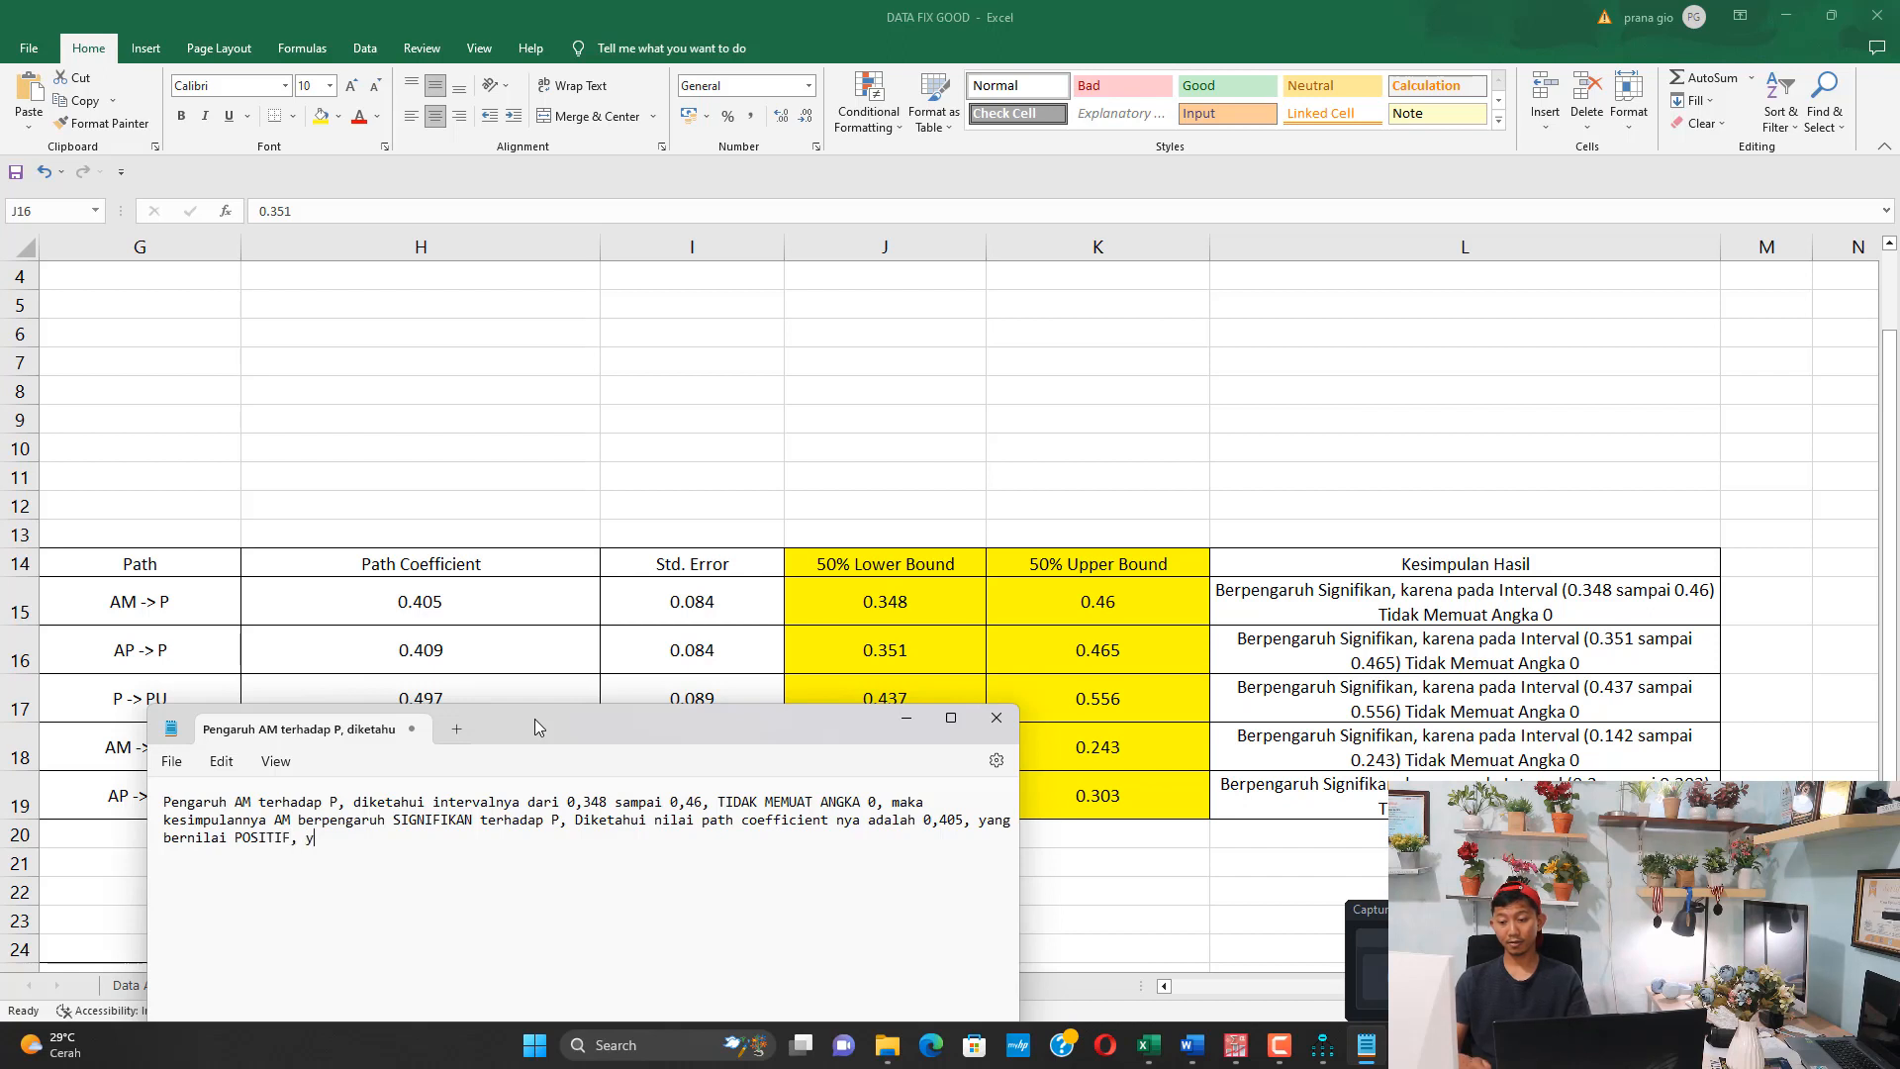
text(ang berarti )
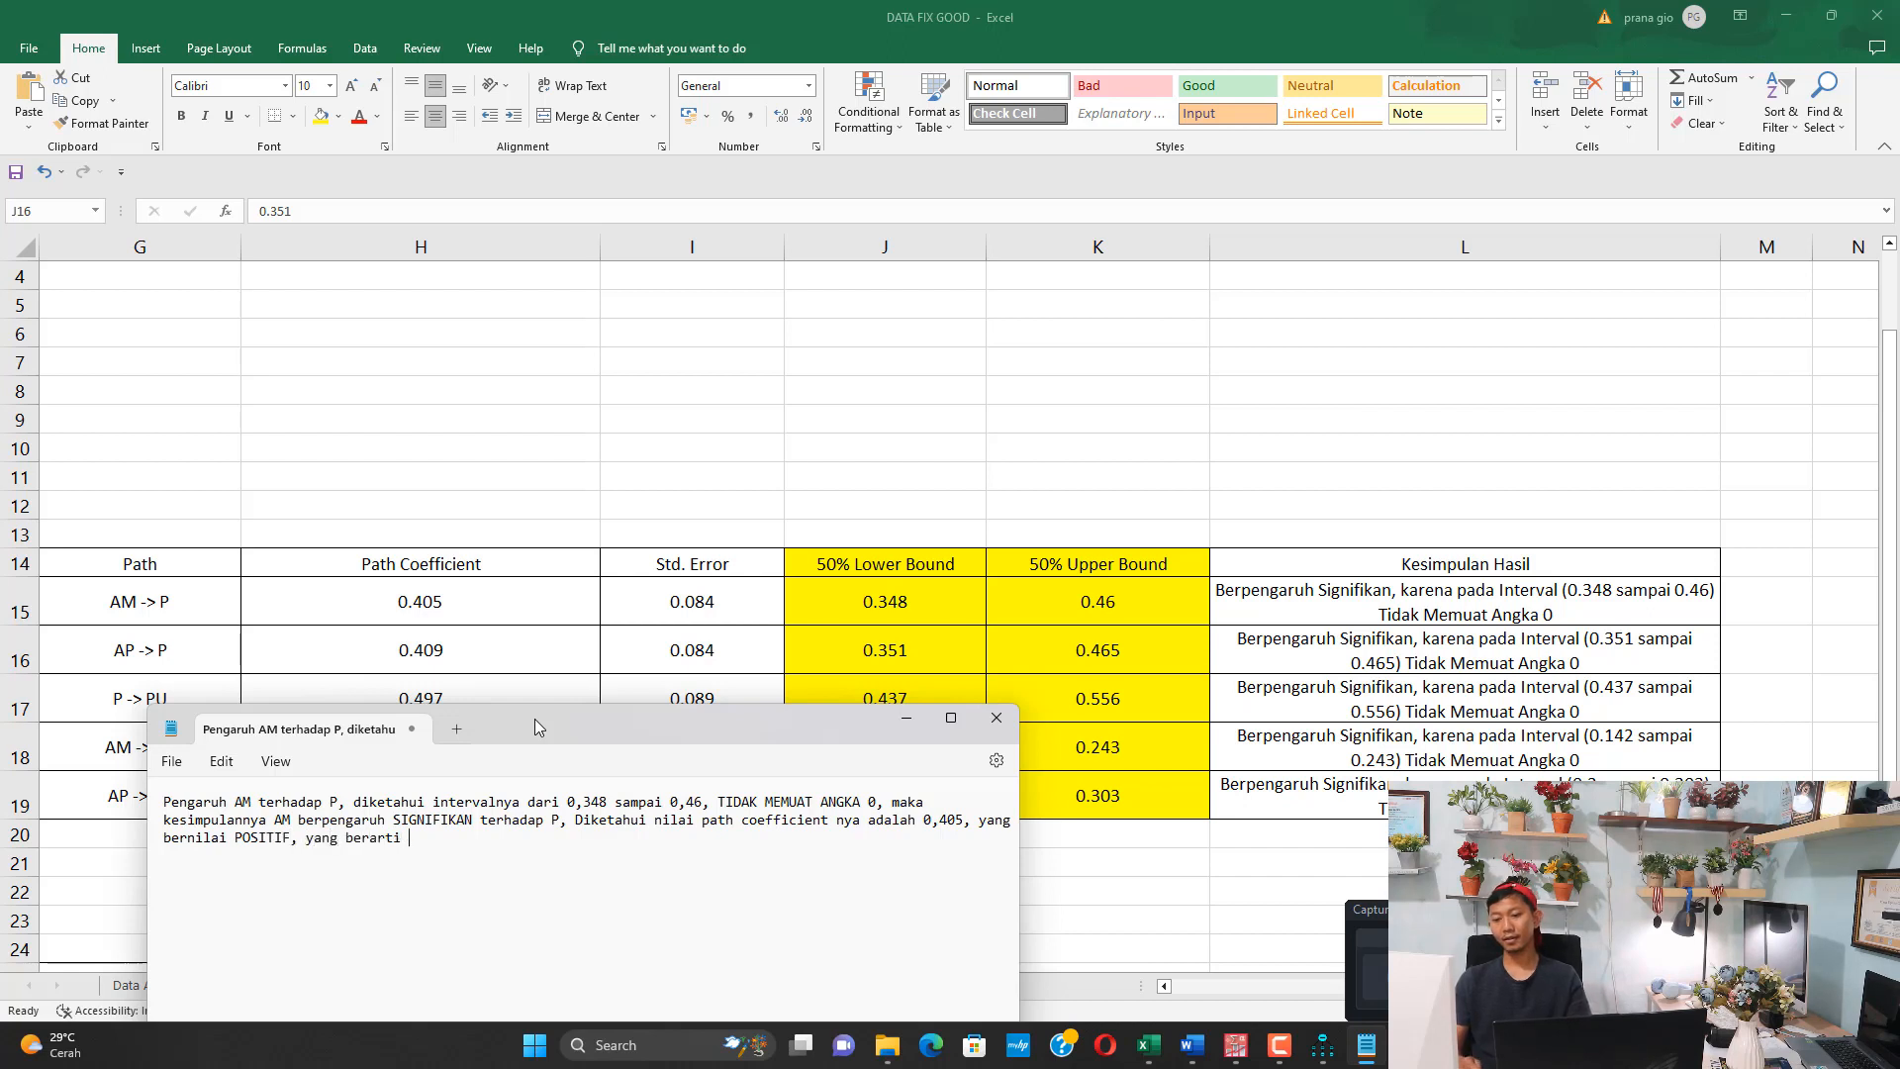
text(AM berpengaruh PSOTIF)
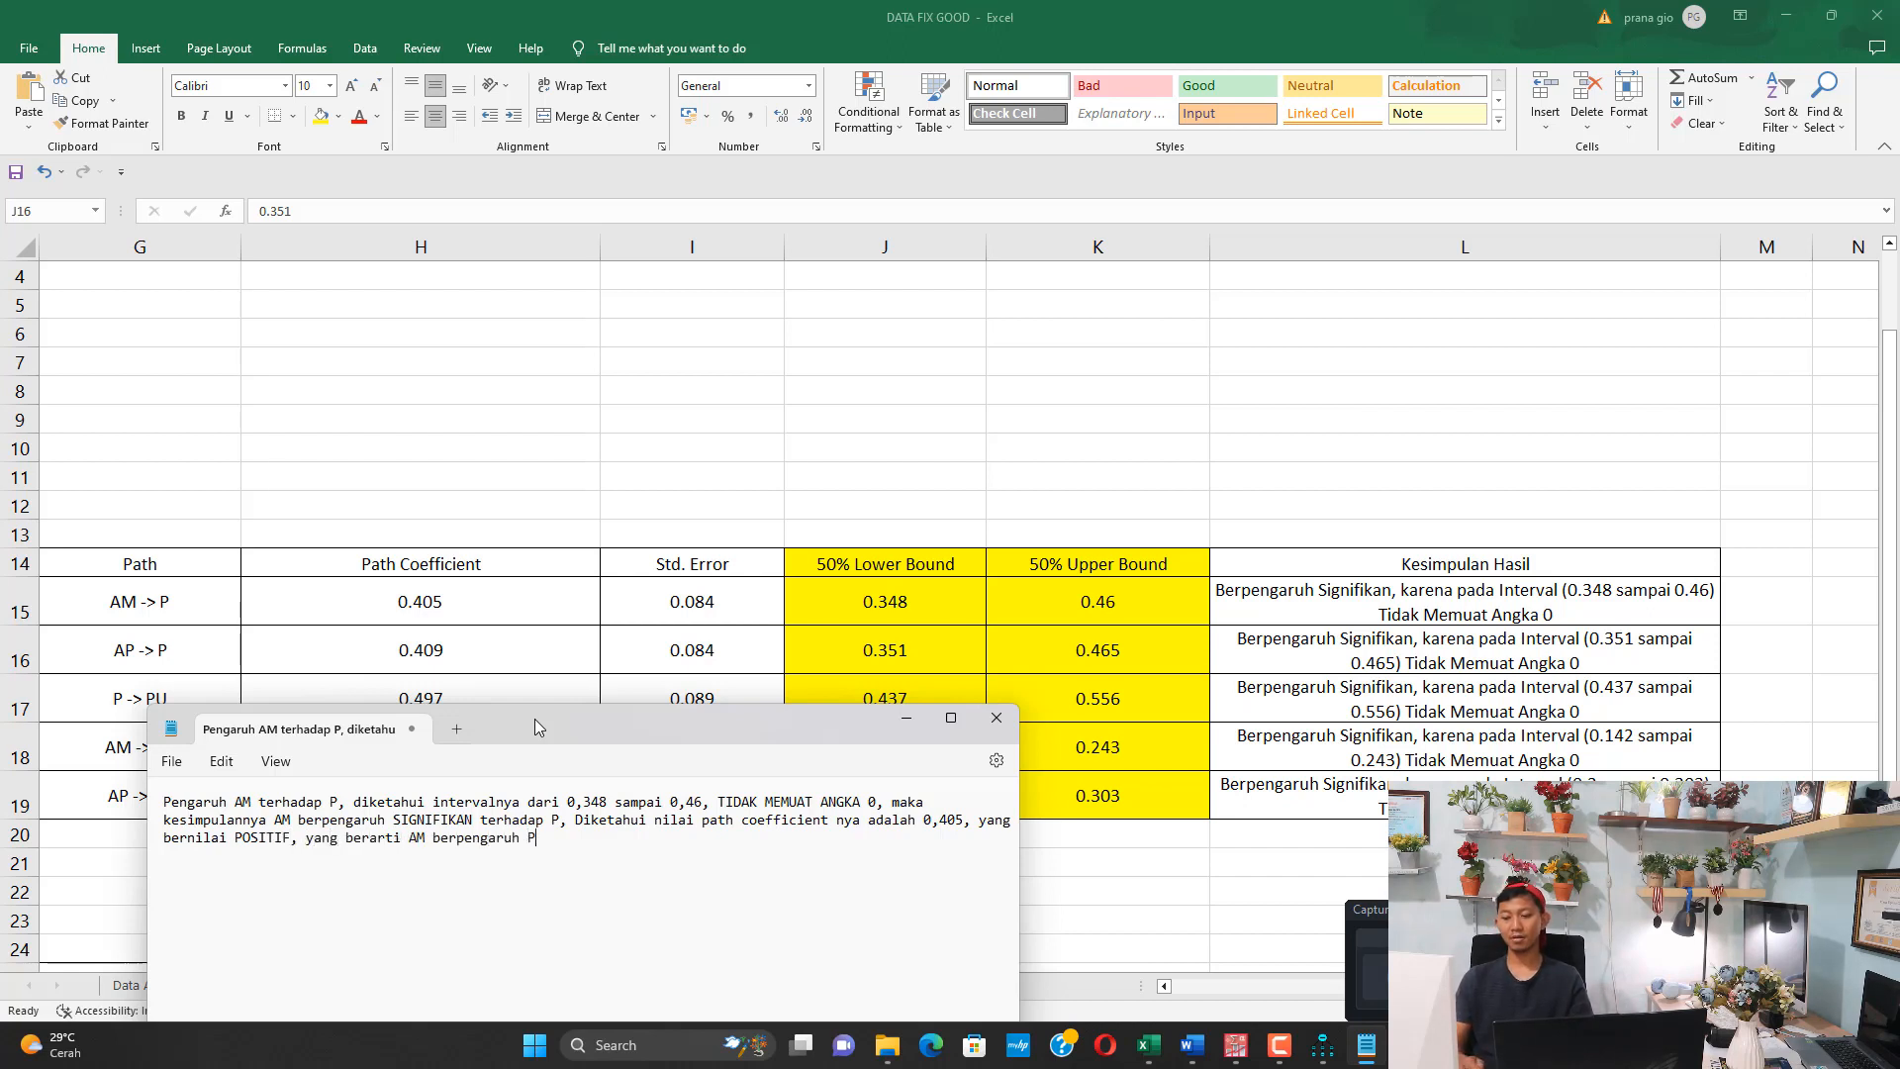
Finish the AM paragraph with "yang berarti AM berpengaruh POSITIF DAN SIGNIFIKAN TERHADAP P"
key(BackSpace)
key(BackSpace)
key(BackSpace)
key(BackSpace)
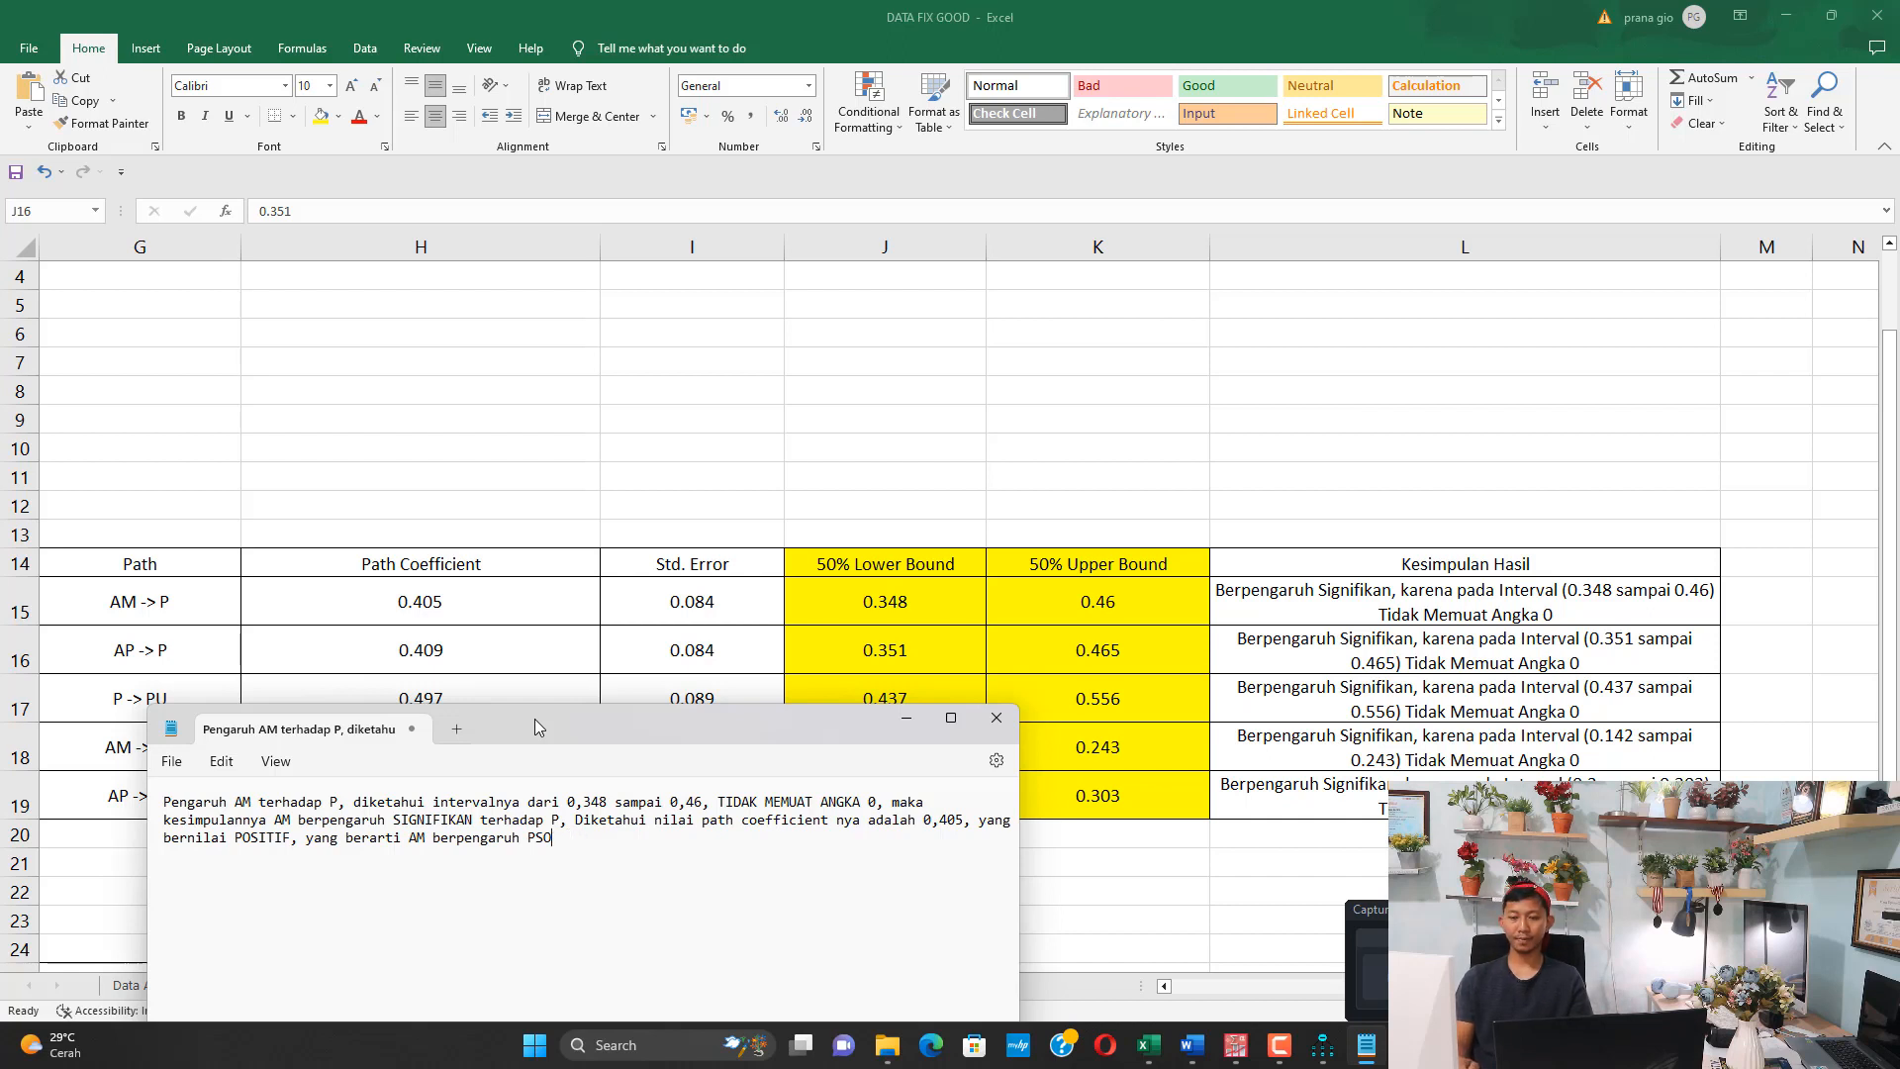
text(OSIT)
text(IF DAN SIGNII)
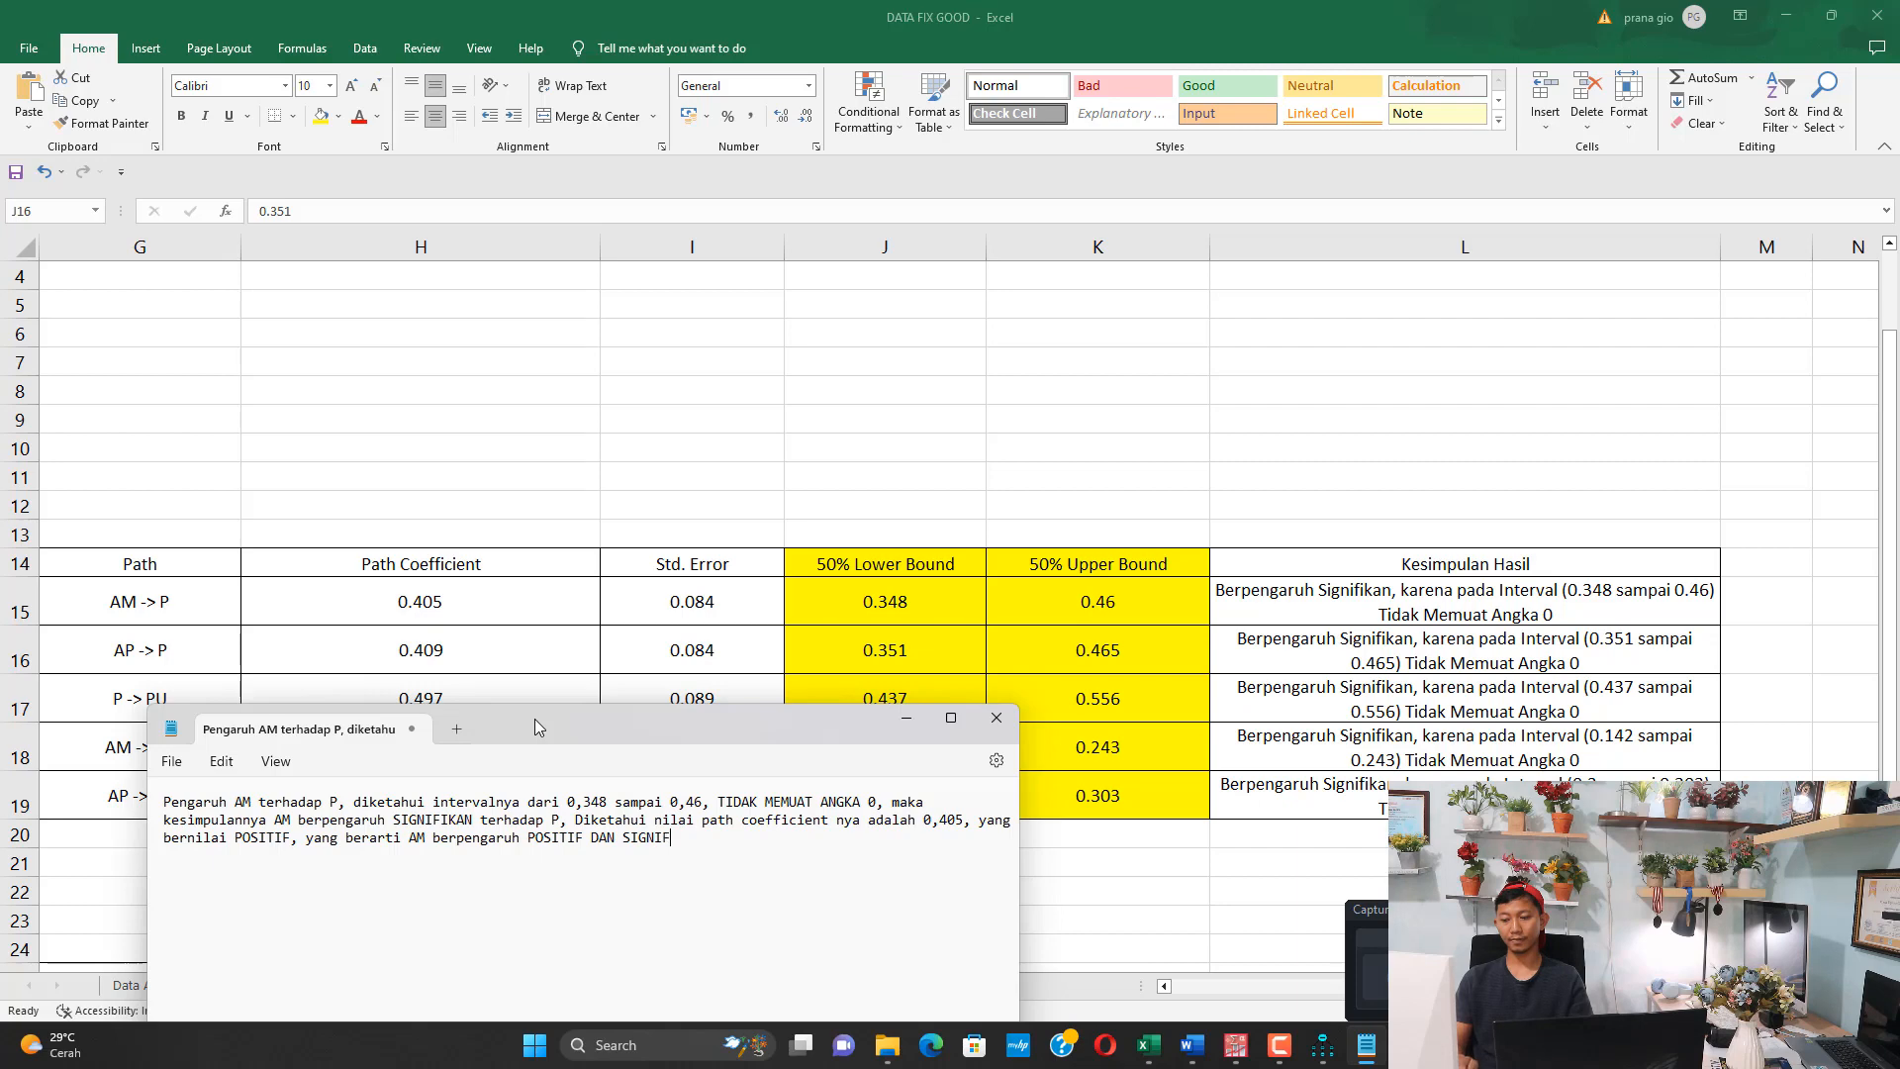
key(BackSpace)
text(FIKAN TERHADAP P)
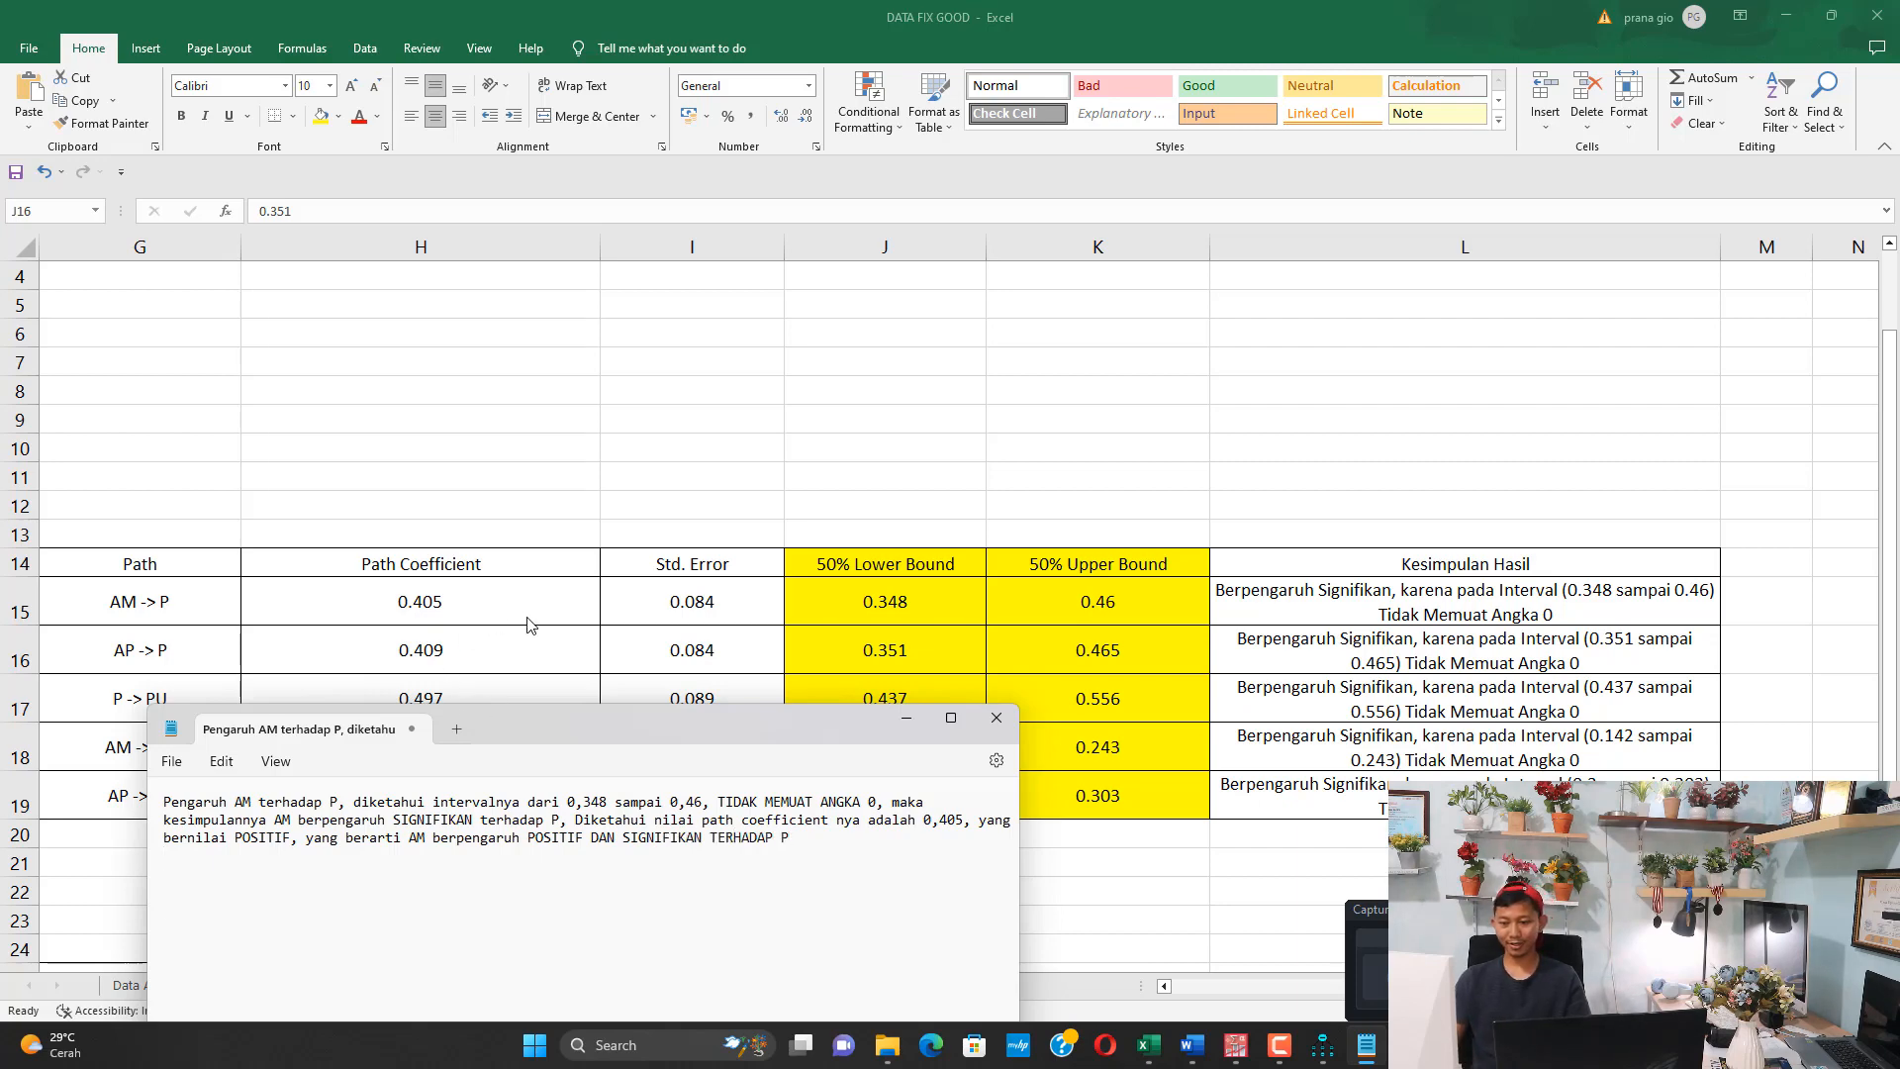
Begin a second paragraph below the AM paragraph with "Pengaruh AP terhadap PU"
scroll(535, 625, down, 2)
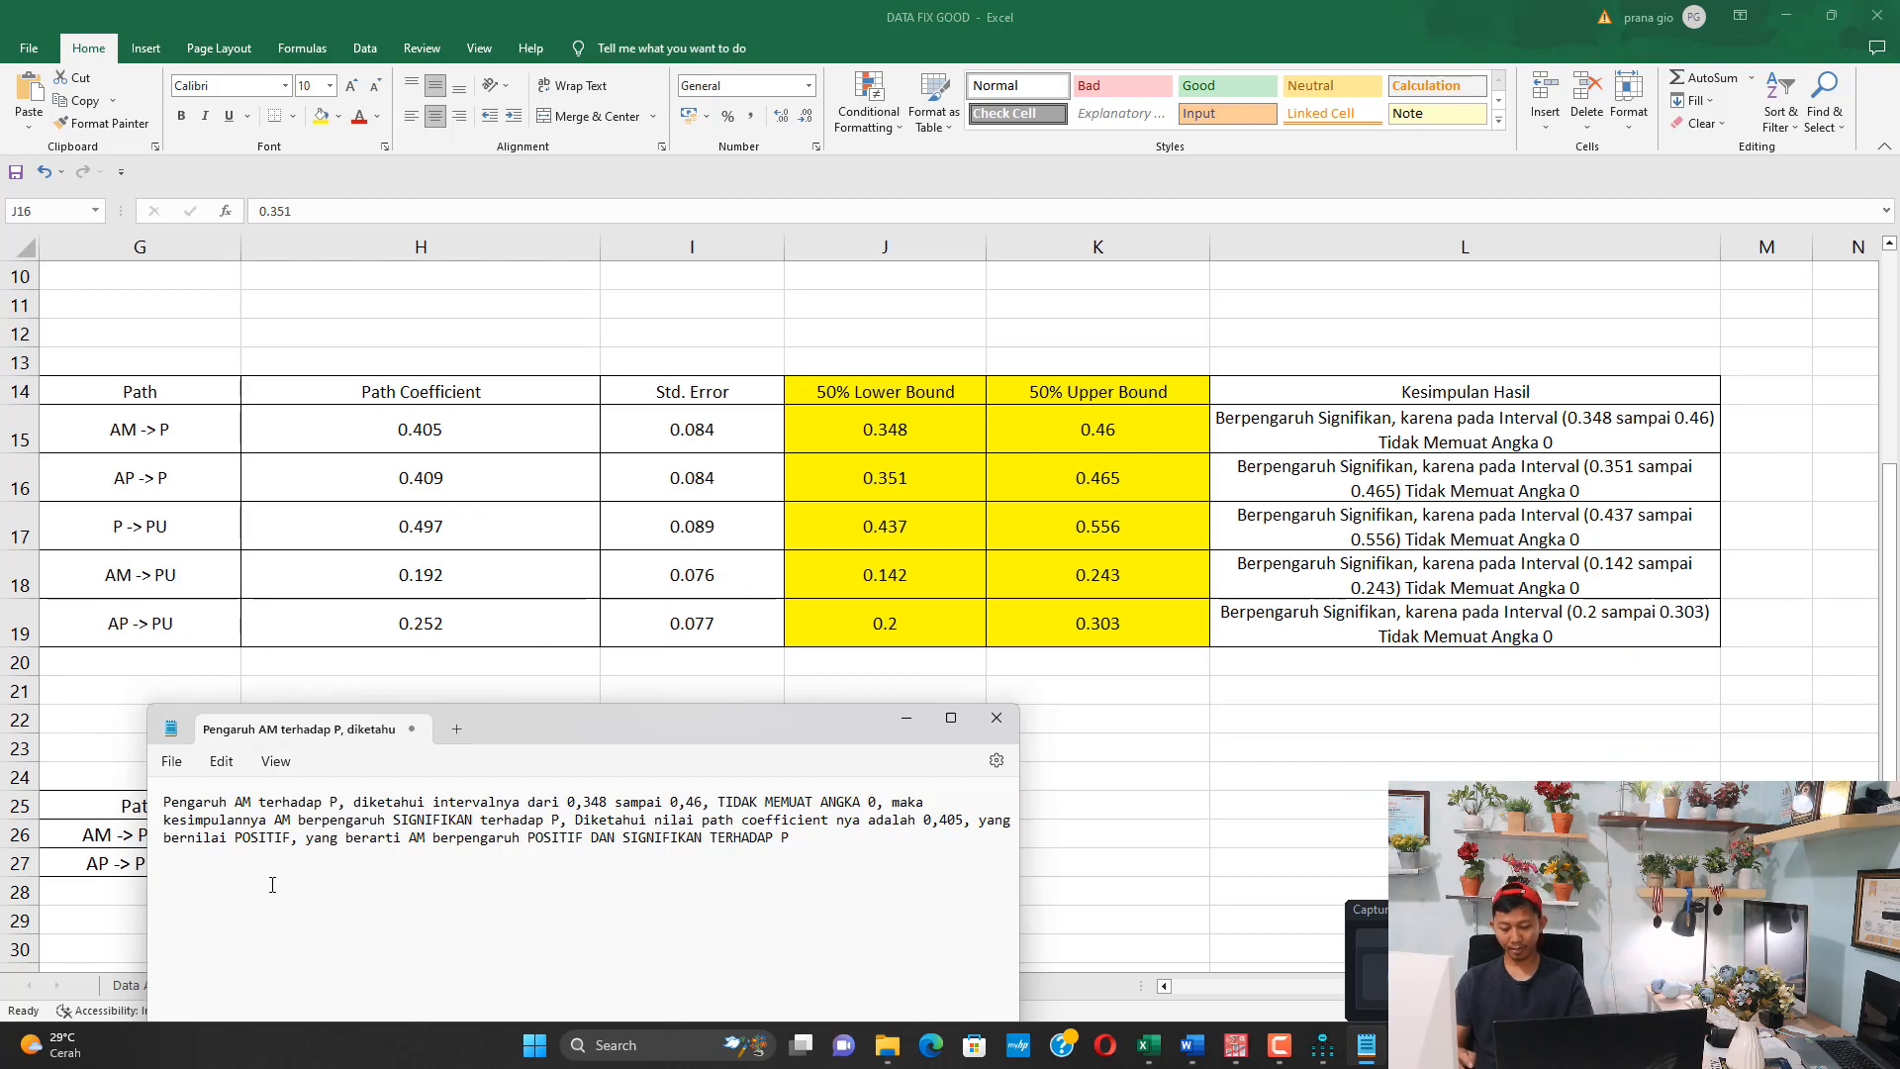
text(engaruh)
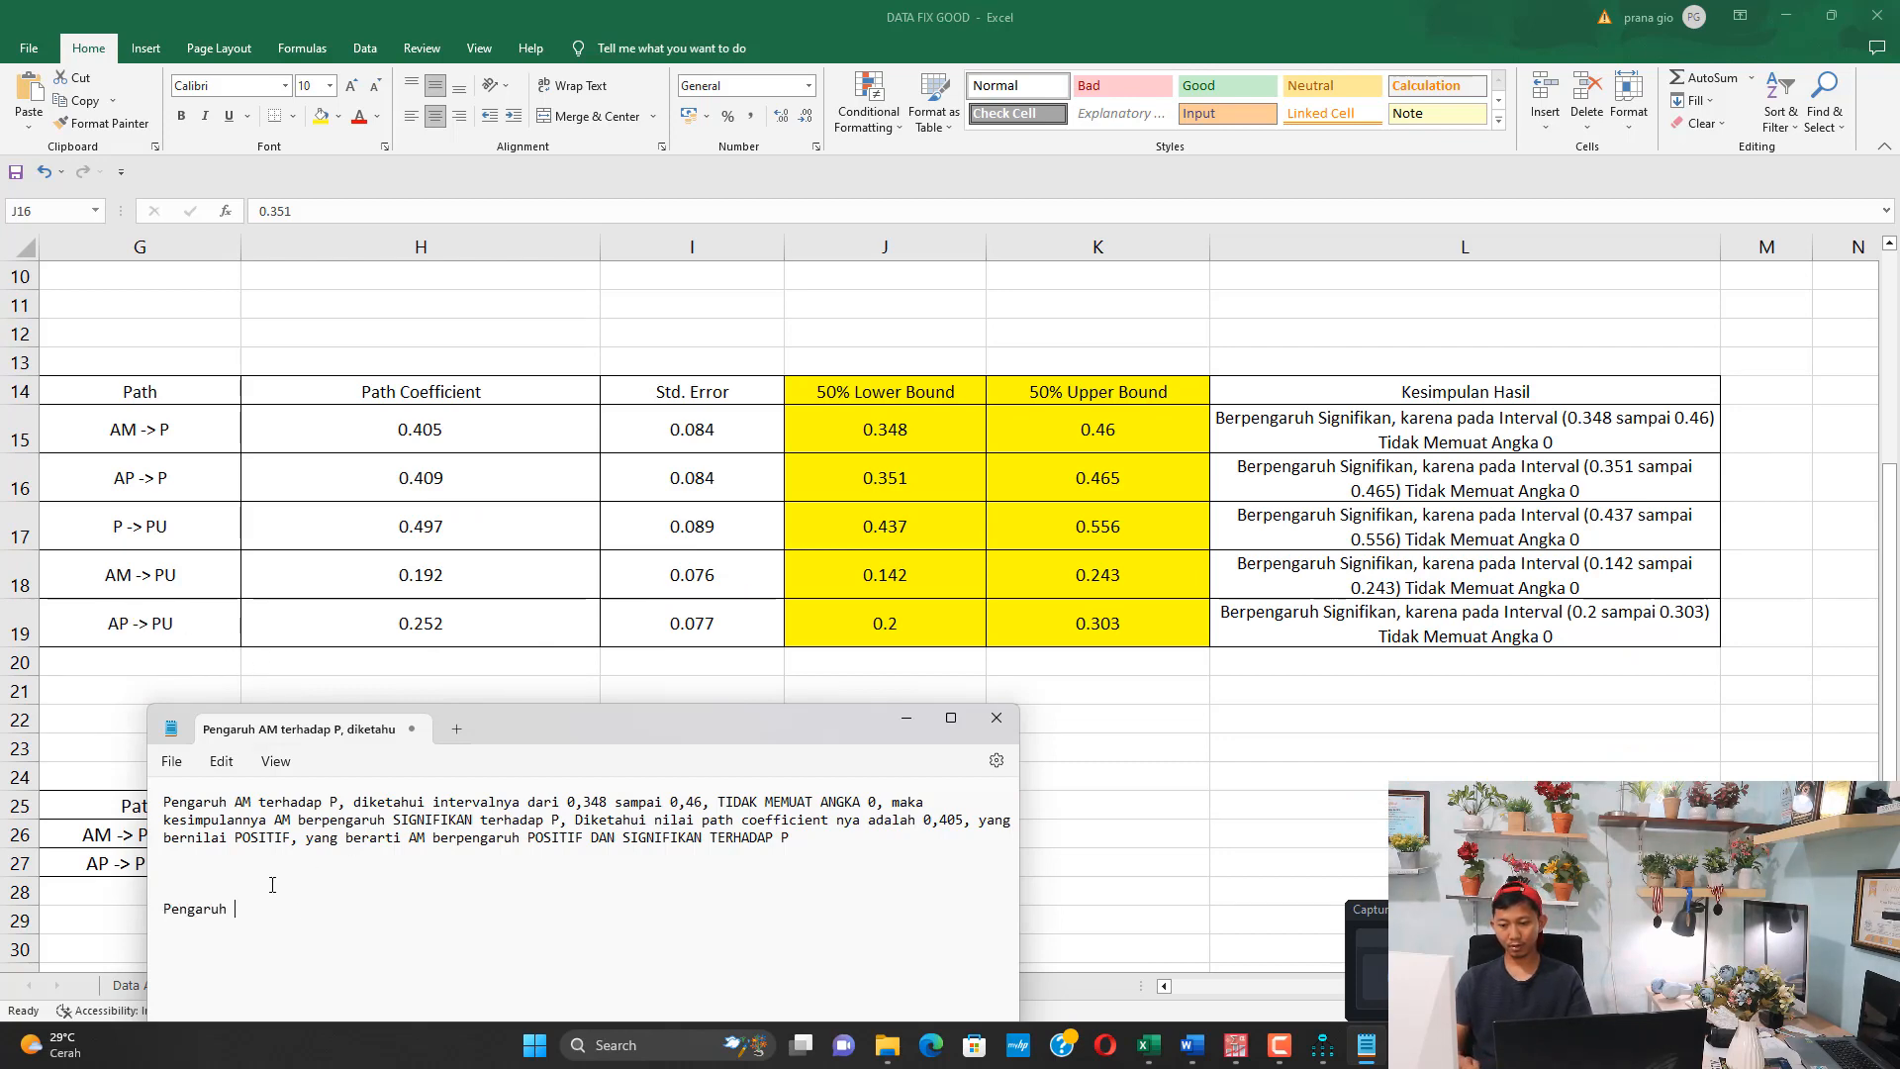
text( AP terjadi)
key(BackSpace)
key(BackSpace)
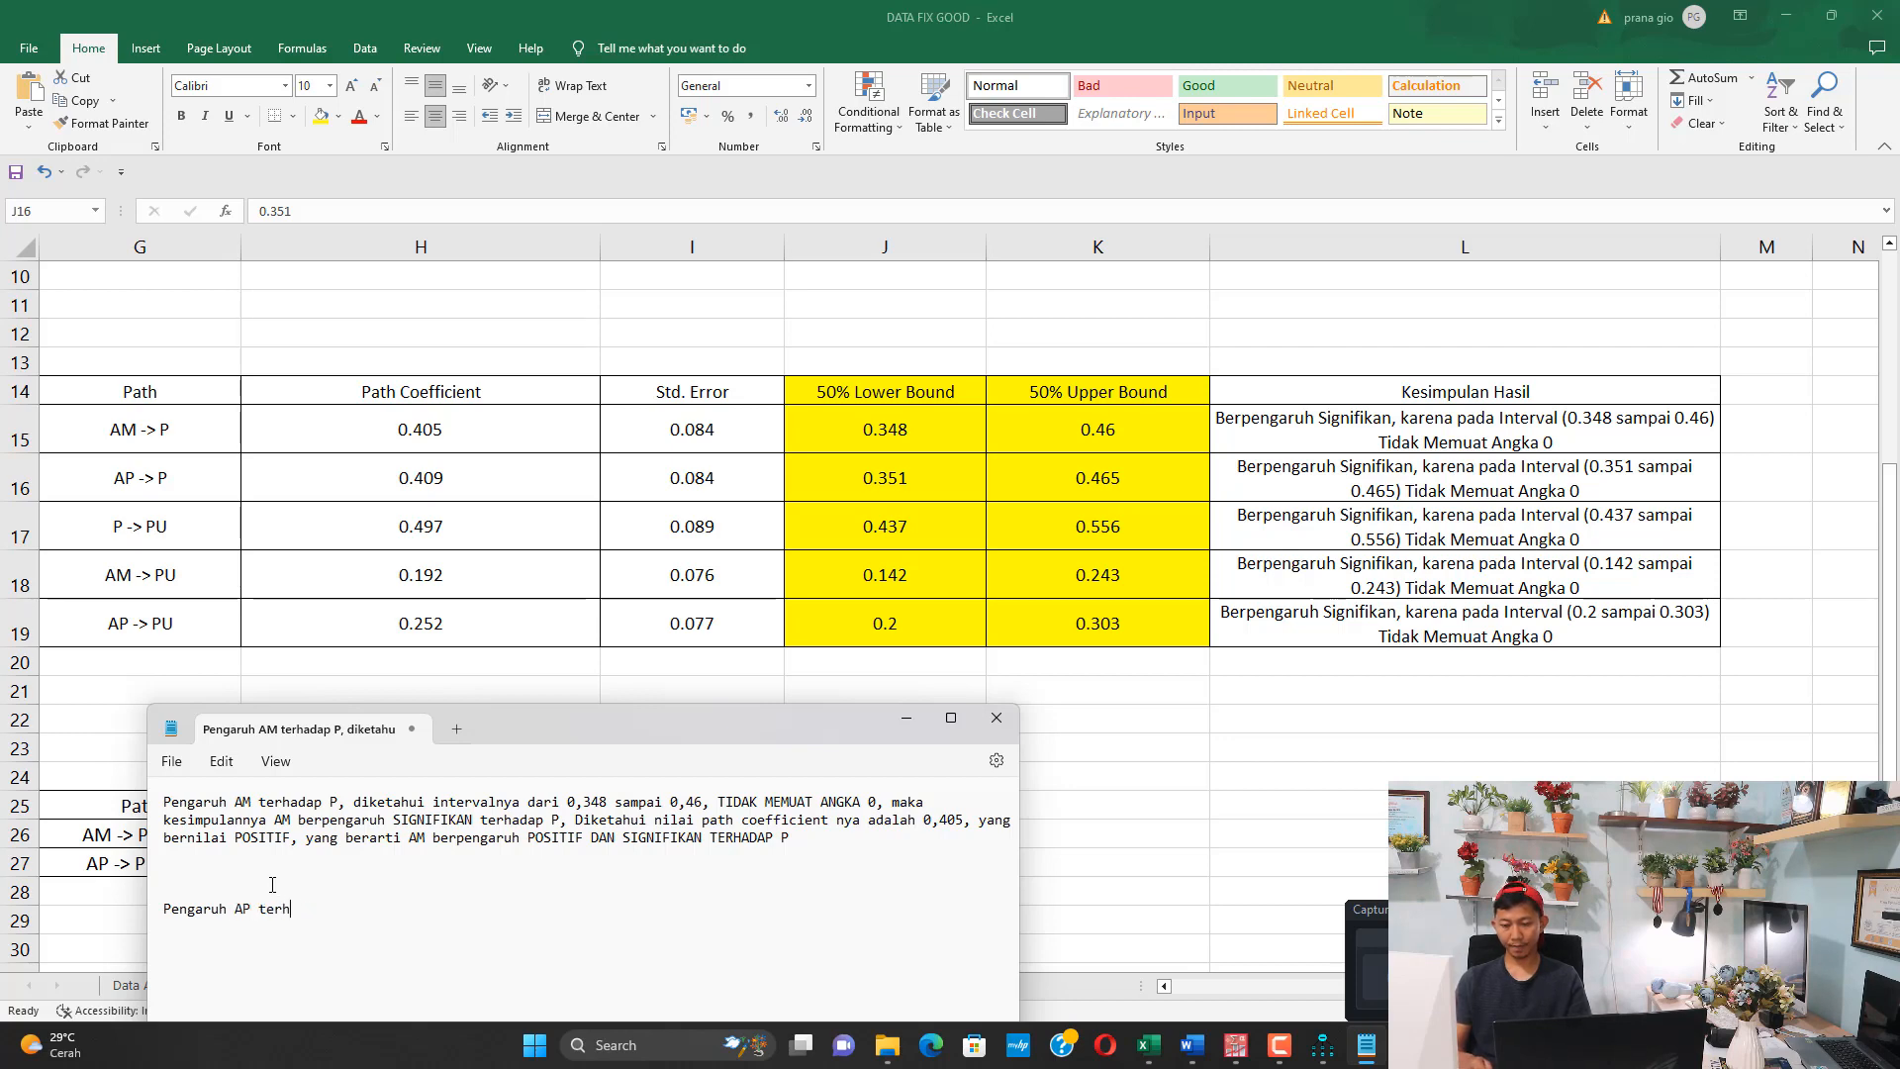
text(ada p PU, diketahui inte)
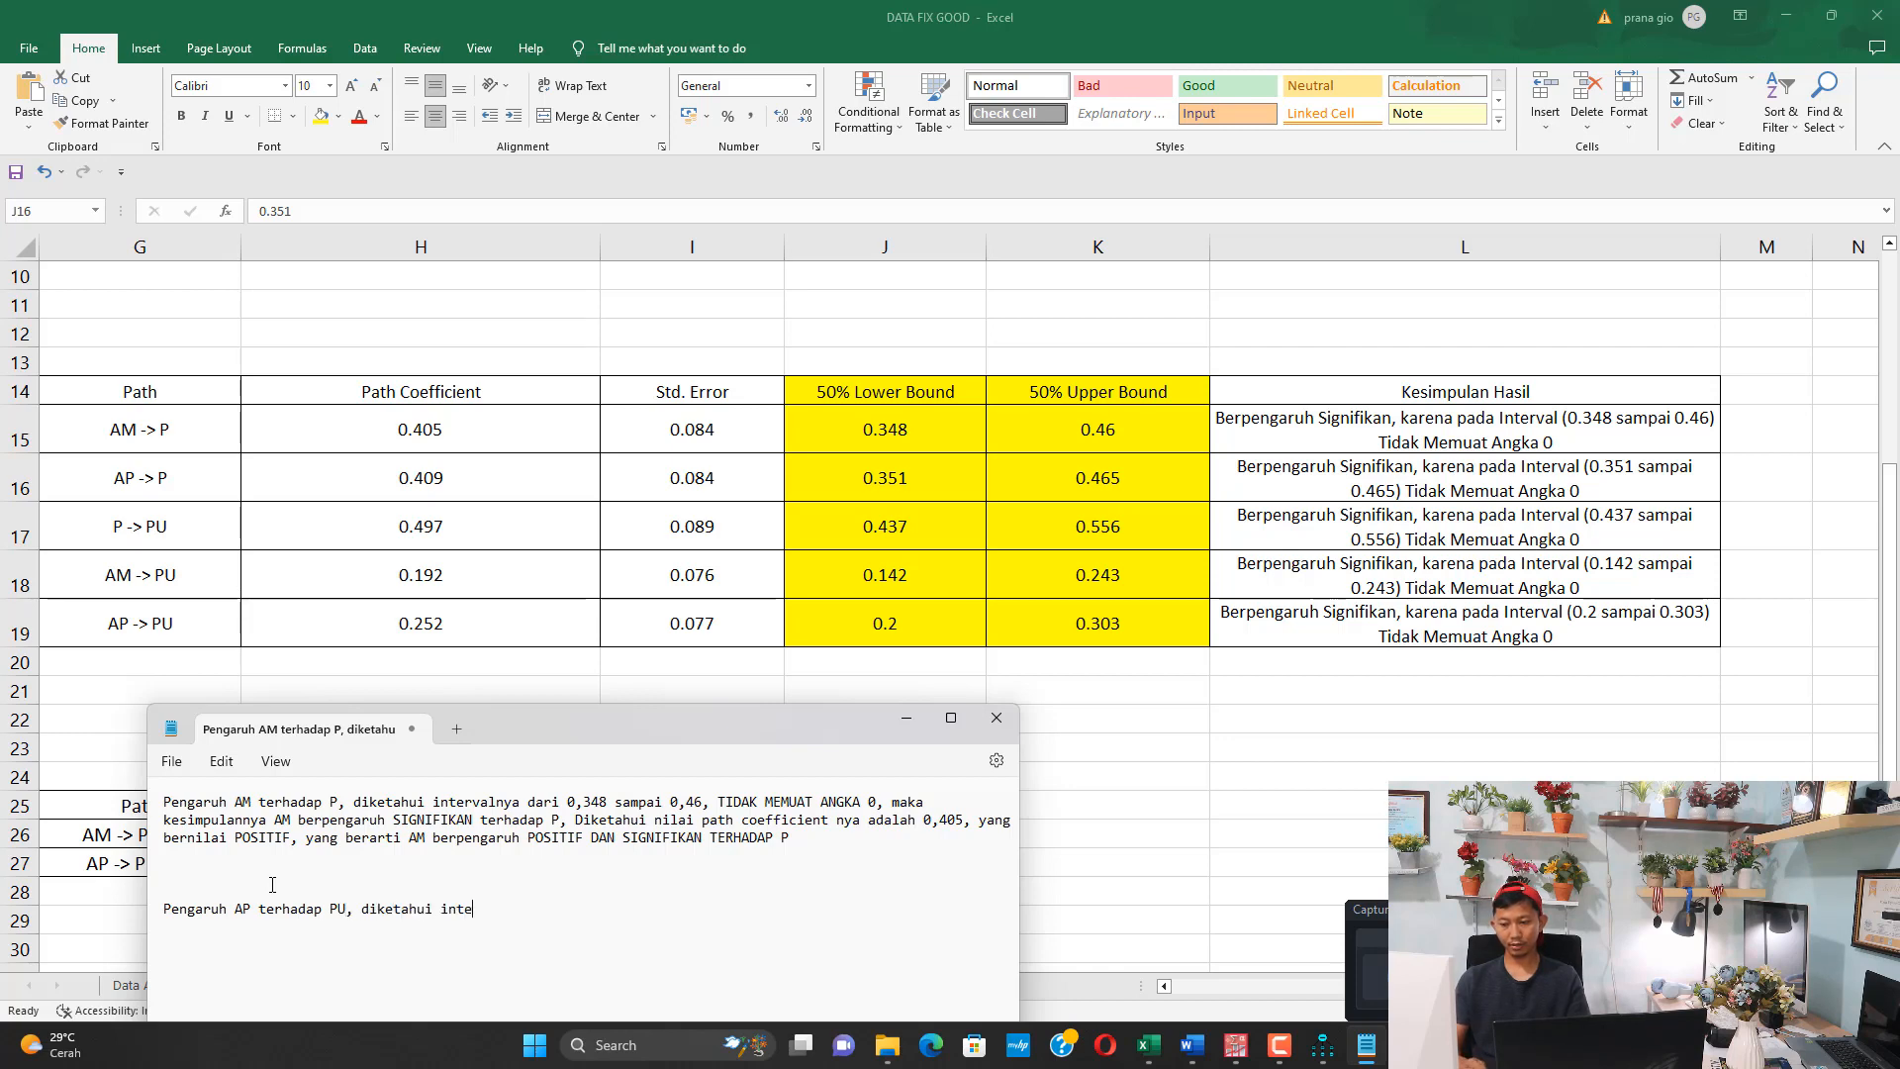
text(rvalnya)
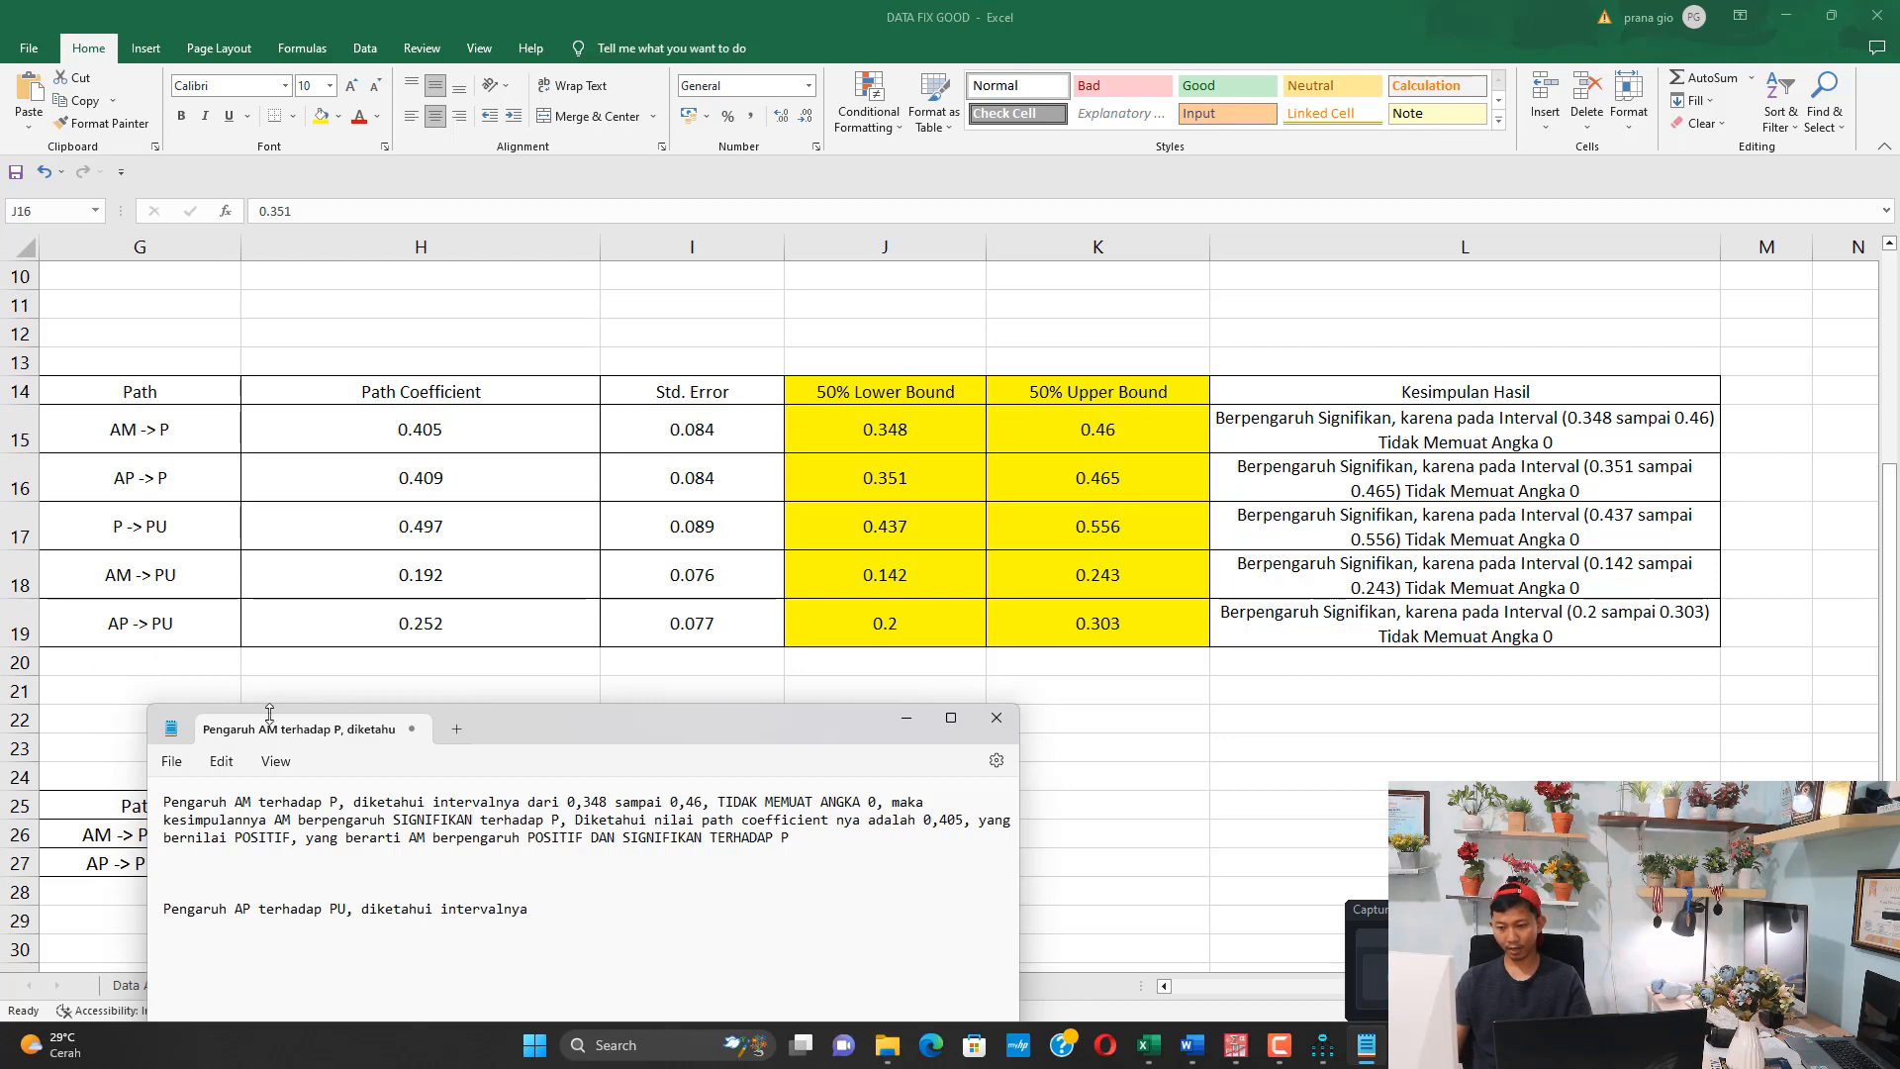
text( 0,2 sampai )
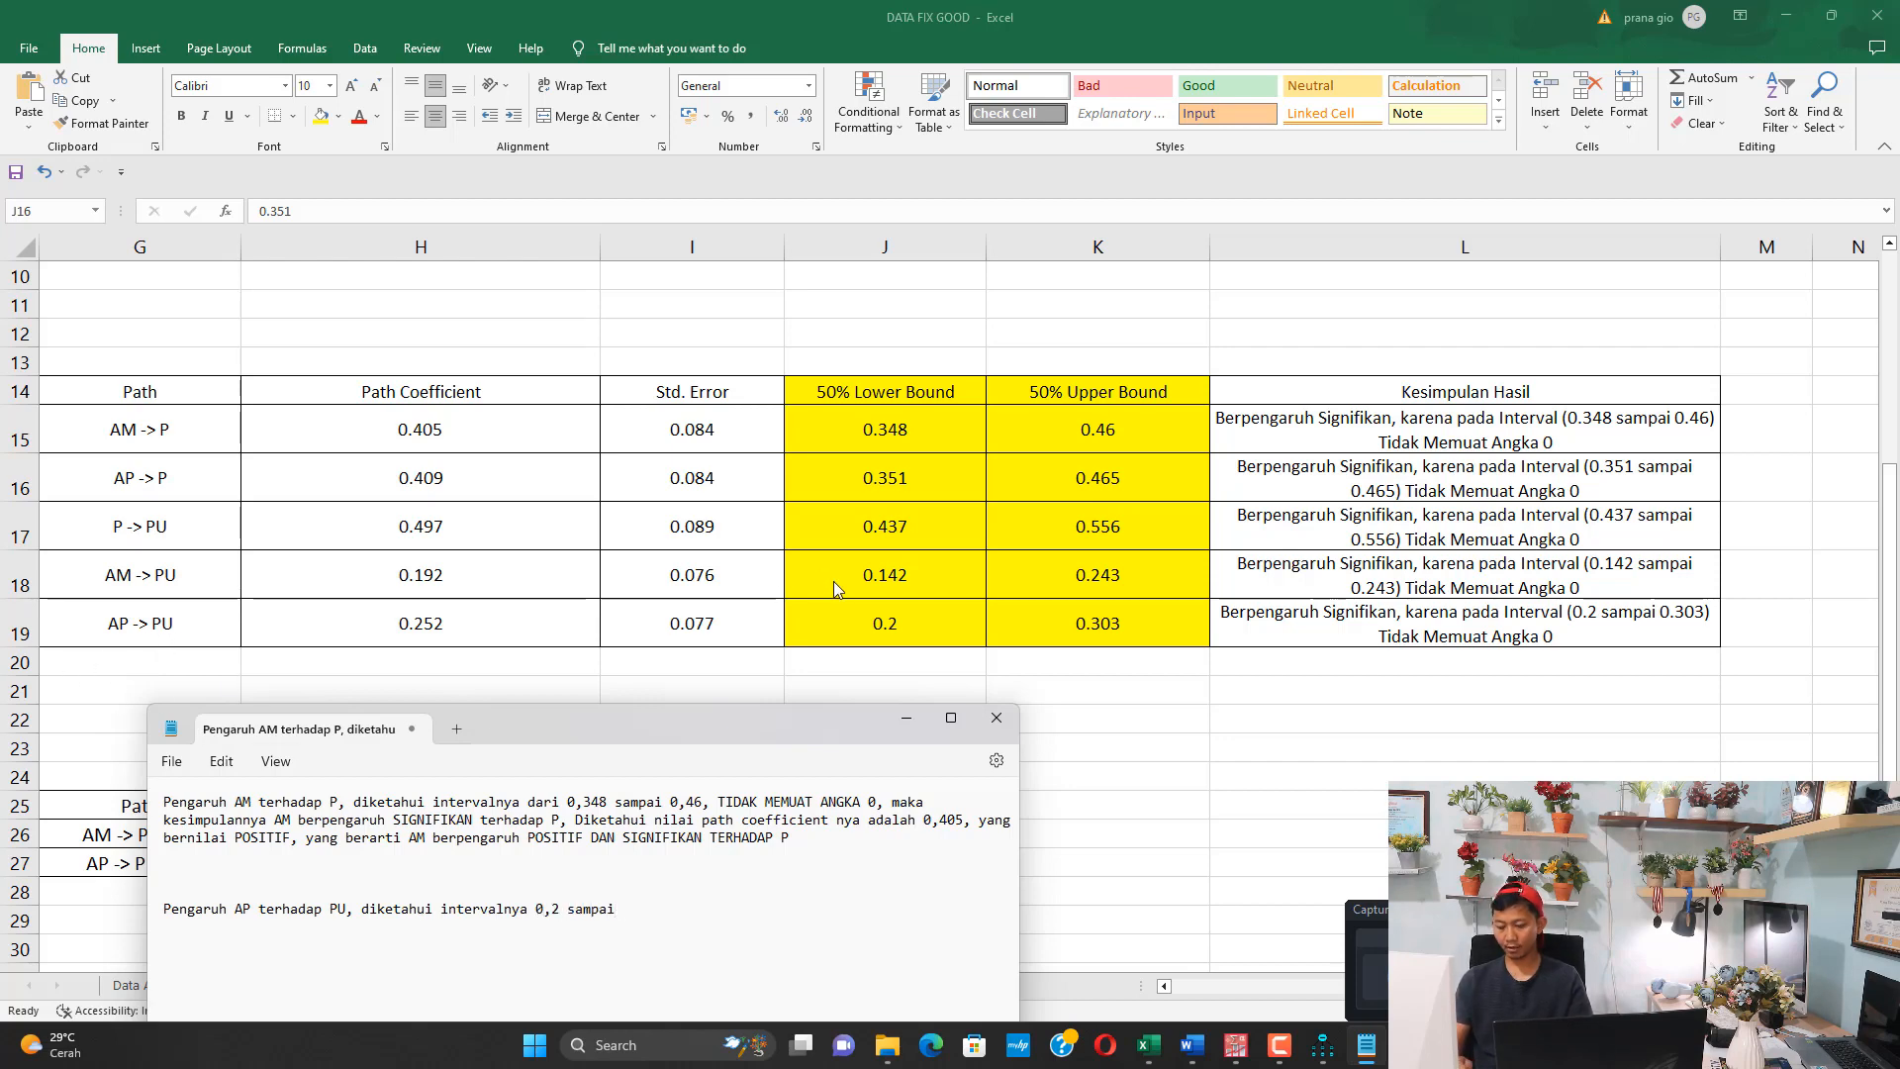
text(0,303, TIDAK MEM)
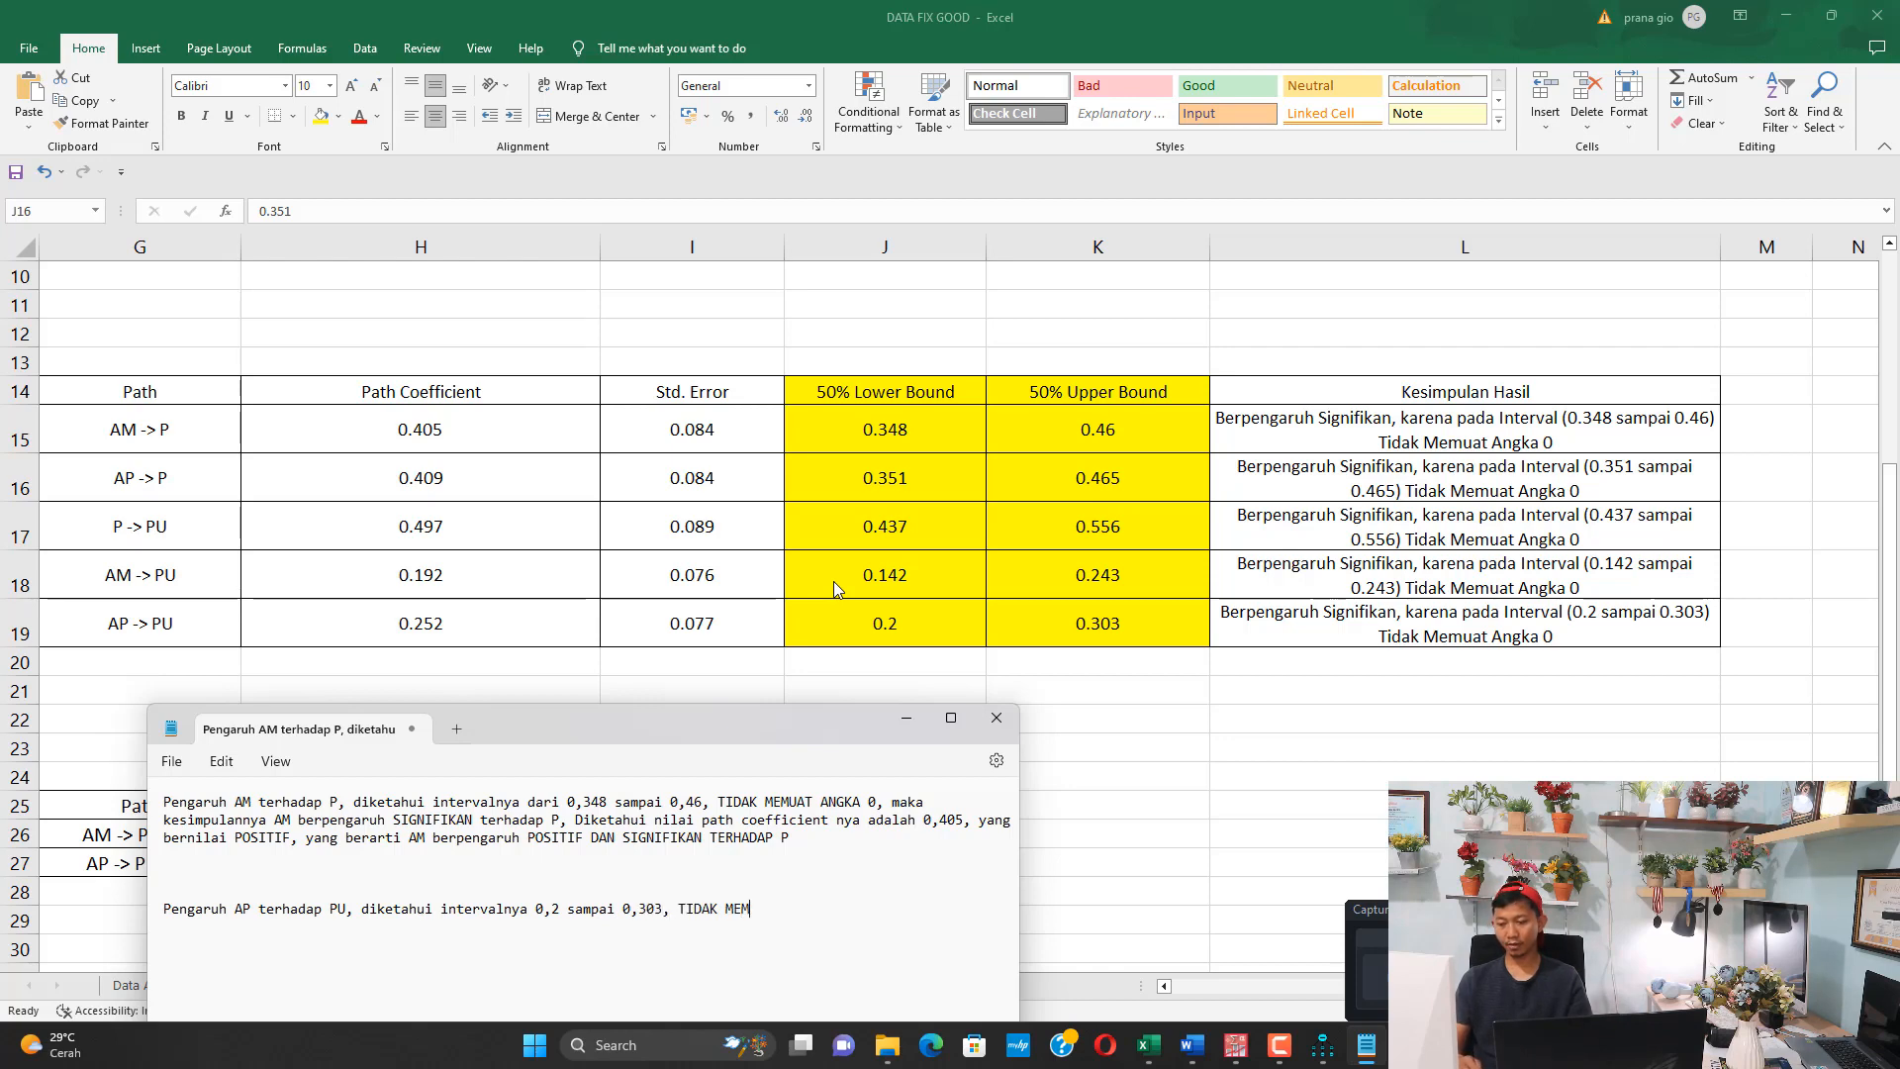
text(UAT ANGKA 0,)
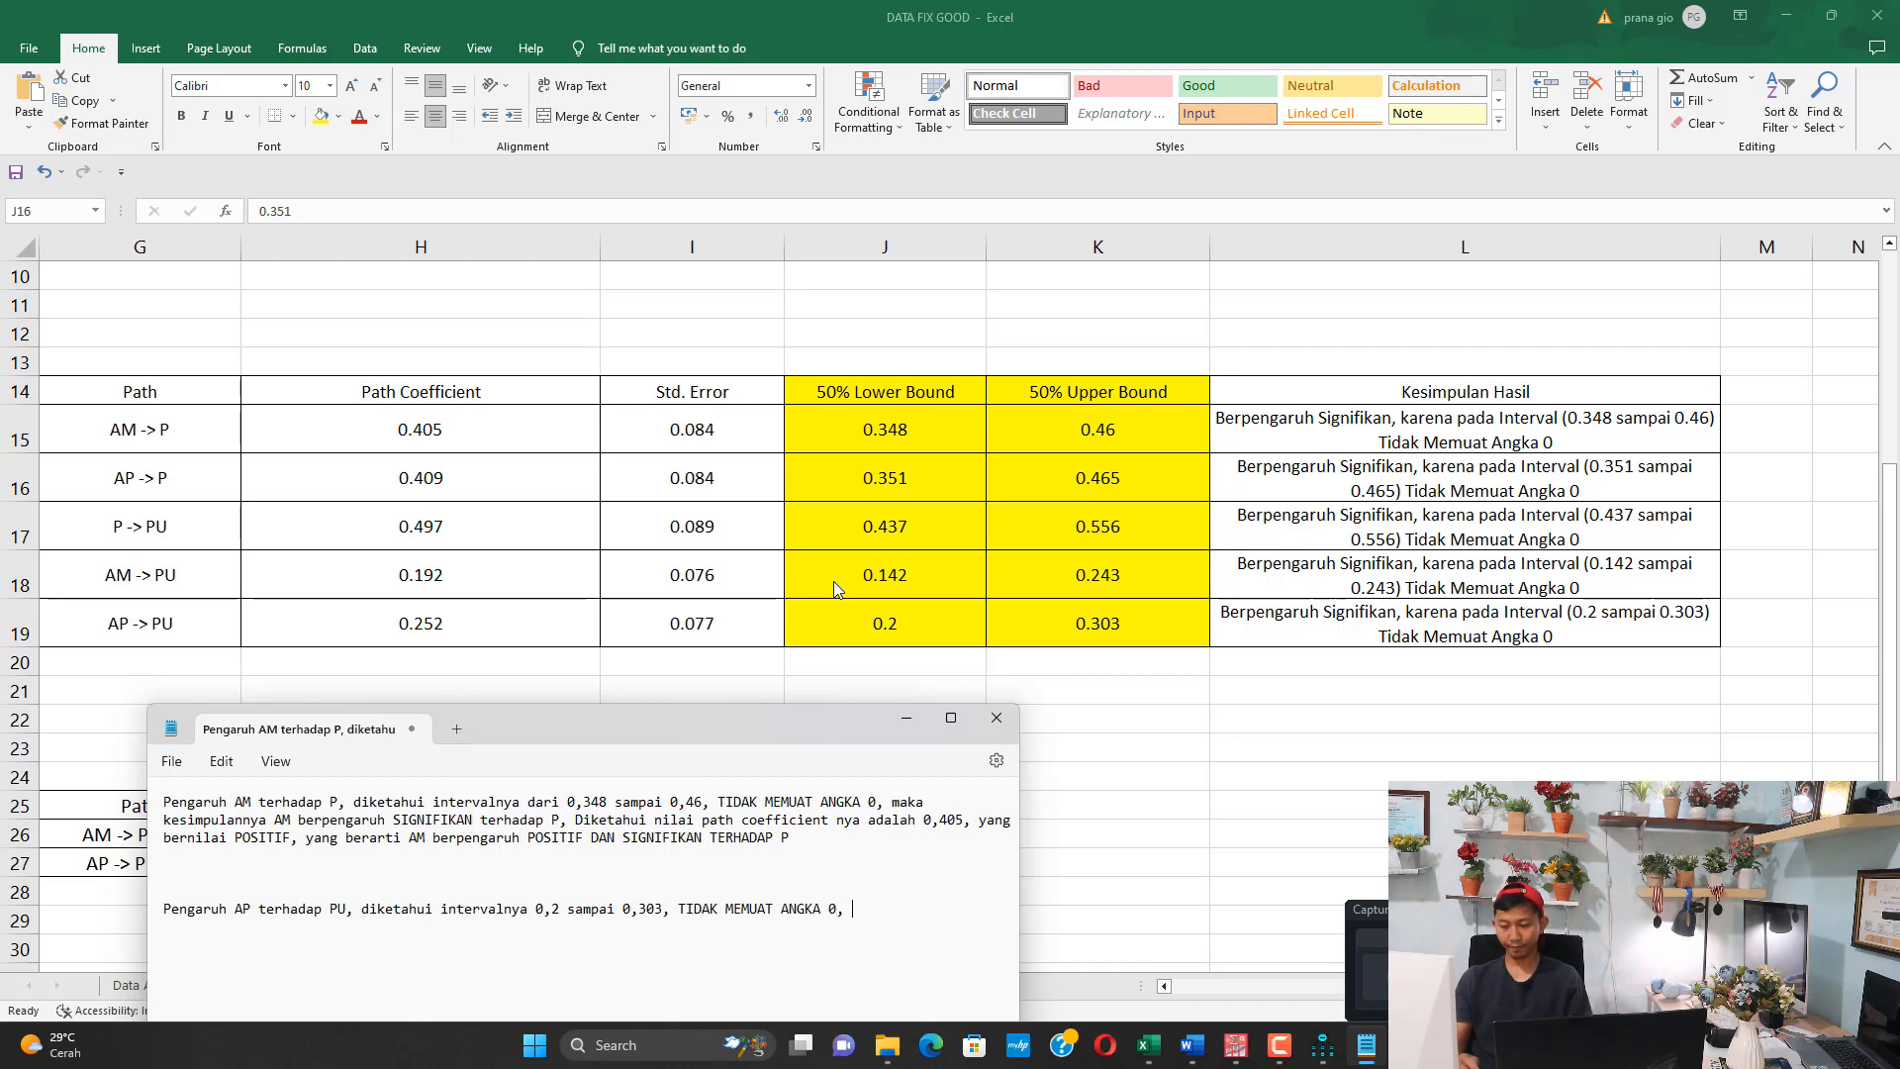
Add the significance conclusion "maka AP berpengaruh signifikan terhadap PU" to the AP paragraph
key(BackSpace)
key(BackSpace)
text(maka )
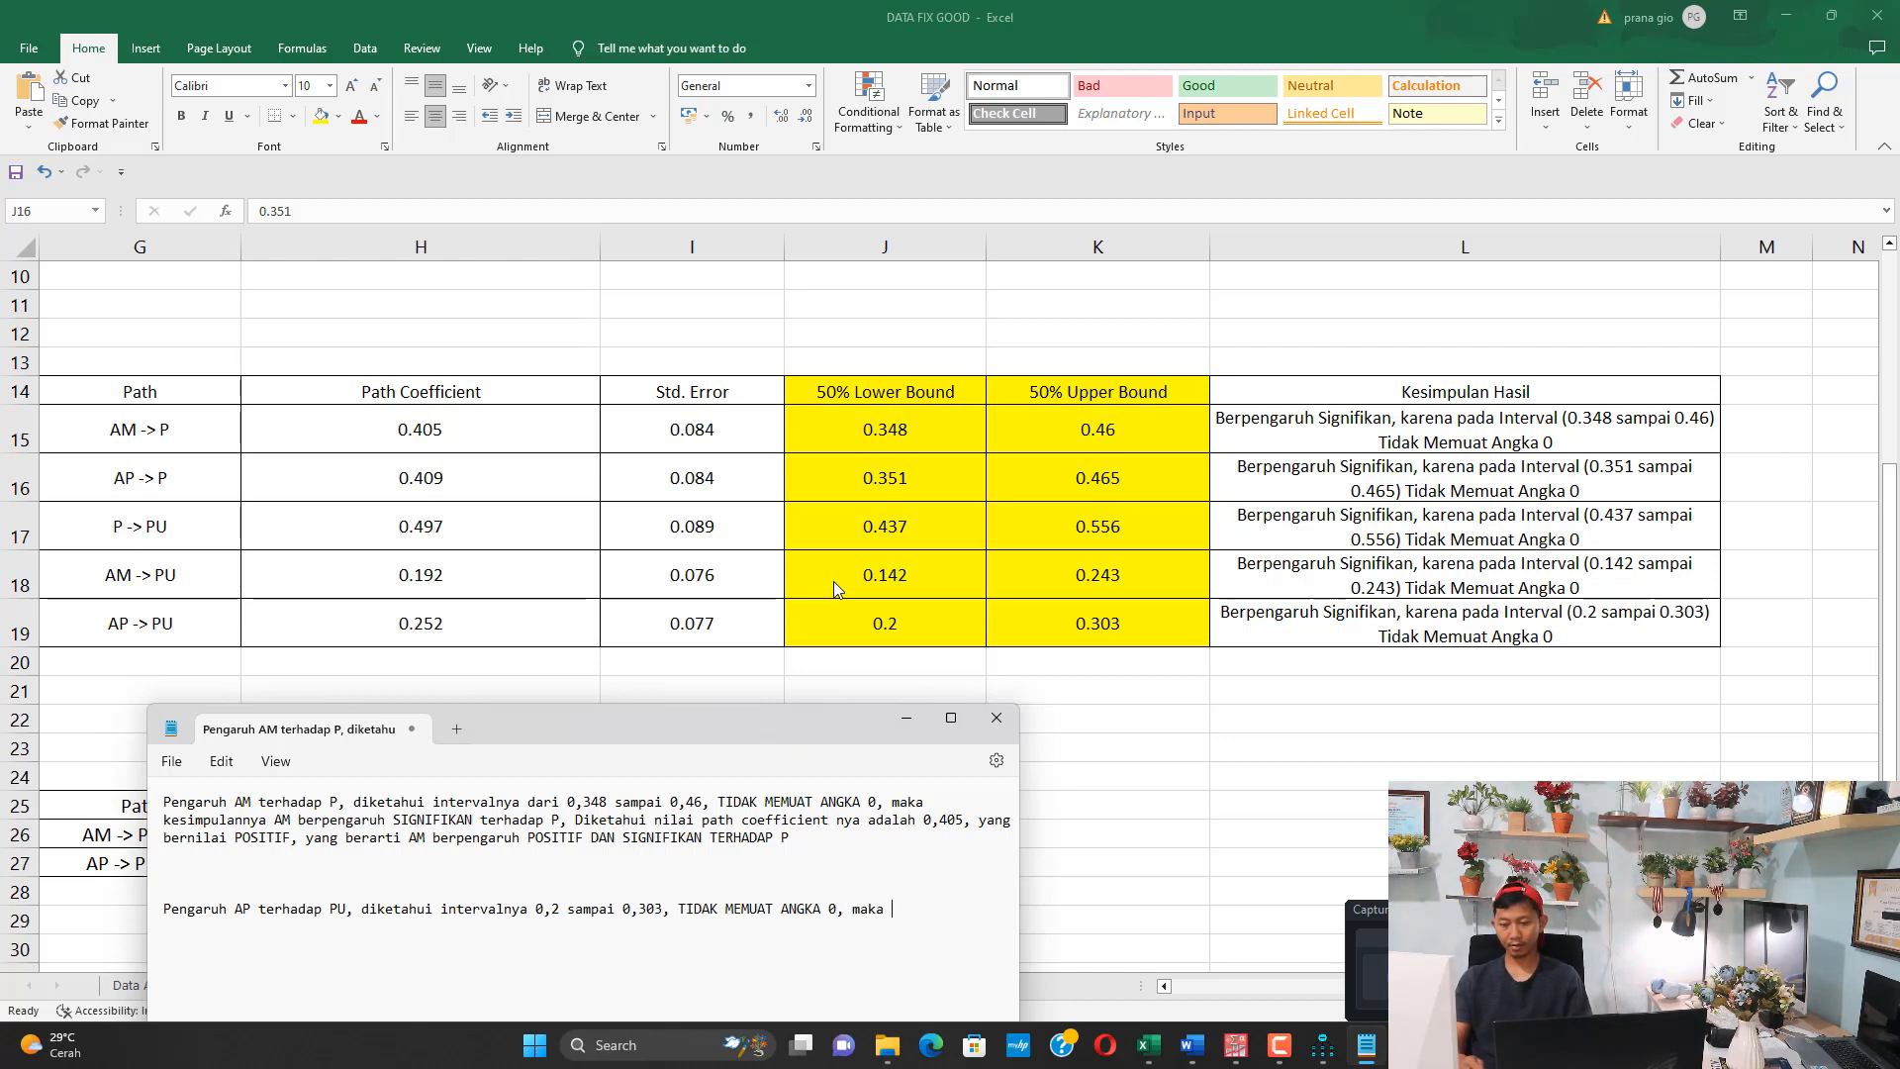
text(AP berpengaruh )
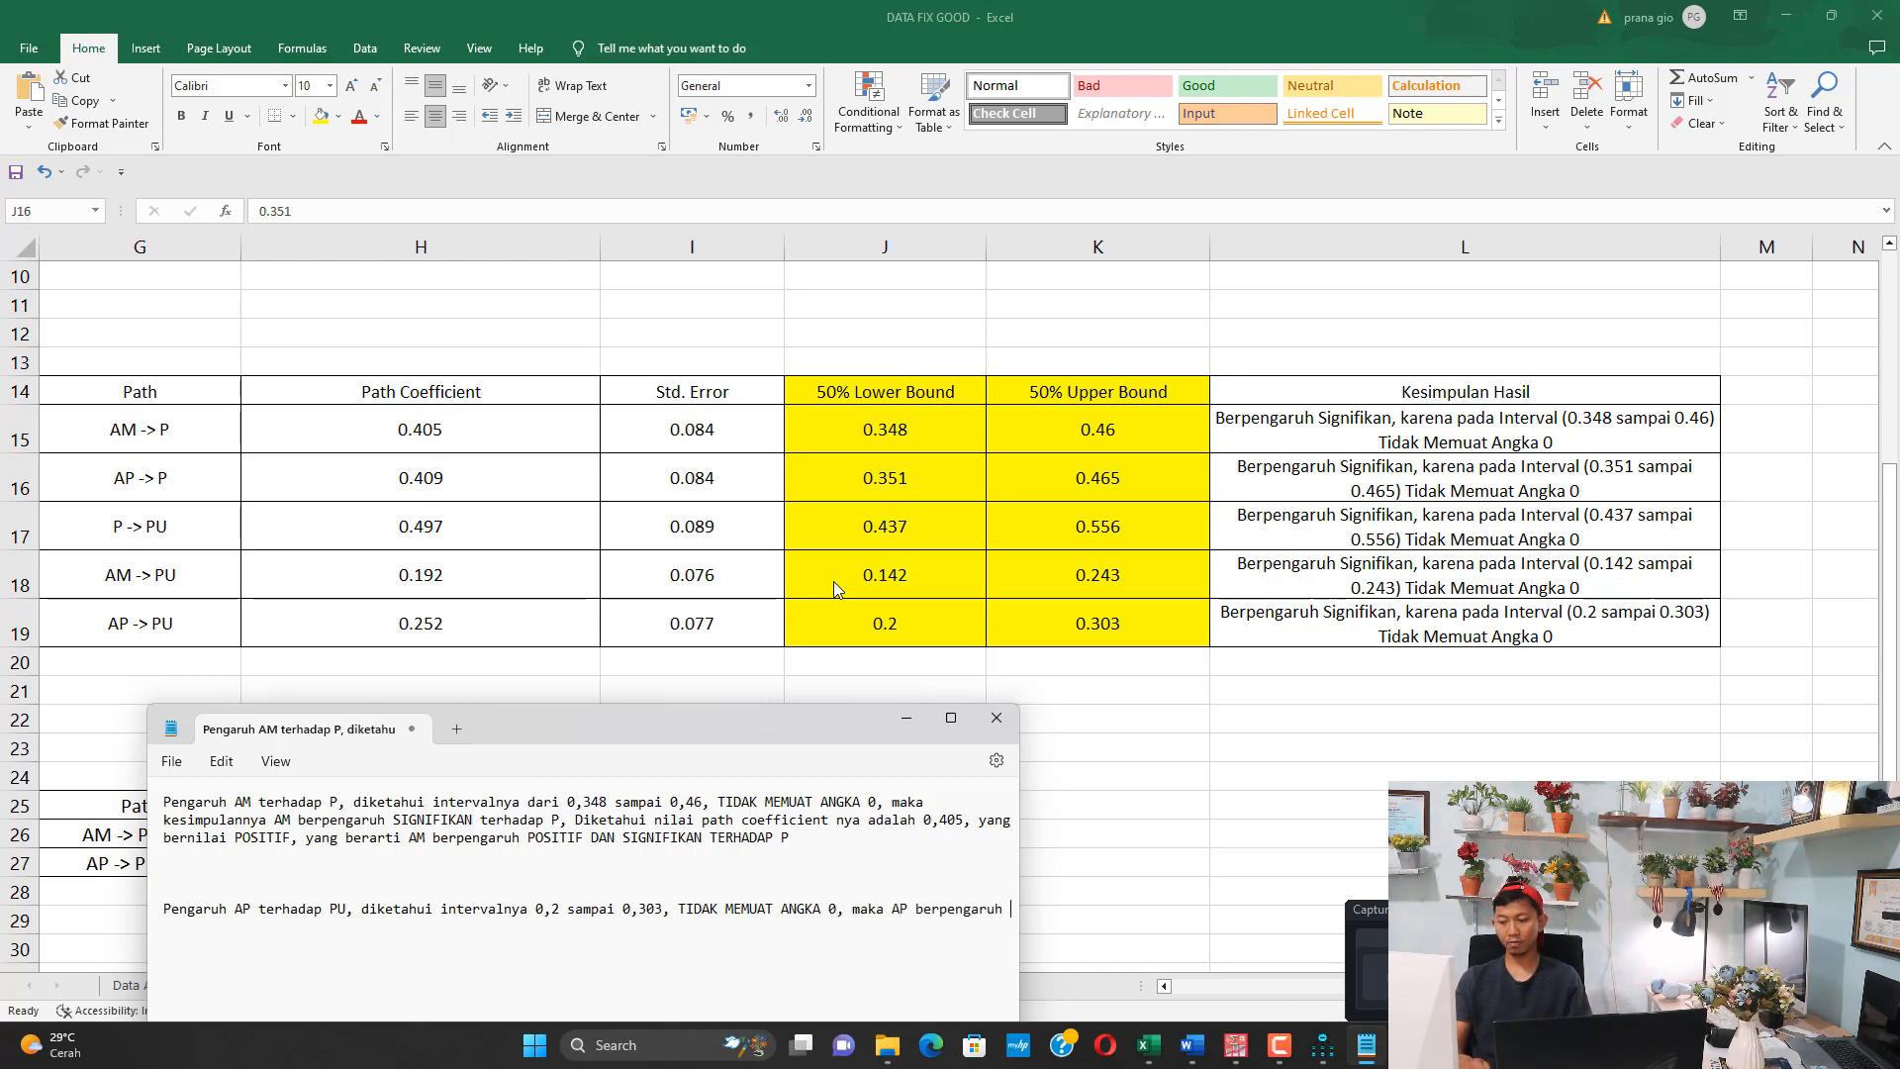
text(signifikan terhadap )
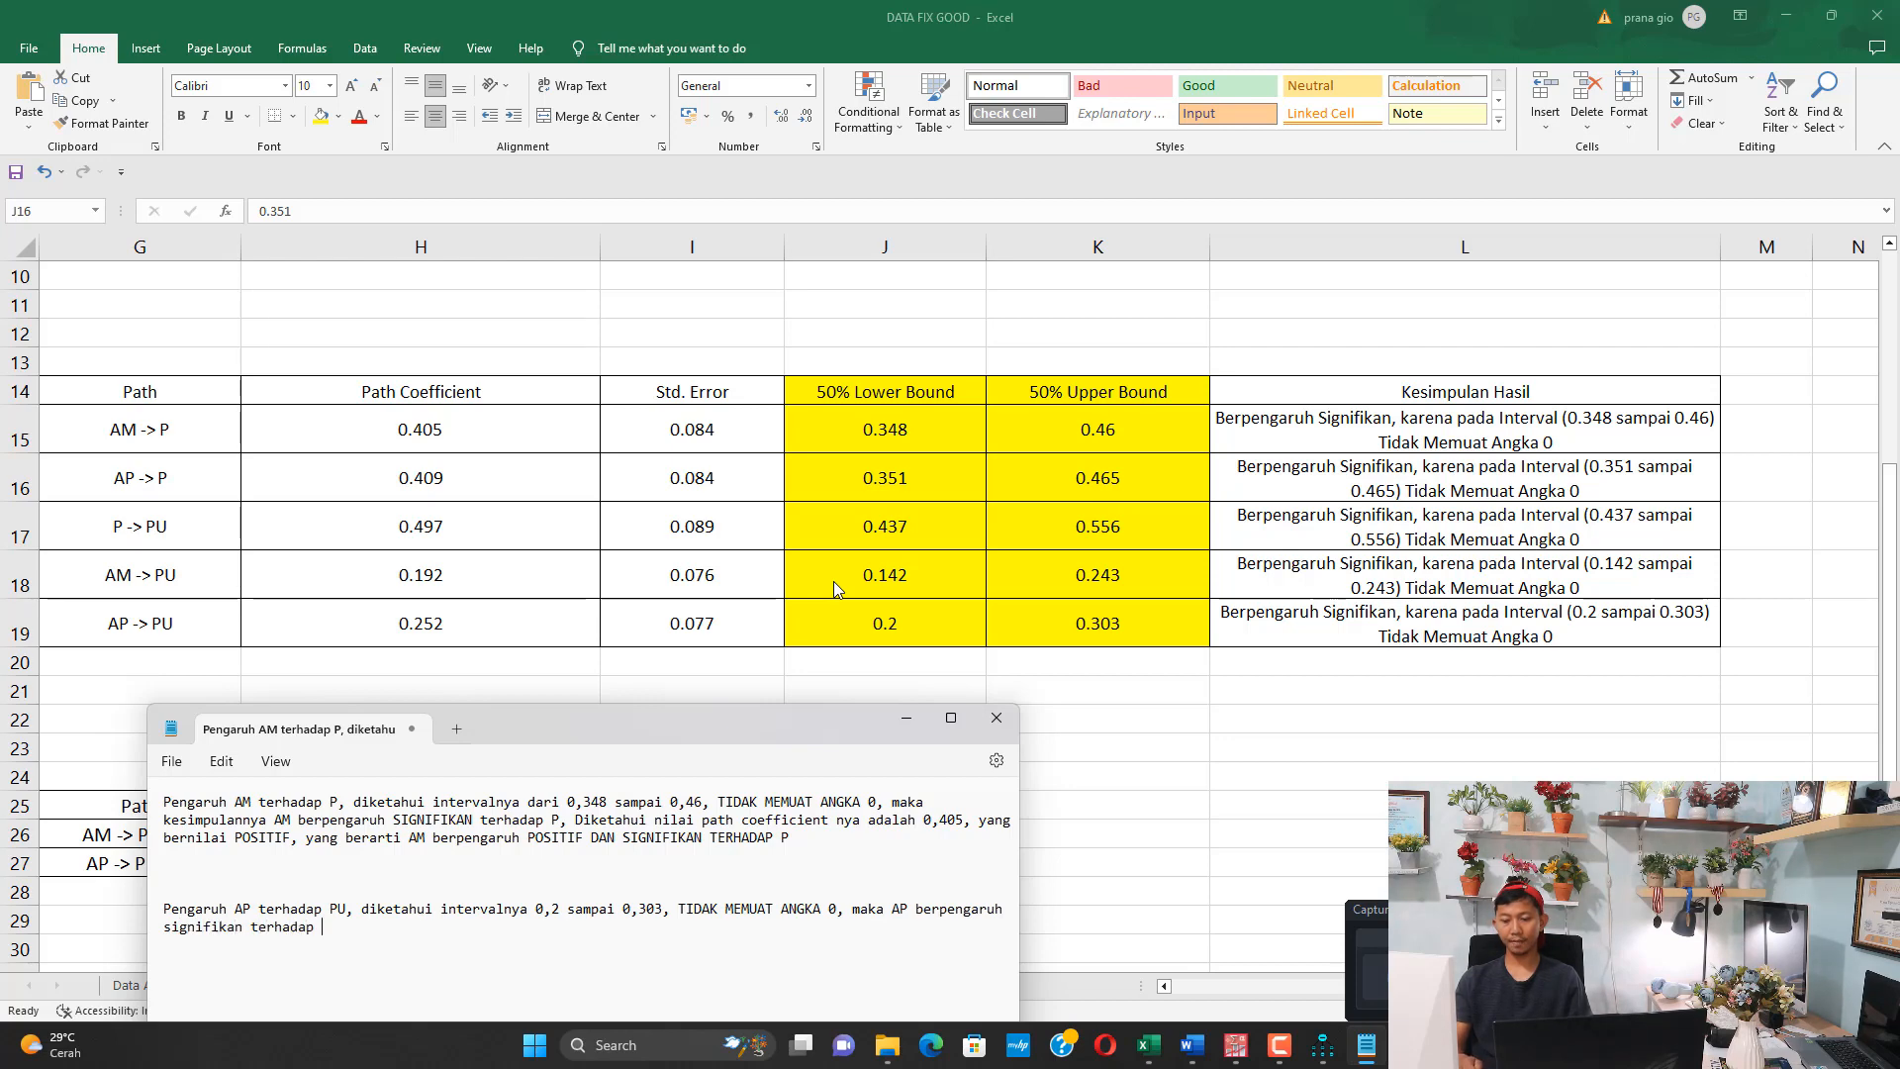
text(PU . . .di)
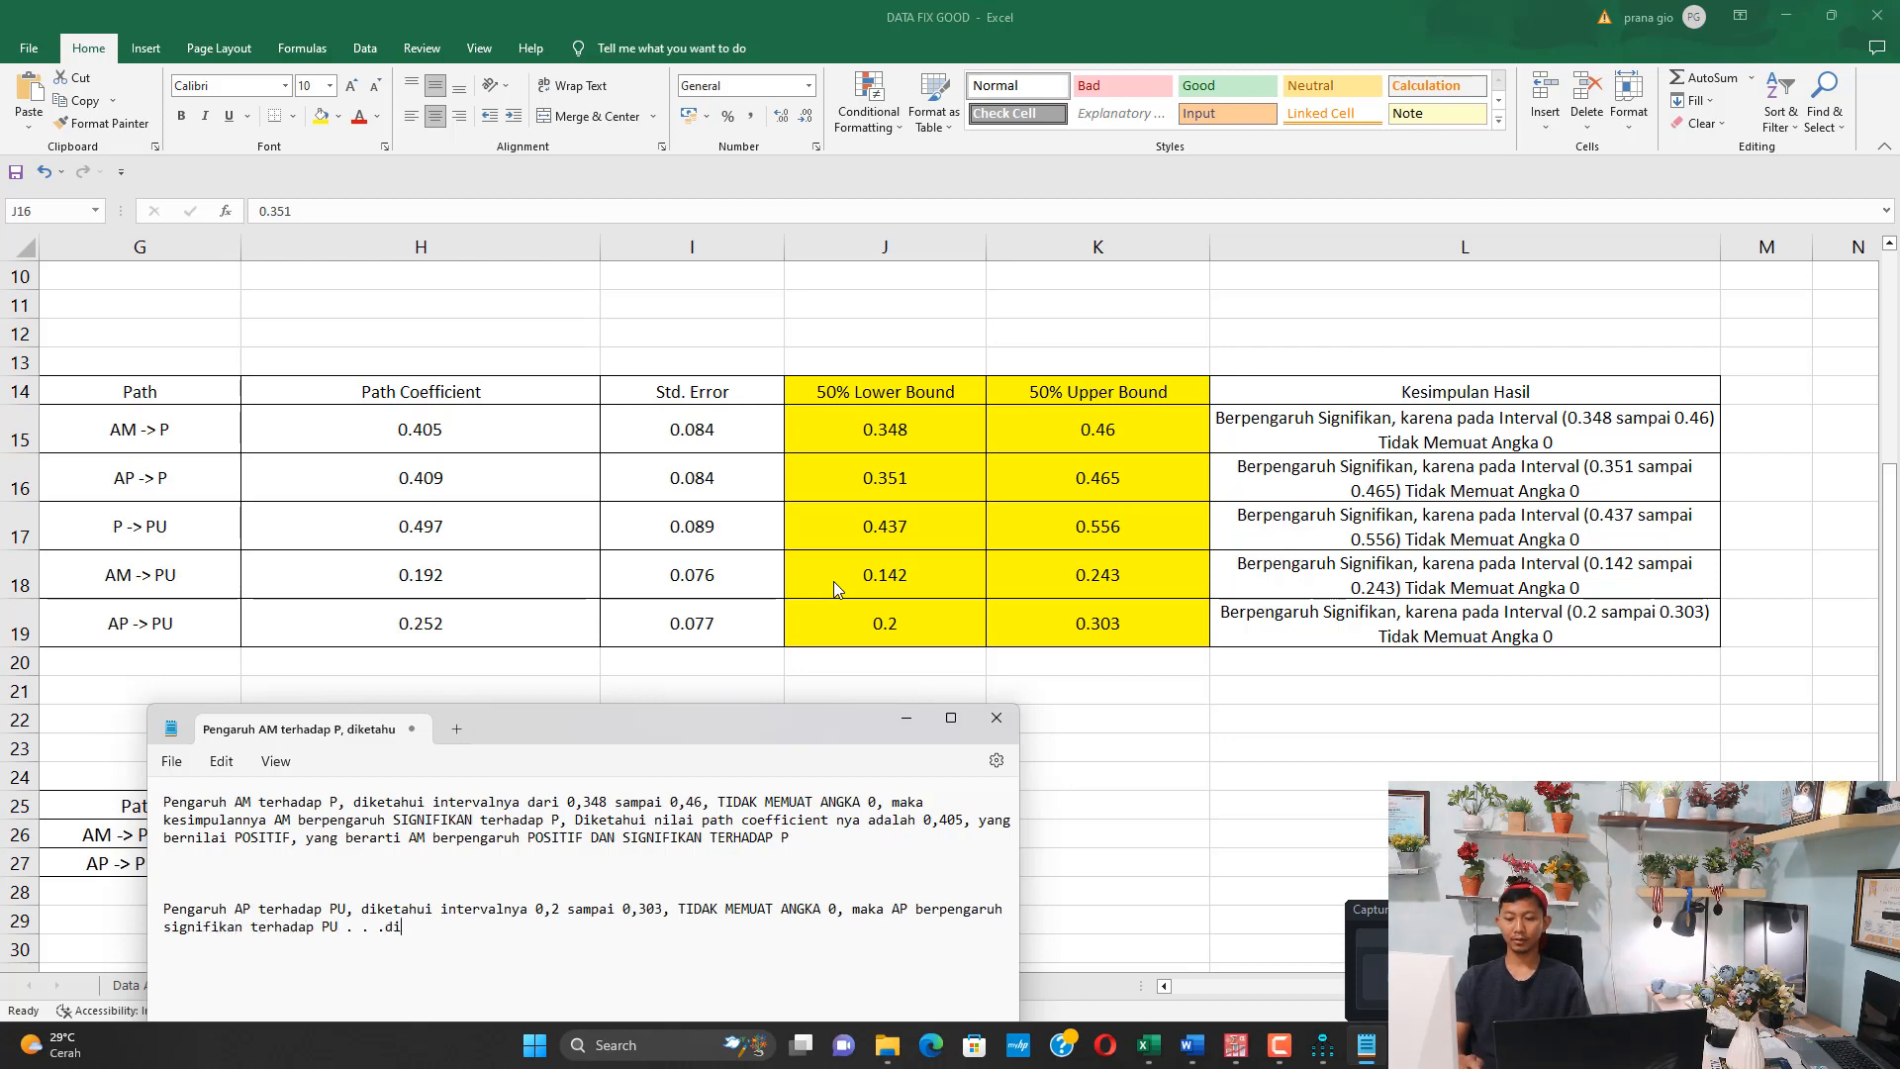
text(ketahui nilai pa)
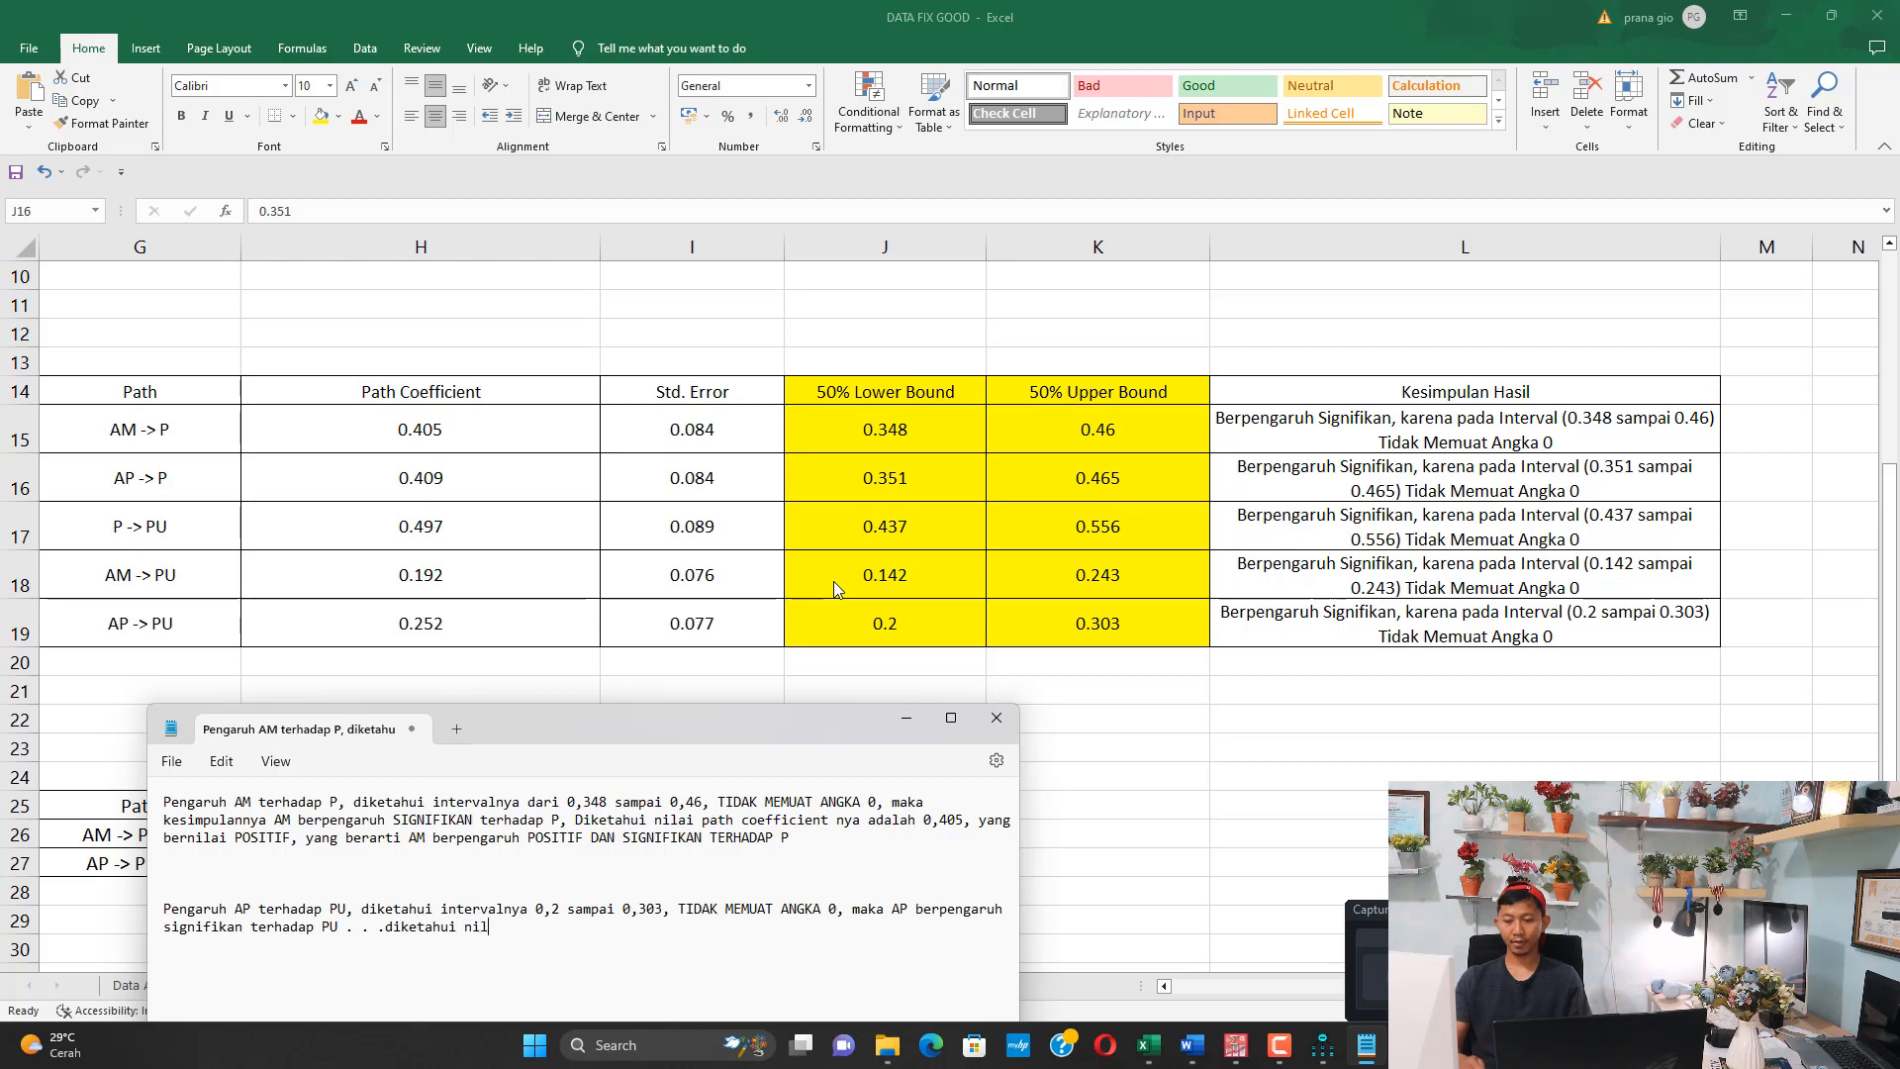
Append the coefficient statement ". . .diketahui nilai path coefficiennya adalah 0,252" to the AP paragraph
key(BackSpace)
text(ath )
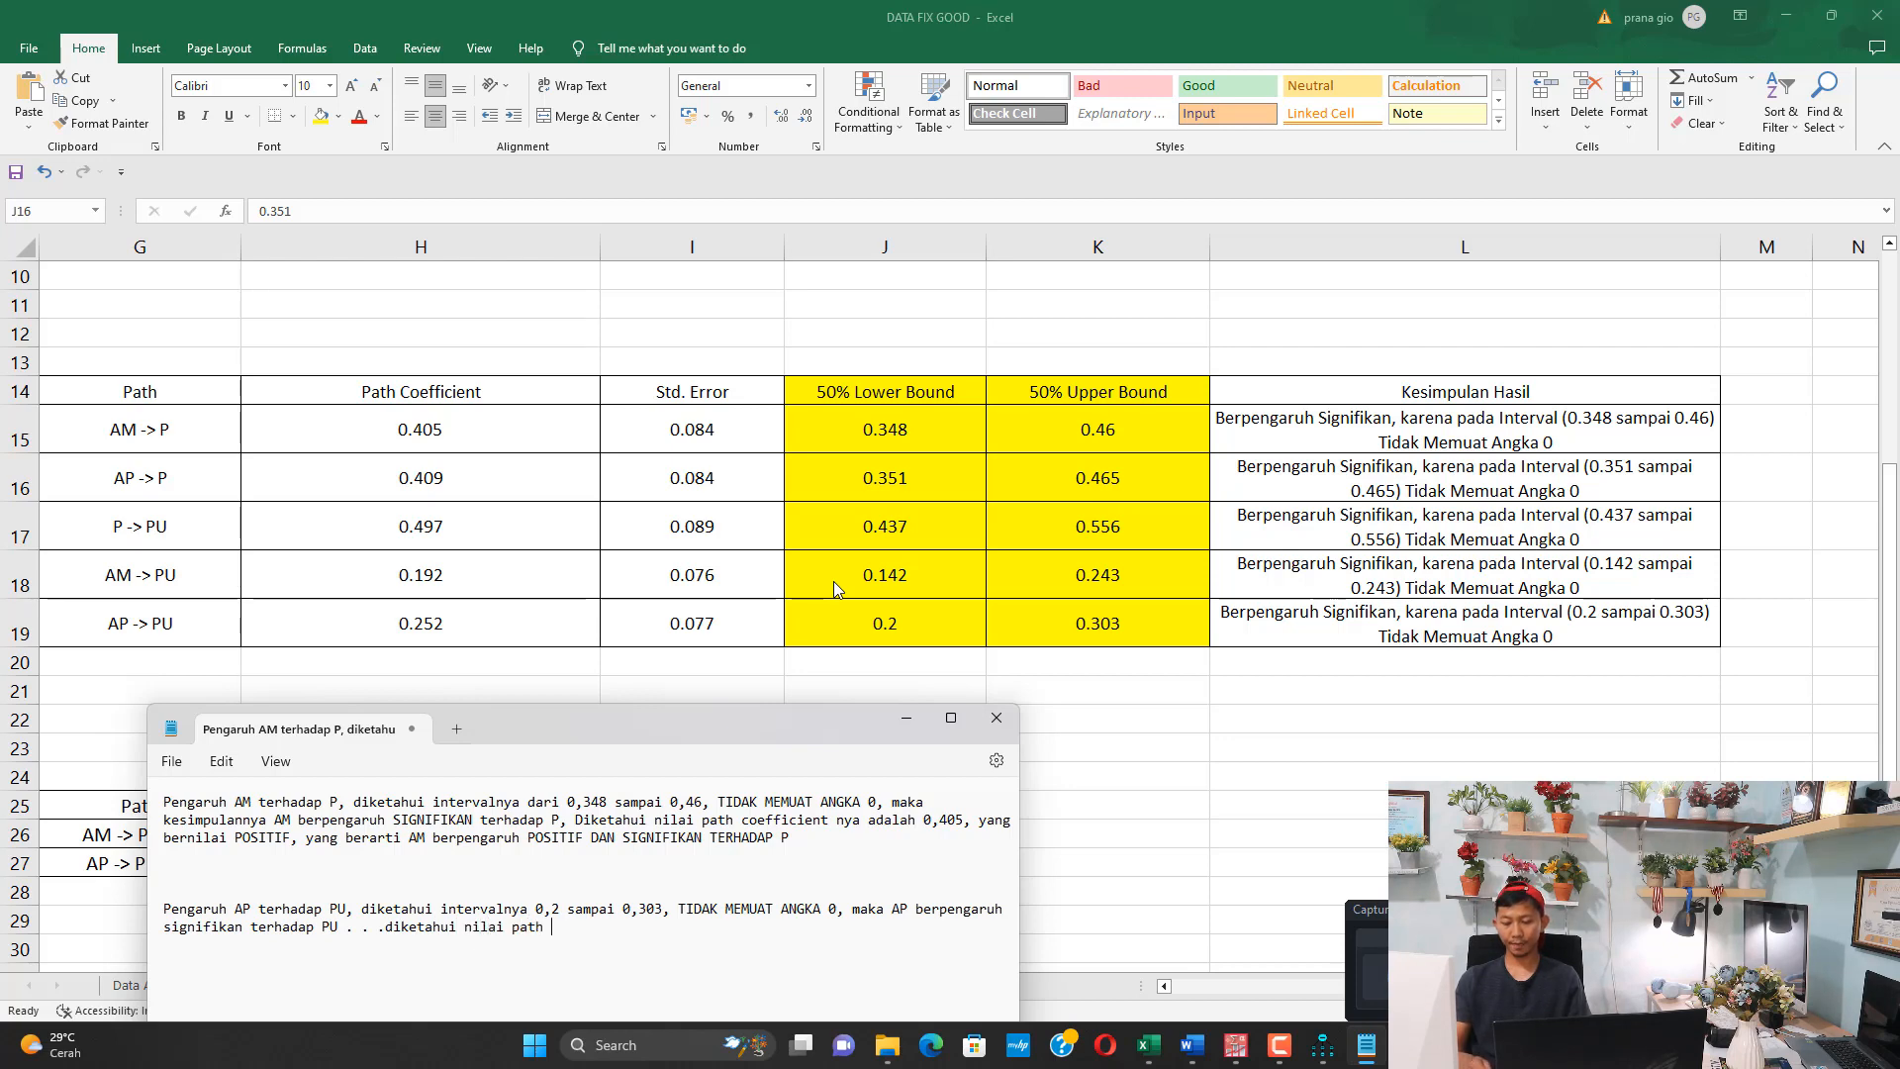
text(coefficiennya )
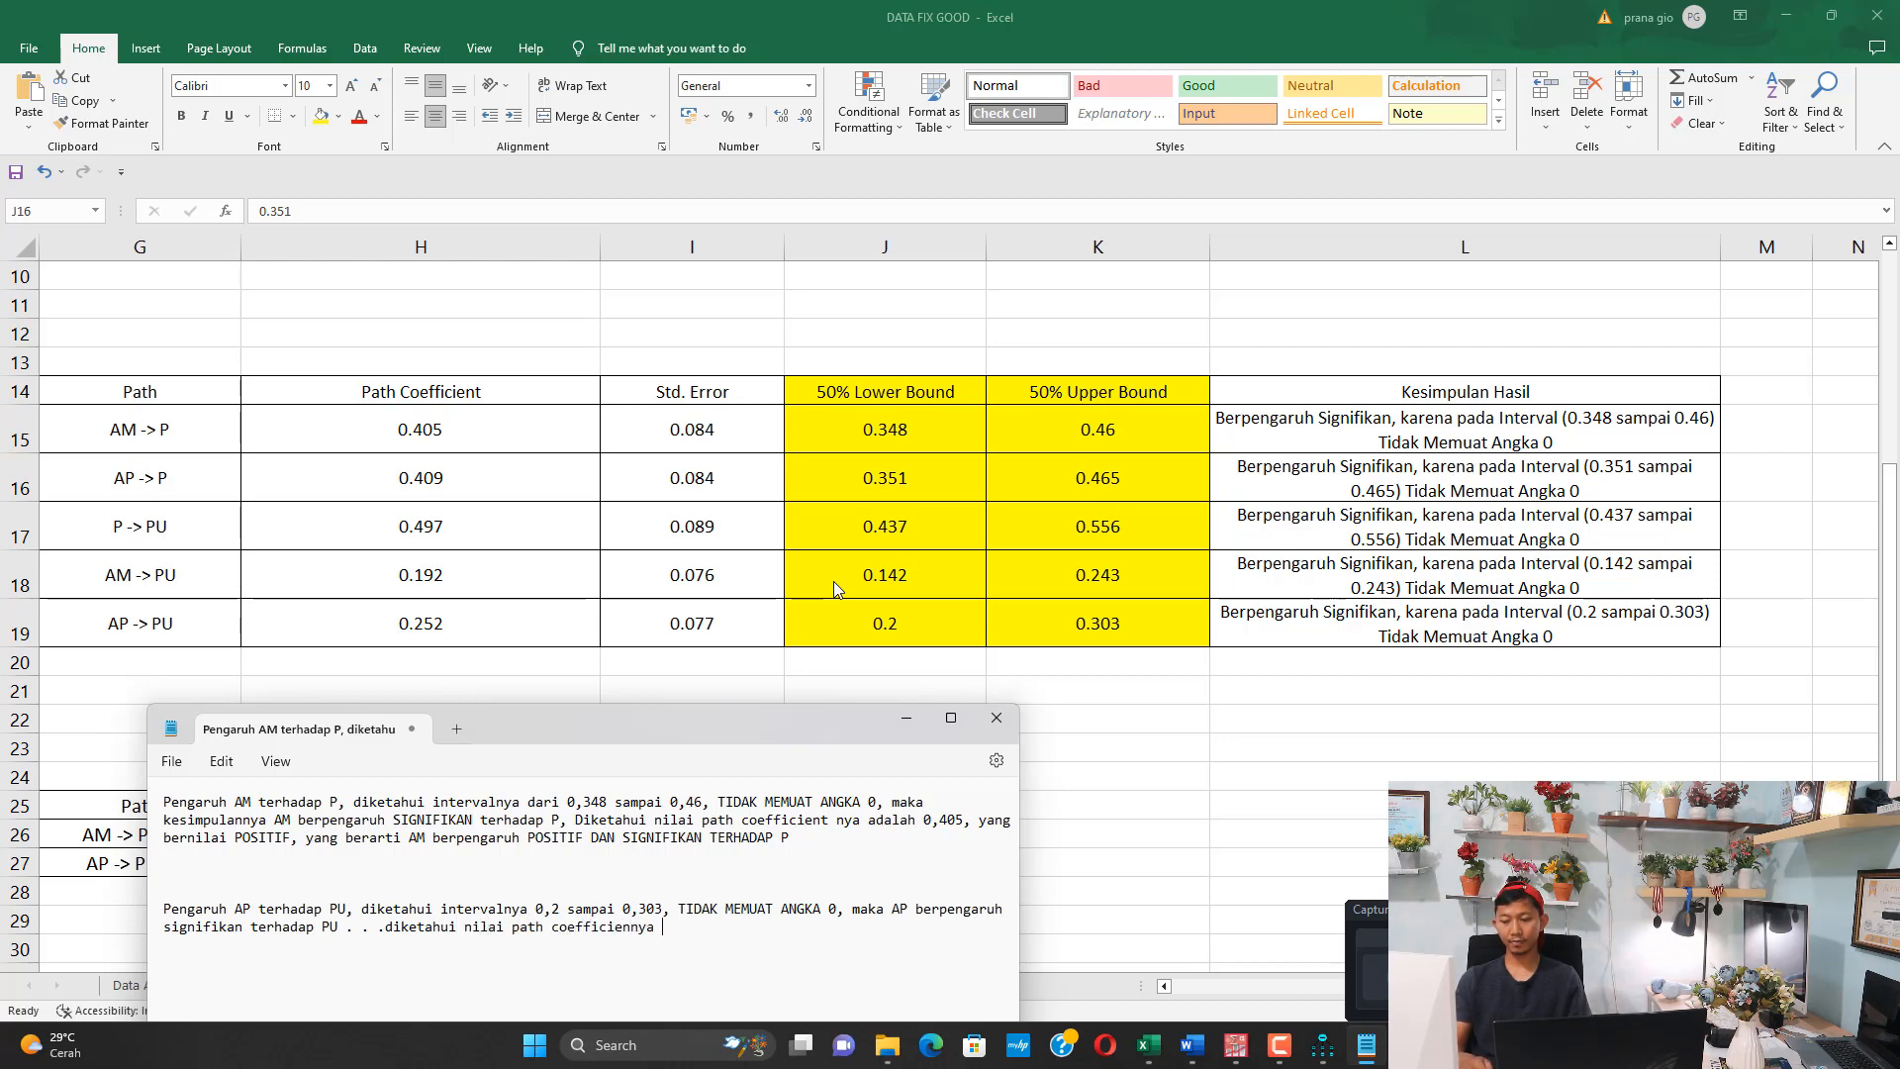
text(adalah )
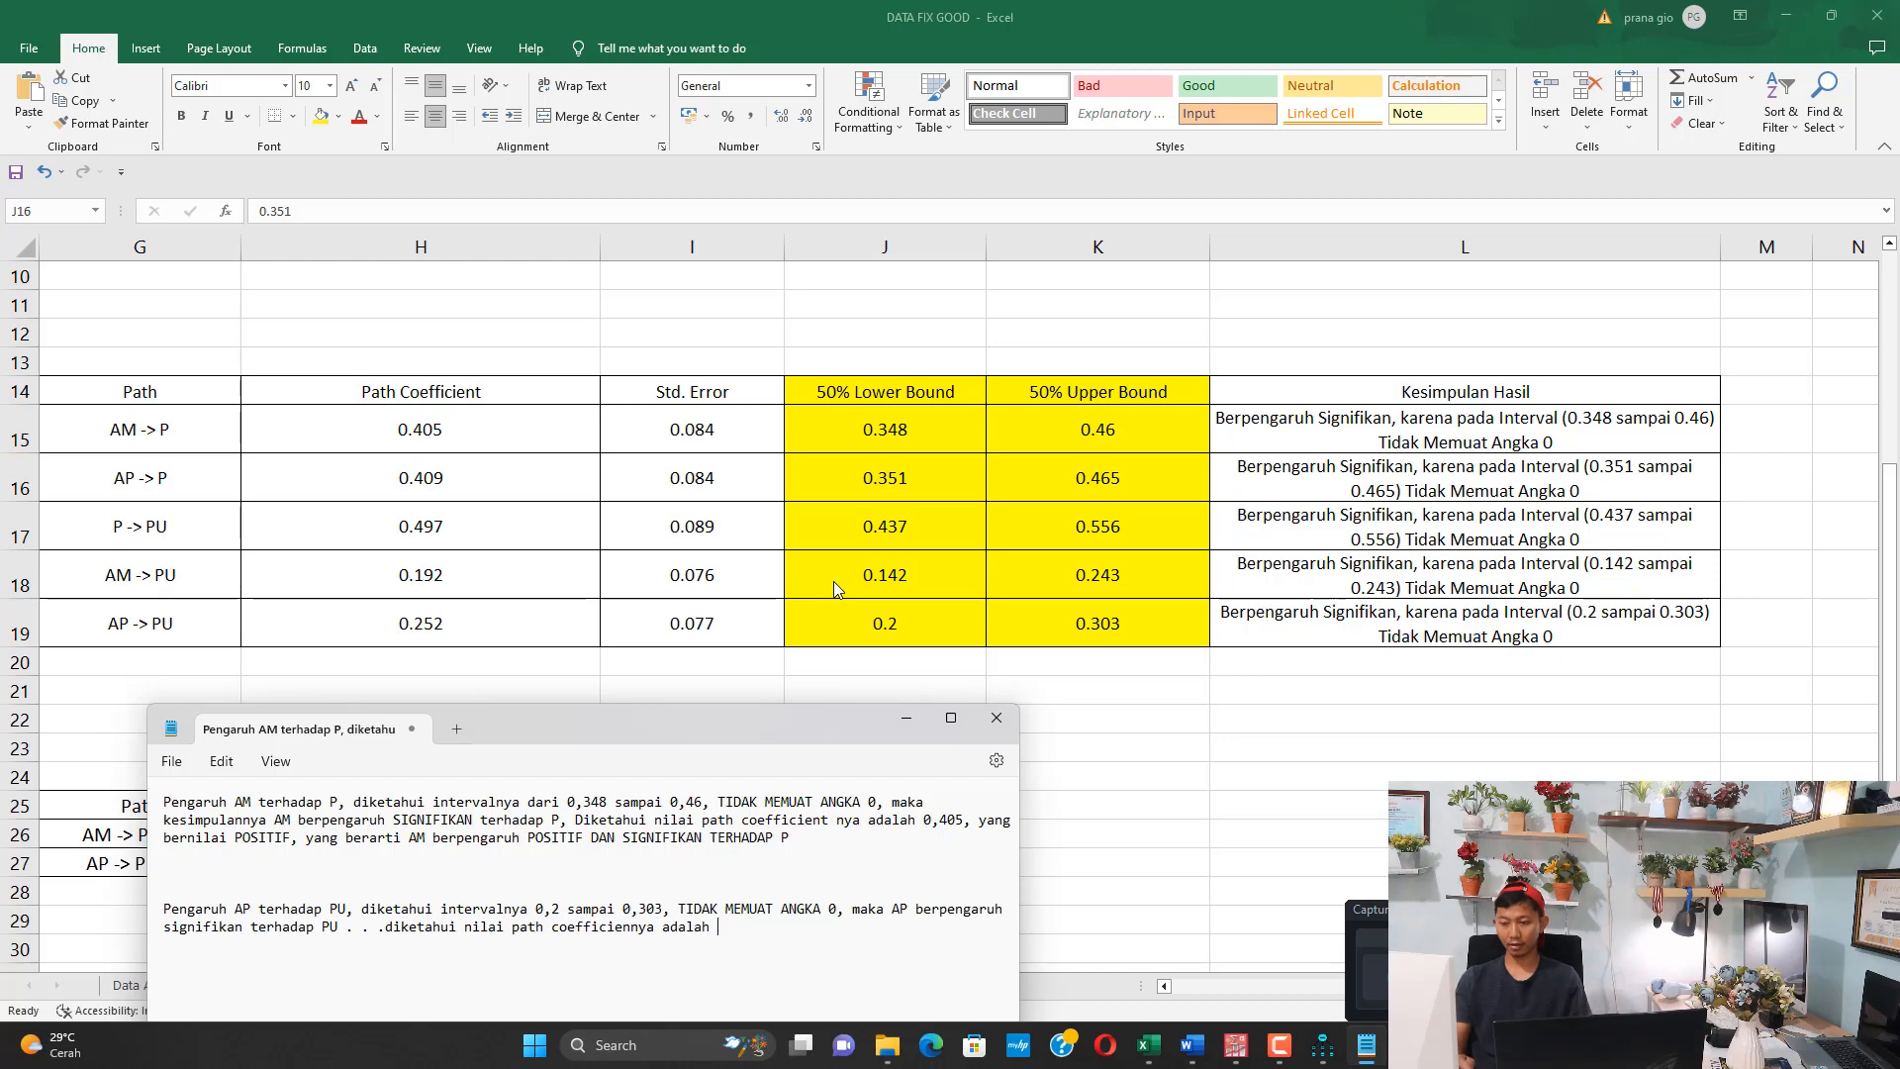
text(0,25)
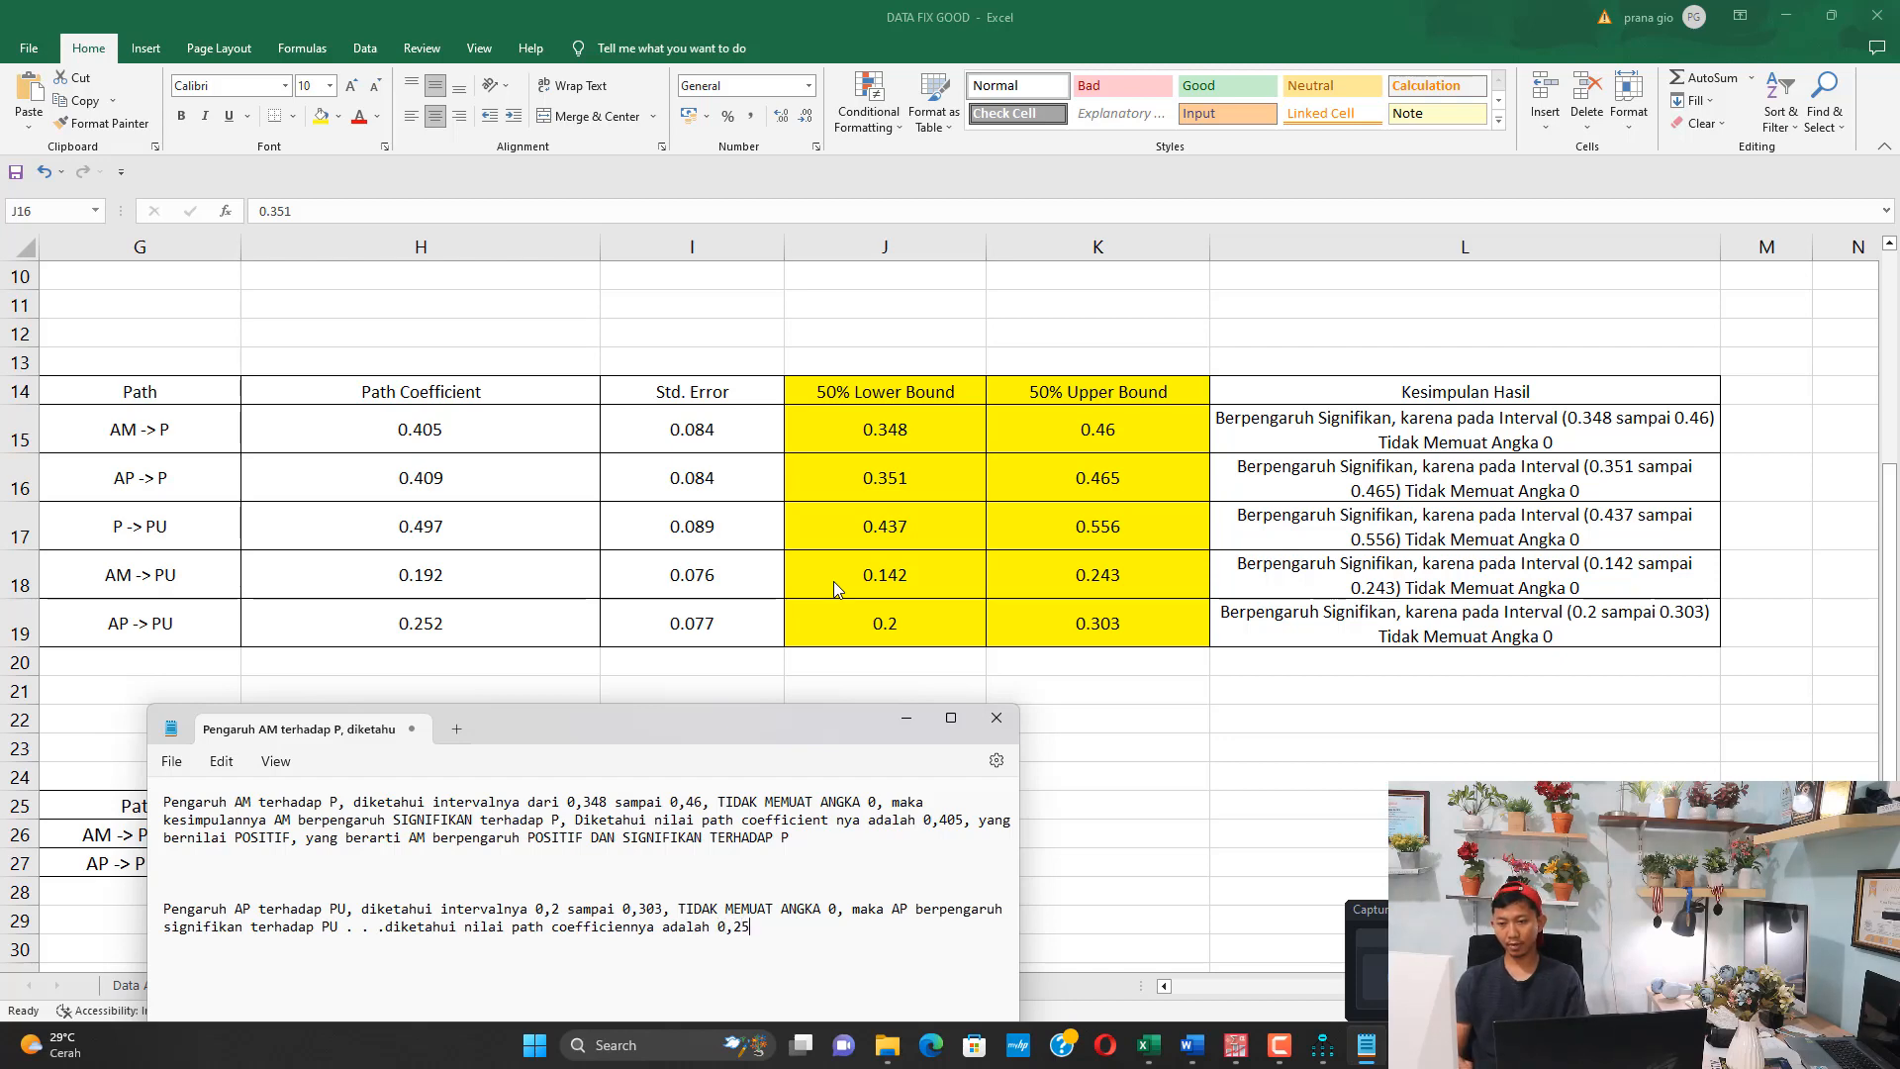
text(2, )
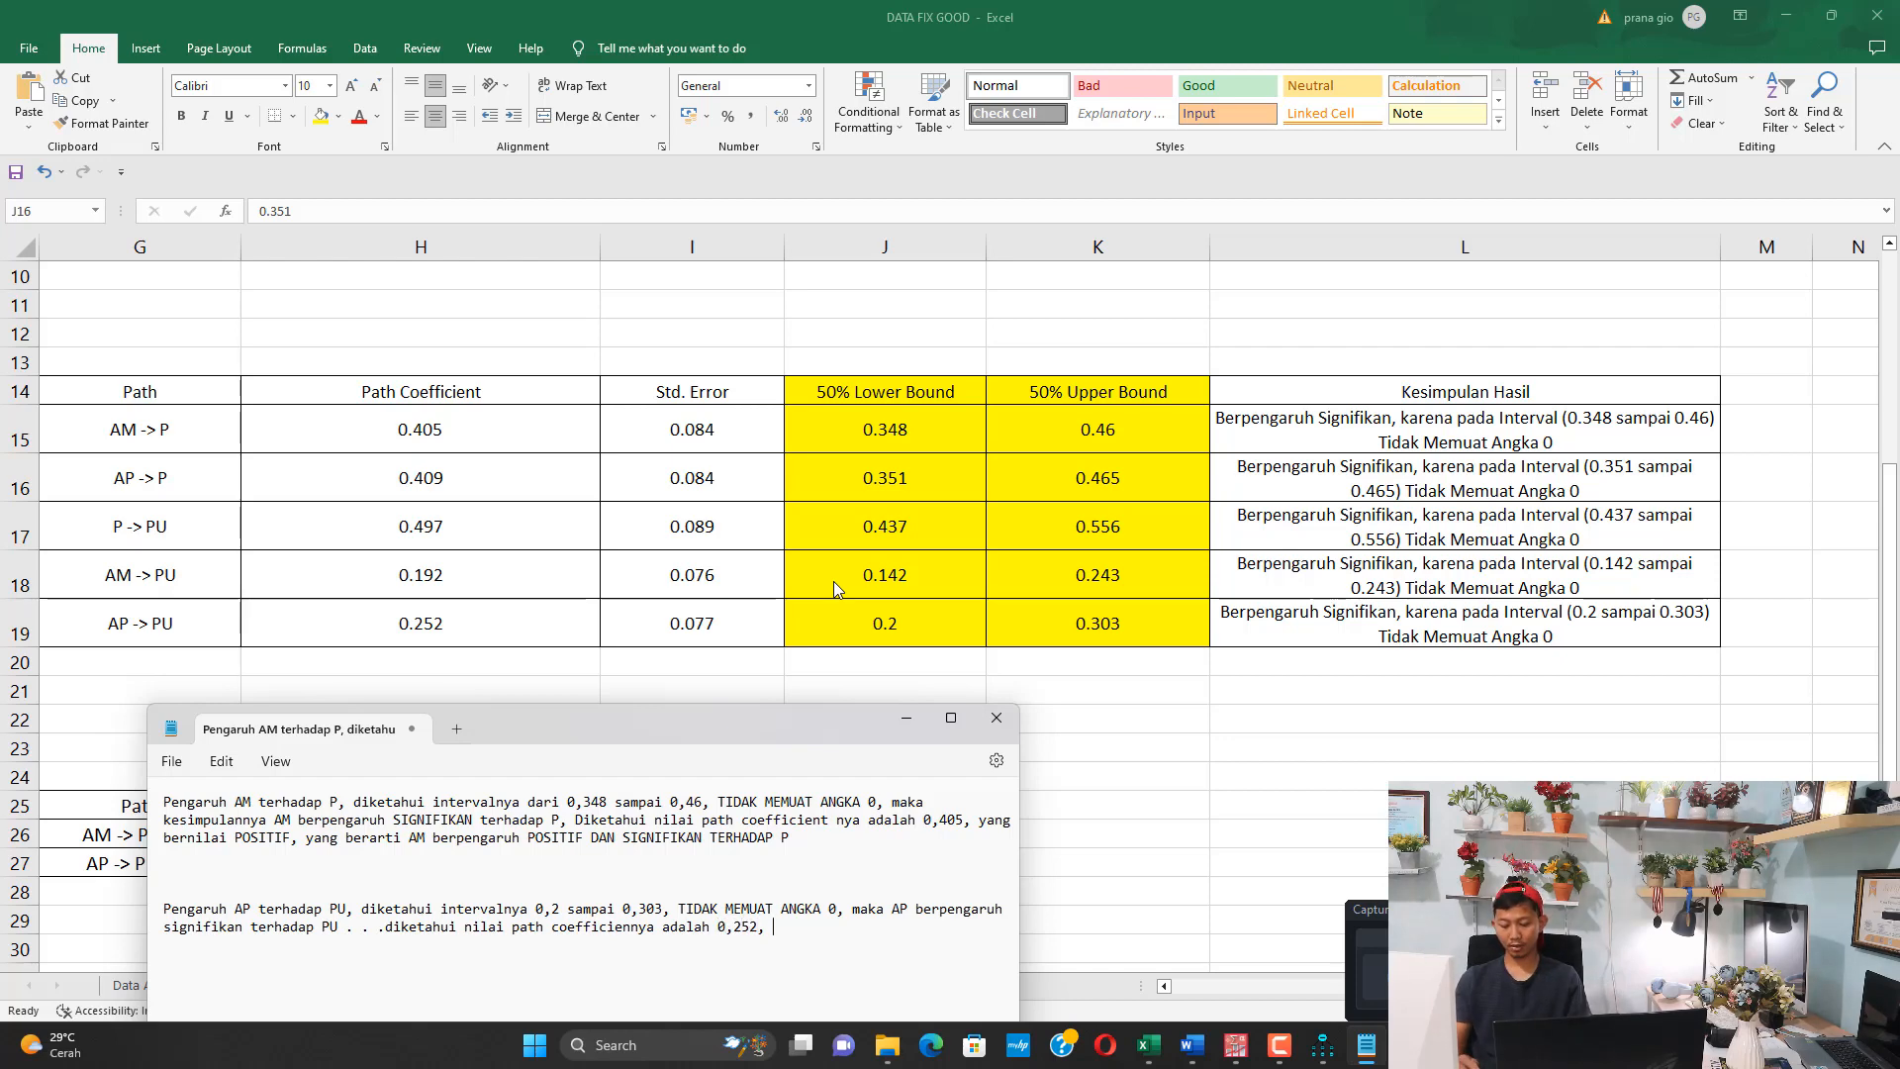
text(bernilai P)
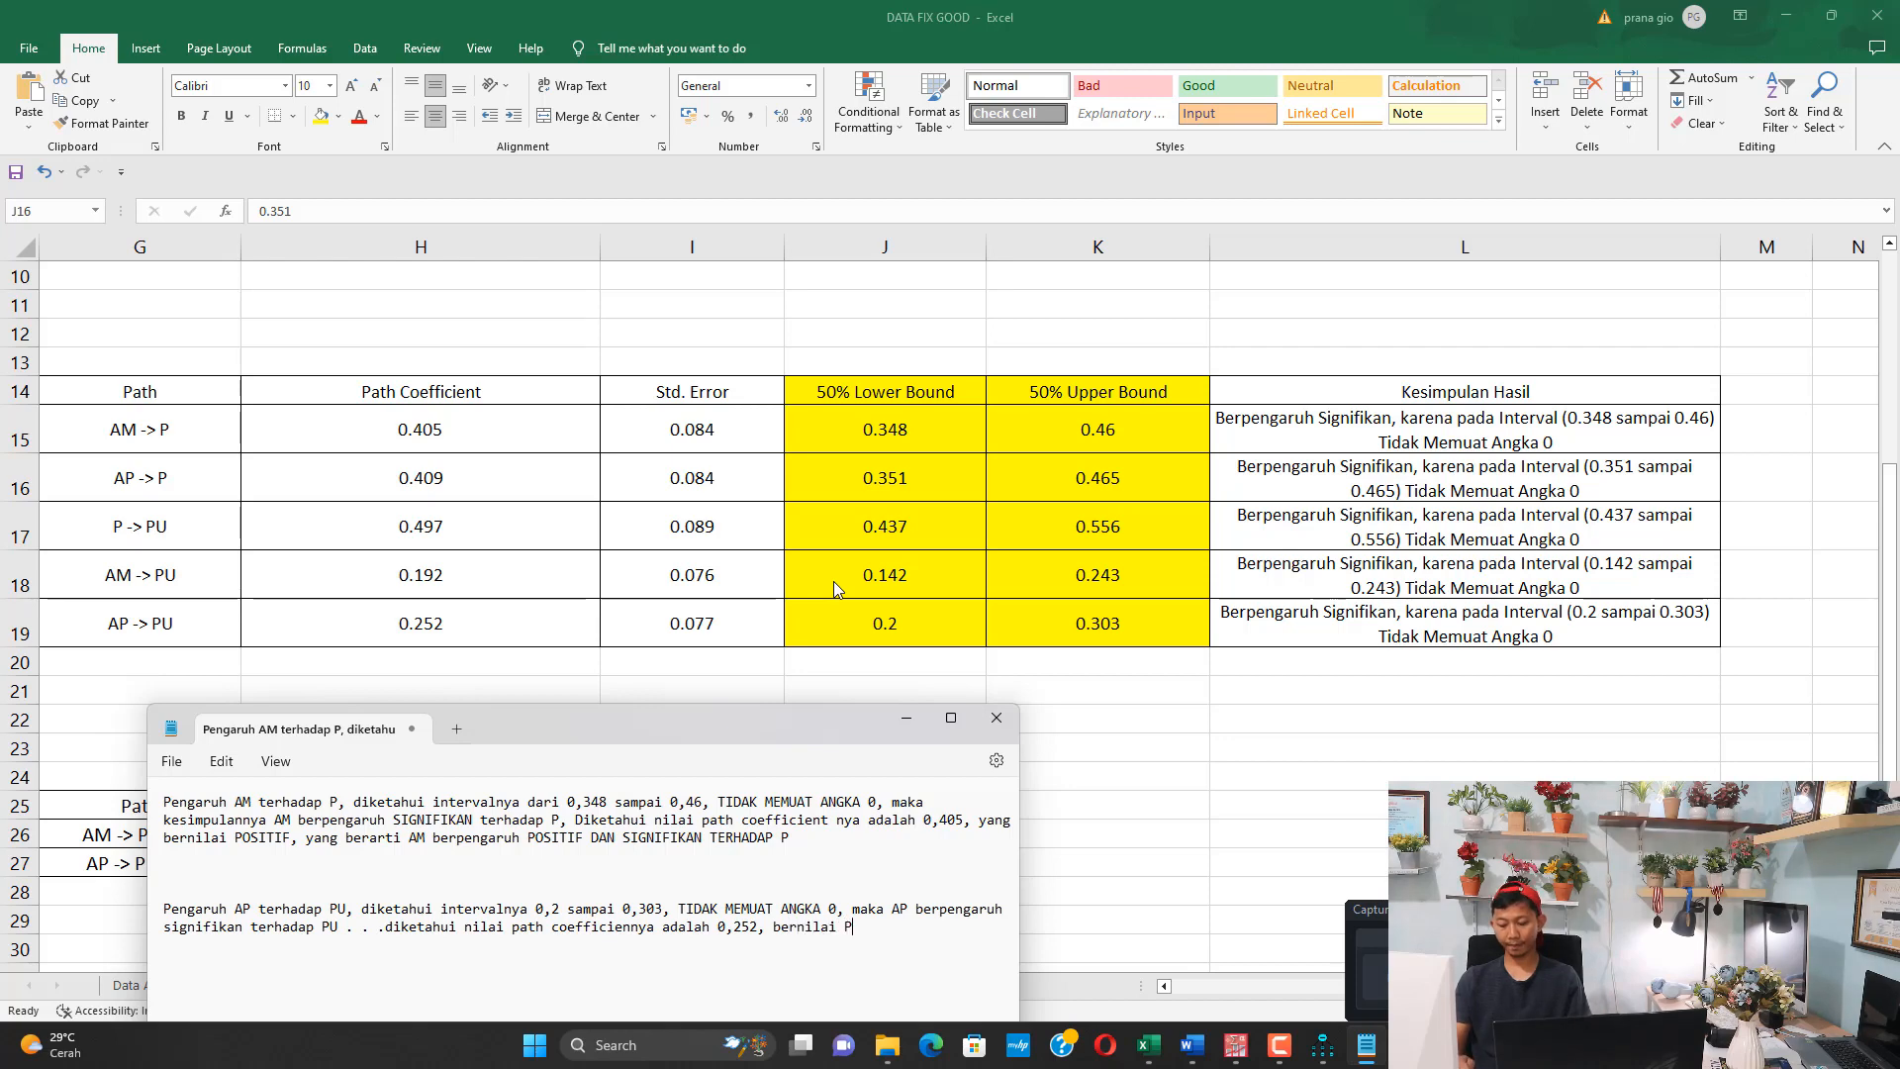
text(OSITIF, yang berarti AP berpengaruh positif terhadap PU)
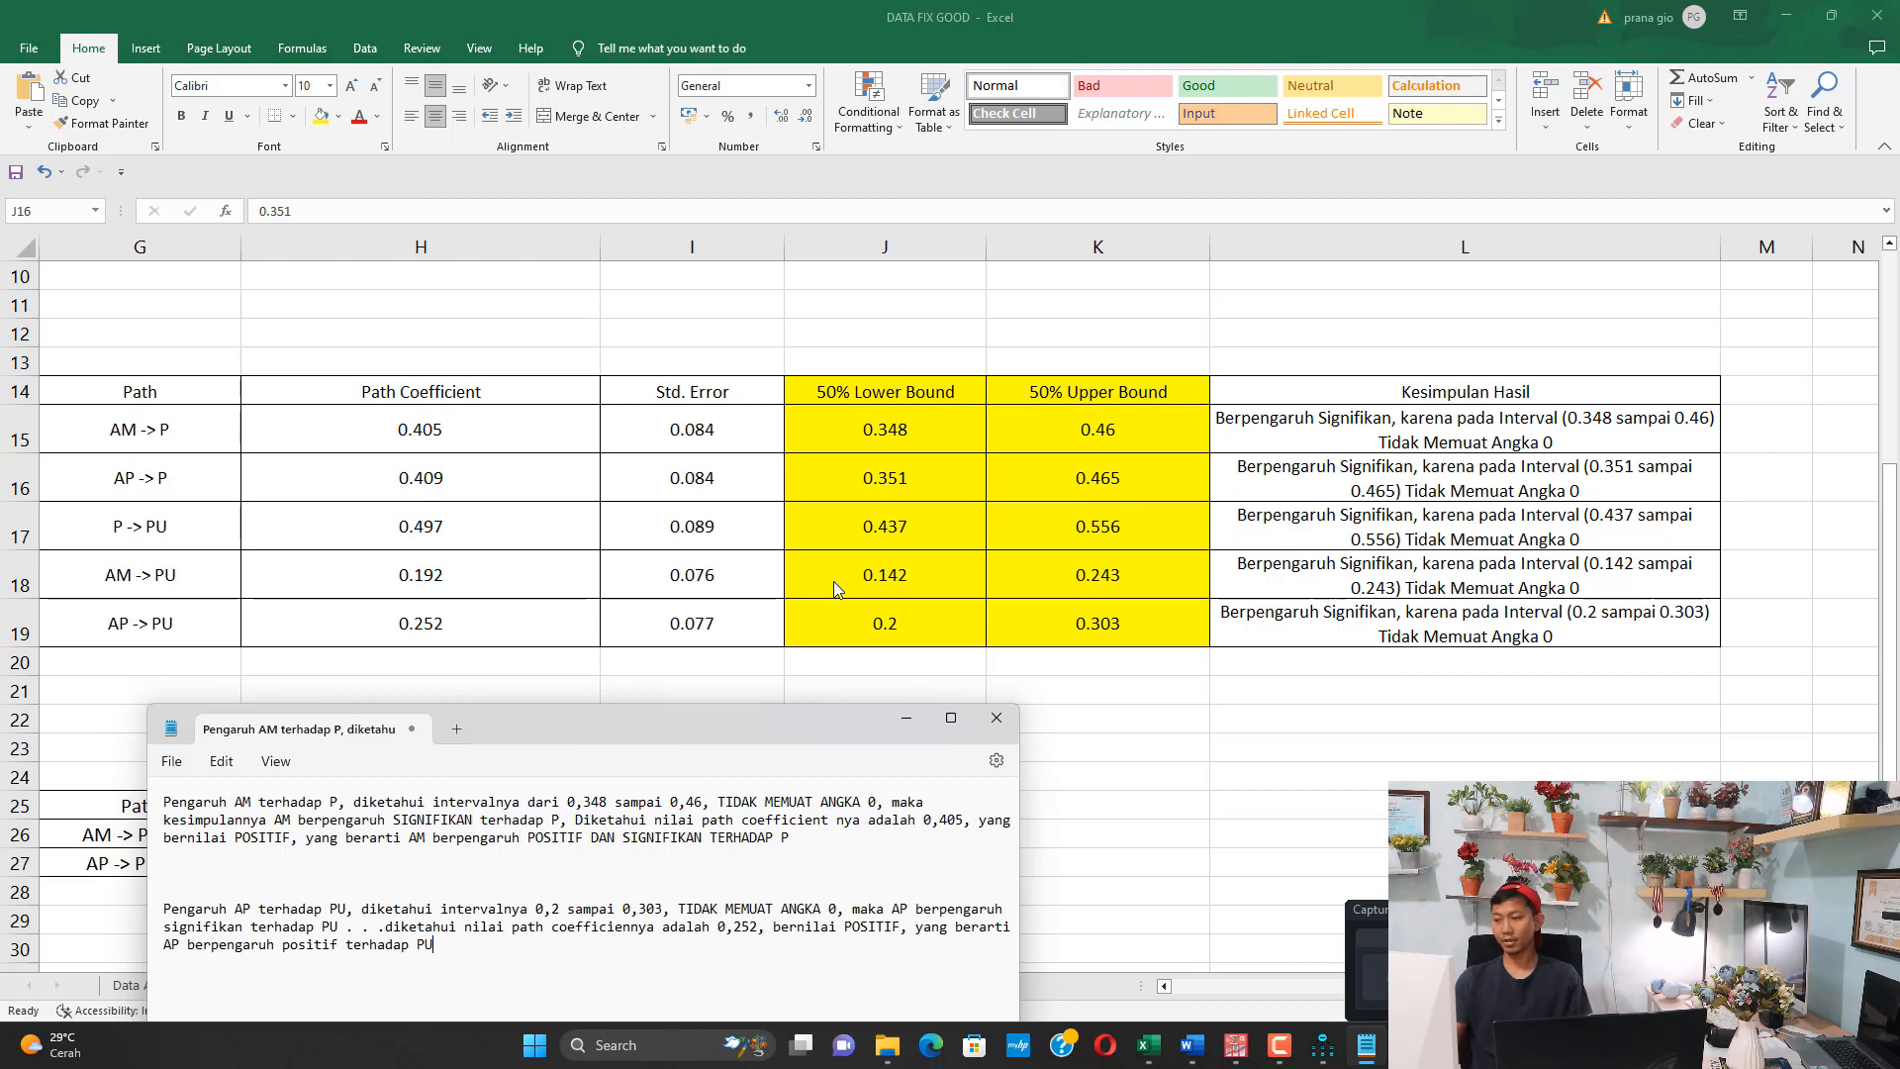
Switch to the Excel workbook and examine the conclusions and the 50% lower and upper bounds in the path table
key(alt+Tab)
drag(1324, 445, 1339, 624)
drag(908, 428, 920, 628)
drag(1043, 441, 1049, 584)
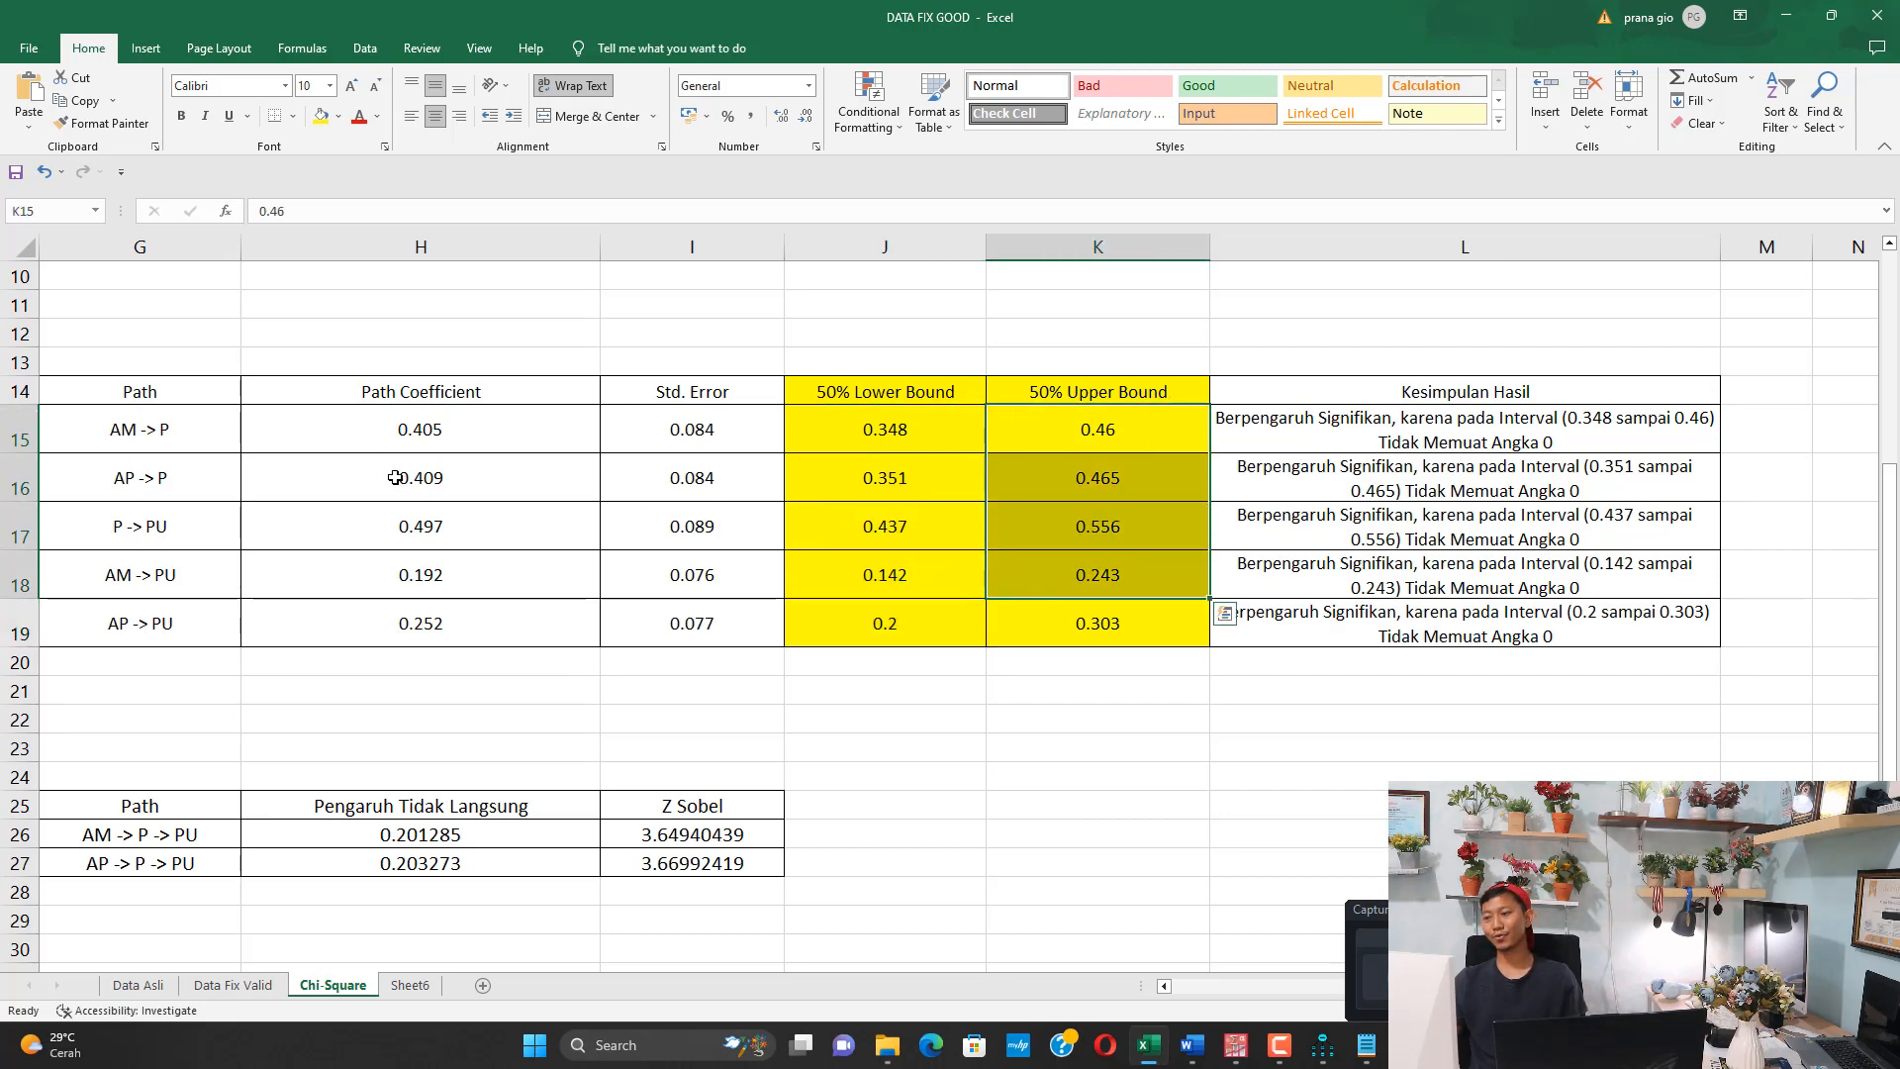
scroll(717, 612, up, 3)
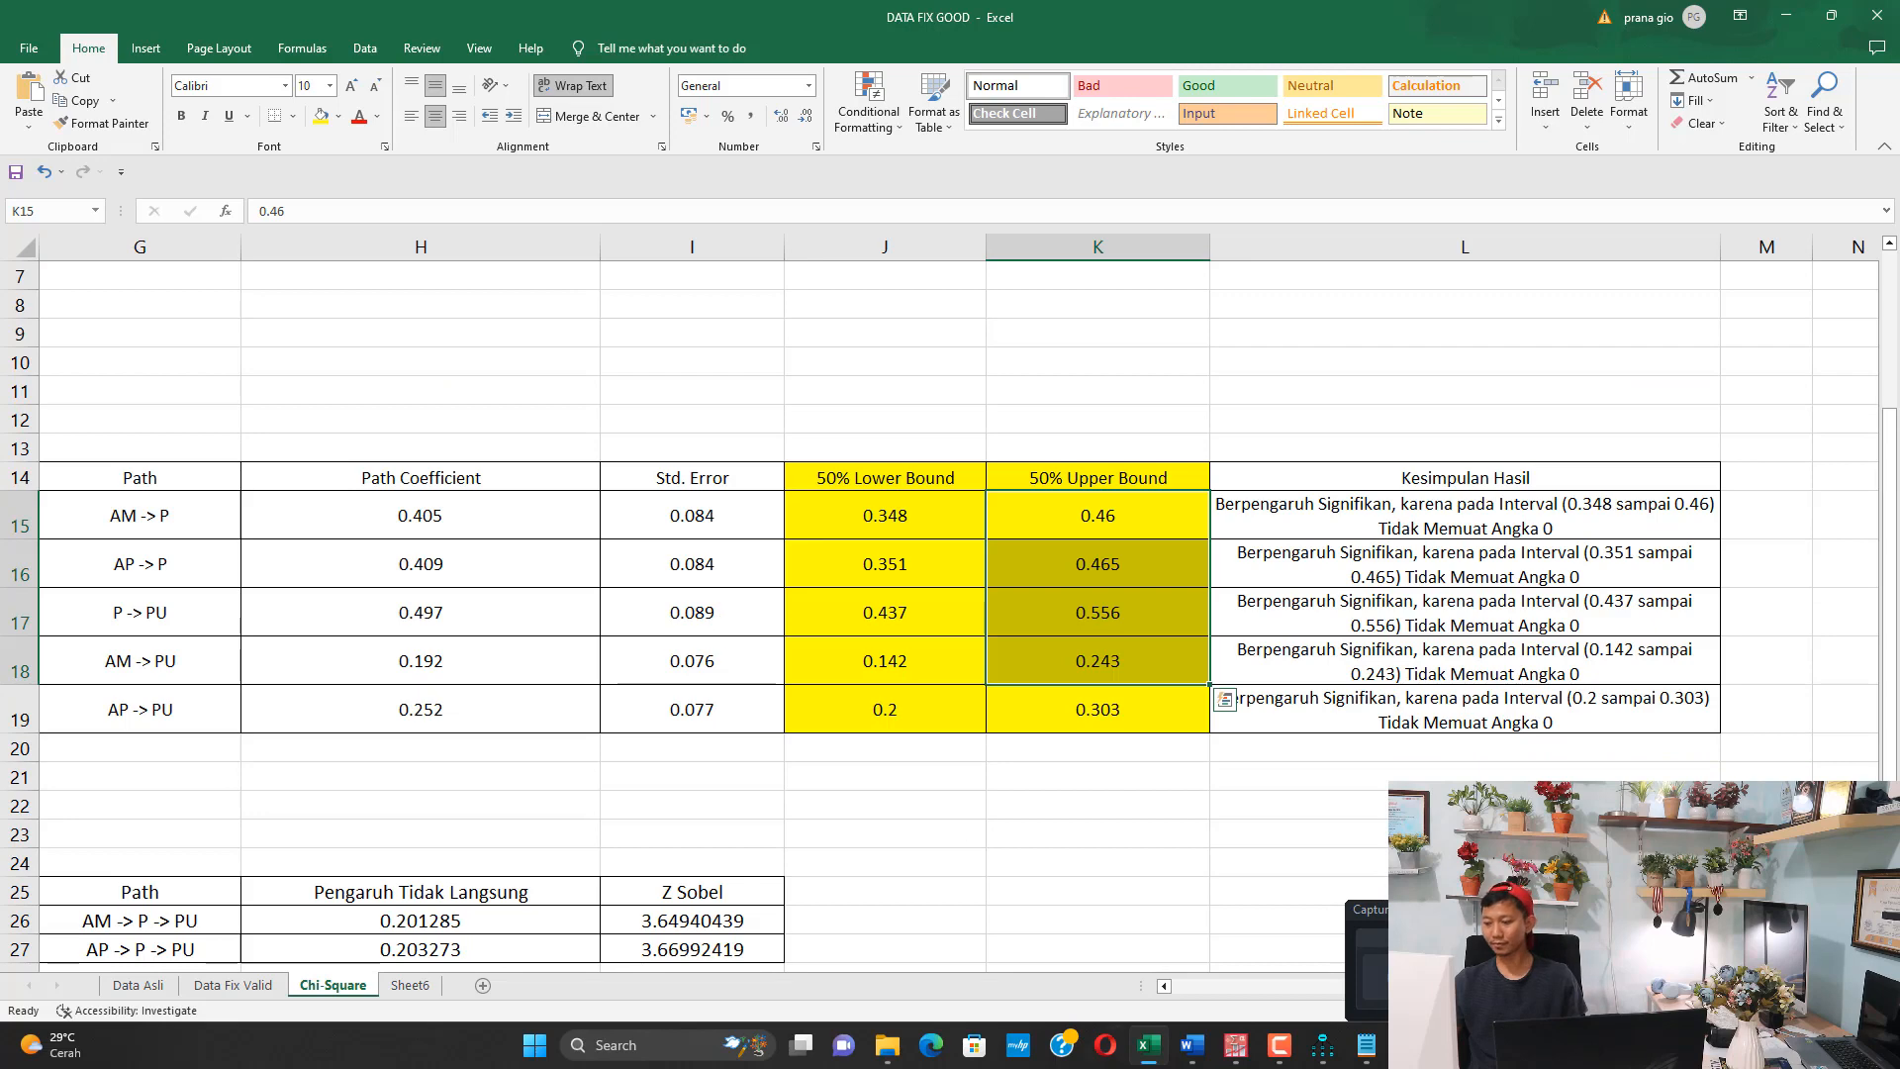
Switch to the Bayesian SEM results window in AMOS
click(1191, 1045)
click(1194, 993)
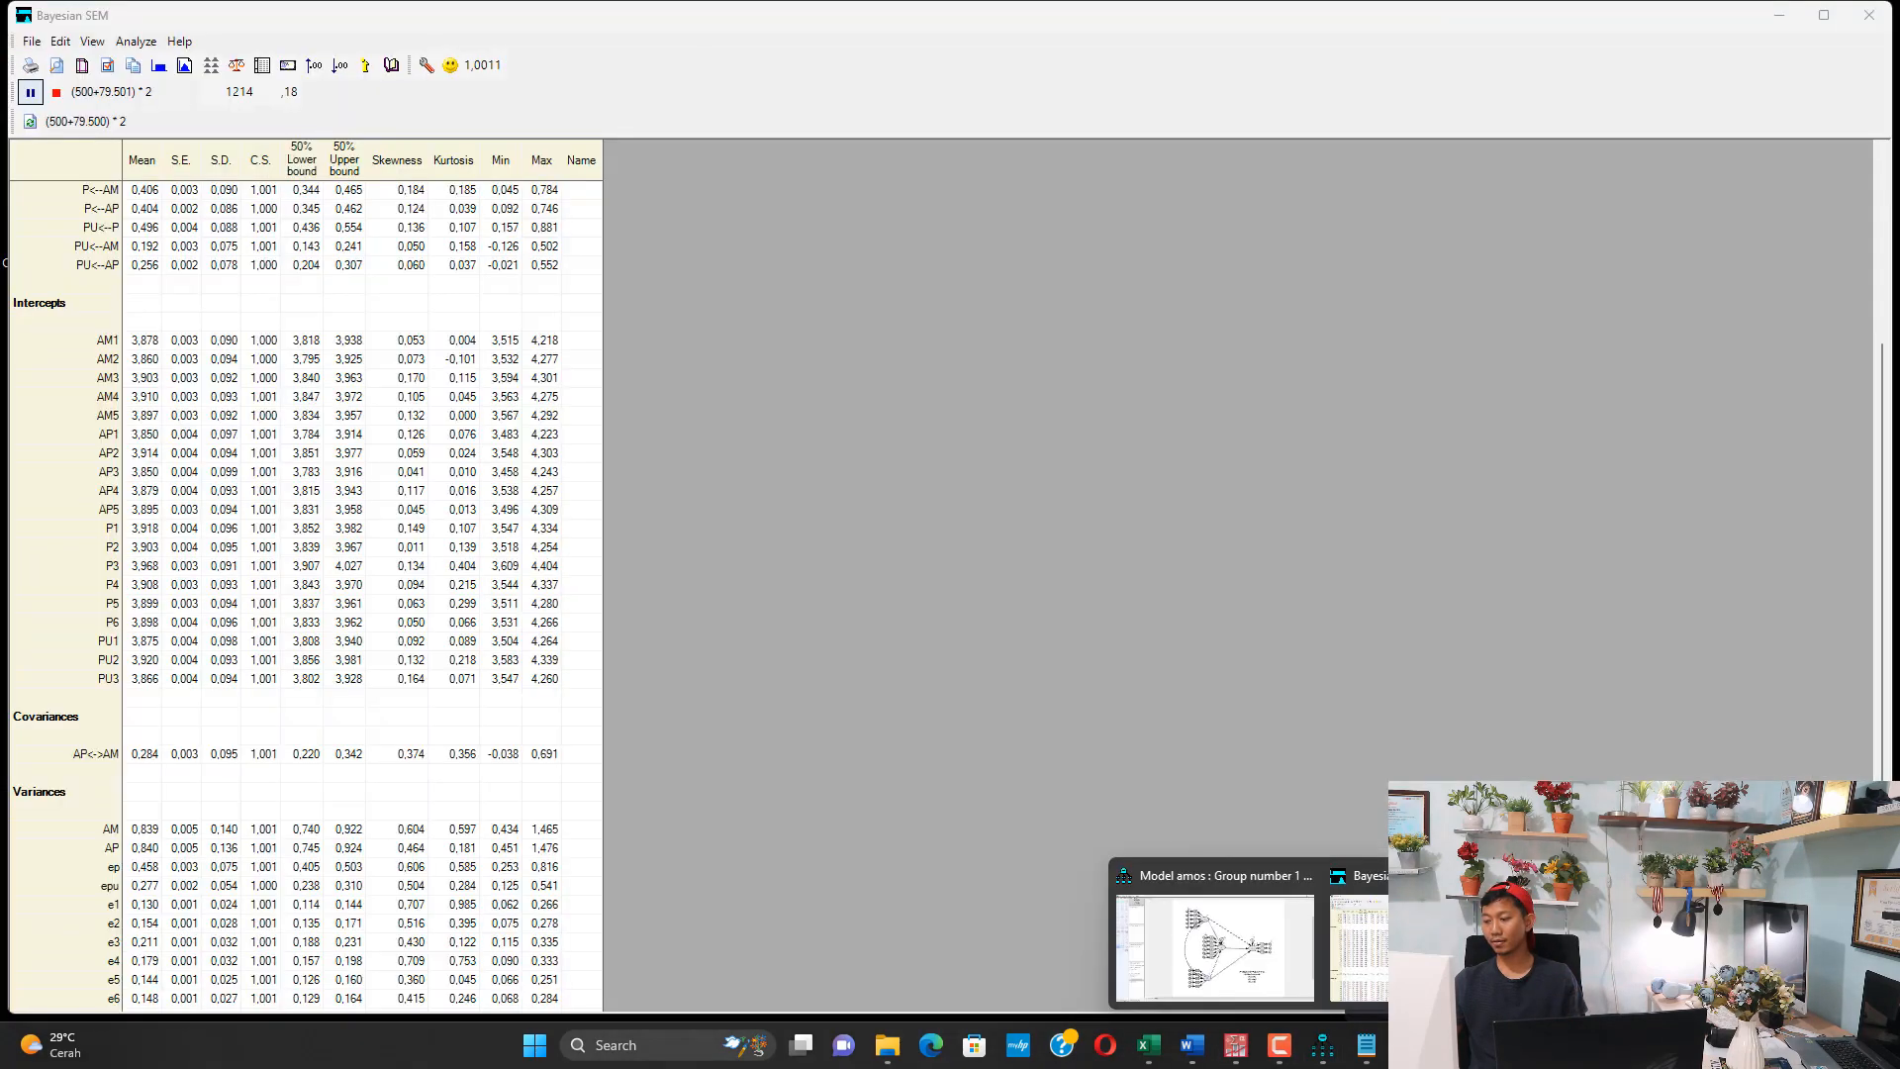
click(1356, 934)
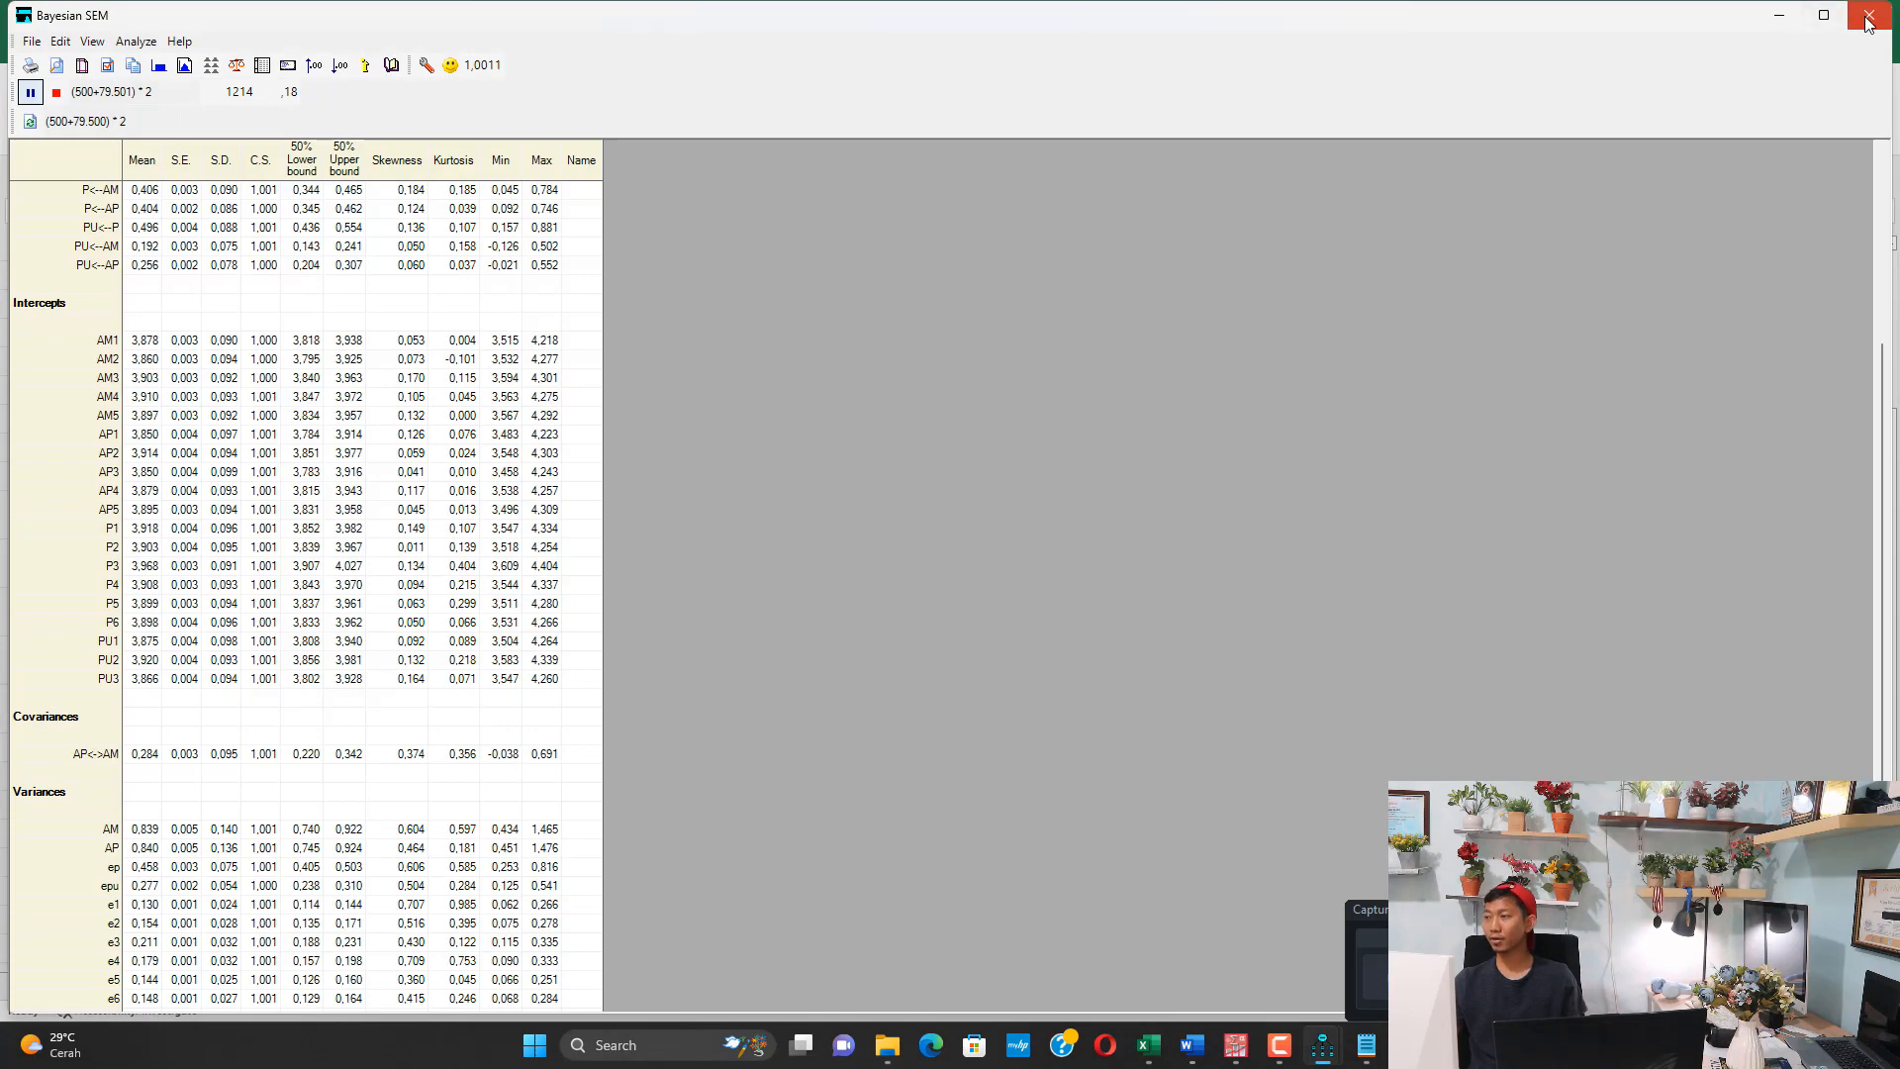
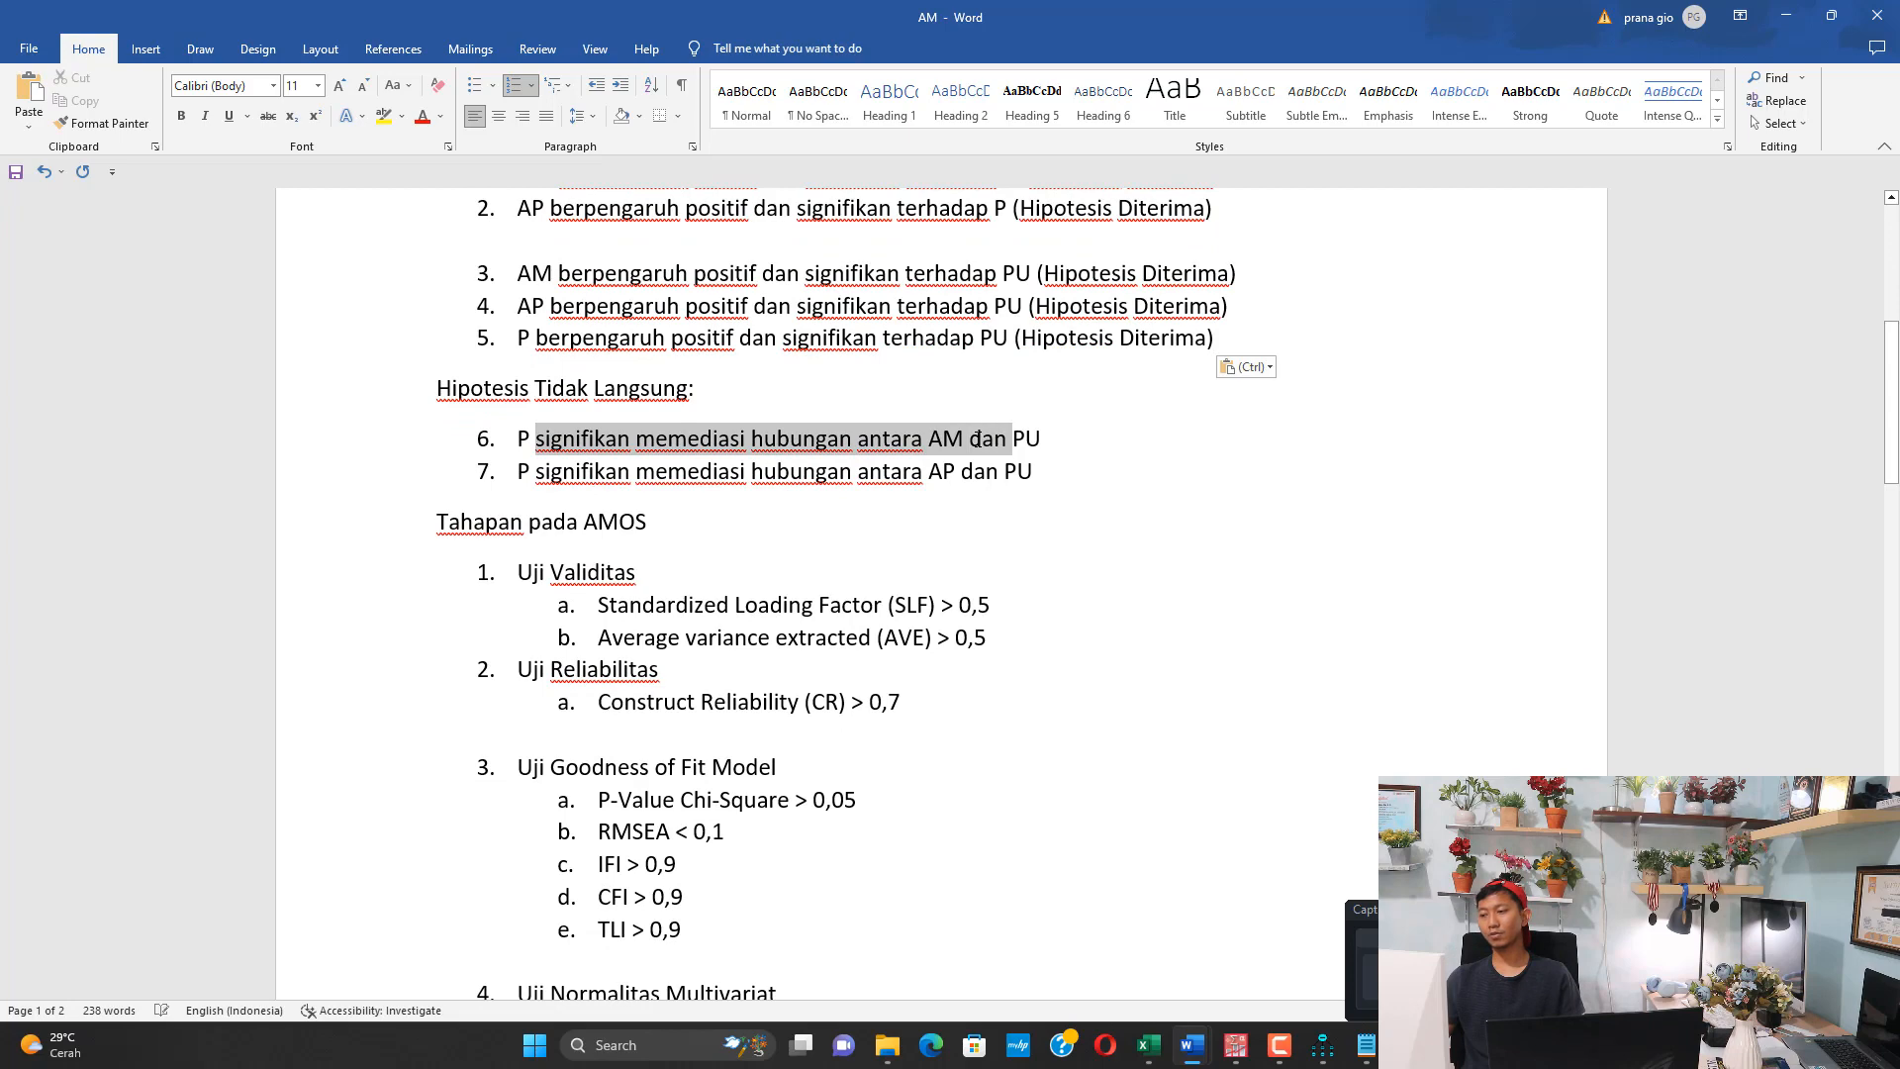
Switch to the Excel workbook and clear the Pengaruh Tidak Langsung values of both mediation paths
click(685, 473)
mouse_move(1236, 1053)
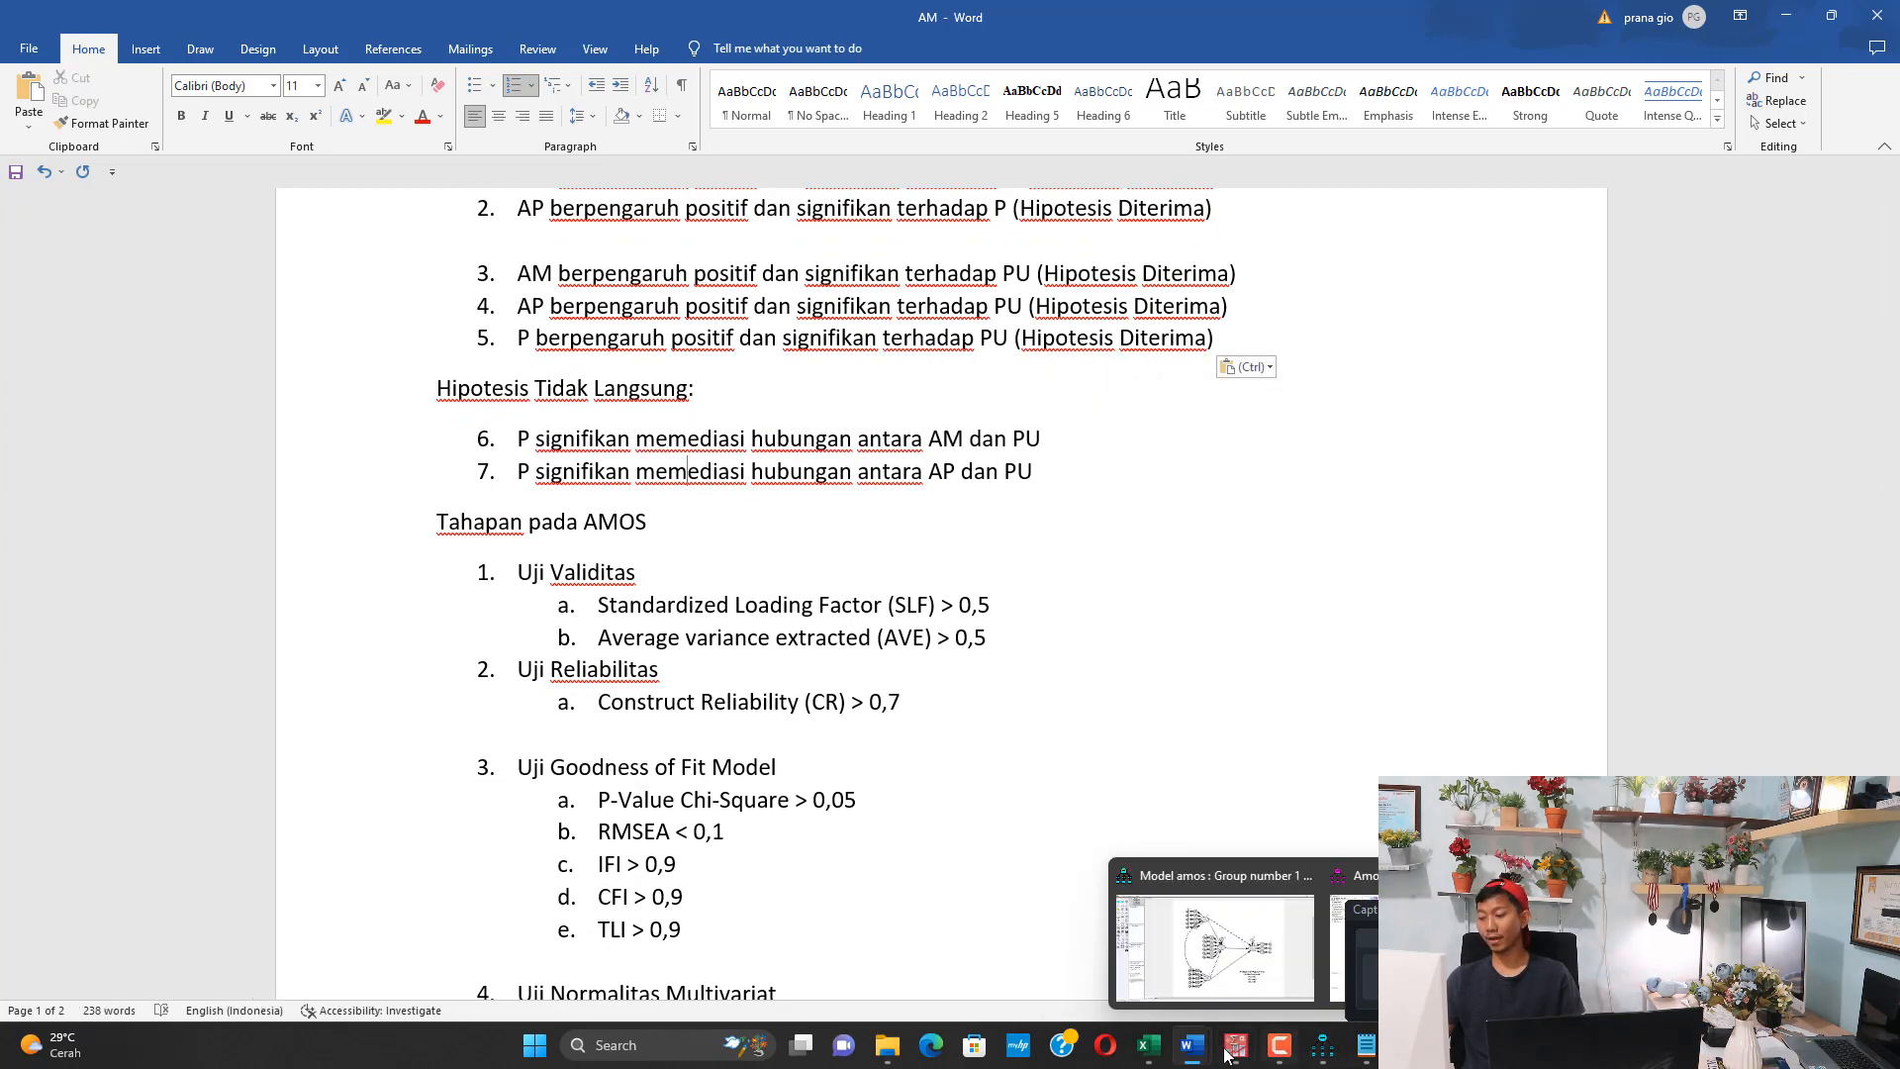
click(1147, 1045)
scroll(555, 733, down, 1)
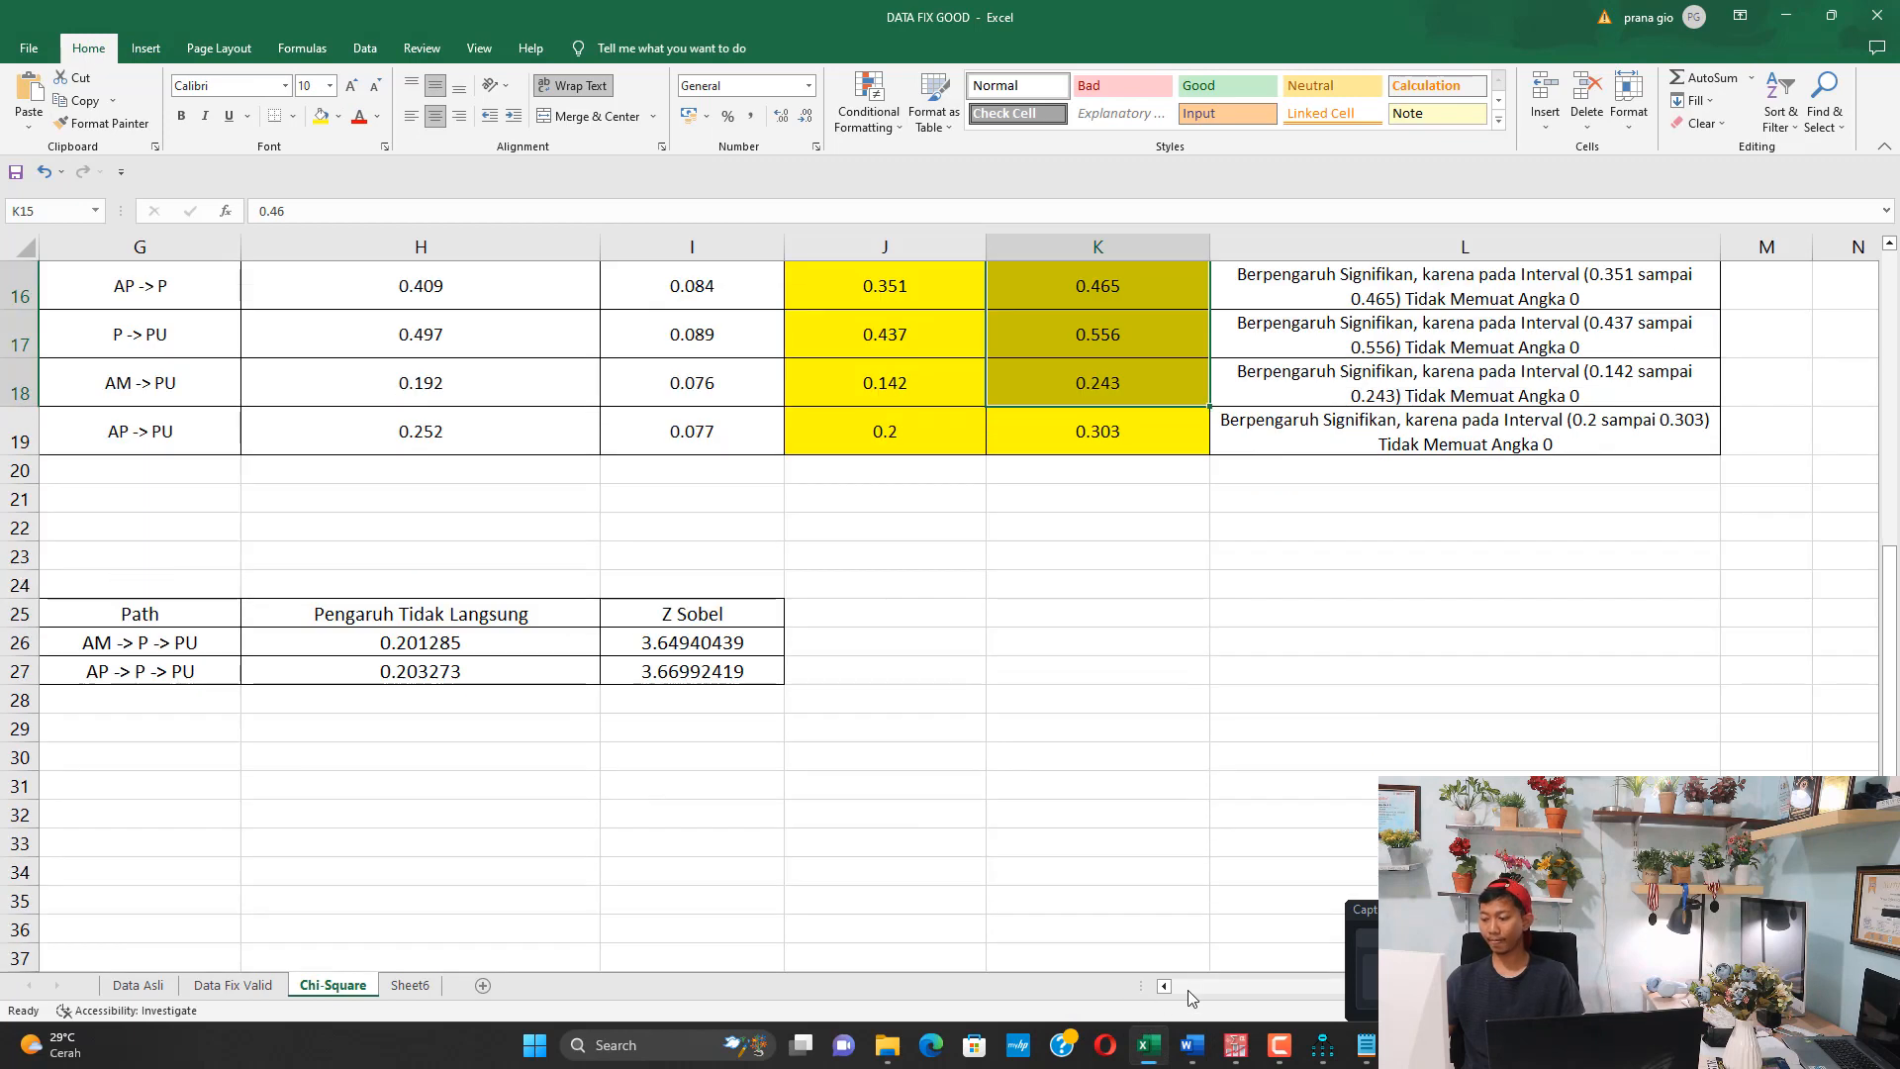
click(1189, 990)
scroll(1242, 804, up, 4)
drag(1248, 989, 1403, 991)
scroll(899, 719, down, 3)
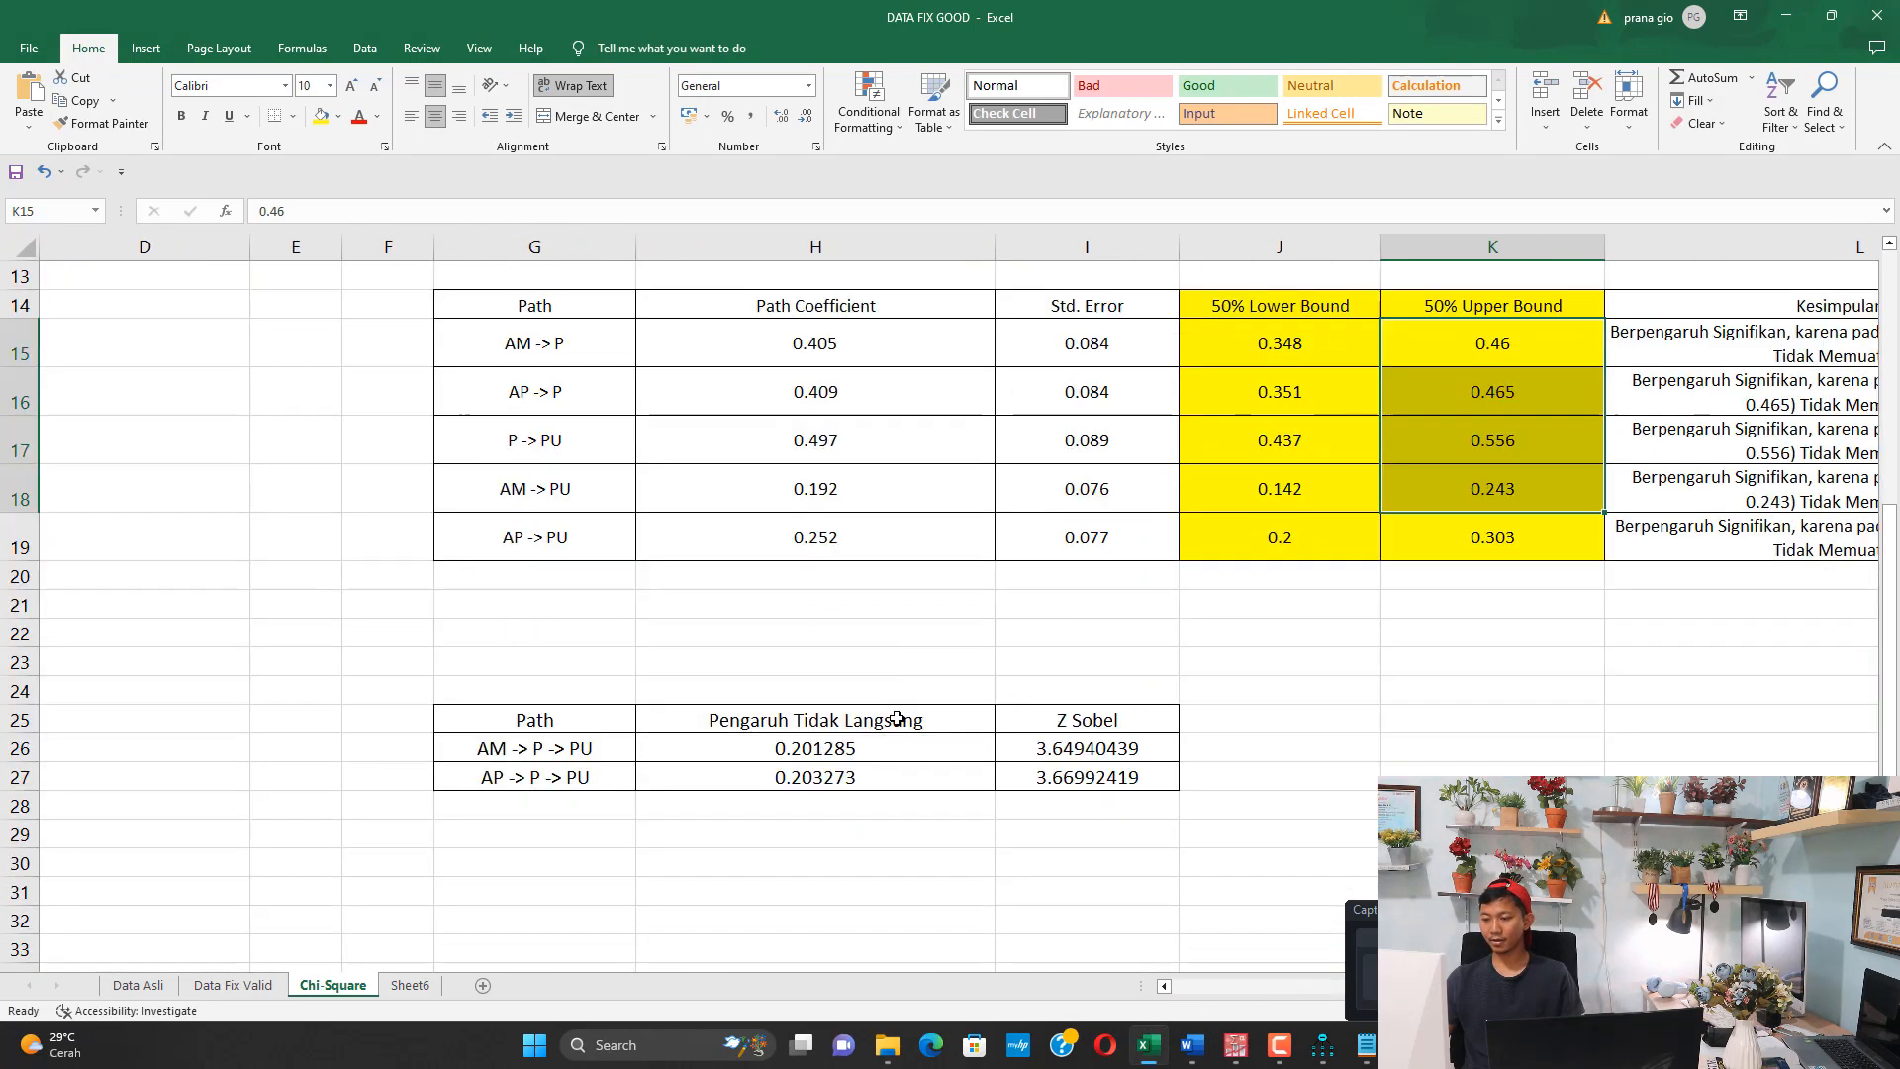
scroll(899, 719, down, 2)
click(898, 502)
key(Delete)
key(Down)
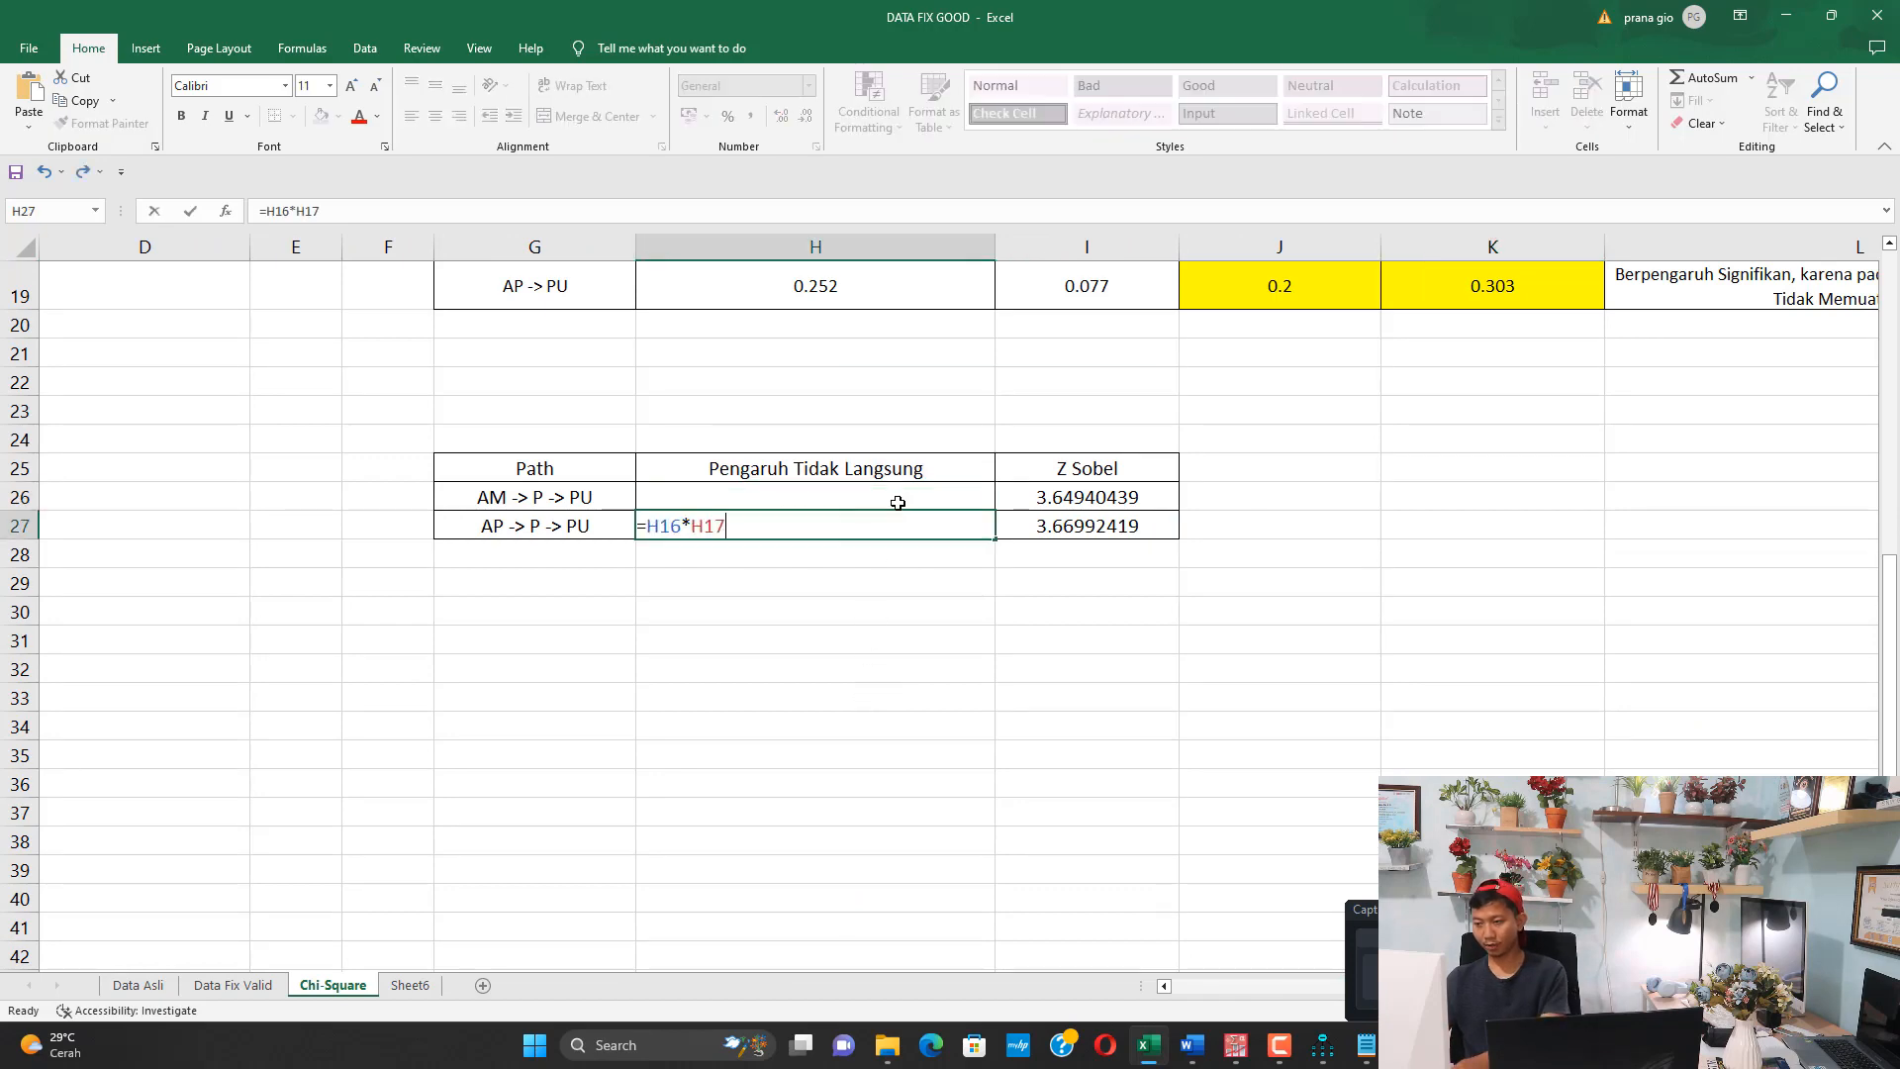
key(Delete)
Clear the Z Sobel values of both mediation paths in the indirect effect table
key(Right)
key(Delete)
key(Up)
key(Delete)
key(Up)
Calculate the indirect effect of AM -> P -> PU in H26 with the formula =H15*H17
scroll(895, 502, up, 3)
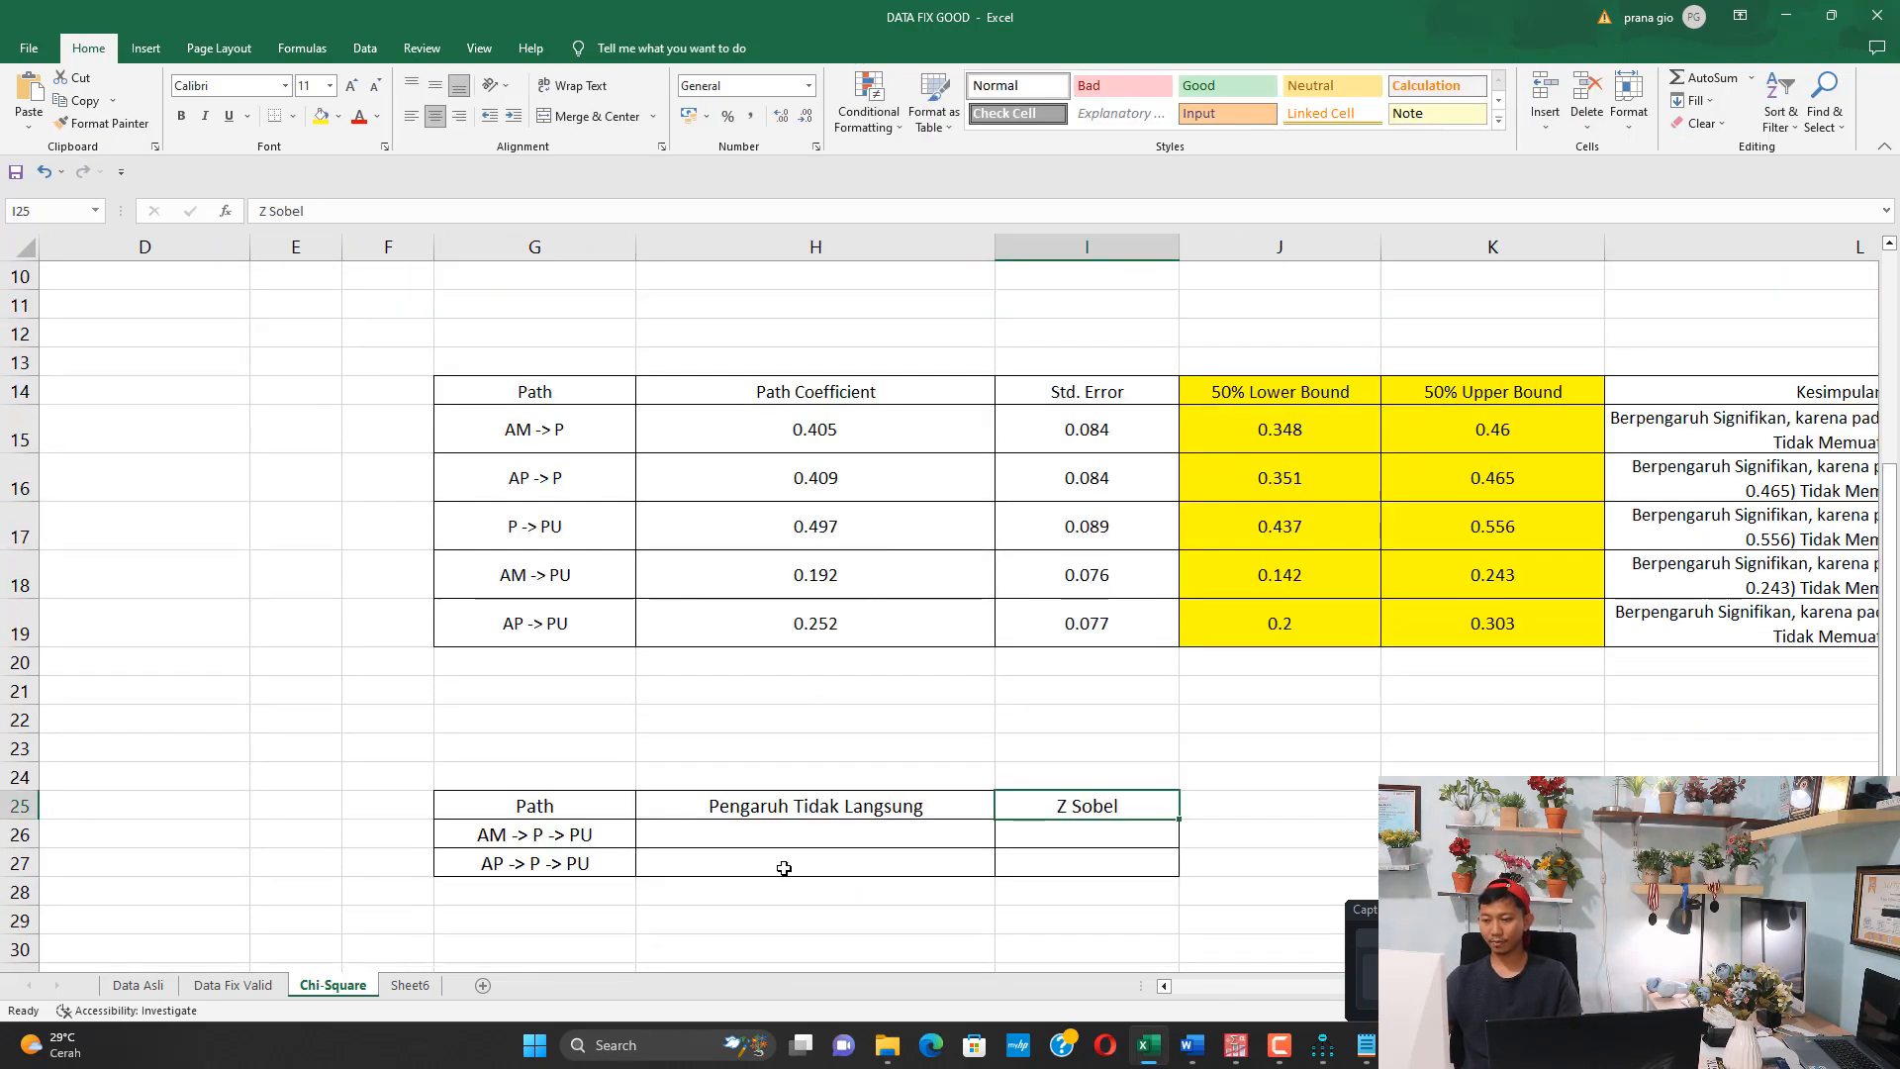
click(801, 825)
text(=)
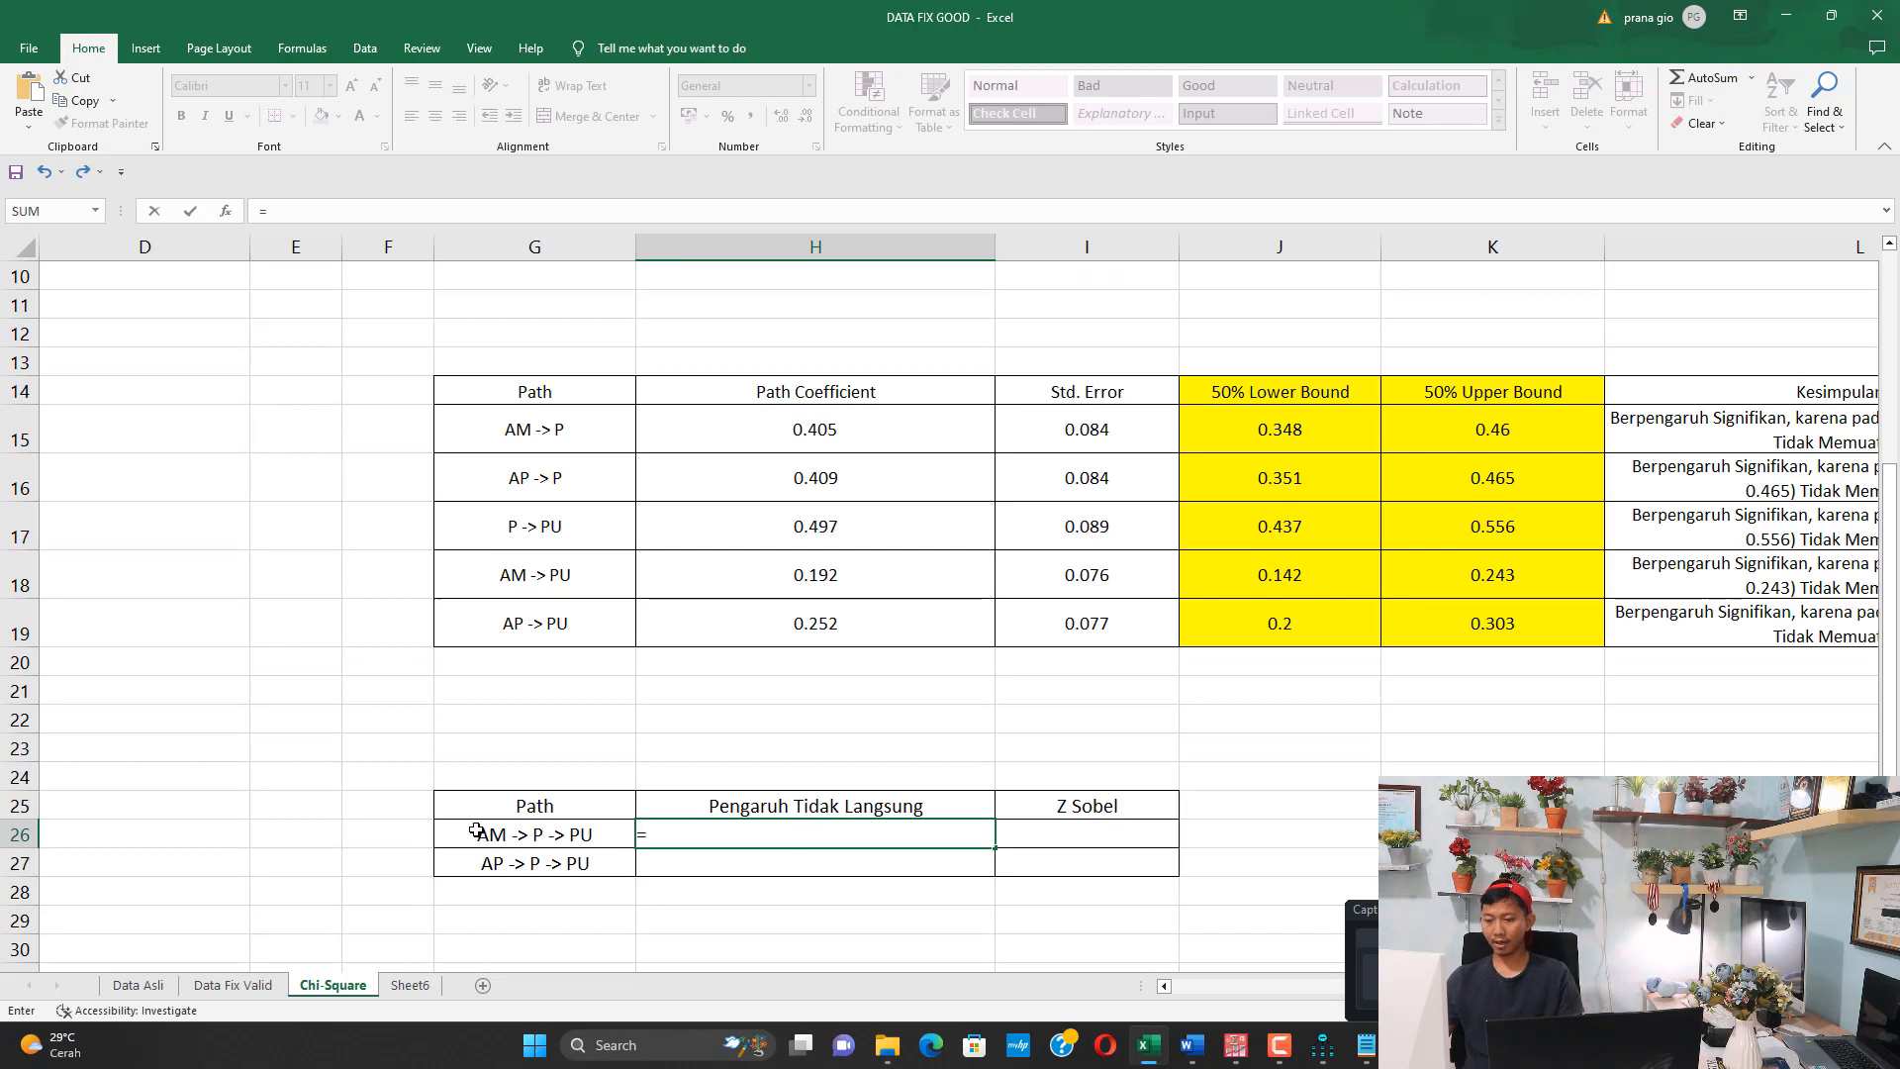
click(819, 434)
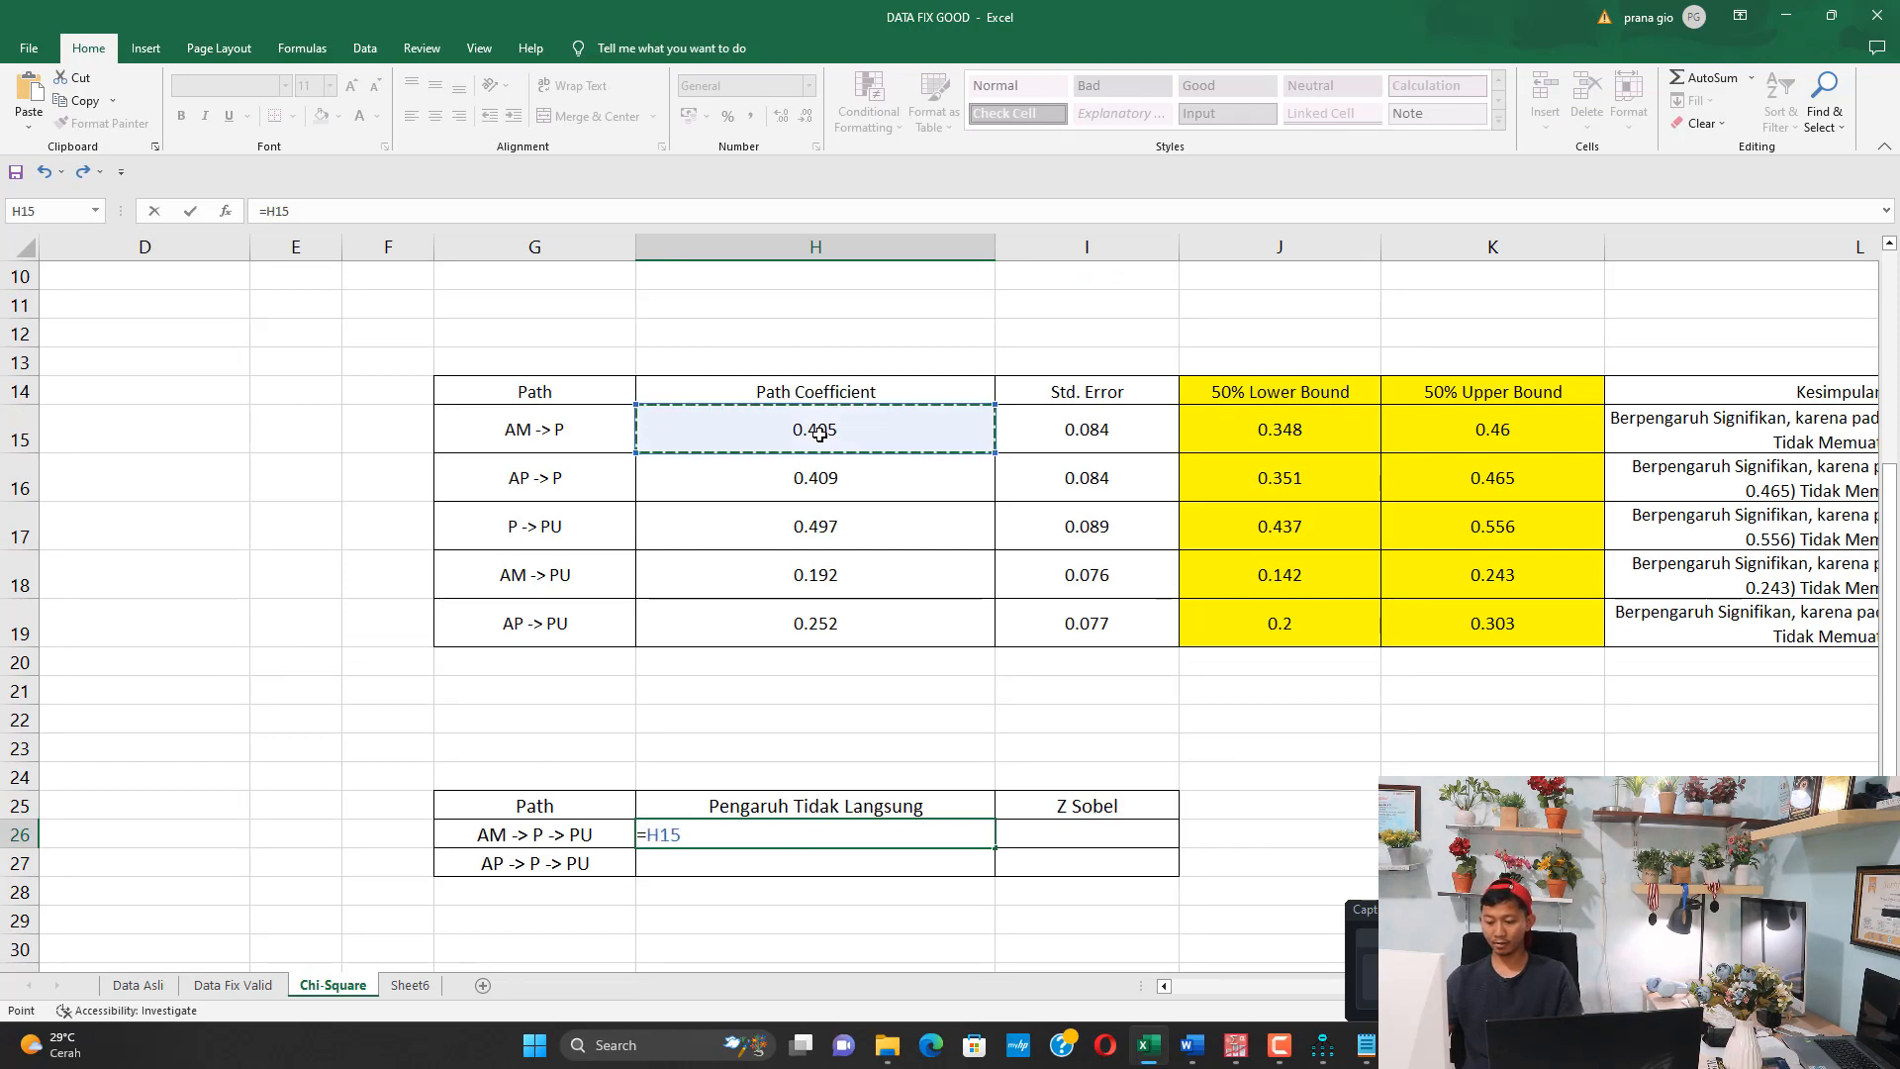
text(*)
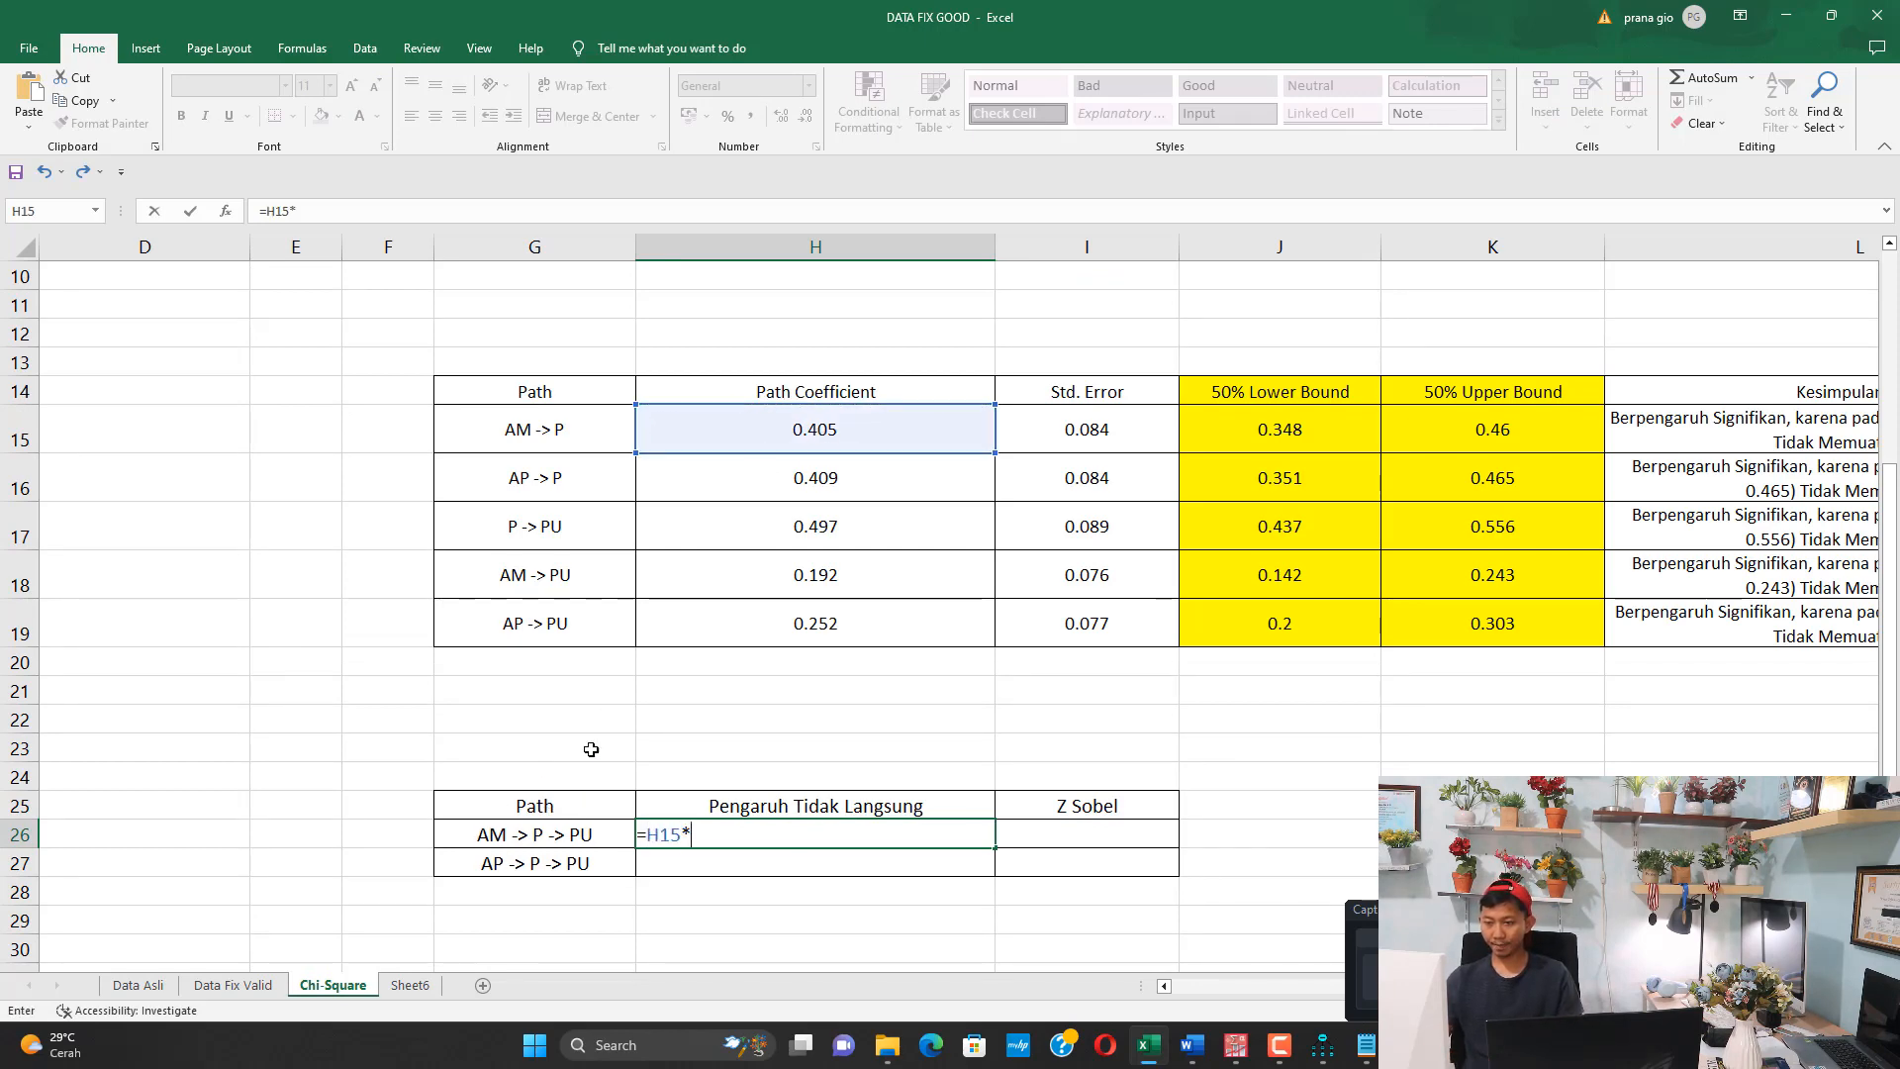
click(740, 519)
key(Return)
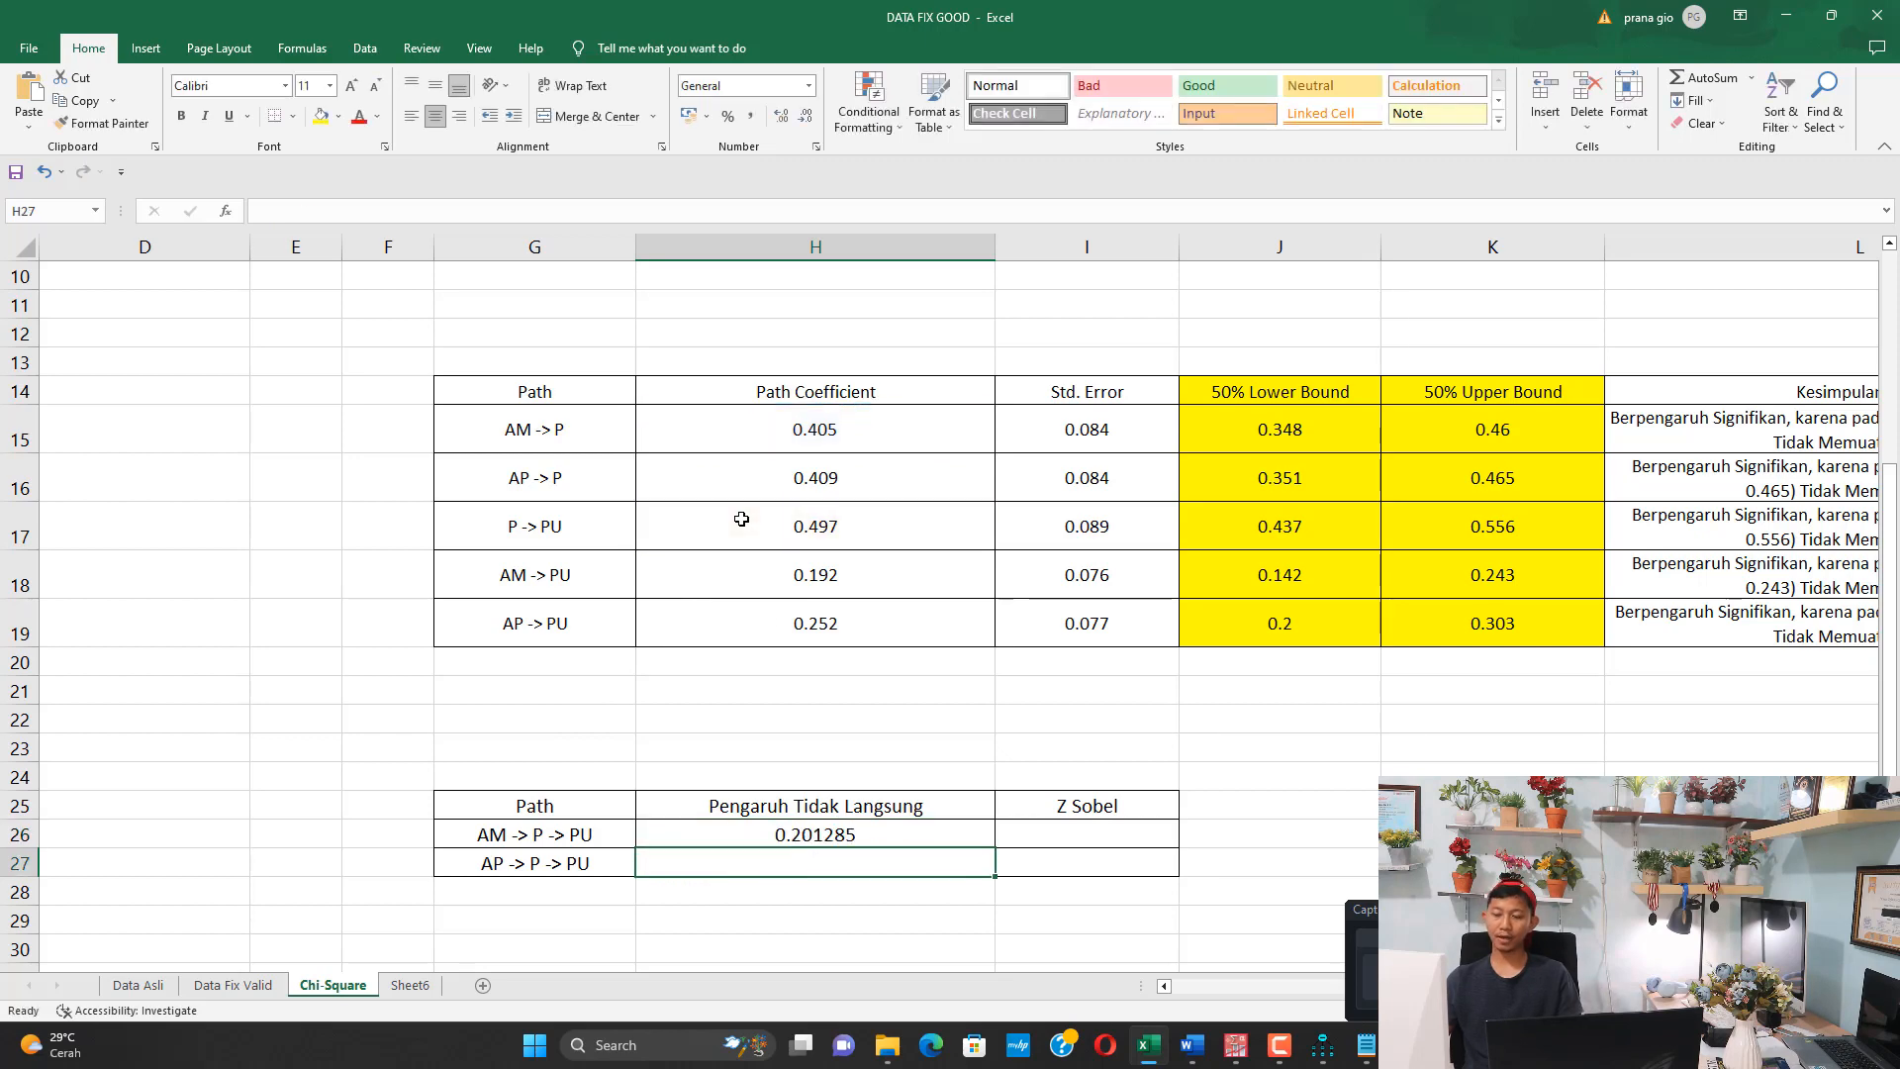
Calculate the indirect effect of AP -> P -> PU in H27 with the formula =H16*H17
text(=)
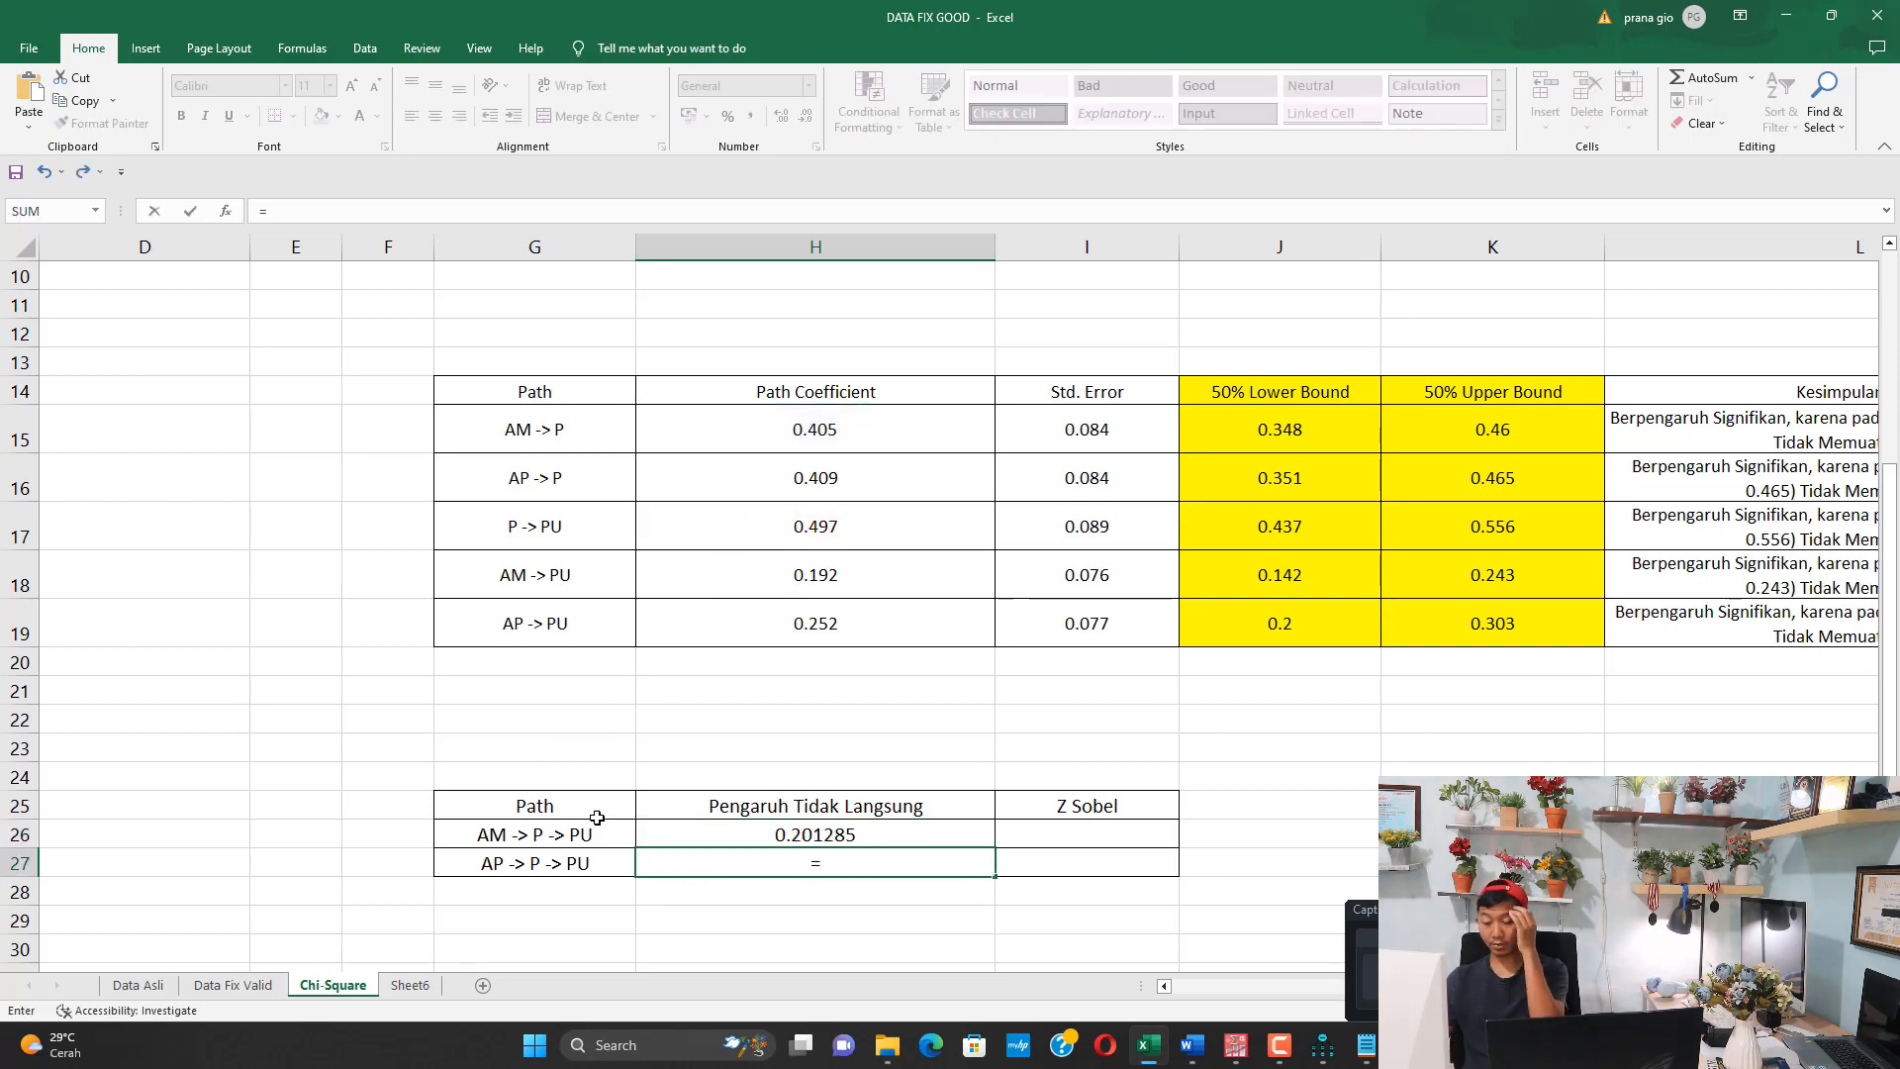
click(829, 477)
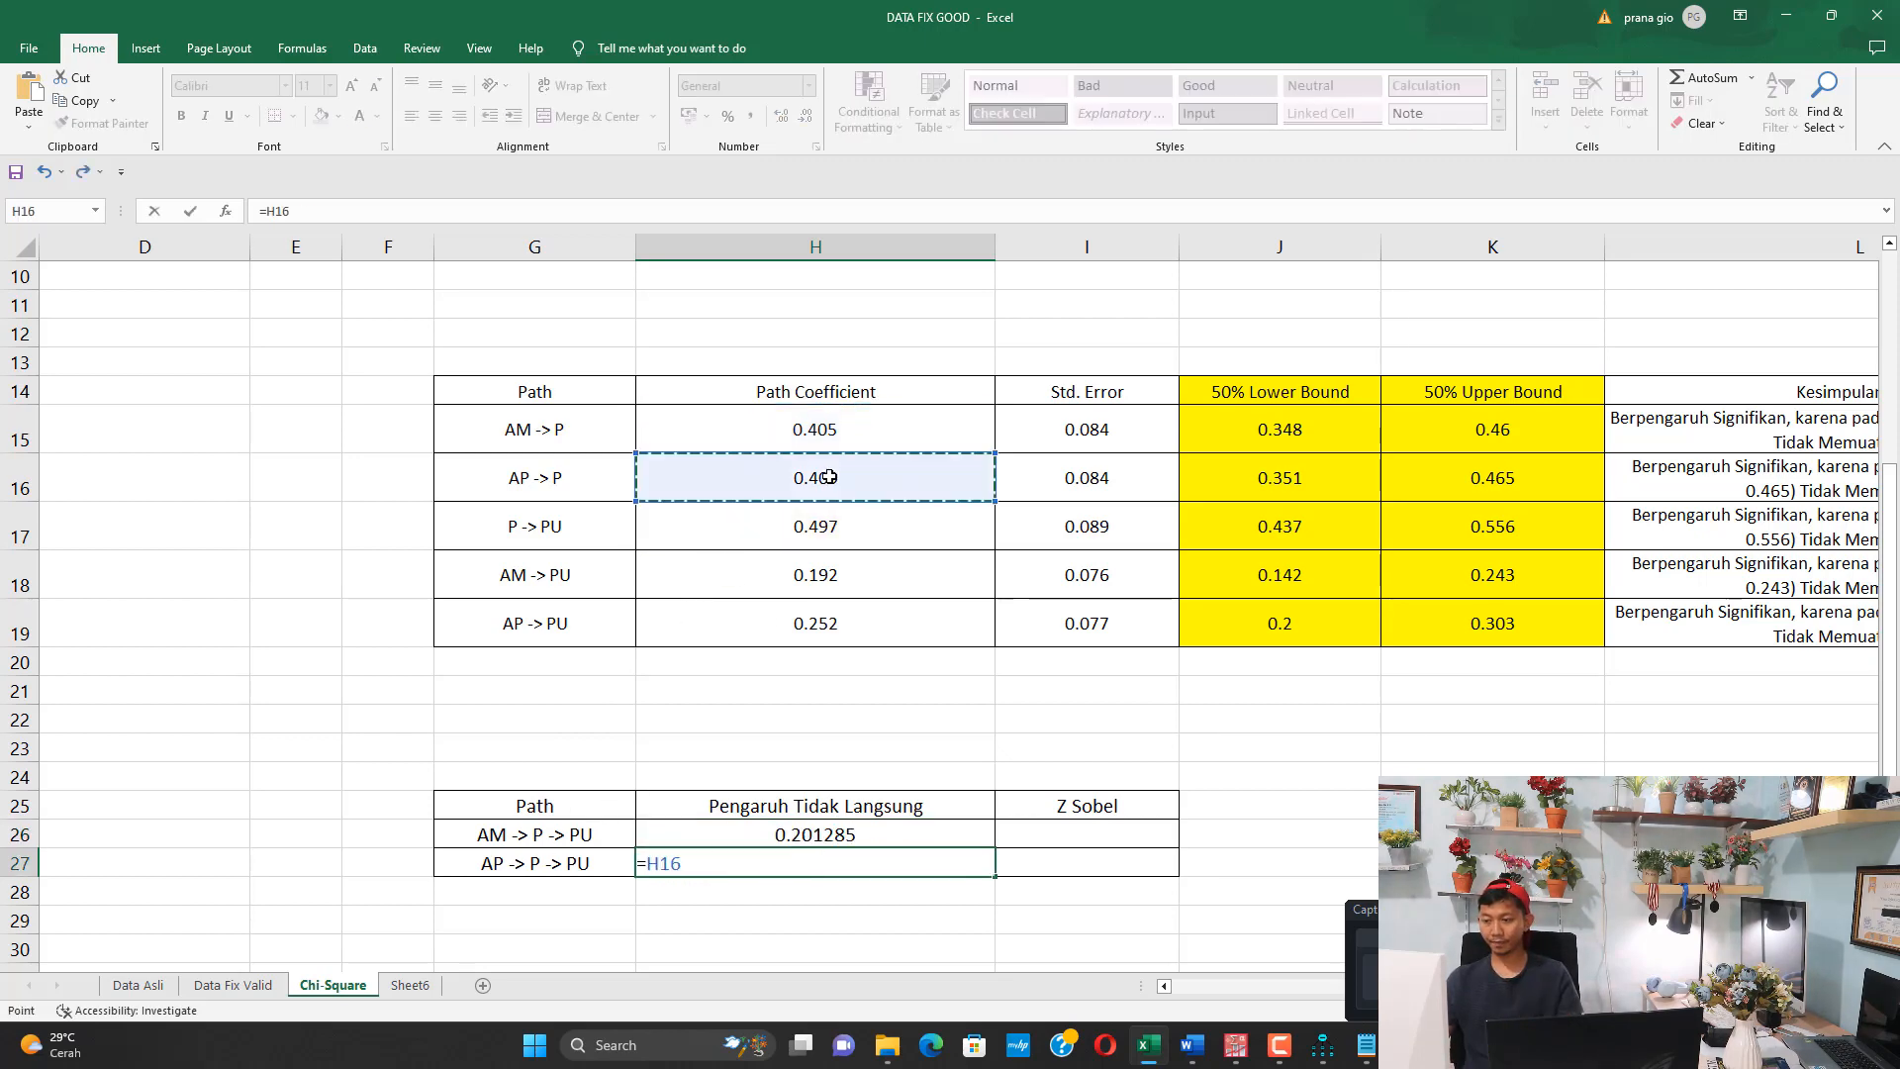
text(*)
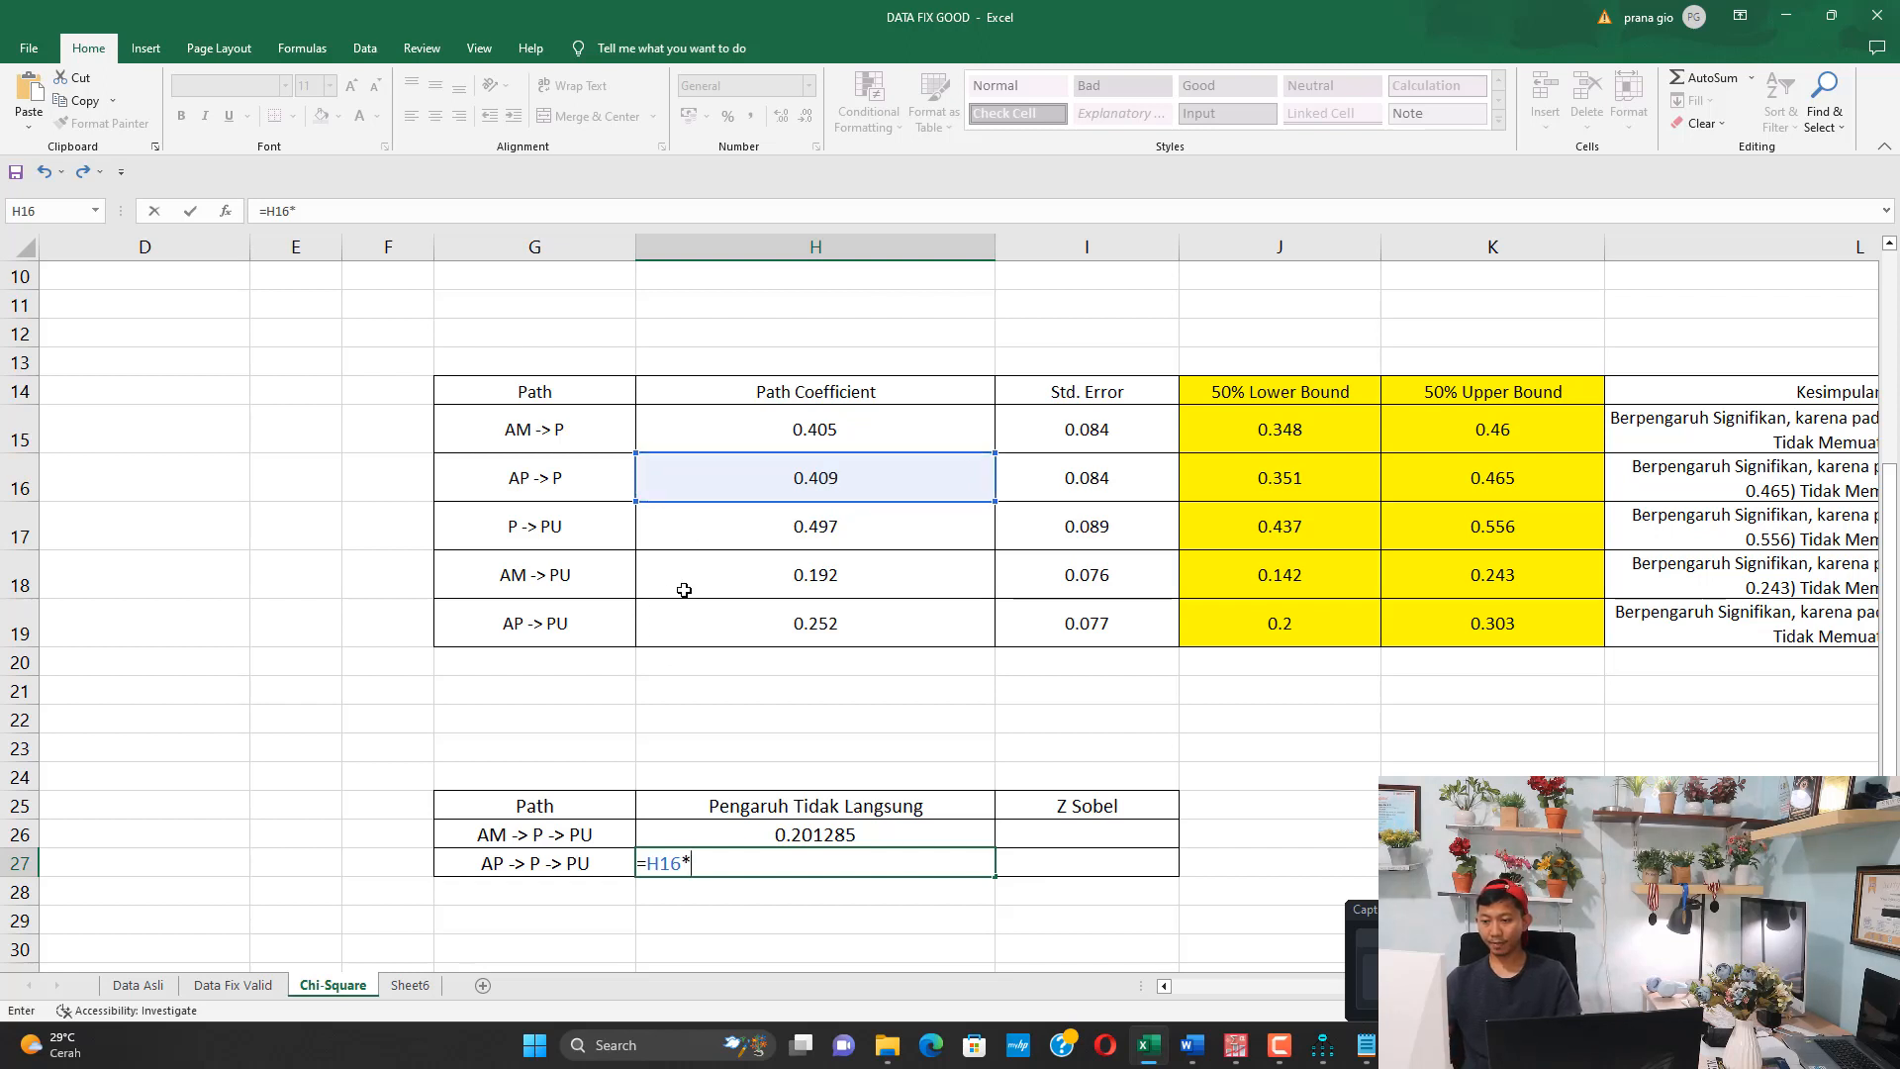
click(802, 531)
key(Return)
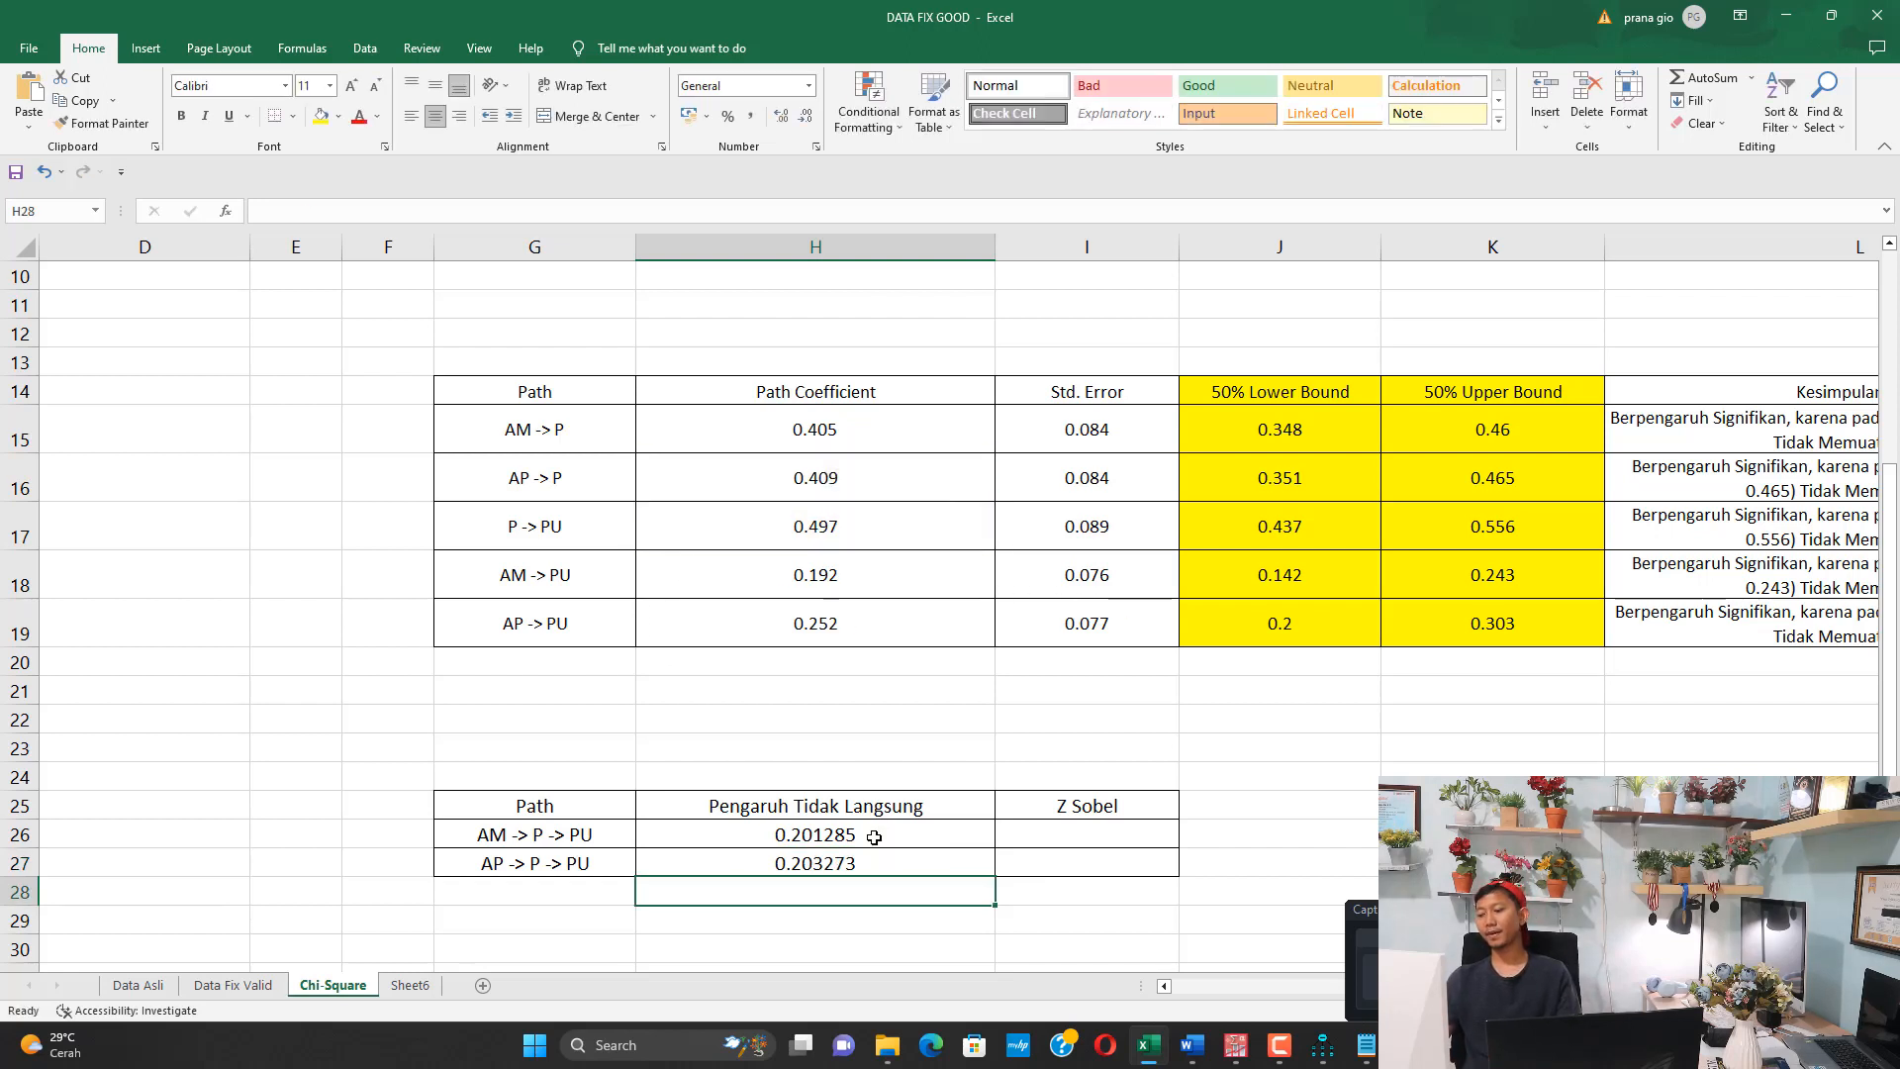
drag(874, 837, 876, 859)
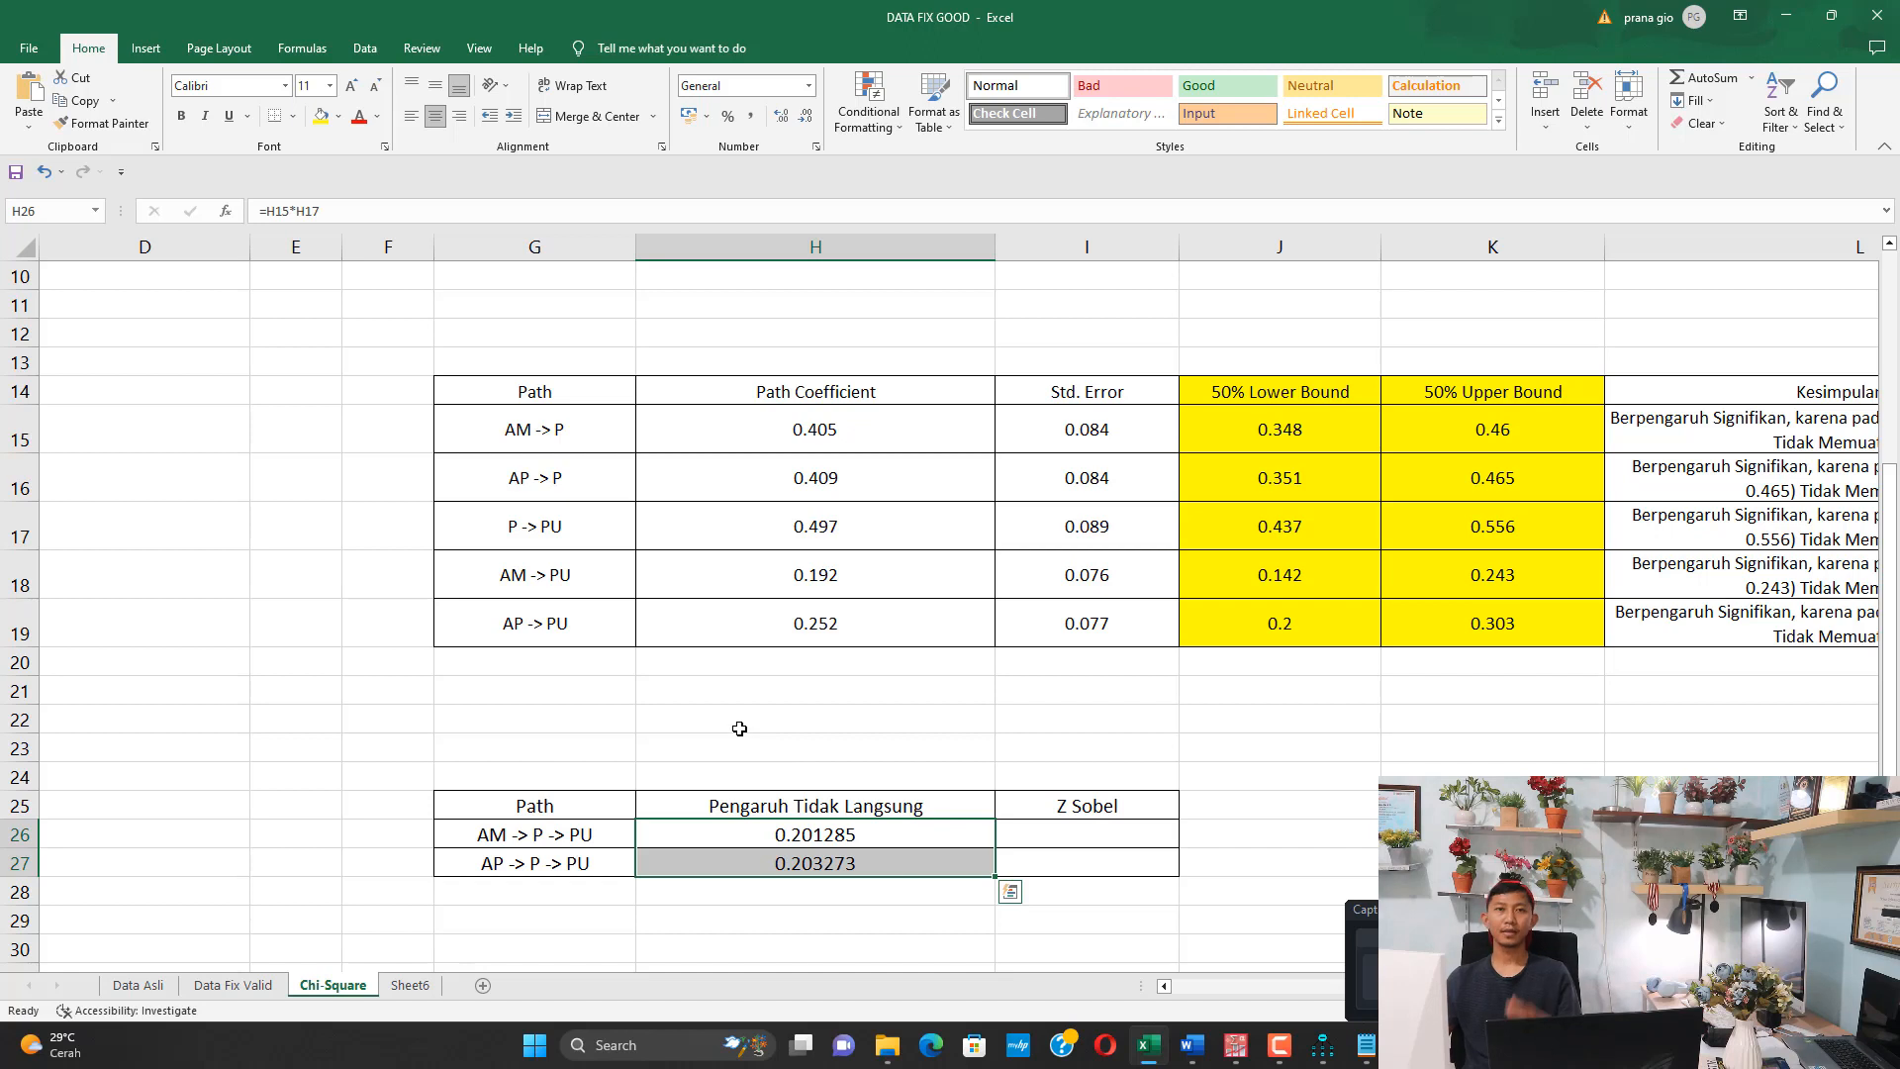
click(1082, 834)
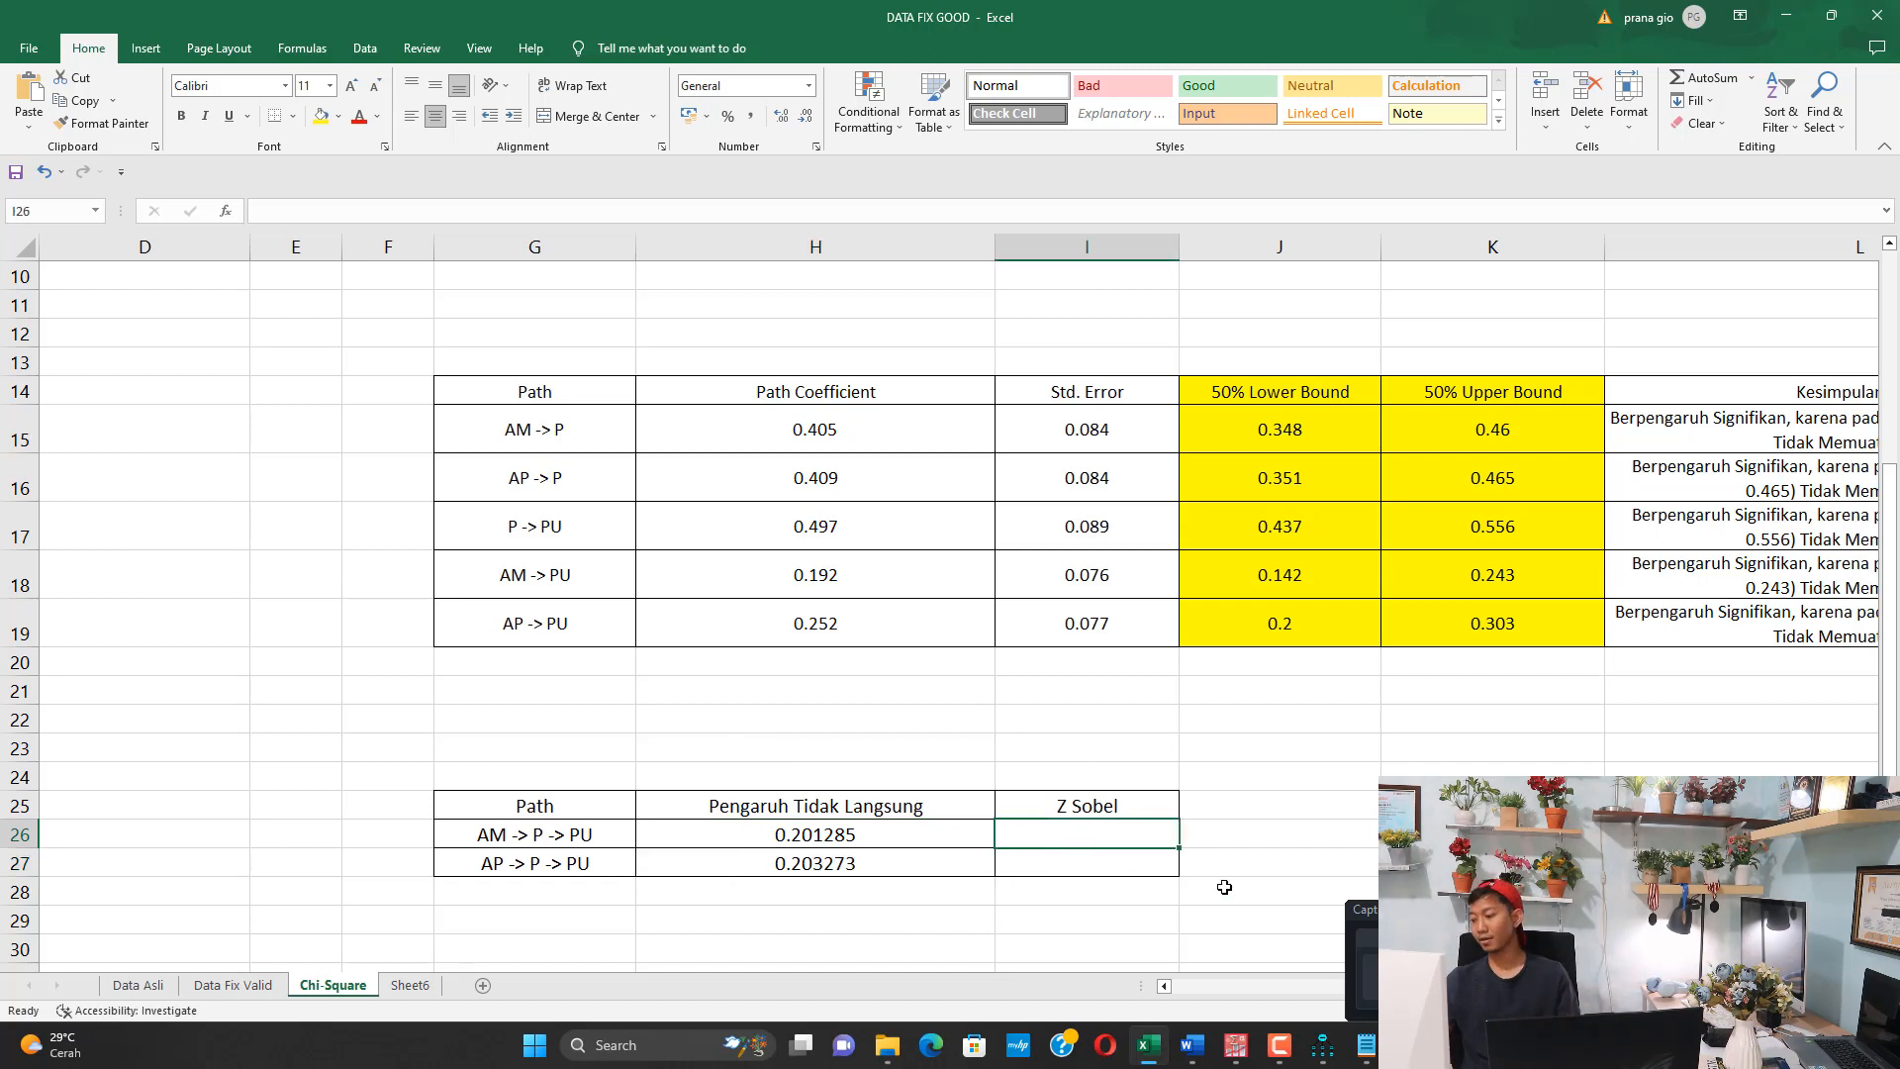
Connect the computer to the secured Wi-Fi network ipinupin3
click(1737, 1045)
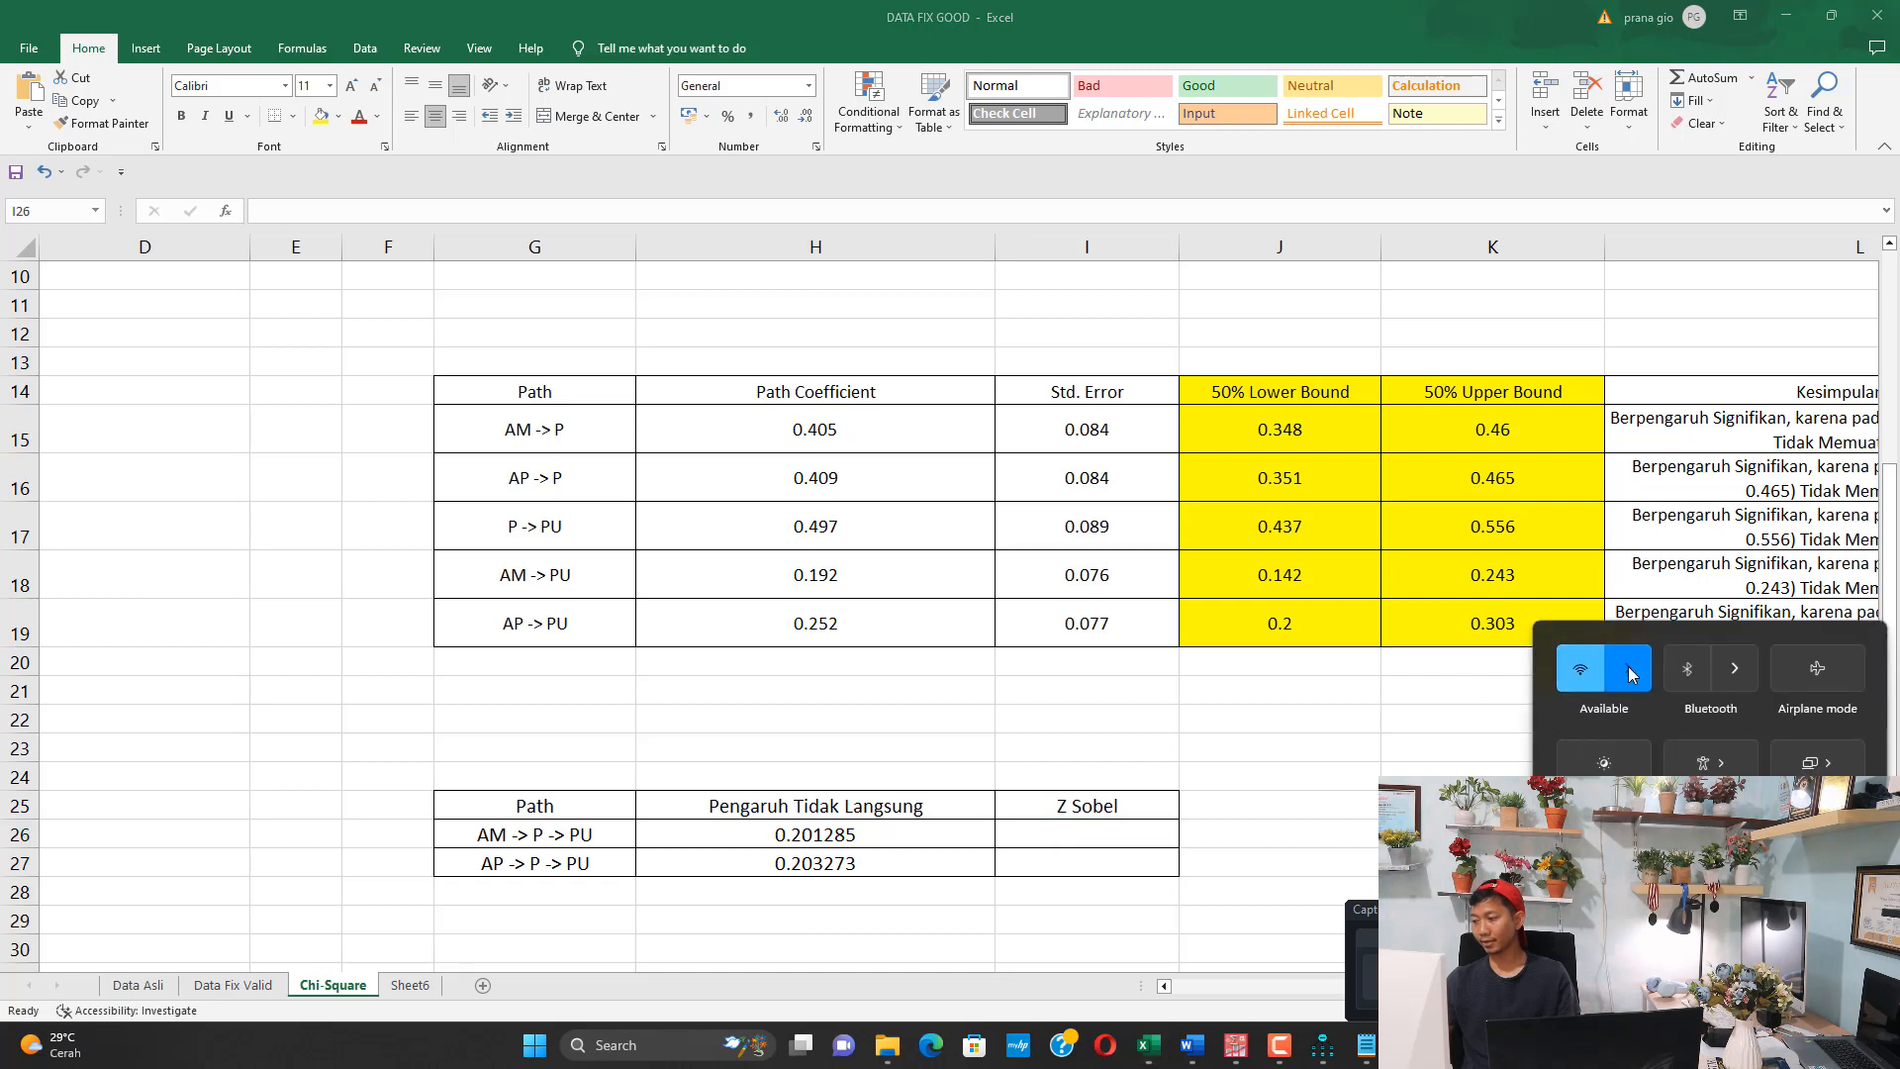
click(1629, 672)
click(1633, 696)
click(1734, 773)
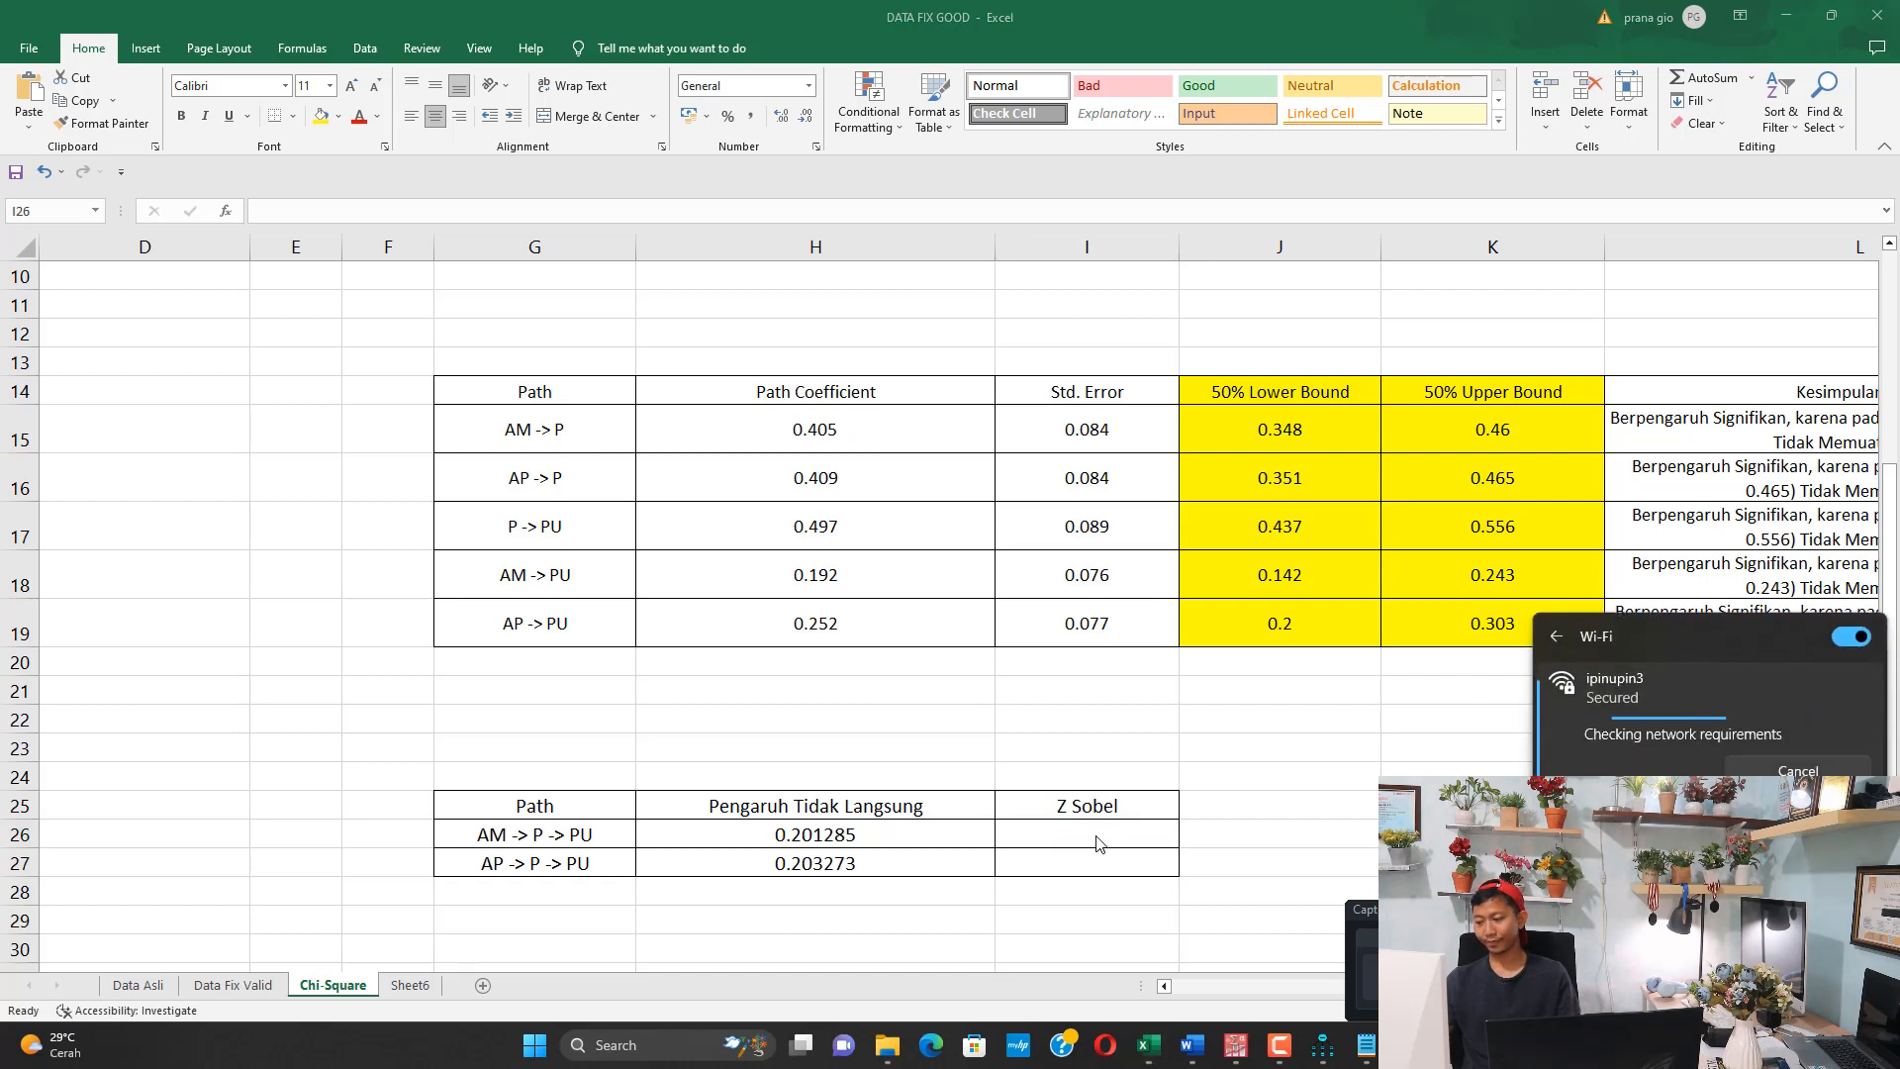
click(1008, 685)
Launch Chrome and search the web for "sobel test"
key(super)
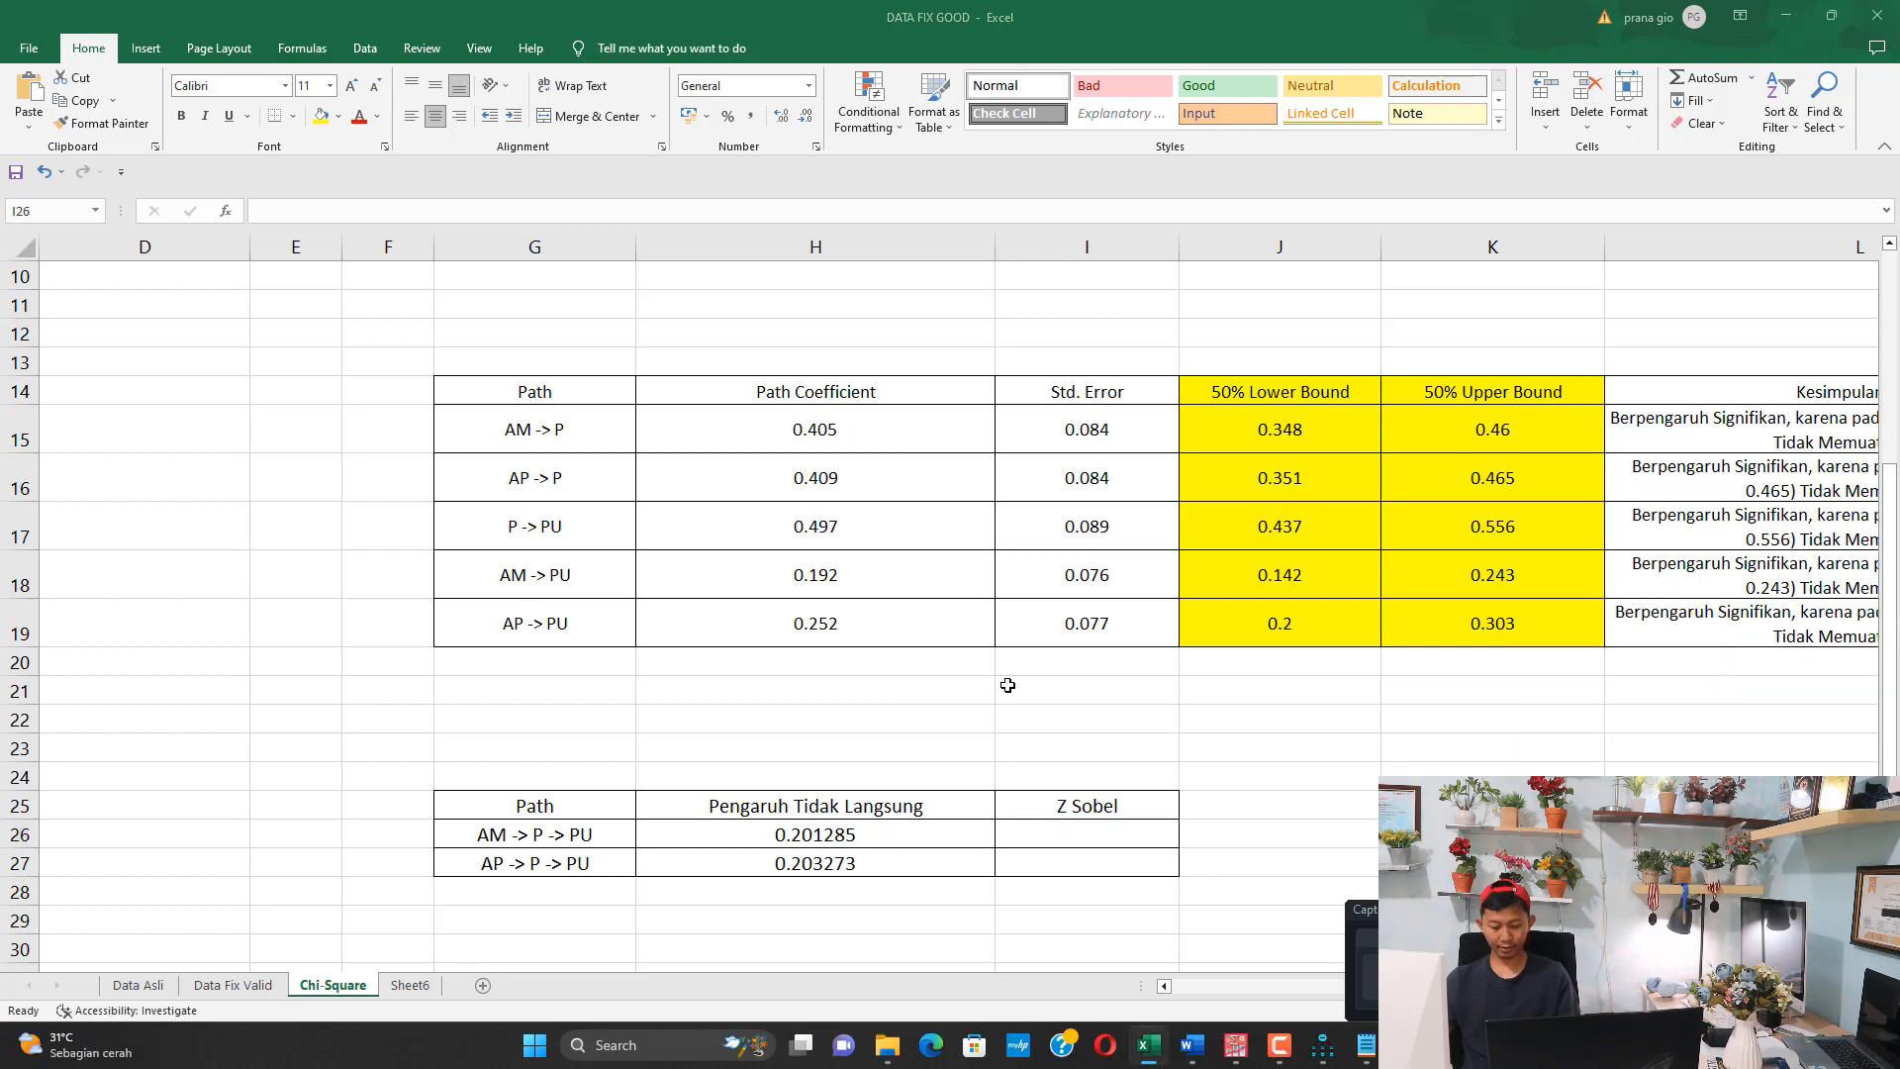
text(chr)
key(Return)
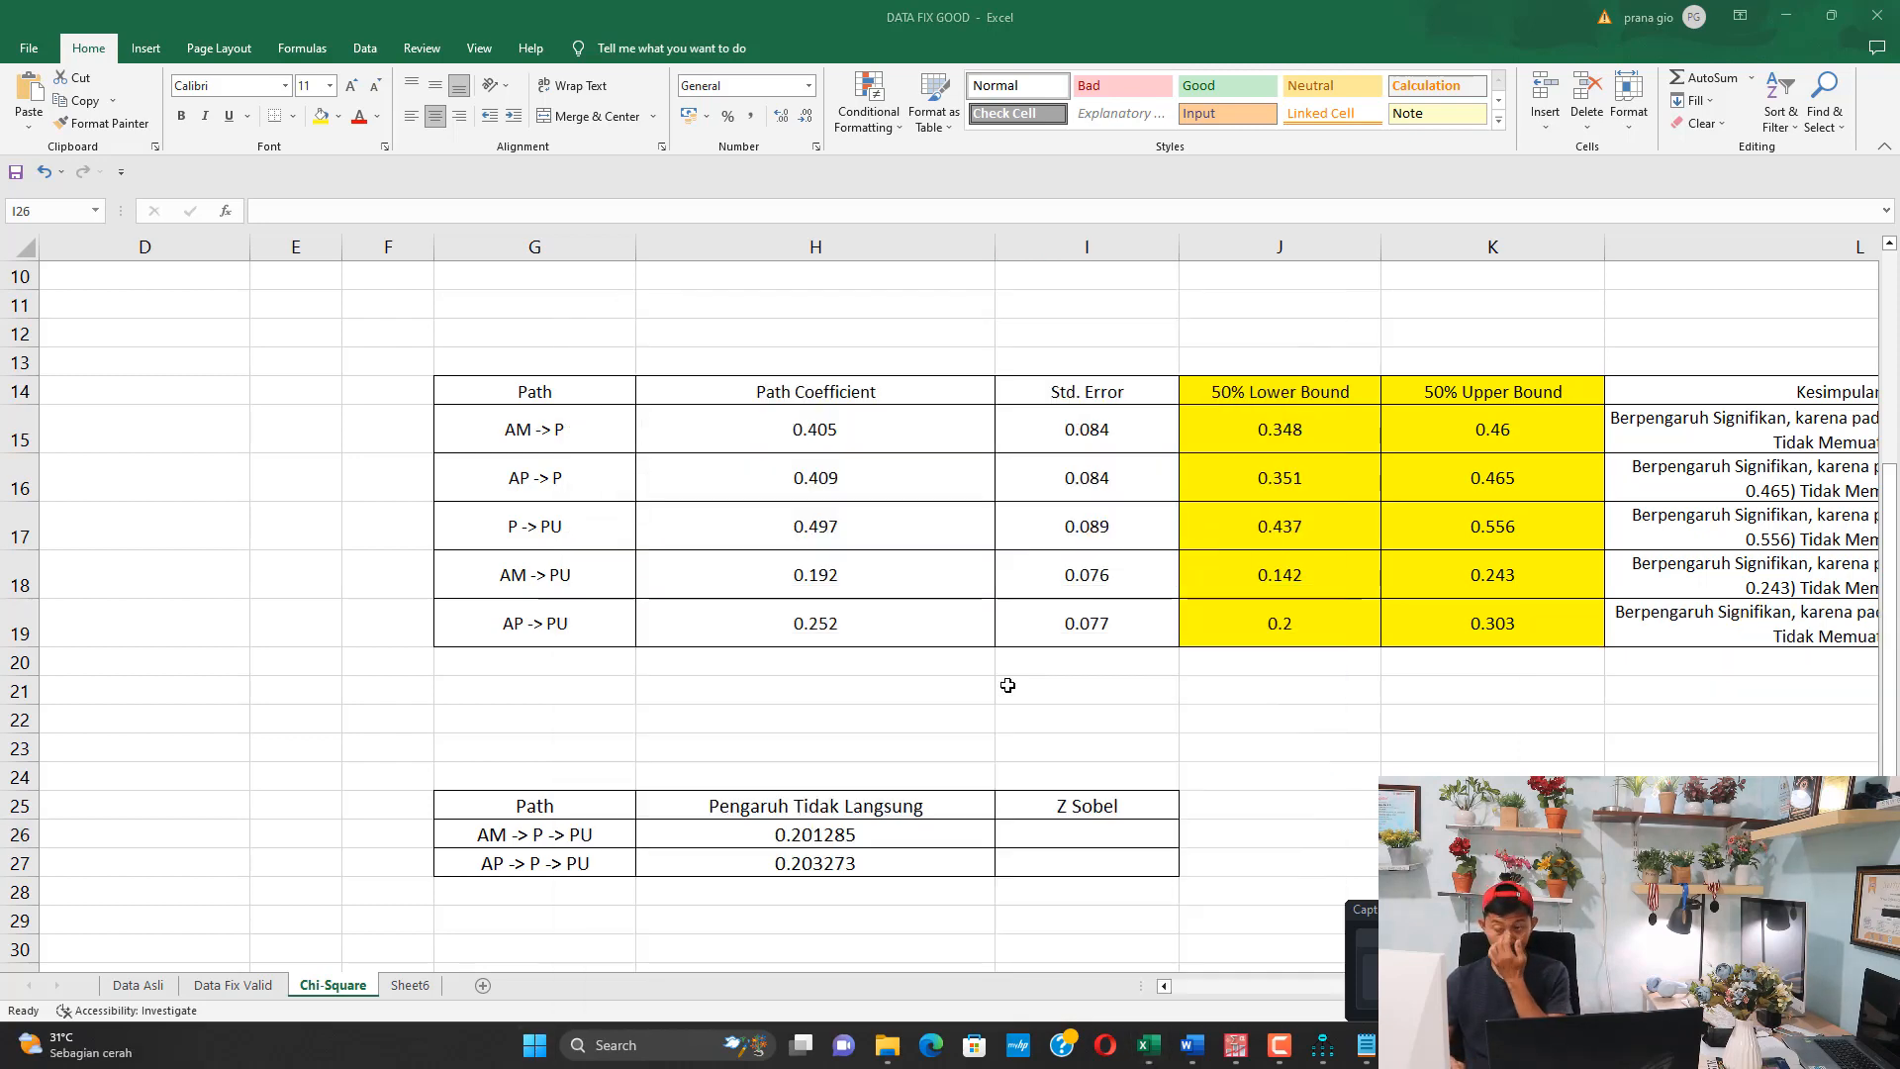
text(sobel test)
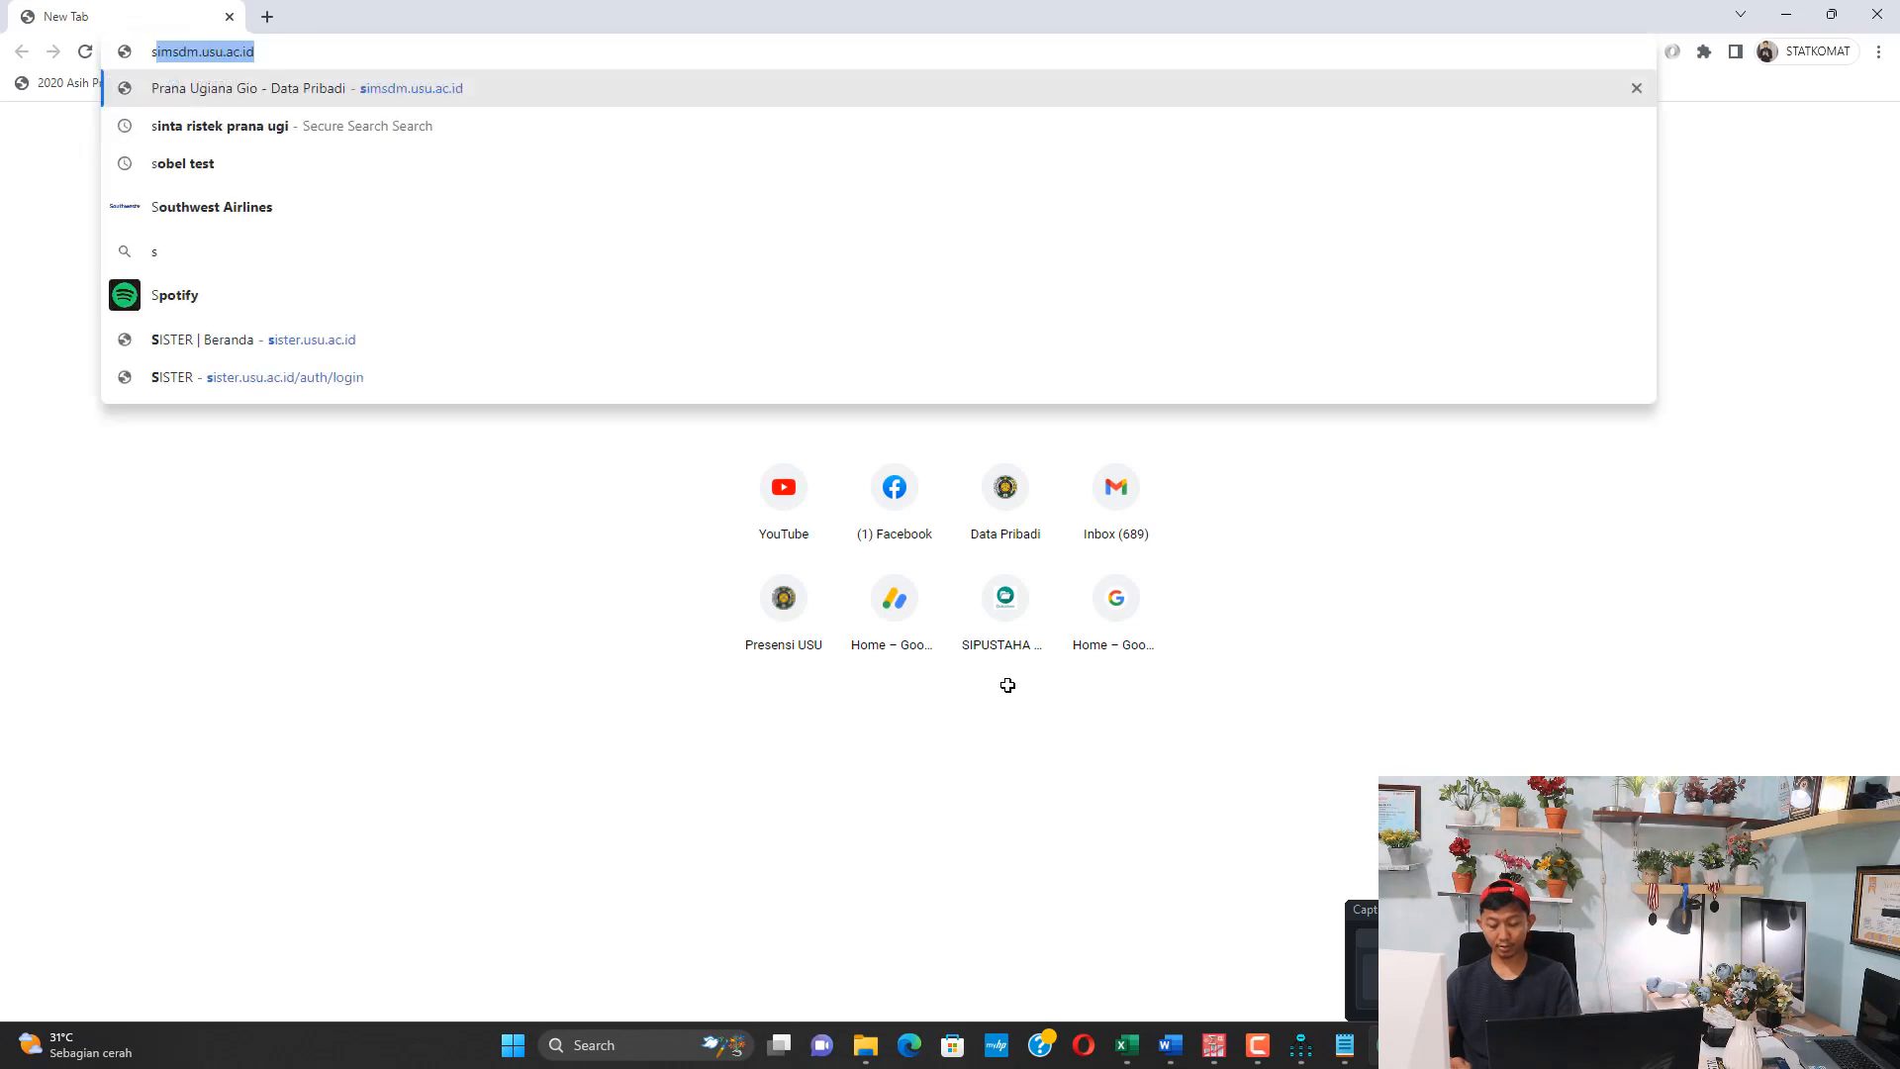
key(Return)
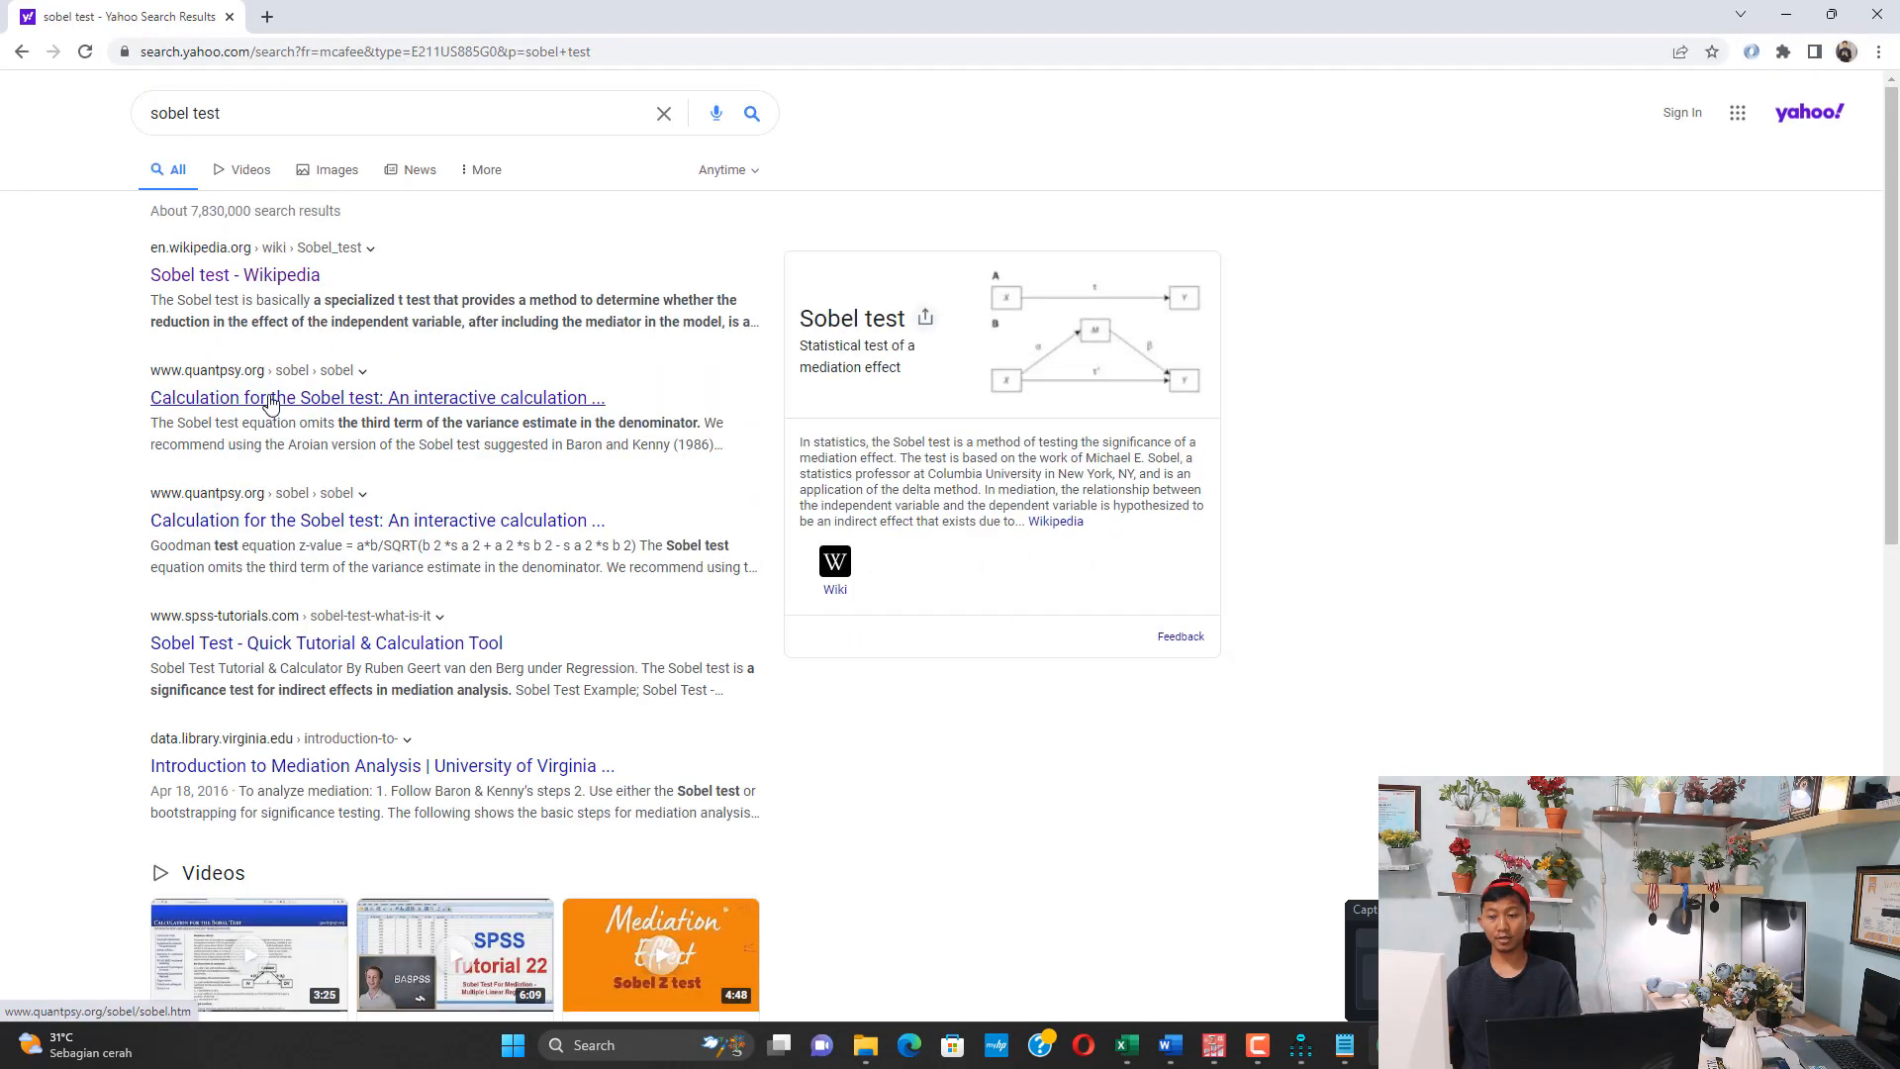
Open the quantpsy.org interactive Sobel test calculation page from the search results
click(265, 400)
scroll(449, 513, down, 7)
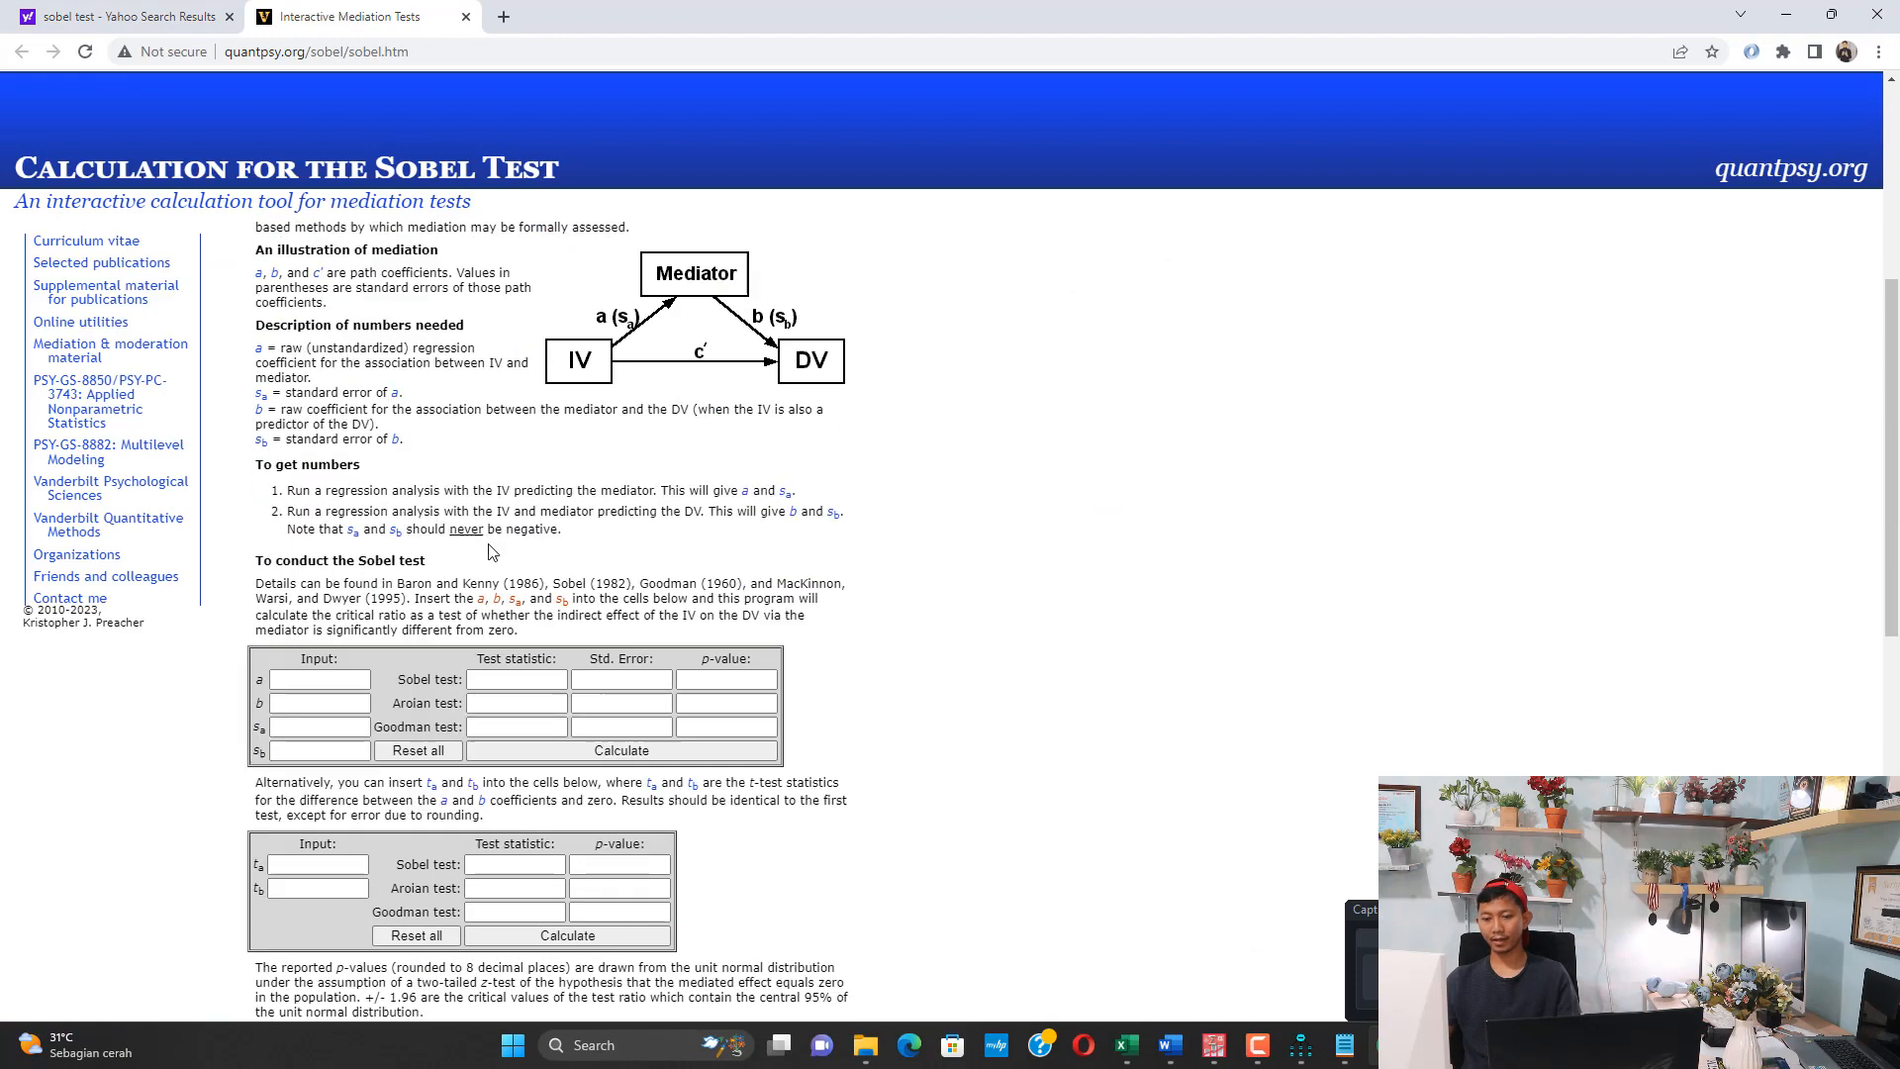
key(ctrl+plus)
key(ctrl+plus)
key(ctrl+plus)
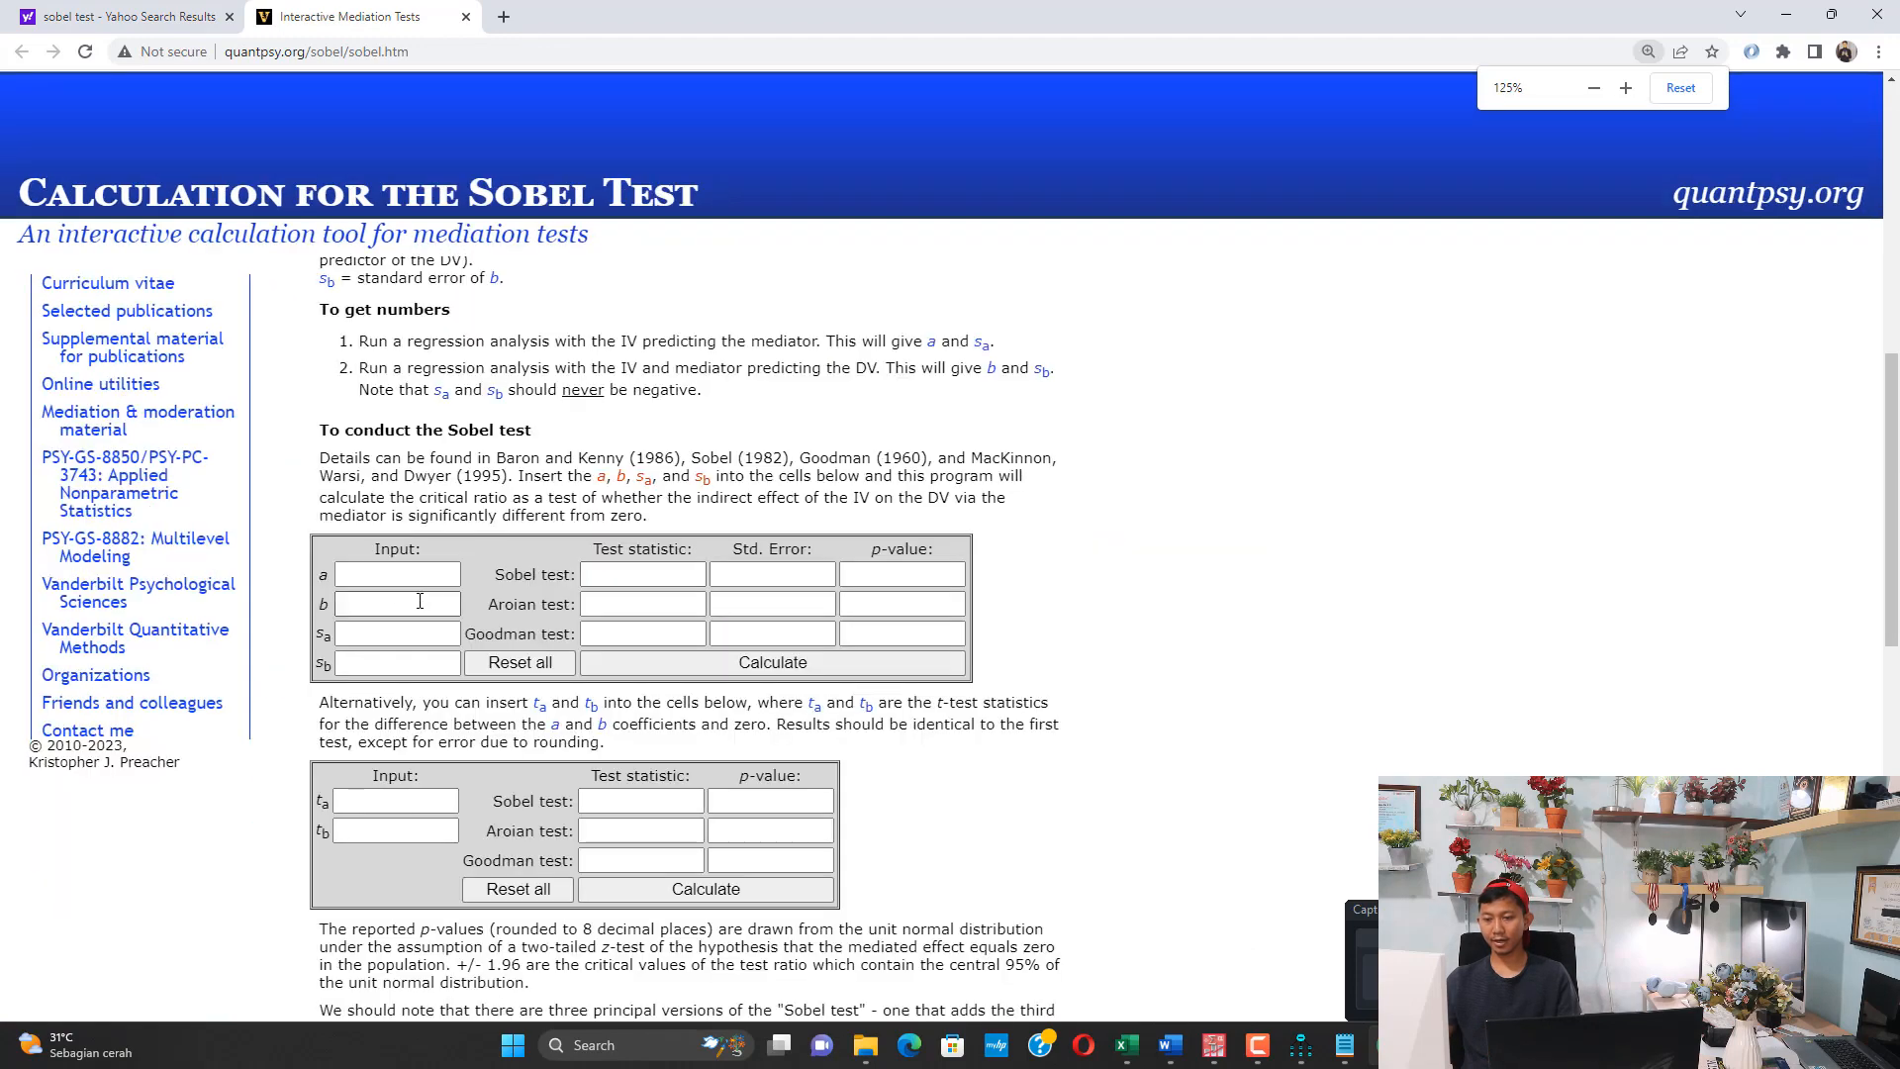
Copy the AM -> P path coefficient, 0.405, from the Excel table into input a of the Sobel calculator
click(1124, 1041)
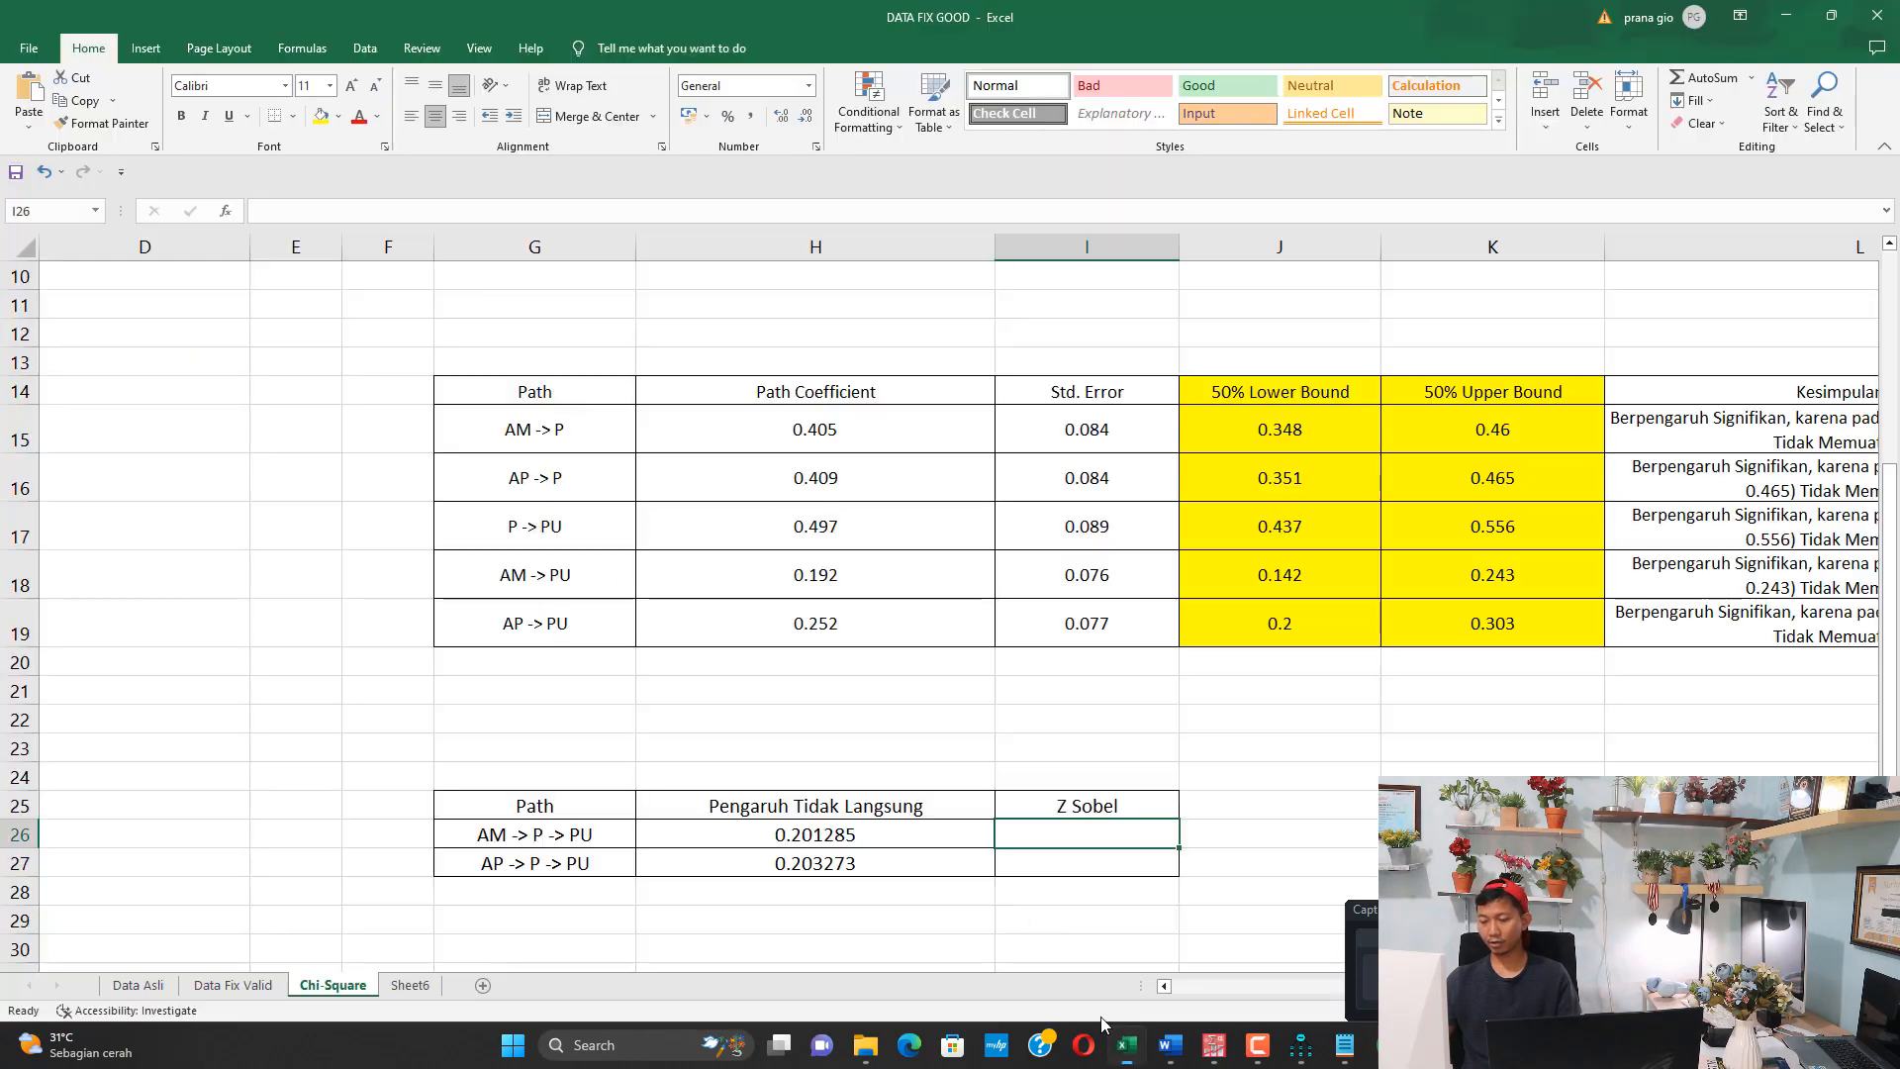
click(779, 437)
key(ctrl+c)
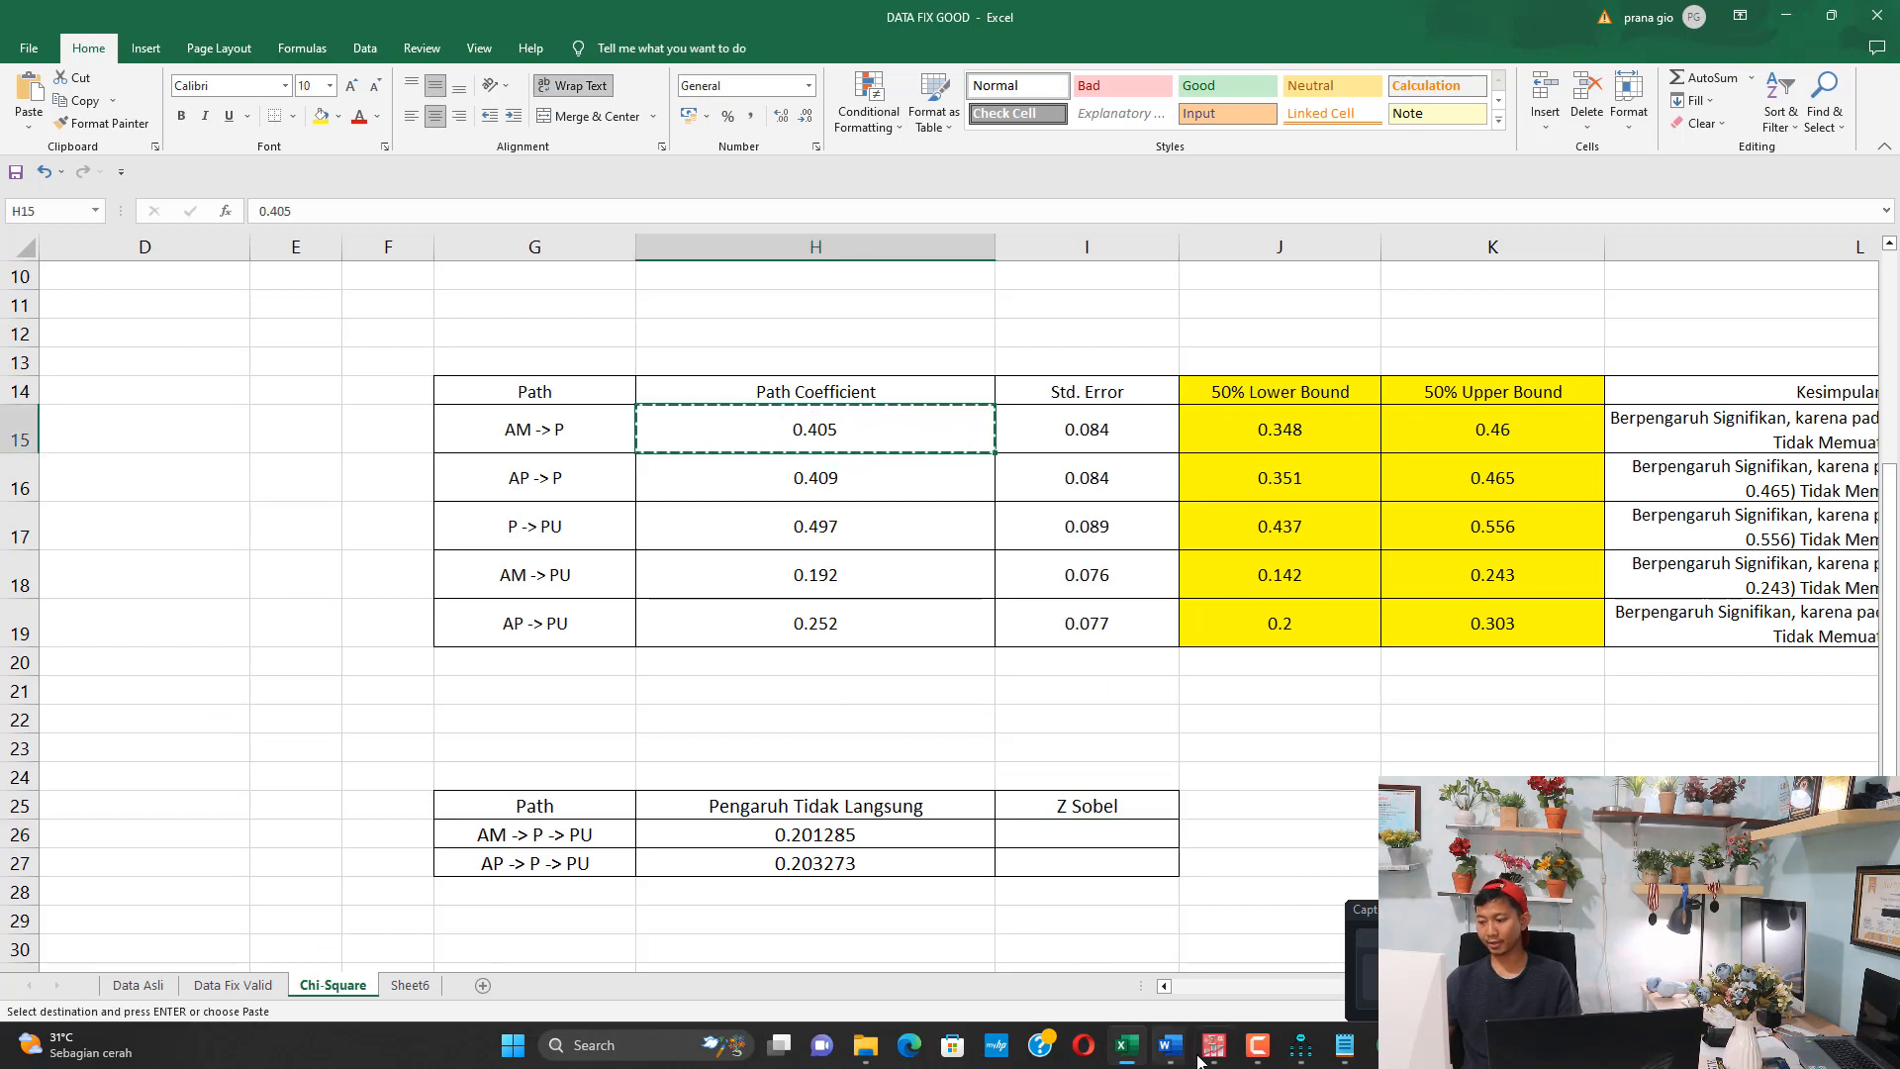
click(1368, 1057)
click(443, 584)
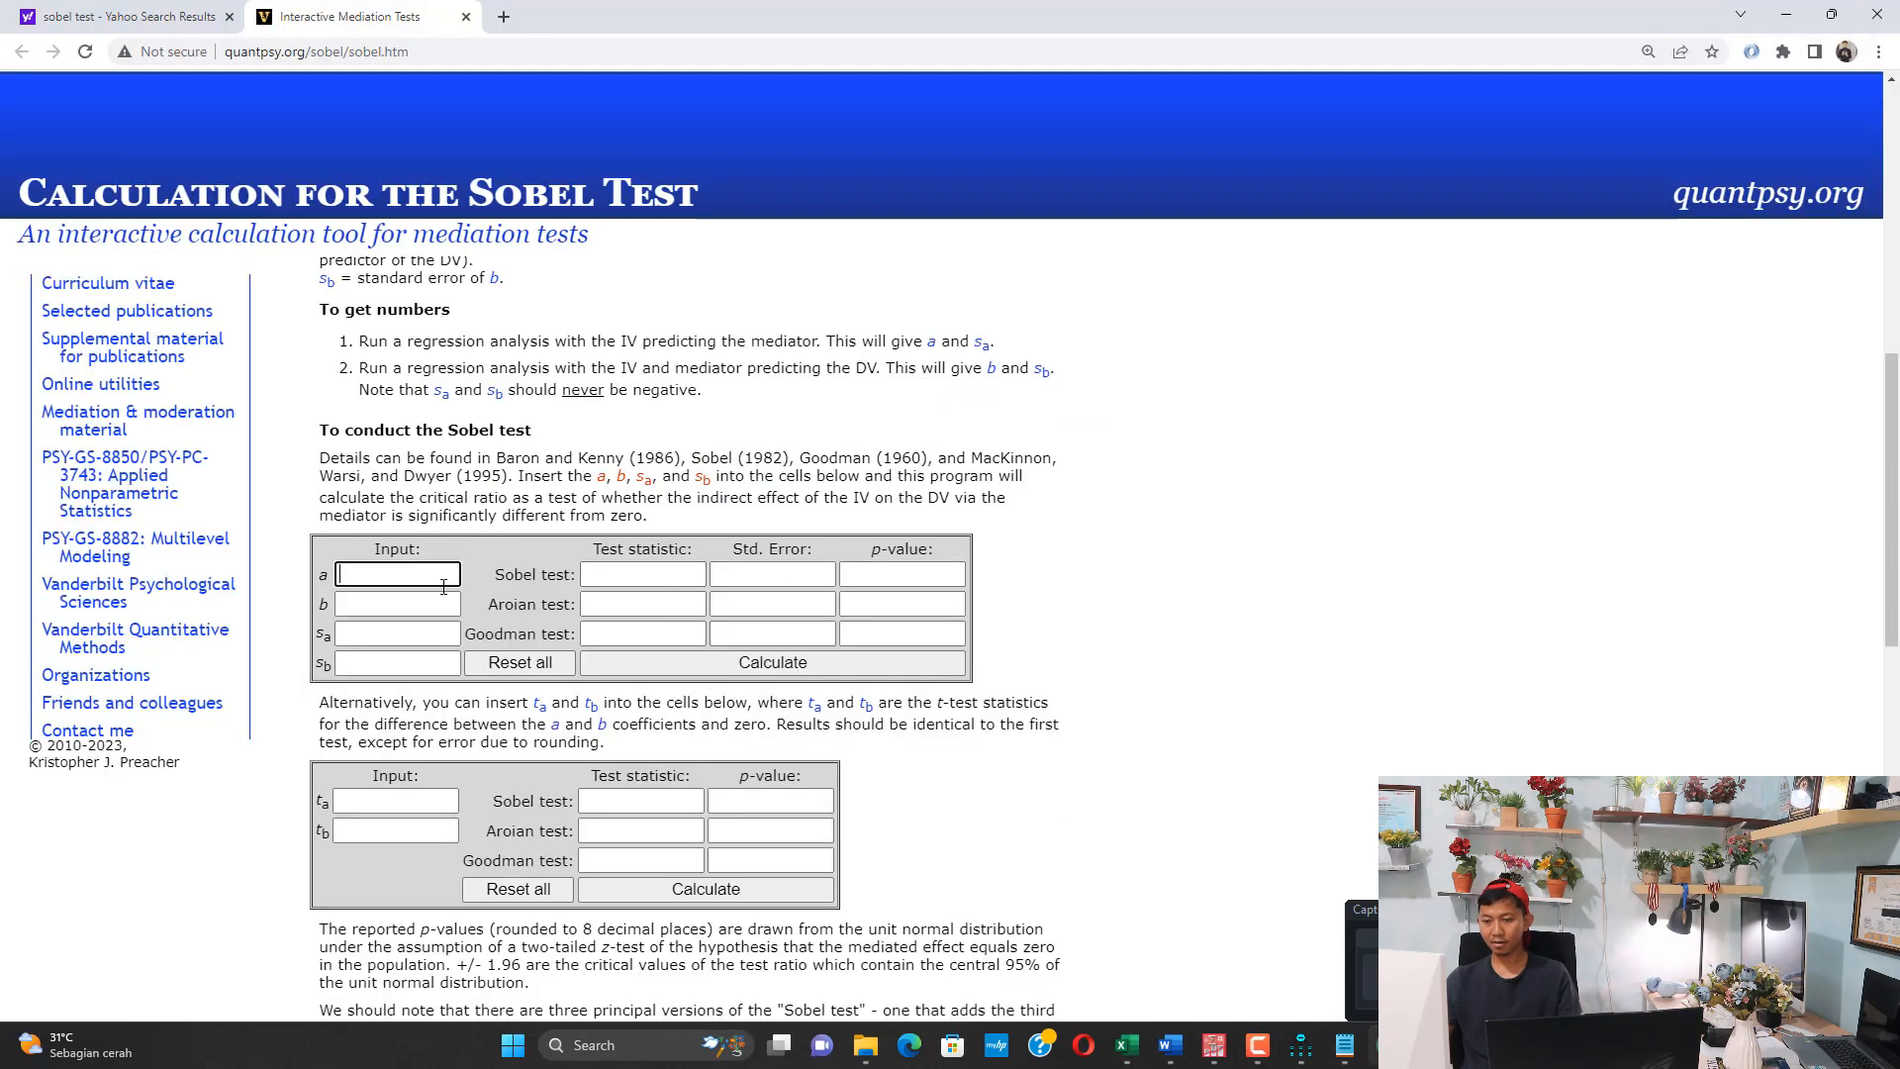
Copy the P -> PU path coefficient, 0.497, from the Excel table into input b of the Sobel calculator
click(1126, 1045)
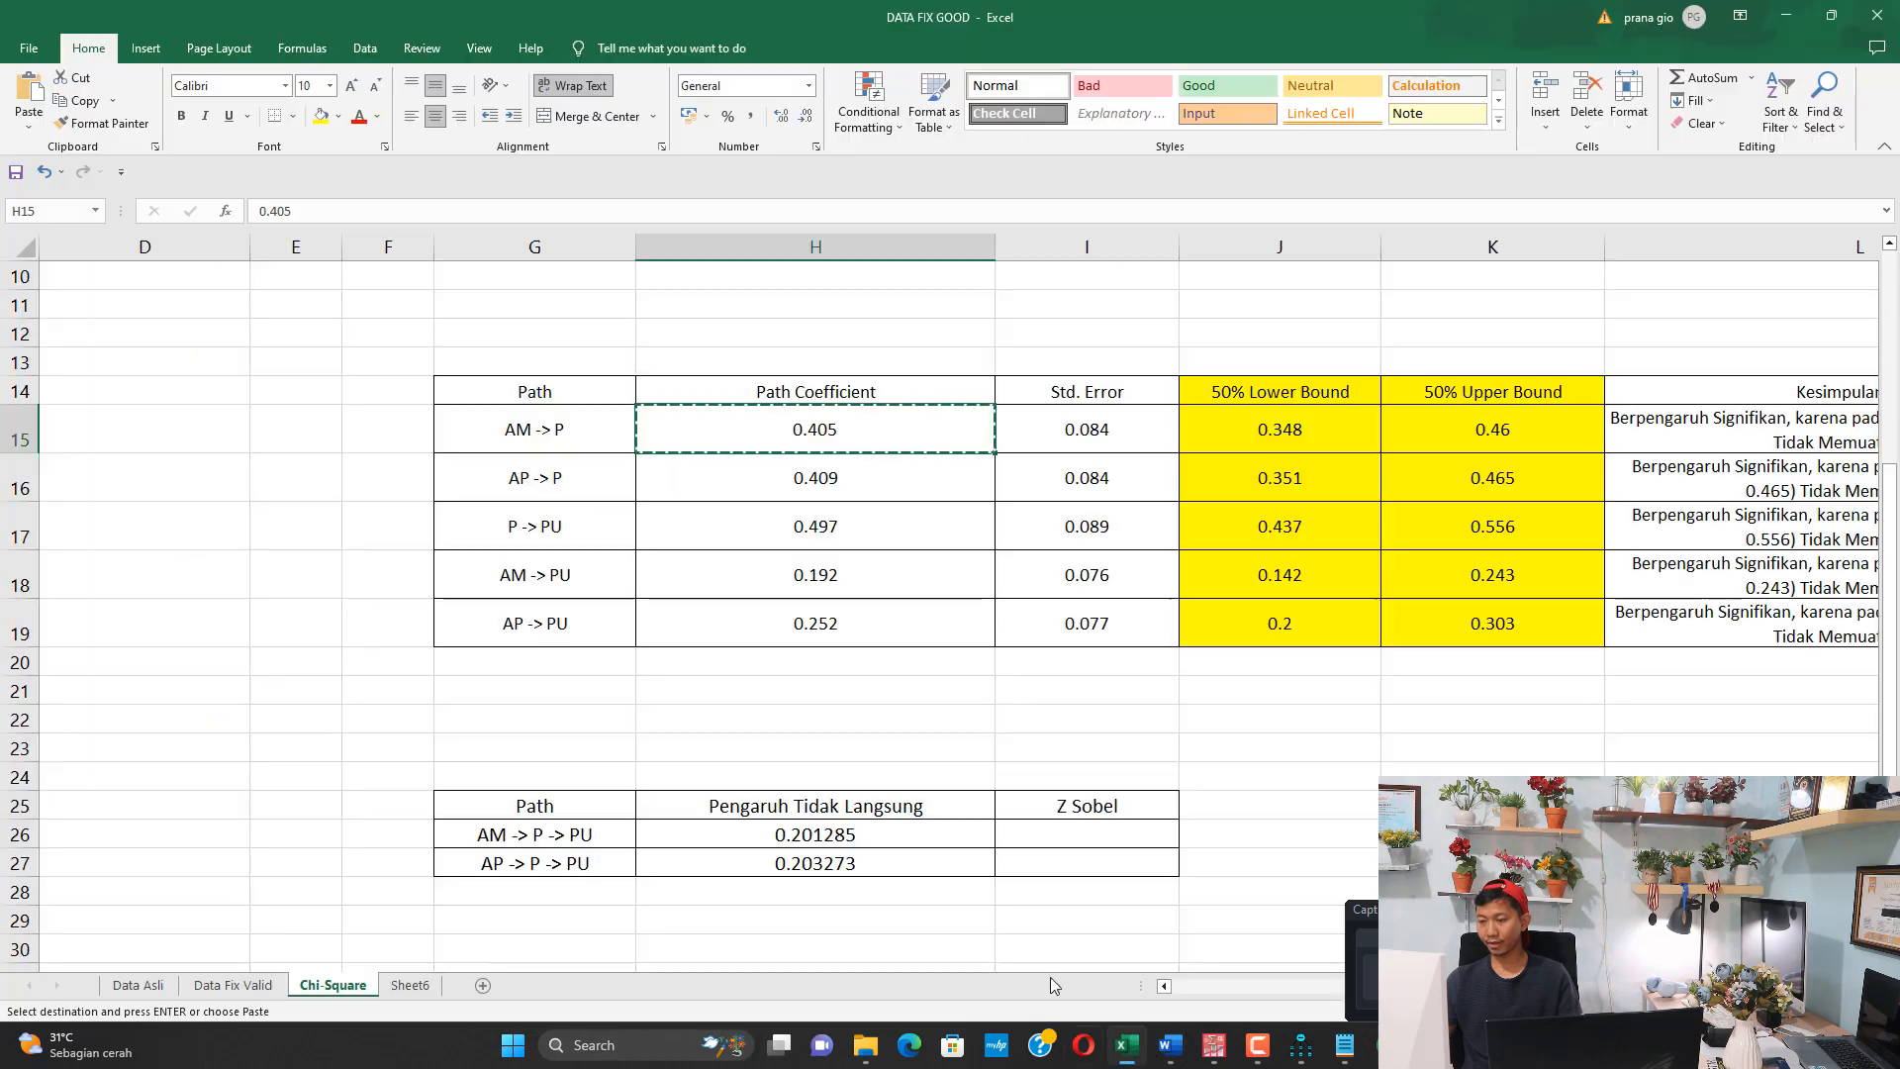
click(818, 532)
key(ctrl+c)
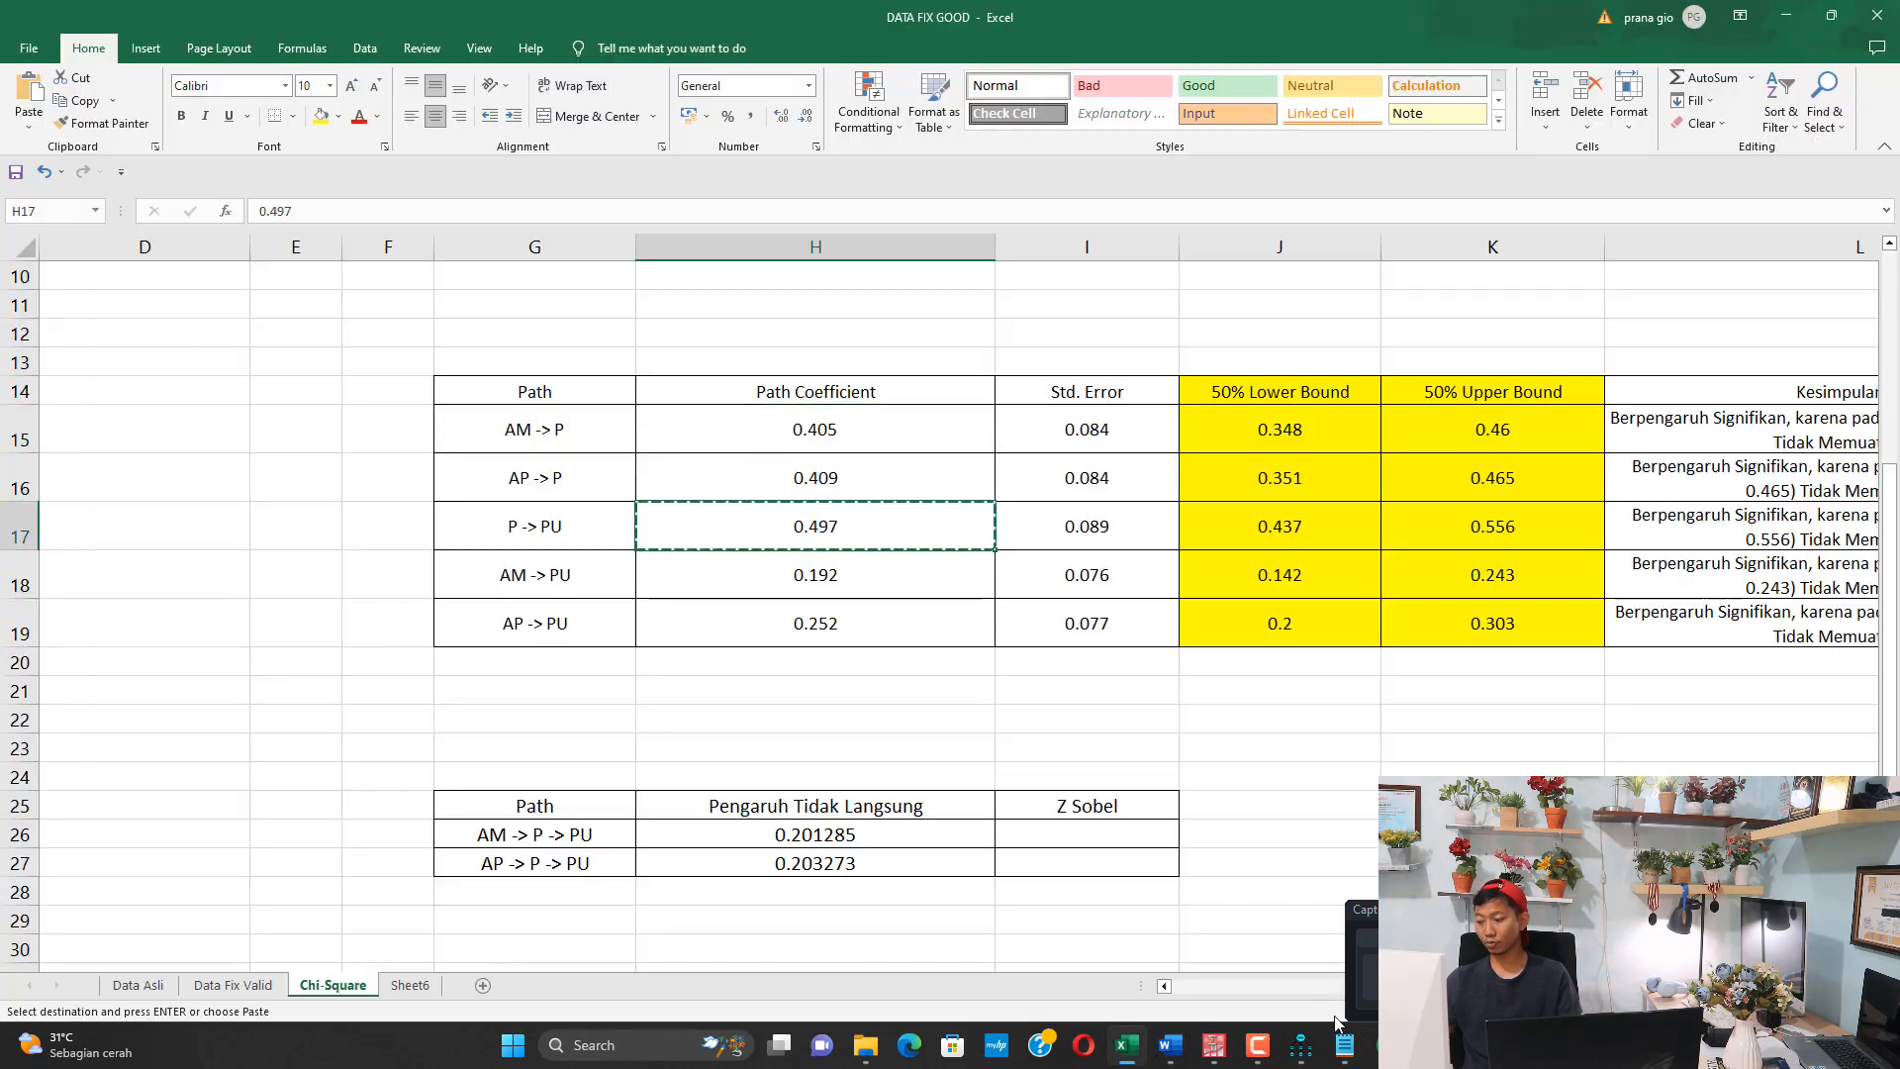
click(1127, 1045)
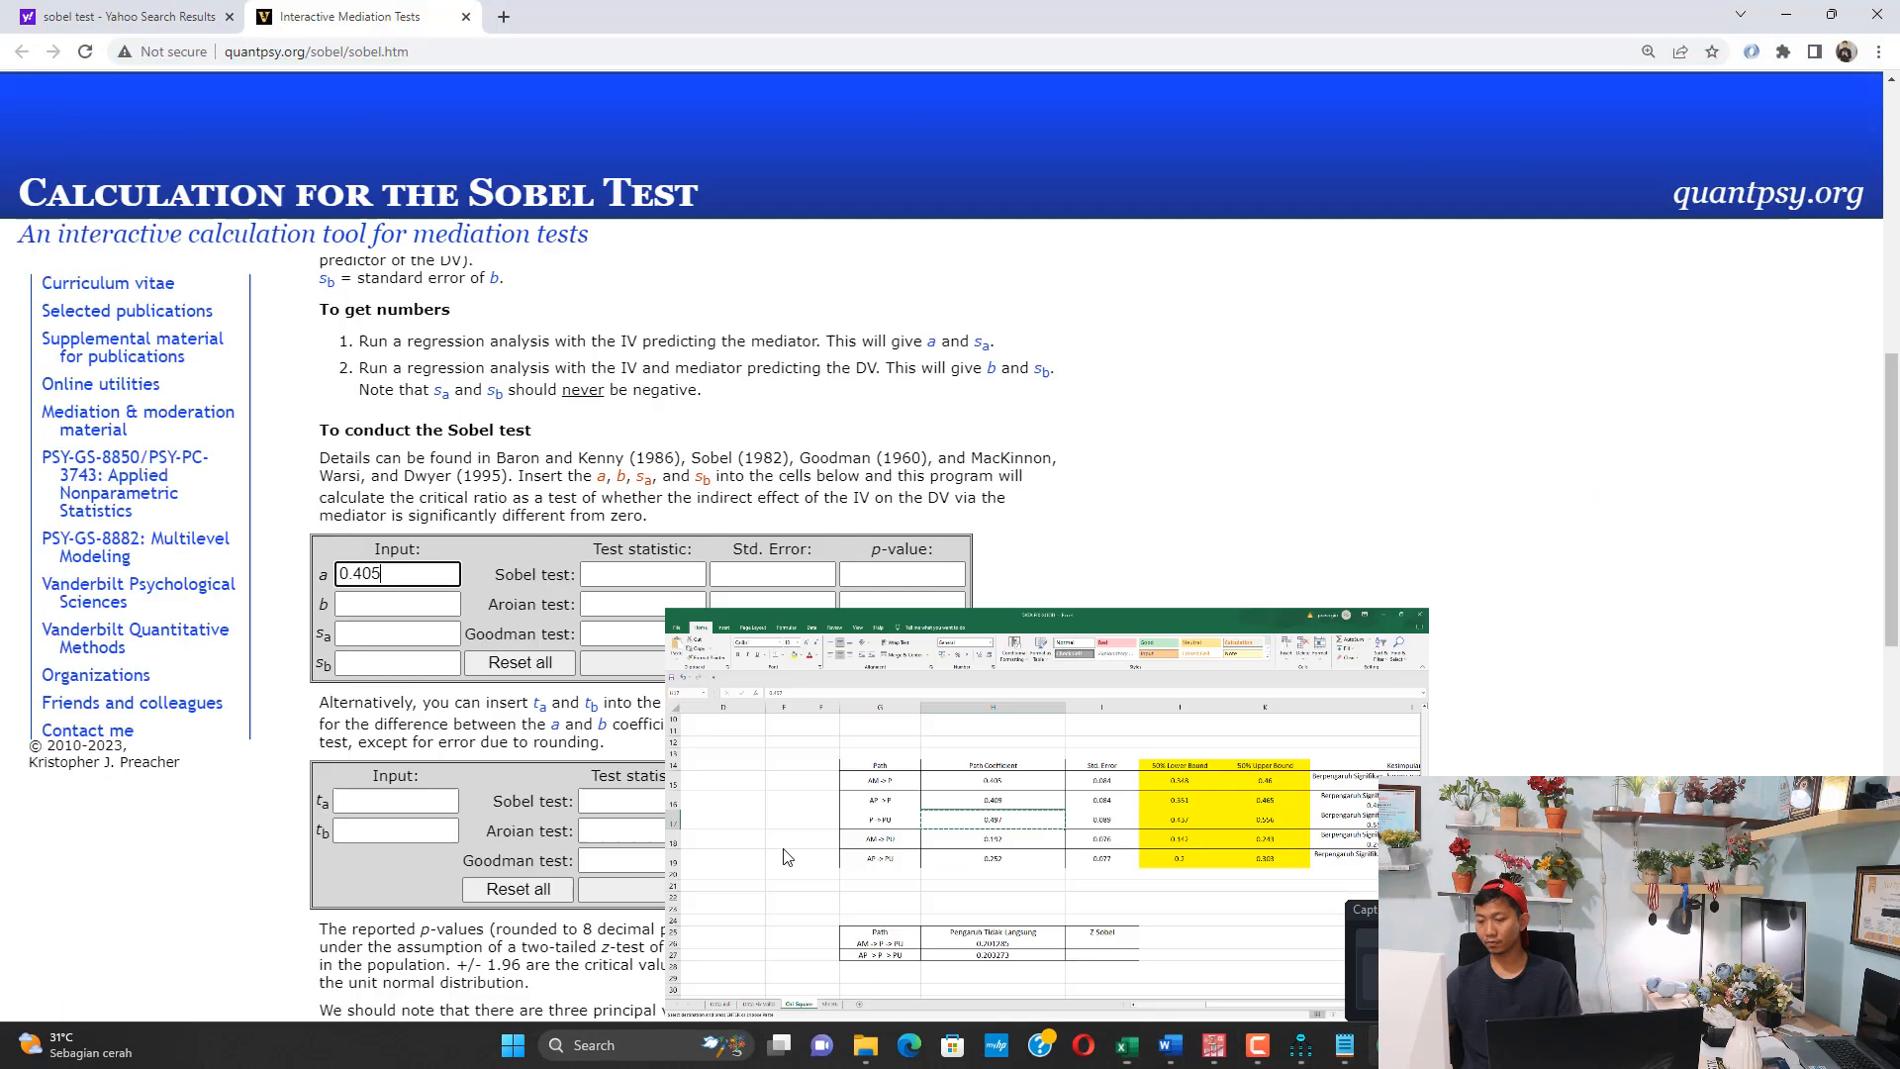
click(368, 603)
key(ctrl+v)
Copy the AM -> P standard error, 0.084, from the Excel table into input sa of the Sobel calculator
click(1129, 1045)
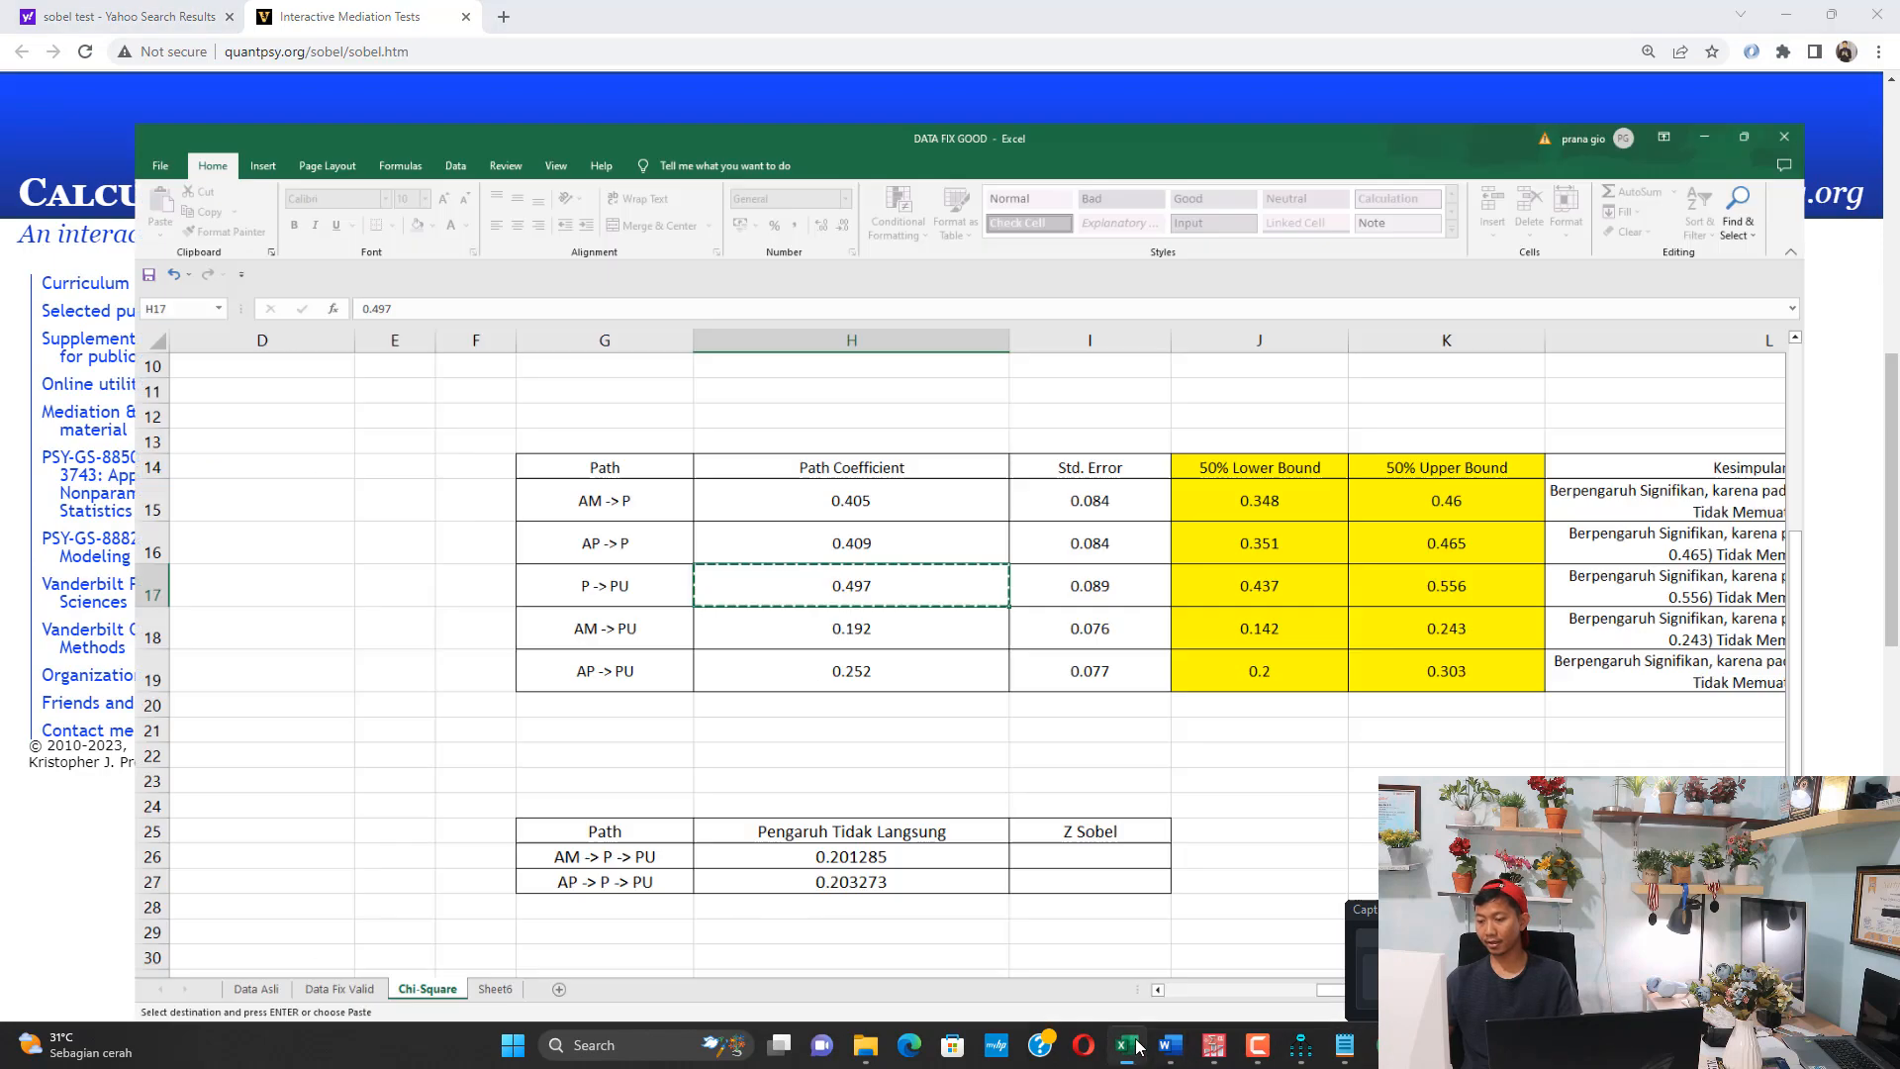
click(1057, 429)
key(ctrl+c)
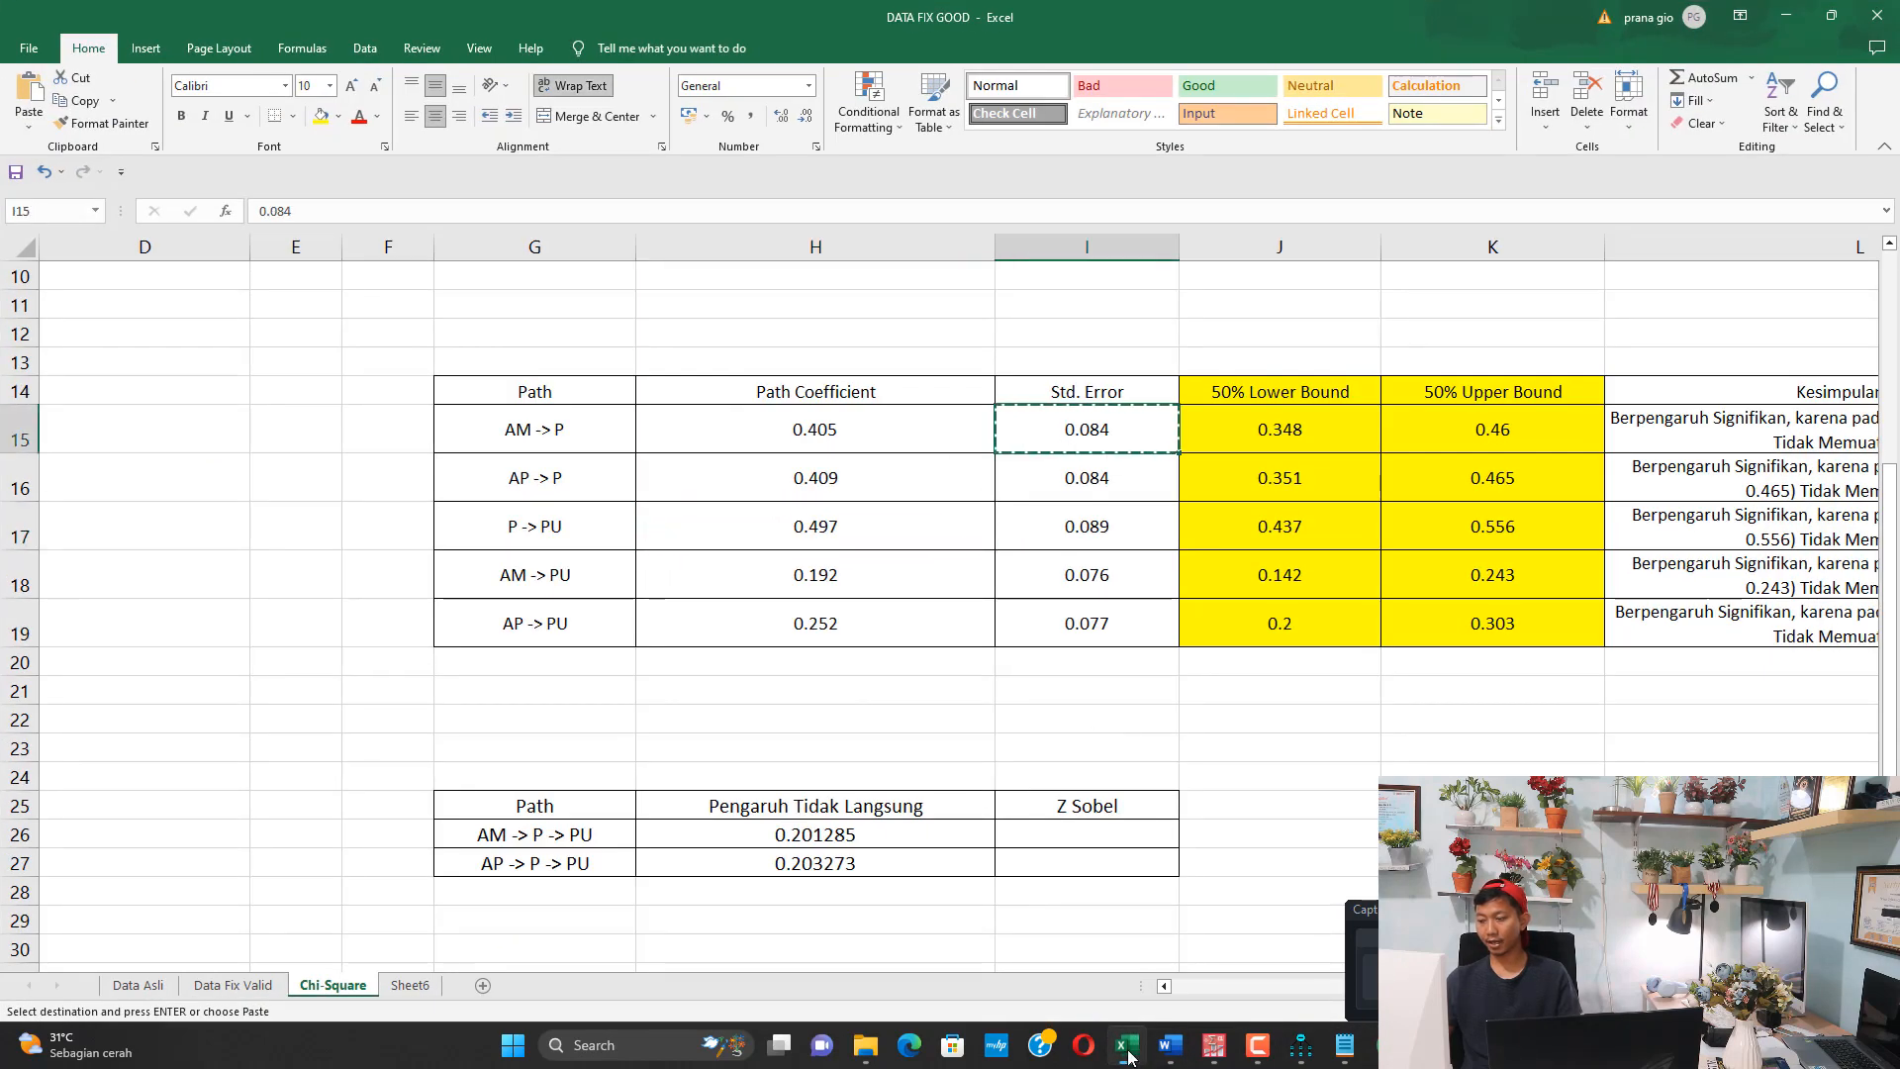
click(1128, 1045)
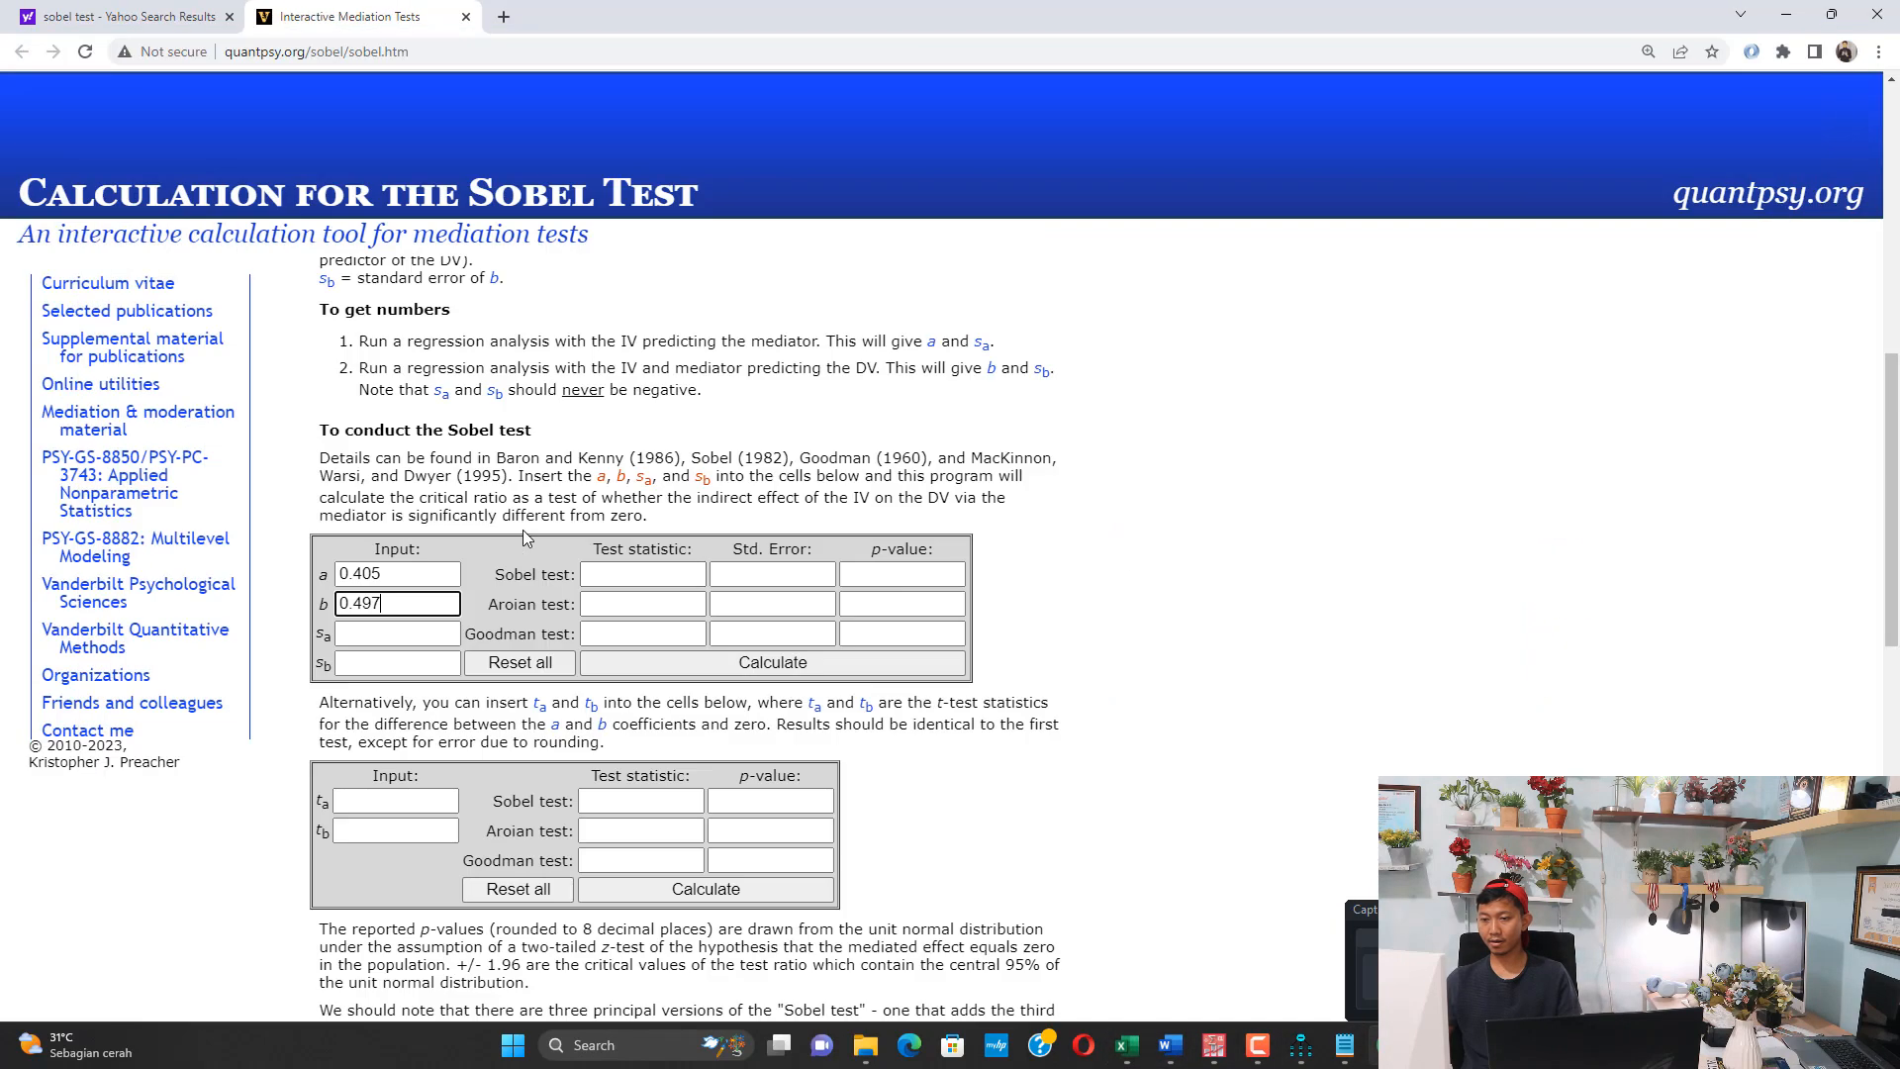
click(382, 636)
key(ctrl+v)
Copy the P -> PU standard error, 0.089, from Excel into input sb, calculate the results, and select the Sobel test statistic
click(1128, 1045)
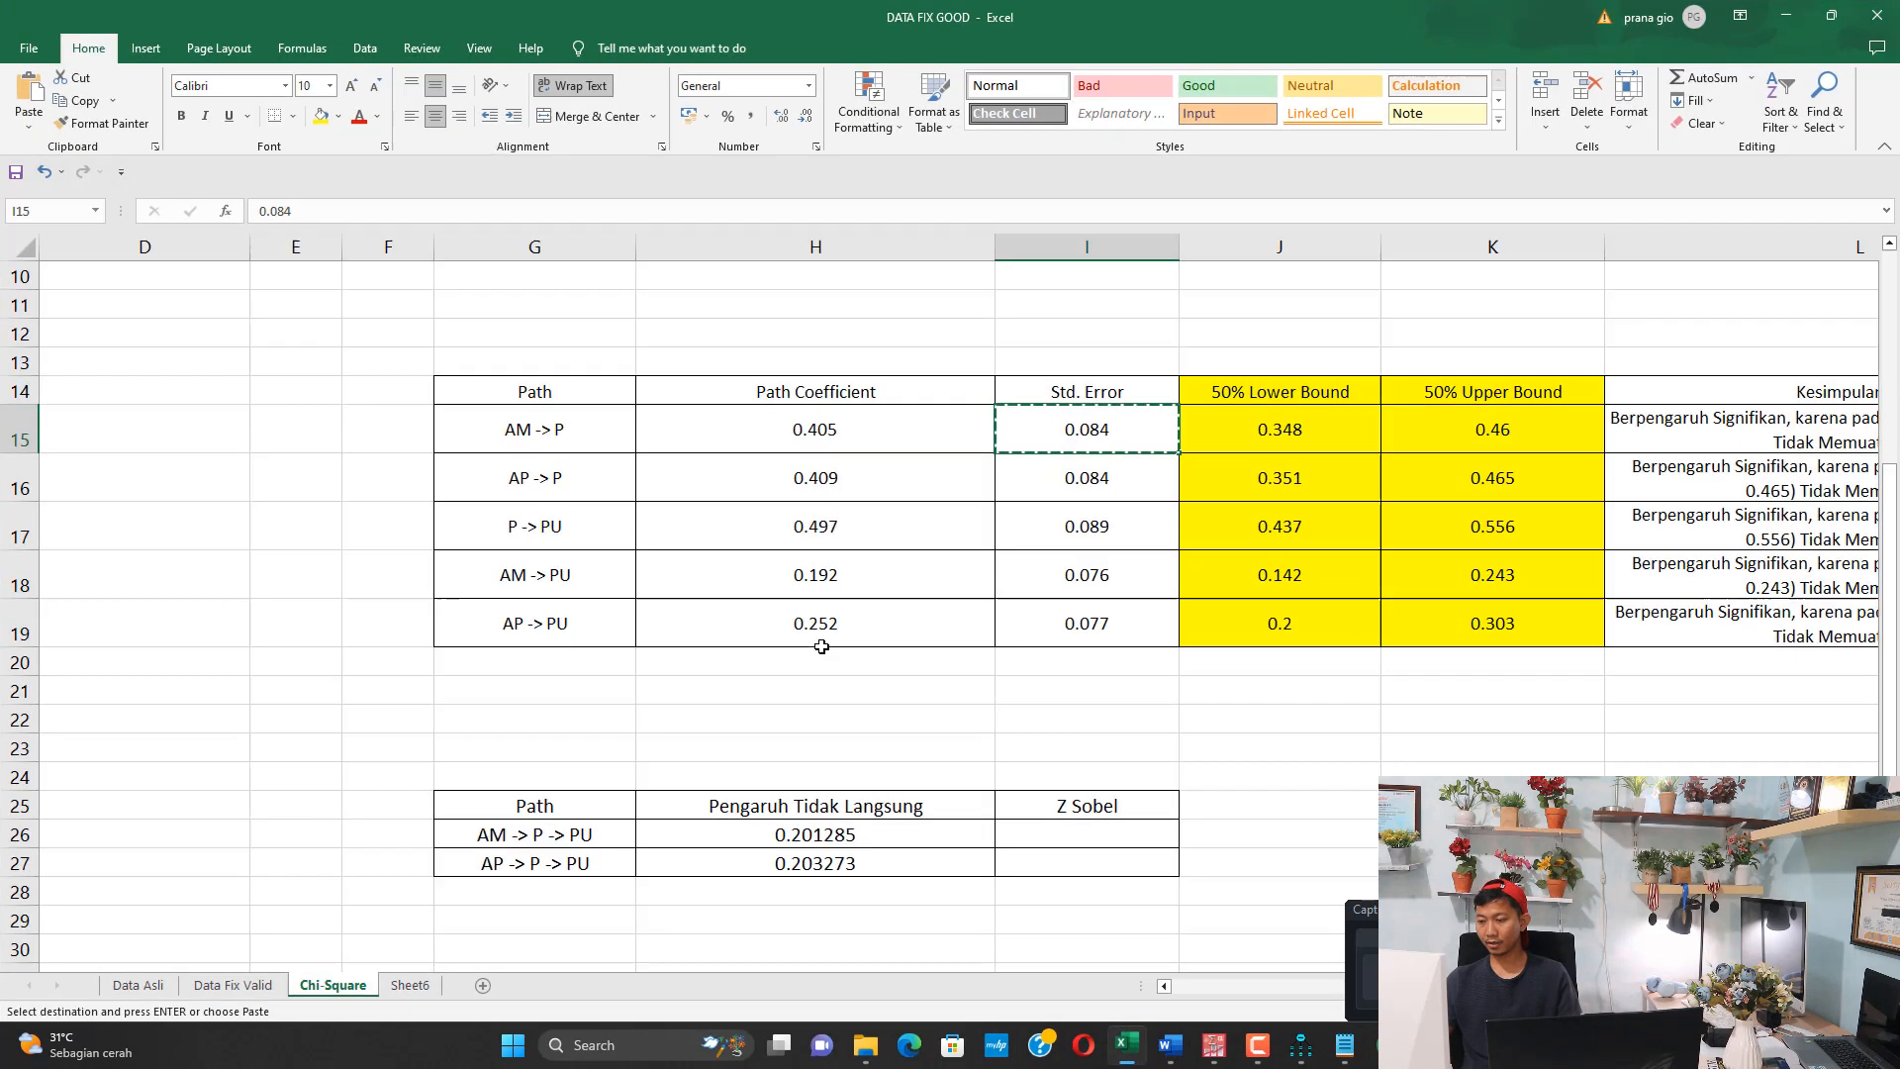
drag(603, 534, 729, 530)
click(1024, 543)
key(ctrl+c)
click(1386, 1047)
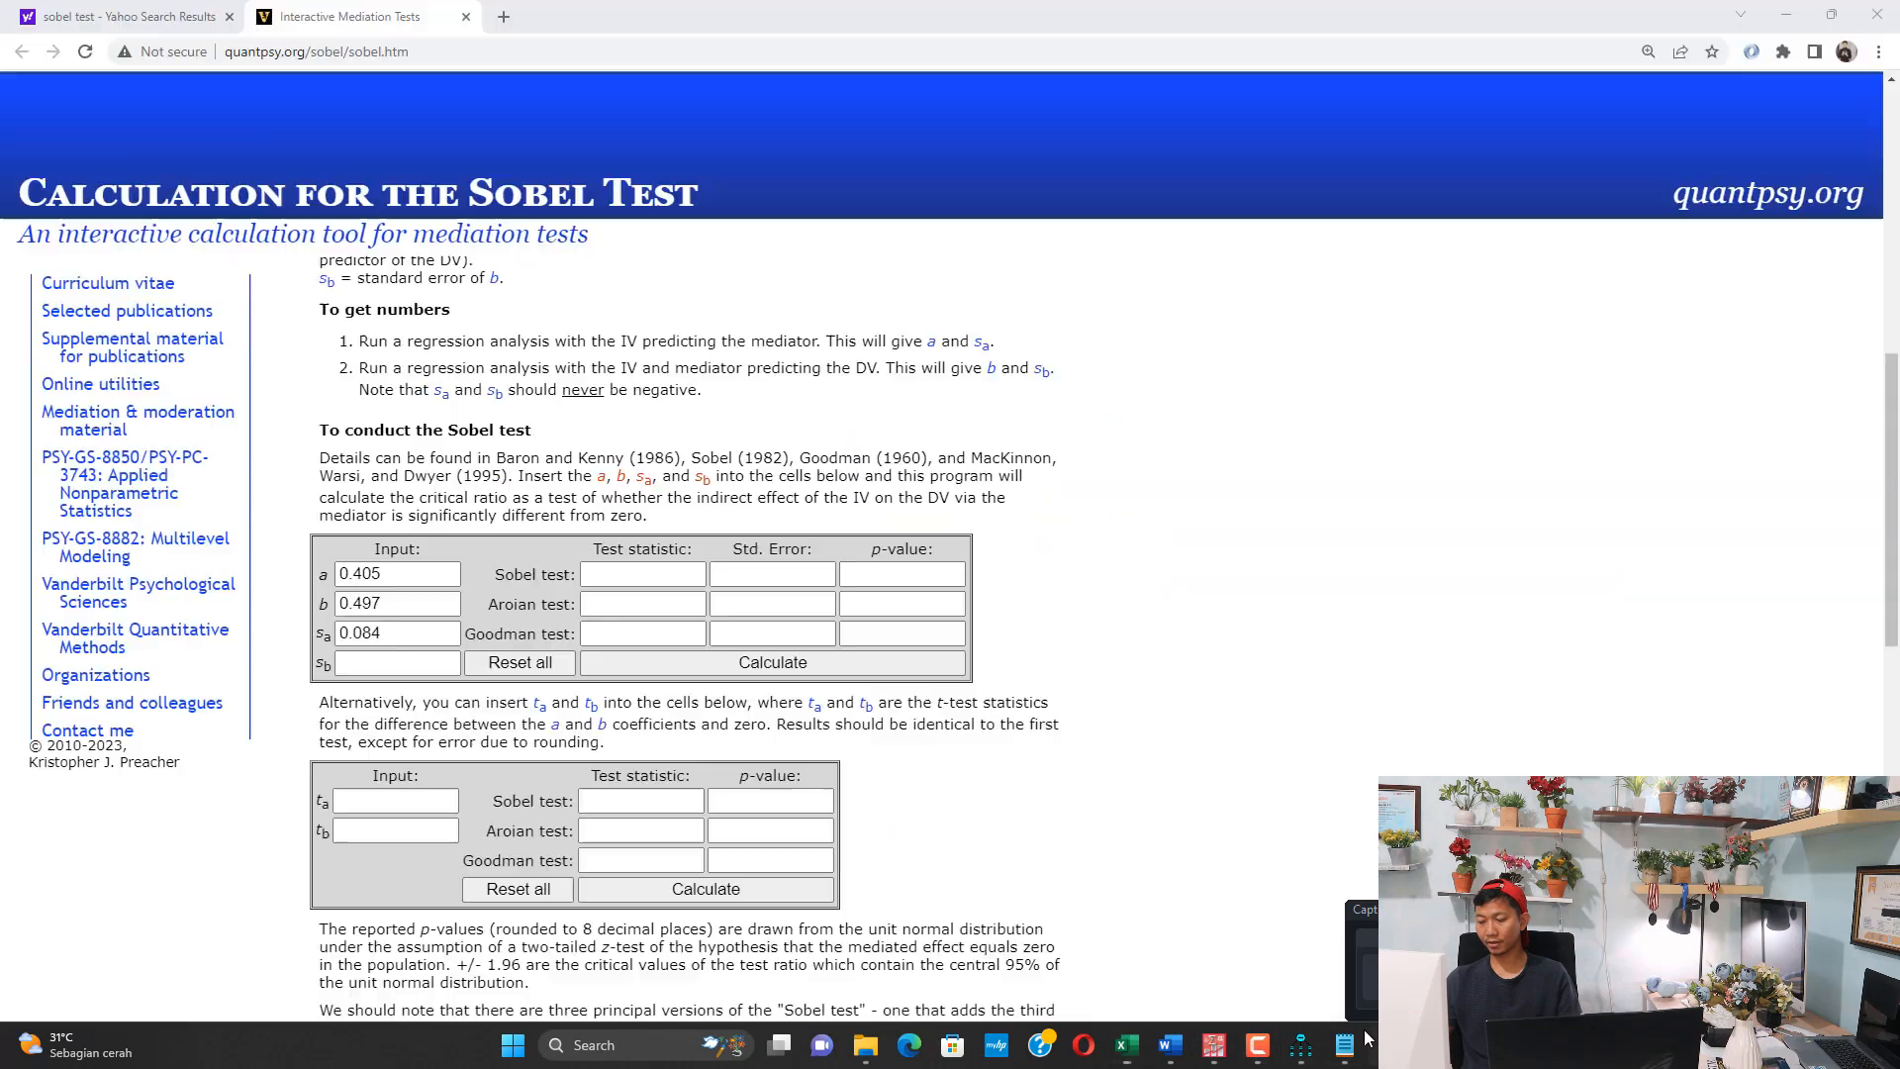
click(415, 664)
key(ctrl+v)
click(745, 673)
drag(677, 572, 544, 559)
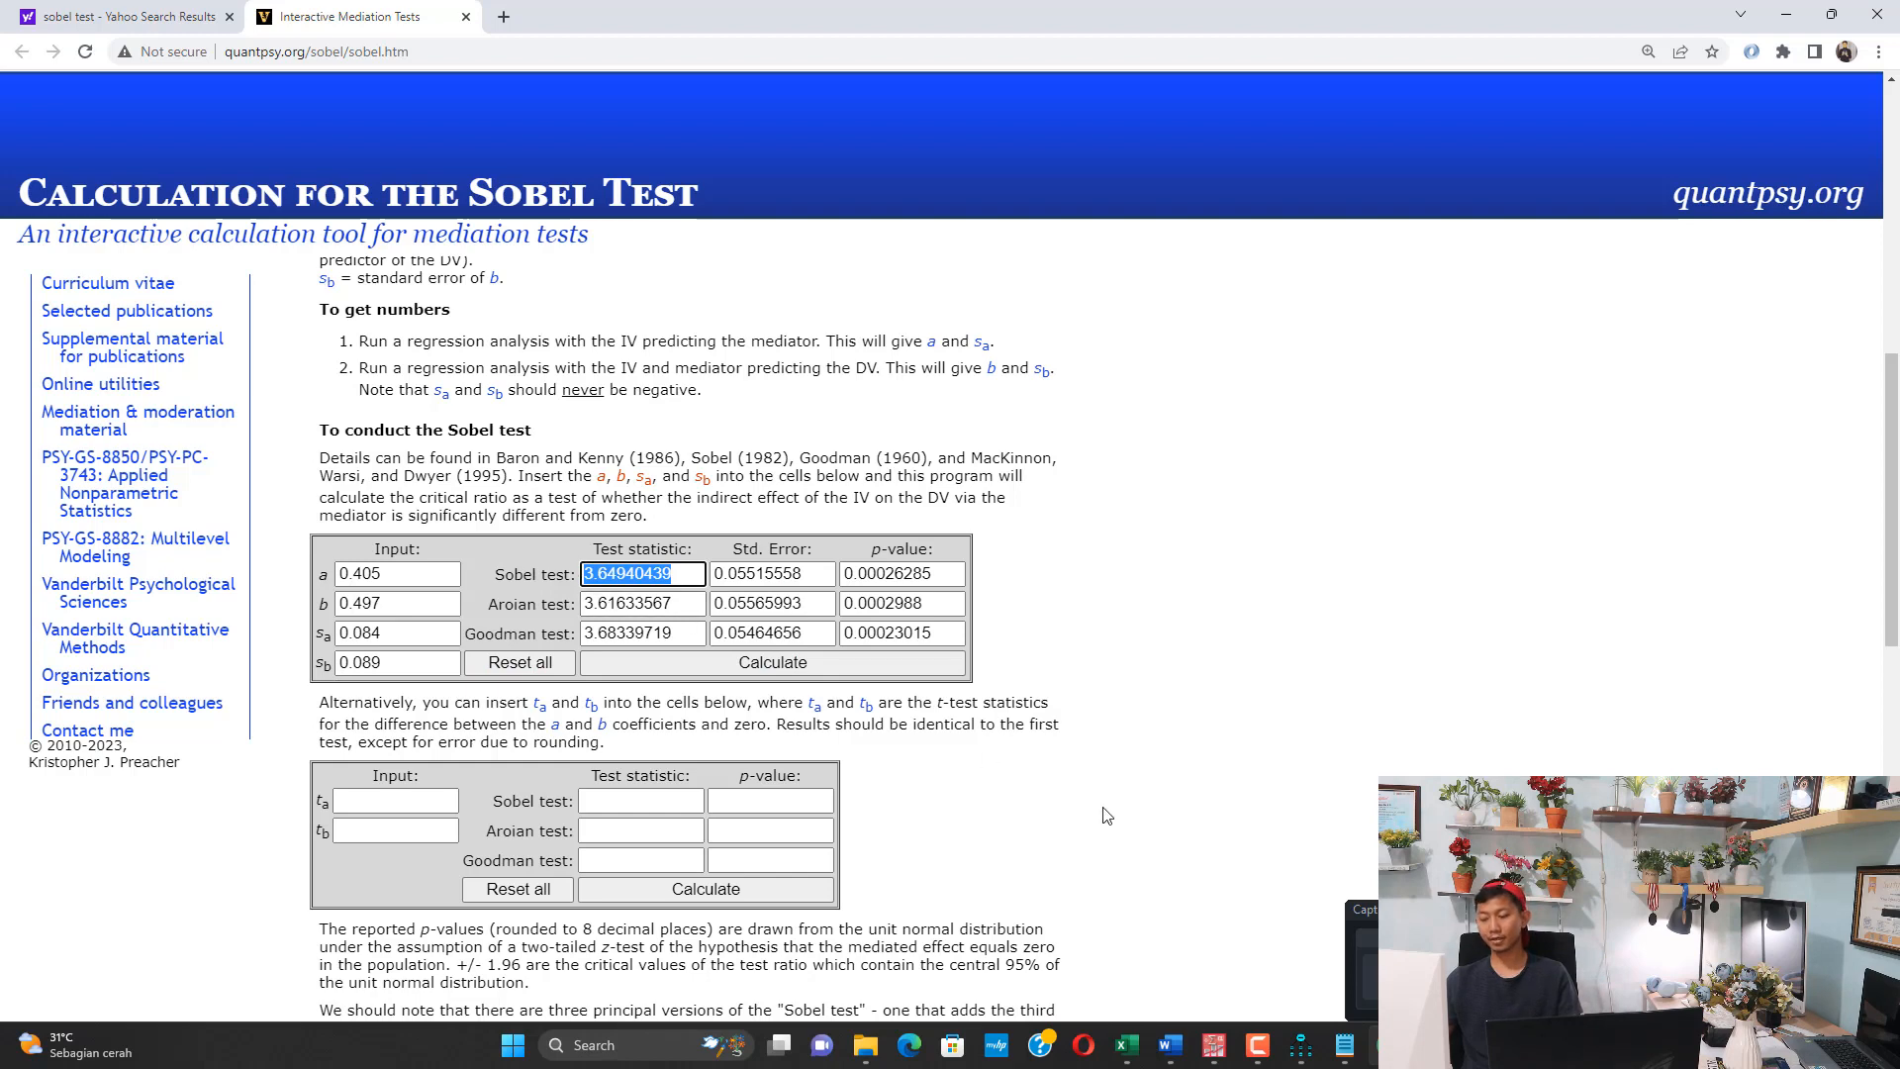
Enter the Sobel test statistic in Excel as the Z Sobel value for AM -> P -> PU, with a decimal comma: 3,64940439
click(1131, 1049)
click(1060, 834)
click(325, 216)
key(ctrl+v)
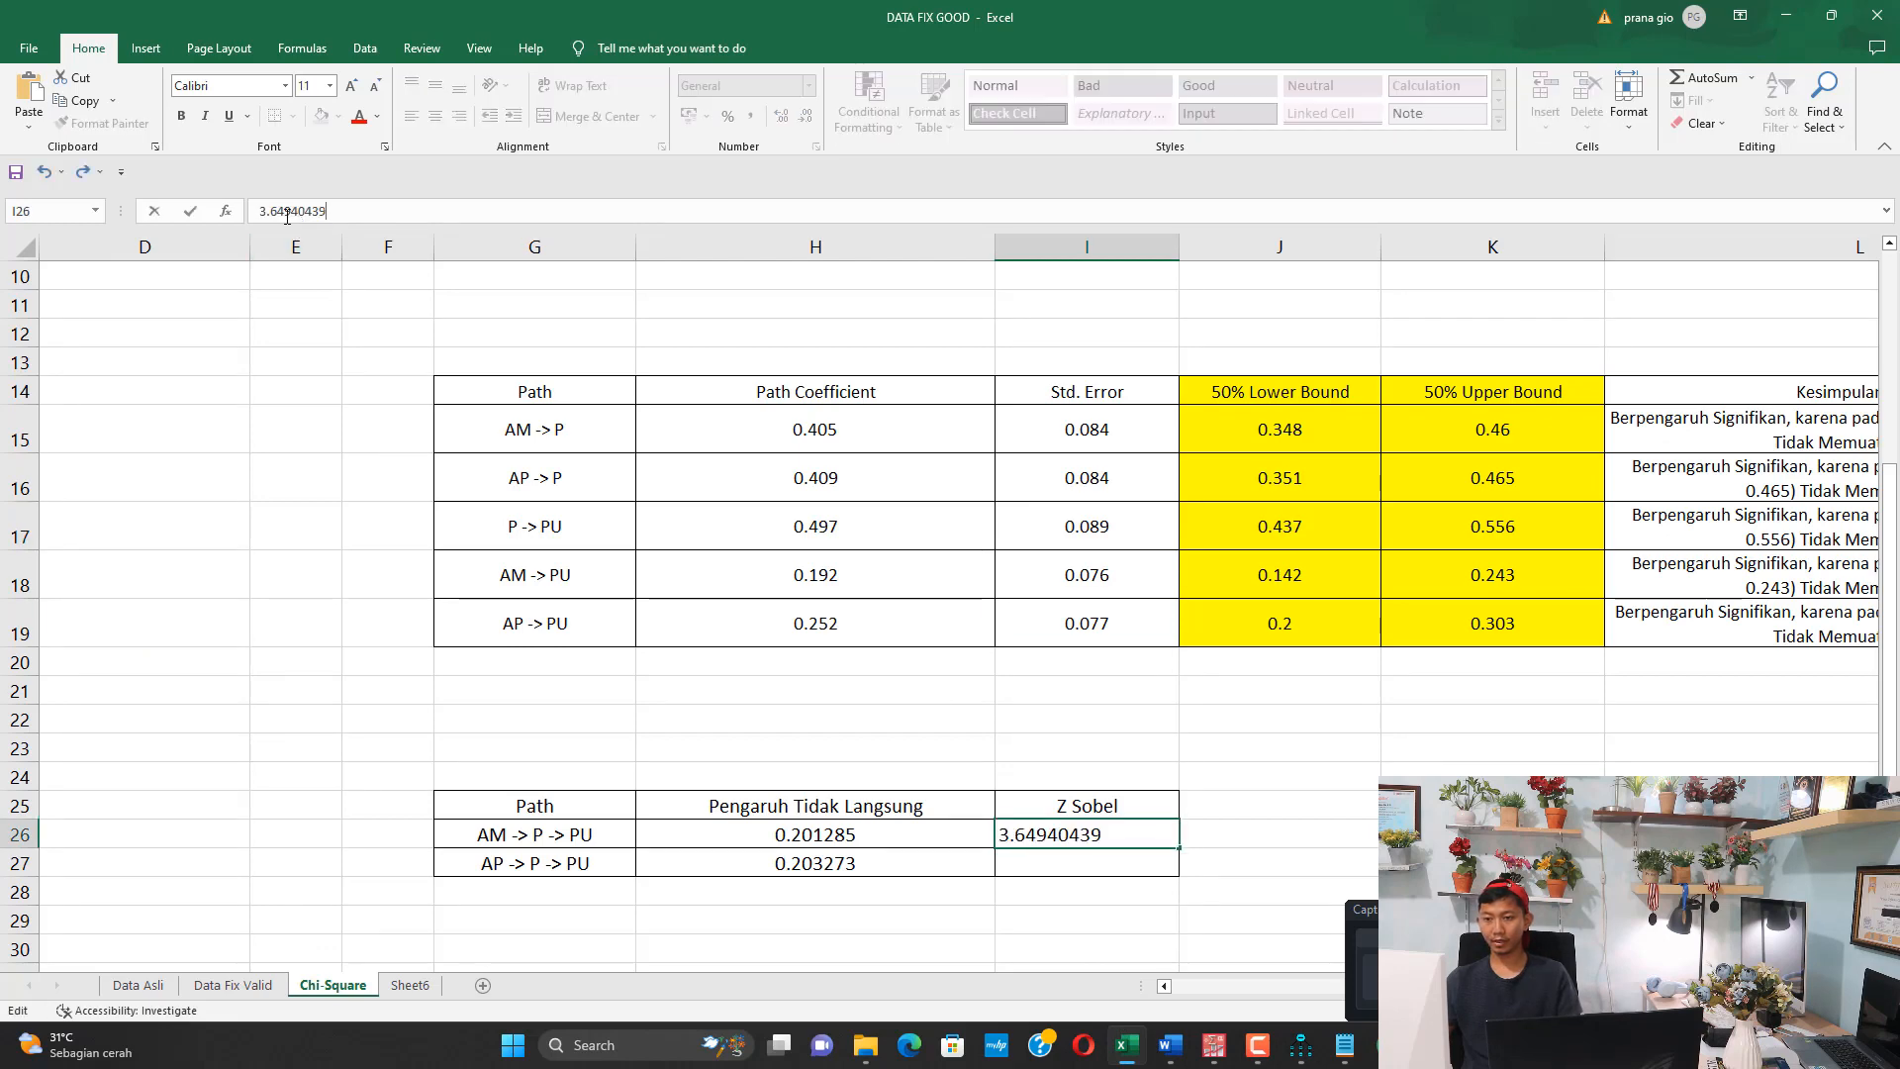
key(BackSpace)
text(,)
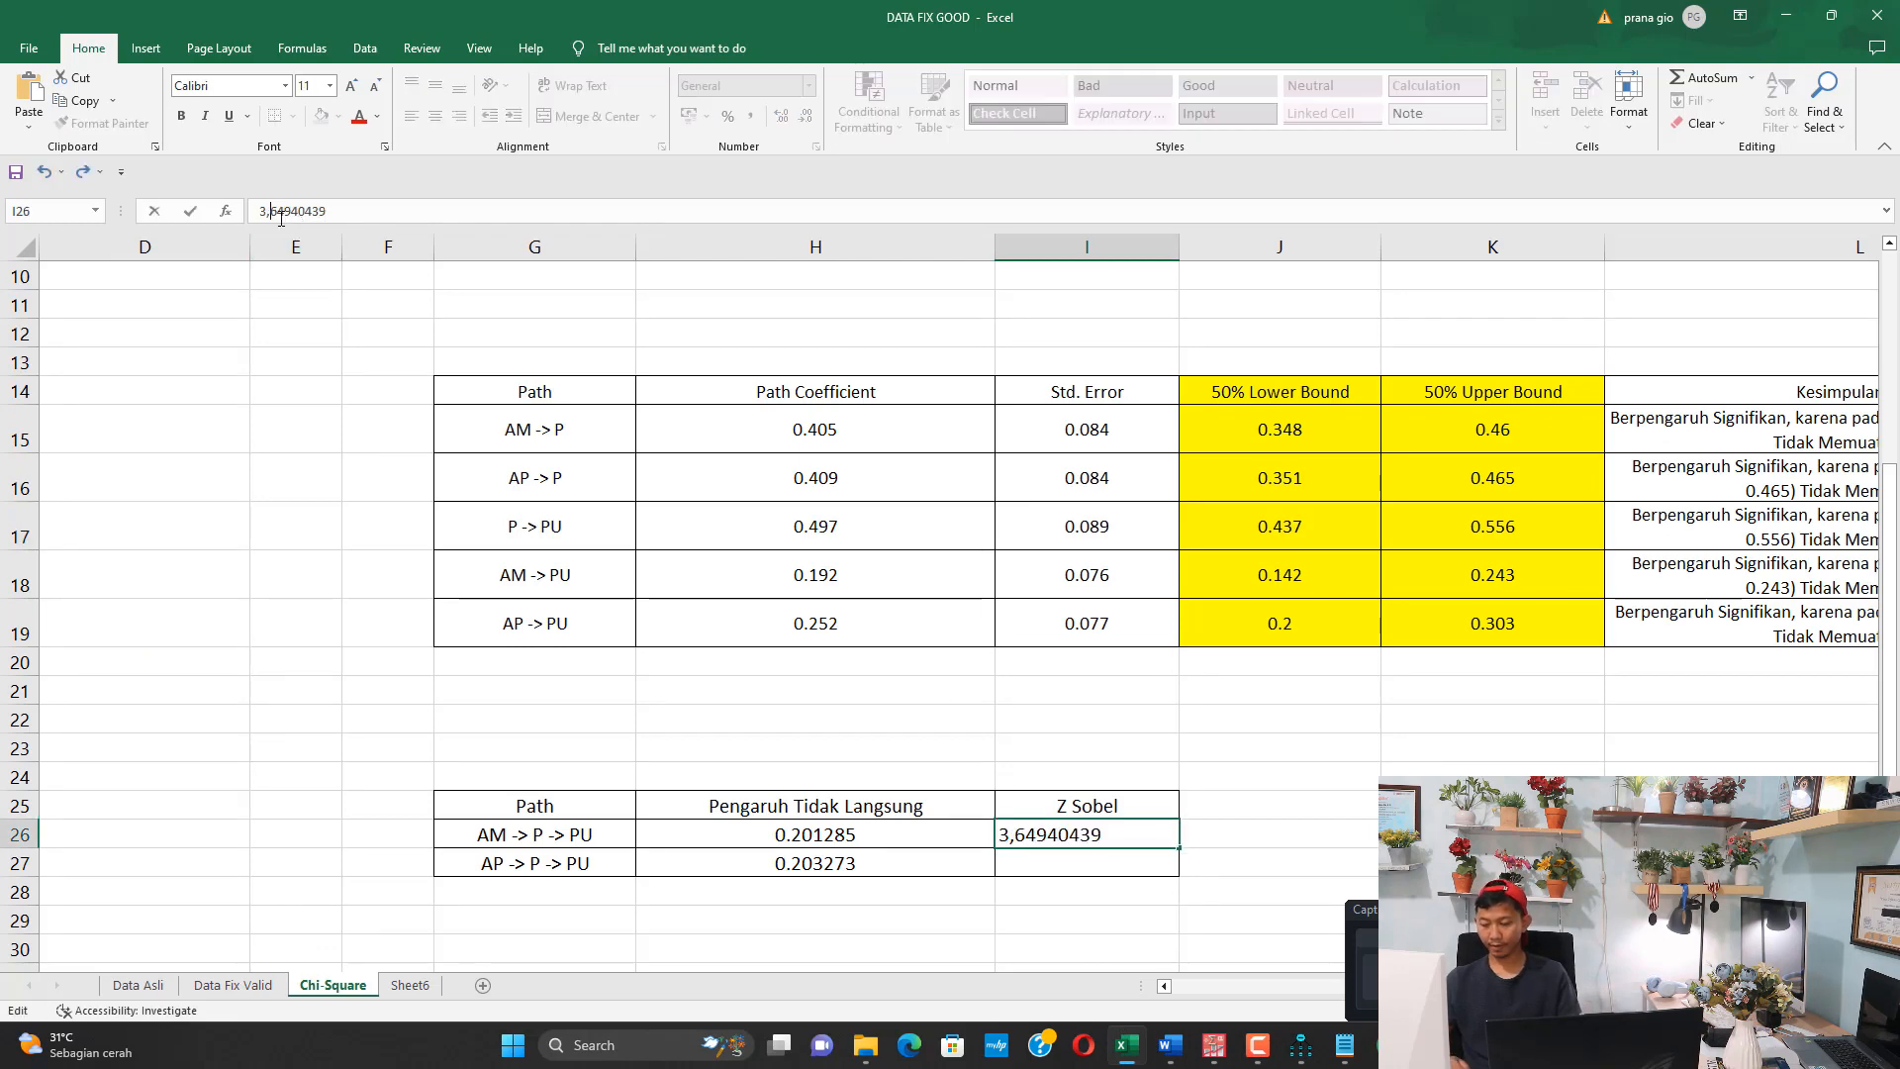
key(Return)
key(Up)
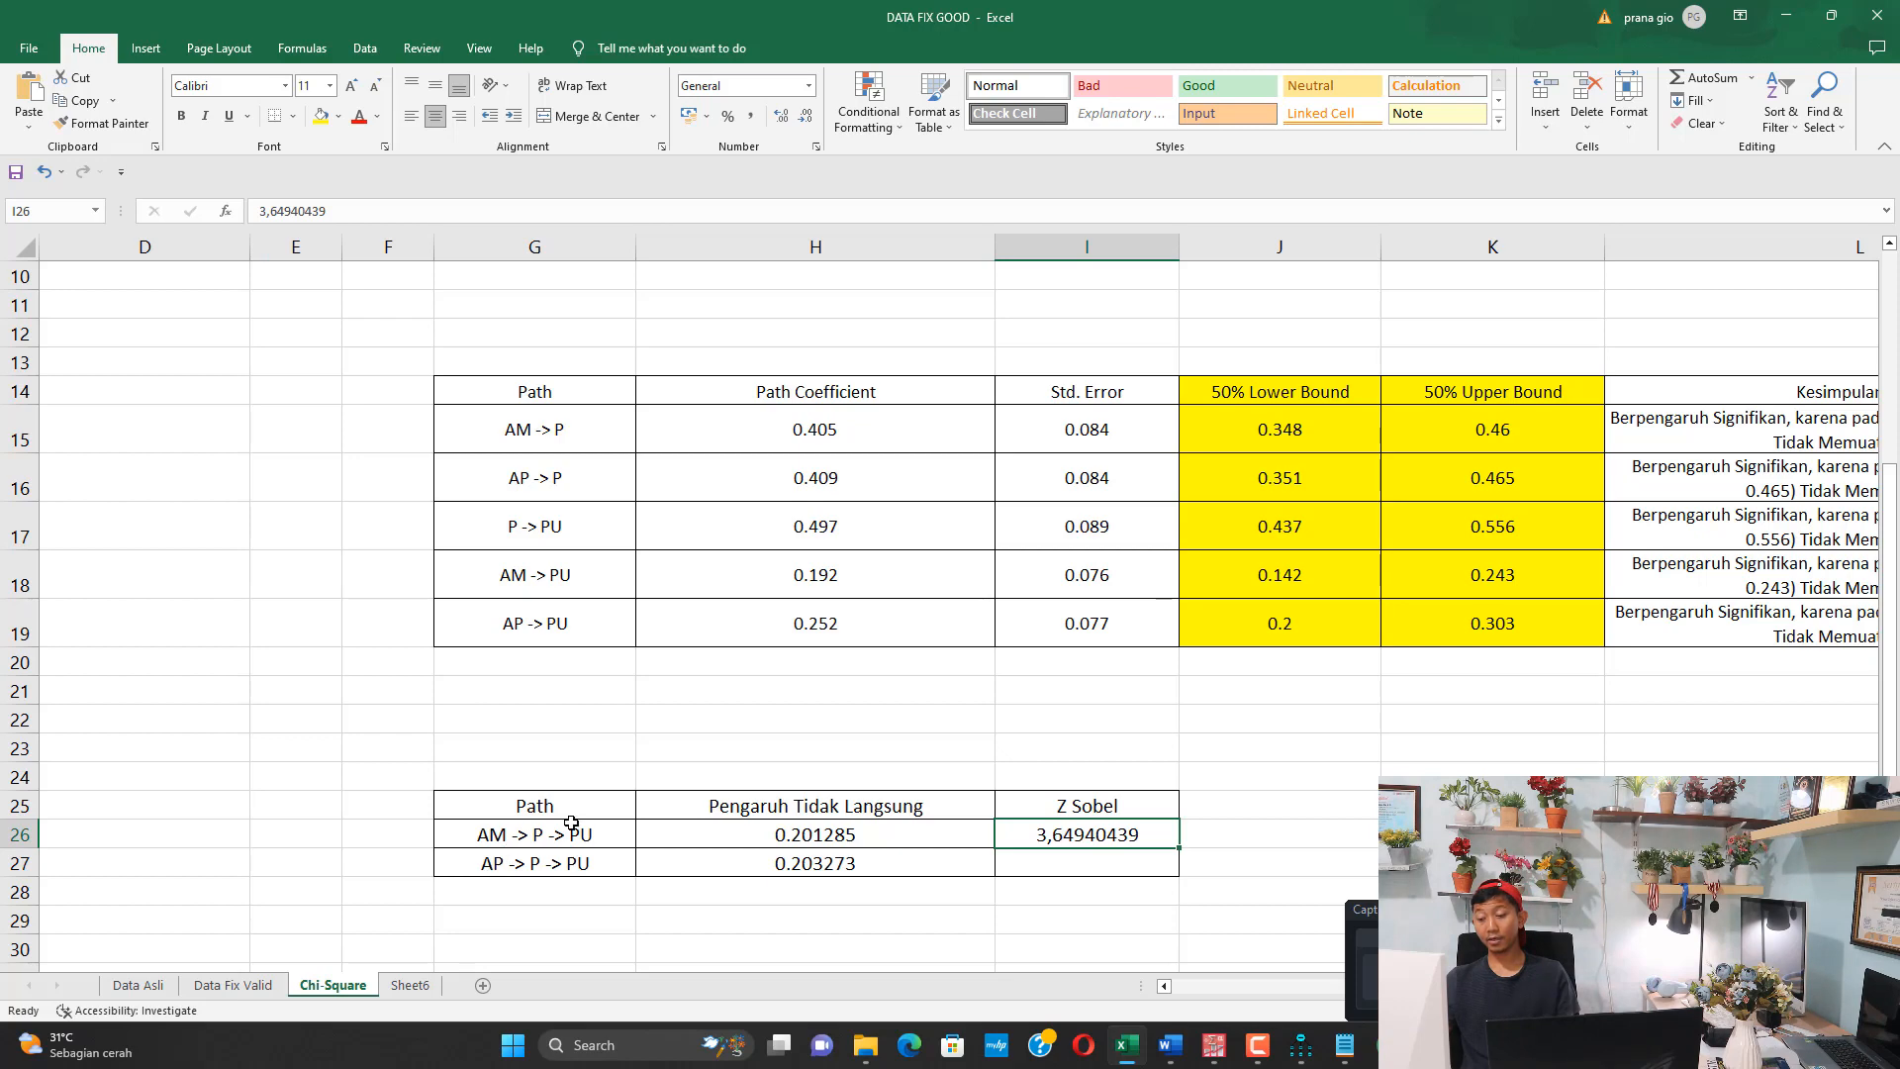
Copy the AP -> P path coefficient, 0.409, from the Excel table into input a of the Sobel calculator
click(501, 868)
click(662, 499)
key(ctrl+c)
click(1358, 1059)
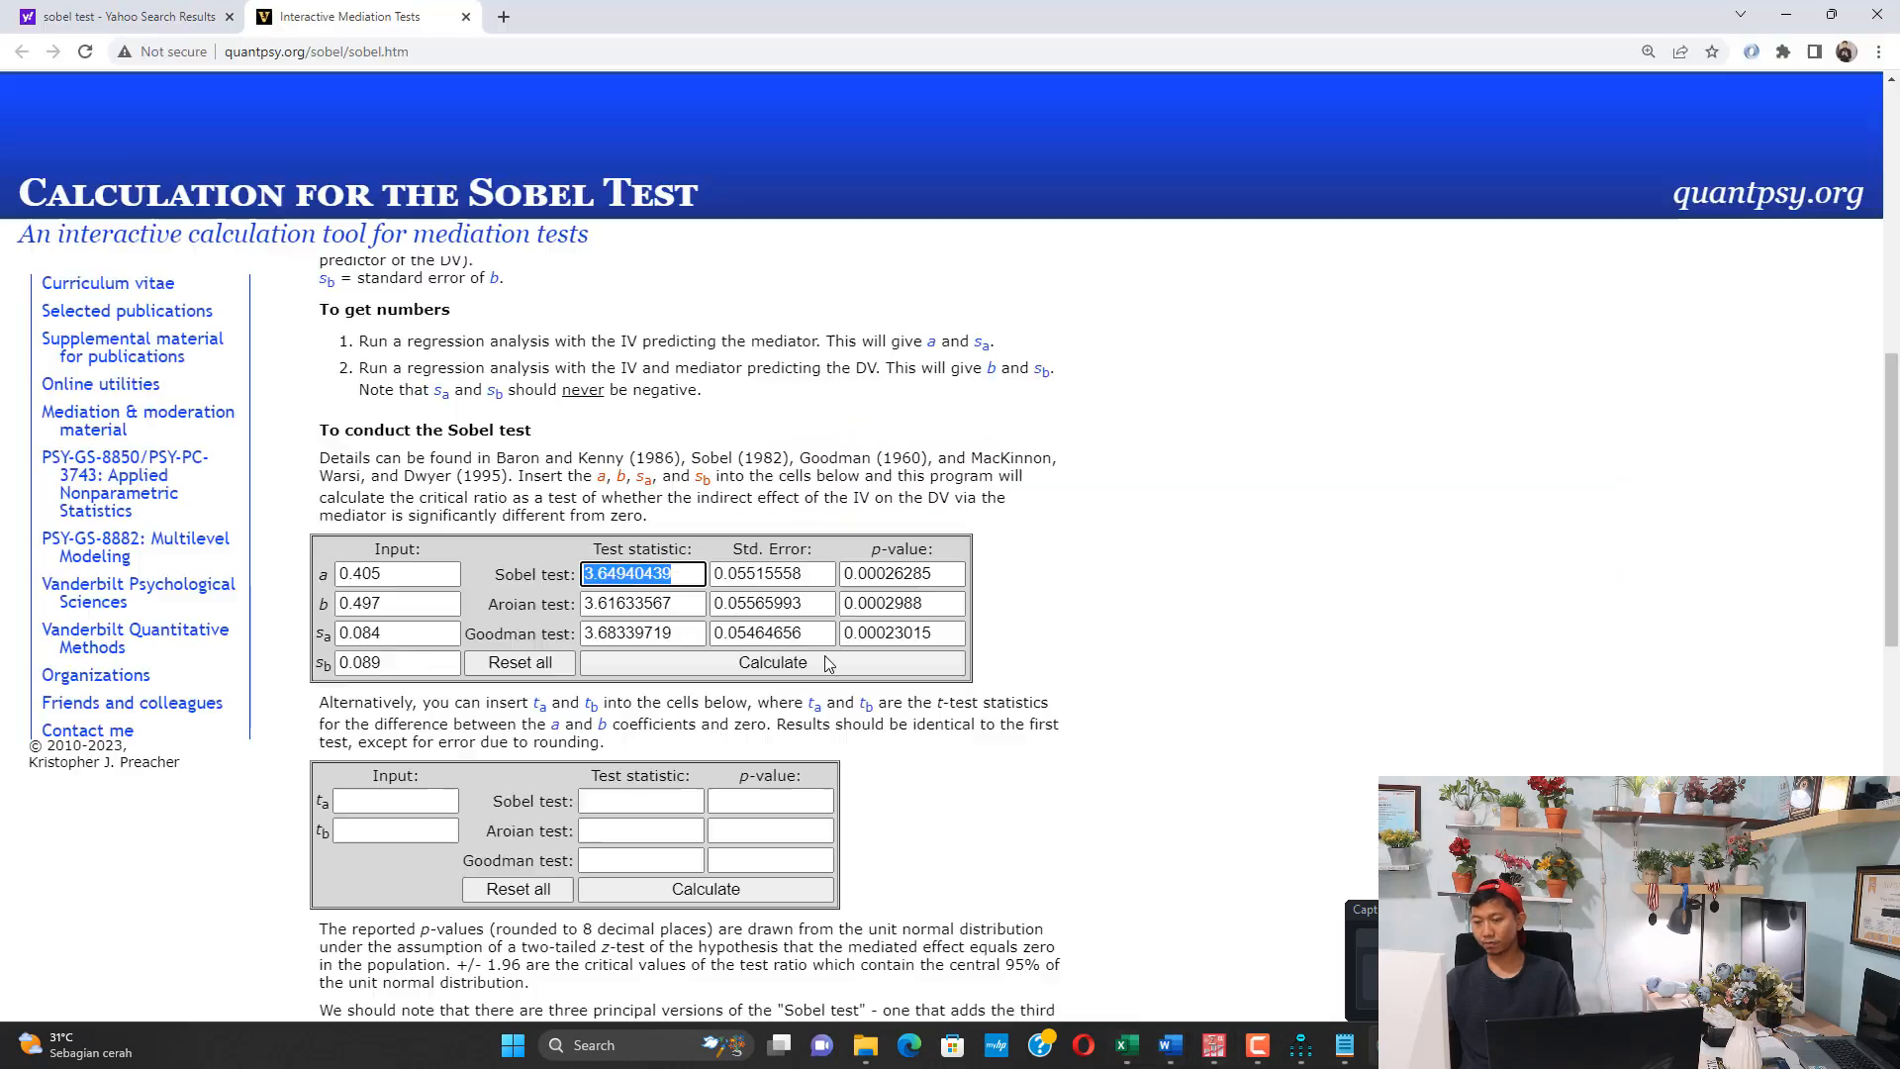
click(336, 566)
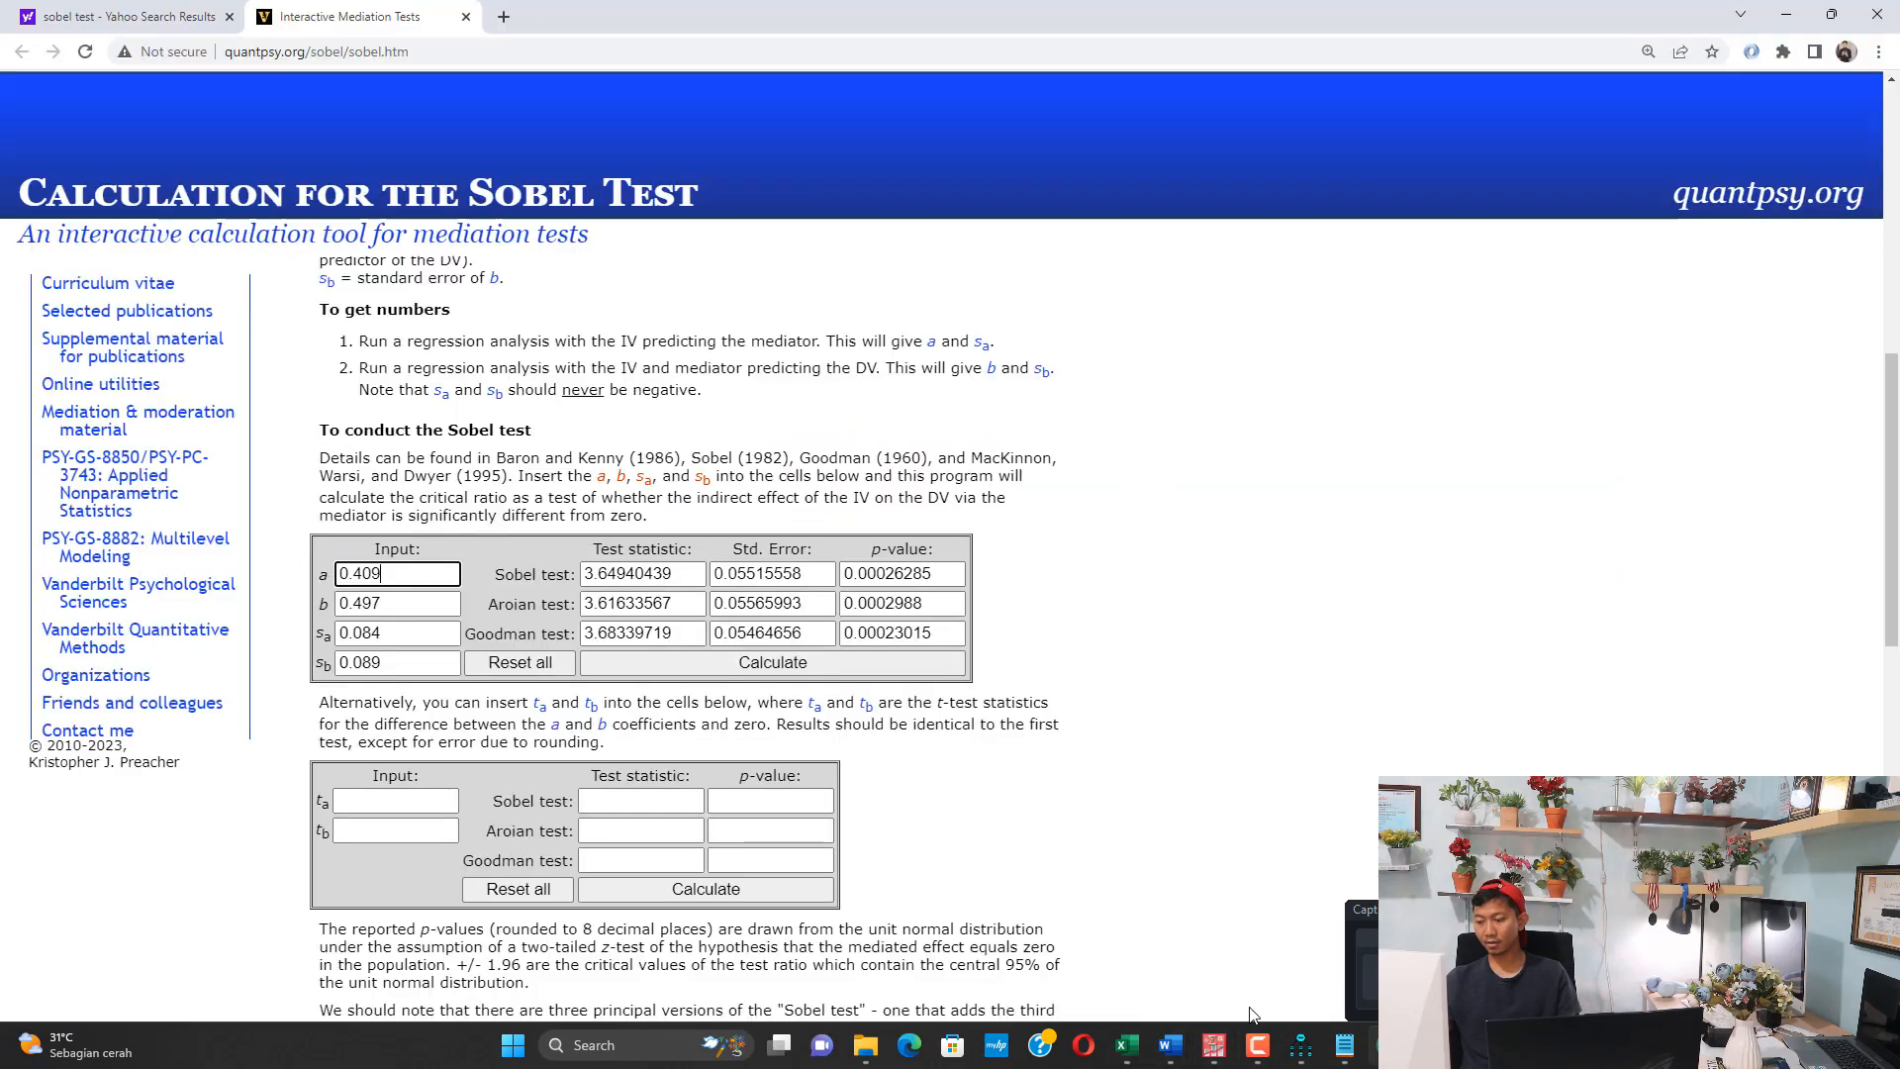
Copy the AP -> P standard error in Excel, recalculate the Sobel test with b 0.497, sa 0.084 and sb 0.089, and select the Sobel statistic
click(1358, 1051)
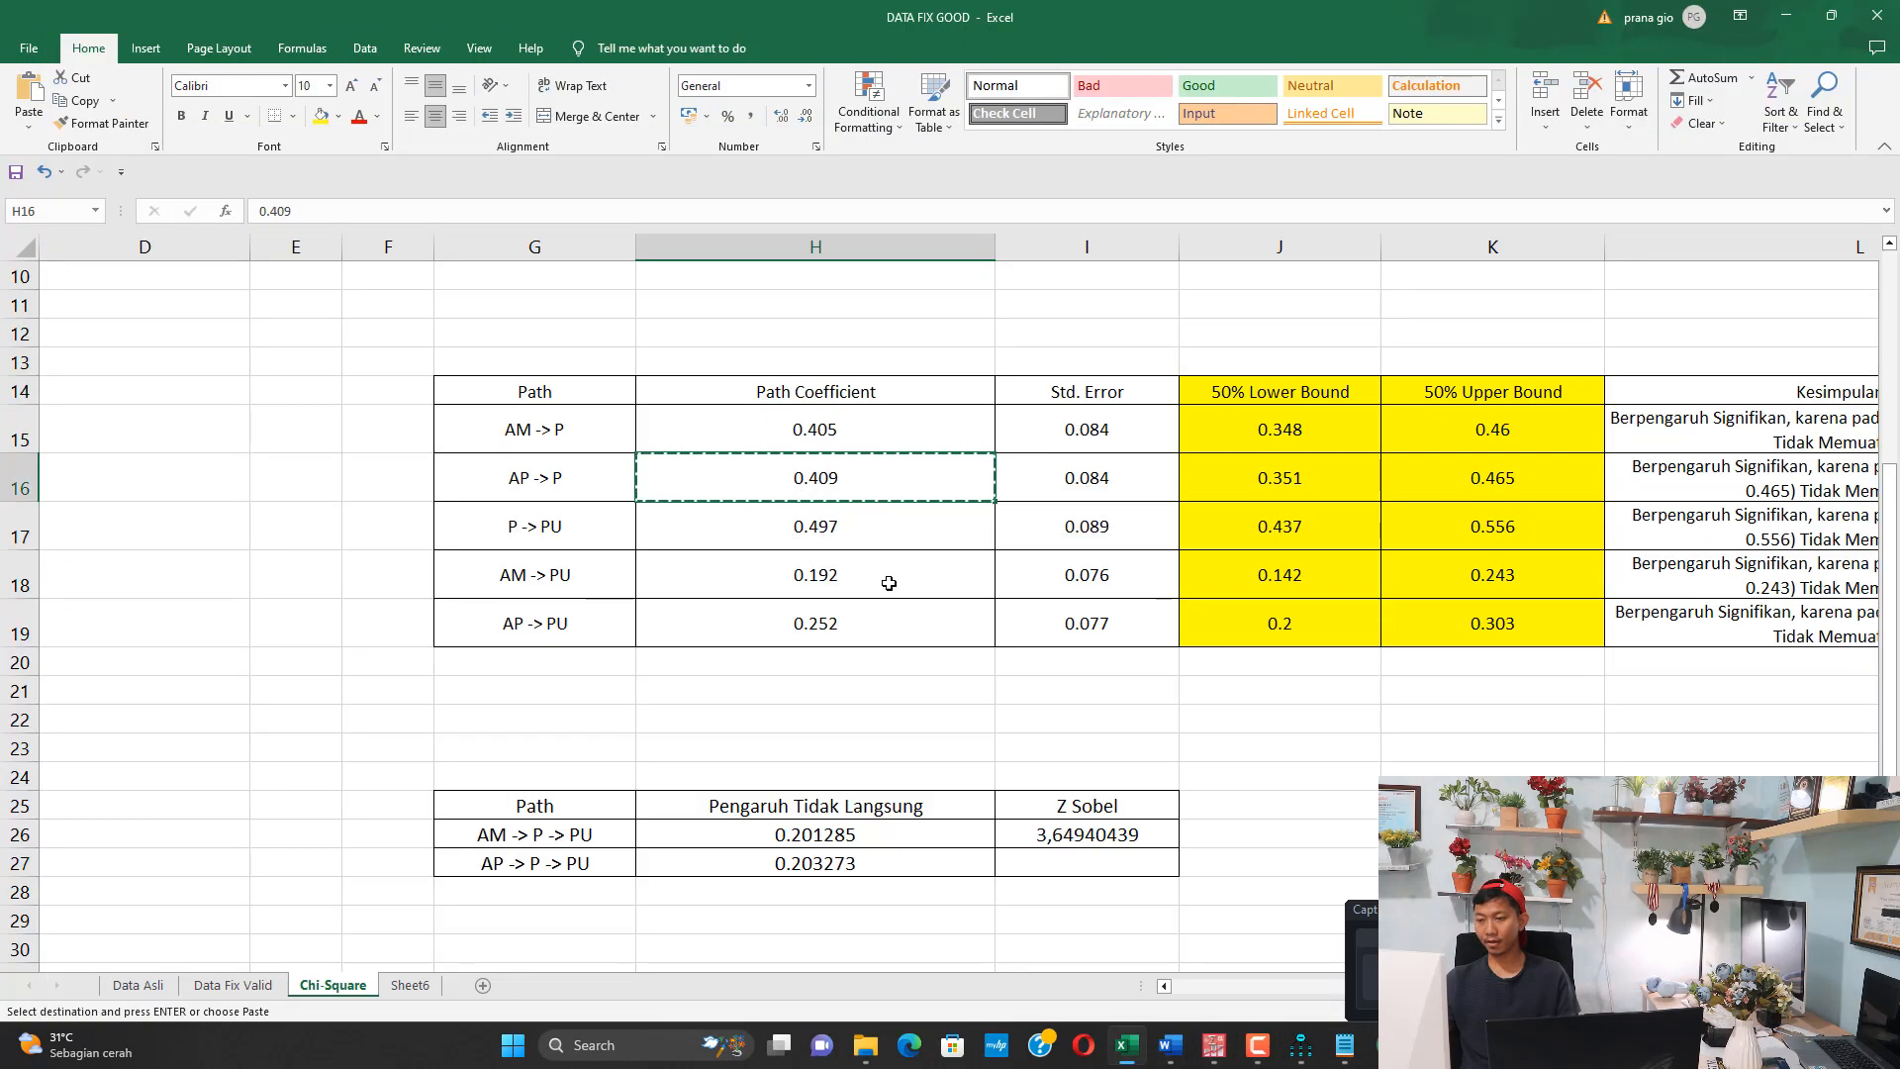
click(1073, 484)
key(ctrl+c)
click(1372, 1059)
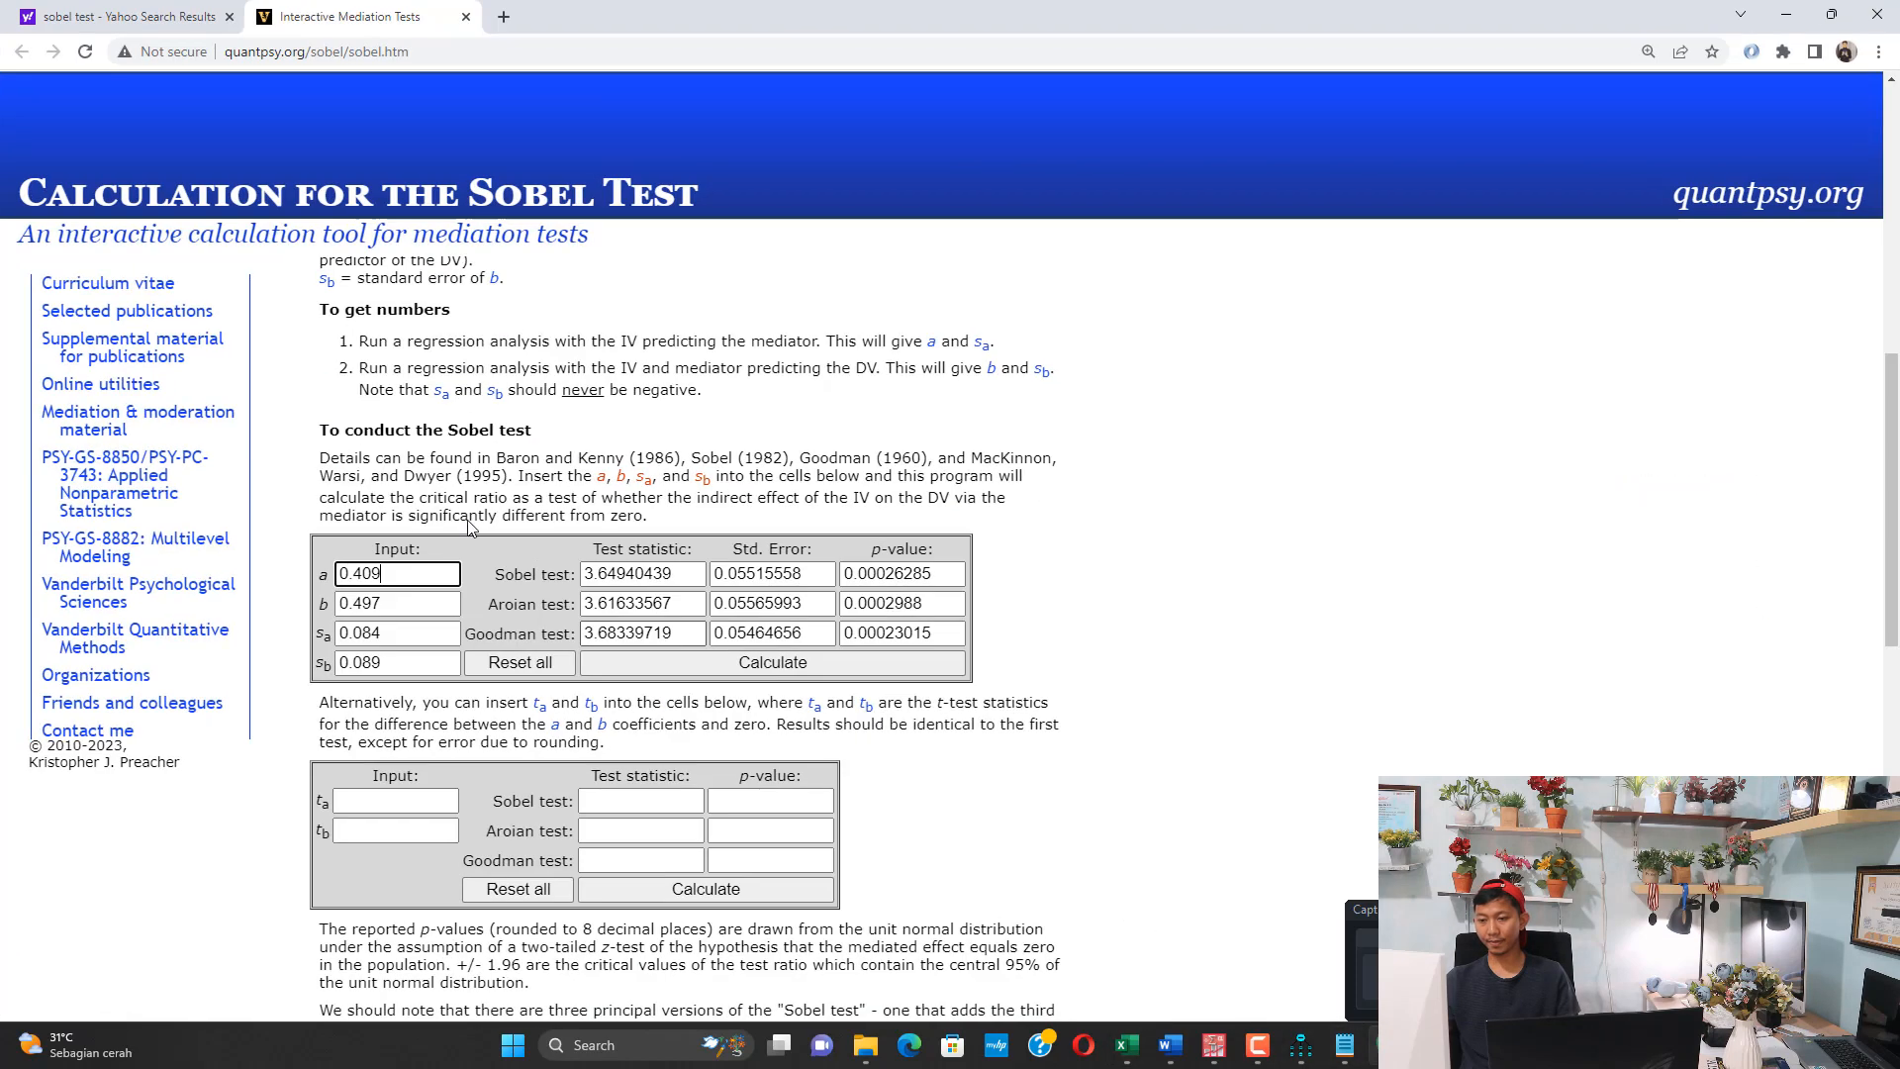
double_click(391, 606)
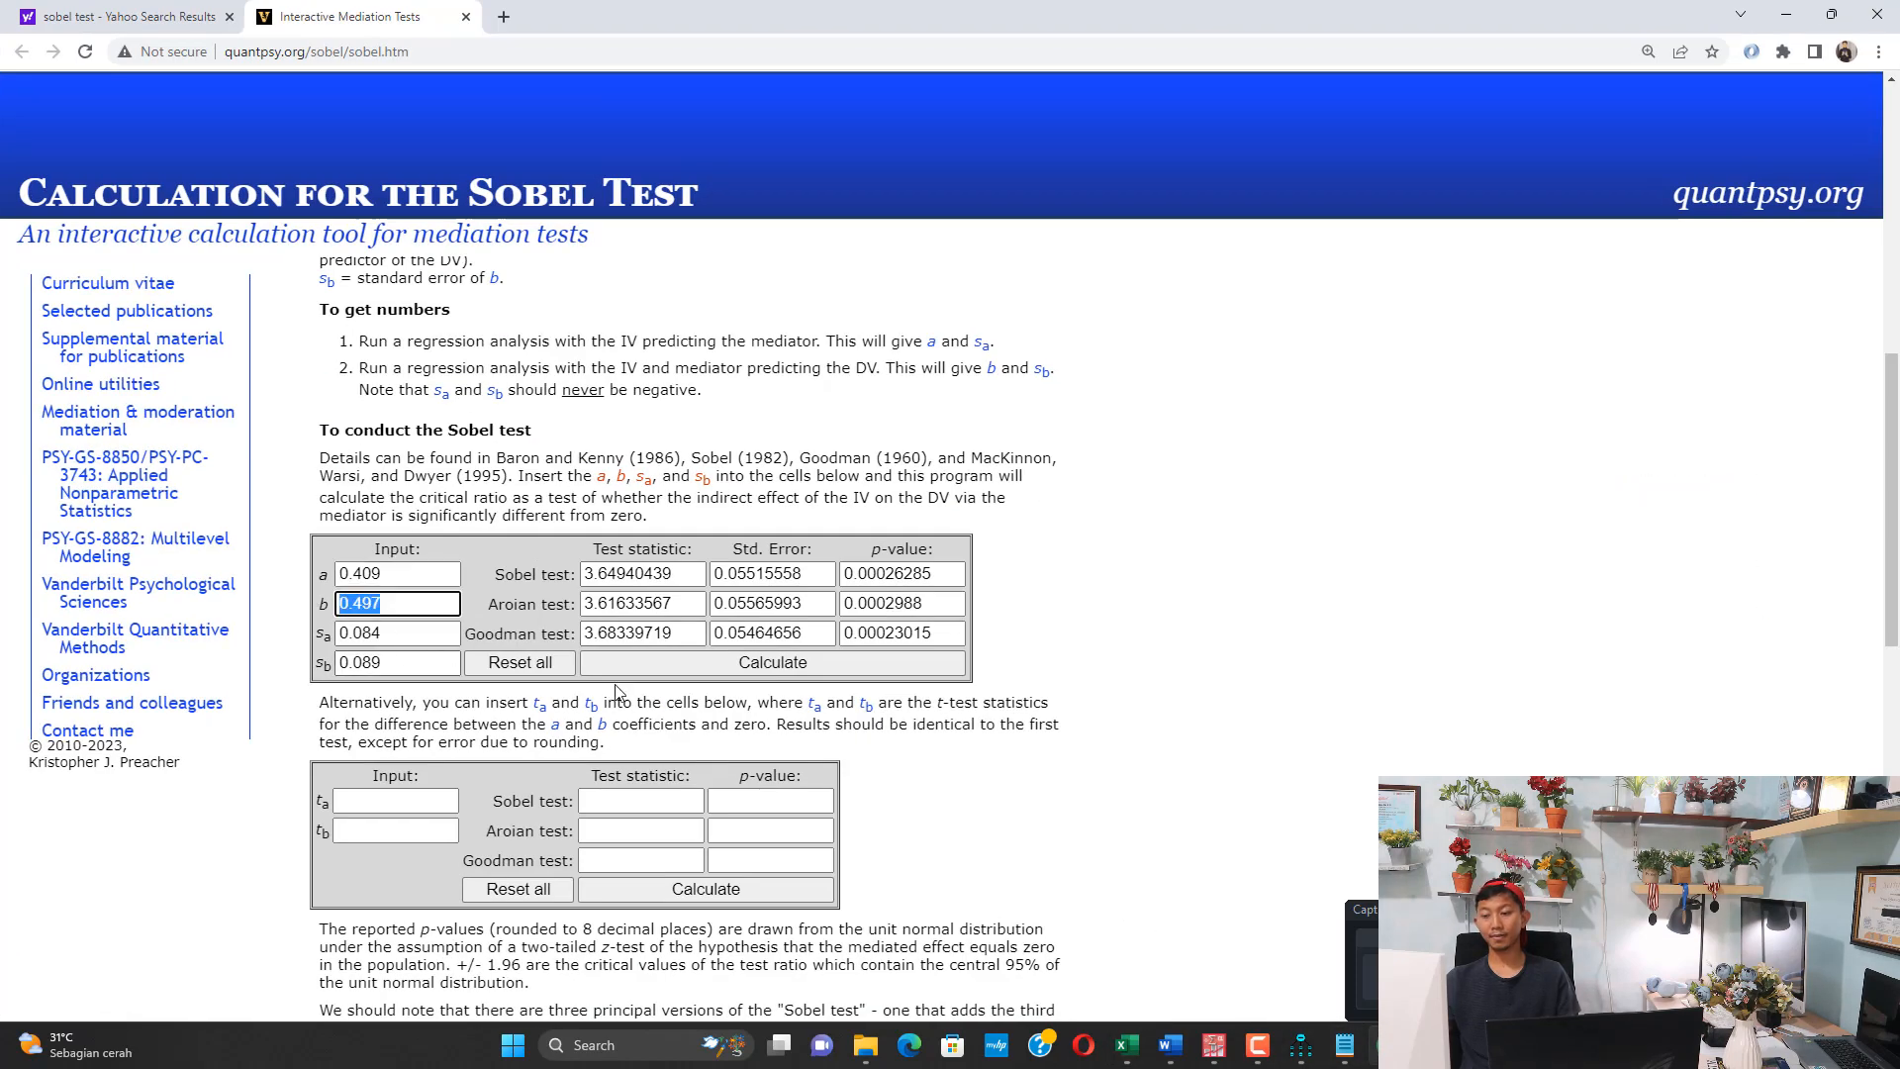
click(773, 662)
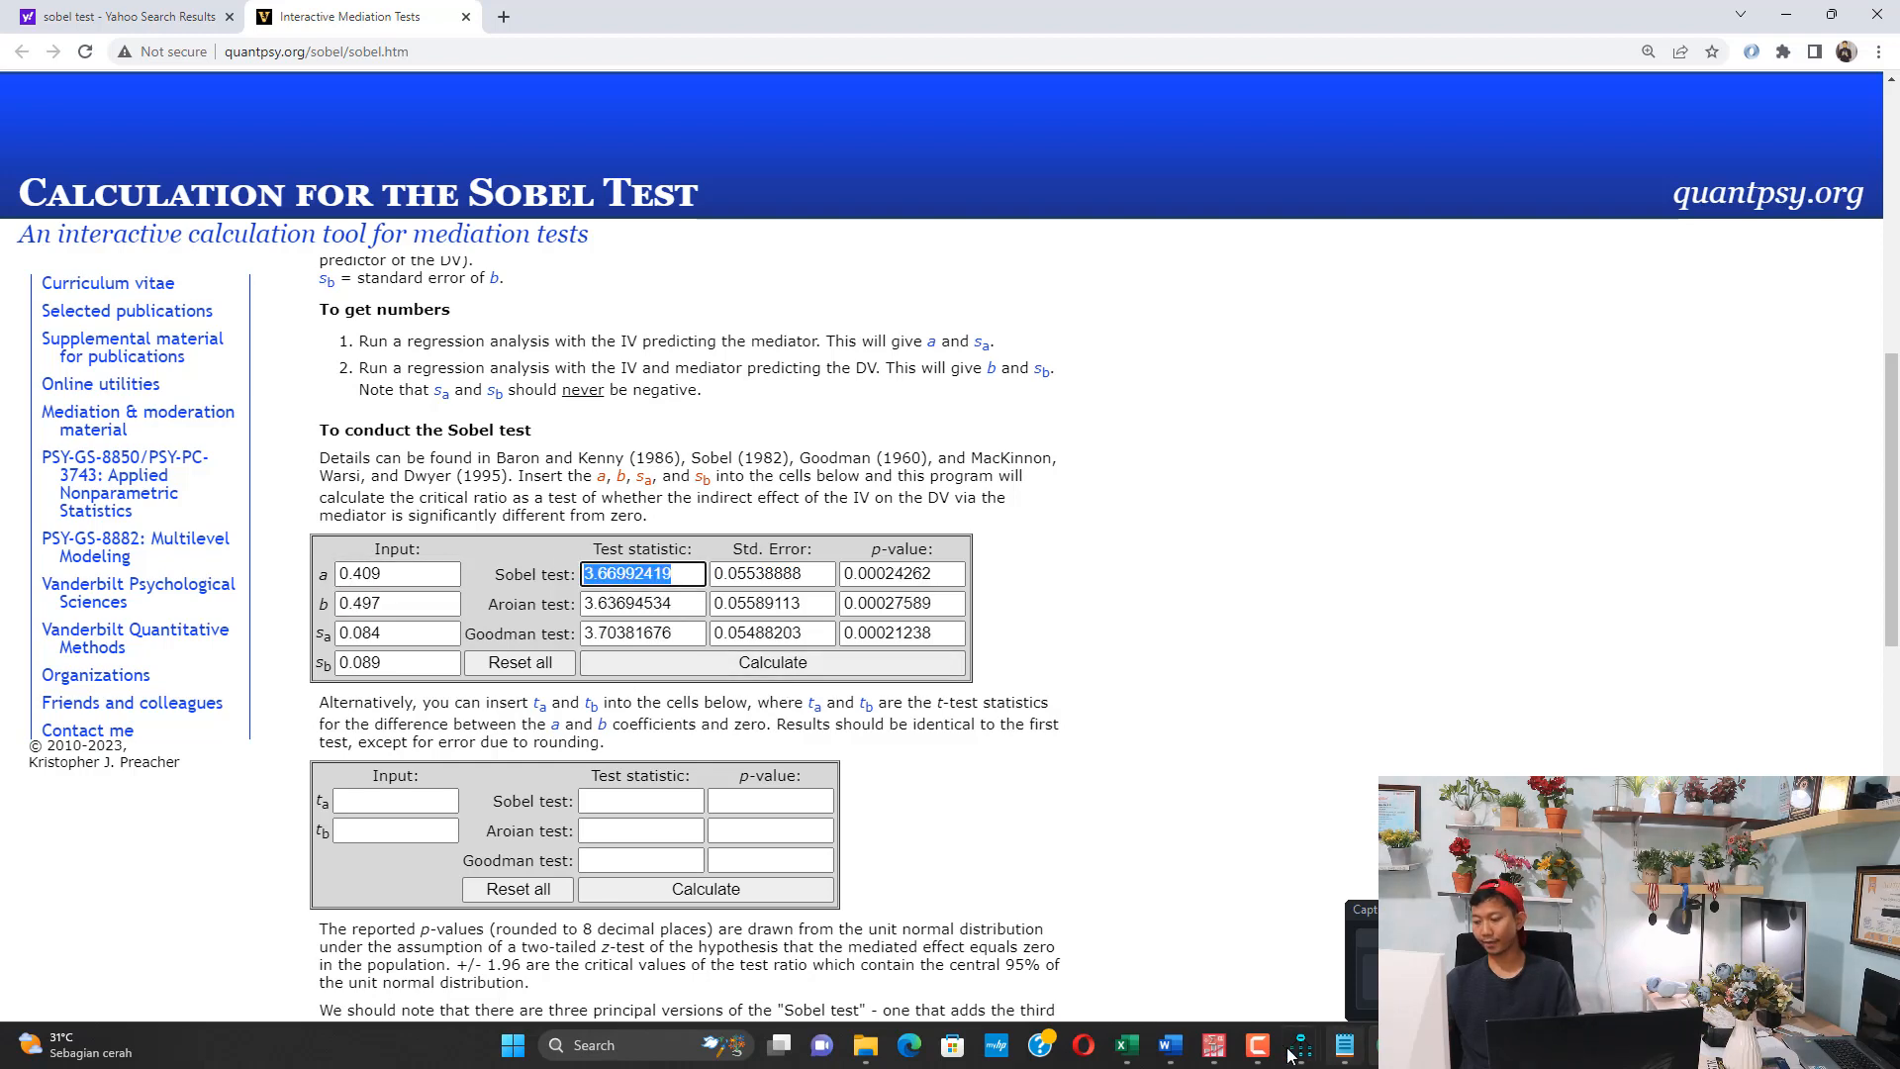
Enter the new Sobel statistic in Excel as the Z Sobel value for AP -> P -> PU, with a decimal comma: 3,66992419
click(1128, 1047)
click(1088, 862)
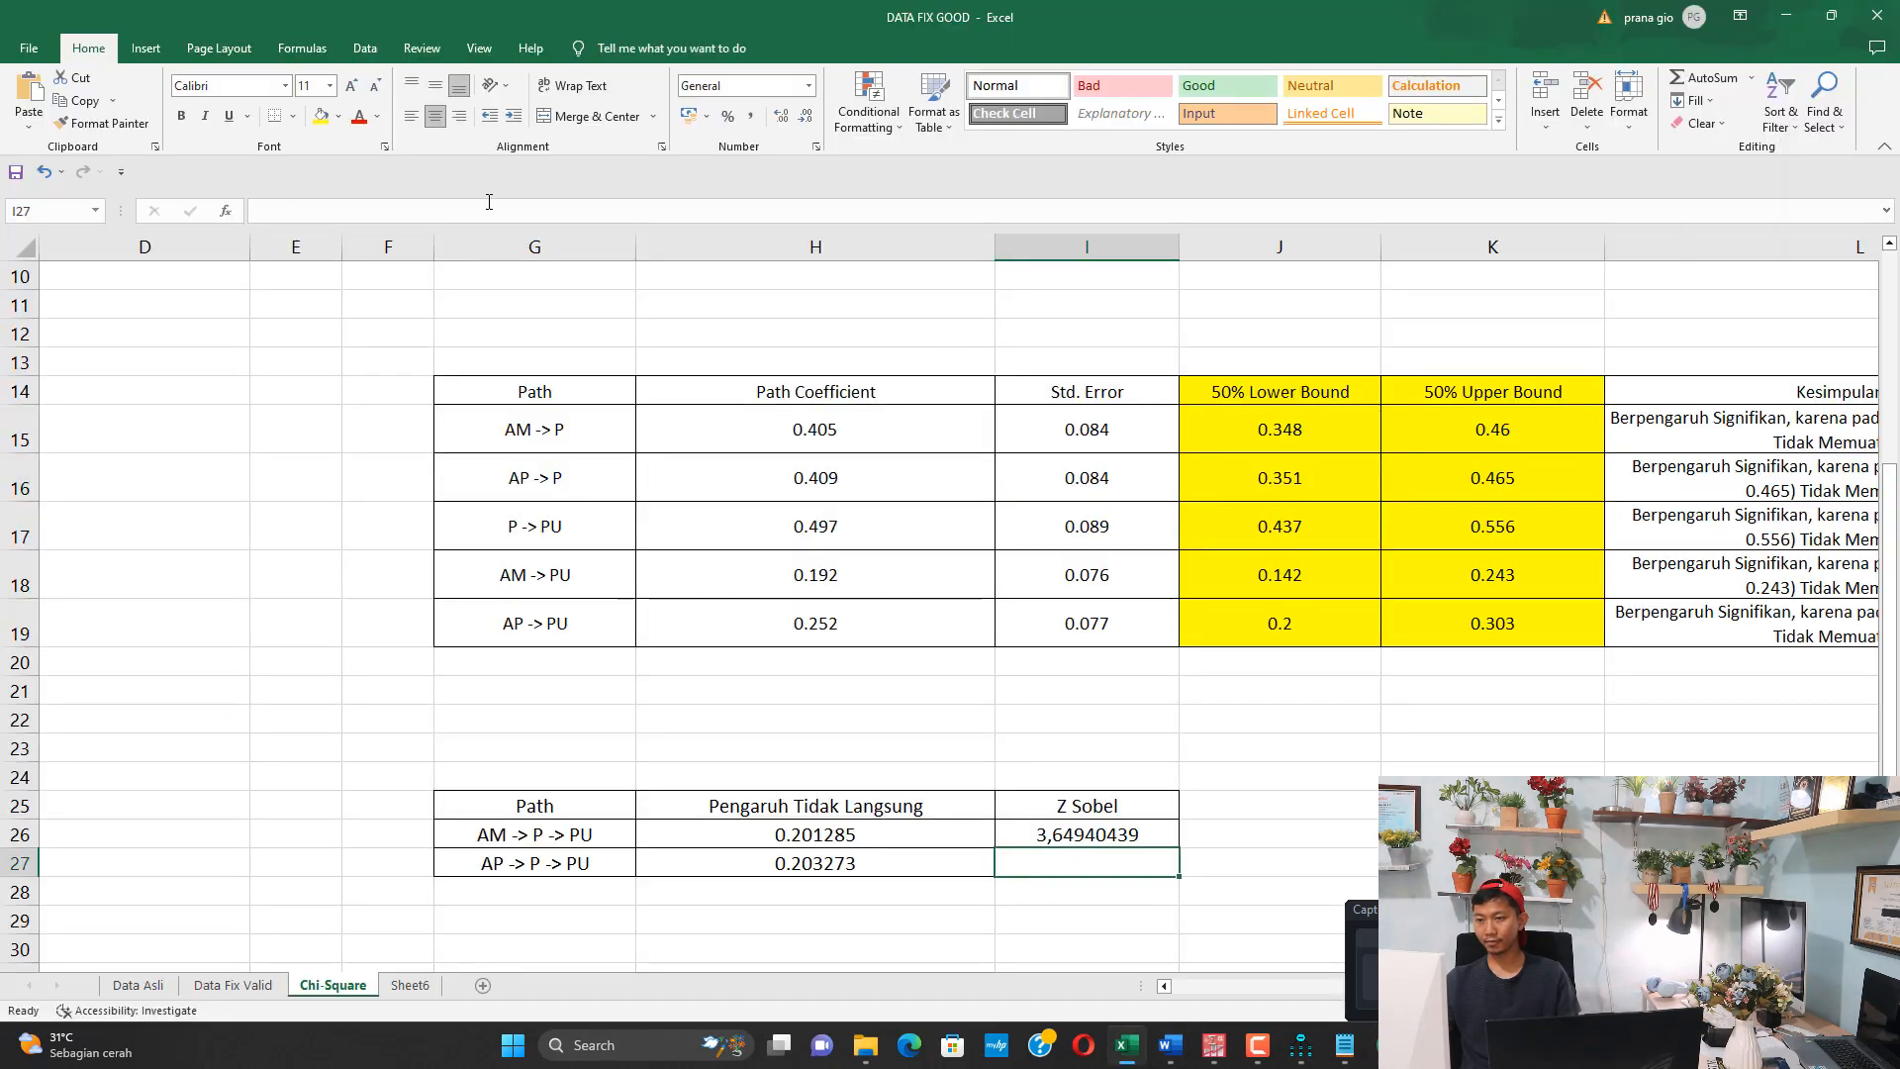
click(294, 212)
key(ctrl+v)
key(Delete)
text(,)
key(Return)
click(1752, 1045)
click(1629, 667)
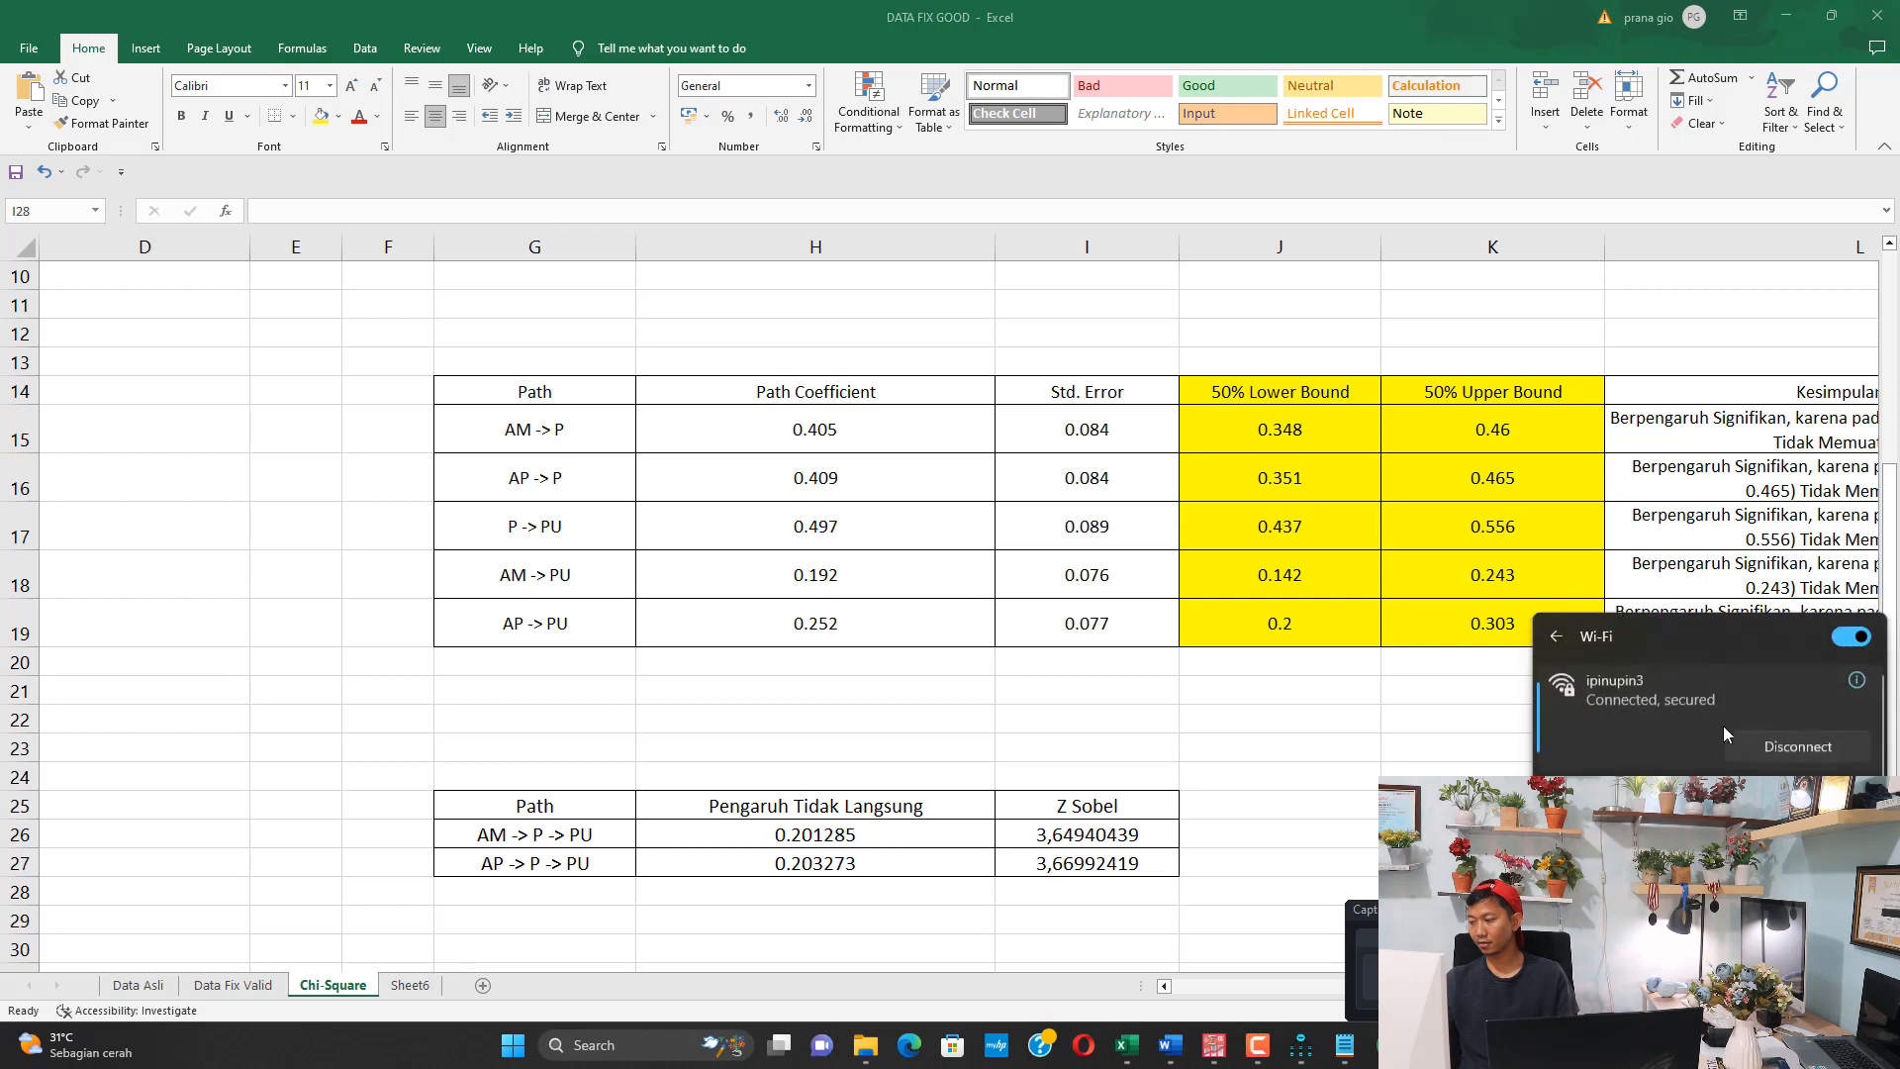
click(1138, 1042)
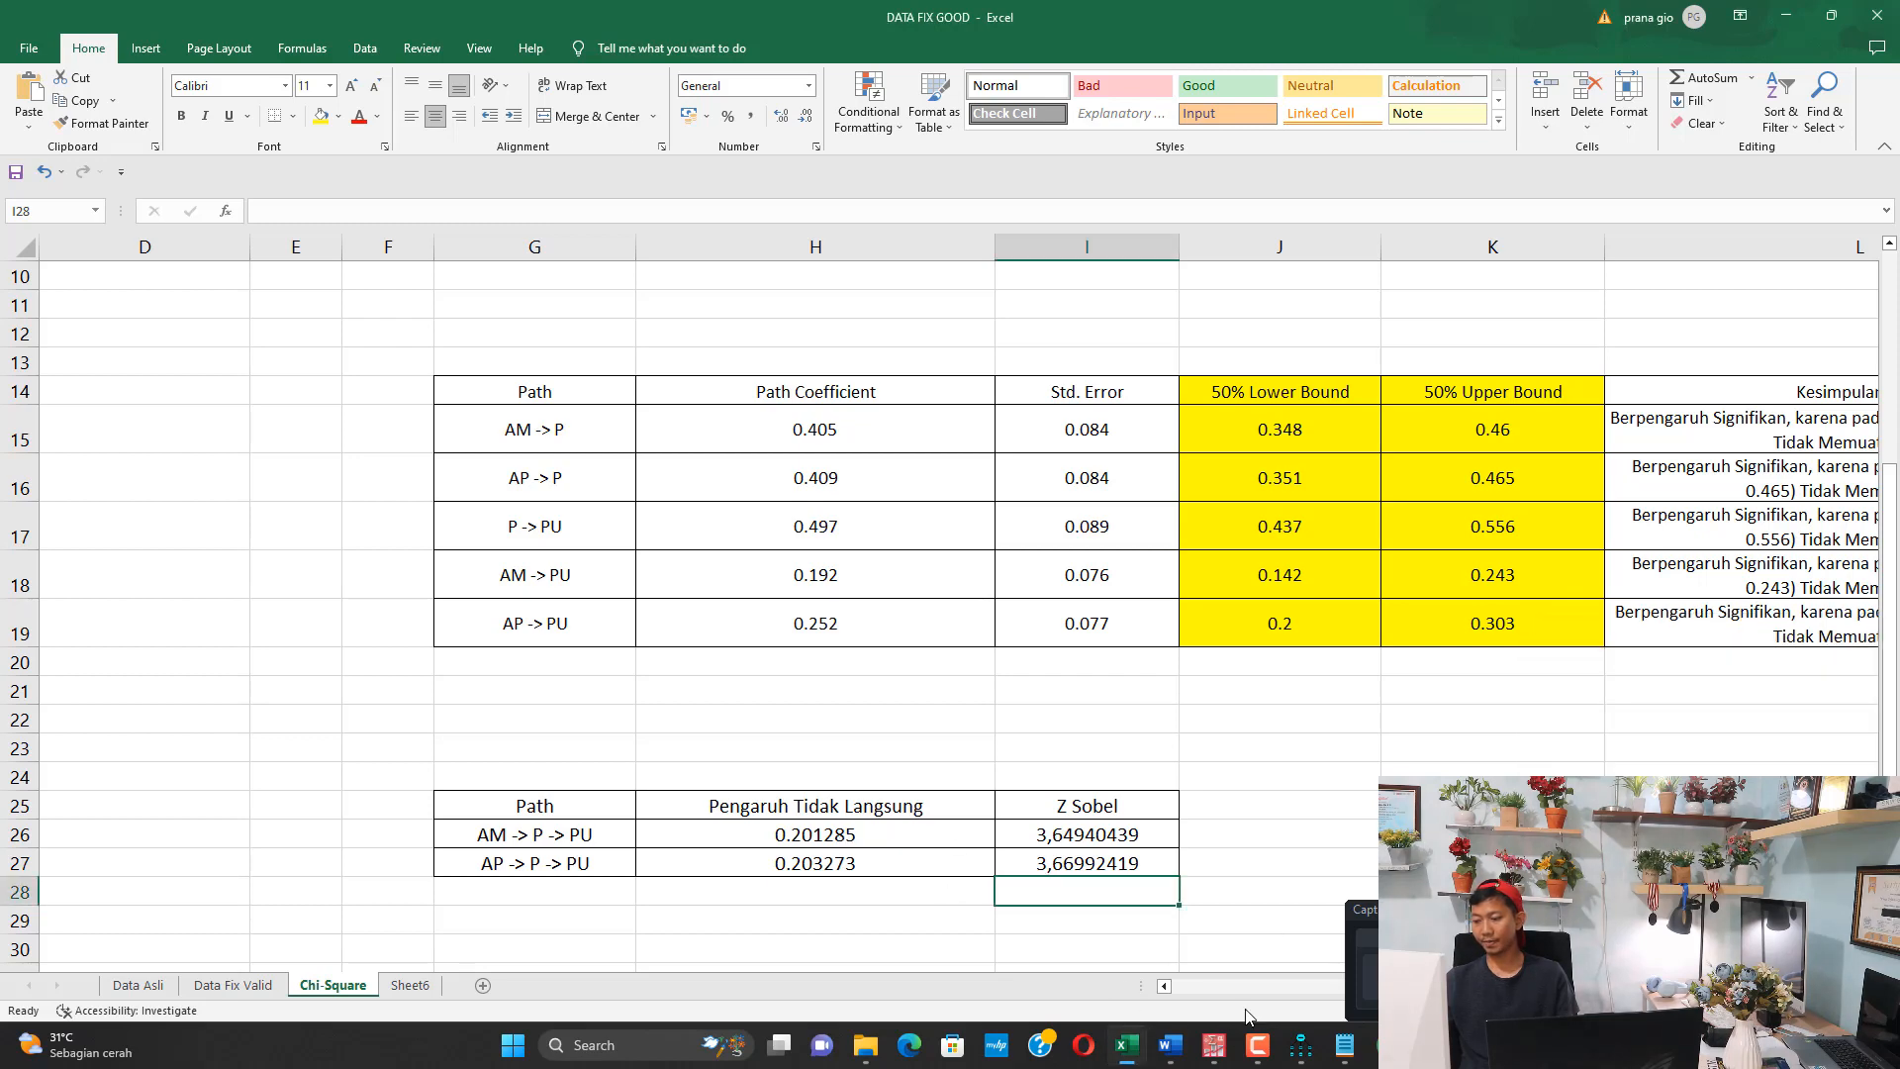
Switch to the Word document HASIL AMOS FIX KIRIM and go to Tabel 4.9 Uji Mediasi and the conclusions below it
mouse_move(1188, 1022)
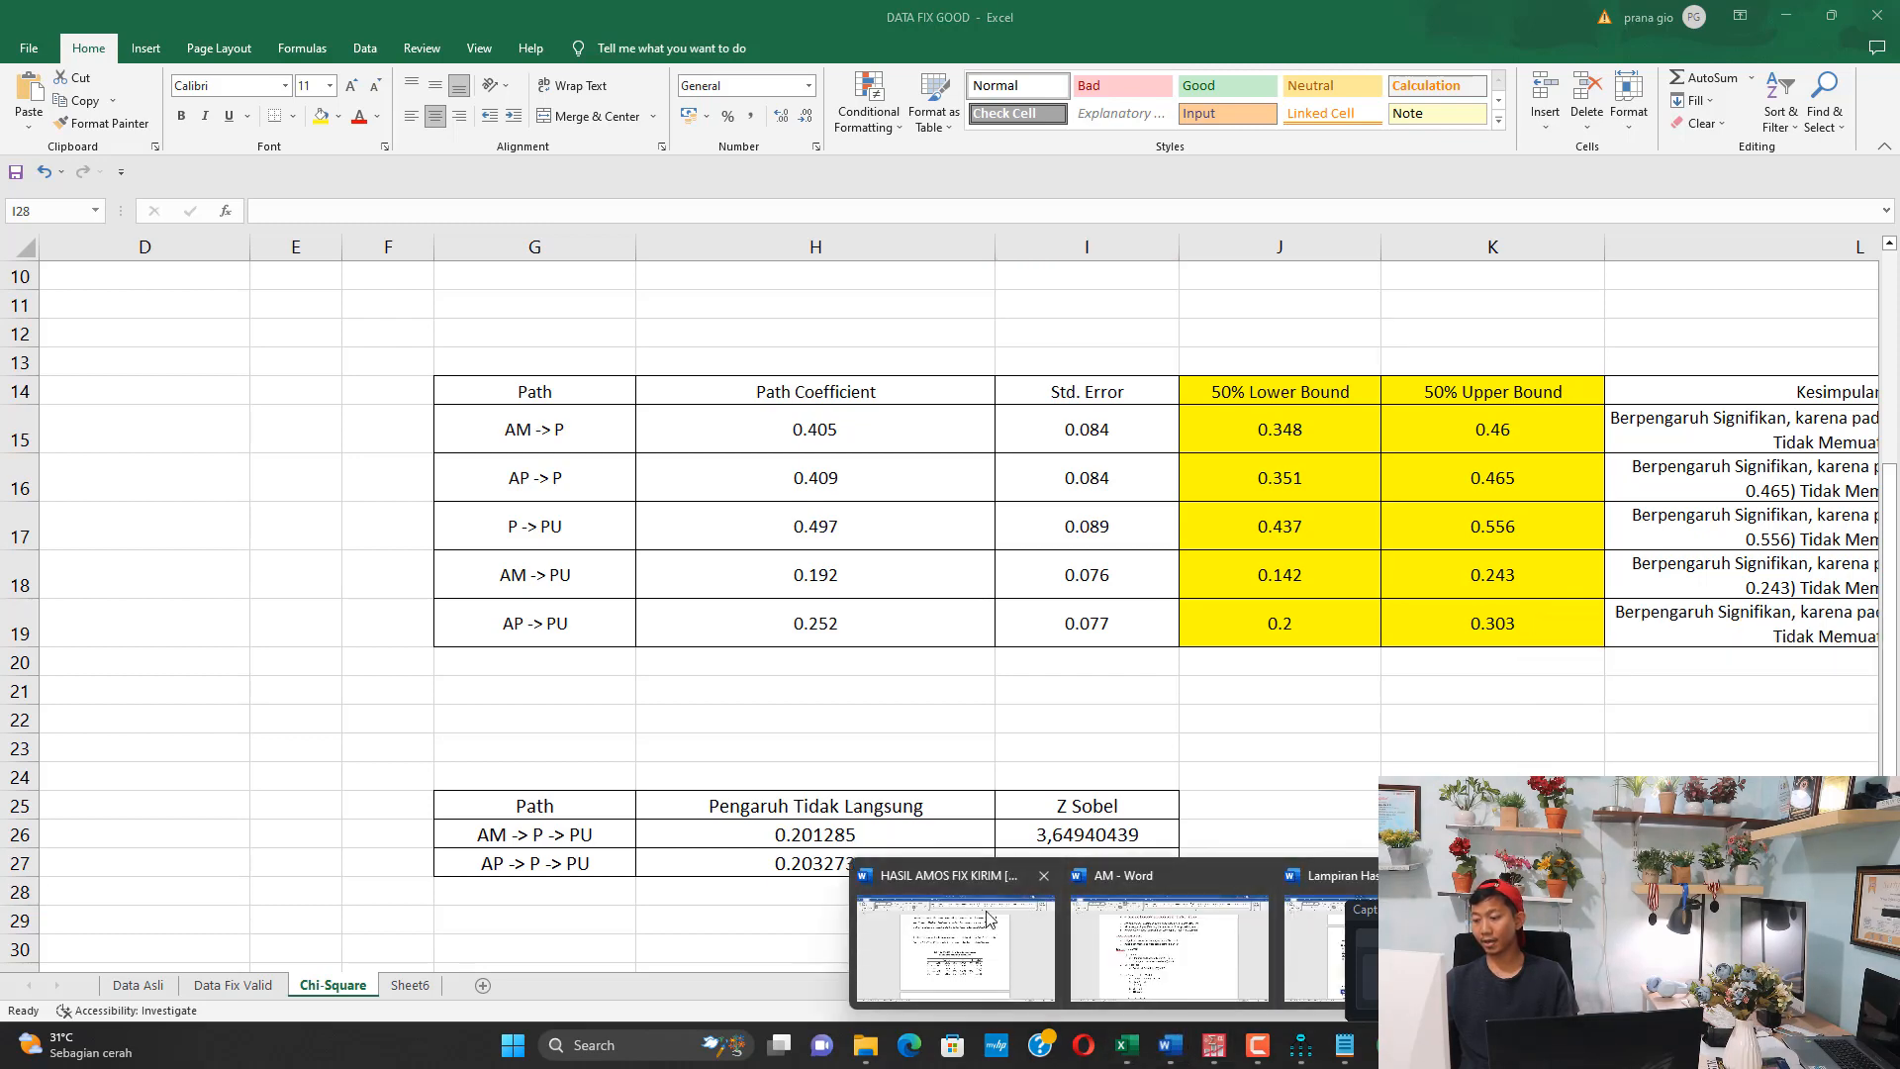
click(955, 945)
scroll(1035, 776, down, 5)
scroll(1035, 775, down, 20)
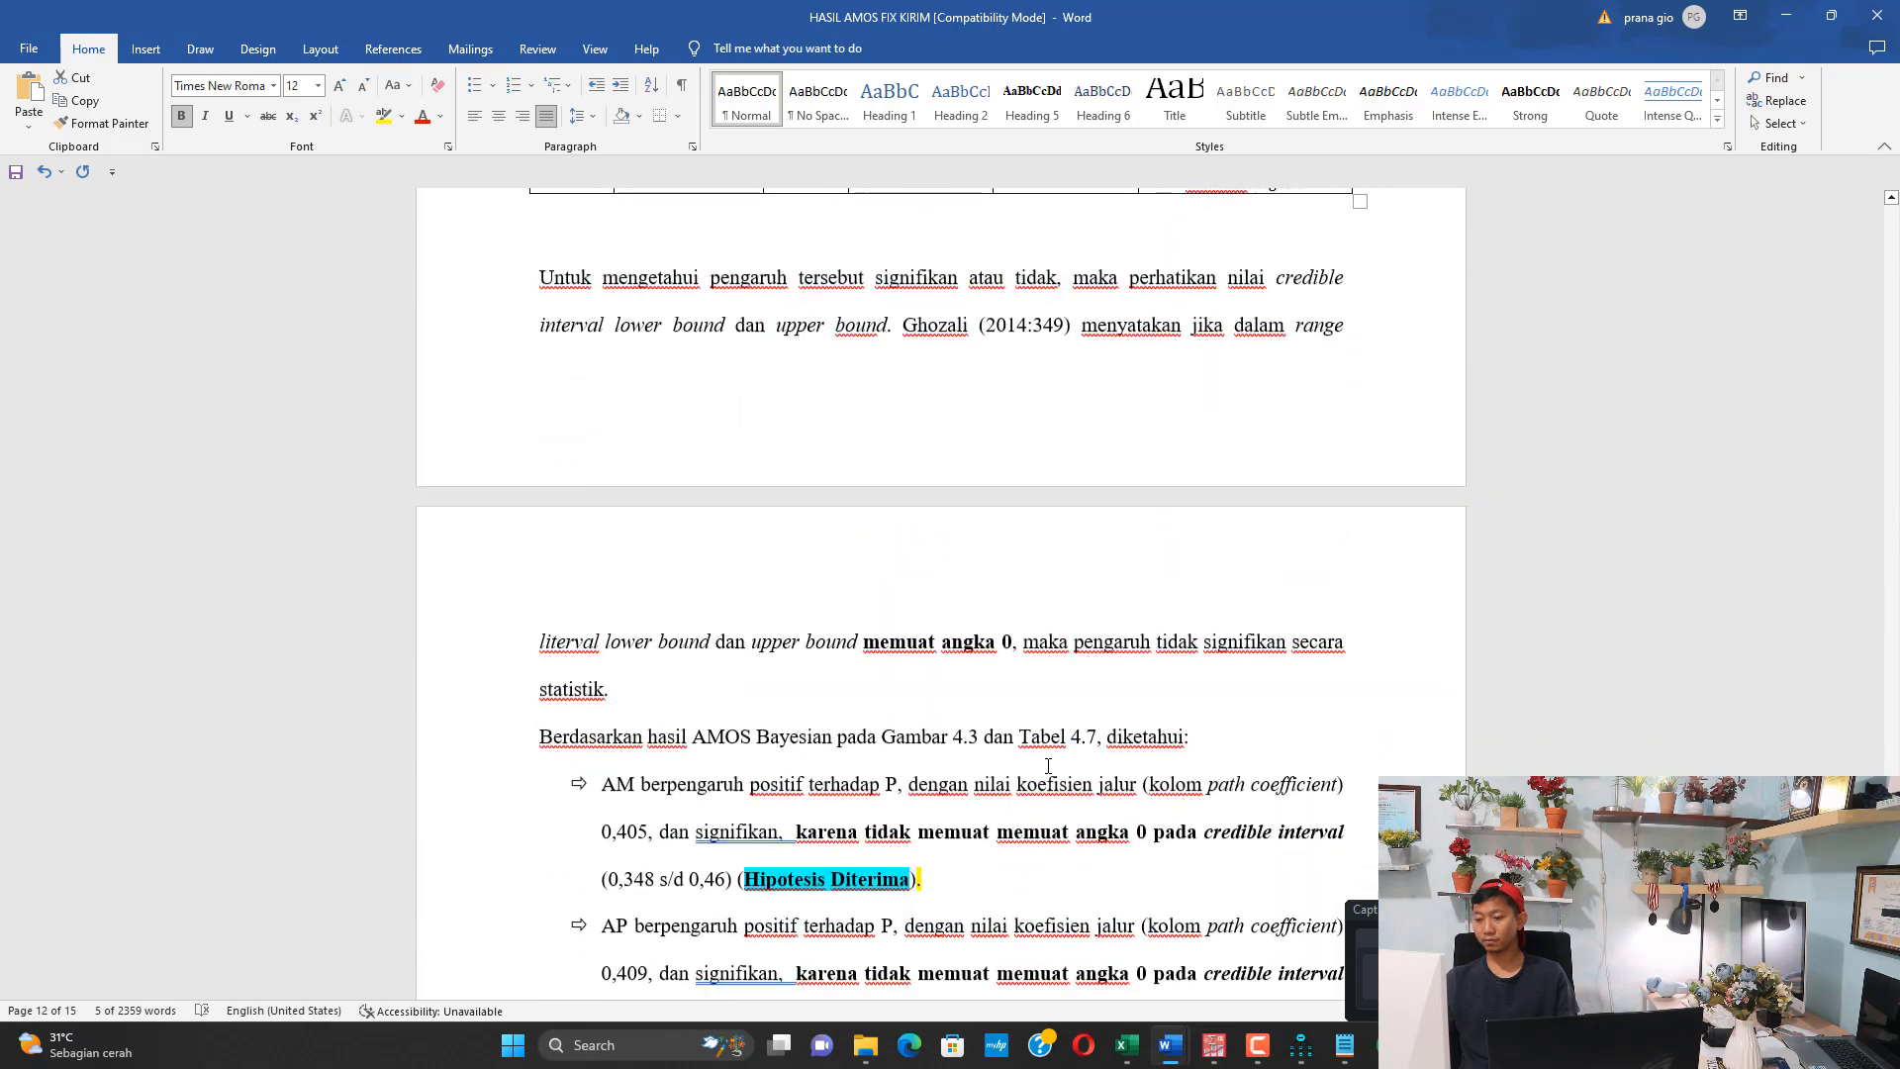
scroll(1017, 729, down, 6)
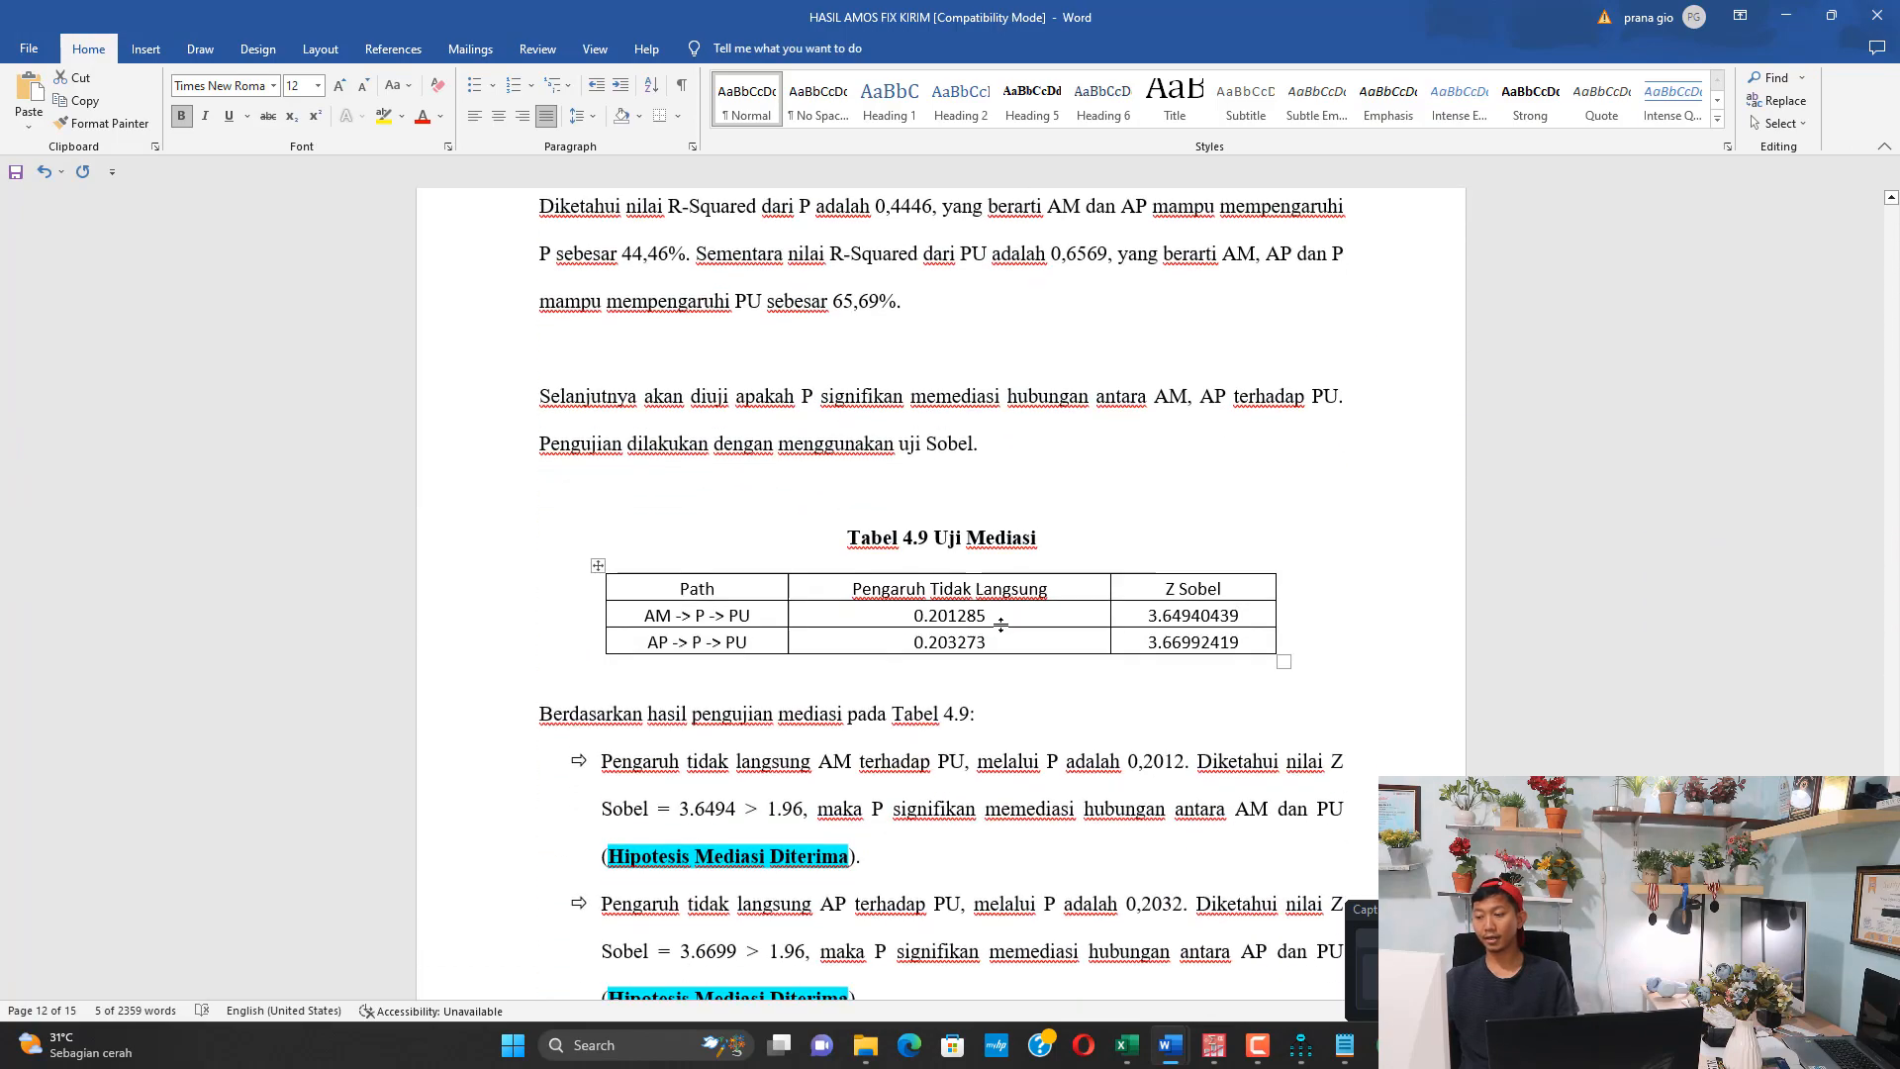
scroll(763, 484, down, 1)
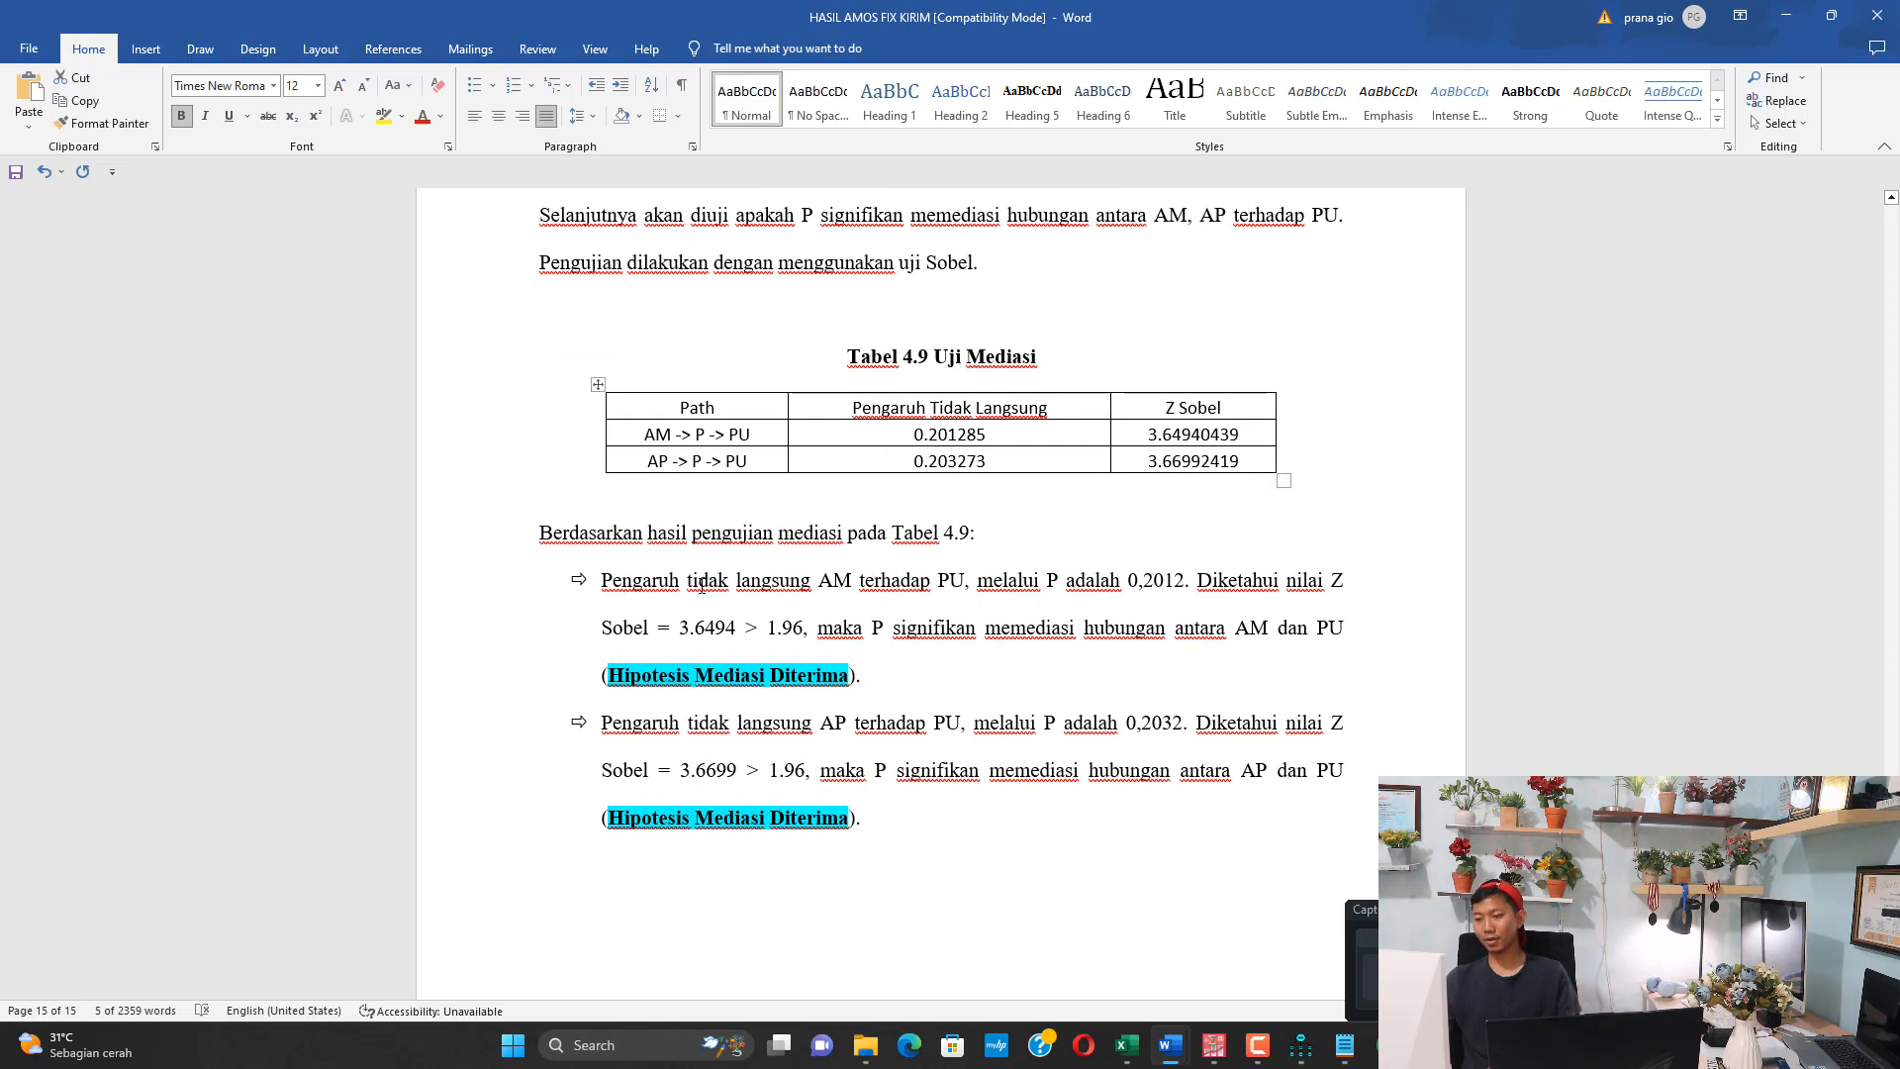
Highlight the indirect effect 0.201285 of AM -> P -> PU in Tabel 4.9 in yellow
drag(706, 584, 962, 584)
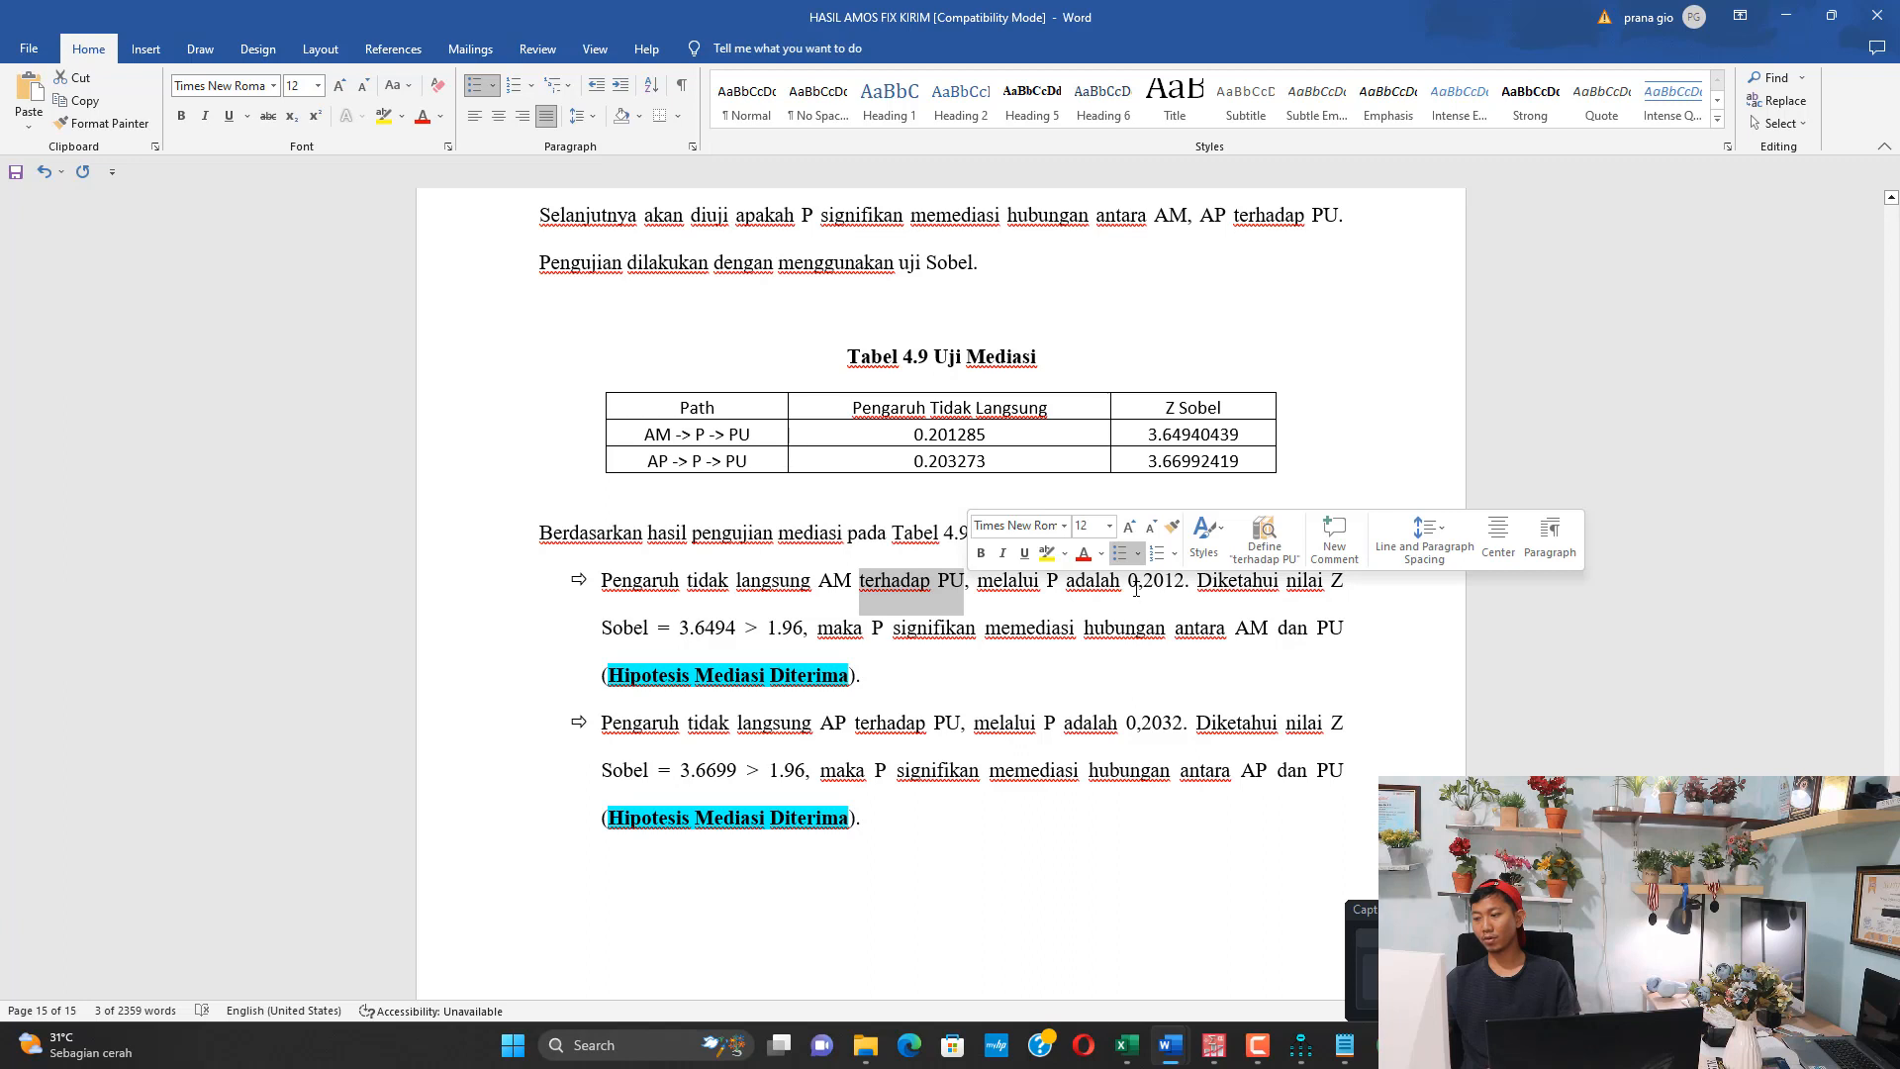
drag(1137, 589, 1164, 585)
drag(915, 436, 961, 434)
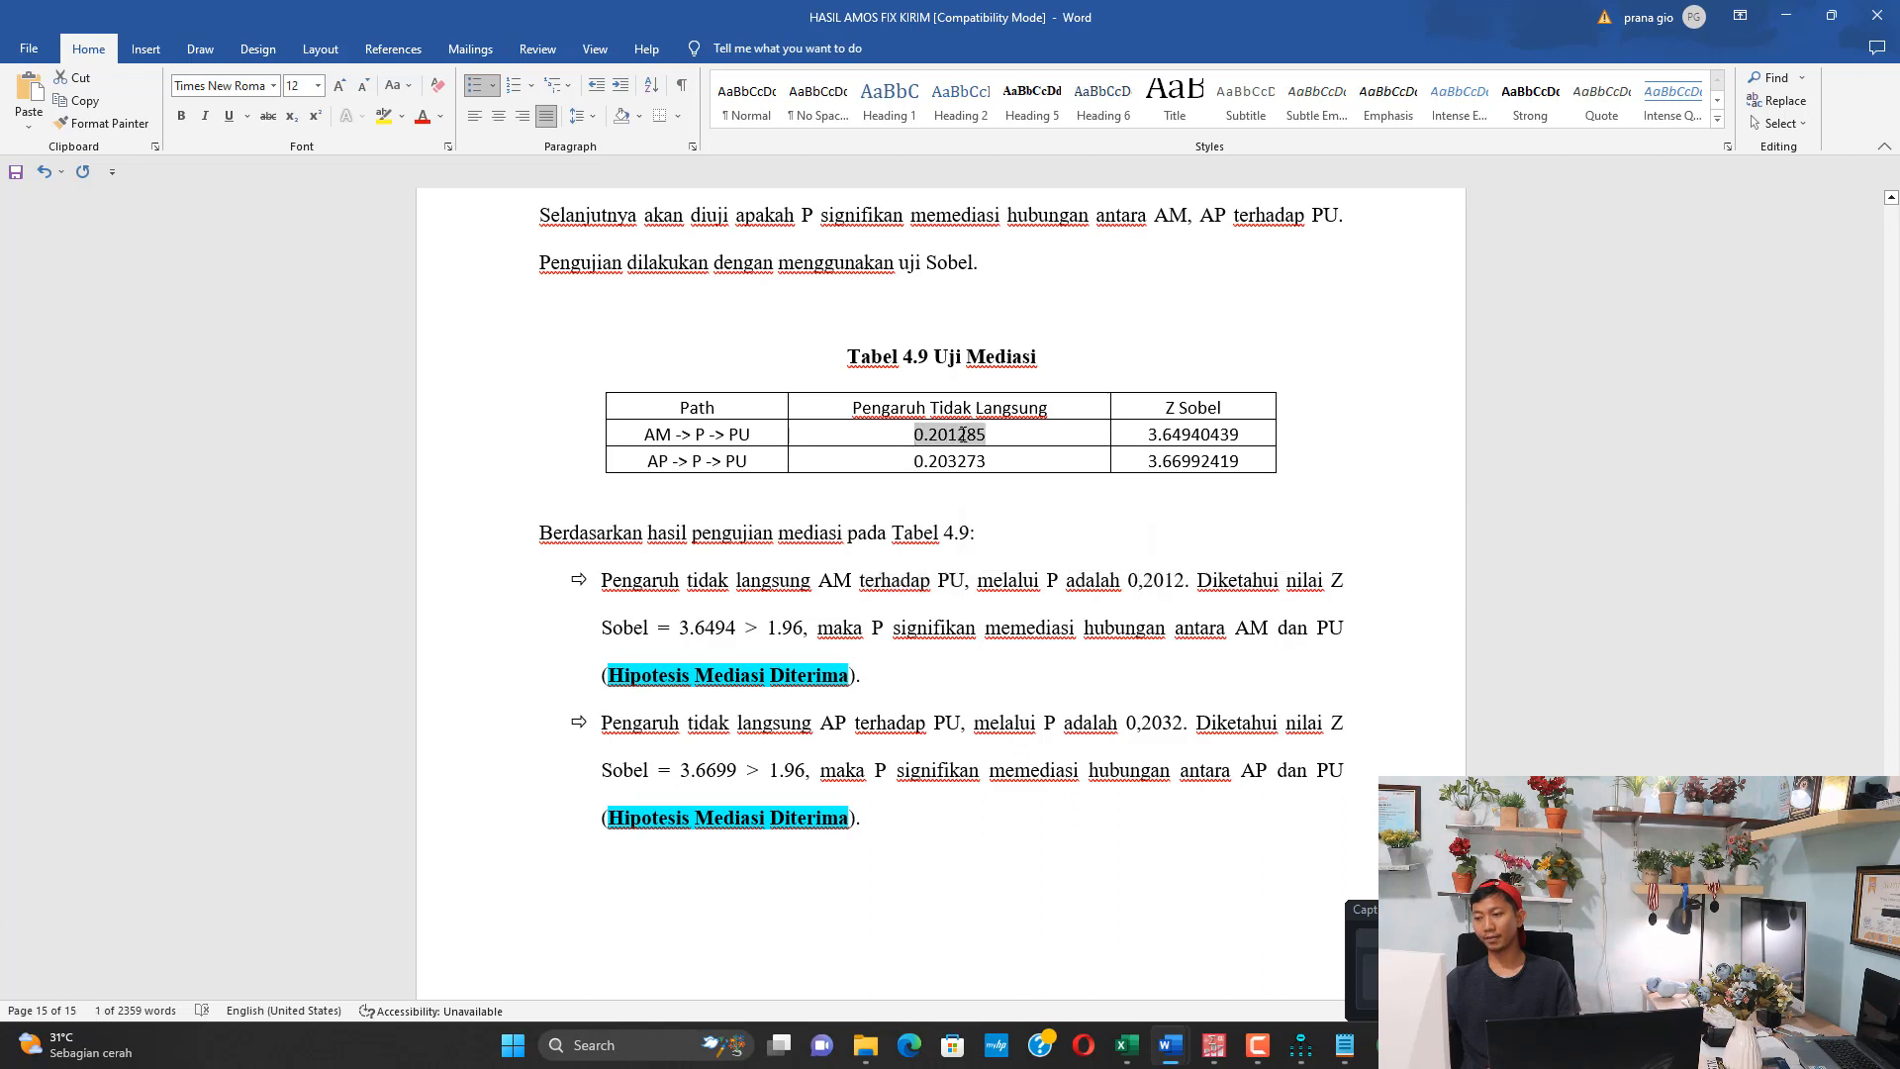
click(380, 118)
click(759, 613)
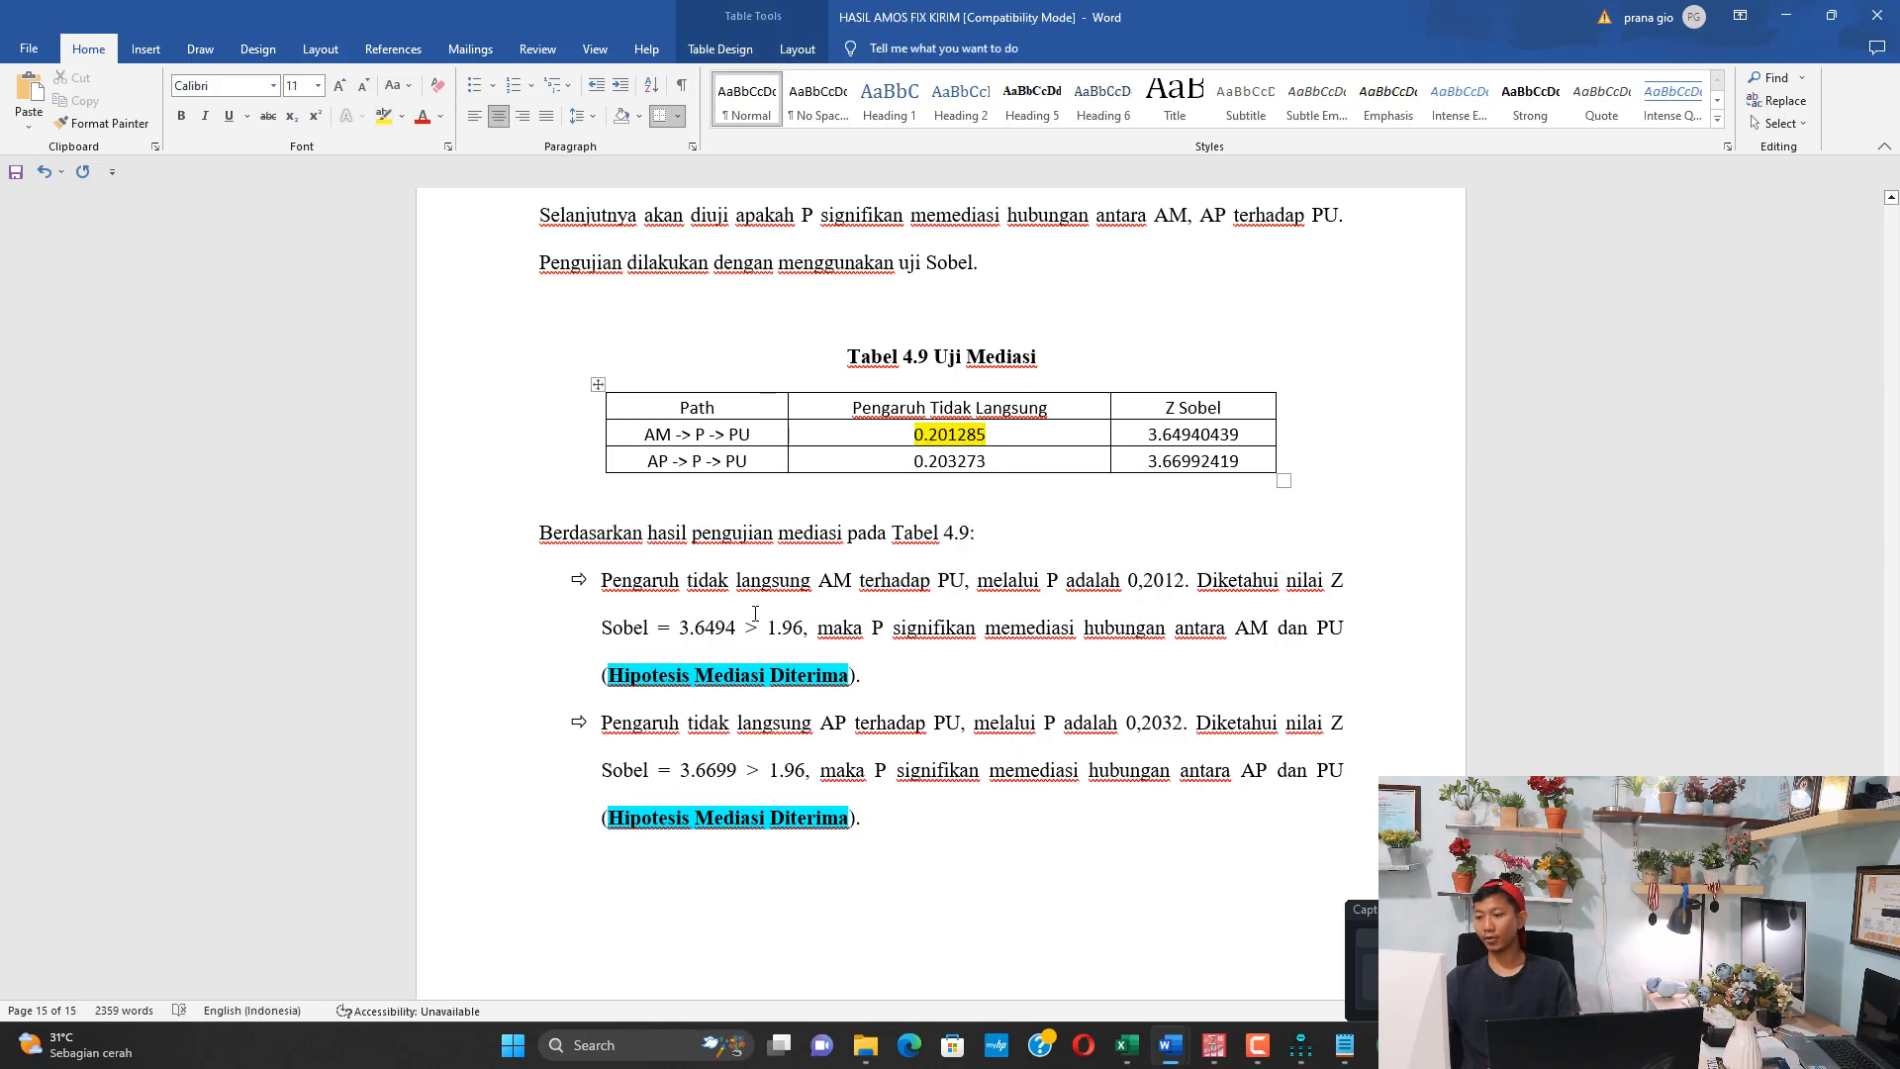
Check the Z Sobel value in the AM conclusion against Tabel 4.9 and Excel, and highlight the threshold 1.96 in that conclusion in yellow
drag(683, 619, 768, 629)
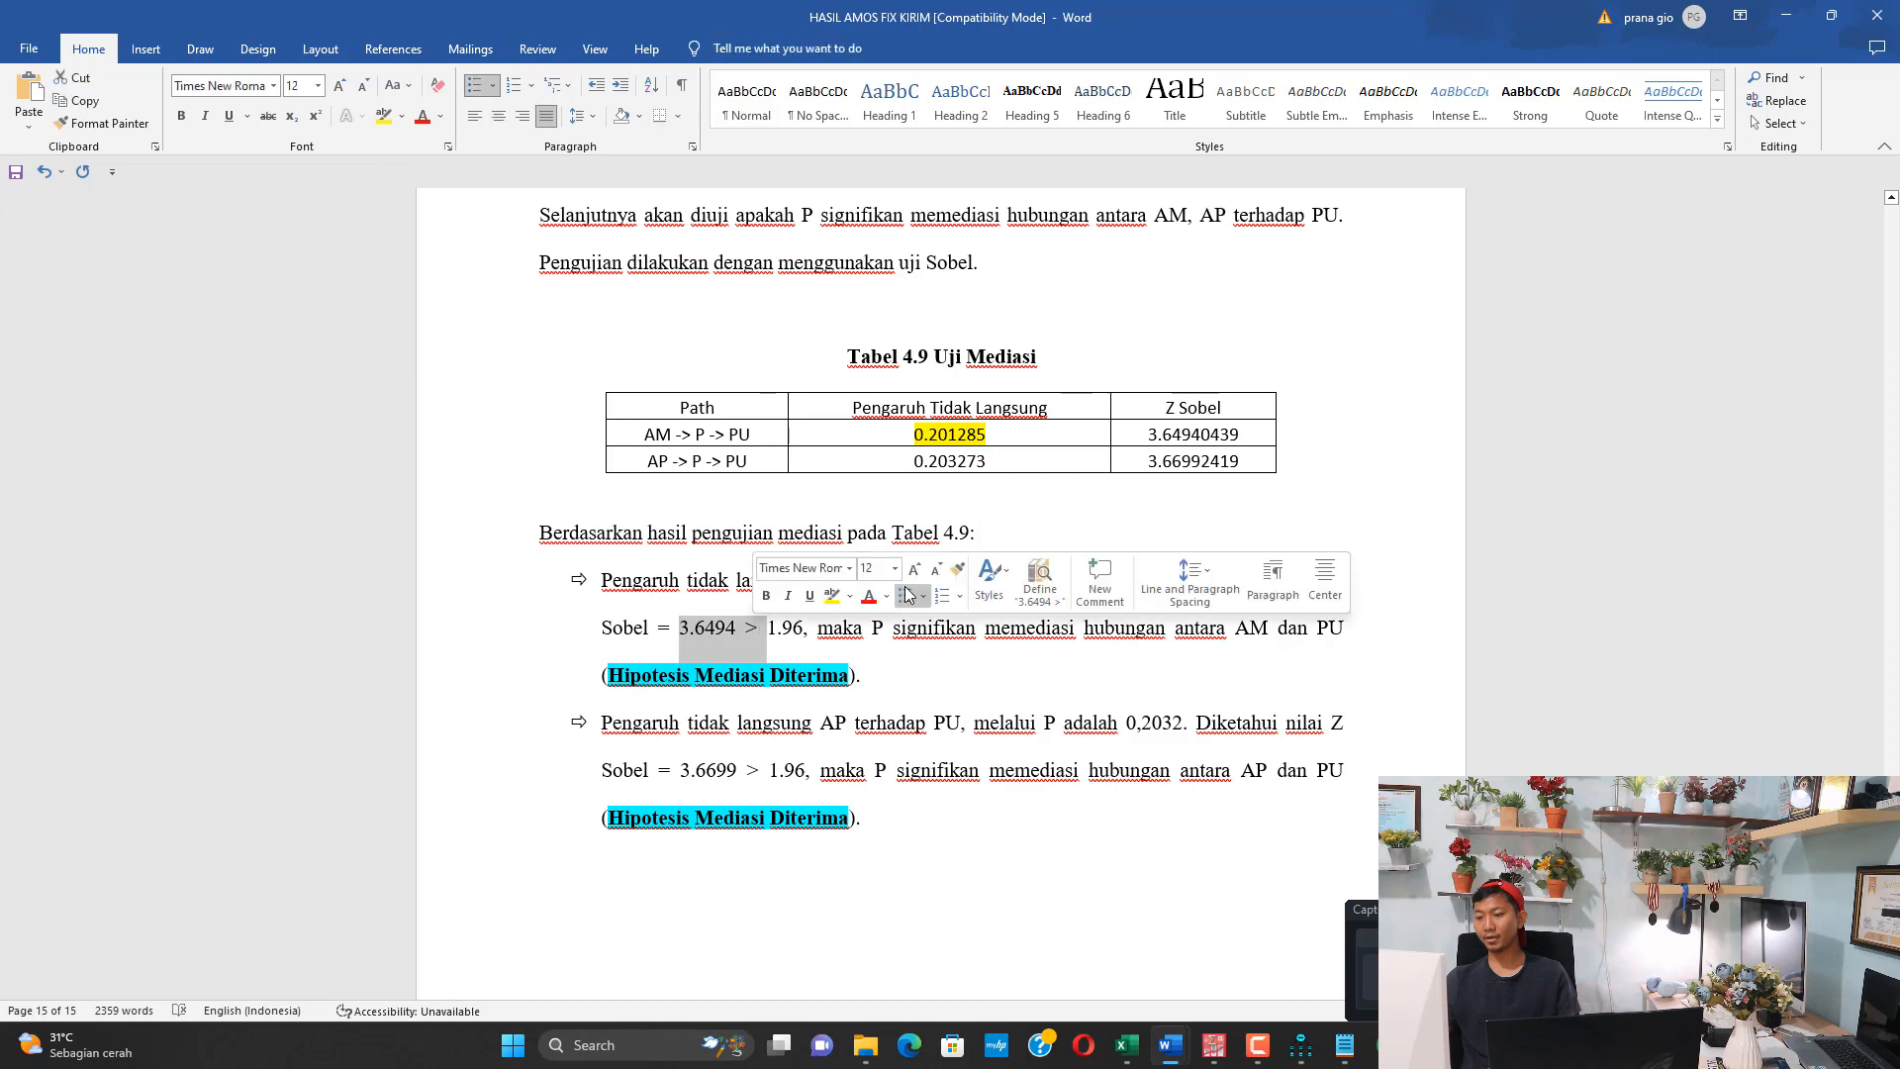
double_click(1154, 434)
click(1134, 1057)
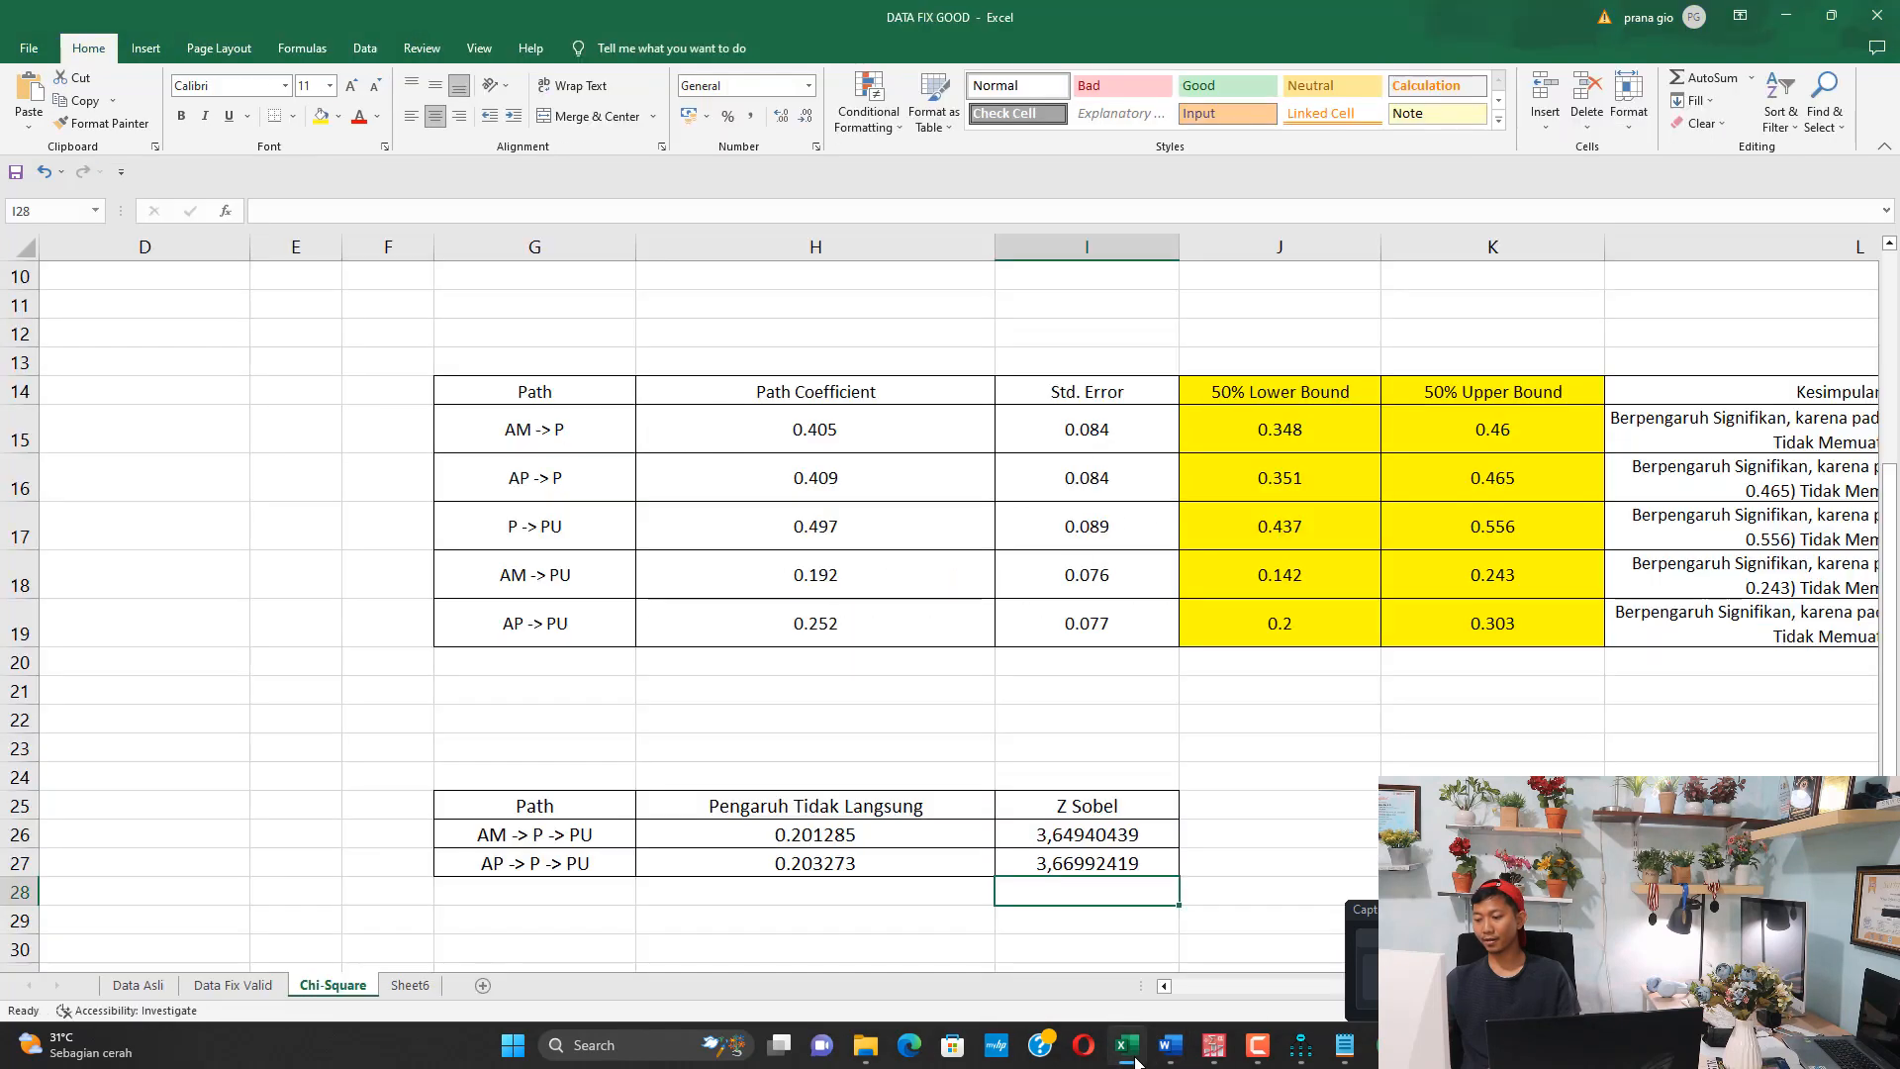
click(1135, 1059)
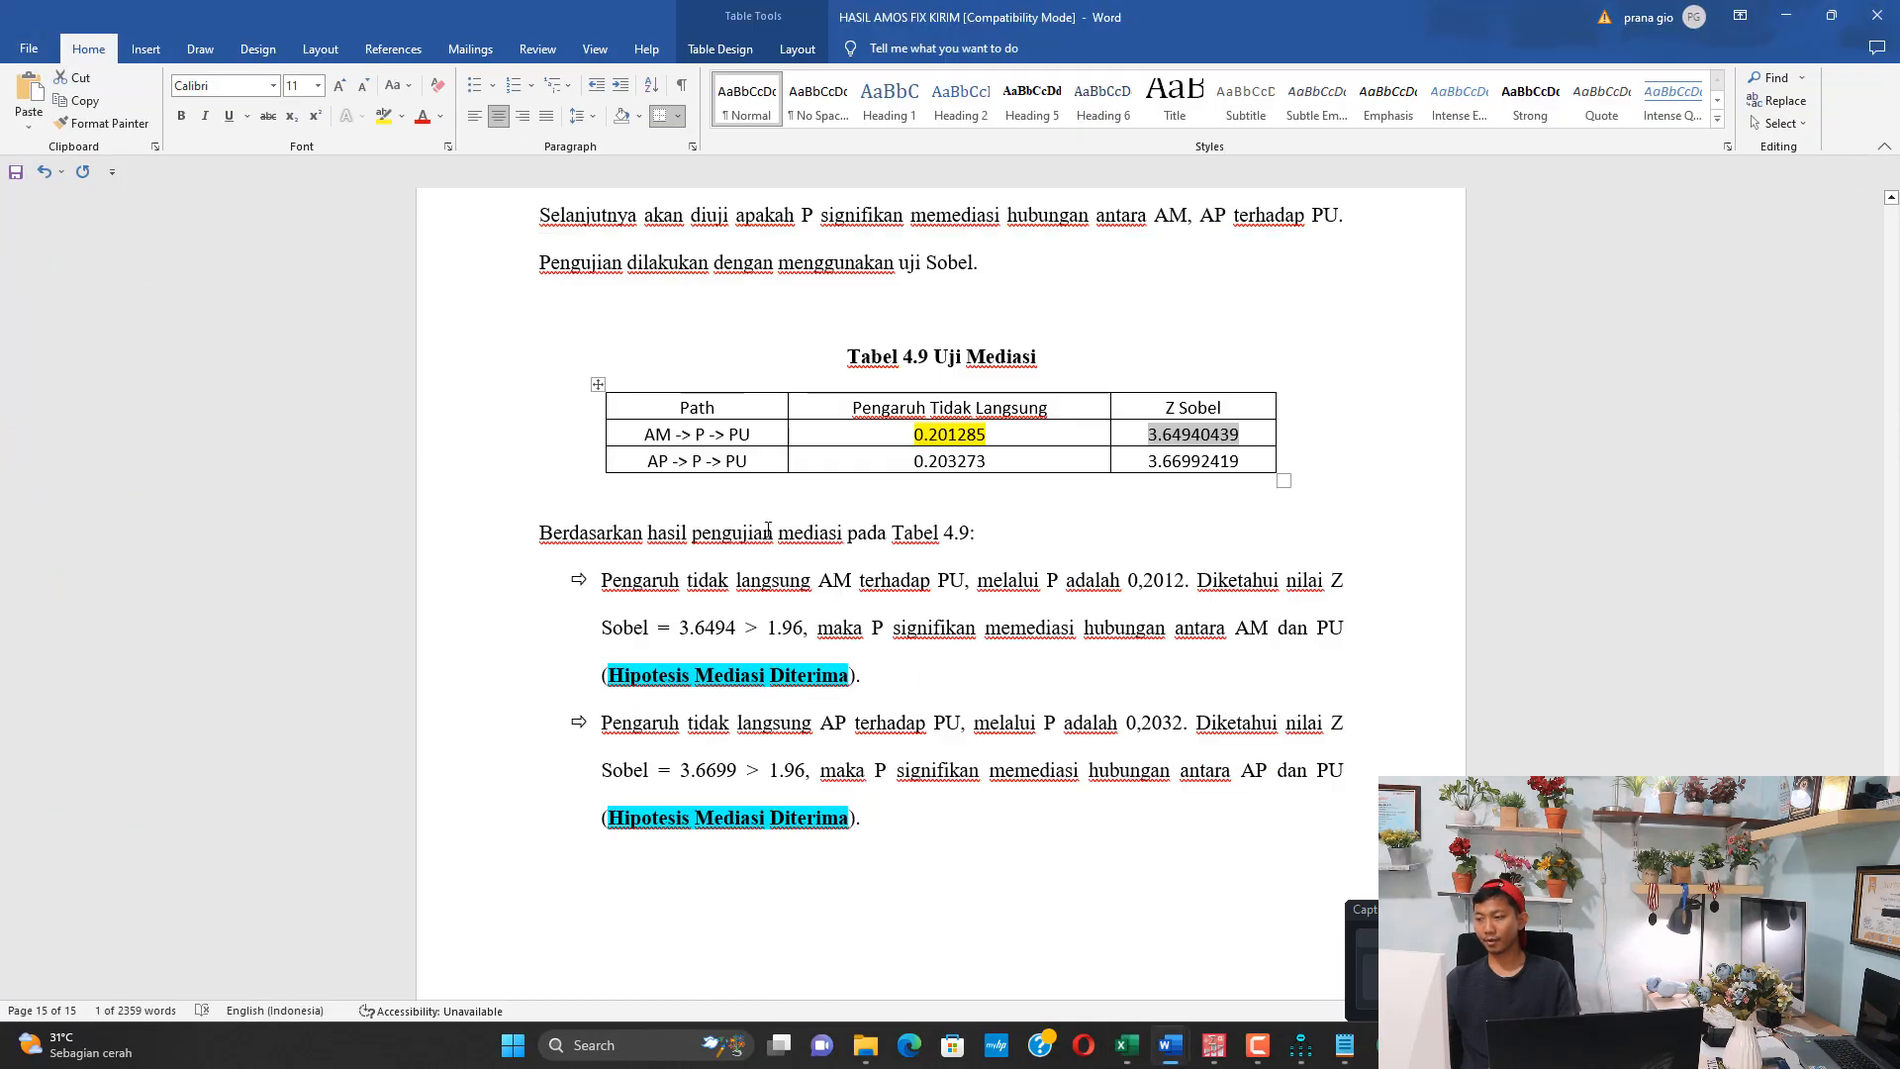
drag(668, 618, 771, 627)
click(818, 627)
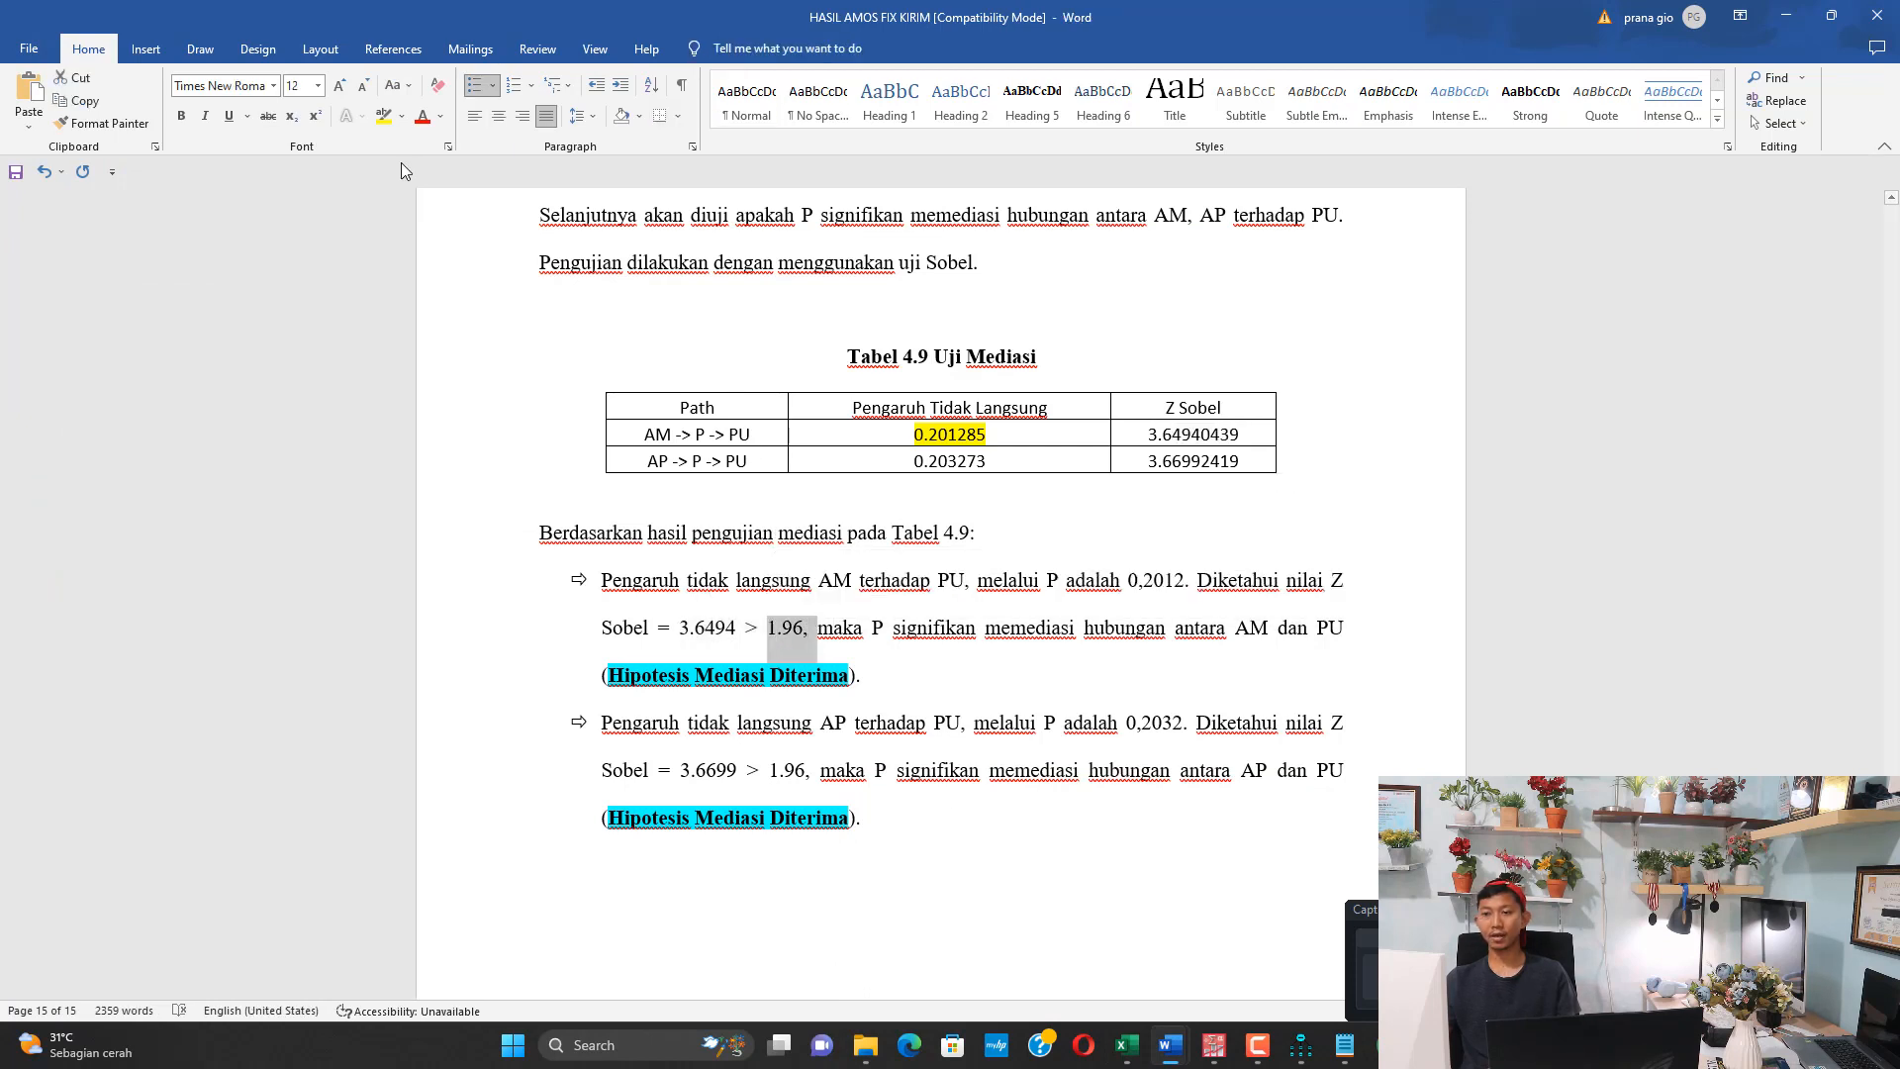
click(385, 117)
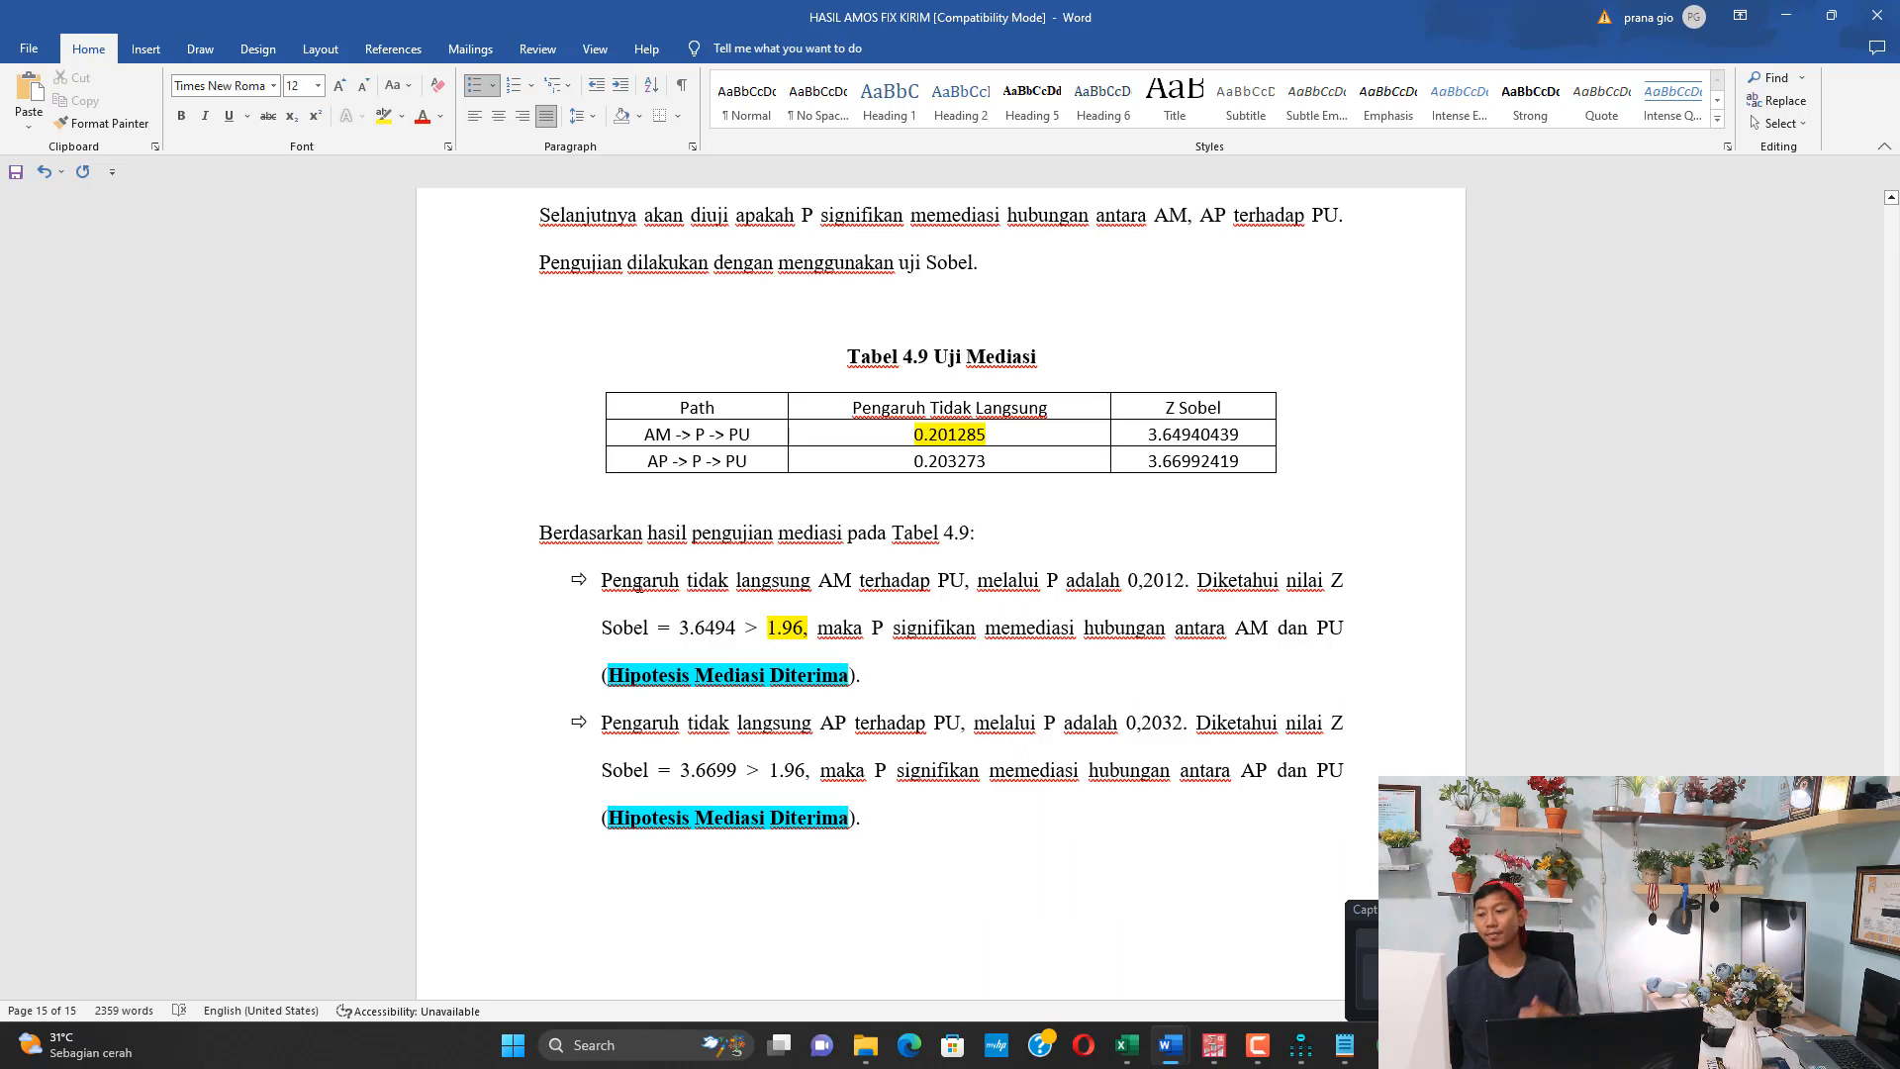
Read the AM mediation conclusion and check the indirect effect and Z Sobel in the AP conclusion against the AP -> P -> PU row of Tabel 4.9
drag(846, 628, 1227, 633)
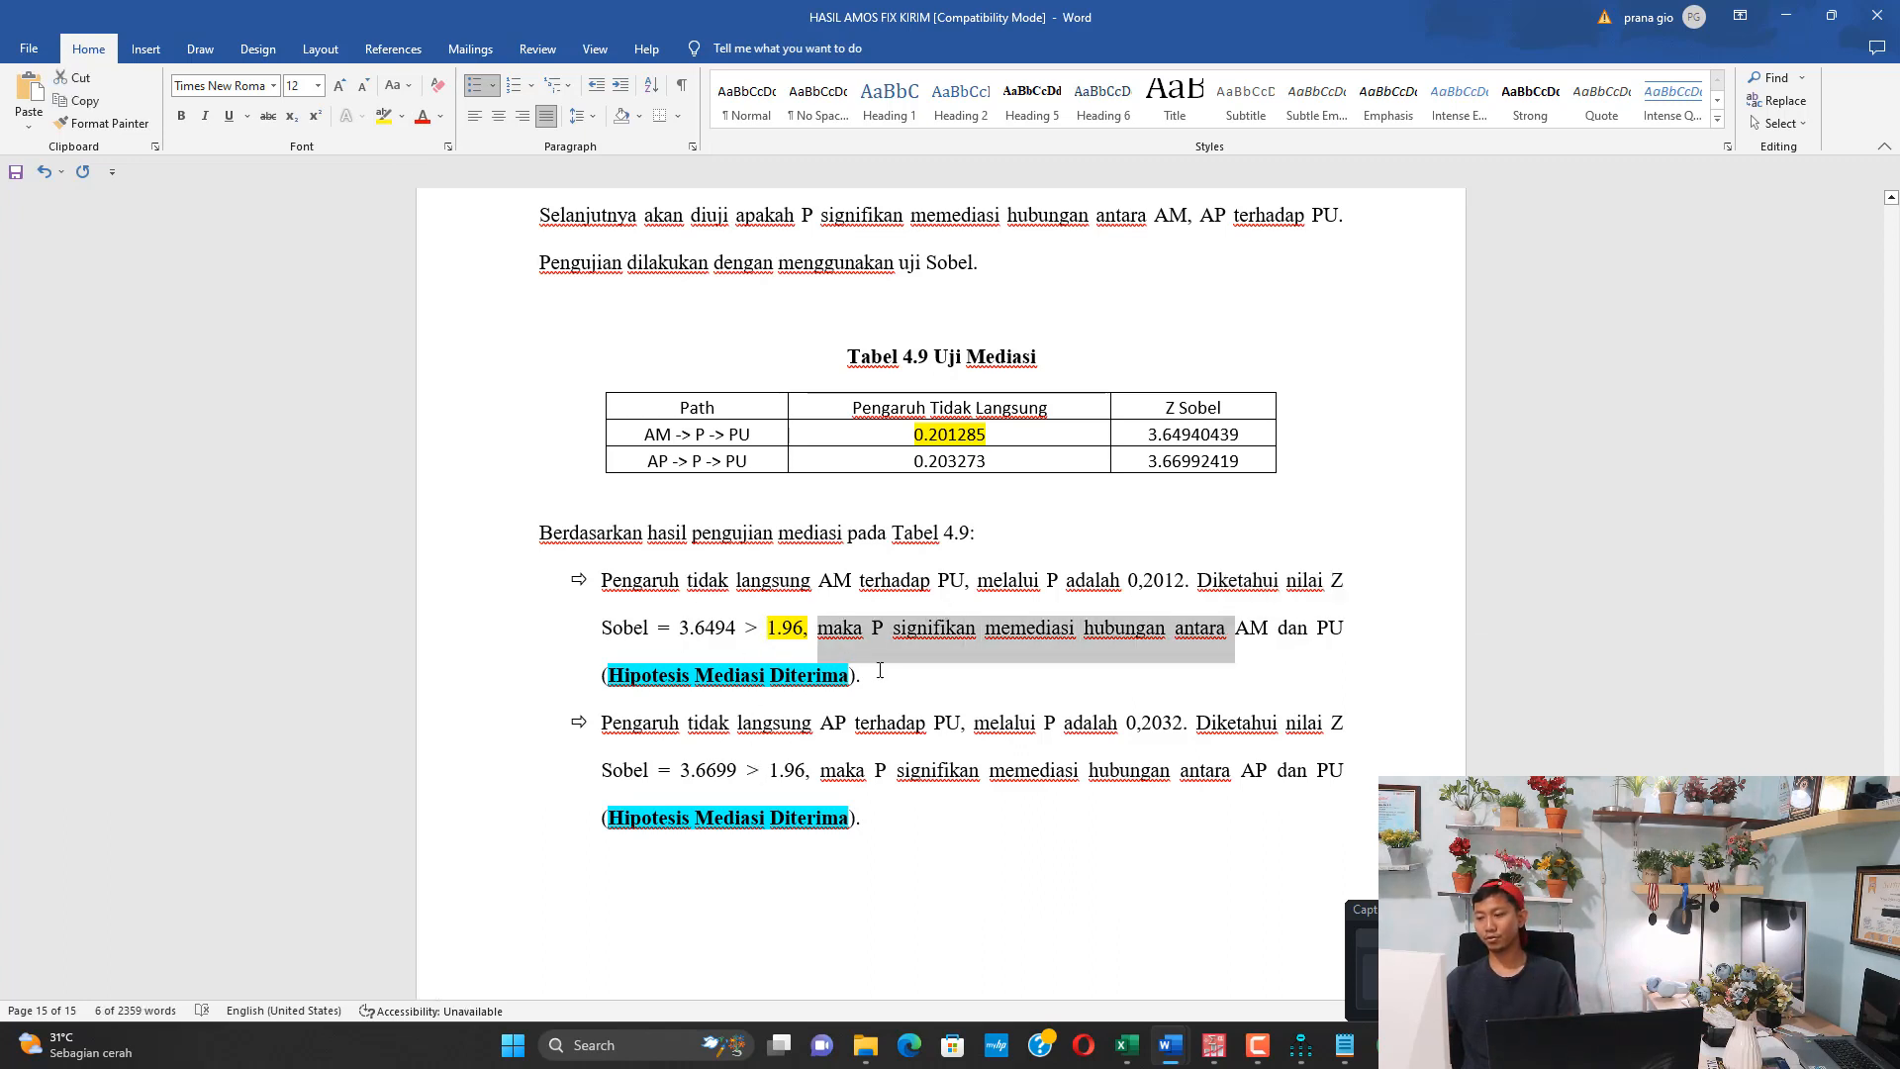
drag(758, 728, 926, 733)
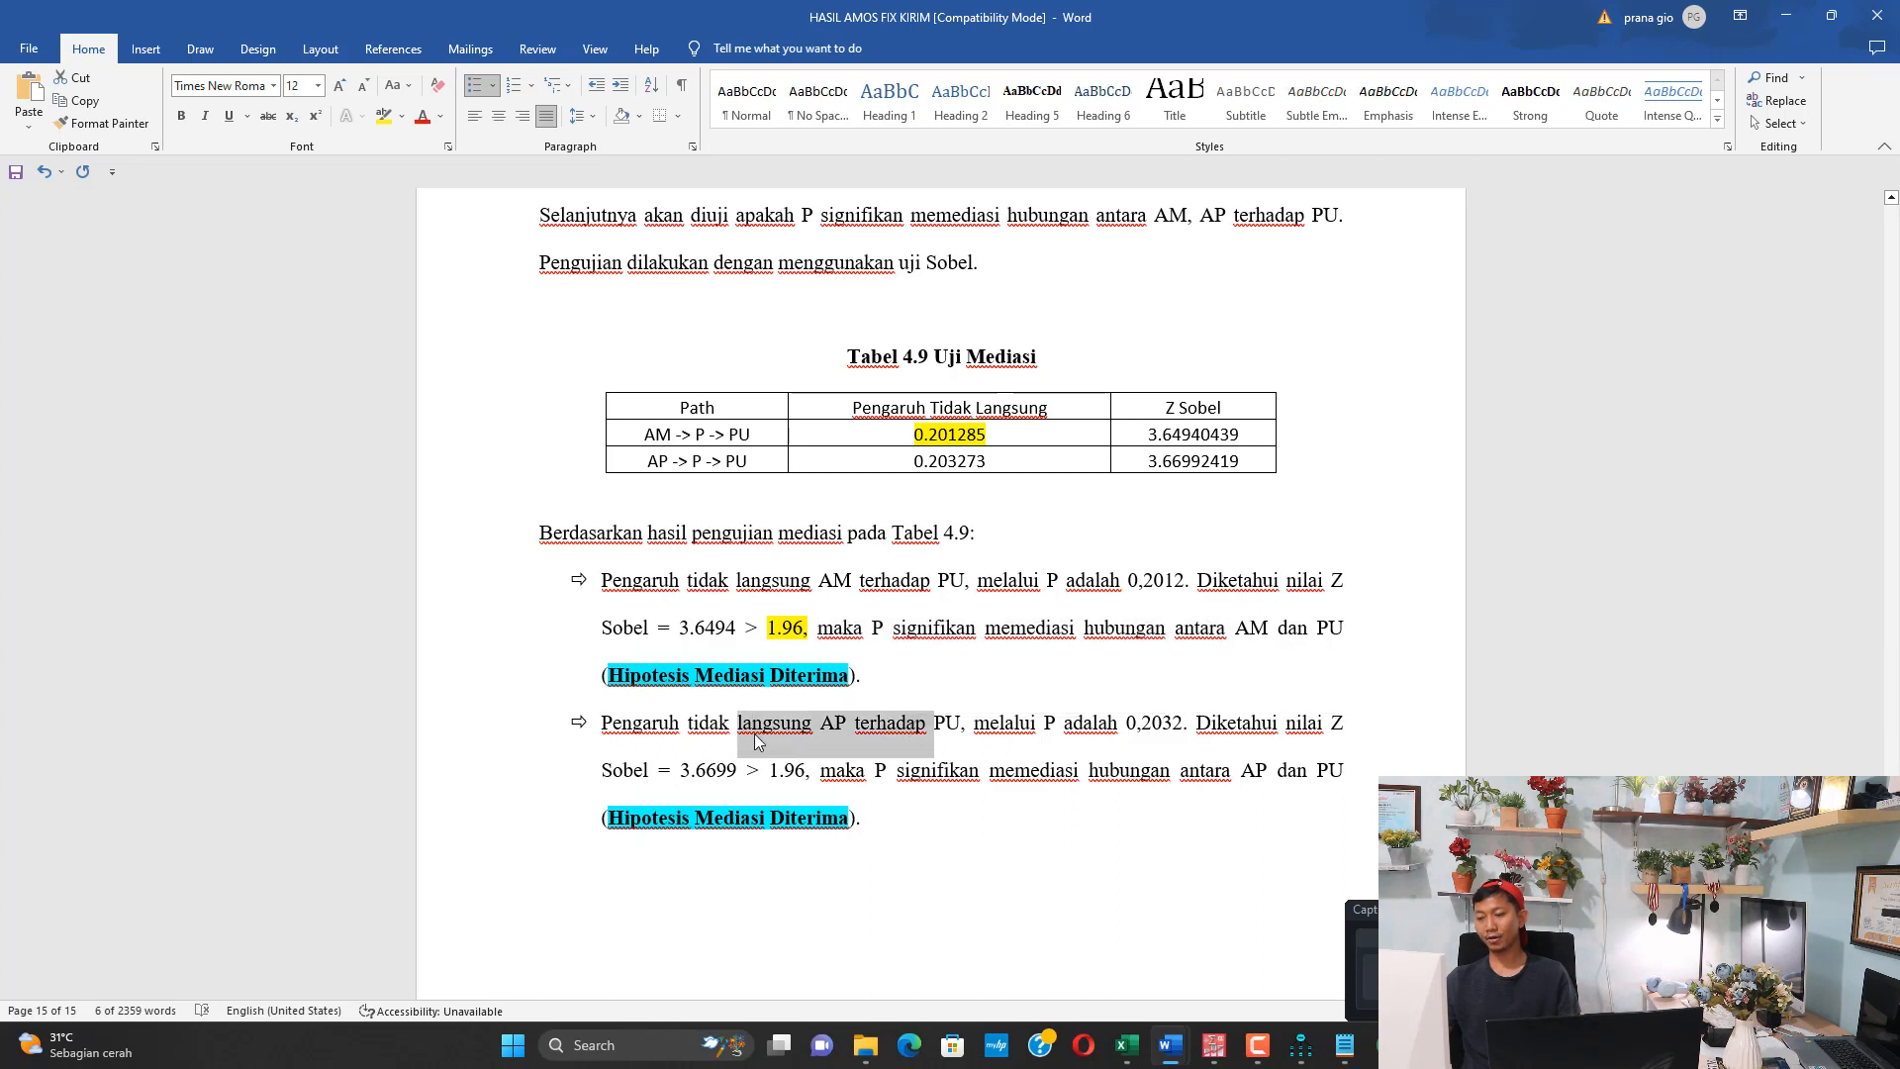
click(755, 740)
click(642, 465)
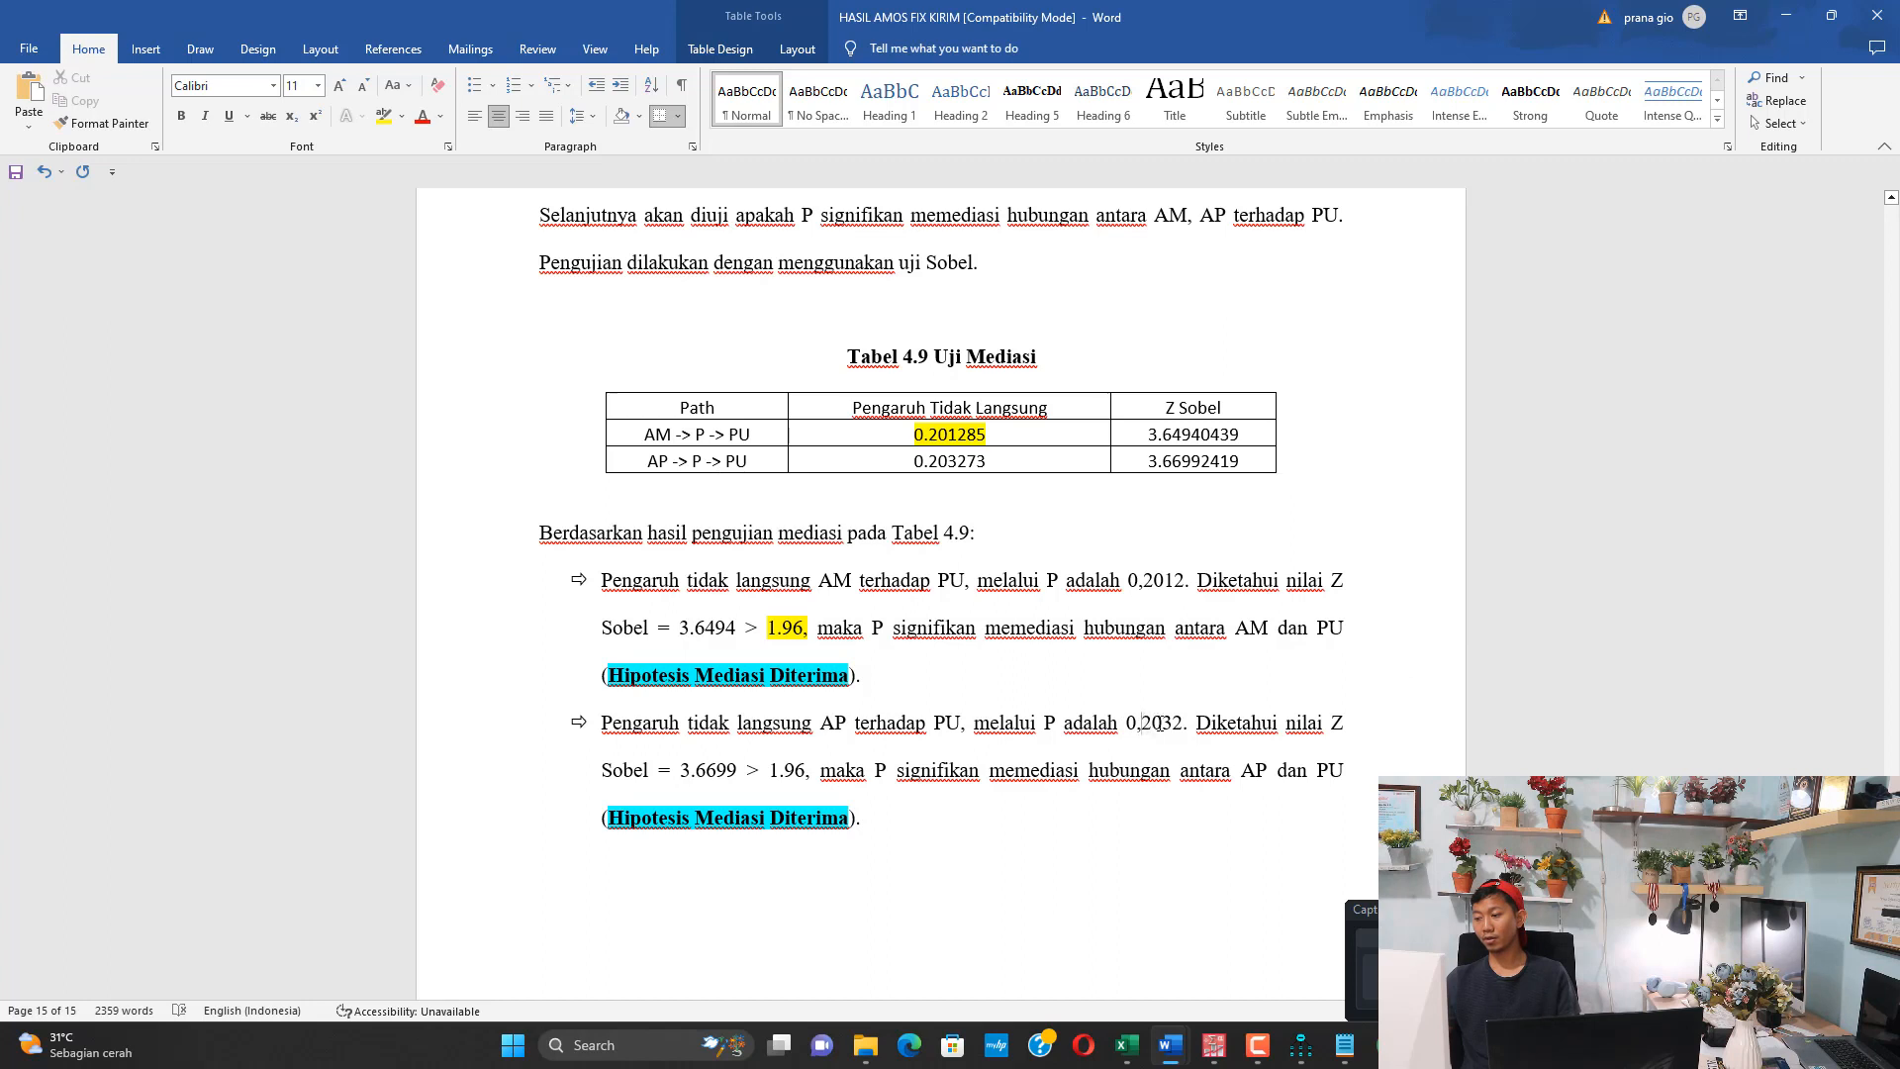
drag(1151, 725, 1331, 728)
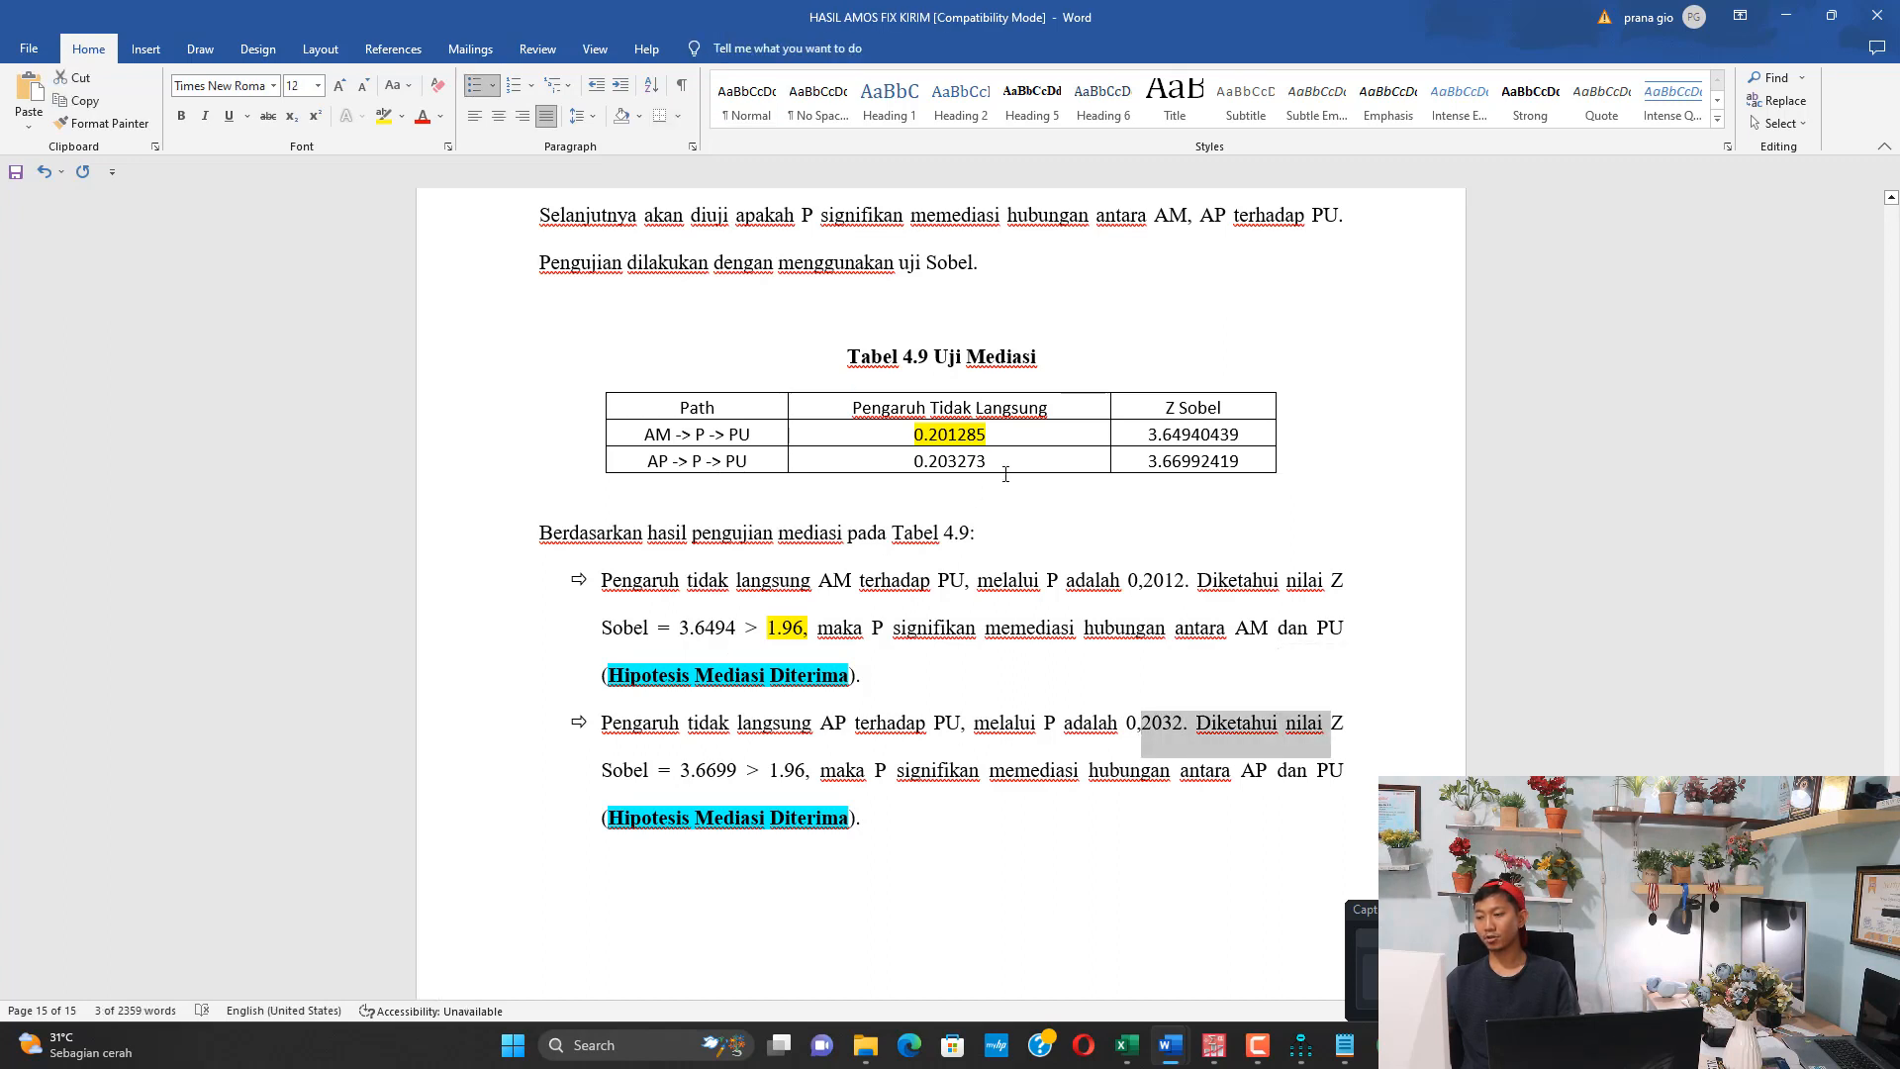
drag(1151, 456, 1241, 461)
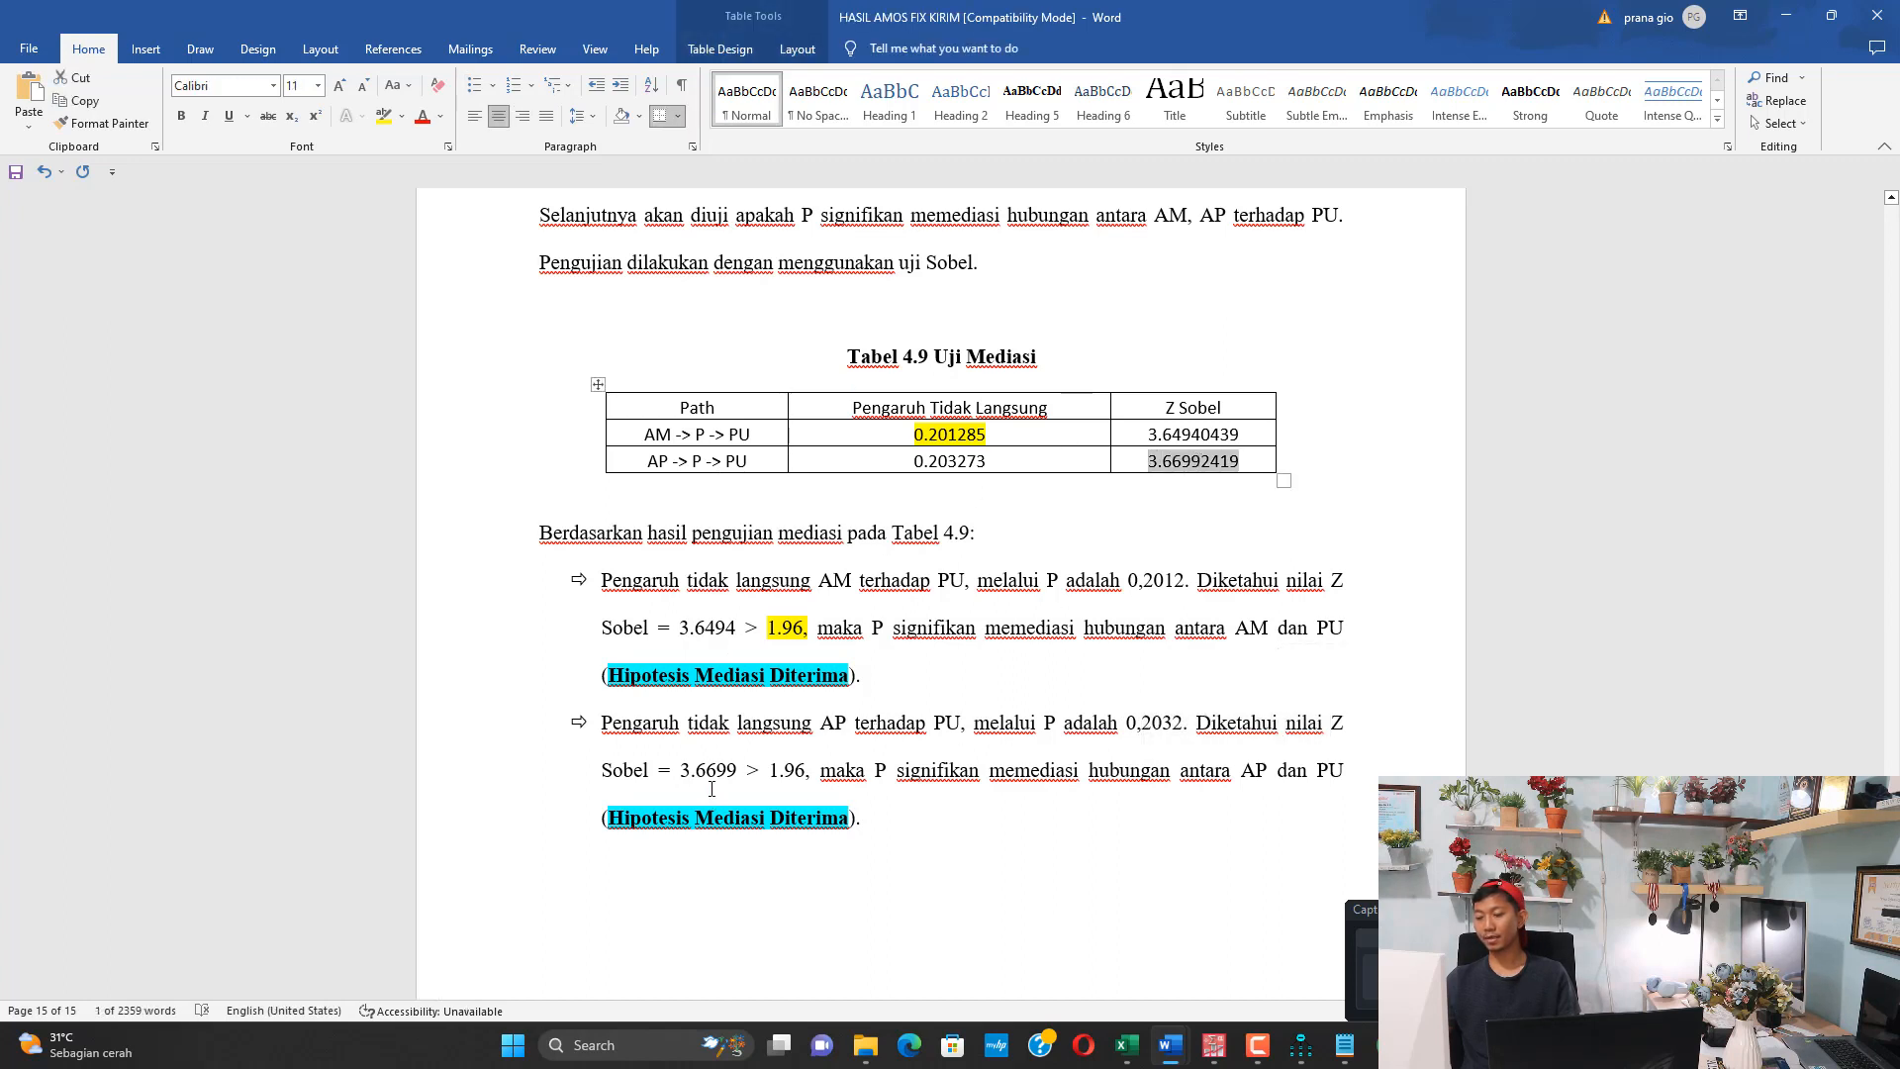
drag(696, 770, 875, 770)
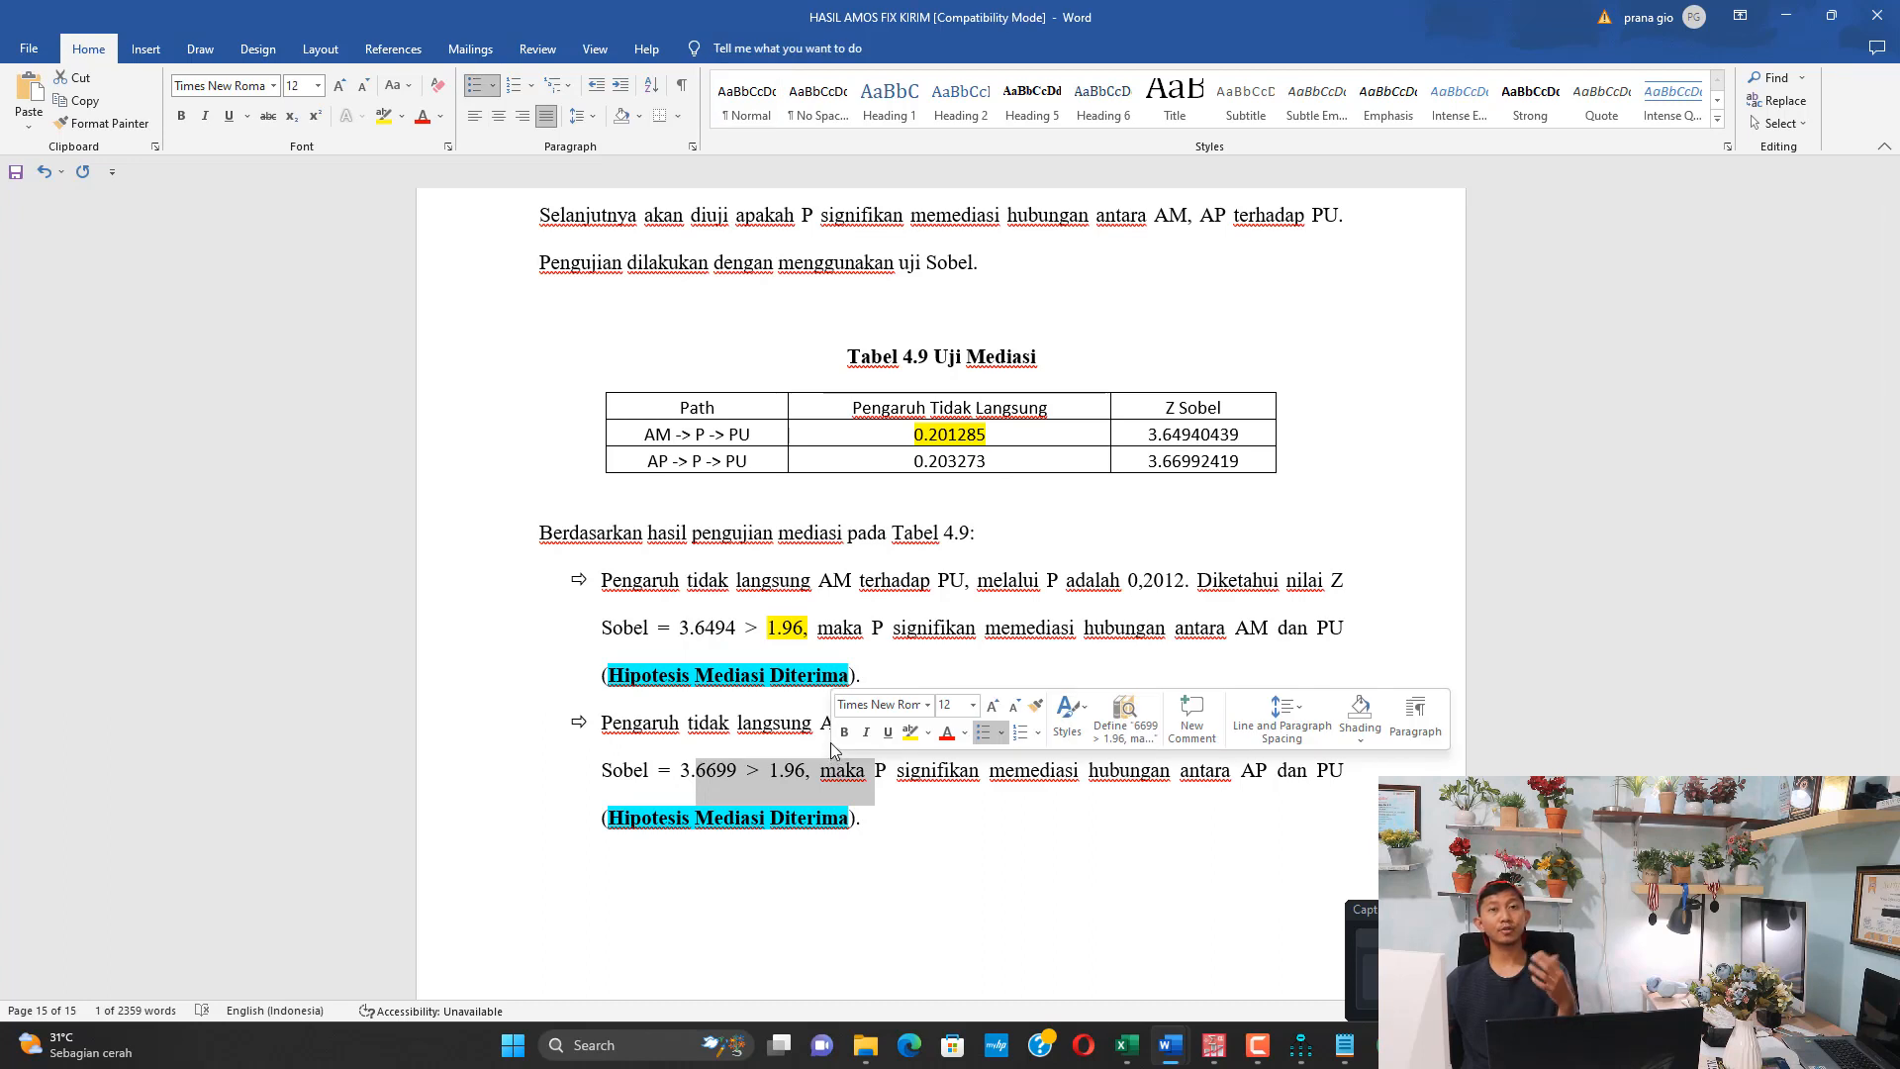
click(964, 792)
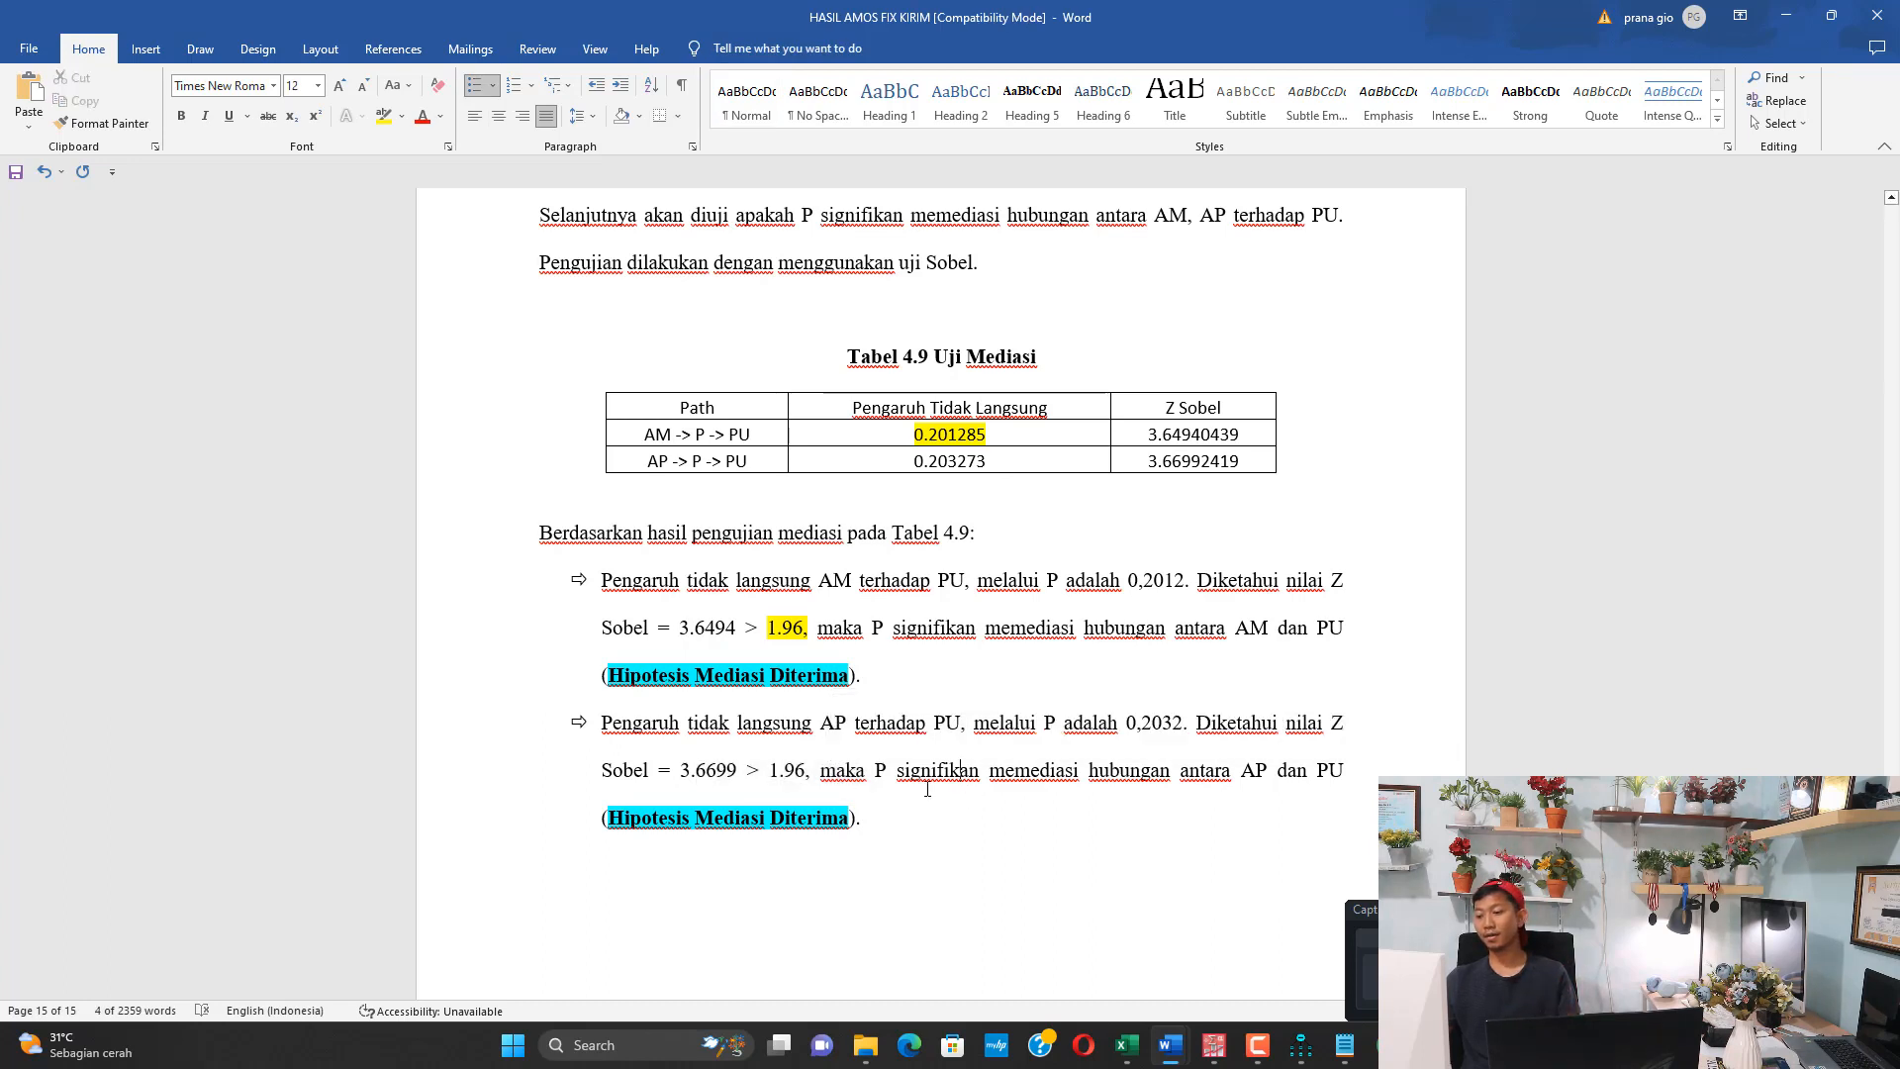
drag(901, 777, 1131, 806)
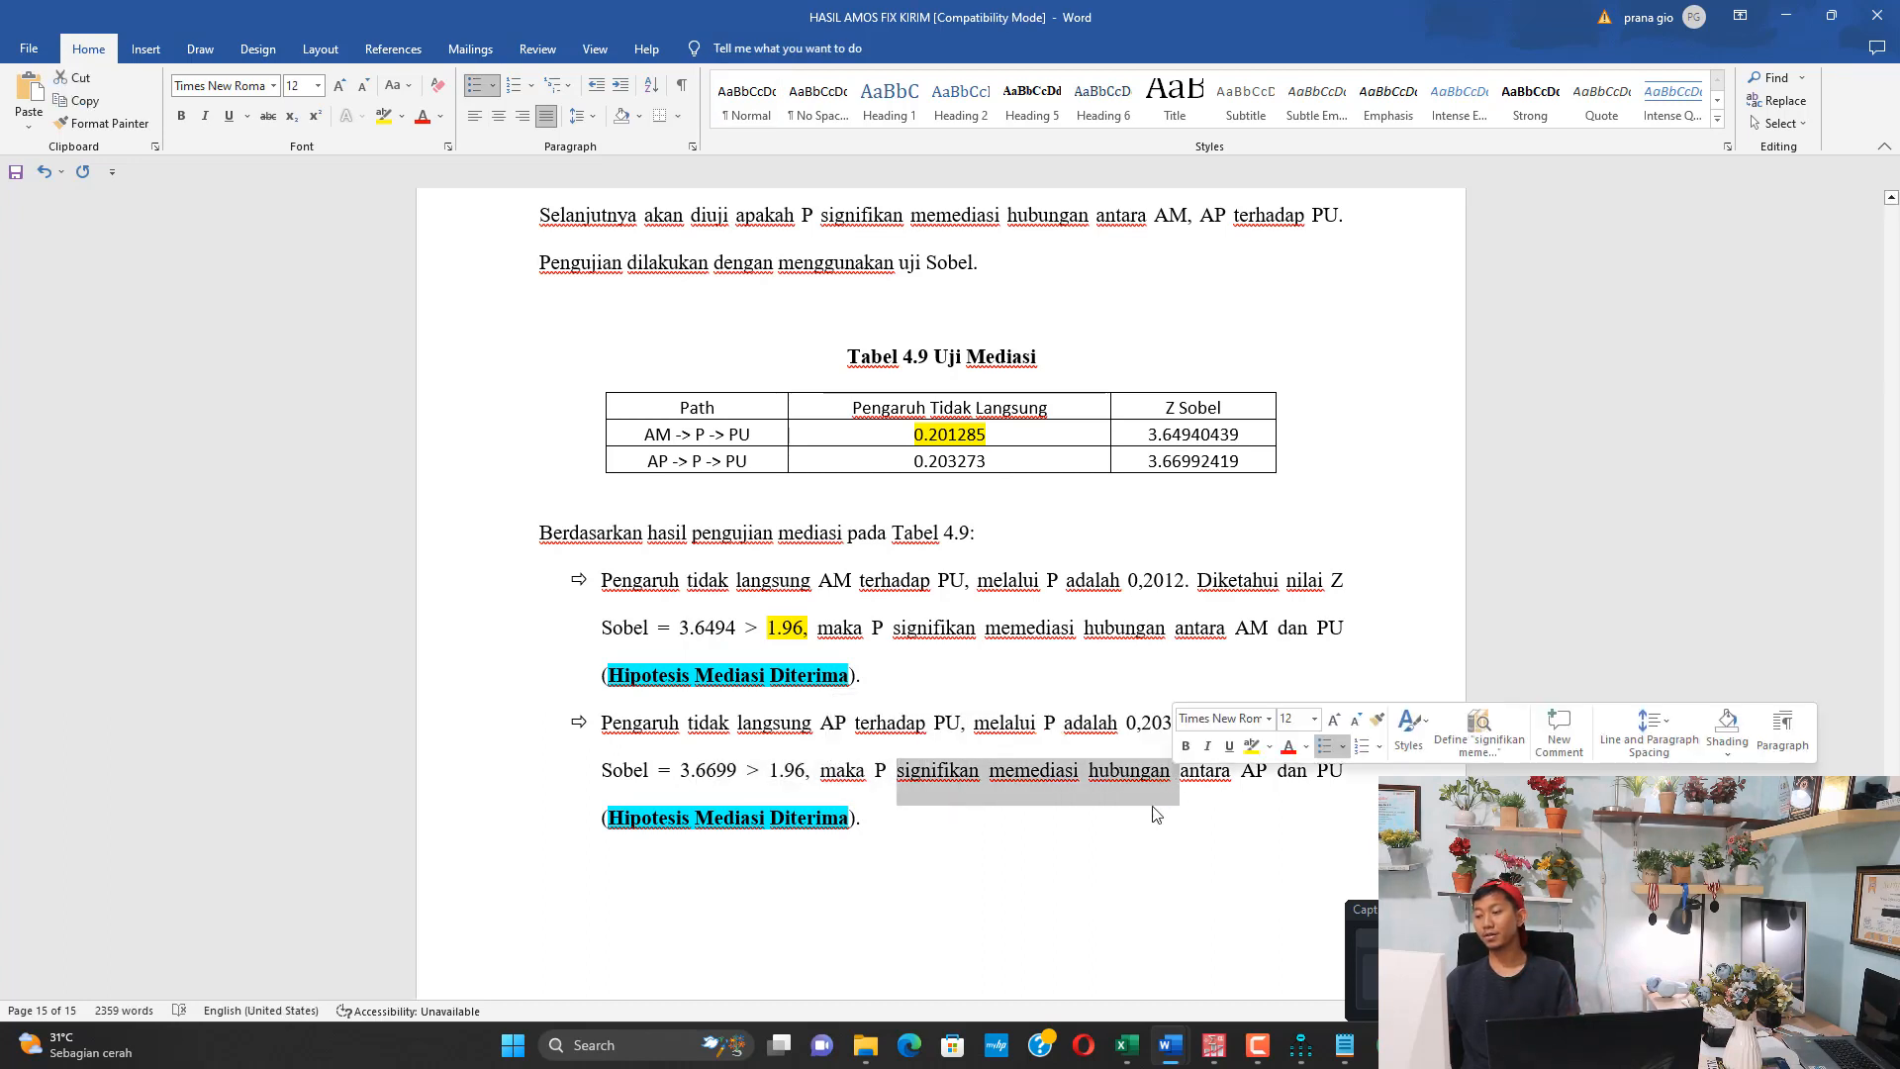